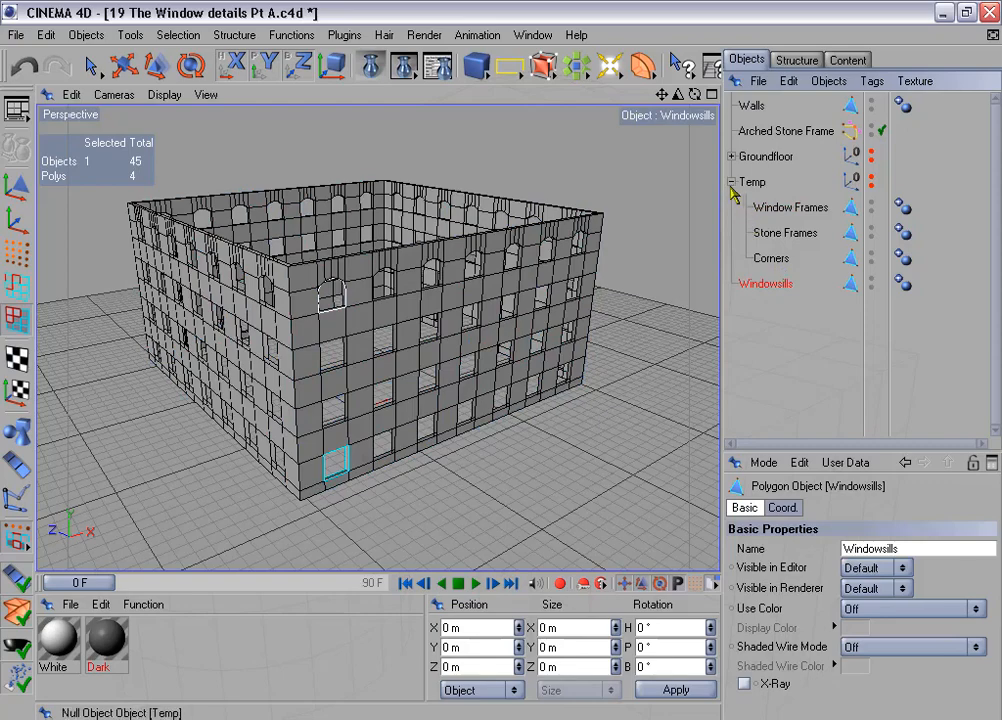
- Collapse the Temp group and hide the Walls so only the first ground-floor window's polygons are in view
click(731, 181)
click(869, 102)
alt+click(869, 102)
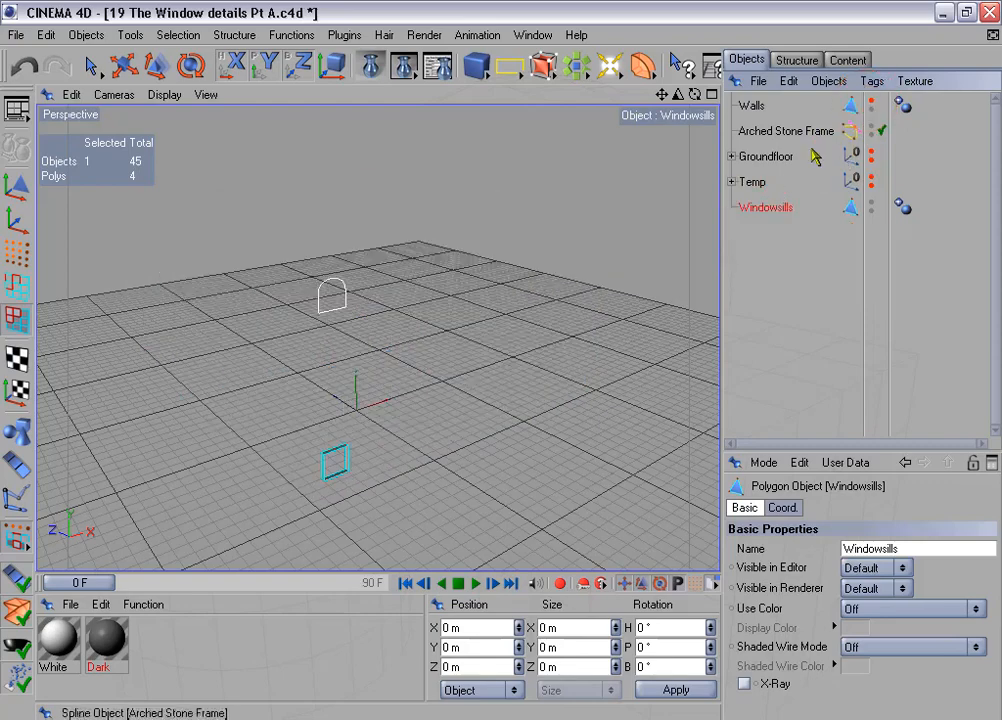
scroll(490, 304, up, 5)
alt+middle_drag(421, 386, 500, 200)
scroll(420, 387, up, 3)
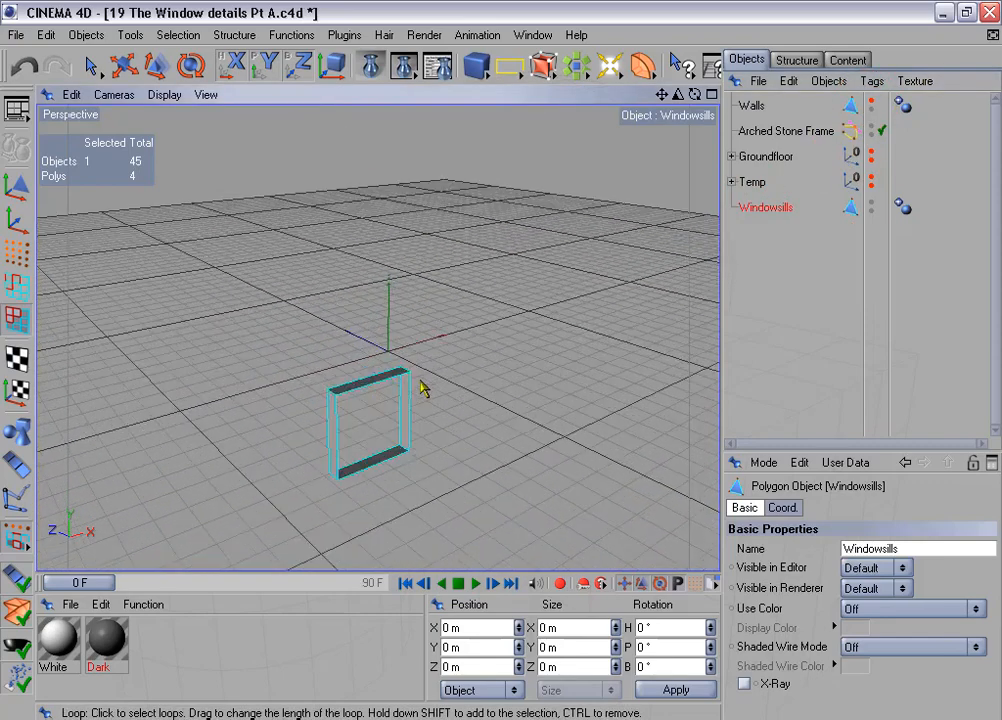
- Delete the upper points of the Windowsills object, leaving only the flat polygon at the bottom of the window opening
click(14, 250)
click(87, 68)
drag(87, 68, 118, 84)
drag(242, 333, 342, 448)
shift+drag(384, 340, 441, 416)
key(Delete)
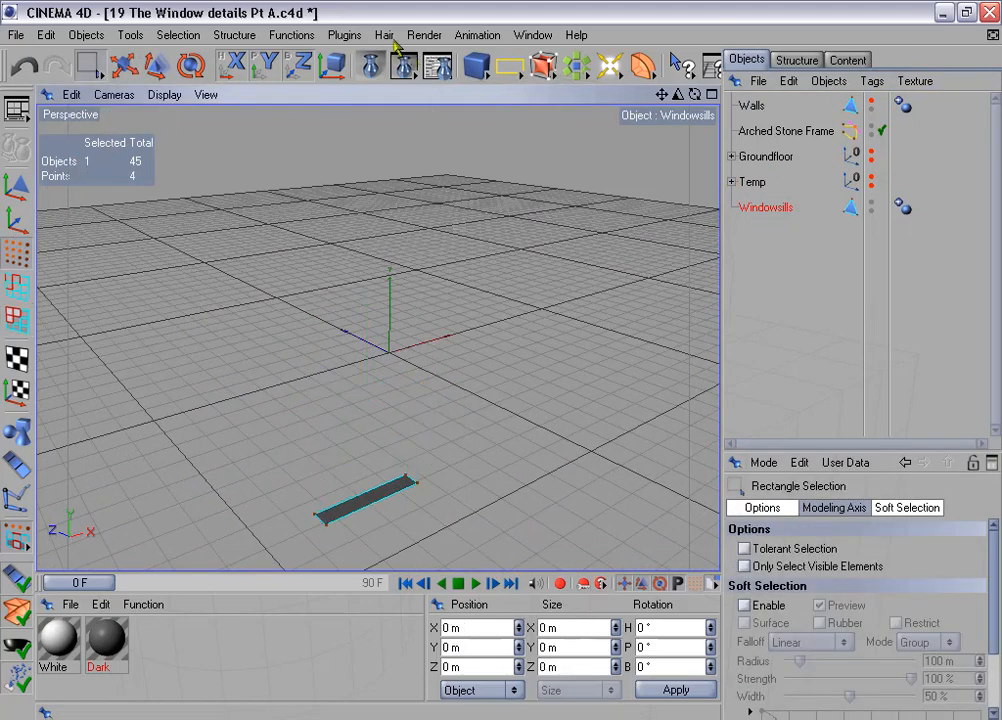
- Center the Windowsills object's axis on all its points with the Axis Center plugin
click(348, 35)
mouse_move(380, 103)
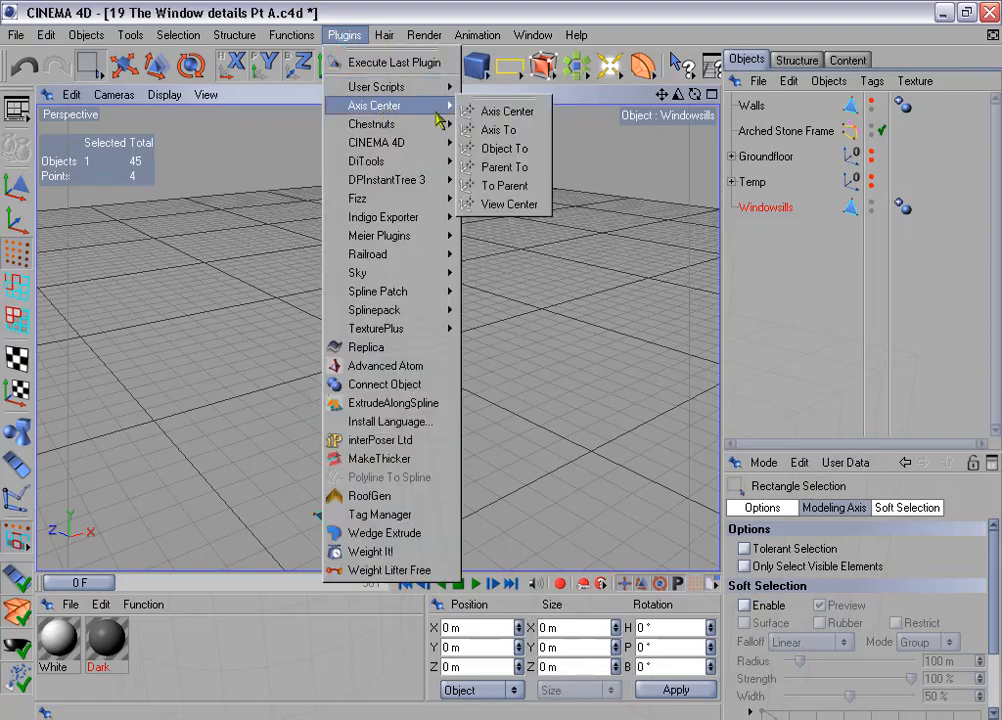
click(510, 109)
click(507, 284)
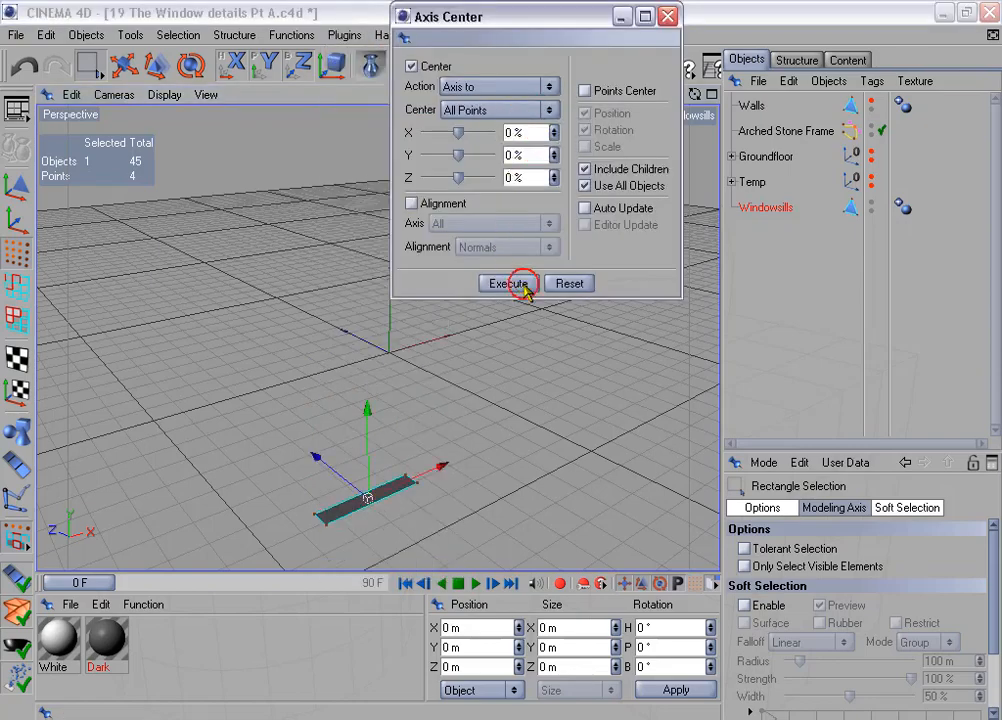
click(668, 16)
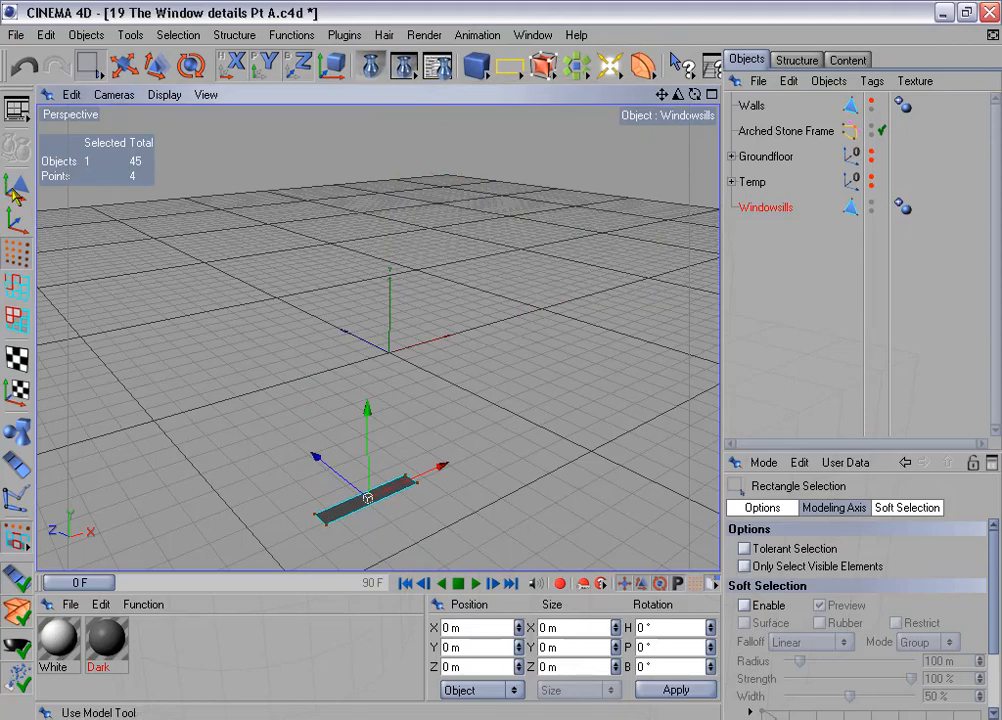
- Set the Windowsills object's X size to 200 m
click(16, 148)
click(577, 634)
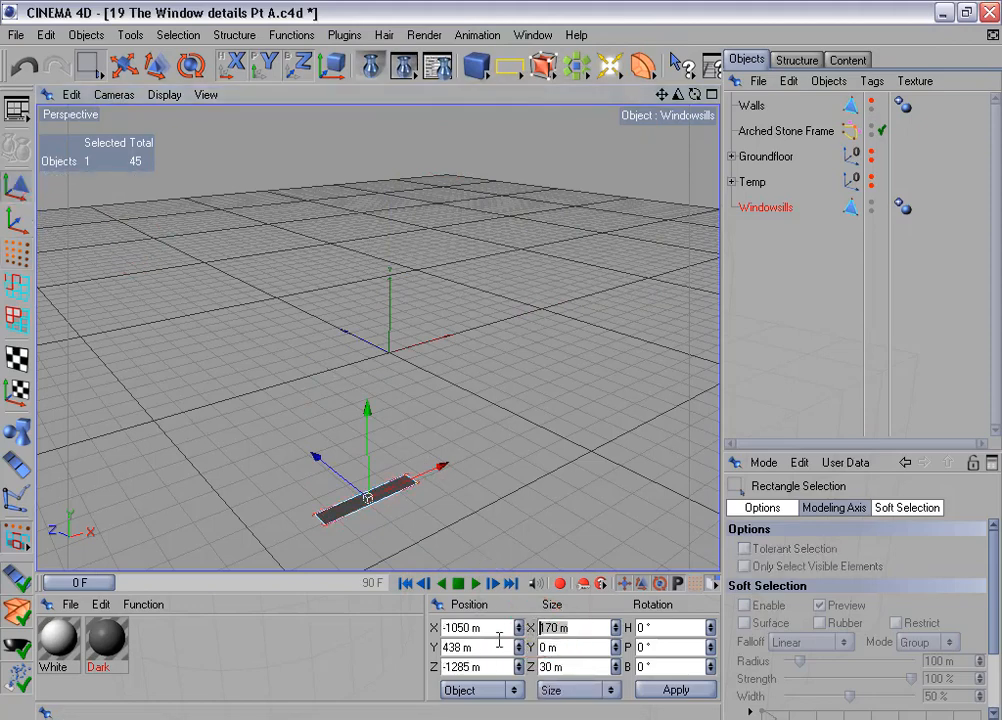
text(200)
click(702, 690)
- Show the Walls for reference and move the windowsill's outer long edge to Z -24 m
alt+middle_drag(426, 471, 457, 358)
click(16, 287)
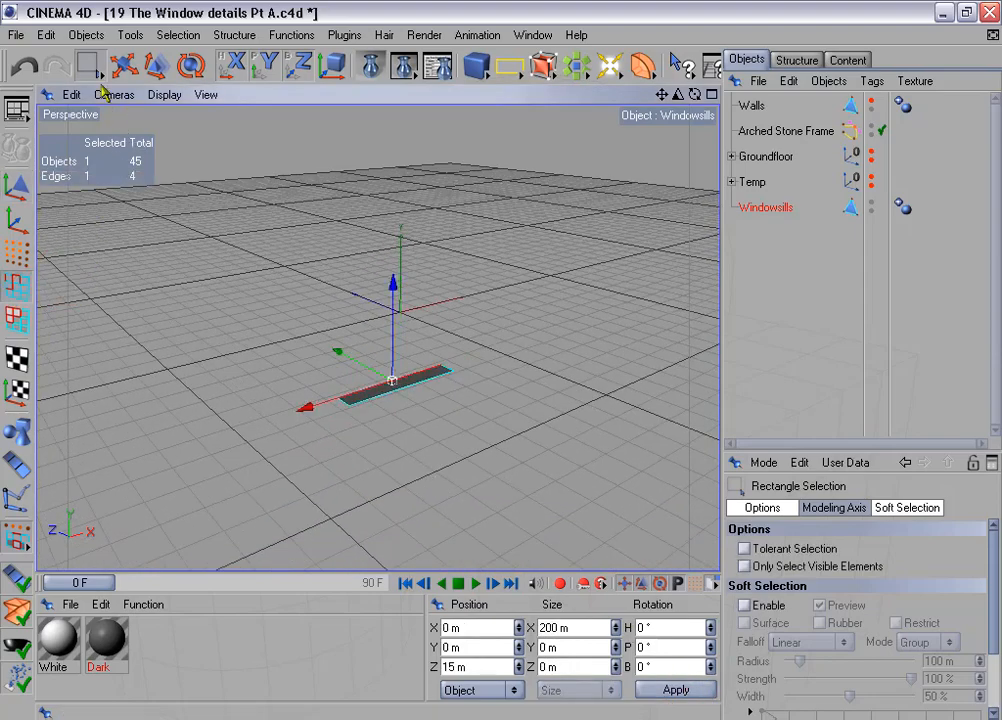
drag(88, 65, 98, 62)
click(361, 402)
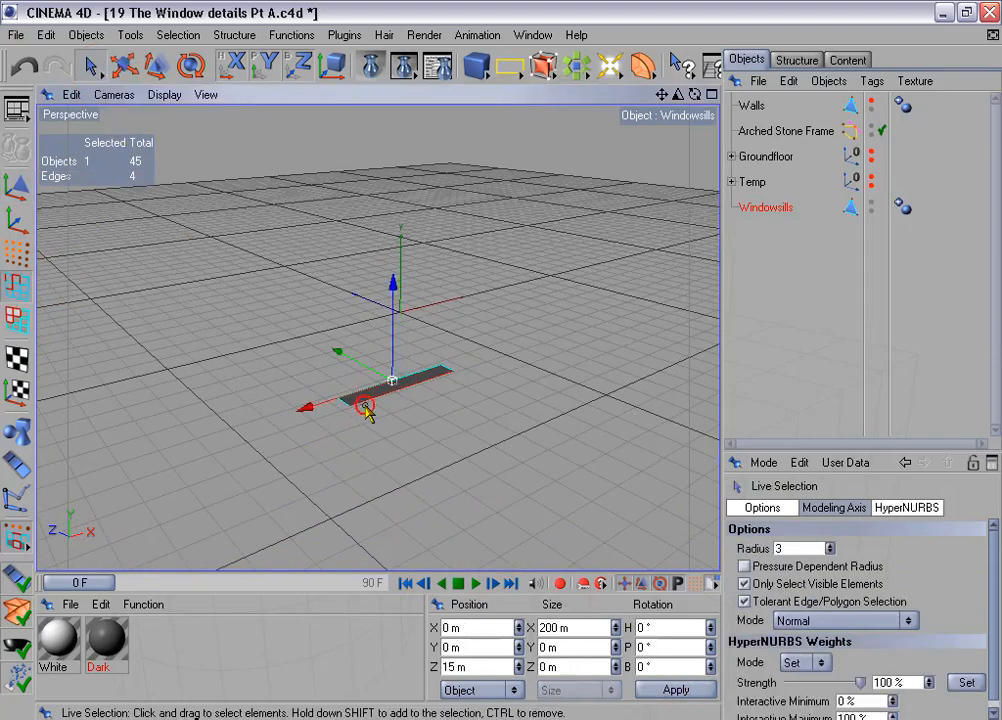
click(871, 101)
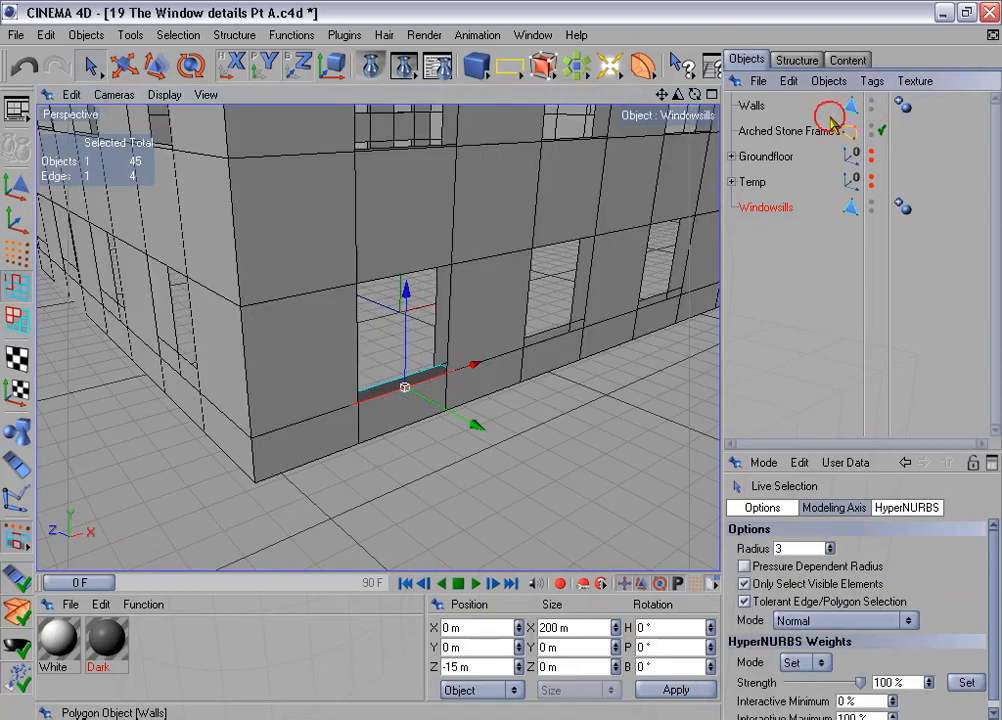
scroll(501, 350, up, 3)
alt+drag(501, 361, 503, 368)
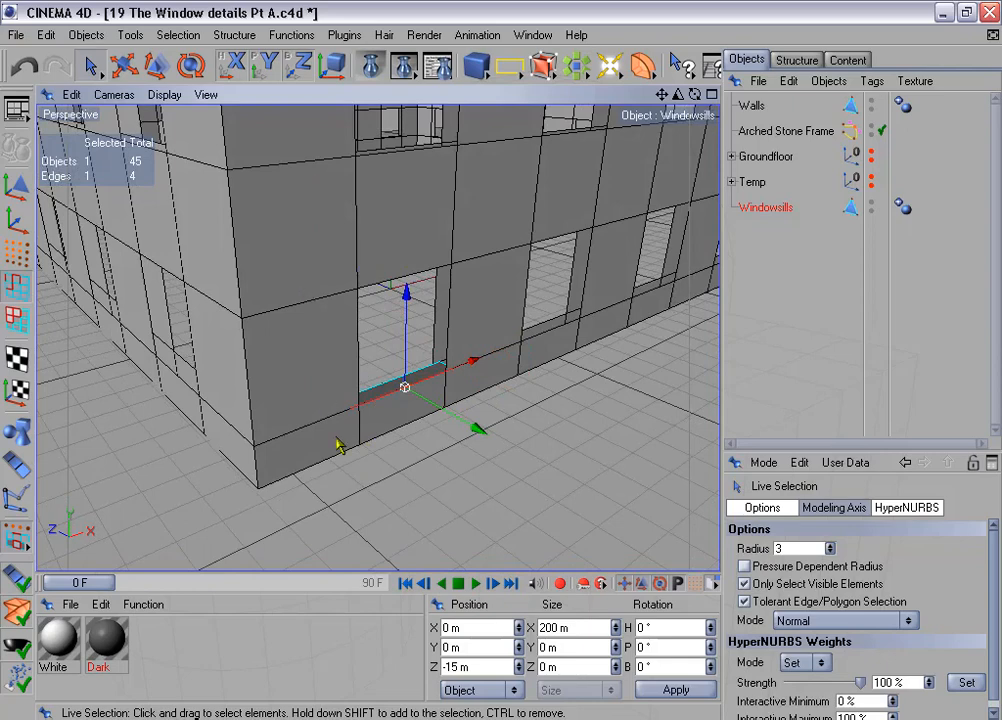
scroll(463, 423, up, 3)
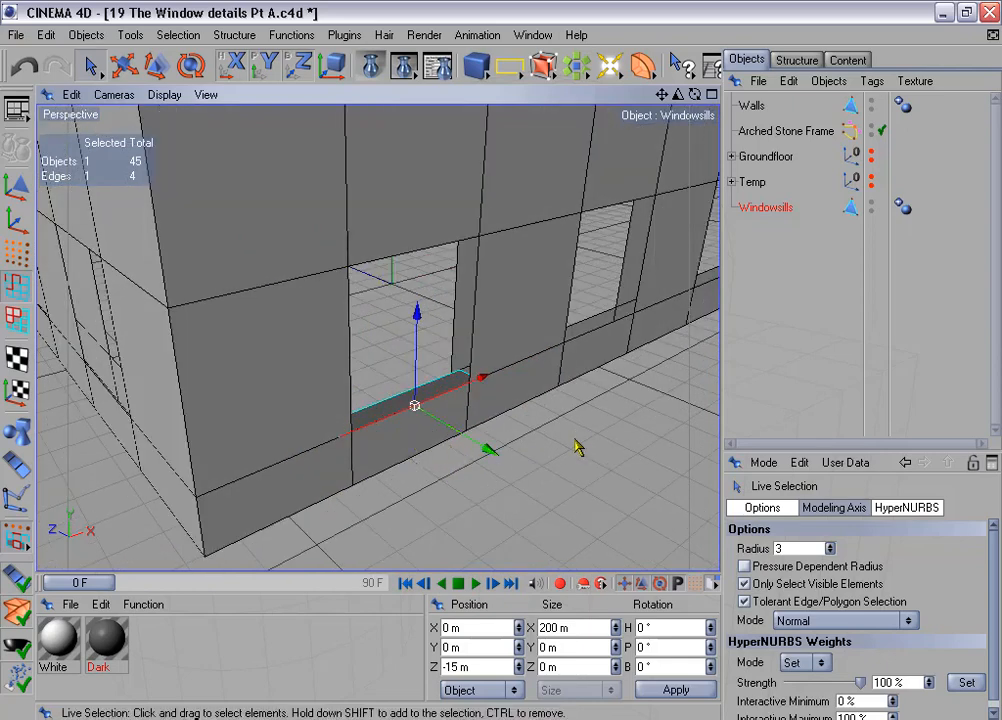
alt+drag(540, 424, 505, 440)
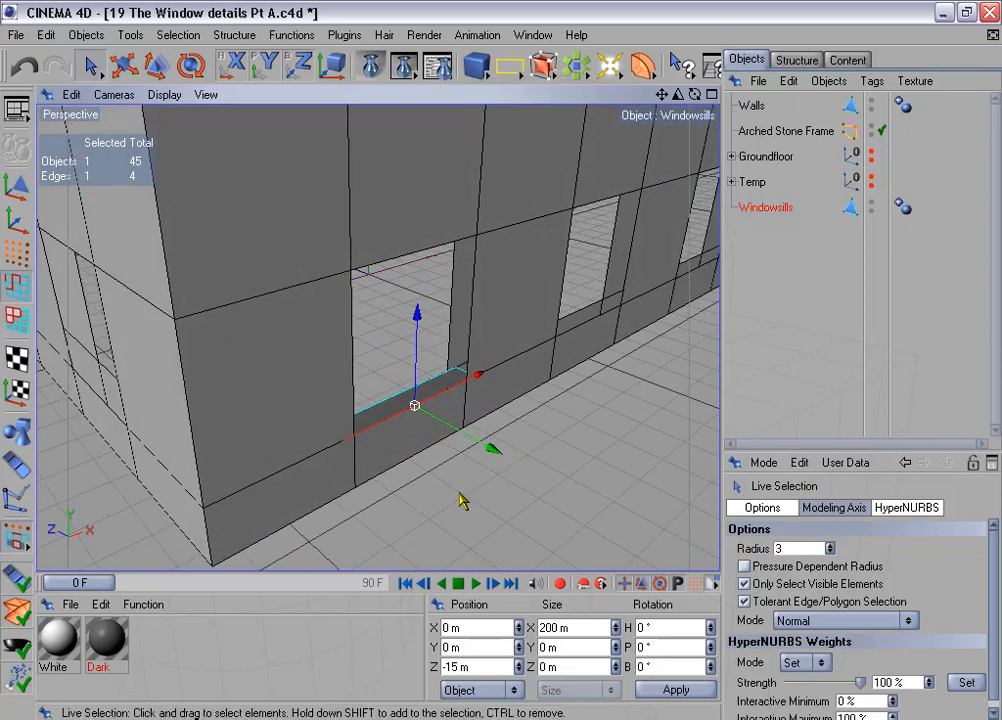
double_click(446, 667)
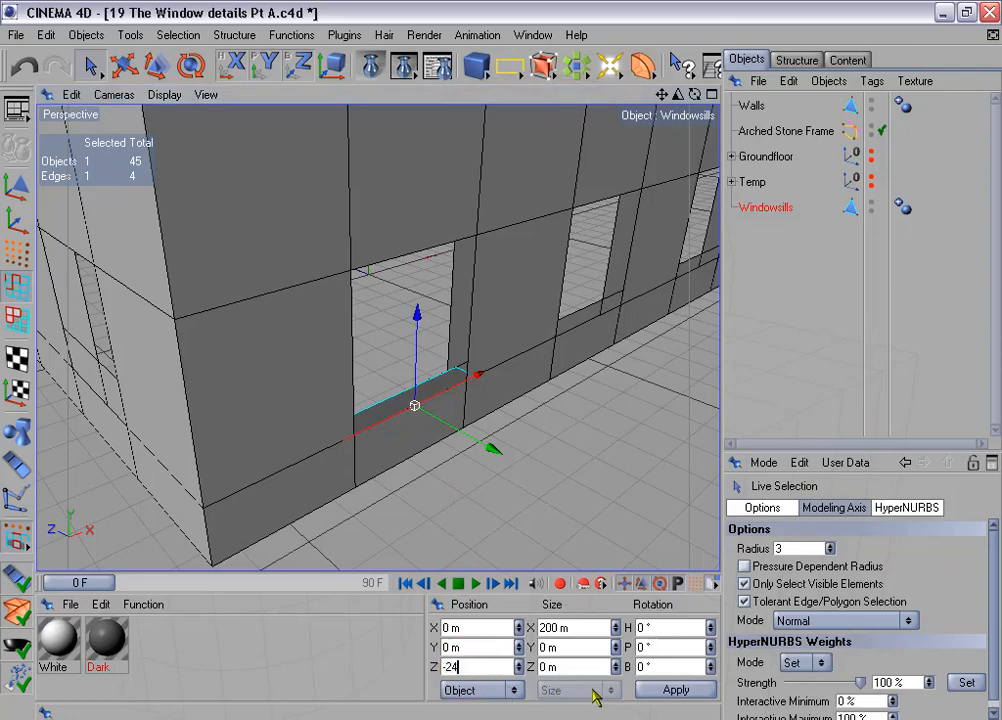
text(-24)
click(676, 690)
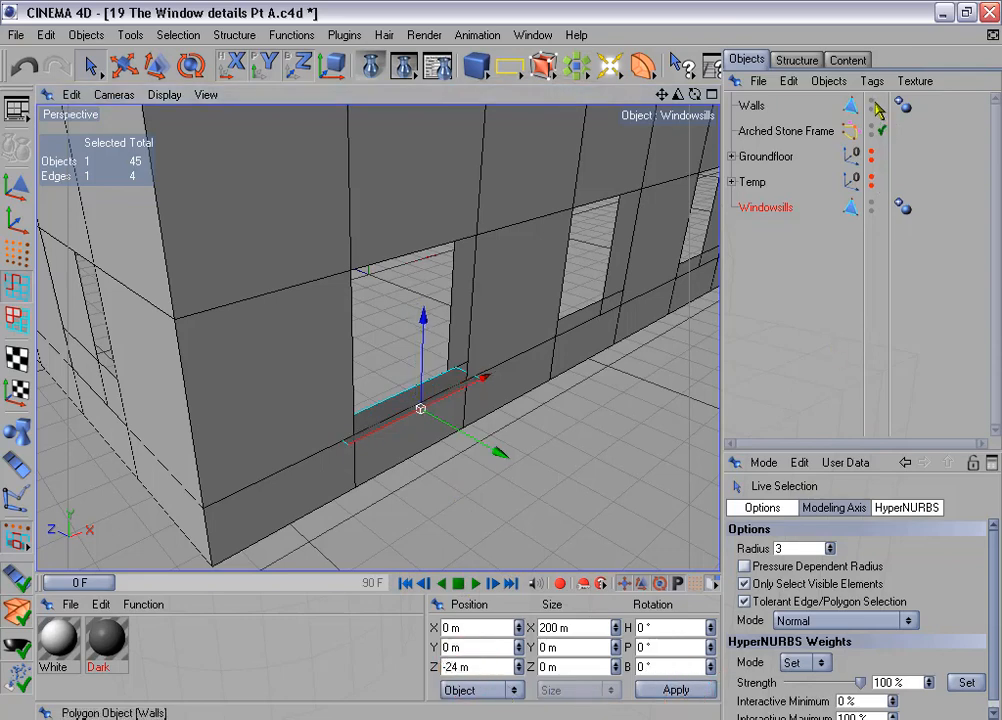
- Hide the Walls and extrude the windowsill polygon by an offset of 4 m with caps
click(870, 101)
click(16, 317)
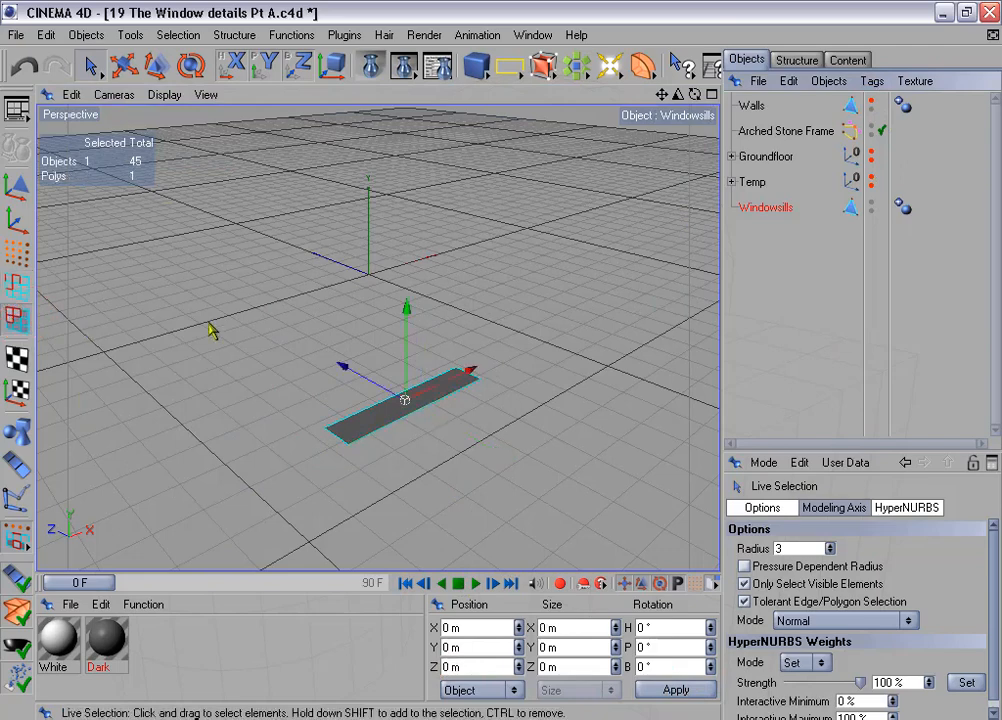
right_click(455, 243)
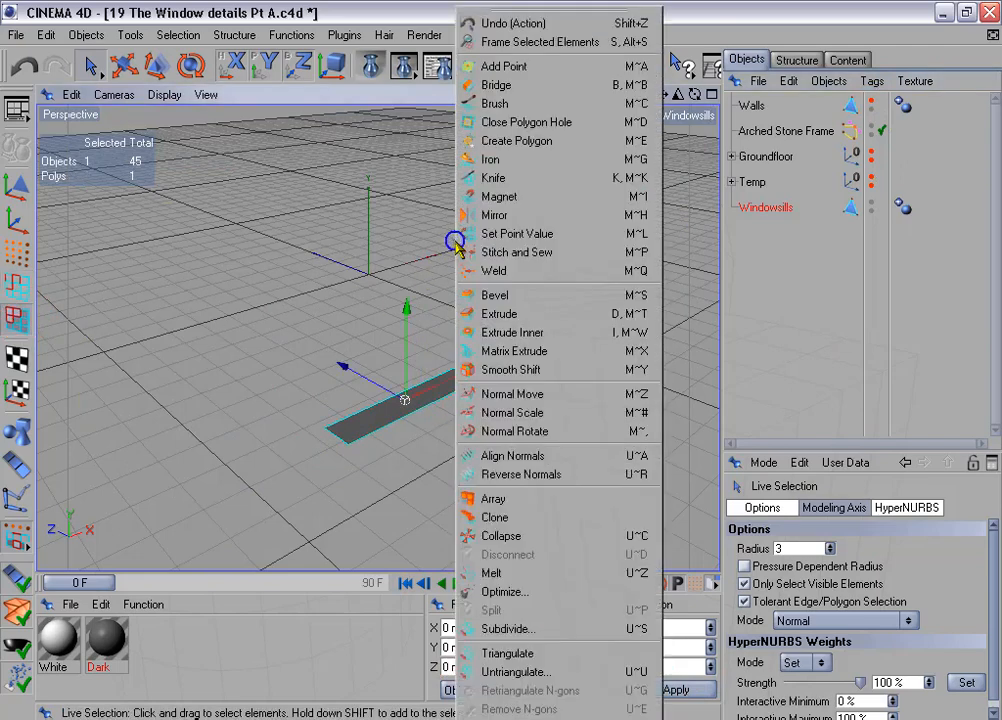
click(512, 314)
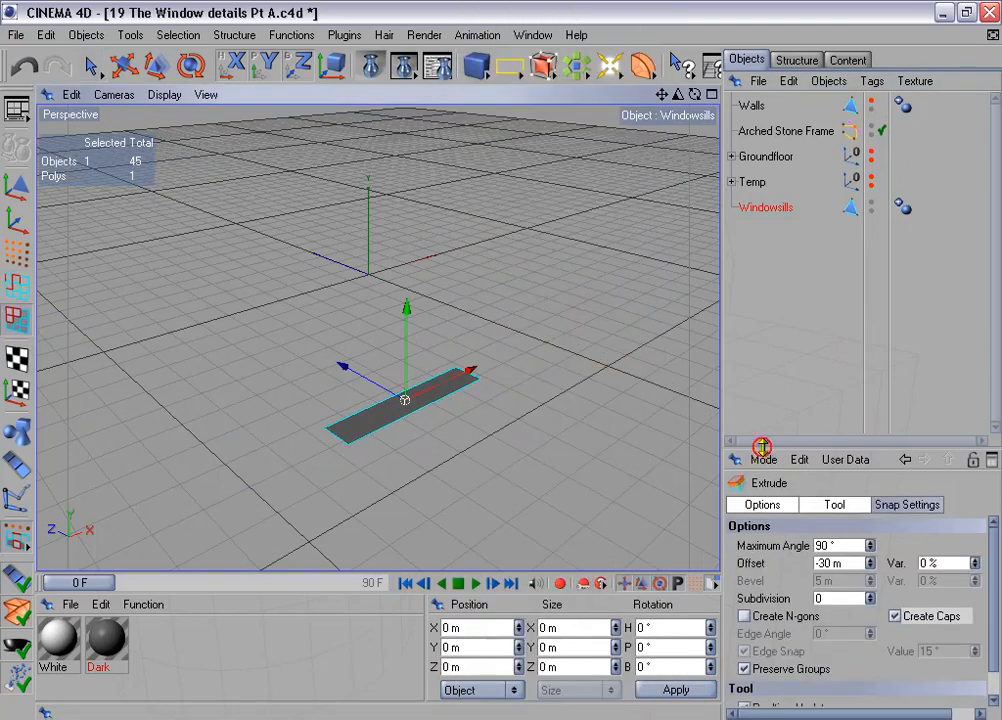
drag(764, 454, 764, 363)
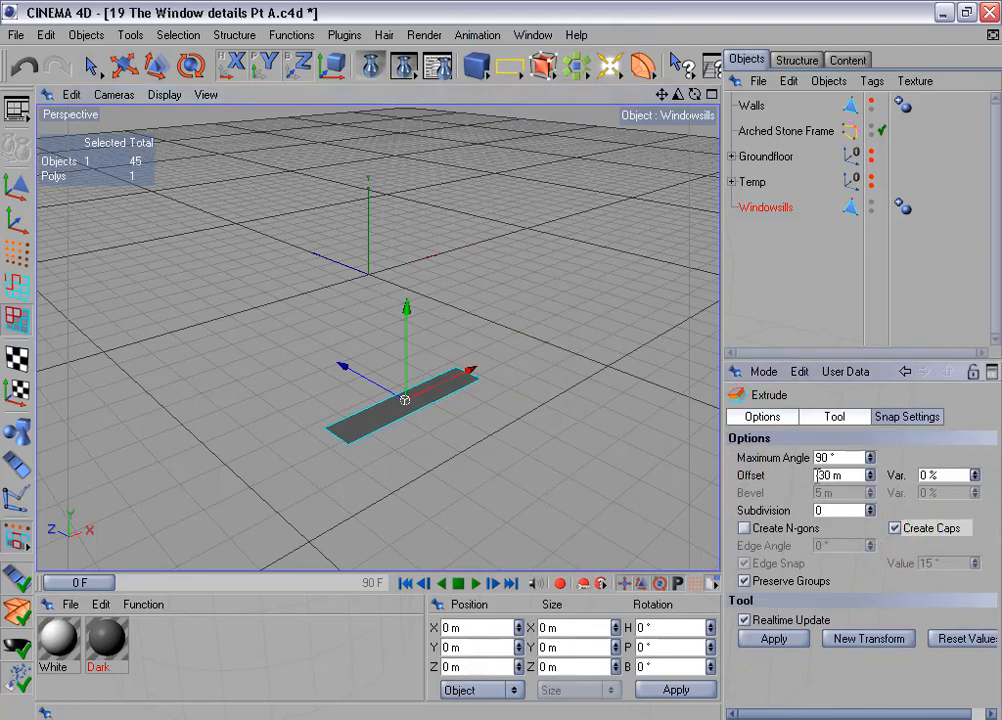
drag(834, 476, 790, 481)
text(4)
click(774, 639)
- Delete the two short end polygons of the extruded windowsill
click(98, 65)
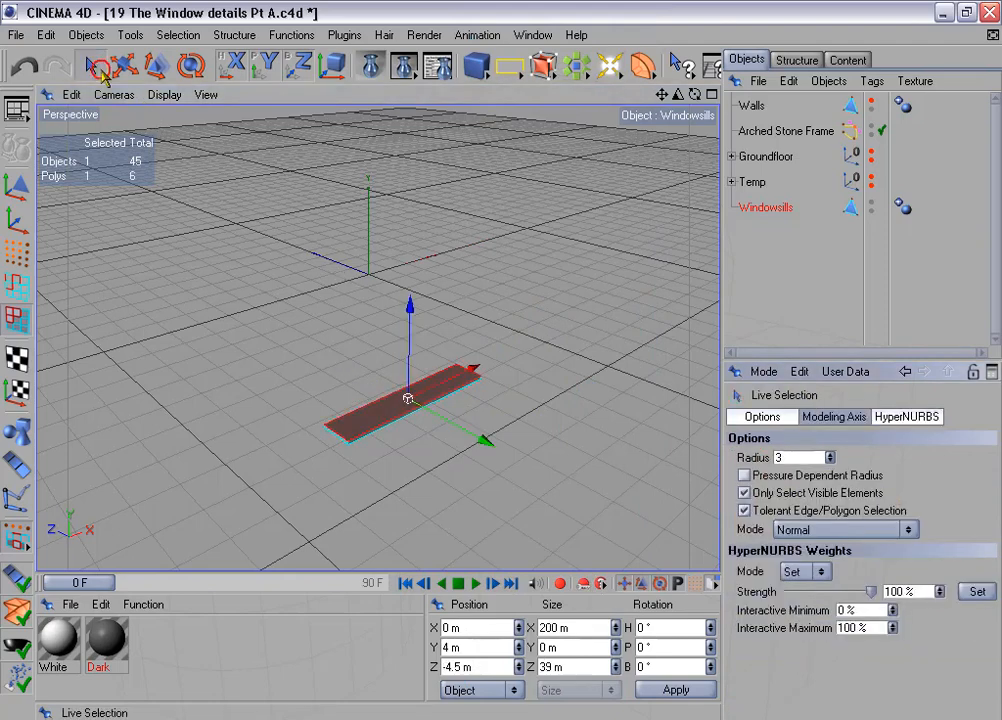
alt+drag(499, 365, 402, 186)
scroll(401, 192, up, 3)
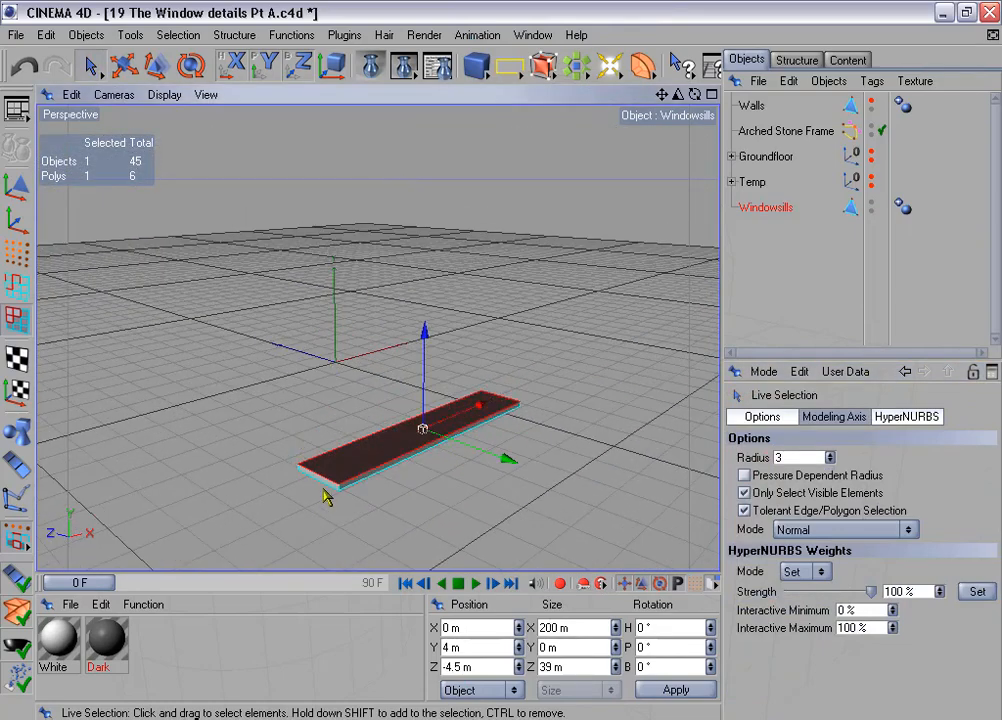
click(323, 486)
alt+drag(316, 346, 389, 243)
alt+middle_drag(387, 254, 371, 245)
shift+click(418, 433)
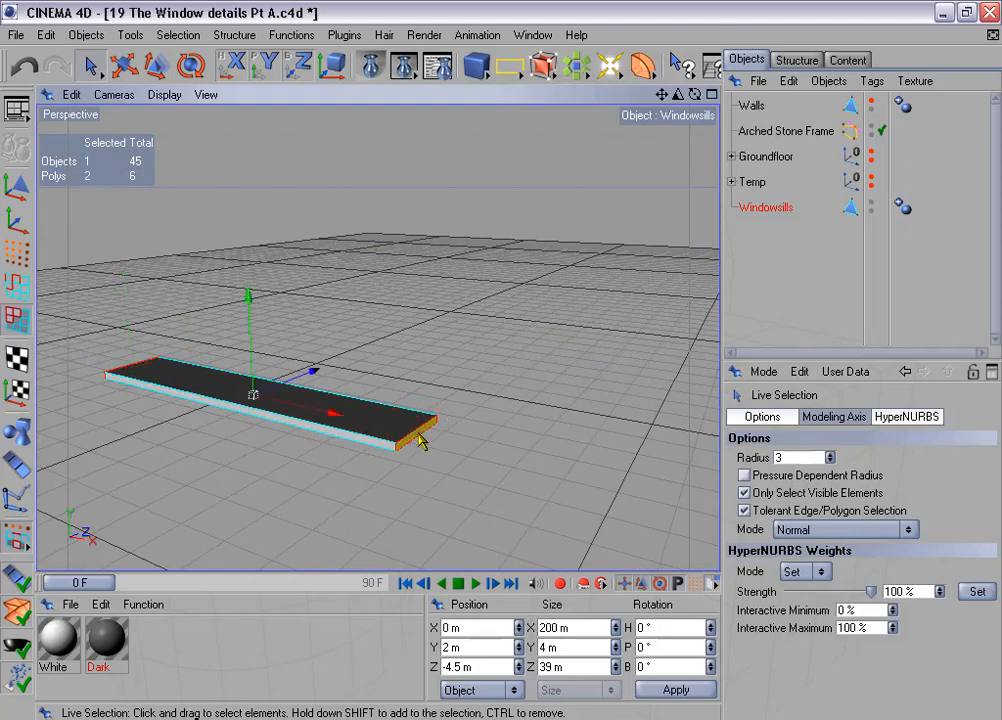
key(Delete)
- Save the windowsill's upper and lower front edges as an edge selection named "Edges for beveling"
alt+drag(420, 440, 290, 225)
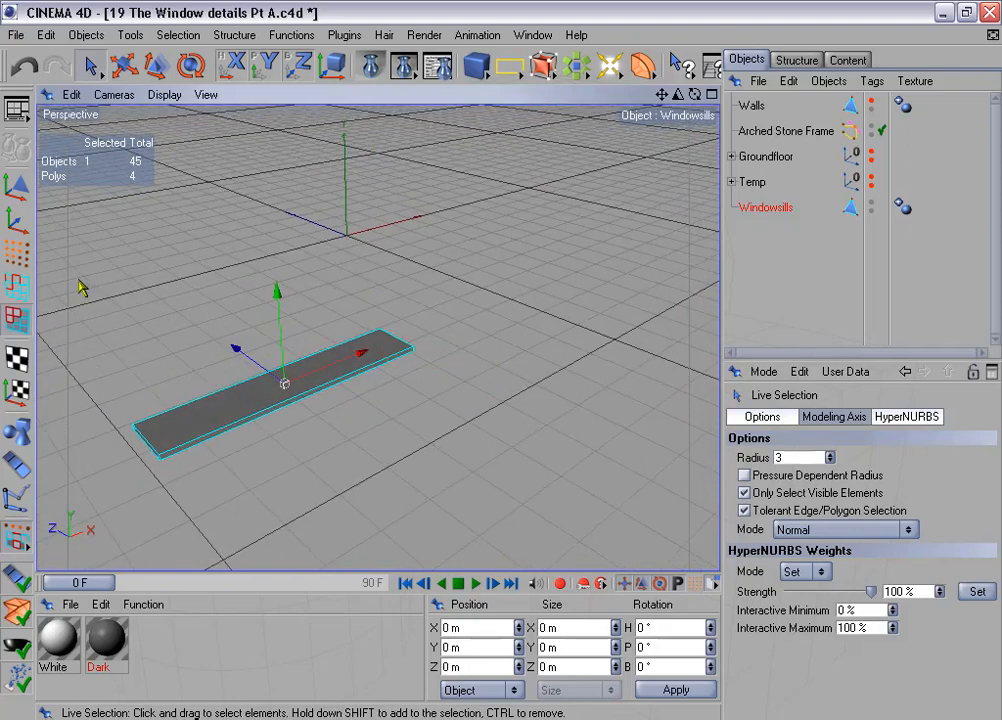
click(20, 289)
shift+click(224, 437)
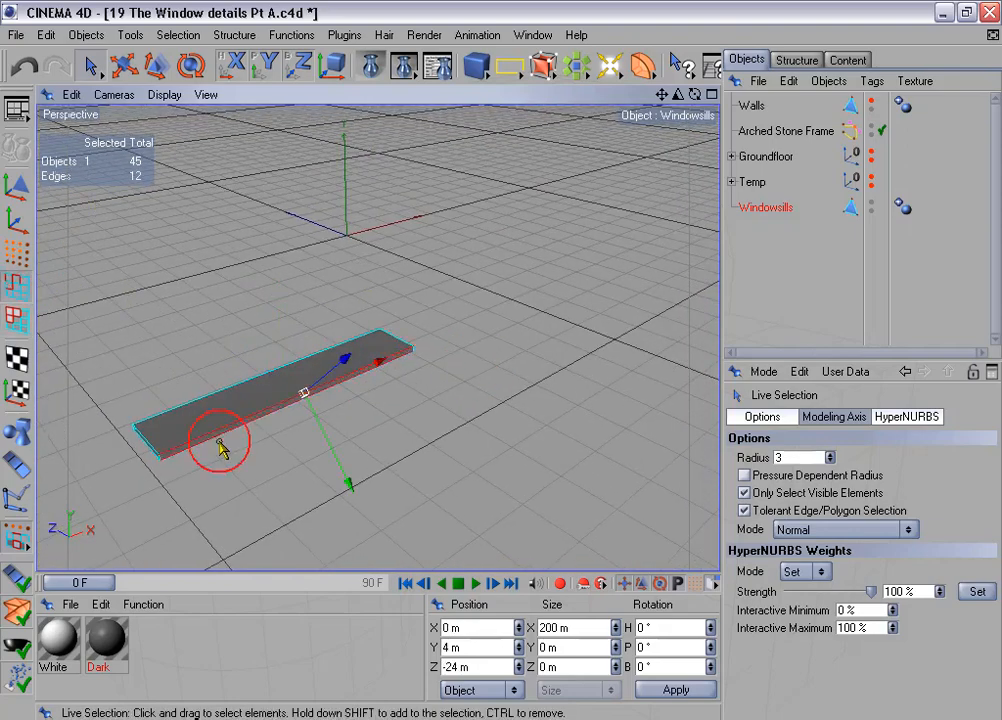
alt+middle_drag(515, 297, 576, 293)
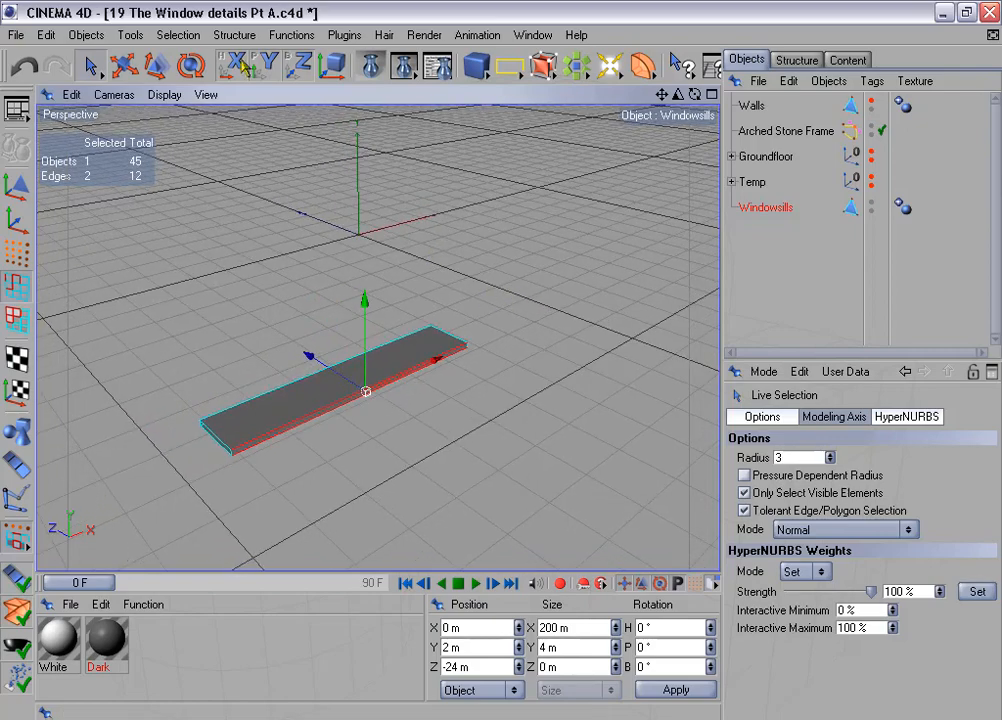
click(184, 38)
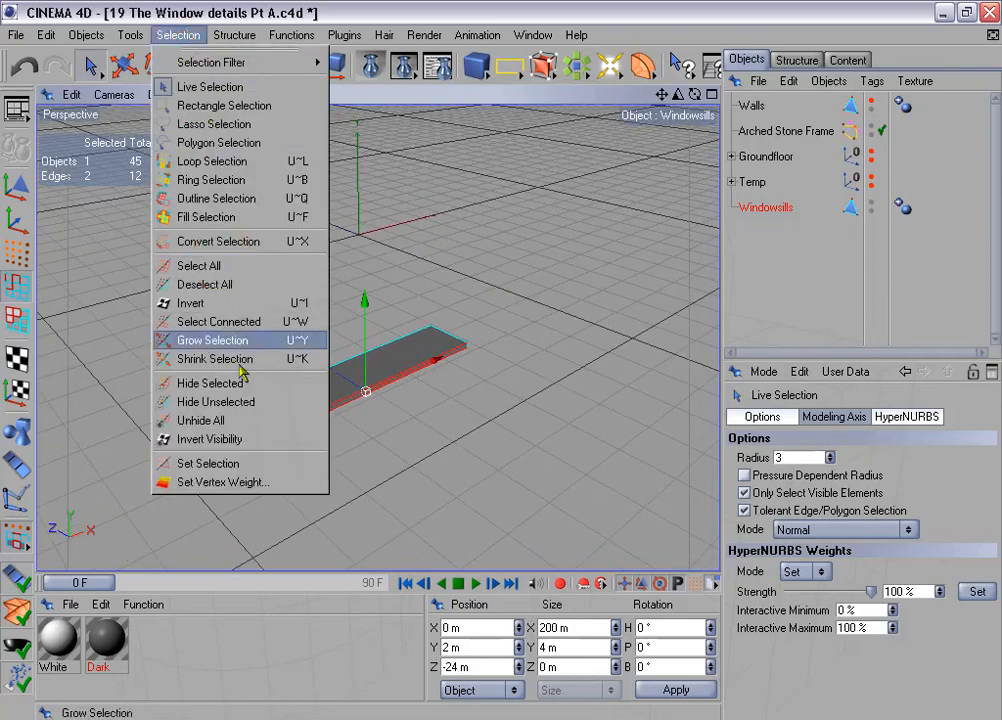
click(255, 462)
double_click(800, 441)
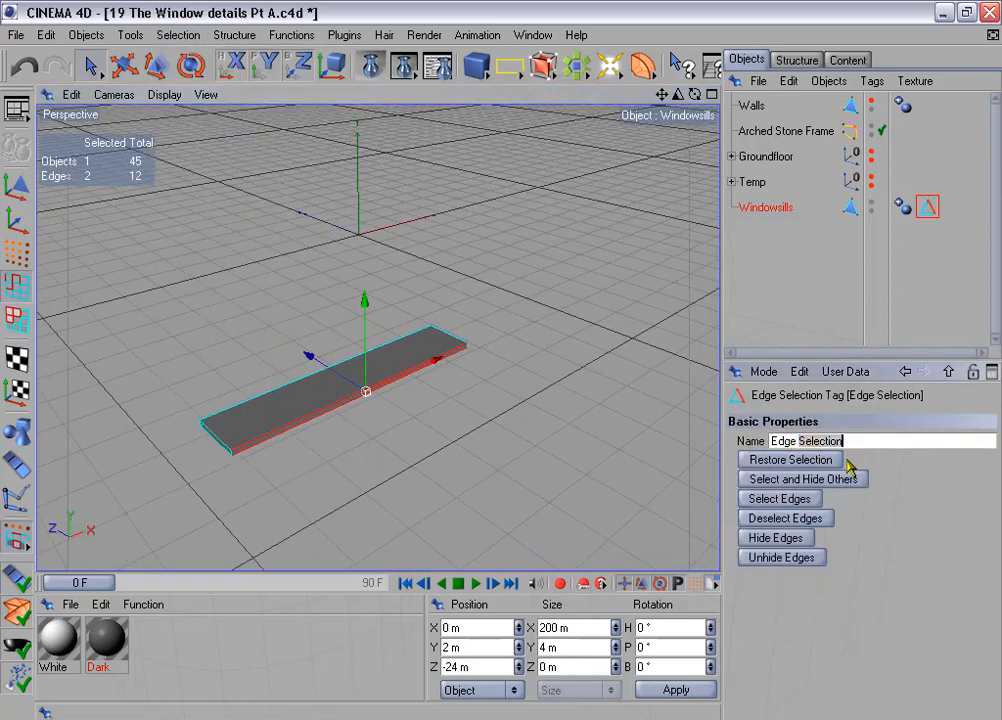
key(BackSpace)
text(s for beveling)
key(Return)
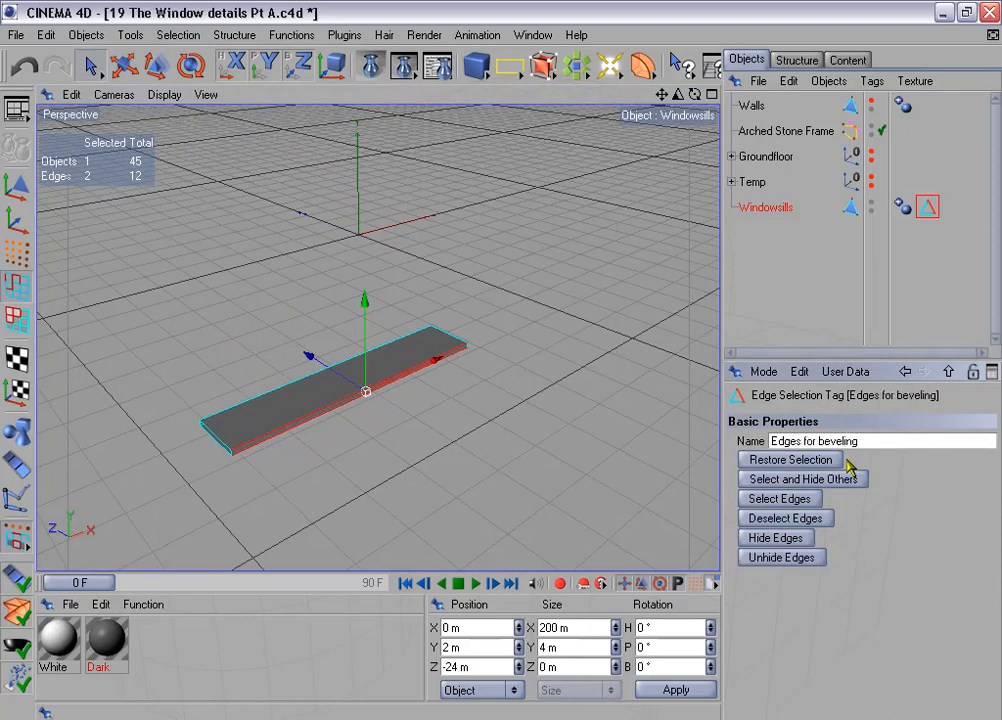
- Show the Walls object again around the windowsill
scroll(460, 360, down, 7)
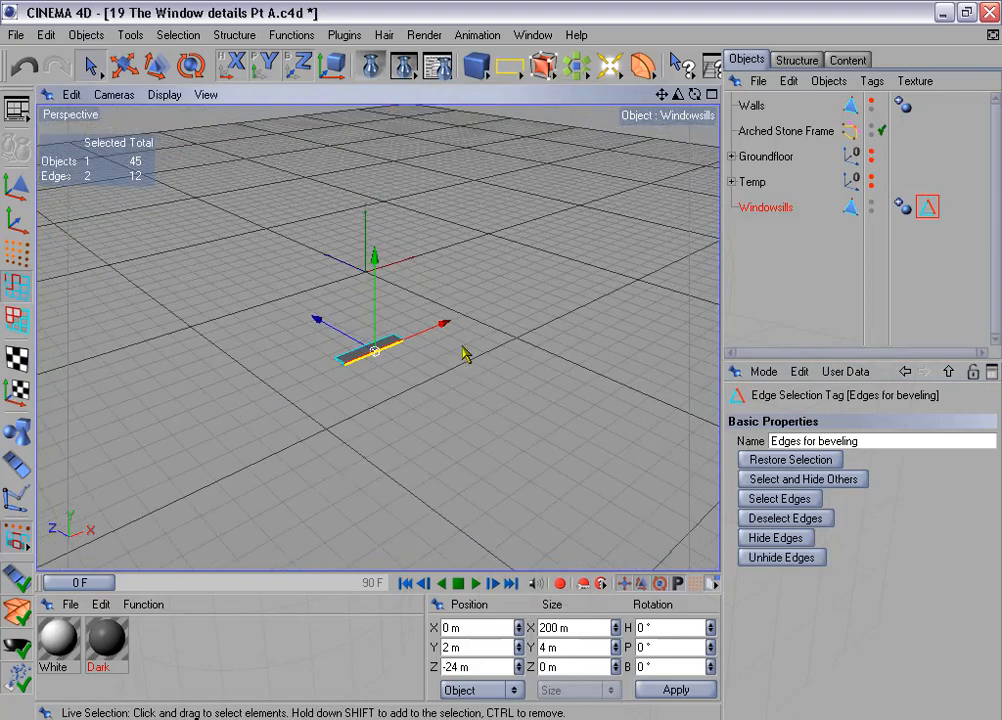
alt+middle_drag(495, 257, 438, 309)
scroll(466, 274, down, 3)
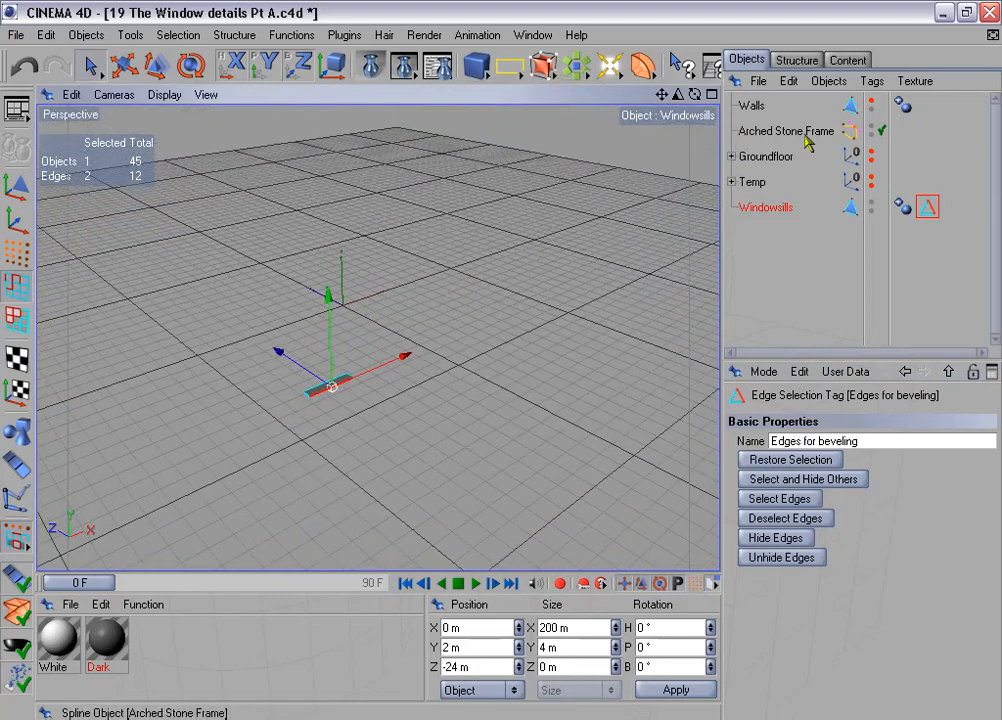
click(870, 102)
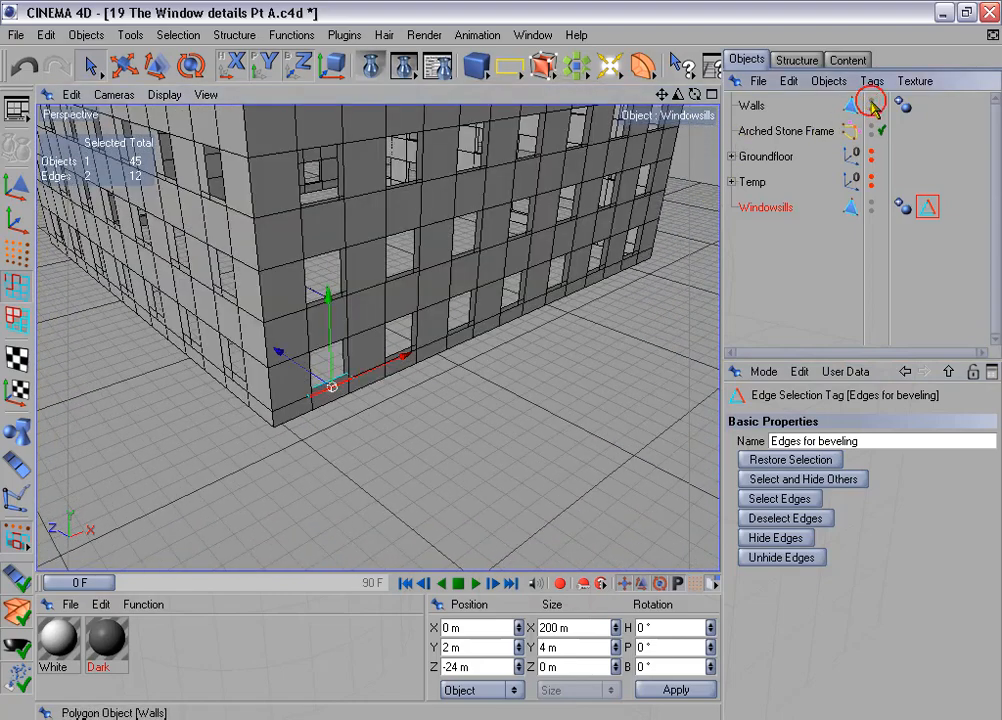
- Duplicate the windowsill linearly with 6 copies, each moved 350 m in X per step, with position enabled and rotation disabled
click(291, 35)
click(318, 161)
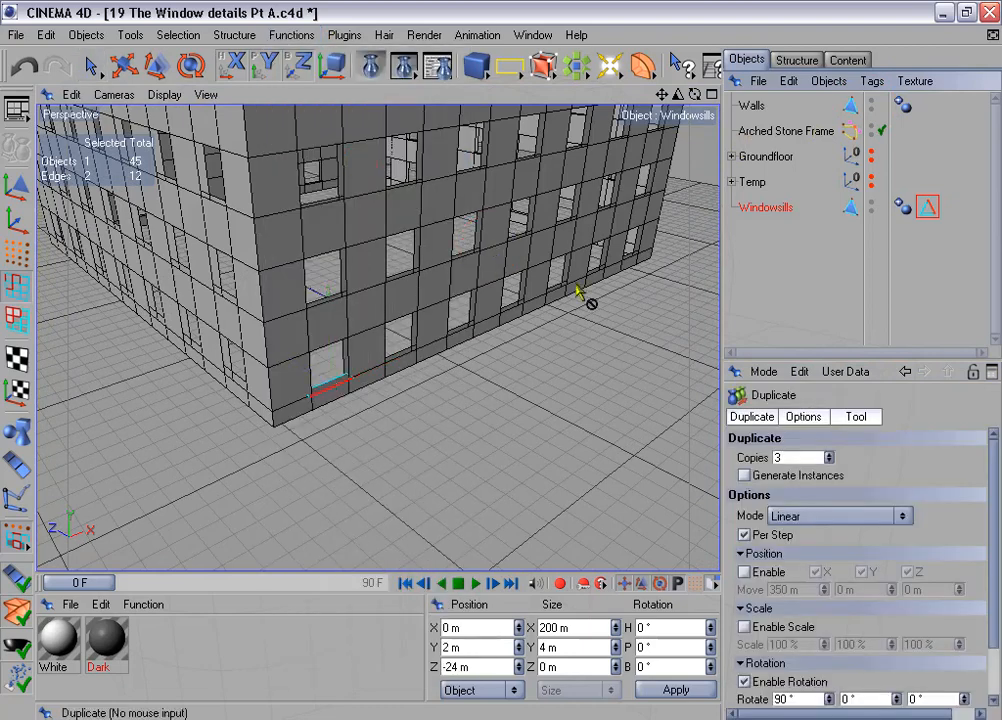
click(768, 457)
text(6)
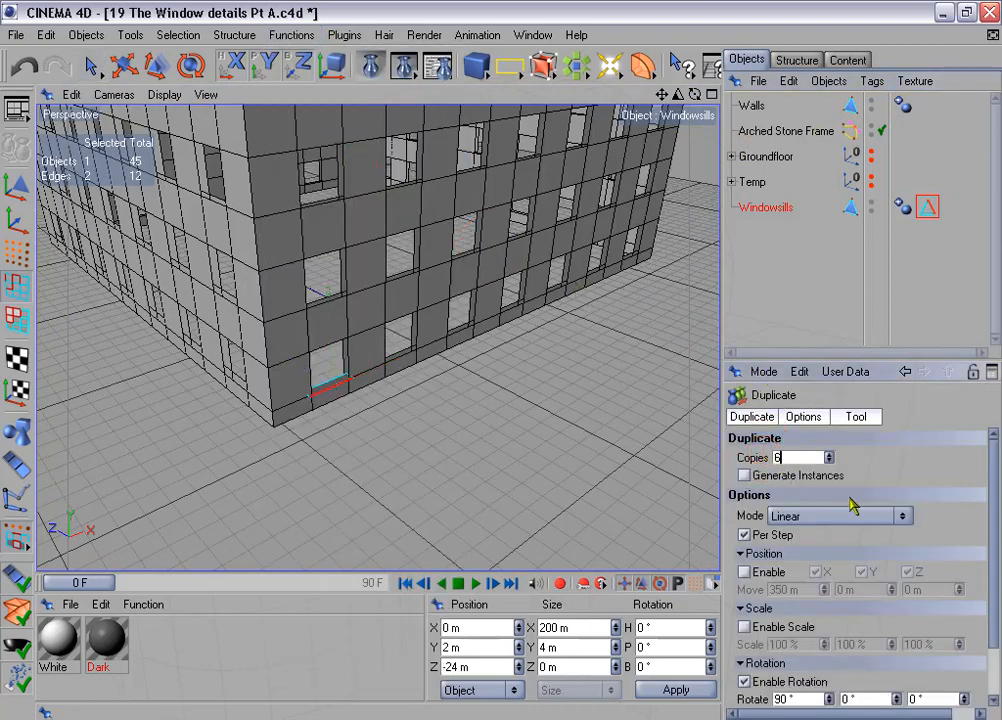
click(746, 573)
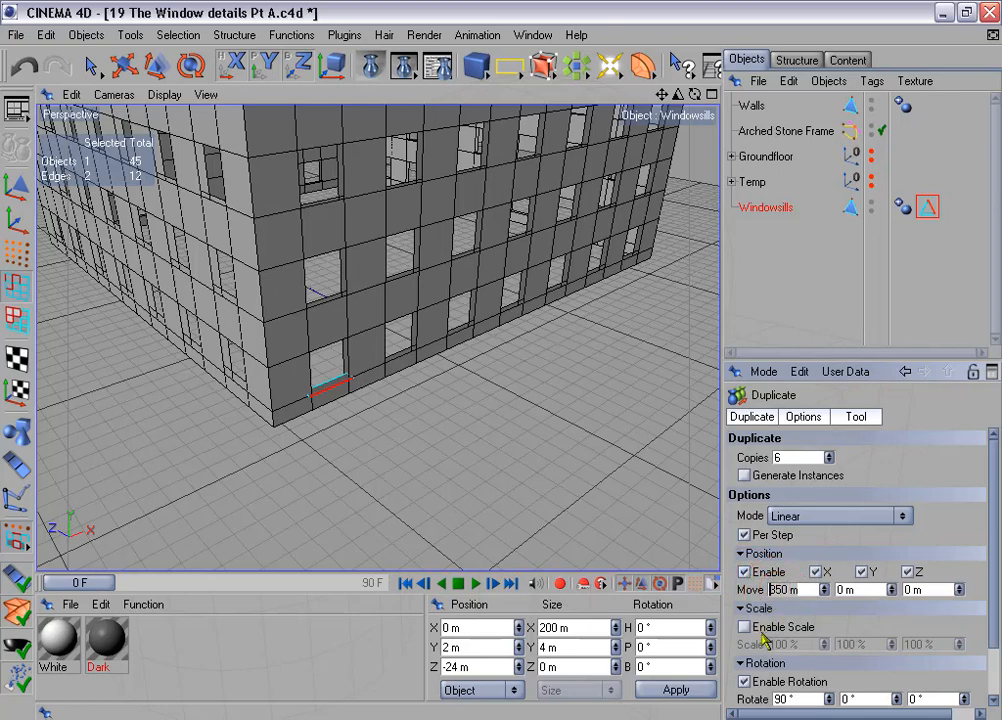
click(746, 683)
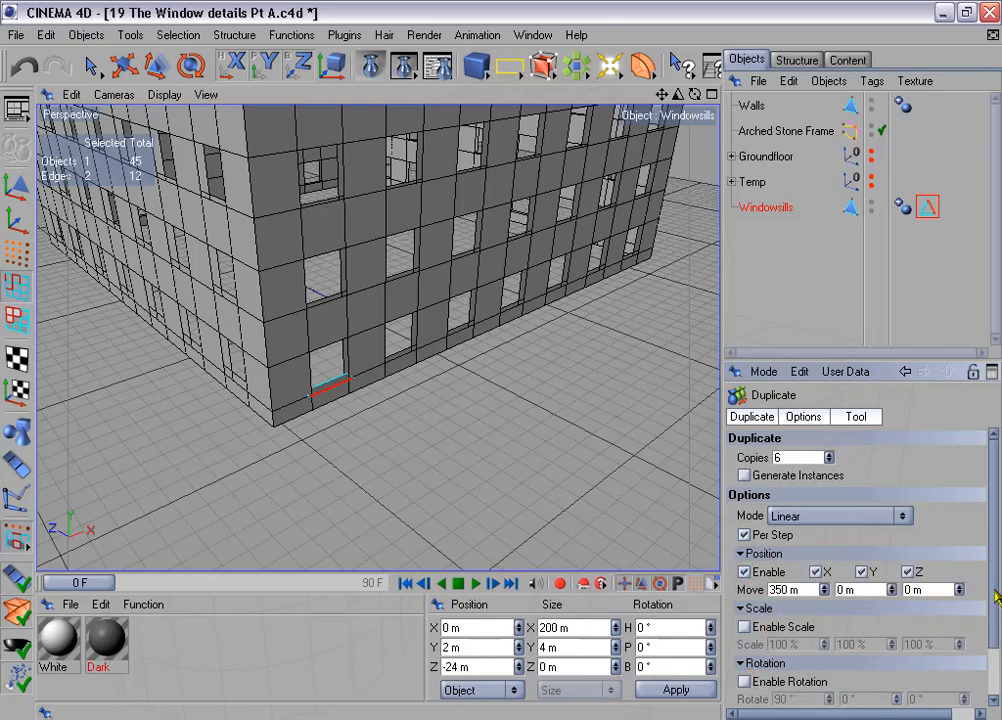
scroll(968, 633, down, 2)
click(776, 697)
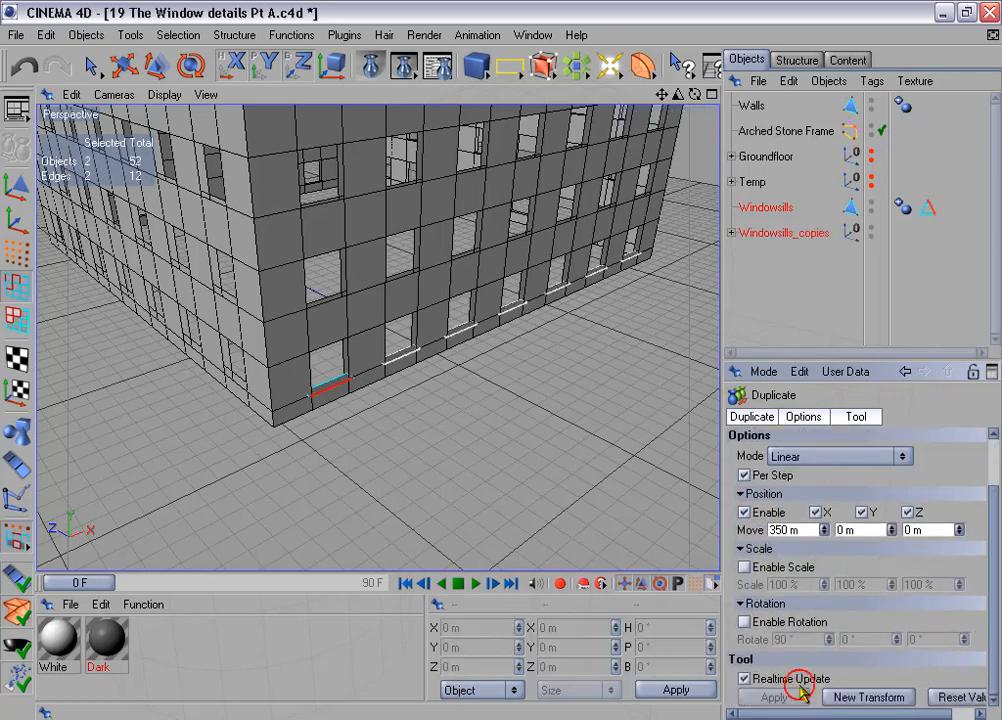
- Connect the original windowsill and its six copies into one object, and delete the source windowsill and the copies group
click(732, 233)
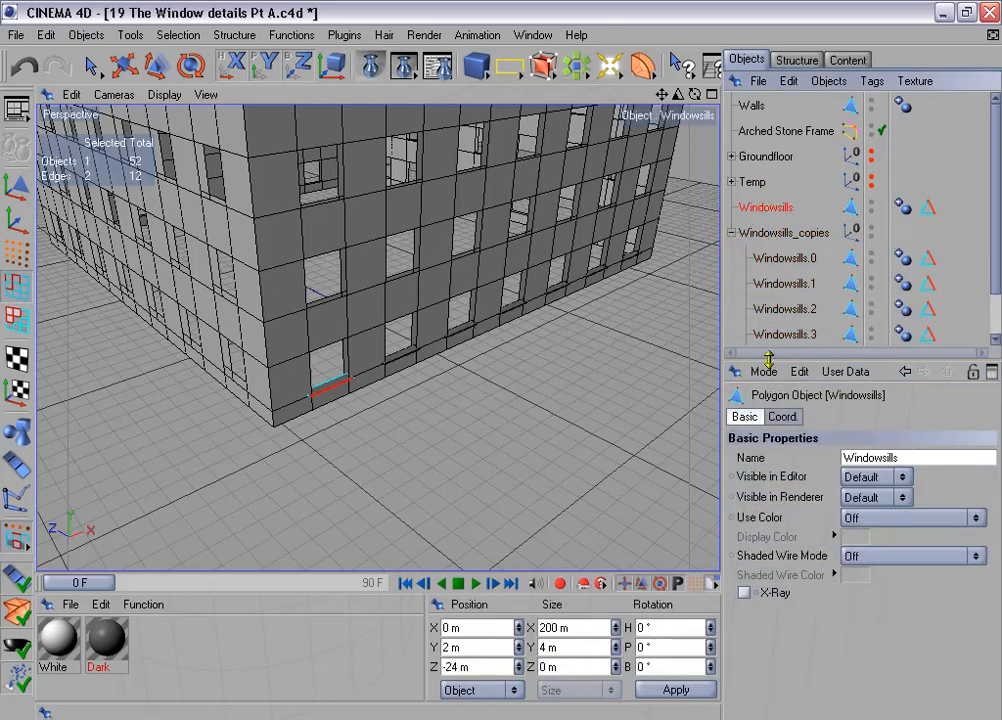
drag(769, 361, 769, 458)
shift+drag(747, 253, 797, 405)
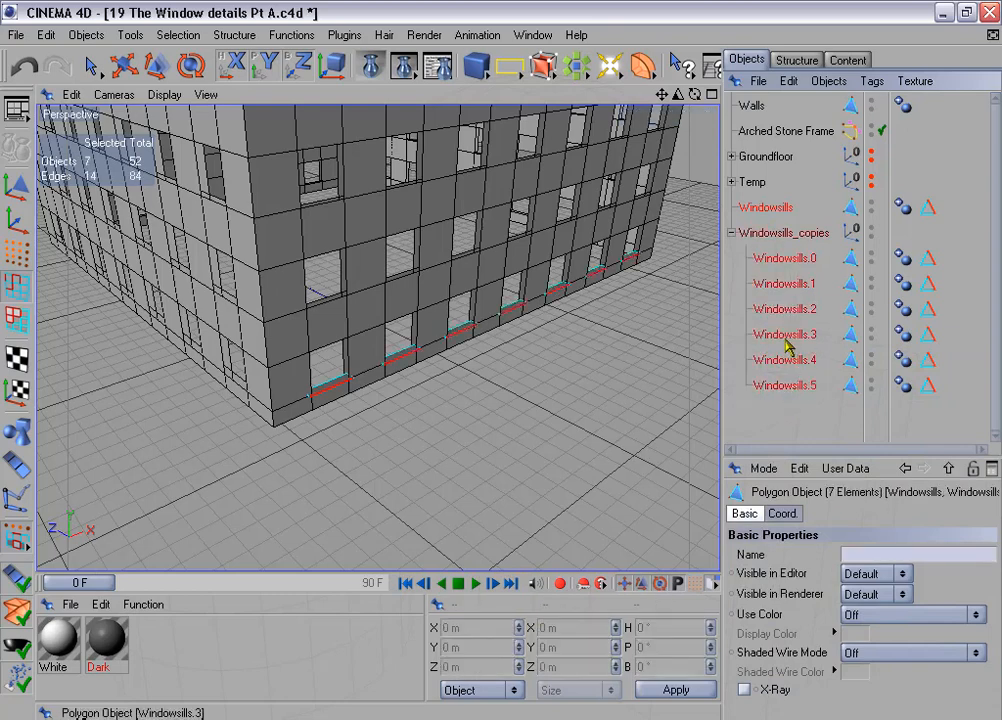
right_click(787, 345)
click(843, 457)
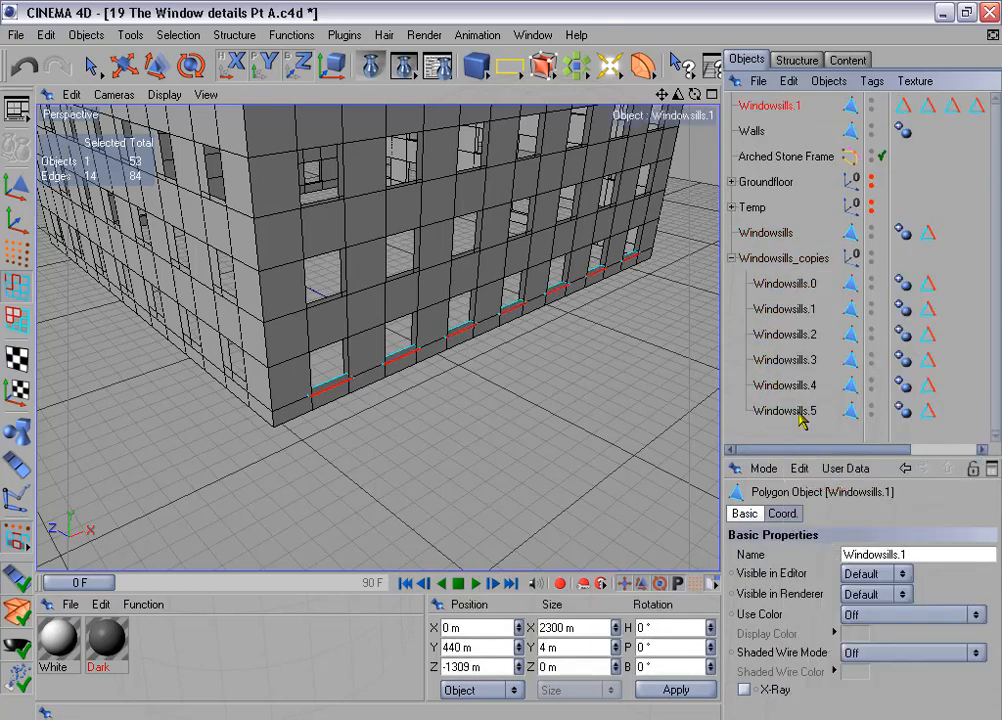
click(766, 233)
ctrl+click(772, 259)
key(Delete)
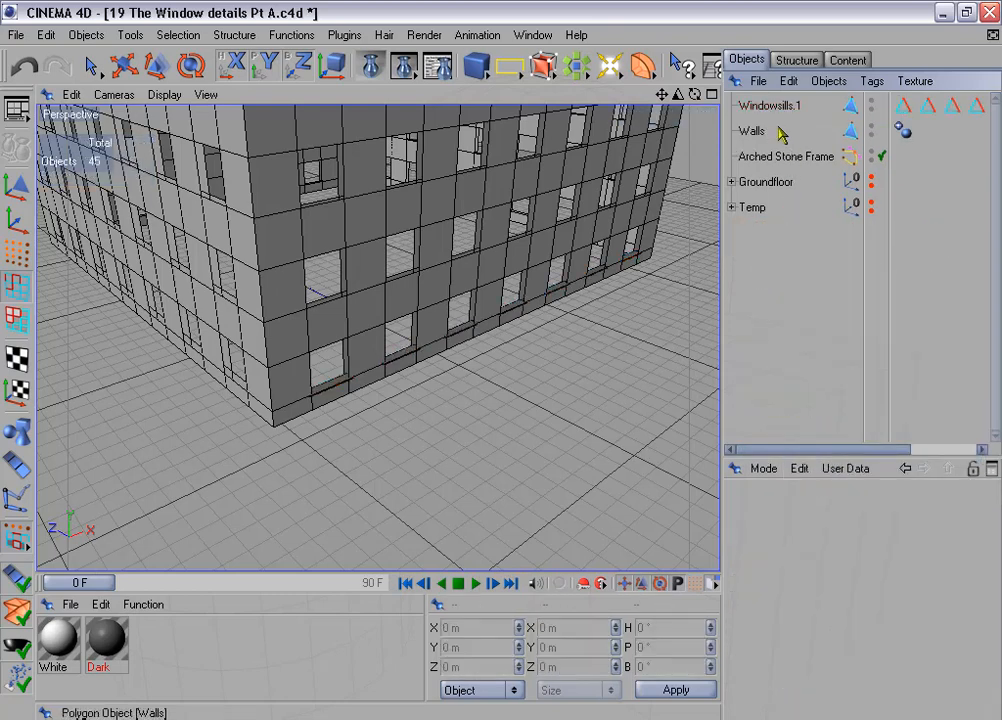
- Widen the object list and select all seven "Edges for beveling" tags of the connected windowsills object
click(768, 105)
drag(722, 299, 540, 295)
click(720, 104)
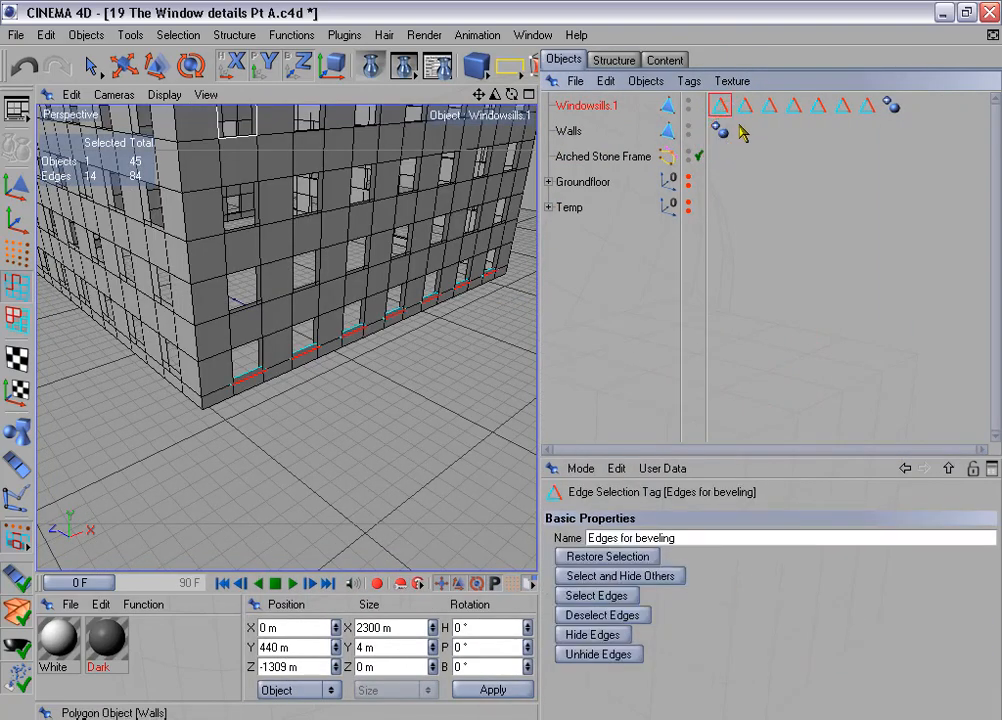
drag(742, 122, 876, 117)
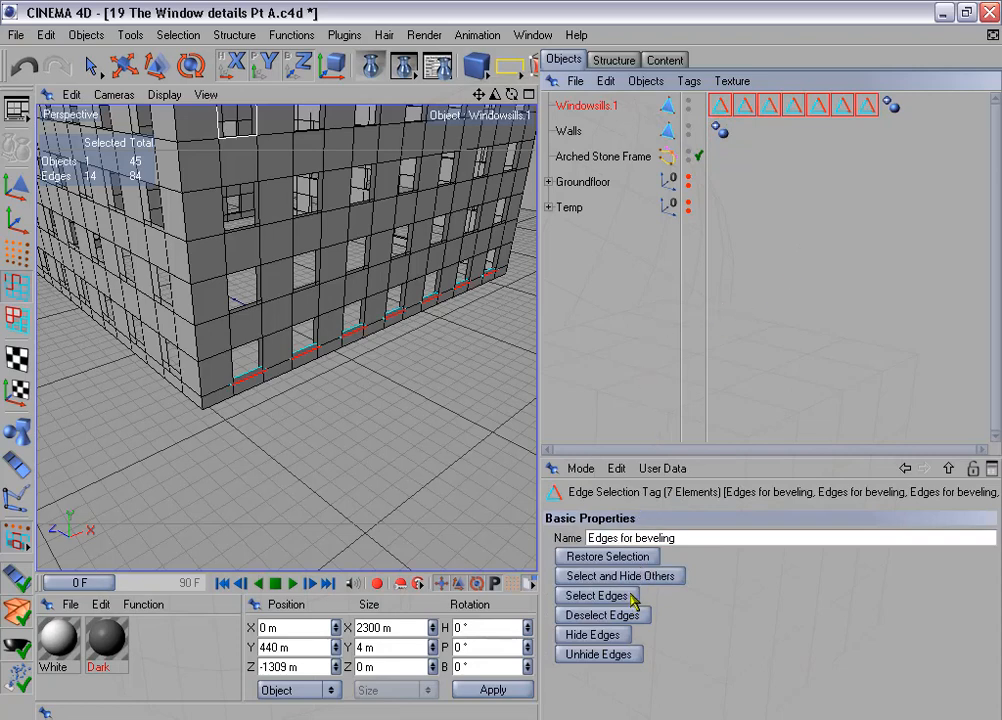
drag(537, 398, 634, 412)
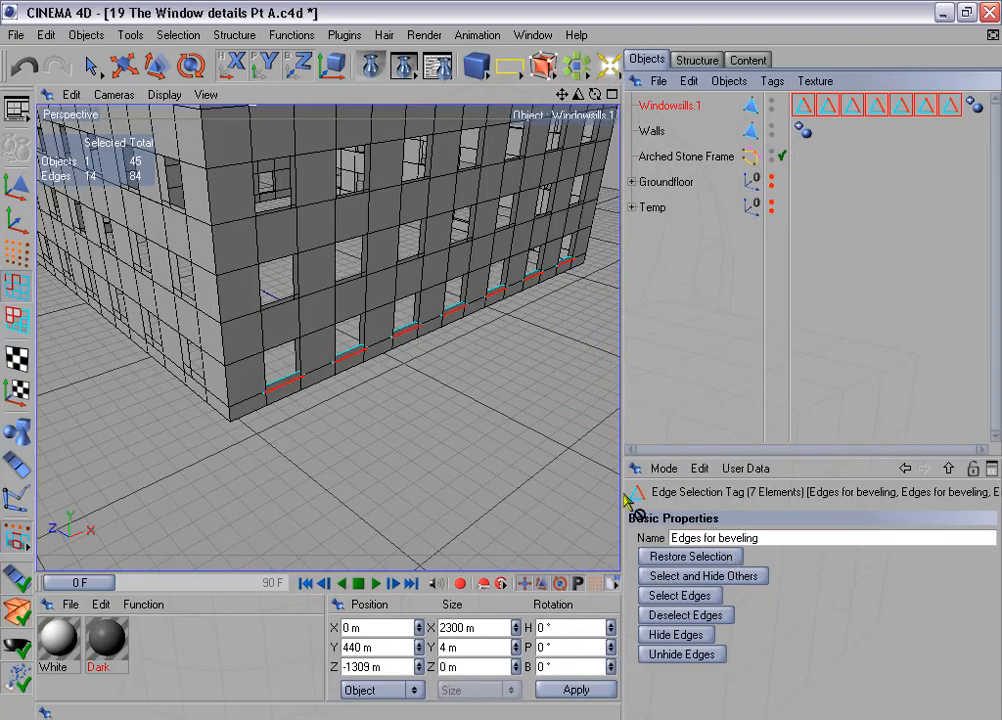
drag(628, 497, 410, 385)
scroll(410, 380, up, 5)
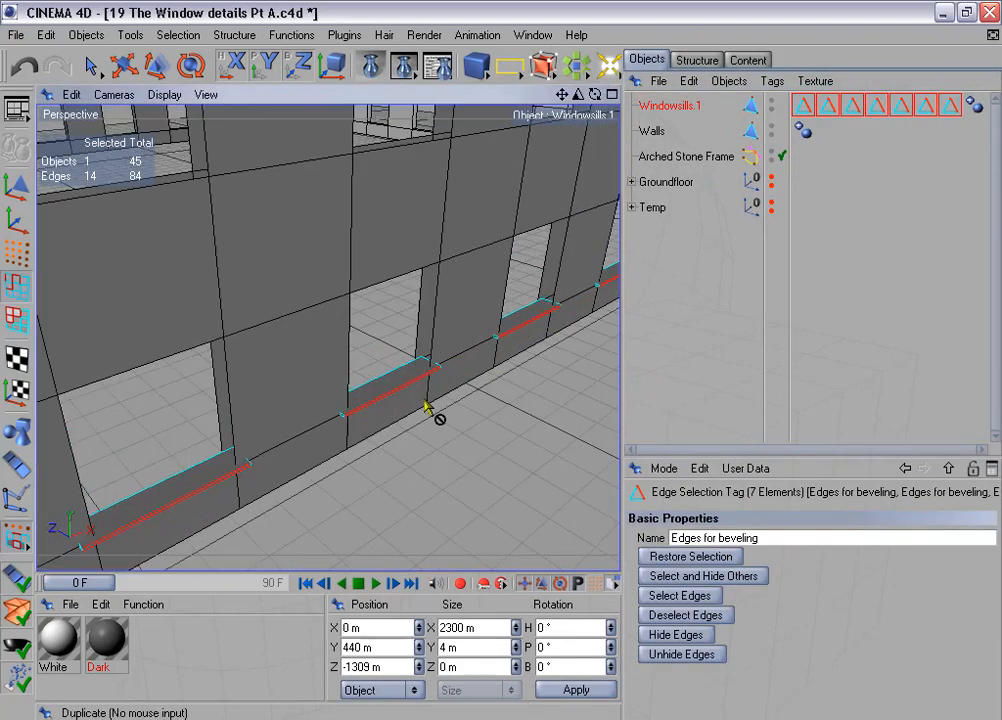
mouse_move(480, 392)
alt+mouse_down()
mouse_move(430, 396)
mouse_move(476, 402)
alt+mouse_up()
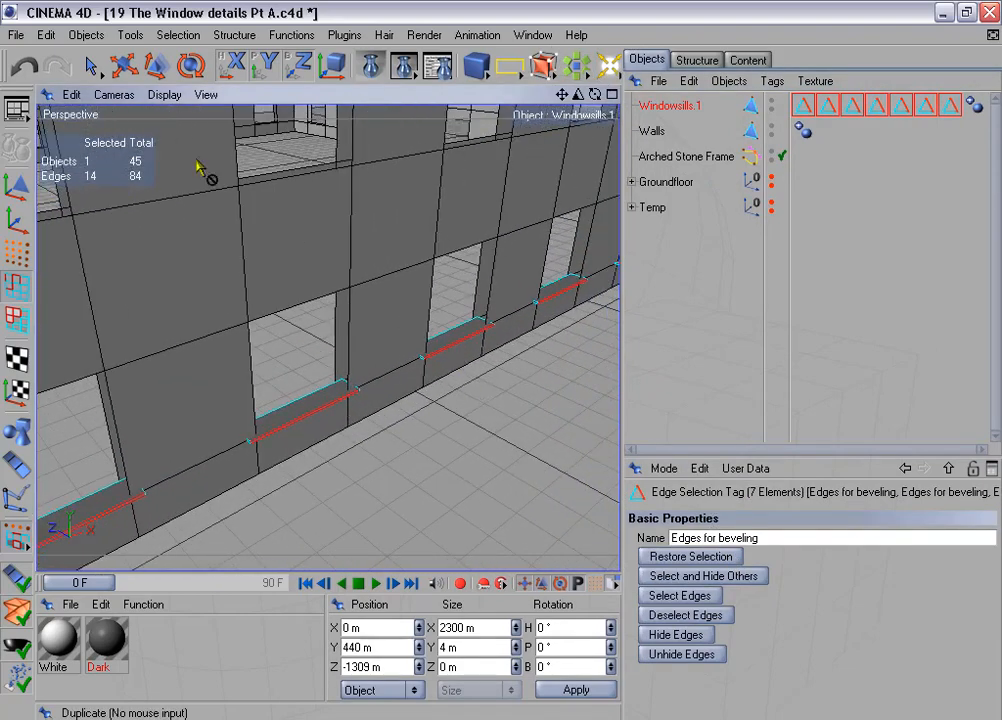
- Select only the rear upper edge of the second windowsill with Live Selection
click(88, 68)
click(306, 385)
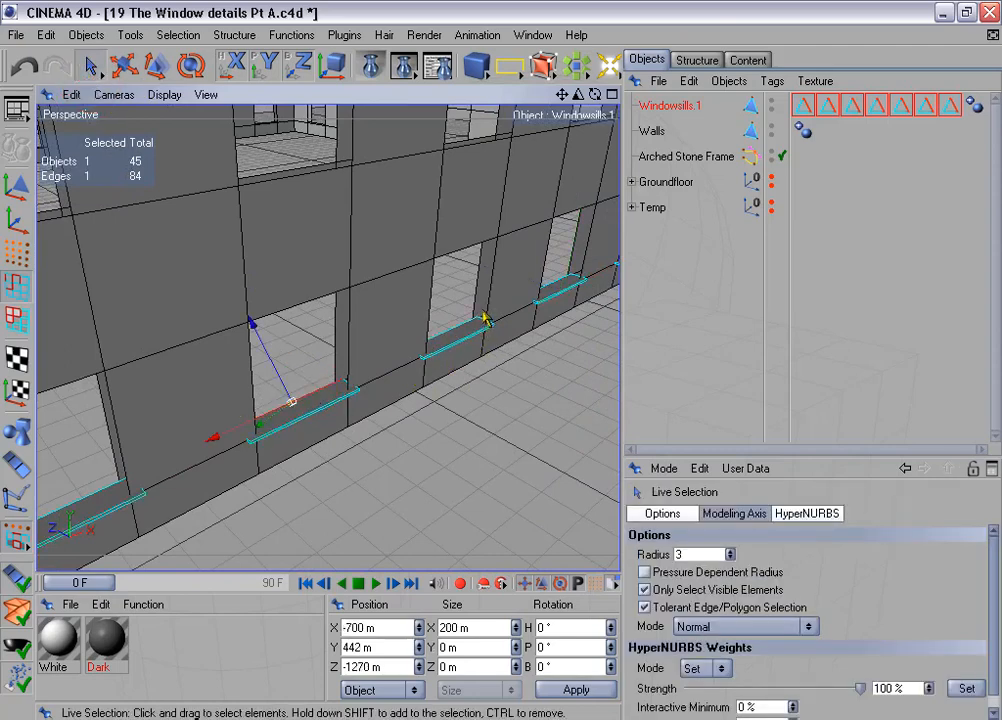
alt+drag(481, 355, 430, 378)
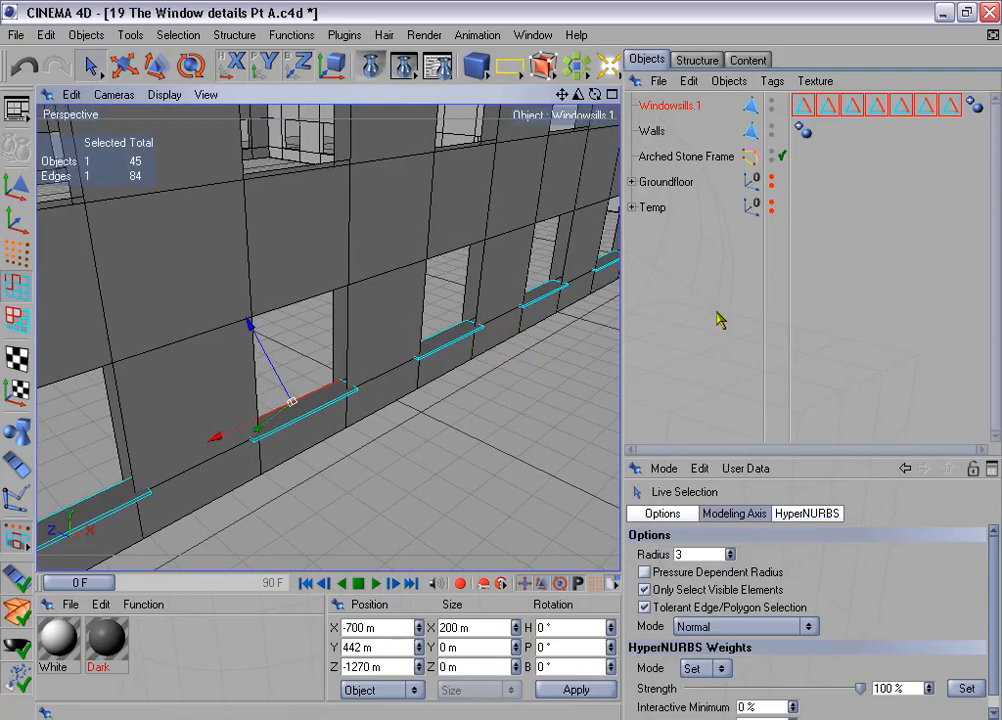
- Reselect the seven "Edges for beveling" tags and add their stored edges to the current edge selection
click(686, 106)
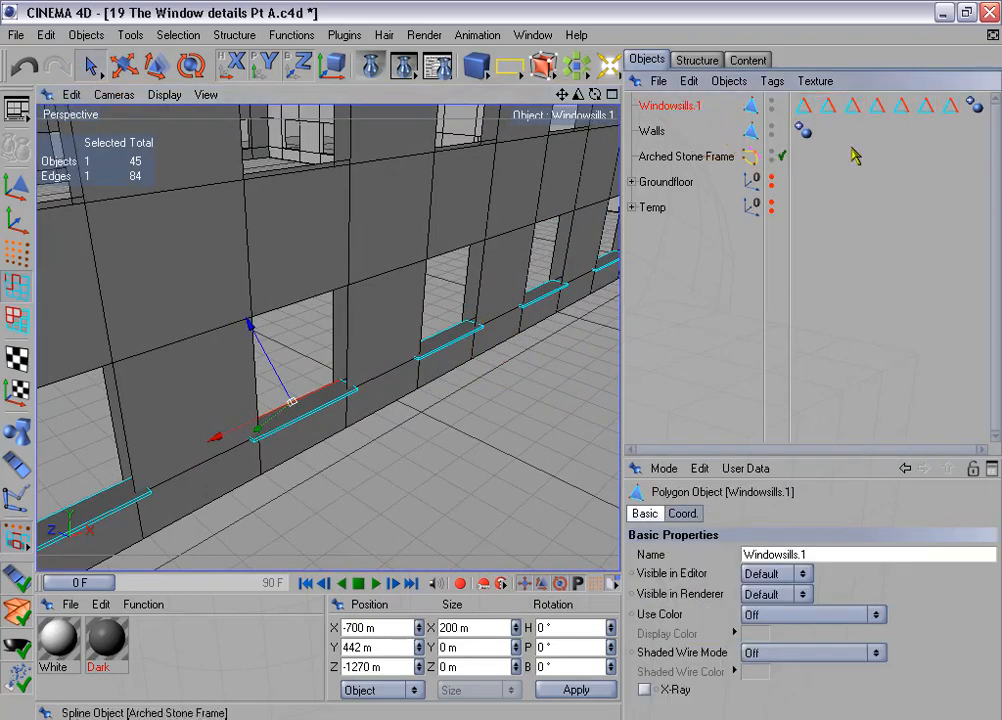
click(804, 104)
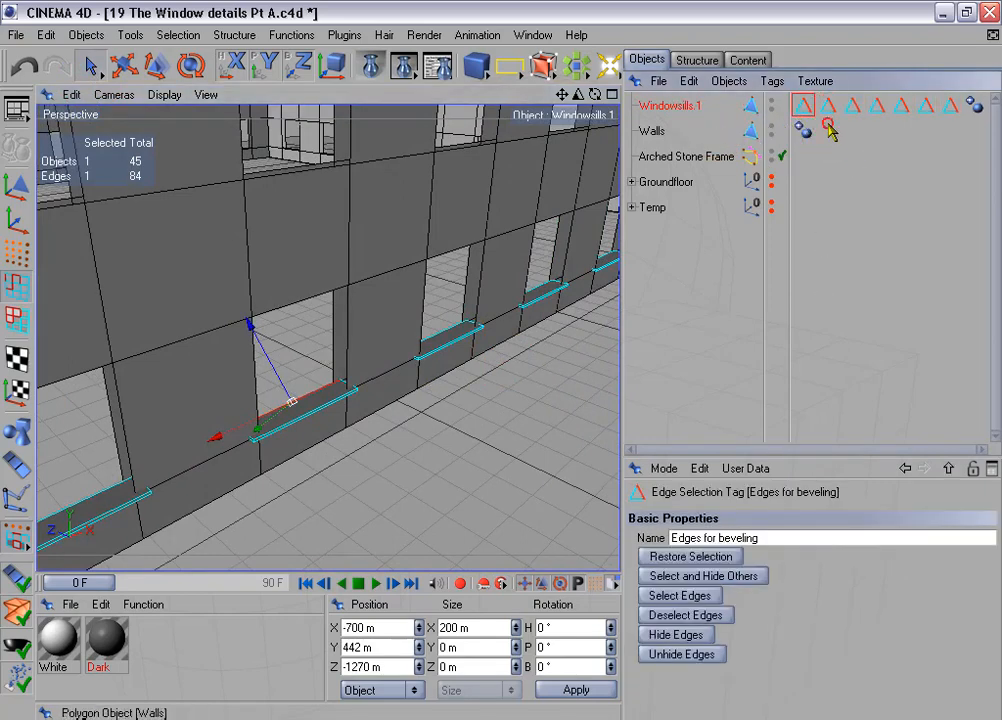
drag(795, 95, 962, 116)
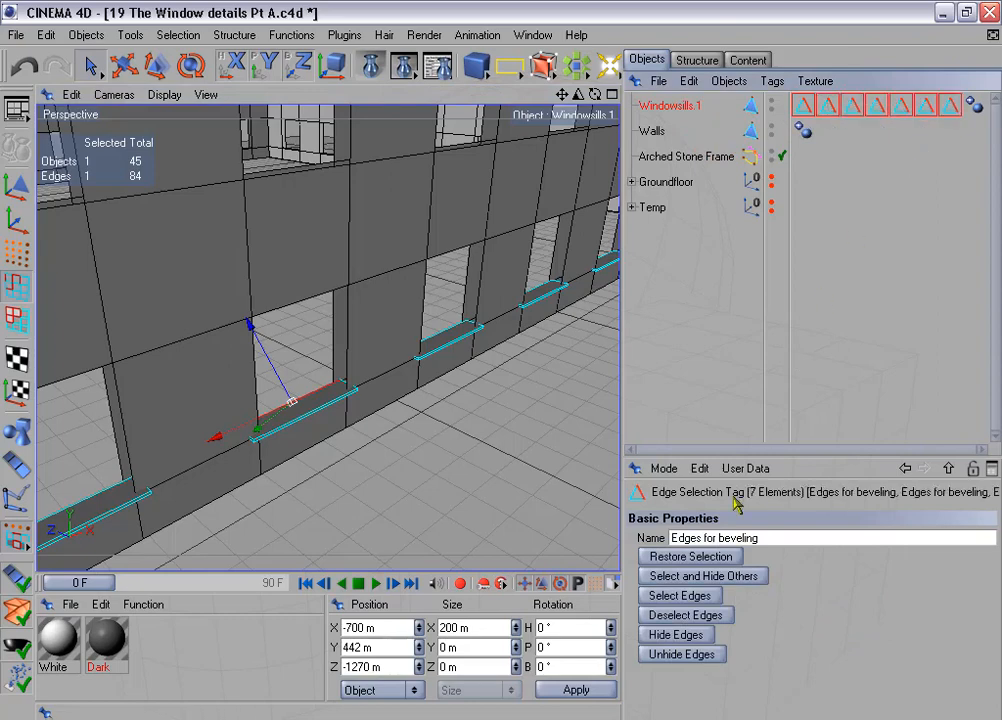
click(707, 596)
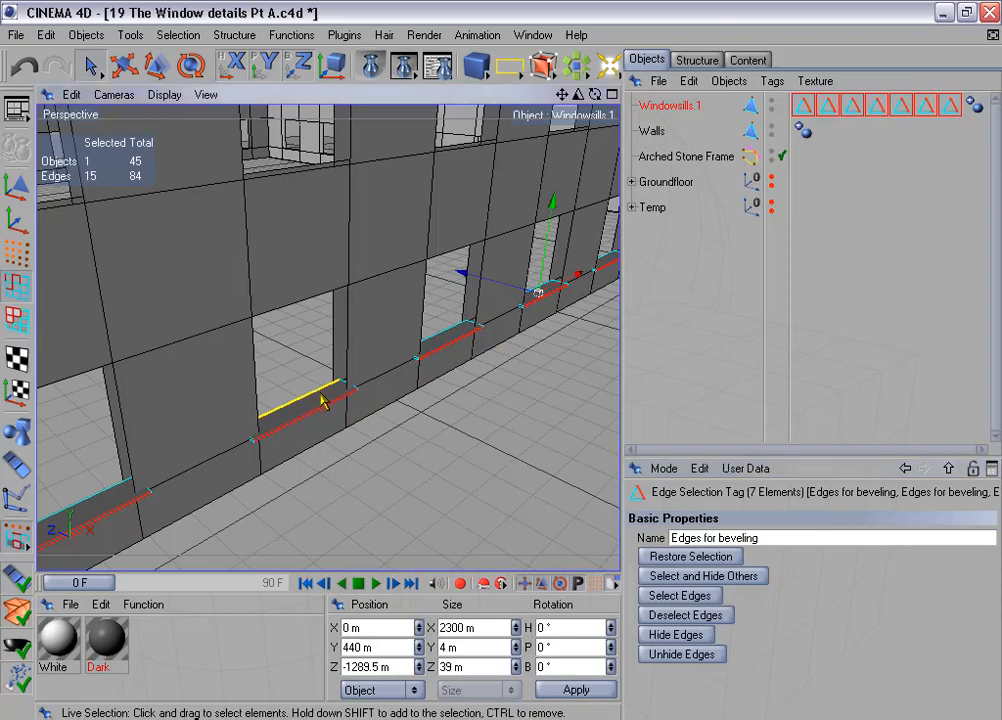
scroll(322, 402, down, 1)
scroll(398, 422, down, 1)
alt+middle_drag(430, 387, 394, 395)
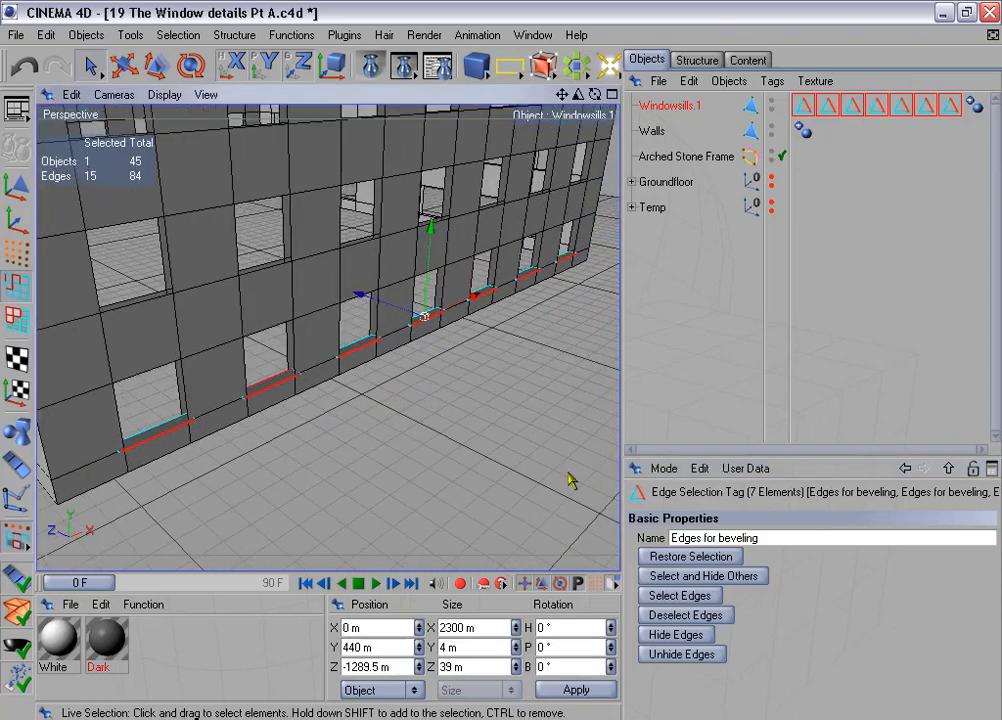
- Reset the edge selection from the tags and select only the front edges stored in all seven of them
click(727, 557)
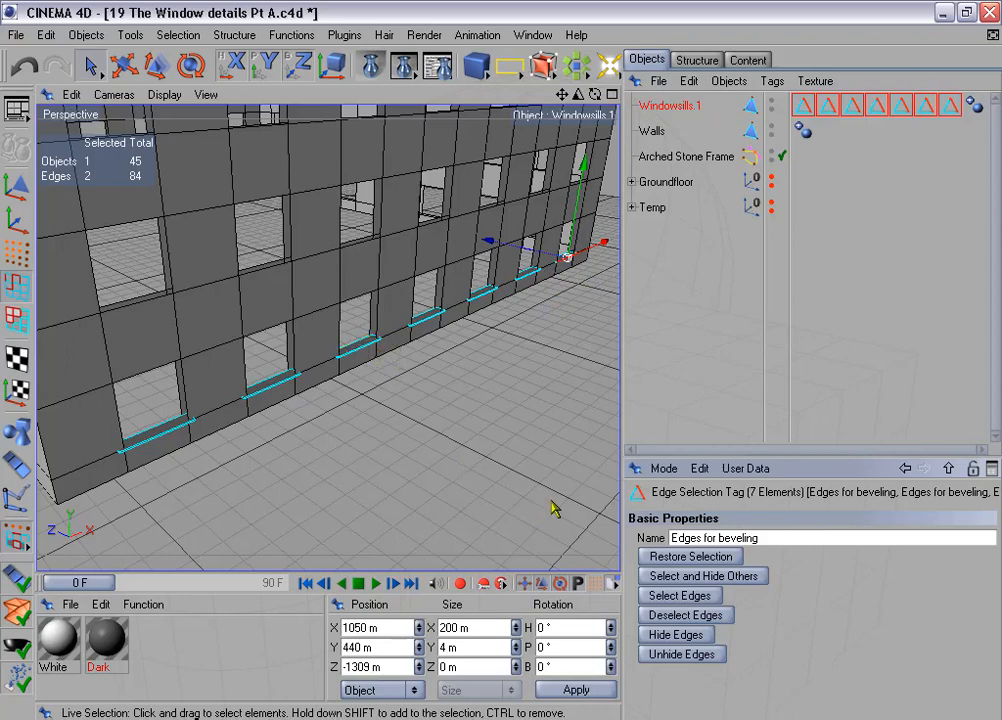
click(710, 598)
alt+middle_drag(522, 285, 556, 293)
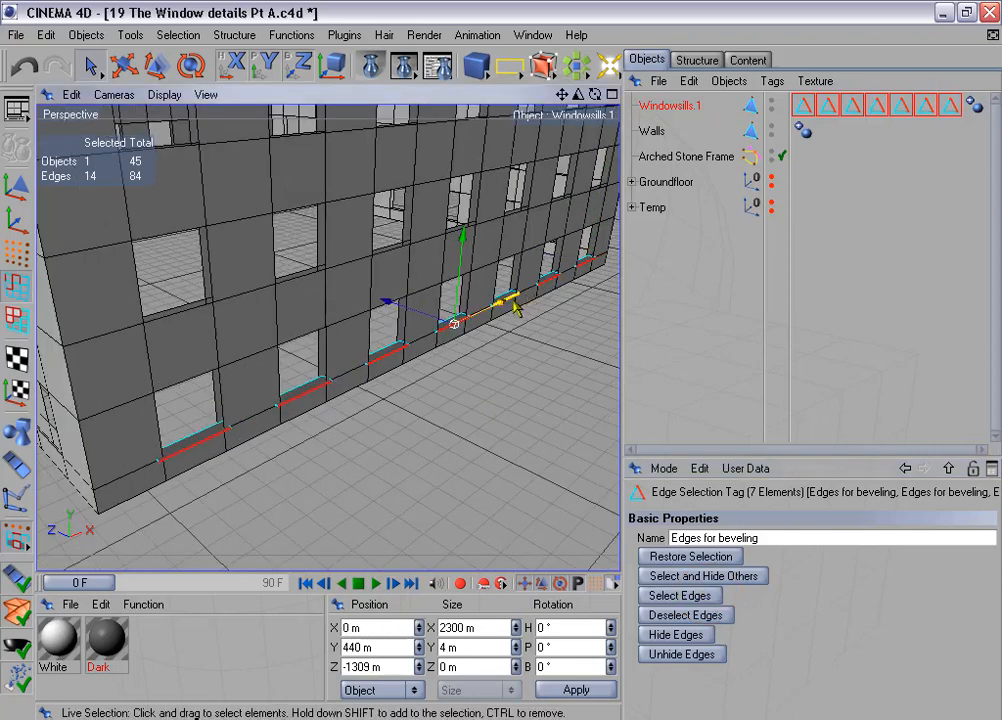
- Store the selected front edges of all windowsills in one selection tag and delete the six redundant tags
click(176, 36)
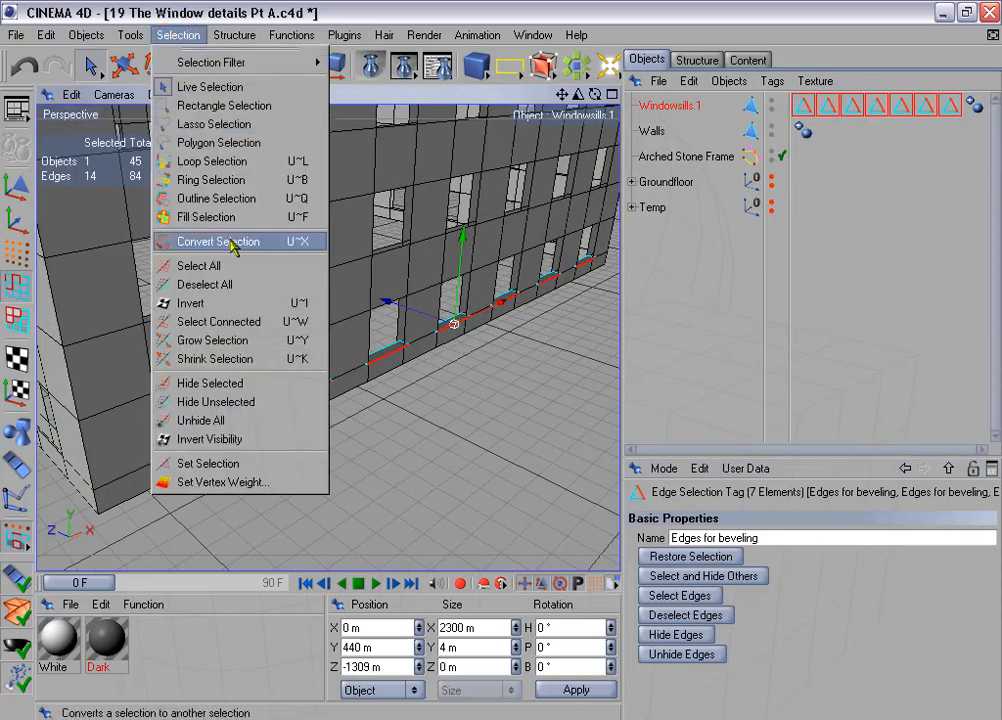
click(253, 467)
drag(828, 124, 962, 108)
click(973, 127)
alt+drag(548, 302, 452, 262)
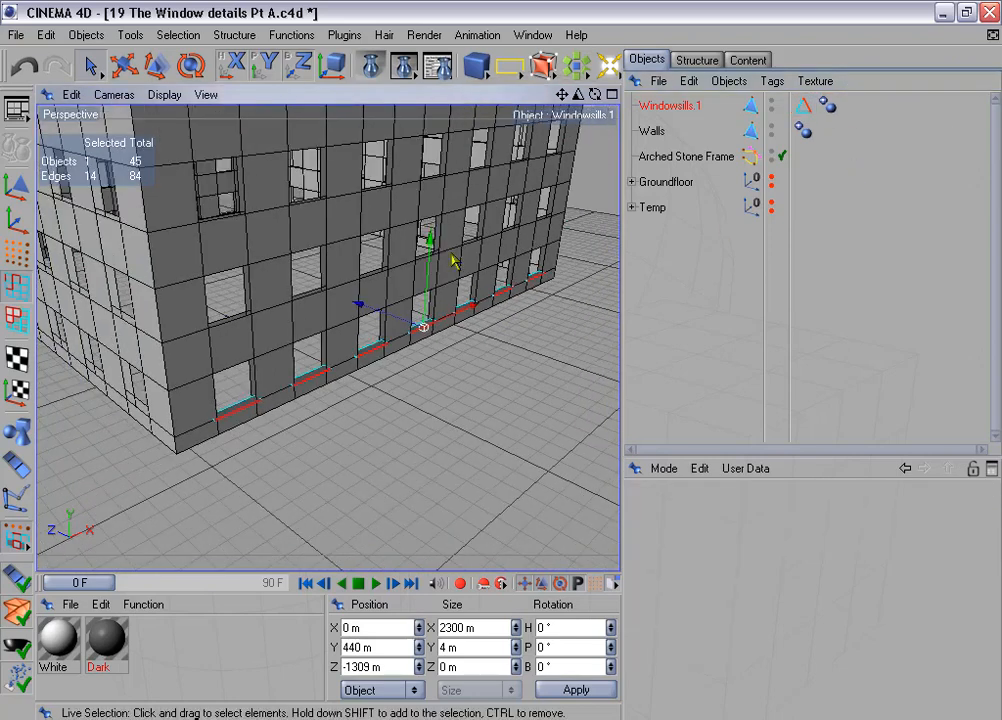
- Duplicate the windowsill row with 3 copies, position disabled and rotation enabled at 90° heading per step
click(293, 36)
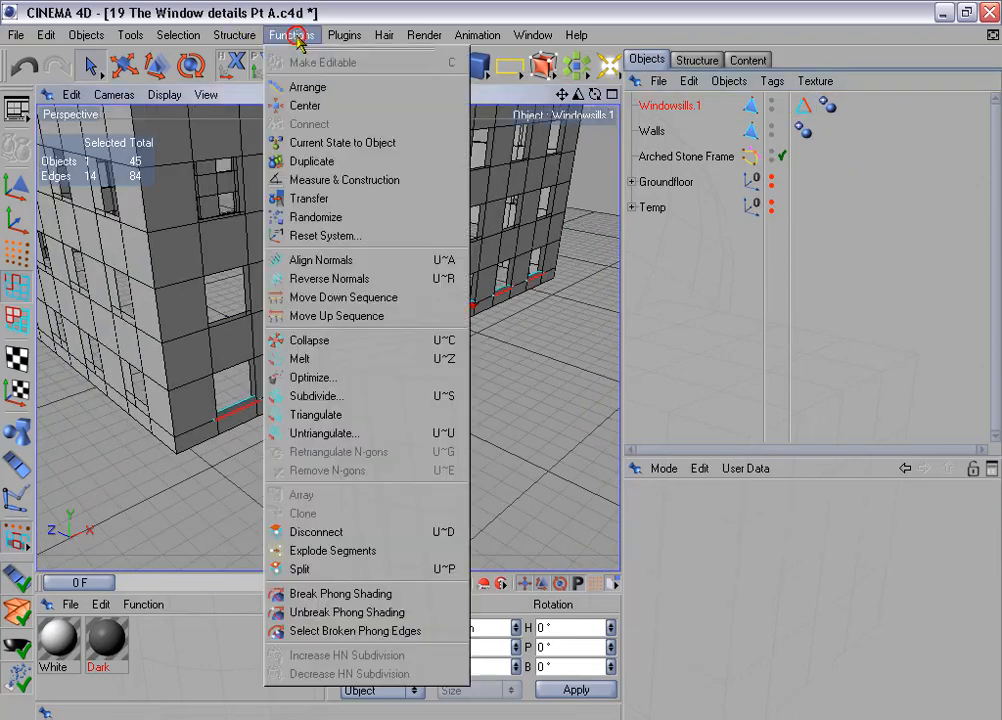
click(348, 162)
drag(669, 457, 669, 336)
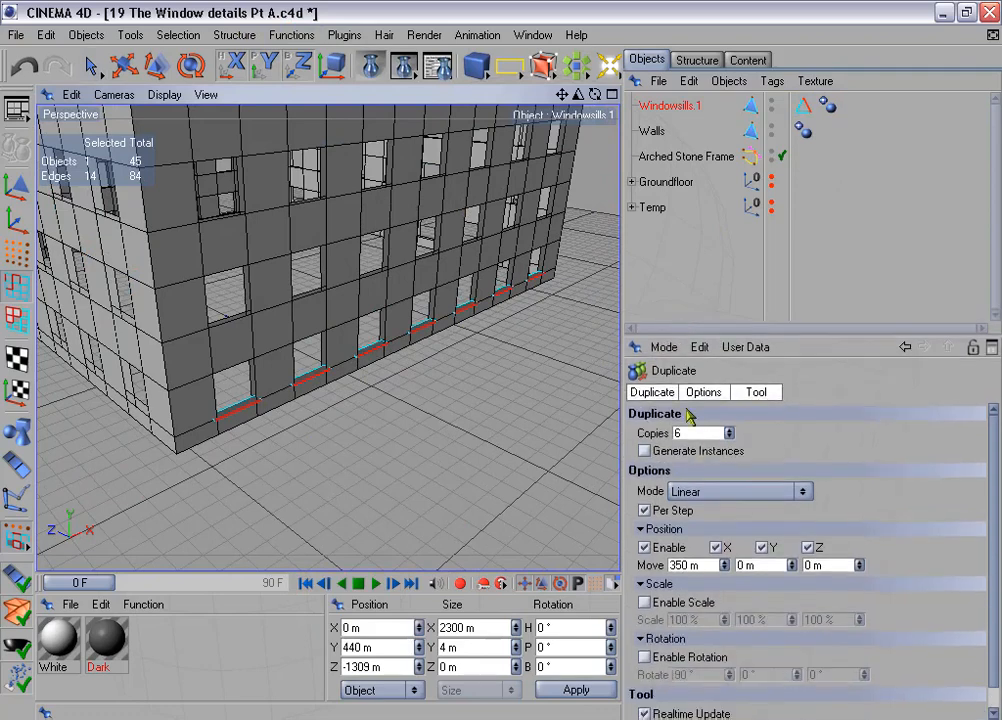
drag(693, 435, 659, 431)
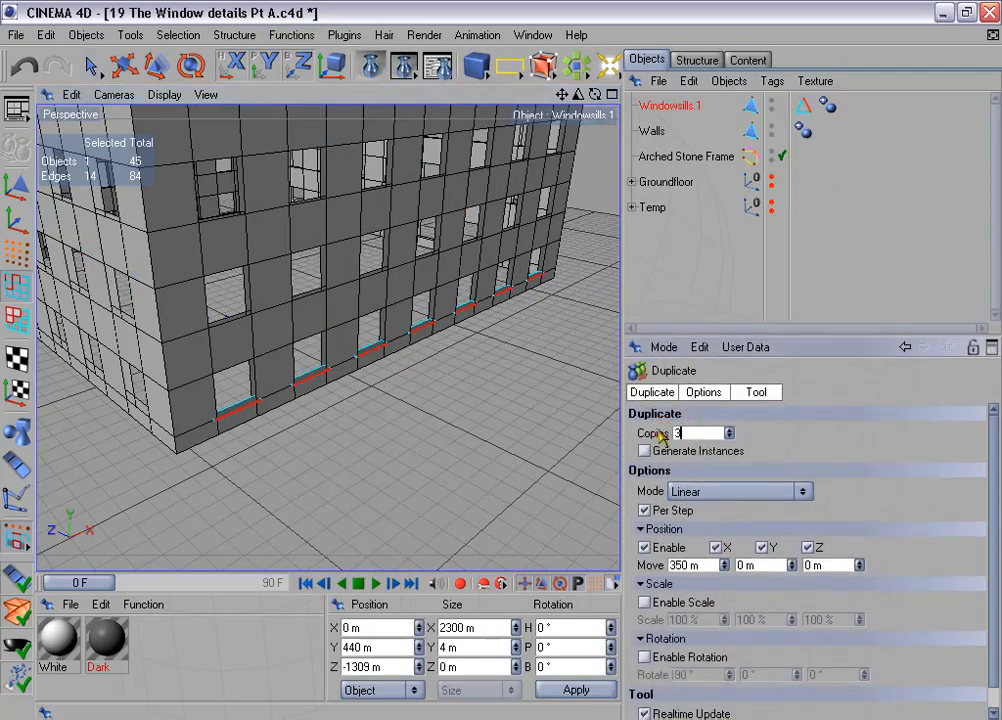
click(644, 548)
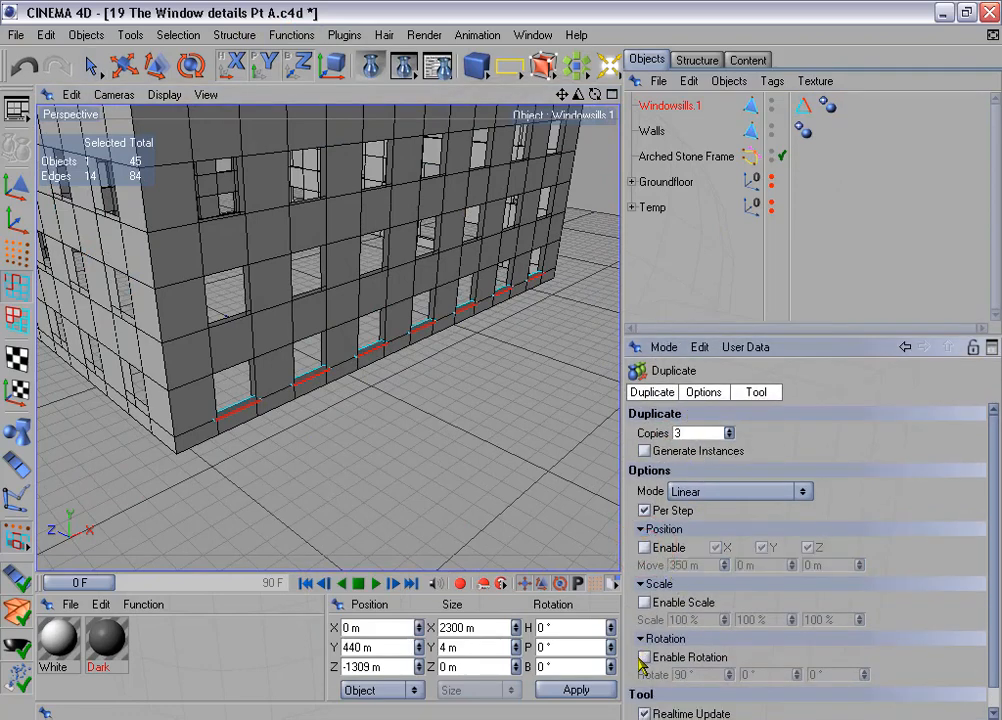
click(644, 657)
click(756, 392)
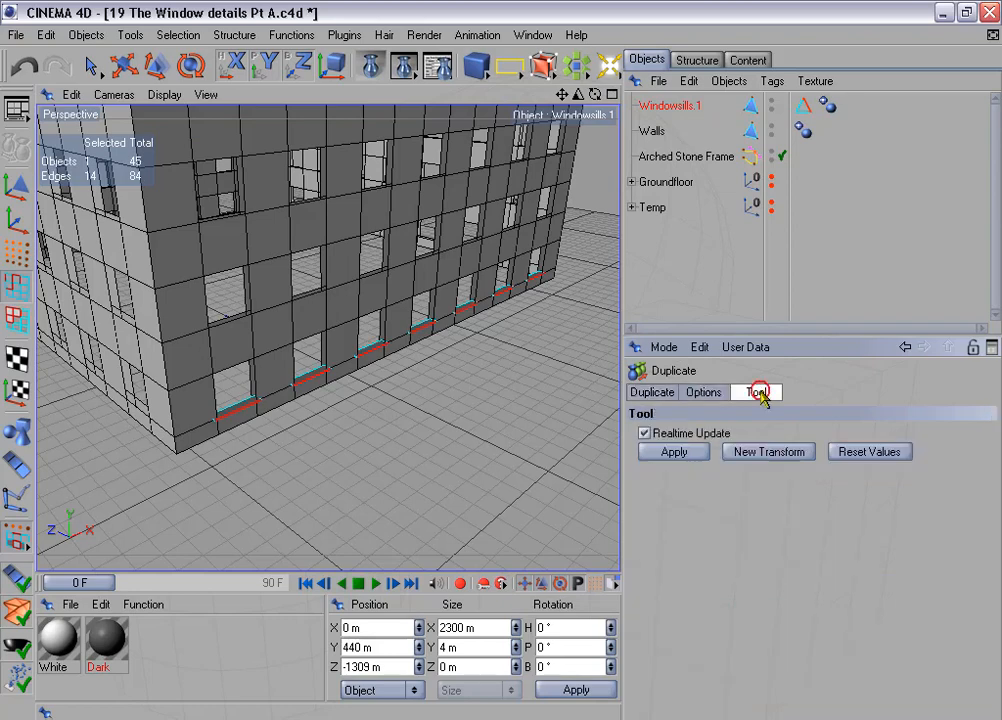
click(697, 456)
- Select the windowsill row together with its three rotated copies and connect them into one polygon object
click(631, 131)
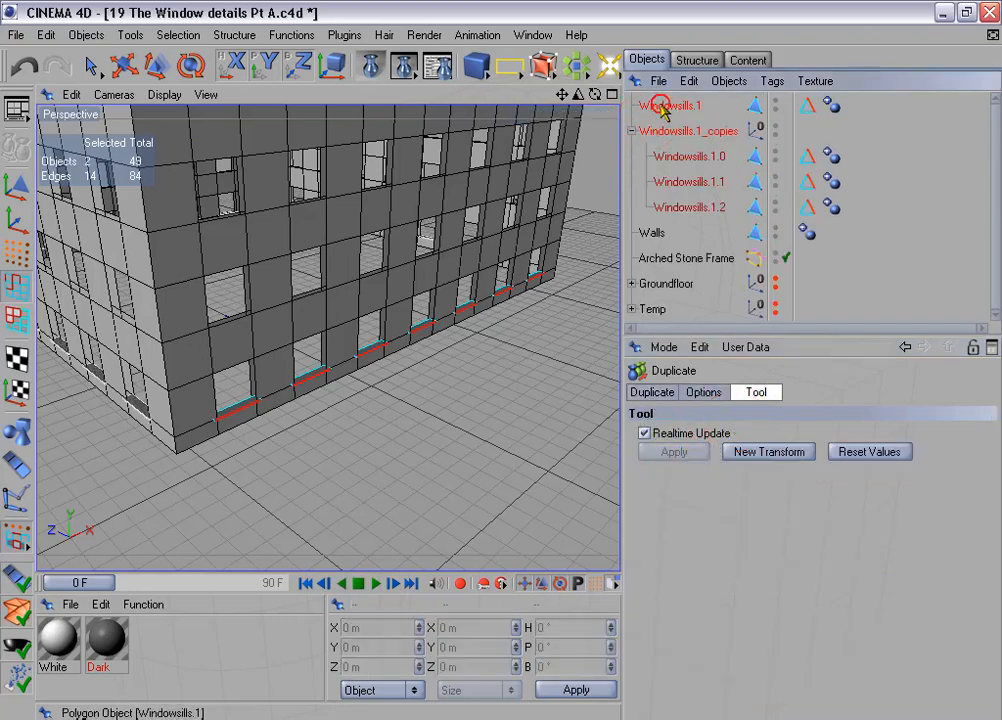
ctrl+click(662, 156)
ctrl+click(662, 181)
ctrl+click(662, 206)
right_click(680, 208)
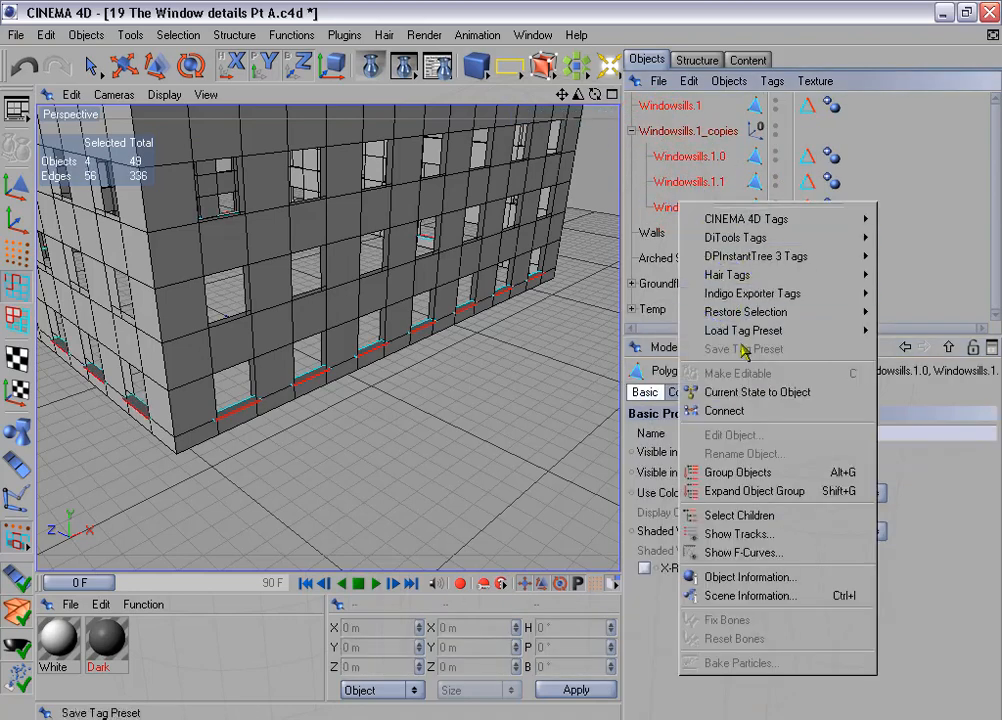
click(724, 410)
- Delete the original windowsill row and the group holding its three copies
click(650, 131)
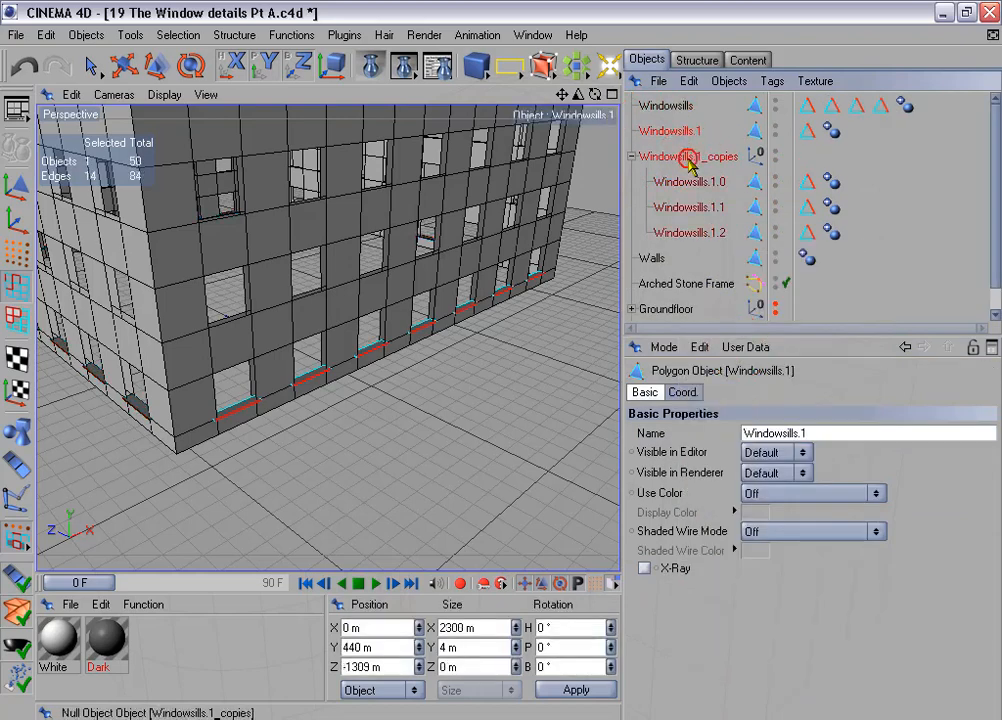
ctrl+click(688, 158)
key(Delete)
- Select all four "Edges for beveling" tags of the connected Windowsills object and select the edges stored in them
click(680, 106)
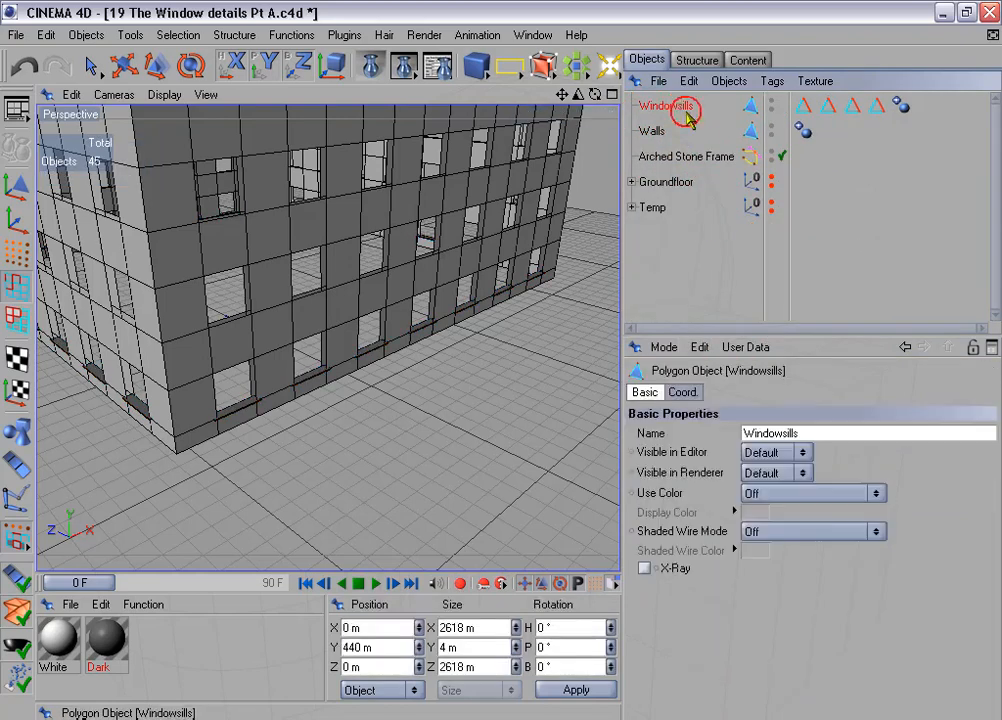
click(805, 110)
shift+drag(828, 124, 880, 109)
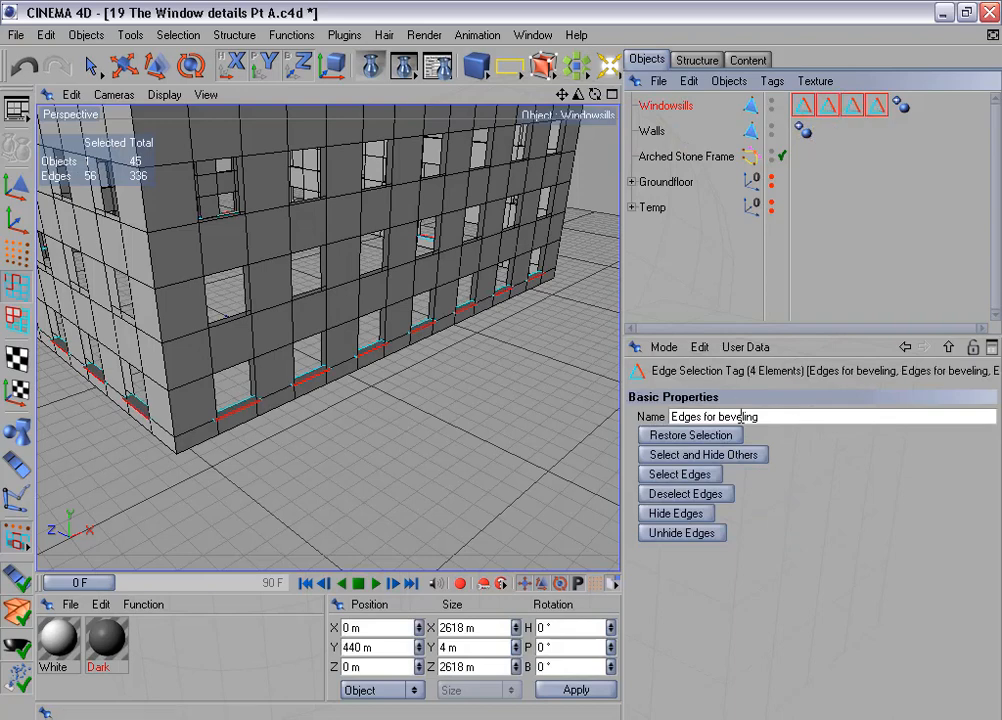
click(714, 494)
click(711, 476)
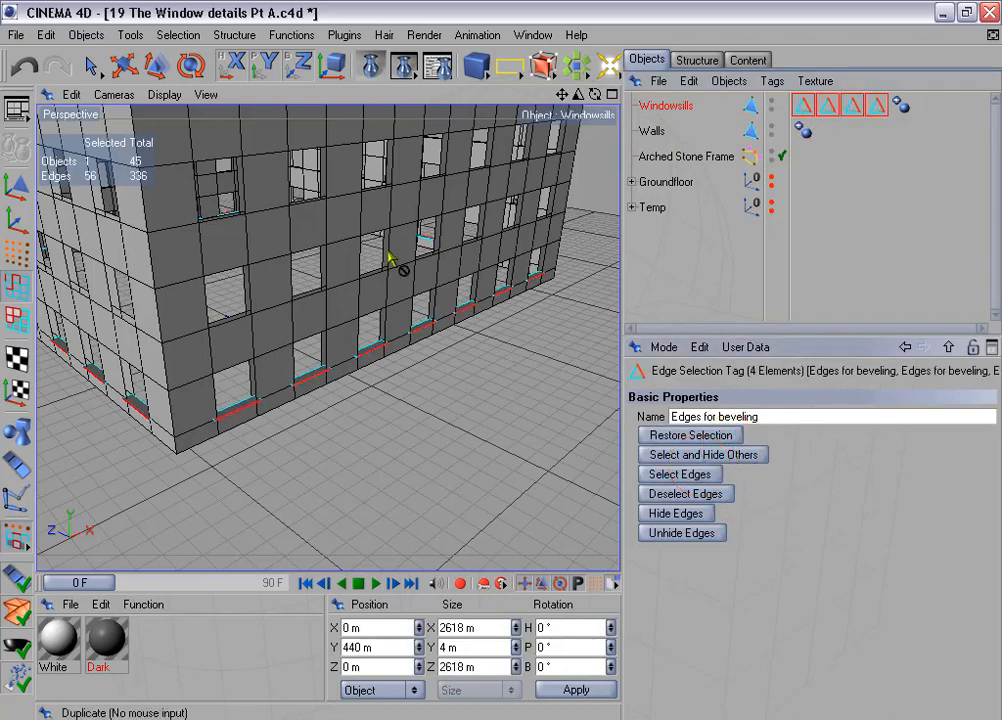
- Store the selected edges of all four facades in one selection tag and delete the three redundant tags
click(180, 35)
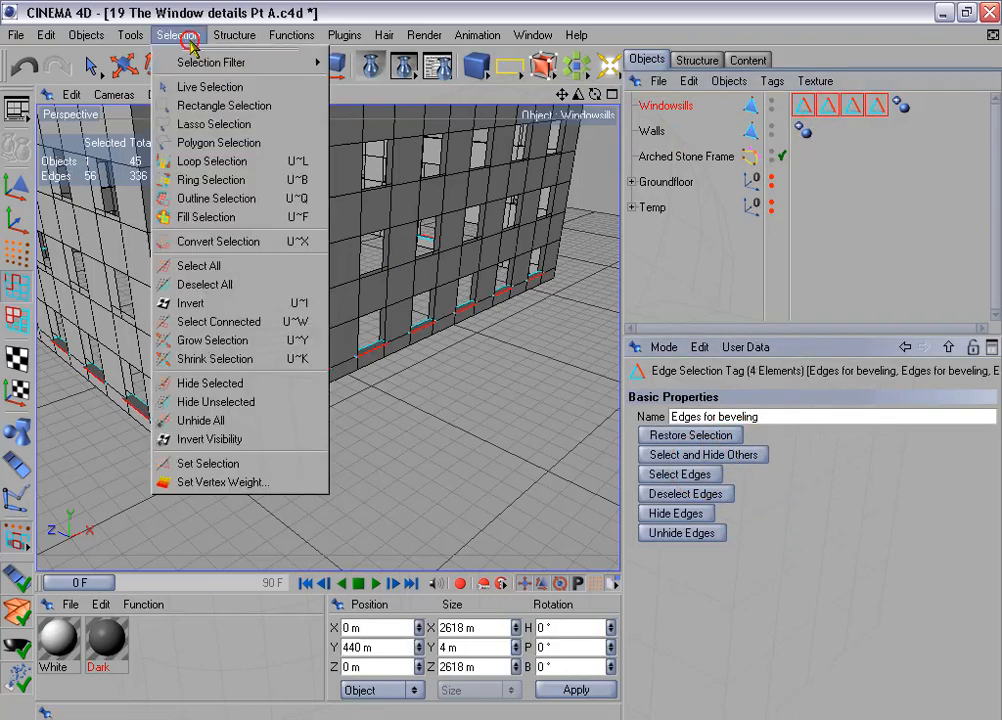
click(266, 459)
click(830, 107)
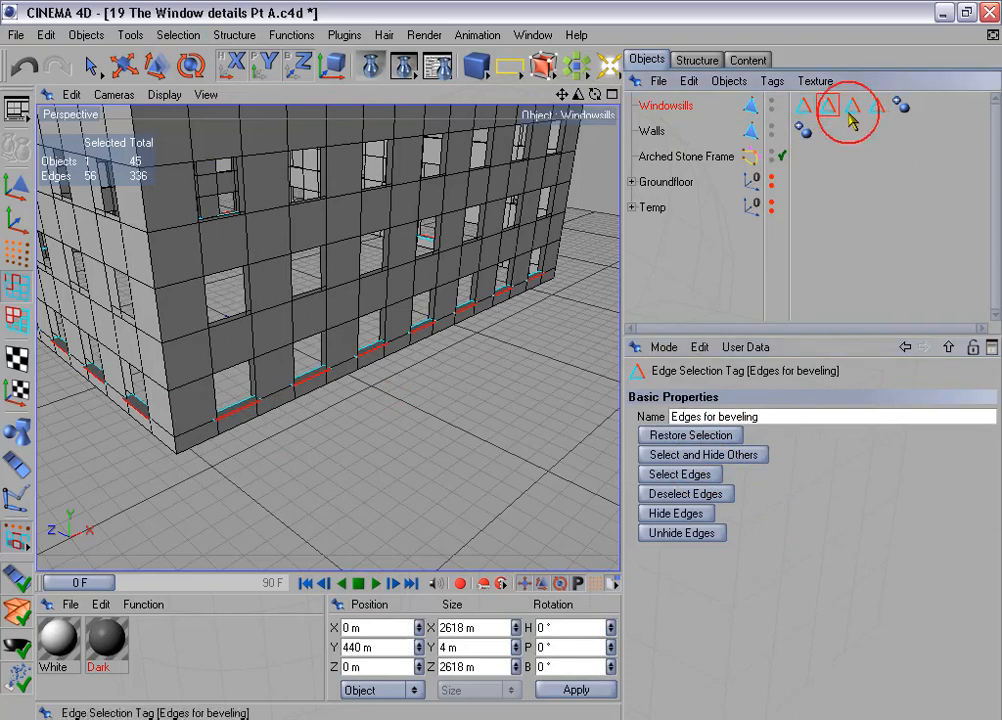
shift+click(853, 107)
shift+click(876, 110)
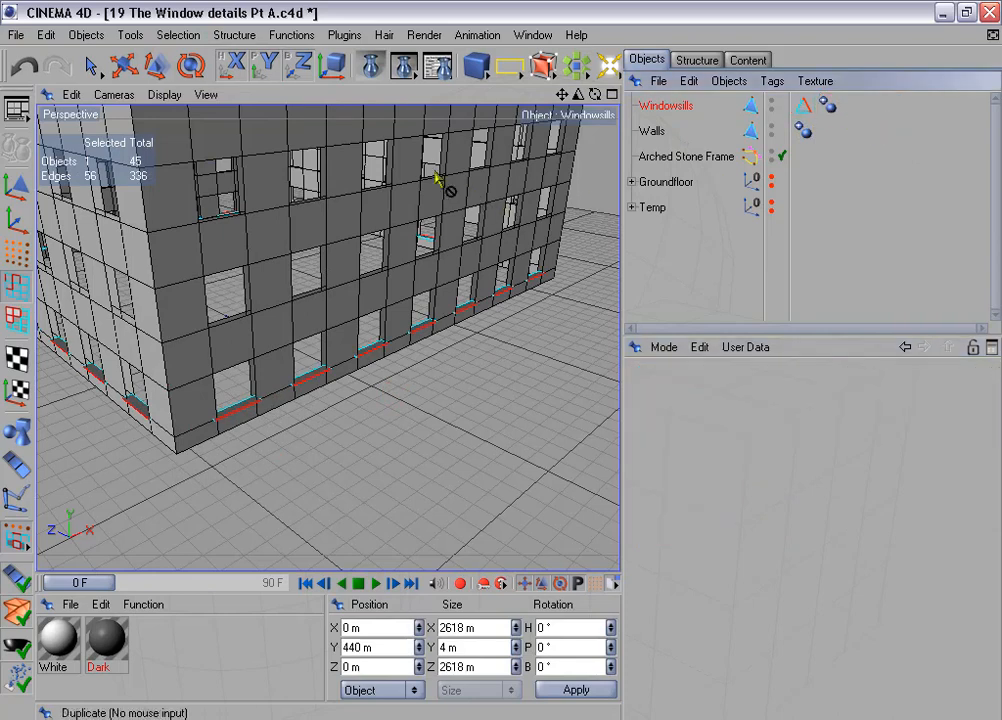
- Set up a linear per-step duplication of Windowsills with 3 copies, position enabled and a Y move of 340 m
click(291, 35)
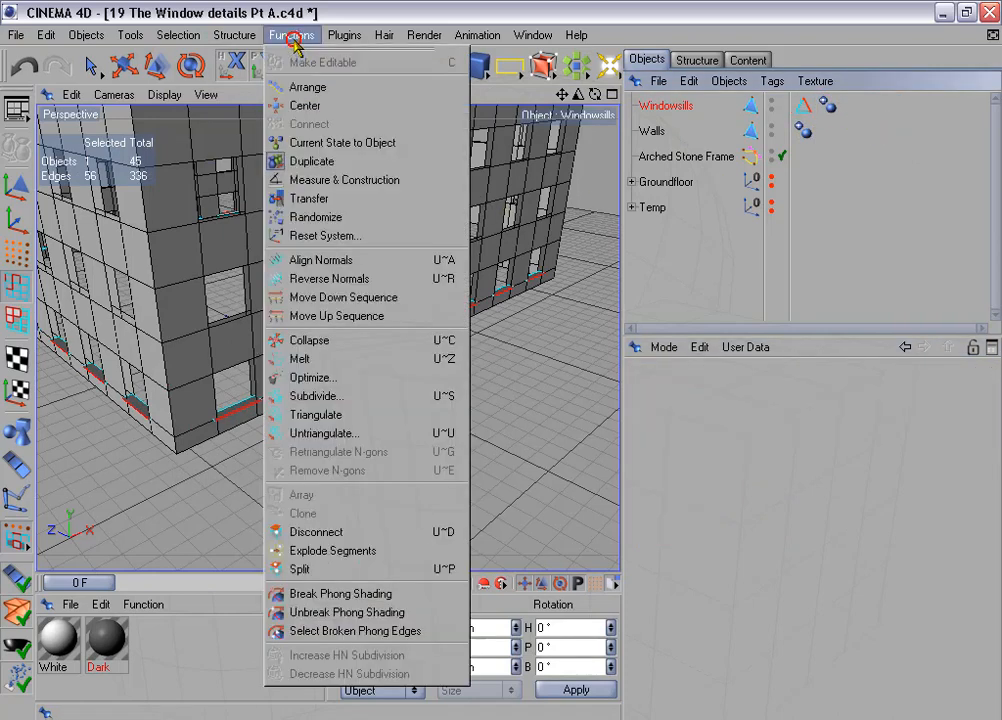
click(357, 166)
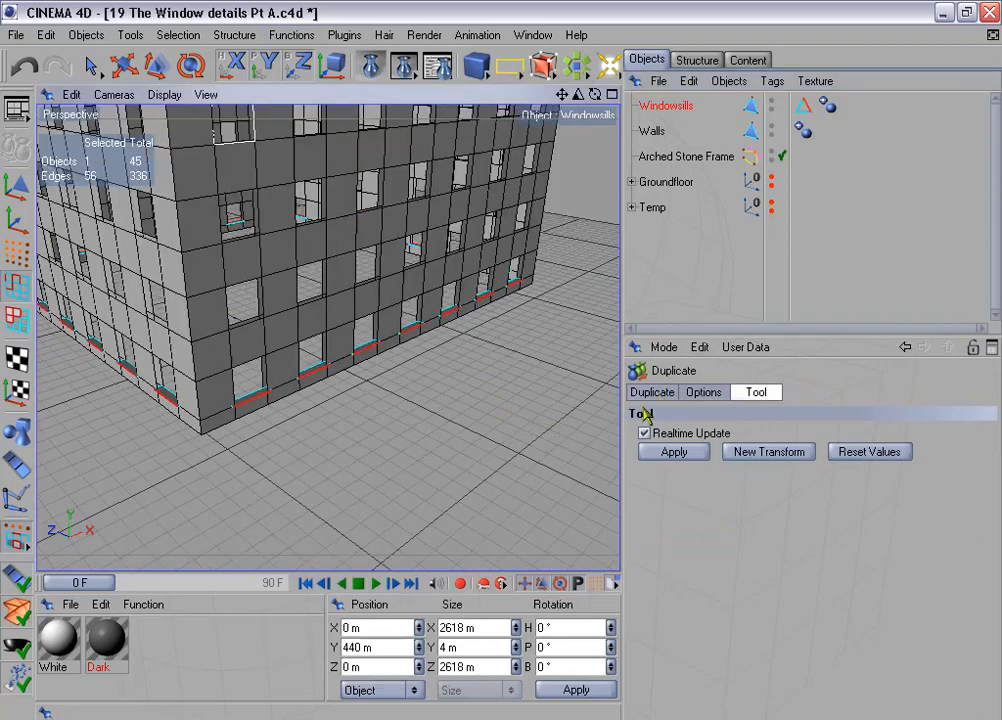
click(652, 392)
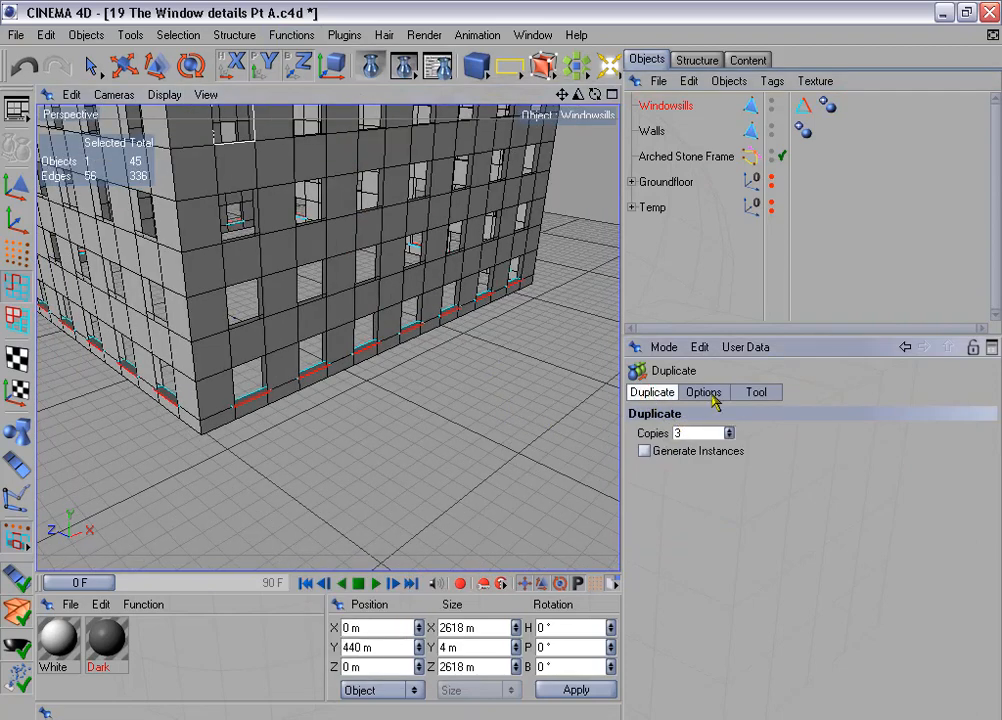
click(703, 392)
click(644, 490)
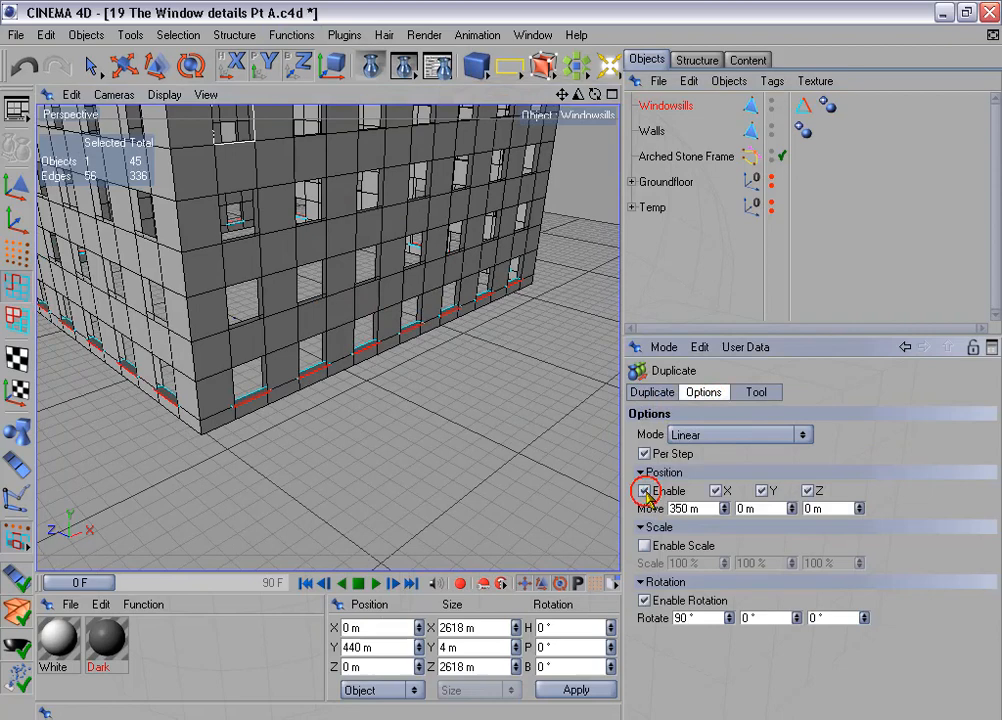
click(740, 508)
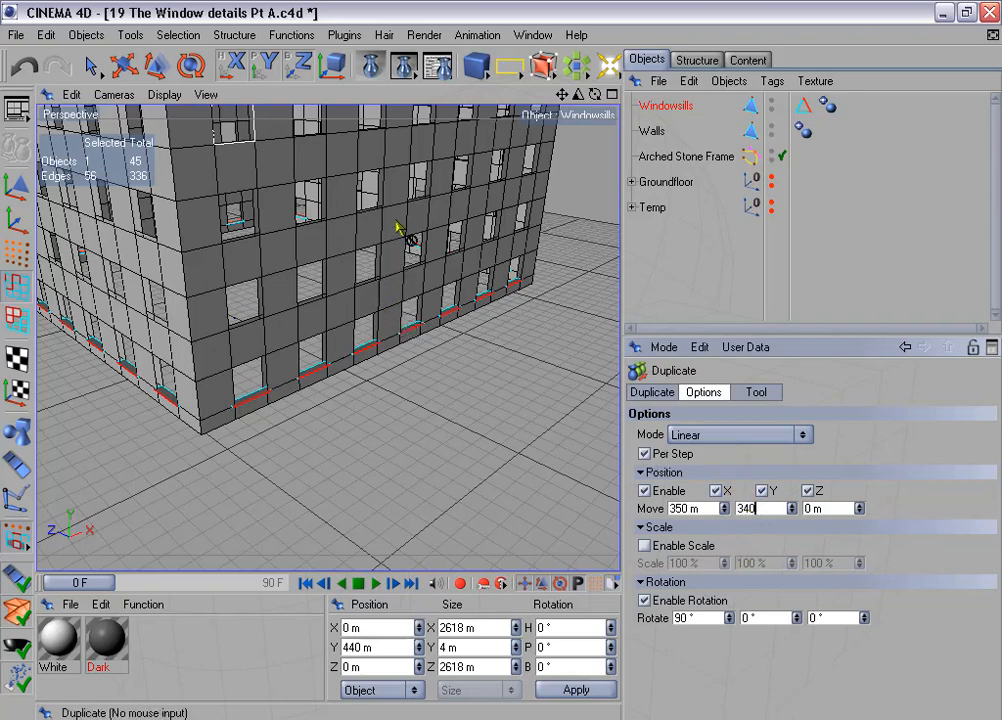
- Switch off the X offset and the rotation for the windowsill duplication and apply it
click(698, 508)
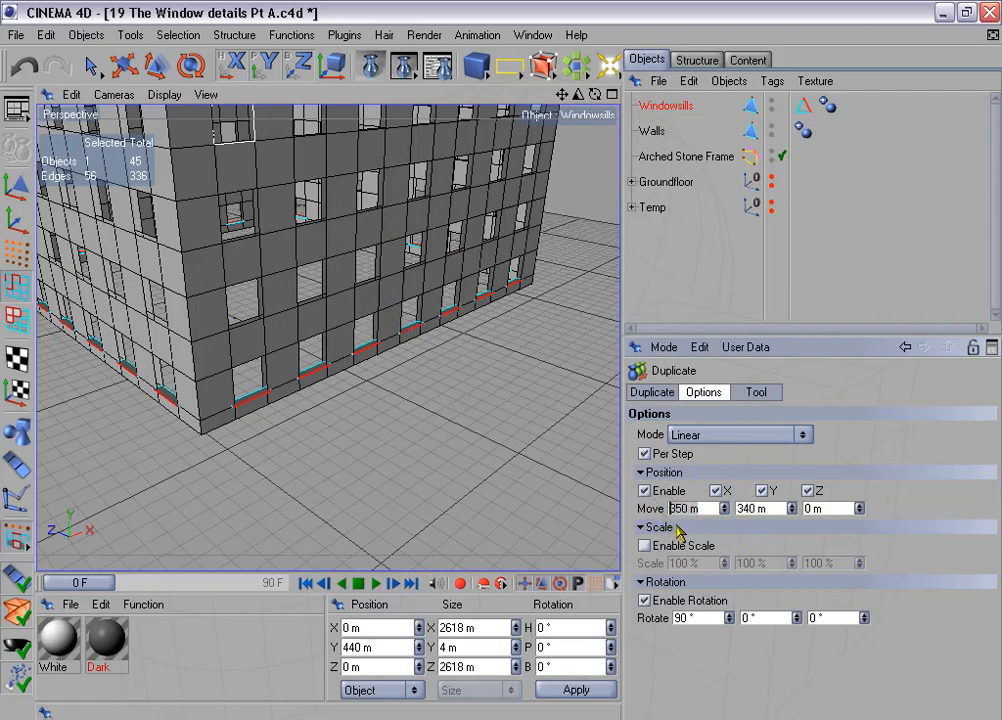
text(0)
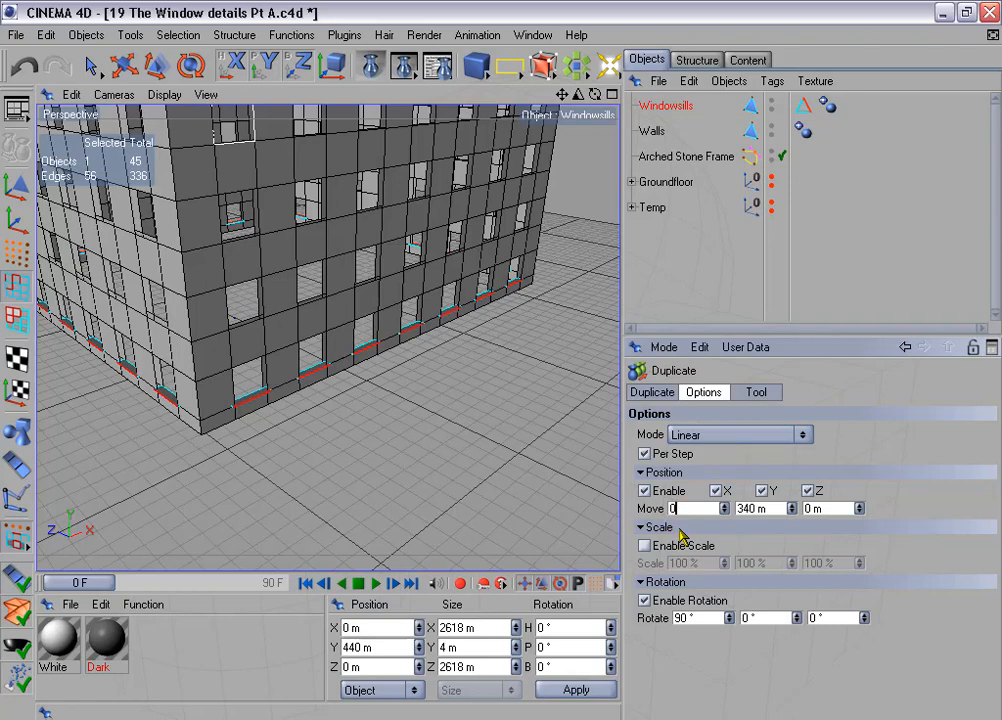
click(716, 491)
click(645, 600)
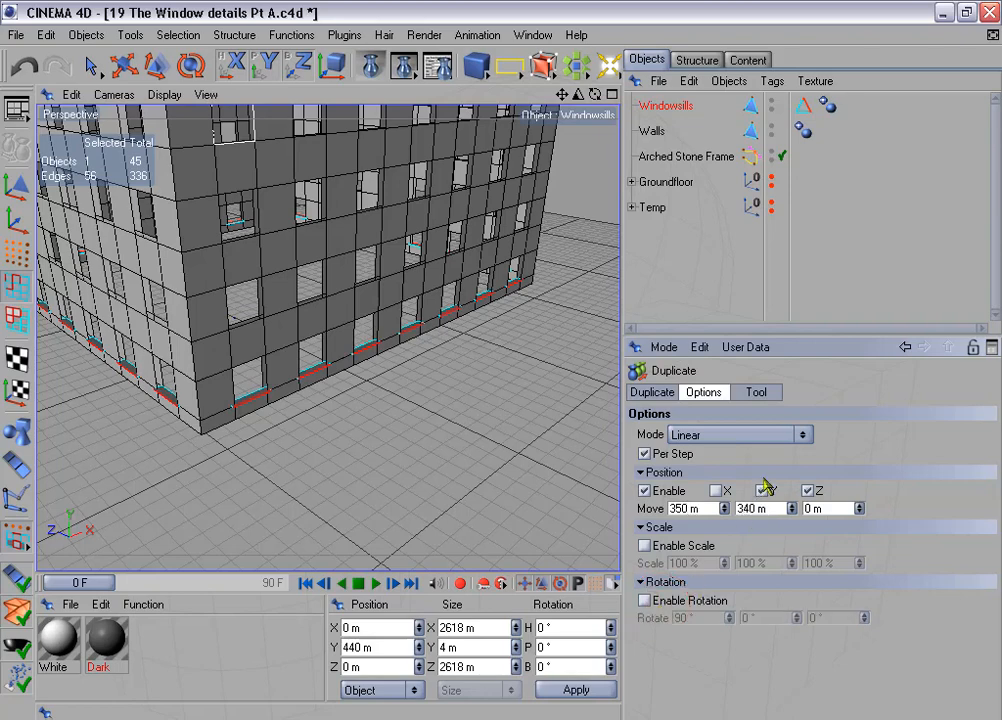
click(766, 393)
click(689, 455)
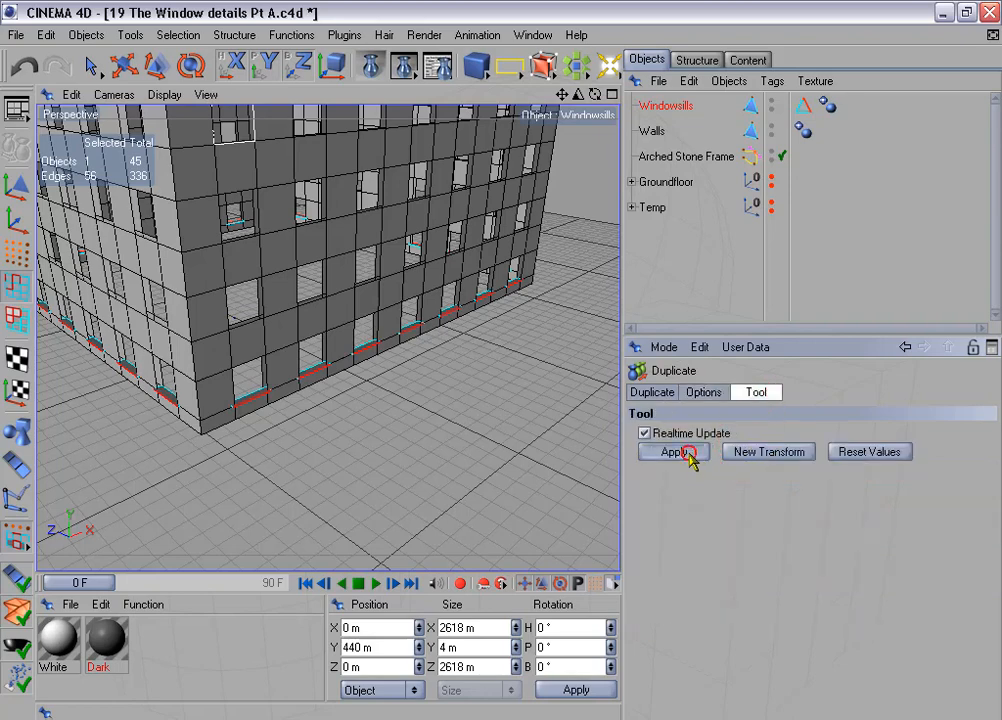
- Check in the front and perspective views how the duplicated windowsills line up with the window openings on each floor
middle_click(468, 434)
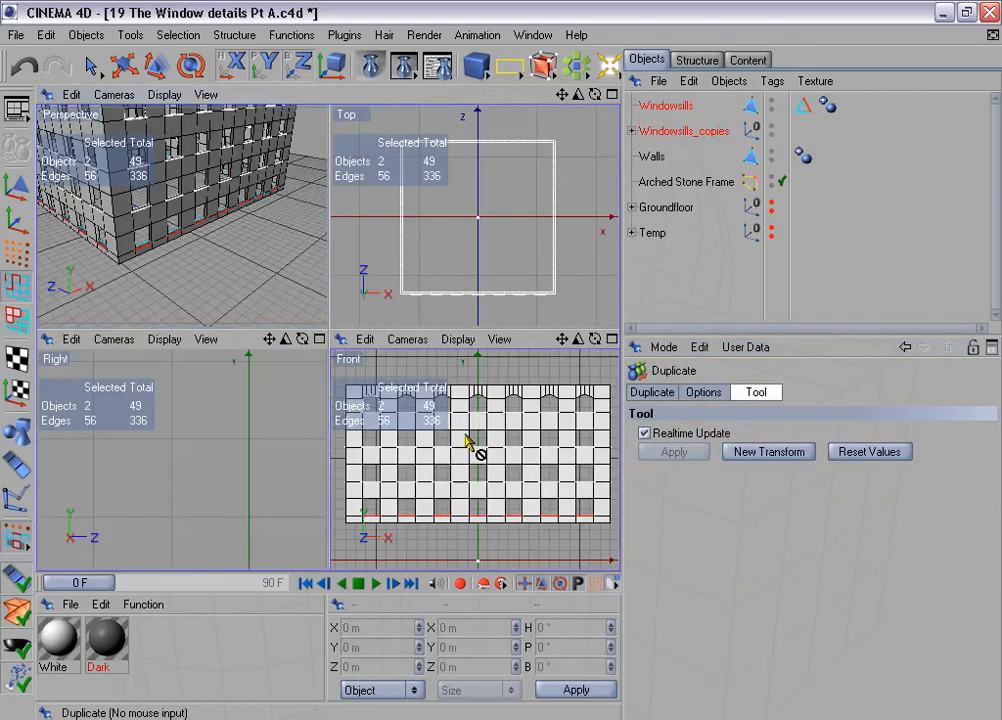
middle_click(467, 435)
scroll(396, 388, up, 2)
alt+middle_drag(295, 326, 510, 406)
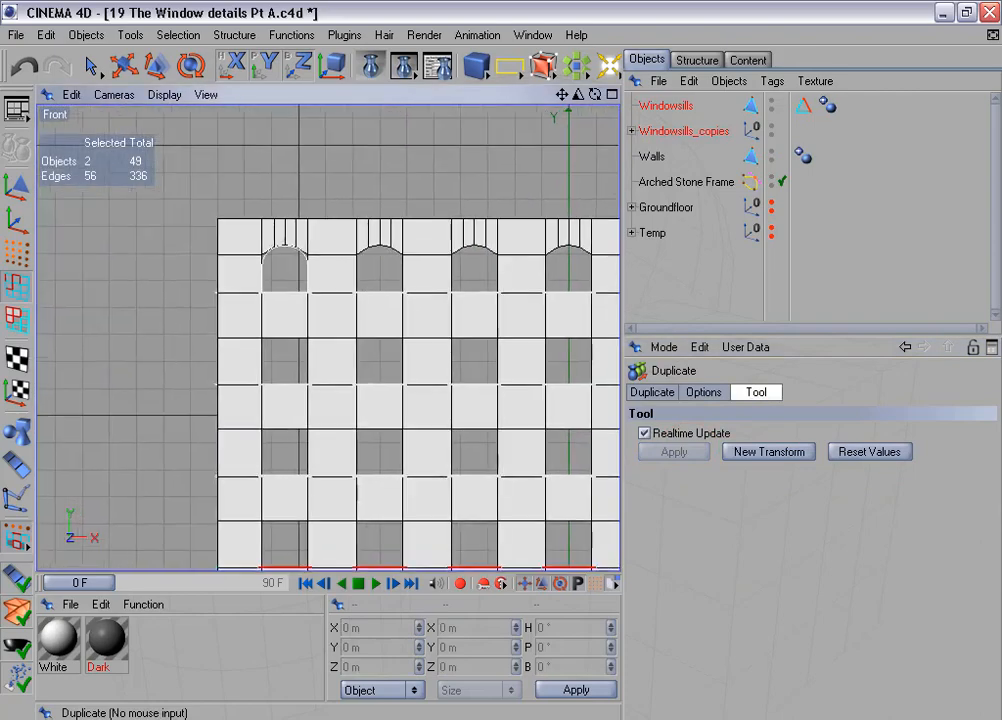
scroll(291, 331, up, 5)
scroll(291, 335, up, 2)
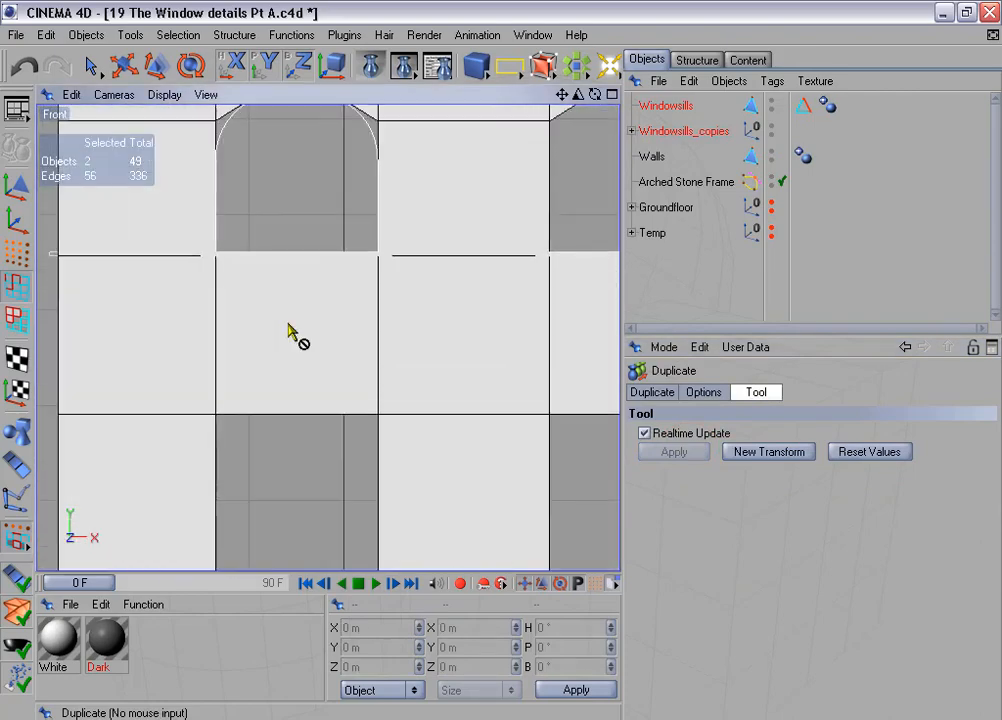
click(655, 286)
scroll(393, 314, up, 2)
scroll(391, 307, up, 4)
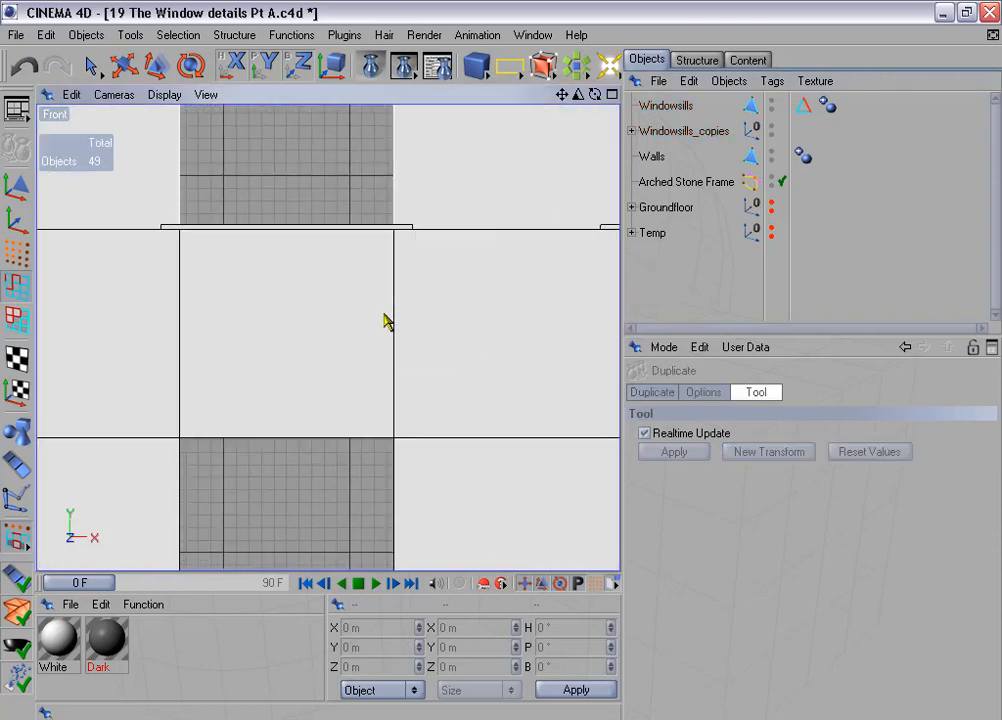
alt+middle_drag(350, 308, 462, 129)
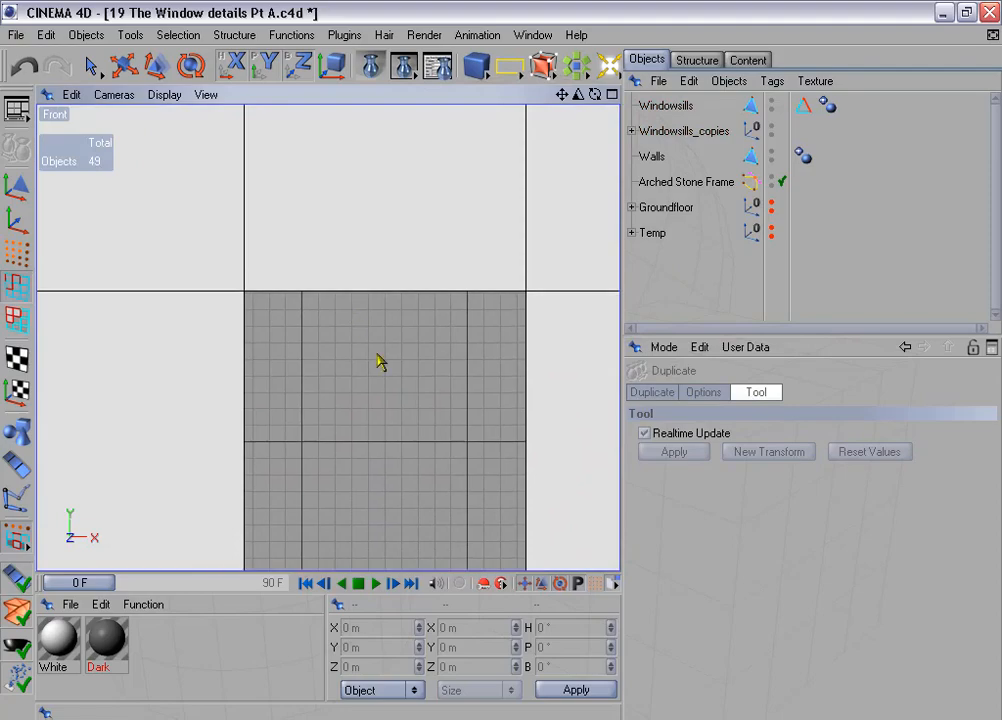
middle_click(378, 354)
middle_click(265, 296)
alt+drag(265, 296, 310, 350)
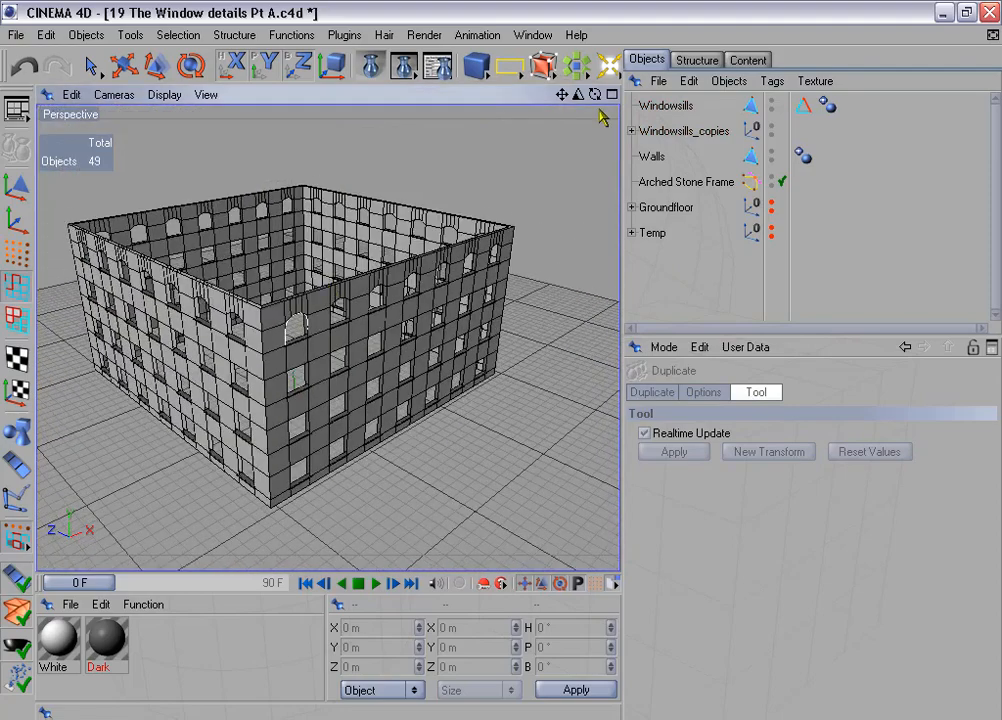
- Select the Windowsills object and its three upper-floor copies and connect them into one polygon object
click(662, 105)
click(632, 131)
shift+click(675, 158)
shift+click(666, 181)
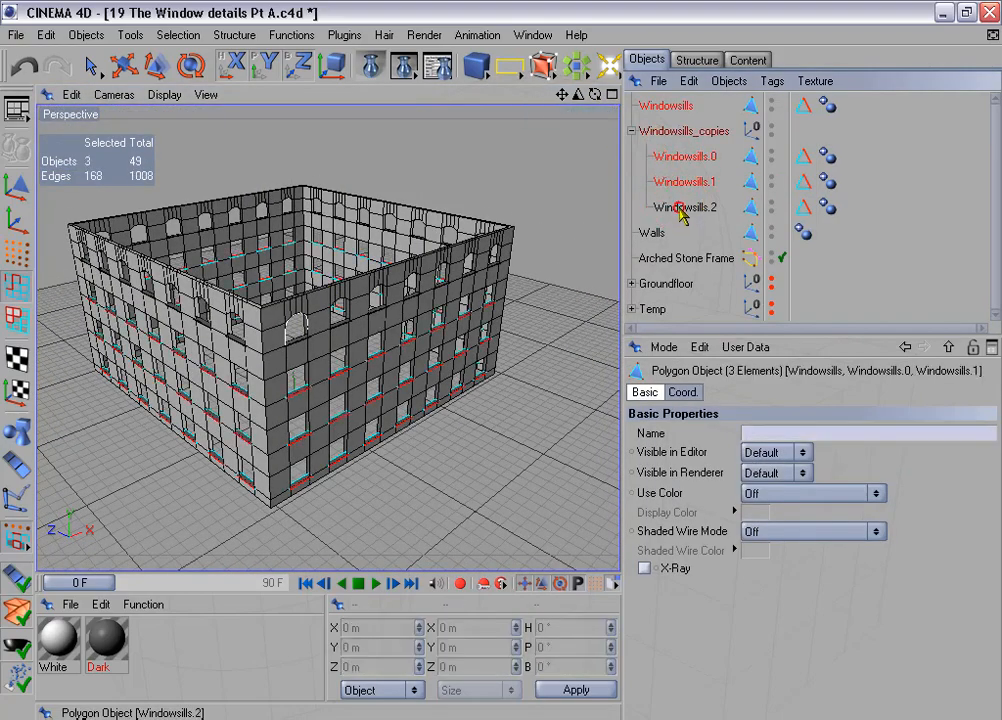
shift+click(680, 207)
right_click(680, 207)
click(725, 417)
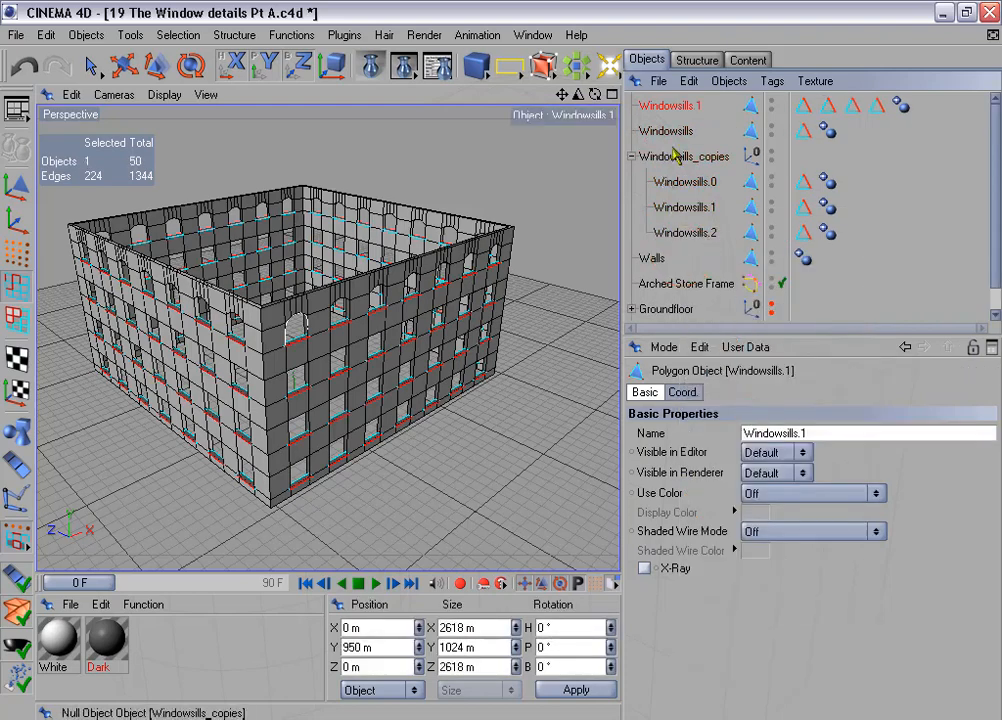
- Delete the separate Windowsills object and the Windowsills_copies group
click(668, 134)
shift+click(672, 160)
key(Delete)
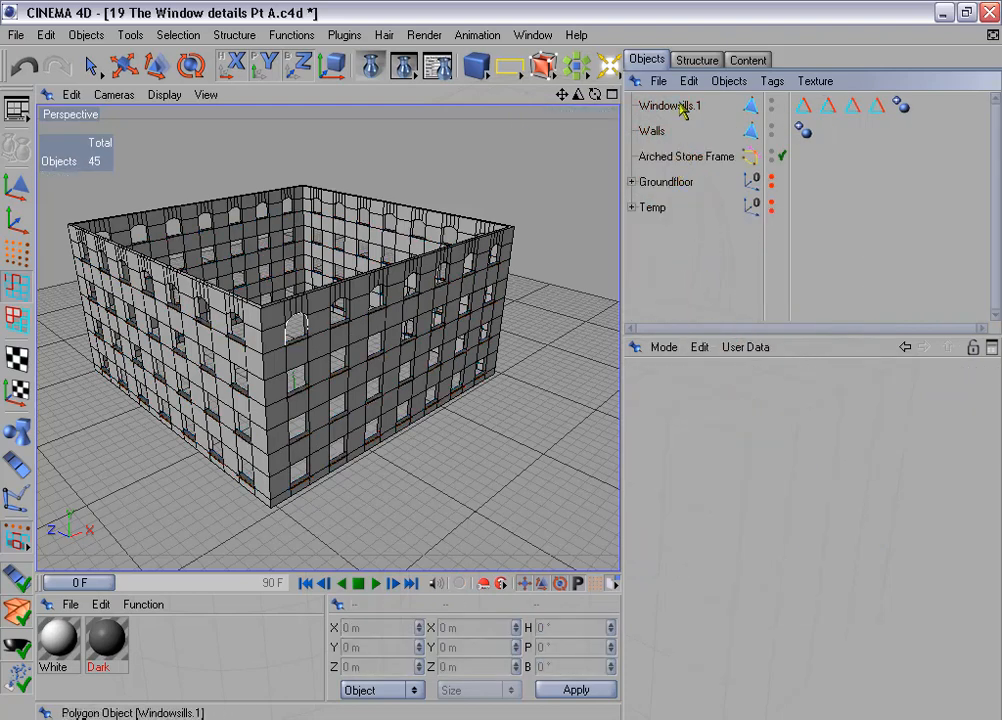
- Select the four "Edges for beveling" tags on Windowsills.1 and add their stored edges to the edge selection
click(664, 105)
click(803, 105)
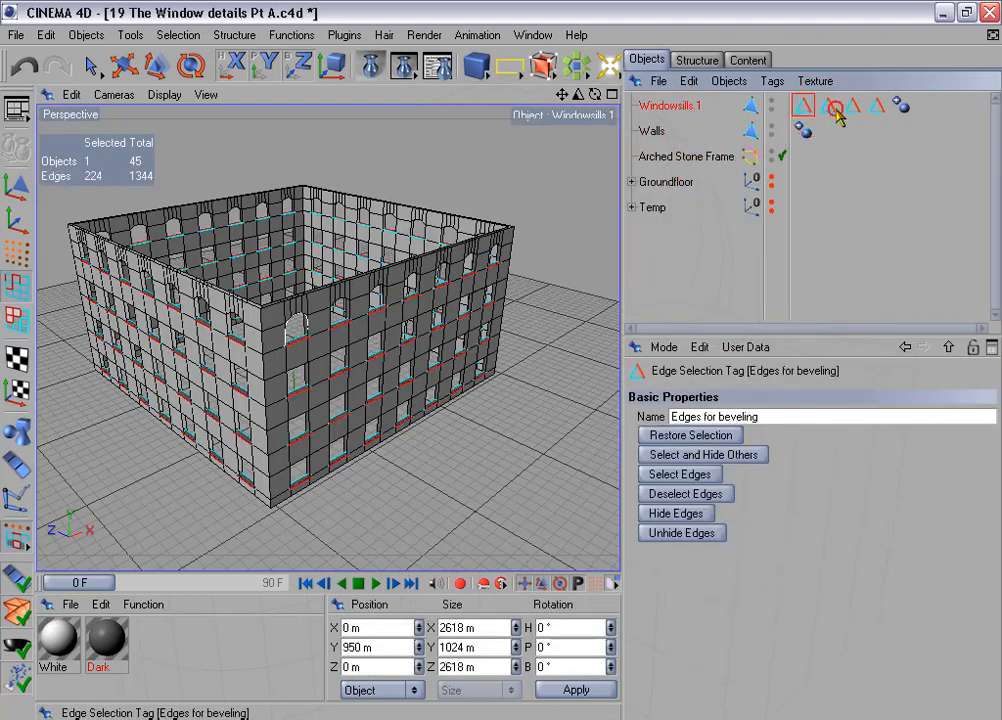
shift+click(829, 105)
shift+click(852, 105)
shift+click(876, 105)
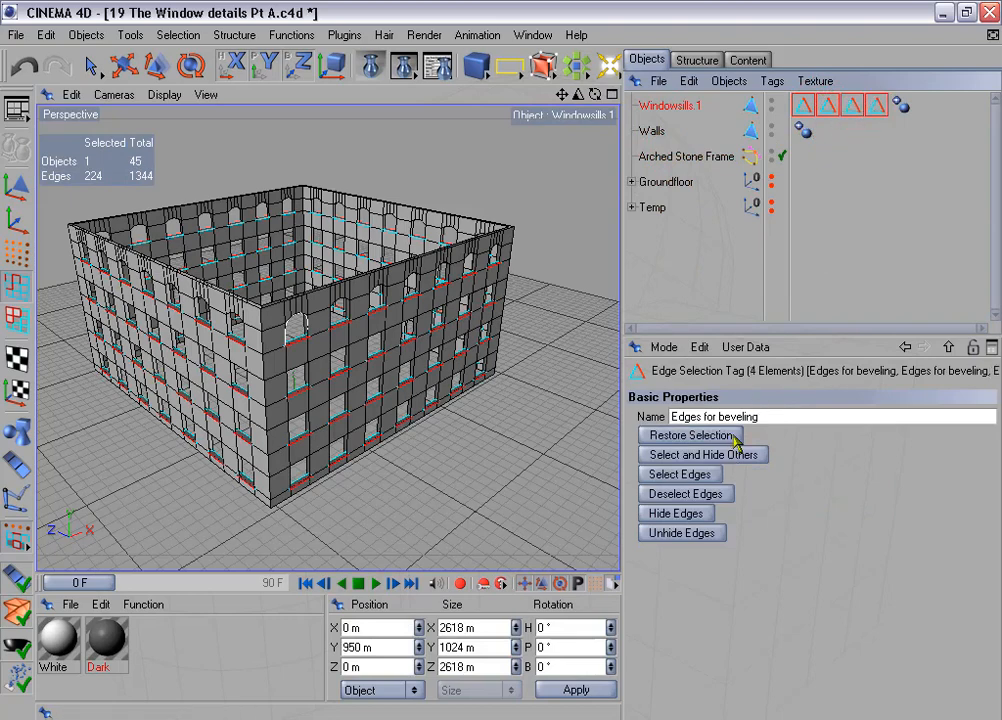
click(712, 477)
click(712, 477)
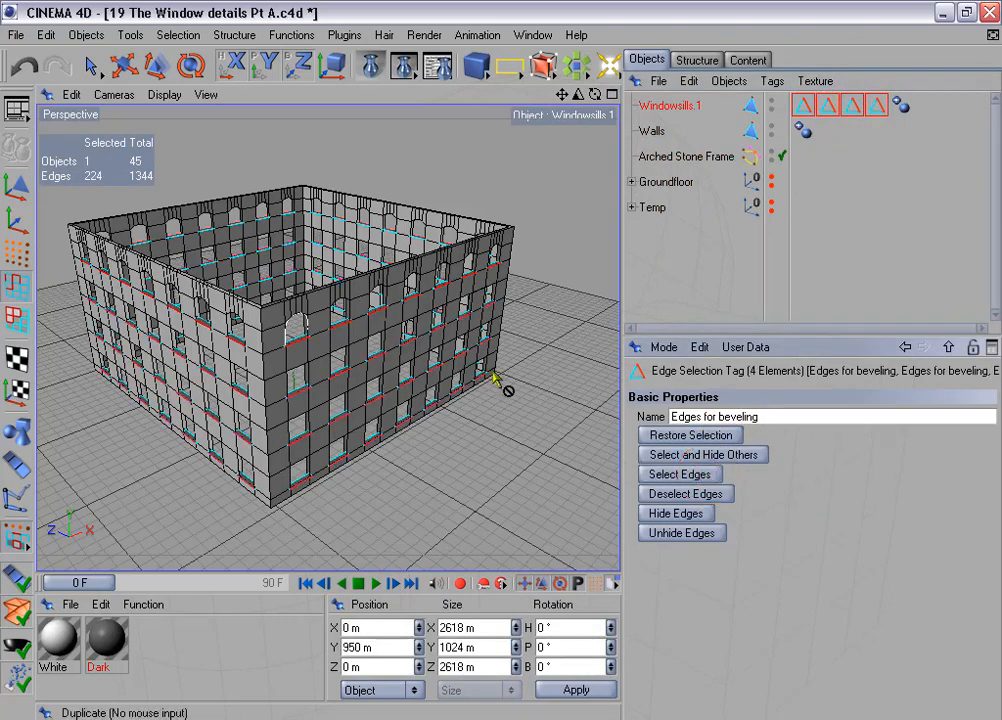
- Store the selected edges of all floors in one selection tag and delete the other three tags
click(178, 35)
click(310, 463)
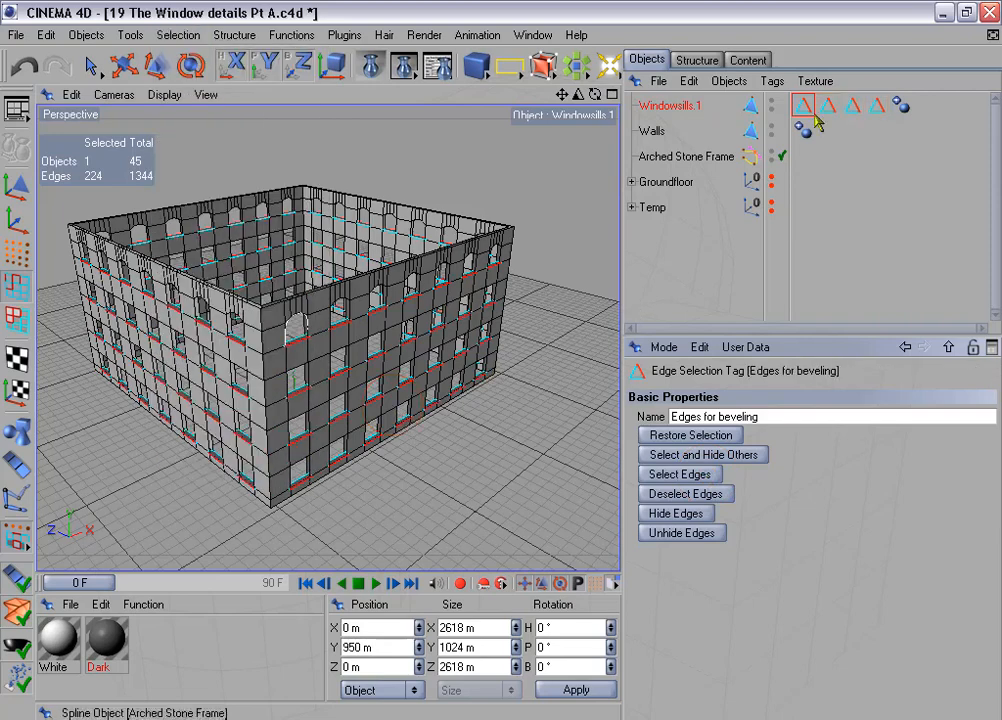
shift+click(855, 108)
shift+click(875, 109)
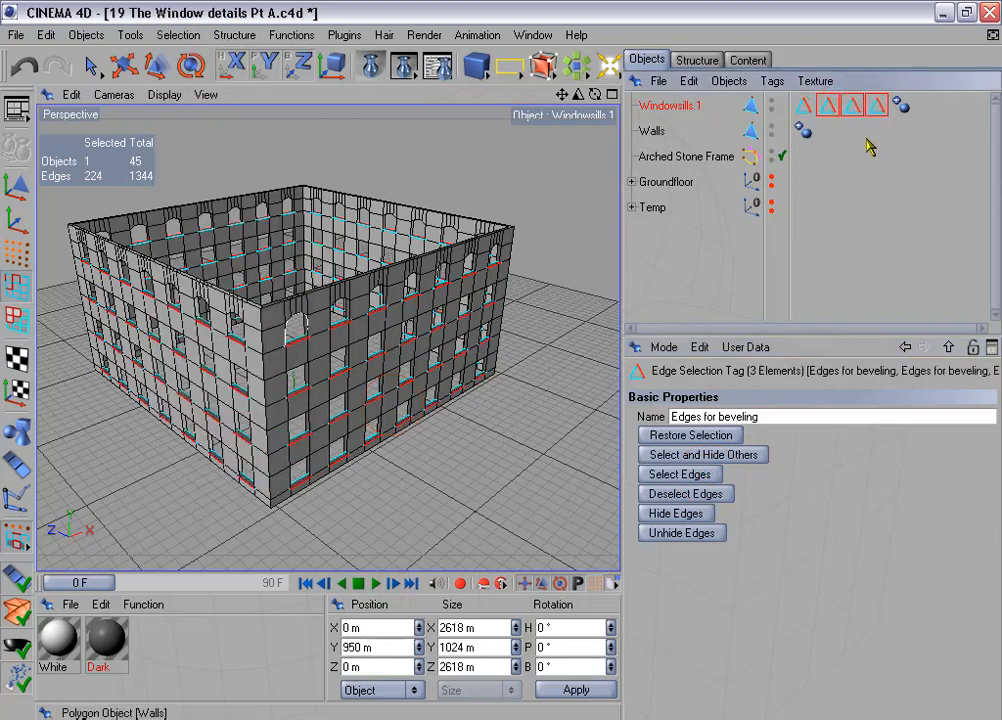
key(Delete)
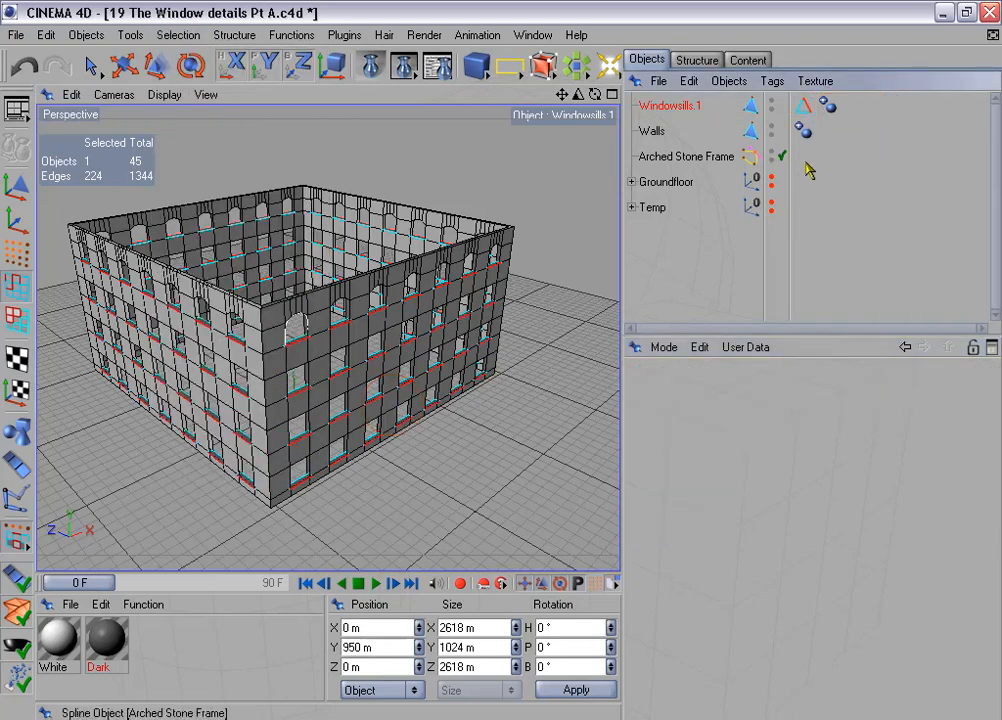
- Rename the connected object to Windowsills and add the Walls object to the selection
double_click(690, 107)
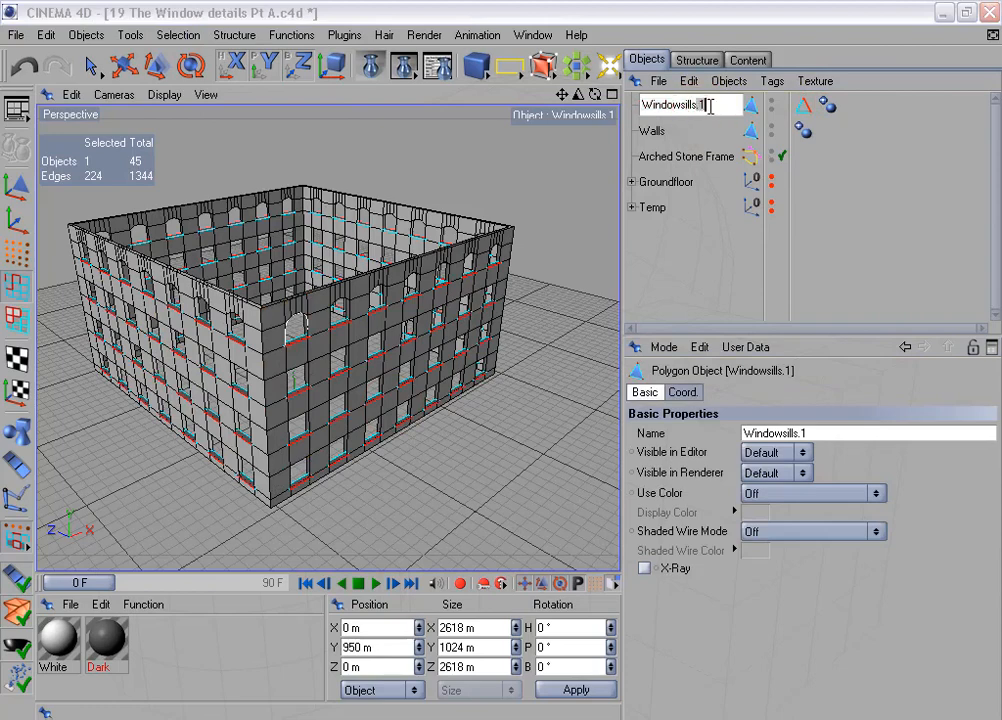
key(BackSpace)
key(BackSpace)
key(Return)
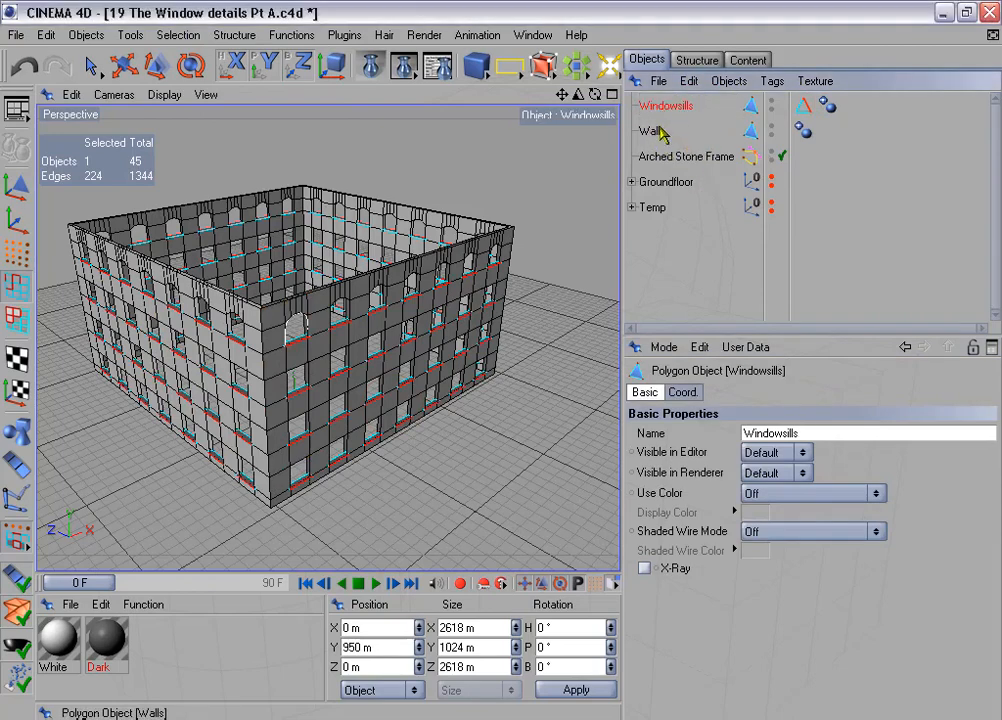
ctrl+click(651, 132)
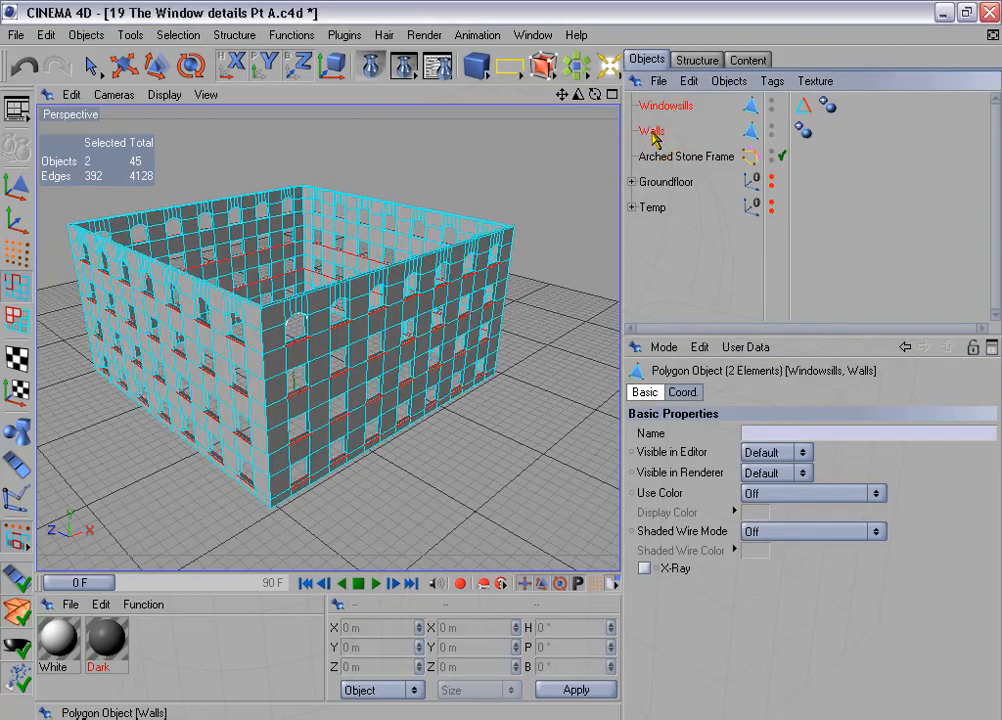
- Group the Windowsills and Walls objects and name the group 1st to 4th Floors
key(alt+g)
double_click(667, 106)
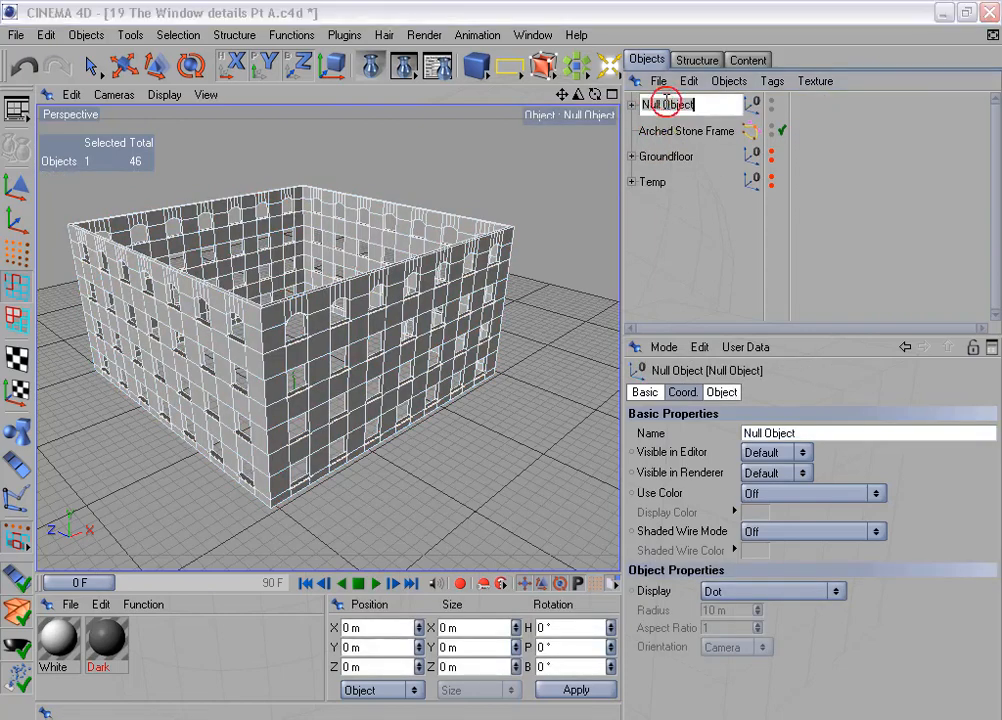
text(1st to 4th)
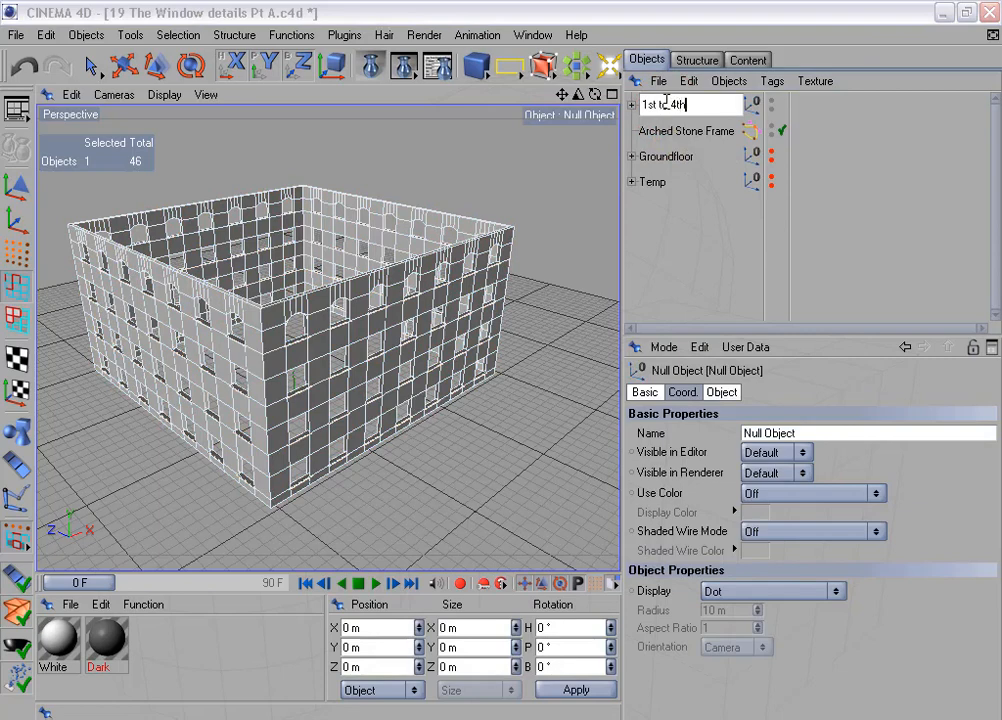
text( Floors)
key(Return)
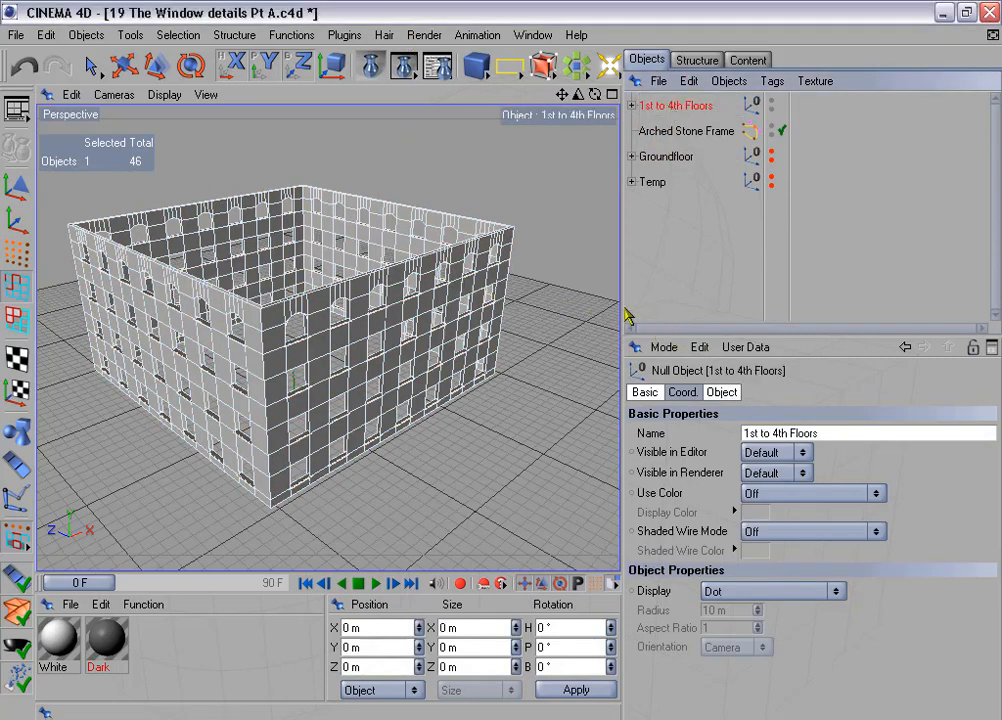
- Move the Stone Frames object out of the Temp group and hide the 1st to 4th Floors group
drag(623, 305, 684, 305)
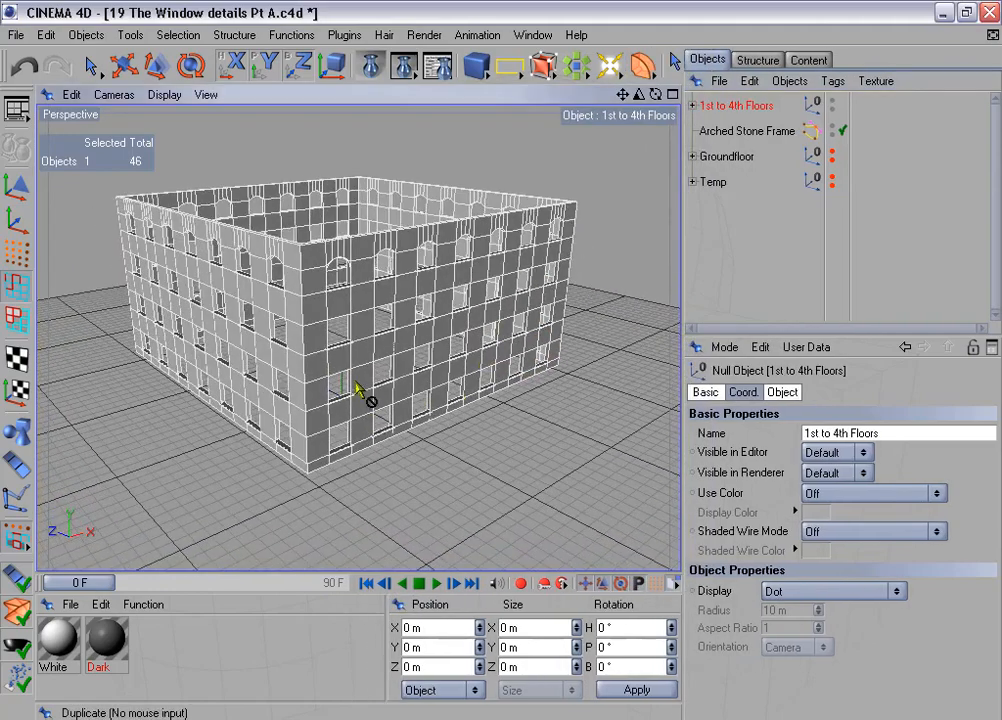
click(692, 182)
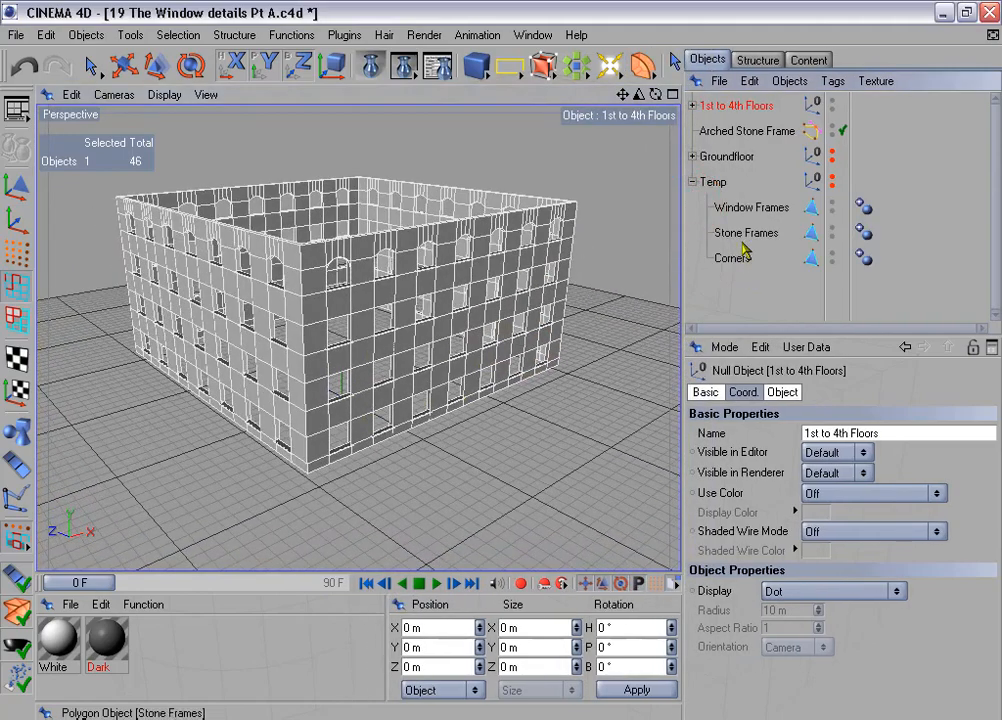
drag(738, 238, 740, 286)
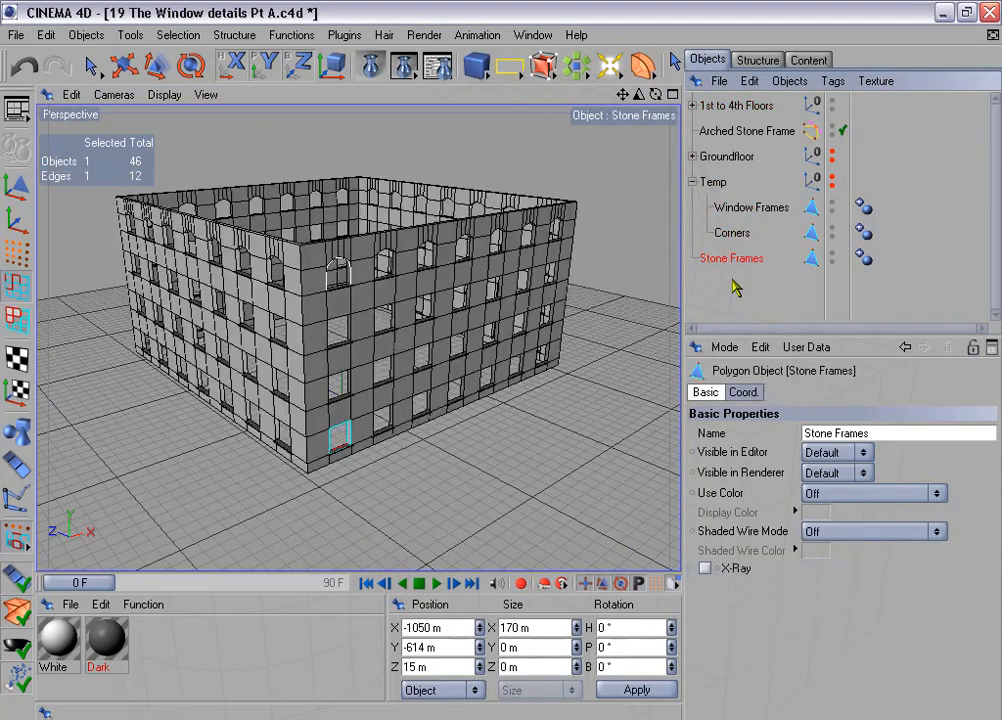
click(692, 182)
alt+double_click(832, 101)
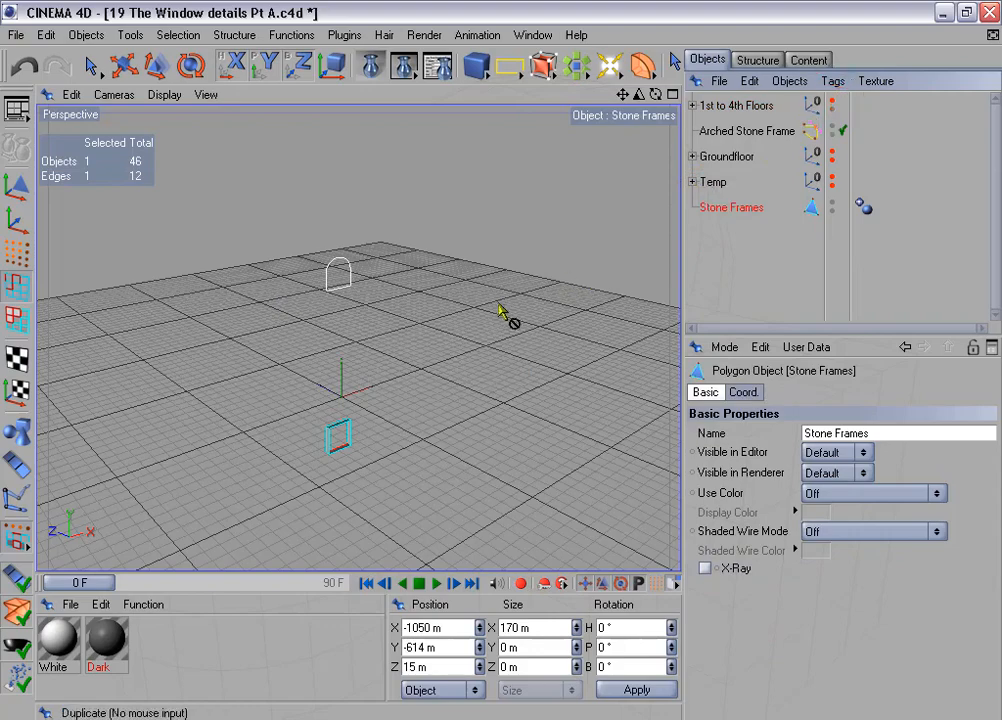
- Center the axis of Stone Frames on all its points with the Axis Center plugin at 0 % on every axis
scroll(497, 306, up, 4)
alt+middle_drag(414, 388, 445, 238)
scroll(414, 388, up, 3)
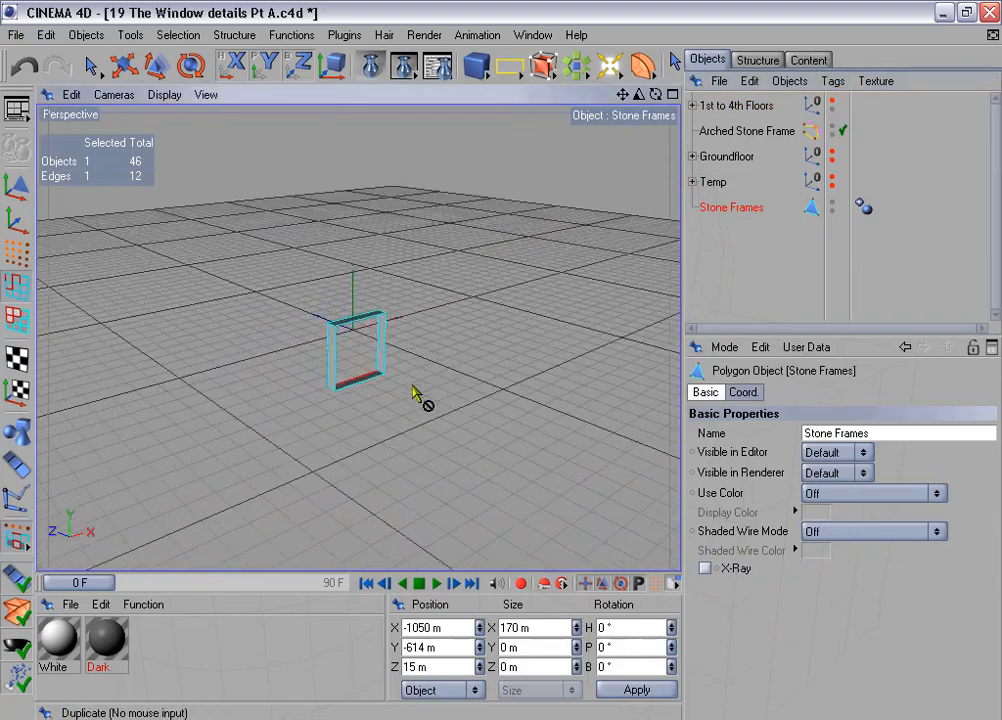
scroll(414, 392, up, 3)
click(348, 35)
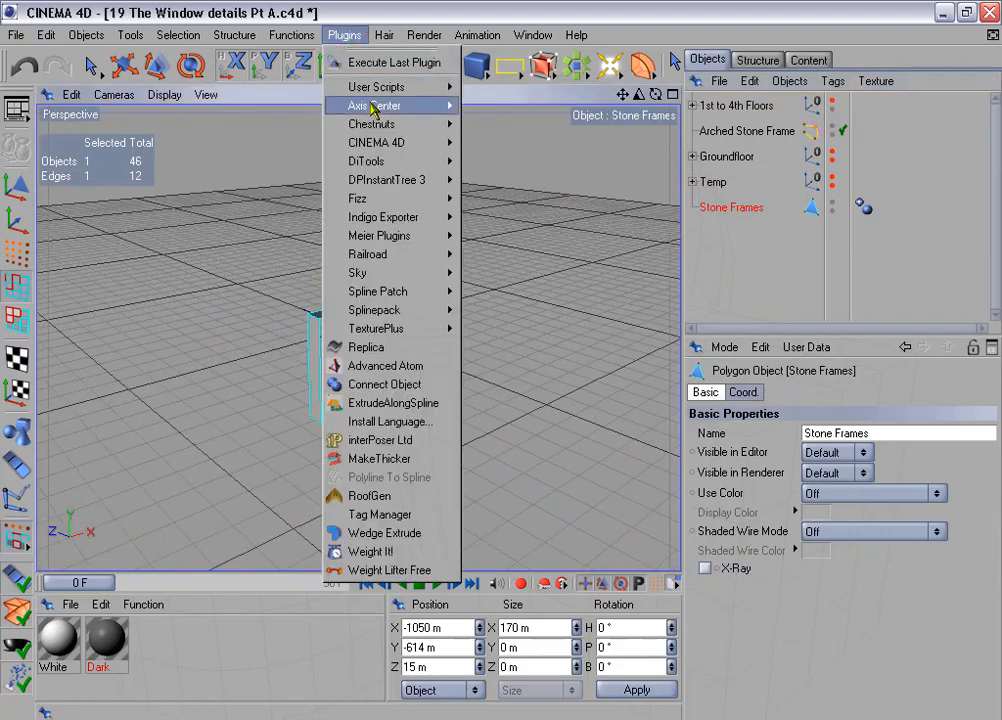
mouse_move(372, 107)
click(539, 109)
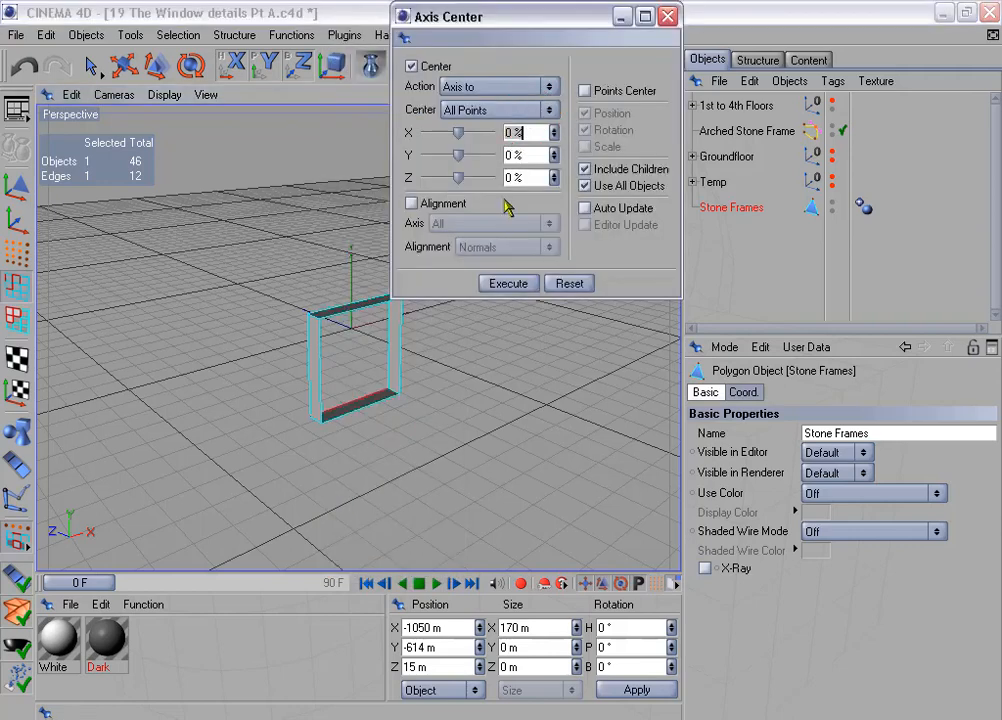
click(528, 285)
click(668, 16)
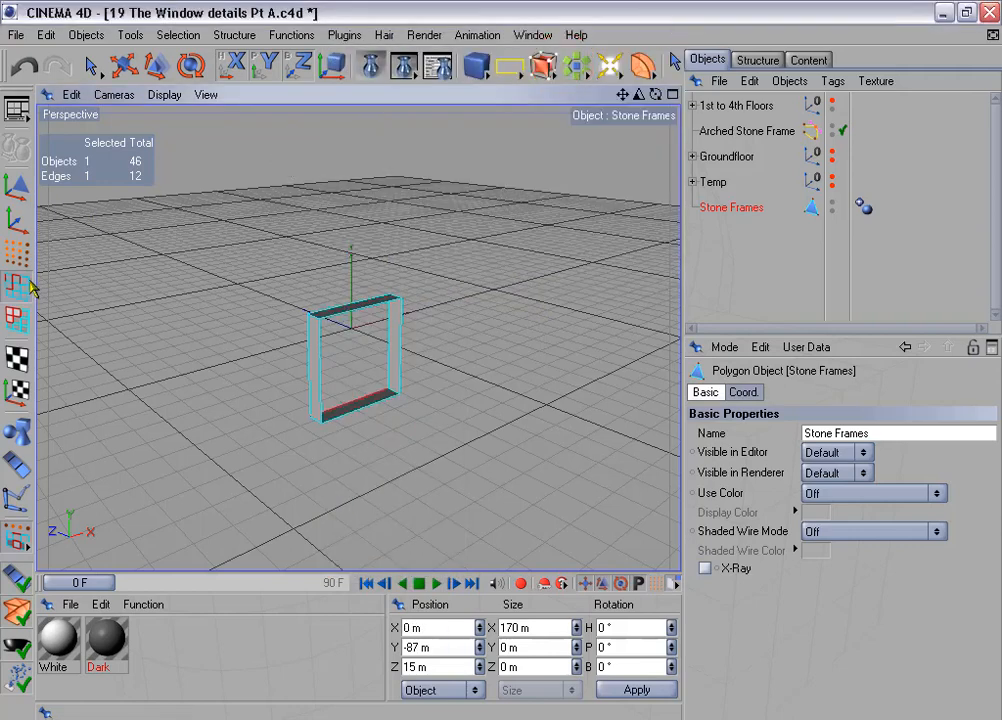
- Select the front edge loop of the stone frame with Loop Selection
click(178, 36)
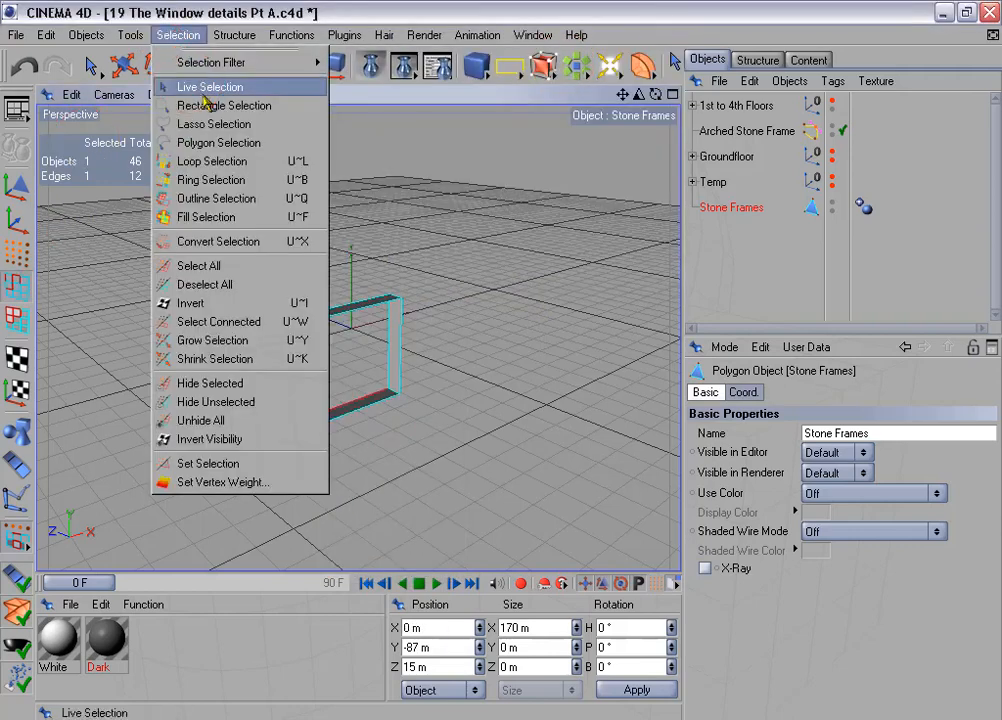
click(250, 162)
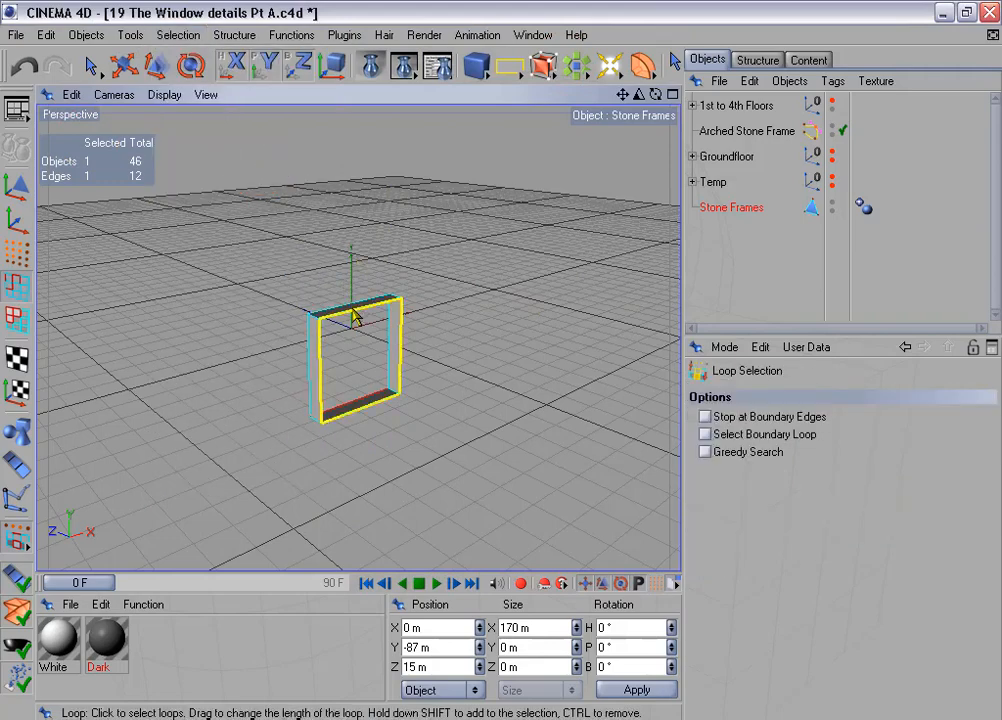
click(355, 315)
alt+drag(481, 318, 485, 313)
- Extrude the selected front edge loop with an offset of 0 m
right_click(481, 264)
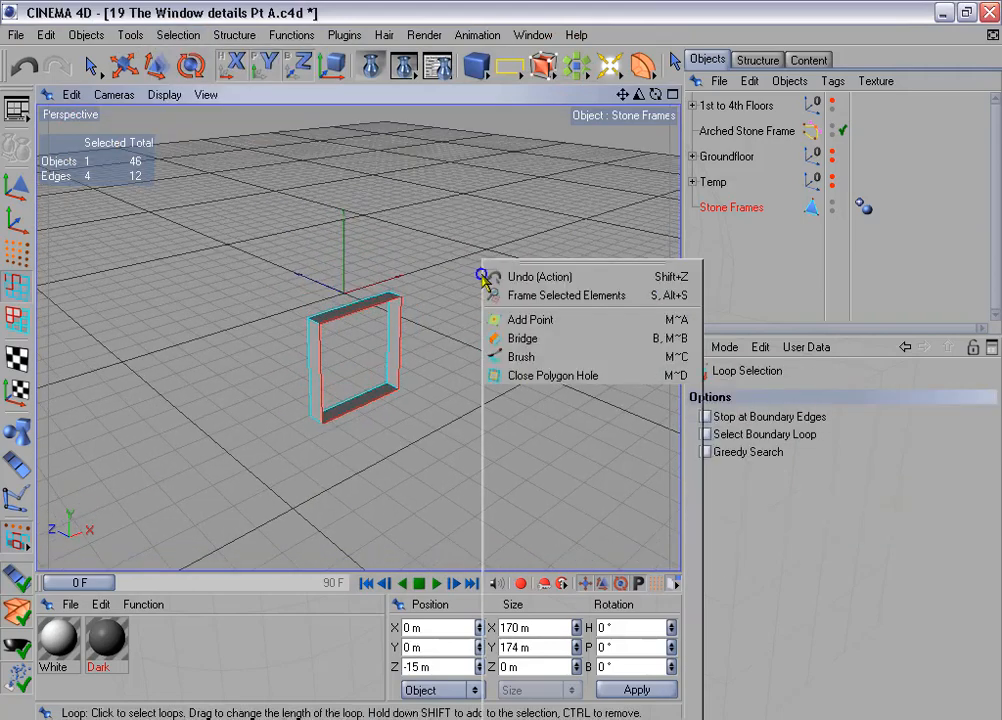
click(522, 586)
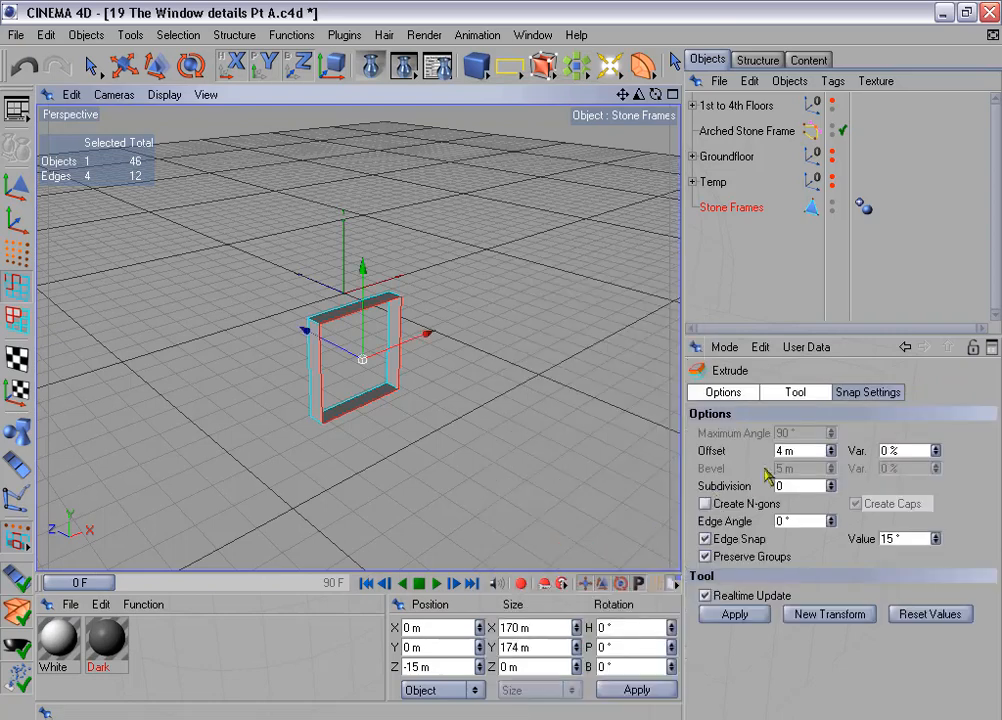
drag(795, 452, 762, 472)
text(0)
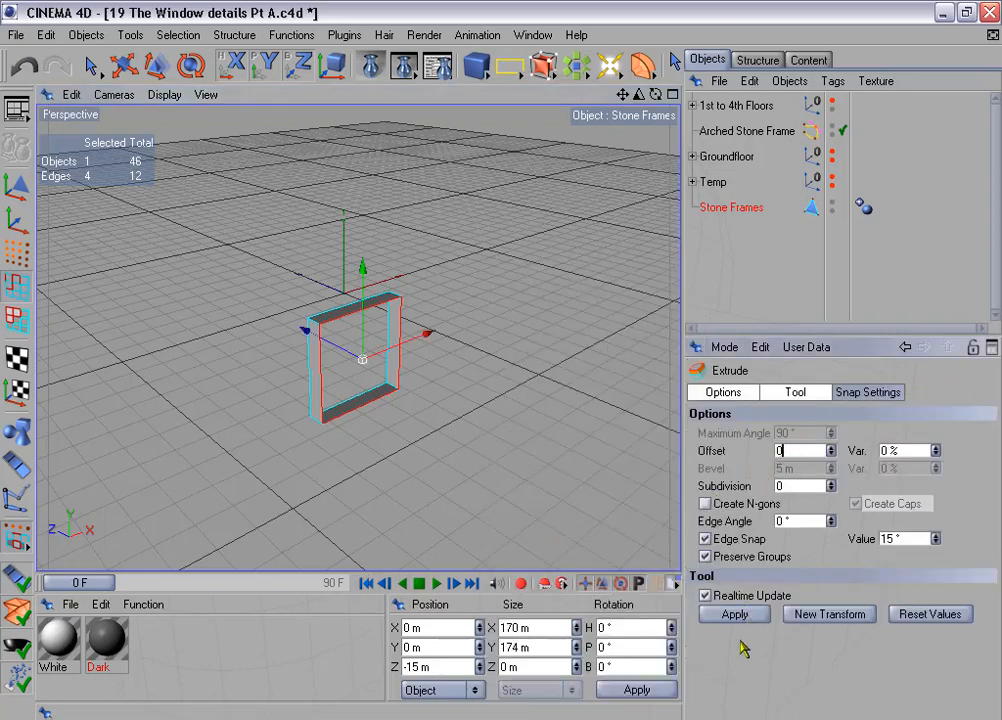
click(750, 617)
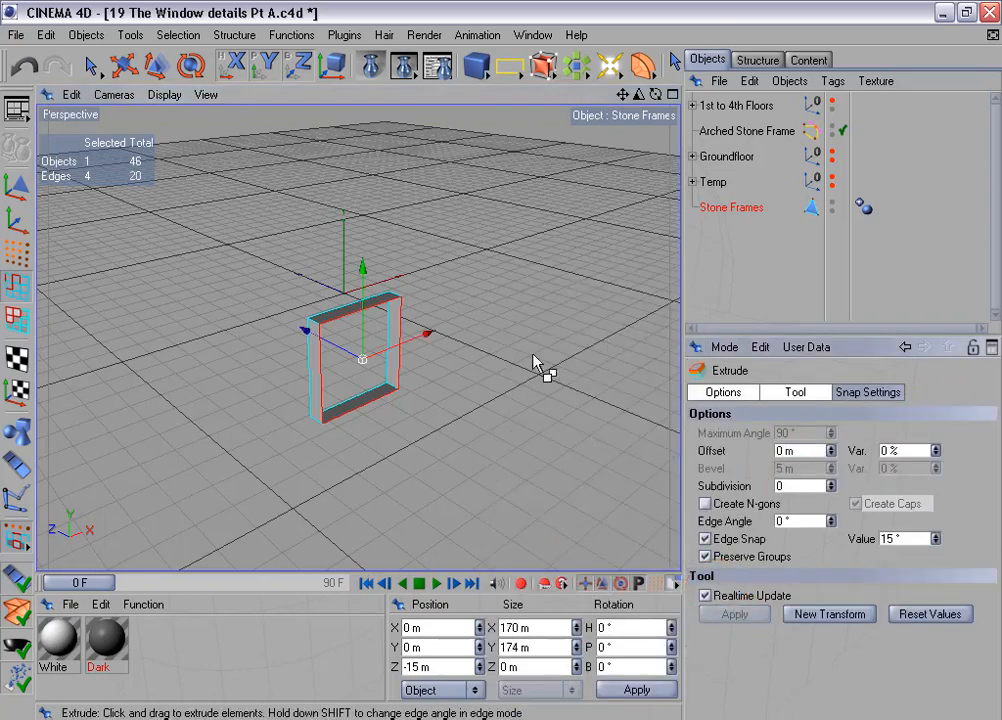
- Scale the extruded edge loop outward to about 194 by 198 m and show the 1st to 4th Floors group
click(155, 66)
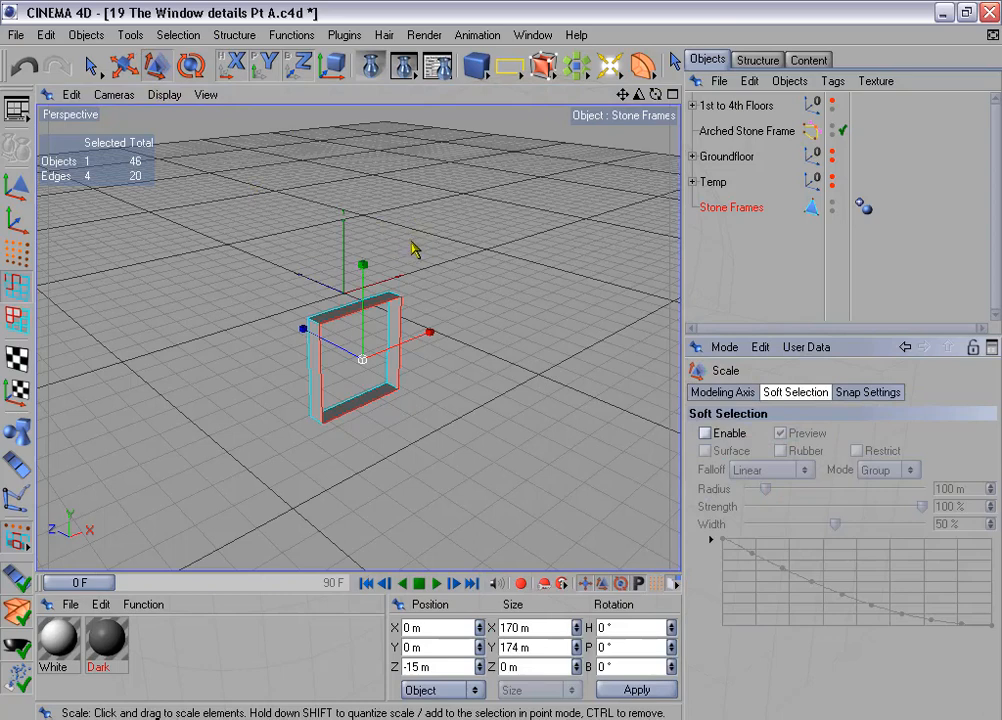
drag(503, 360, 550, 360)
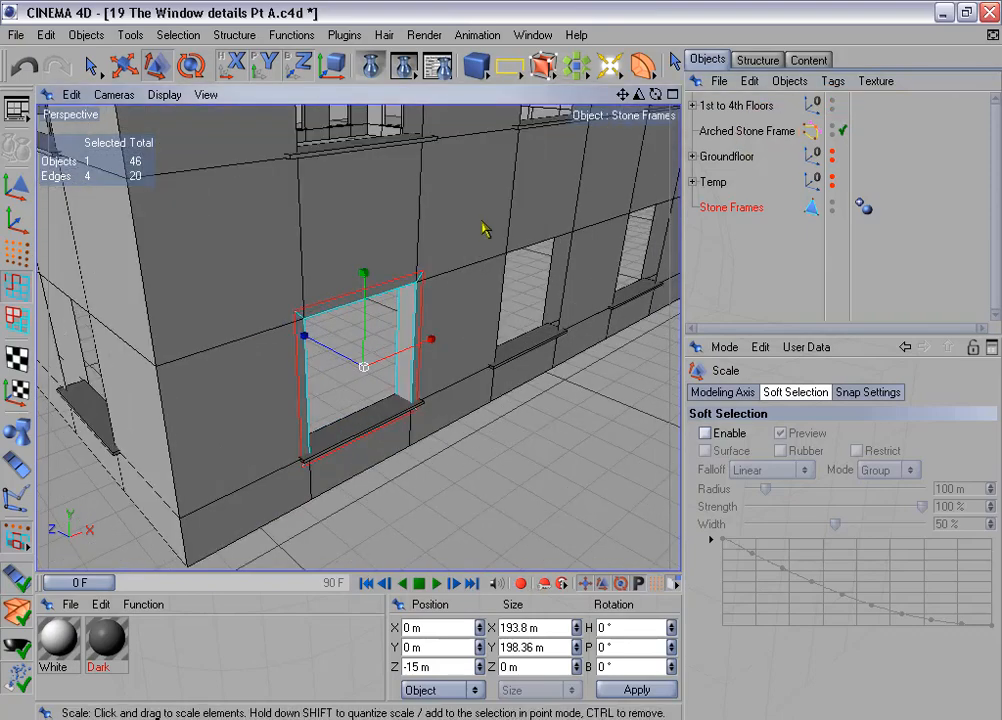
alt+drag(485, 229, 462, 213)
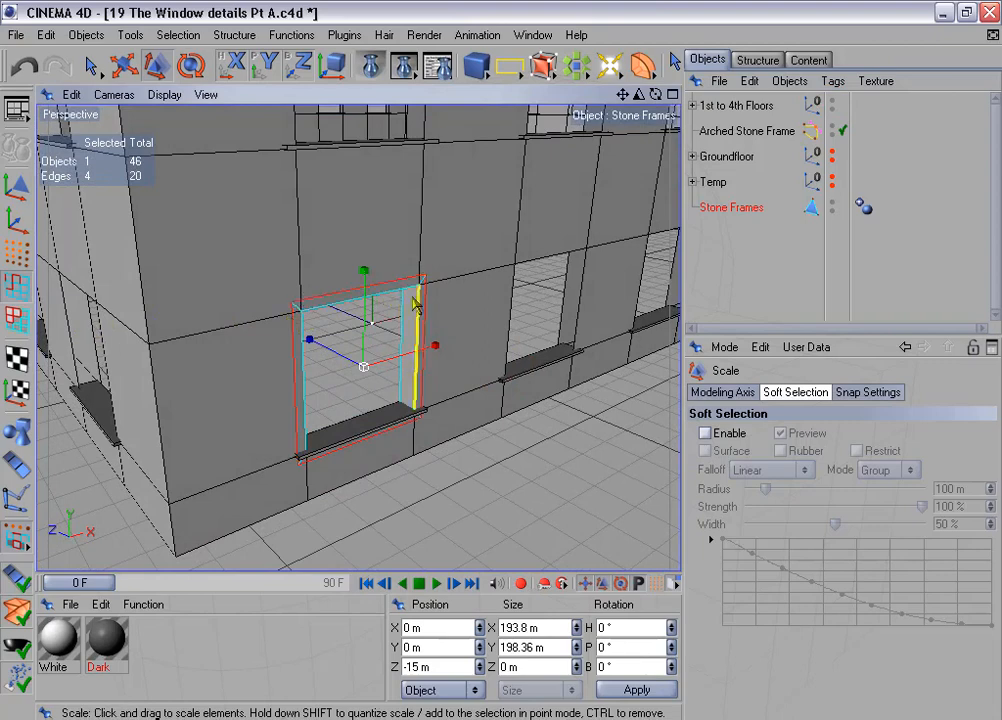
- Check the thickness of the frame's front top and side polygons by selecting each in polygon mode
click(16, 316)
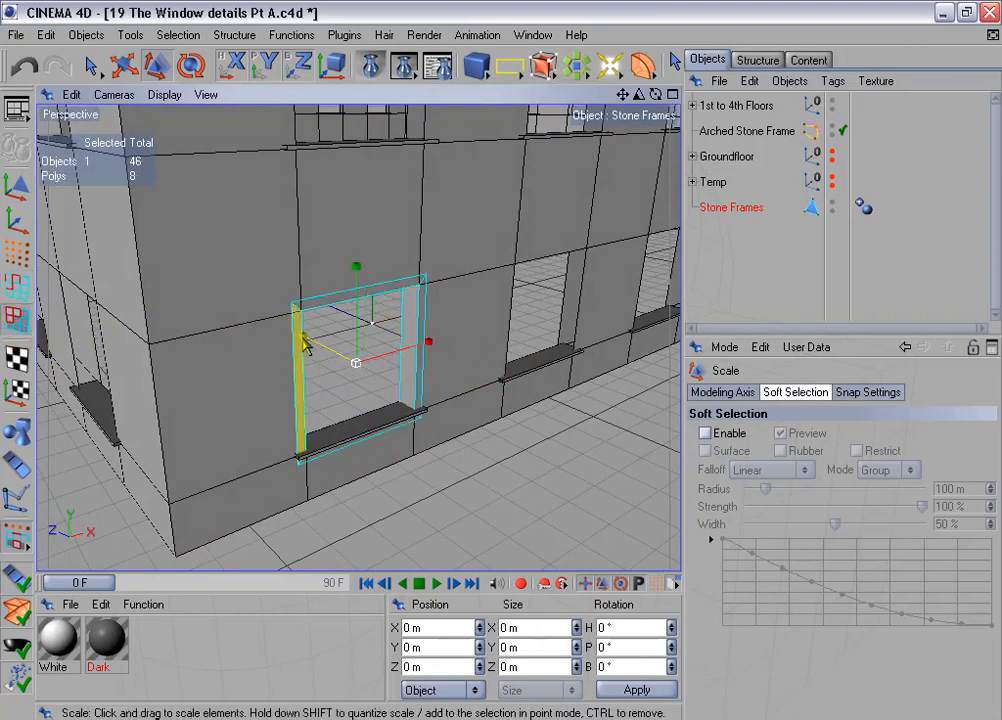
click(328, 300)
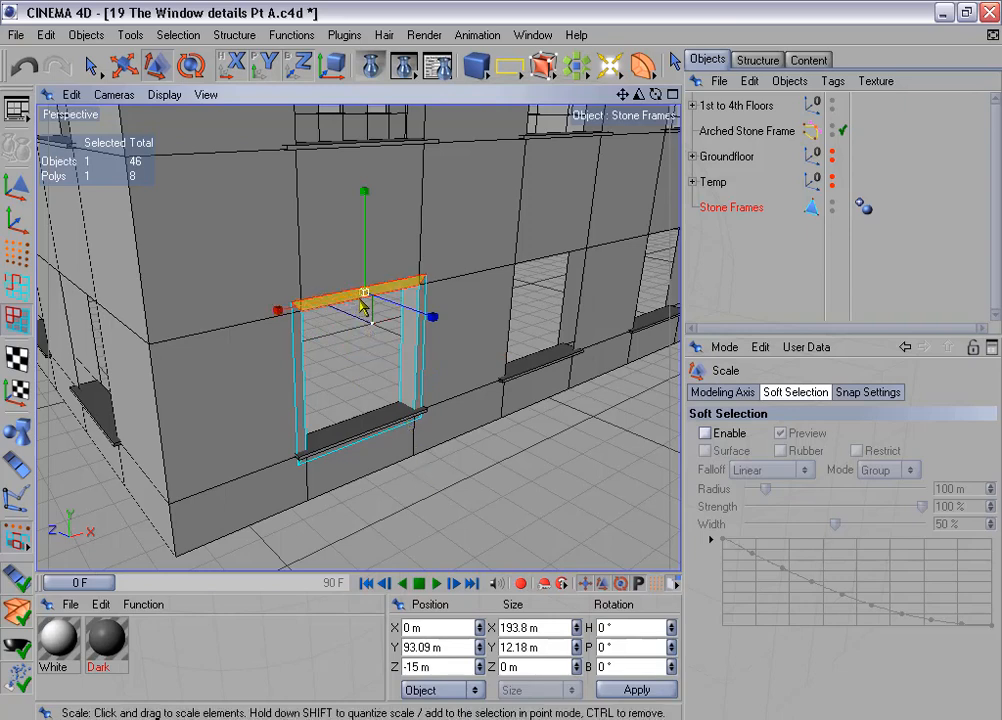
click(304, 384)
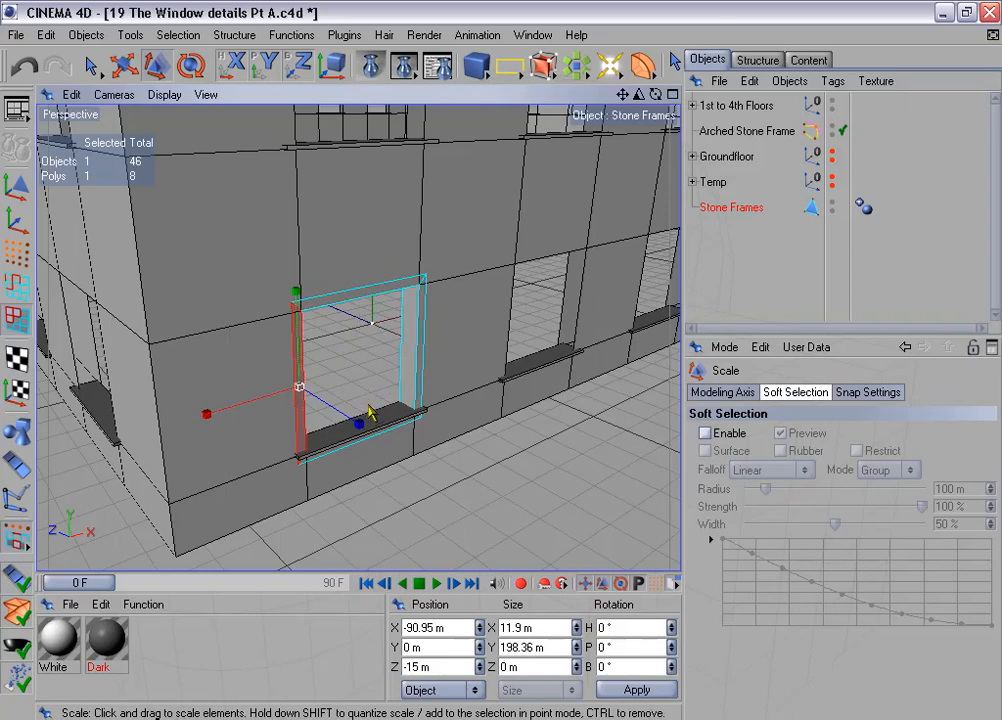
- Set the size of the frame's outer front edge loop to 200 m in X and 204 m in Y
click(16, 285)
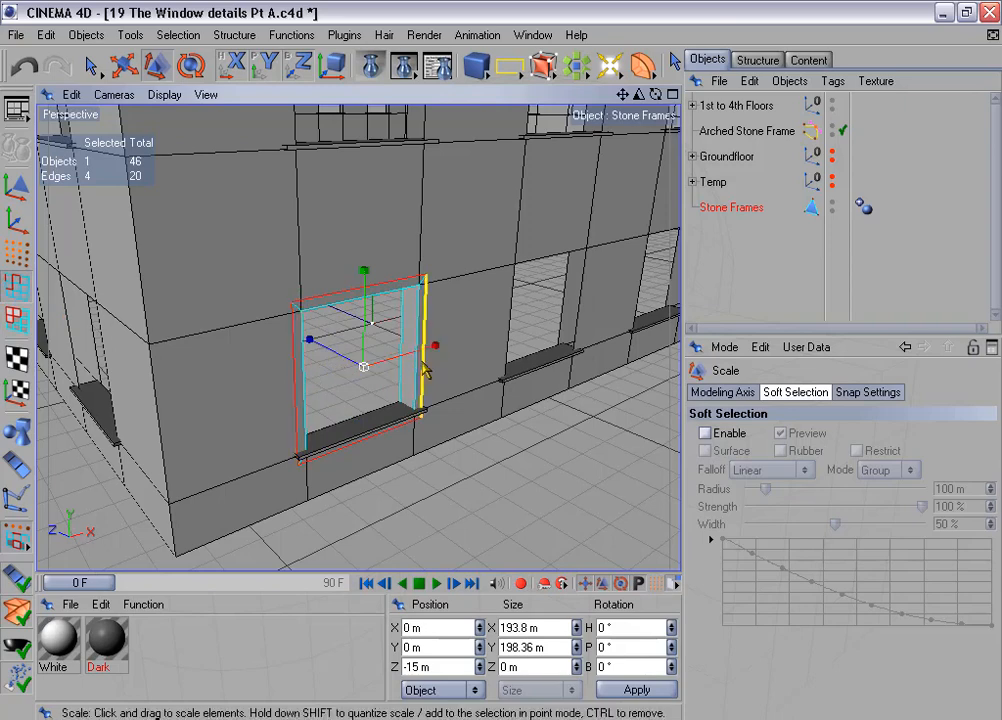
drag(560, 629, 472, 627)
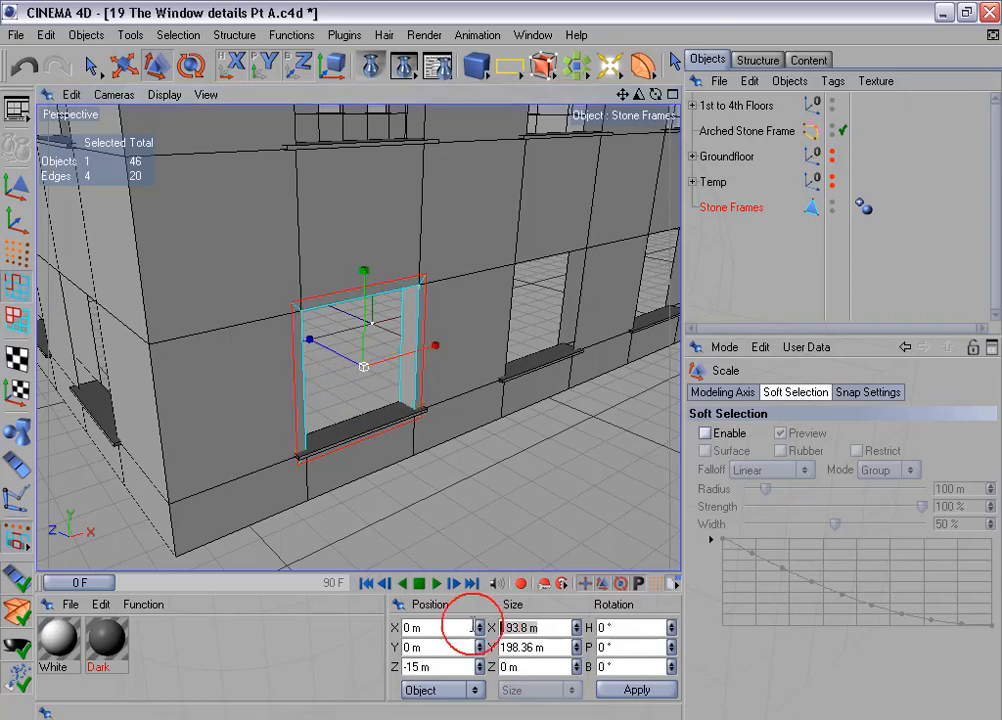
text(200)
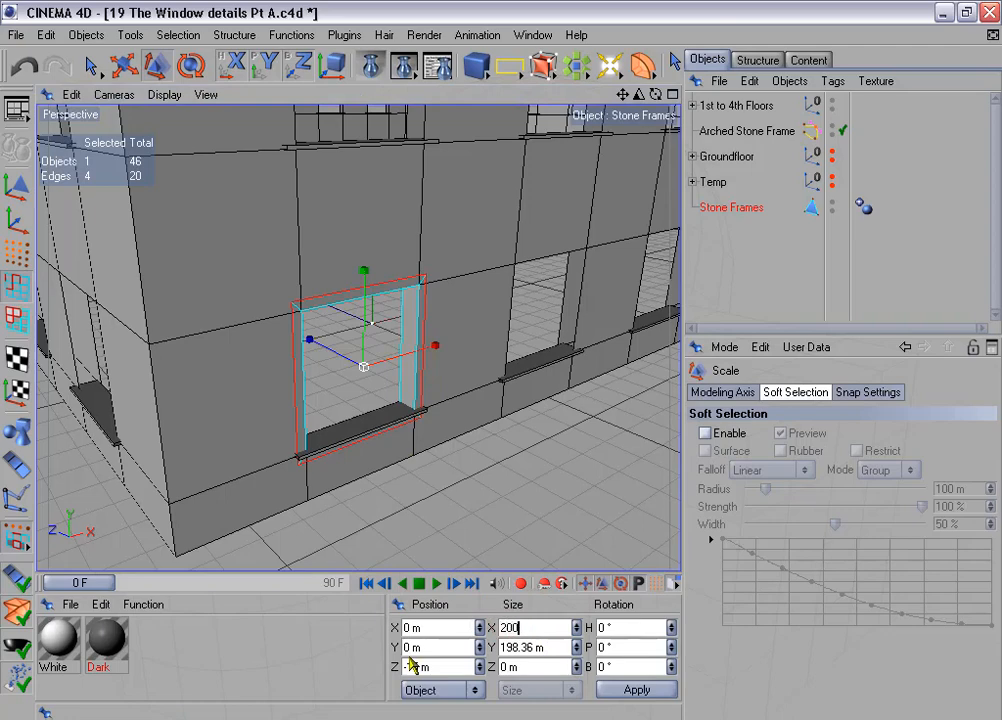
key(Tab)
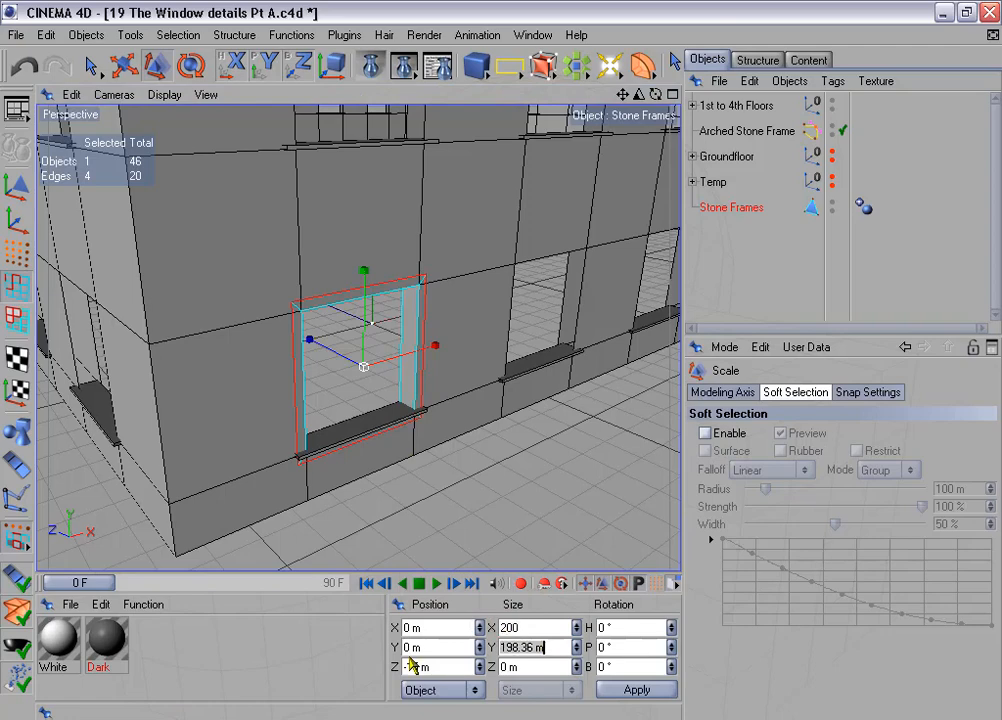
text(204)
key(Return)
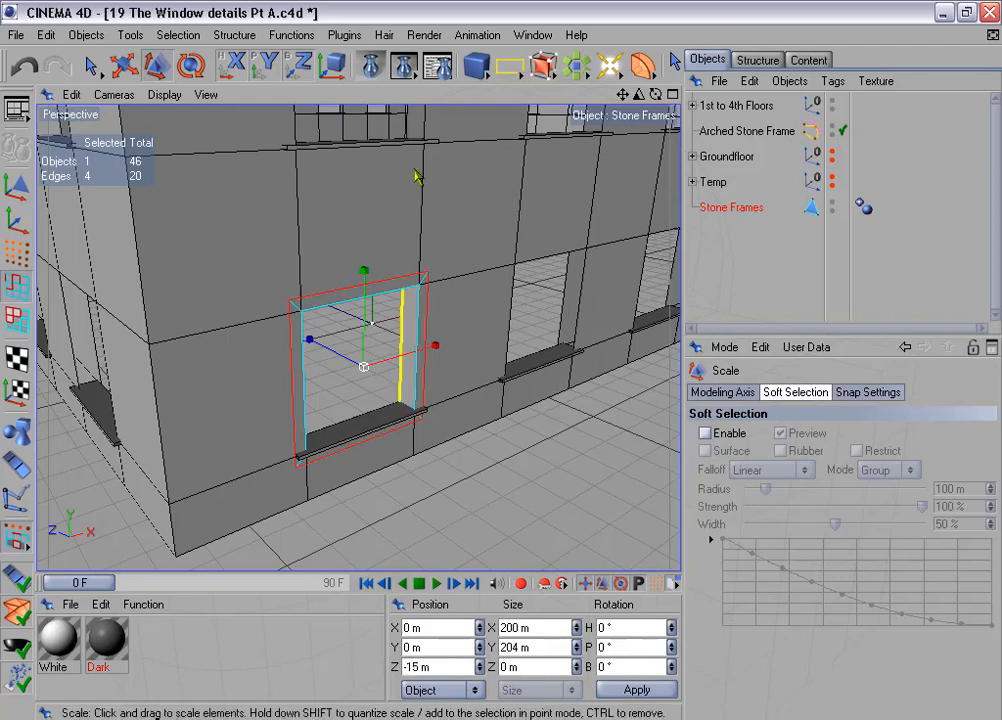
- Hide the 1st to 4th Floors group and loop-select the four front polygons of the stone frame
click(832, 101)
click(17, 251)
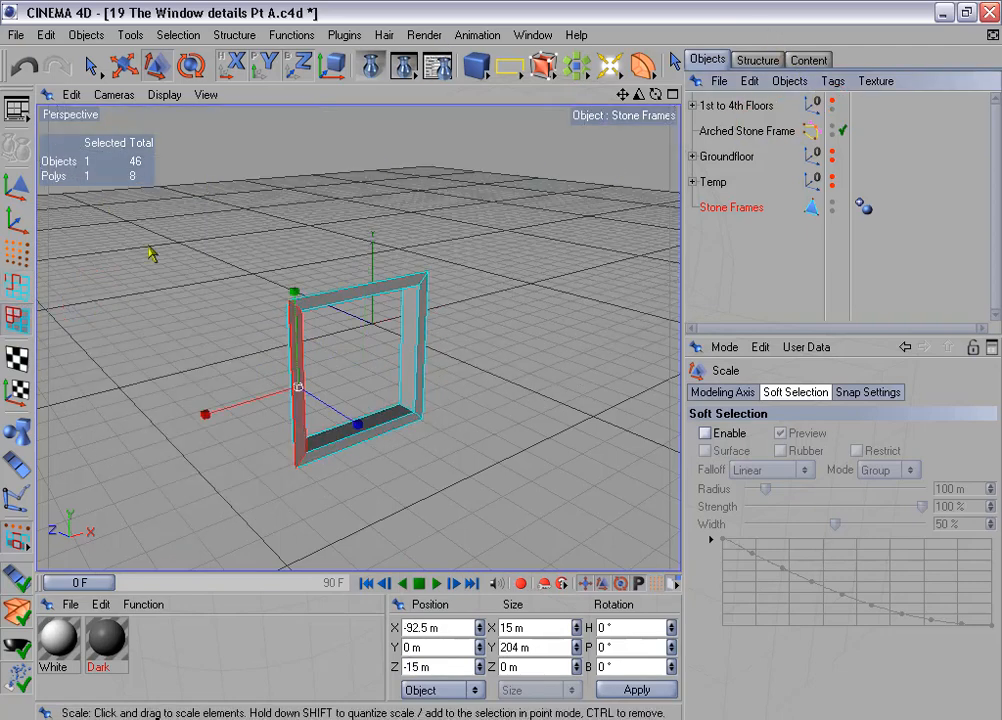
click(178, 35)
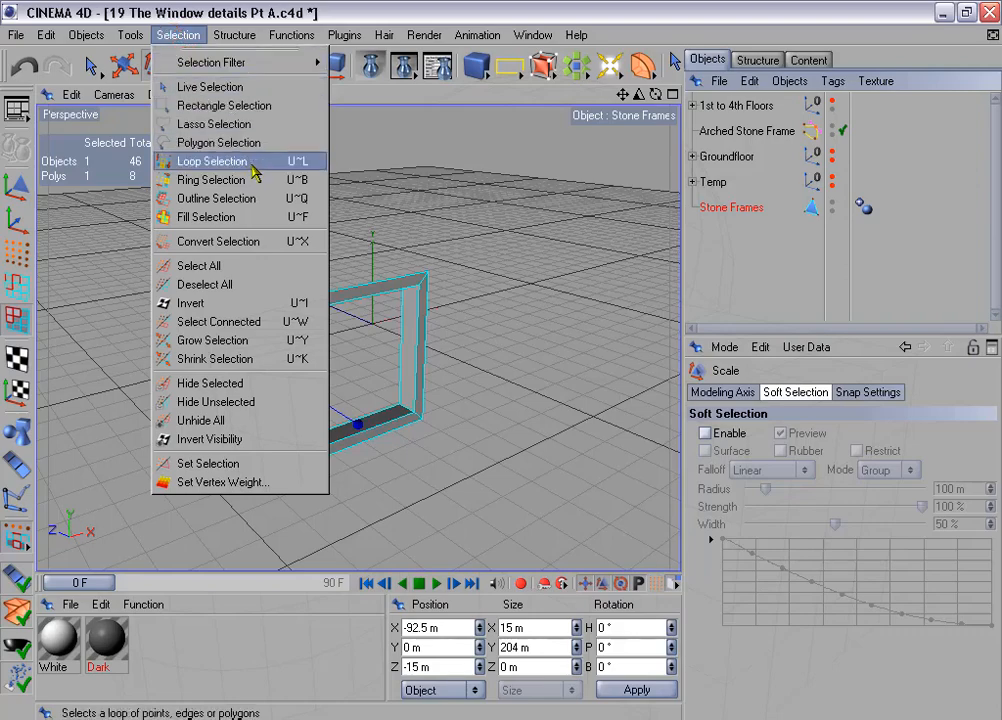
click(253, 172)
click(292, 297)
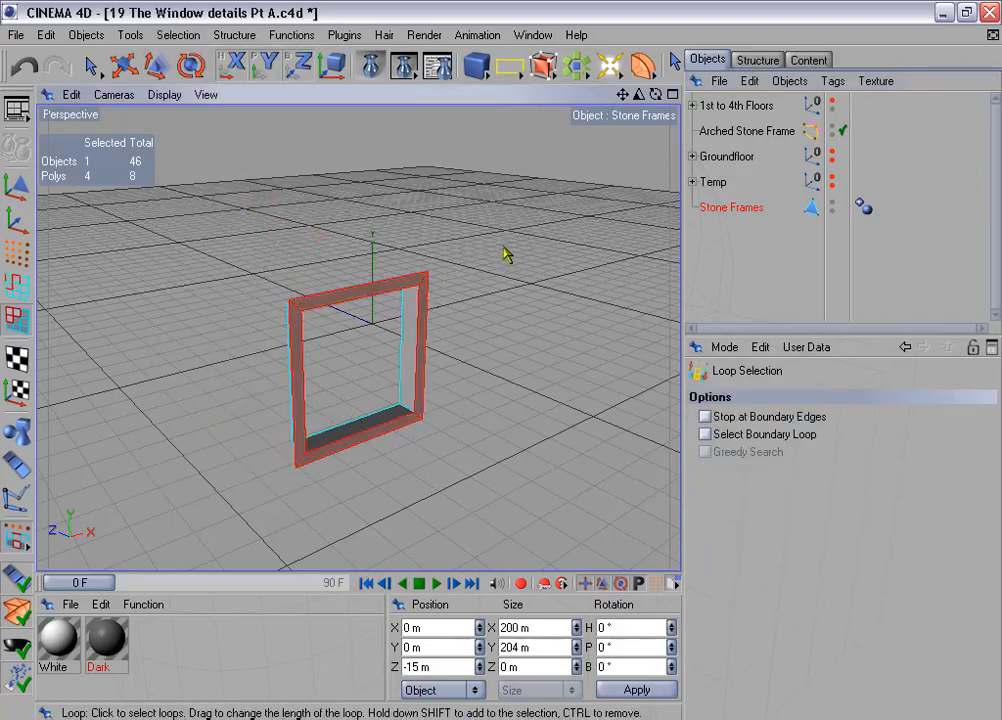
- Extrude the four front frame polygons with an offset of 5 m and Create Caps disabled
alt+drag(505, 255, 501, 241)
right_click(501, 241)
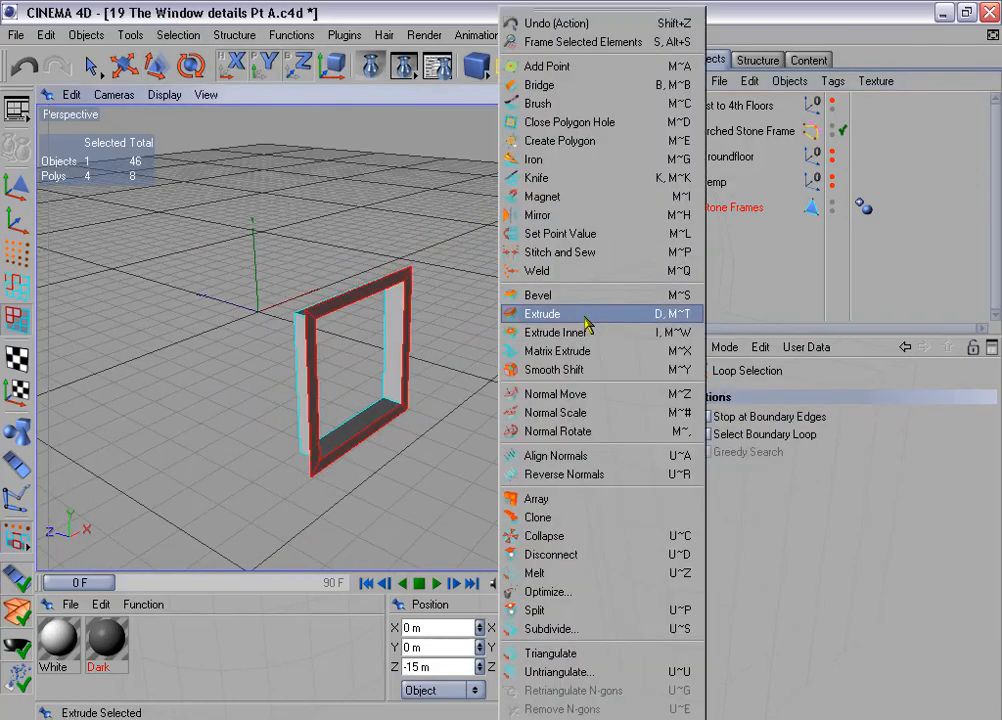
click(586, 323)
click(855, 505)
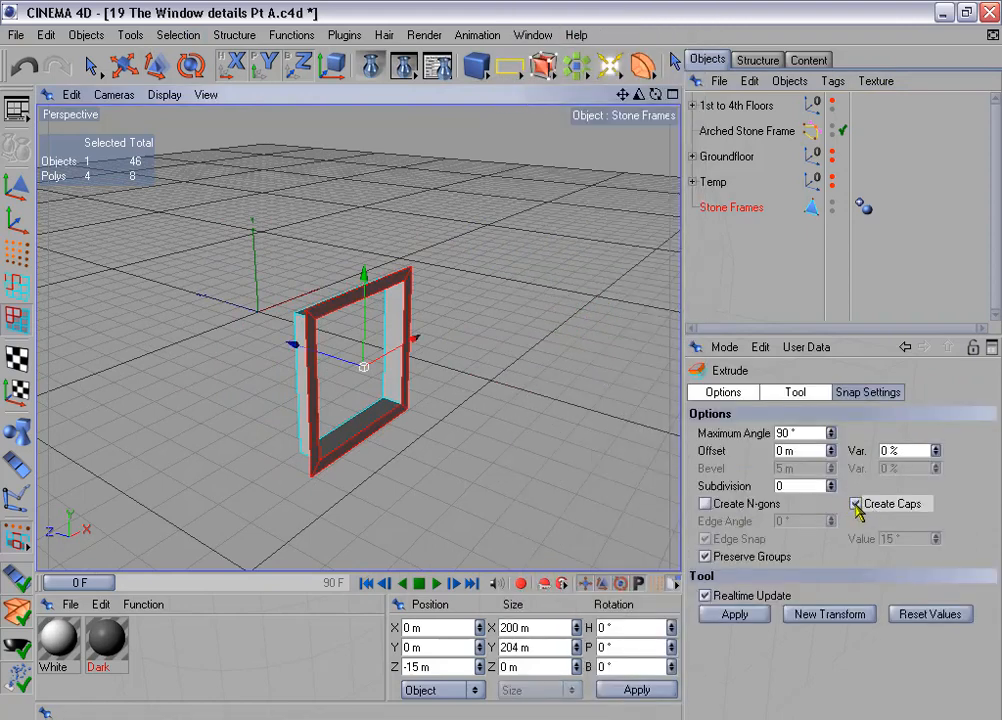
click(856, 505)
click(778, 451)
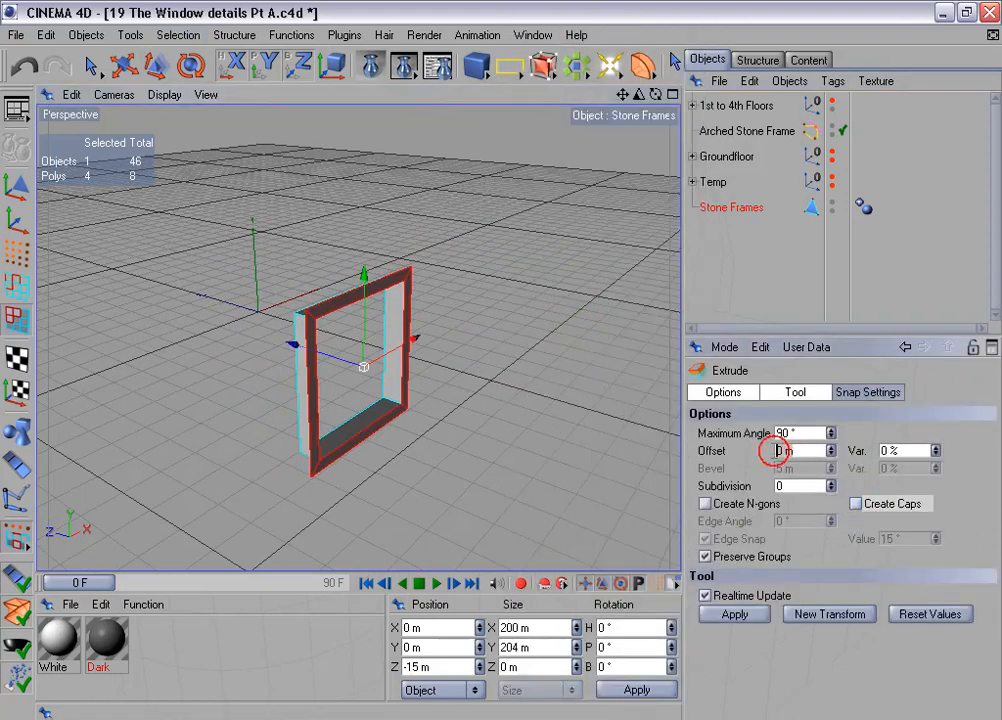
click(735, 614)
scroll(492, 376, up, 5)
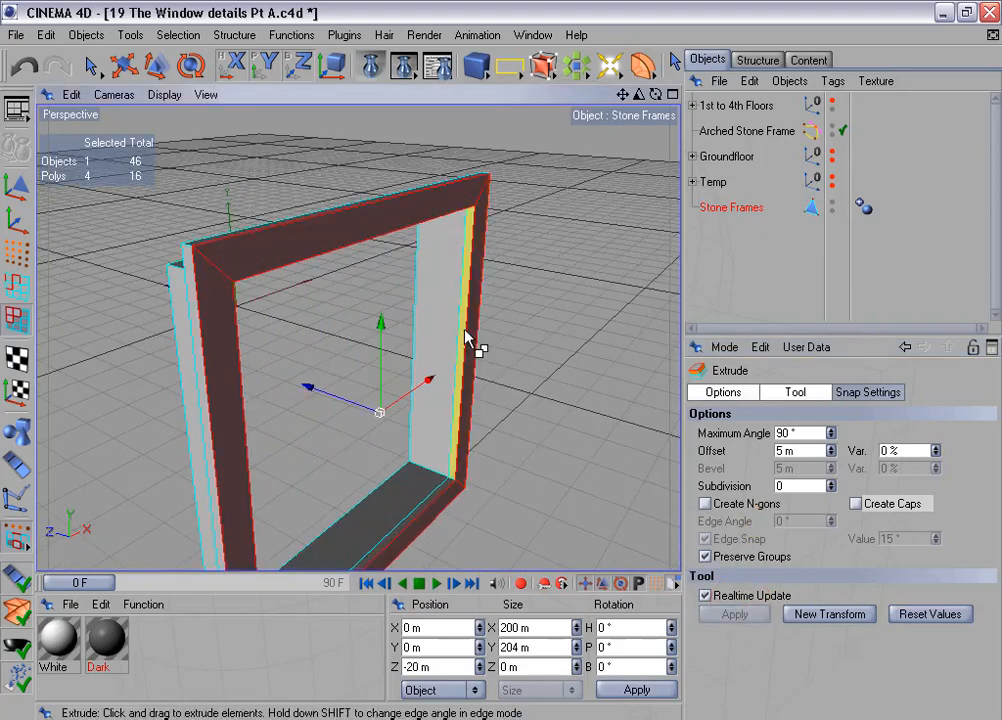
- Live-select the paired inner polygons on the stone frame's bottom and top reveals and melt them
alt+drag(466, 340, 440, 329)
click(91, 66)
click(396, 433)
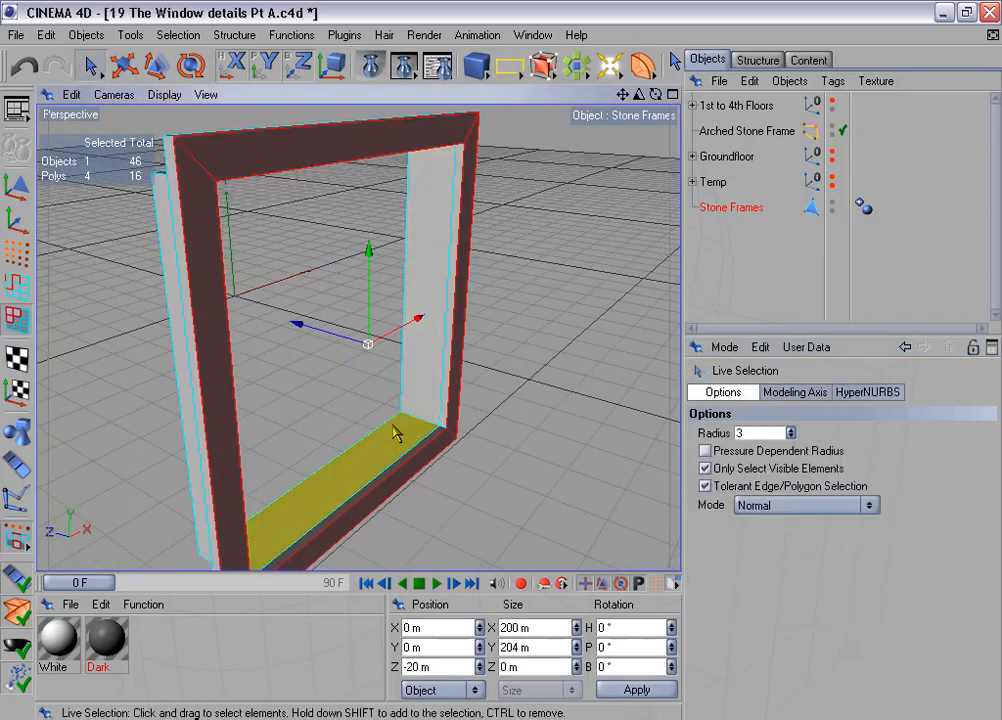
click(405, 440)
drag(417, 446, 421, 449)
alt+drag(525, 224, 497, 190)
shift+click(387, 212)
alt+drag(388, 218, 385, 208)
shift+click(385, 213)
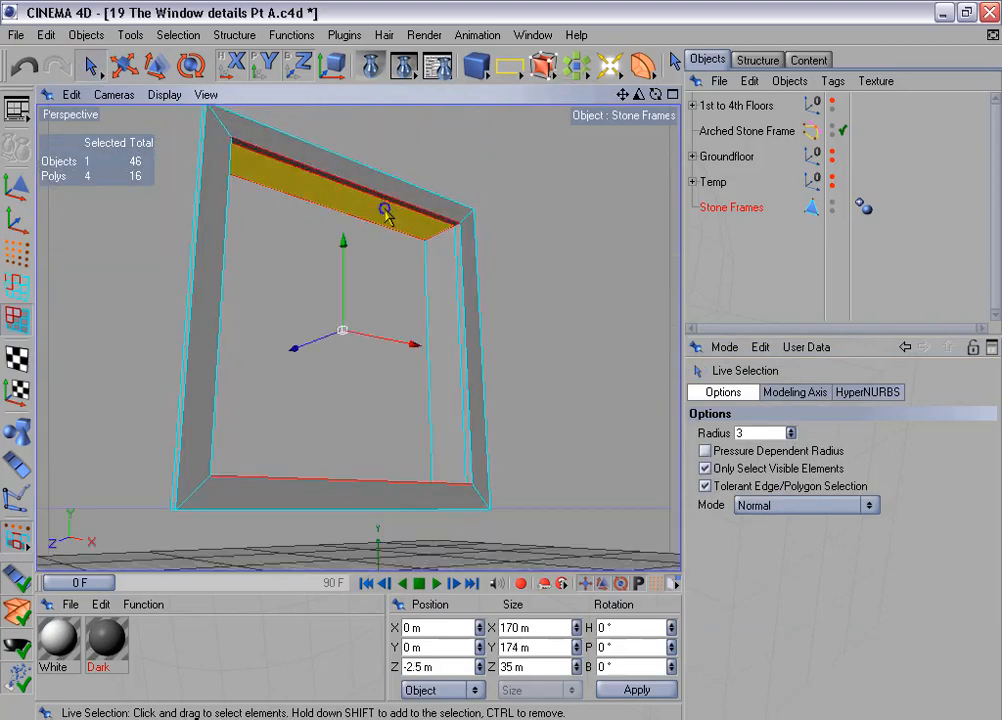
right_click(385, 213)
click(467, 578)
- Select the paired inner polygons on both side reveals of the frame and melt them
mouse_move(532, 347)
alt+mouse_down()
mouse_move(501, 354)
mouse_move(438, 340)
mouse_move(545, 355)
alt+mouse_up()
click(440, 335)
shift+click(252, 297)
right_click(252, 297)
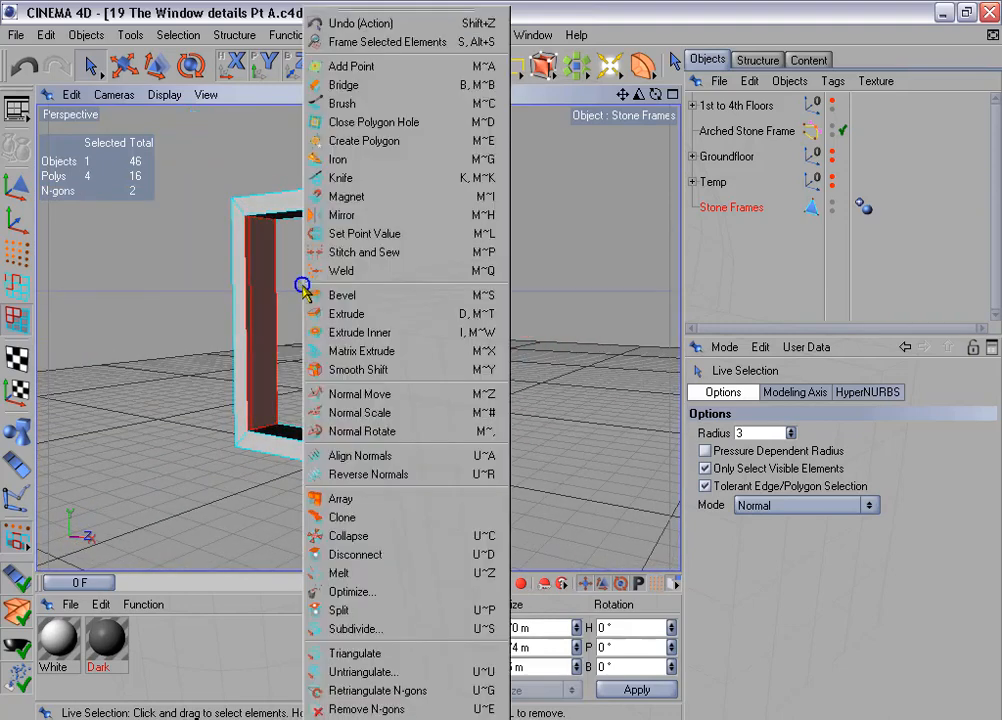
click(356, 577)
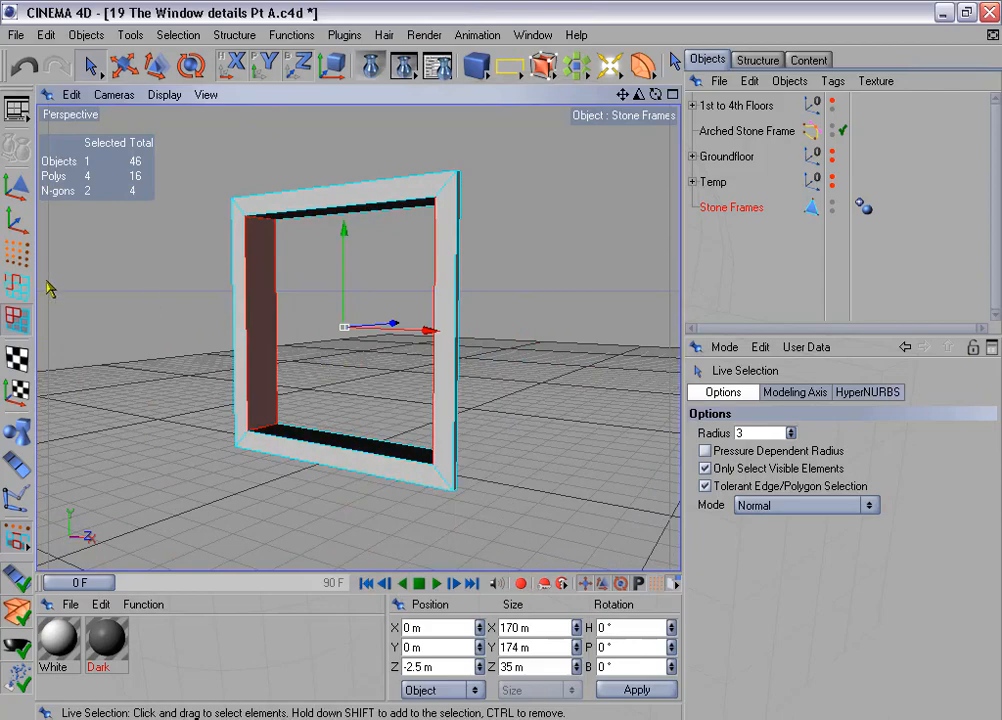
- Select the four leftover inner corner points of the frame at Z -15 m in point mode and delete them
click(14, 254)
scroll(218, 299, up, 4)
alt+drag(257, 210, 318, 190)
click(204, 196)
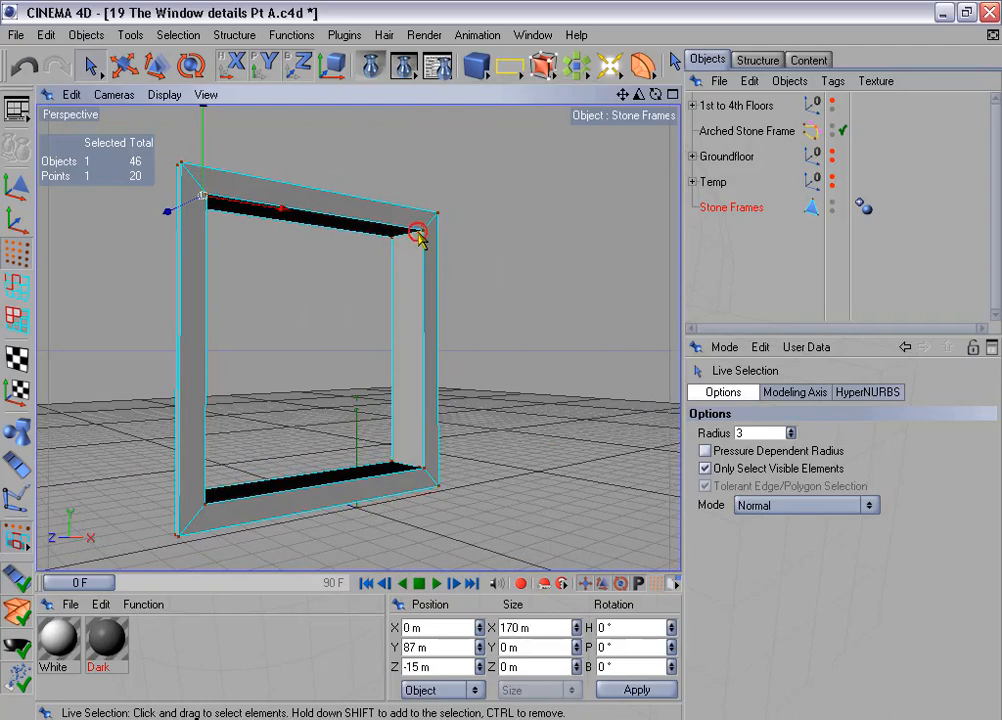
shift+click(418, 234)
alt+drag(485, 284, 410, 368)
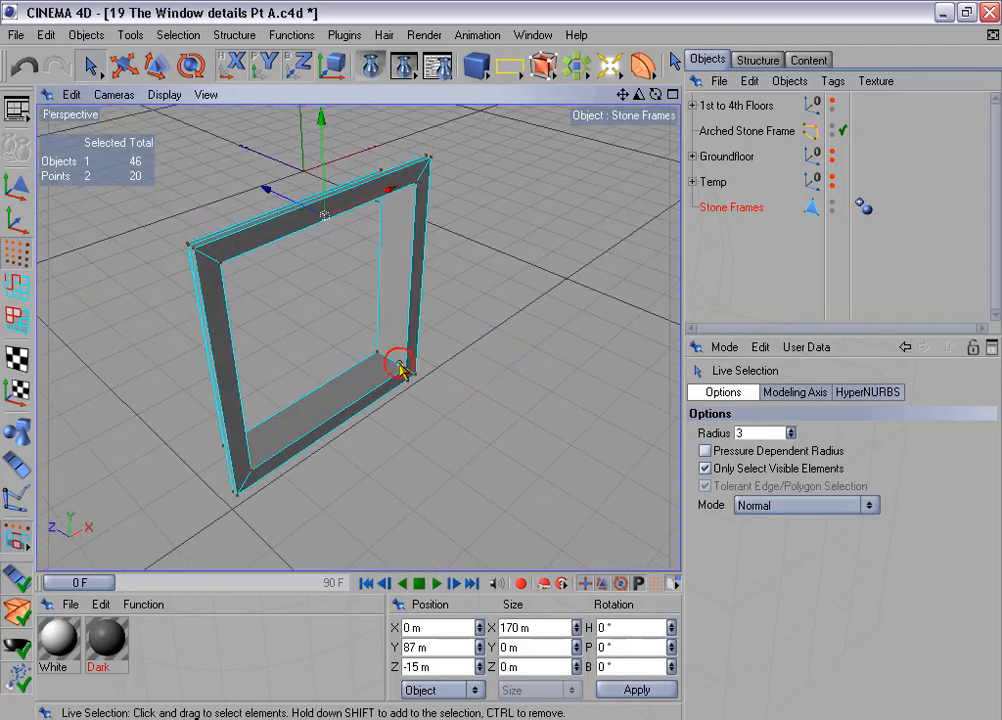
shift+click(401, 368)
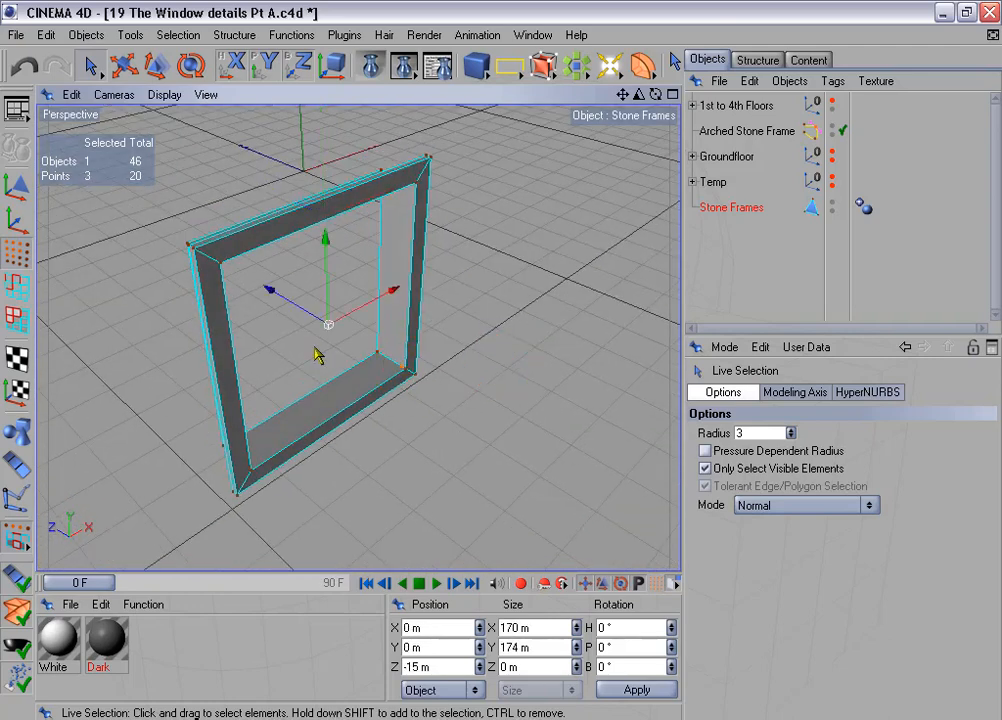
alt+drag(318, 355, 165, 345)
scroll(311, 362, up, 5)
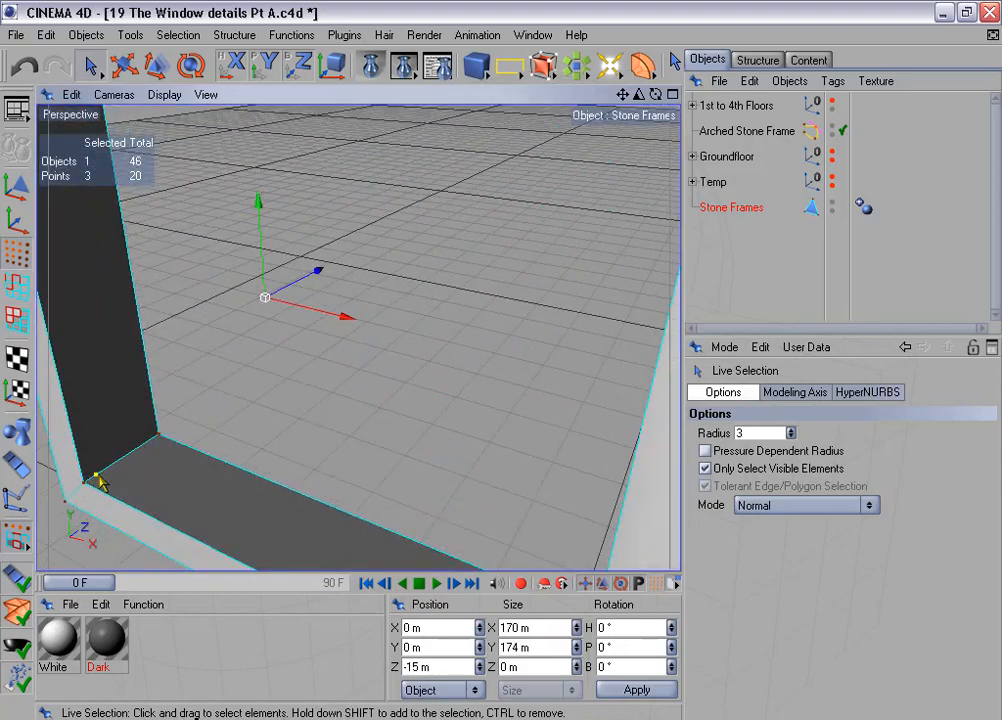
key(Delete)
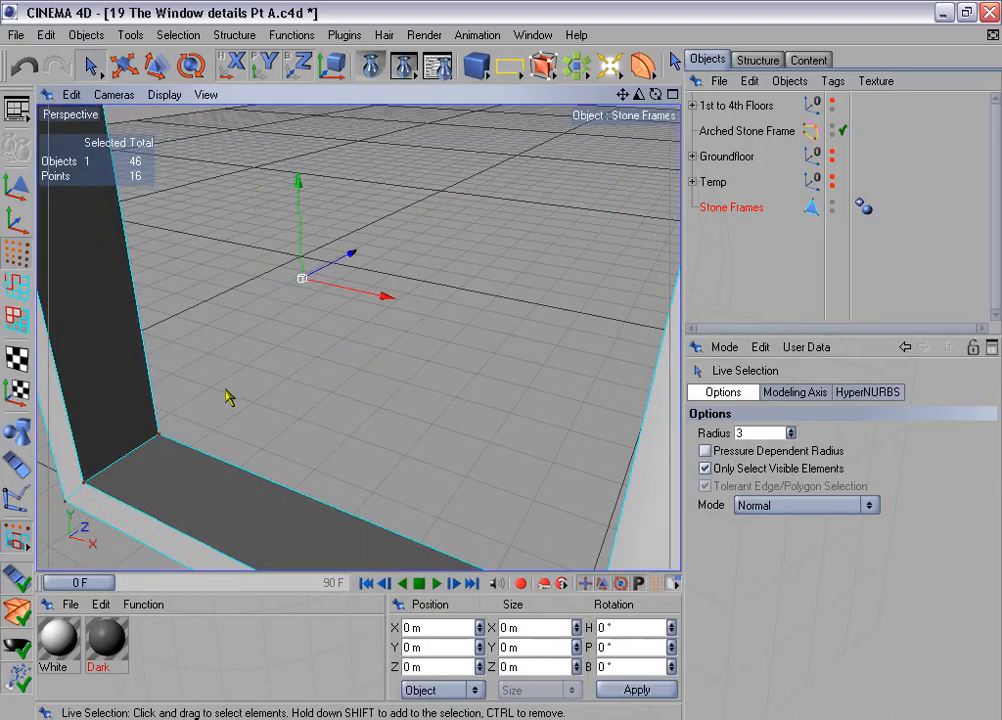
- Loop-select both the outer and inner front edge loops of the stone frame in edge mode
scroll(256, 383, down, 5)
alt+drag(318, 254, 440, 268)
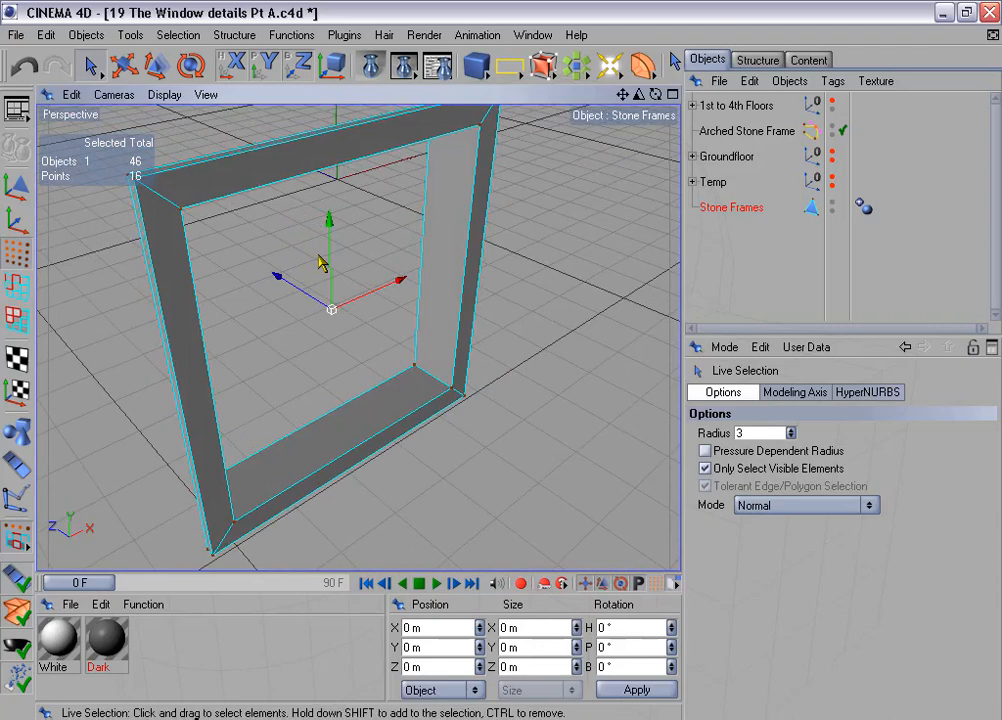
alt+middle_drag(320, 262, 341, 272)
click(14, 284)
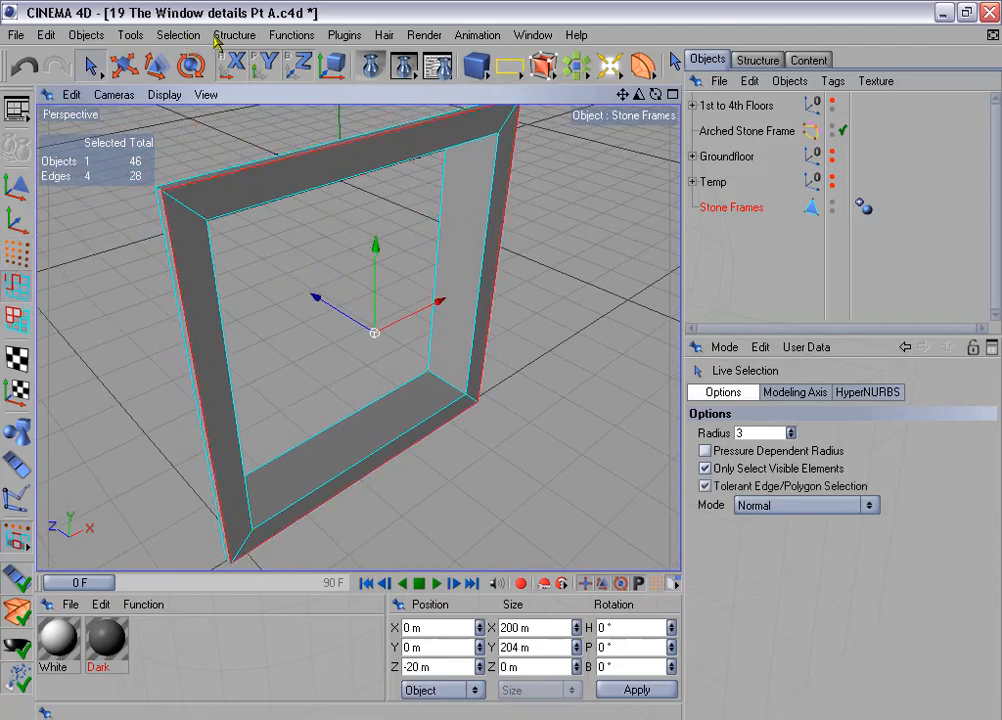
click(178, 35)
click(245, 163)
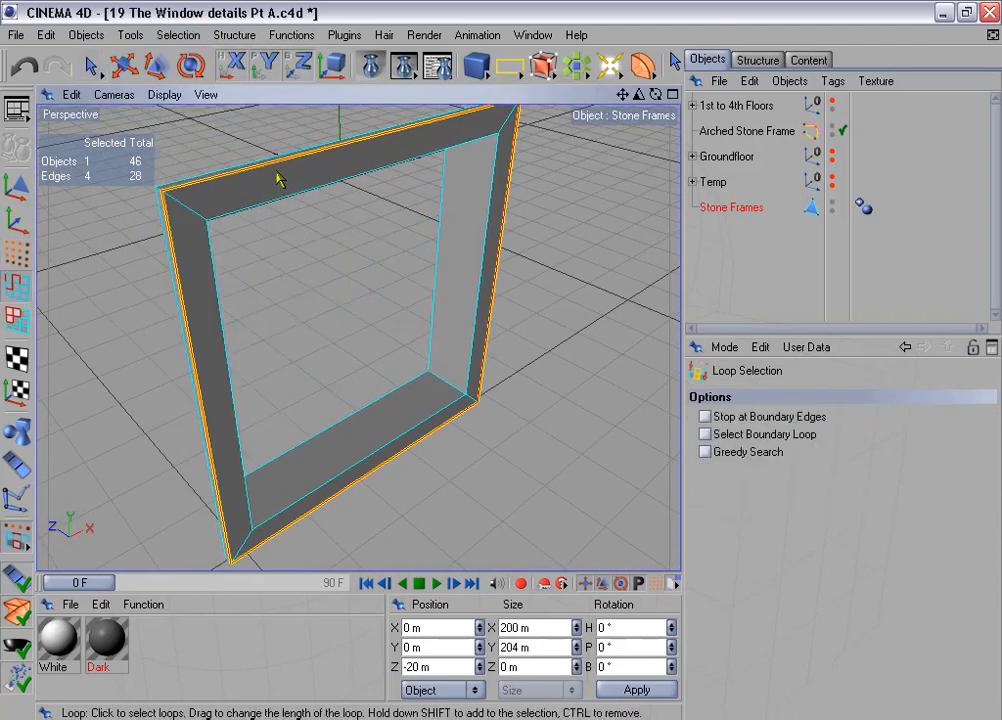
shift+click(273, 200)
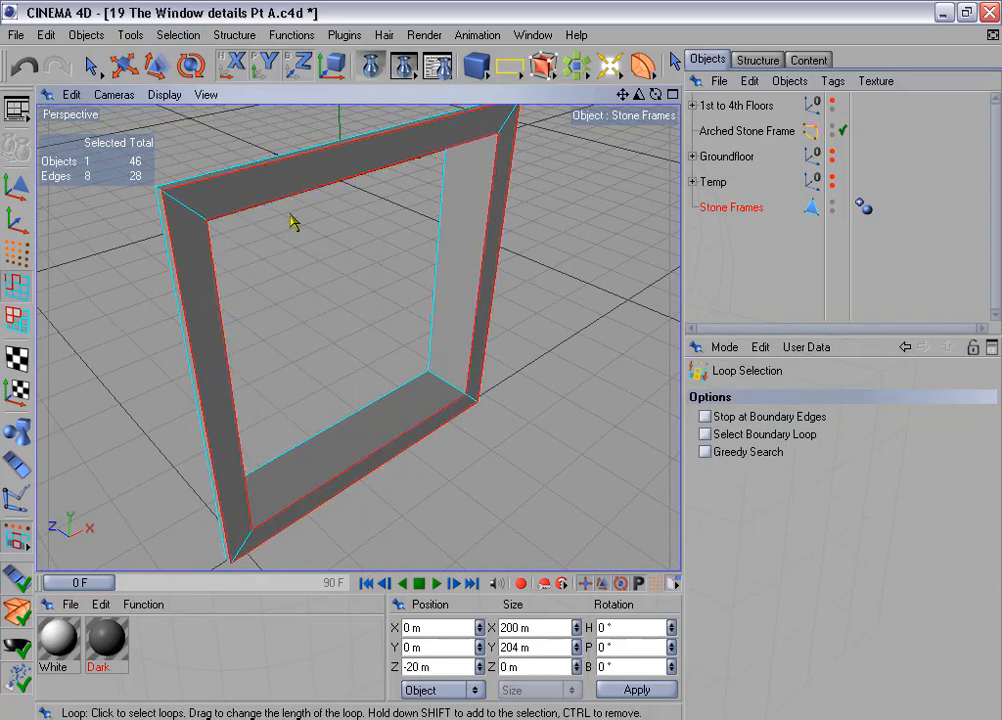
alt+drag(495, 395, 532, 306)
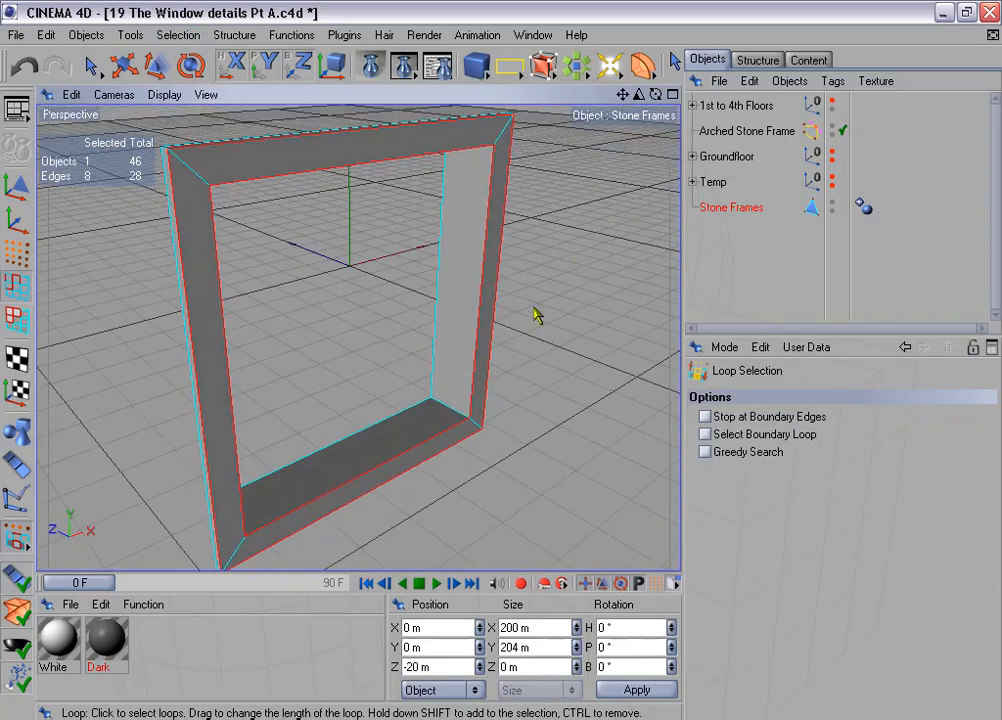
- Select the frame's lower inner front edge and compare it with the windowsill by temporarily showing the 1st to 4th Floors group
click(88, 67)
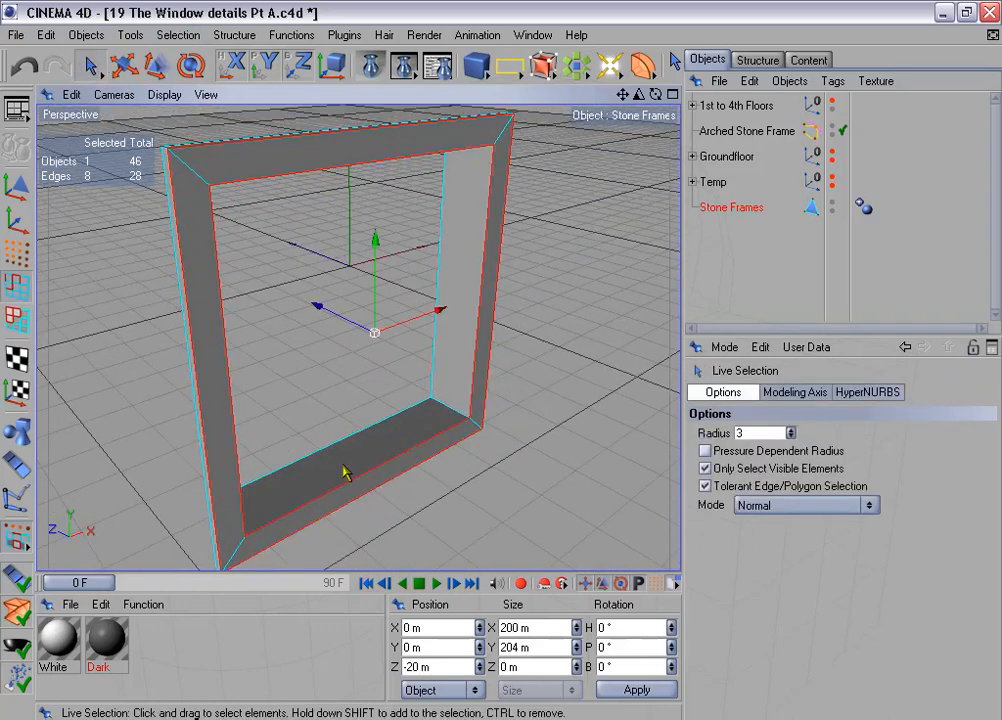
click(358, 488)
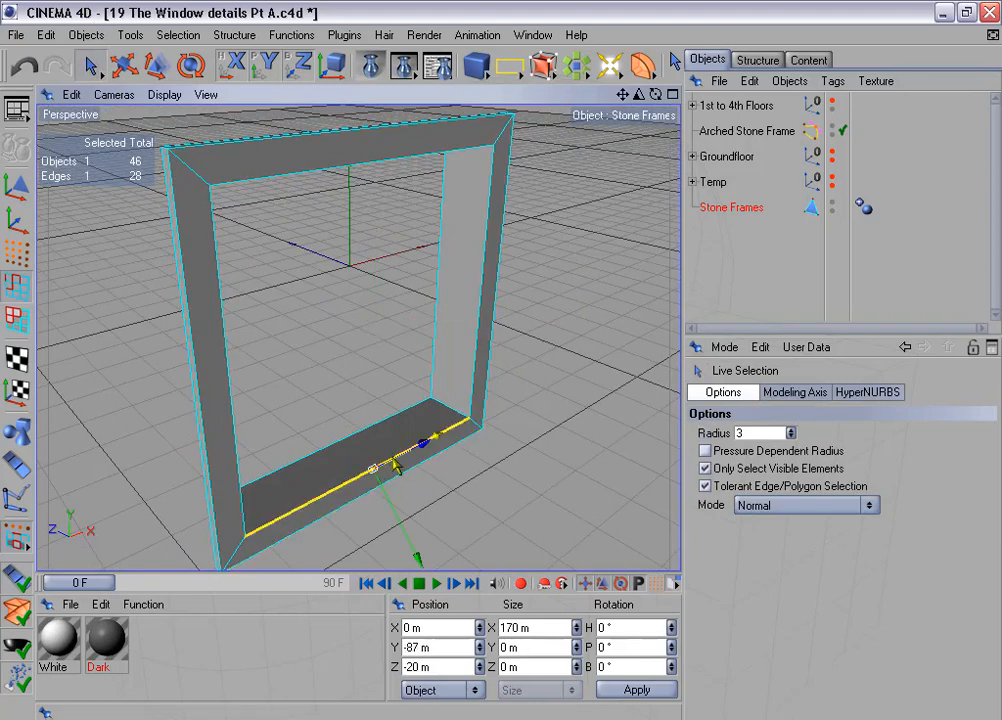
click(832, 102)
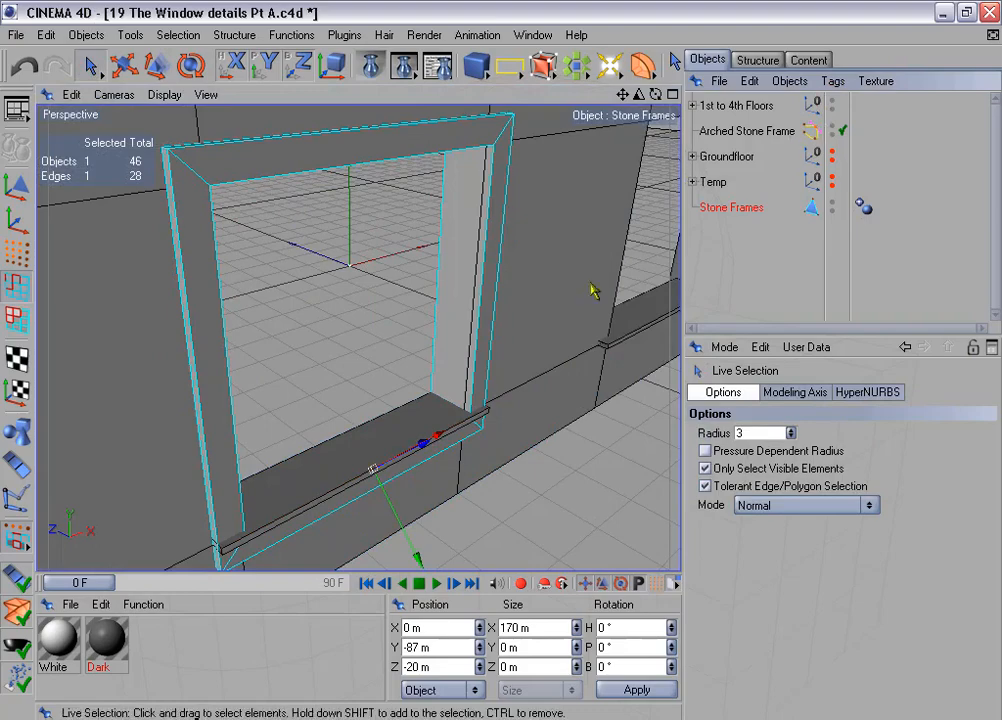
alt+drag(497, 224, 506, 115)
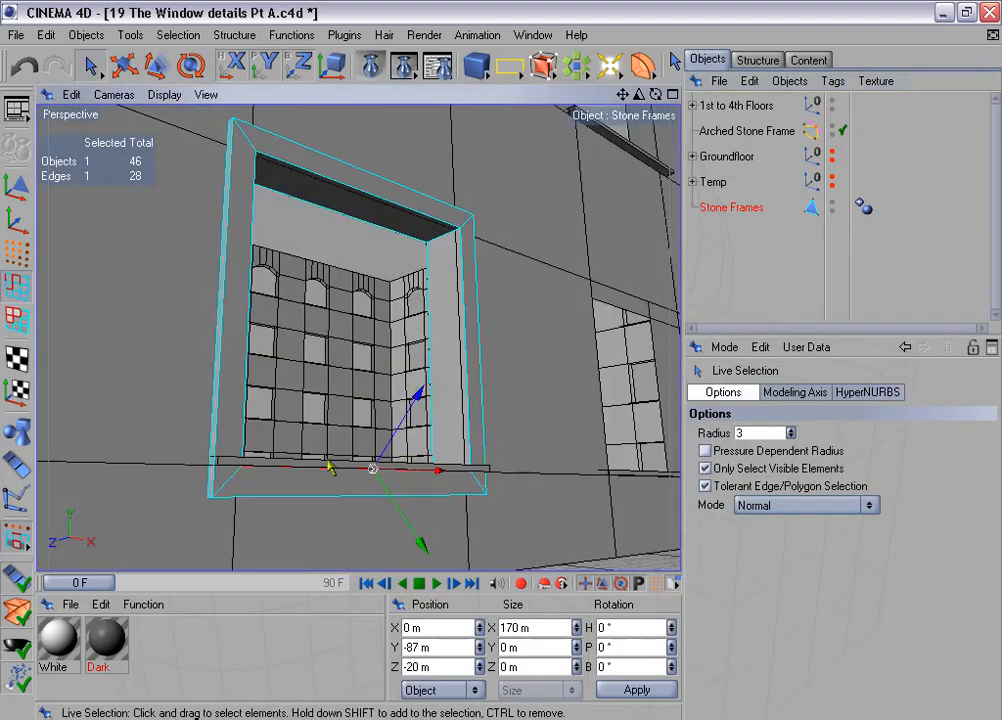
alt+drag(518, 425, 524, 500)
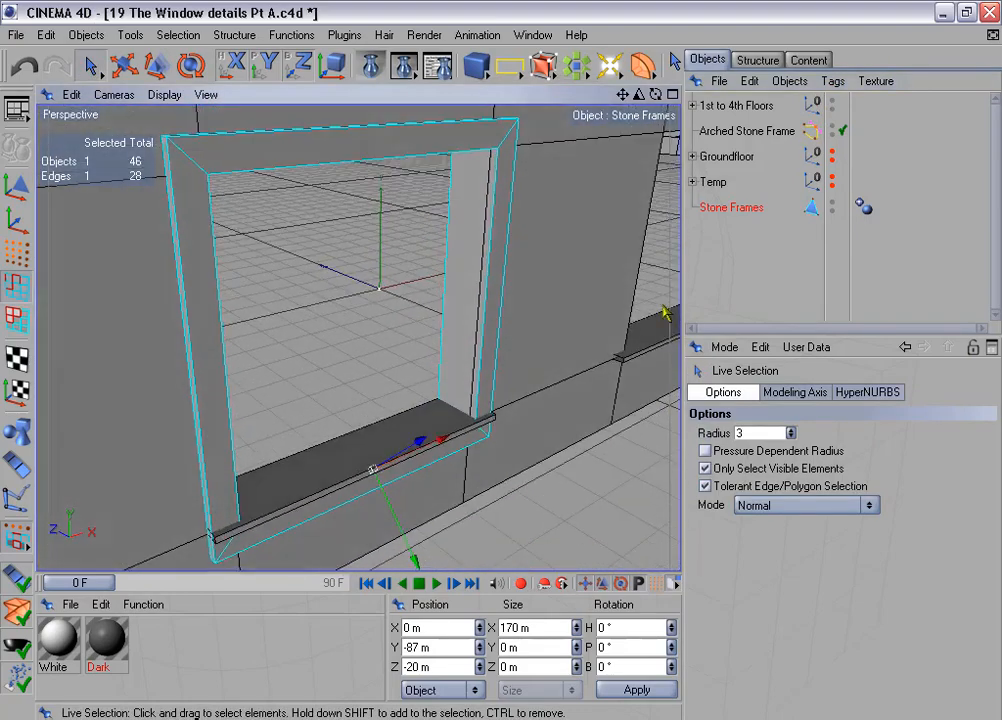
click(832, 102)
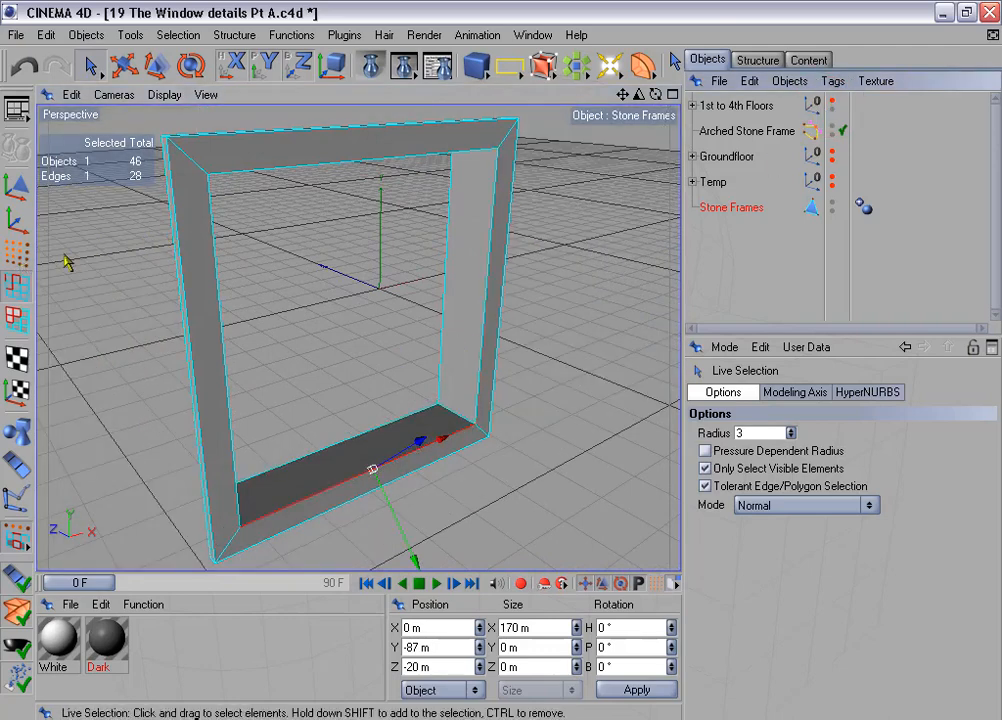
- Undo the visibility changes and the single-edge selection to restore the two selected front edge loops
key(ctrl+z)
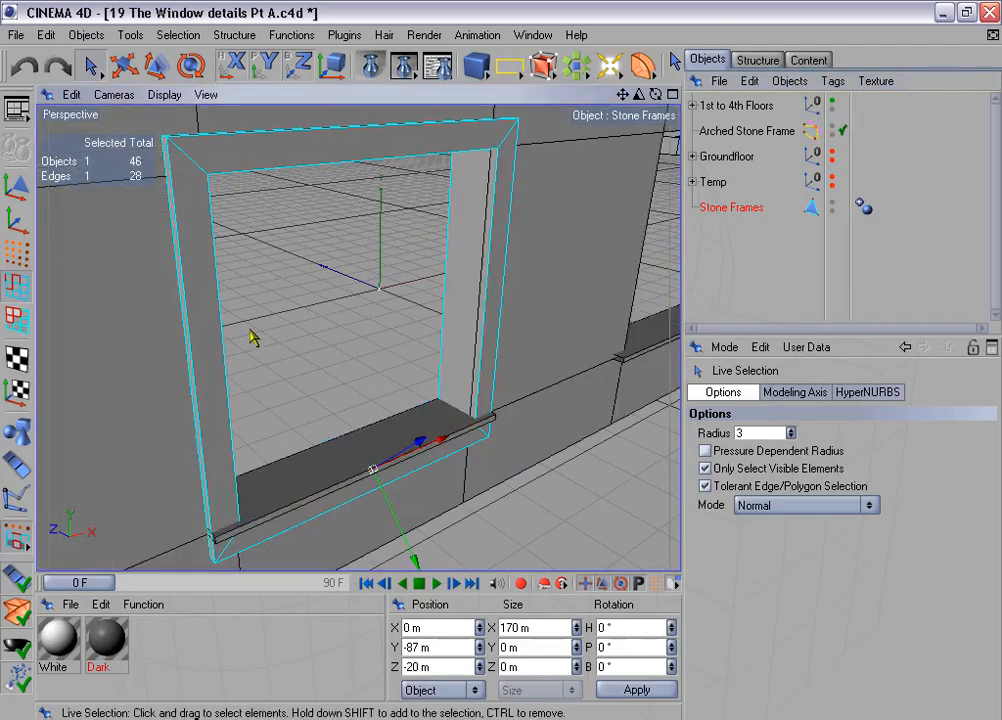
key(ctrl+z)
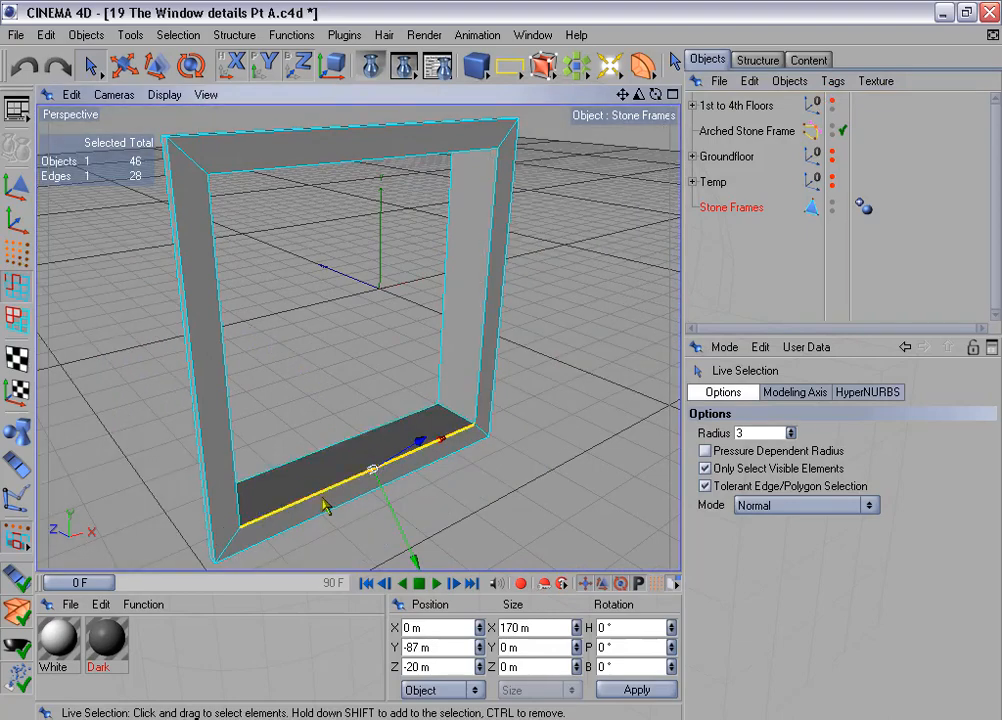
key(ctrl+z)
- Add the two upper inner corner edges running through the frame's depth to the edge selection
alt+drag(544, 344, 556, 370)
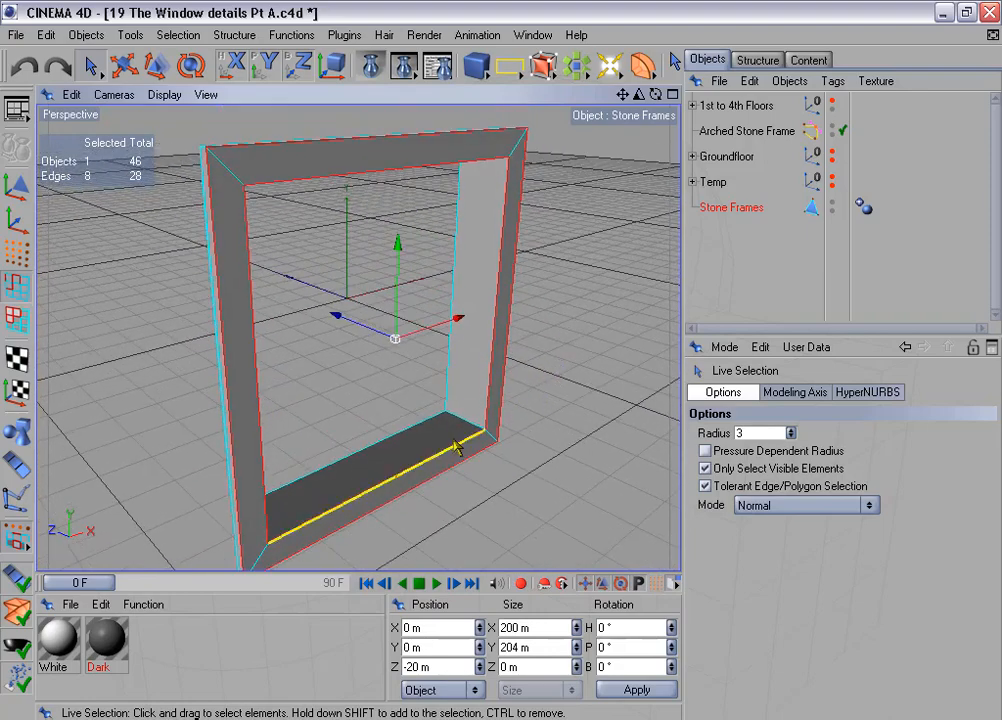
mouse_move(545, 350)
alt+mouse_down()
mouse_move(575, 345)
mouse_move(557, 351)
alt+mouse_up()
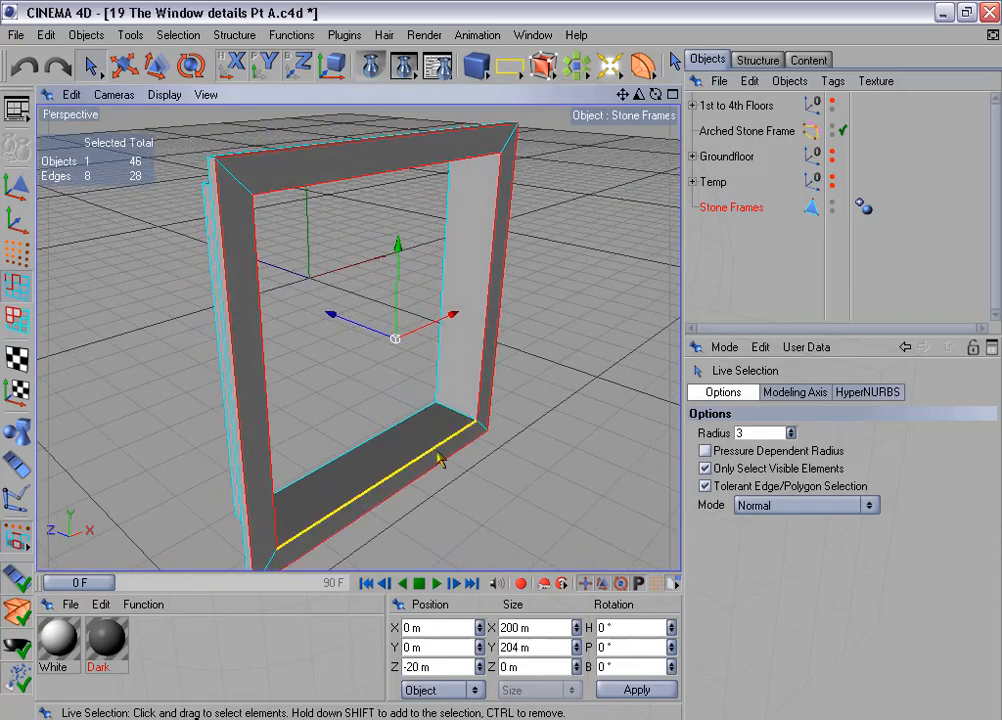
alt+drag(438, 458, 485, 430)
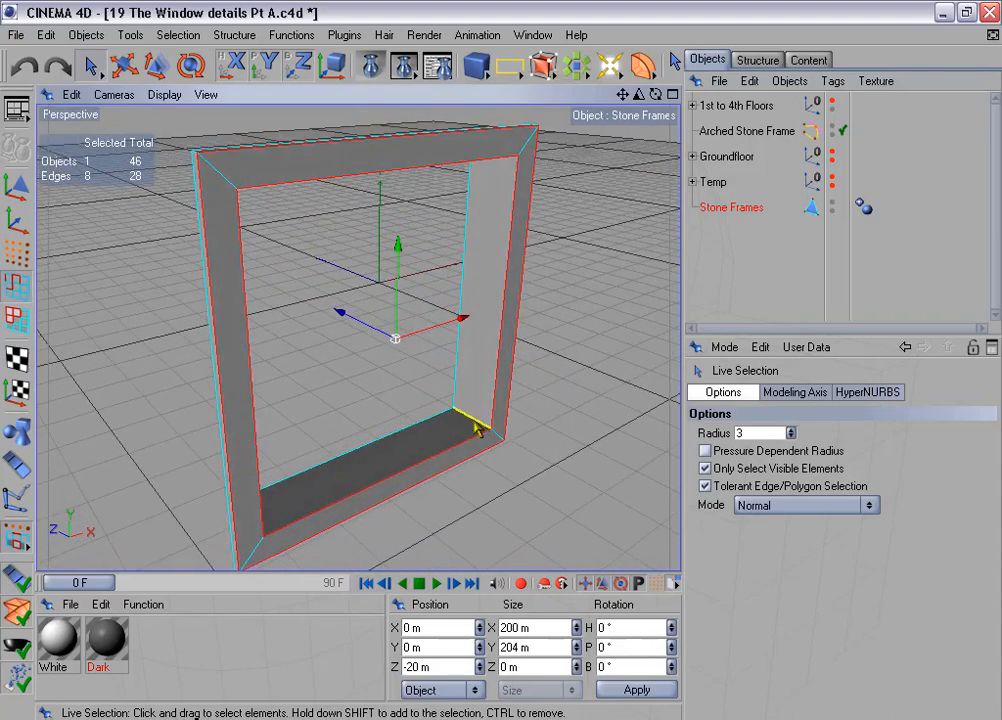
alt+drag(451, 365, 470, 353)
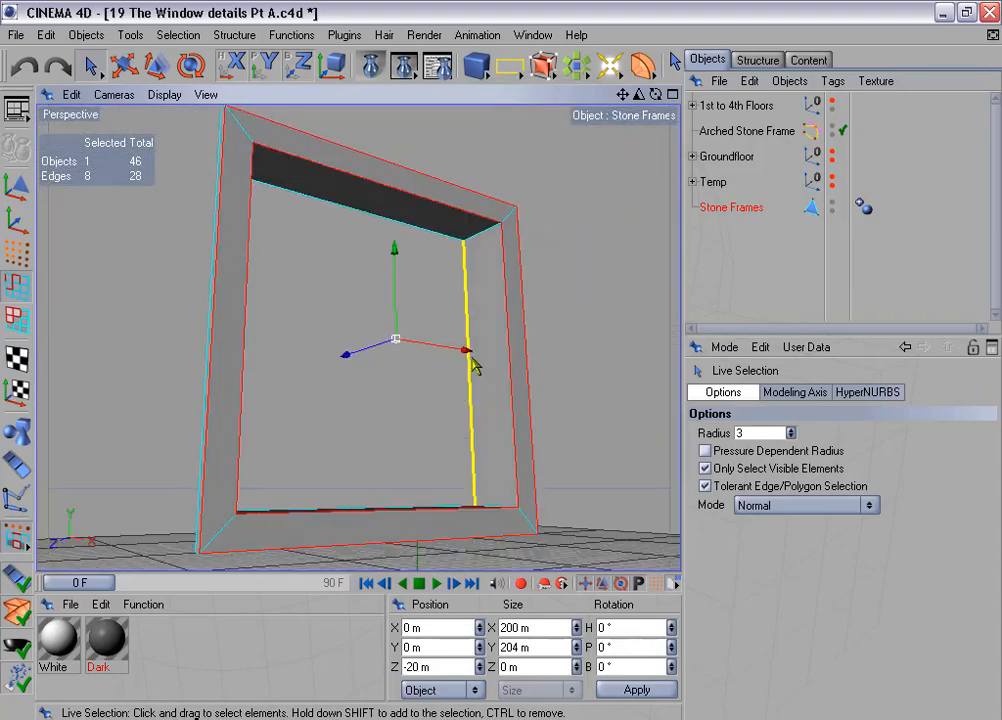
shift+click(484, 238)
alt+drag(418, 289, 264, 281)
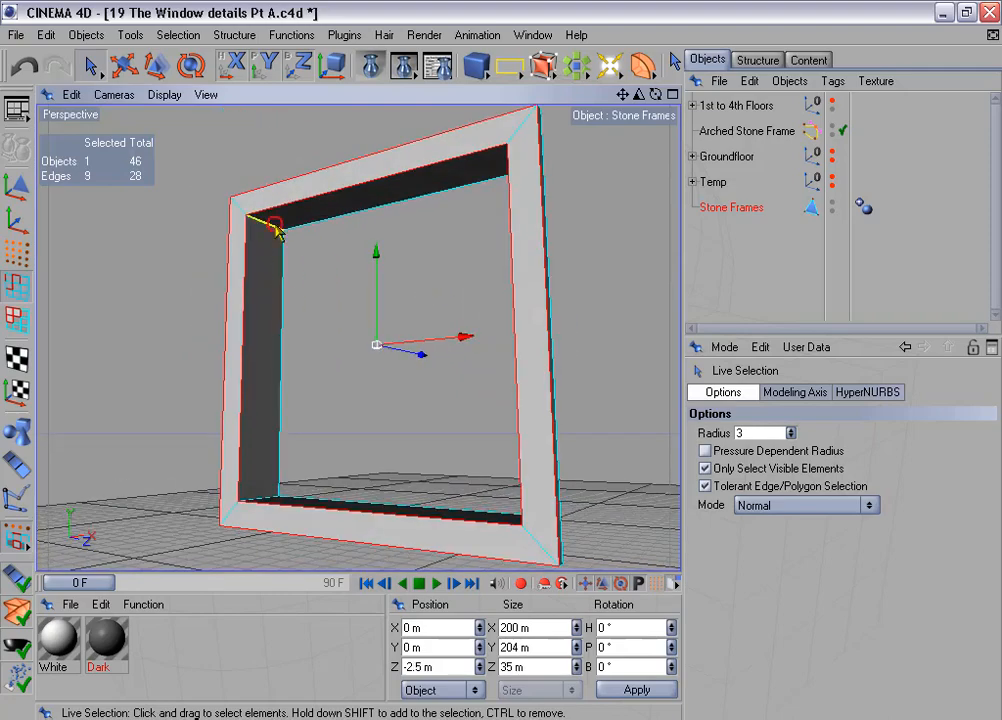
alt+drag(395, 268, 318, 196)
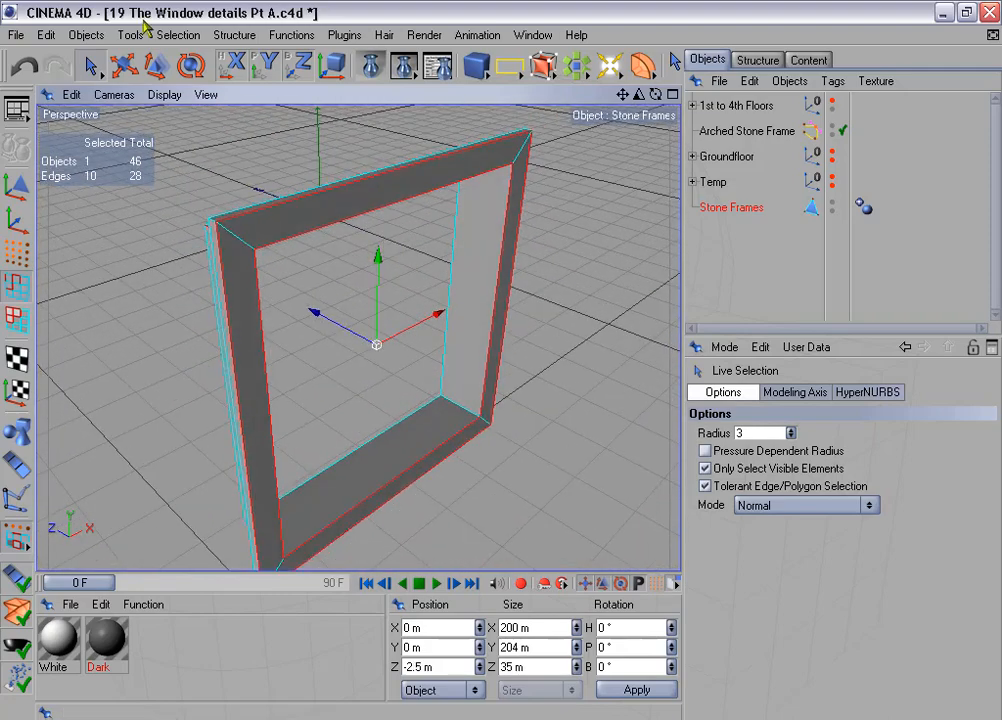
- Use Ring Selection to add the short edges at the frame's upper outer corners to the selection
click(179, 35)
click(250, 180)
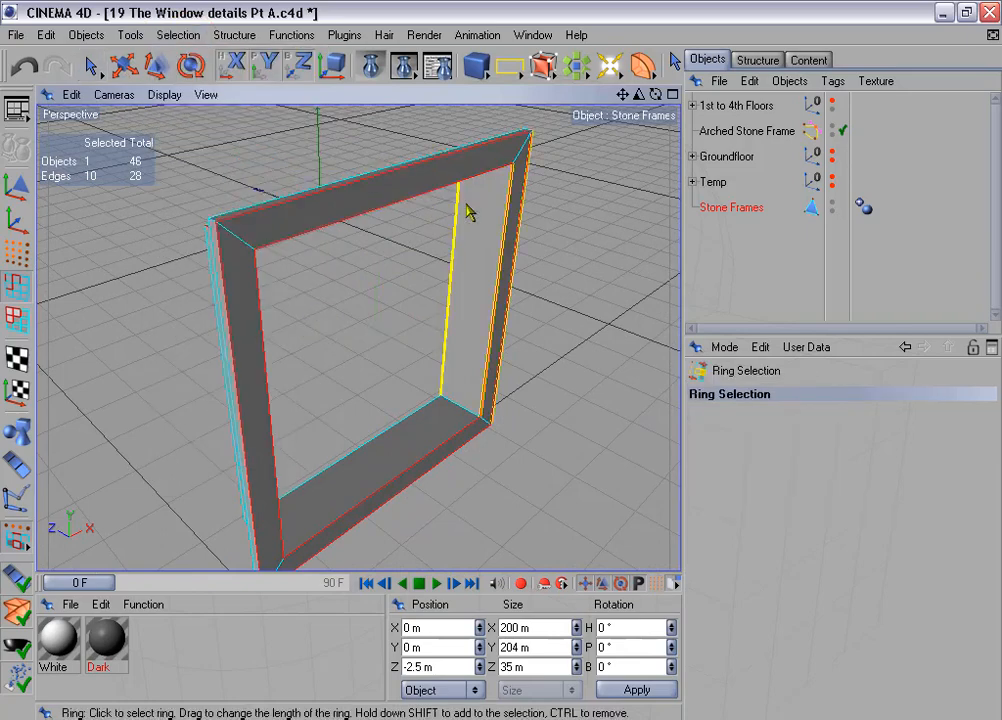
alt+drag(470, 212, 560, 220)
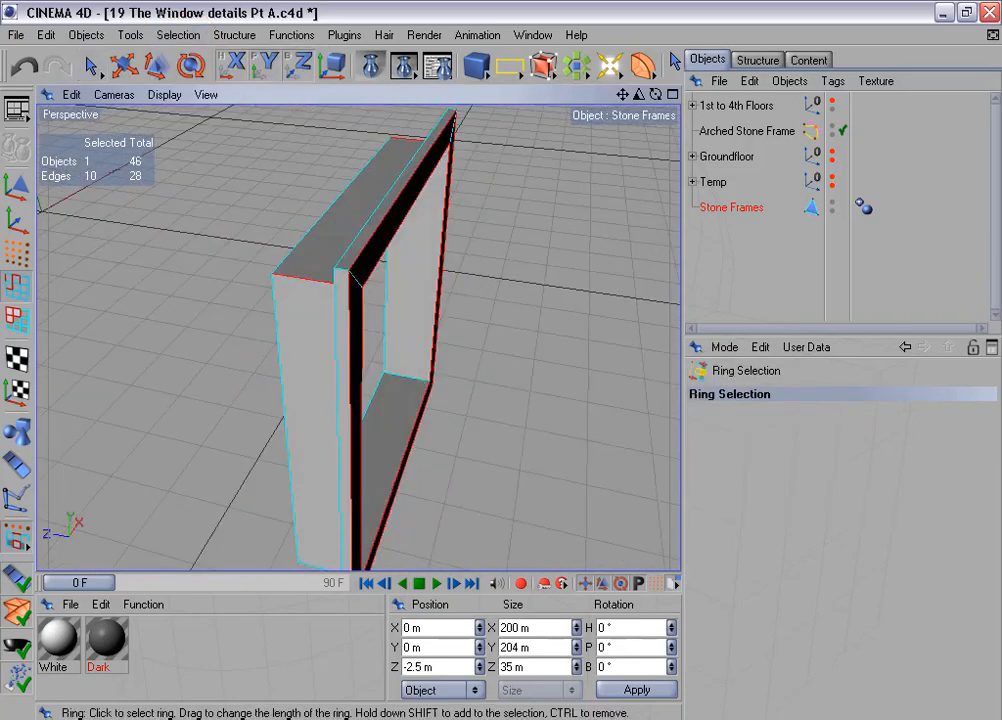
shift+click(345, 270)
alt+drag(529, 259, 217, 217)
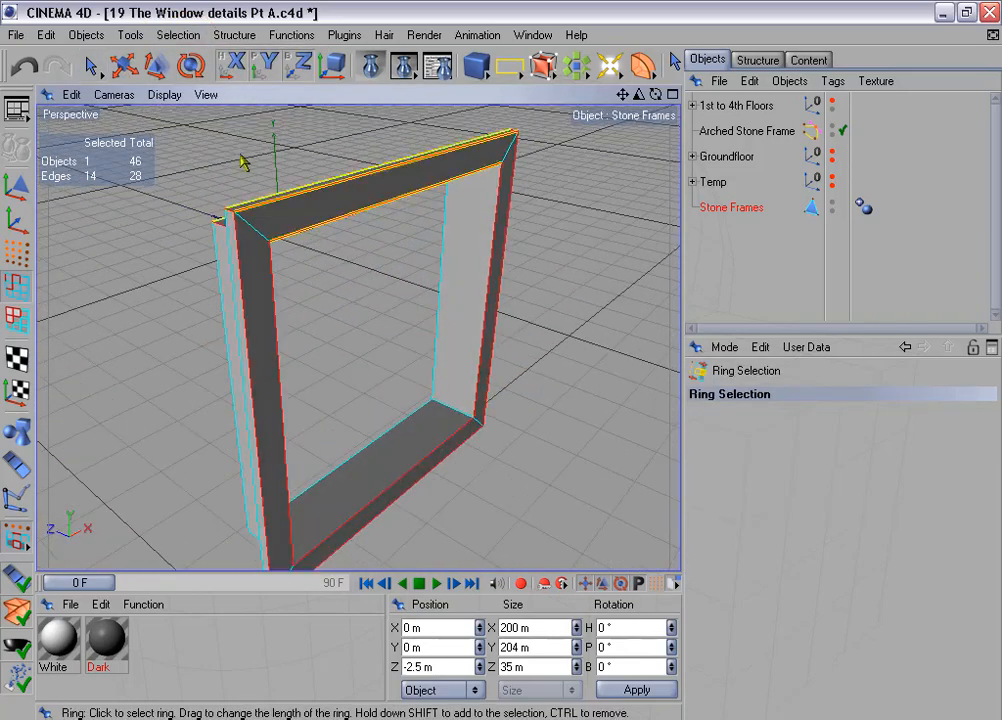
- Save the current edges as a selection tag named "Edges for beveling"
click(188, 35)
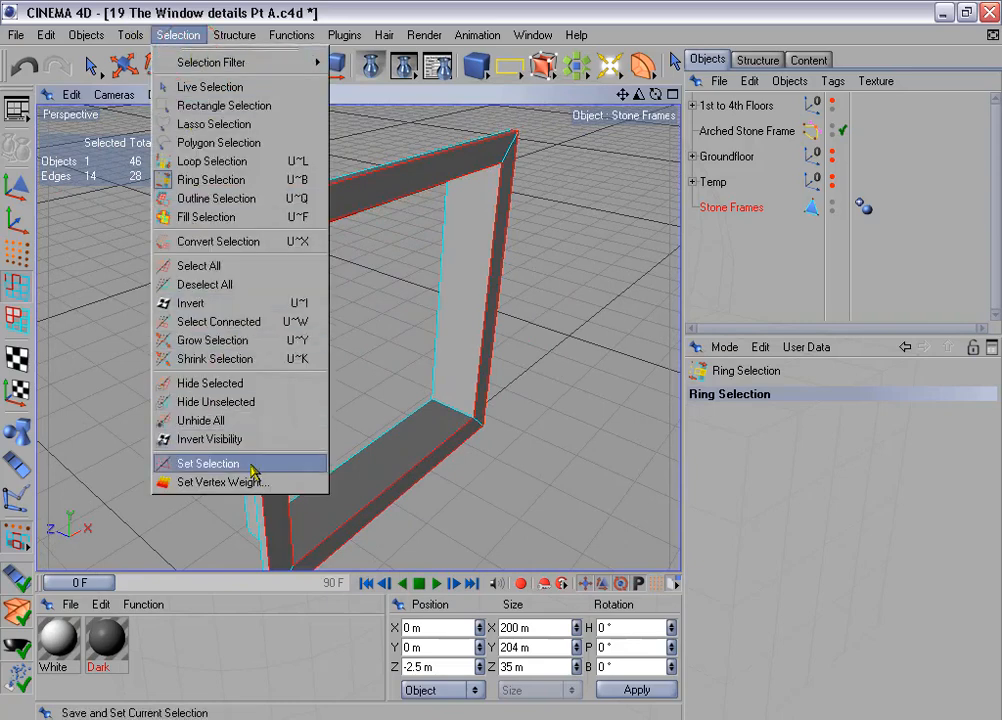
click(215, 463)
click(836, 419)
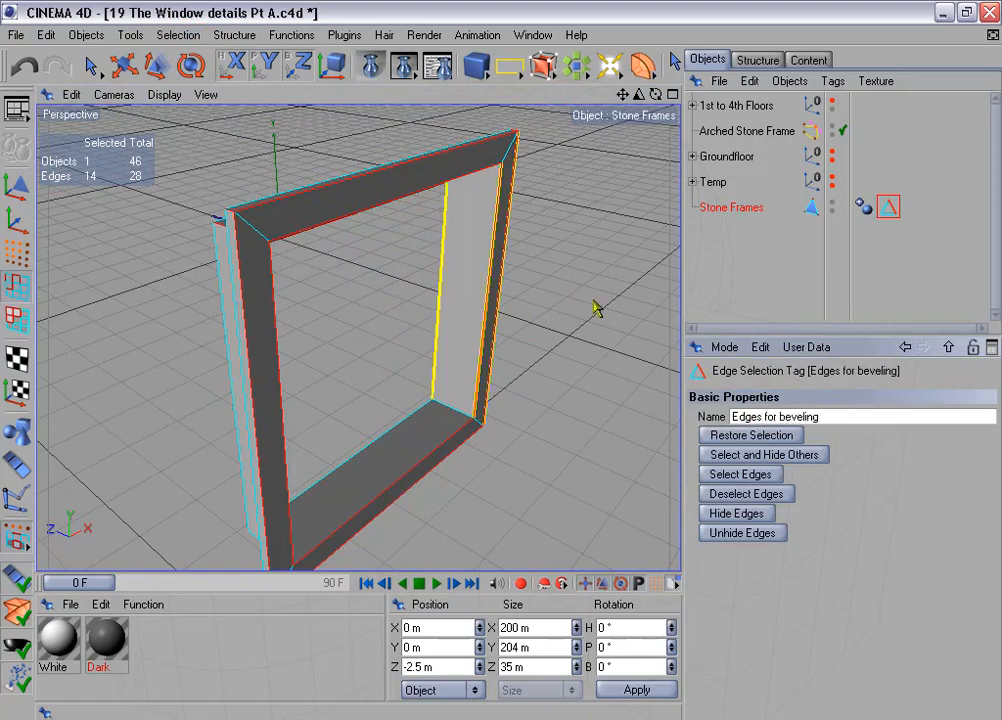
- Show the 1st to 4th Floors group again to view the stone frame in place on the building
scroll(400, 350, down, 8)
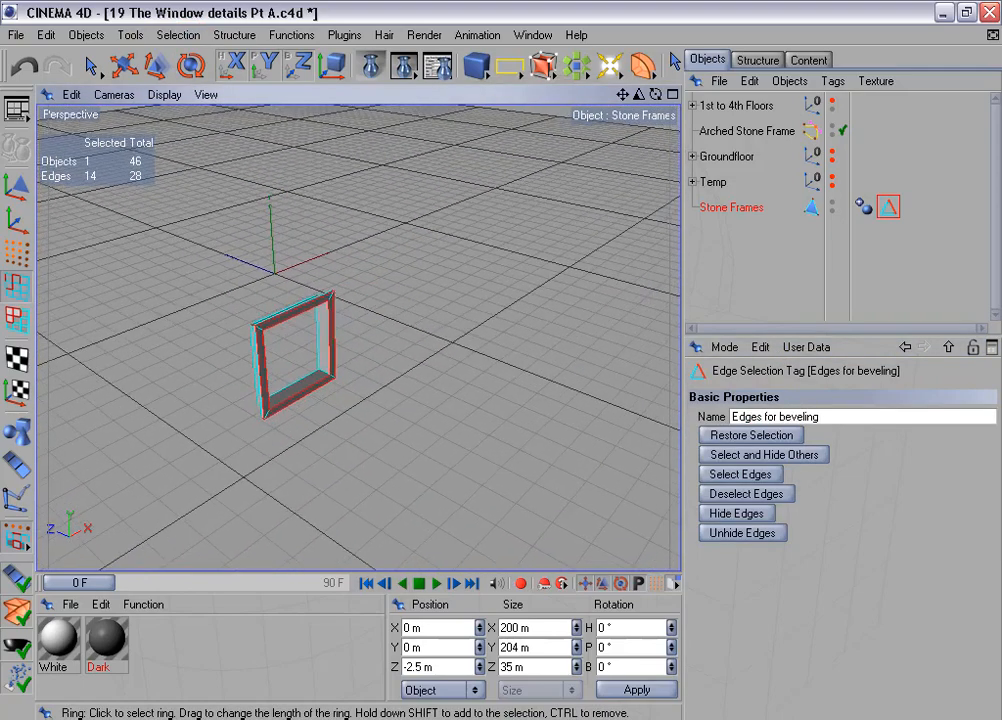
alt+middle_drag(423, 319, 416, 324)
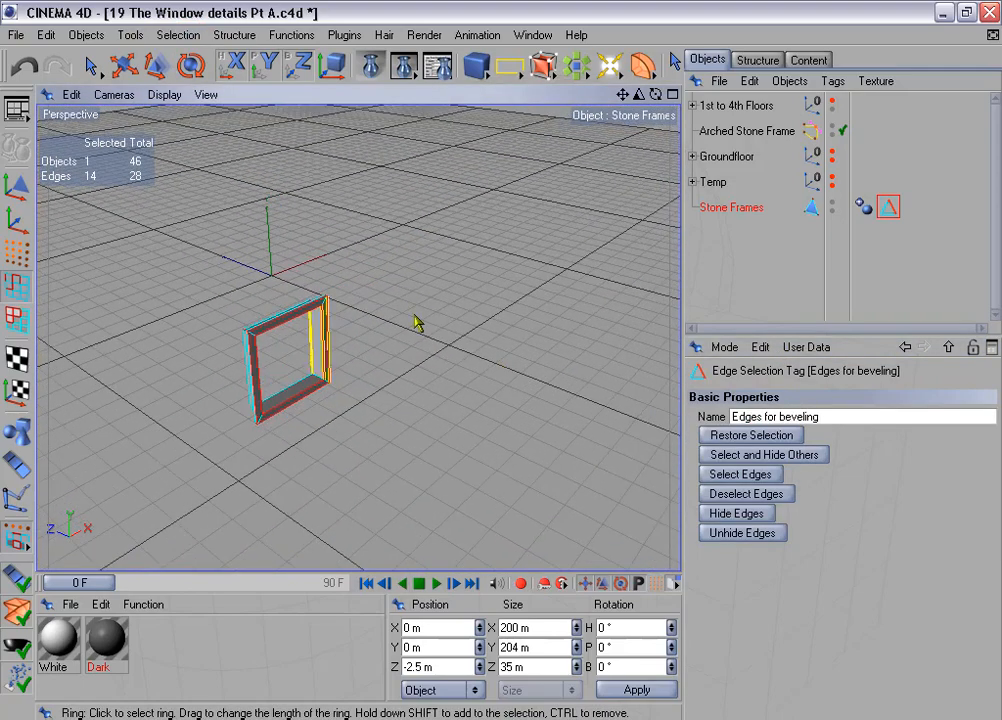
click(832, 104)
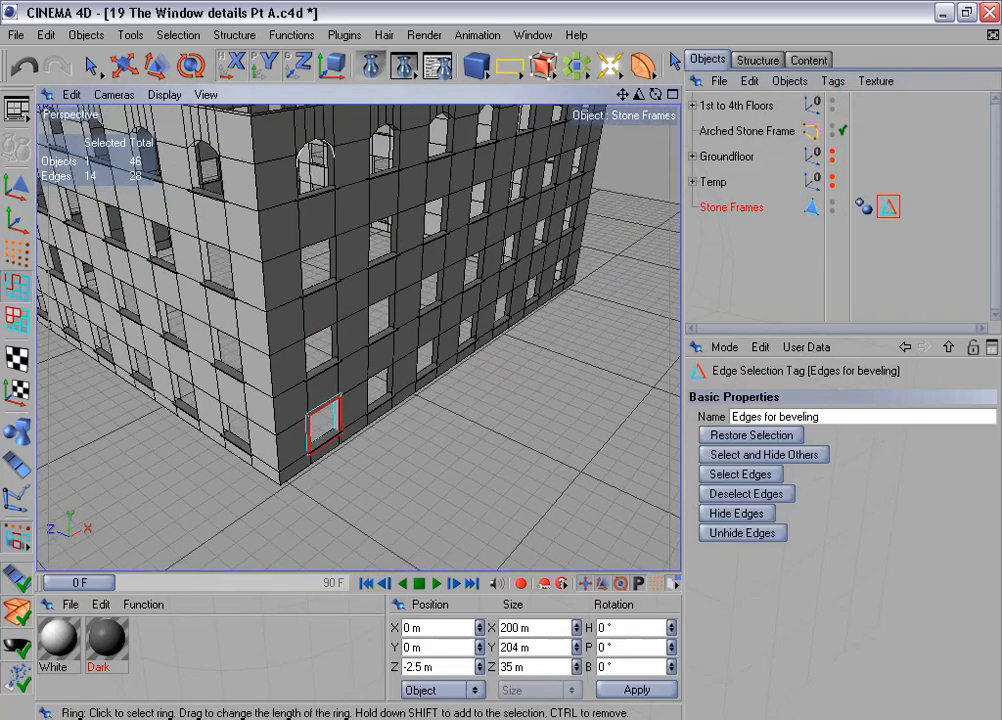
- Duplicate the Stone Frames object linearly as 6 copies, moved 350 m per step along X with the Y offset disabled
click(292, 35)
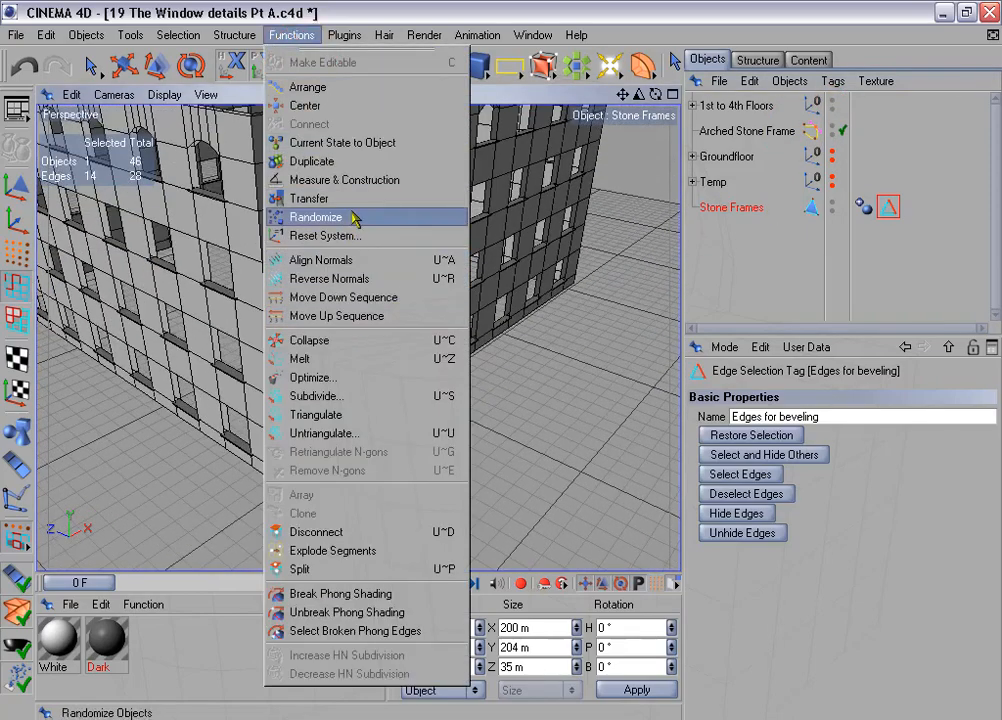
click(318, 161)
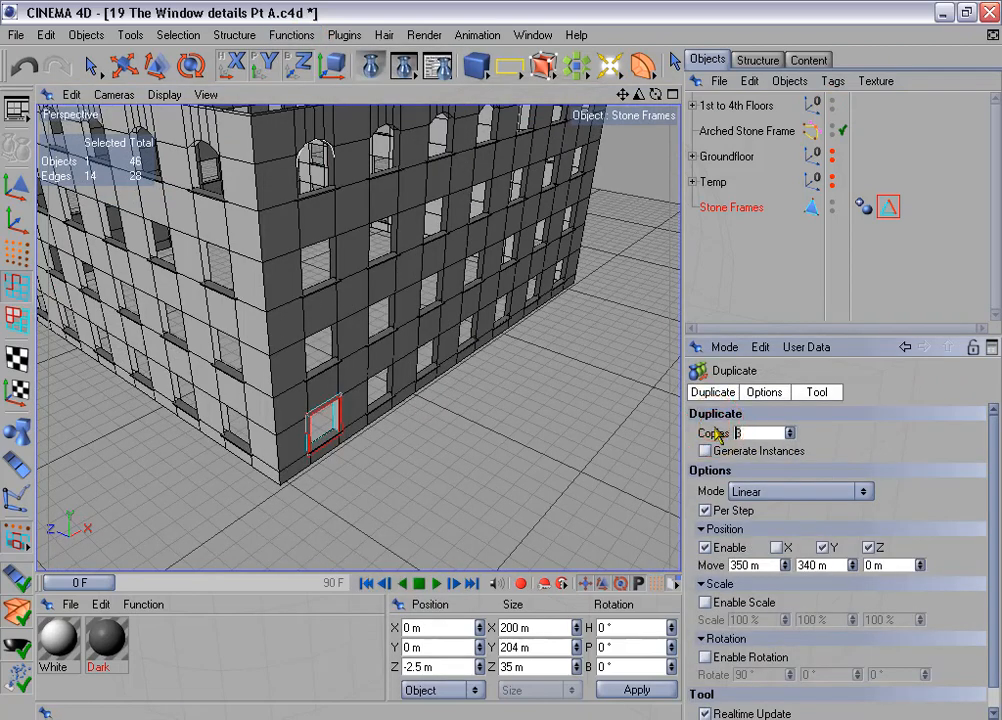
click(777, 548)
scroll(803, 542, down, 1)
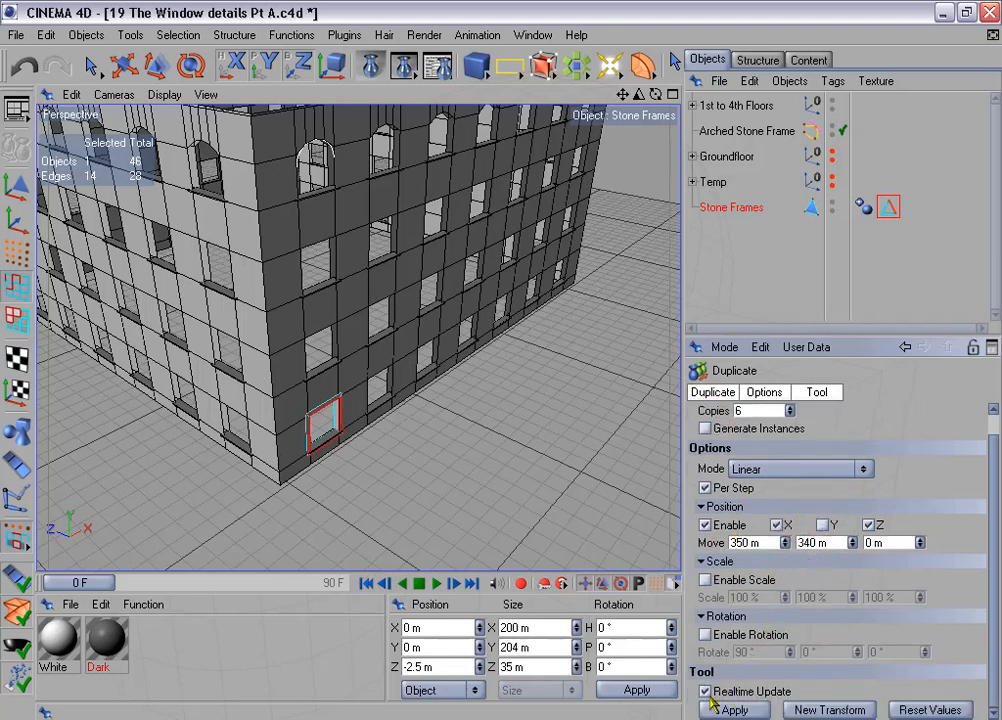
click(758, 708)
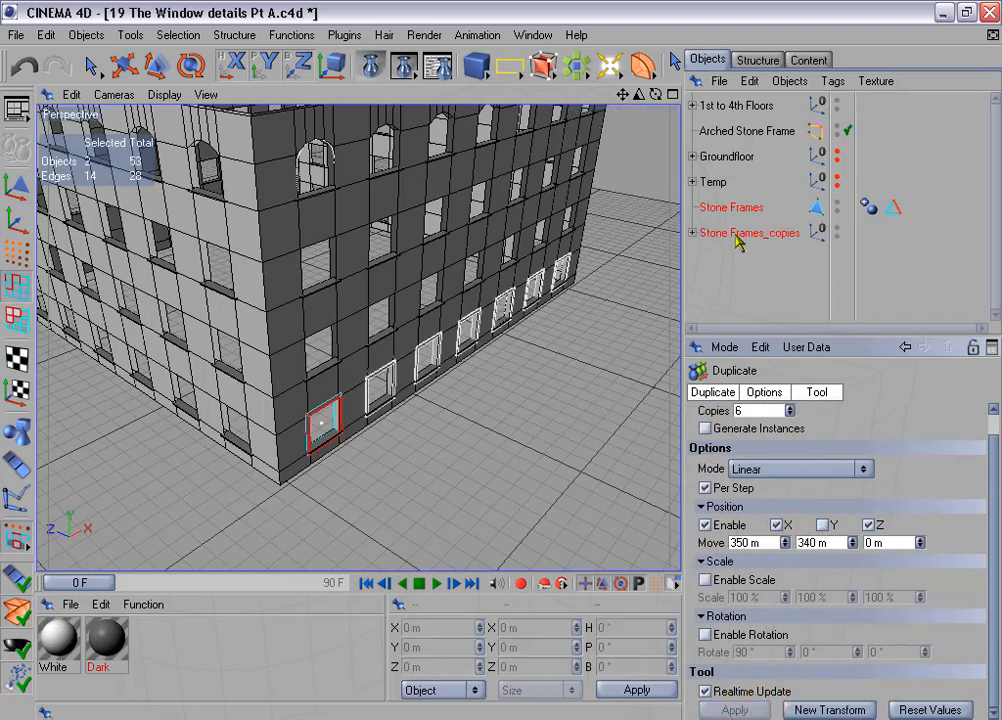
- Connect Stone Frames and its six copies into one object, and delete the original and the copies group
click(690, 233)
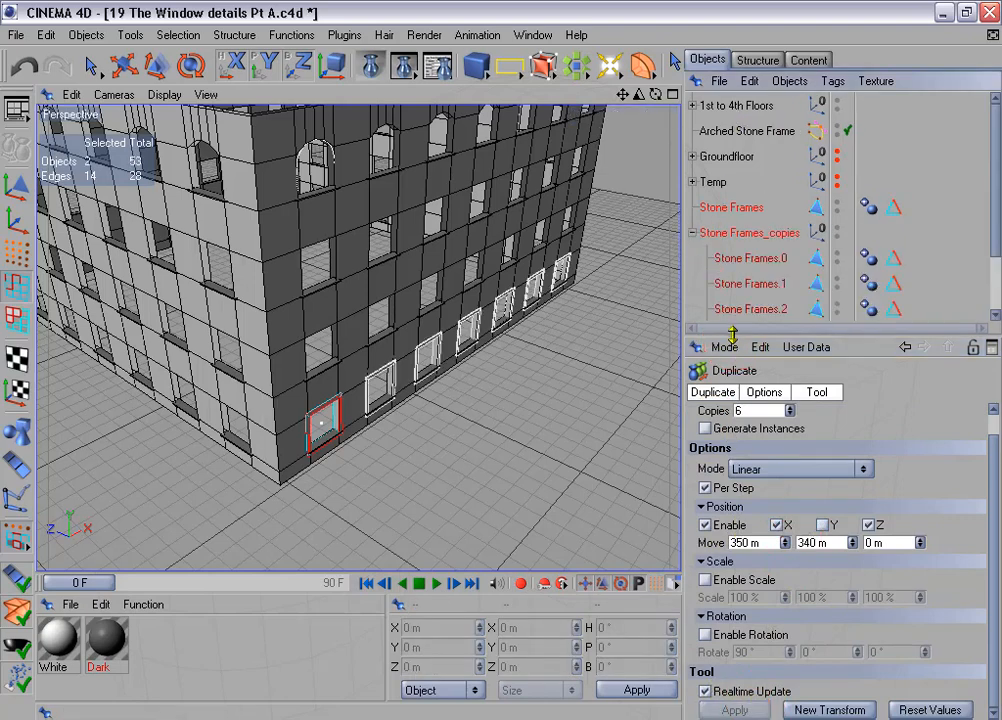
drag(732, 336, 733, 440)
click(731, 207)
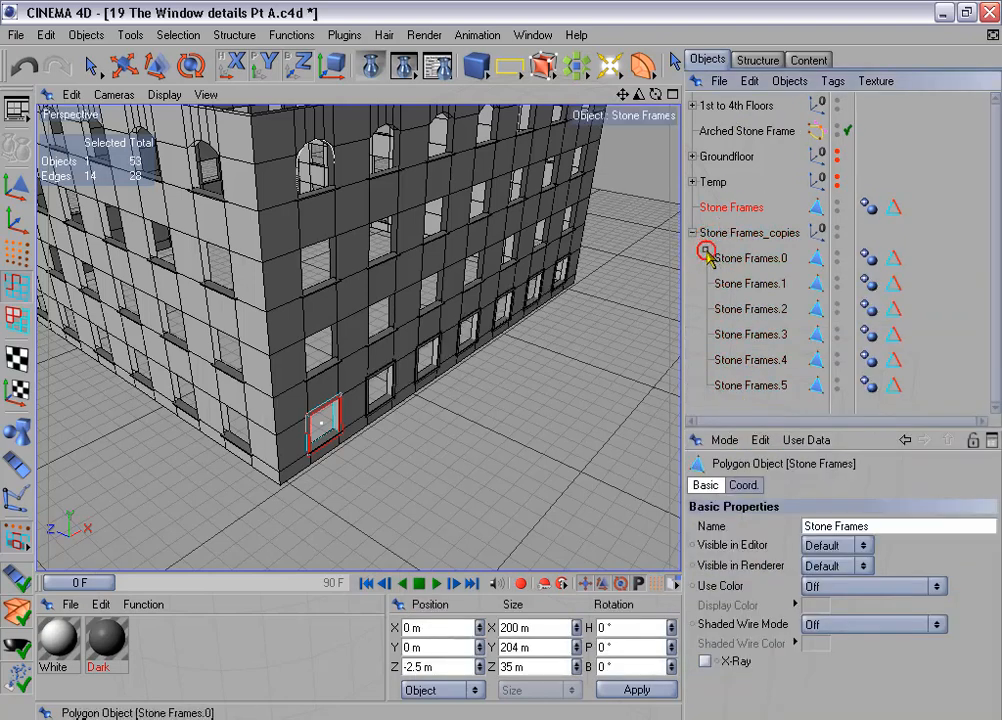
shift+drag(706, 250, 760, 391)
right_click(743, 336)
click(797, 457)
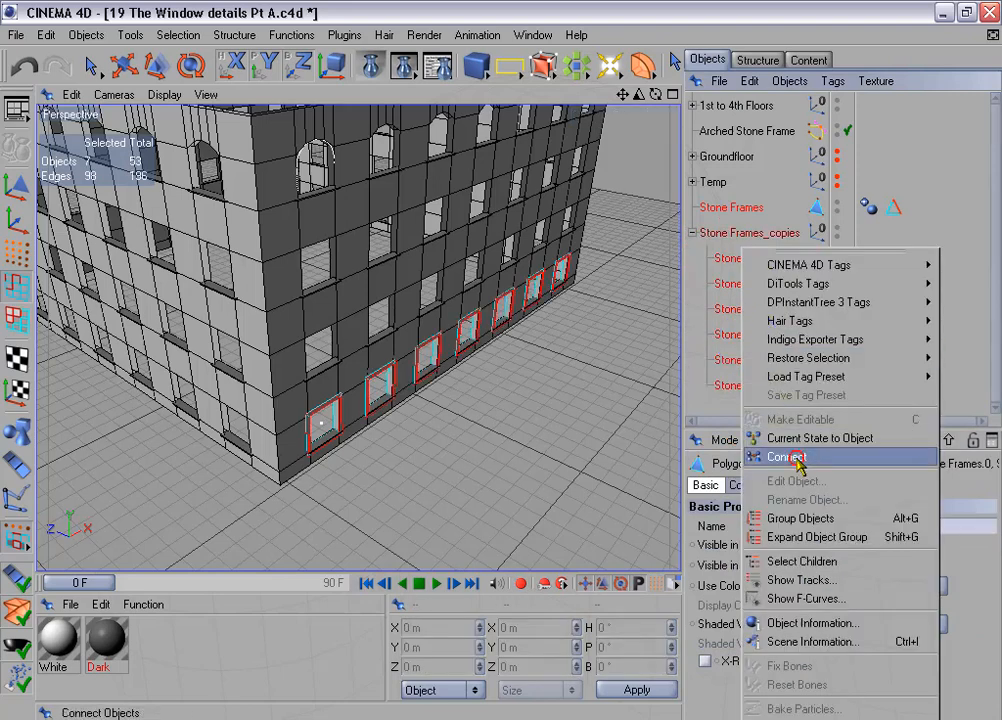
click(725, 231)
shift+click(737, 255)
key(Delete)
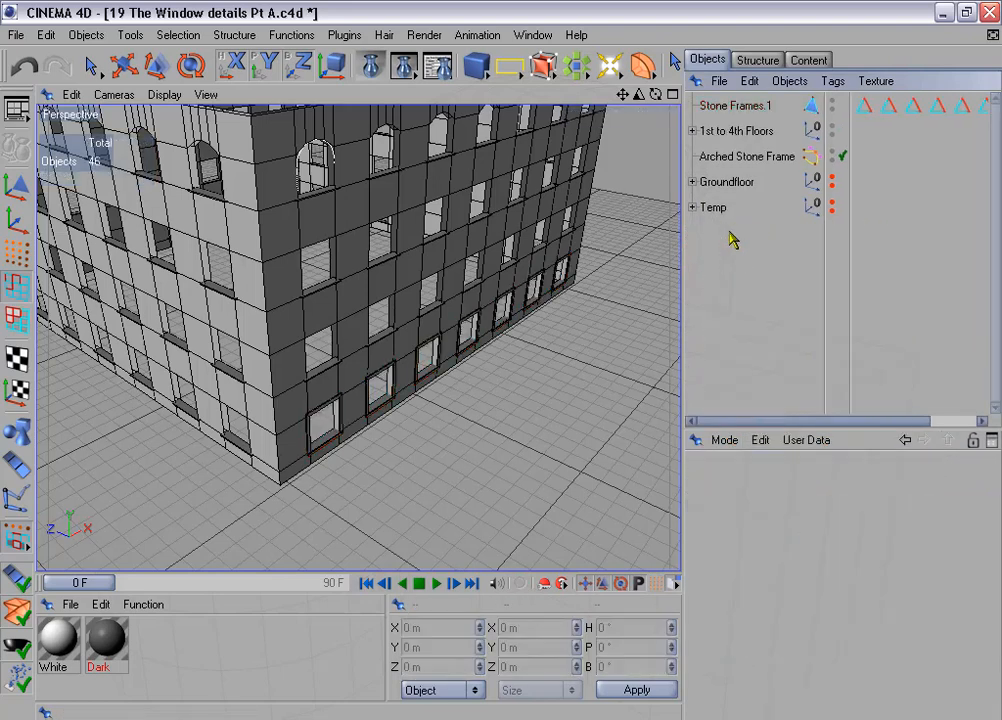
- Select the edges stored in all seven "Edges for beveling" tags of the connected Stone Frames.1 object
click(728, 107)
drag(682, 299, 566, 306)
drag(746, 137, 892, 110)
click(688, 528)
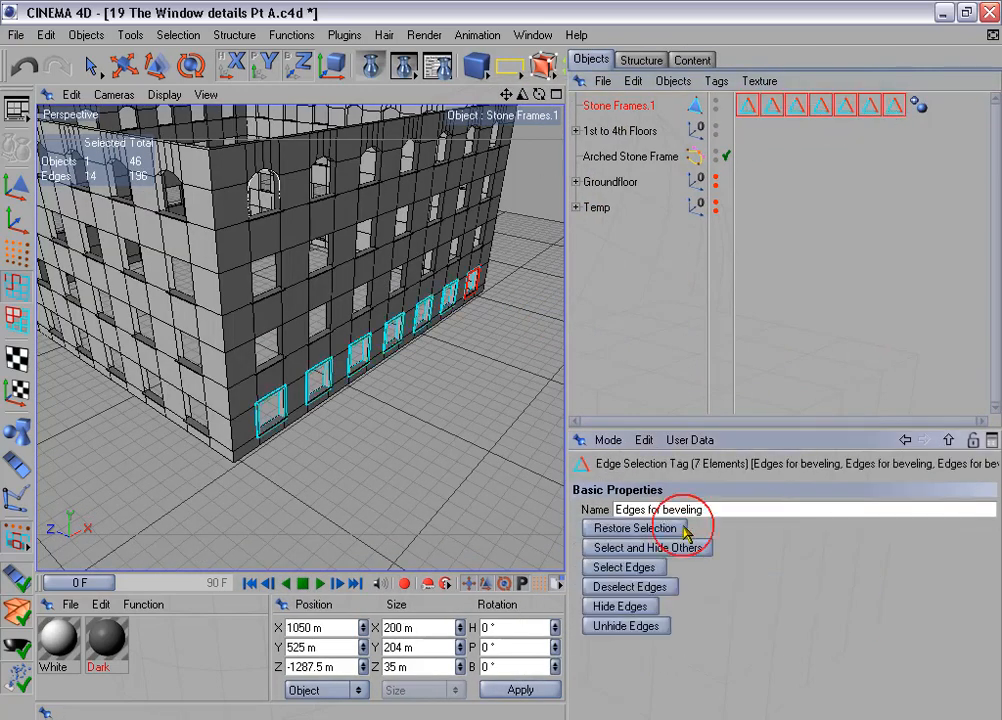
click(646, 567)
- Store the combined edges of the frame row in one selection tag and delete the six redundant tags
click(190, 34)
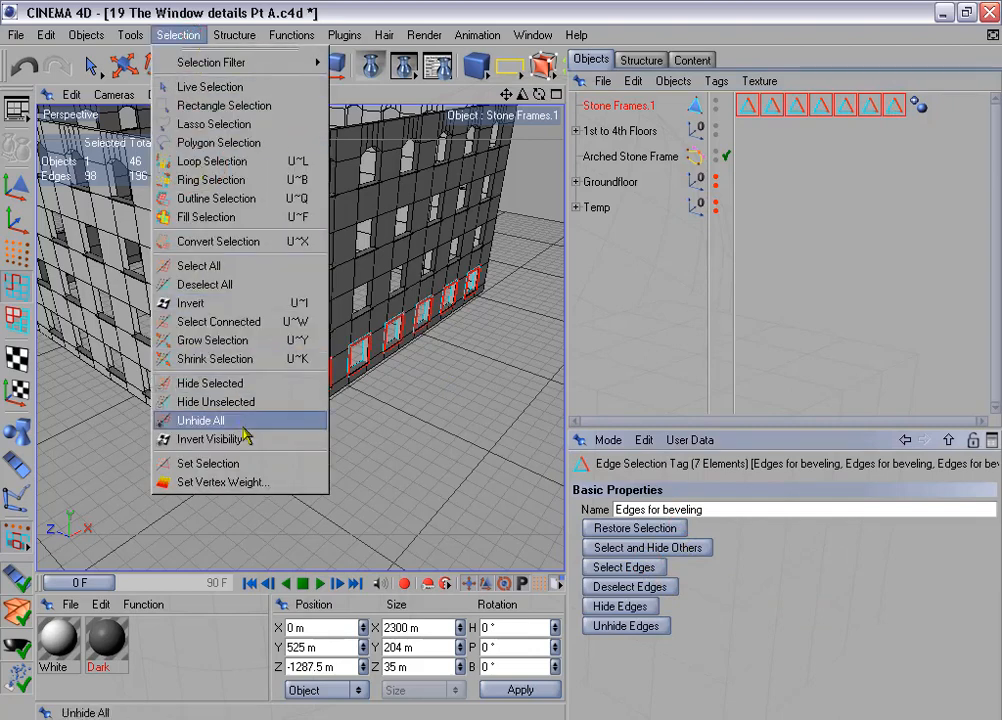
click(250, 464)
drag(776, 123, 904, 116)
key(Delete)
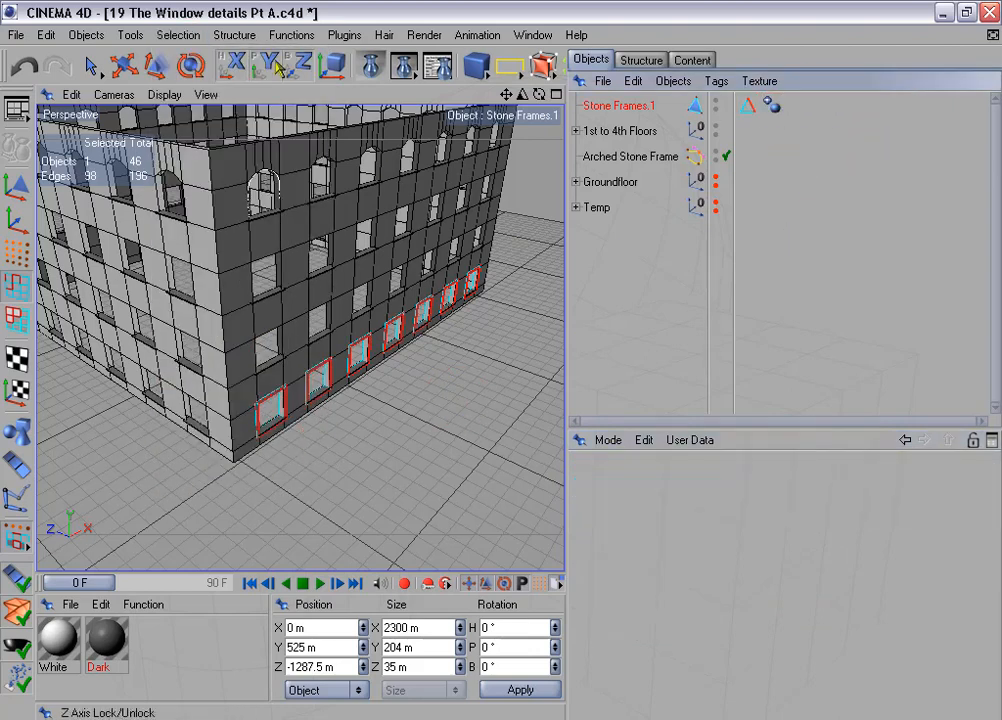
- Duplicate the row of frames as 3 copies rotated 90° per step, with the position offset disabled
click(293, 35)
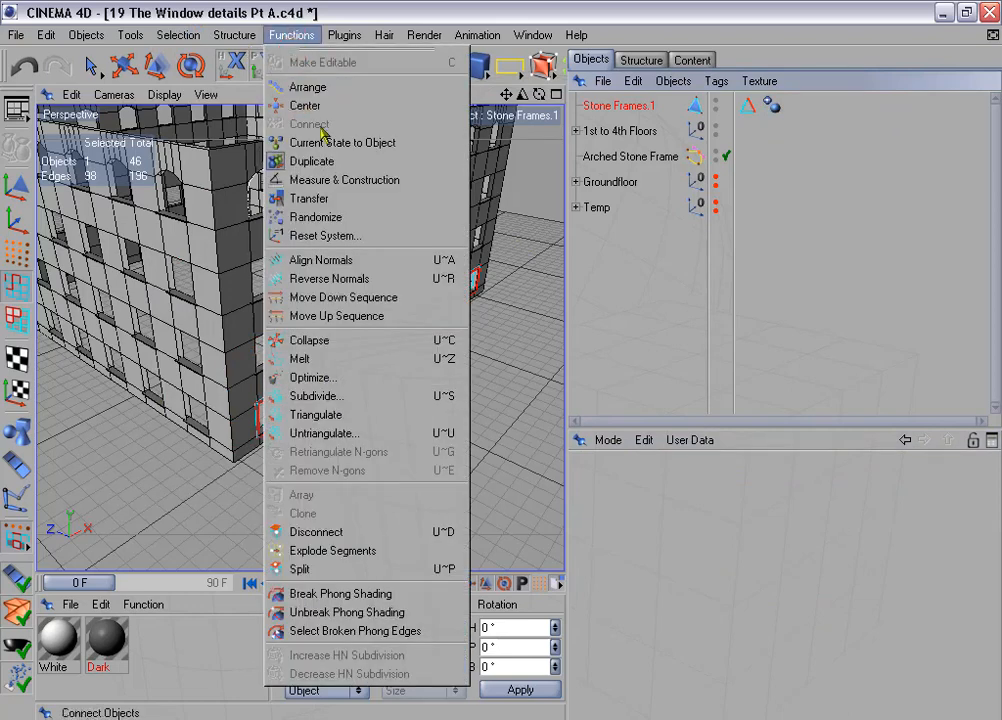
click(361, 170)
drag(628, 524, 619, 522)
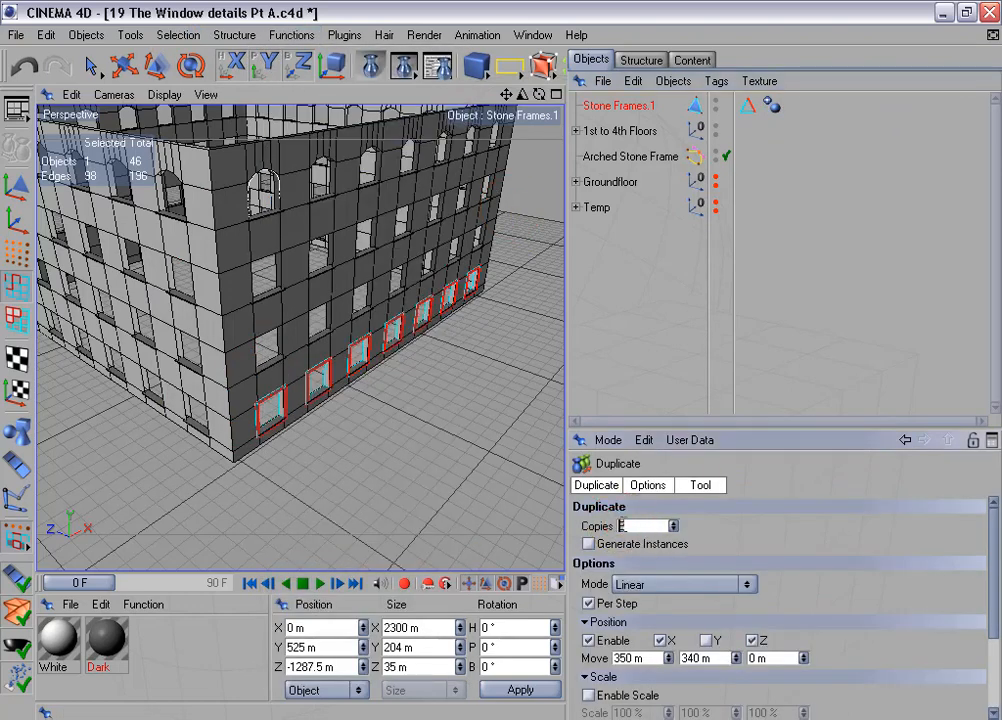
drag(688, 440, 696, 280)
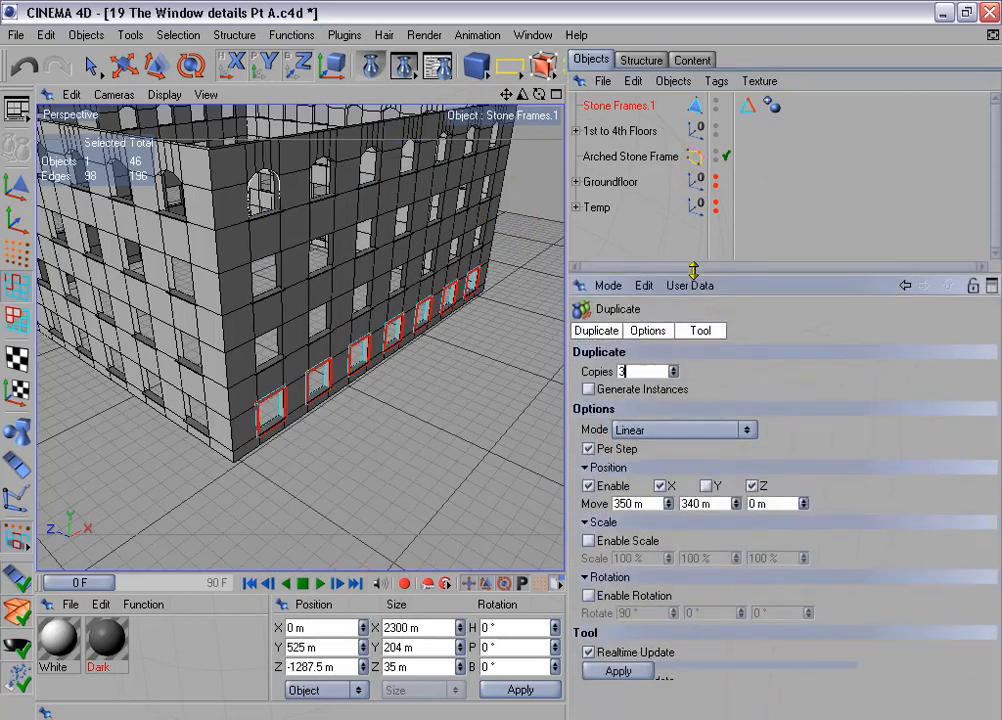
click(588, 486)
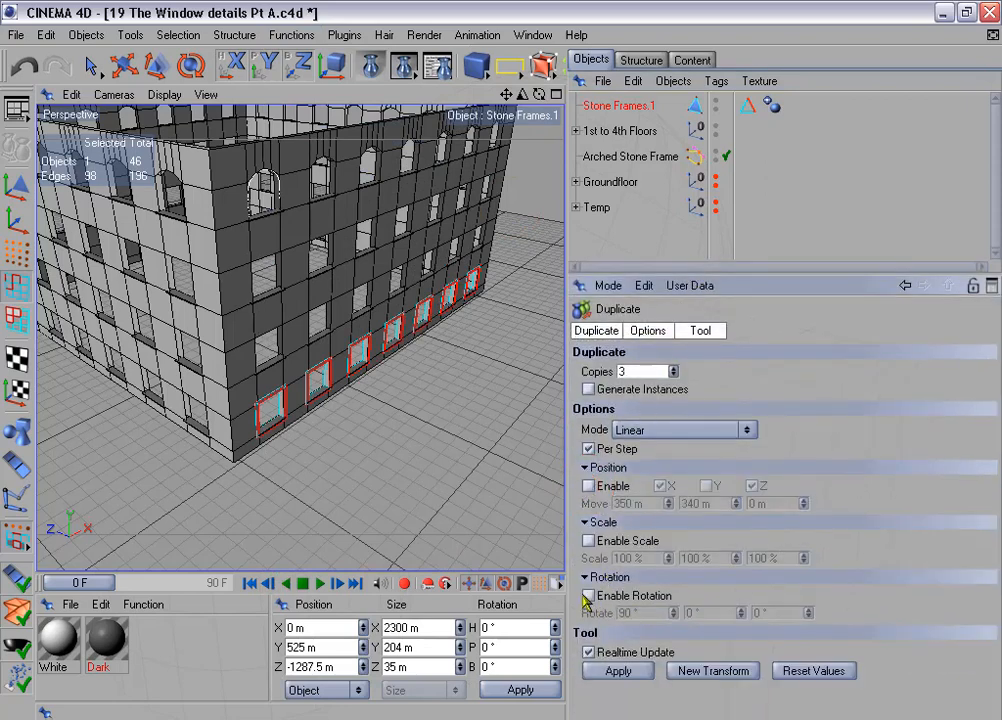
click(588, 596)
click(618, 671)
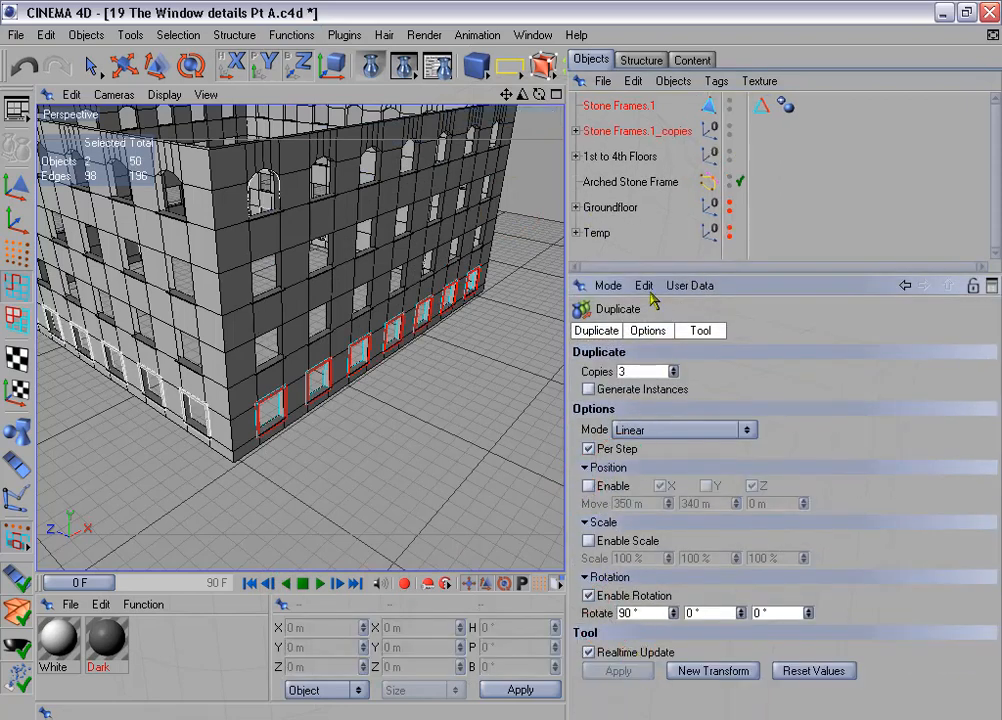
- Connect the frame row and its three rotated copies into one object, and delete the source row and the copies group
drag(639, 272, 630, 398)
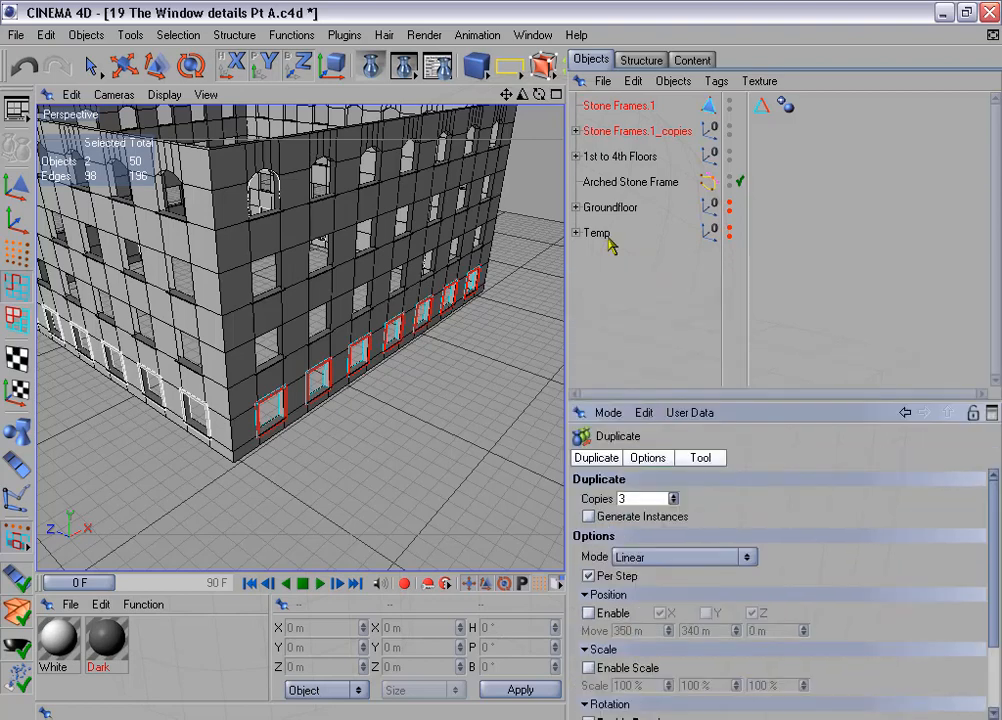
click(576, 131)
click(617, 105)
ctrl+click(604, 158)
ctrl+click(628, 181)
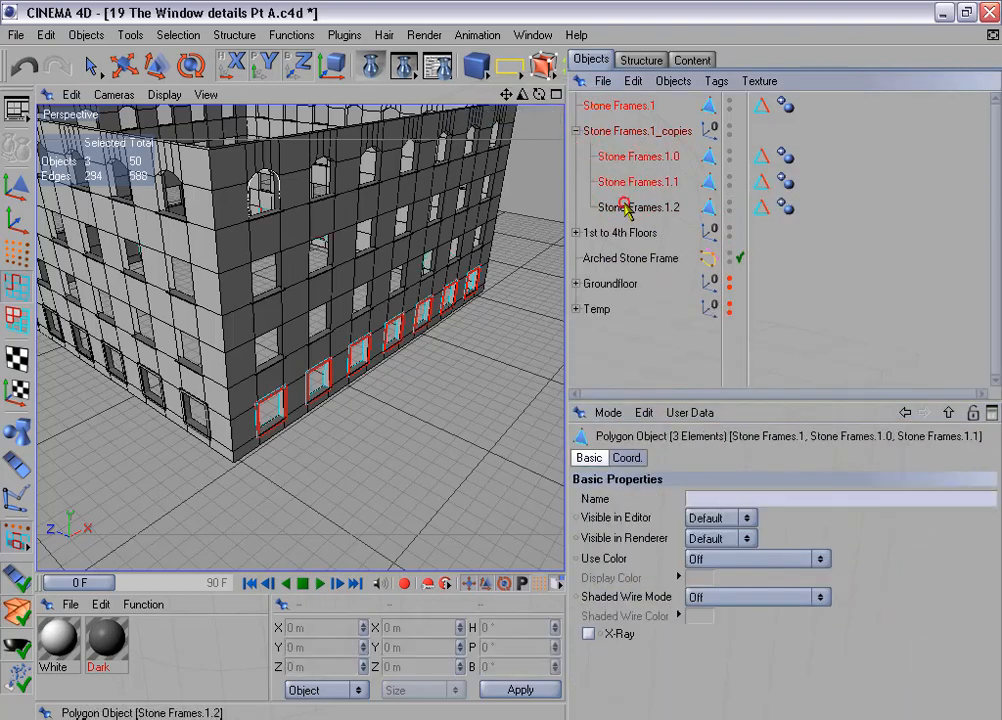
ctrl+click(630, 207)
right_click(630, 207)
click(687, 404)
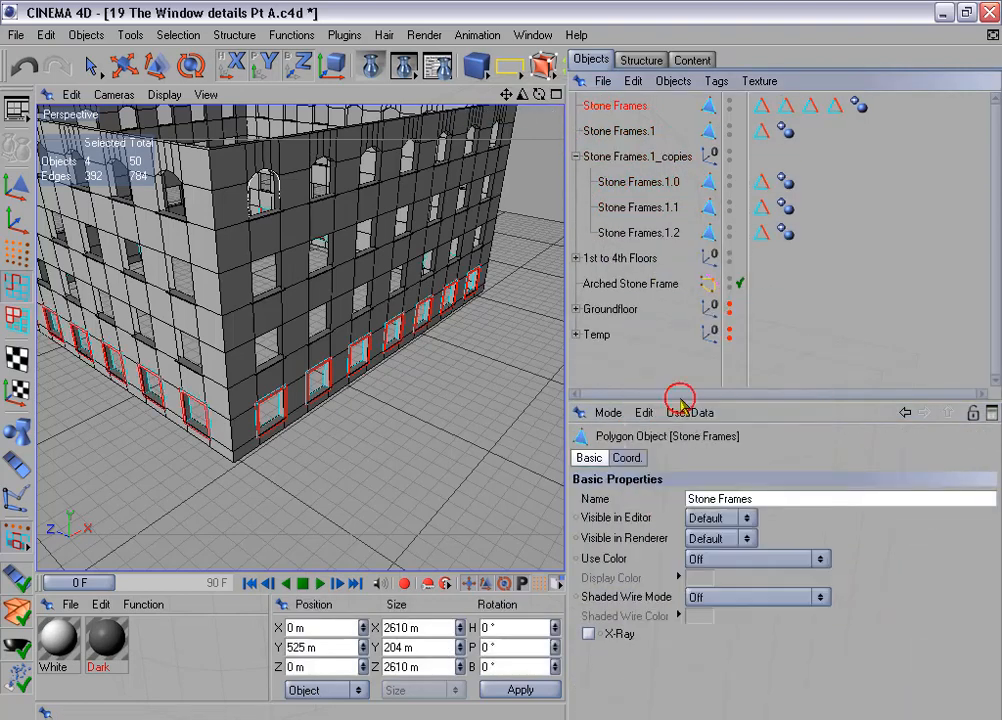
click(634, 131)
ctrl+click(638, 160)
key(Delete)
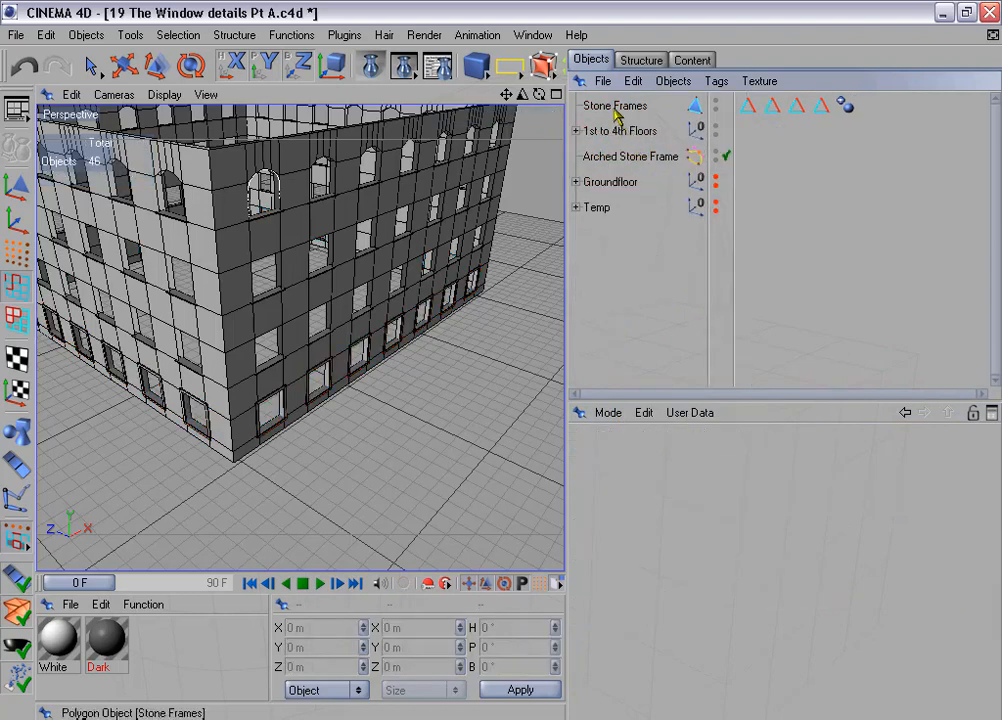
- Restore the edge selections of all four "Edges for beveling" tags on the connected Stone Frames object
click(615, 107)
drag(829, 117, 829, 118)
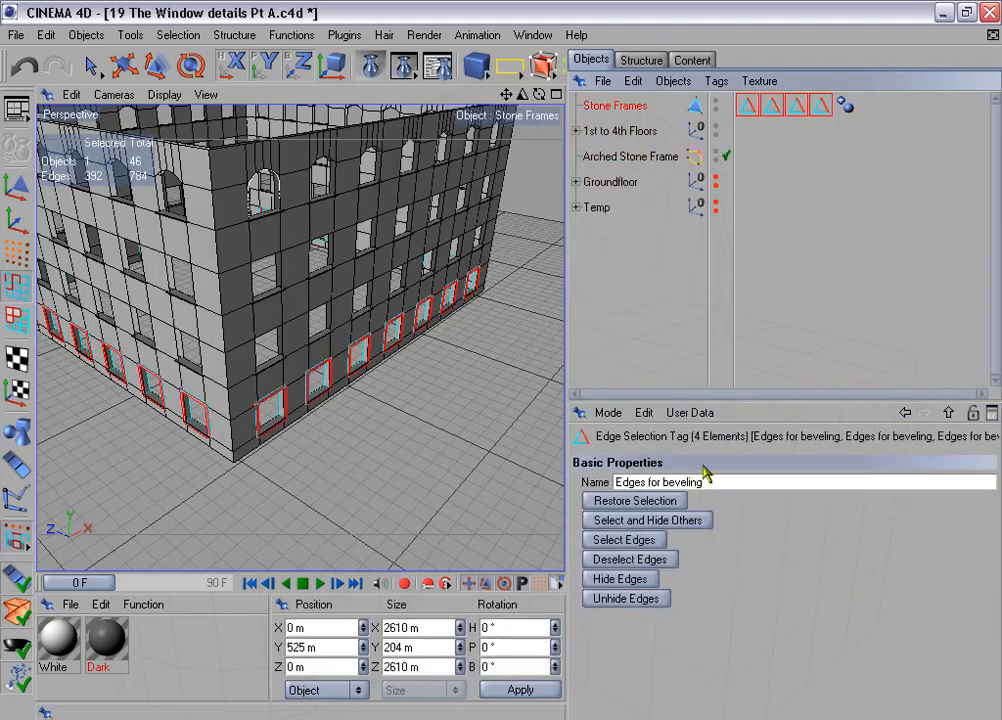
click(670, 501)
click(600, 502)
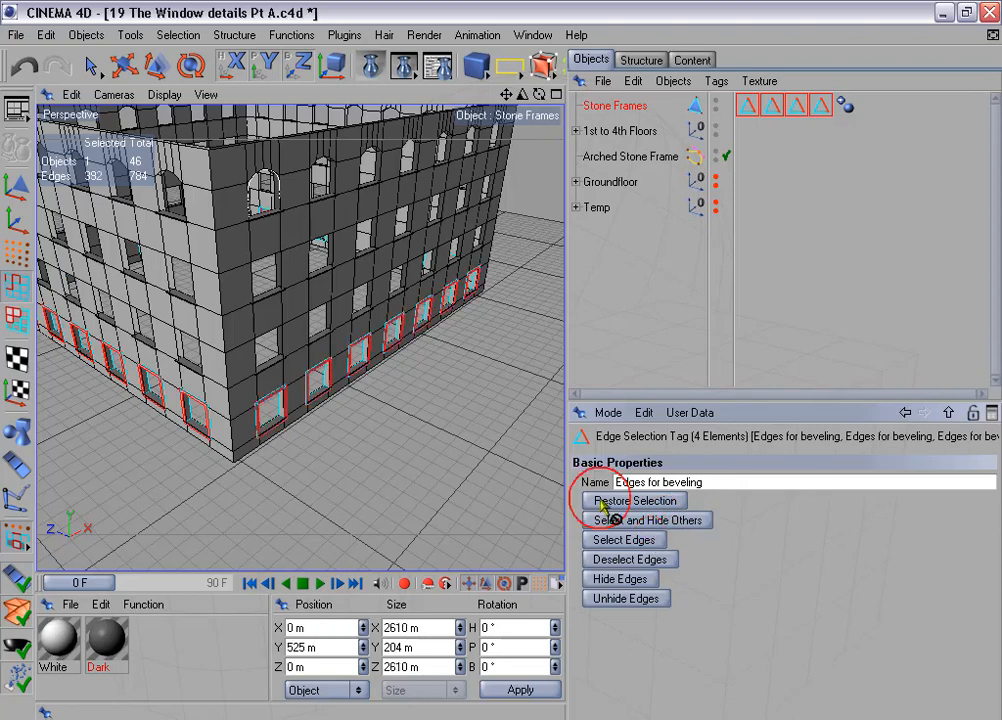
- Store the edges of all four sides in a single selection tag and delete the three surplus tags
click(178, 35)
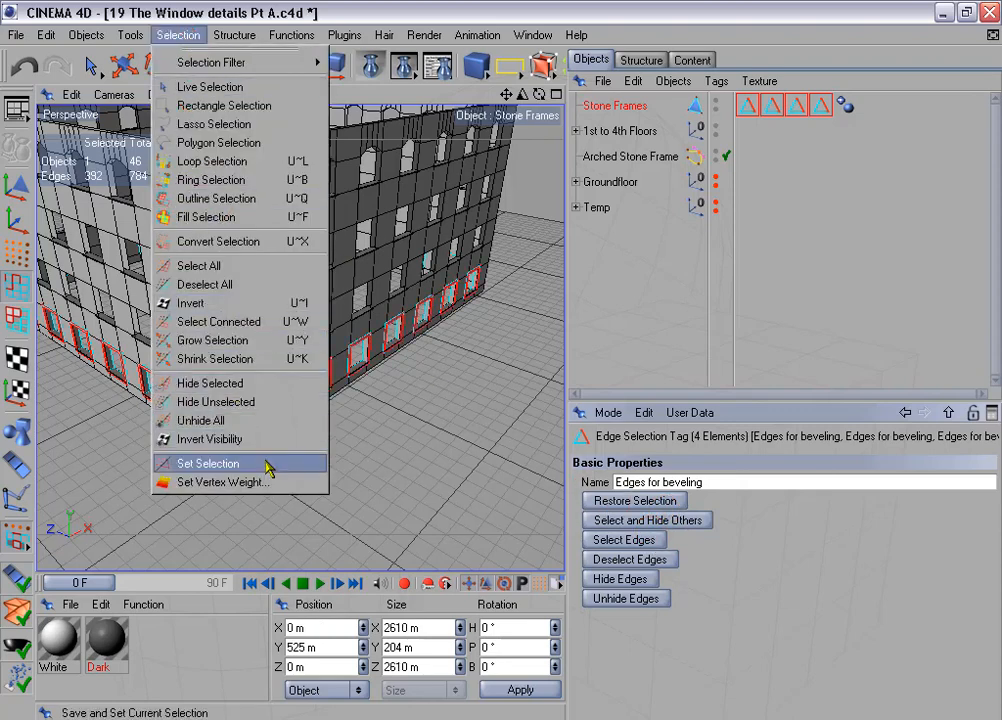
click(313, 462)
shift+click(797, 106)
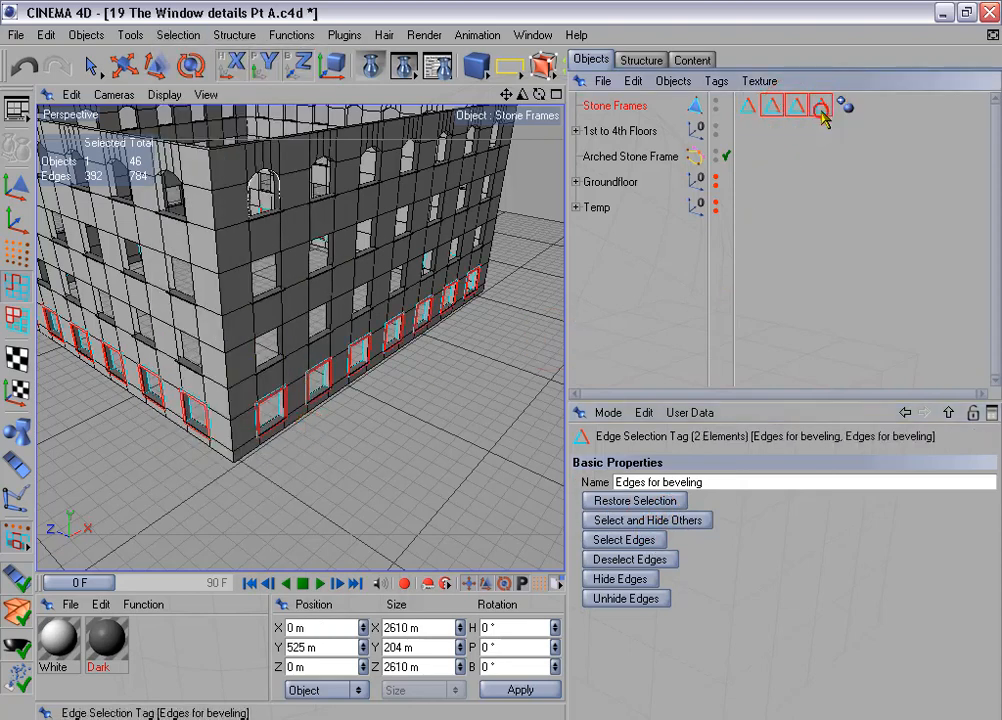
shift+click(821, 106)
key(Delete)
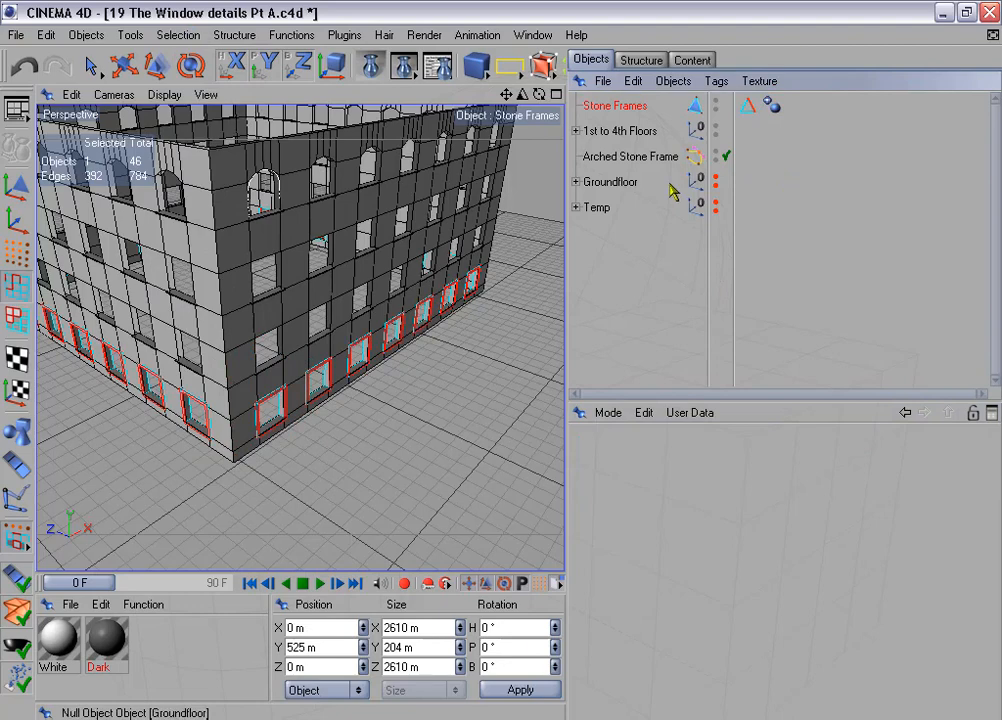
- Duplicate the four-sided frame ring as 2 copies moved 340 m per step along Y, with X offset and rotation disabled
click(297, 38)
click(338, 159)
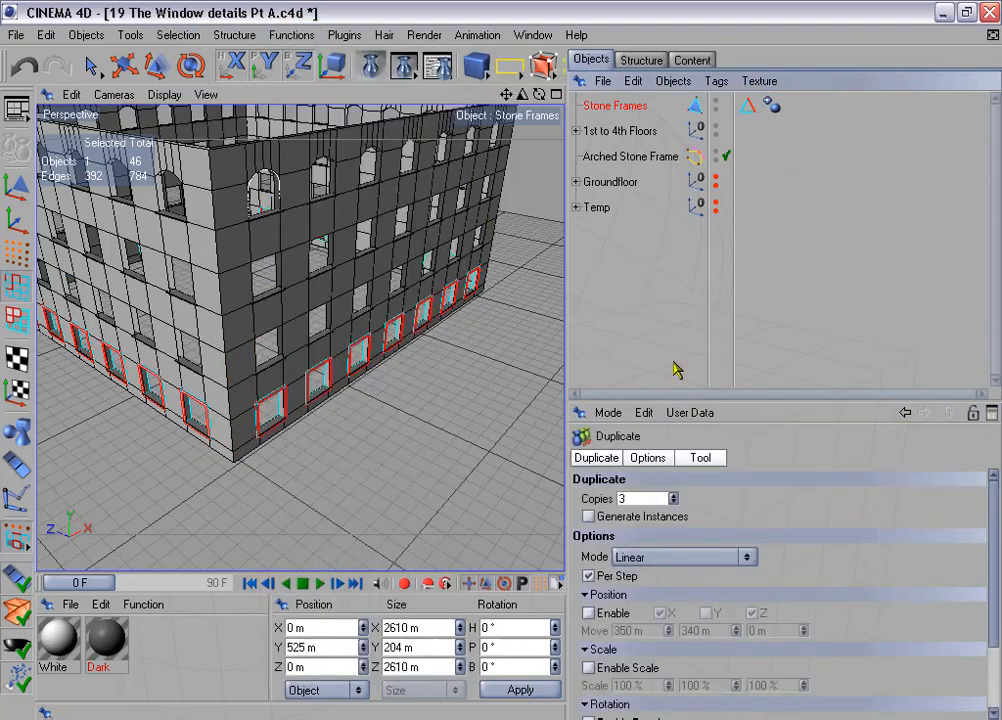
double_click(620, 498)
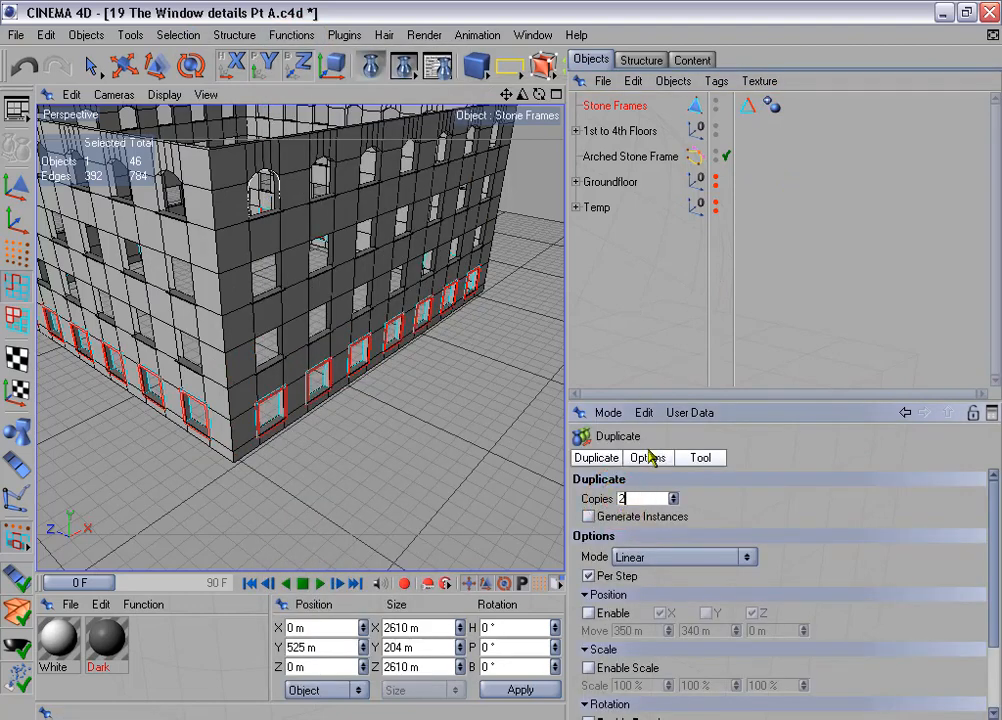
drag(652, 399, 660, 285)
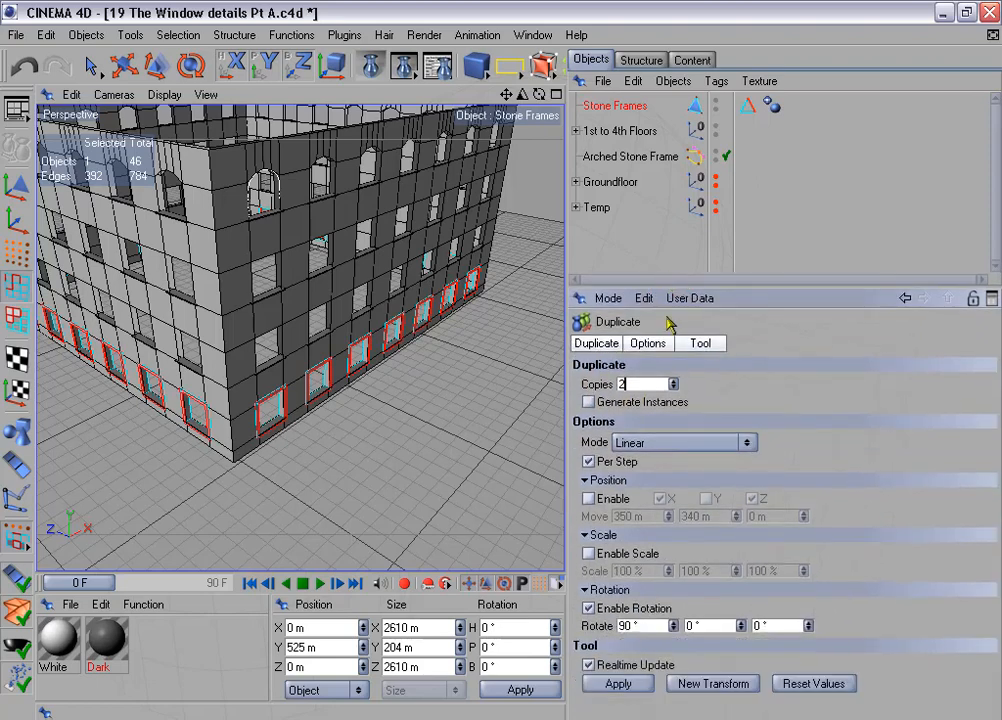
click(588, 500)
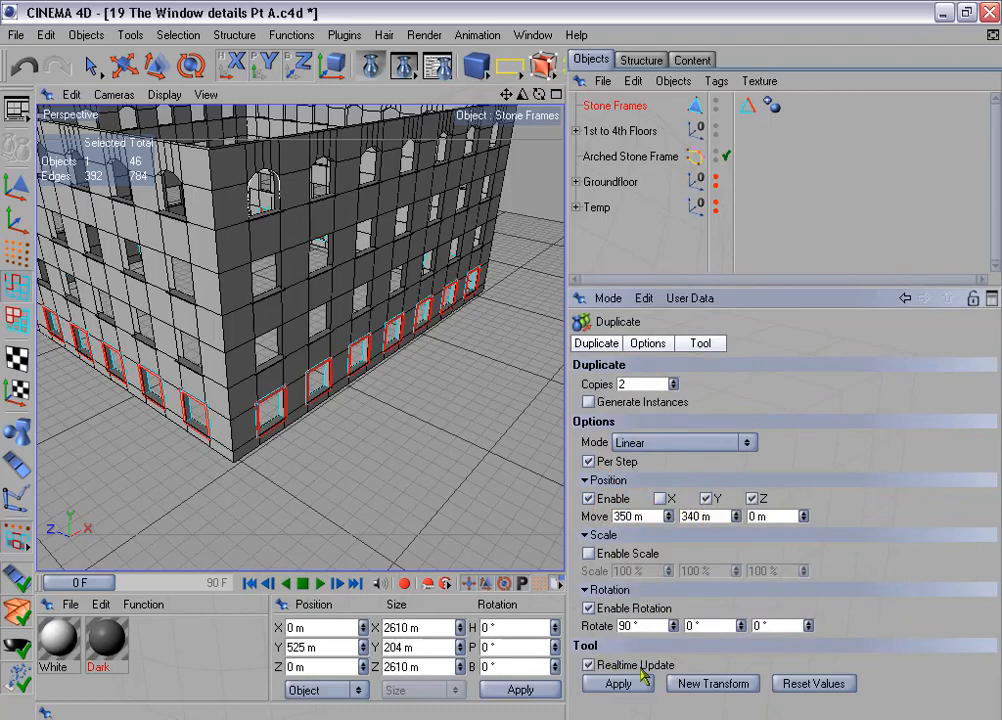
click(589, 608)
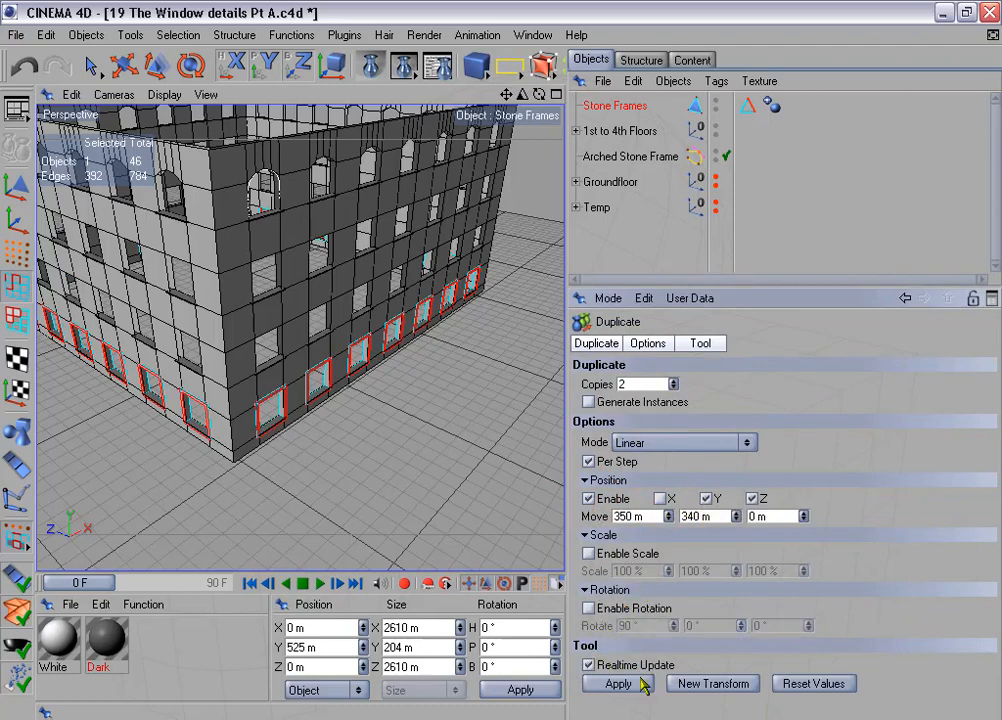
click(618, 684)
- Connect the frame ring and its two upper-floor copies into one object, and delete the source ring and the copies group
alt+drag(414, 229, 465, 245)
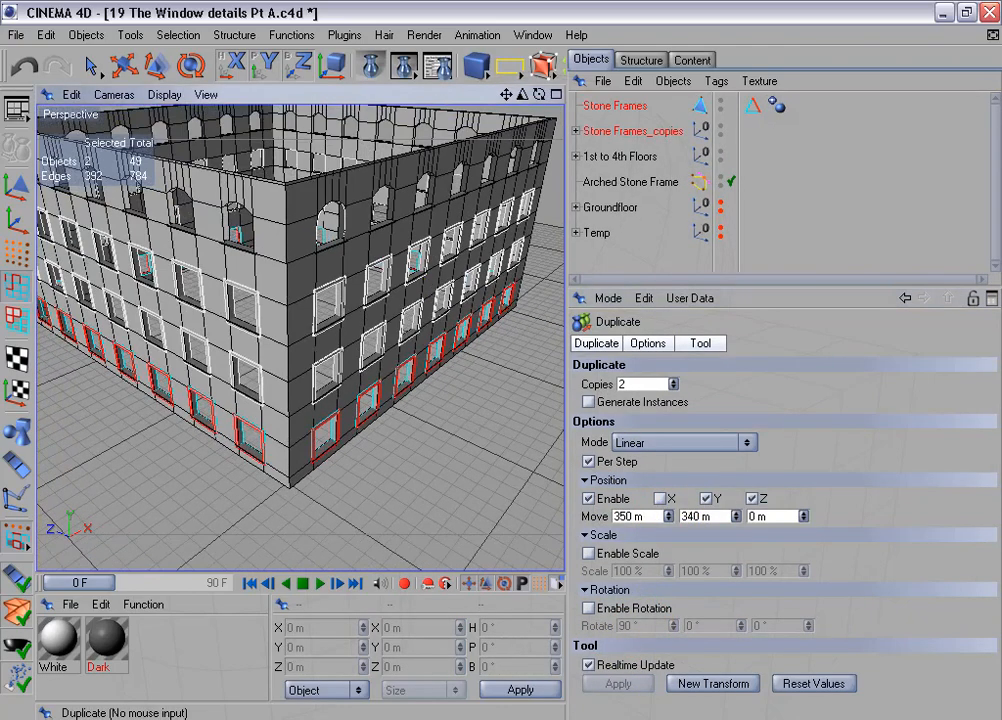
drag(566, 300, 633, 300)
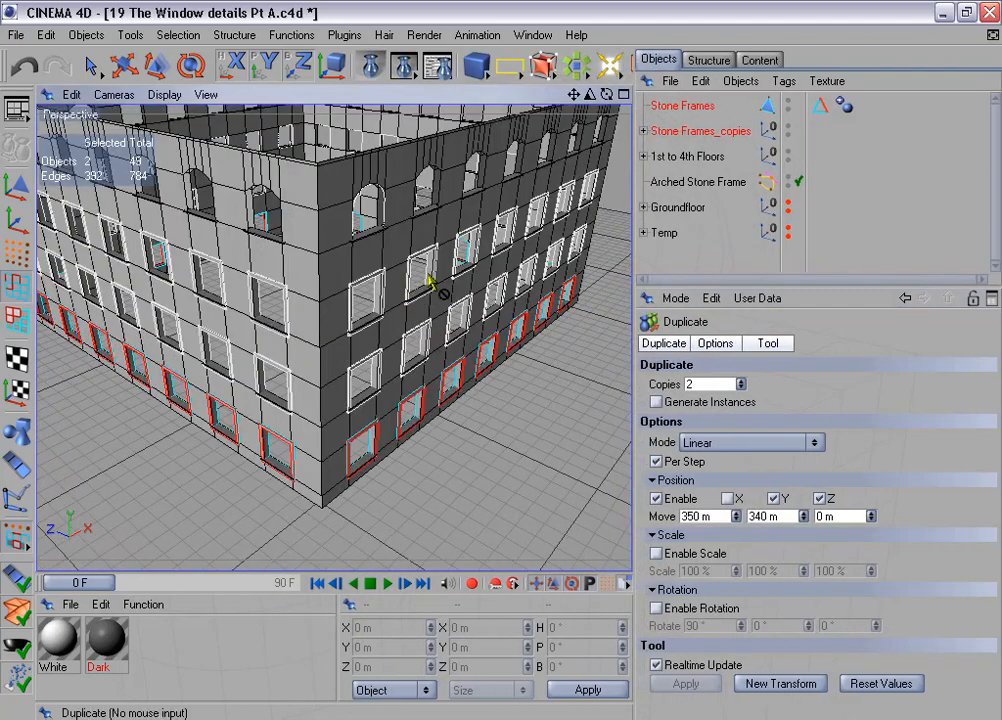
click(642, 132)
click(686, 106)
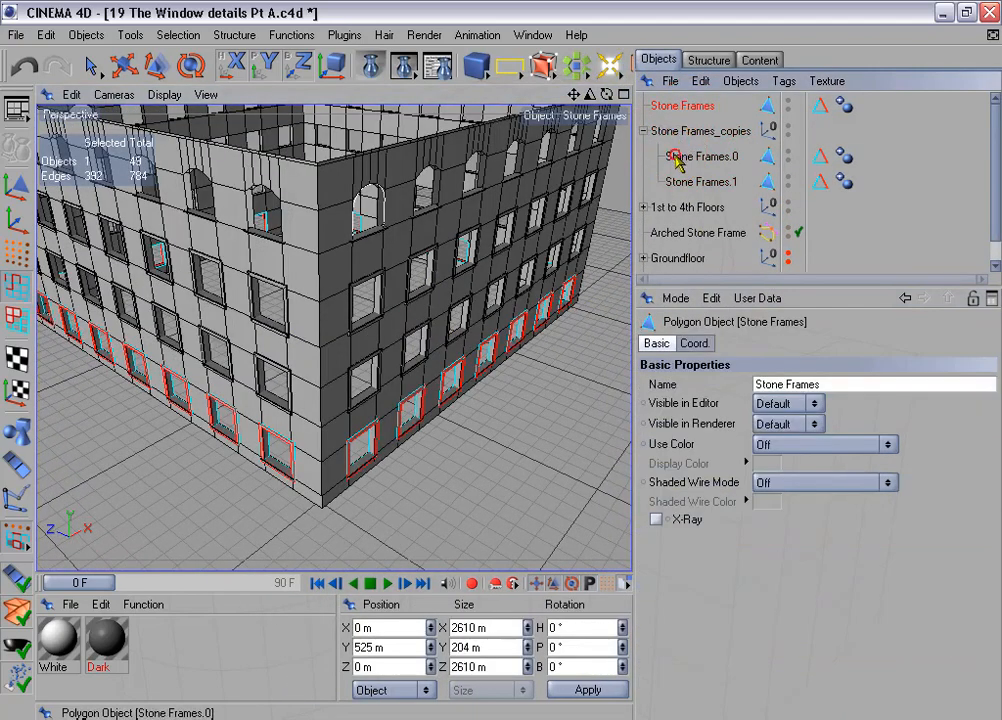
ctrl+click(675, 157)
ctrl+click(684, 183)
right_click(684, 183)
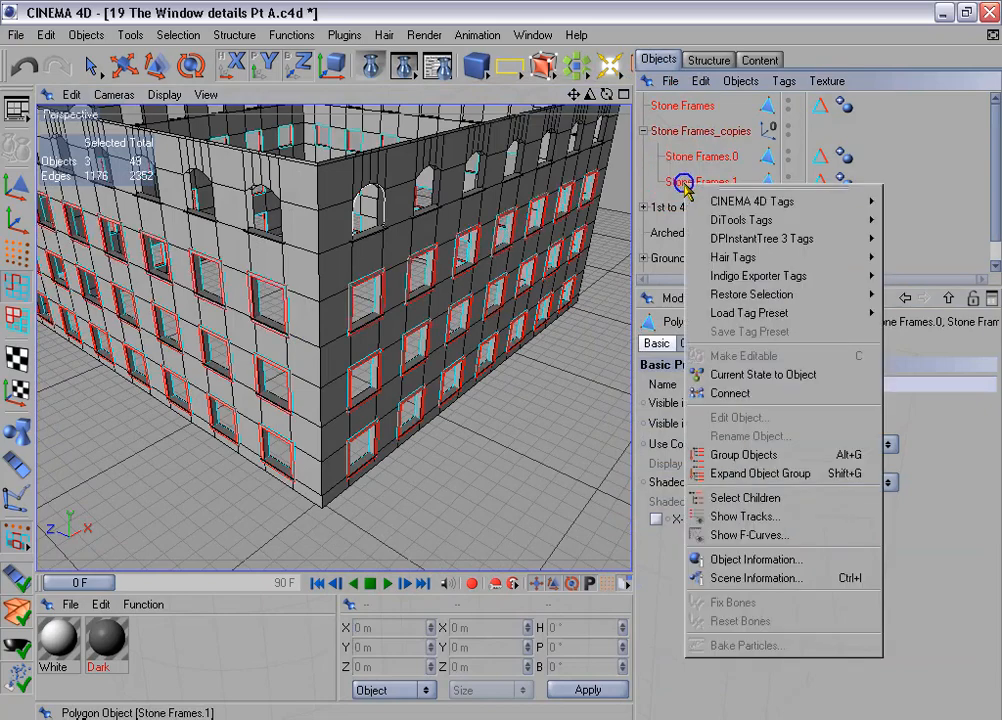
click(746, 393)
click(680, 130)
ctrl+click(711, 157)
key(Delete)
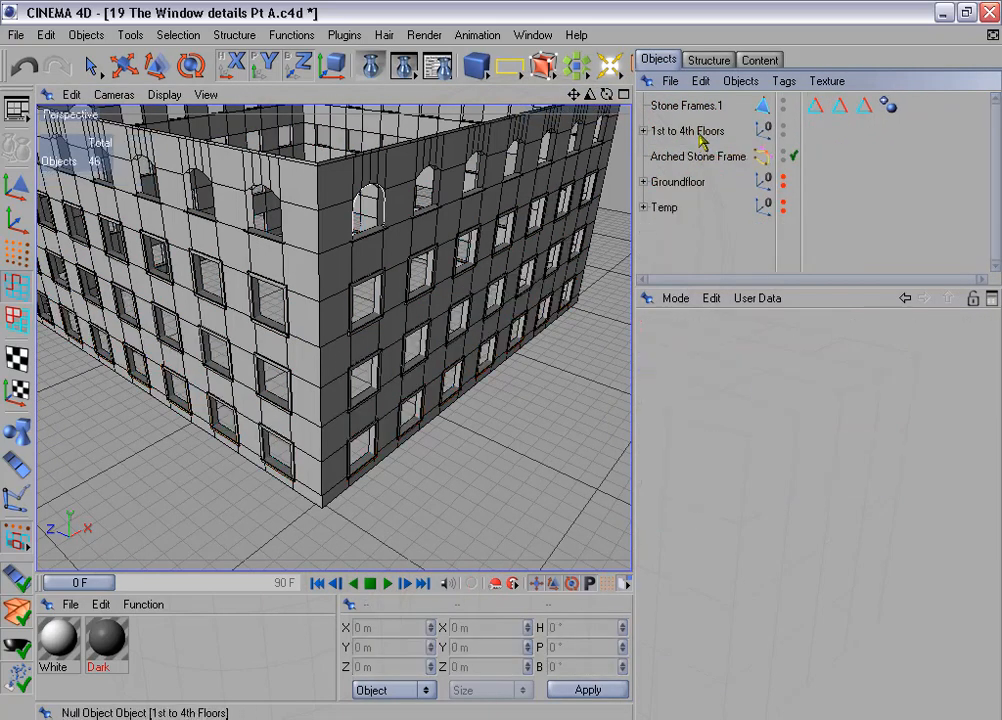
- Select the stored edges of all three "Edges for beveling" tags on the connected Stone Frames.1 object
click(698, 110)
click(818, 111)
shift+click(841, 112)
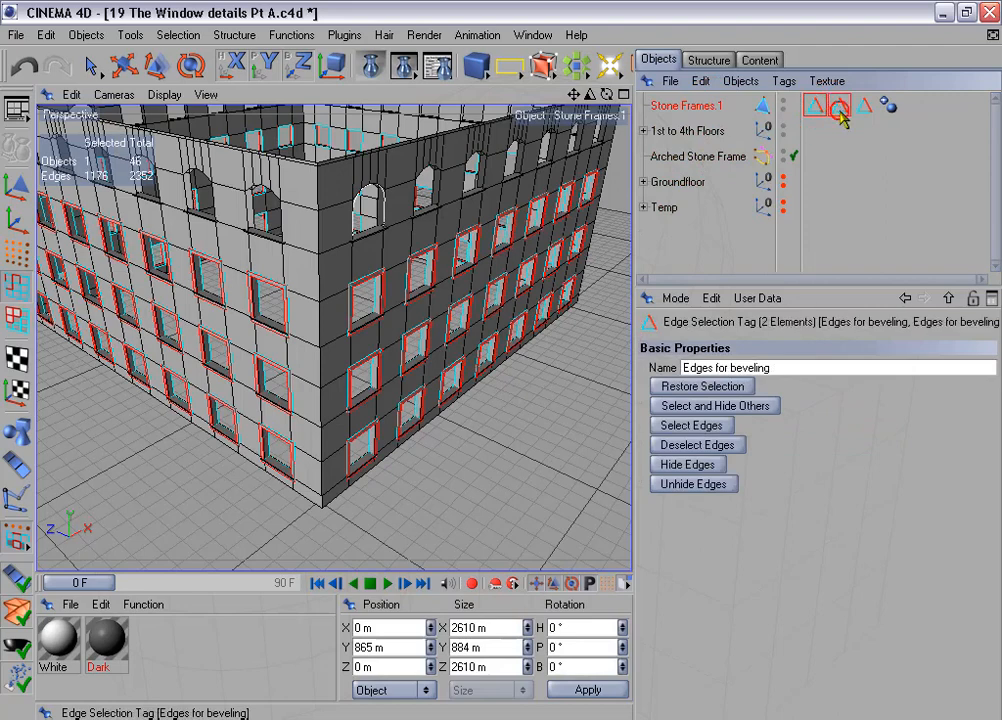
click(745, 388)
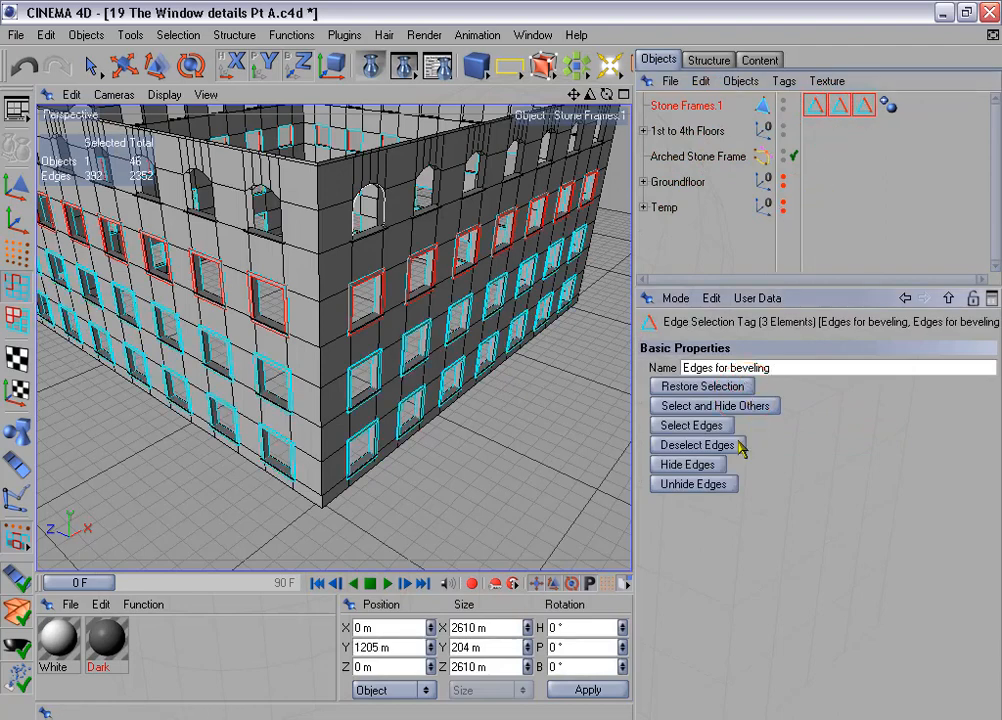
click(718, 426)
- Store the selected edges of all three floors in one selection tag and delete the two surplus tags
click(178, 35)
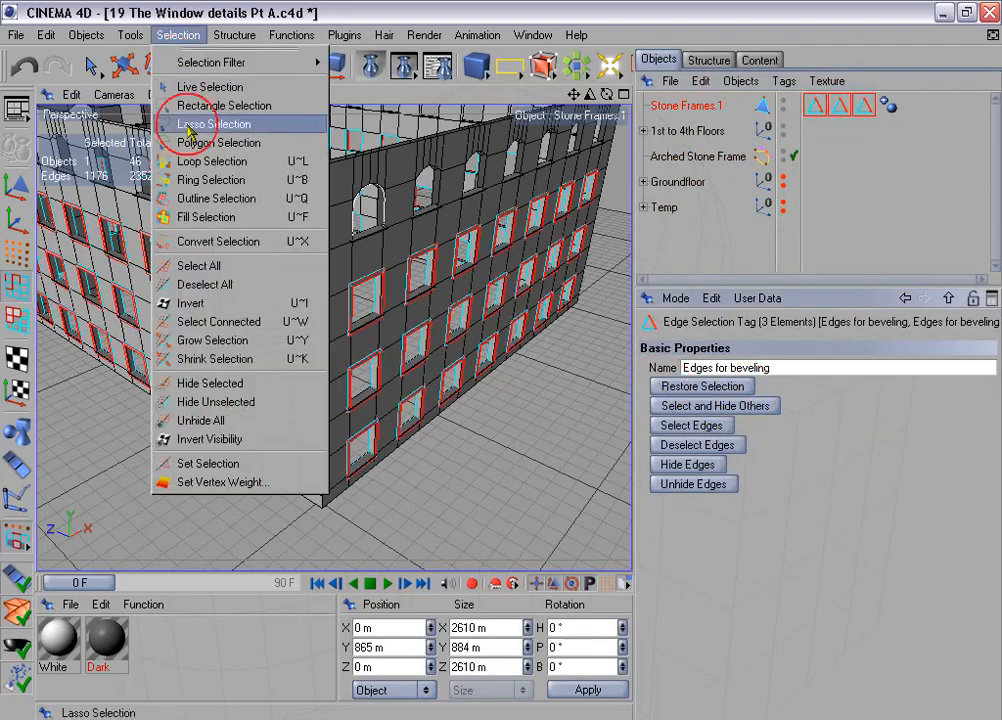
click(272, 465)
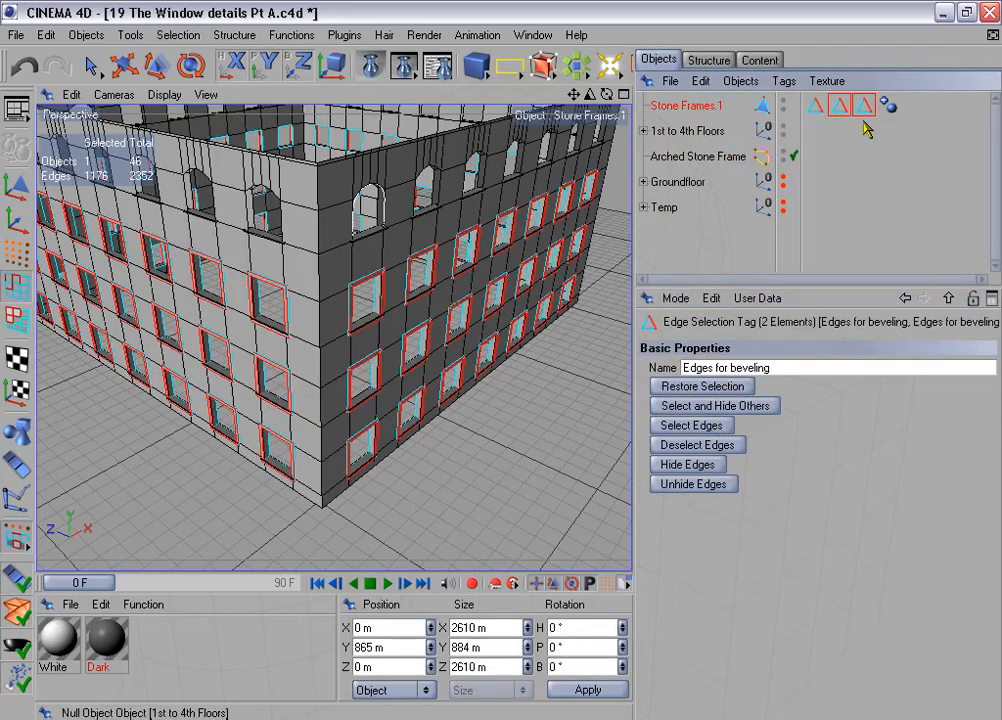
key(Delete)
- Rename the connected frames object as Stone Frames
double_click(700, 105)
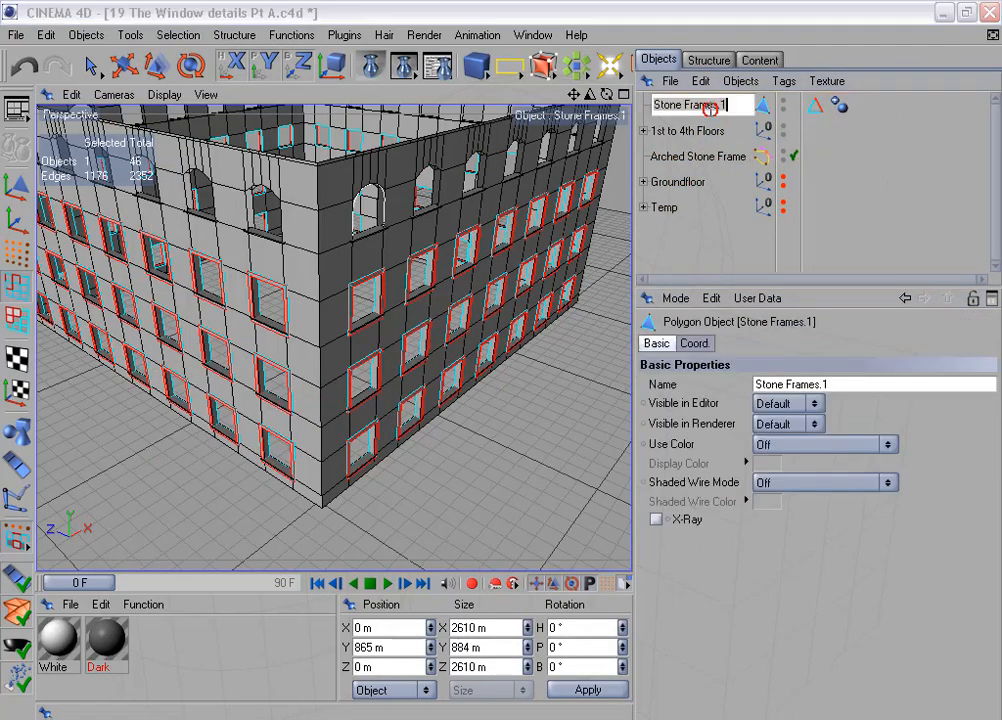
drag(720, 105, 734, 110)
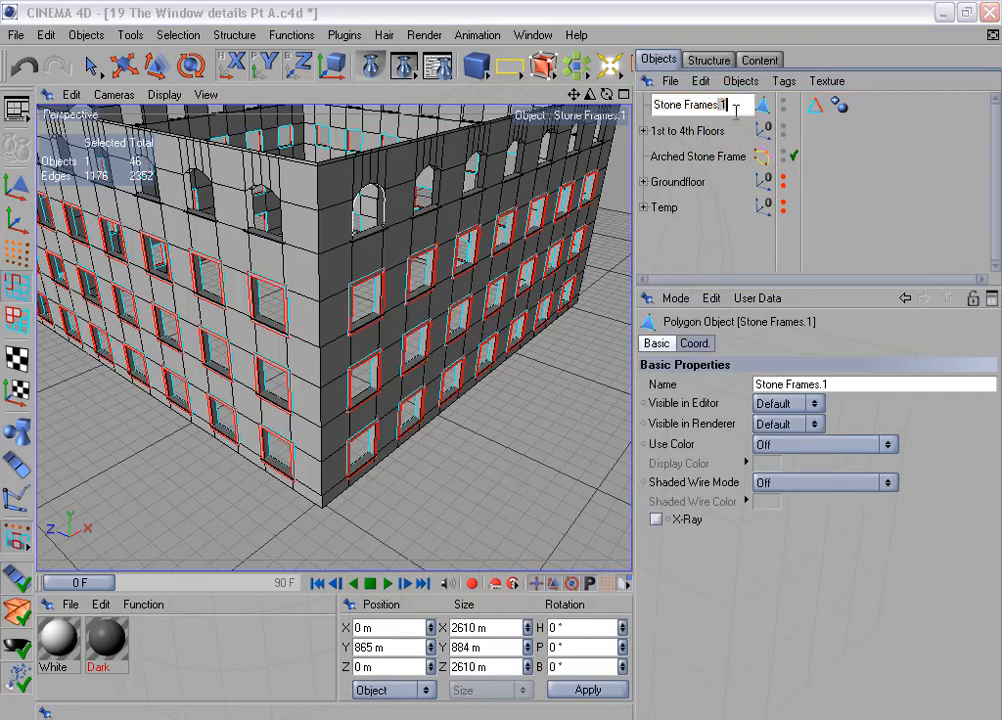
key(BackSpace)
key(Return)
alt+drag(540, 330, 474, 385)
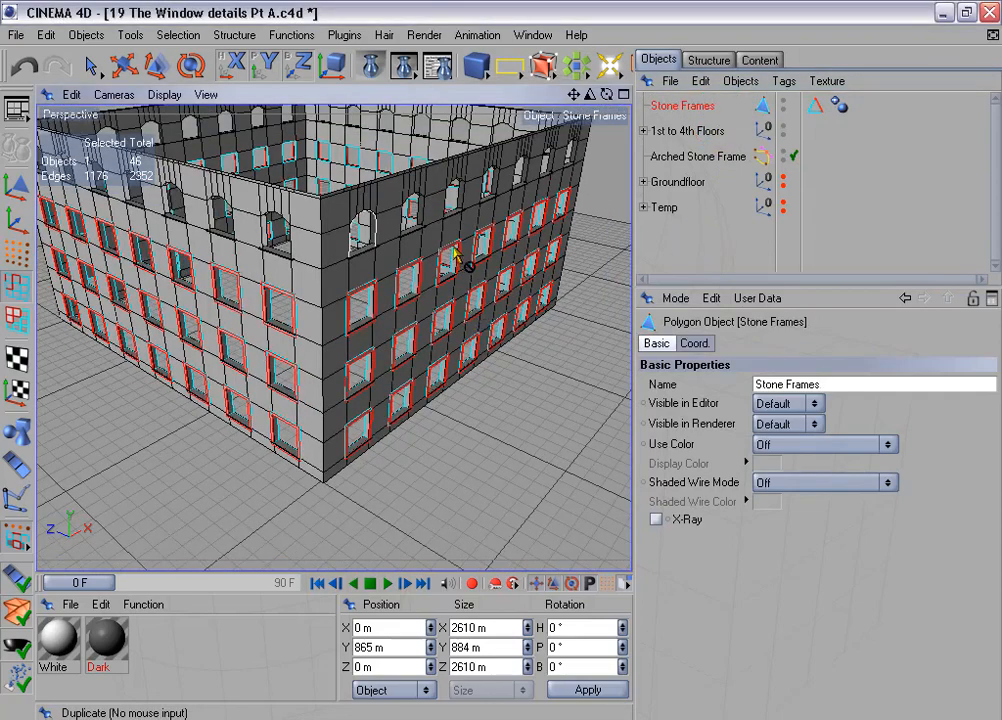
alt+drag(463, 262, 468, 235)
alt+drag(470, 360, 456, 233)
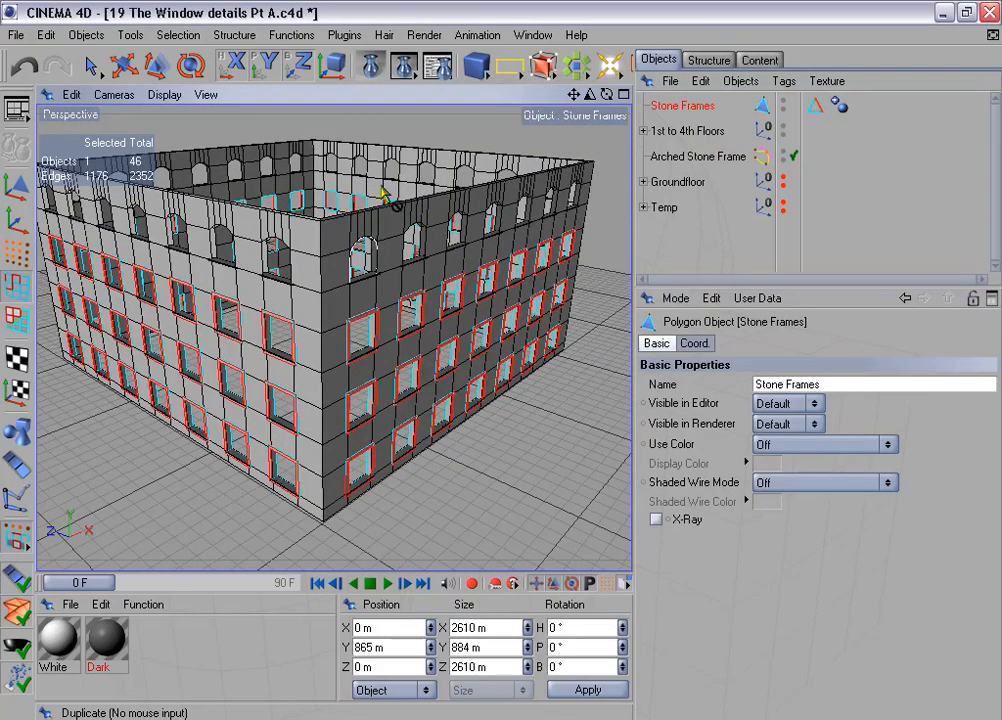
alt+drag(385, 198, 428, 292)
alt+drag(362, 414, 466, 393)
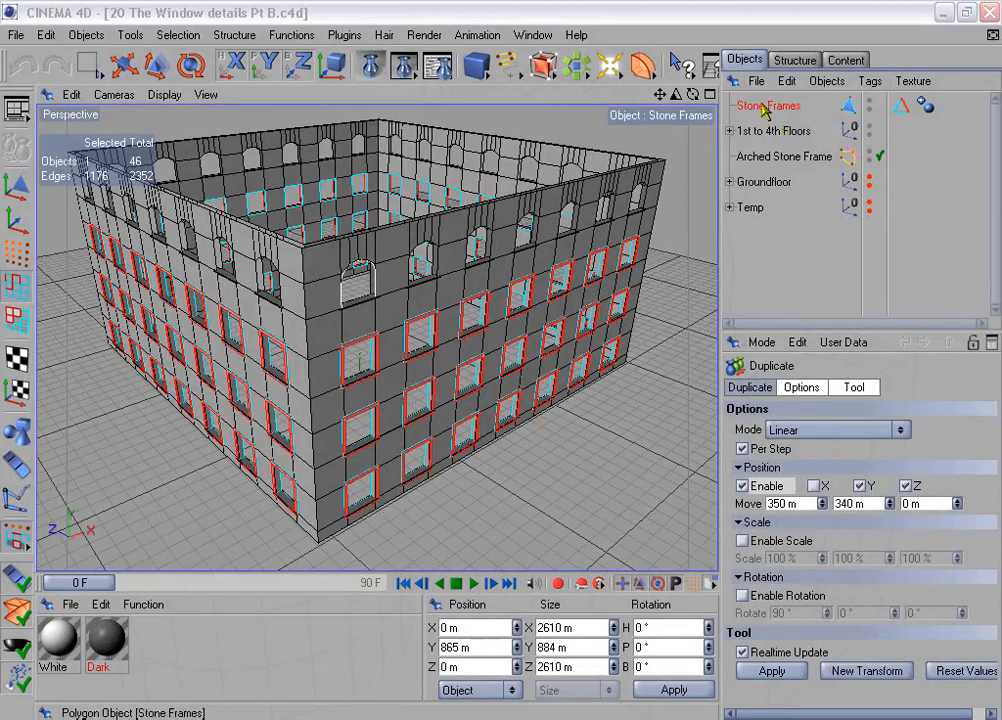
- Move Stone Frames into the 1st to 4th Floors group and take Window Frames out of the Temp group to the top level
drag(768, 105, 781, 134)
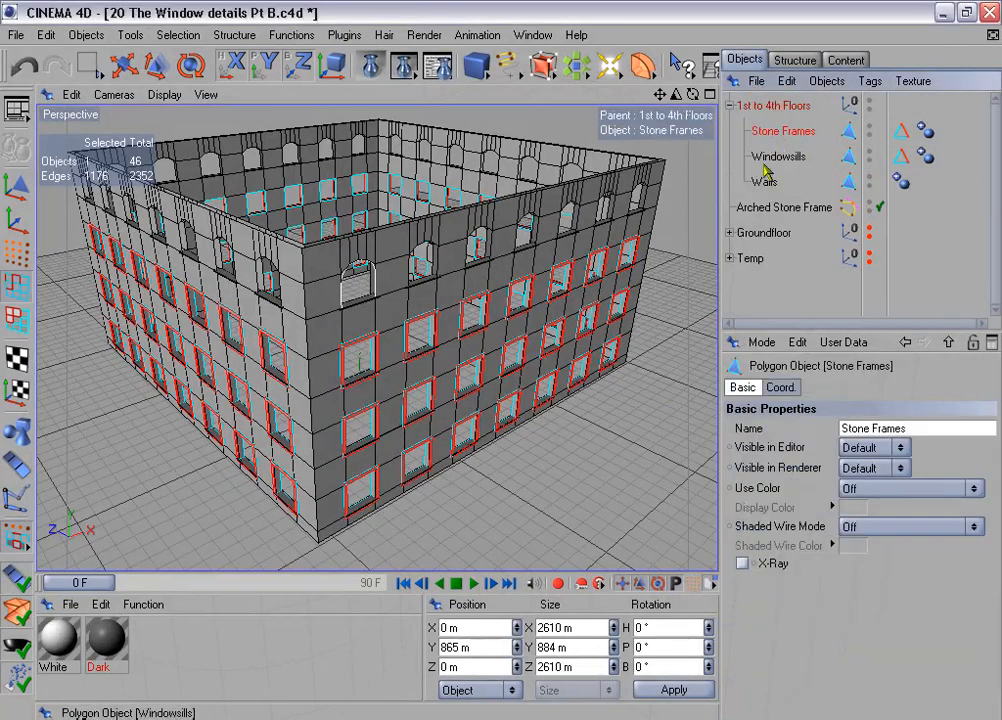
click(729, 105)
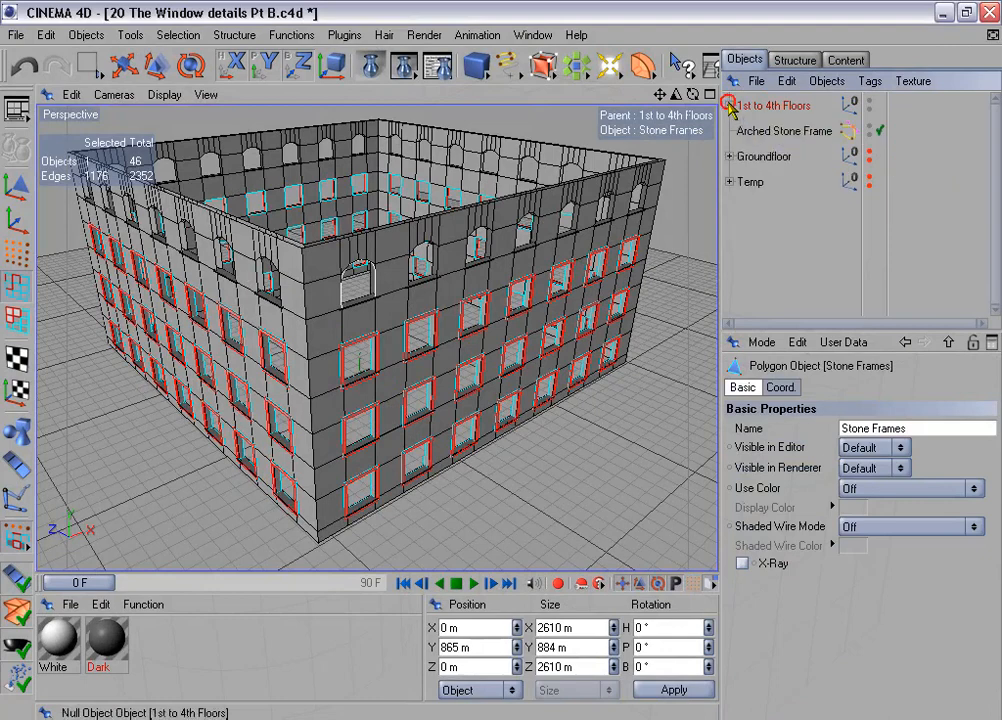
click(729, 181)
drag(775, 207, 755, 255)
click(729, 182)
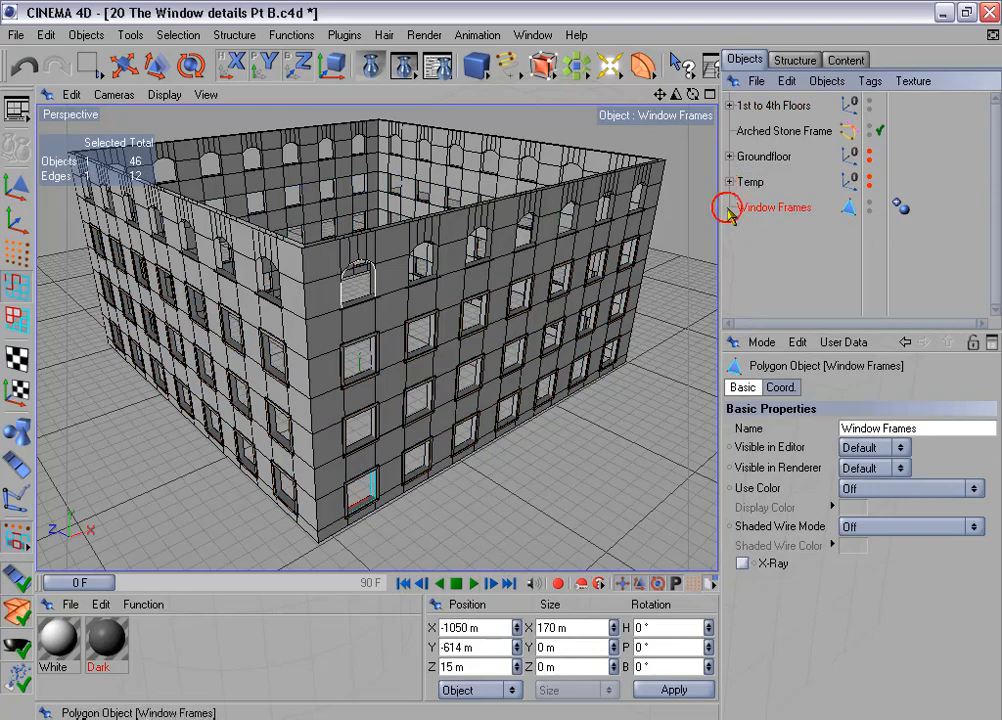
- Select the four lower points of the Window Frames object at the lowest corner window and raise them by 4 m along Y
scroll(448, 387, up, 5)
scroll(448, 390, up, 5)
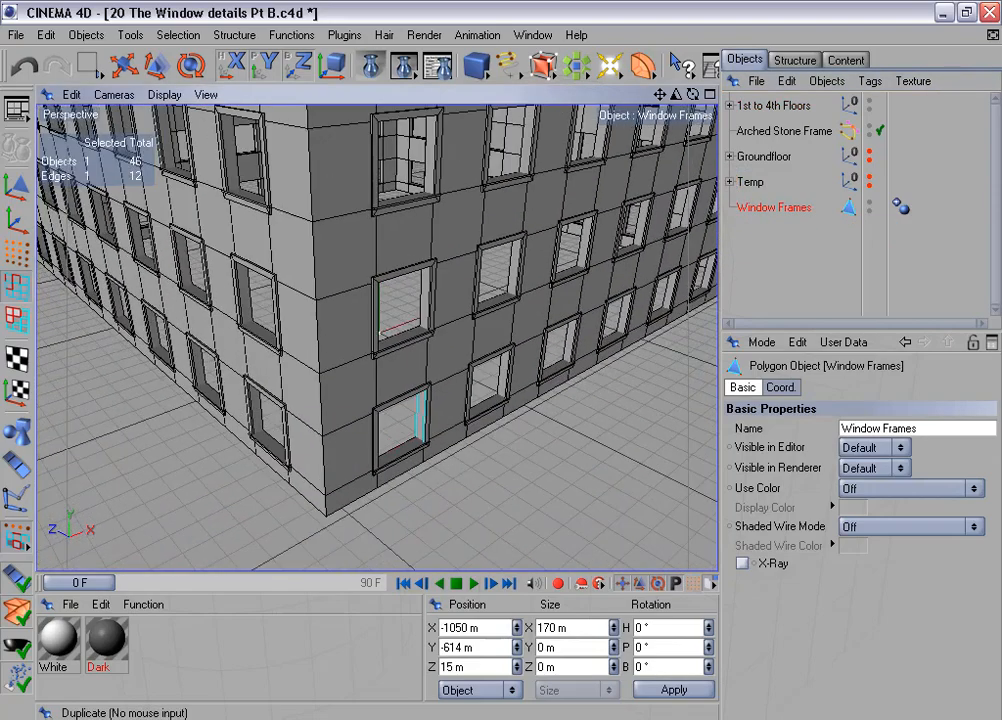
scroll(447, 385, down, 5)
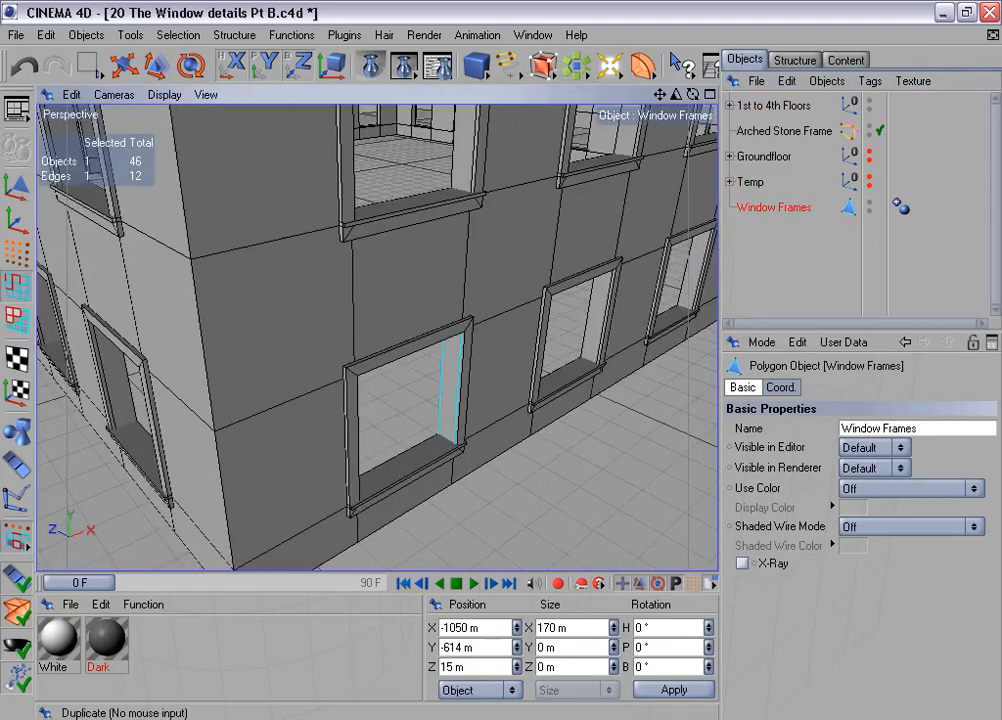
click(13, 253)
drag(88, 64, 112, 60)
drag(311, 450, 374, 515)
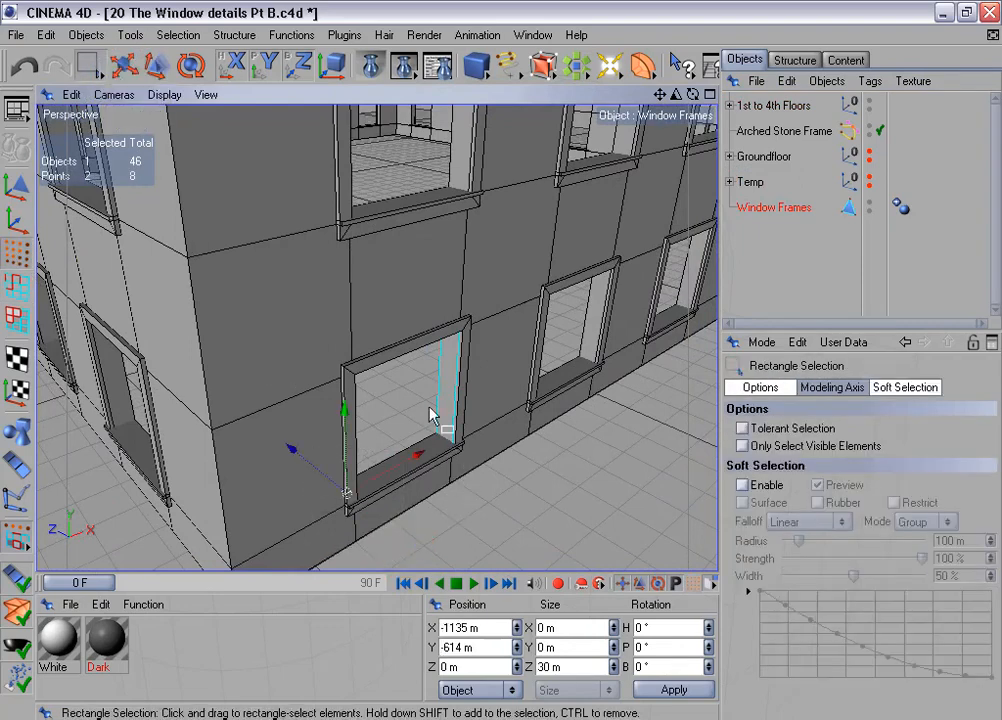
shift+drag(413, 402, 485, 478)
click(486, 648)
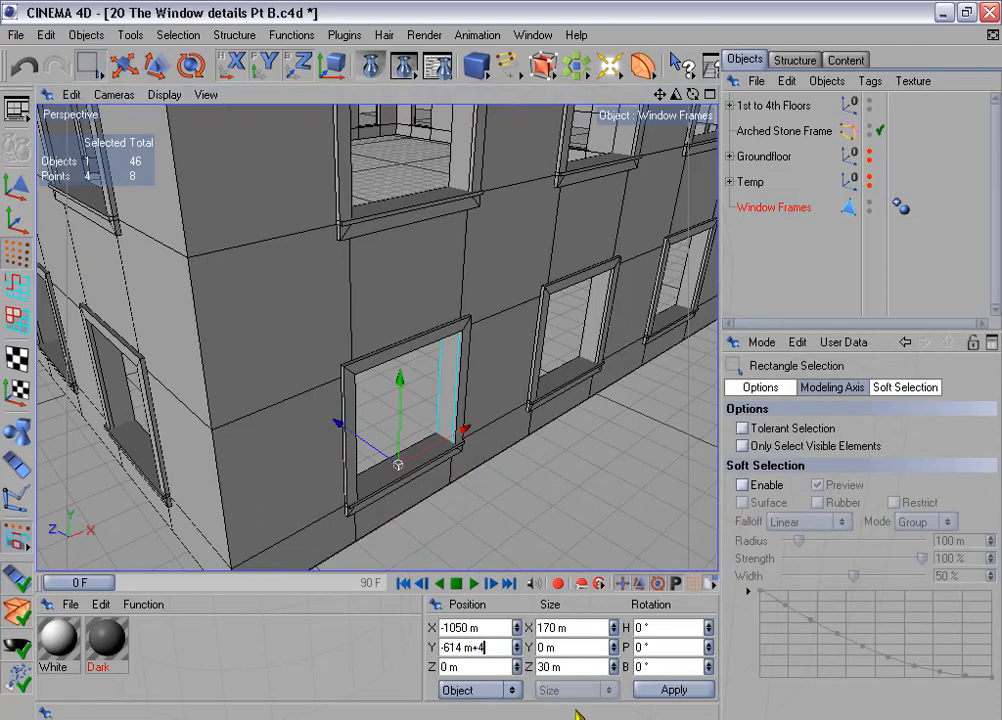
text(+4)
key(Return)
- Center the Window Frames object's axis on all its points with the Axis Center plugin
alt+drag(519, 257, 474, 318)
alt+drag(510, 381, 597, 460)
click(353, 37)
mouse_move(393, 106)
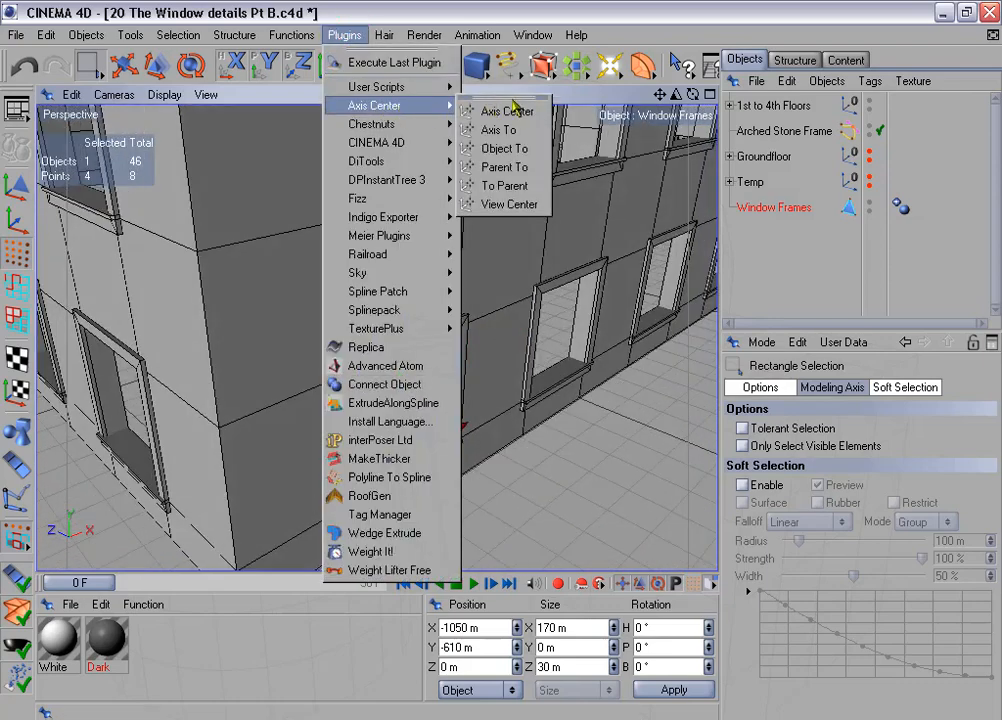
click(515, 110)
click(518, 285)
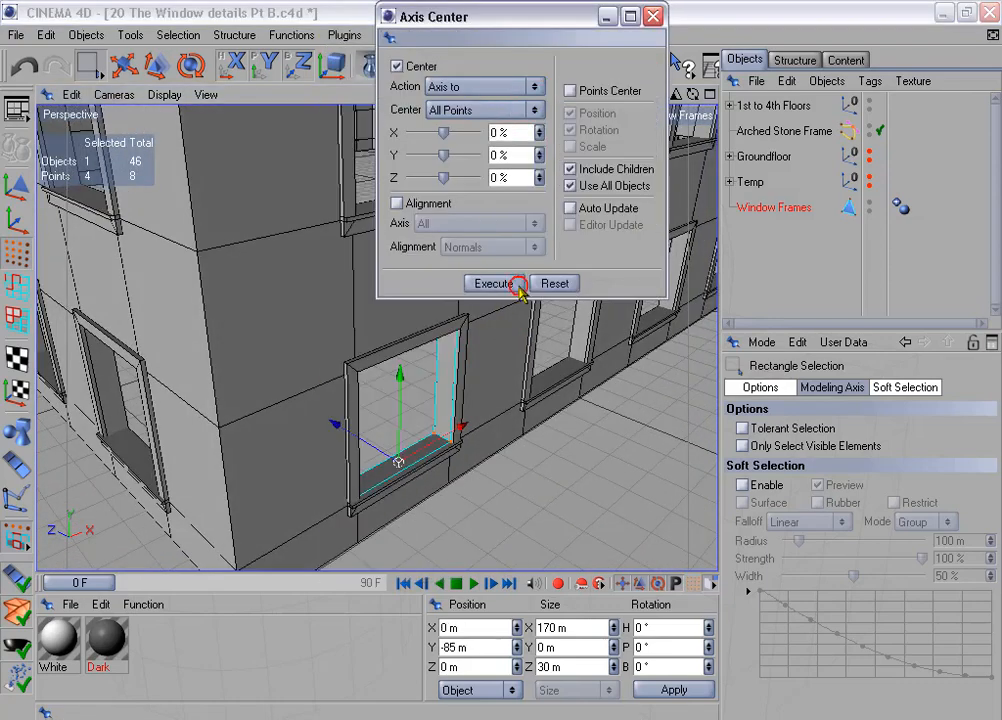
click(652, 16)
- Switch to model mode and set the Window Frames object's Z size to 10 m
click(16, 148)
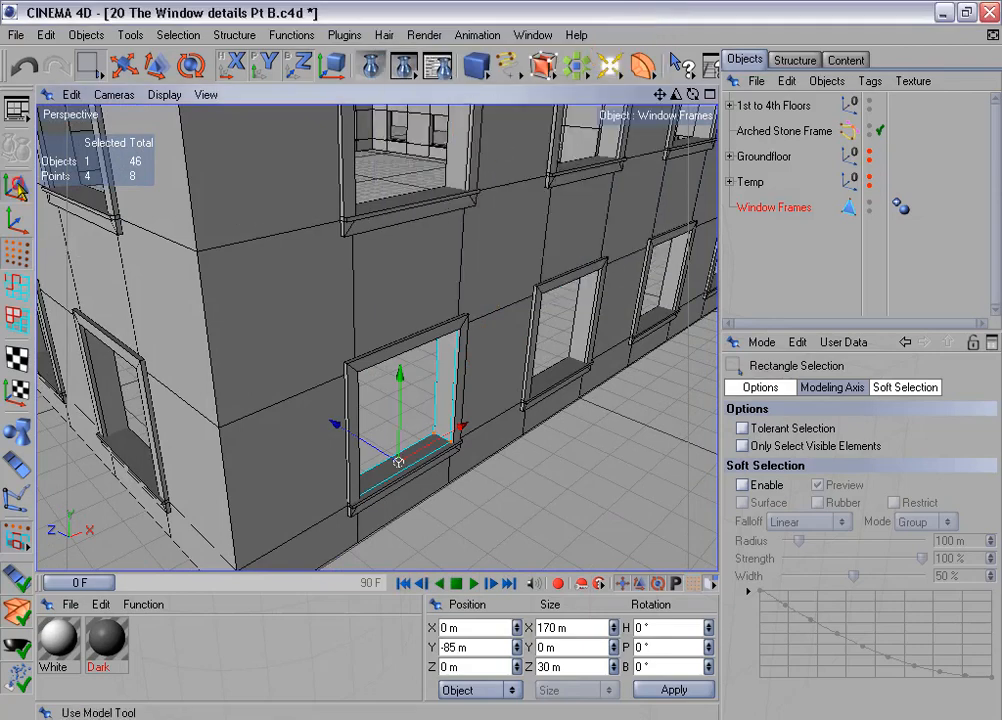
click(540, 666)
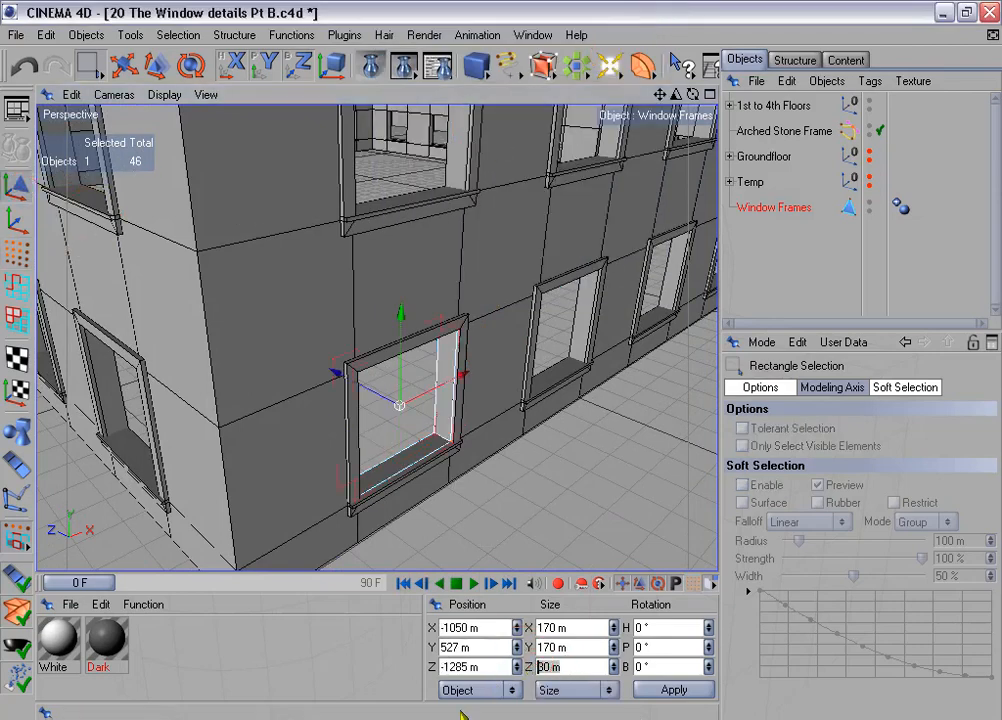
key(Return)
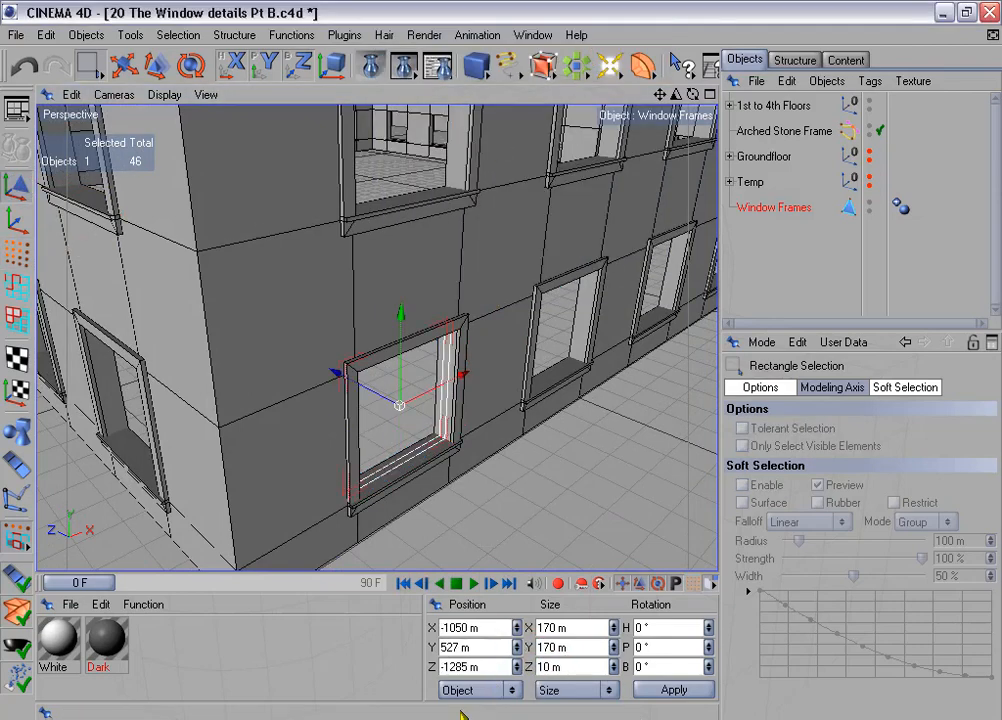
alt+middle_drag(472, 446, 482, 361)
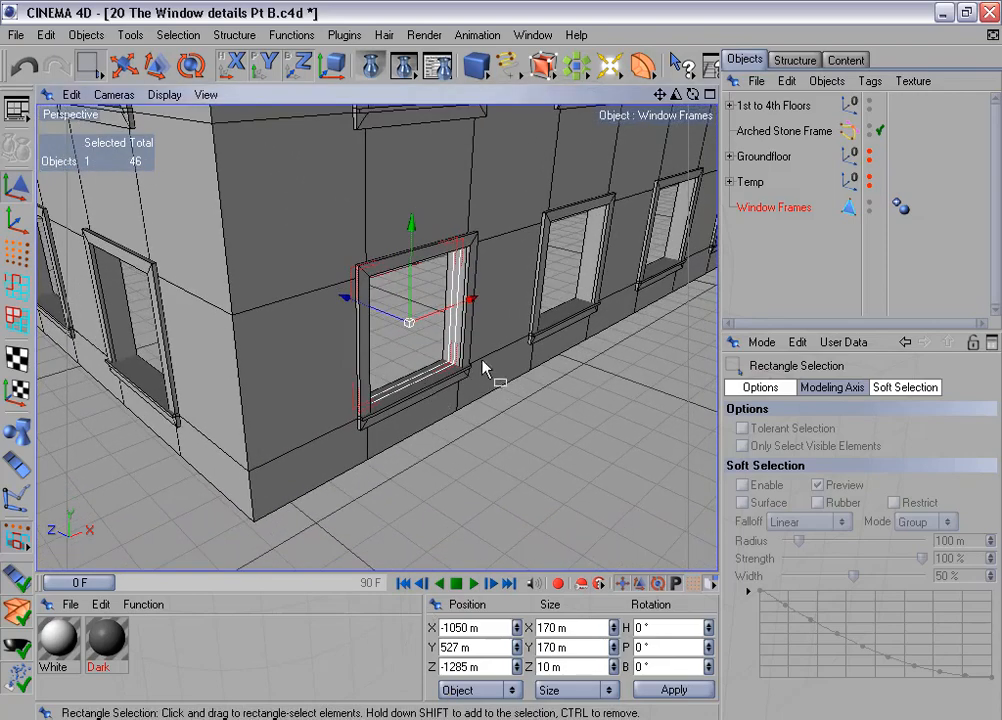
alt+drag(482, 361, 505, 385)
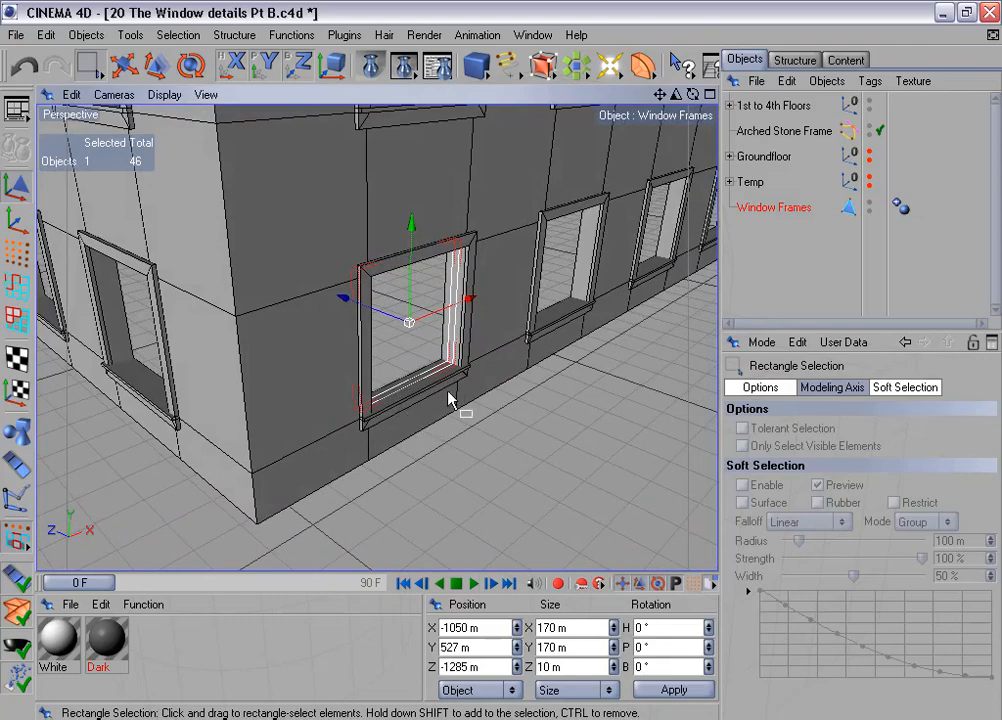
drag(676, 95, 718, 95)
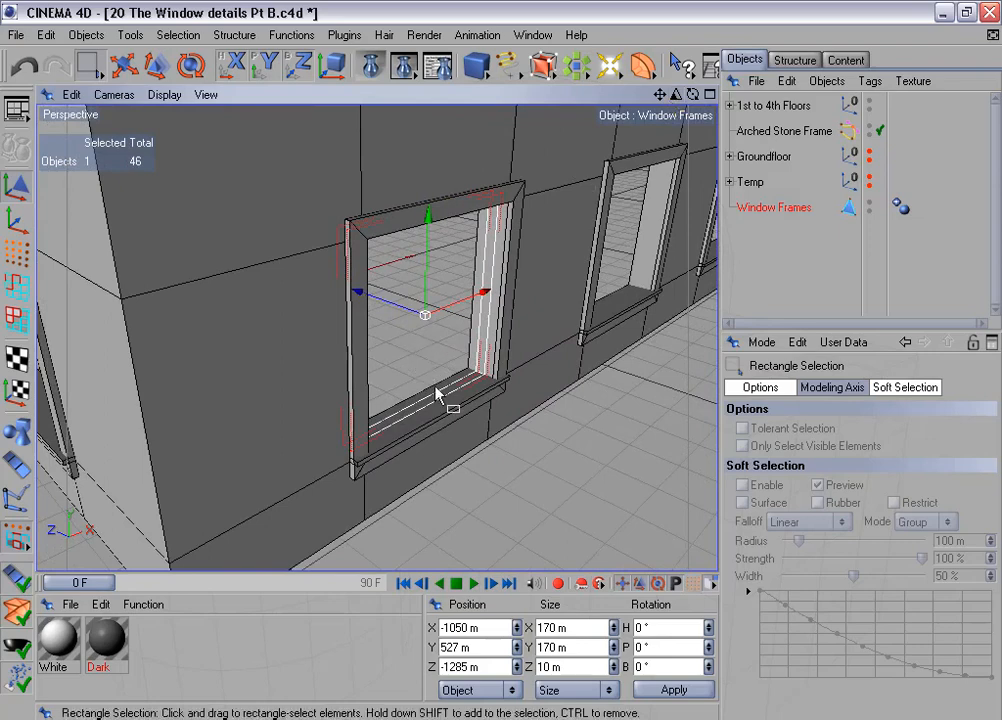
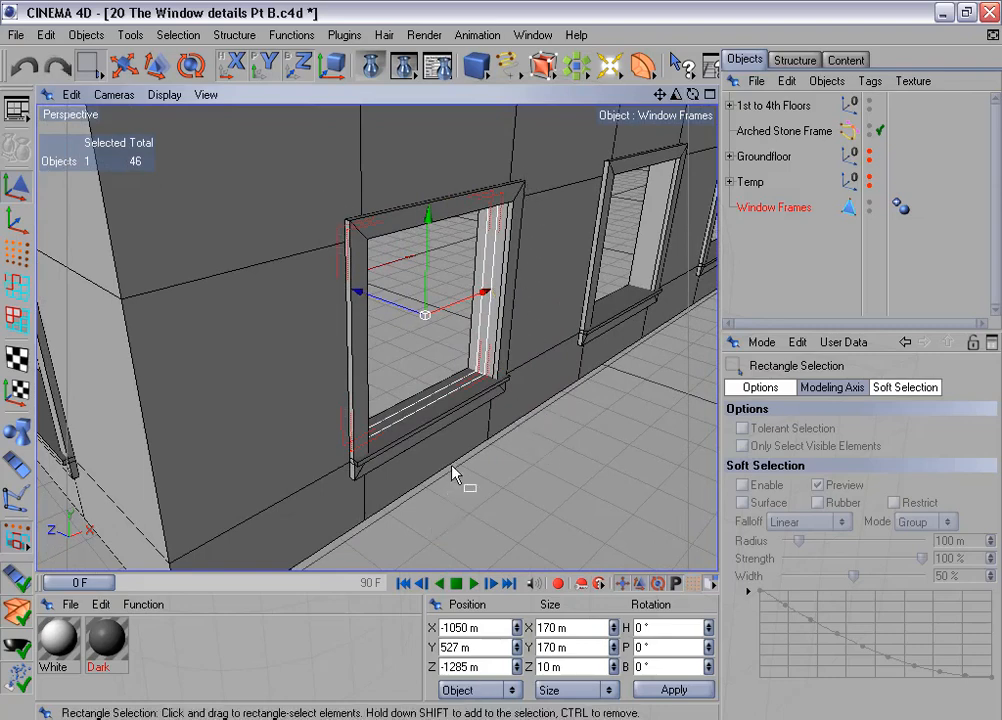
- Move the Window Frames object 3 m in the negative Z direction and hide the 1st to 4th Floors group
click(486, 667)
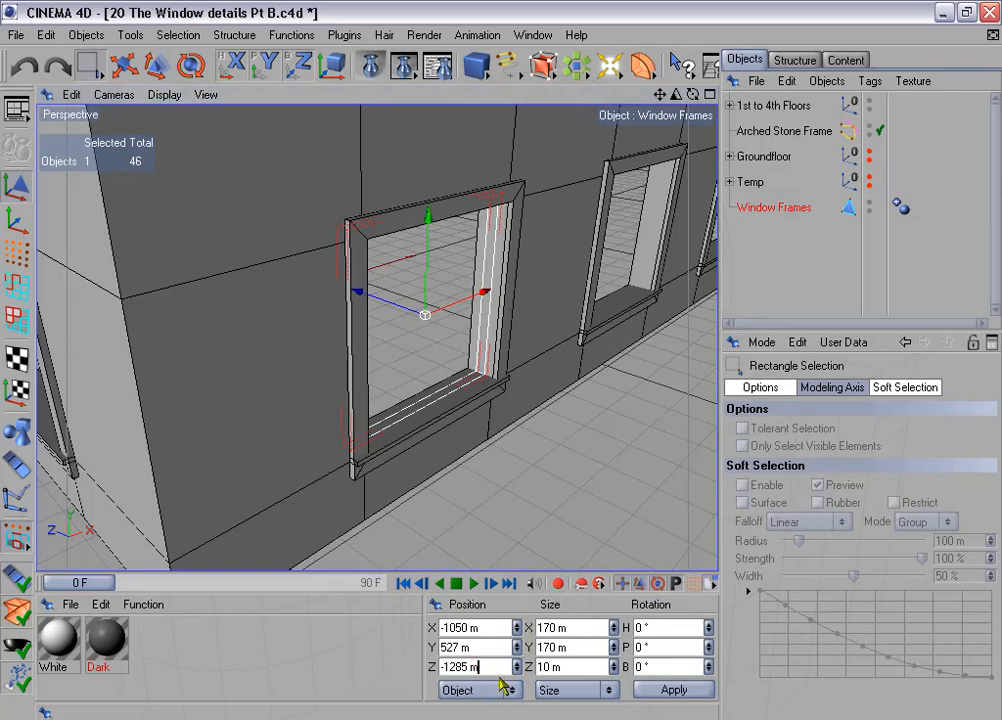
text(-3)
key(Return)
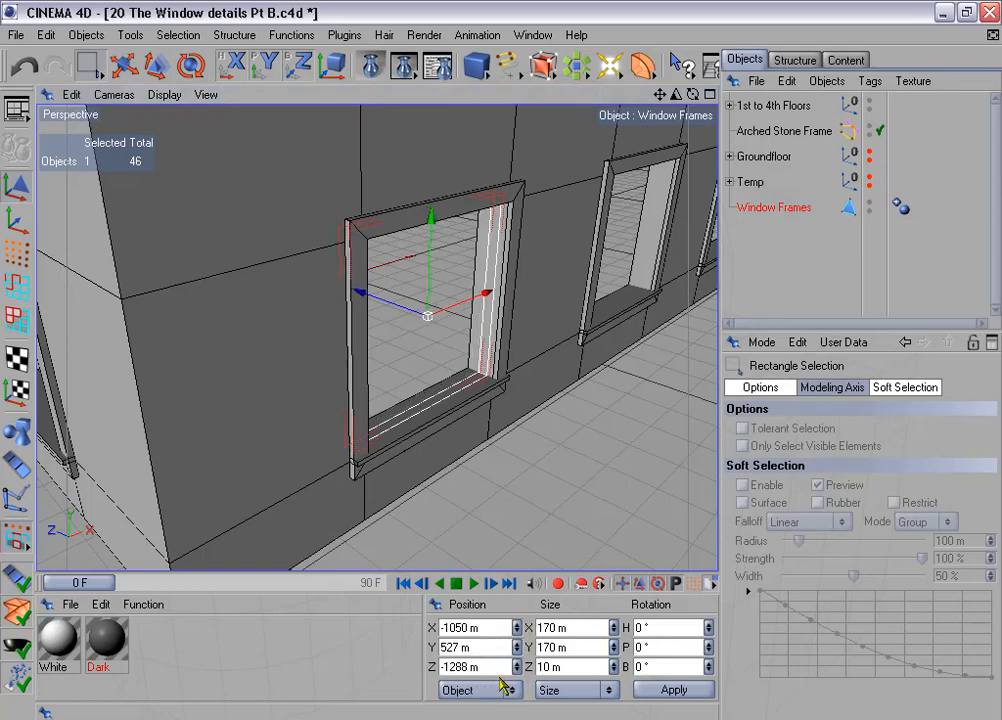
scroll(546, 364, up, 2)
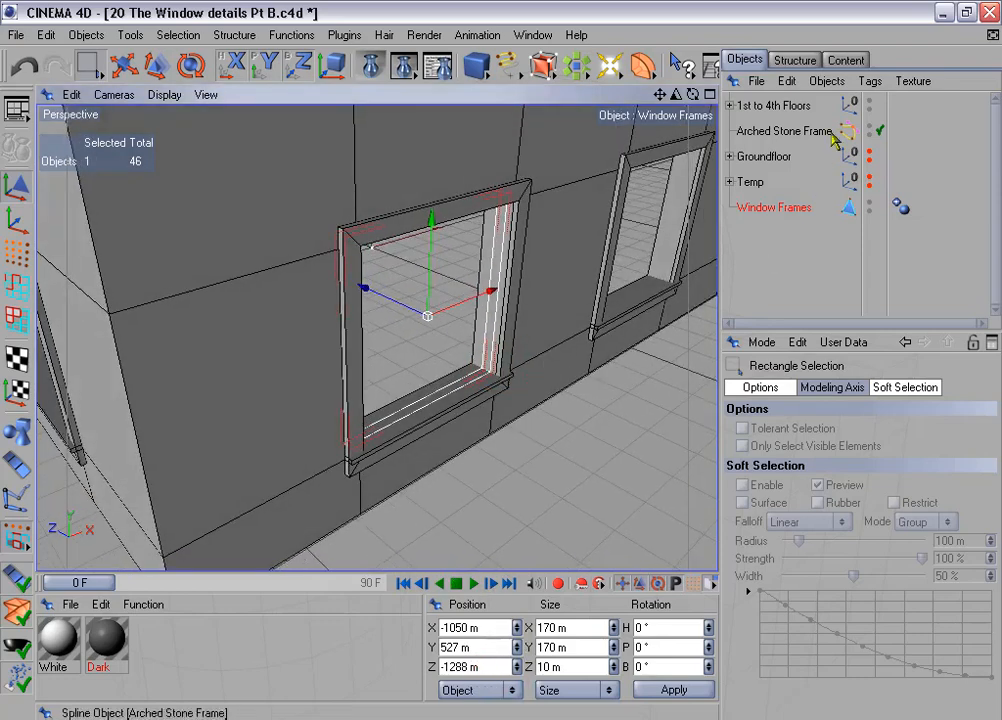
click(869, 102)
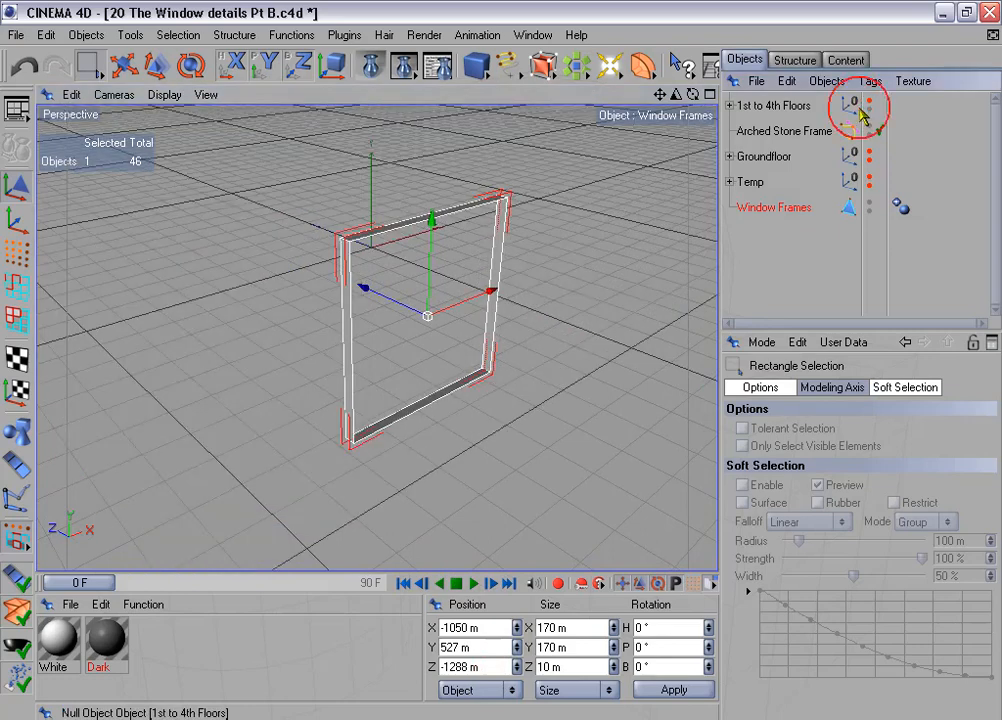
- Switch to polygon mode and extrude all Window Frames polygons by 4.5 m
click(16, 318)
alt+drag(357, 352, 409, 347)
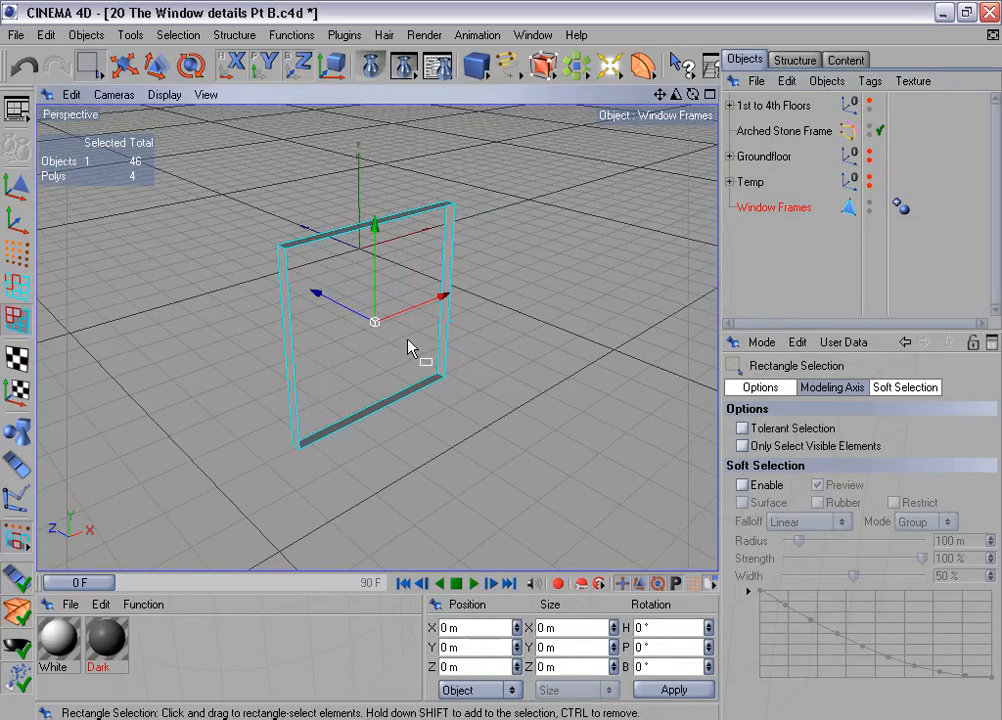
alt+drag(512, 352, 528, 331)
drag(677, 95, 537, 362)
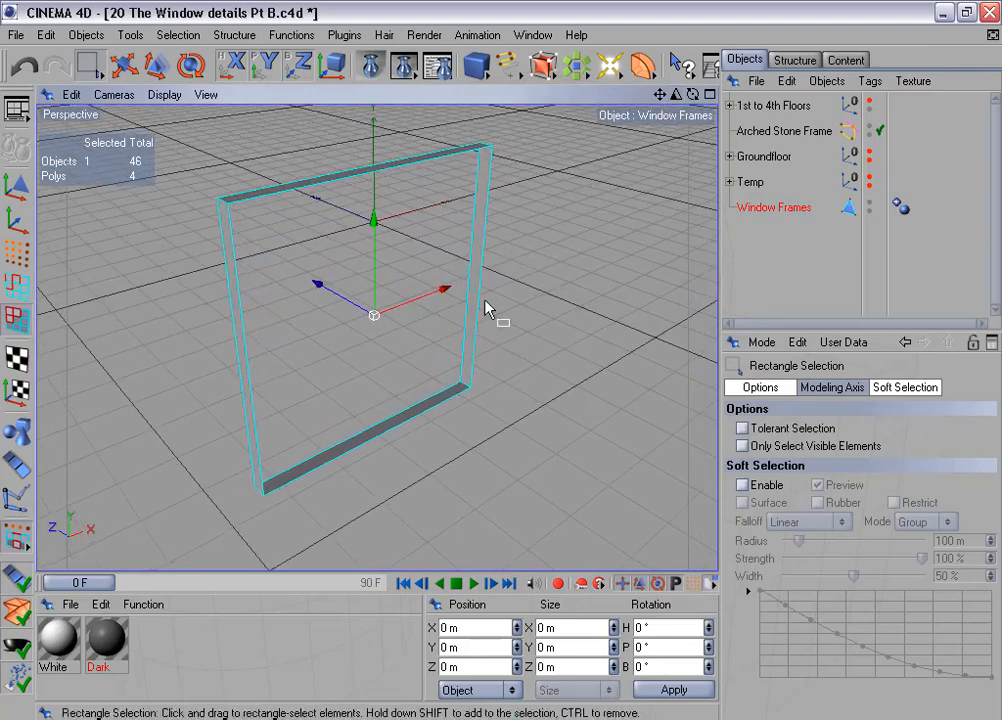
right_click(537, 300)
click(598, 317)
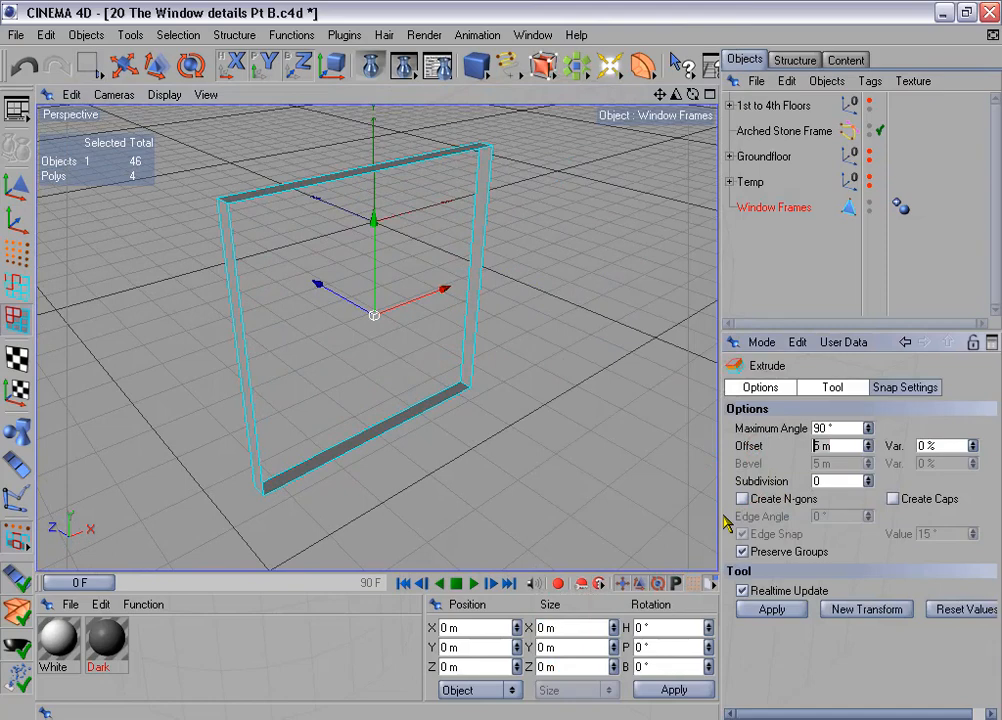
key(Return)
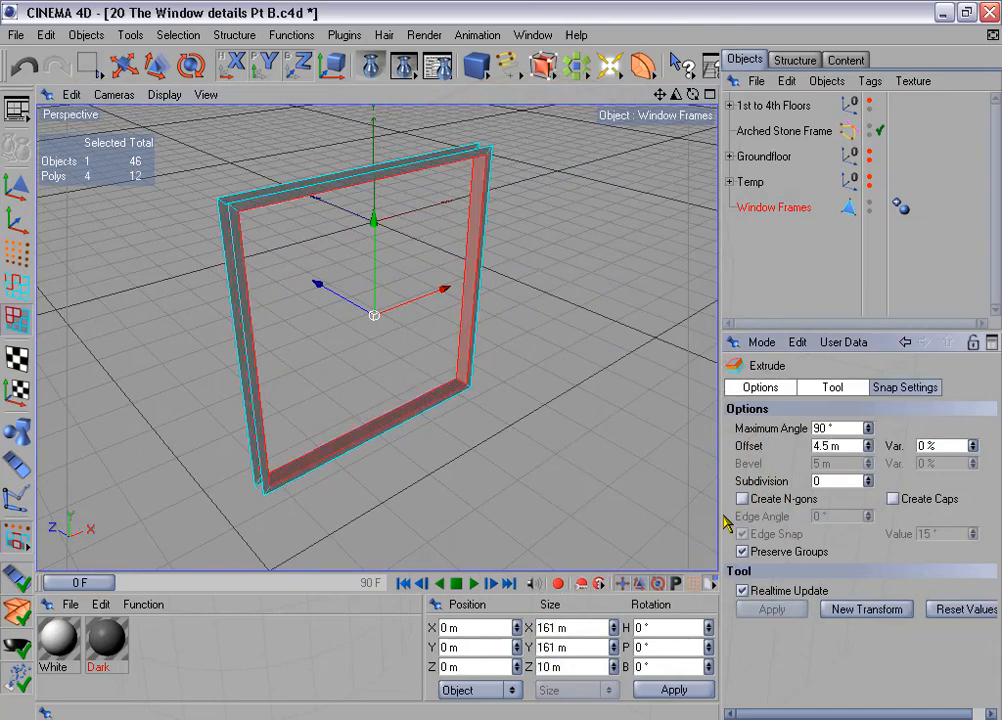
- Apply Extrude Inner to the selected inner faces of the frame with a 2.5 m offset
right_click(612, 345)
click(722, 336)
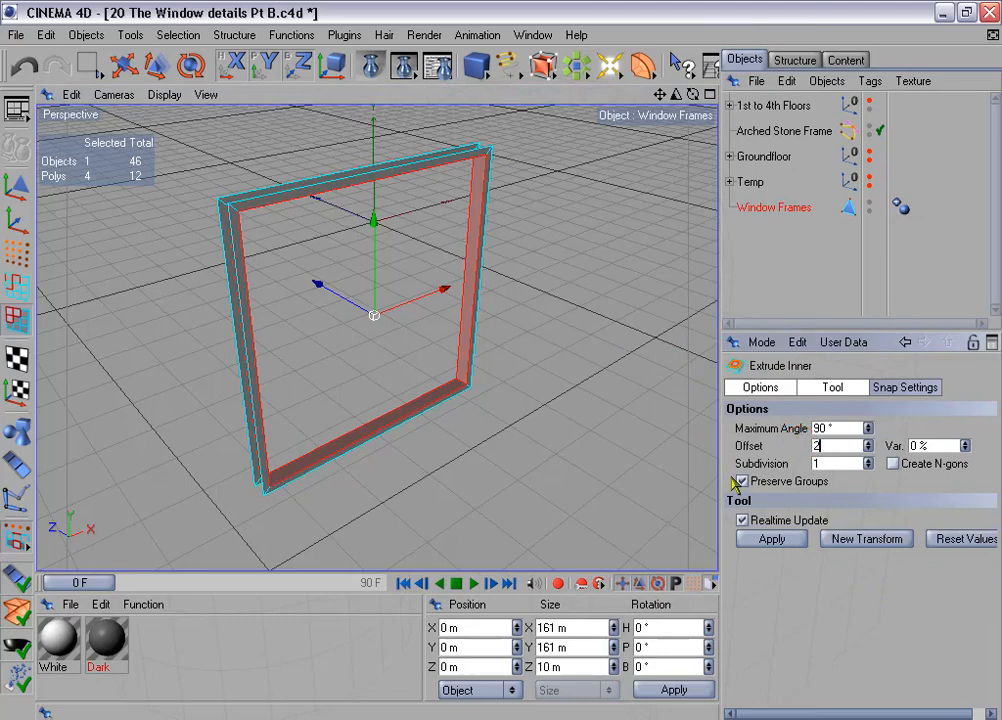
text(2.5)
key(Return)
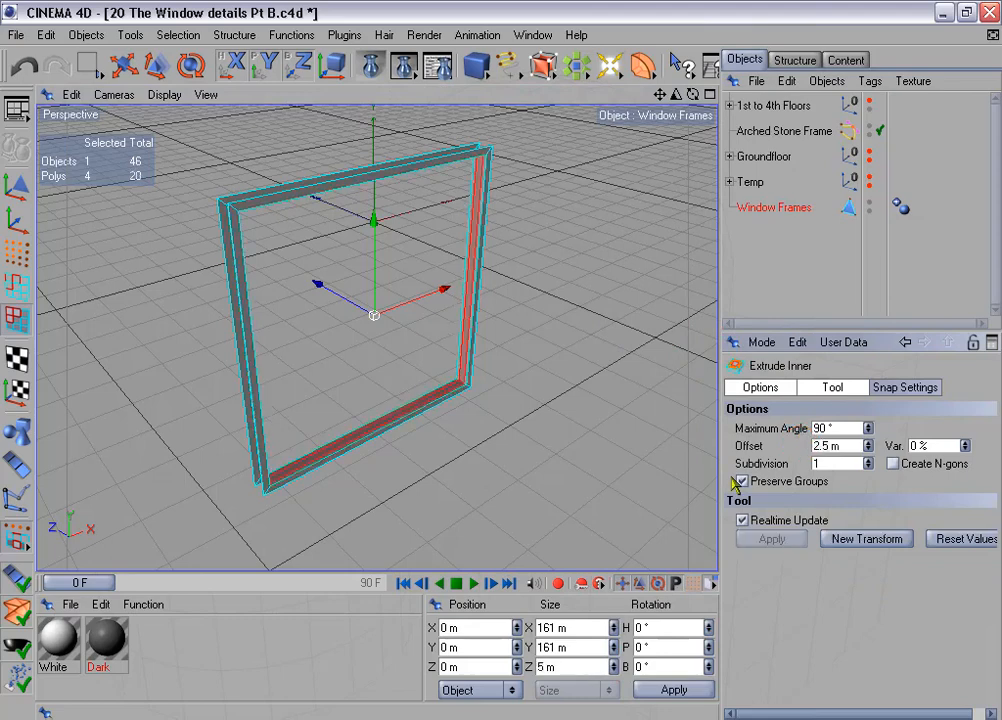
- Extrude the narrowed inner faces of the frame by 2.5 m
right_click(629, 355)
click(702, 316)
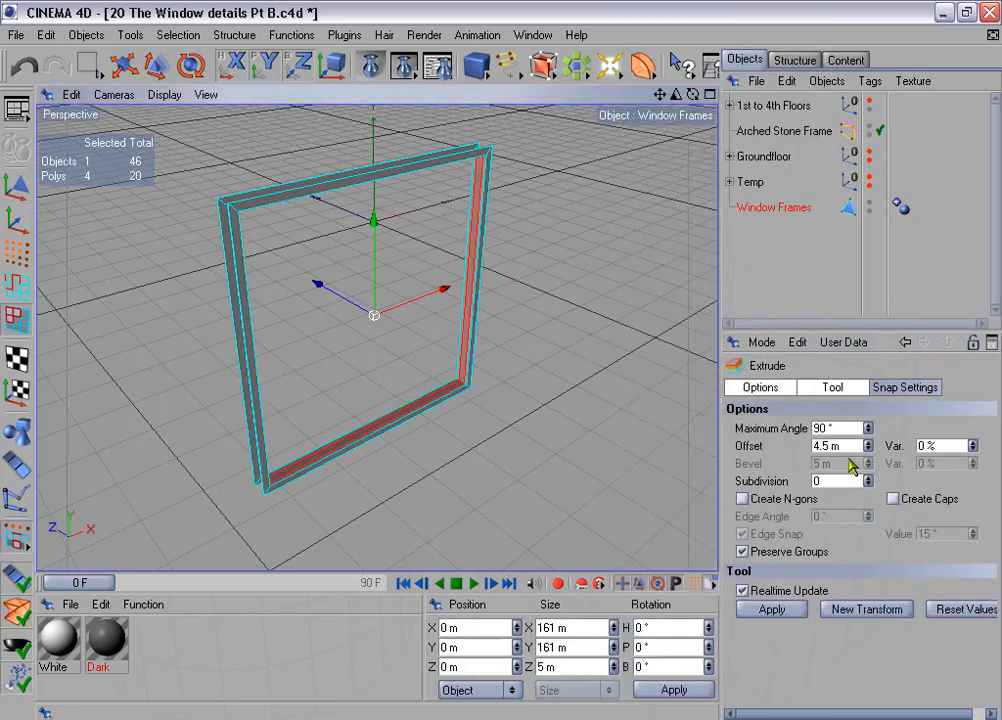
click(818, 446)
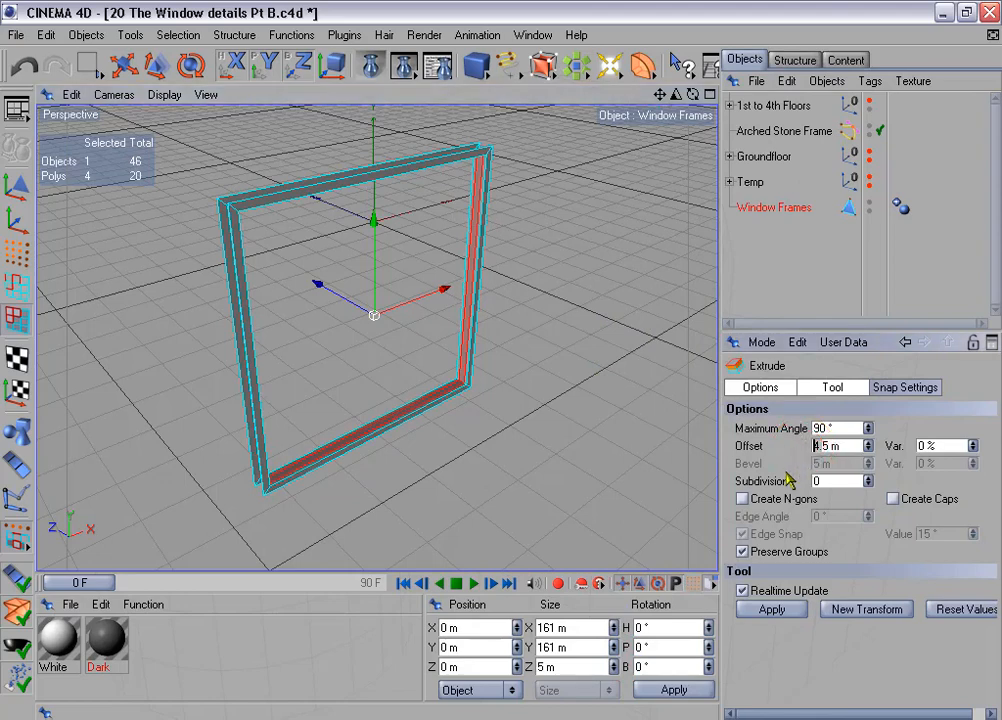
text(2)
key(Return)
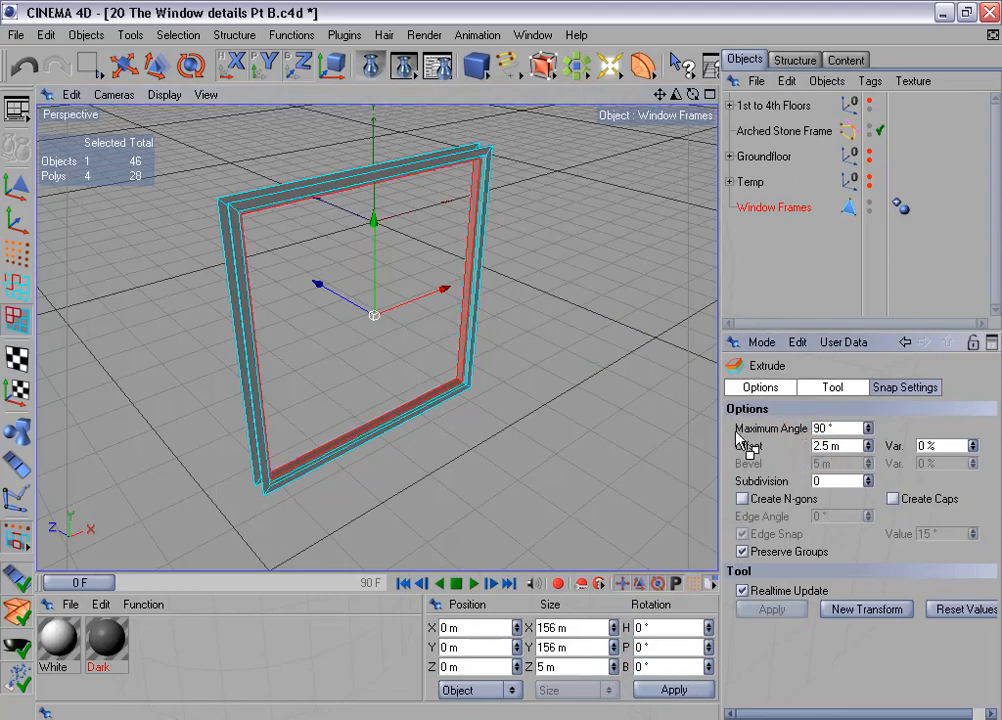
- Apply Extrude Inner to the frame's selected inner faces with a 1.5 m offset
right_click(645, 360)
click(727, 333)
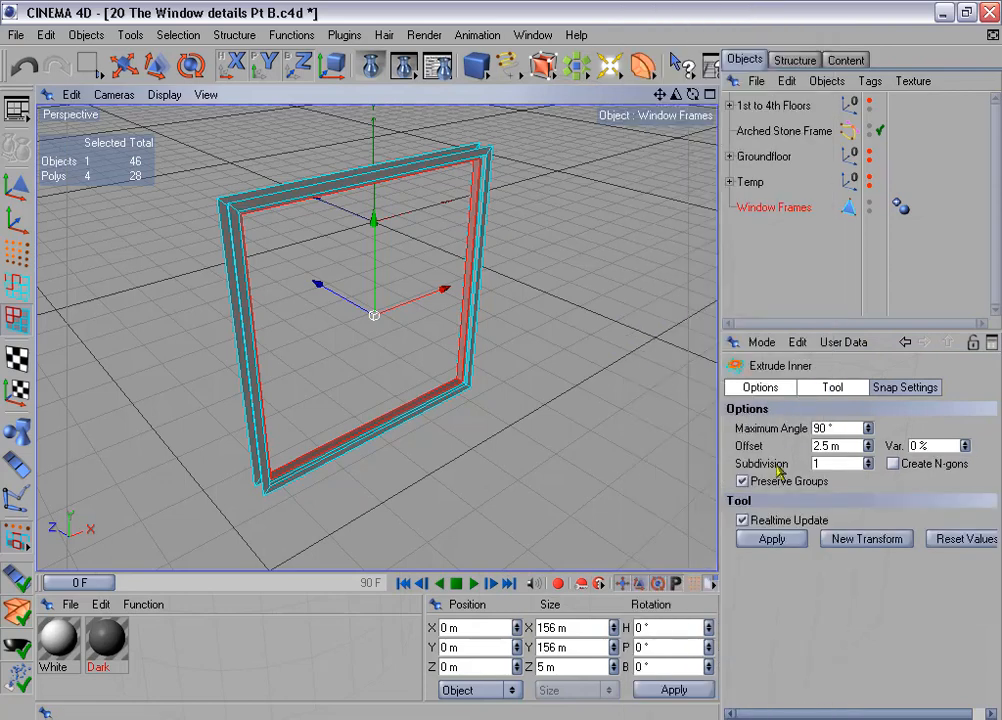
click(817, 446)
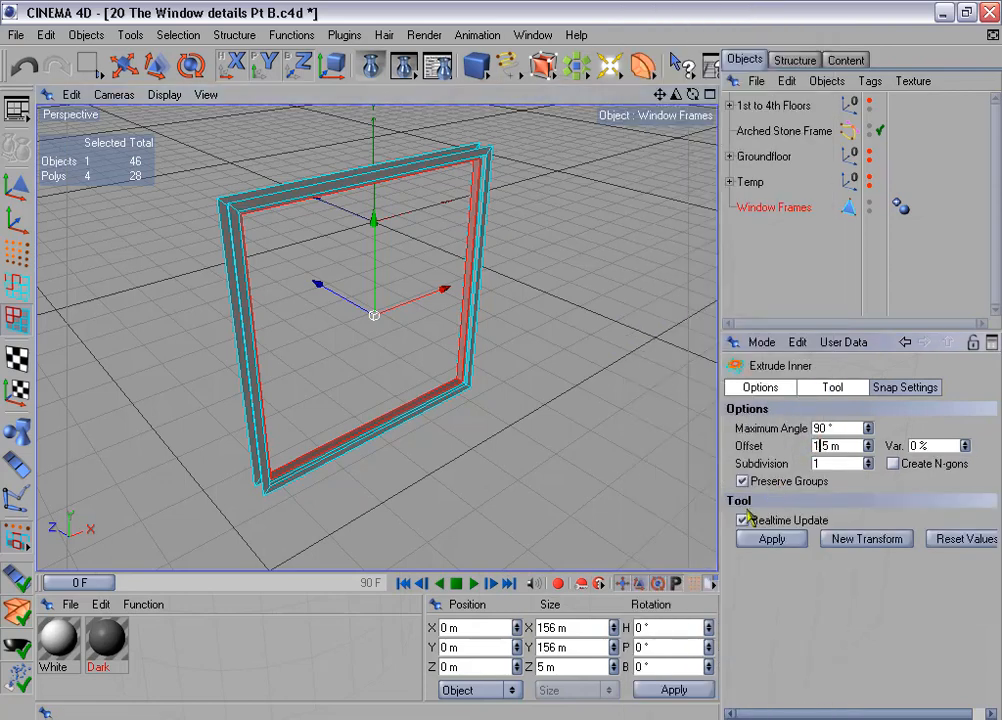
click(797, 541)
- Extrude the resulting narrow inner strip of the frame by 4 m
right_click(642, 398)
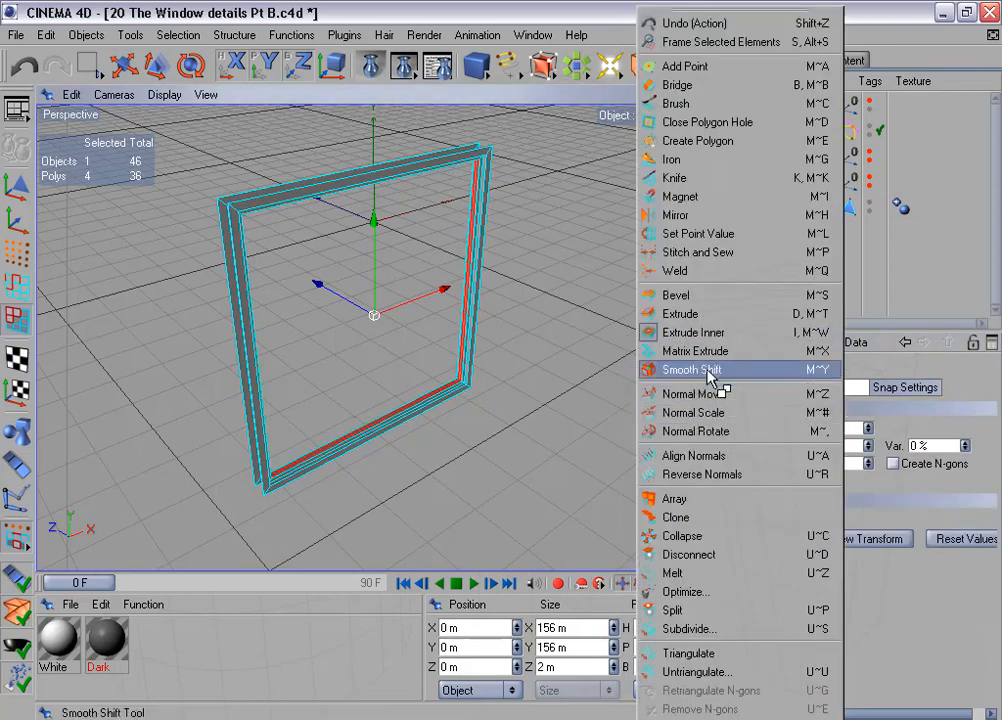
click(720, 316)
click(826, 446)
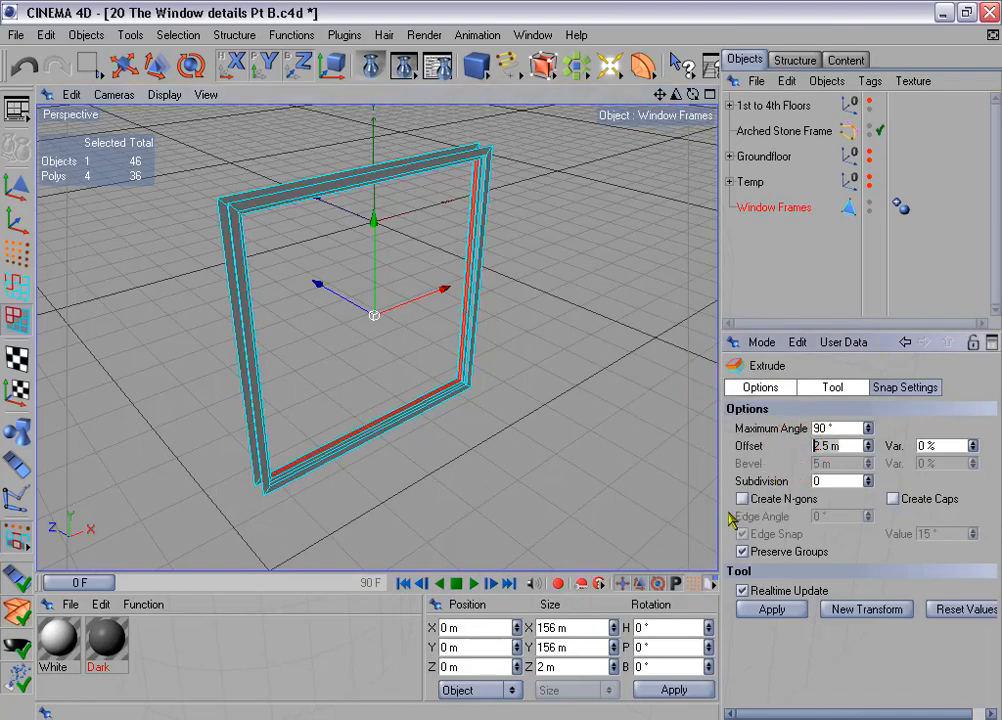
text(4)
click(792, 612)
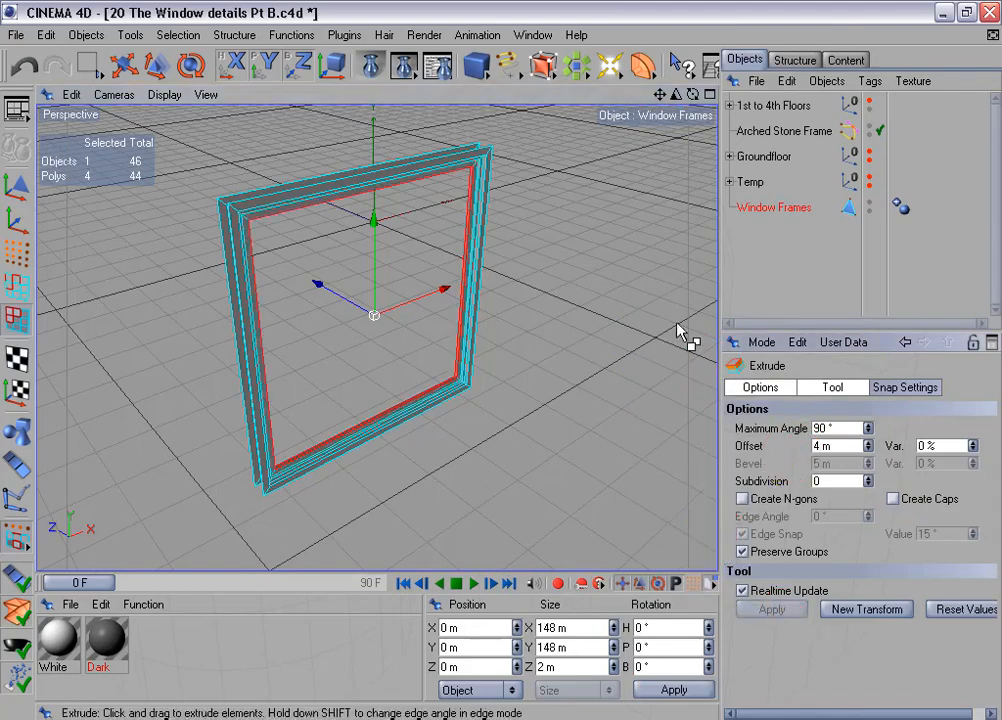
- Split the selected innermost frame polygons into a separate object and rename it Window Panes
drag(677, 95, 764, 95)
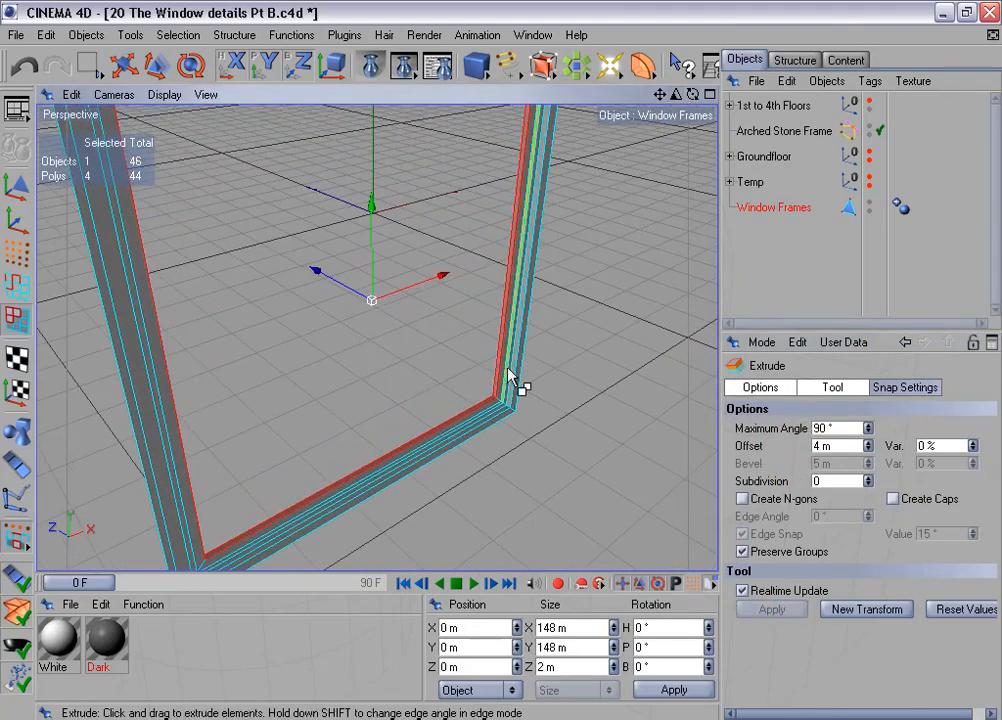
right_click(575, 312)
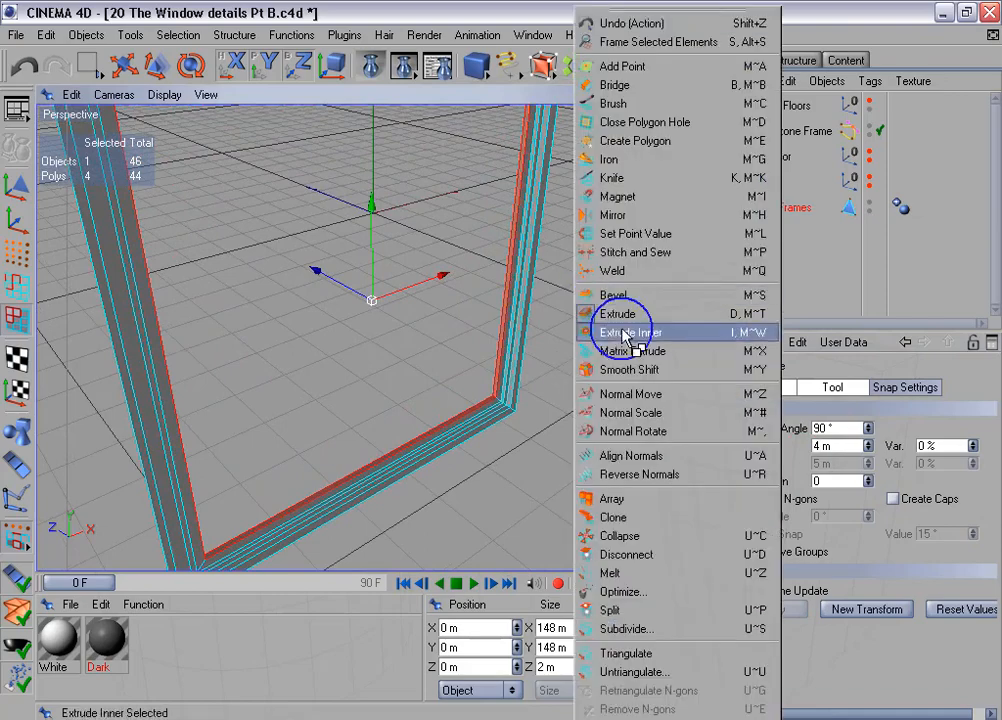
click(658, 614)
click(794, 236)
double_click(791, 233)
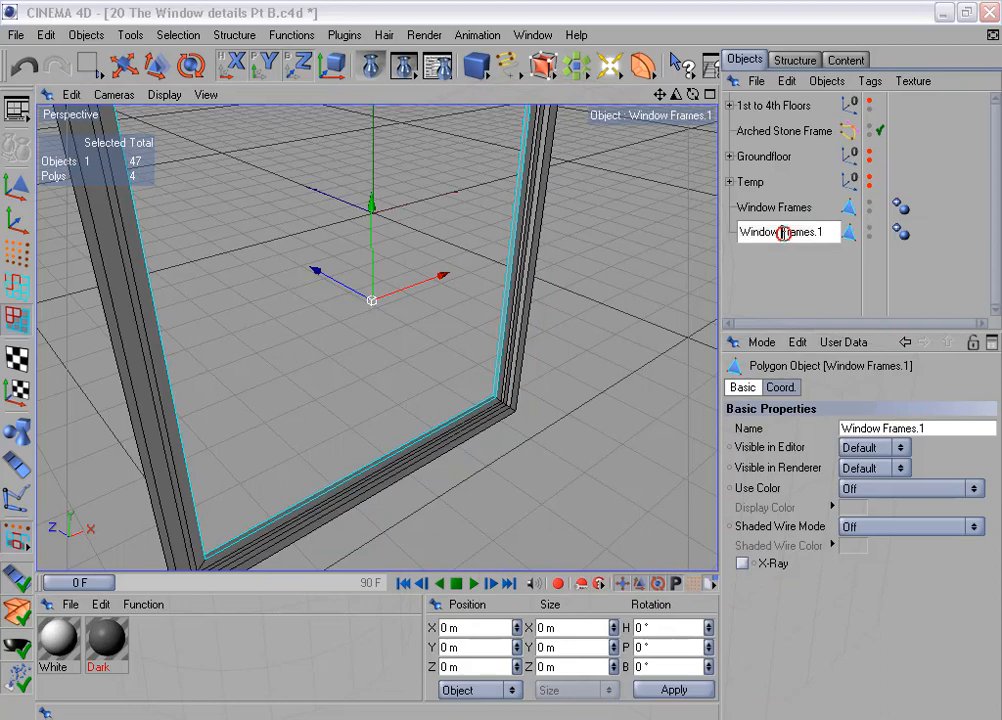
drag(781, 232, 845, 248)
text(Panes)
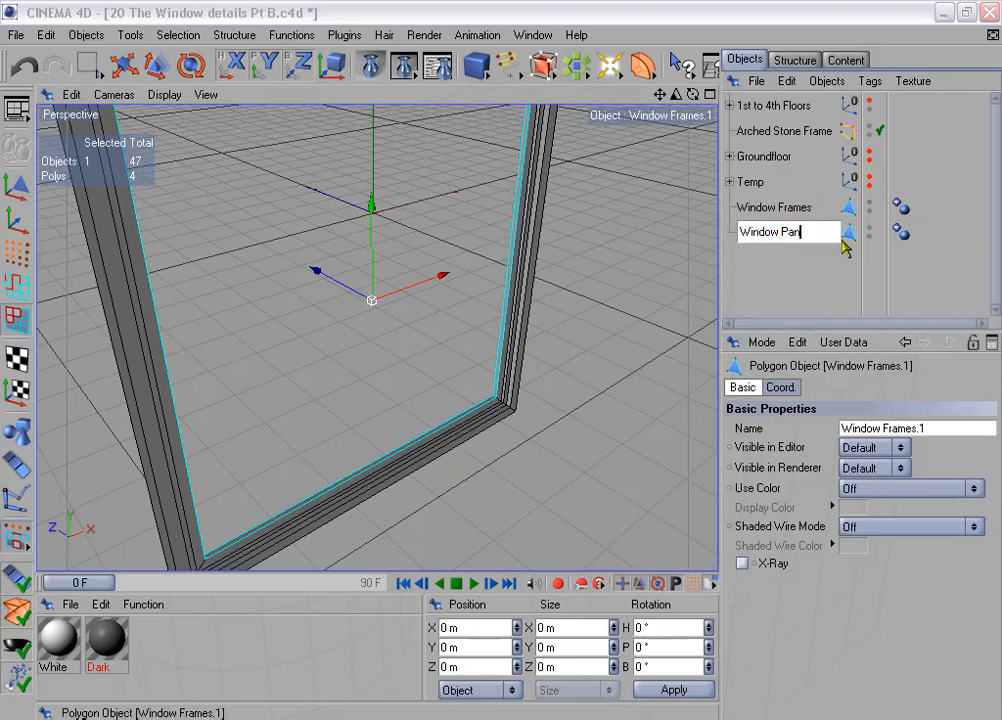
key(Return)
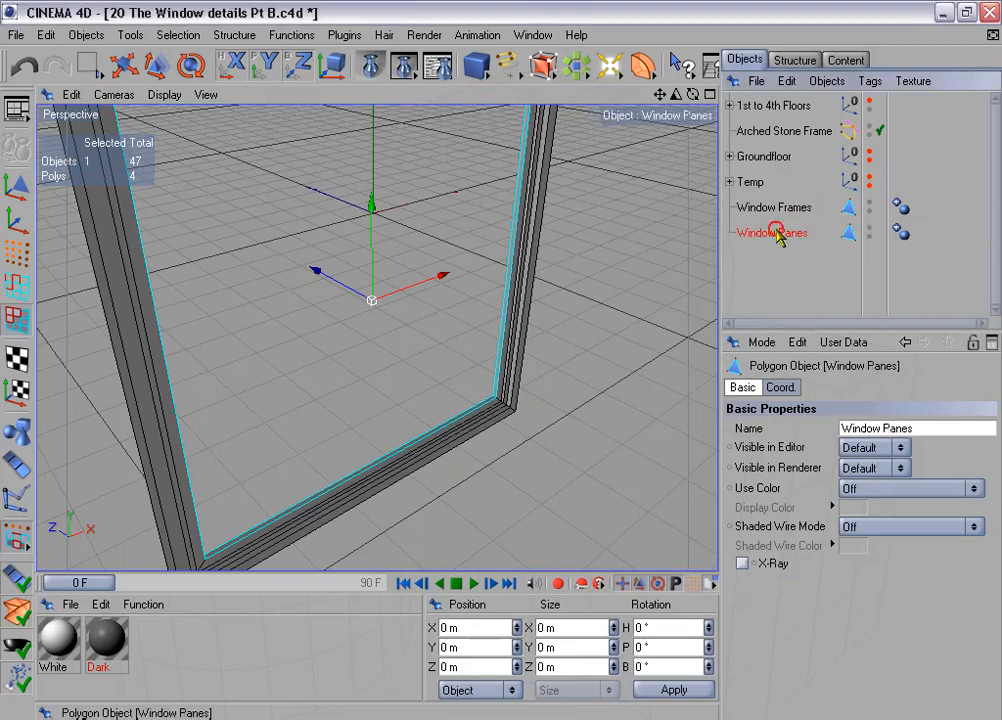
- Move the Window Panes object into the Temp group and reselect Window Frames
drag(777, 236, 758, 182)
click(730, 181)
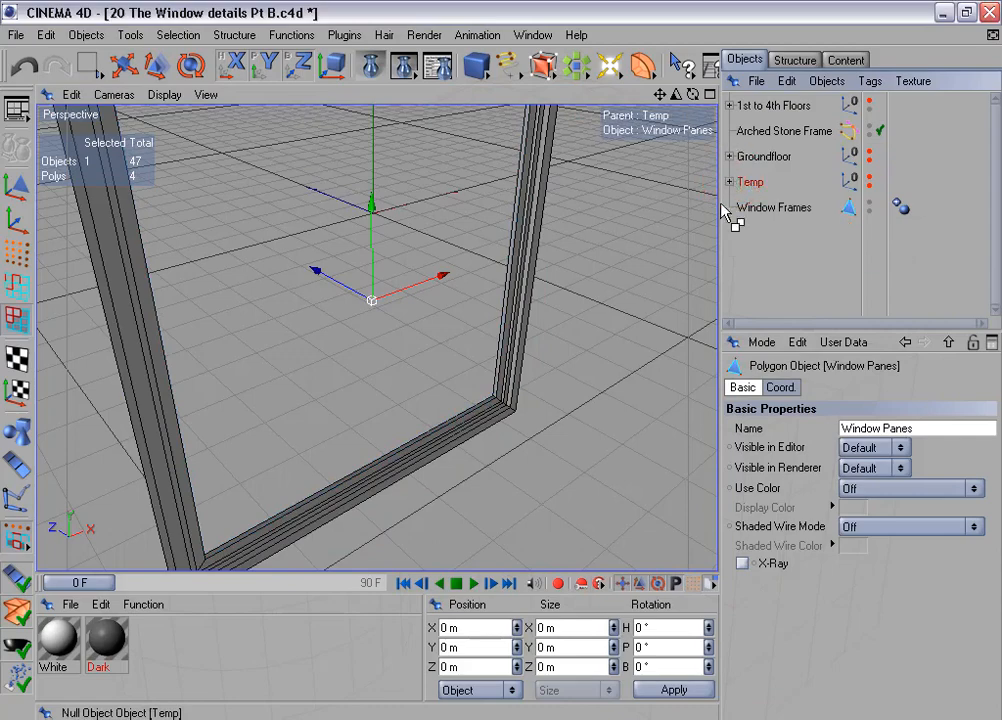
click(761, 208)
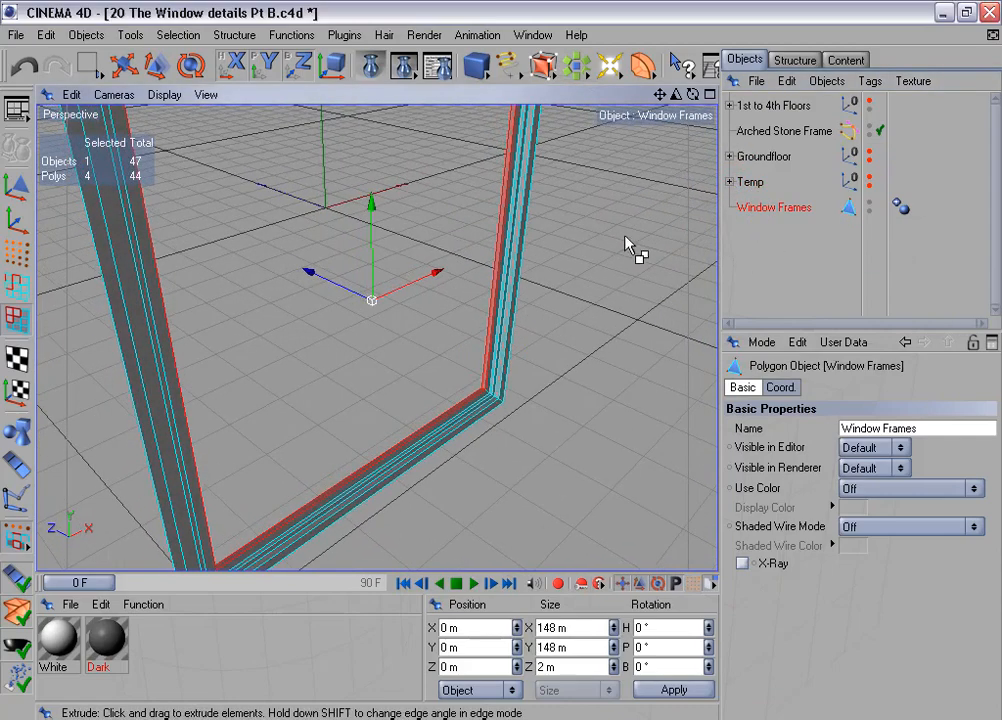
- In the Right view and point mode, check the Z position of the rear points on the frame's innermost lower ridge
scroll(590, 240, down, 5)
alt+drag(592, 240, 418, 222)
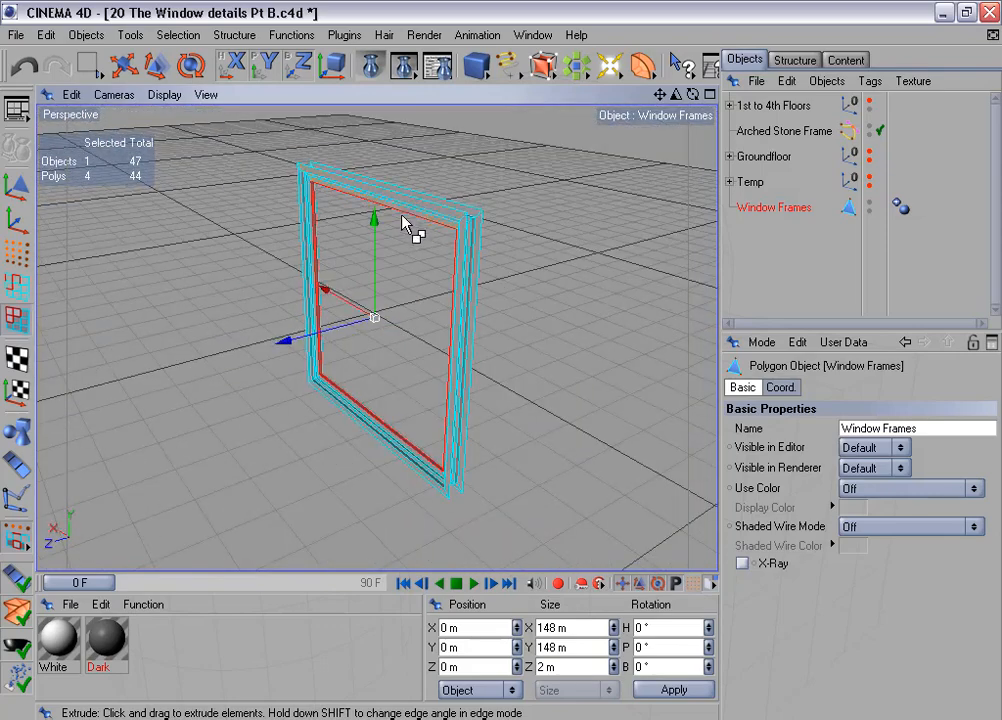
alt+drag(498, 352, 535, 295)
middle_click(476, 325)
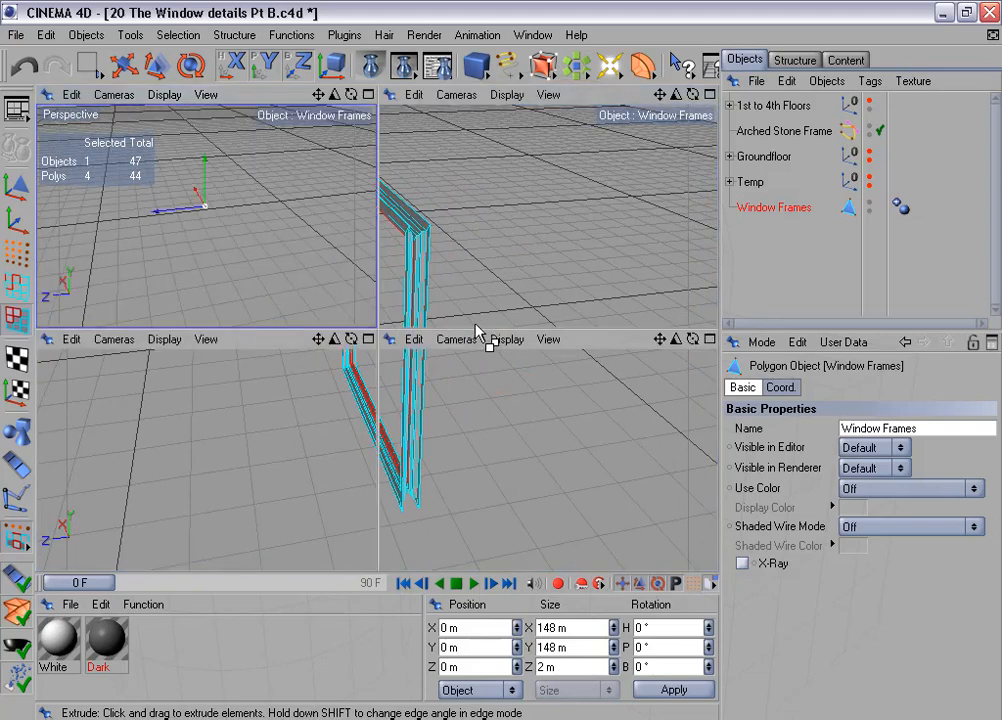
middle_click(312, 415)
key(o)
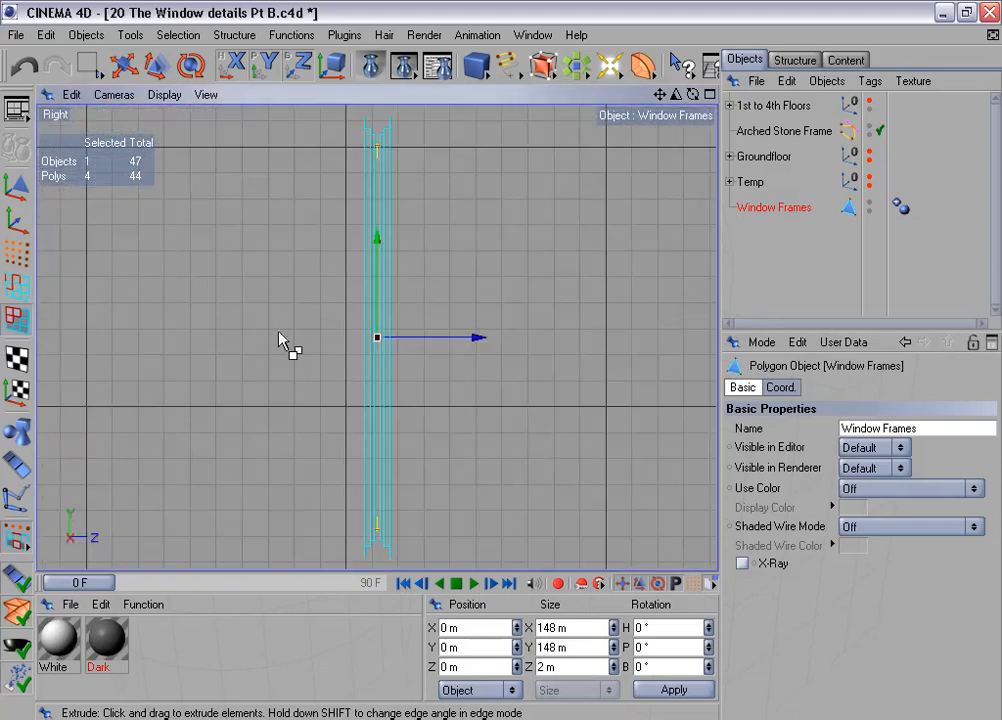
click(16, 252)
alt+middle_drag(262, 364, 285, 264)
key(0)
scroll(286, 259, up, 5)
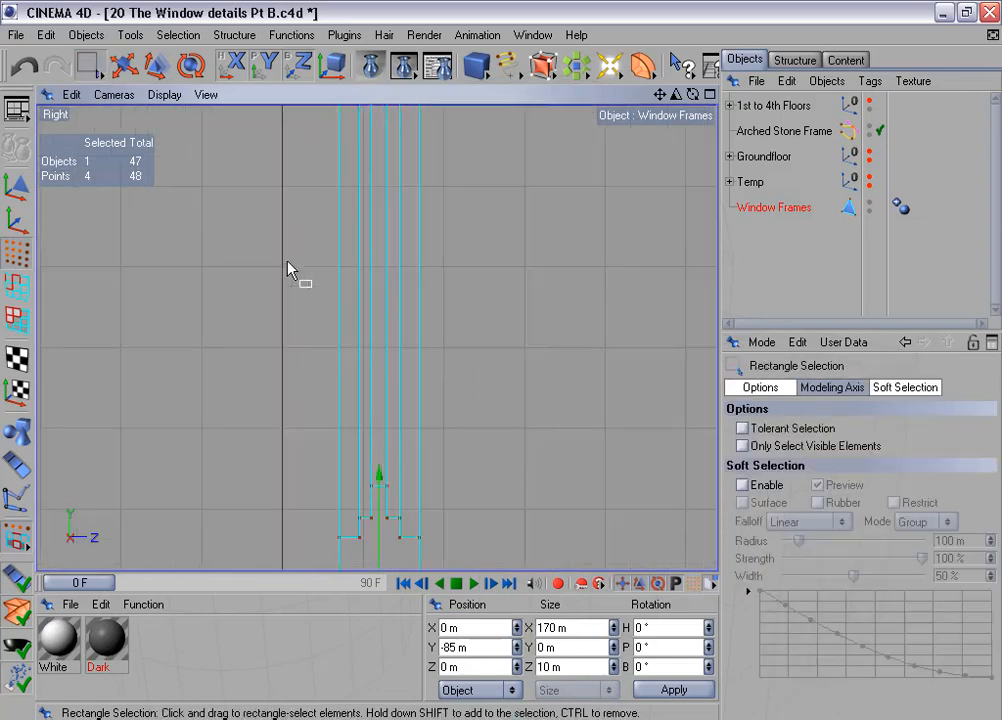
drag(396, 505, 399, 517)
alt+middle_drag(479, 517, 463, 391)
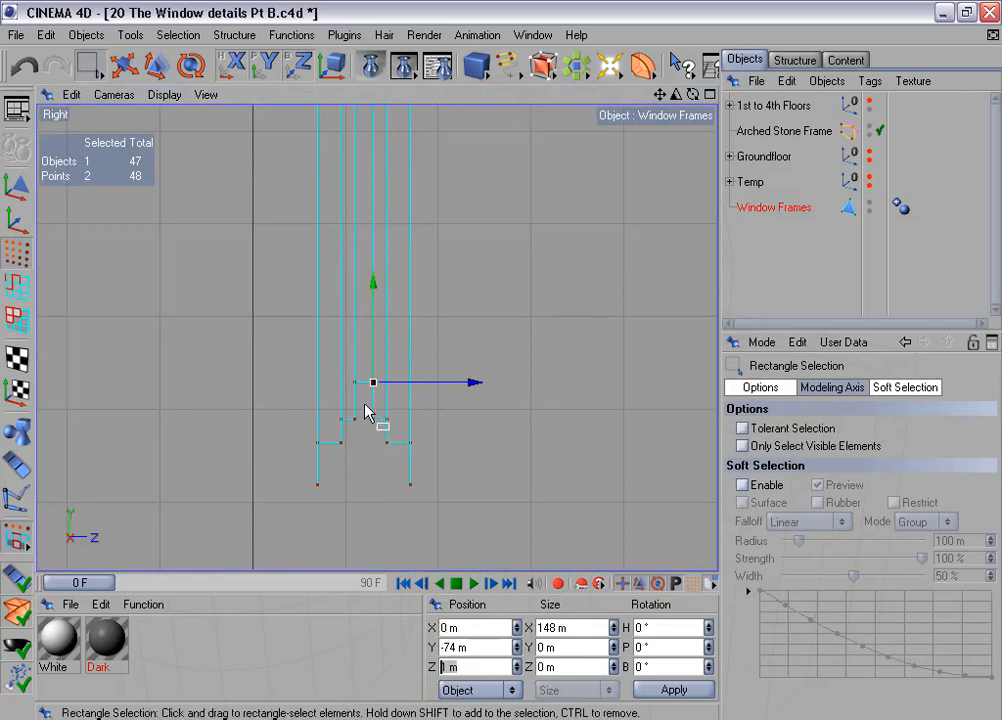
- Select all rear points of the frame's stepped profile and flatten them to Z position 1 m with a Z size of 0 m
drag(365, 404, 444, 513)
scroll(490, 338, down, 3)
mouse_move(490, 338)
alt+middle_down()
mouse_move(468, 614)
mouse_move(558, 700)
mouse_move(482, 350)
alt+middle_up()
drag(361, 213, 398, 254)
drag(471, 667, 417, 669)
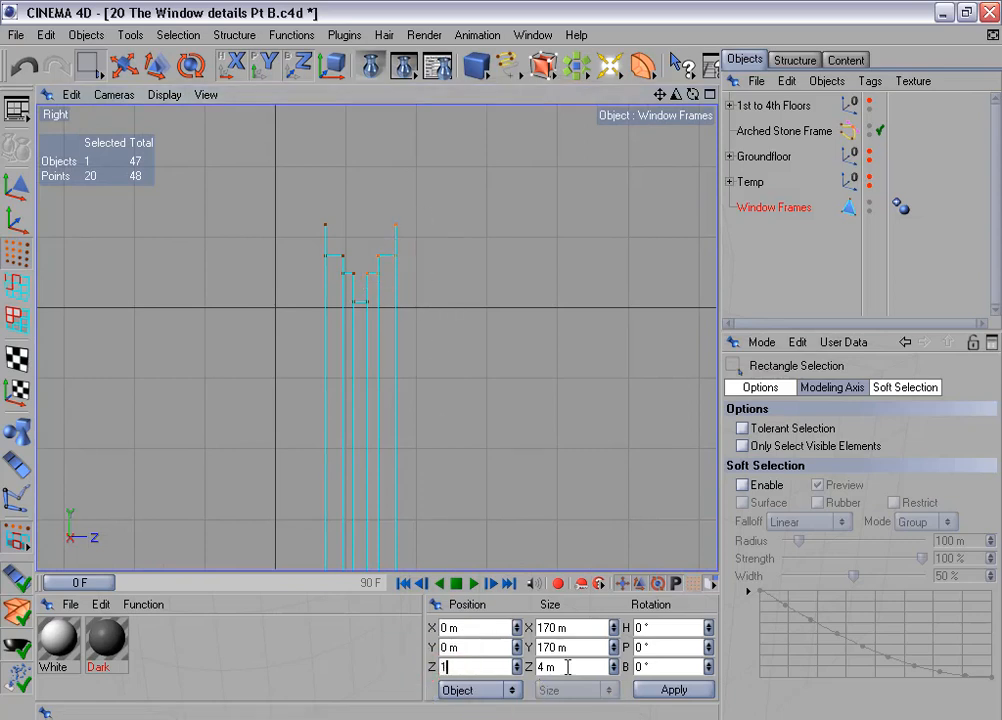
drag(568, 667, 491, 662)
click(706, 690)
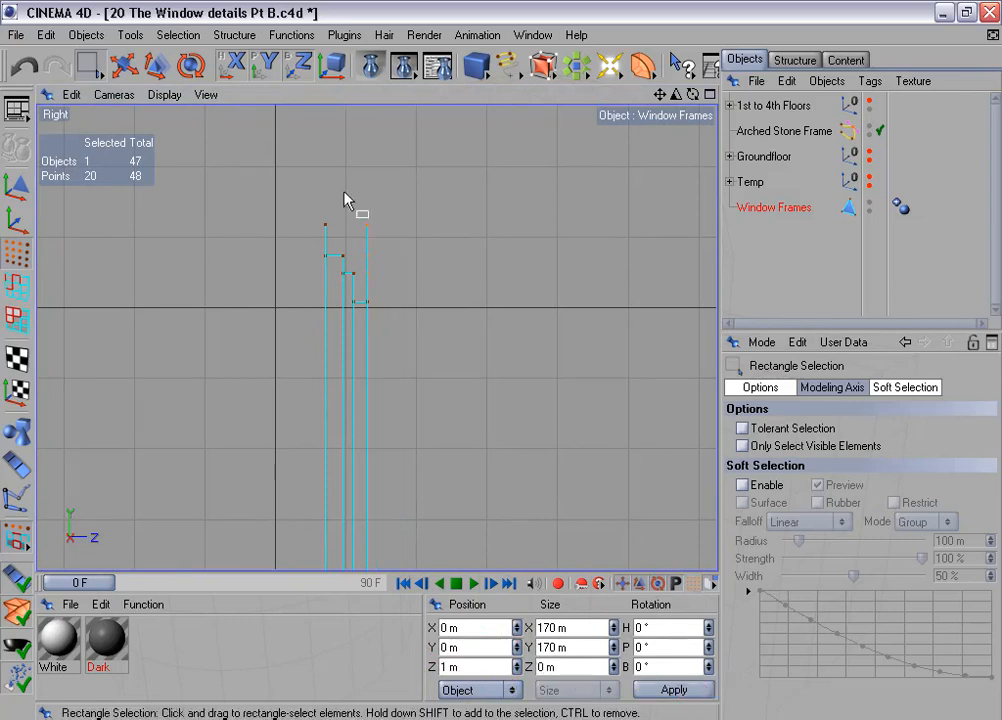
- Deselect all points and run Optimize on the whole Window Frames mesh
click(180, 35)
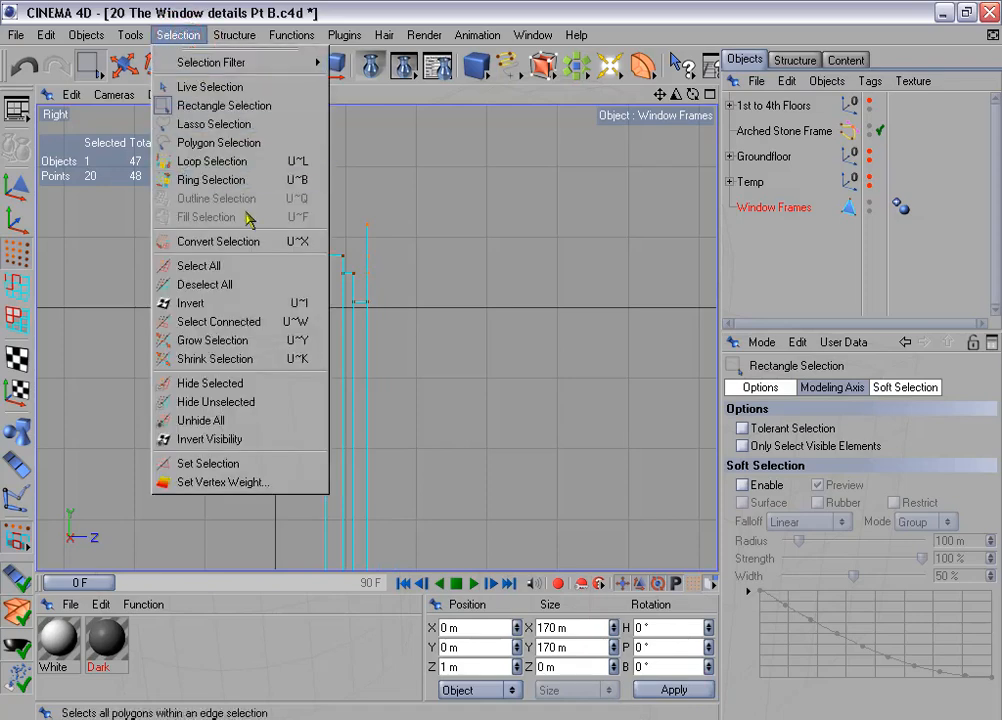
click(268, 284)
click(305, 38)
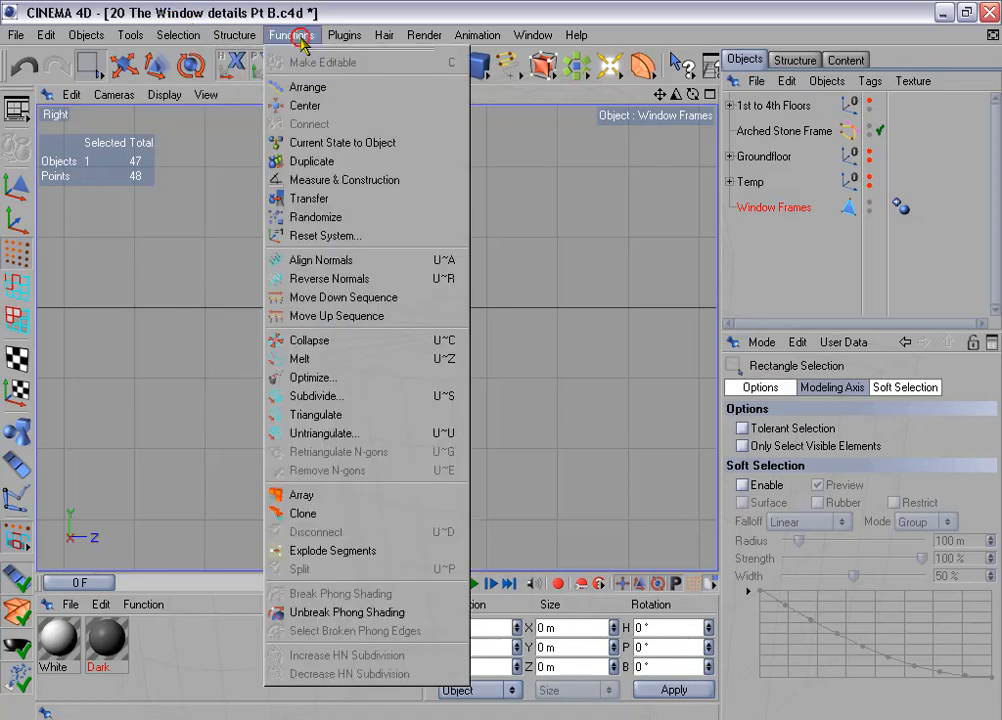
click(376, 381)
click(340, 430)
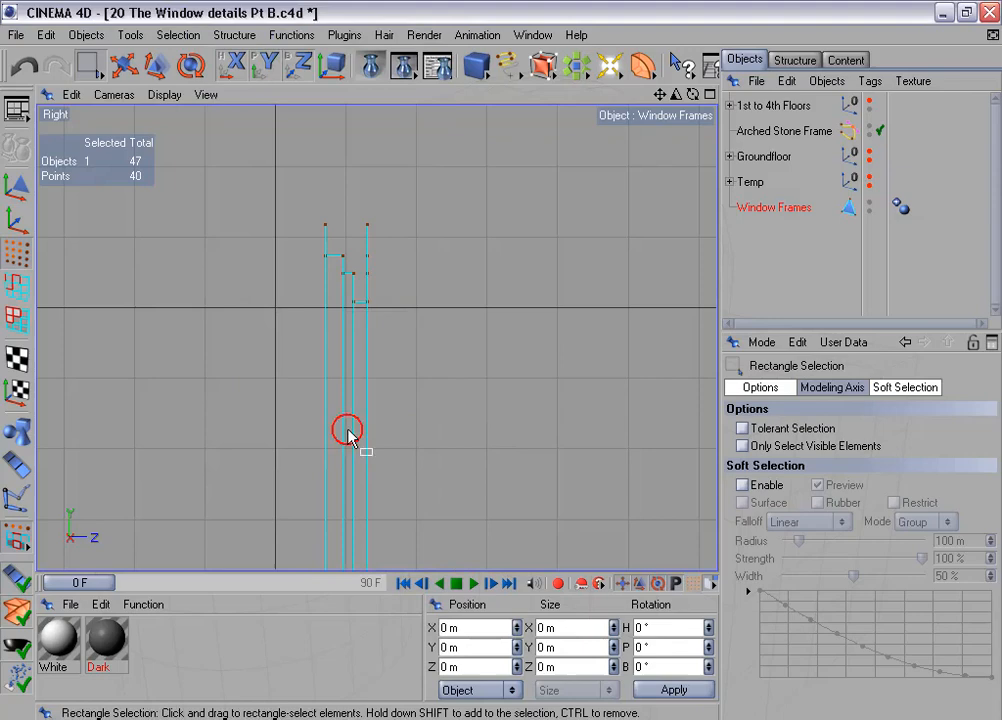
- In the Back view, select the rear polygons of the frame's upper and lower sides and Melt each side into one N-gon
middle_click(409, 394)
middle_click(479, 459)
click(114, 94)
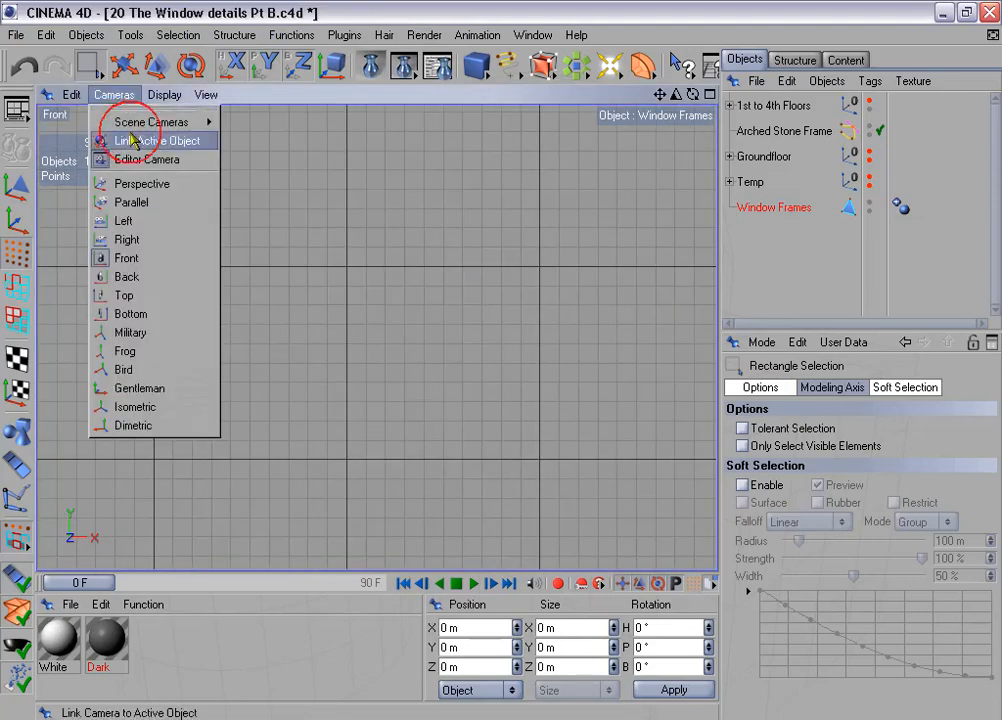
click(163, 277)
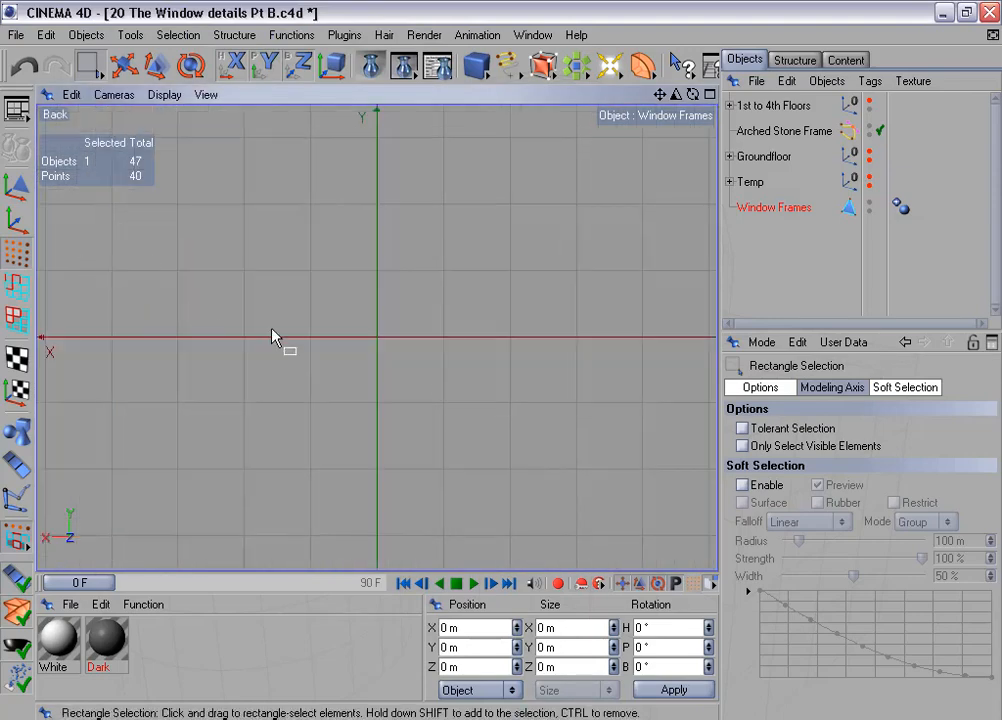
key(h)
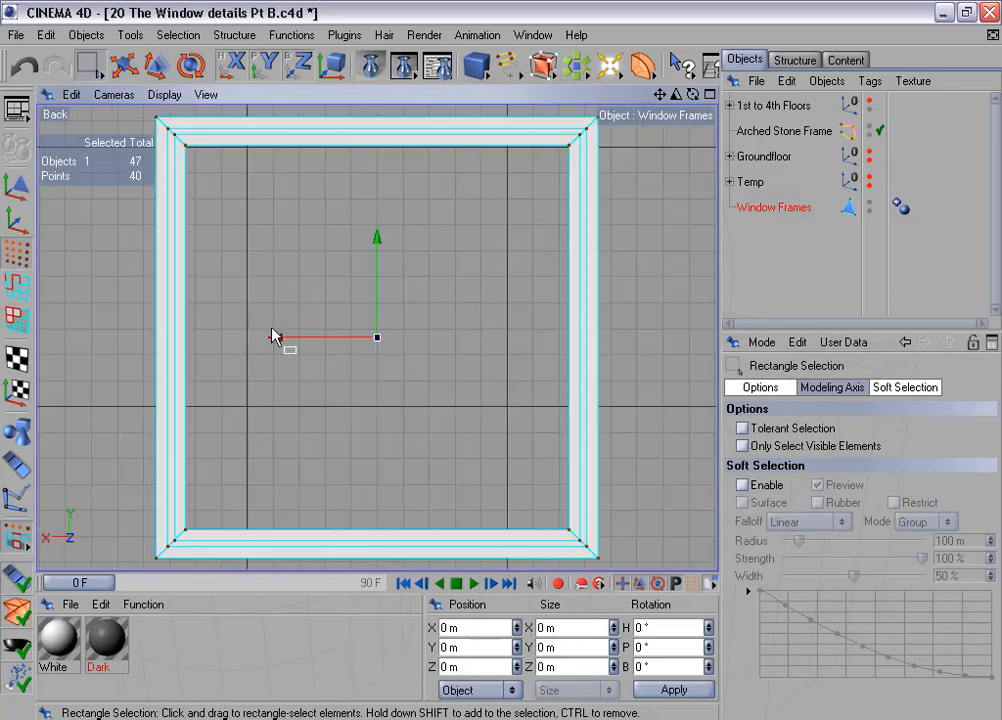
click(17, 320)
drag(86, 64, 97, 76)
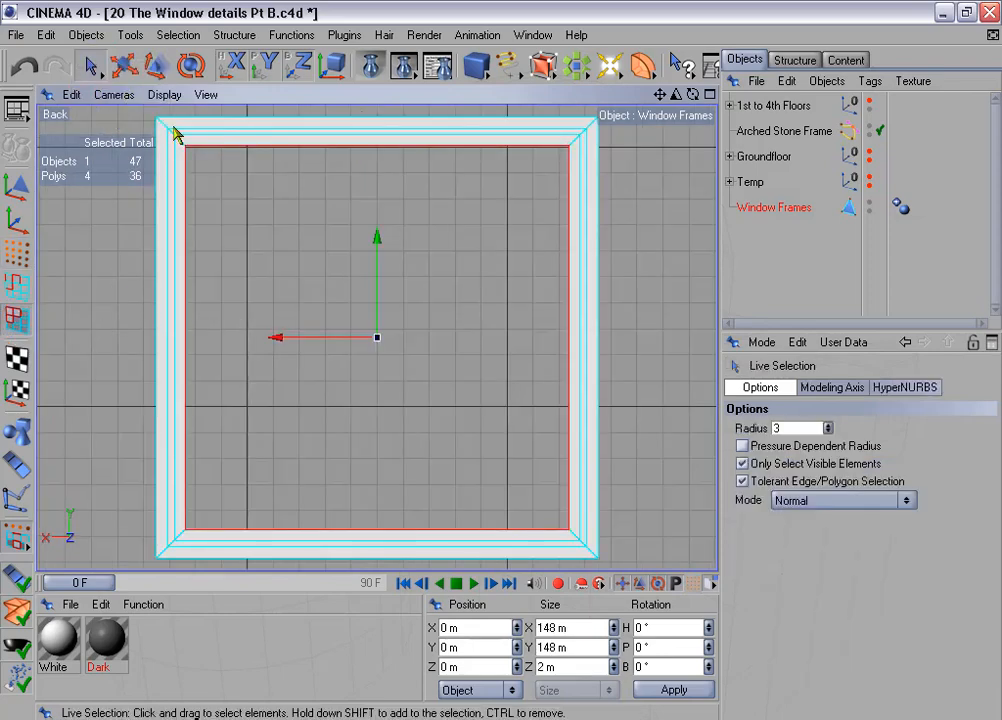
mouse_move(262, 117)
mouse_down()
mouse_move(291, 526)
mouse_move(315, 561)
mouse_up()
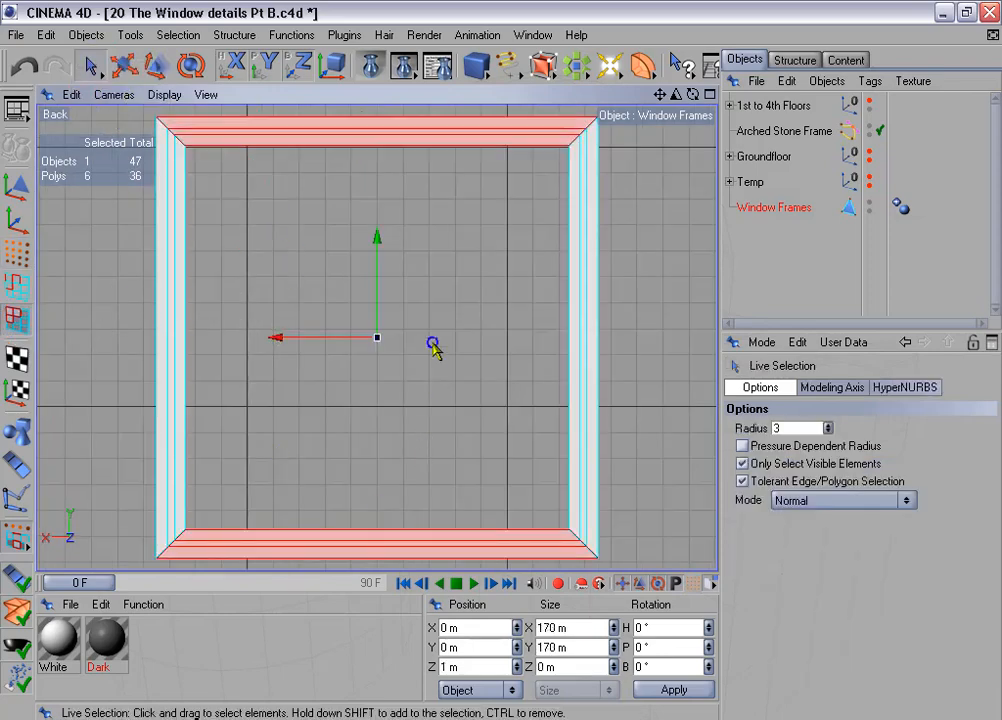
right_click(432, 345)
click(494, 569)
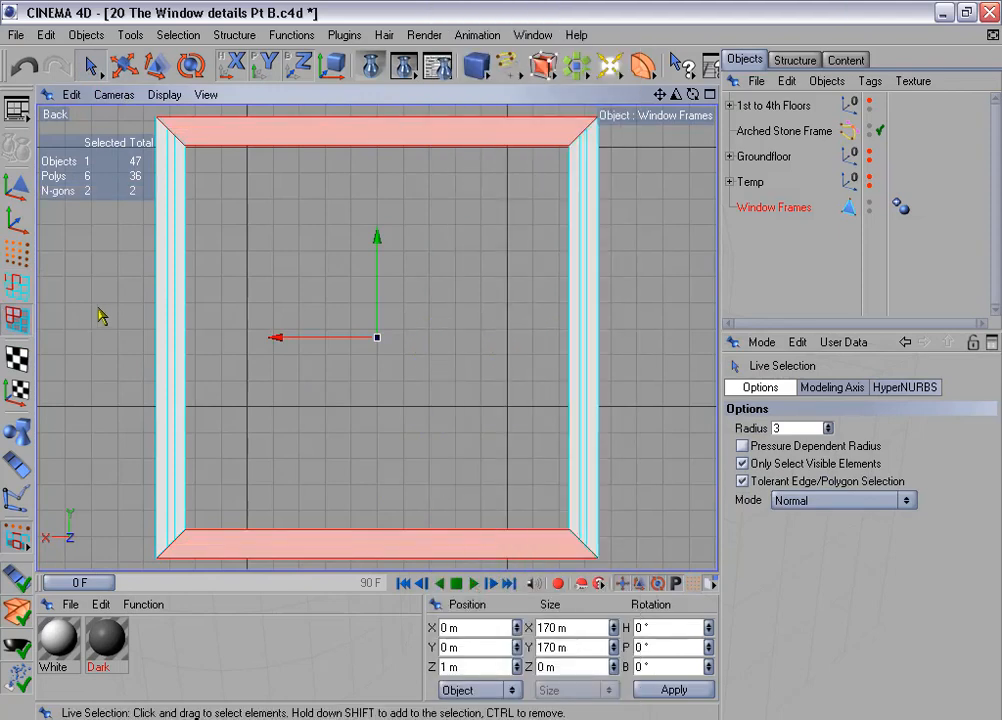
- Select the rear polygons of the frame's two vertical sides and Melt each side into a single N-gon
click(198, 311)
shift+click(575, 338)
right_click(449, 268)
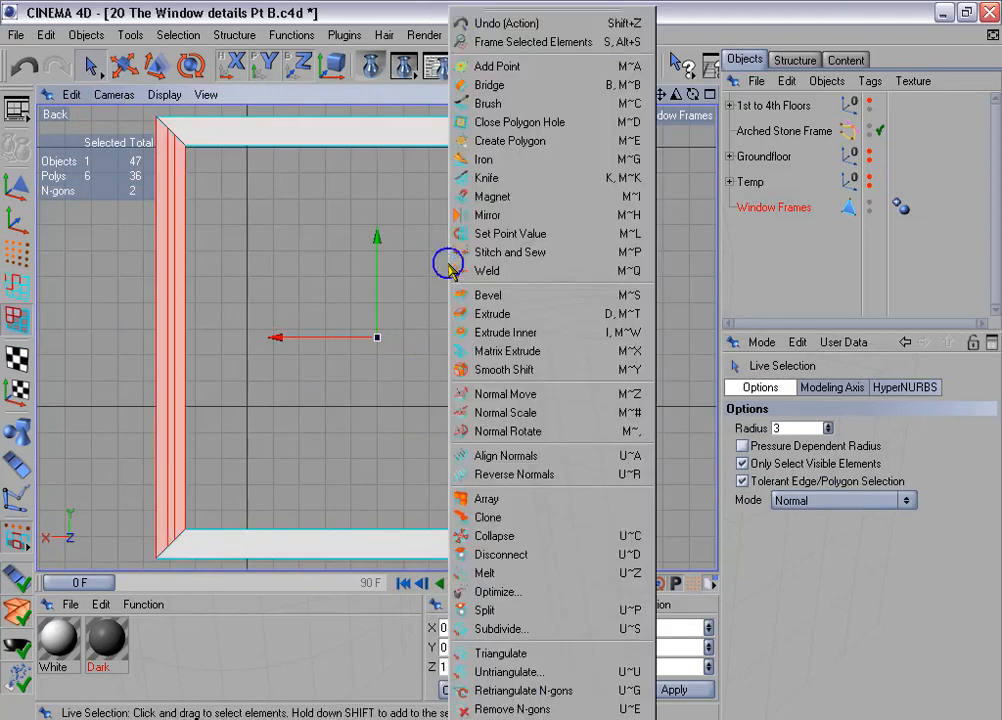
- Delete the eight leftover rear points lying between the outer and inner corners of the frame
click(16, 253)
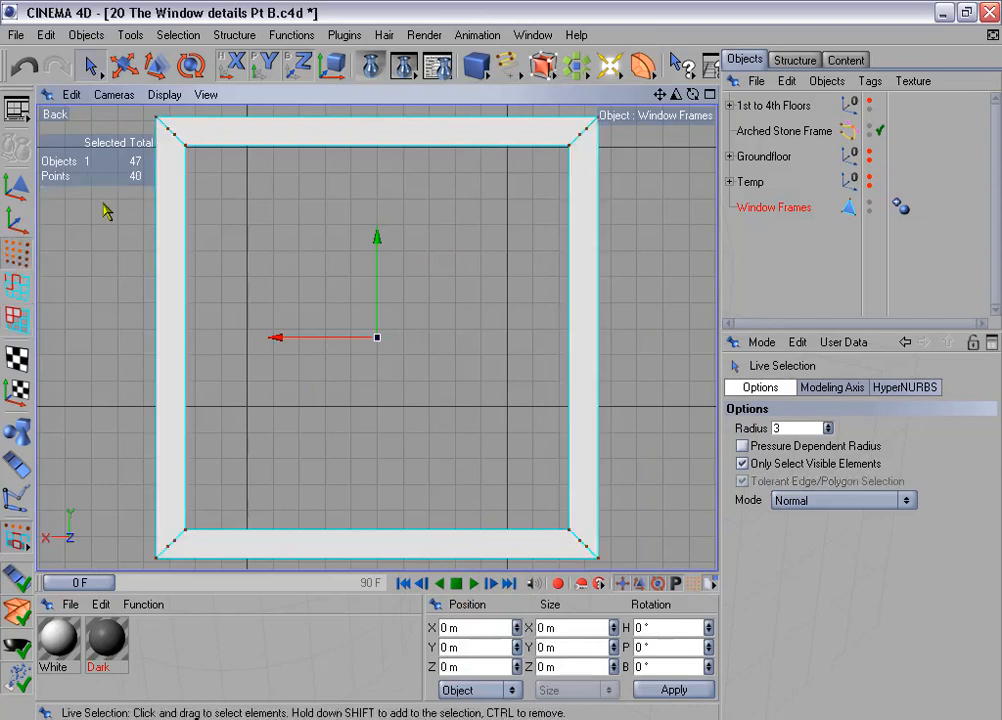
click(173, 135)
shift+click(168, 136)
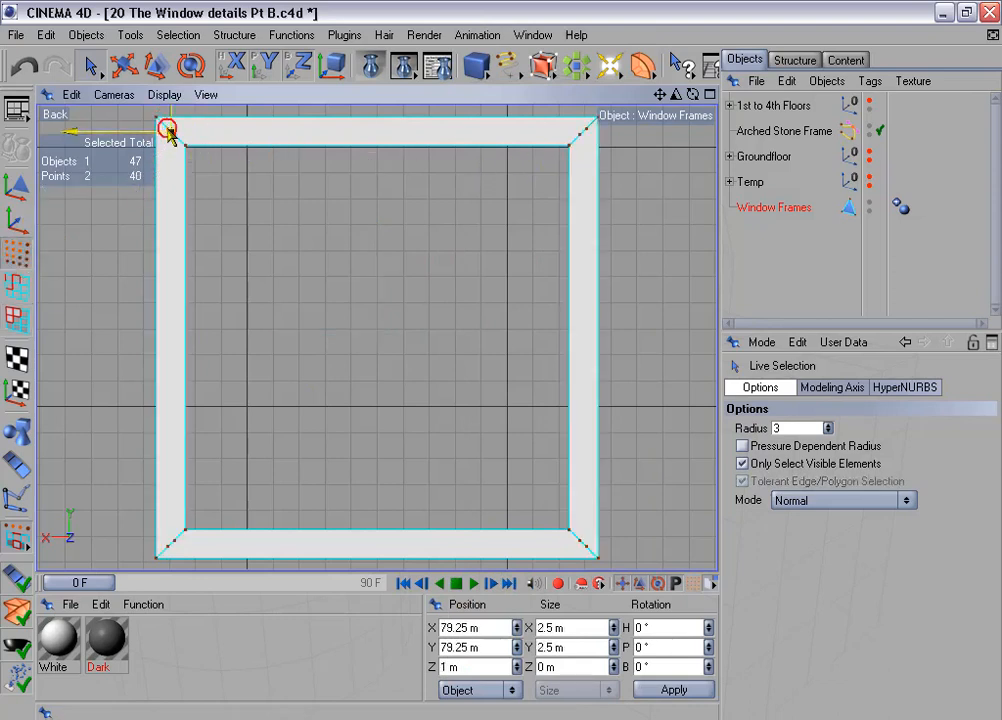
shift+click(585, 132)
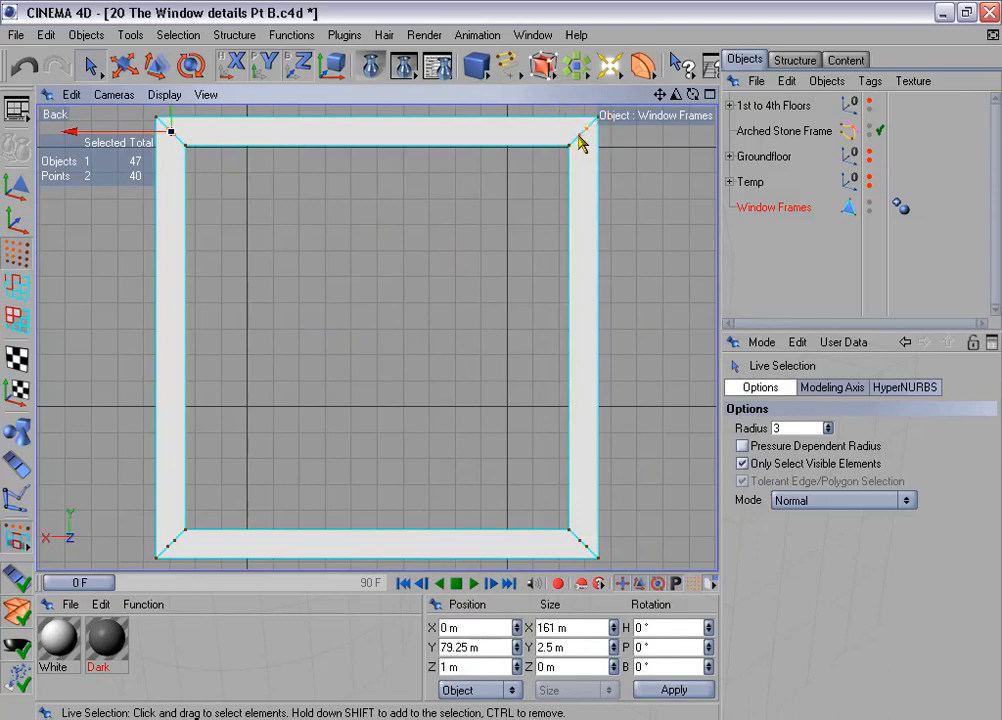
shift+click(590, 552)
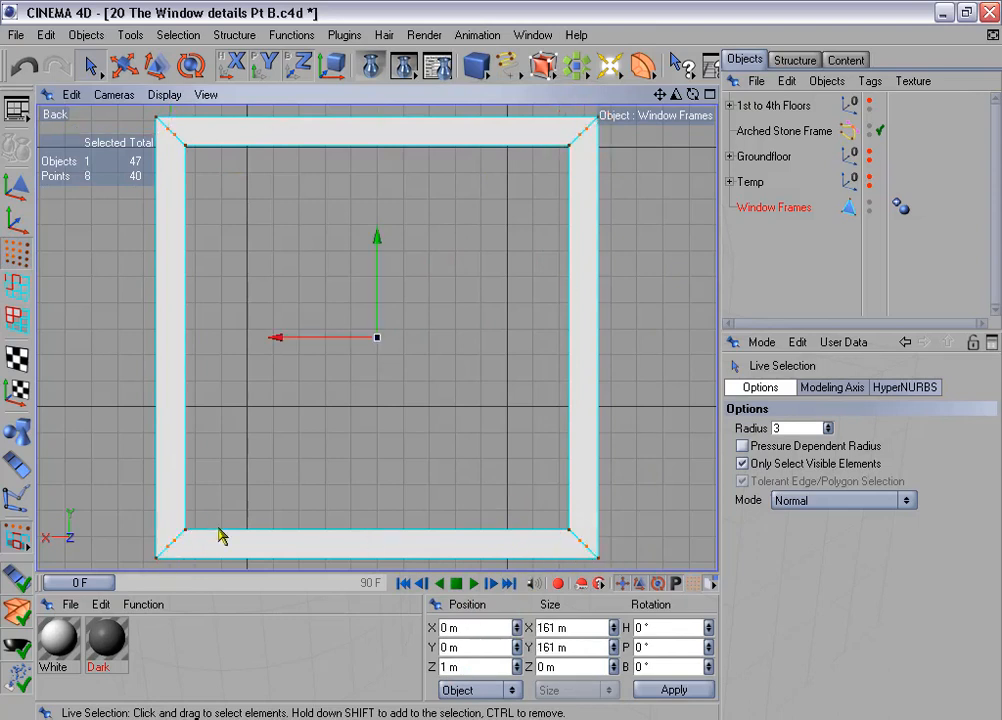
key(Delete)
- In the Perspective view and edge mode, loop-select the five stepped profile edge loops on the frame's front, excluding the outer and rear inner edges
middle_click(374, 382)
middle_click(249, 207)
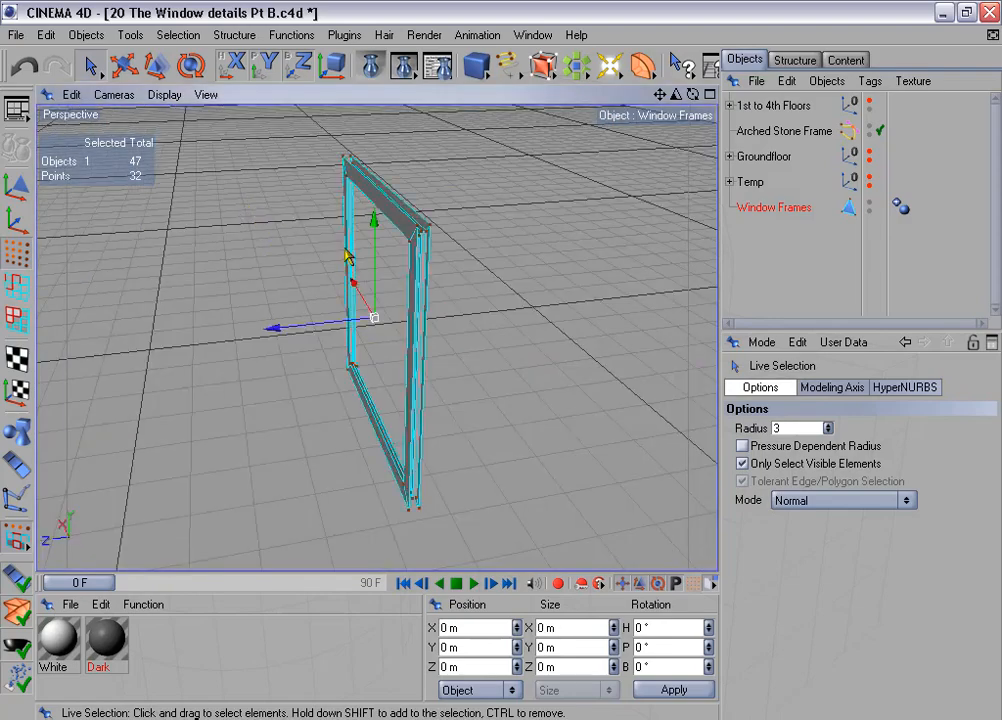
alt+drag(346, 256, 254, 258)
scroll(363, 256, up, 5)
alt+middle_drag(416, 298, 386, 311)
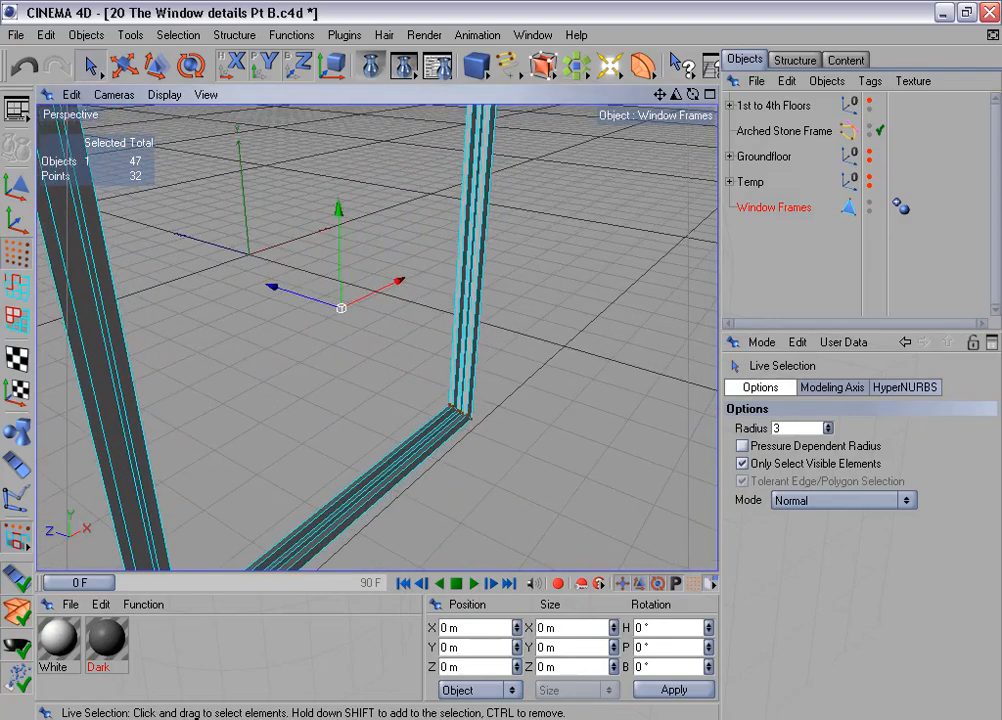
drag(677, 96, 612, 204)
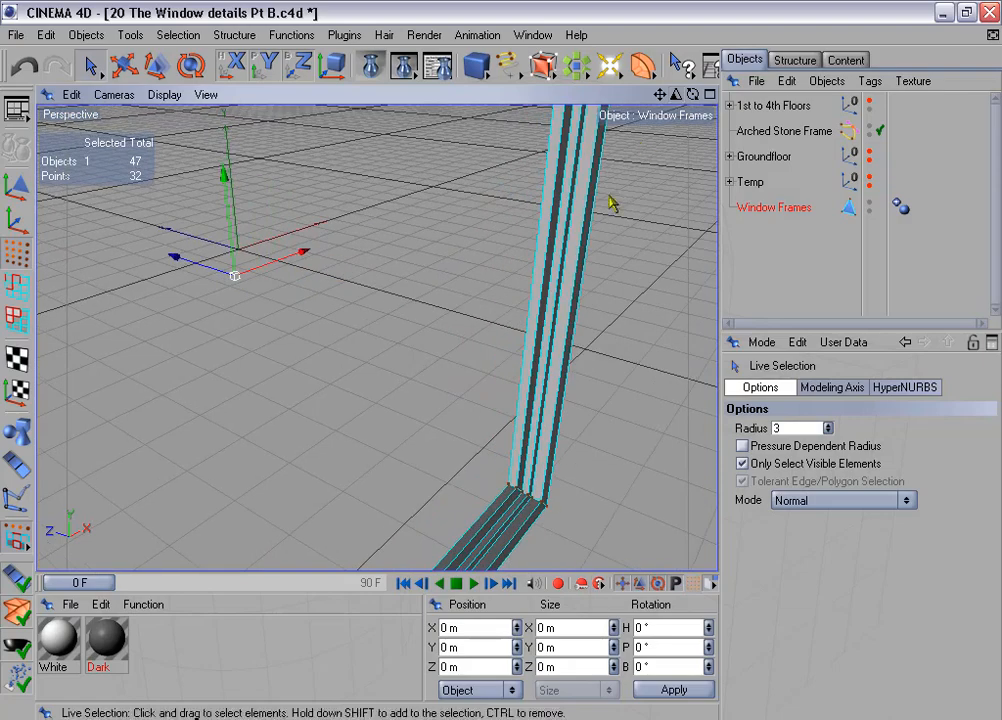
alt+middle_drag(609, 197, 579, 149)
drag(675, 97, 722, 97)
alt+middle_drag(492, 386, 468, 362)
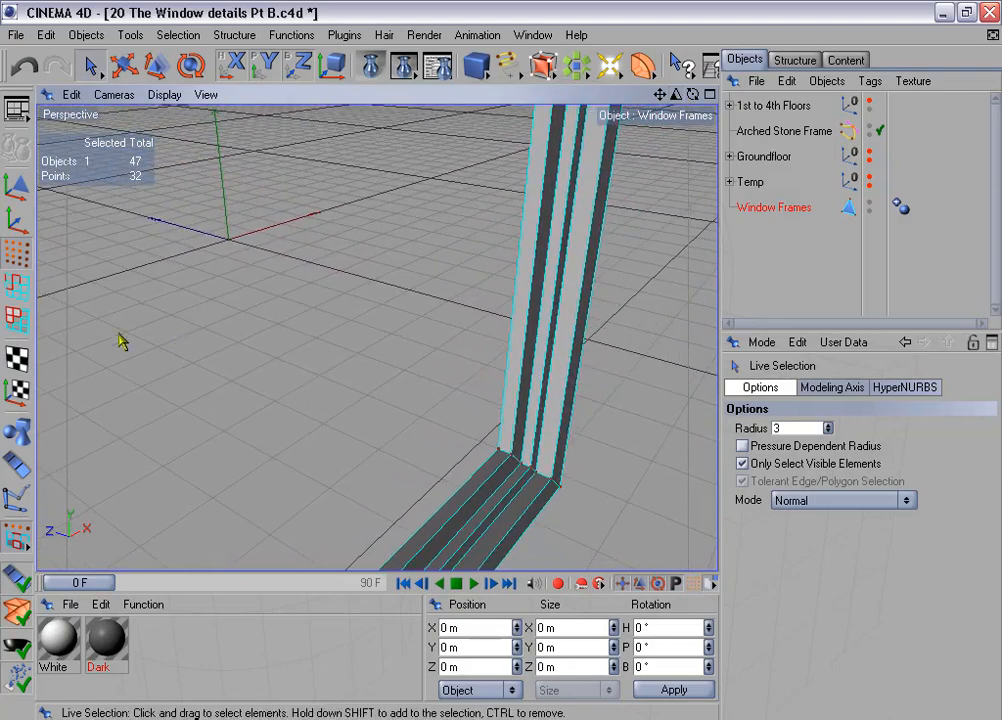
click(14, 290)
click(178, 35)
click(268, 166)
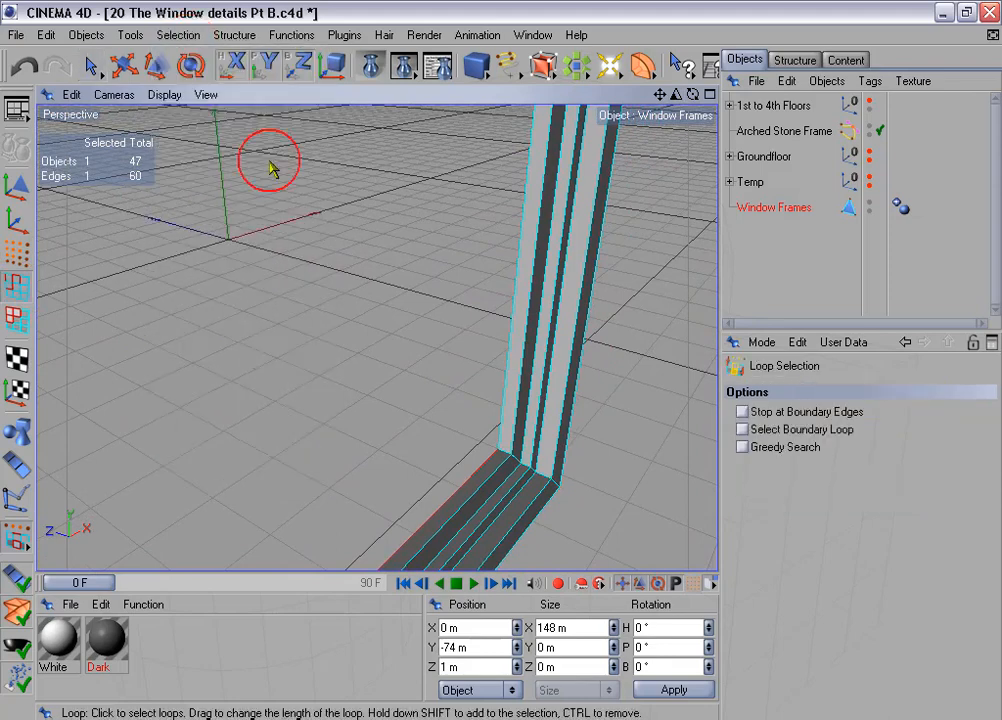
click(508, 478)
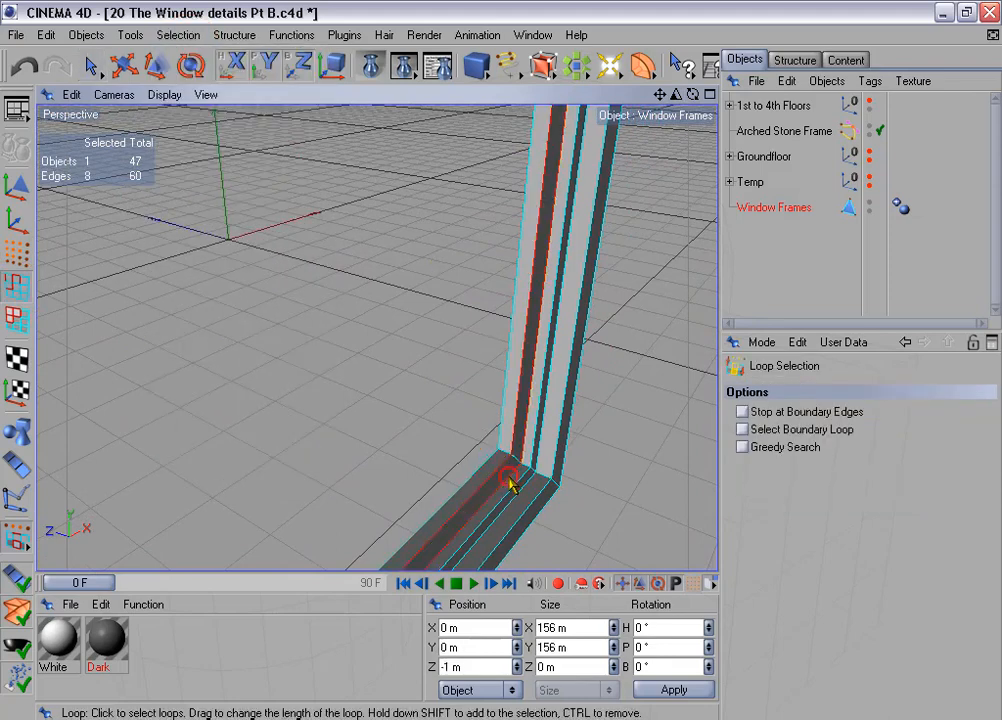
shift+click(524, 489)
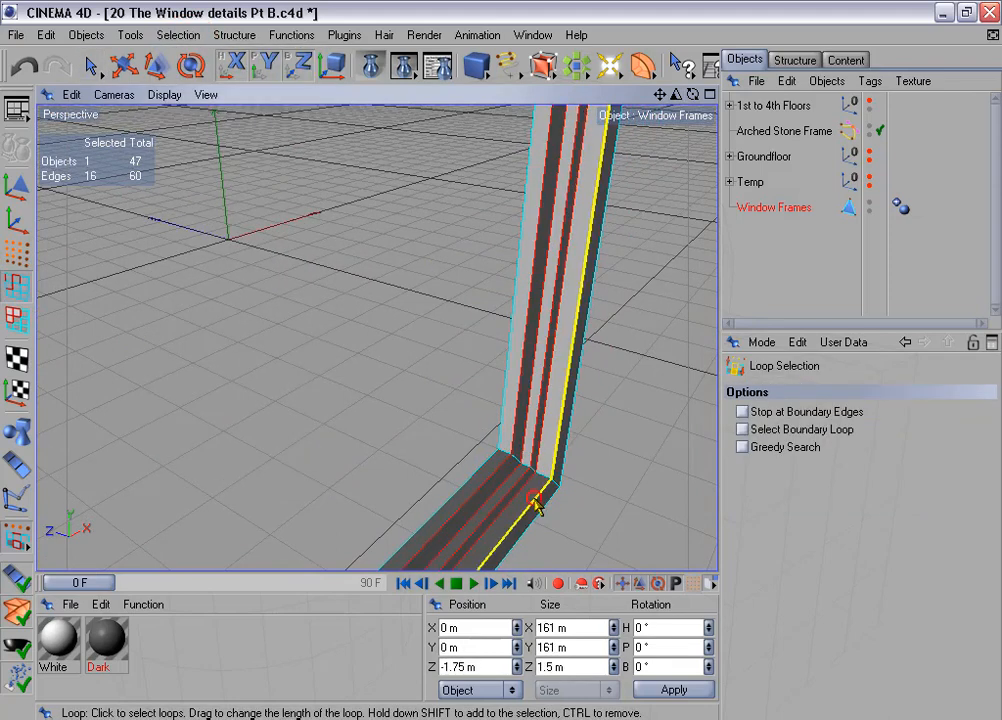
shift+click(536, 505)
- Add the mitred corner edges between the selected loops to the selection using Ring Selection
click(178, 35)
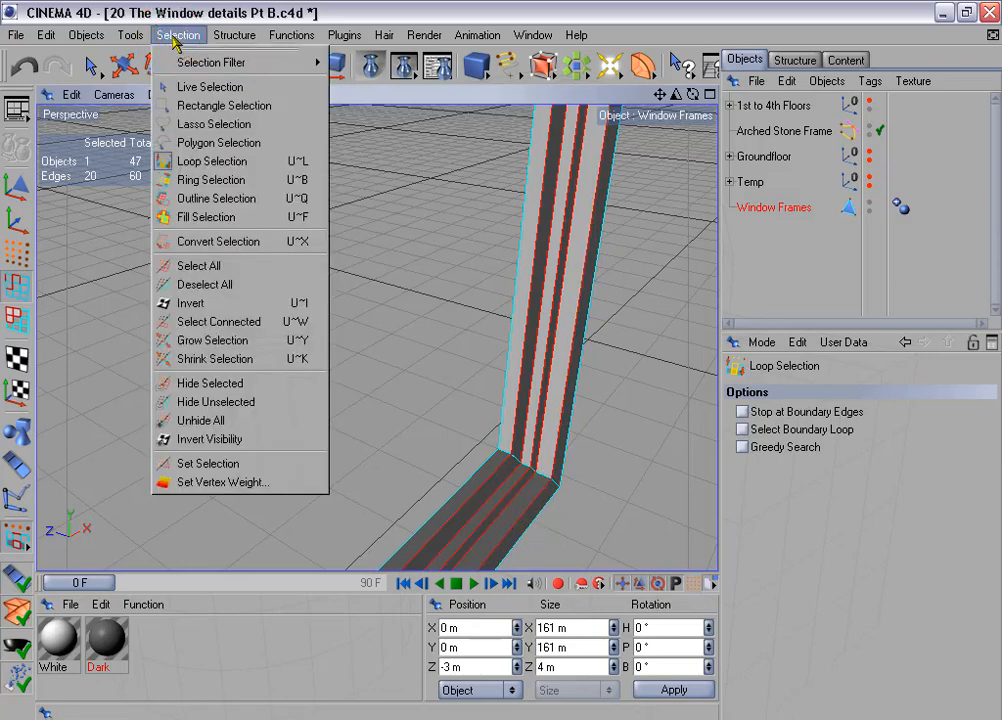
click(240, 179)
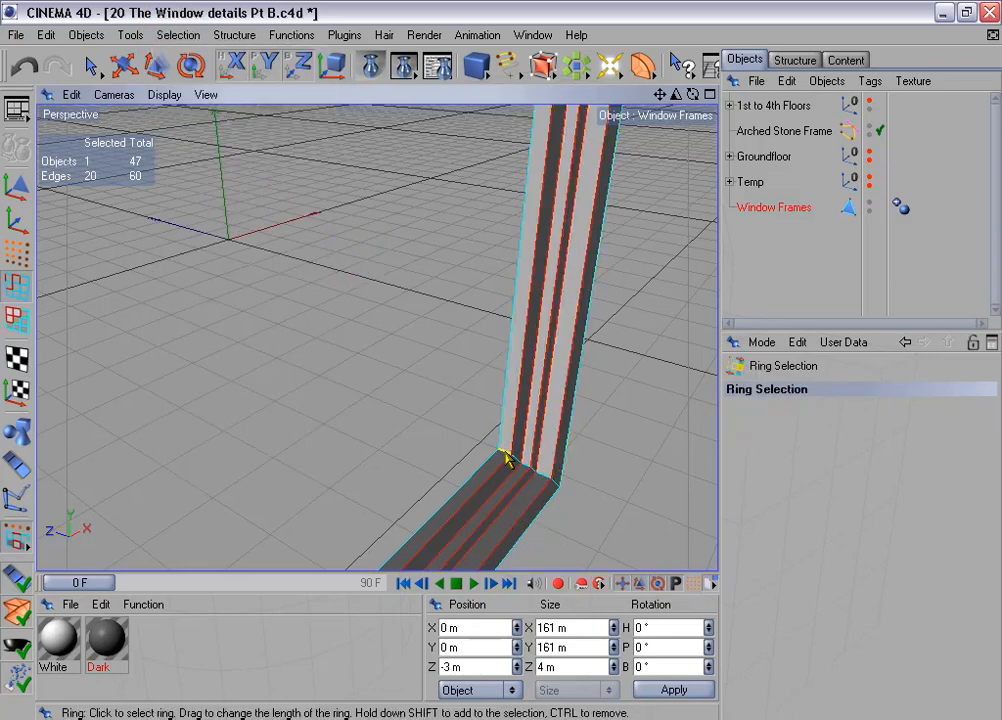
shift+click(532, 471)
shift+click(541, 478)
key(h)
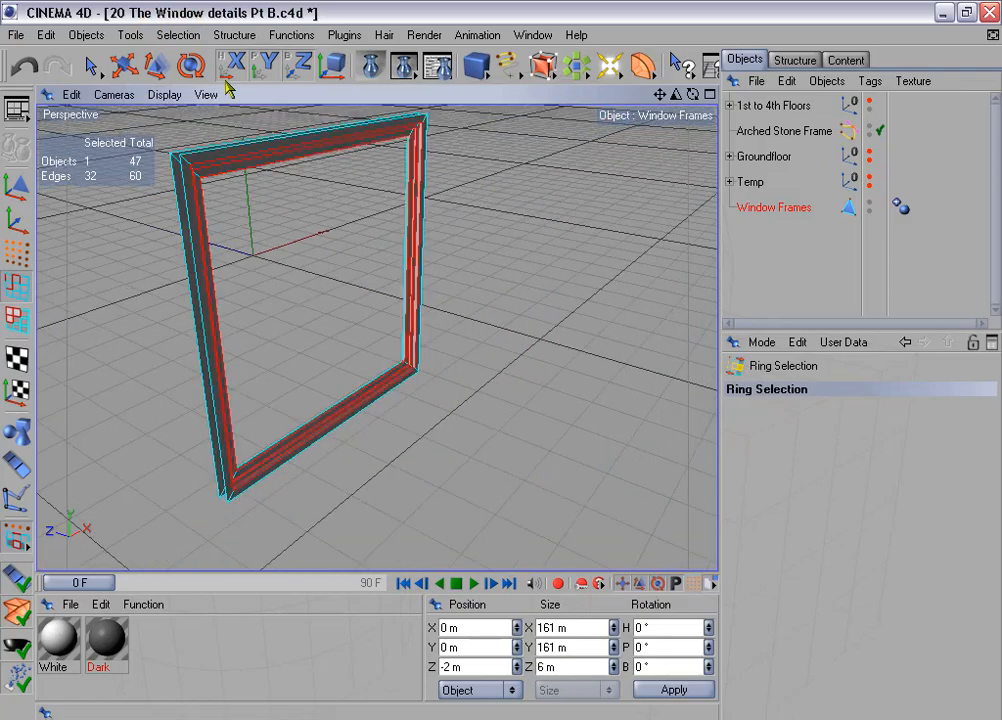
- Store the selected edges in an Edge Selection tag named "Edges for beveling"
click(180, 36)
click(262, 463)
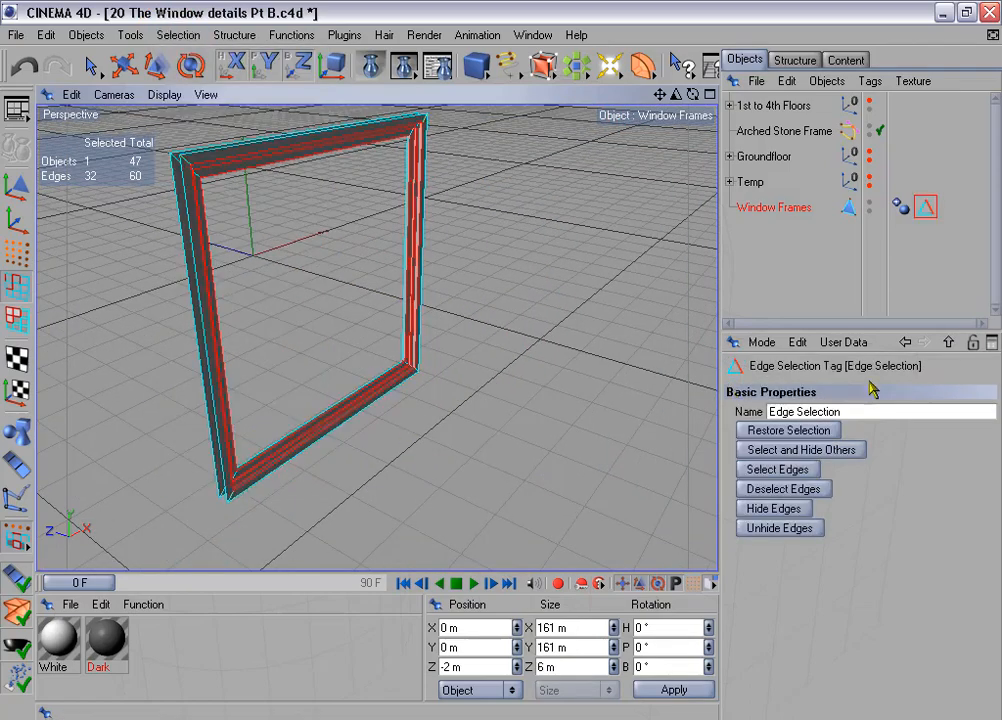
click(866, 413)
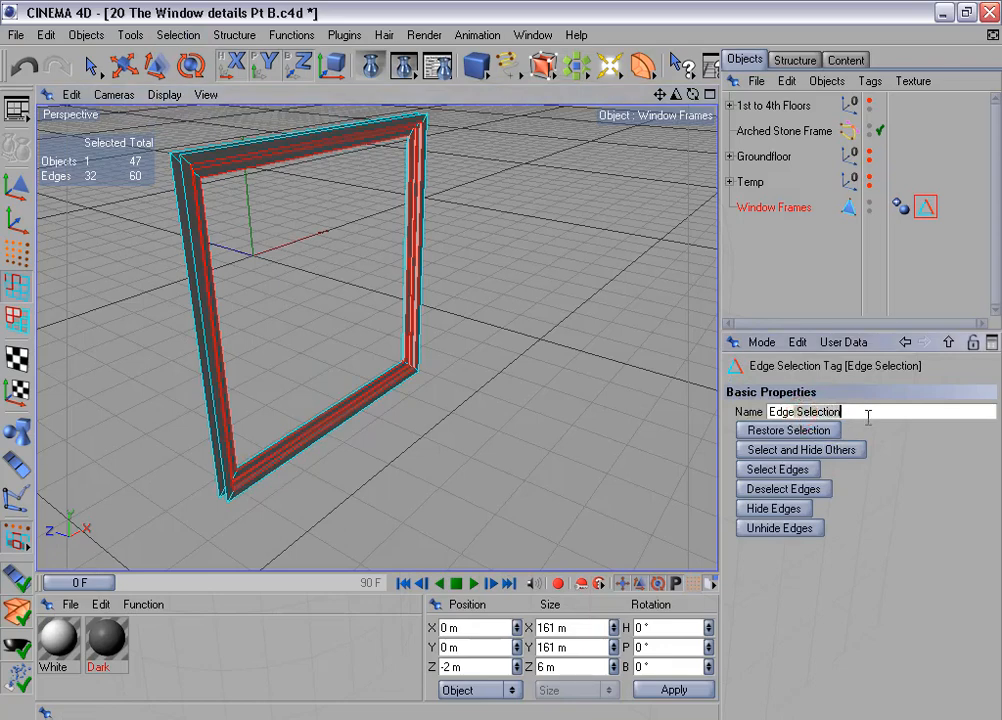
key(BackSpace)
key(BackSpace)
key(BackSpace)
key(BackSpace)
key(BackSpace)
key(BackSpace)
key(BackSpace)
key(BackSpace)
key(BackSpace)
key(BackSpace)
text(s for beveling)
key(Return)
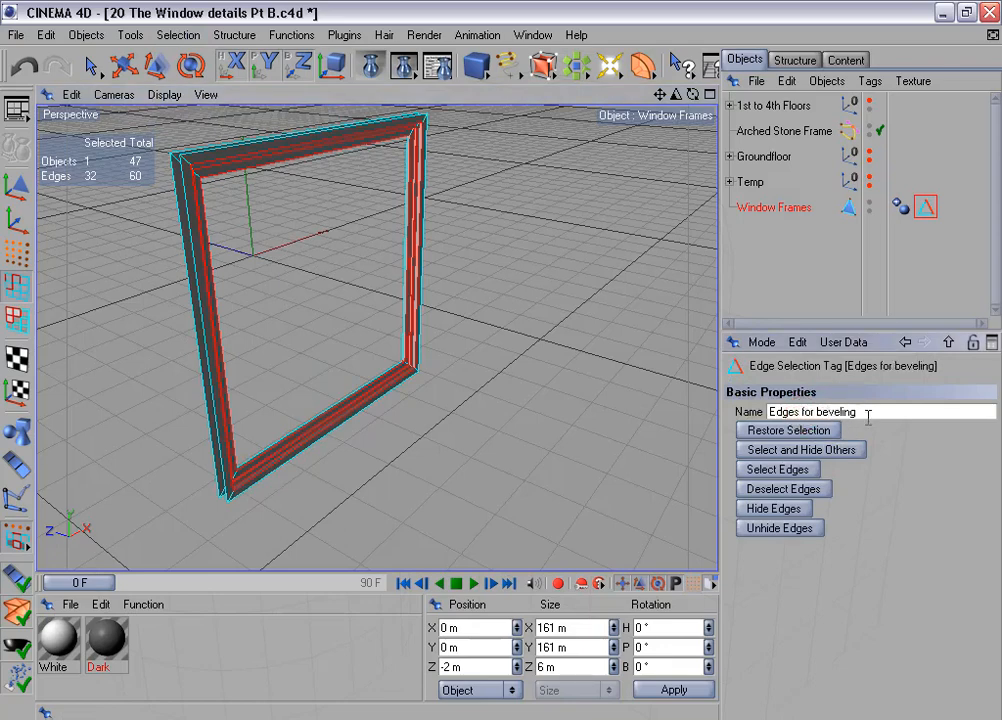
- In model mode, move the Window Frames axis to the centre of all its points using the Axis Center plugin
scroll(476, 358, down, 3)
scroll(505, 324, down, 1)
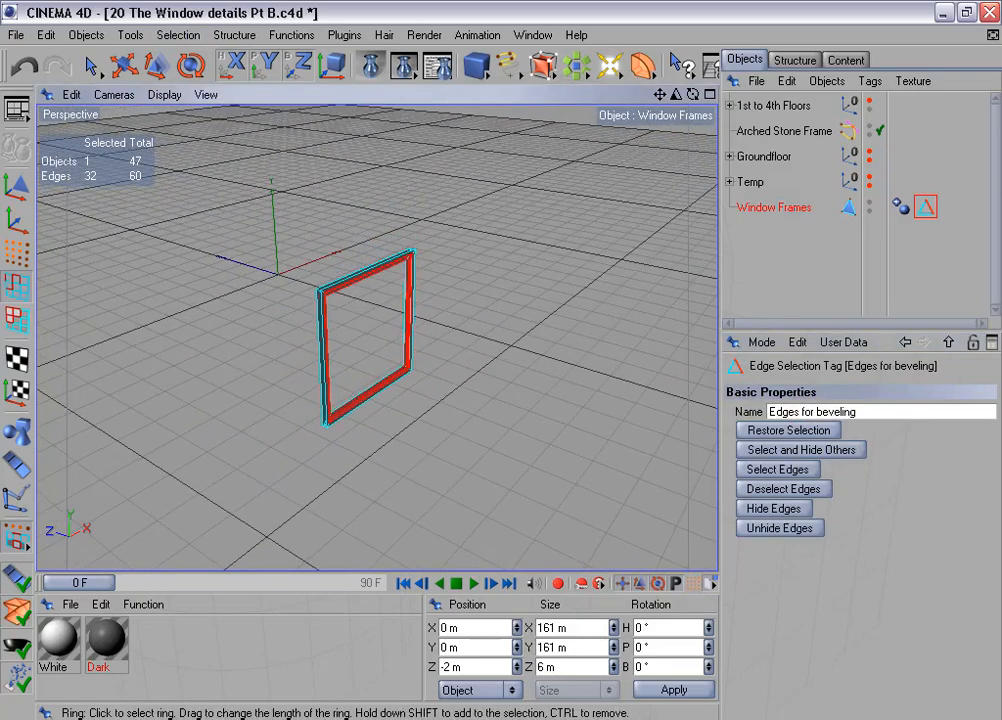
alt+drag(501, 360, 511, 296)
alt+middle_drag(511, 294, 511, 297)
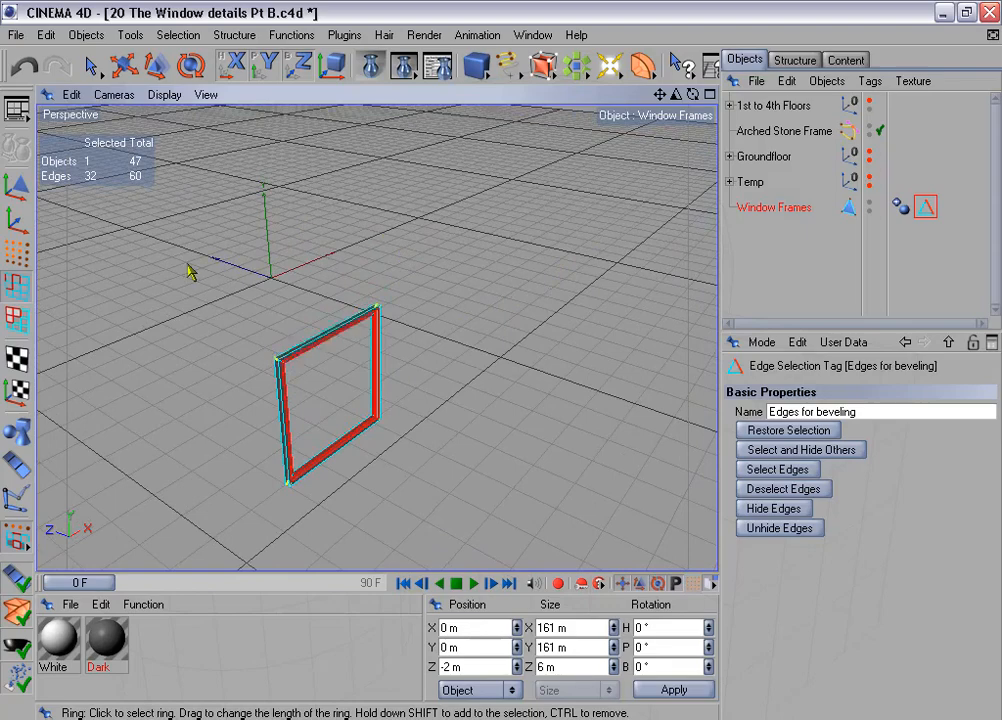
click(16, 146)
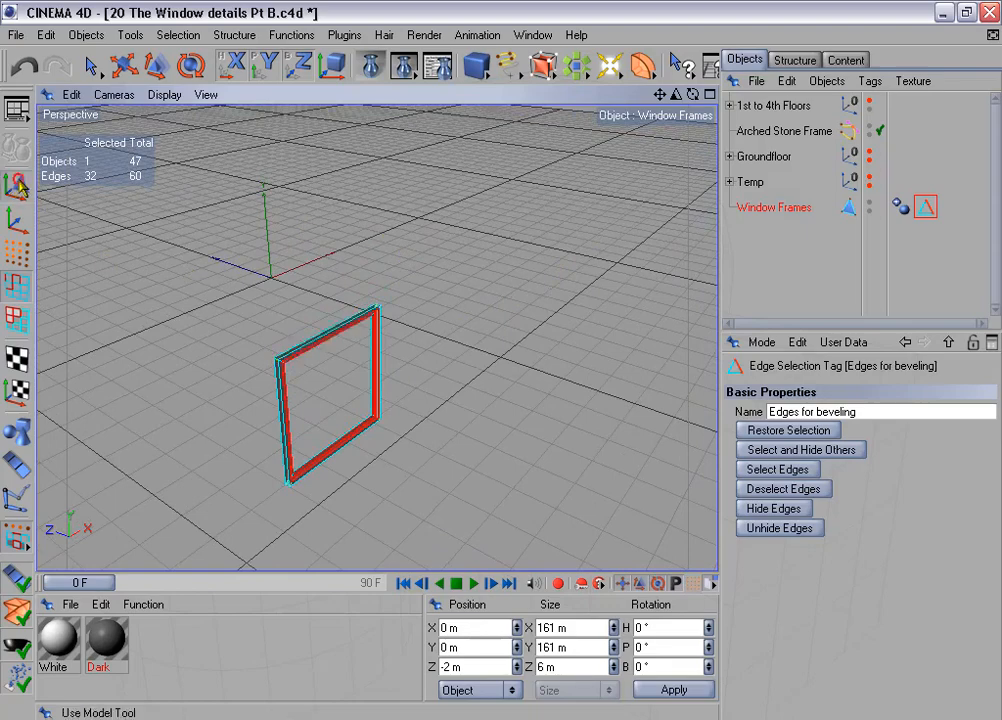
click(124, 65)
click(344, 35)
mouse_move(374, 108)
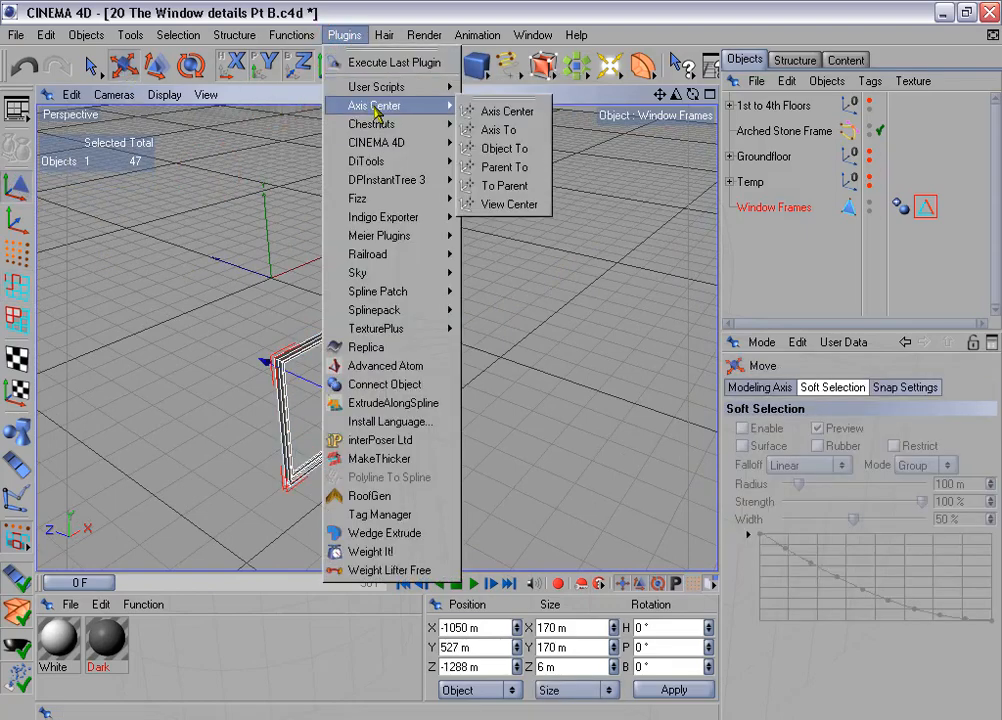
click(531, 109)
click(510, 280)
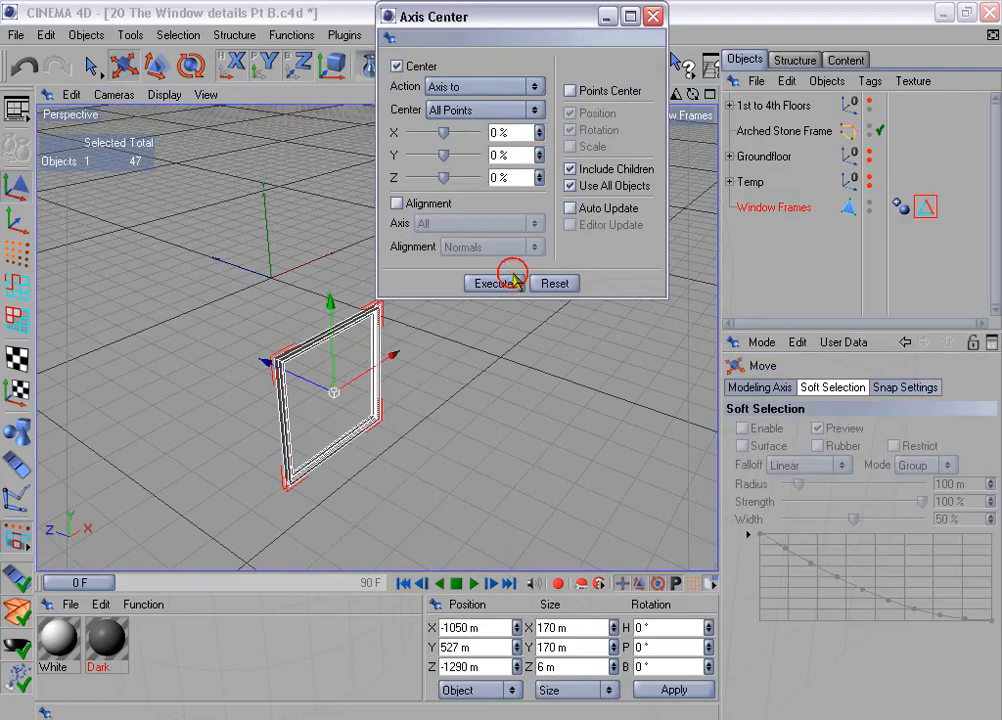
click(654, 17)
- Check the Z position of the Window Frames object
mouse_move(483, 273)
alt+mouse_down()
mouse_move(522, 230)
mouse_move(501, 358)
mouse_move(479, 297)
alt+mouse_up()
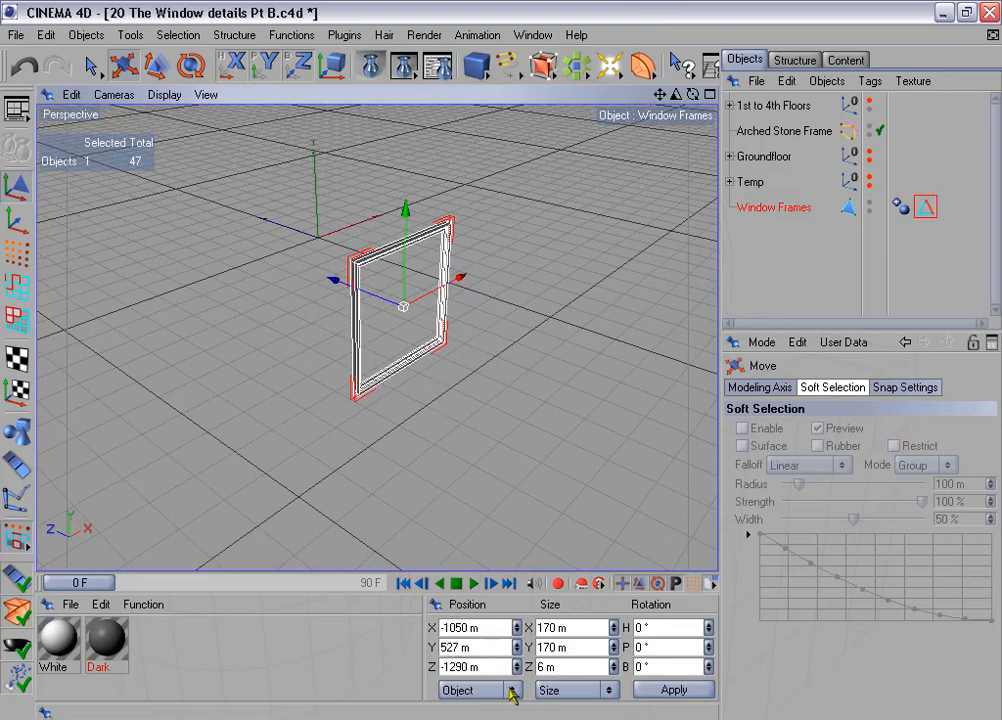
drag(488, 670, 444, 668)
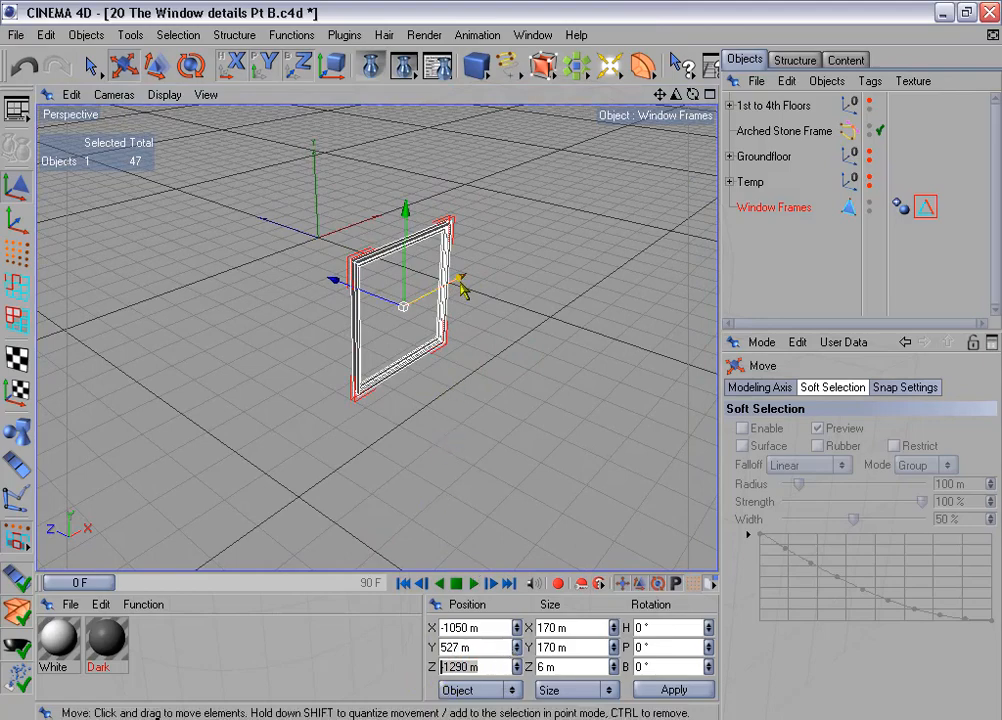
alt+middle_drag(463, 287, 415, 387)
scroll(463, 290, down, 3)
scroll(463, 290, down, 2)
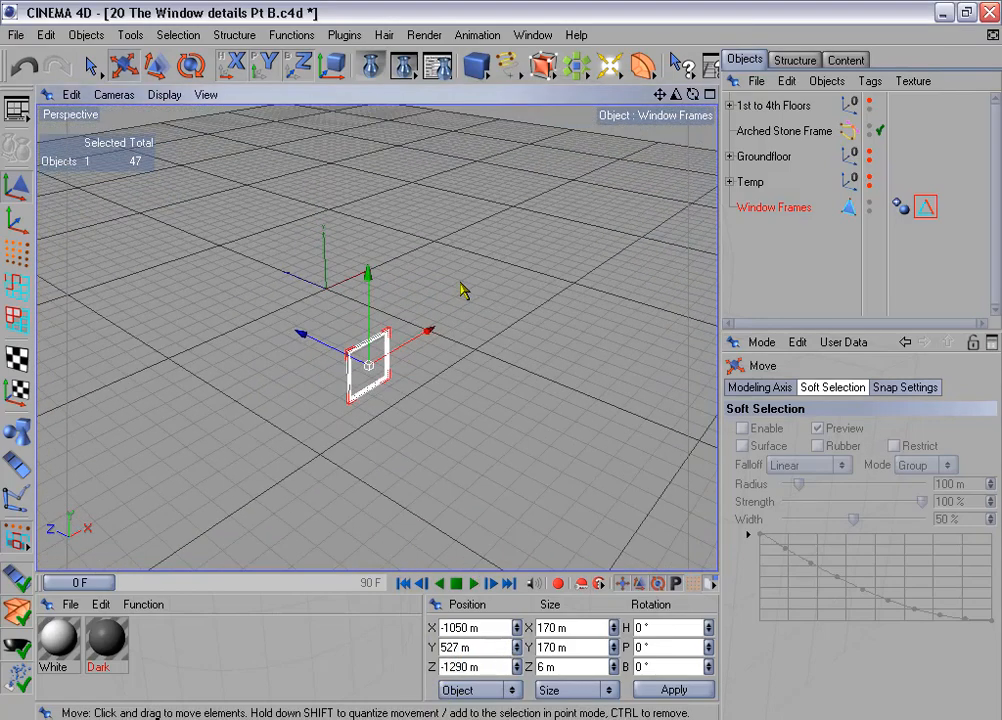
- Make the 1st to 4th Floors group visible again and examine the window openings near the building's corner
click(868, 101)
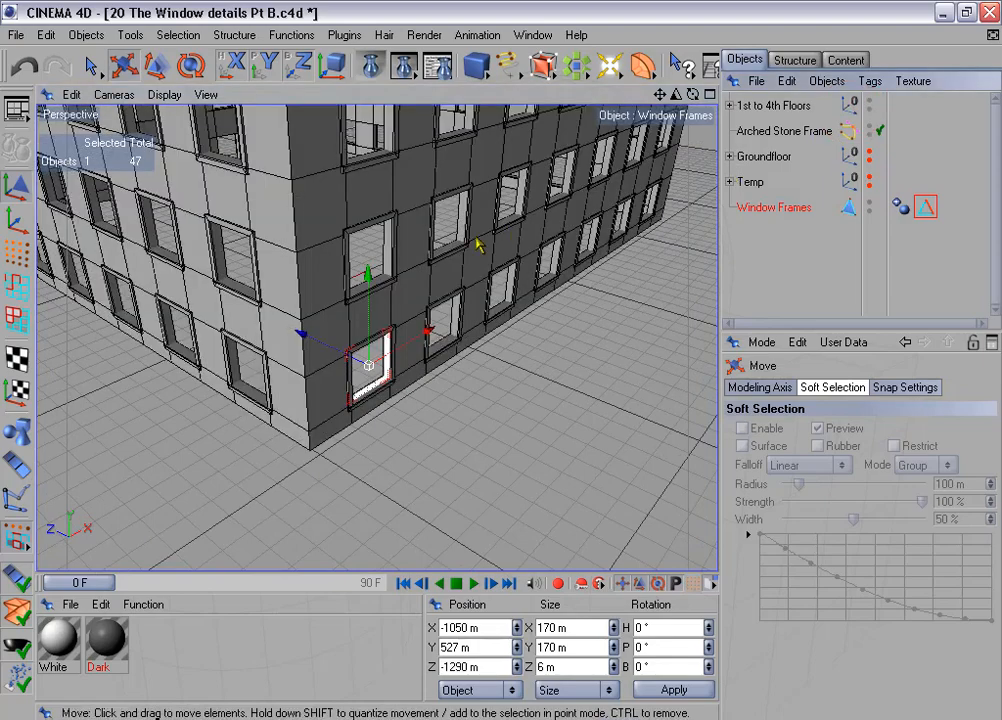
alt+middle_drag(405, 187, 470, 243)
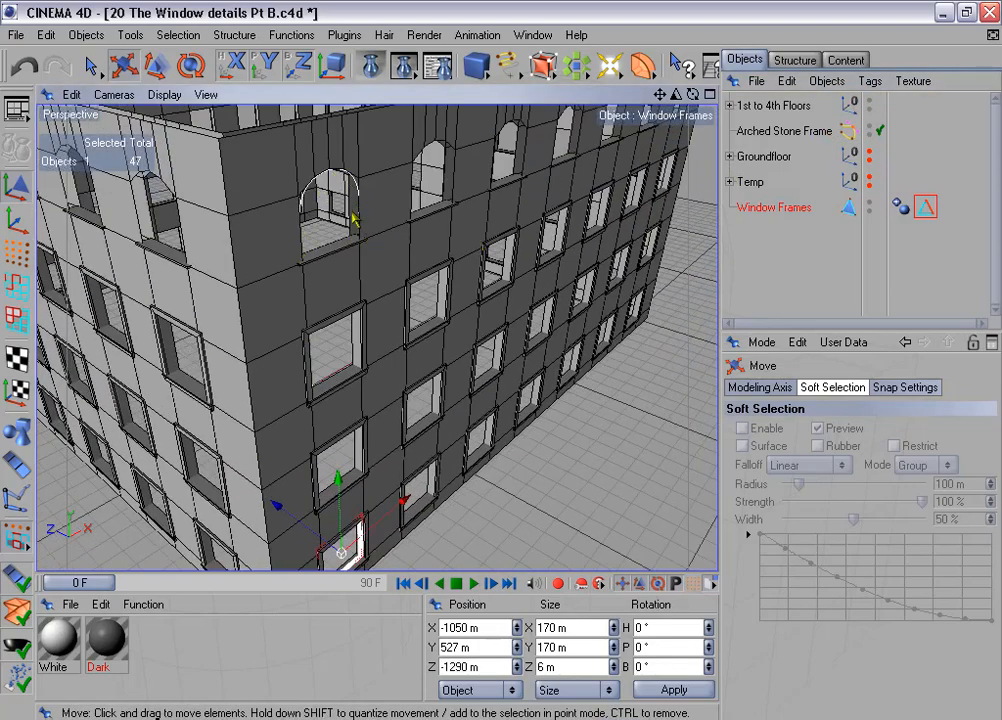
alt+drag(423, 325, 464, 318)
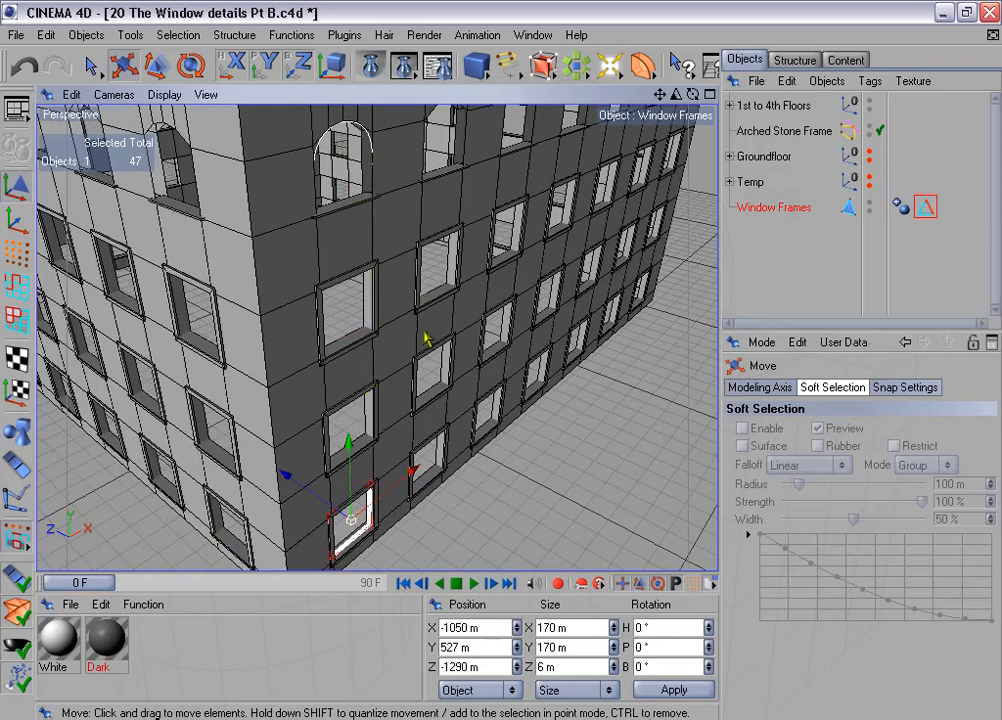
- Switch to edge mode with the Window Frames object selected
alt+drag(427, 340, 429, 347)
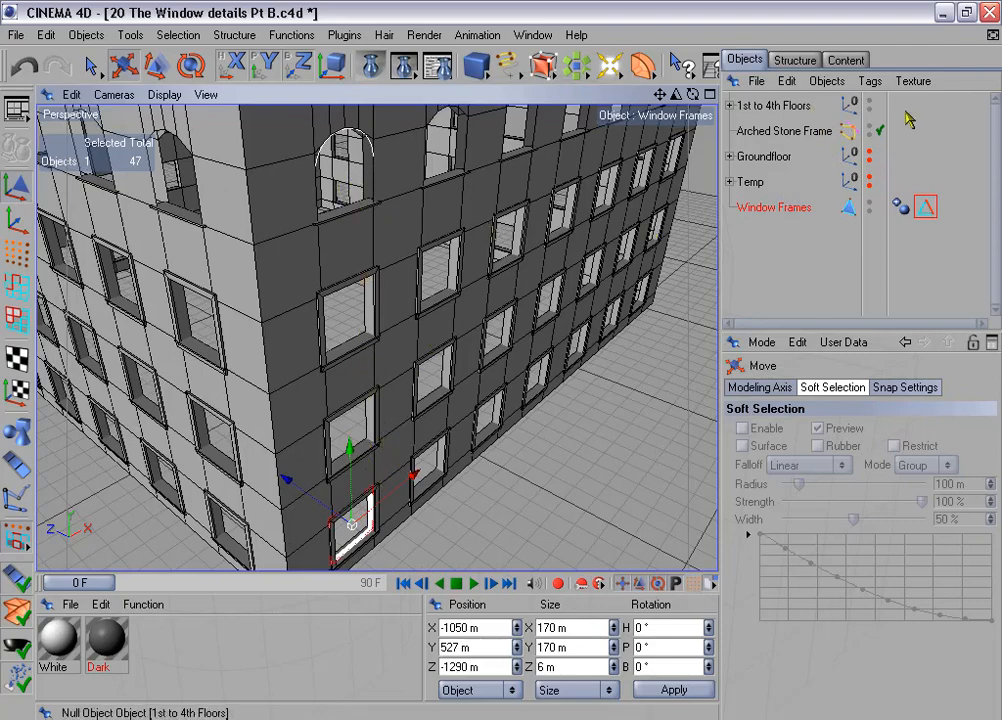
scroll(463, 297, down, 2)
alt+middle_drag(463, 297, 463, 257)
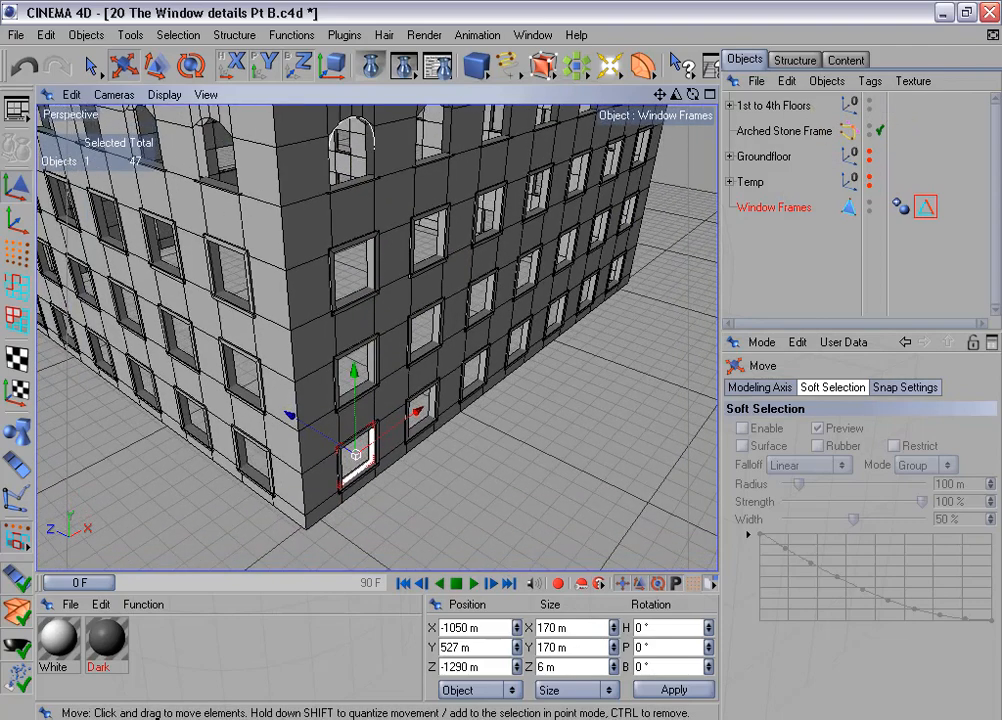
click(16, 285)
alt+drag(512, 369, 518, 360)
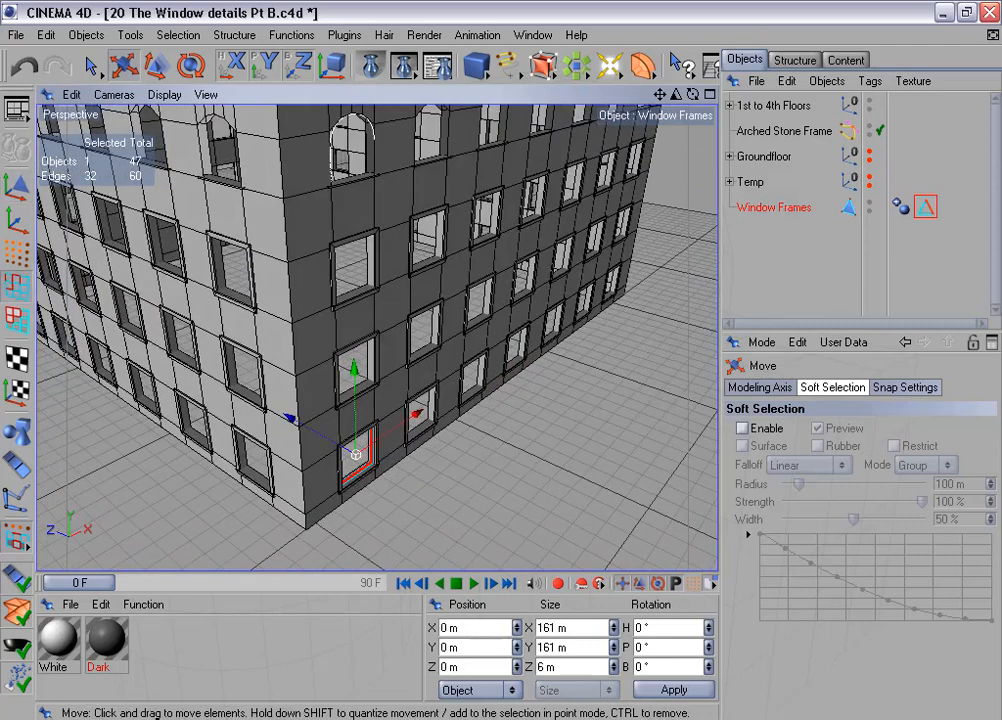
alt+drag(450, 300, 478, 295)
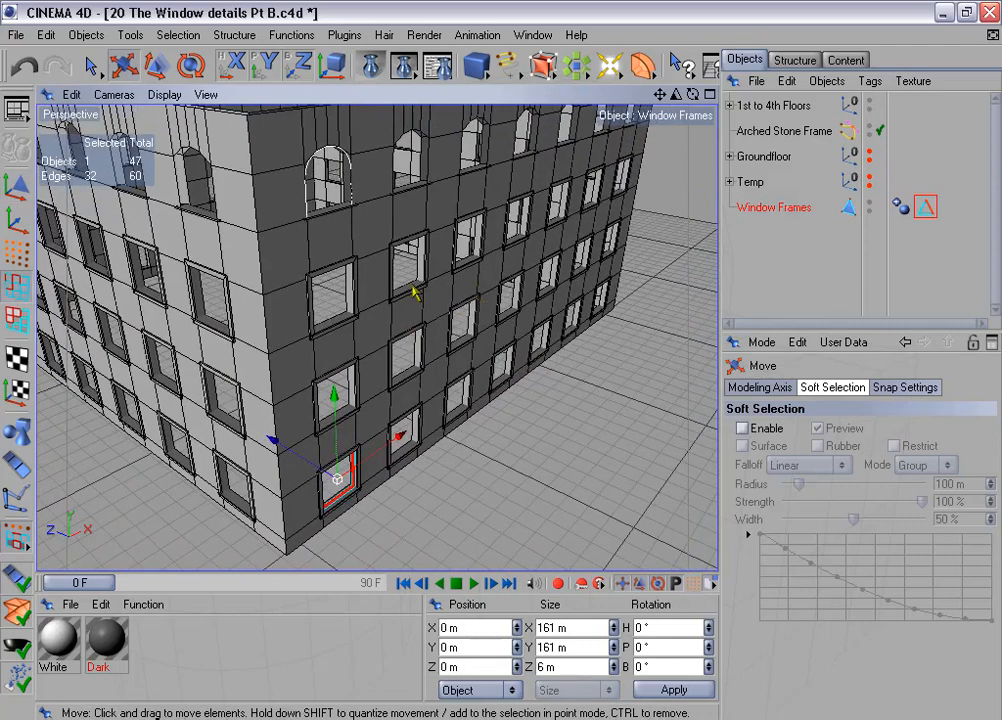
- Duplicate Window Frames in Linear mode with 6 copies, moved 350 m per step along X with the Y offset disabled
click(291, 34)
click(353, 162)
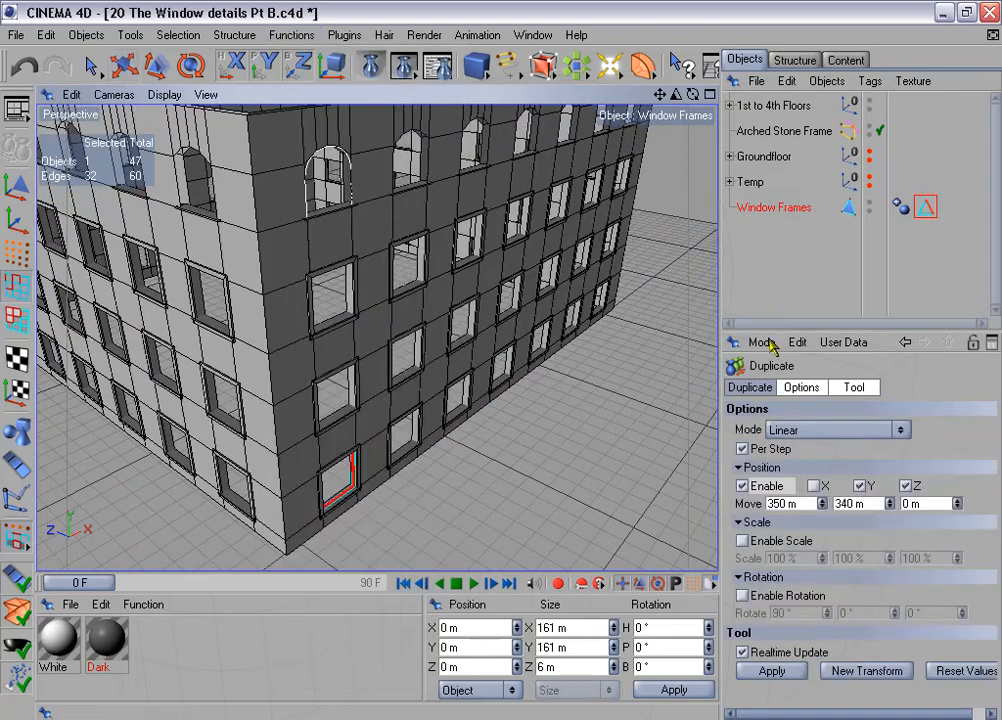
click(758, 387)
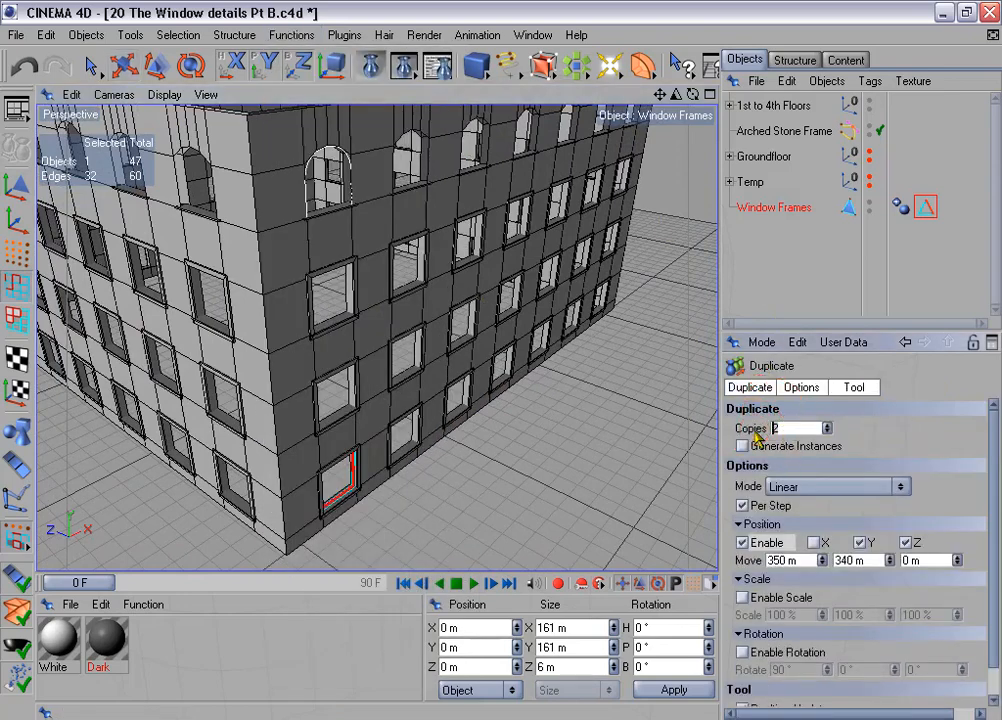
click(813, 542)
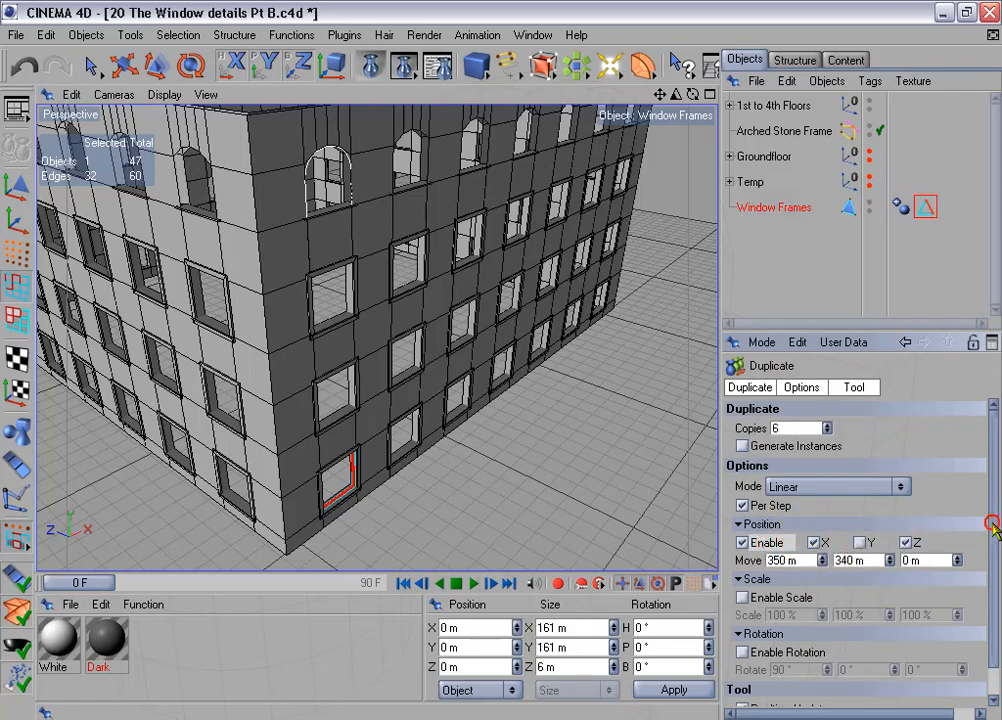
scroll(912, 600, down, 1)
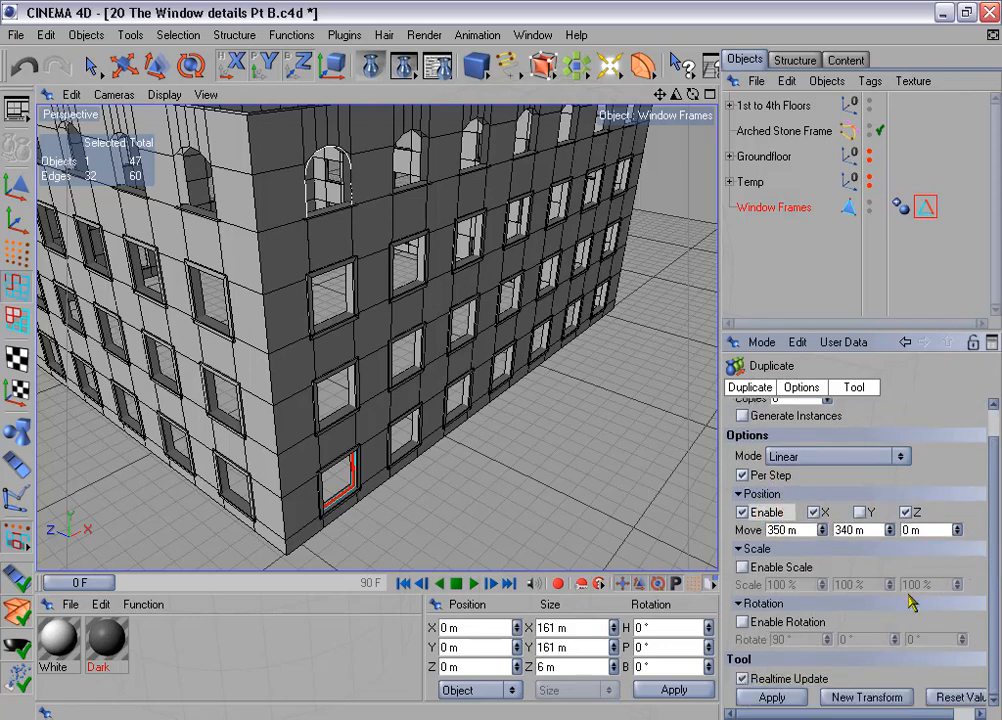
click(795, 621)
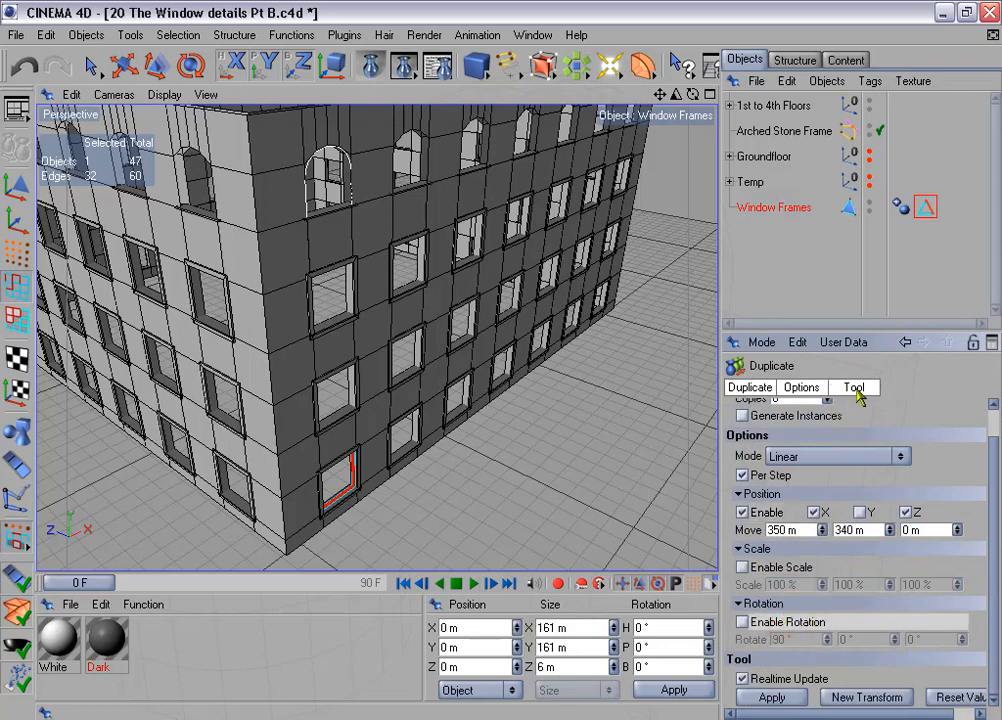
click(855, 388)
click(772, 447)
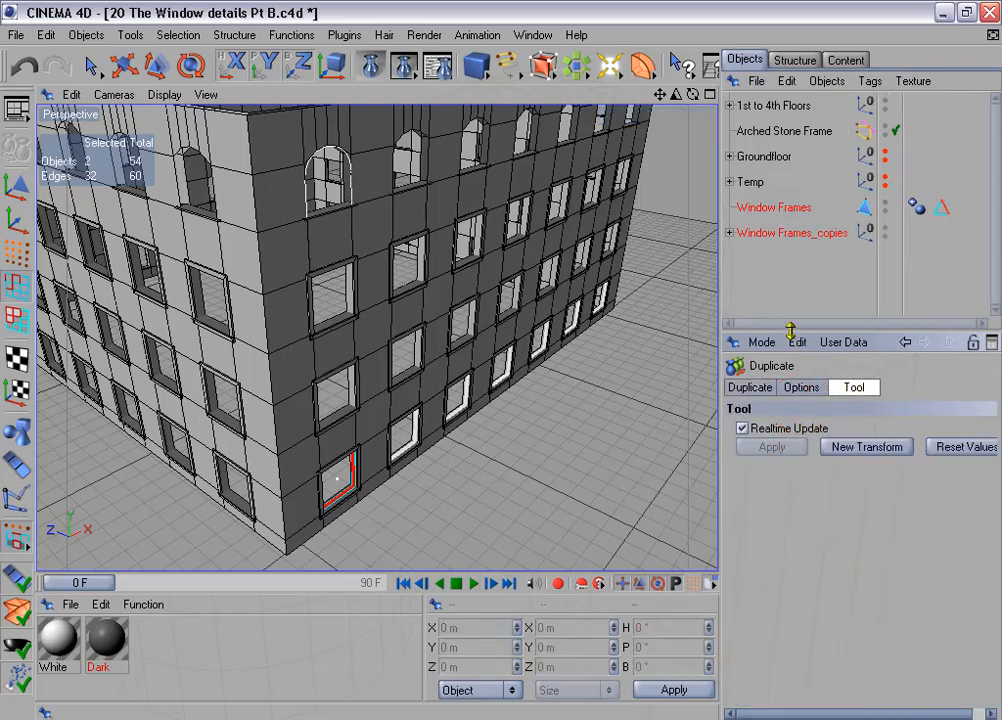
- Connect the original Window Frames and its six copies into a single polygon object
drag(790, 330, 795, 452)
click(731, 233)
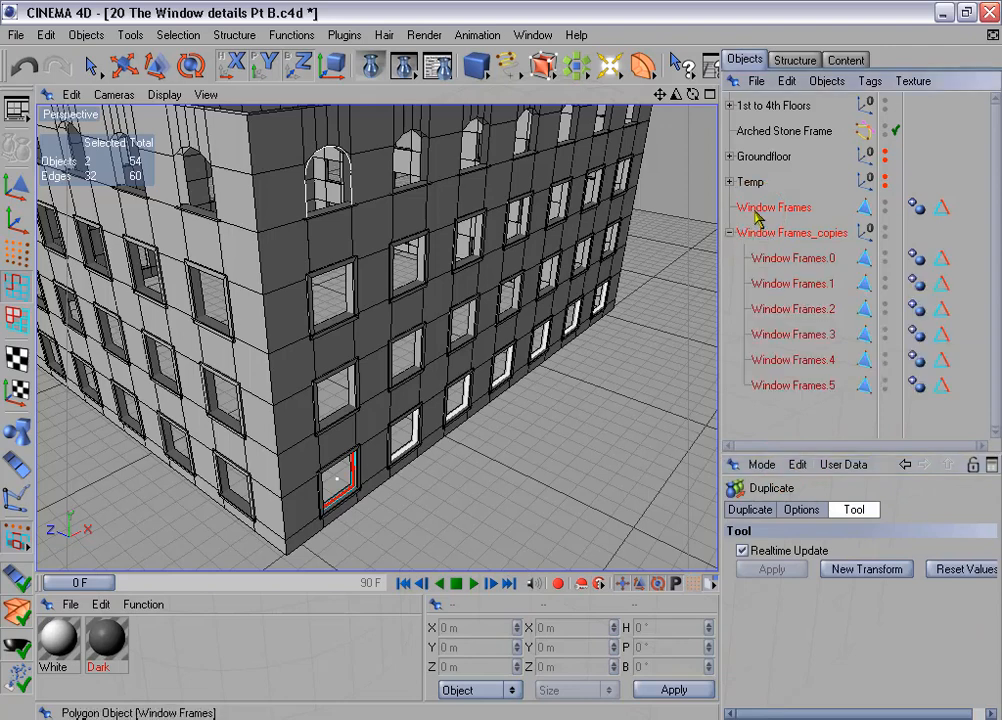
click(756, 208)
shift+click(783, 383)
right_click(783, 362)
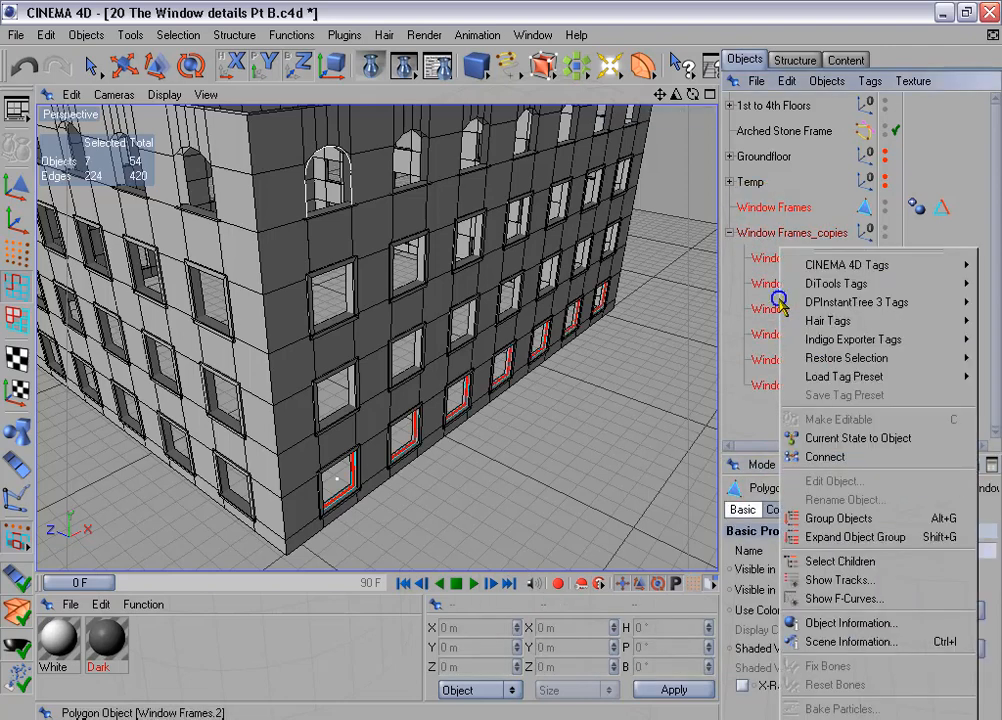
click(790, 456)
- Delete the separate original Window Frames and the Window Frames_copies group, keeping the connected object
click(783, 232)
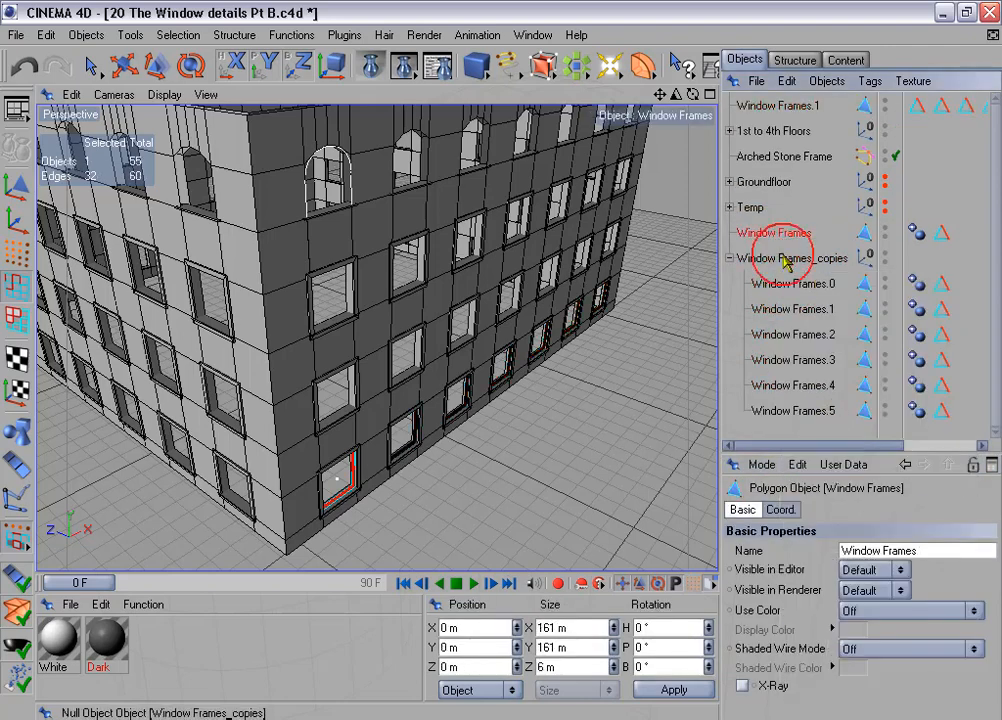
shift+click(787, 258)
key(Delete)
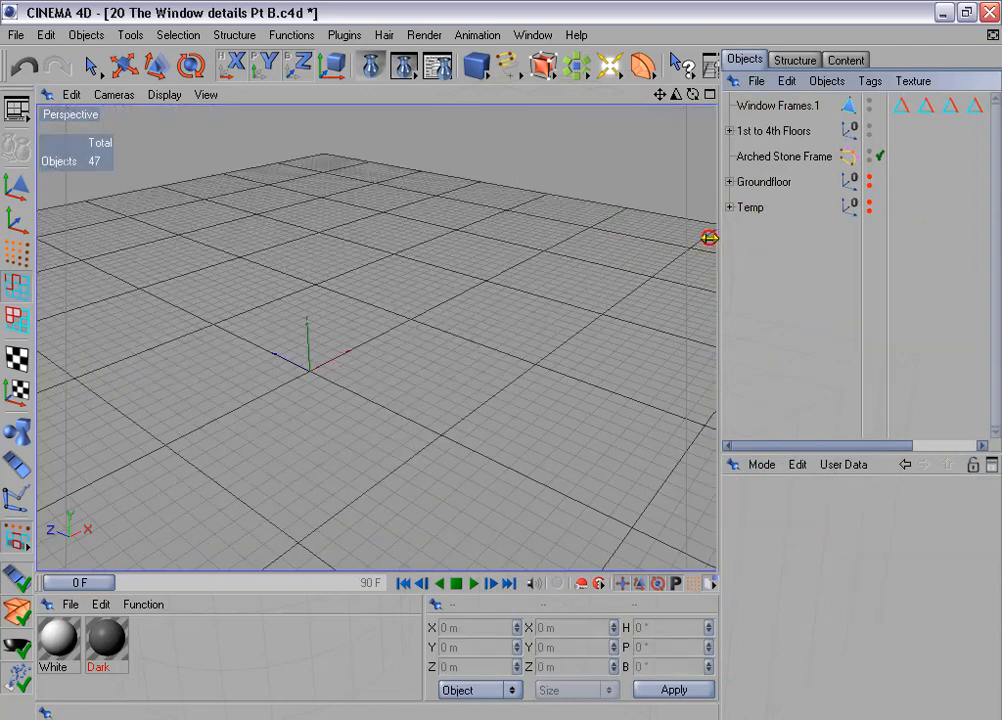
- Select the edges stored in all seven "Edges for beveling" tags of Window Frames.1
drag(718, 240, 609, 248)
click(690, 105)
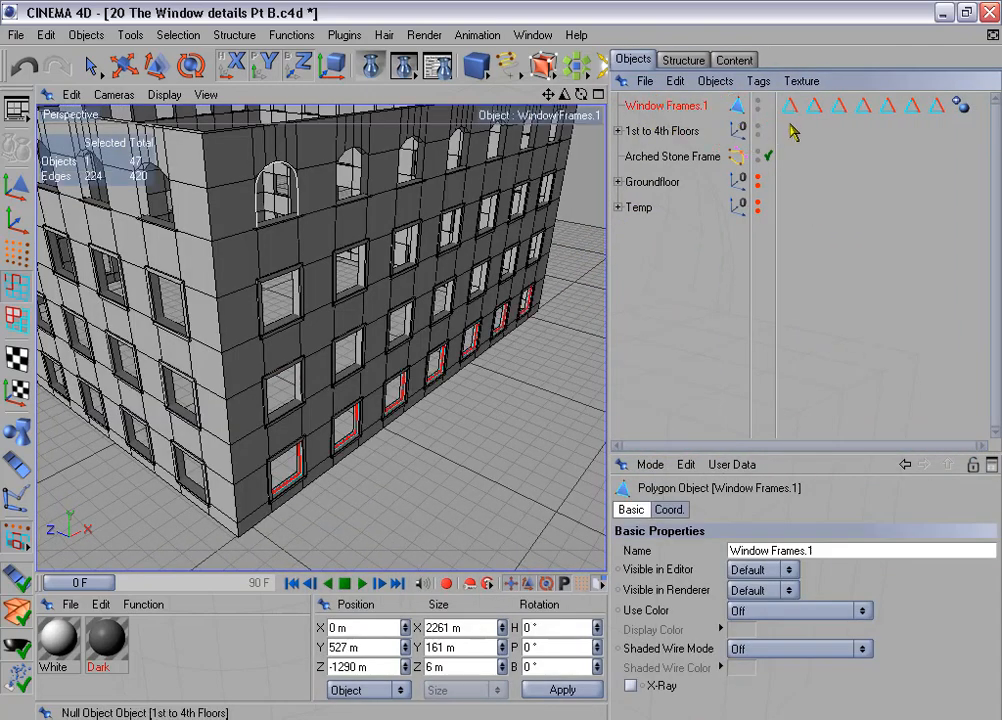
drag(790, 98, 945, 112)
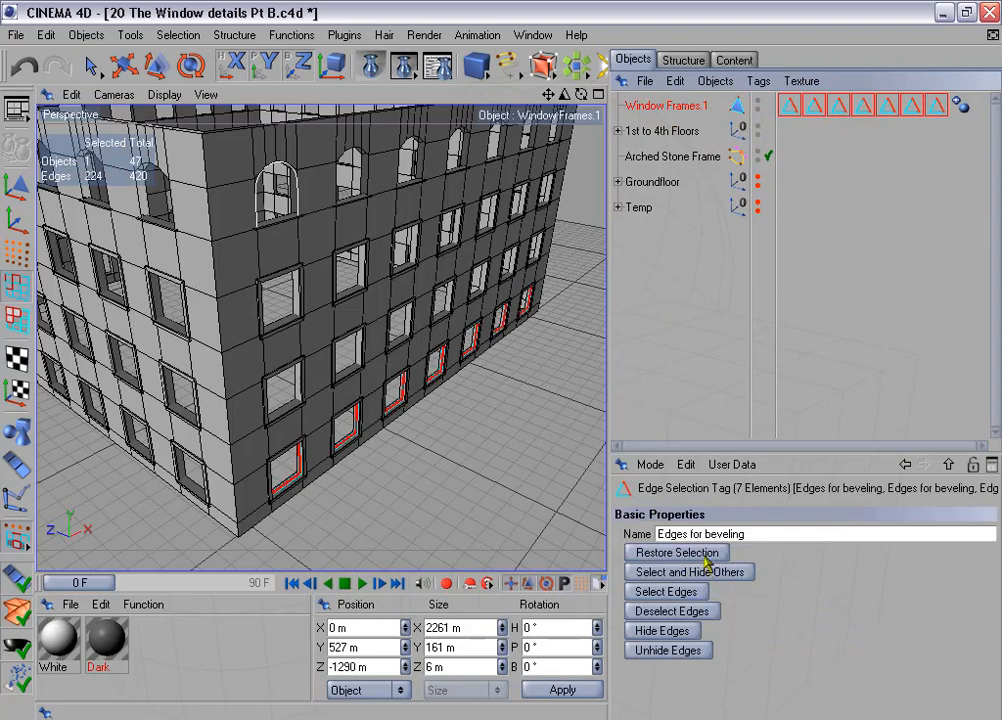
click(706, 557)
click(701, 593)
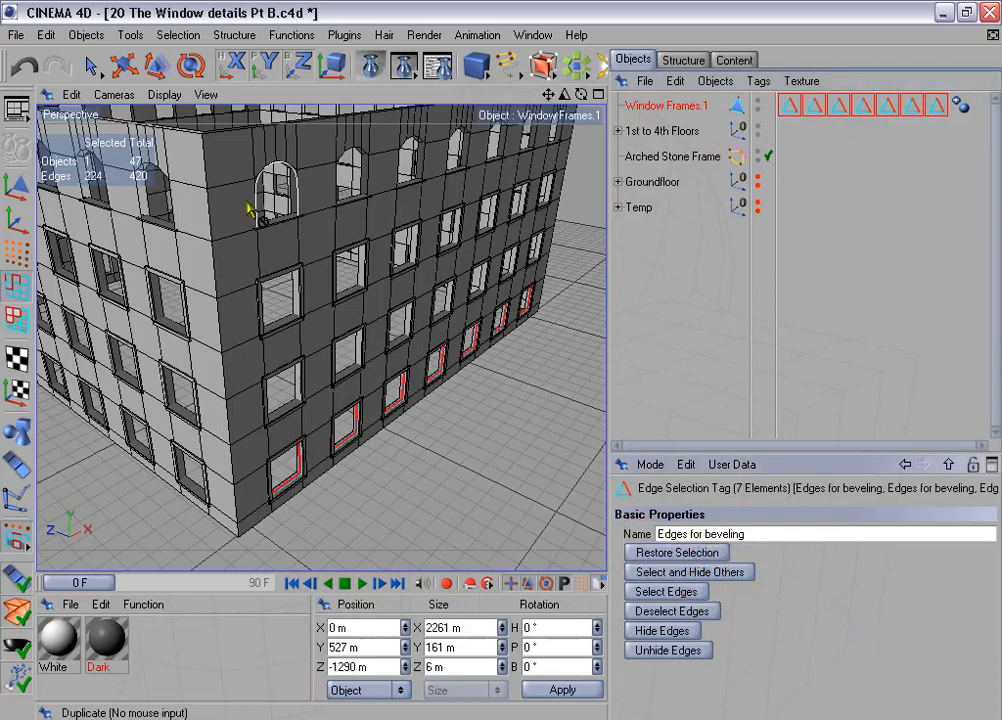
- Store the combined edge selection in the first "Edges for beveling" tag and delete the other six tags
click(178, 35)
click(222, 463)
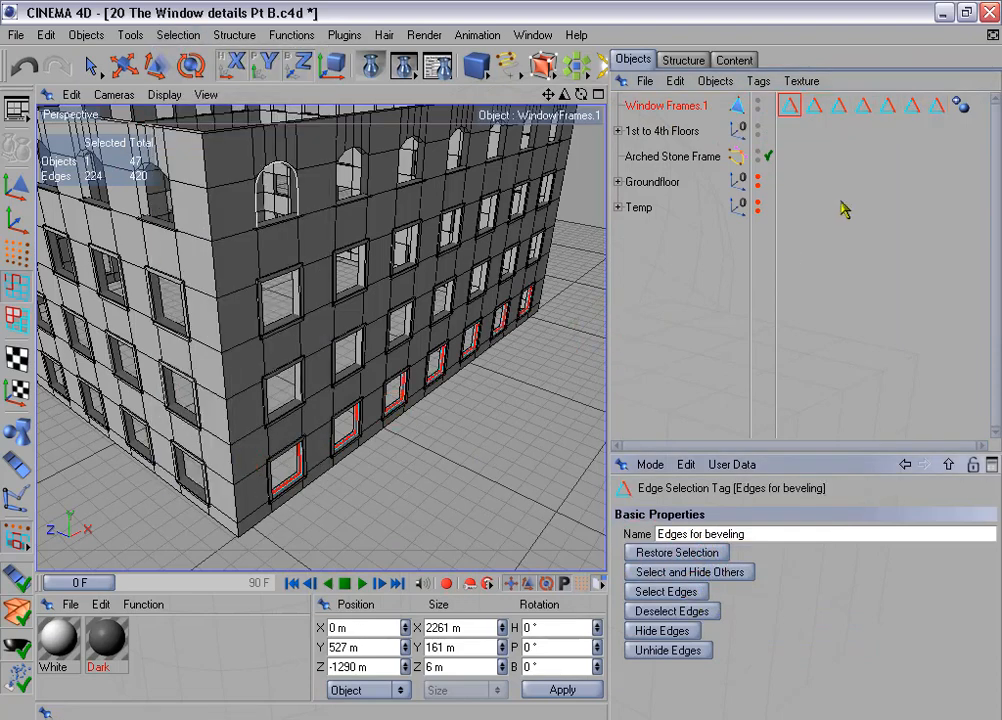
drag(815, 127, 940, 110)
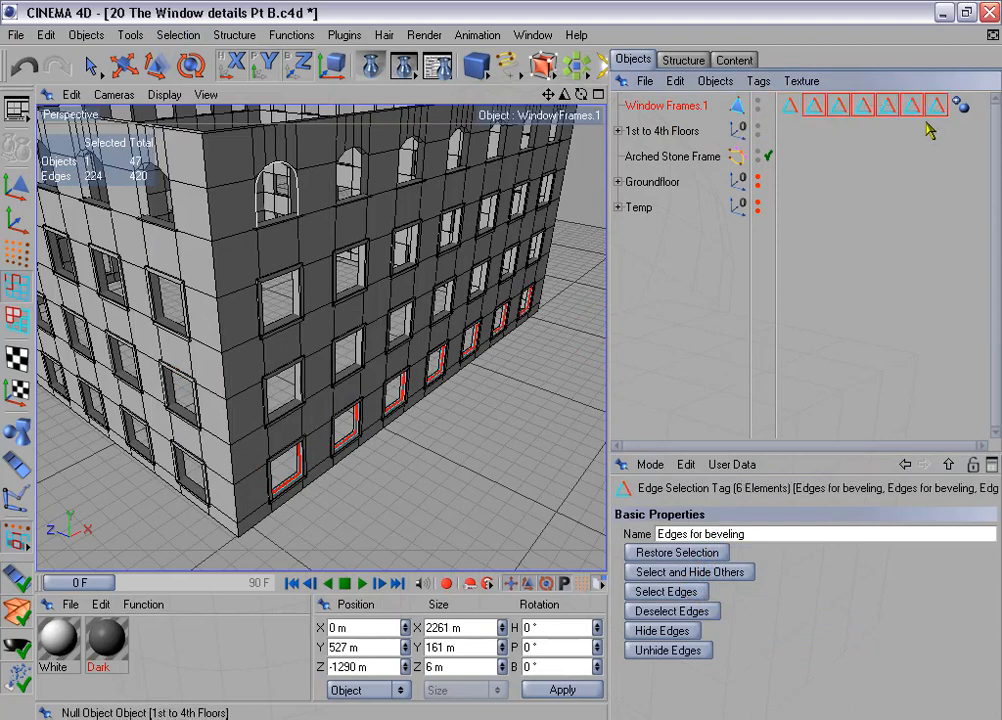
key(Delete)
- Duplicate Window Frames.1 around the building with 3 copies, position disabled and rotation enabled at 90° heading per step
click(288, 35)
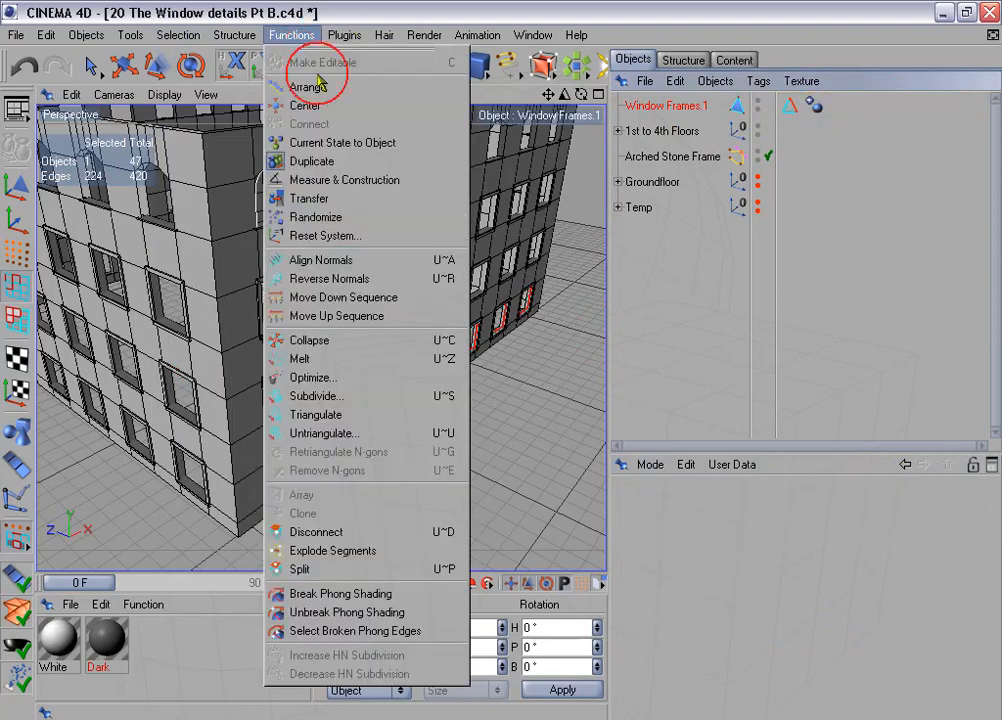
click(308, 159)
click(640, 510)
double_click(663, 550)
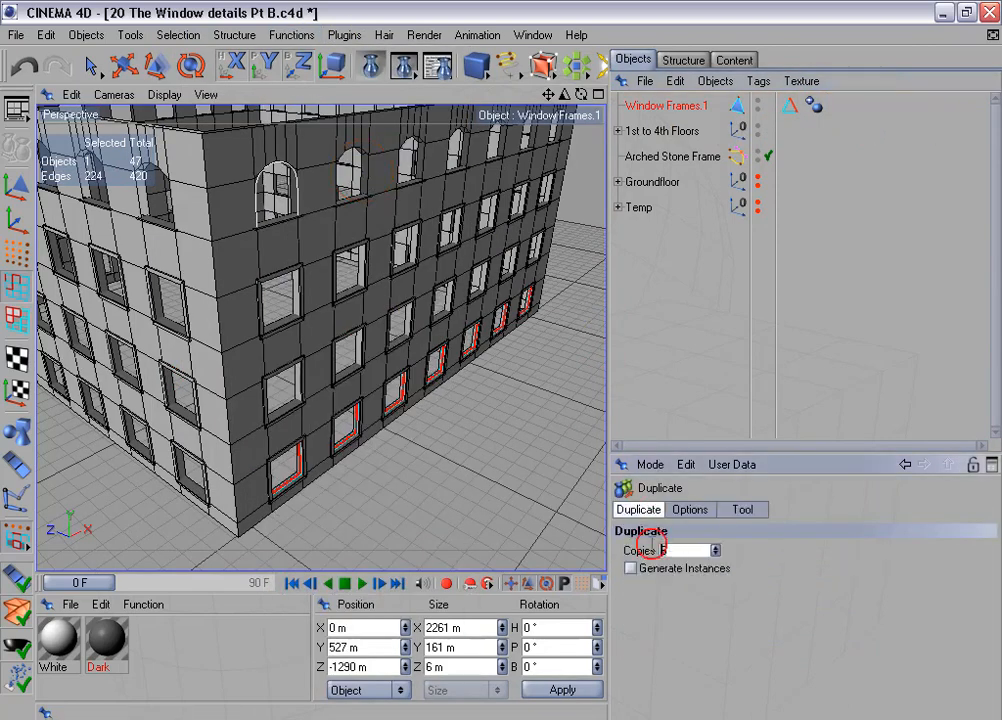
text(3)
click(690, 510)
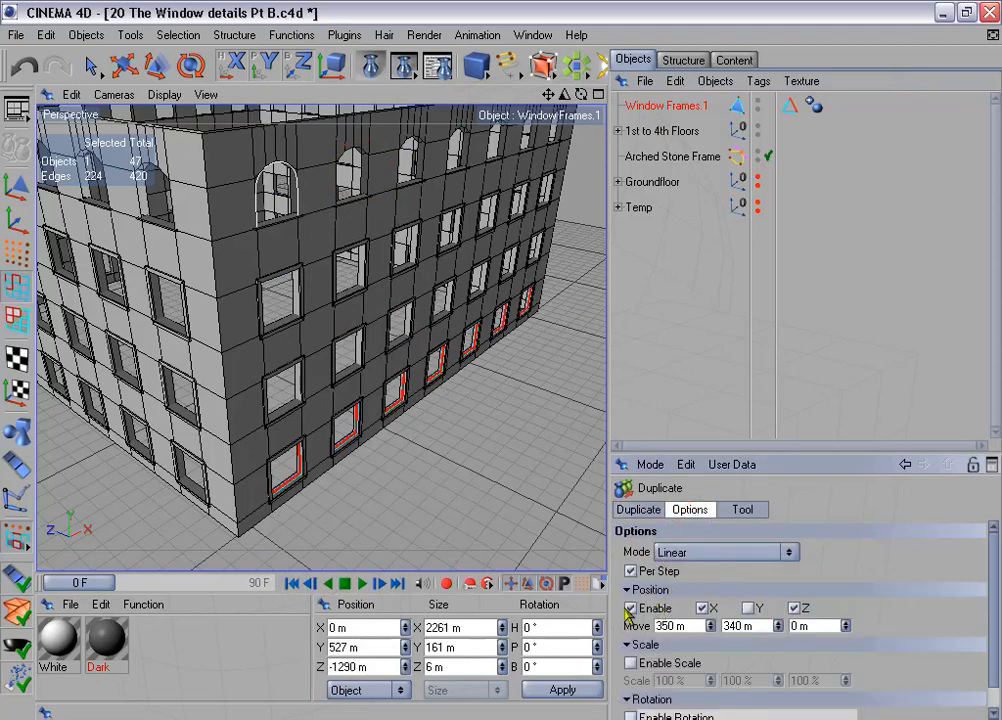
click(631, 571)
drag(686, 456, 687, 331)
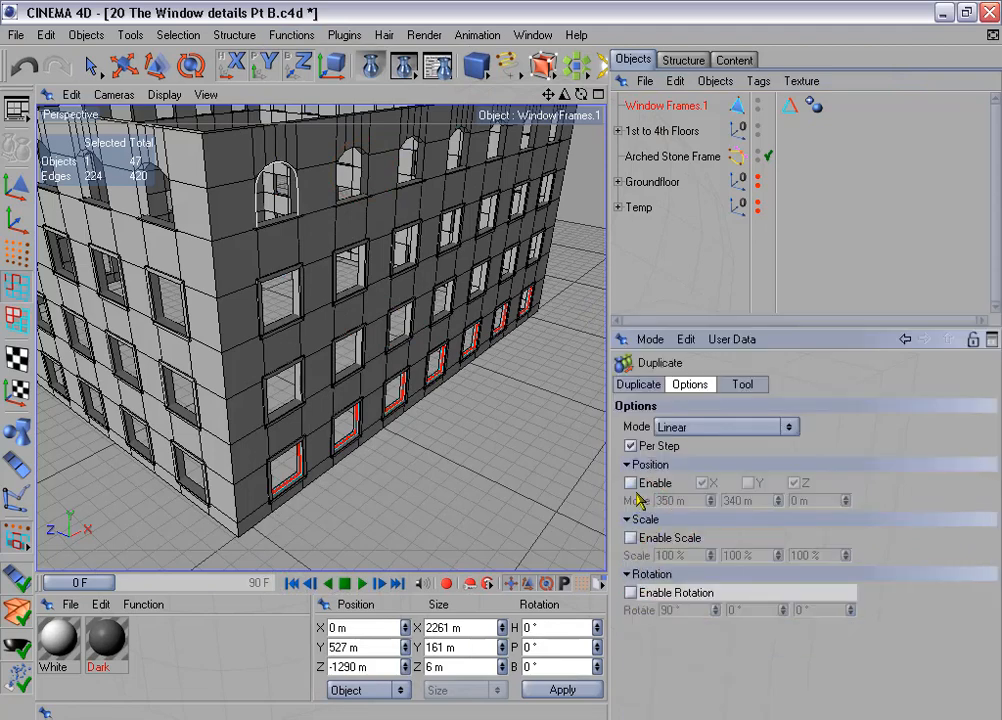
click(631, 593)
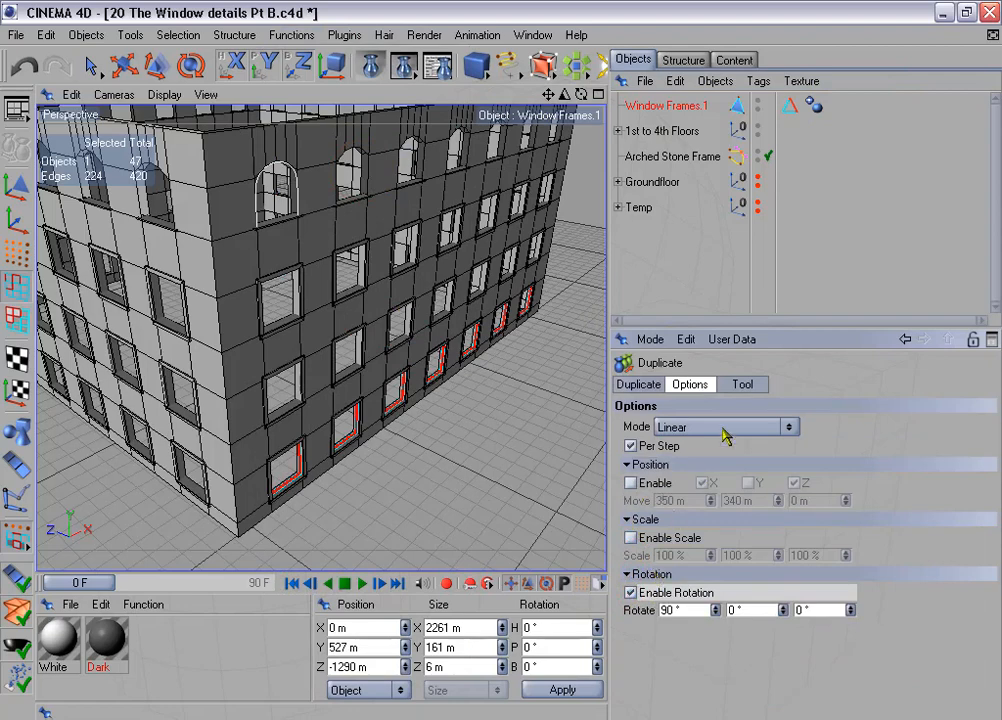
click(742, 384)
click(660, 443)
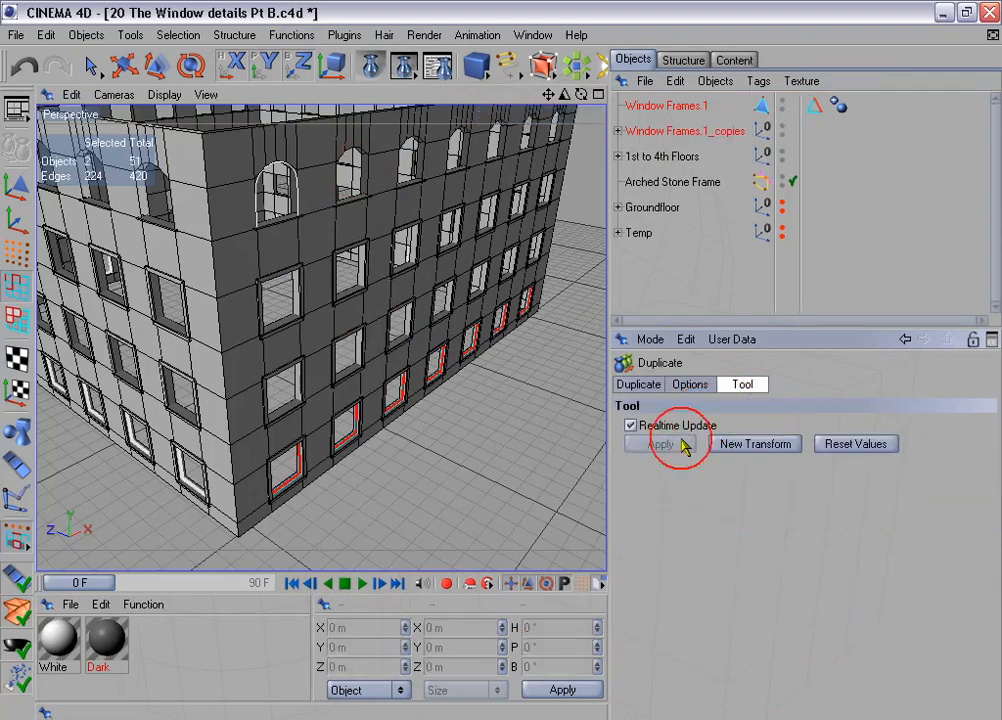
- Connect Window Frames.1 and its three rotated copies into a single polygon object
click(619, 131)
click(645, 108)
shift+click(651, 156)
shift+click(660, 180)
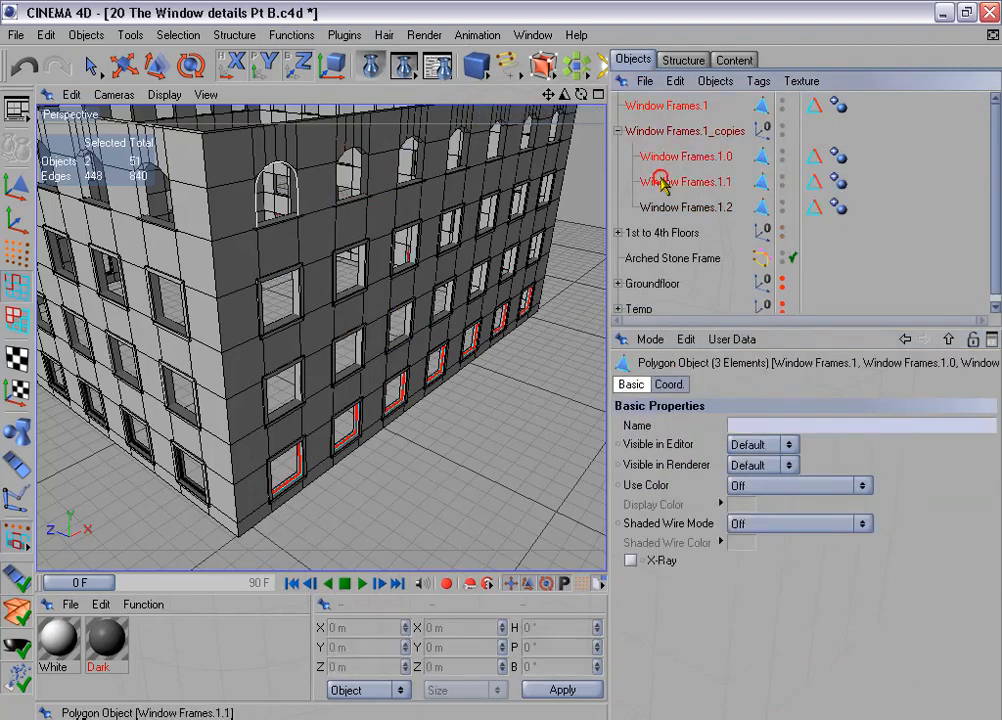
shift+click(664, 207)
right_click(664, 207)
click(748, 410)
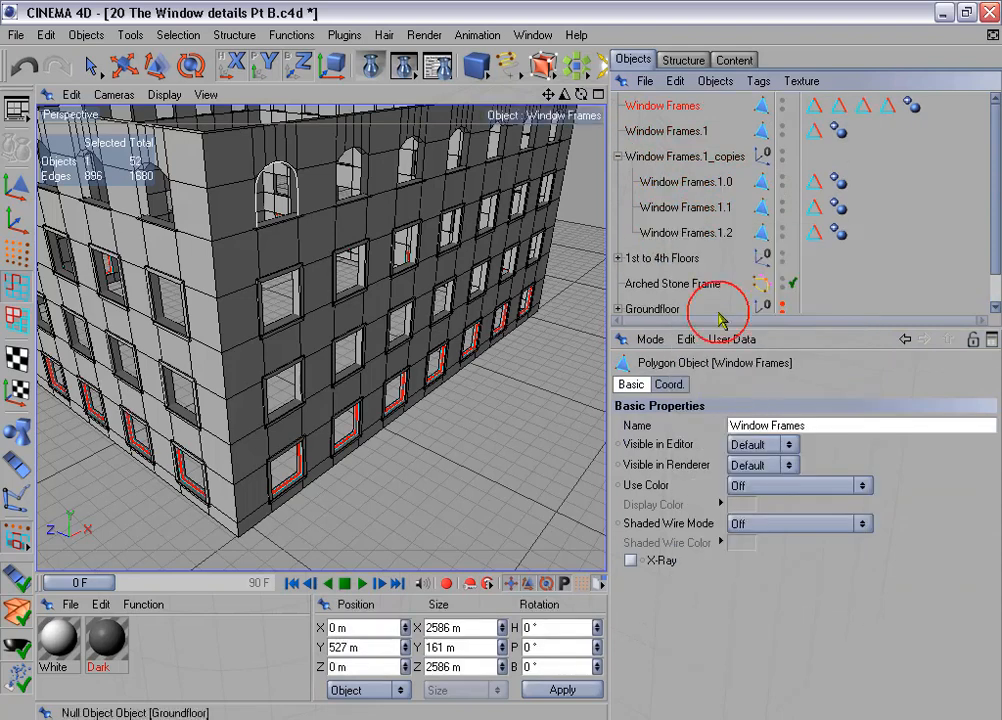
- Delete the separate Window Frames.1 object and the Window Frames.1_copies group, keeping the connected Window Frames
click(662, 130)
shift+click(680, 156)
key(Delete)
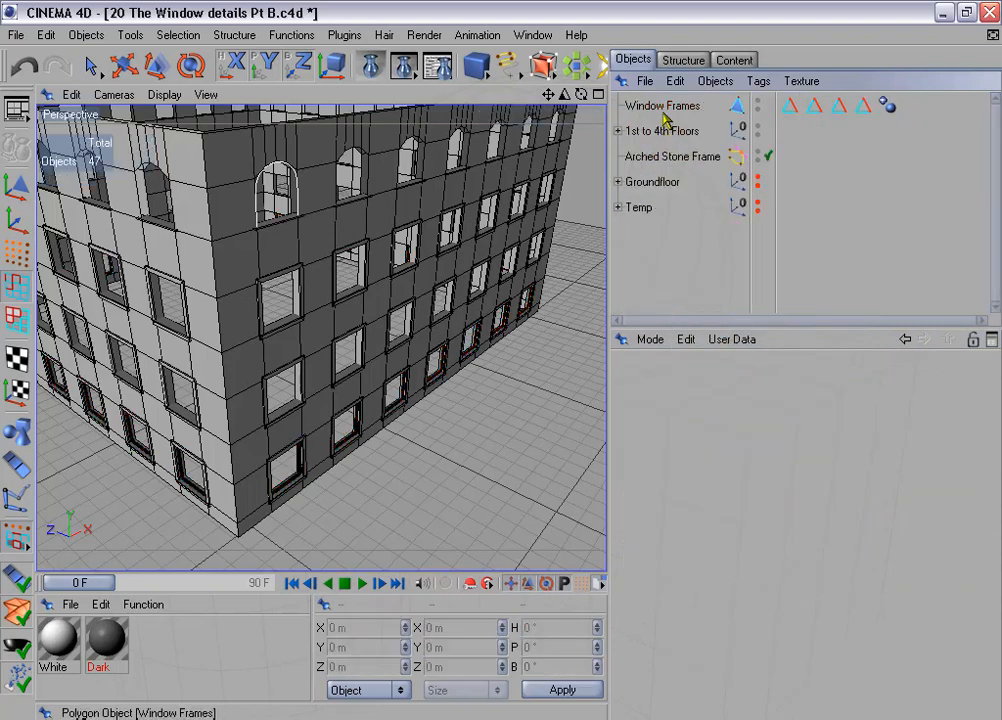
- Select the edges stored in all four "Edges for beveling" tags of the connected Window Frames object
click(662, 106)
drag(792, 124, 866, 113)
click(693, 428)
click(695, 466)
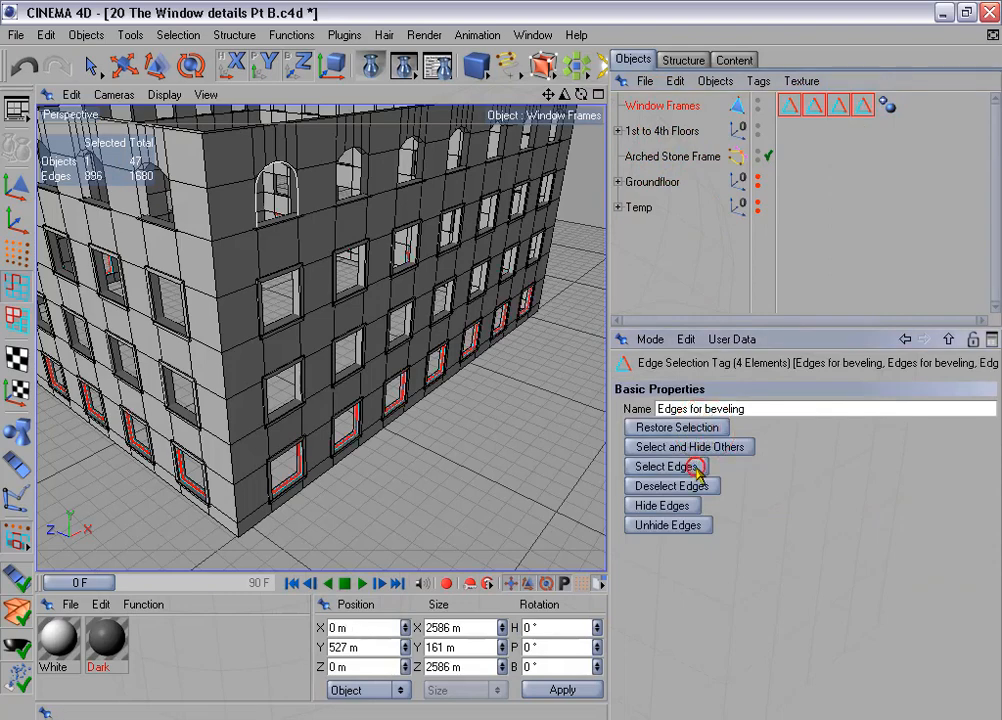
- Save the four-sided edge selection into the first "Edges for beveling" tag and delete the three redundant tags
click(178, 35)
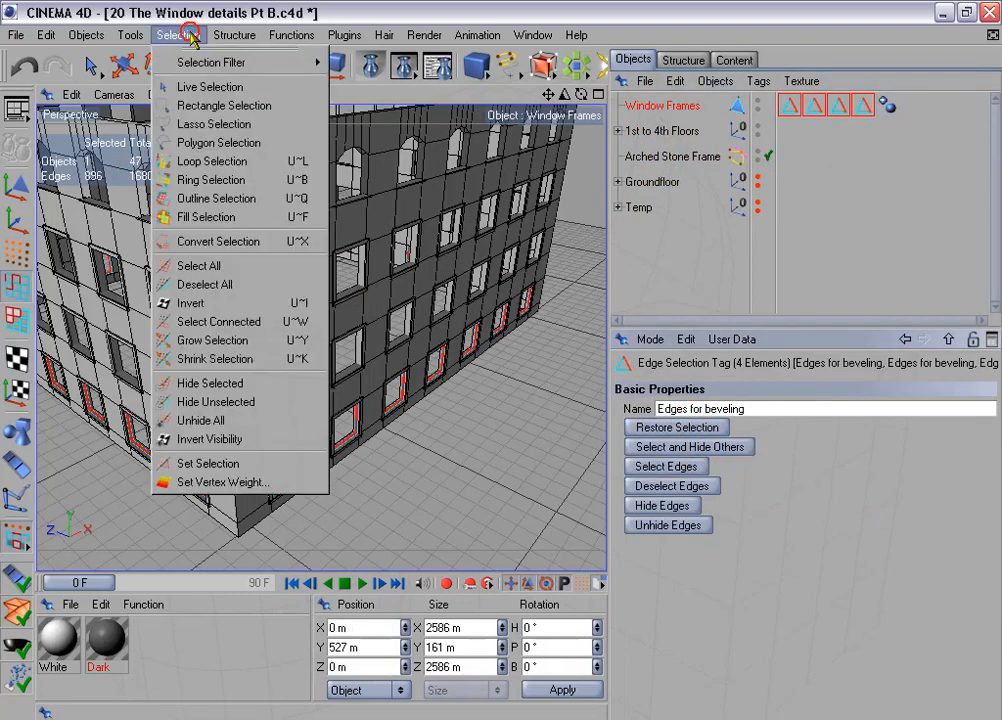
click(255, 464)
drag(811, 120, 861, 113)
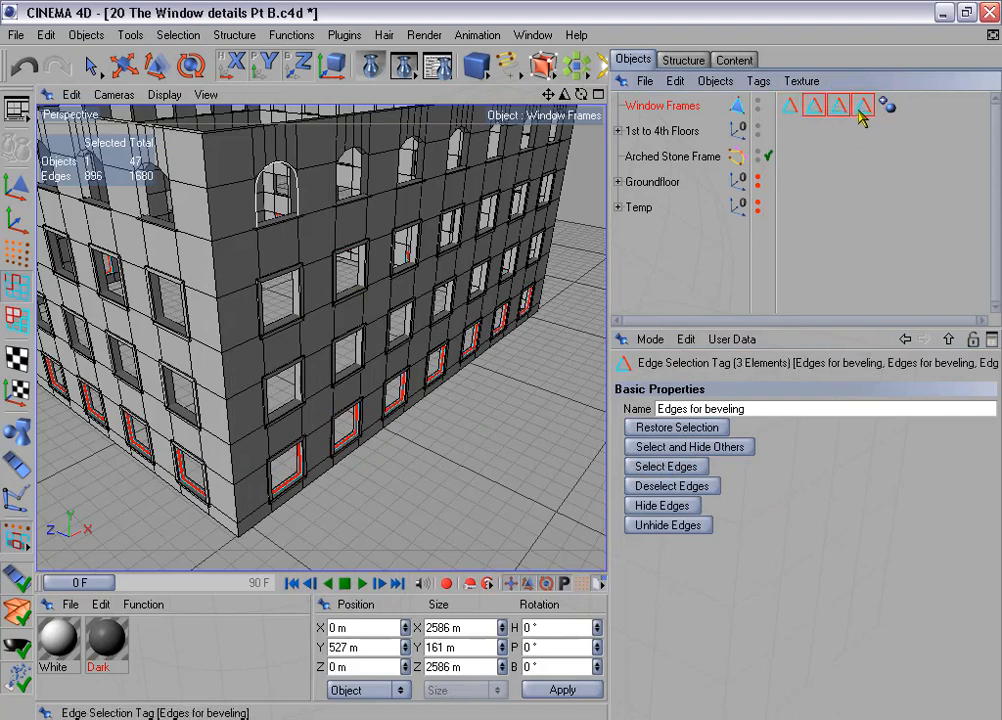
key(Delete)
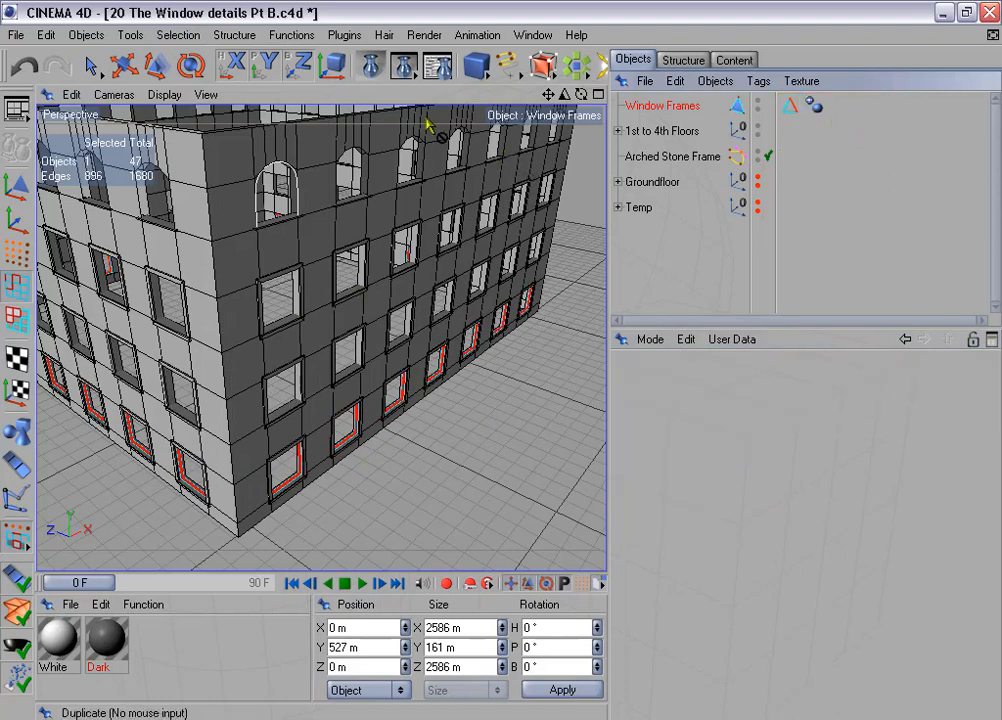
- Duplicate Window Frames into 2 linear copies offset 340 m per step in Y only, without rotation
click(291, 35)
click(352, 162)
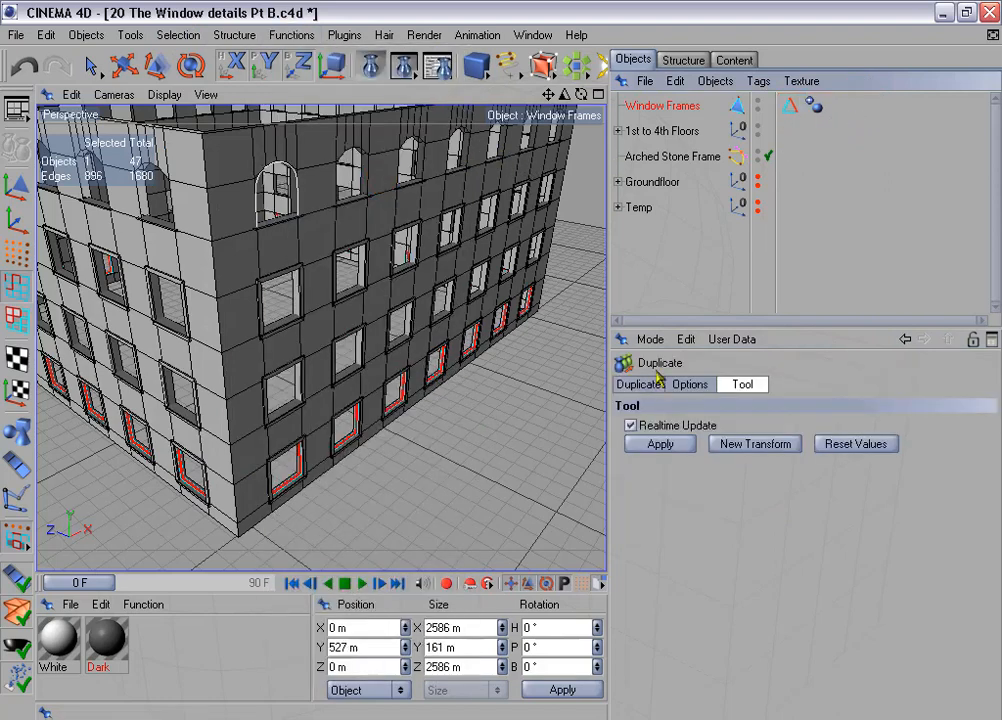
click(638, 384)
click(668, 425)
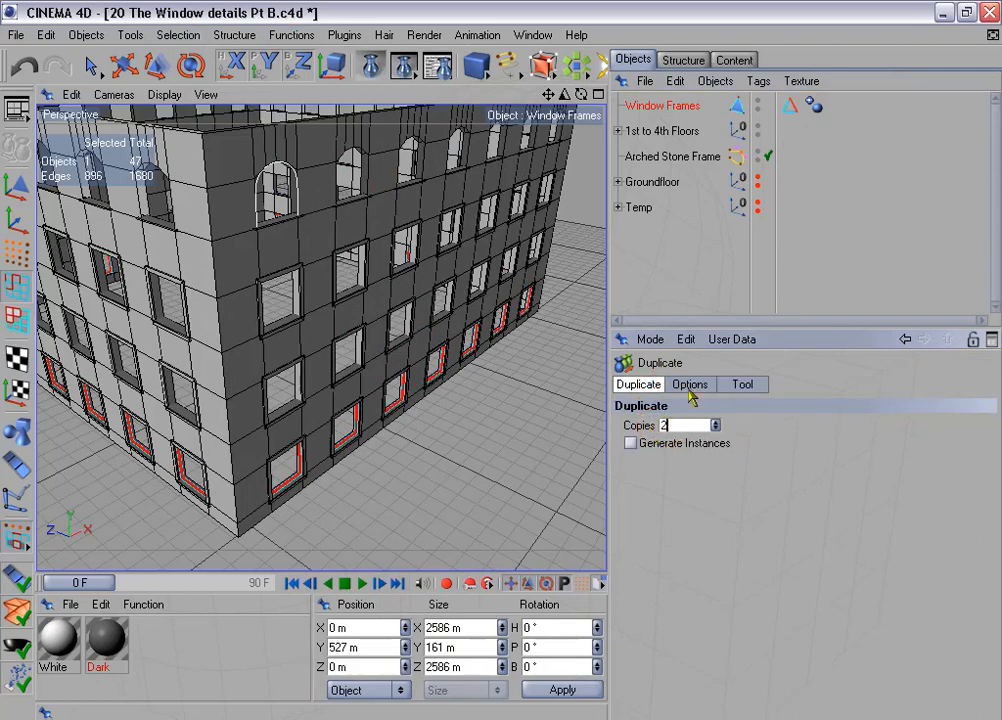
click(689, 386)
click(631, 483)
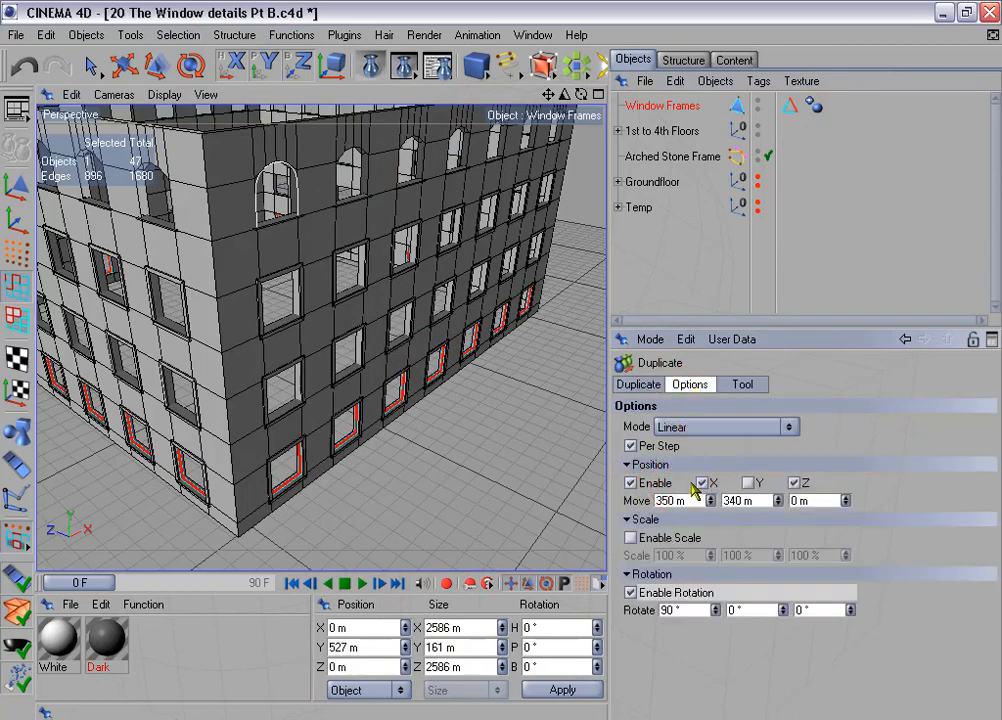
click(749, 483)
click(704, 483)
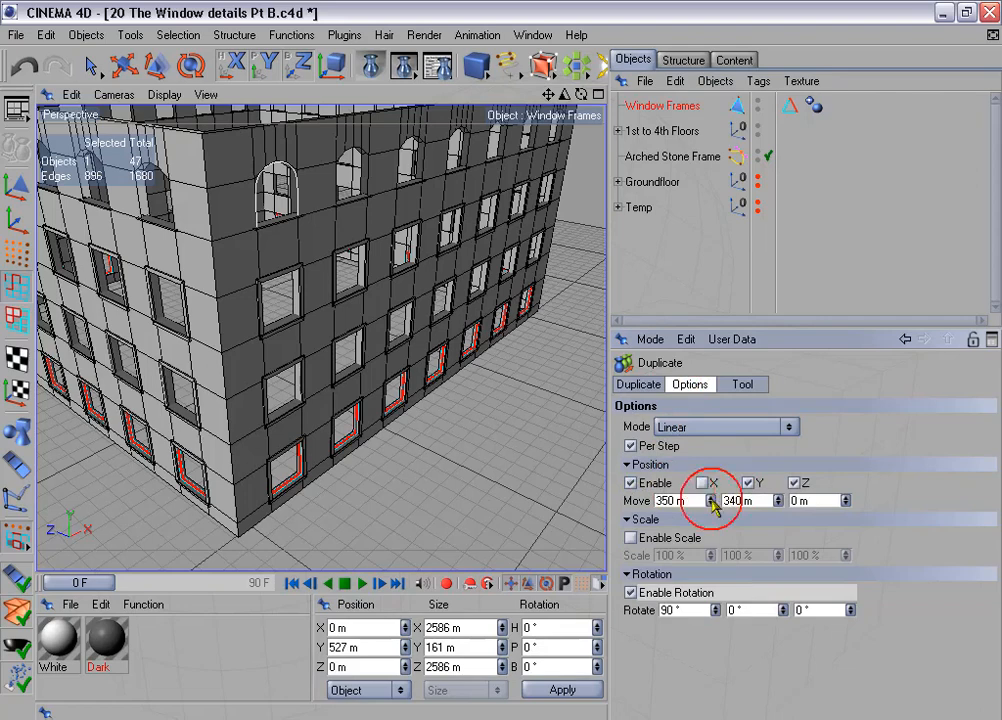
click(631, 593)
click(743, 384)
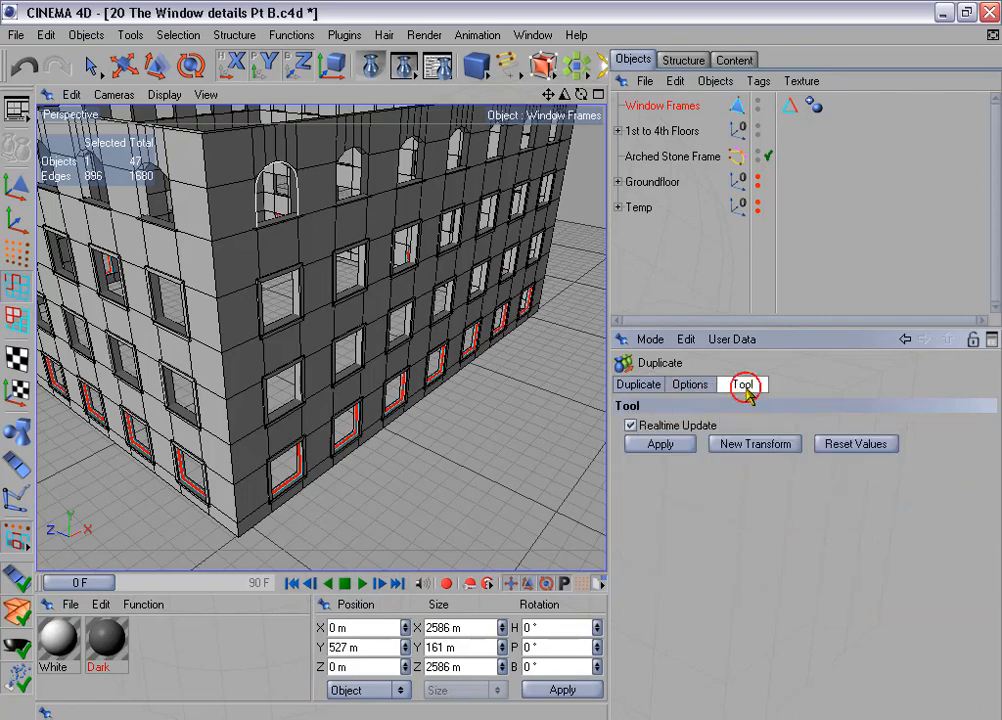
click(665, 444)
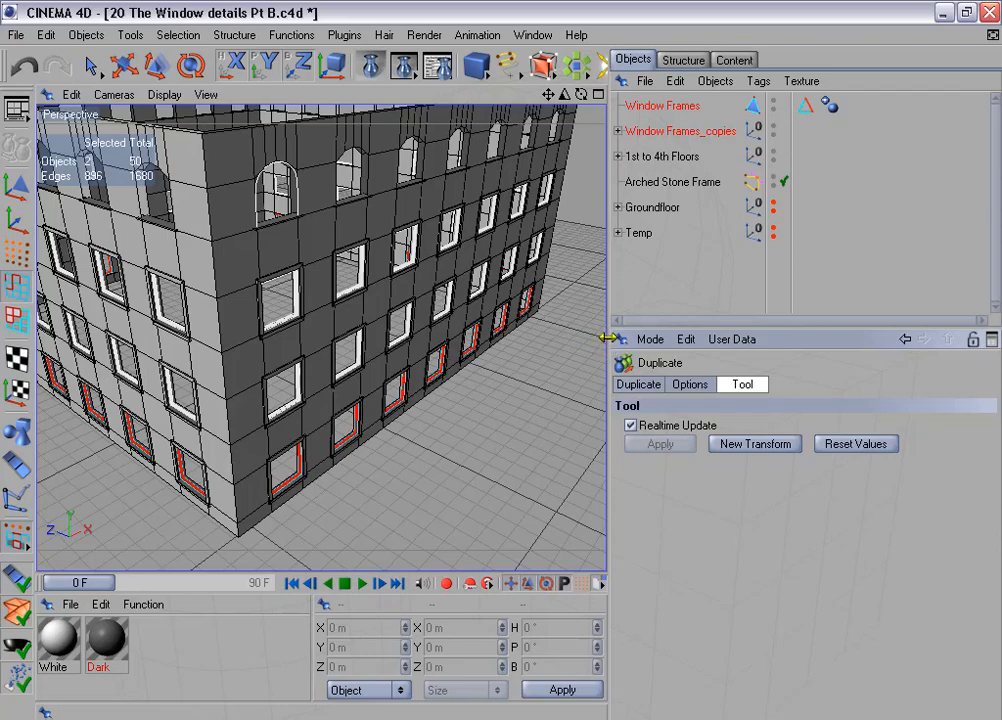
- Connect Window Frames and its two upper-floor copies, Window Frames.0 and Window Frames.1, into a single polygon object
drag(605, 338, 664, 338)
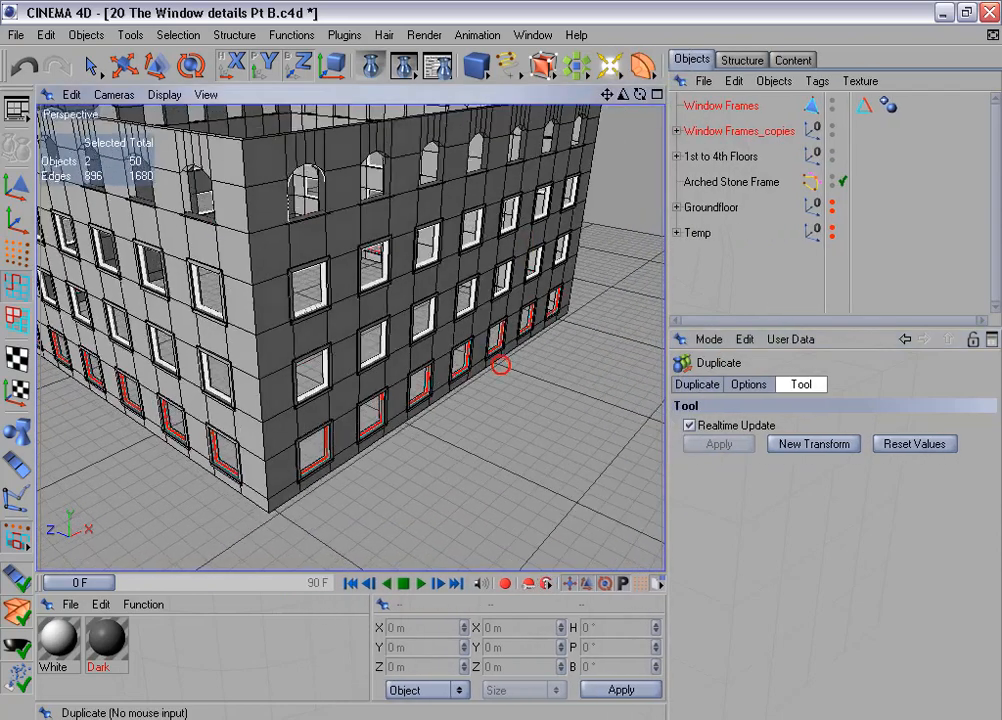
alt+drag(500, 365, 458, 313)
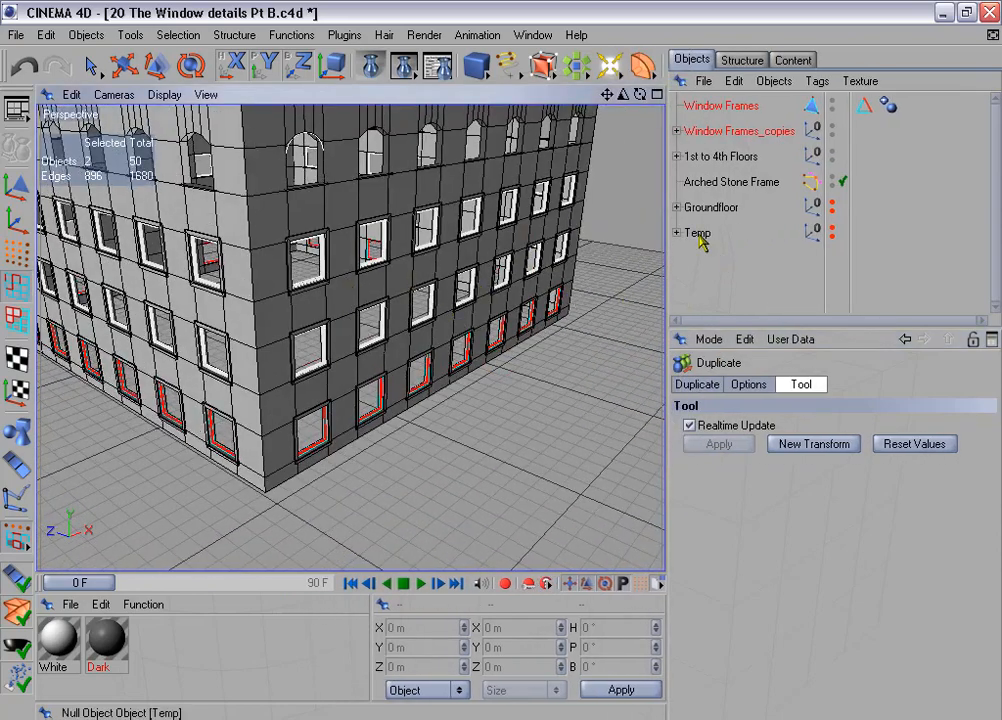
click(676, 130)
click(707, 105)
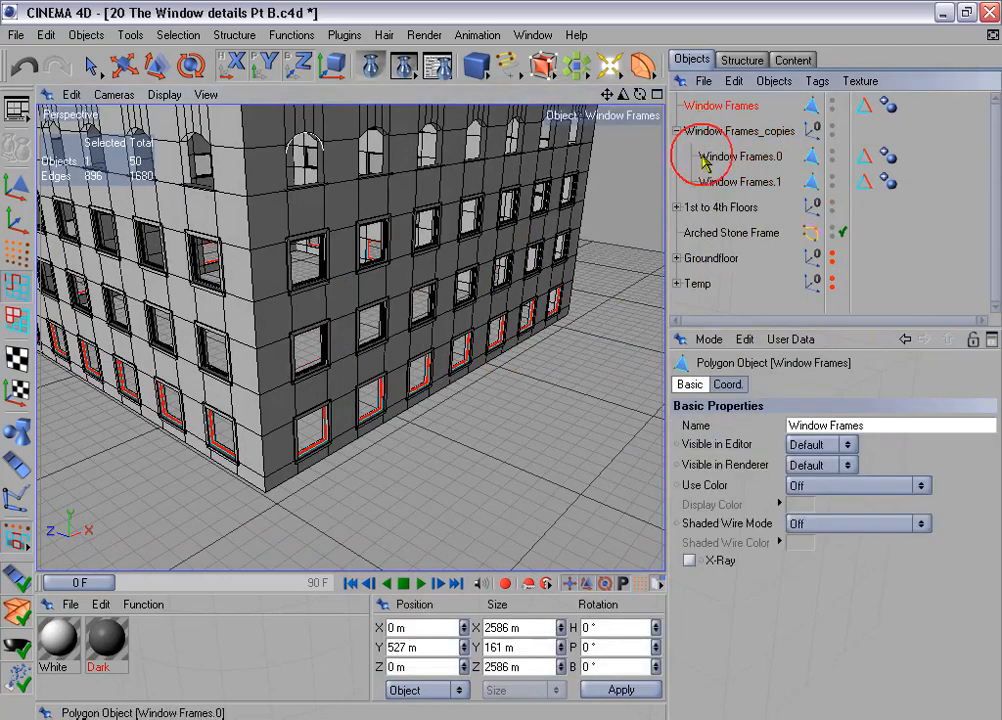
ctrl+click(705, 160)
ctrl+click(714, 180)
right_click(715, 182)
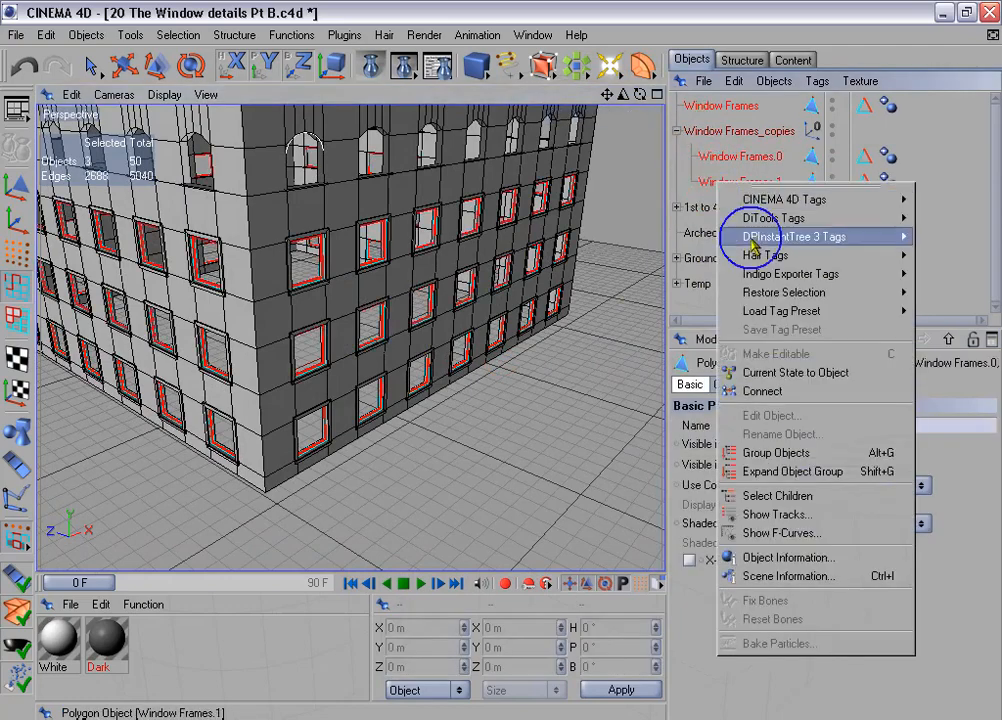
click(783, 393)
- Delete the original Window Frames object and the Window Frames_copies group, keeping the connected Window Frames.1
click(712, 132)
ctrl+click(726, 156)
key(Delete)
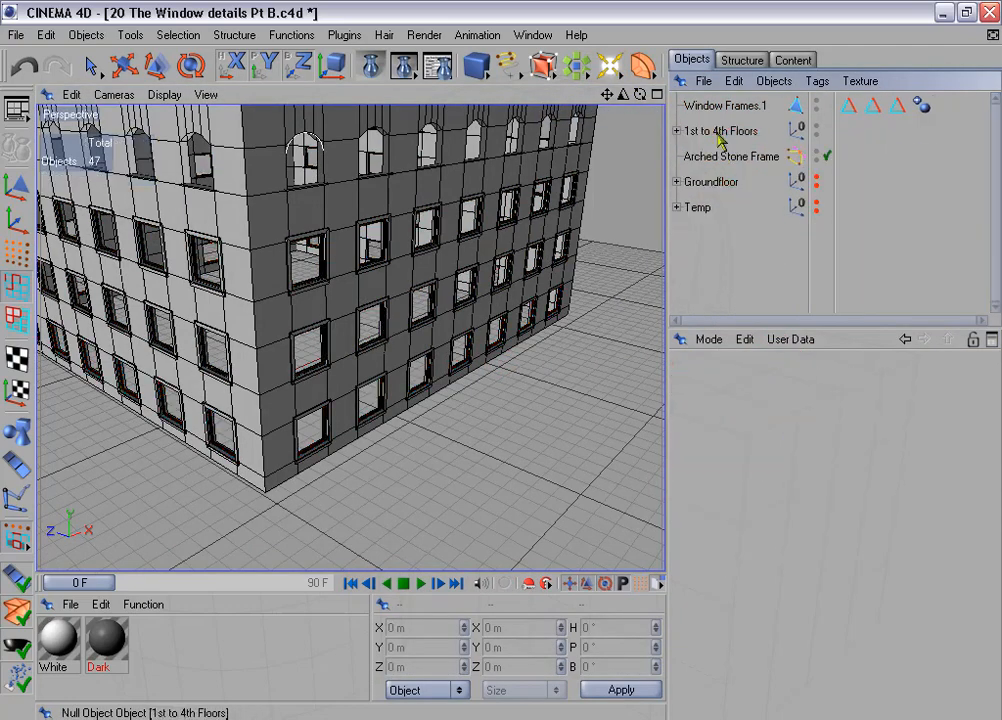
- Select the edges stored in all three "Edges for beveling" tags of Window Frames.1
click(722, 105)
drag(838, 94, 880, 148)
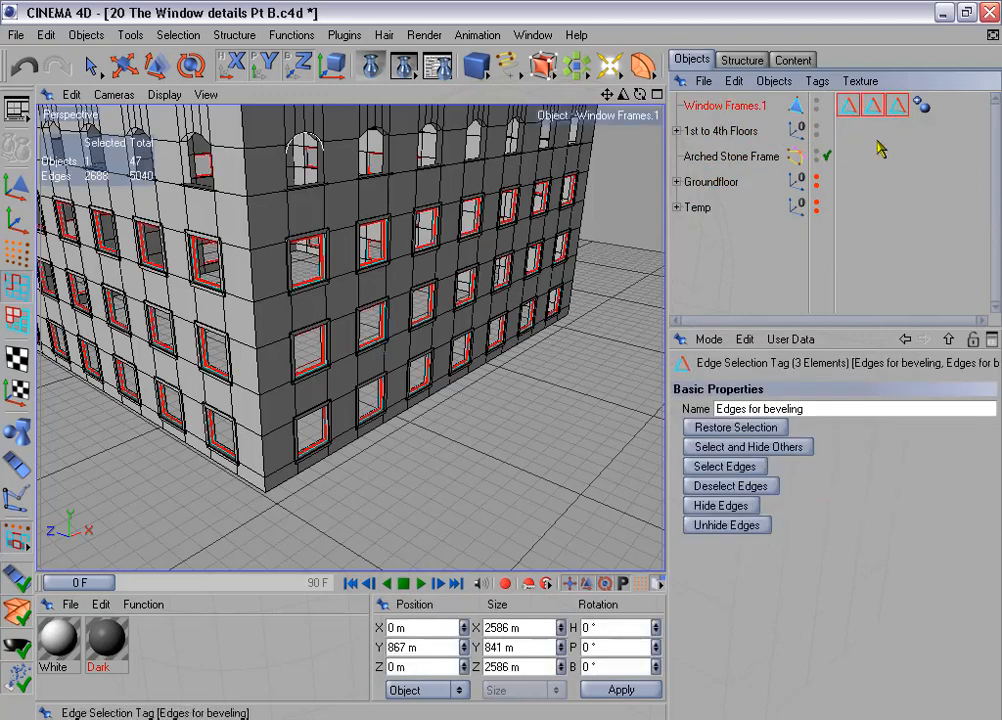
click(773, 429)
click(753, 466)
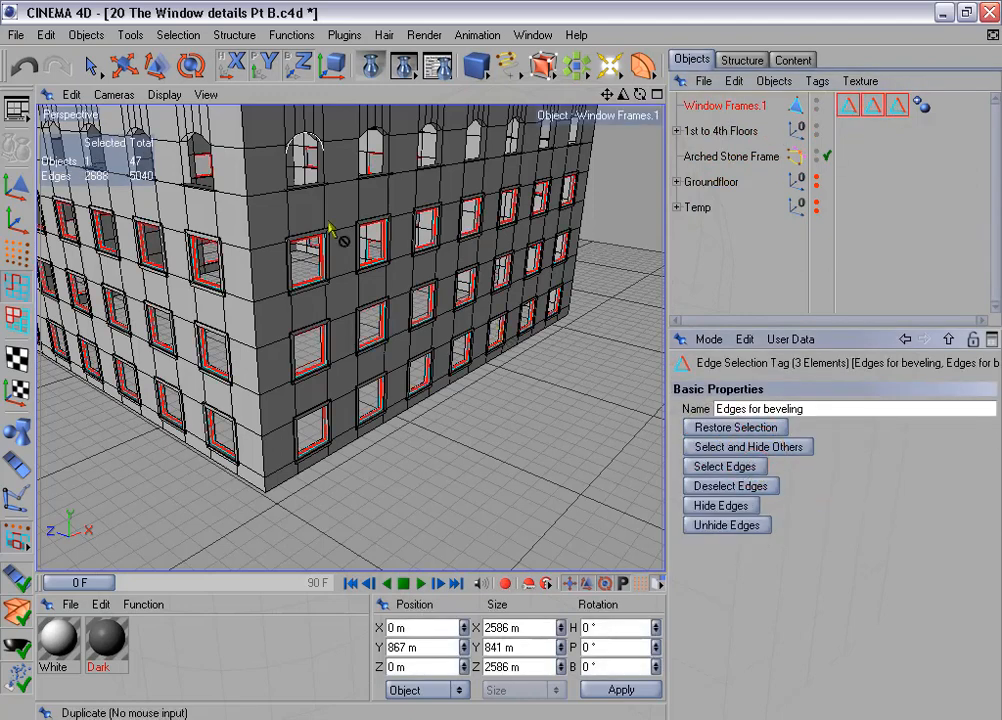
- Save the combined edge selection into the first "Edges for beveling" tag and delete the two redundant tags
click(178, 34)
click(250, 464)
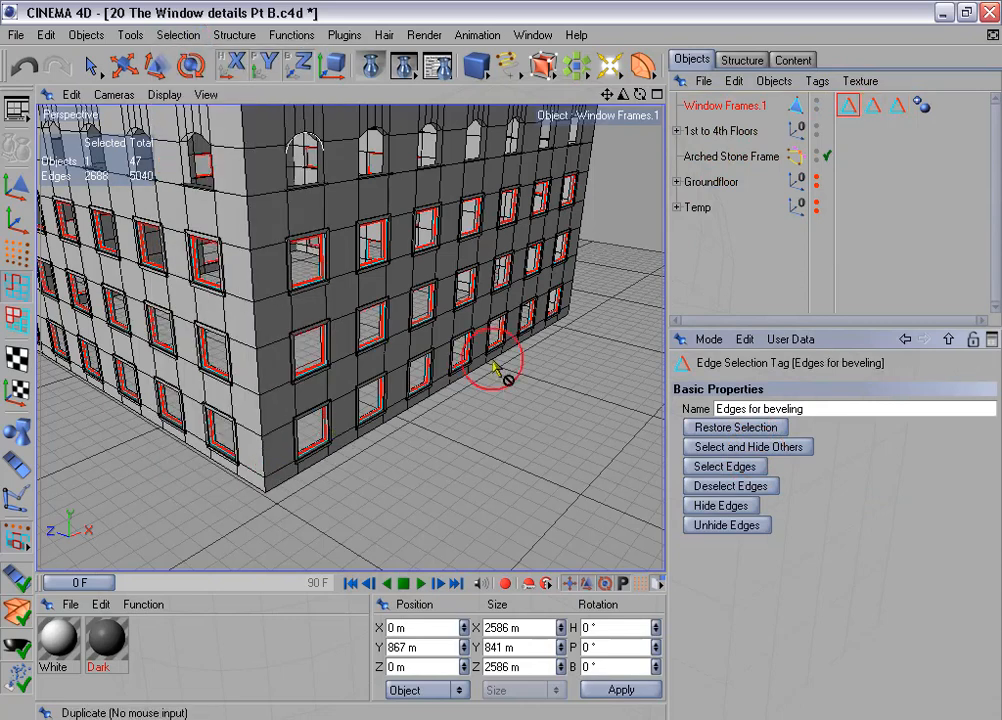
drag(861, 93, 893, 147)
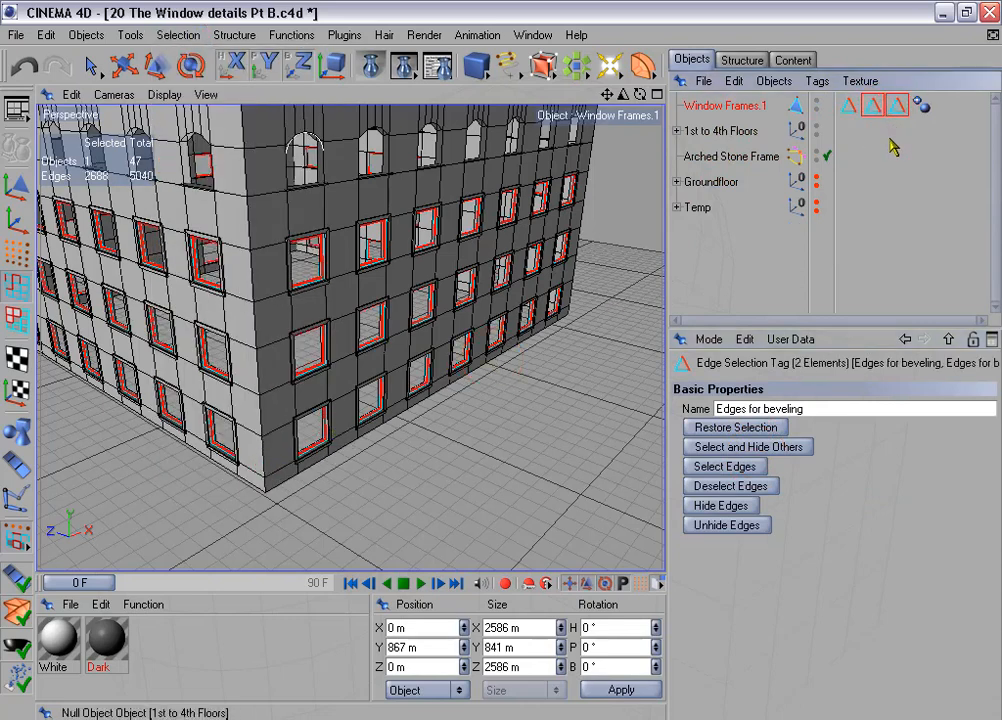
key(Delete)
- Rename Window Frames.1 as Window Frames and place it inside the 1st to 4th Floors group
double_click(752, 106)
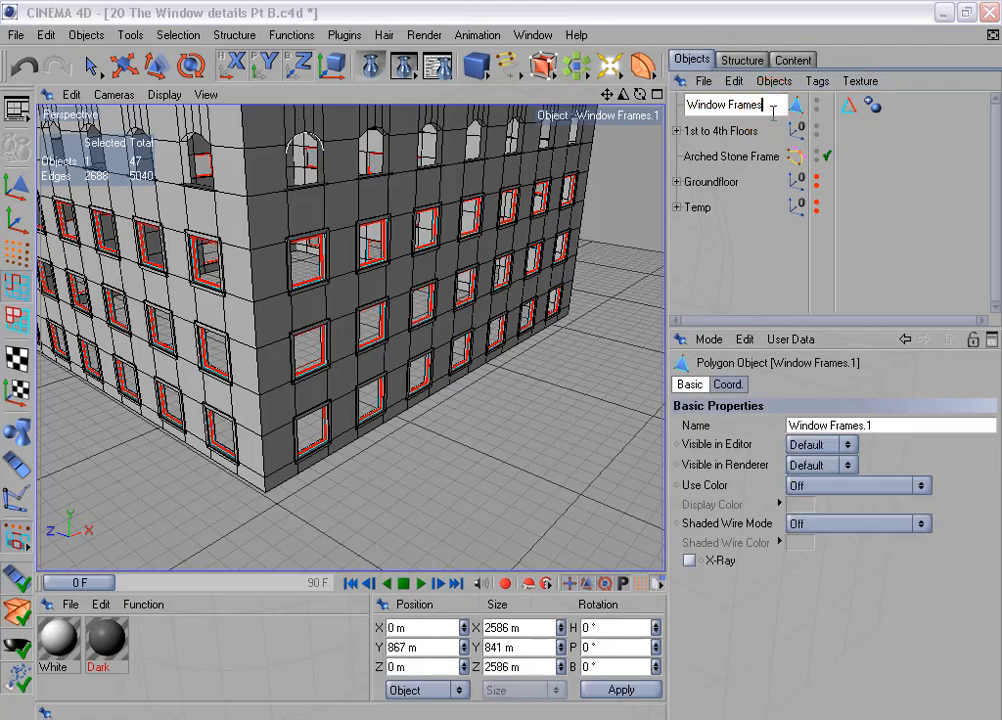
click(752, 116)
drag(705, 105, 727, 130)
alt+drag(412, 238, 460, 222)
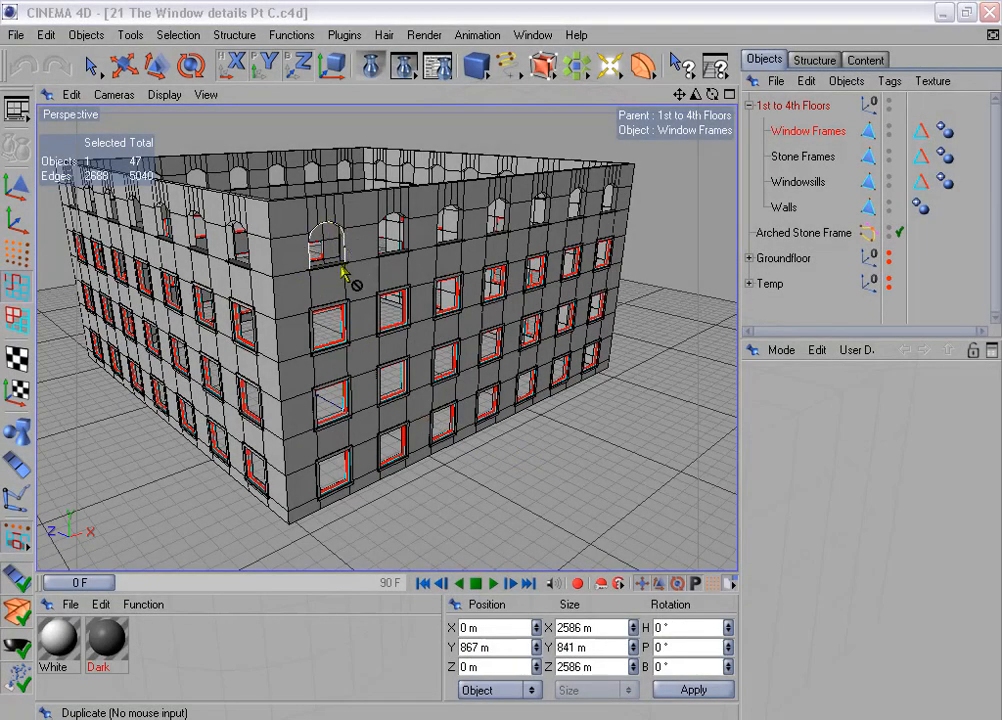
- Hide the 1st to 4th Floors group in editor and renderer and frame the Arched Stone Frame spline in the Front view
click(889, 101)
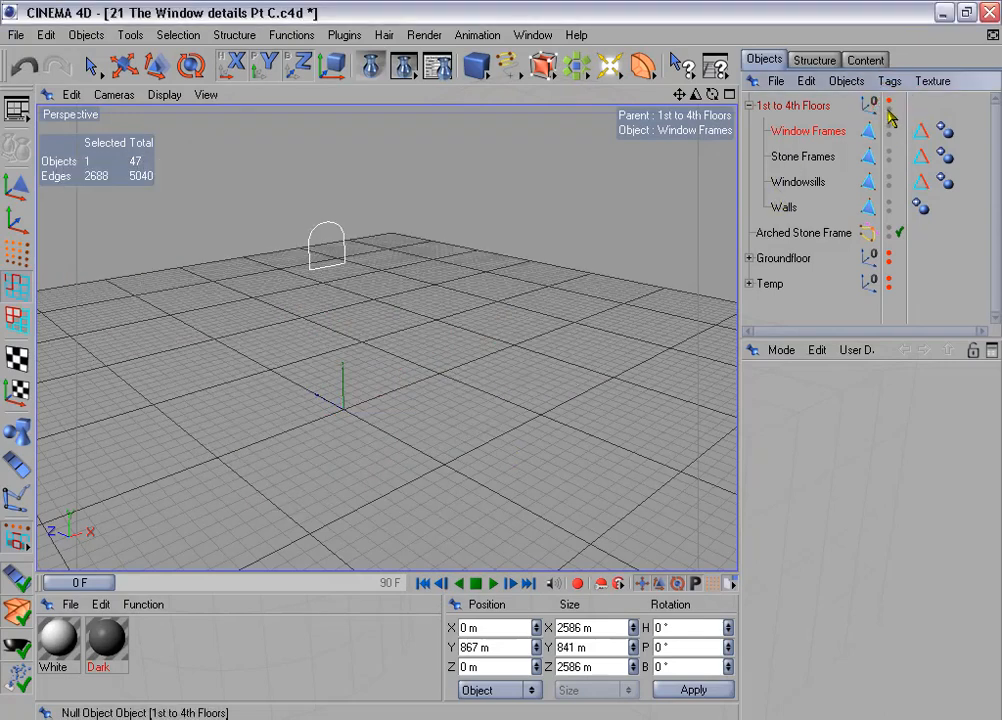
click(800, 129)
click(749, 105)
click(828, 134)
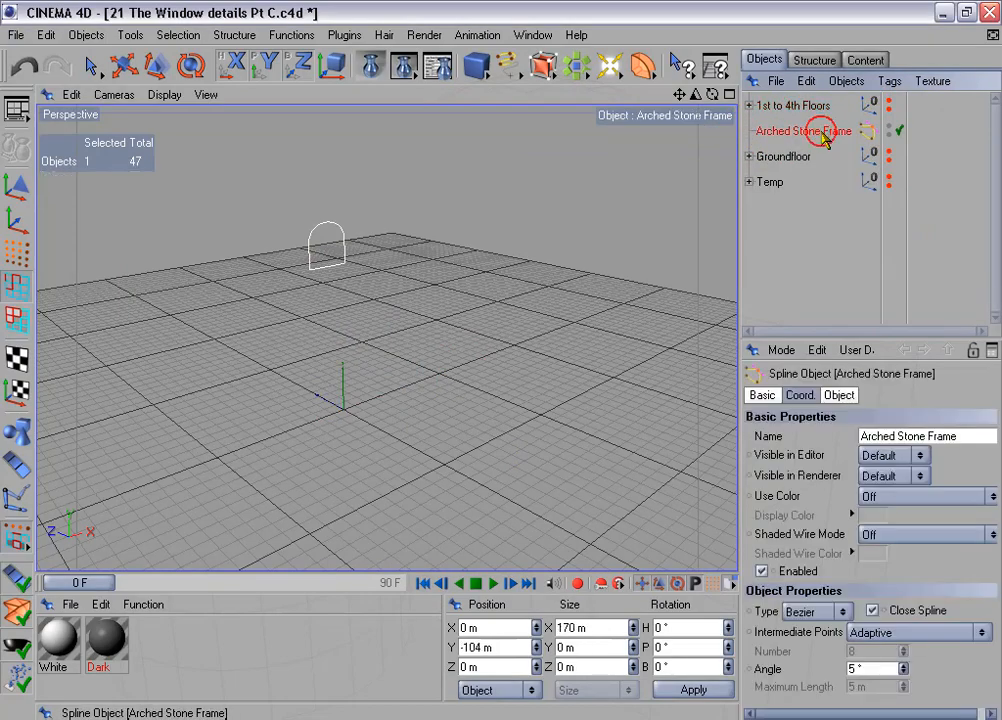
middle_click(555, 313)
middle_click(527, 393)
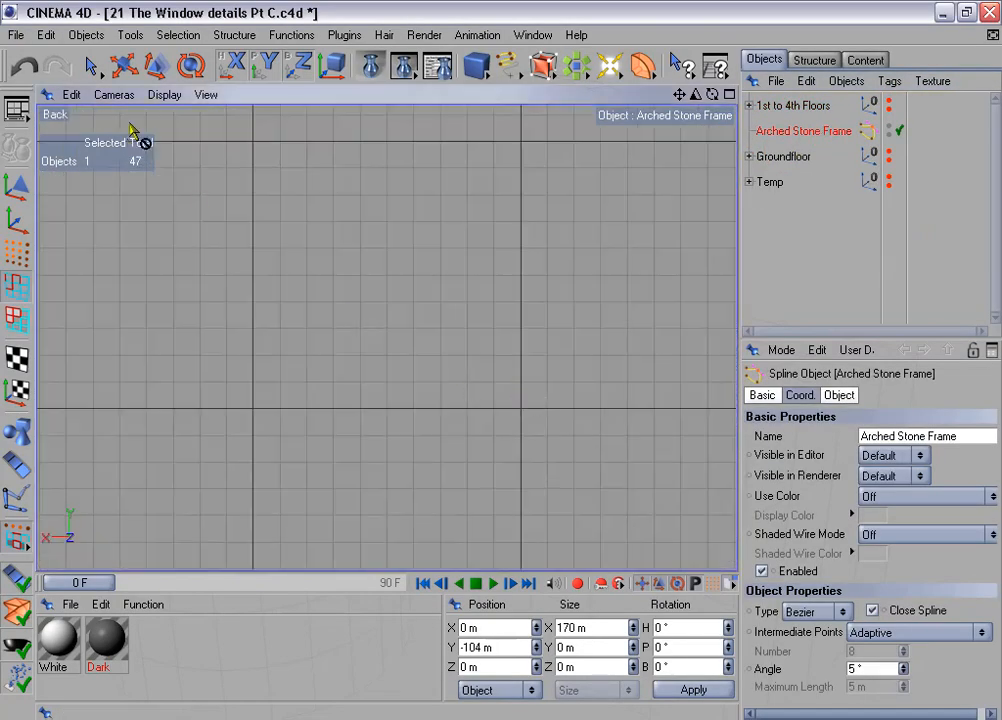
click(114, 94)
click(161, 257)
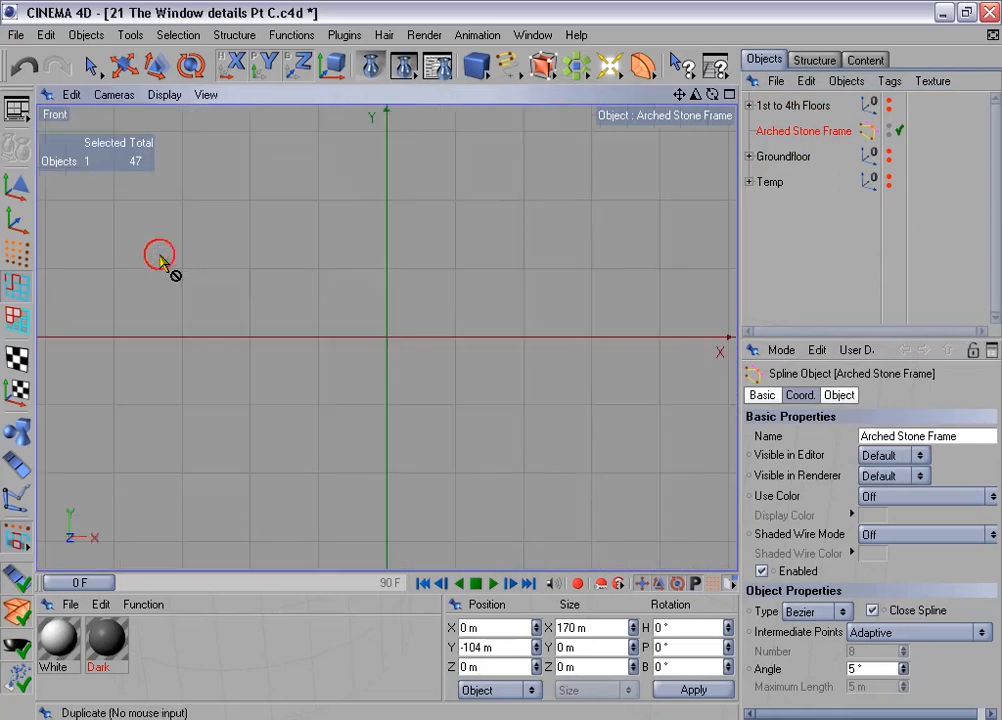
key(o)
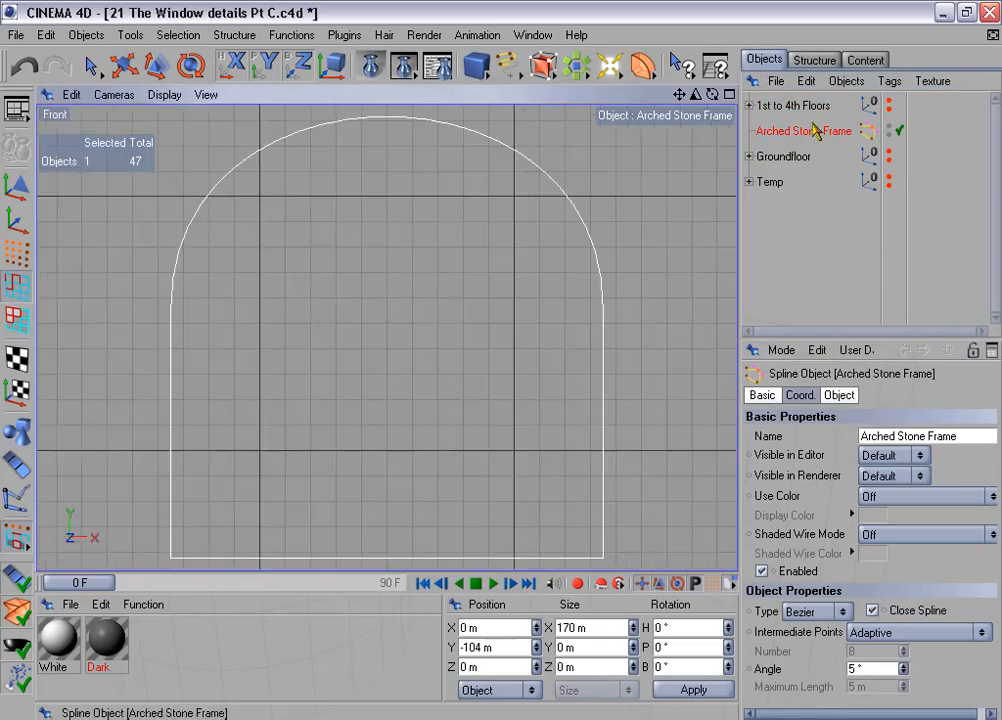
- Place the Arched Stone Frame spline in an Extrude NURBS and set its movement to 0 m on all axes
ctrl+drag(776, 148, 631, 141)
alt+drag(543, 72, 605, 85)
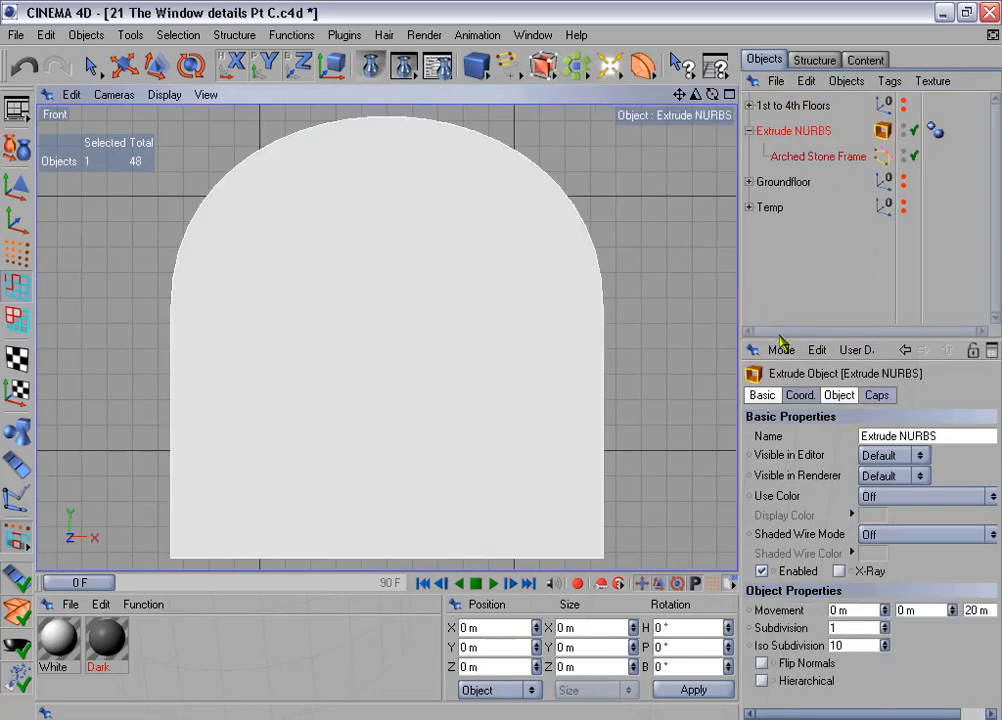
drag(779, 338, 779, 278)
click(839, 335)
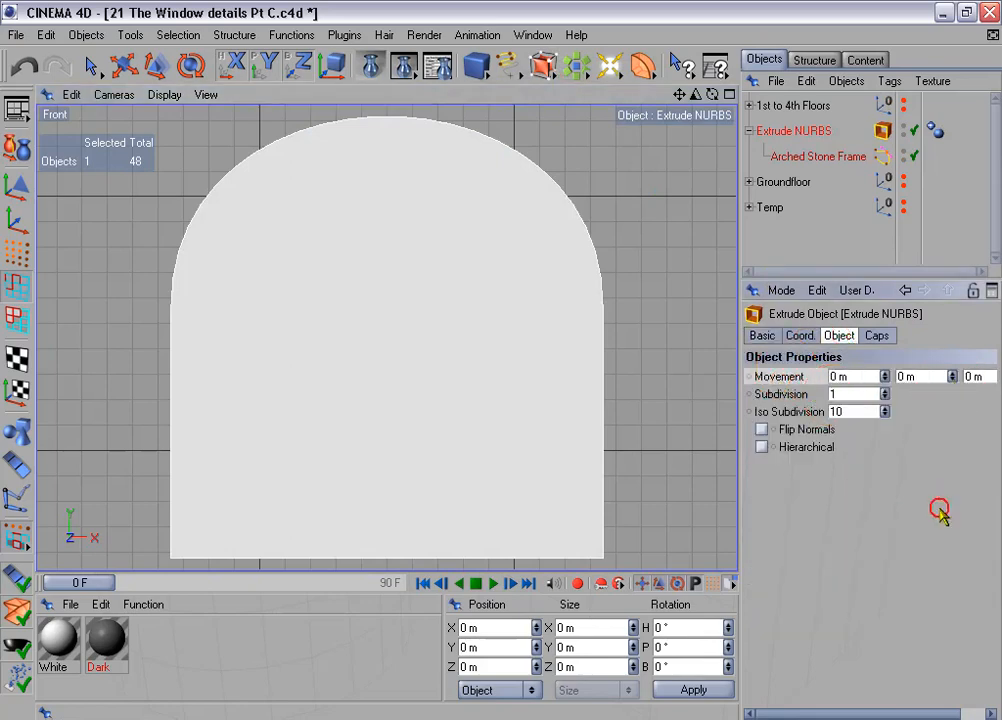
- Set the Arched Stone Frame spline's intermediate points to Natural with a number of 25
middle_click(610, 398)
middle_click(343, 260)
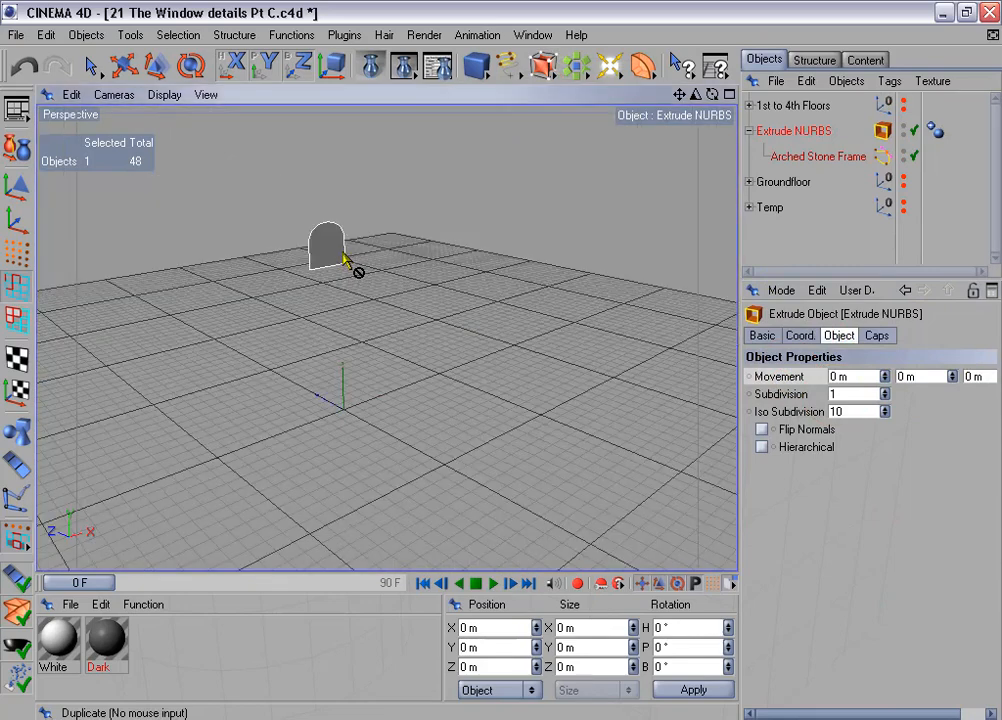
key(o)
middle_click(574, 425)
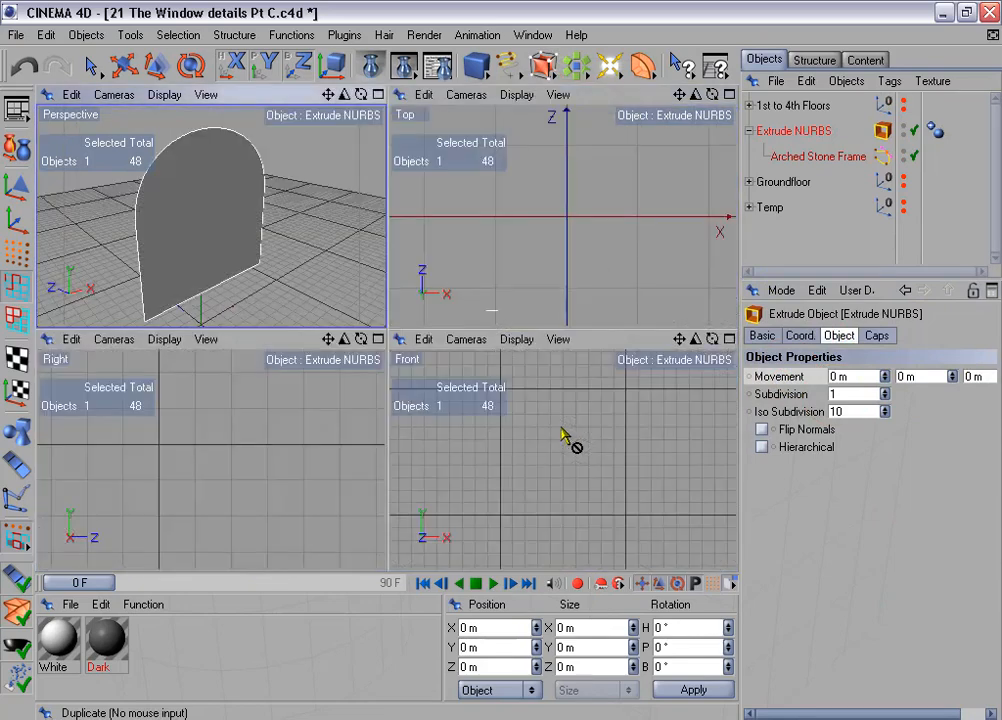
middle_click(571, 440)
key(o)
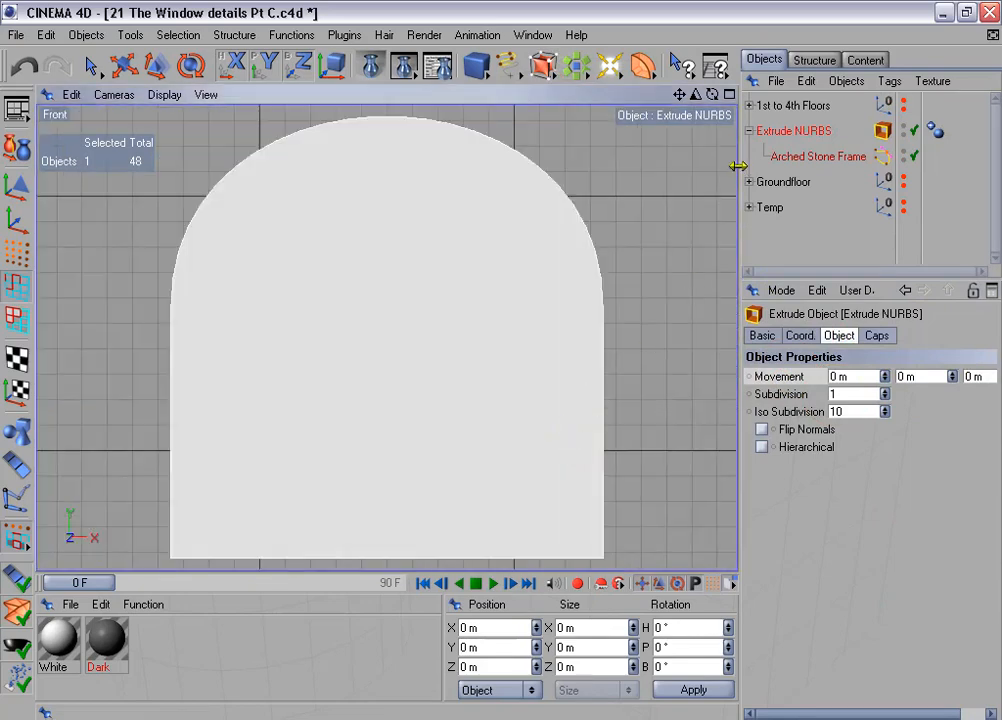
click(788, 163)
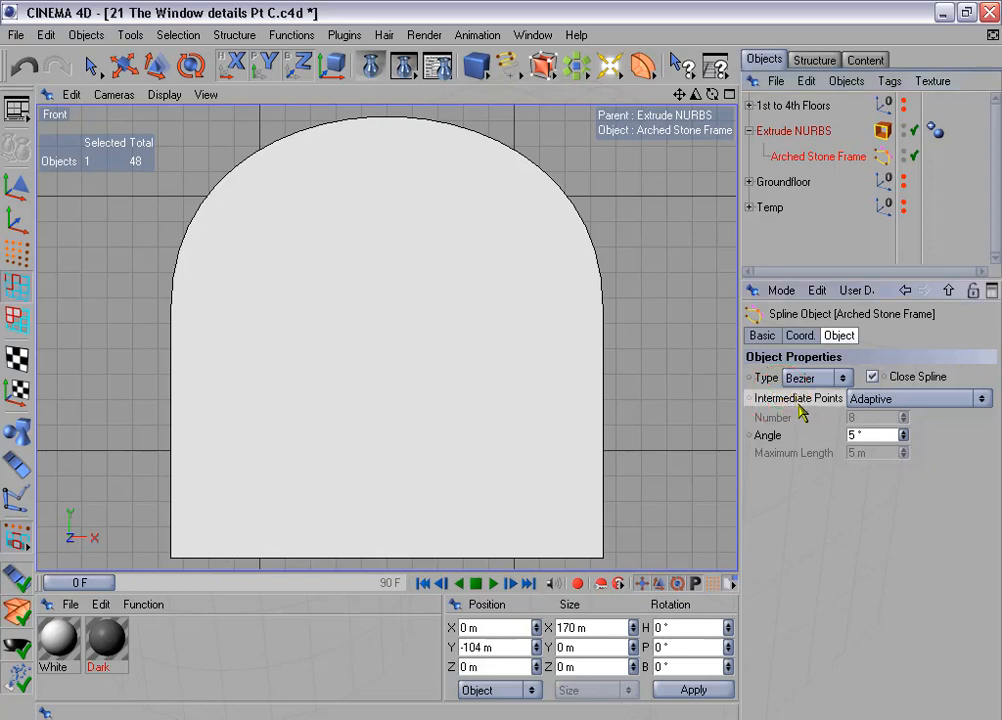
click(908, 400)
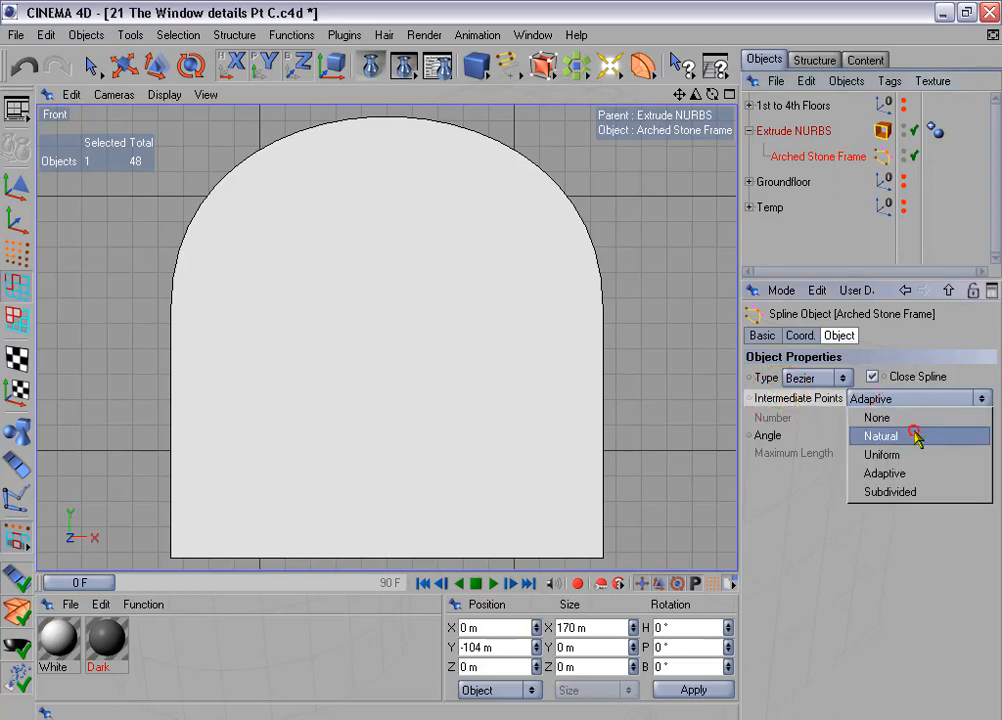
click(914, 437)
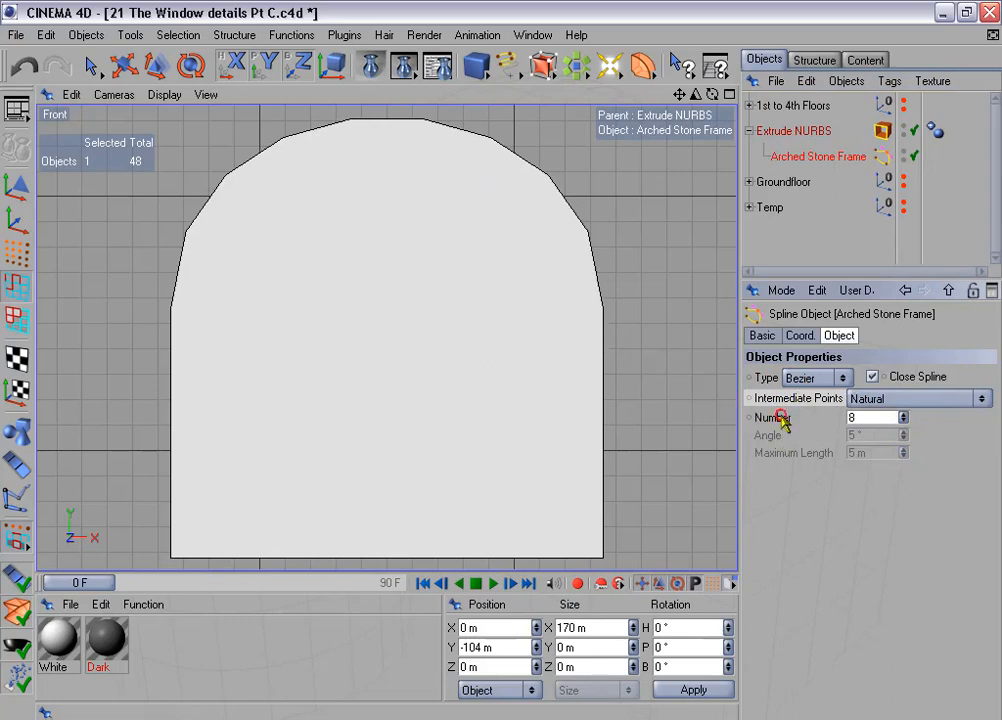
drag(905, 418, 905, 390)
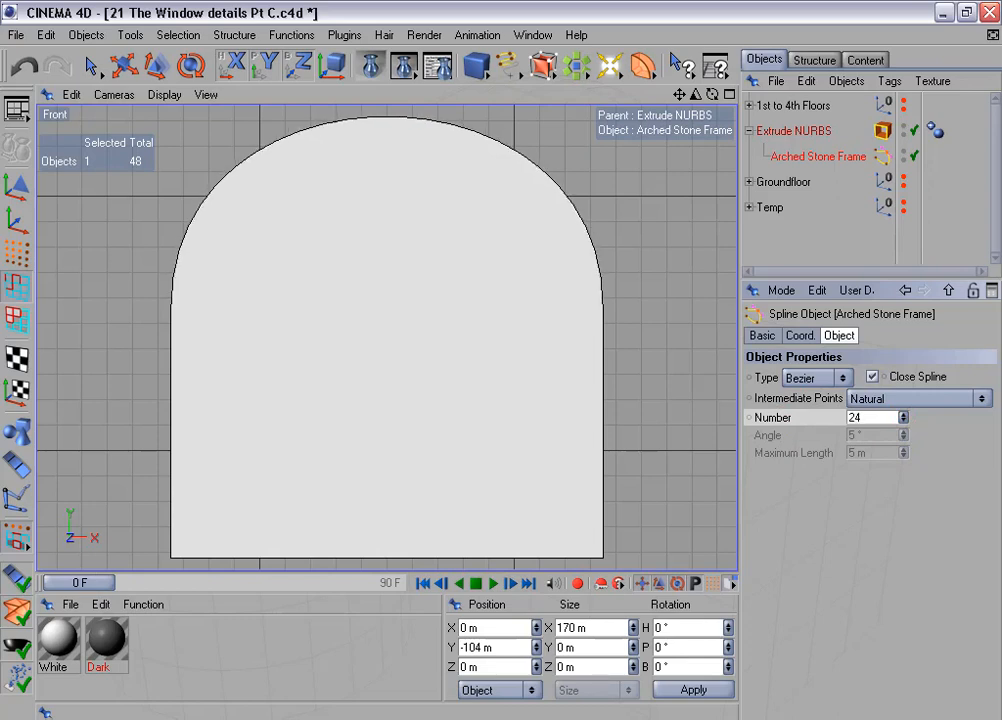
- Make the Extrude NURBS editable and reverse the normals of all its polygons
click(793, 130)
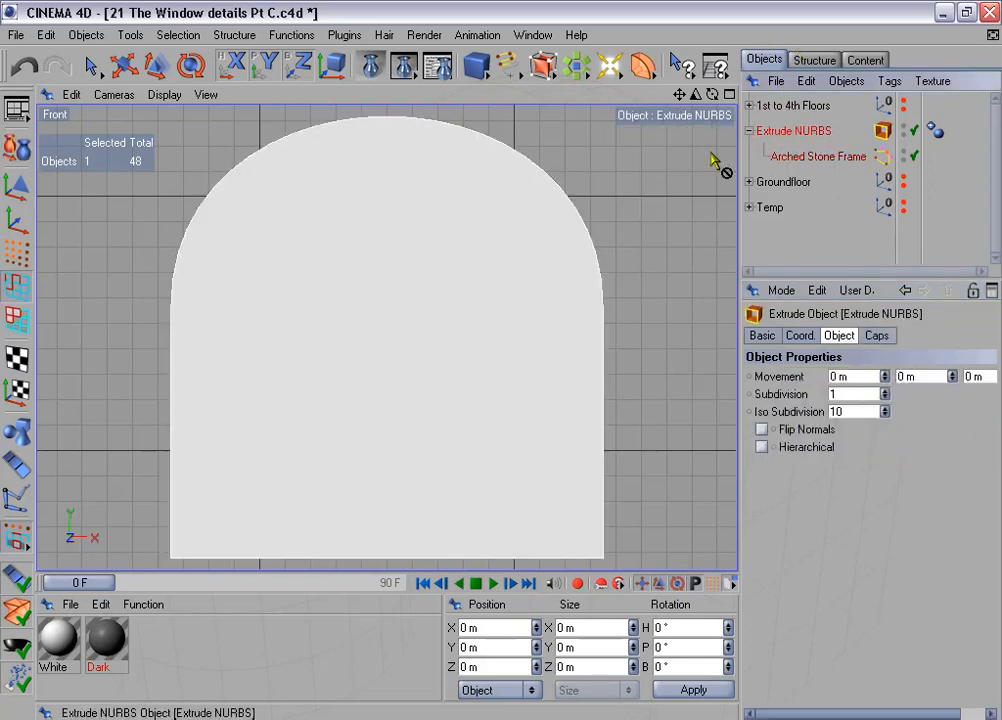
click(16, 146)
click(14, 320)
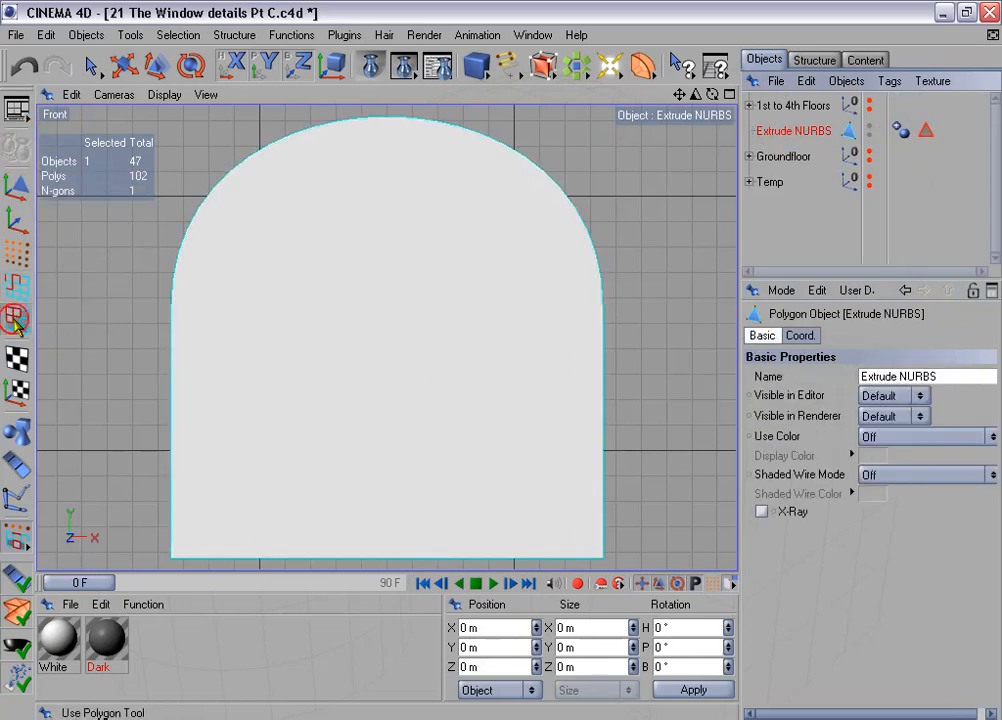
key(ctrl+a)
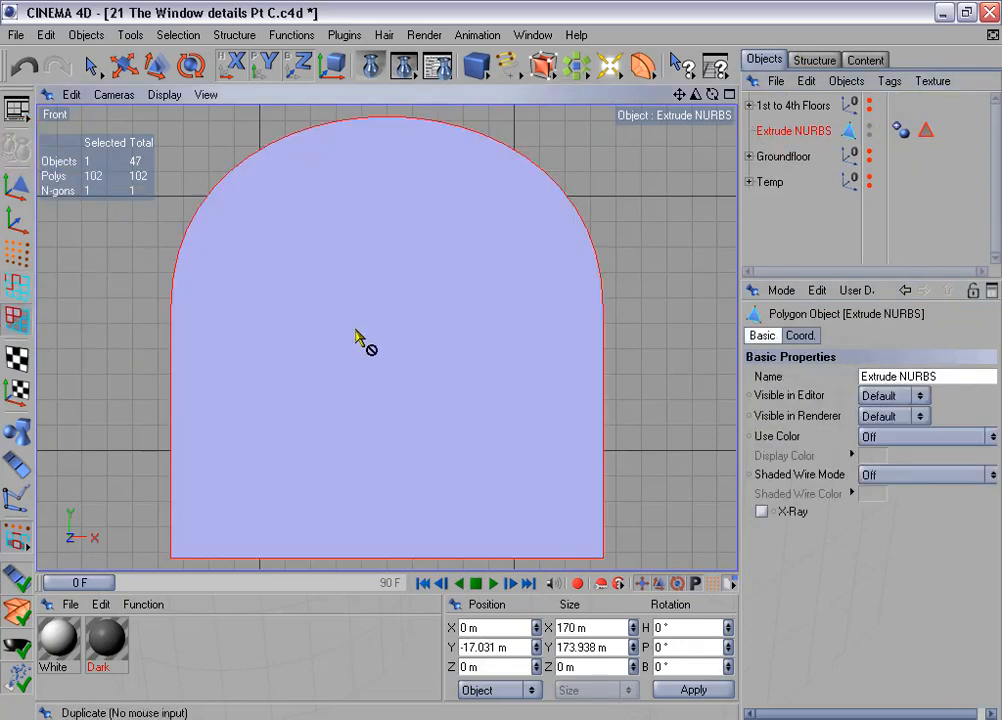
click(291, 35)
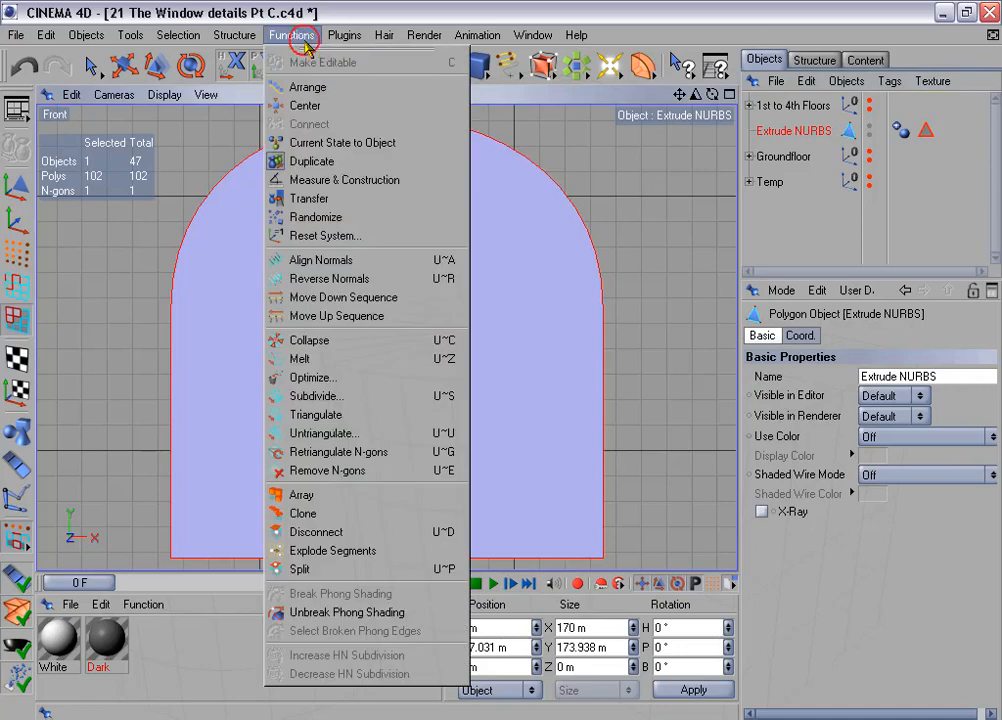
click(396, 279)
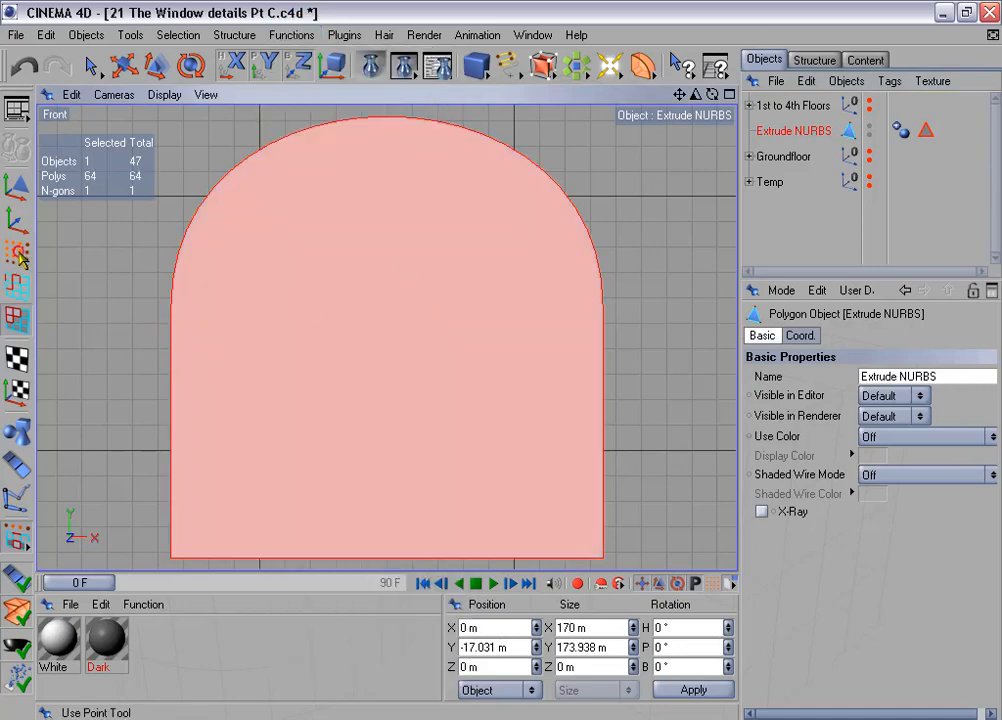
- Delete the intermediate points on both straight vertical sides of the arched shape, keeping the arch and bottom-edge points
click(18, 256)
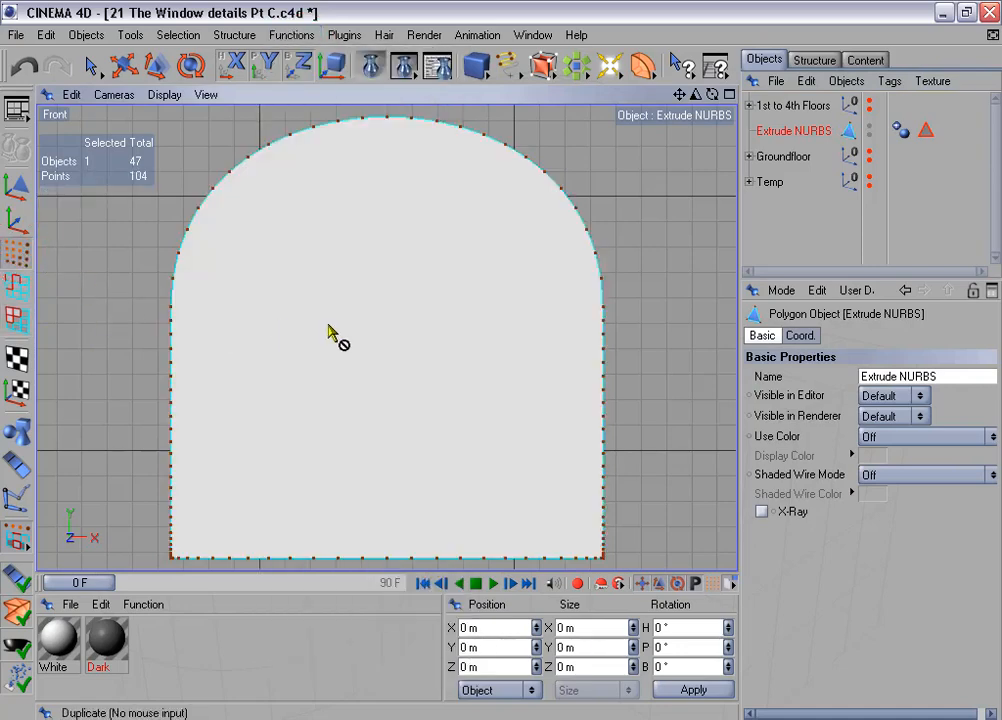
alt+middle_drag(342, 333, 351, 327)
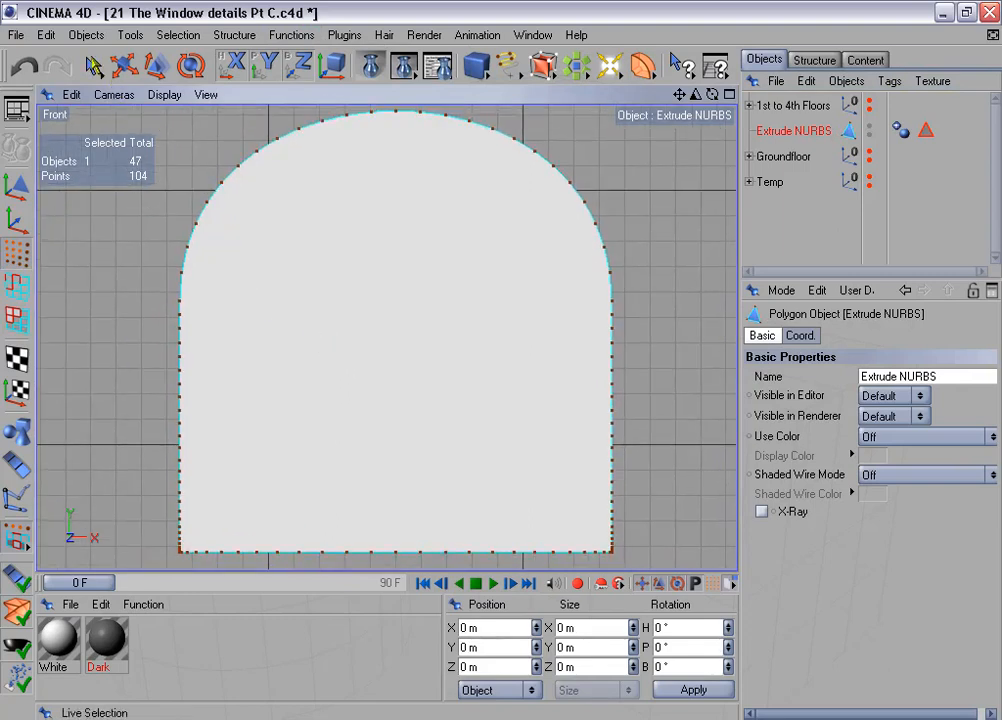
drag(93, 66, 122, 68)
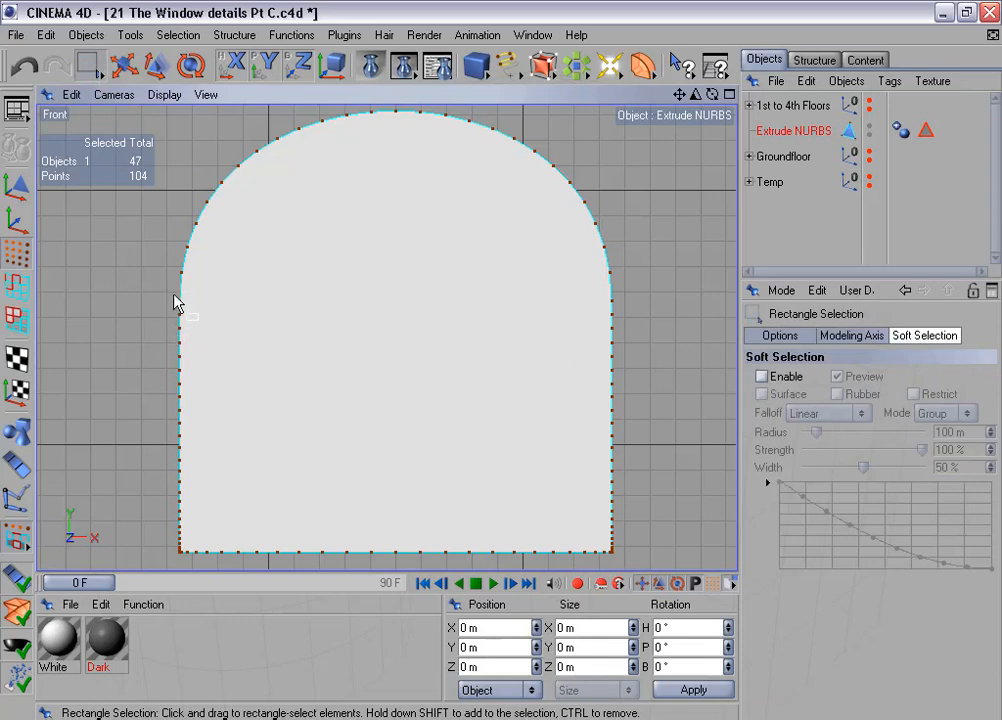
drag(174, 295, 189, 560)
drag(160, 290, 196, 312)
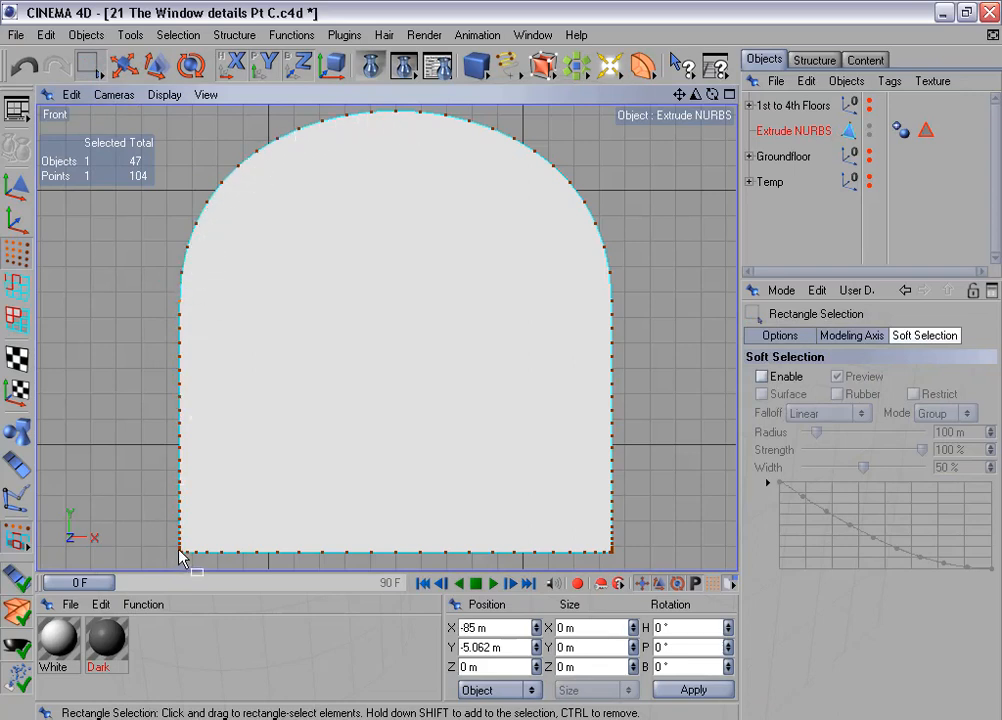
drag(152, 307, 677, 549)
key(Delete)
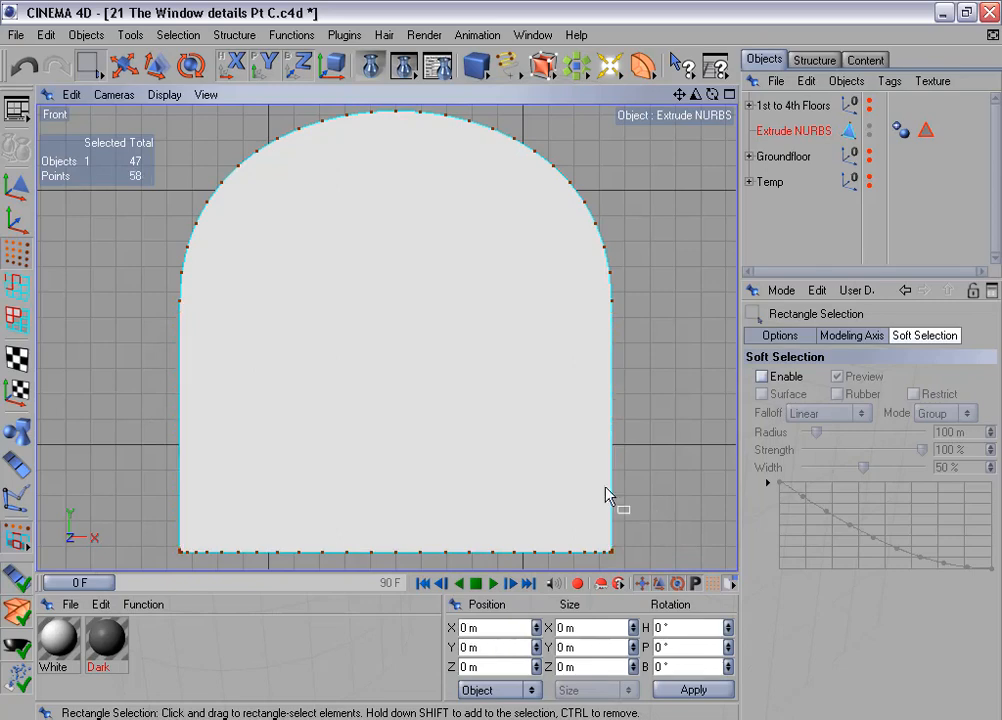
- Delete the intermediate points along the bottom edge of the arched shape, leaving the points close to the two corners
scroll(405, 438, up, 4)
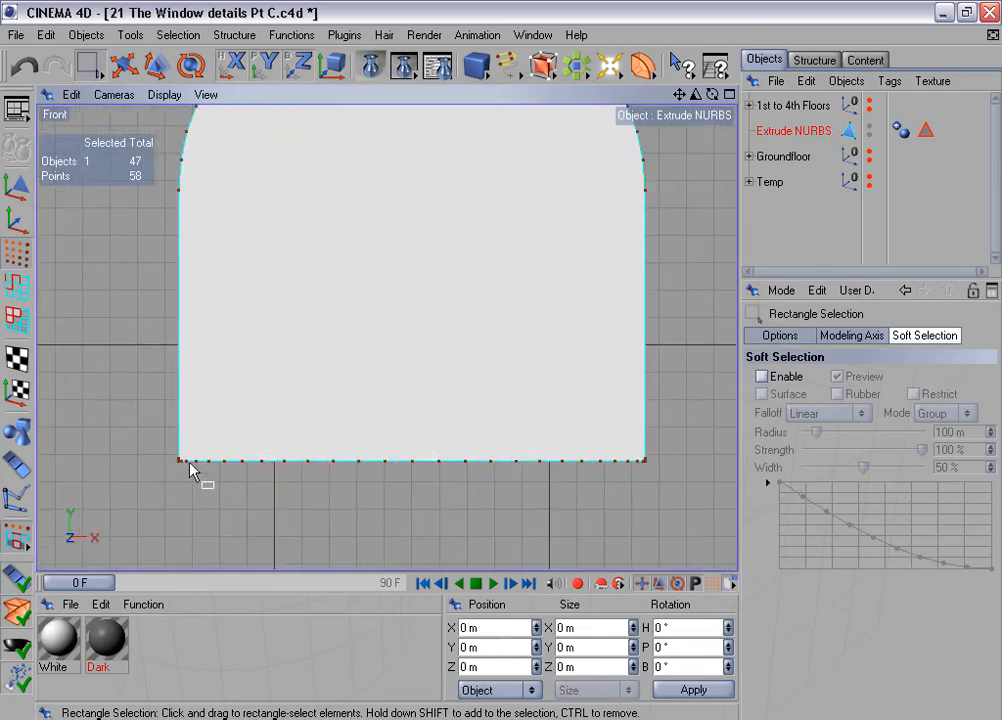
scroll(200, 498, up, 1)
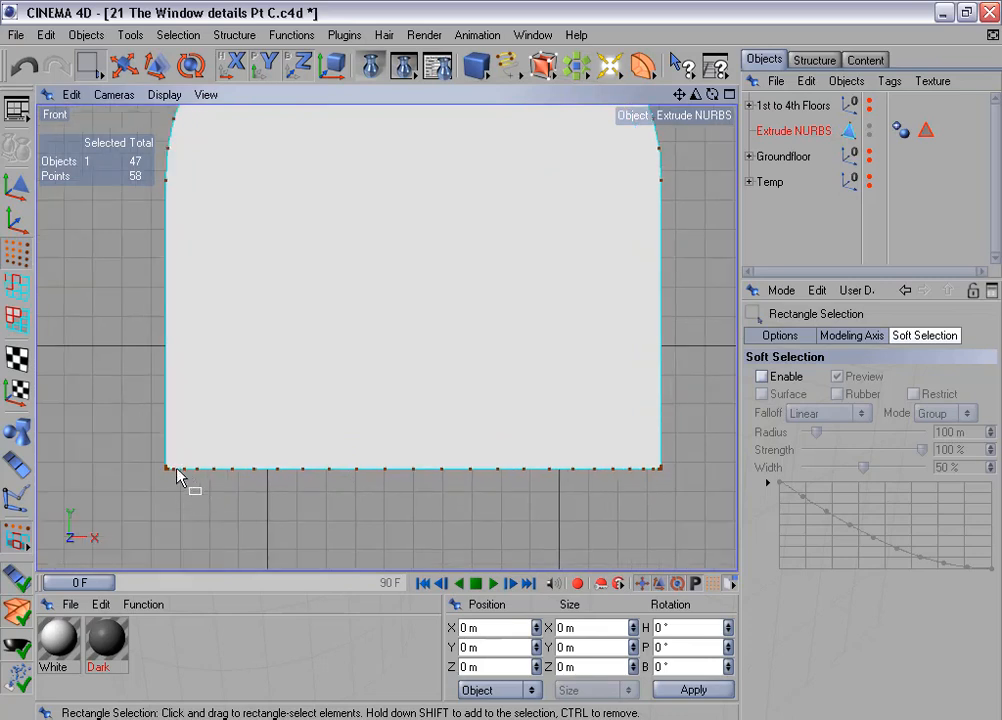
mouse_move(172, 468)
mouse_down()
mouse_move(629, 488)
mouse_move(660, 505)
mouse_up()
scroll(373, 456, down, 1)
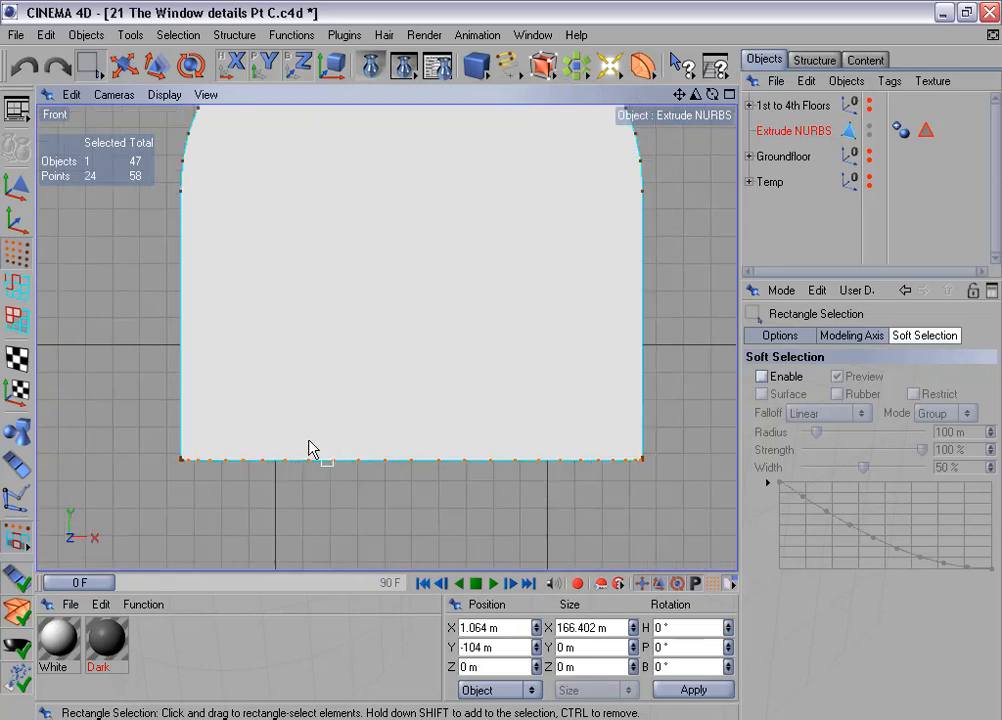
key(Delete)
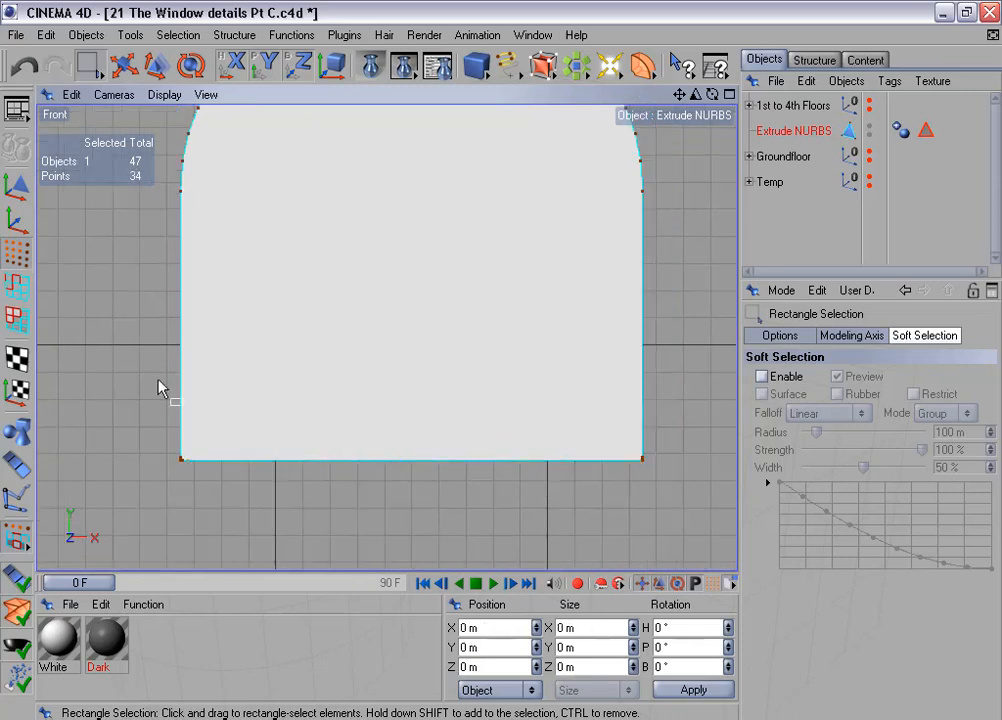
- Display the Front view as Lines and delete the surplus points beside the shape's bottom-left corner, keeping only the corner point
drag(134, 382, 246, 520)
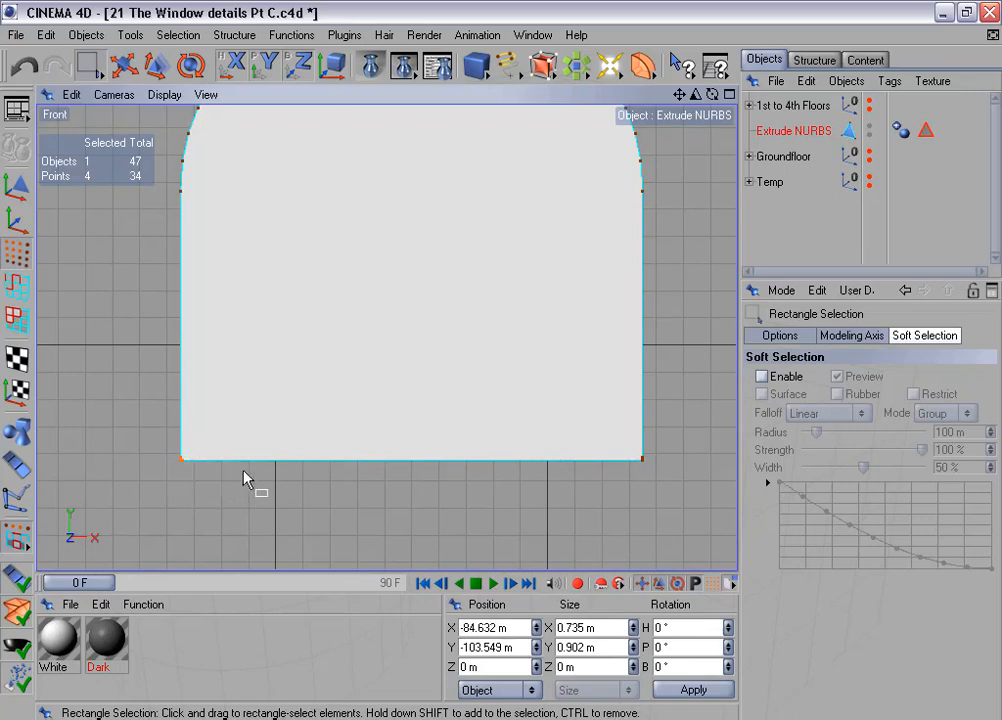
scroll(246, 473, up, 3)
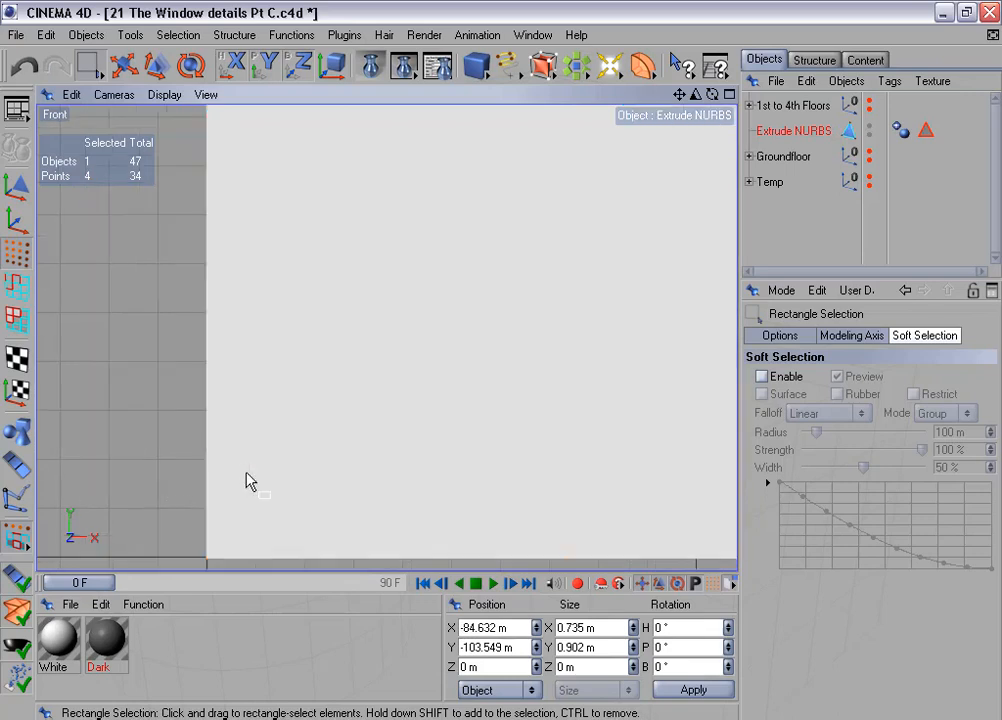
click(164, 94)
click(198, 314)
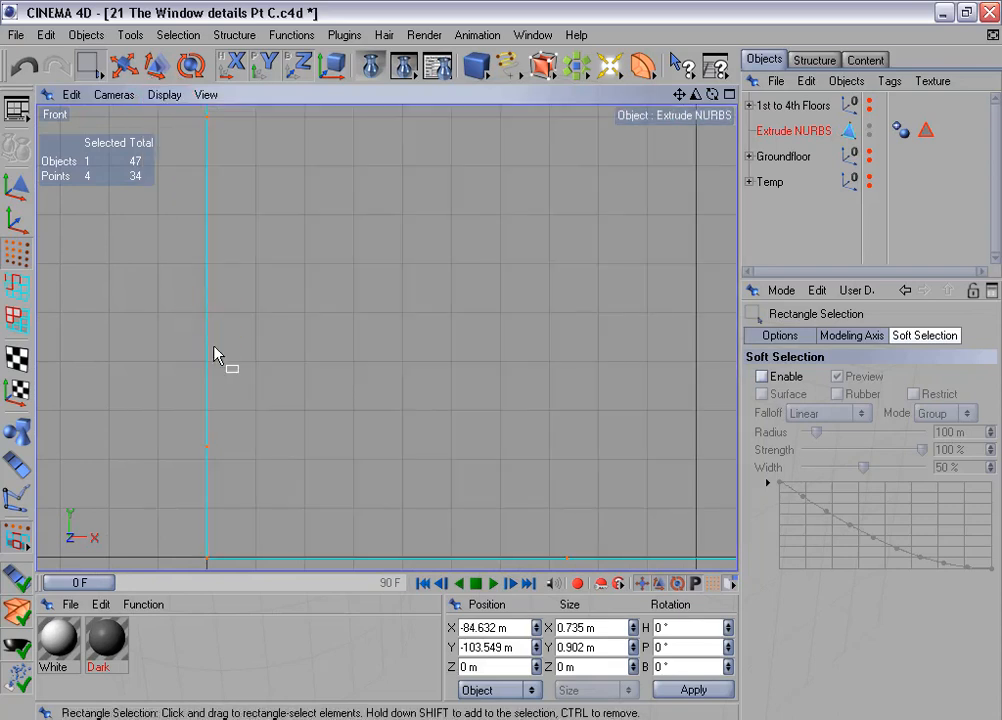
drag(178, 120, 252, 166)
drag(192, 110, 278, 475)
key(Delete)
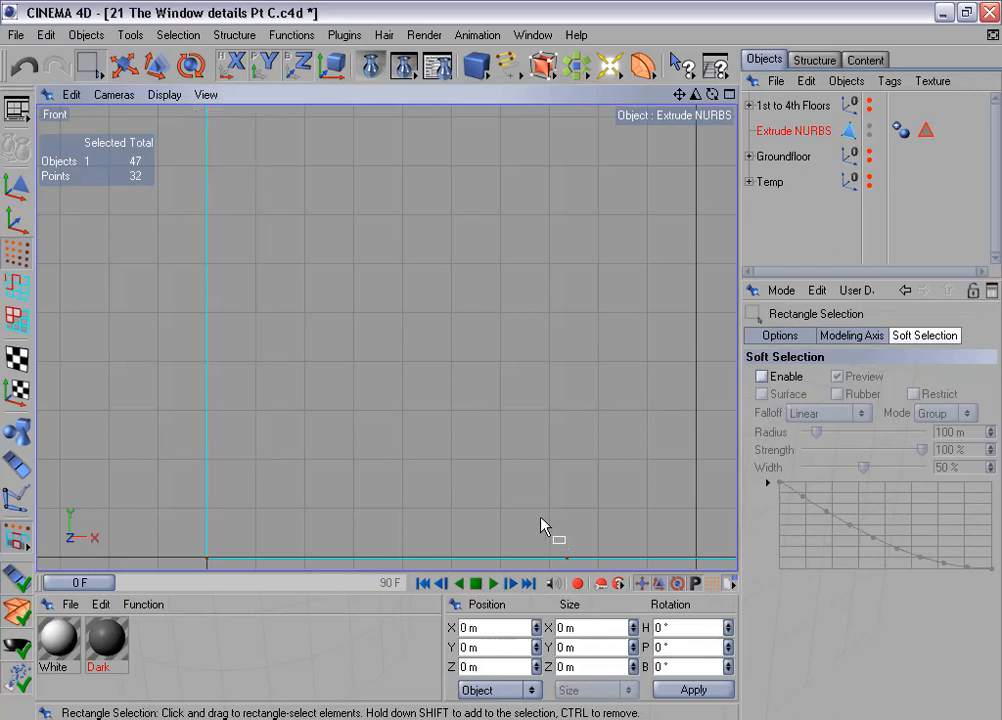
drag(540, 525, 600, 568)
key(Delete)
- Delete the two surplus points just above the shape's bottom-right corner
key(o)
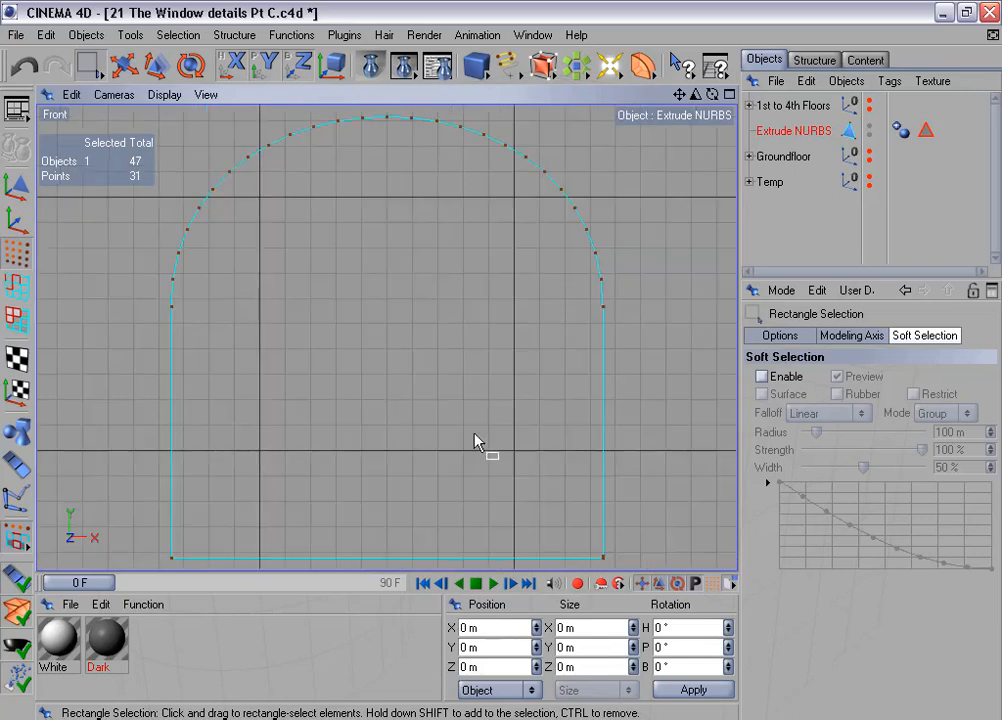
drag(566, 505, 625, 570)
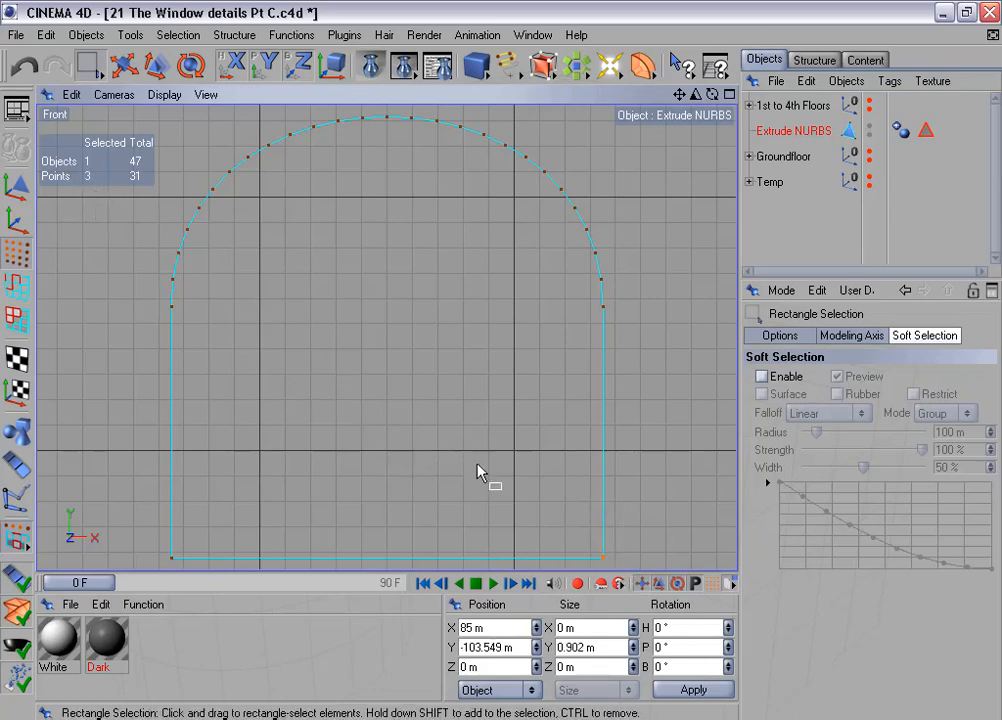
key(s)
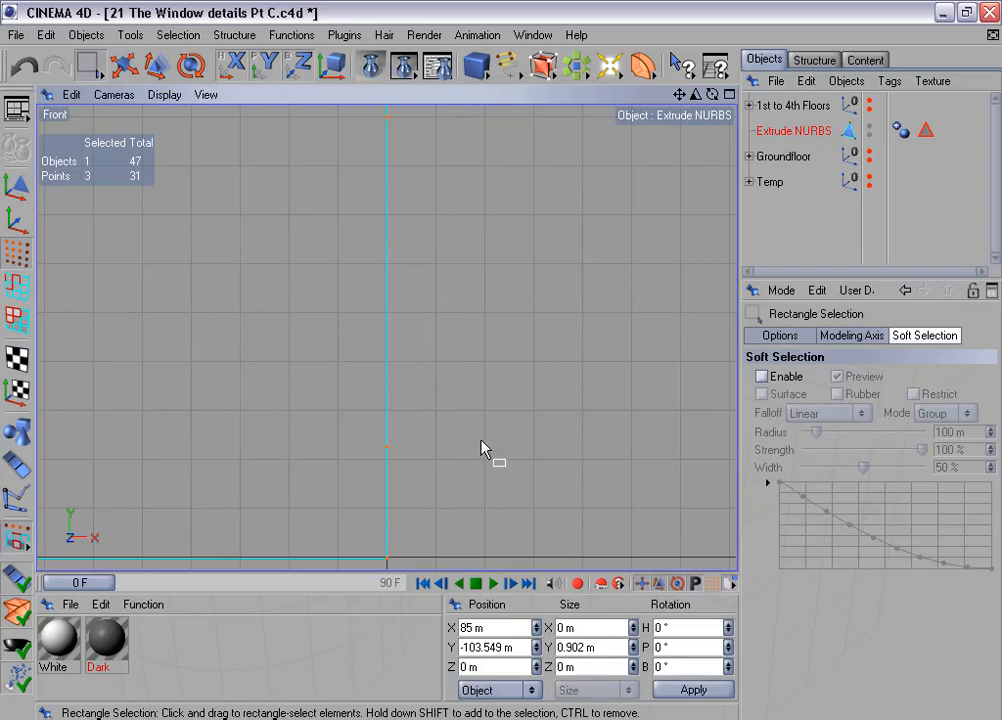
drag(361, 116, 494, 505)
key(Delete)
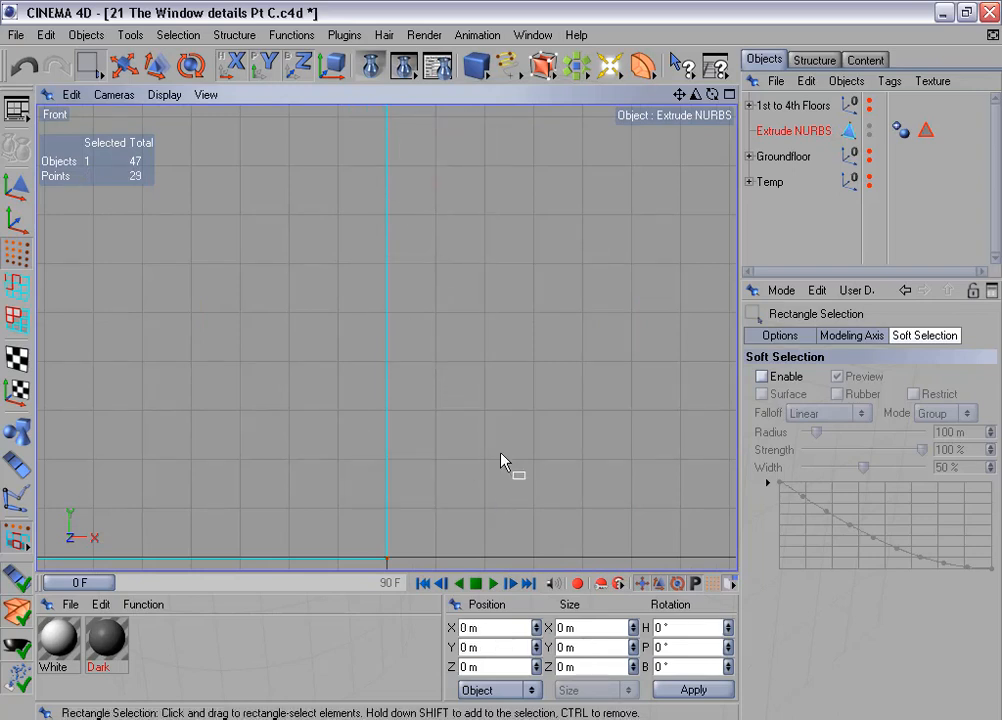
key(o)
scroll(187, 470, down, 1)
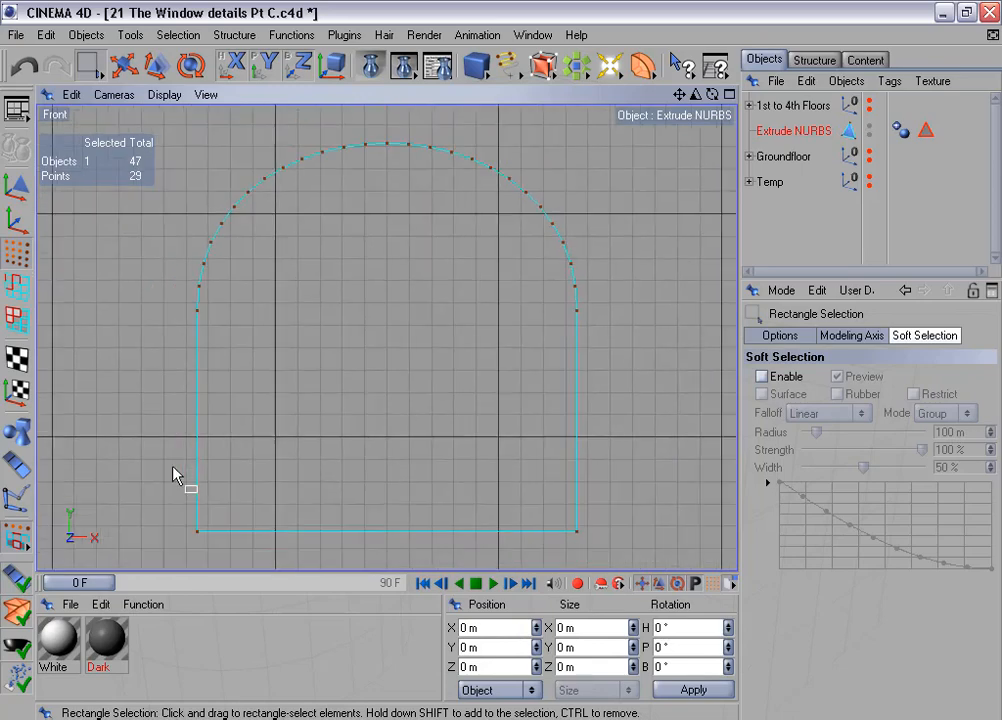
- Select the two bottom corner points and the whole outline in turn to check the remaining points
drag(174, 467, 617, 560)
scroll(468, 435, down, 1)
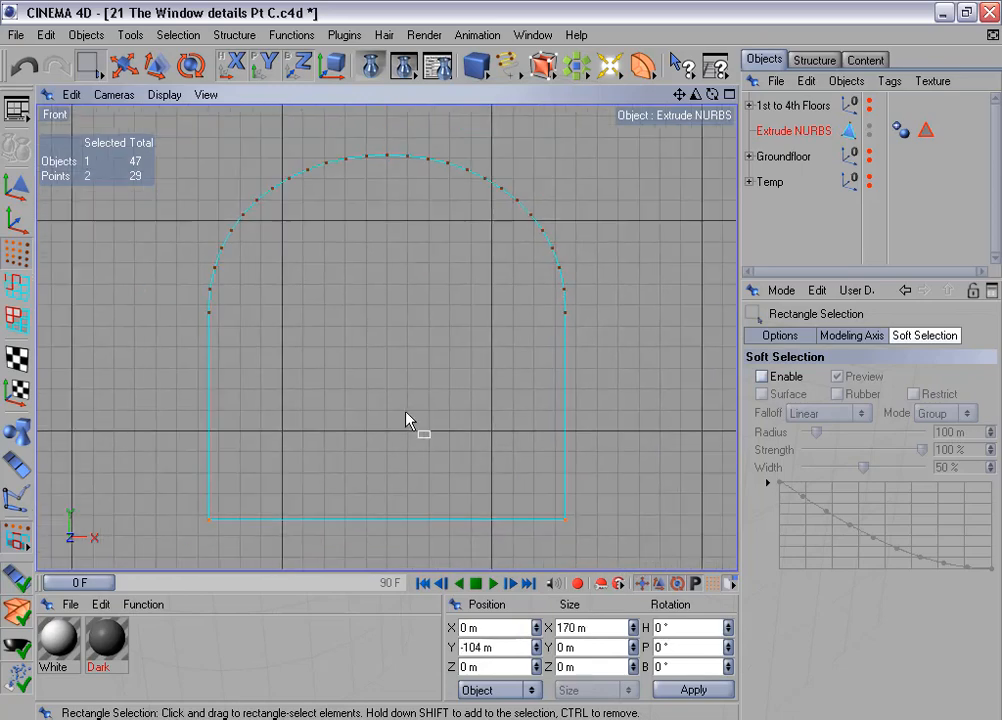
alt+middle_drag(406, 413, 426, 415)
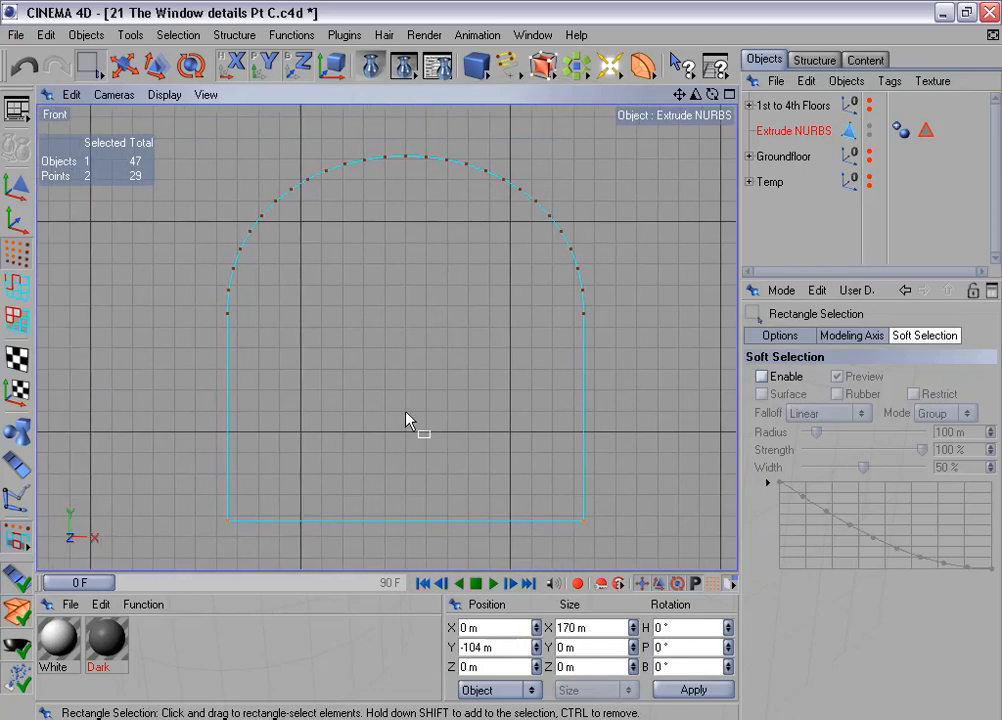
drag(198, 136, 655, 560)
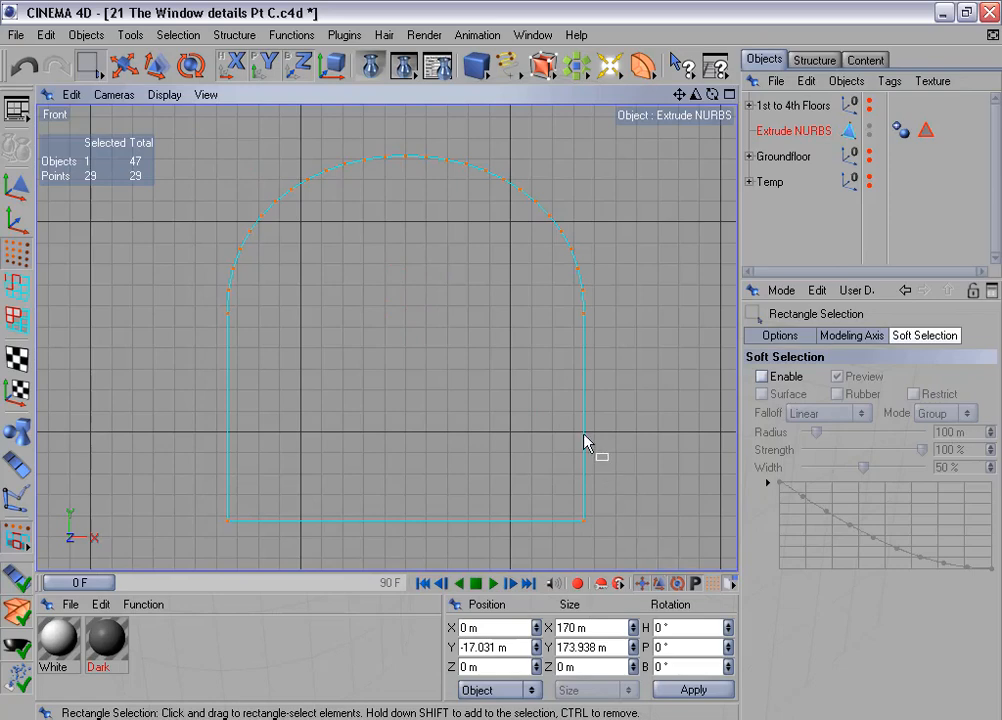
- Return the Front view to Gouraud Shading (Lines) and loop-select the outer edges of the arched shape
click(165, 95)
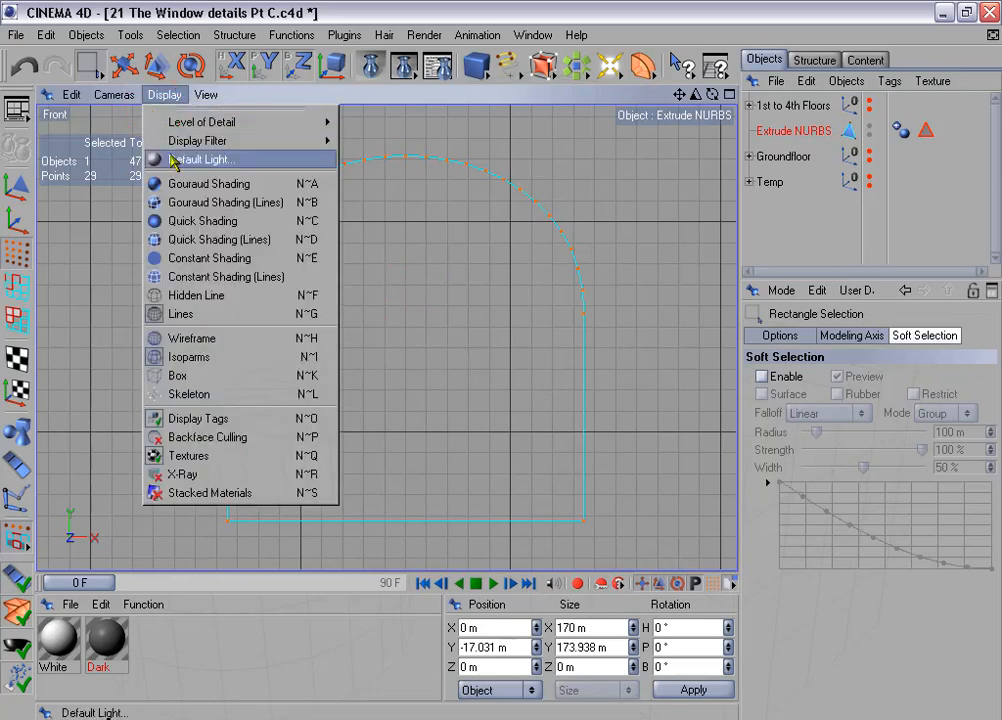
click(290, 203)
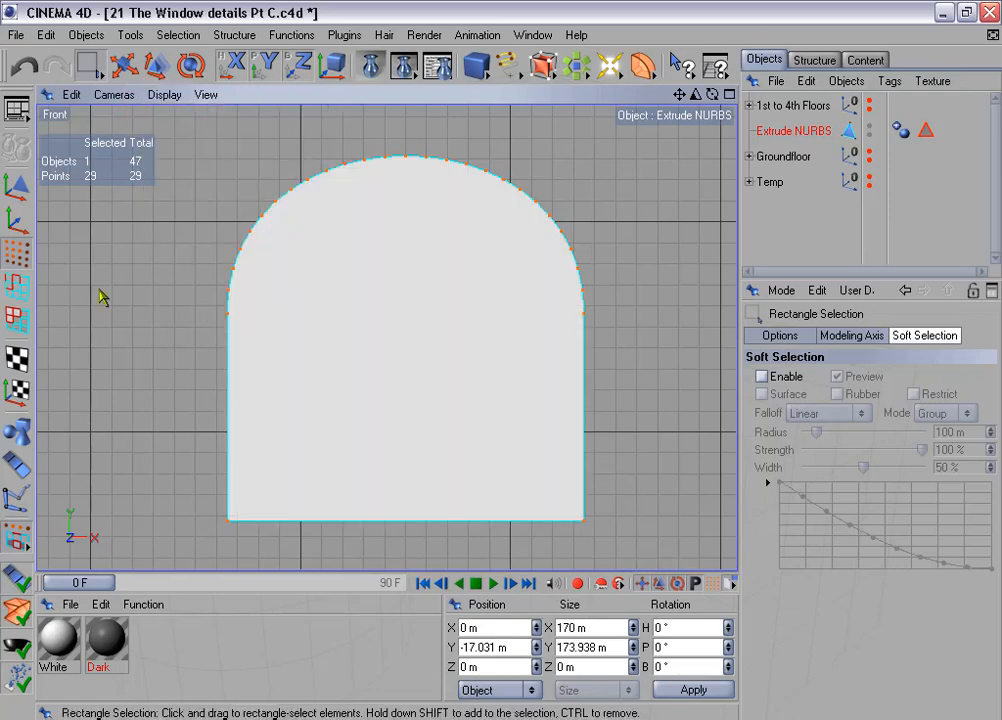
click(15, 287)
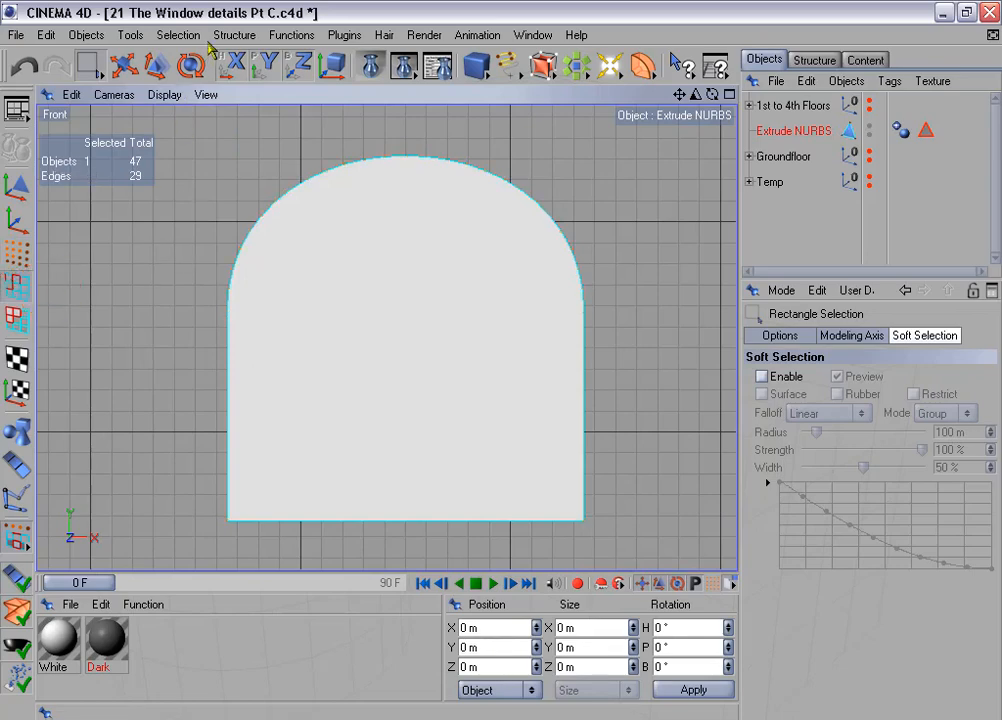
click(180, 35)
click(262, 162)
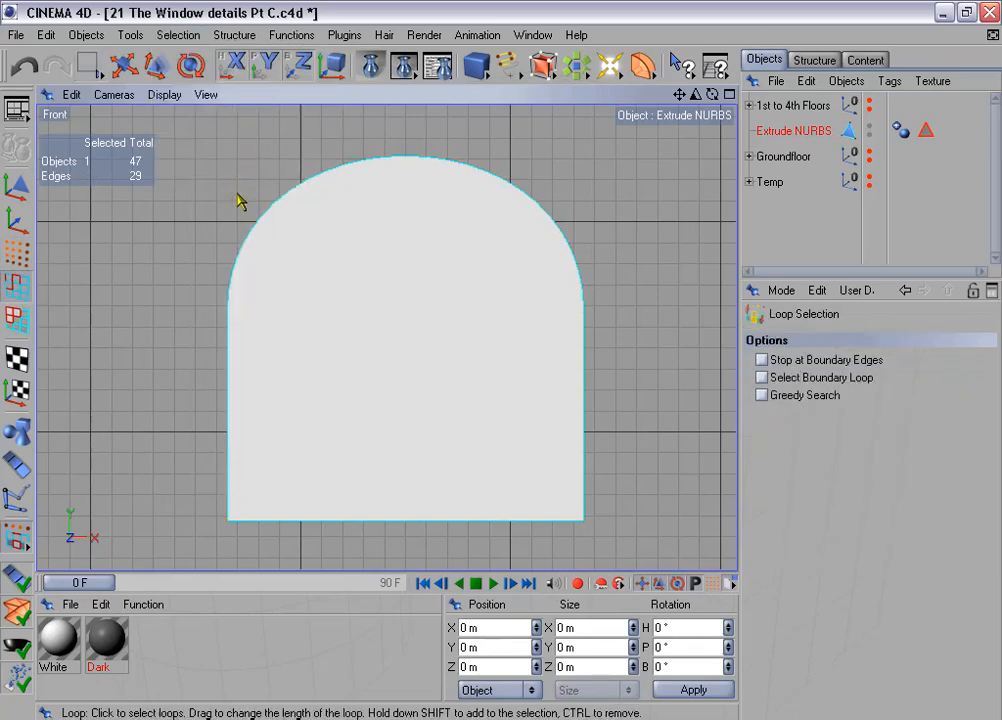
click(247, 247)
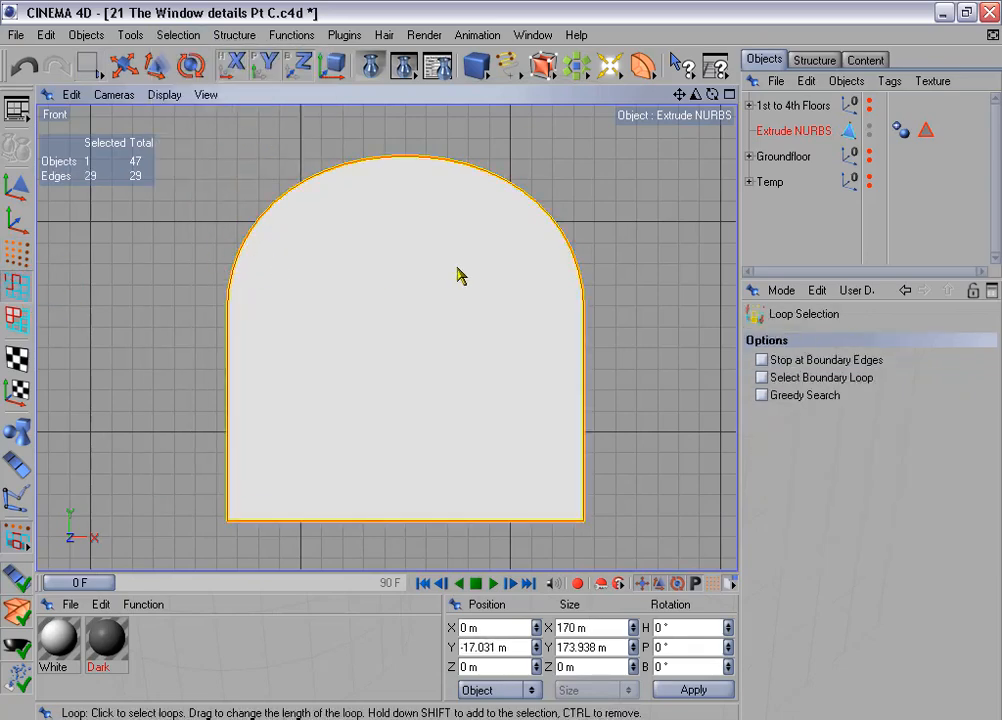
- Extrude the selected outline edges outward with an offset of 15 m
right_click(446, 272)
click(548, 586)
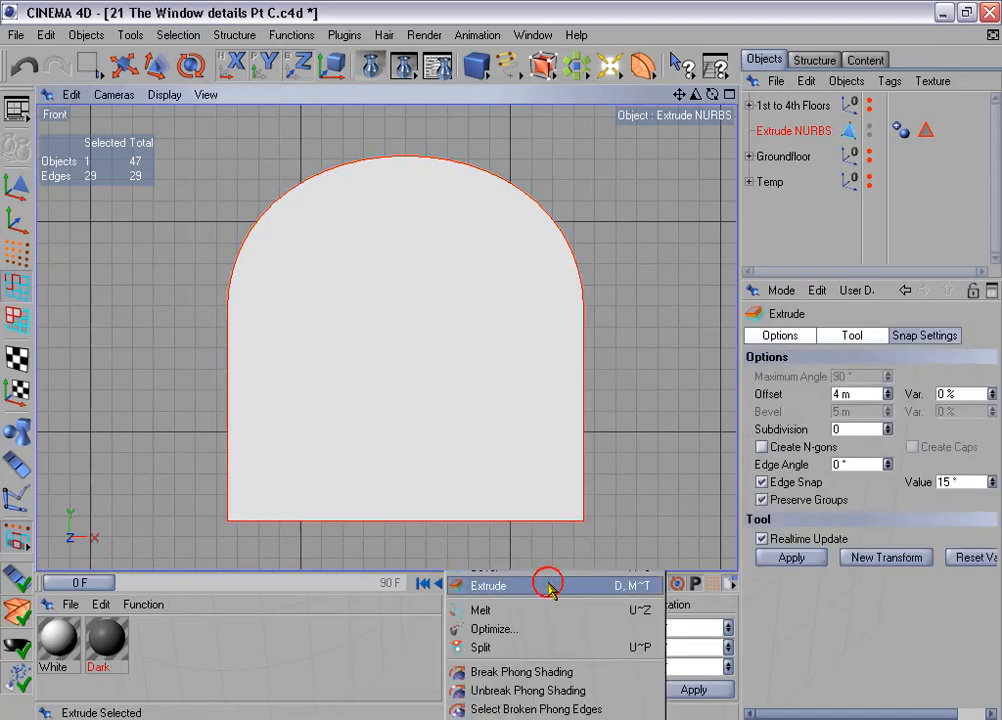
click(856, 393)
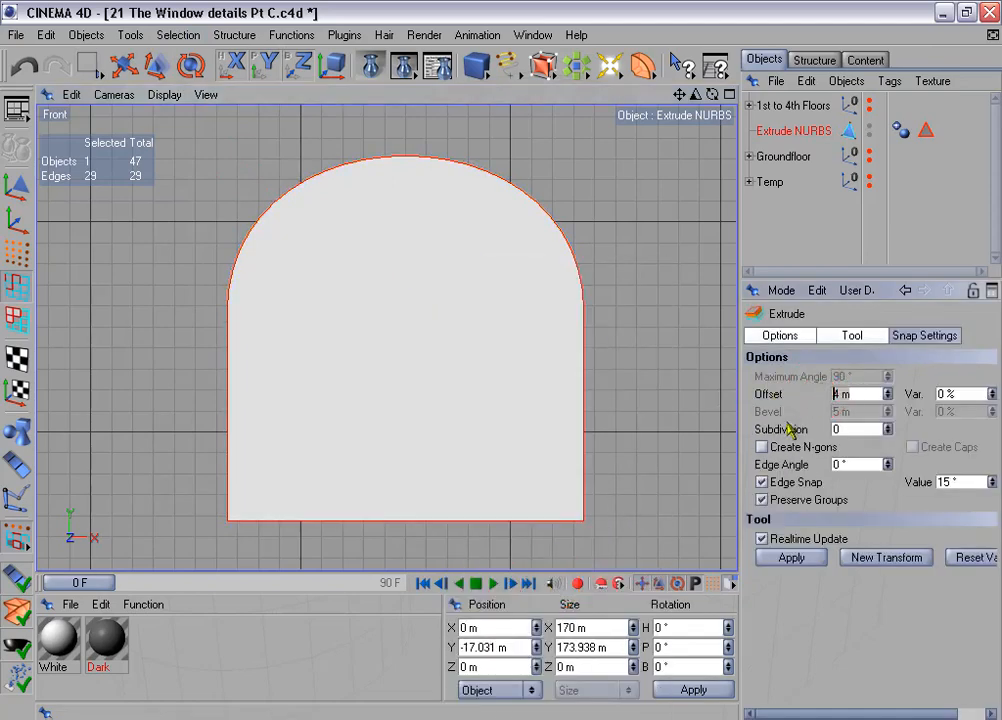
text(15)
key(Return)
click(791, 557)
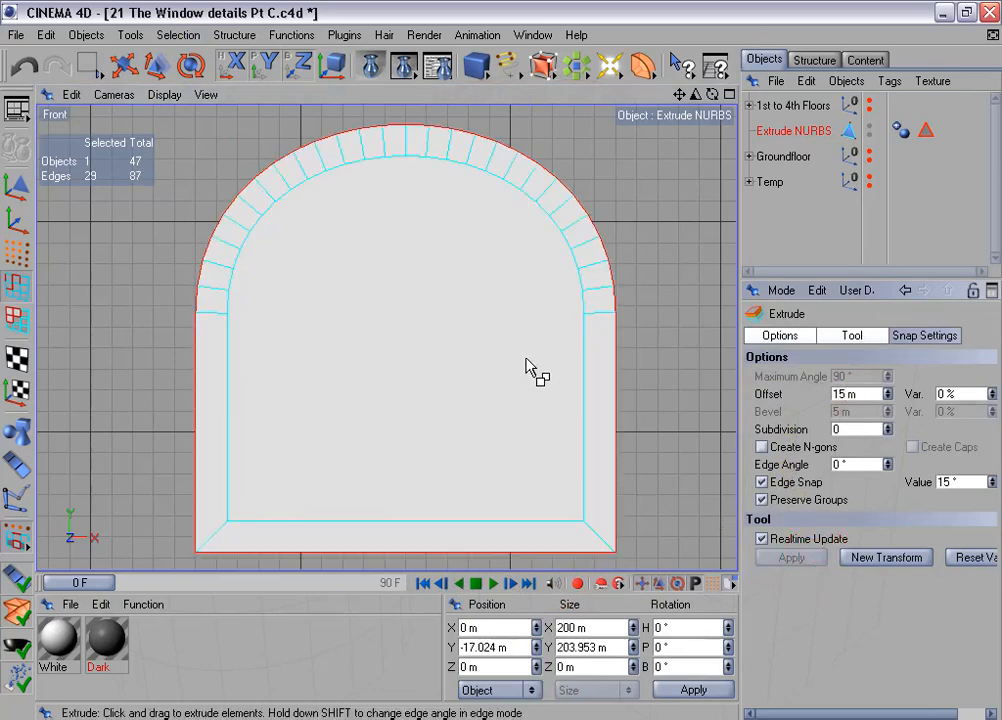
- Select the left side and bottom polygons of the extruded border in turn to check their widths
alt+middle_drag(526, 367, 517, 355)
click(15, 317)
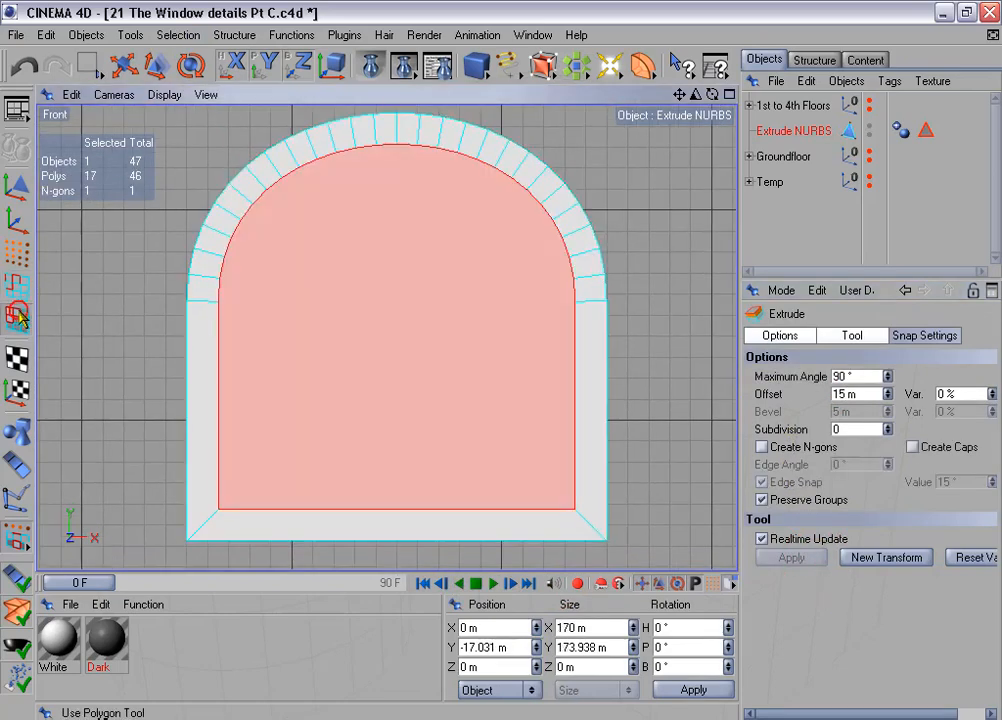
click(212, 386)
click(400, 530)
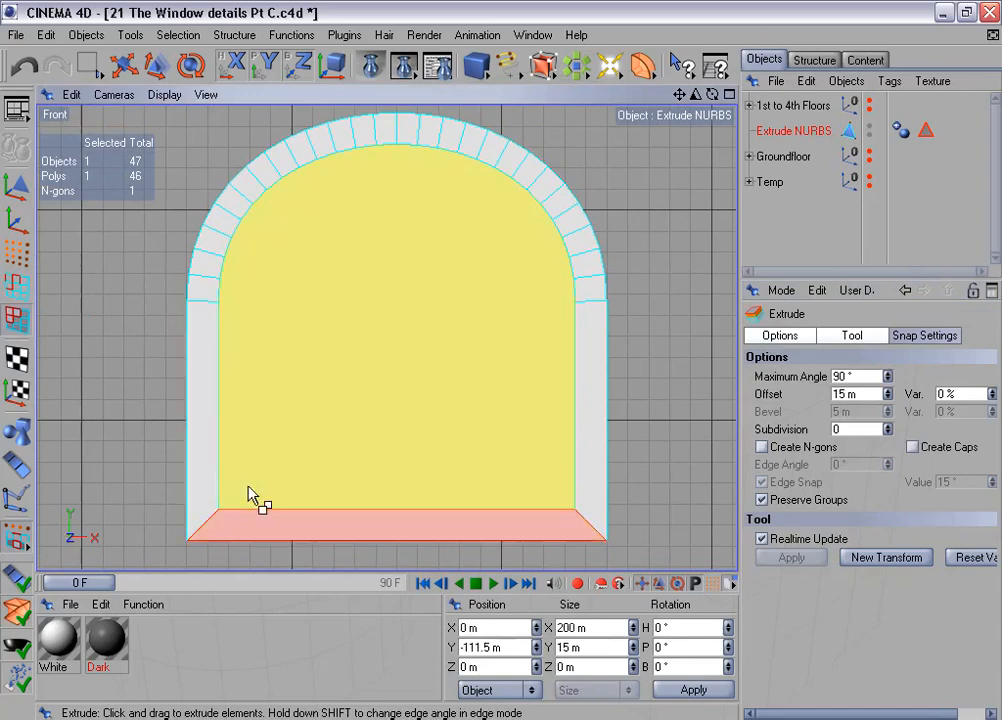
click(203, 416)
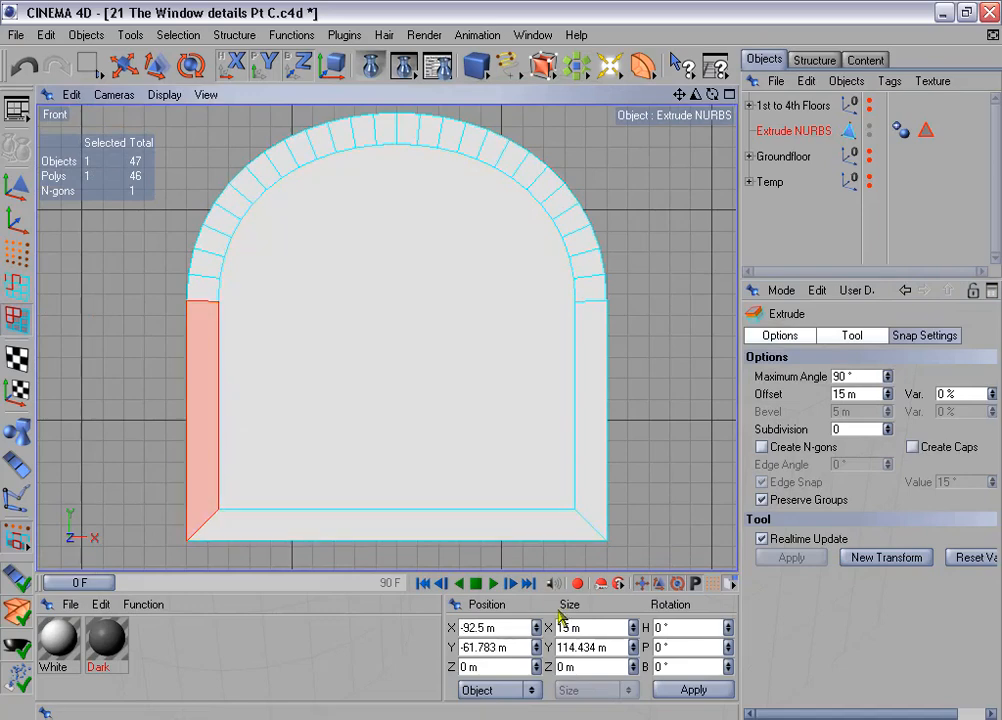
drag(586, 629, 529, 631)
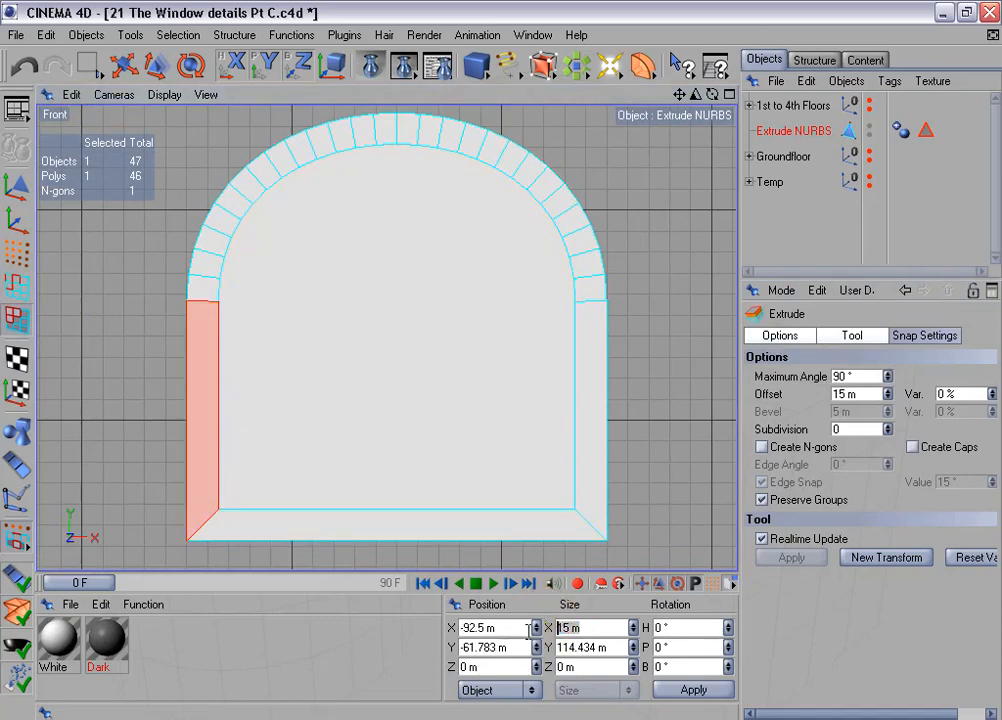
click(403, 535)
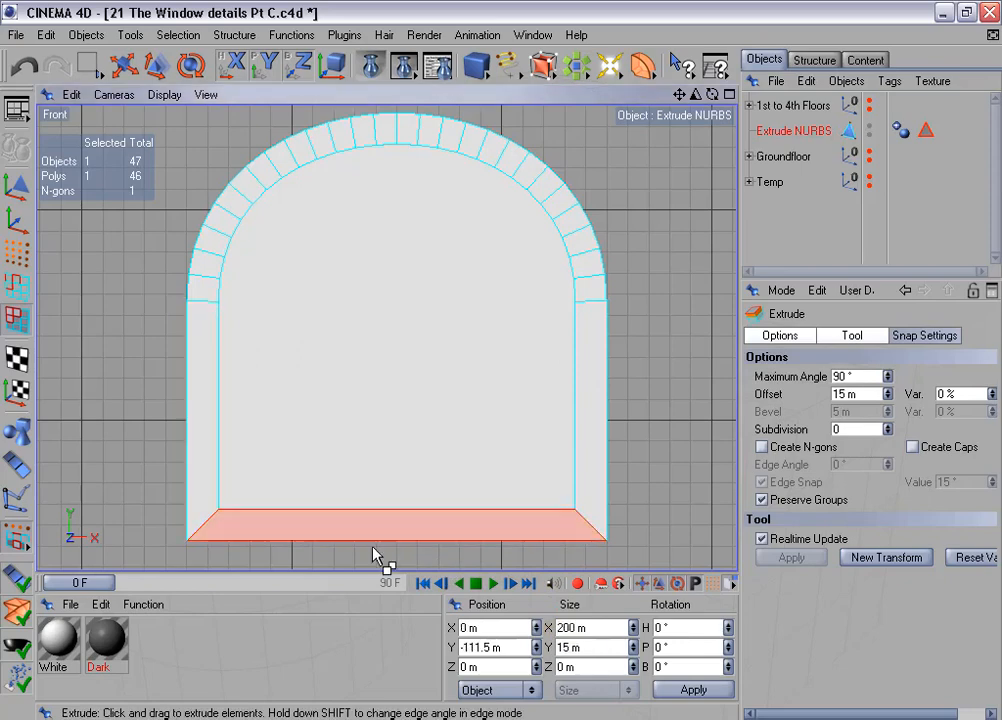
double_click(590, 647)
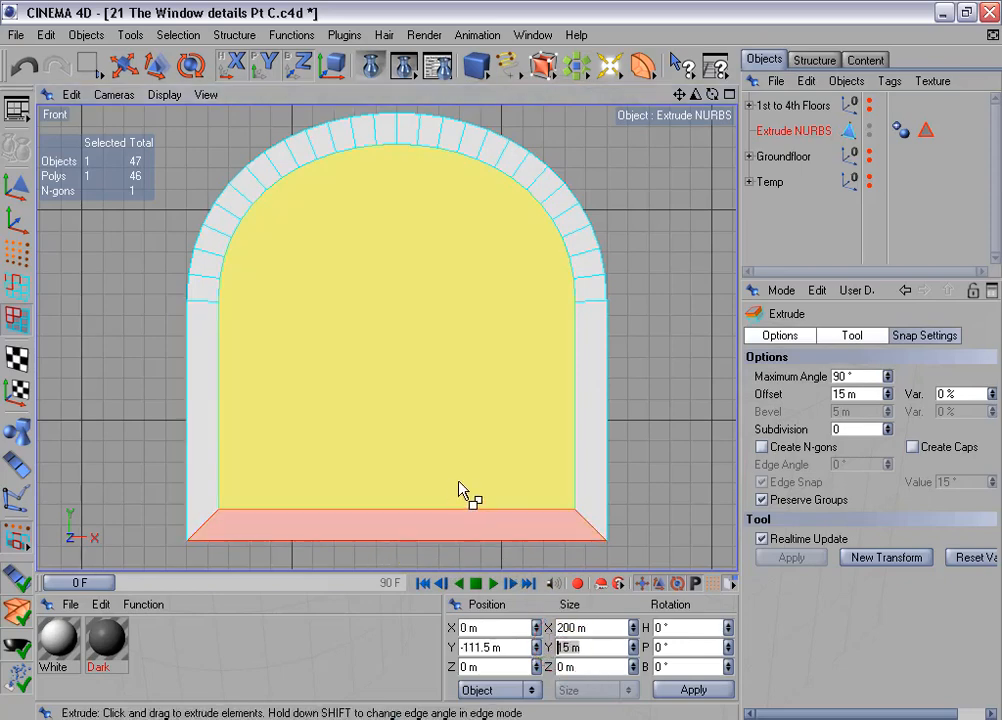
- Delete the large polygon filling the arch and show the remaining border in the full-size Perspective view
click(374, 292)
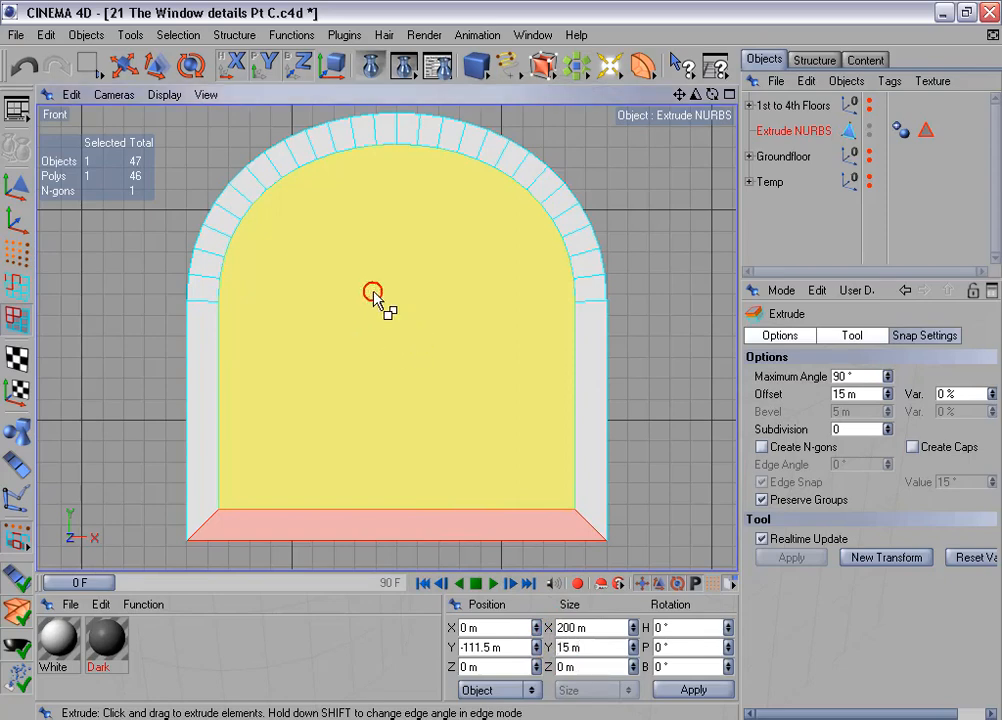
key(Delete)
middle_click(396, 329)
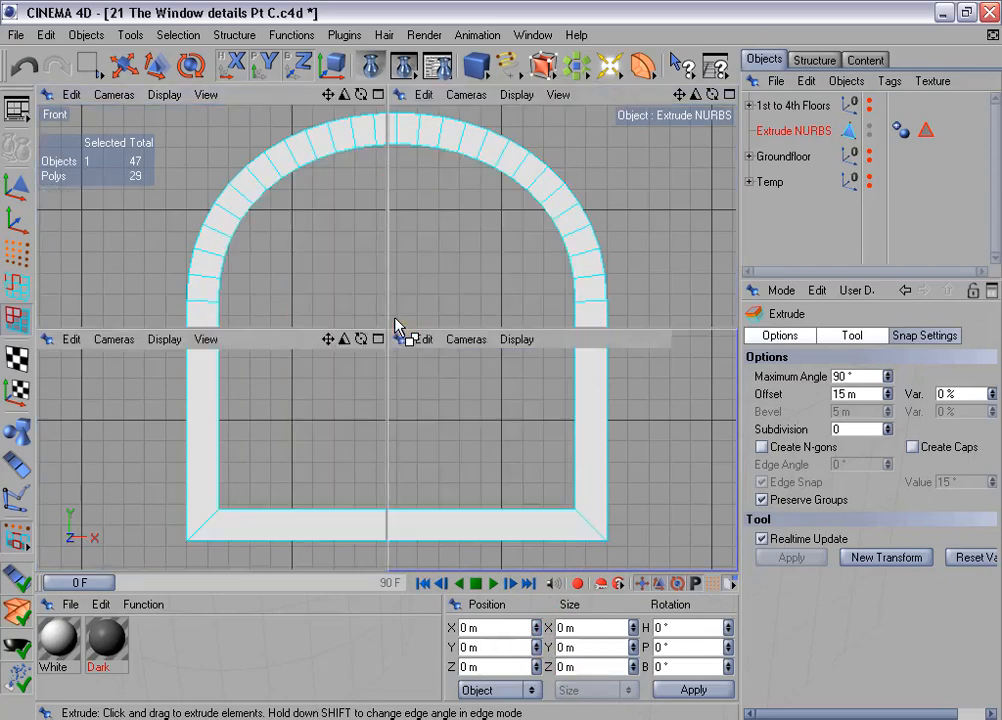
middle_click(318, 265)
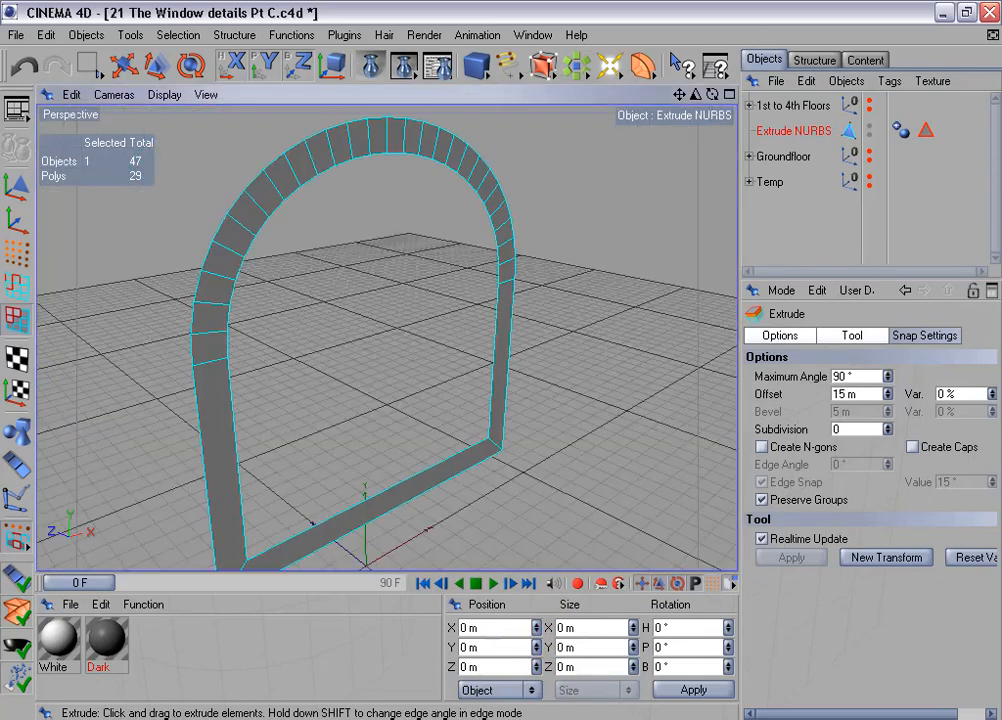
alt+middle_drag(372, 282, 382, 272)
alt+drag(382, 272, 391, 275)
- Duplicate the Extrude NURBS frame object and rename the copy as Big Stone Frame
ctrl+drag(730, 130, 771, 146)
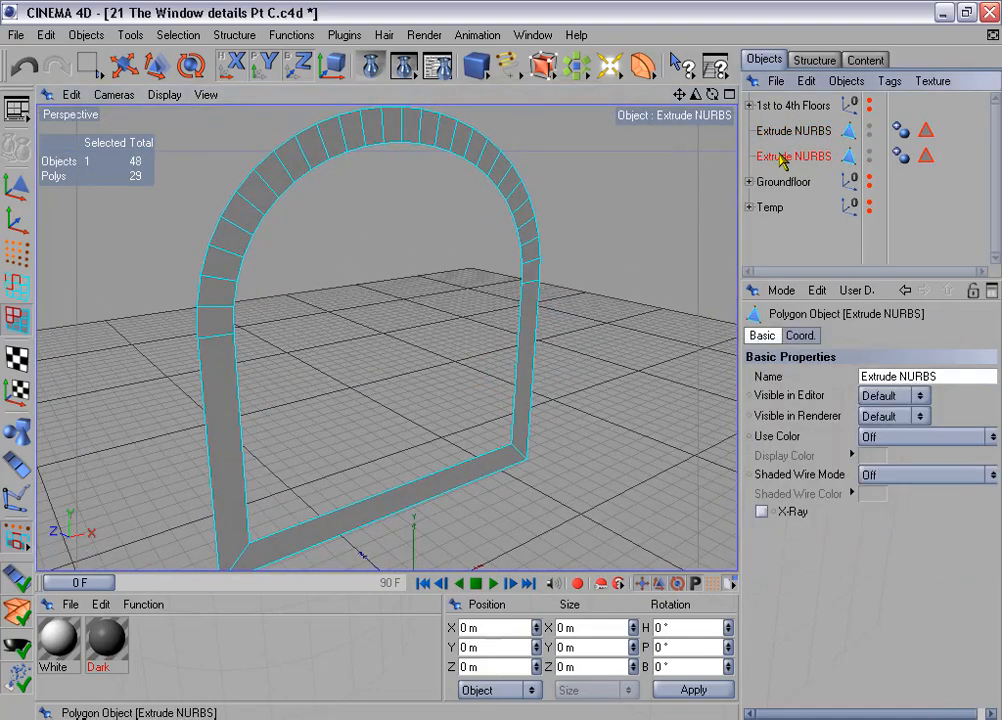
double_click(780, 156)
text(Big Stone Frame)
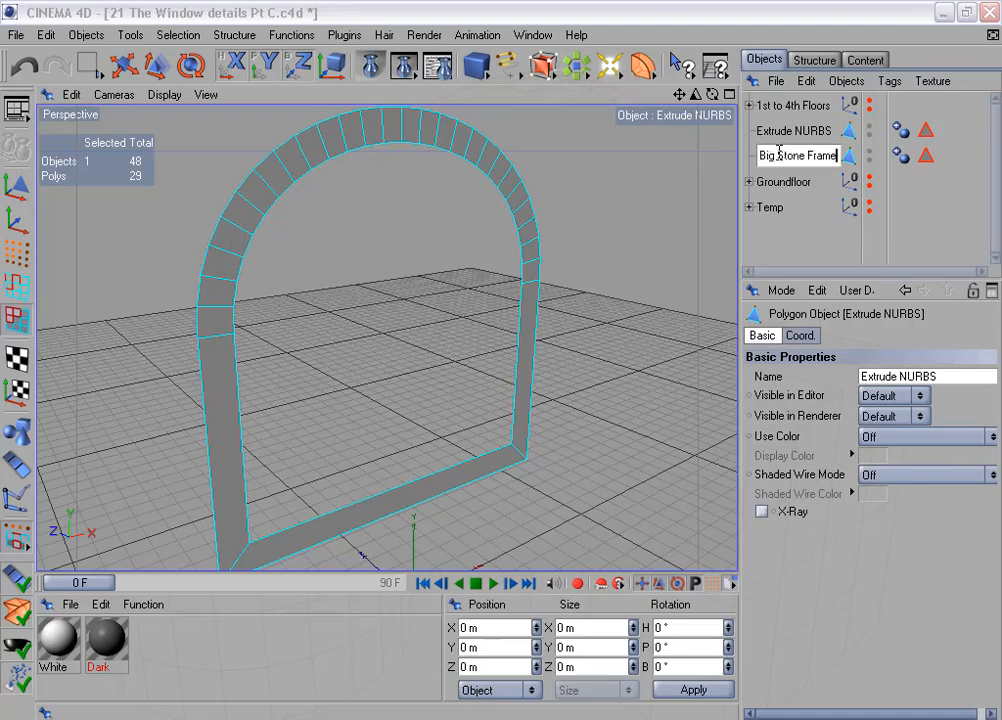
key(Return)
- Delete the selection tags from both frame objects and move Big Stone Frame into the Temp group
drag(922, 113, 926, 174)
key(Delete)
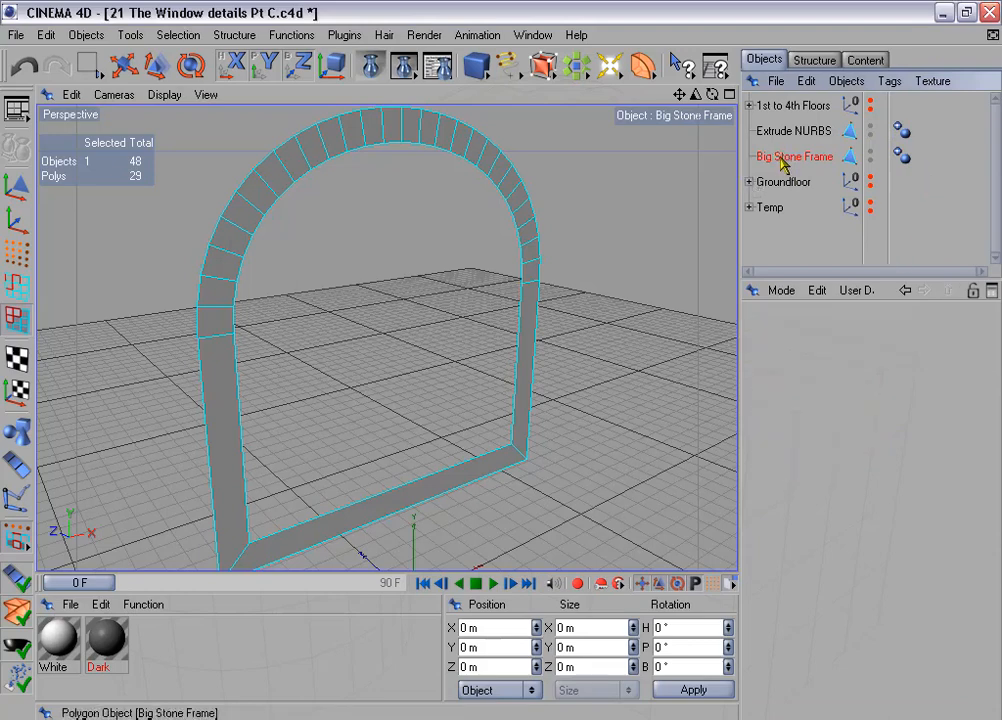
drag(787, 170, 780, 214)
drag(778, 284, 778, 376)
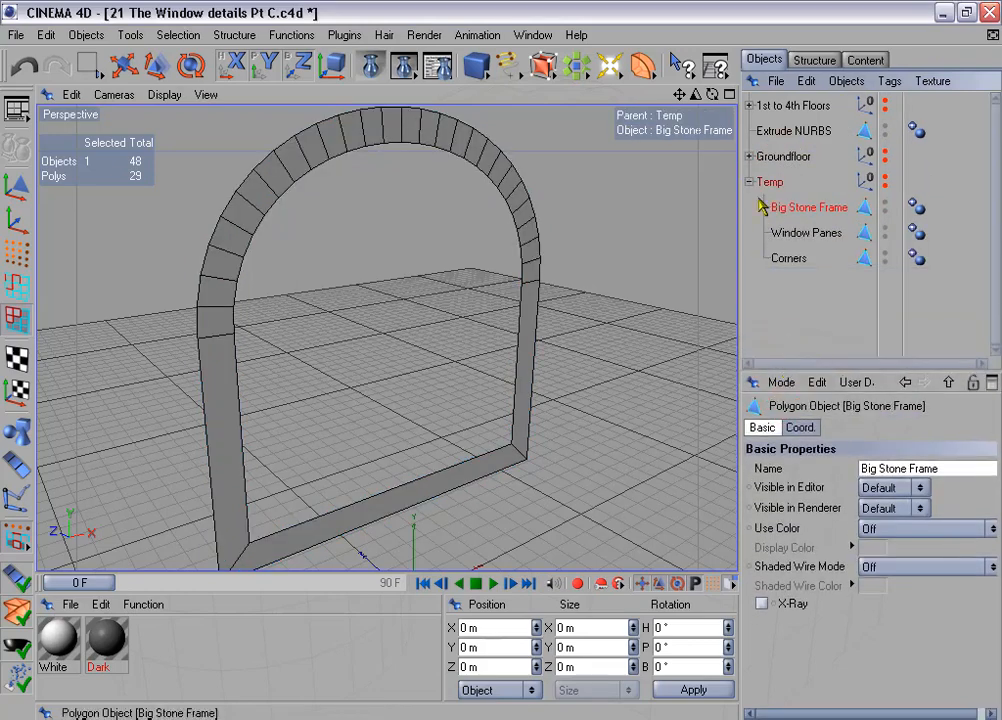
click(750, 183)
- Rename the remaining Extrude NURBS object as Stone Frame
double_click(790, 130)
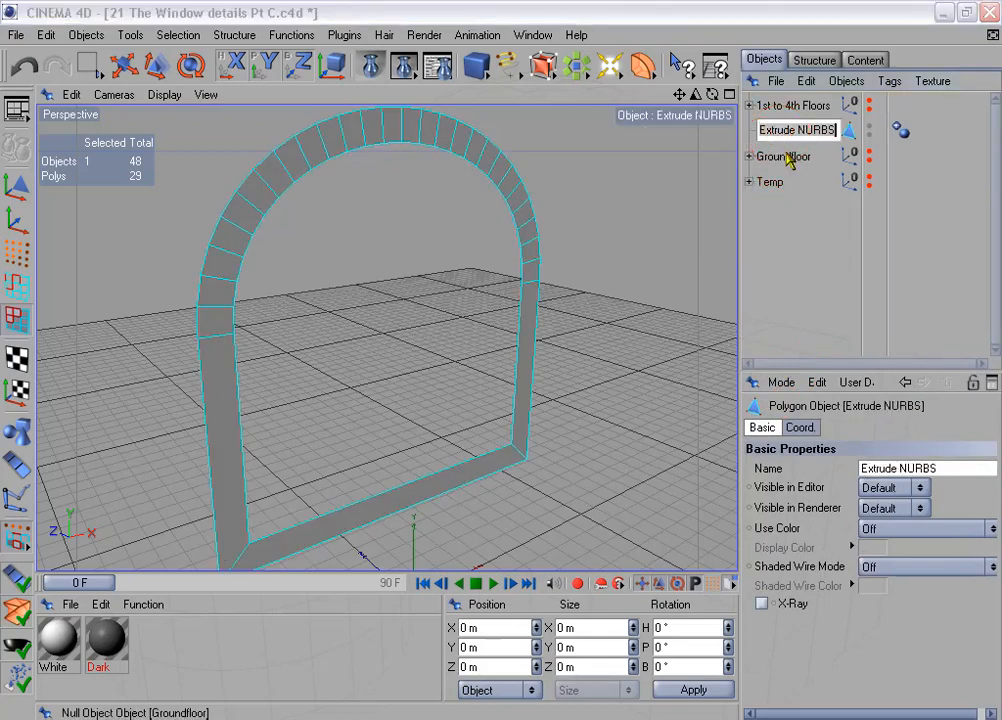
text(Stone Frame)
key(Return)
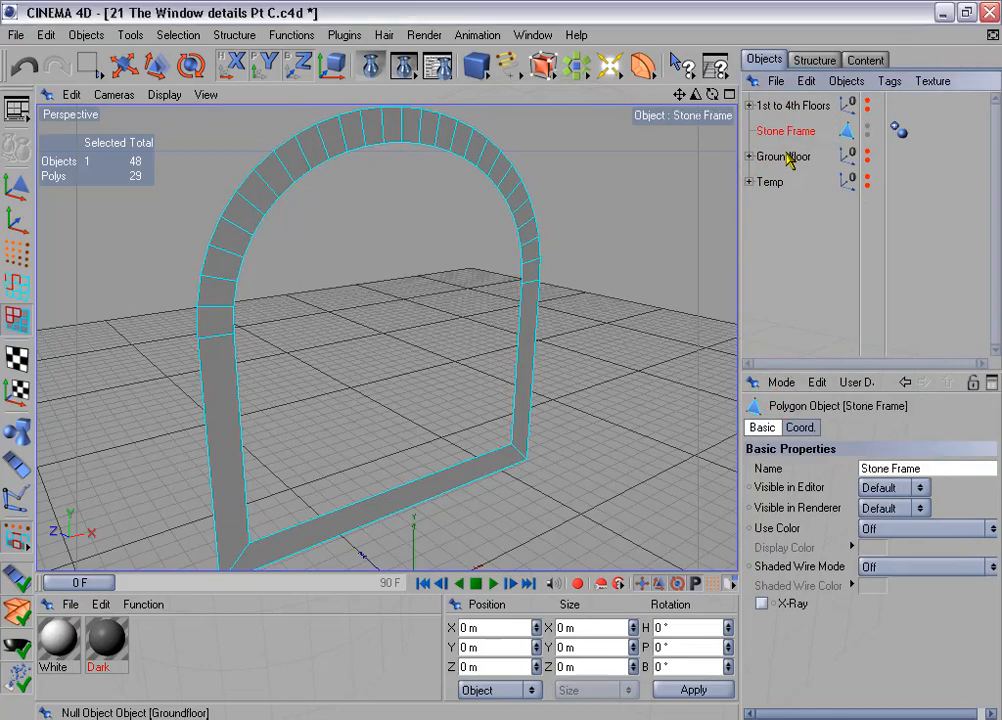
- Extrude all polygons of the Stone Frame with an offset of 5 m
scroll(544, 226, down, 3)
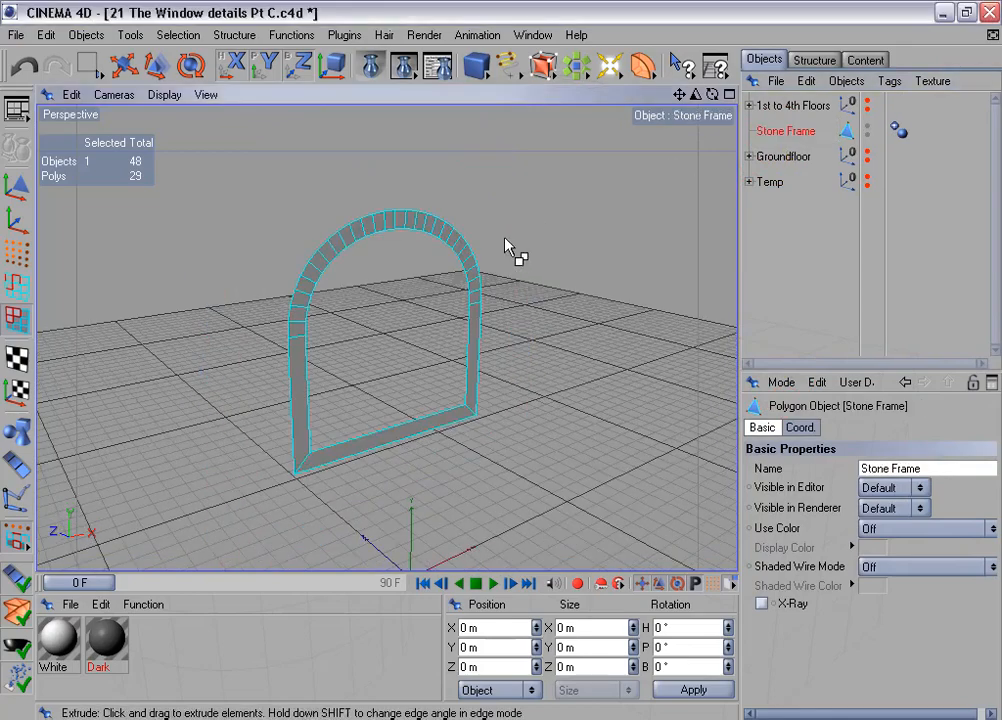
right_click(515, 250)
click(593, 316)
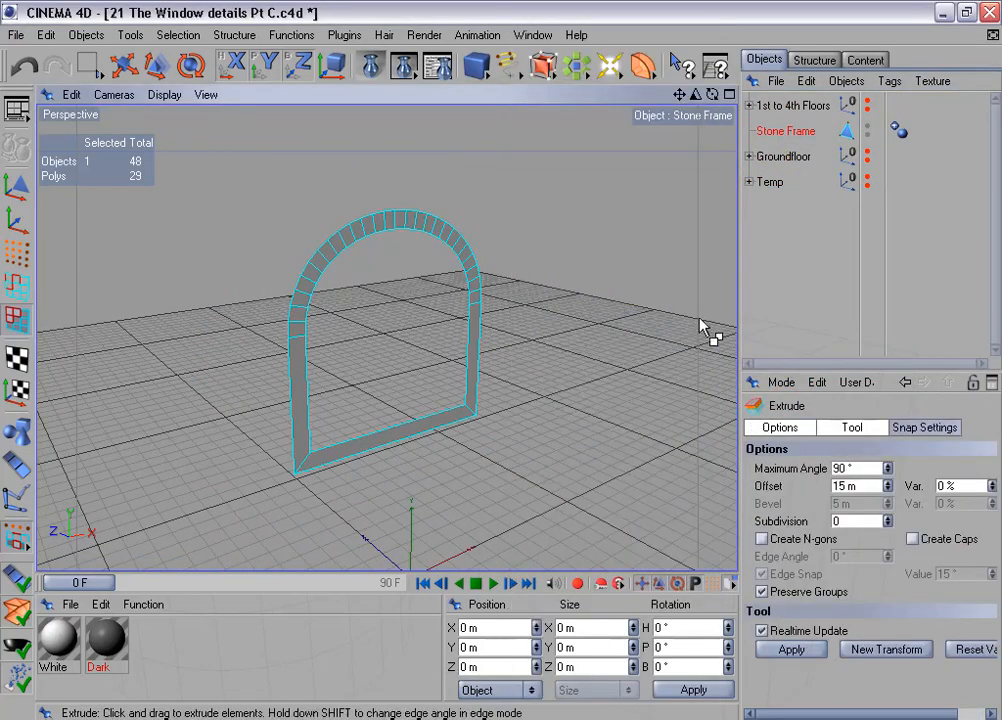
click(870, 487)
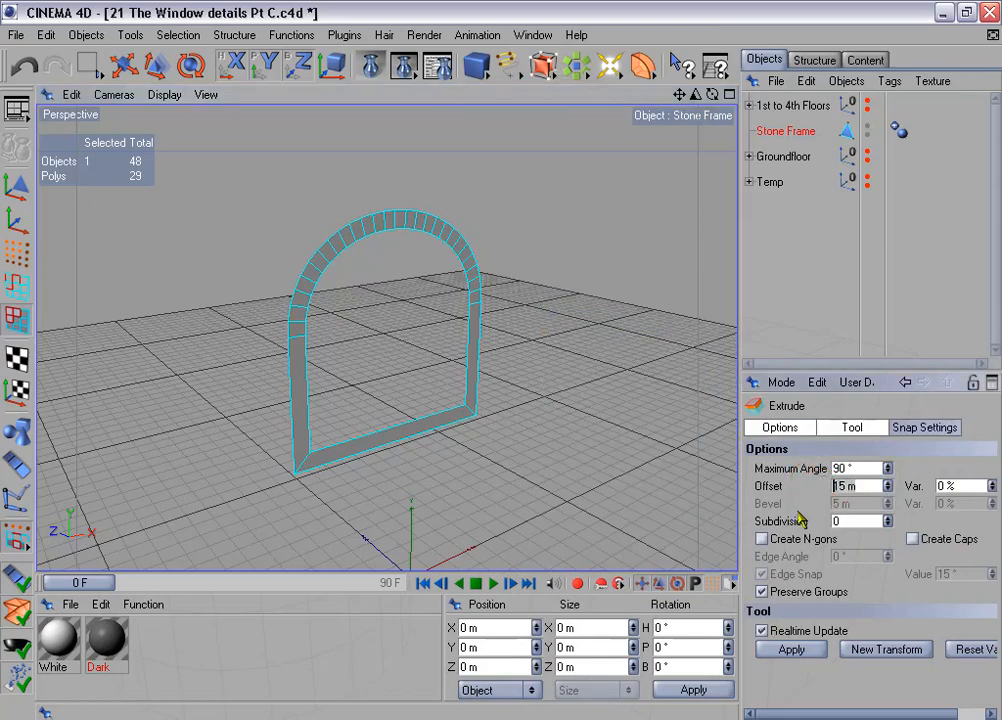
key(Delete)
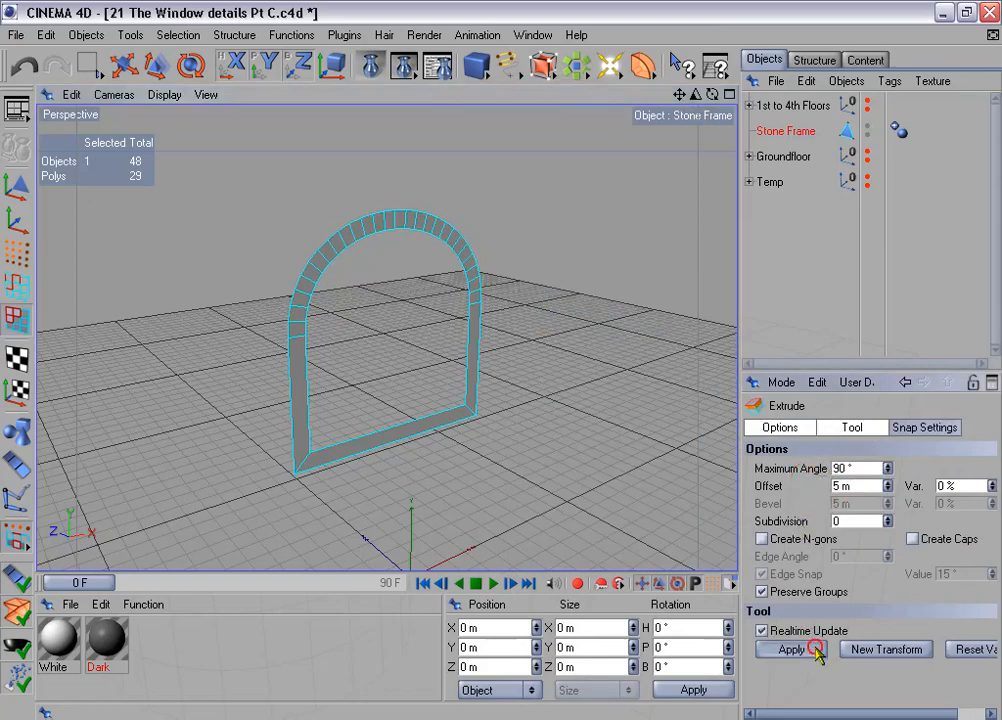
click(791, 649)
alt+drag(501, 361, 561, 280)
scroll(561, 283, up, 2)
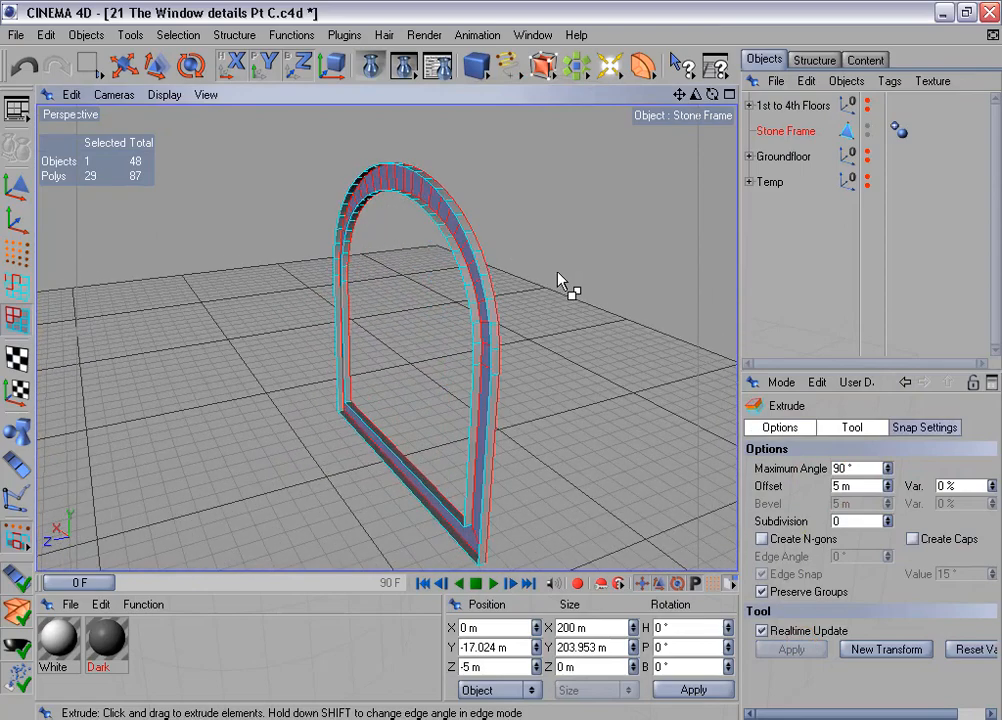
- Loop-select the inner back edges of the Stone Frame's opening in edge mode
alt+drag(501, 360, 512, 266)
click(18, 287)
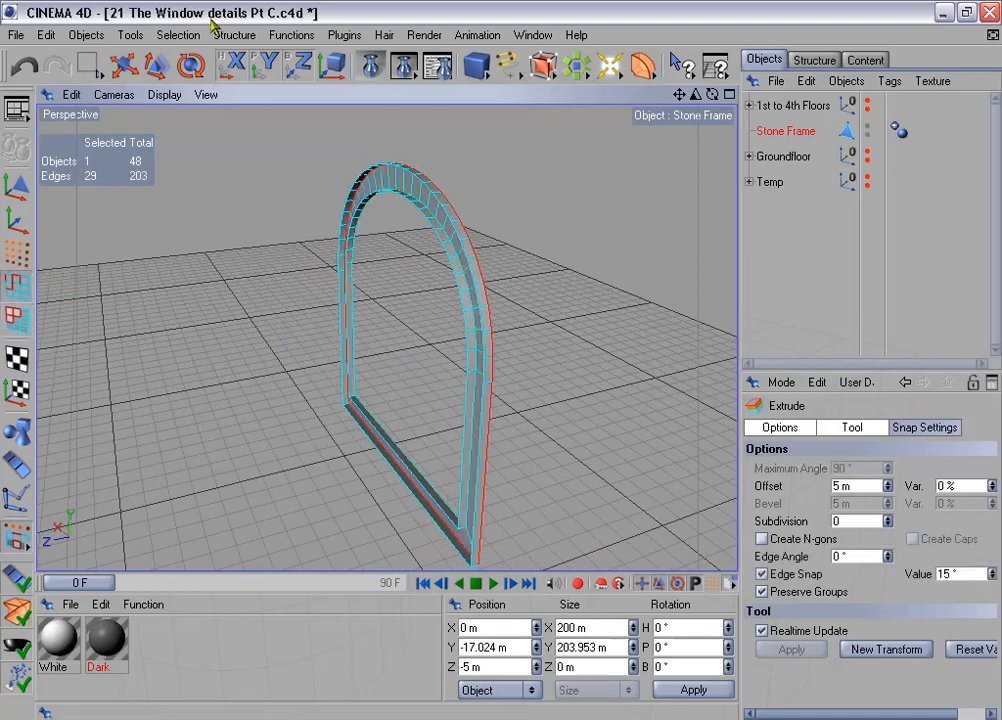
click(178, 35)
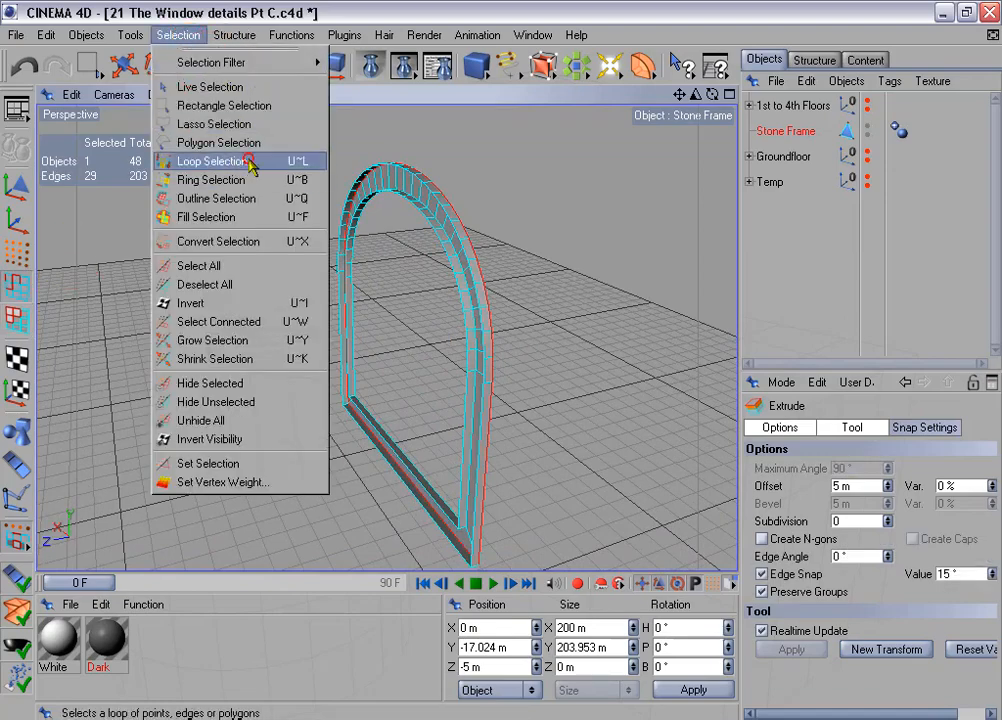
click(250, 163)
scroll(520, 335, up, 3)
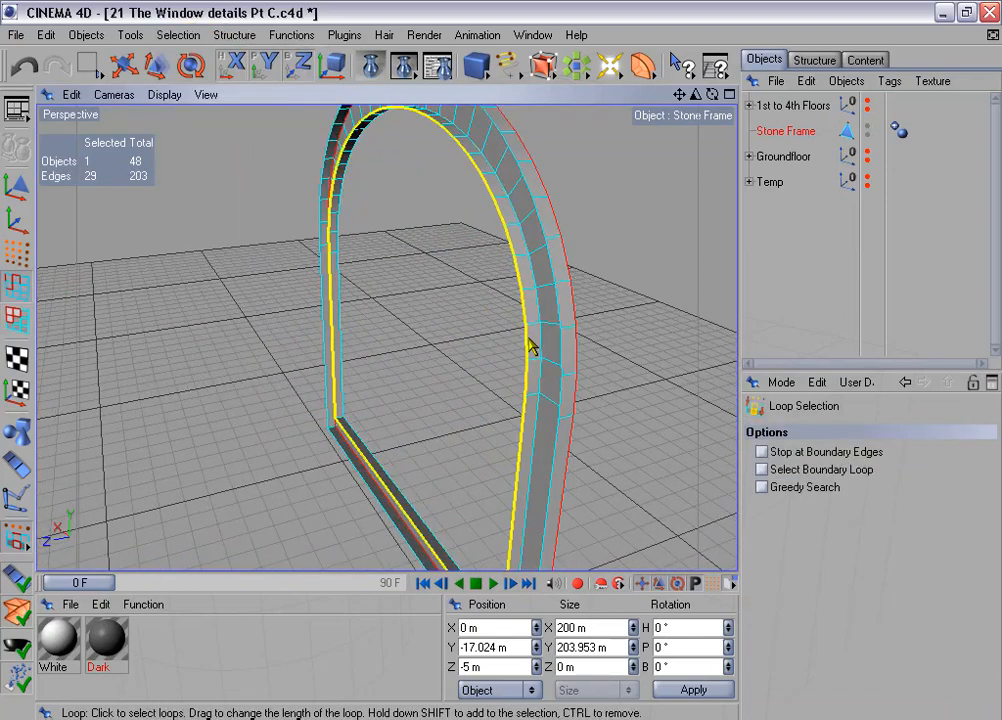
click(530, 345)
alt+drag(608, 250, 370, 254)
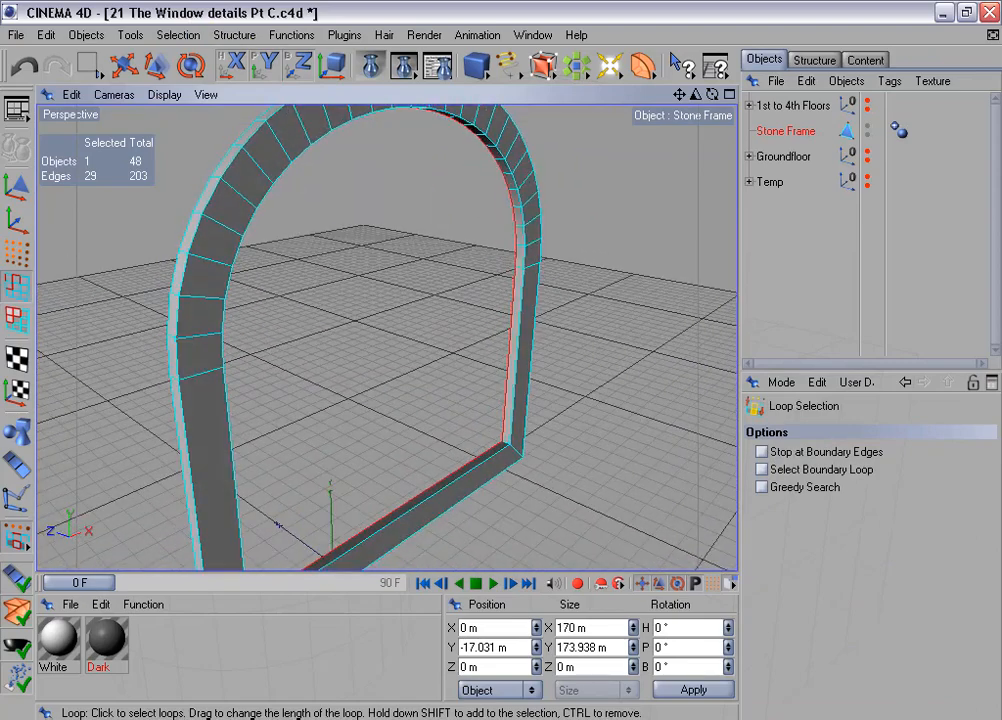
alt+drag(598, 281, 588, 281)
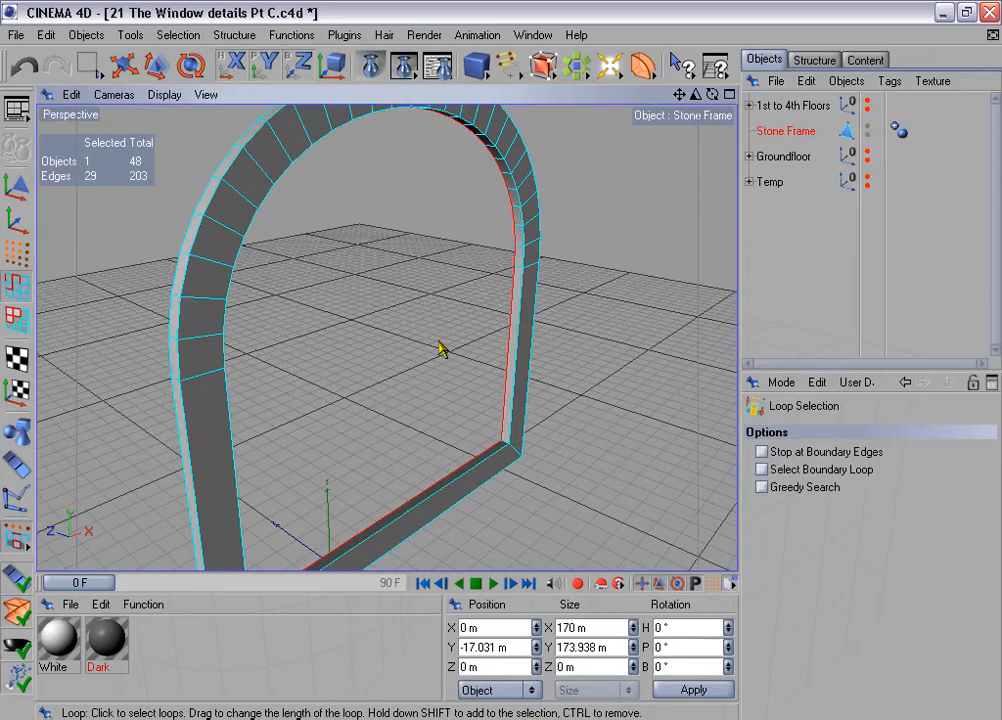
- Move the selected inner edge loop back to a Z position of 30 m
click(494, 663)
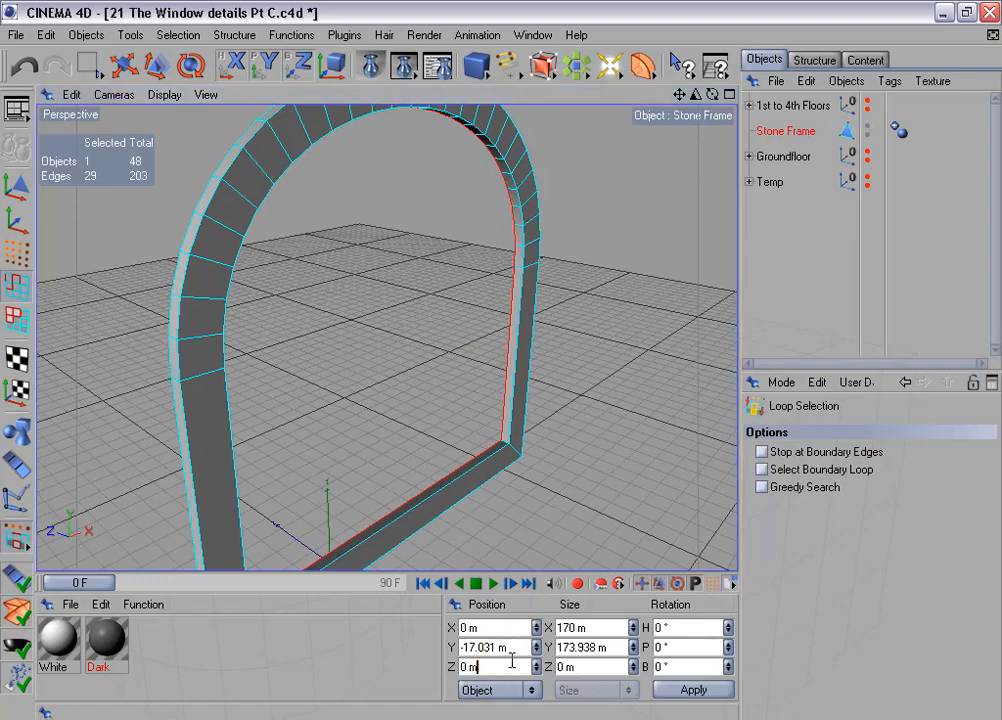
text(+30)
key(Return)
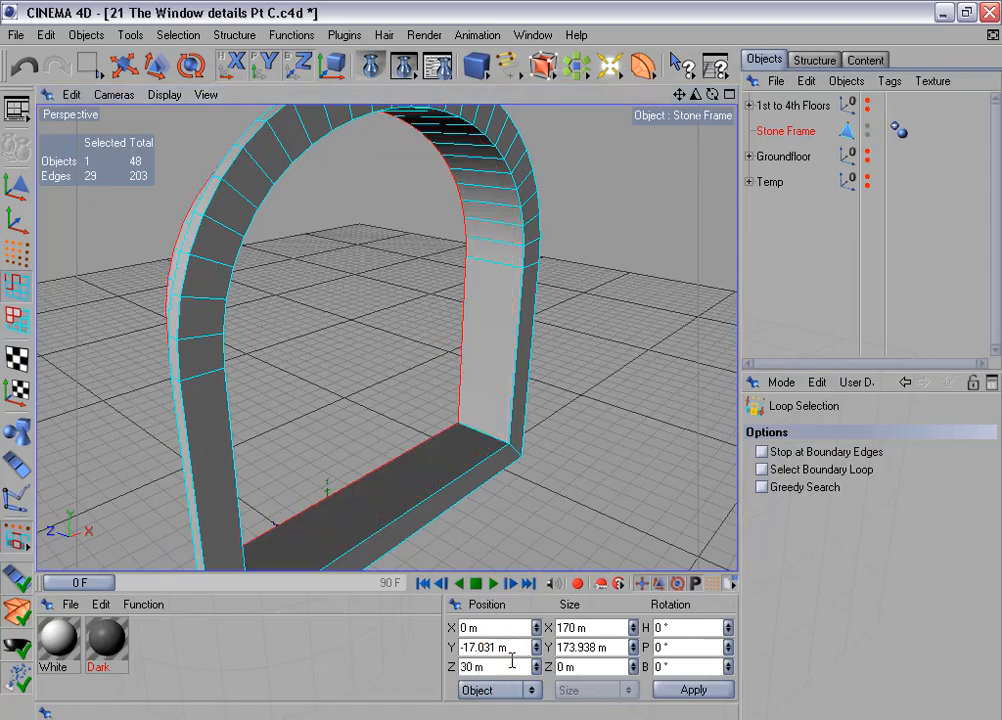
scroll(405, 190, down, 5)
alt+drag(497, 192, 680, 196)
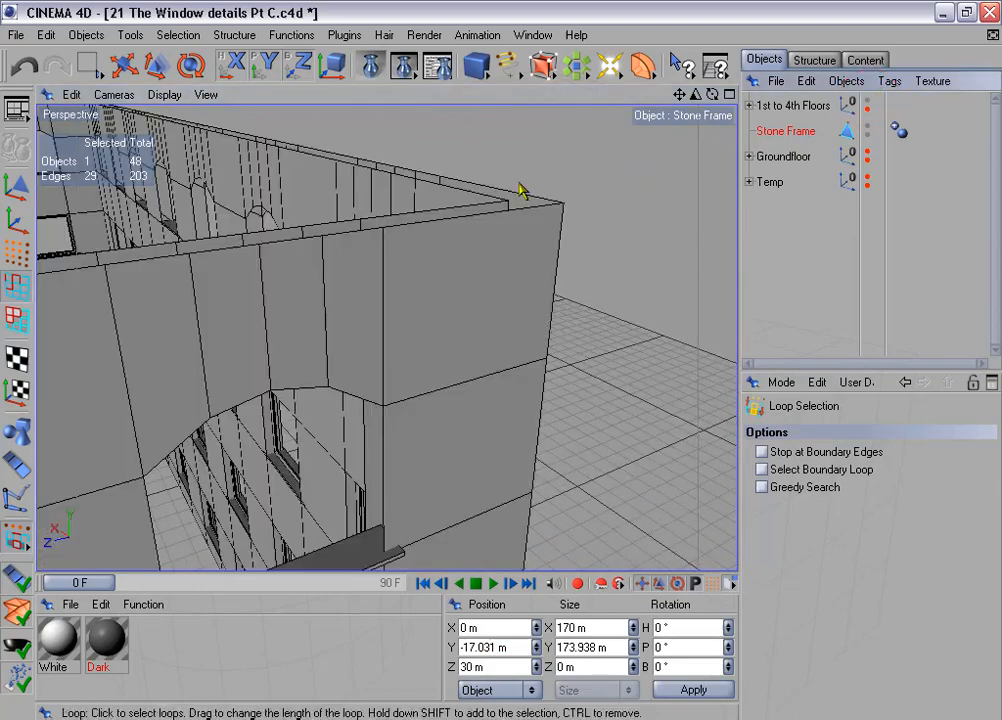
- Check how the Stone Frame fits the building's window opening, and hide the 1st to 4th Floors group again
alt+drag(410, 150, 388, 425)
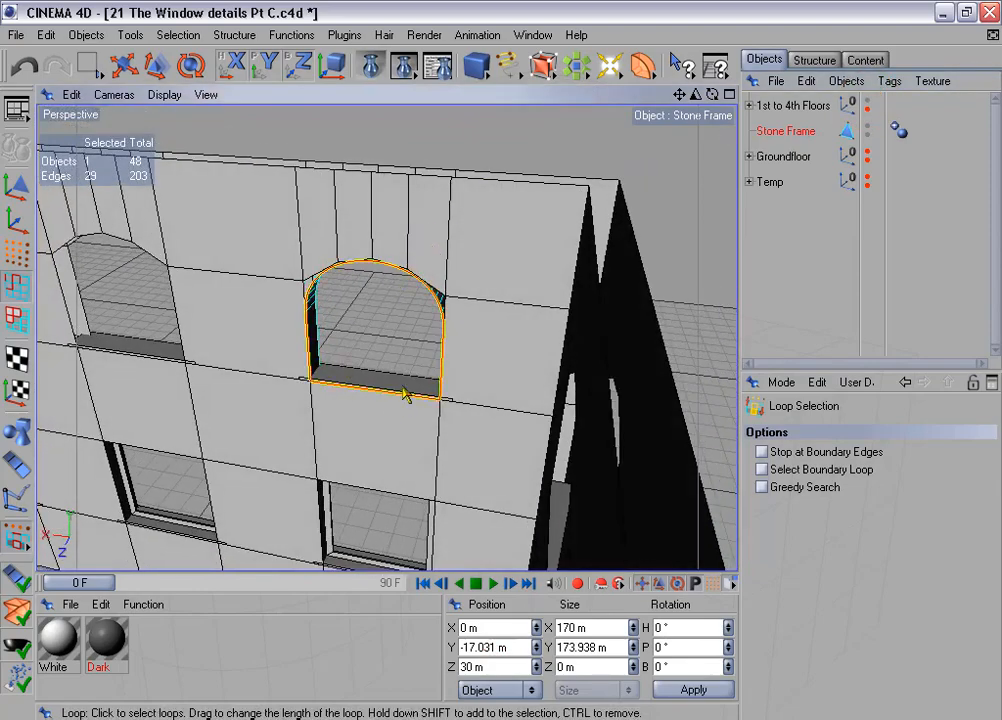
mouse_move(448, 196)
alt+mouse_down()
mouse_move(560, 215)
mouse_move(452, 196)
alt+mouse_up()
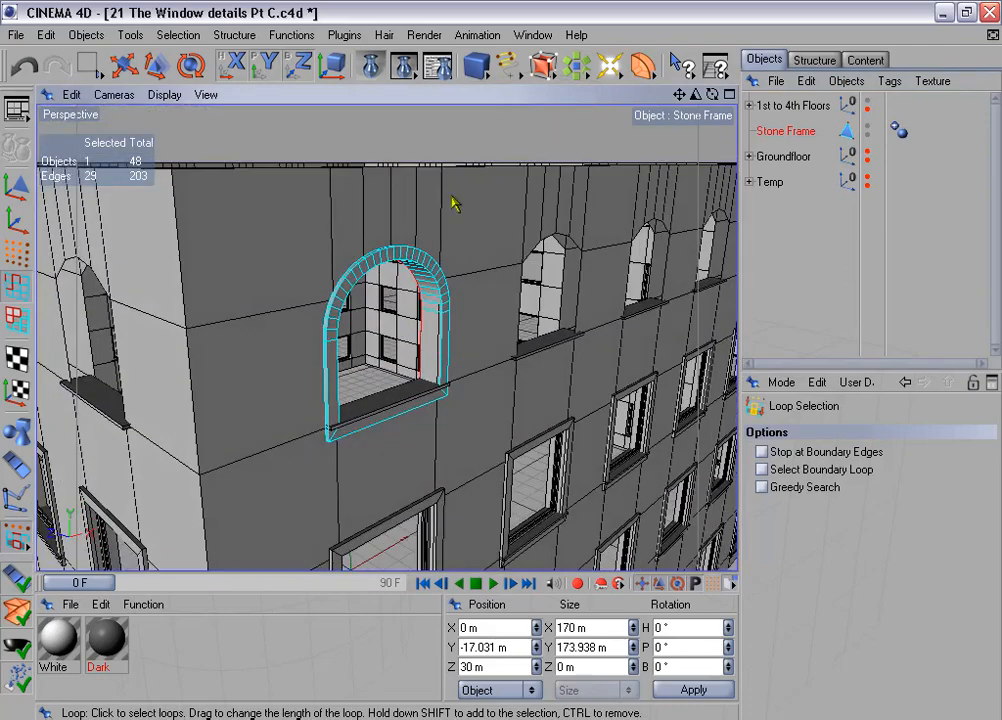
click(868, 103)
click(868, 103)
scroll(458, 238, up, 4)
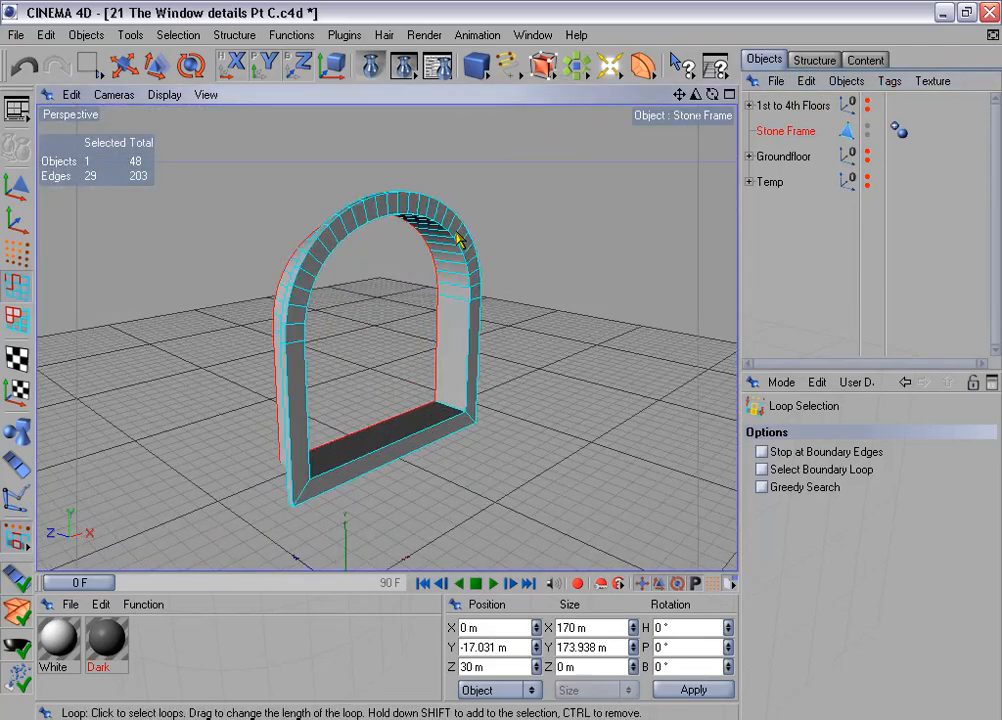
- Loop-select both the outer and inner front edges of the Stone Frame
alt+drag(515, 222, 407, 175)
click(165, 35)
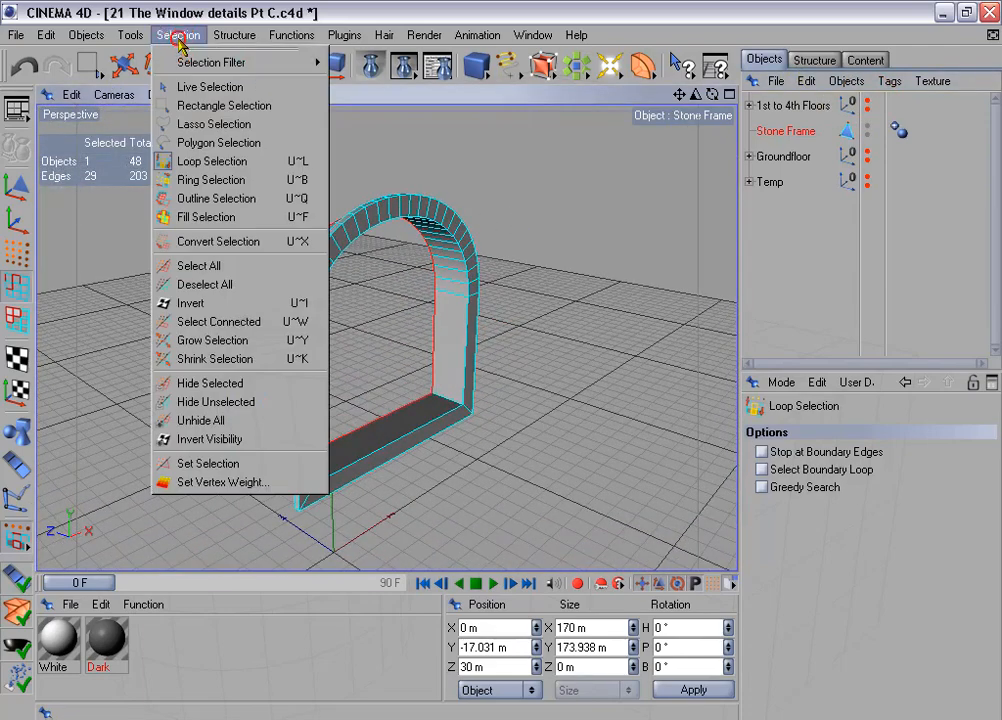
click(266, 161)
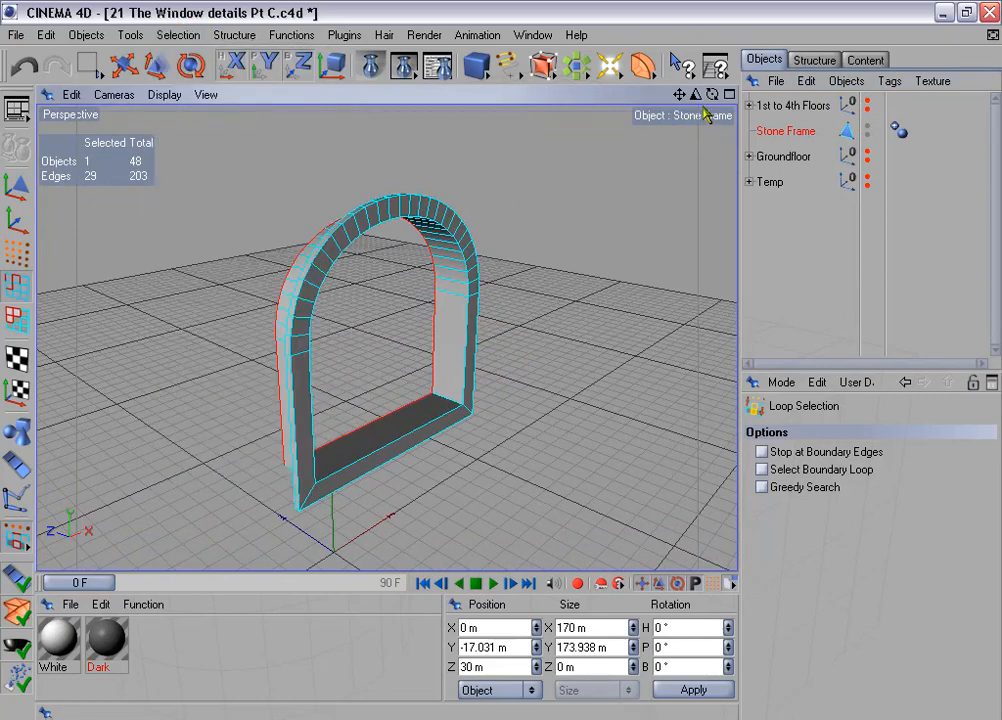
scroll(500, 360, up, 3)
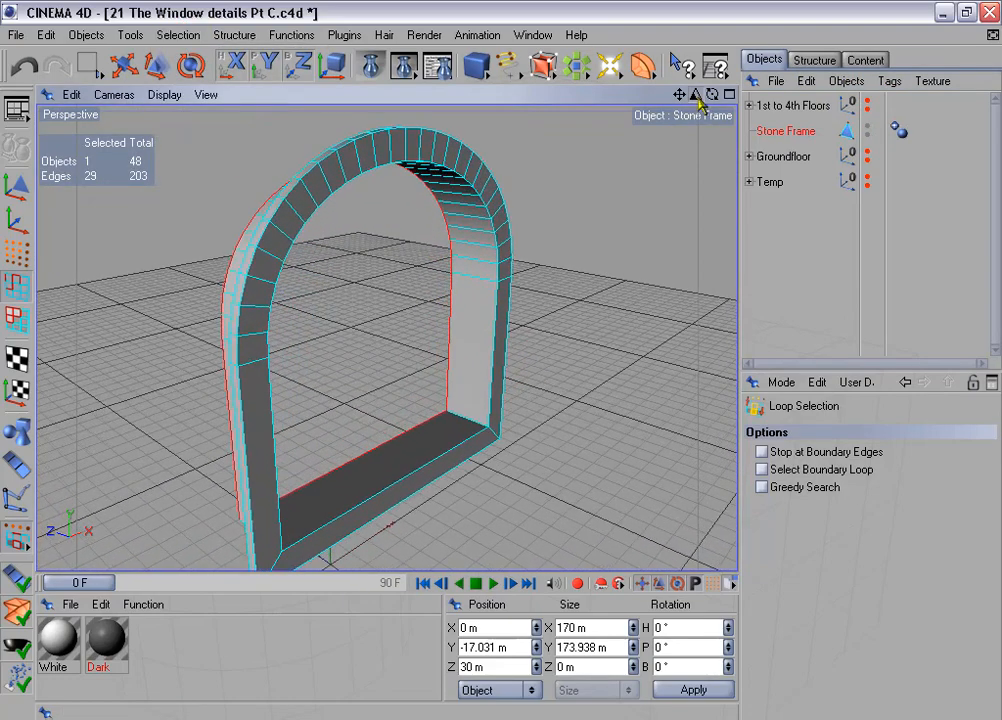
shift+click(325, 200)
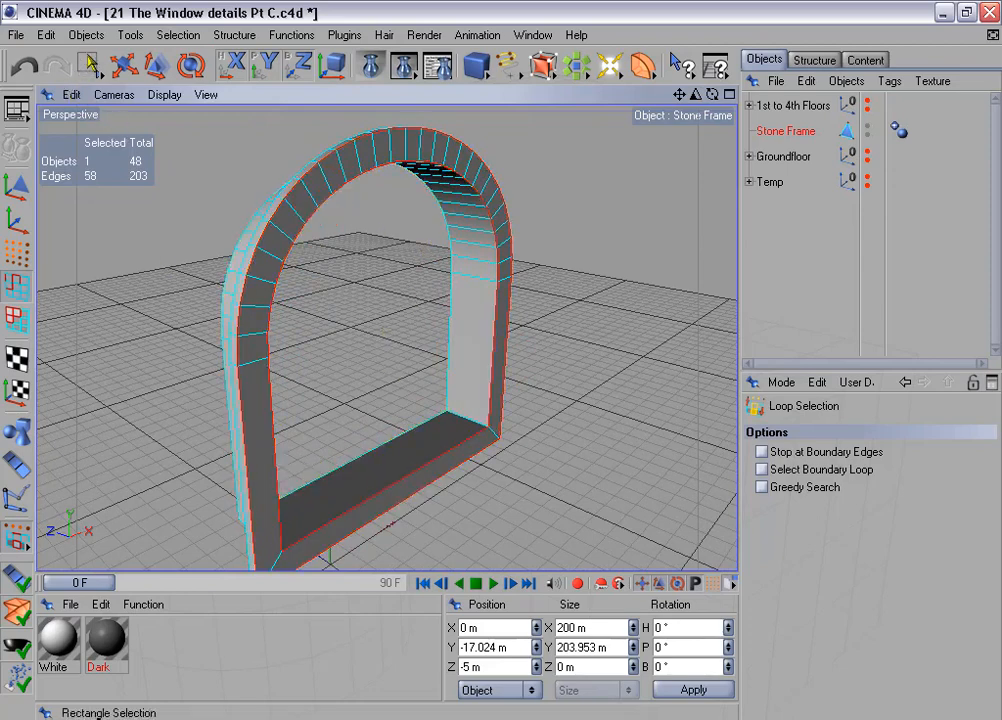
- Add the short depth edges at the frame's two outer bottom corners to the front edge selection with Live Selection
drag(88, 65, 110, 80)
click(409, 471)
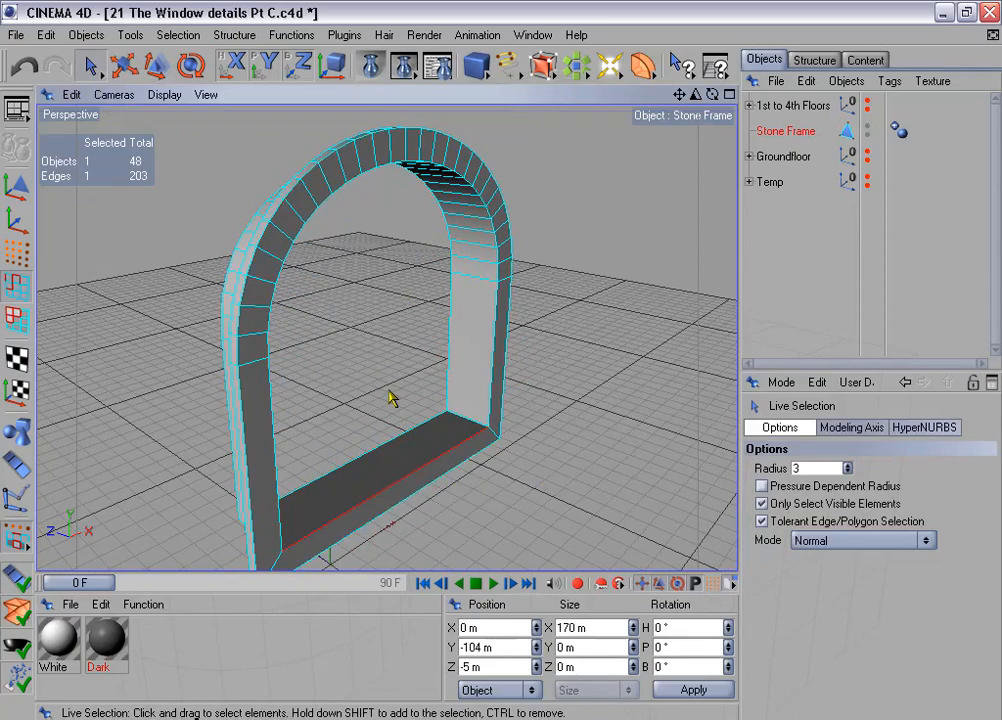
key(ctrl+z)
alt+drag(501, 360, 560, 270)
alt+drag(560, 360, 573, 375)
alt+middle_drag(573, 375, 620, 295)
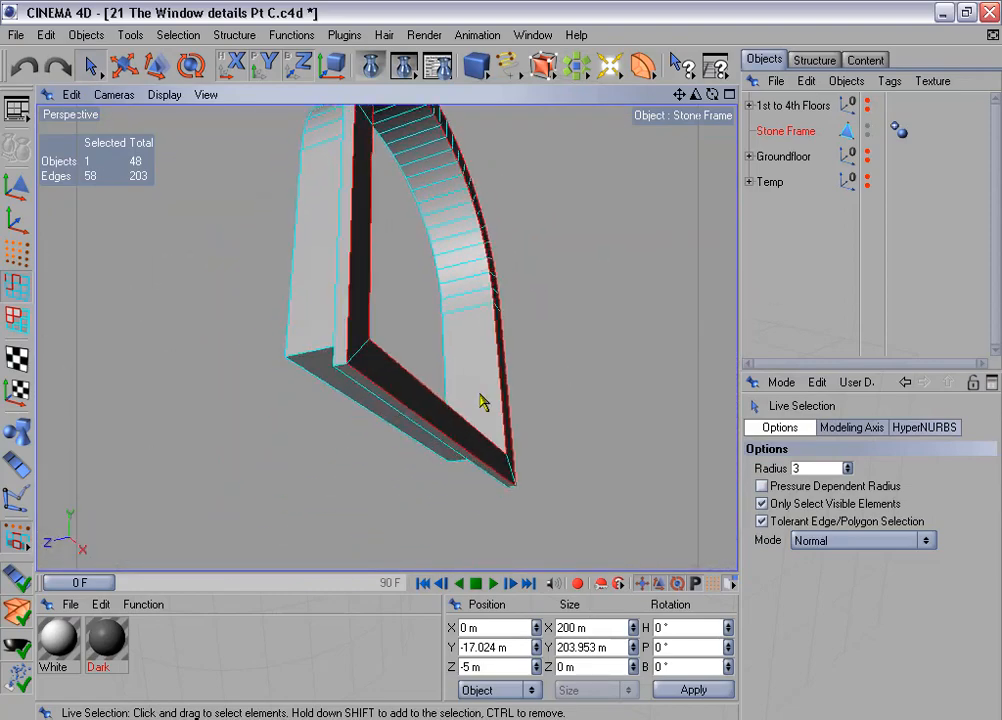
shift+click(341, 367)
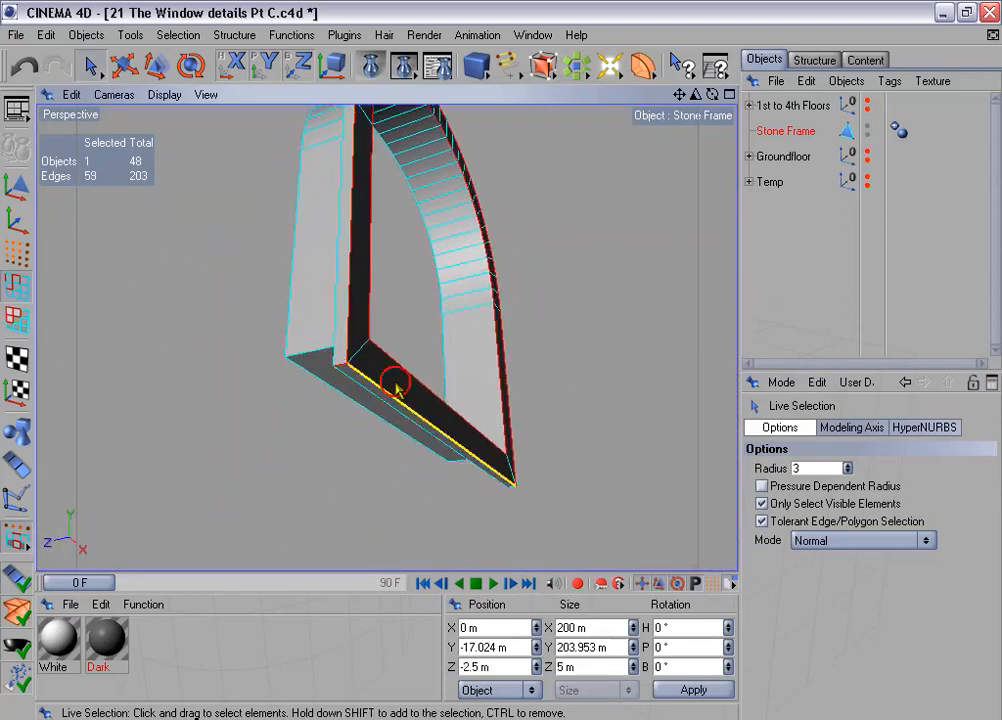
alt+drag(490, 350, 658, 338)
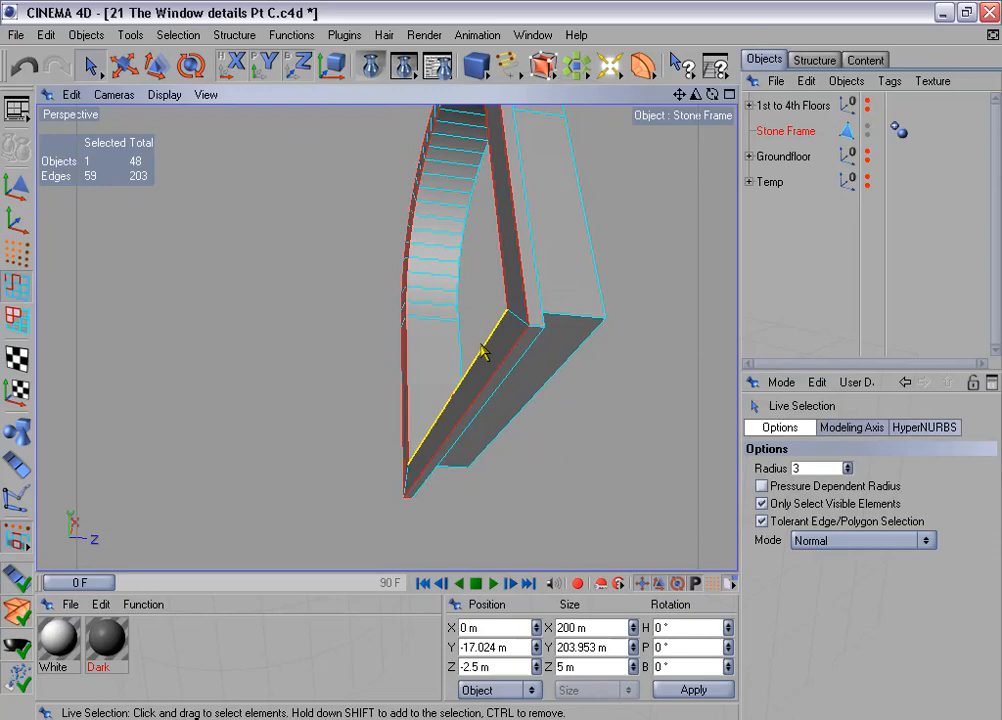
shift+click(535, 326)
alt+drag(537, 239, 705, 265)
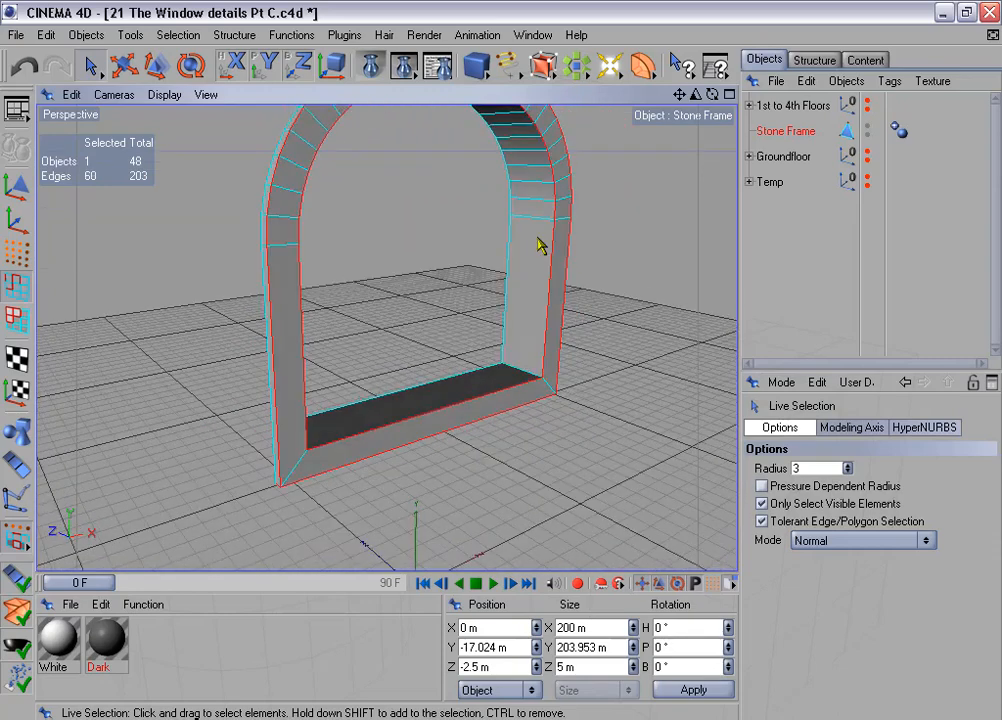
scroll(536, 238, down, 3)
scroll(537, 246, up, 2)
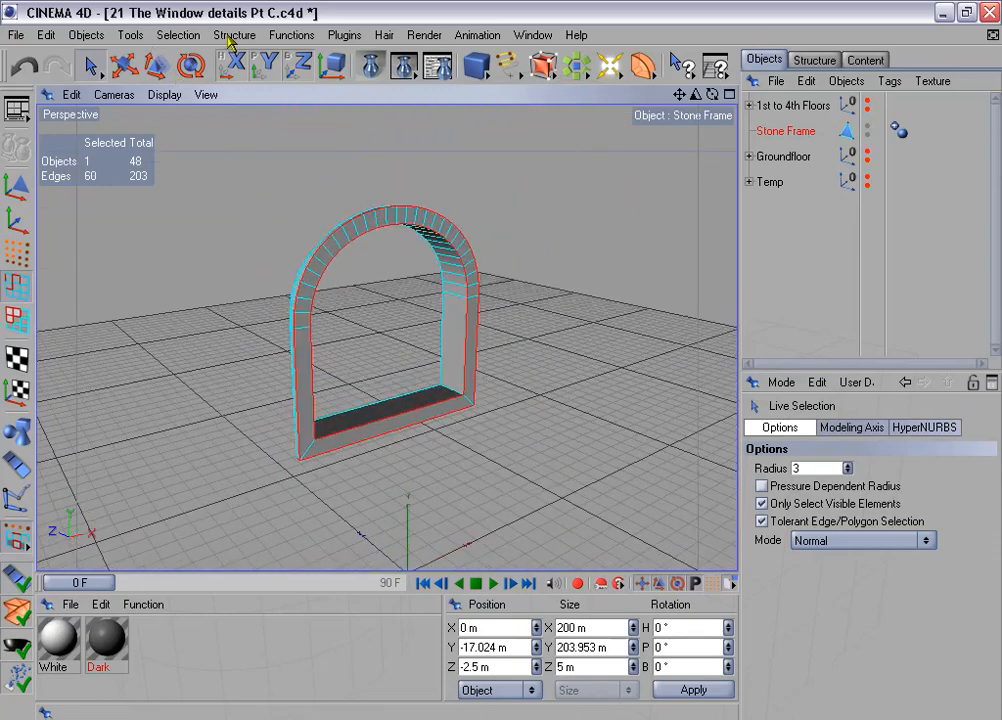
- Store the selected front edges in a selection tag and name it Edges for beveling
click(182, 35)
click(208, 463)
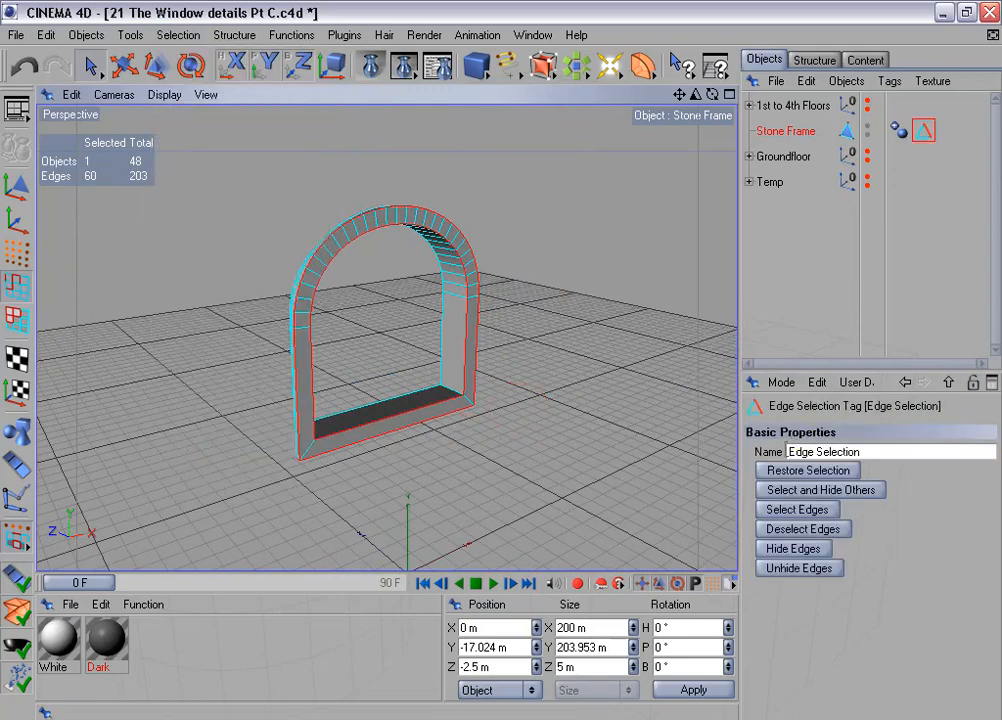
click(885, 453)
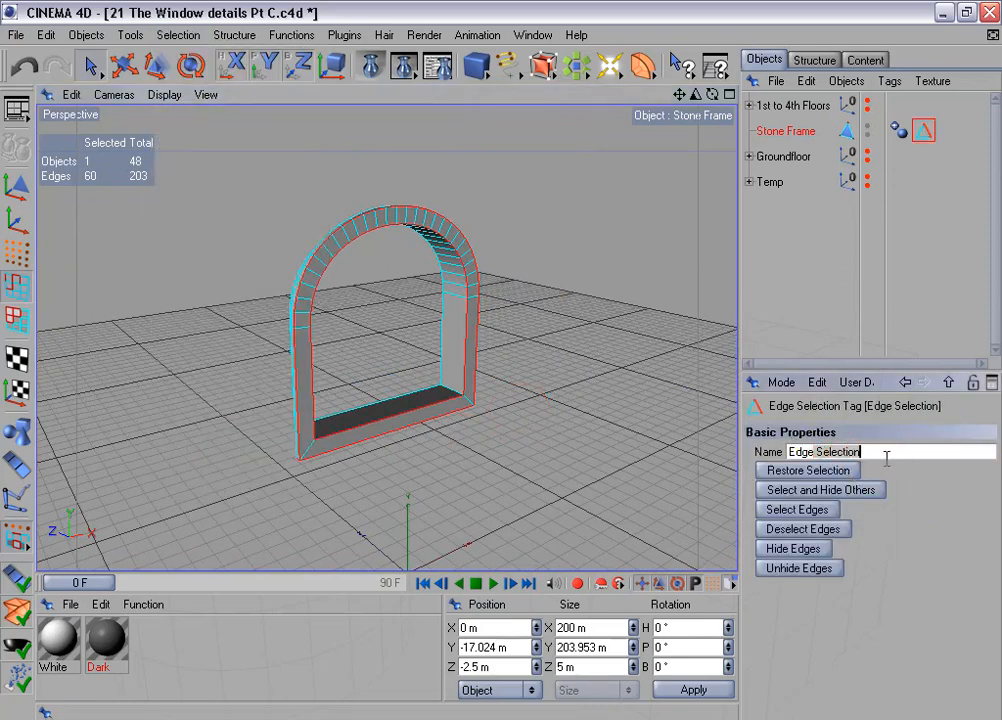
key(ctrl+a)
text(Edges f)
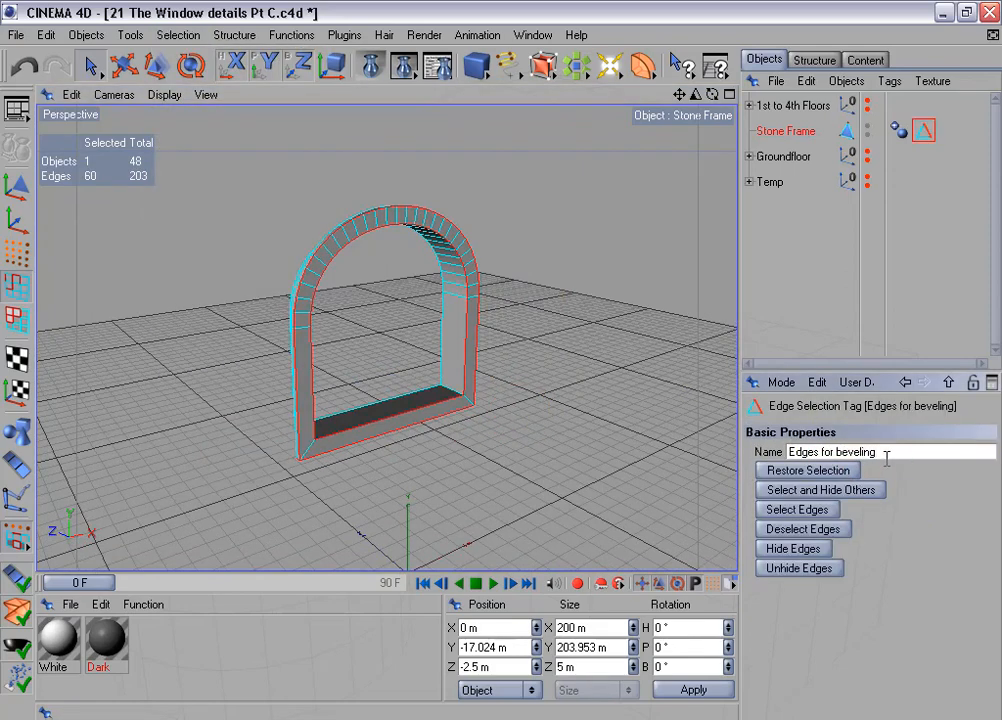
- Loop-select the Stone Frame's inner depth polygons and split them off as a separate object
click(17, 316)
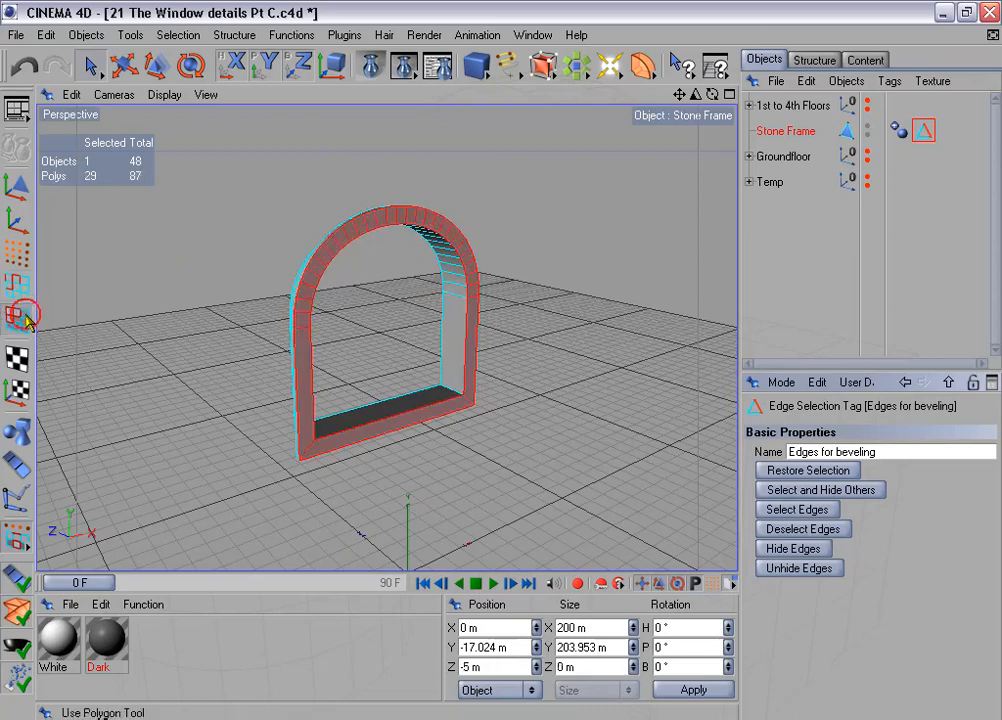
click(188, 35)
click(215, 161)
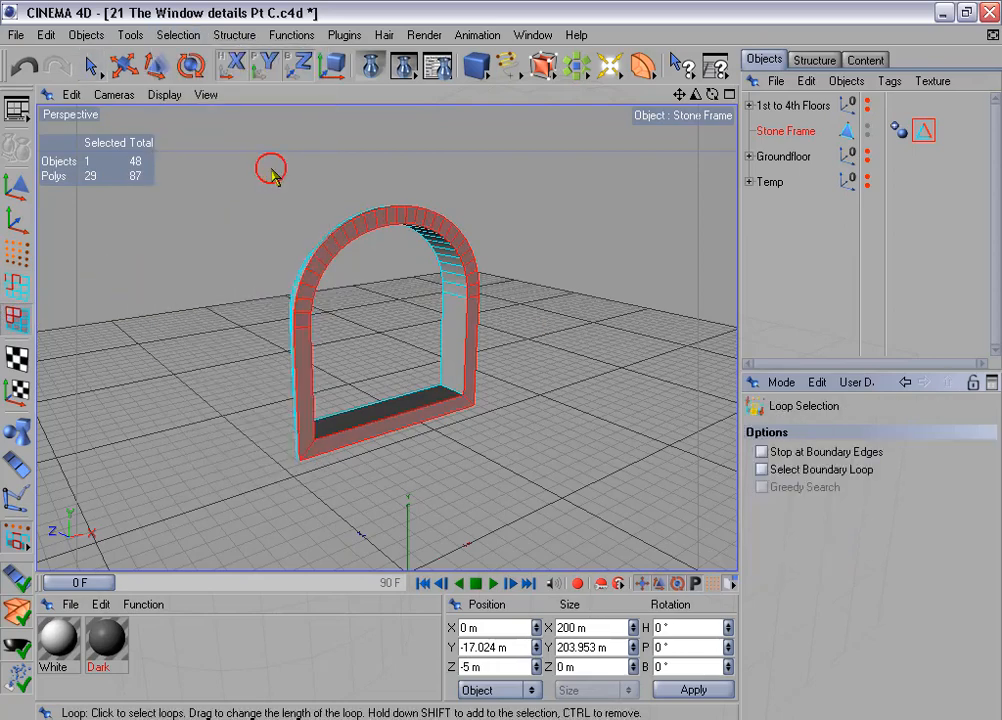
click(447, 262)
right_click(537, 208)
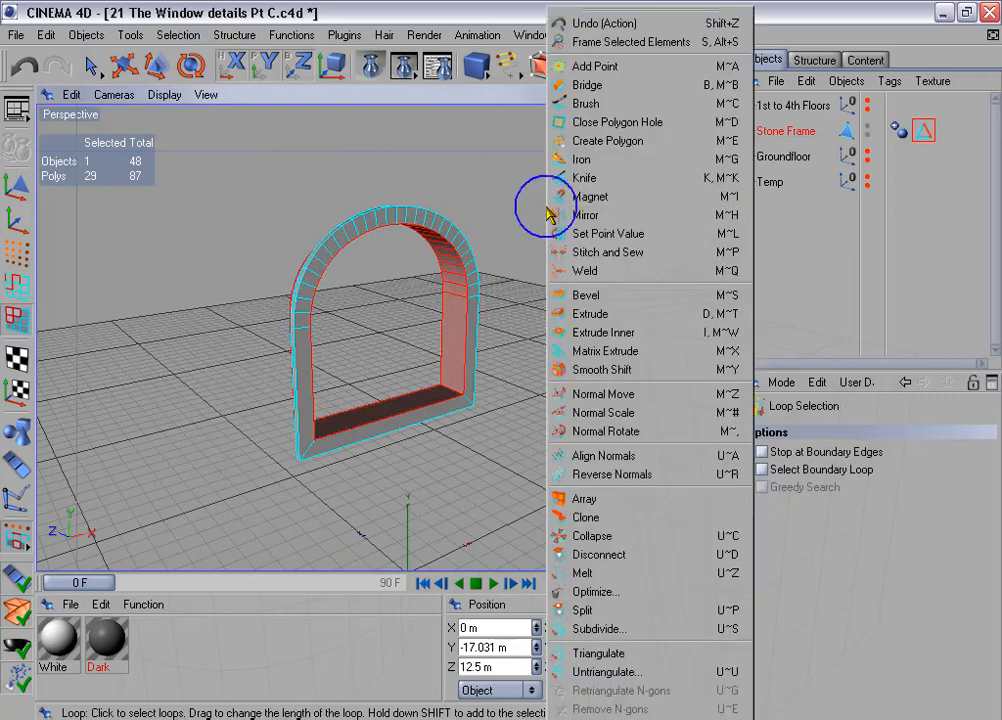
click(652, 611)
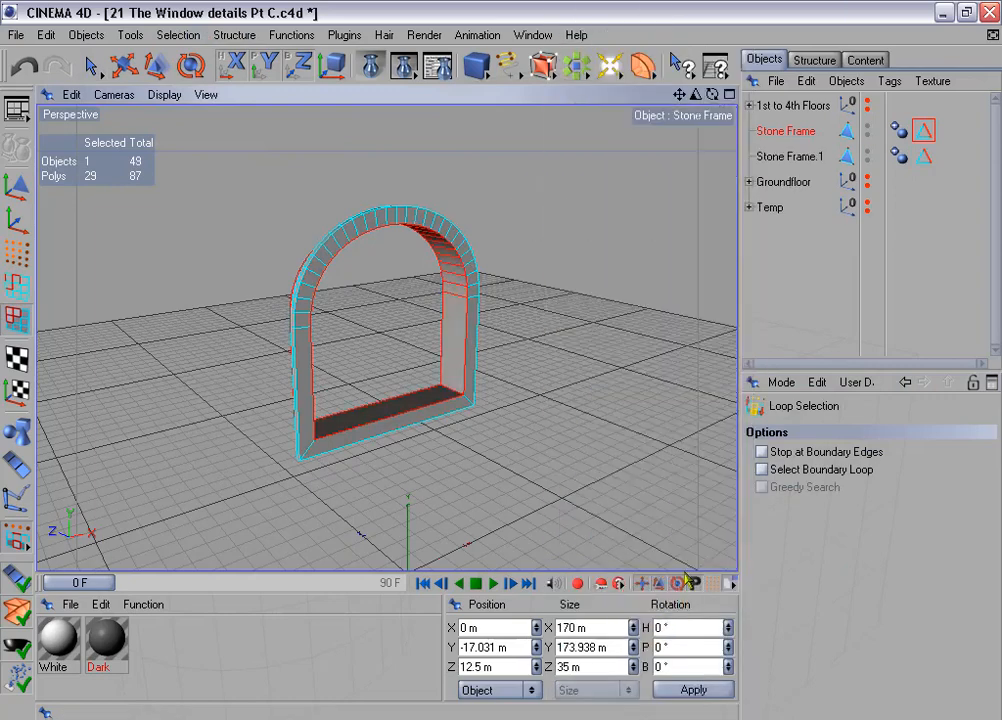
- Rename the split-off object to Window Frame and move it into the Temp group
double_click(787, 155)
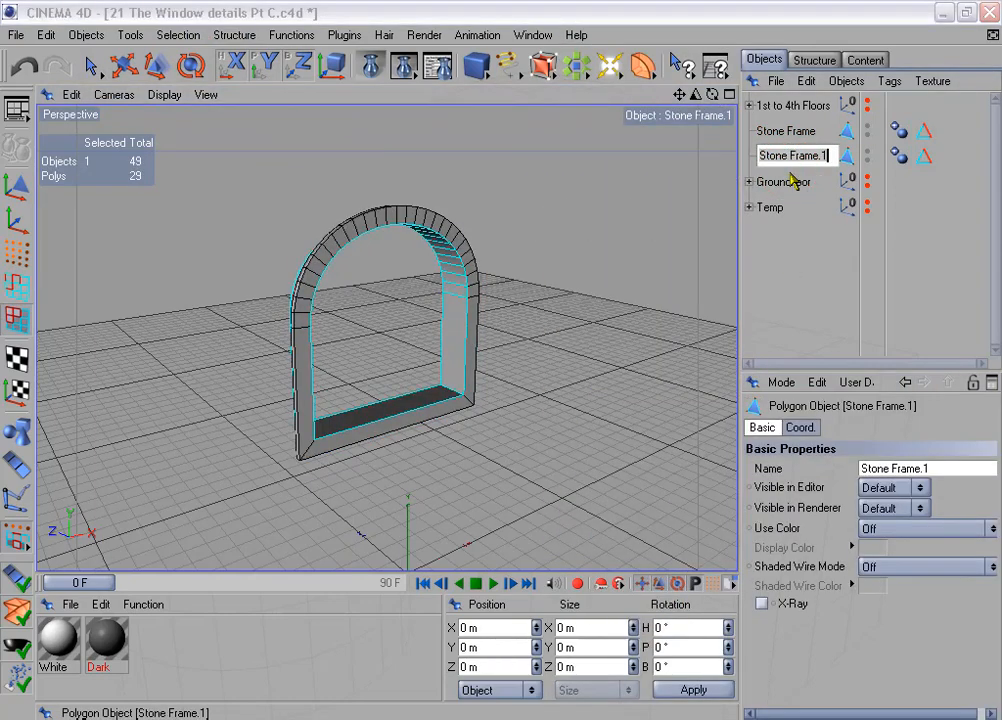
text(Window Fram)
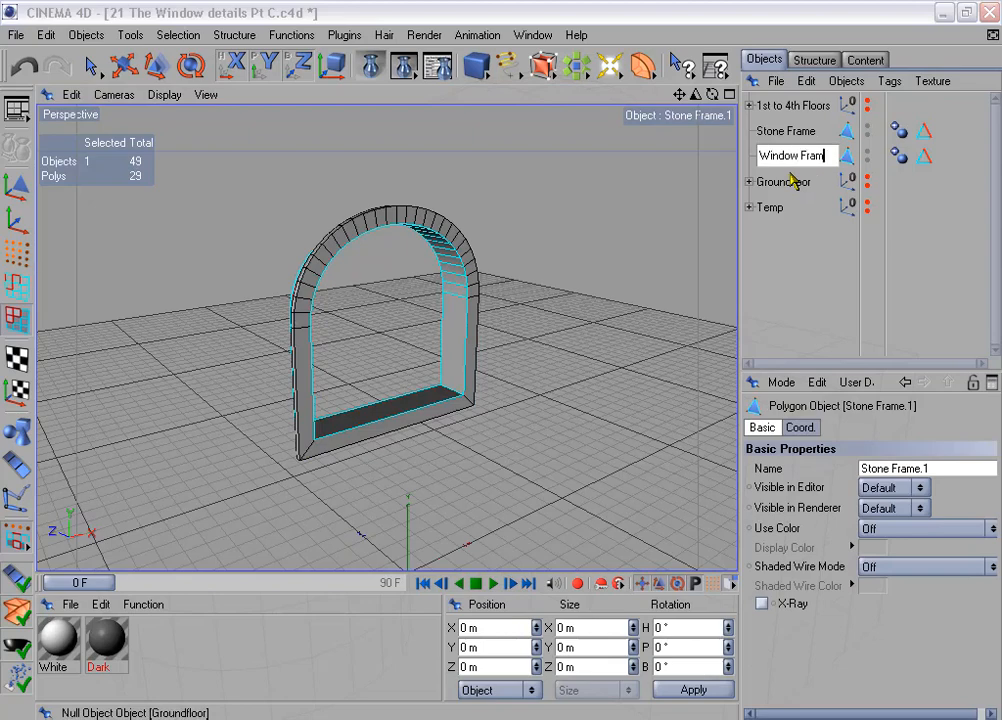
text(e)
key(Return)
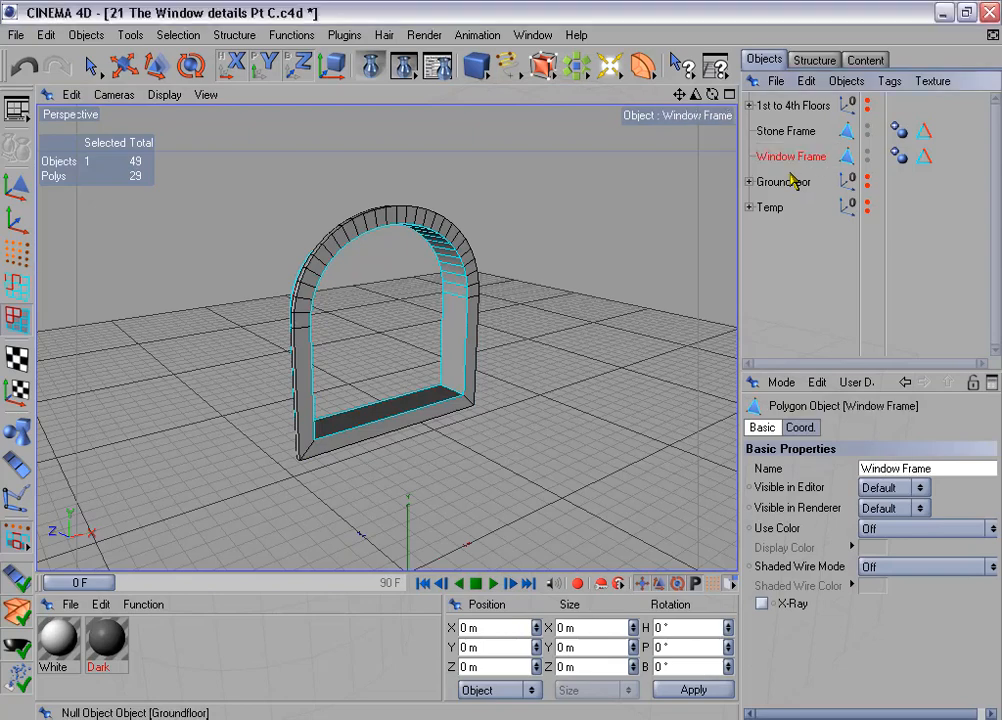
click(924, 157)
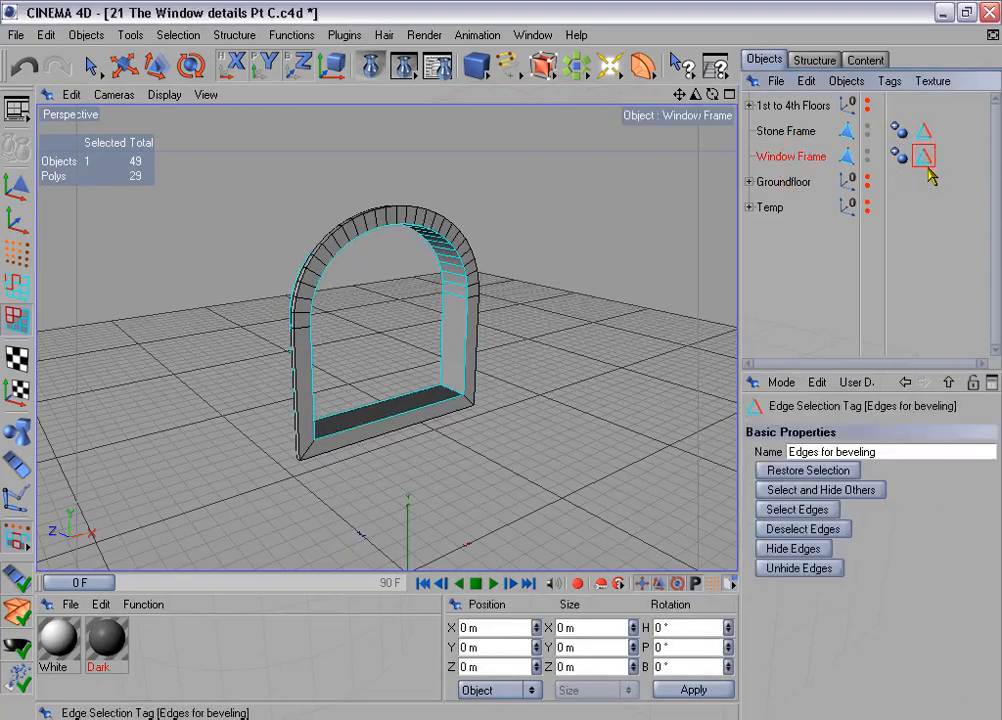
drag(928, 172, 778, 210)
click(749, 182)
- Select the Stone Frame in edge mode and unhide the 1st to 4th Floors group
click(772, 133)
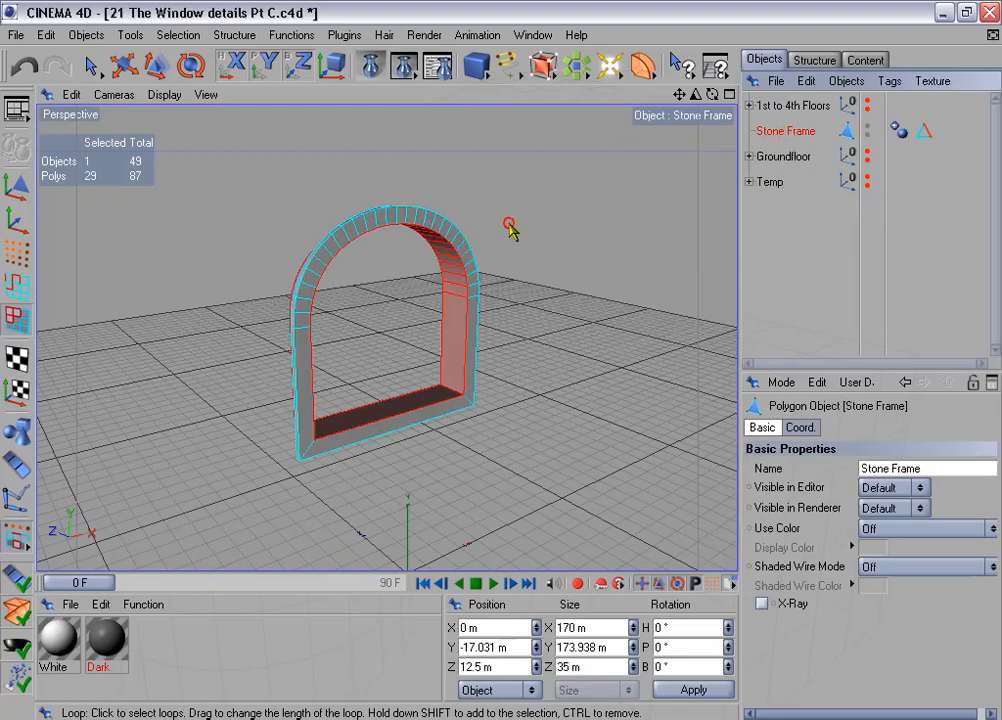
alt+drag(509, 224, 501, 361)
click(17, 287)
scroll(223, 302, down, 5)
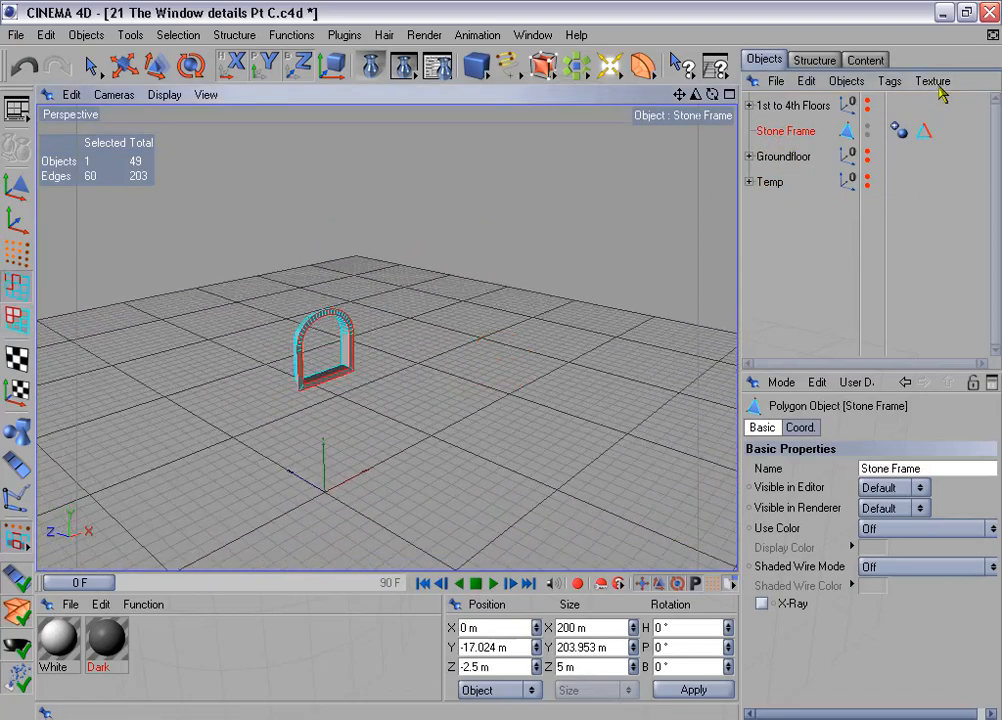
click(867, 101)
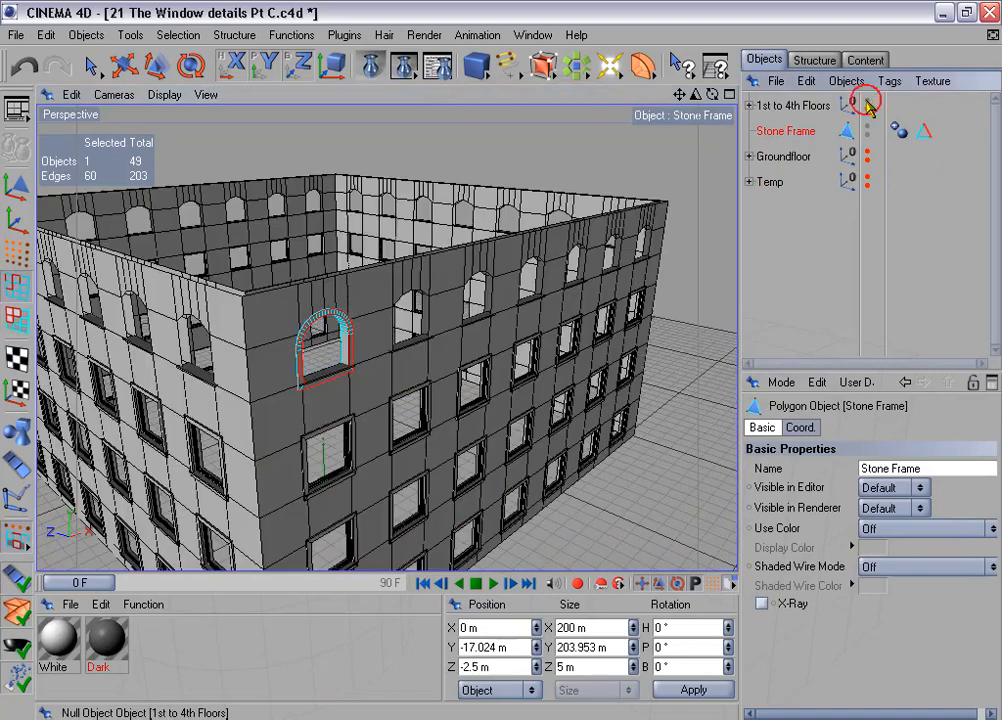
- Duplicate the Stone Frame into 6 linear copies at 350 m per step in X, with the Y offset disabled
click(293, 36)
click(338, 161)
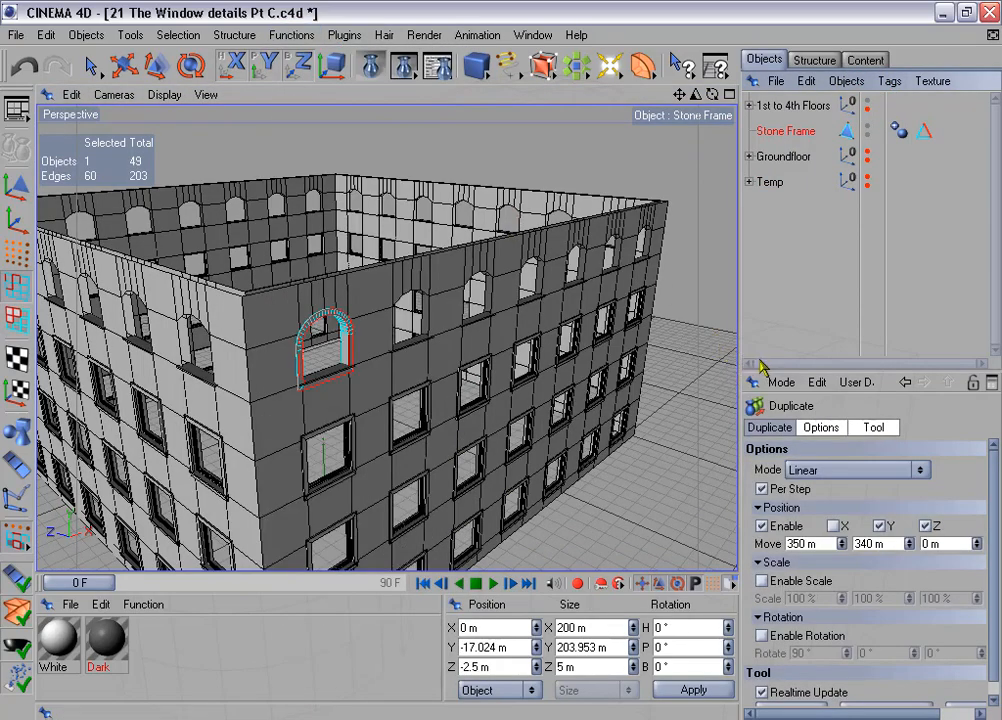
drag(765, 370, 765, 318)
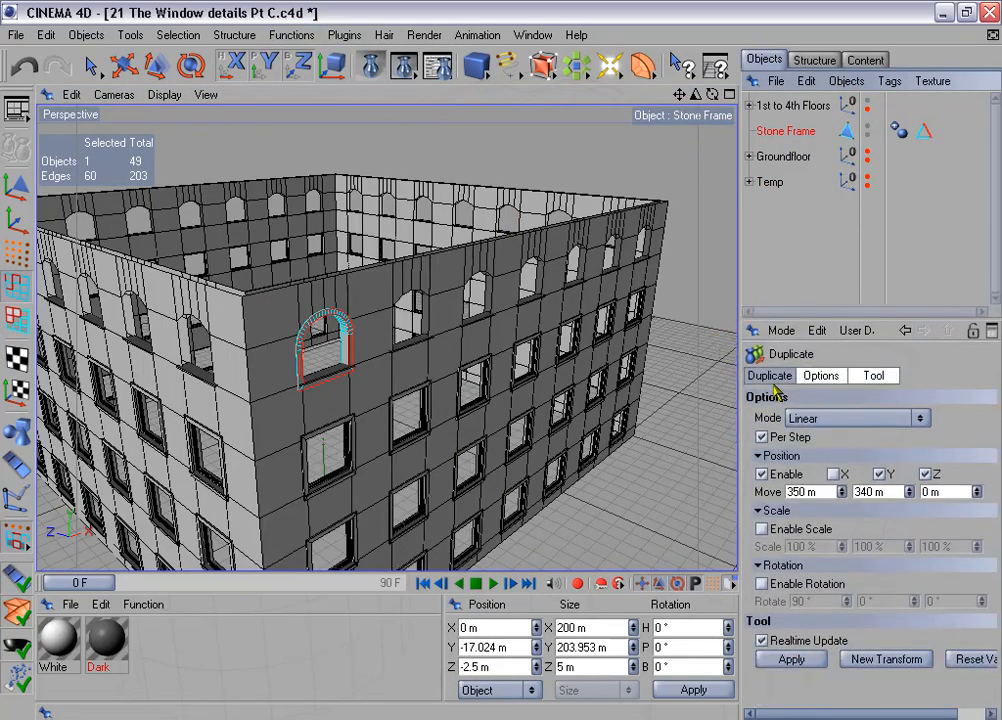
click(771, 379)
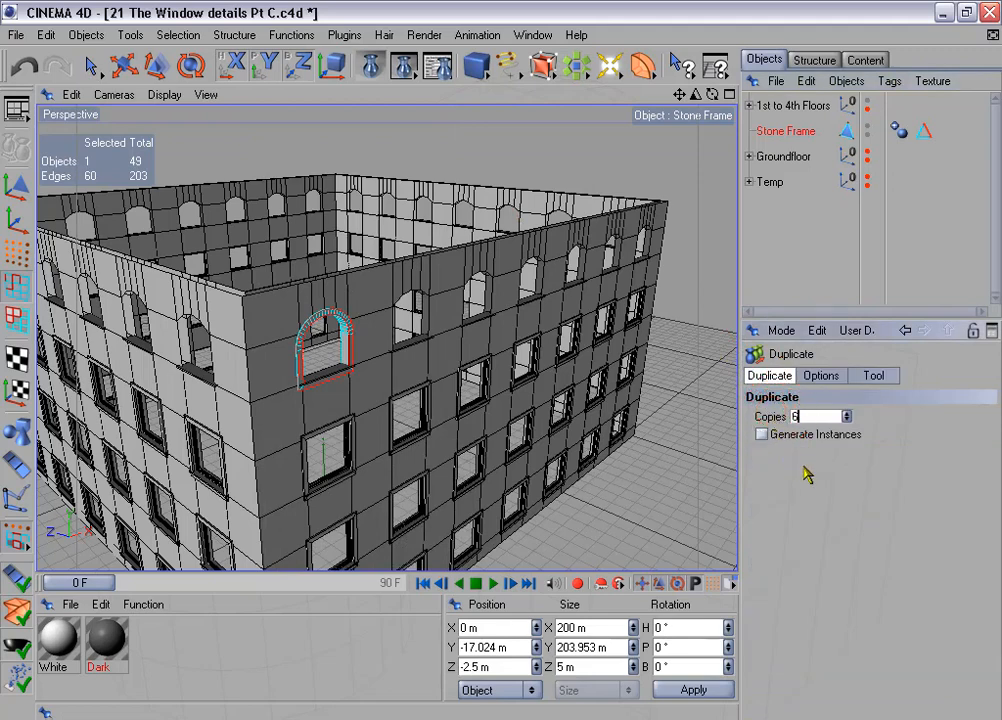
click(821, 375)
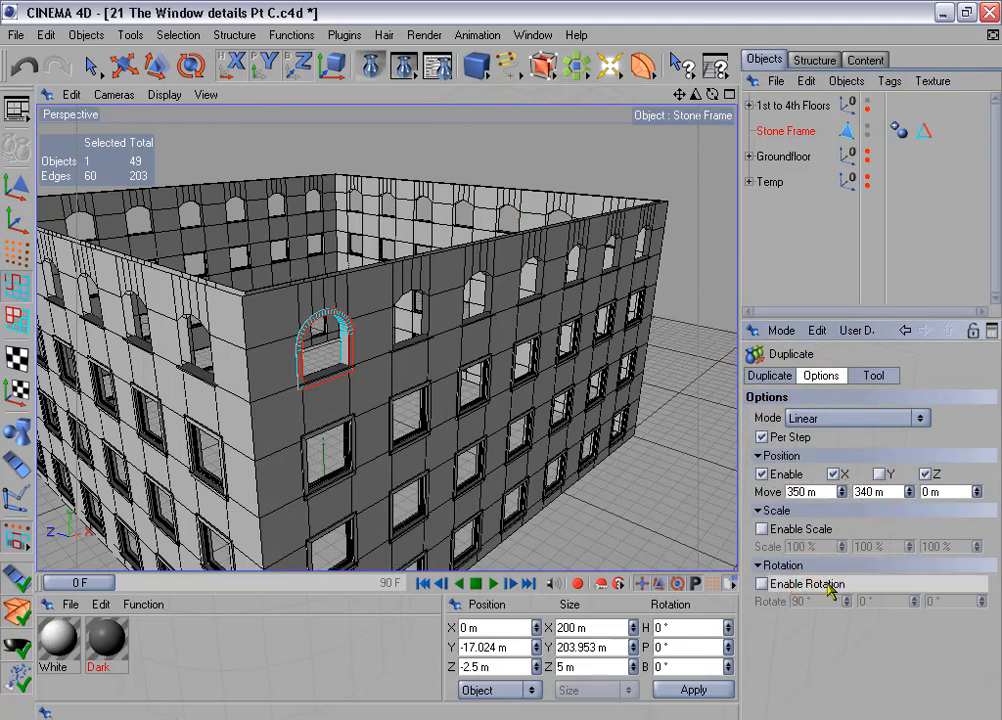
click(875, 378)
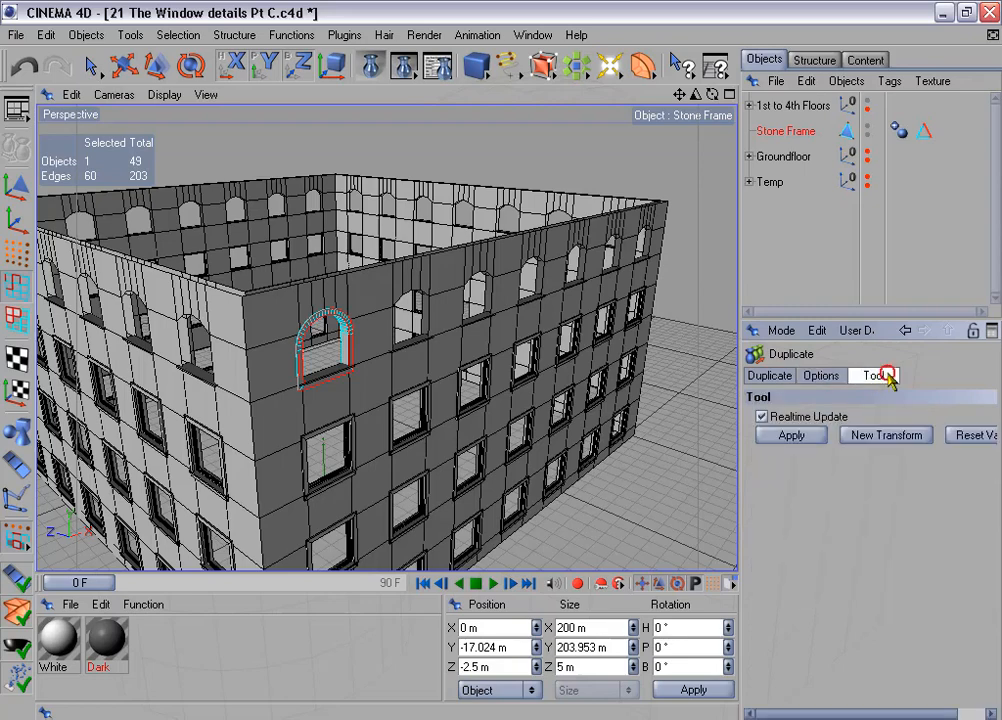
click(791, 436)
- Connect the Stone Frame and its six copies into one object, then delete the original frame and the copies group
click(749, 156)
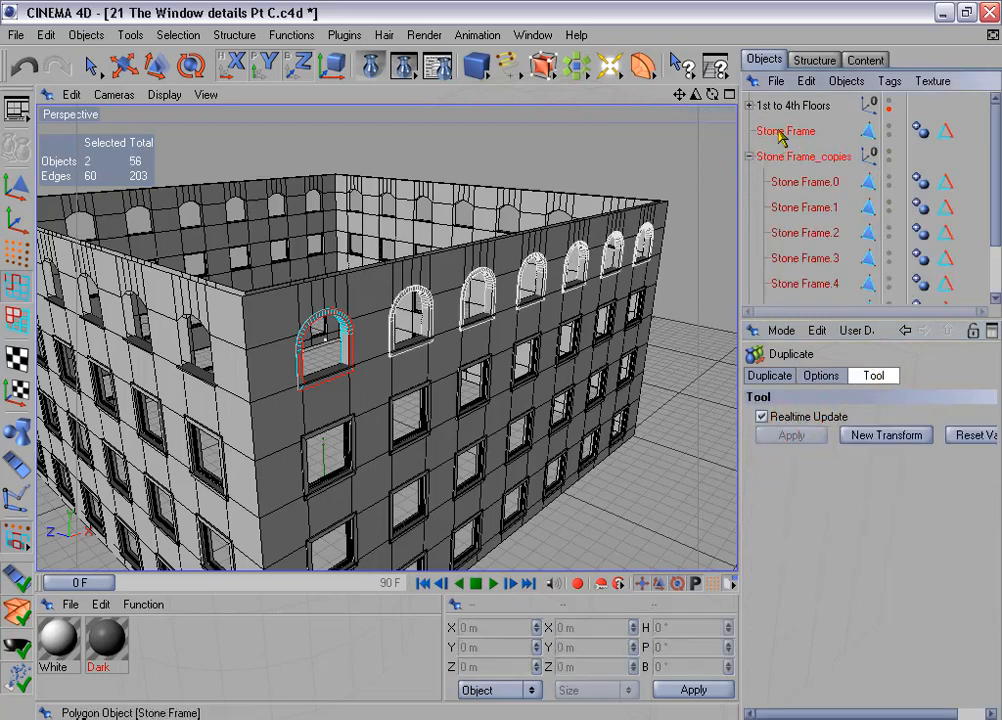
drag(785, 131, 823, 253)
right_click(811, 195)
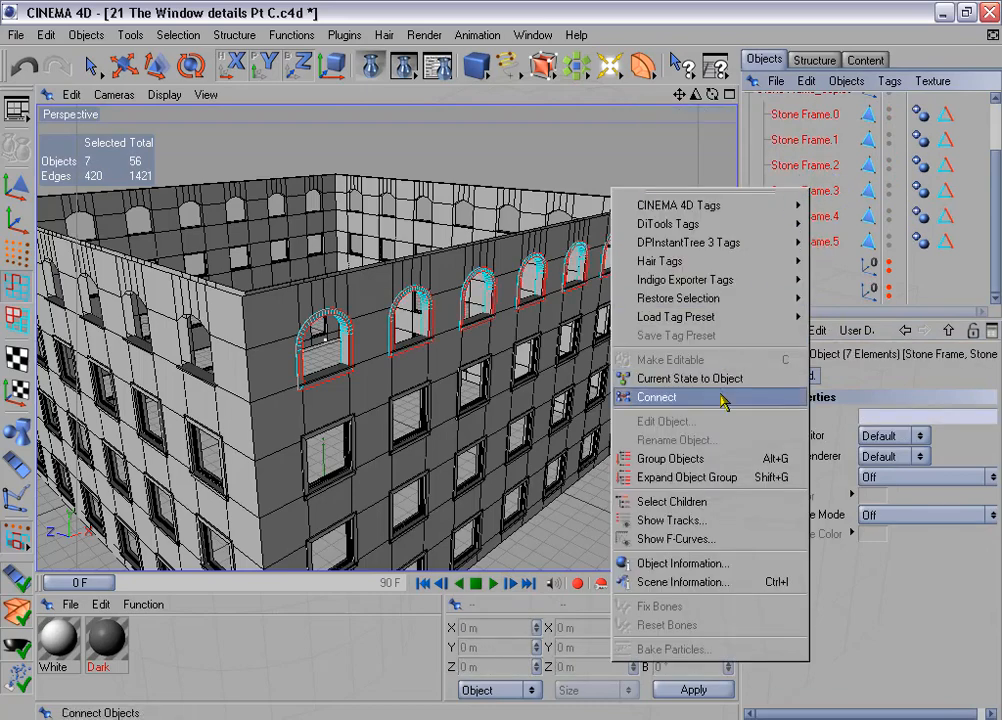
click(665, 397)
drag(787, 322, 787, 407)
click(785, 150)
ctrl+click(787, 174)
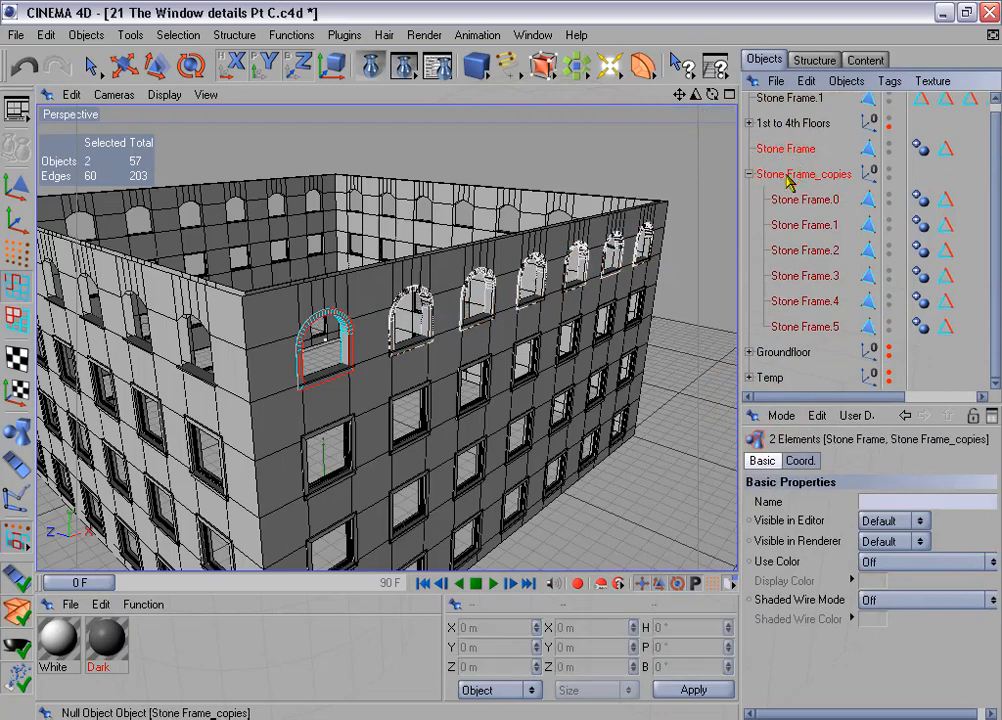
key(Delete)
- Select all seven edge selection tags of the connected frames and select their stored edges together
drag(739, 255, 648, 257)
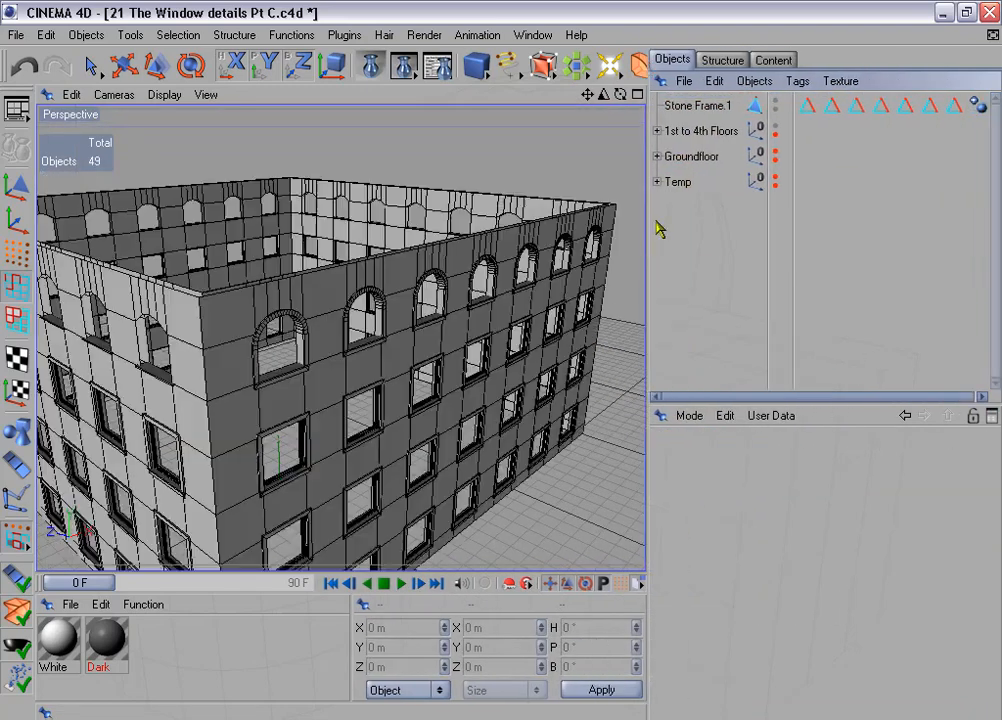
click(712, 108)
drag(807, 137, 966, 106)
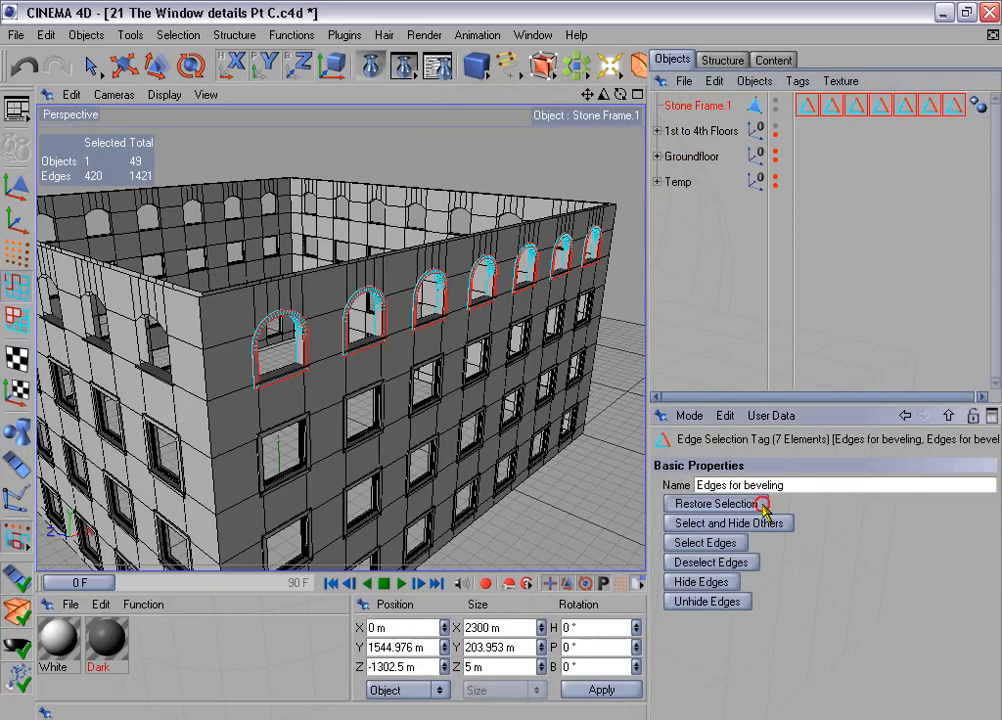
click(762, 504)
click(725, 545)
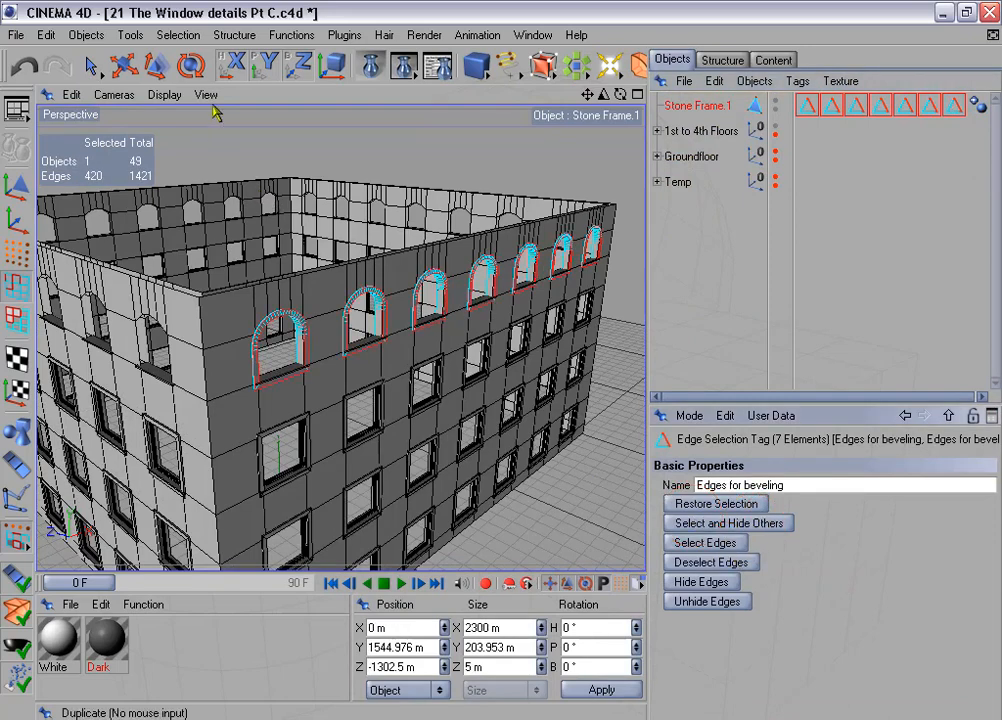
- Store the combined edges in the first Edges for beveling tag and delete the six redundant tags
click(178, 34)
click(290, 463)
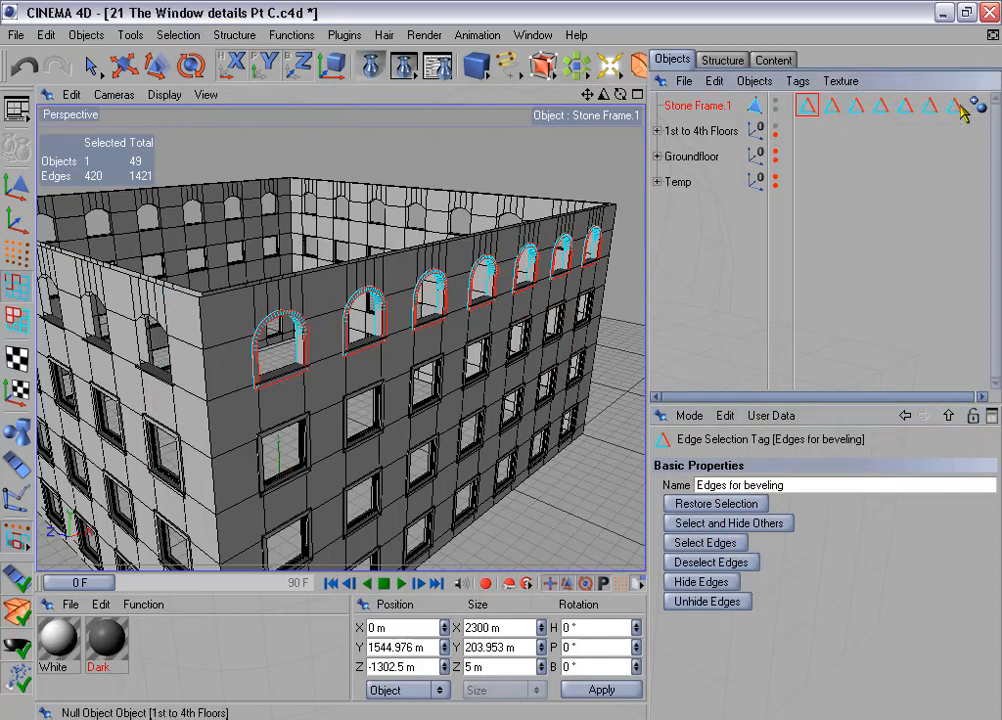
drag(835, 133, 962, 103)
key(Delete)
- Duplicate the connected row of frames into 3 copies rotated 90° in heading per step, with the position offset disabled
click(300, 35)
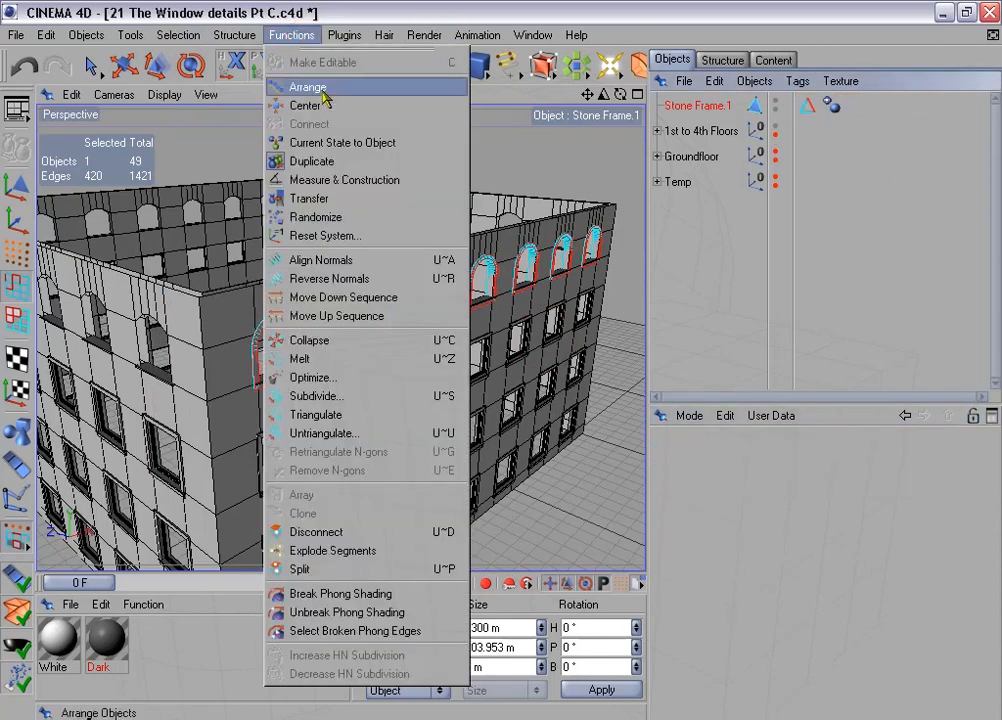
click(313, 161)
click(688, 465)
click(700, 500)
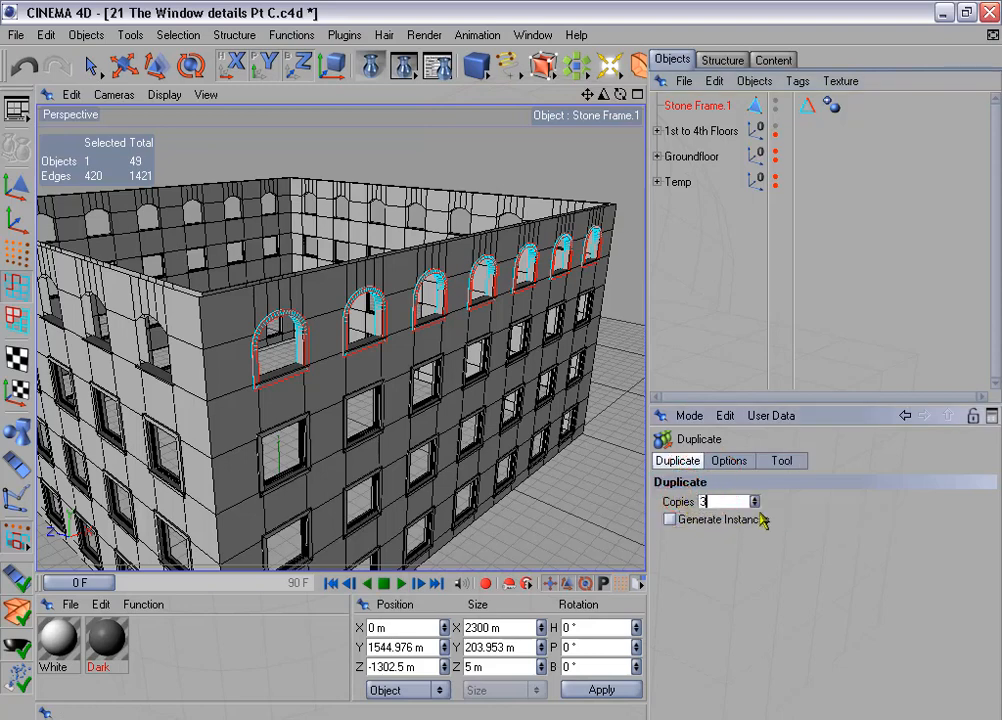
text(3)
click(746, 501)
click(729, 460)
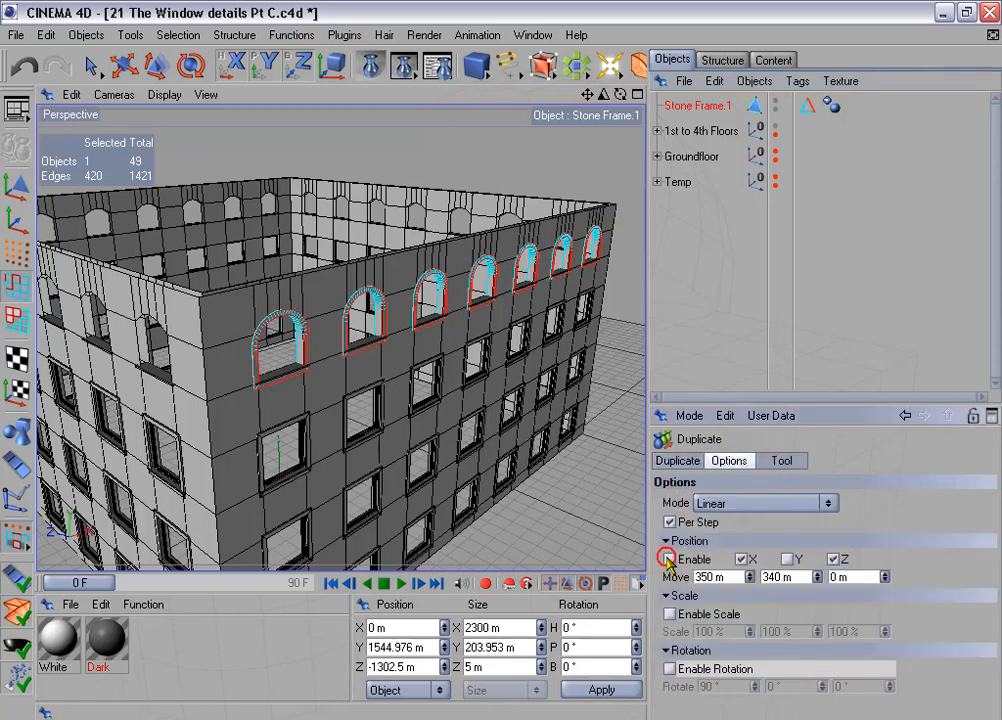
click(668, 559)
click(669, 669)
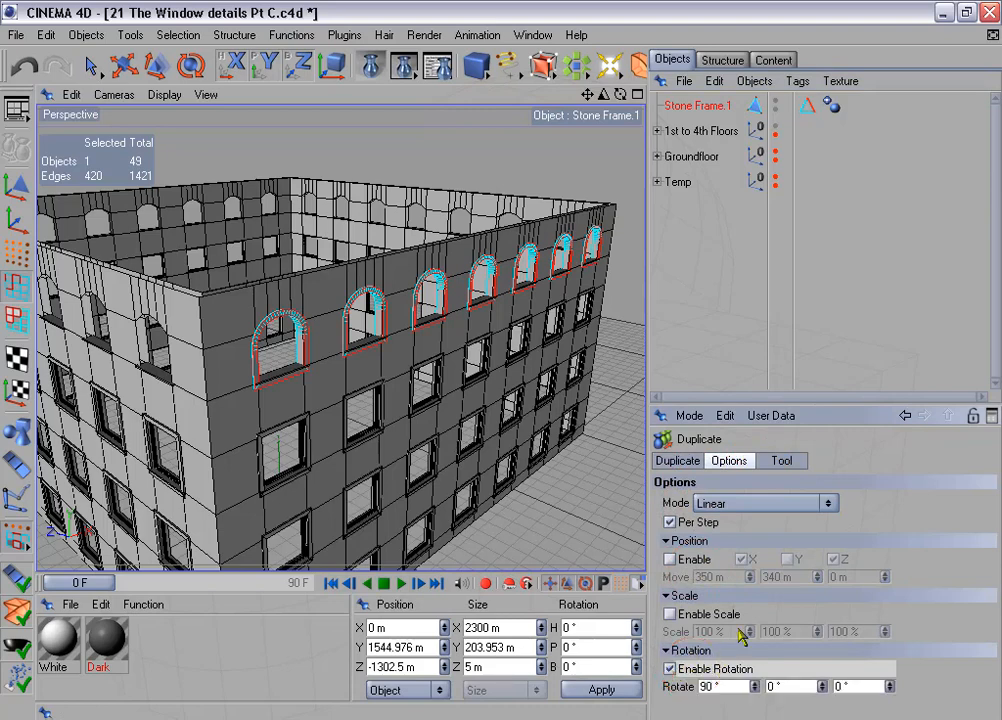
click(785, 461)
click(721, 522)
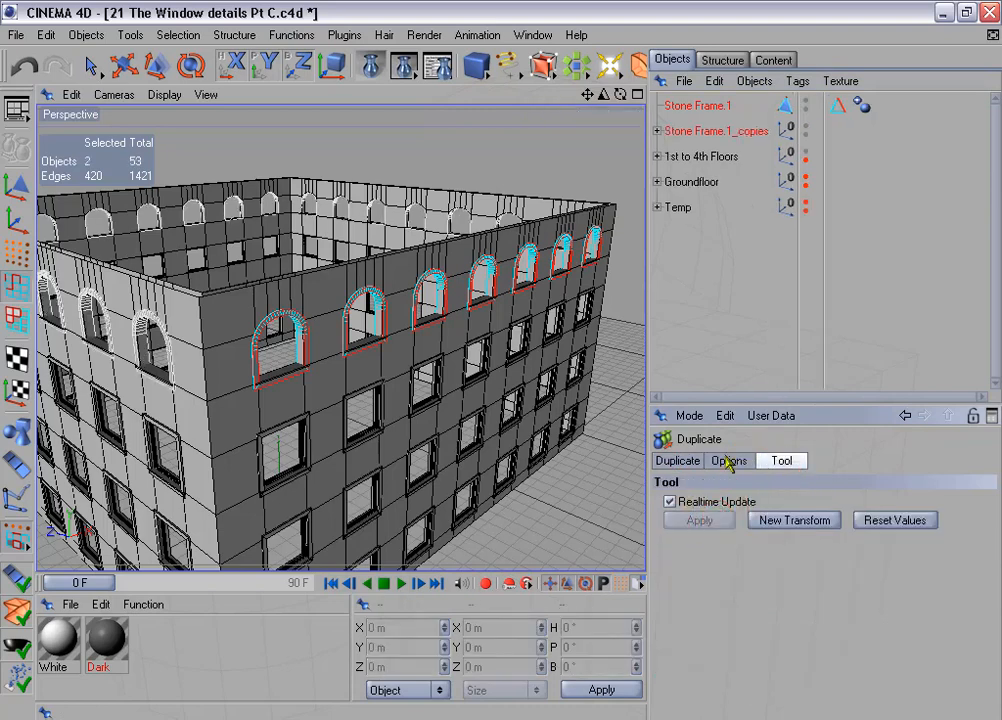
- Connect the frame row and its three rotated copies into one object, then delete the source row and its copies group
click(657, 131)
click(692, 110)
ctrl+click(700, 156)
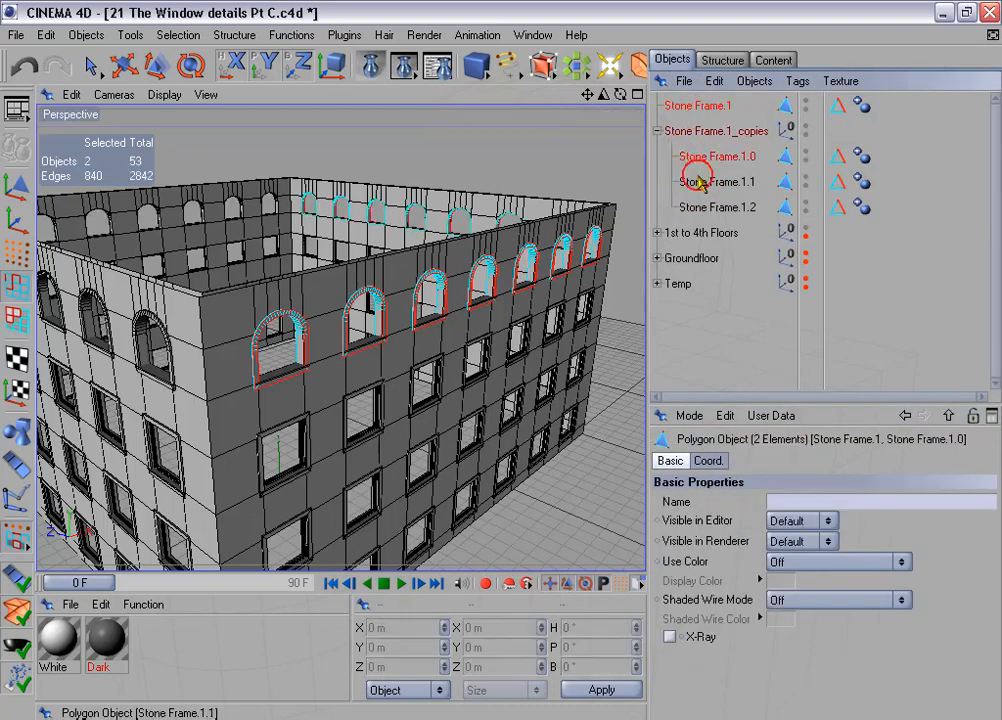
ctrl+click(700, 181)
ctrl+click(700, 206)
right_click(703, 206)
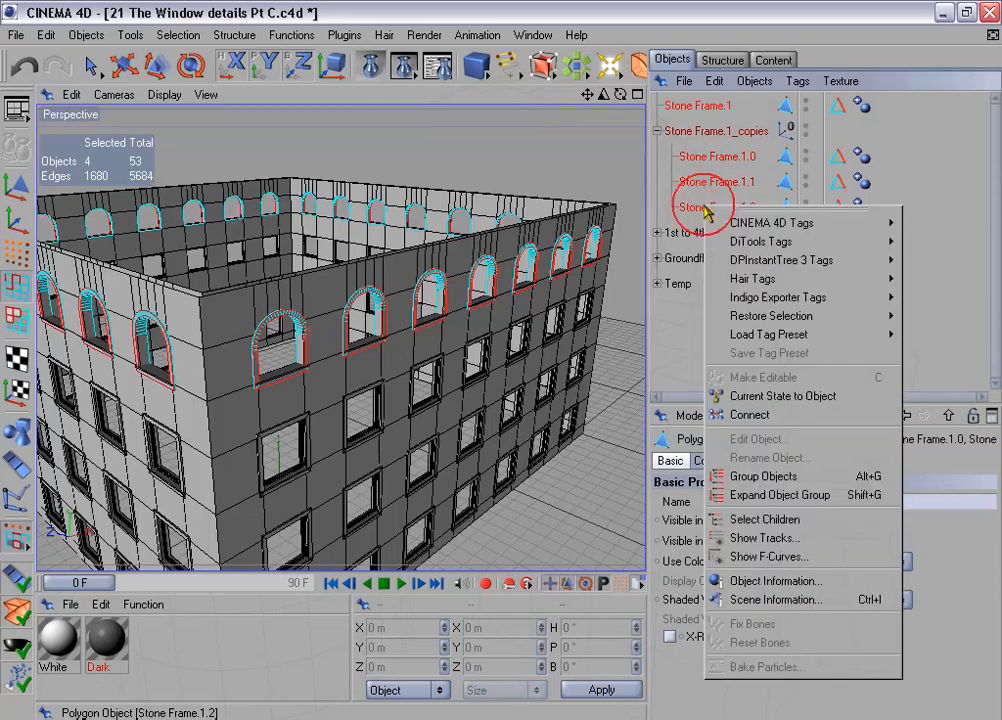
click(749, 414)
click(697, 131)
ctrl+click(700, 157)
key(Delete)
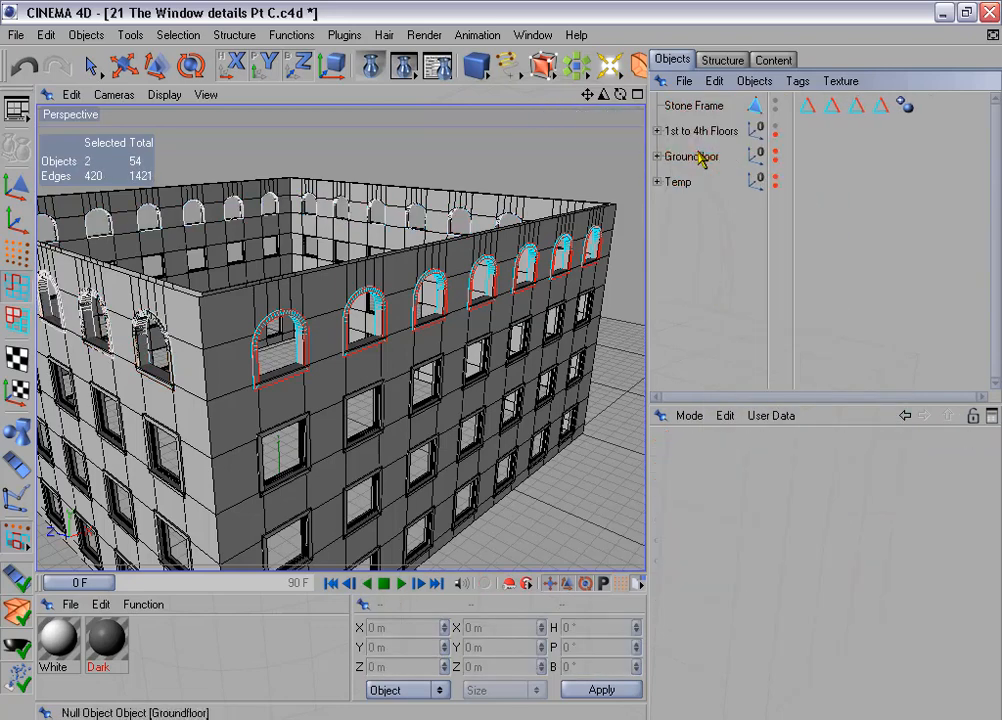
- Merge the Stone Frame's four edge selections into its first Edges for beveling tag and delete the three redundant tags
click(700, 105)
drag(809, 119, 884, 108)
click(746, 505)
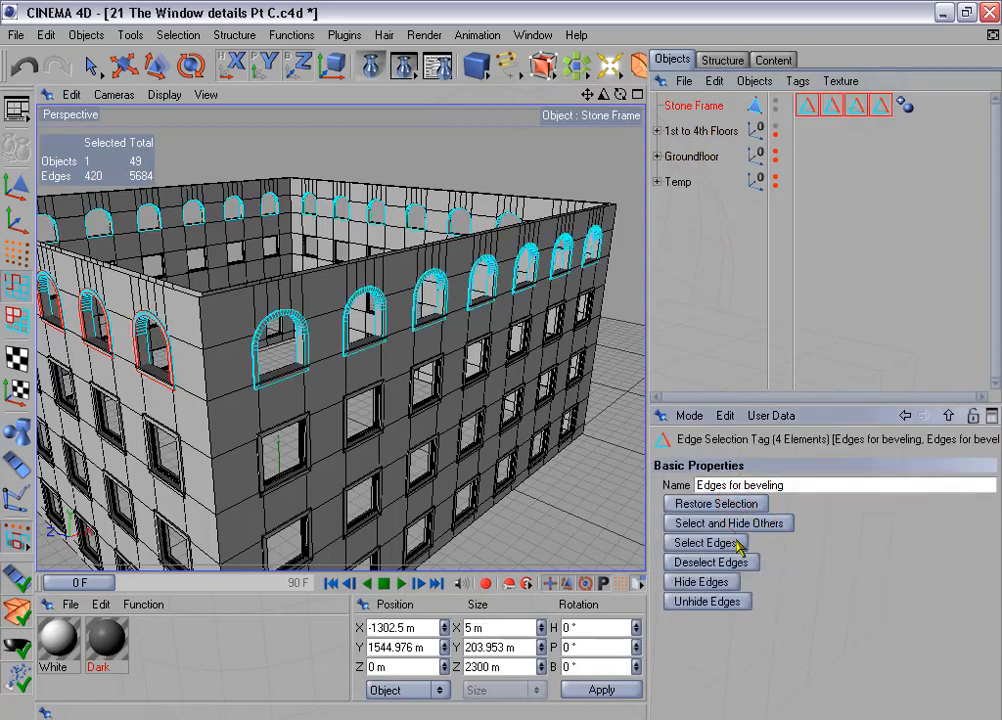
click(736, 543)
click(178, 35)
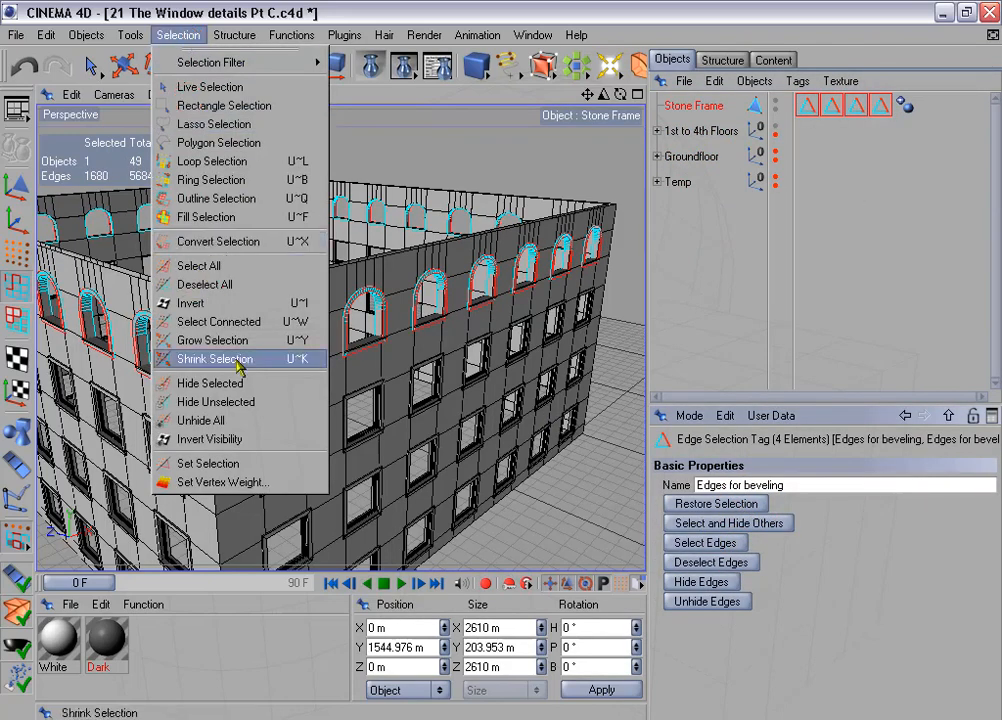
click(265, 471)
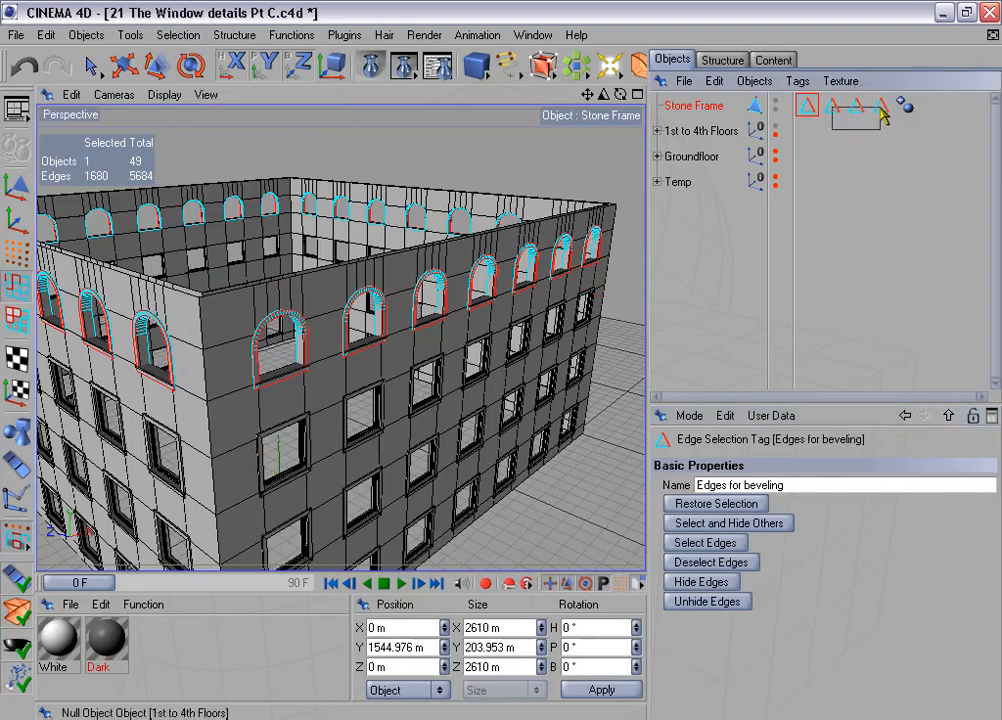
key(Delete)
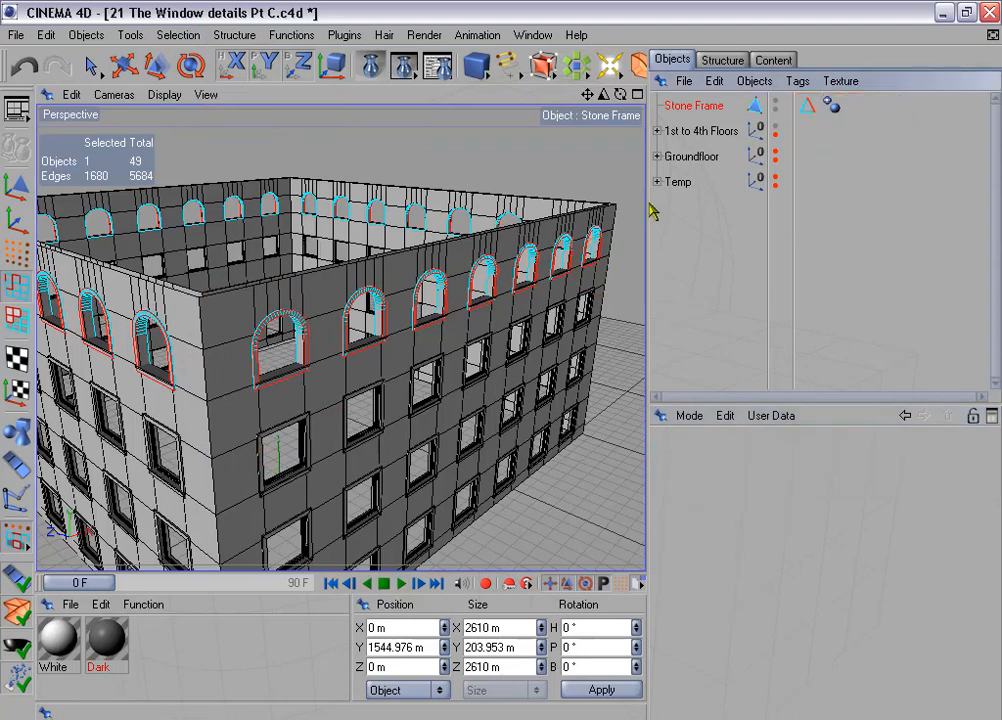
- Take Stone Frames out of the 1st to 4th Floors group, connect it with Stone Frame, and delete both source objects
click(657, 131)
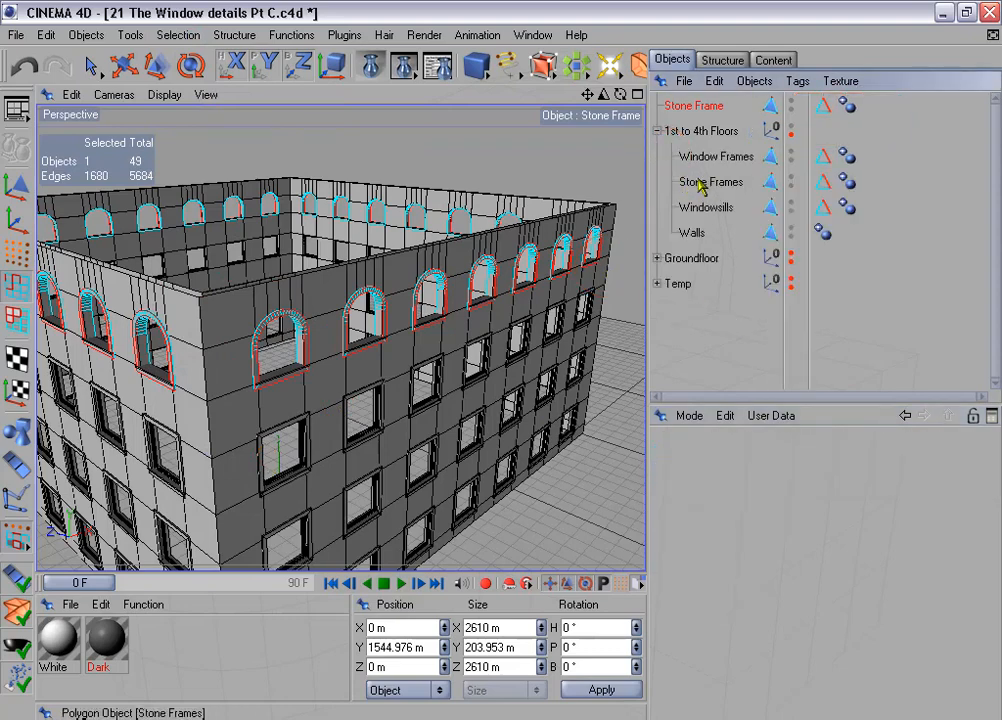
drag(707, 188, 708, 116)
ctrl+click(697, 108)
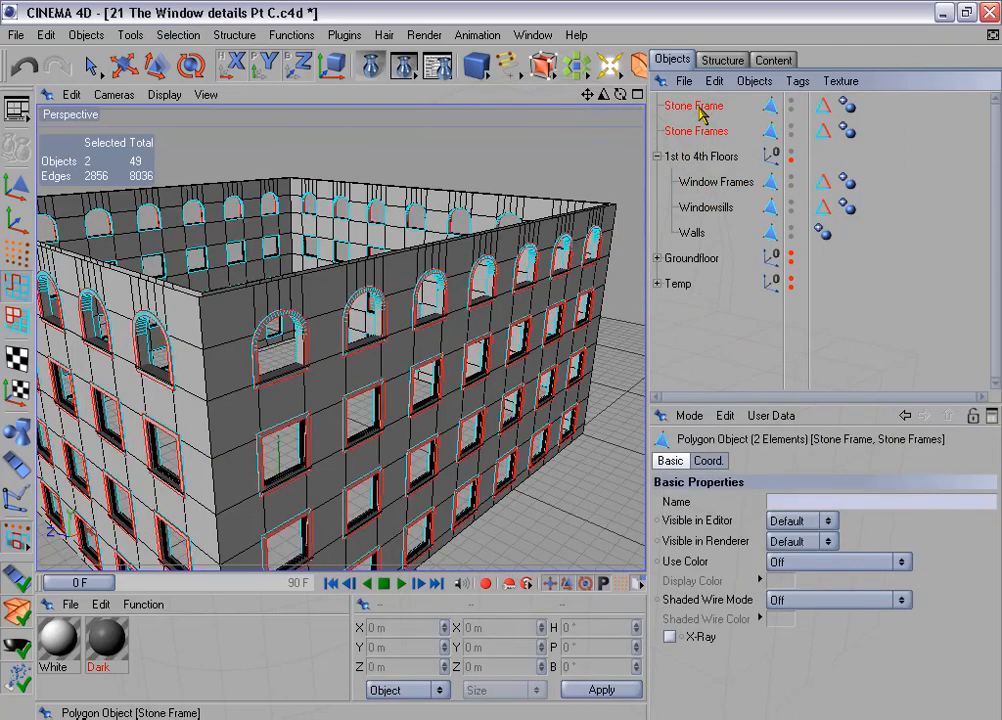
right_click(698, 110)
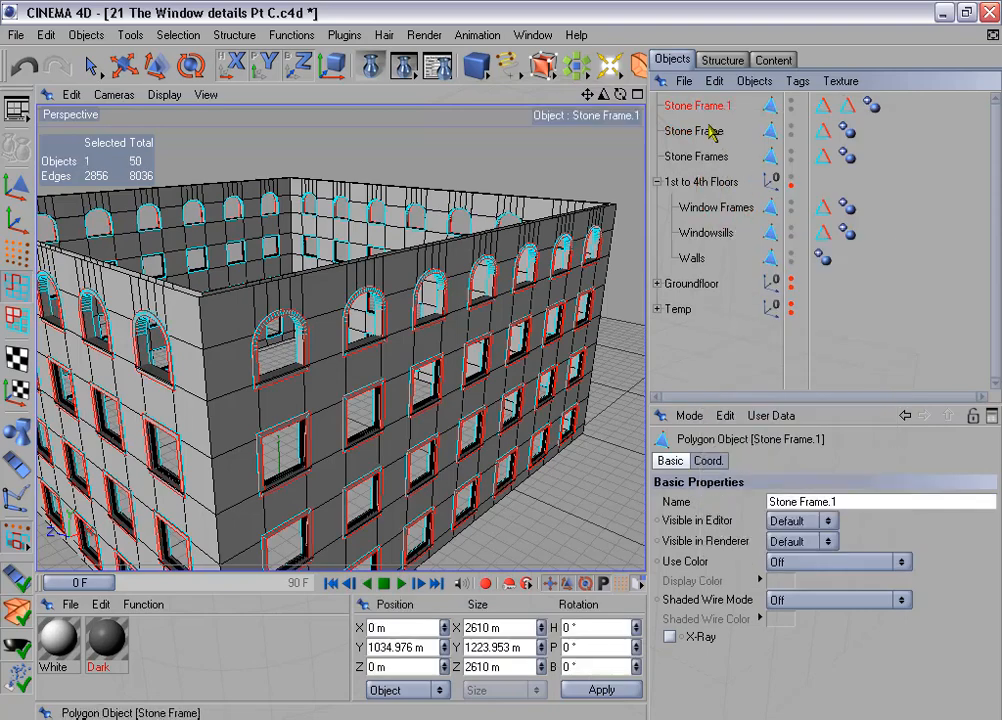
click(710, 131)
ctrl+click(703, 157)
key(Delete)
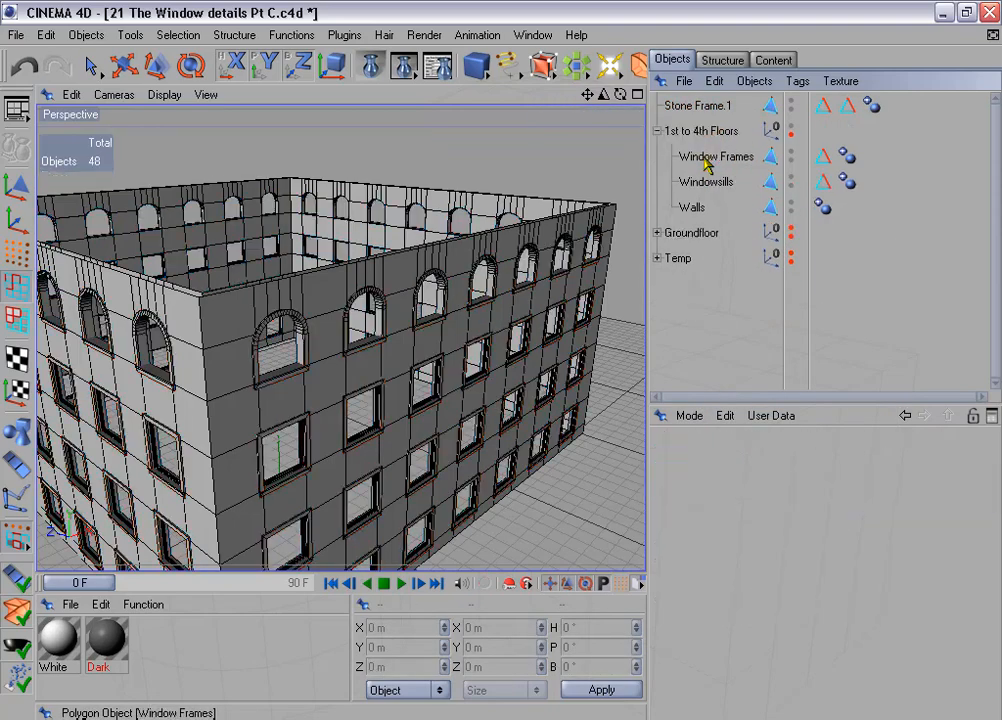
- Merge the connected frame object's two edge selections into its first Edges for beveling tag and delete the second tag
click(714, 105)
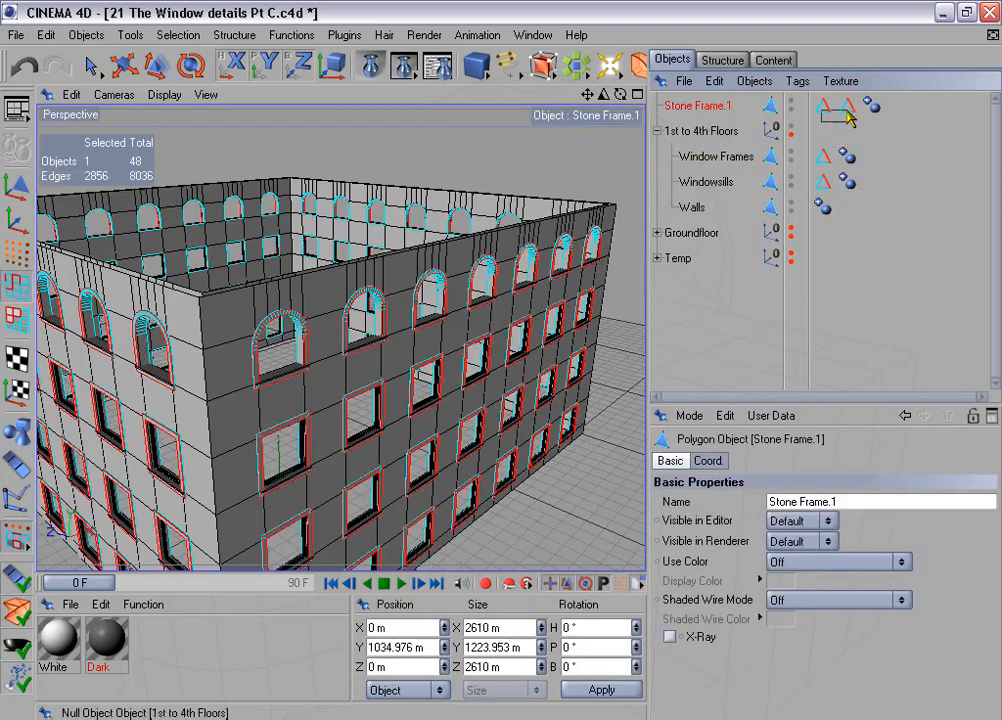
click(822, 105)
ctrl+click(847, 105)
click(749, 504)
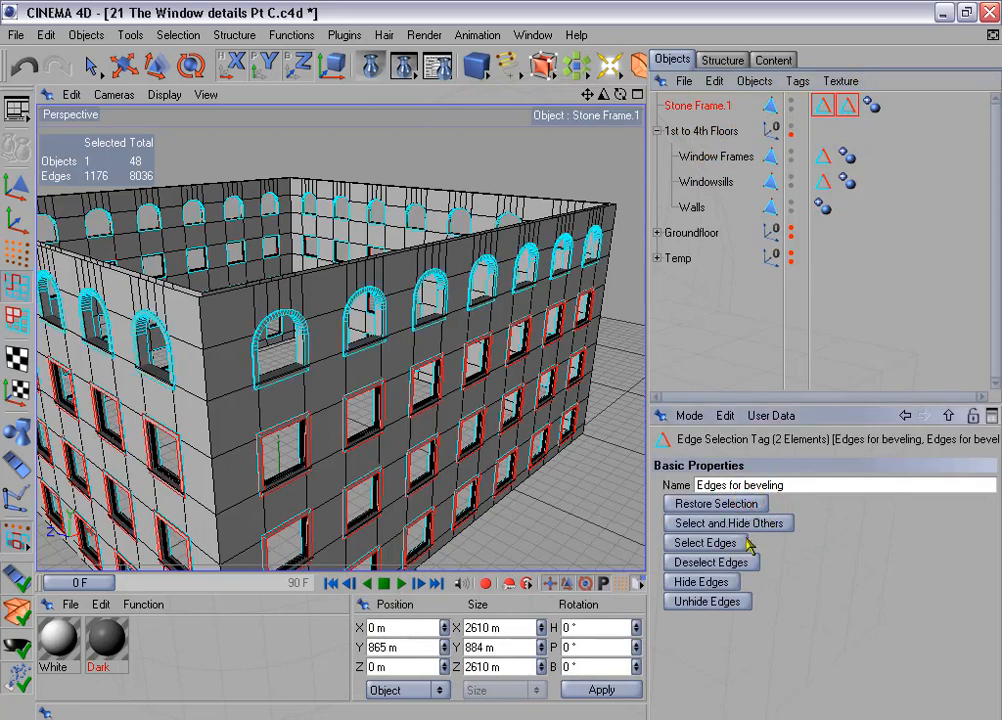
click(742, 541)
click(185, 35)
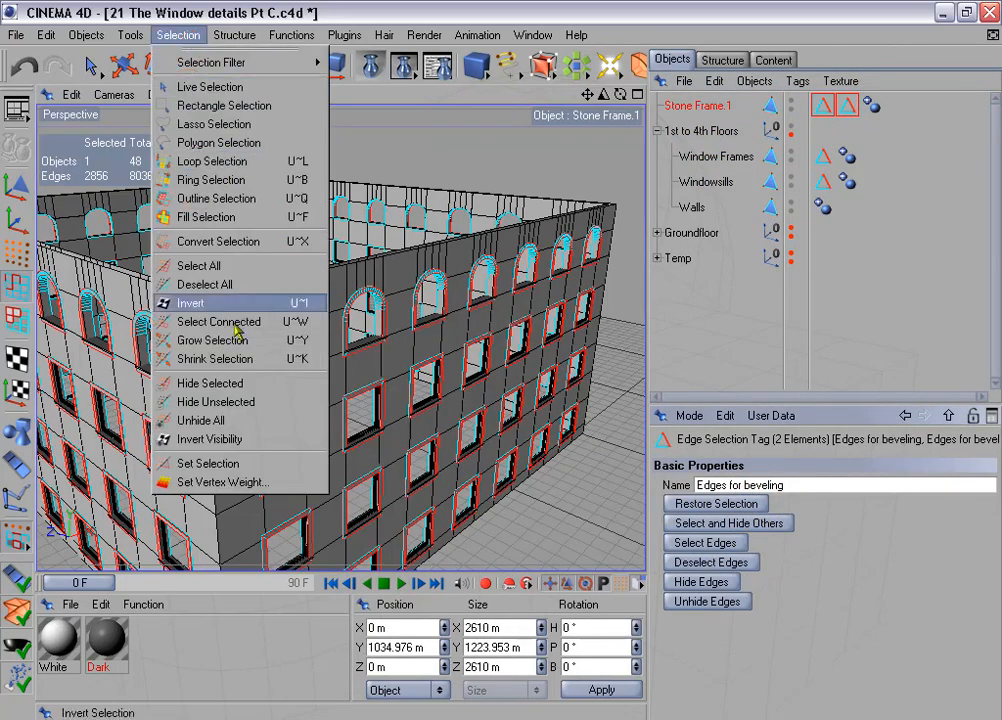
click(284, 463)
click(848, 111)
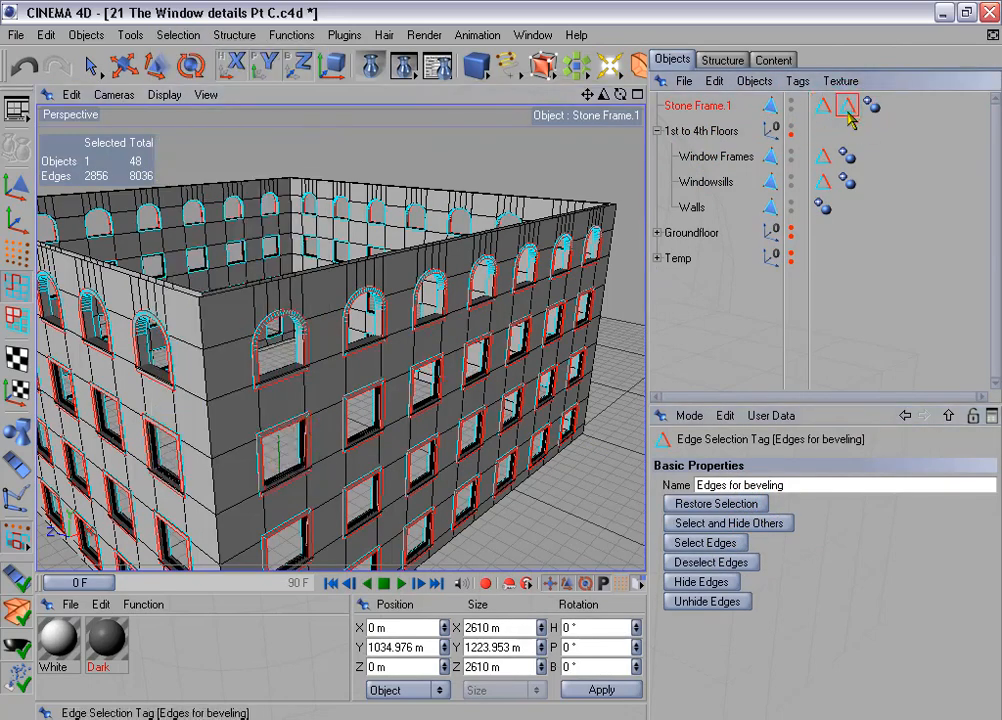
key(Delete)
- Rename the connected object to Stone Frames and place it inside the 1st to 4th Floors group
click(720, 108)
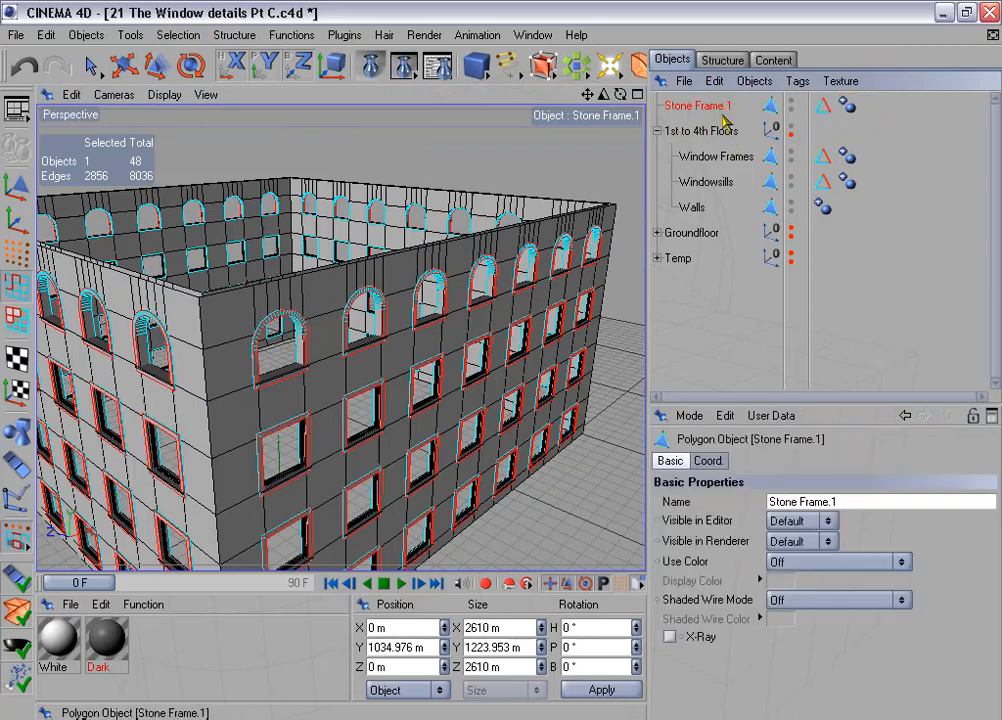
double_click(700, 106)
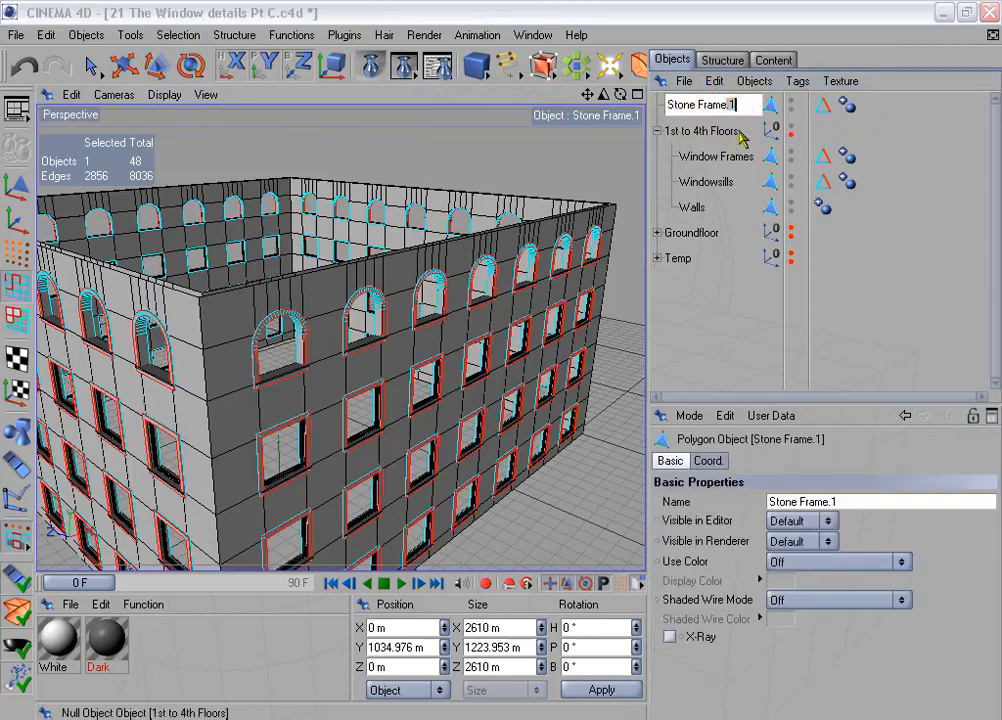
text(s)
click(833, 135)
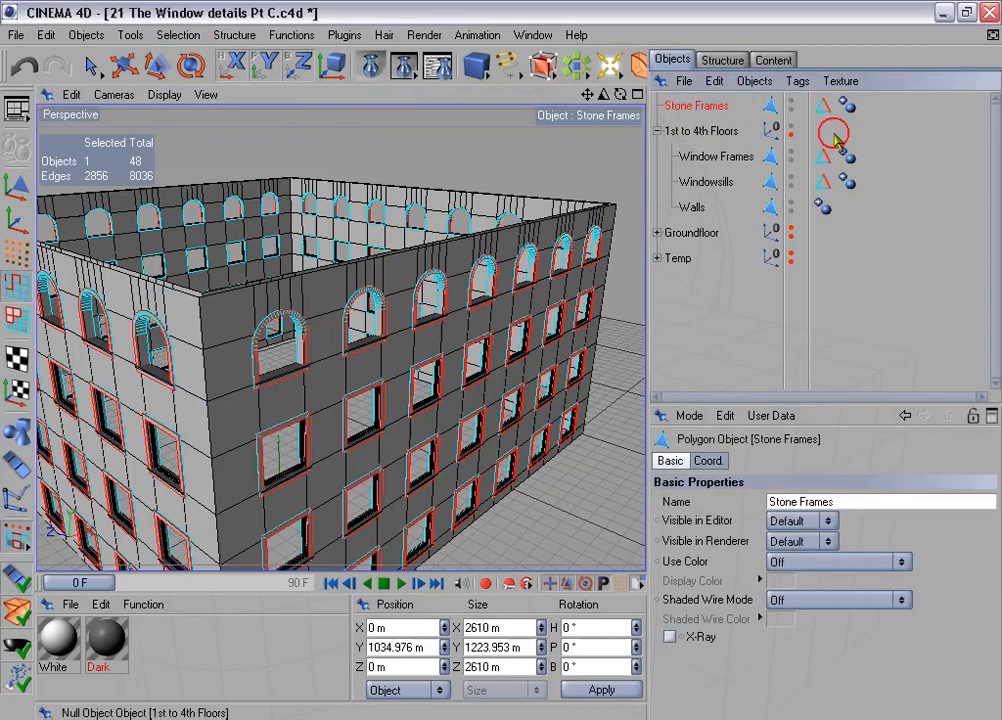
drag(707, 106, 678, 128)
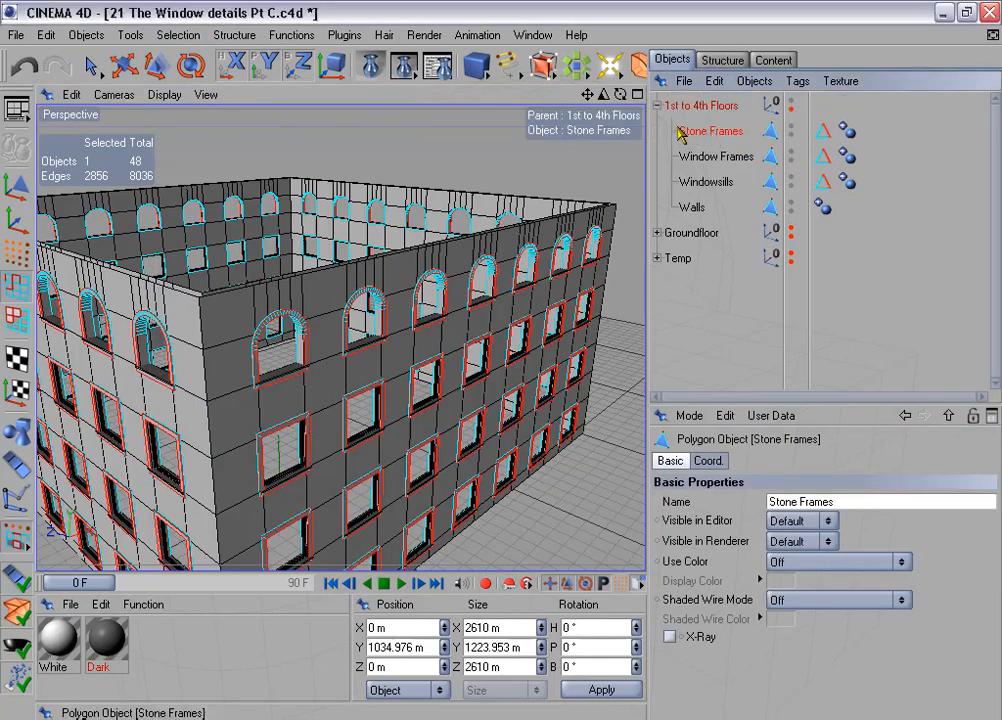
click(657, 105)
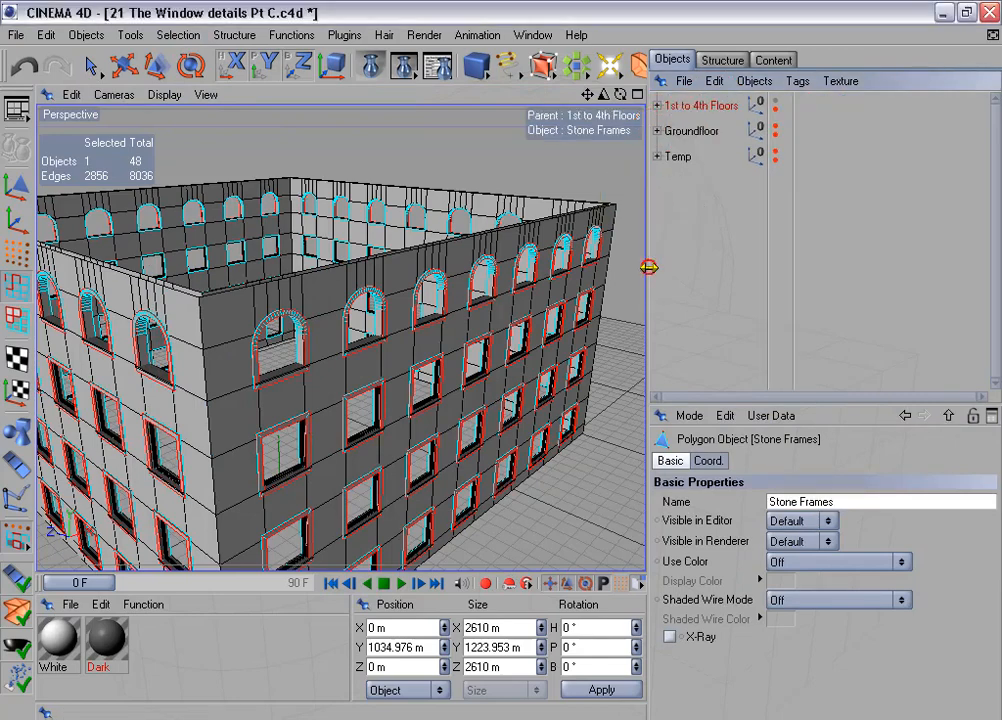
- Apply the White material to Stone Frames in the 1st to 4th Floors group
drag(651, 268, 738, 271)
click(748, 105)
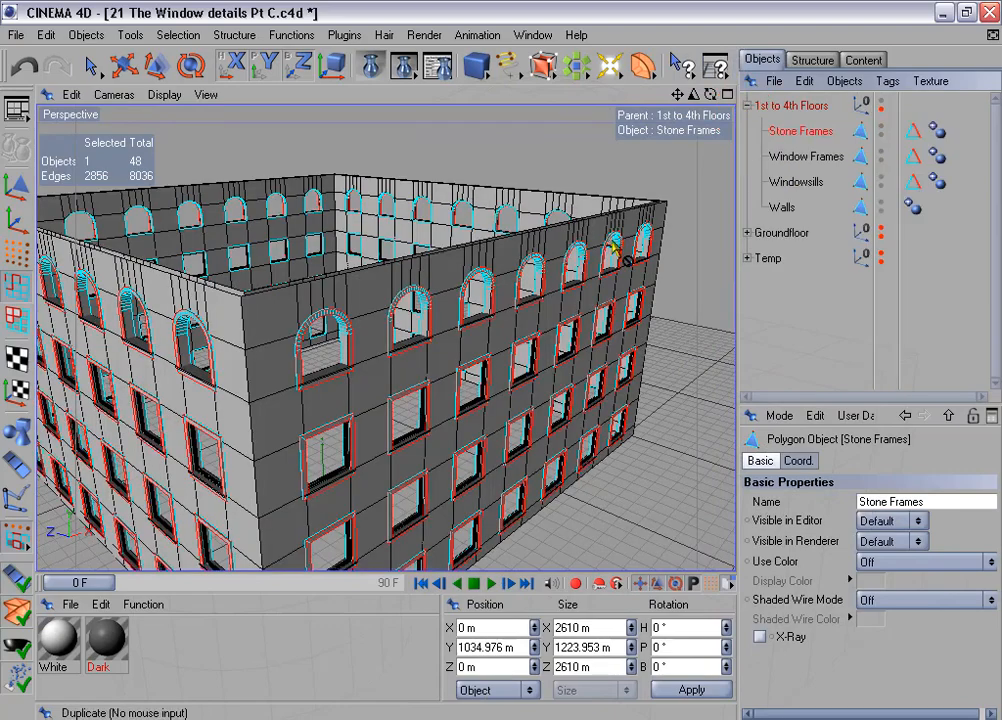
drag(52, 642, 800, 131)
- Render the building from a lower corner view in the picture viewer to check the stone frames
alt+right_drag(560, 302, 537, 302)
alt+drag(537, 302, 510, 265)
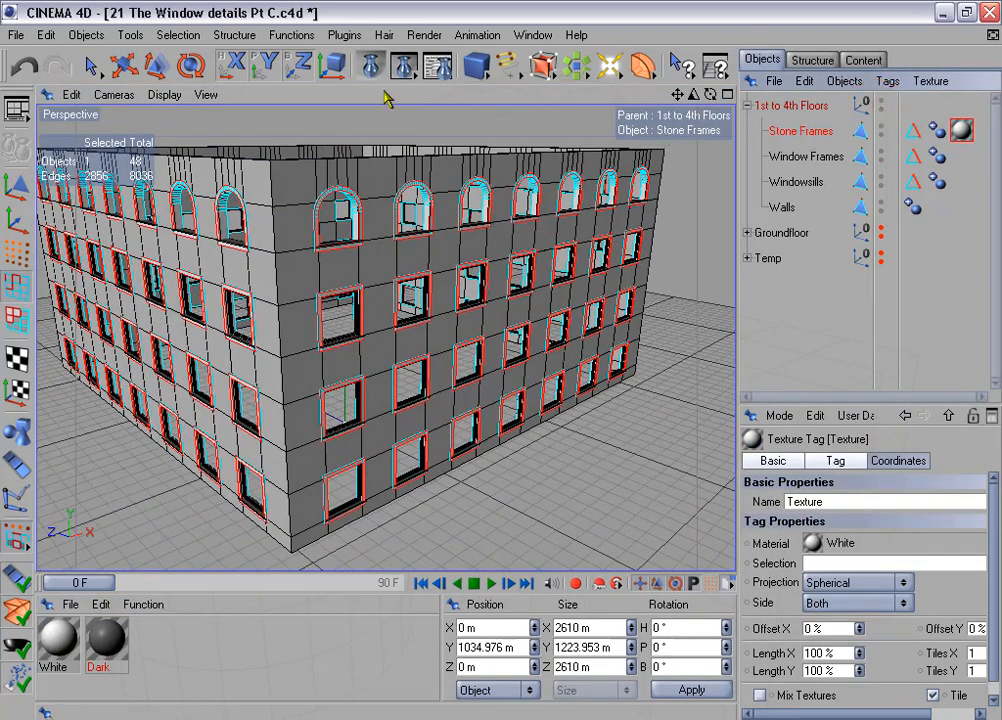
click(403, 65)
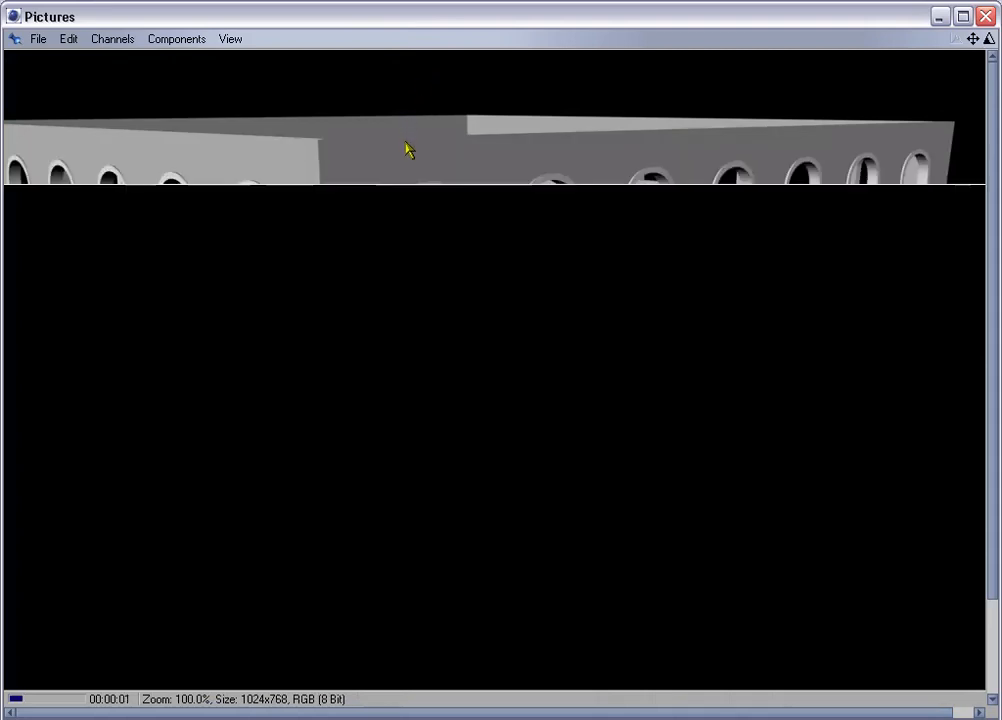
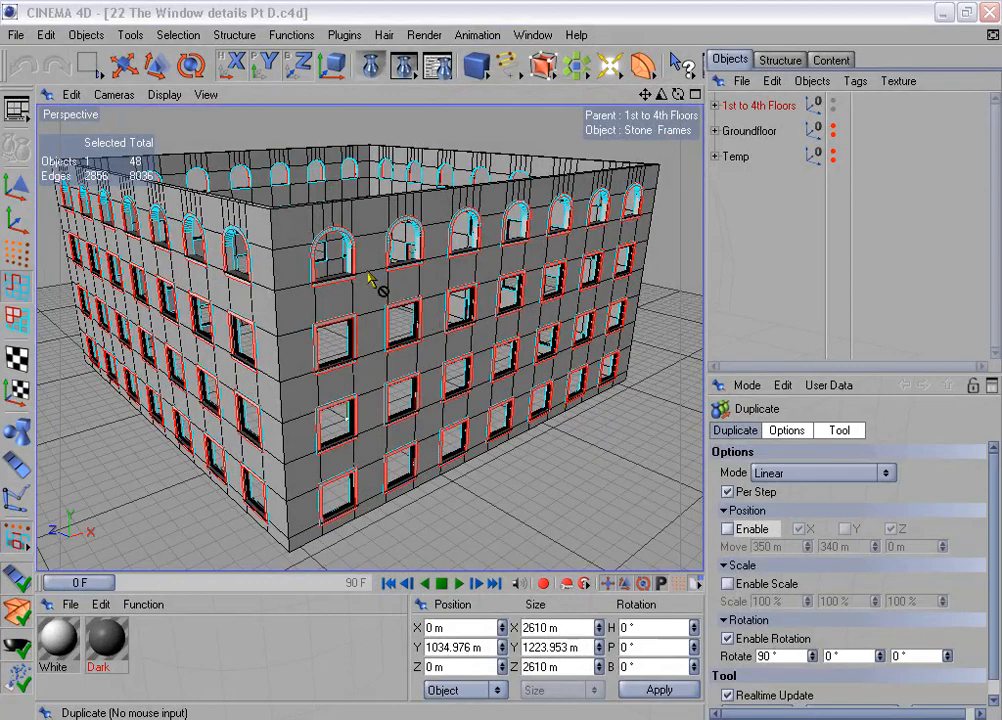
- Hide the 1st to 4th Floors group and move Window Frame out of the Temp group to the top level
click(832, 102)
click(832, 102)
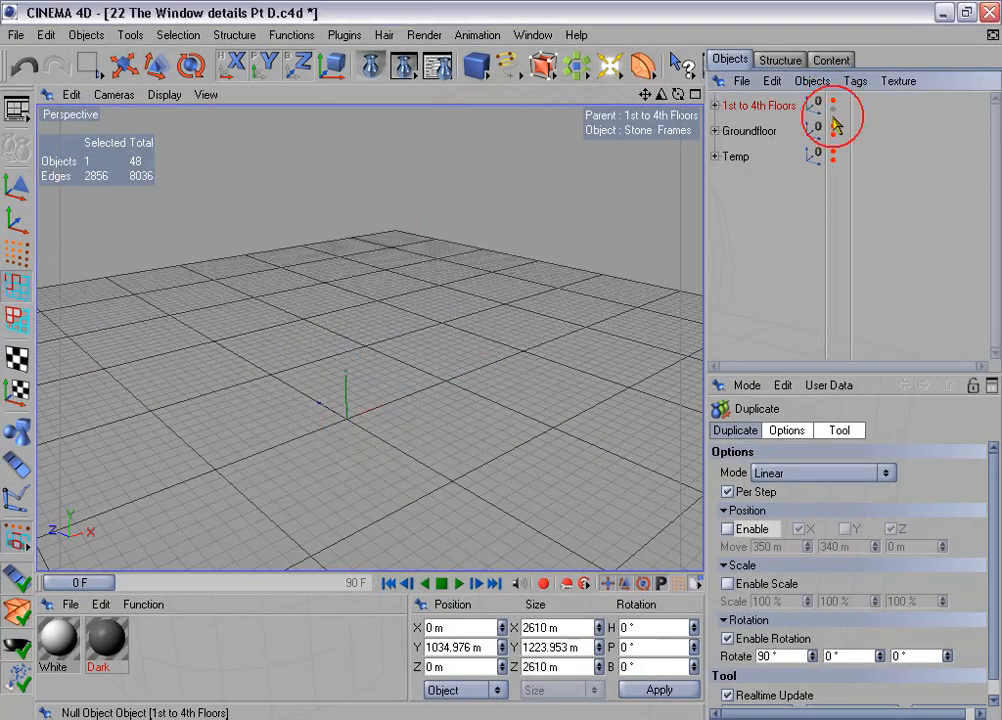
click(716, 157)
drag(760, 181, 757, 272)
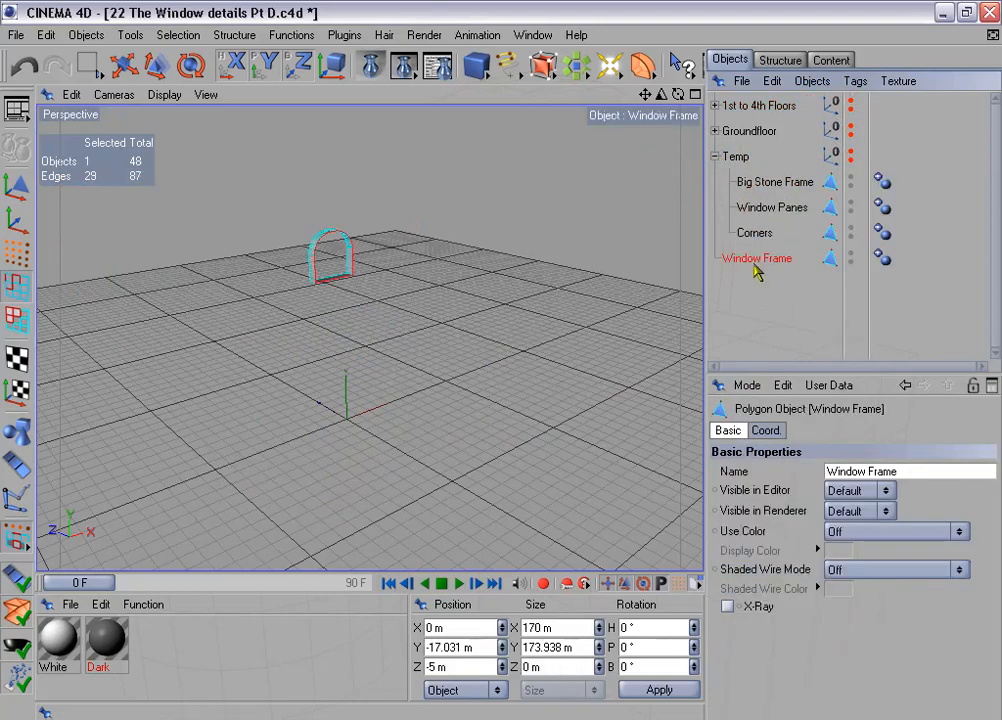
click(716, 157)
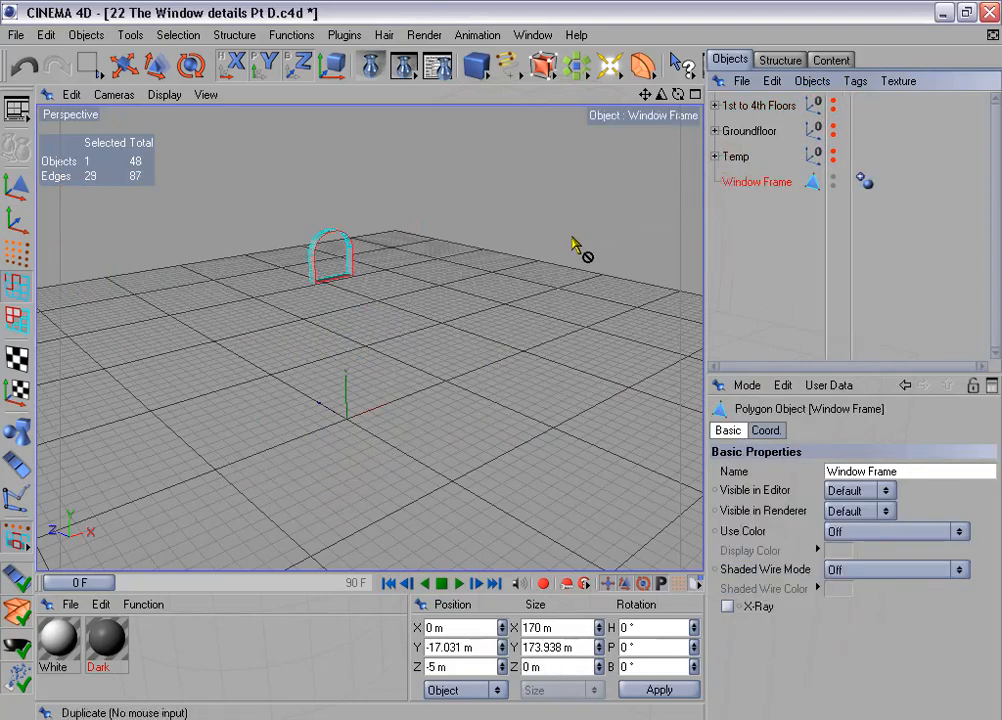
- Raise the four bottom corner points of Window Frame by 4 m and compare the sill with the stone frame of the 1st to 4th Floors
key(o)
click(10, 240)
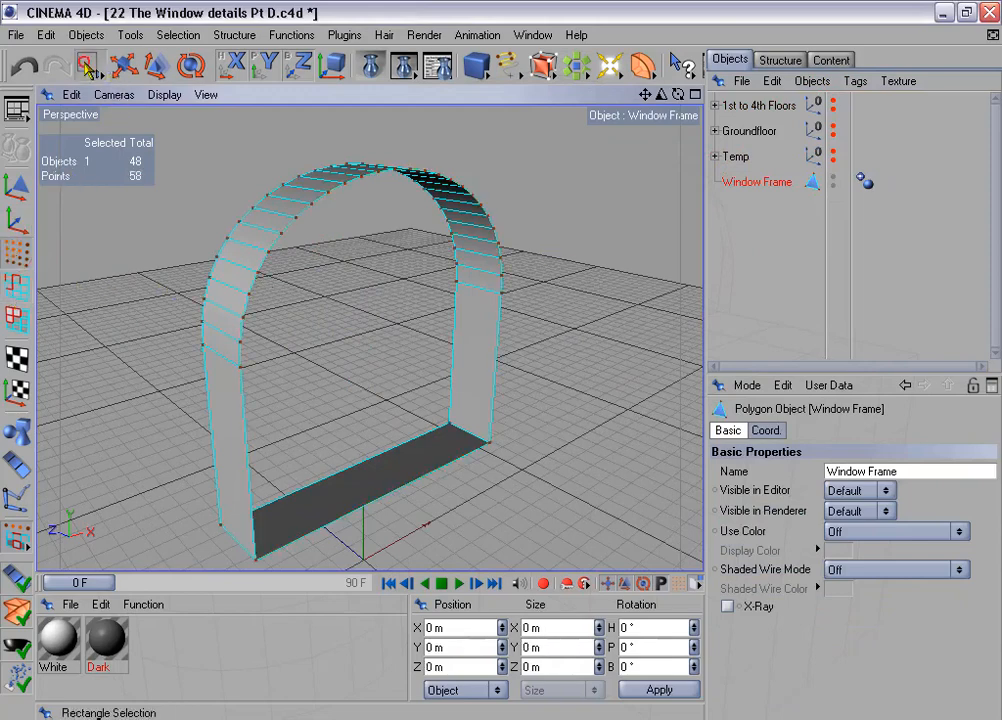
click(86, 64)
drag(188, 476, 282, 560)
drag(421, 380, 502, 457)
click(462, 647)
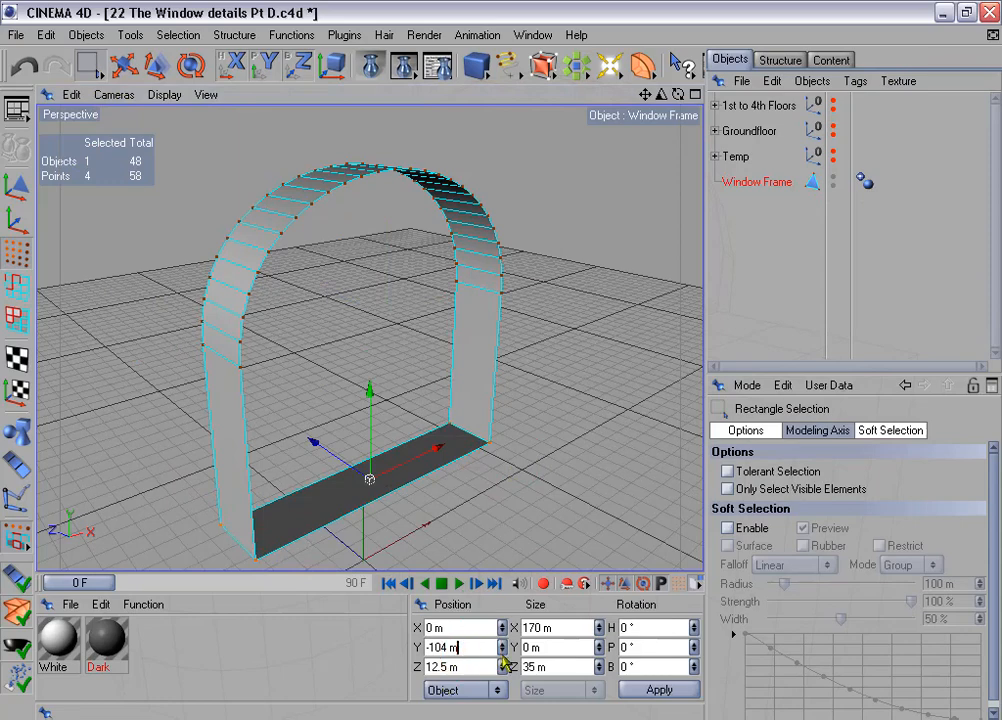
text(+4)
key(Return)
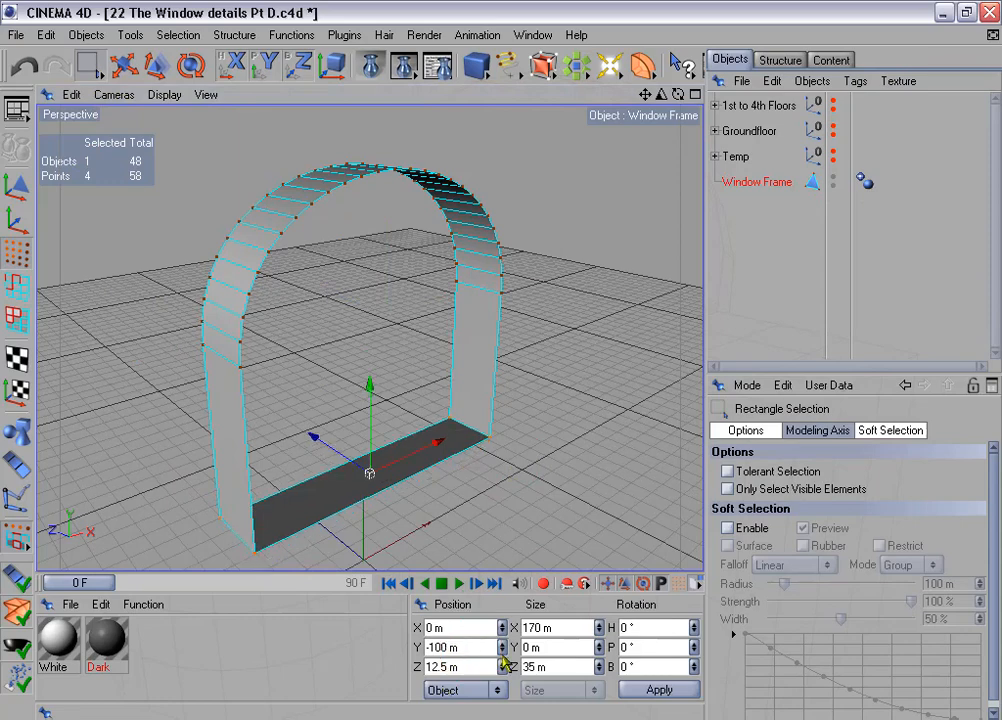
click(832, 102)
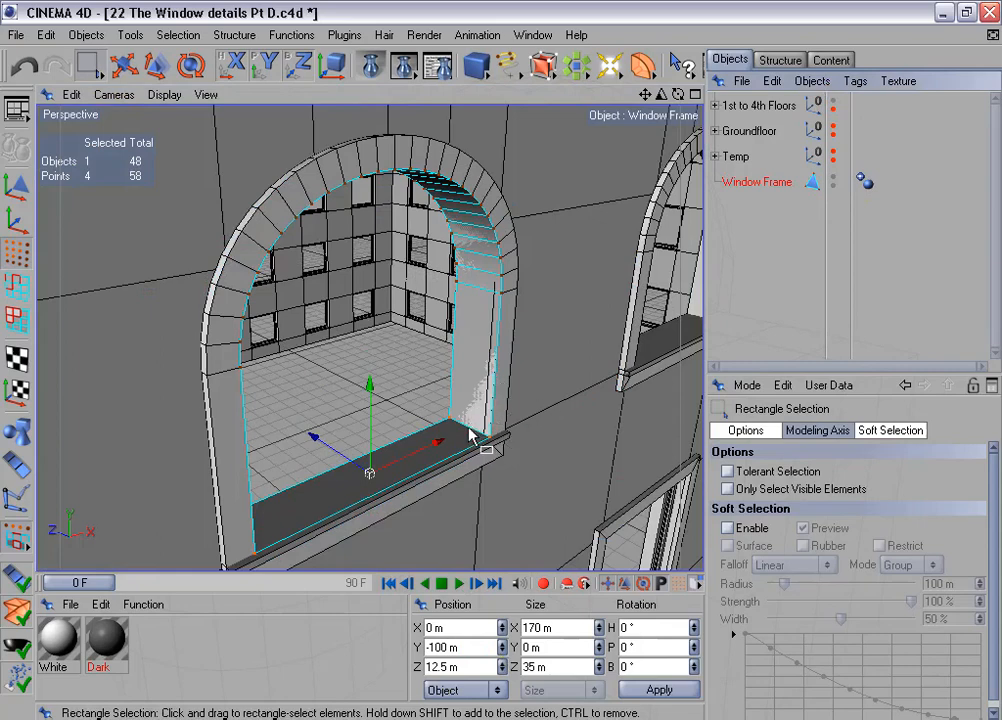
click(833, 102)
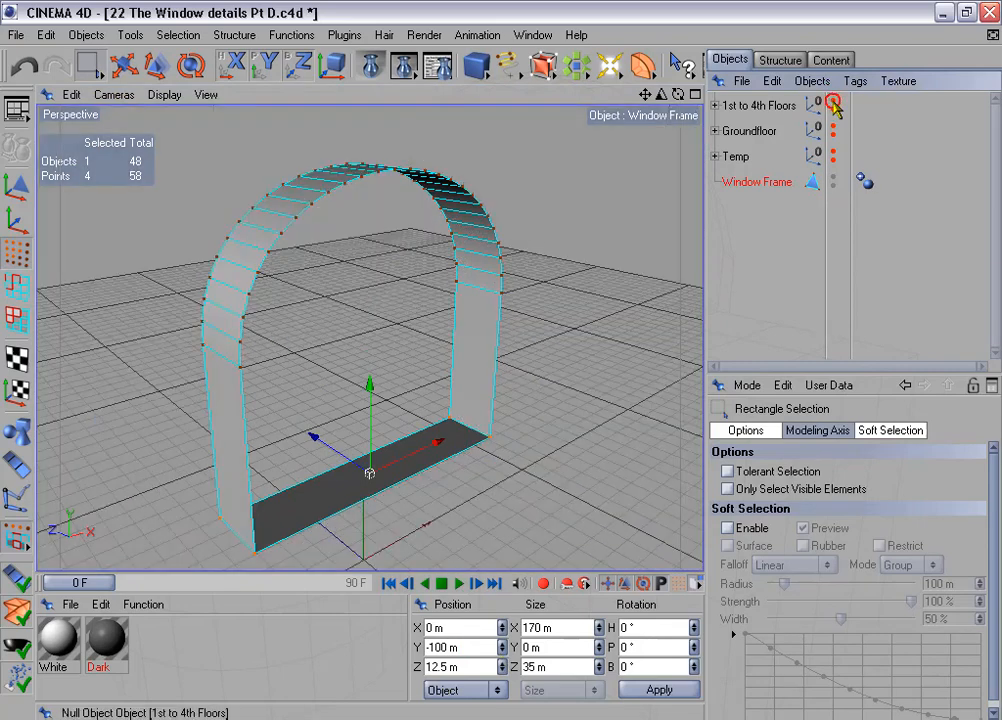
- Center the Window Frame's axis on its geometry with the Axis Center plugin
alt+drag(448, 254, 410, 250)
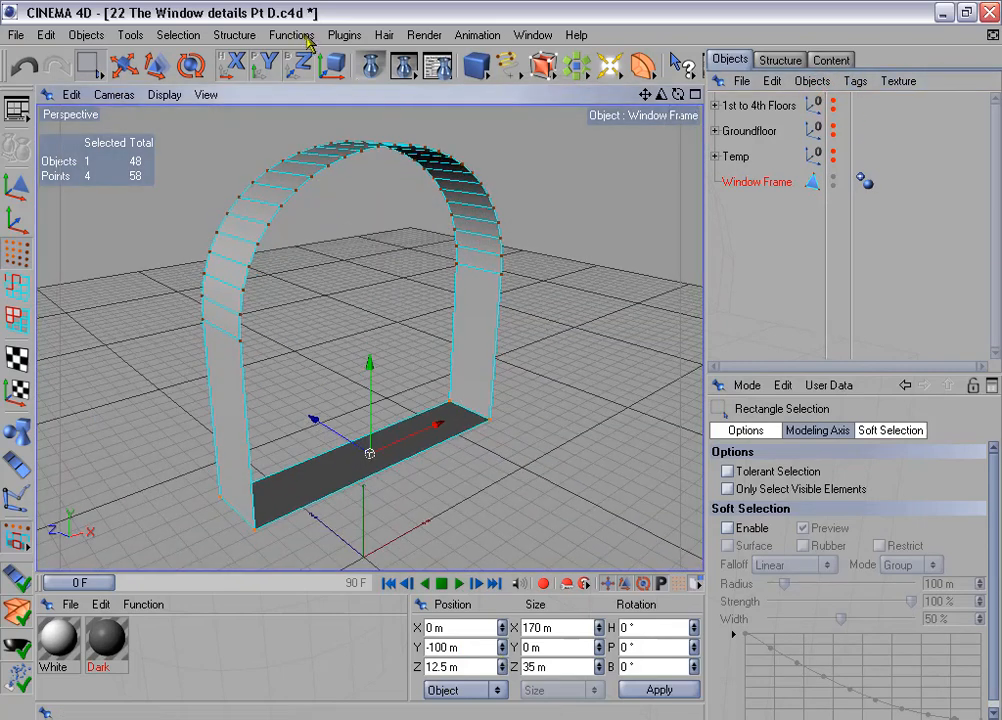
click(344, 35)
mouse_move(390, 105)
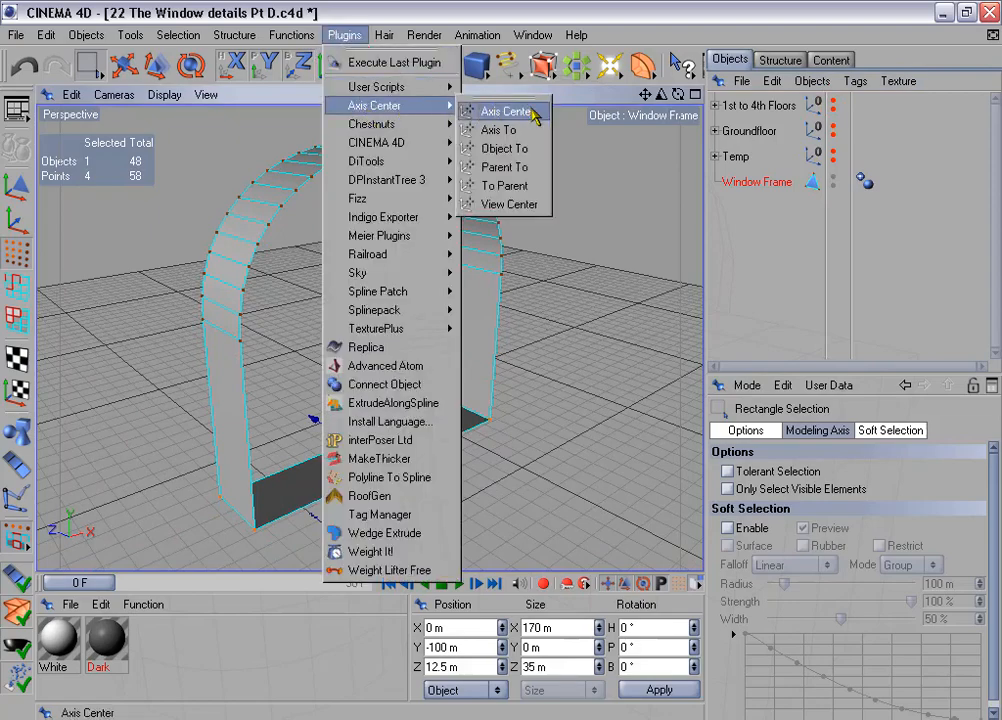
click(535, 114)
click(511, 283)
click(670, 16)
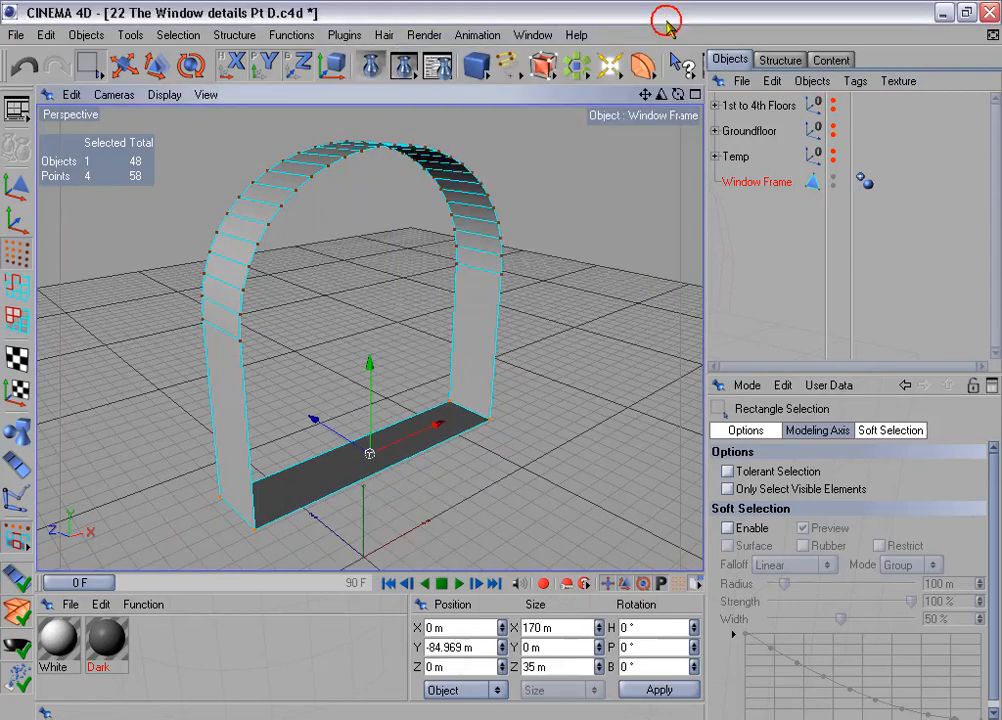
- Set the Window Frame object's Z size to 10 m
click(16, 148)
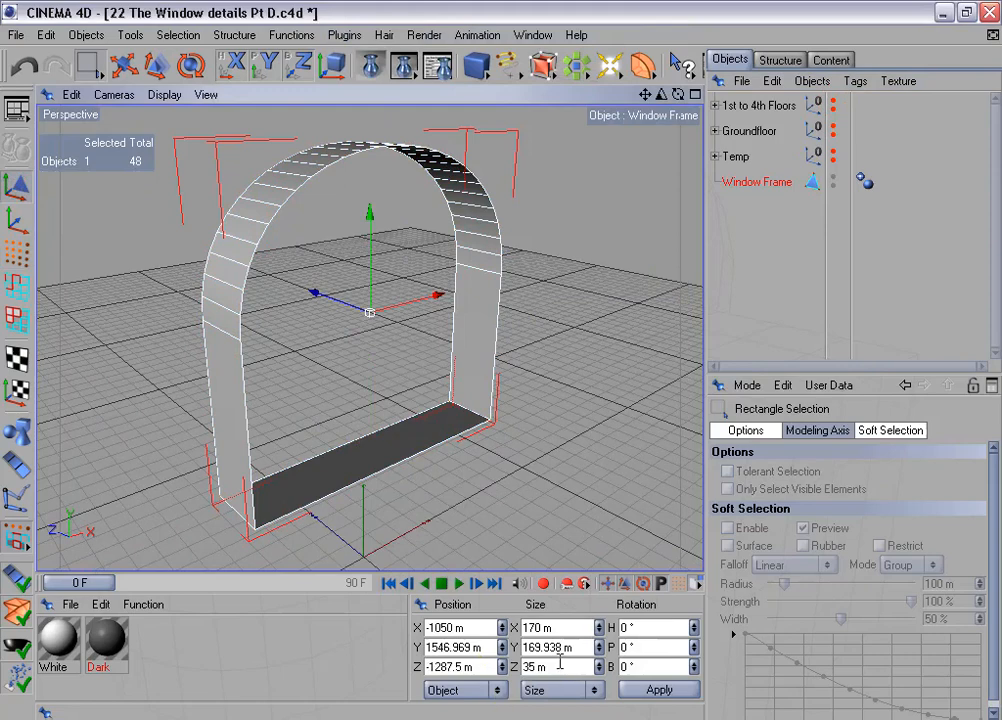
drag(560, 664, 475, 665)
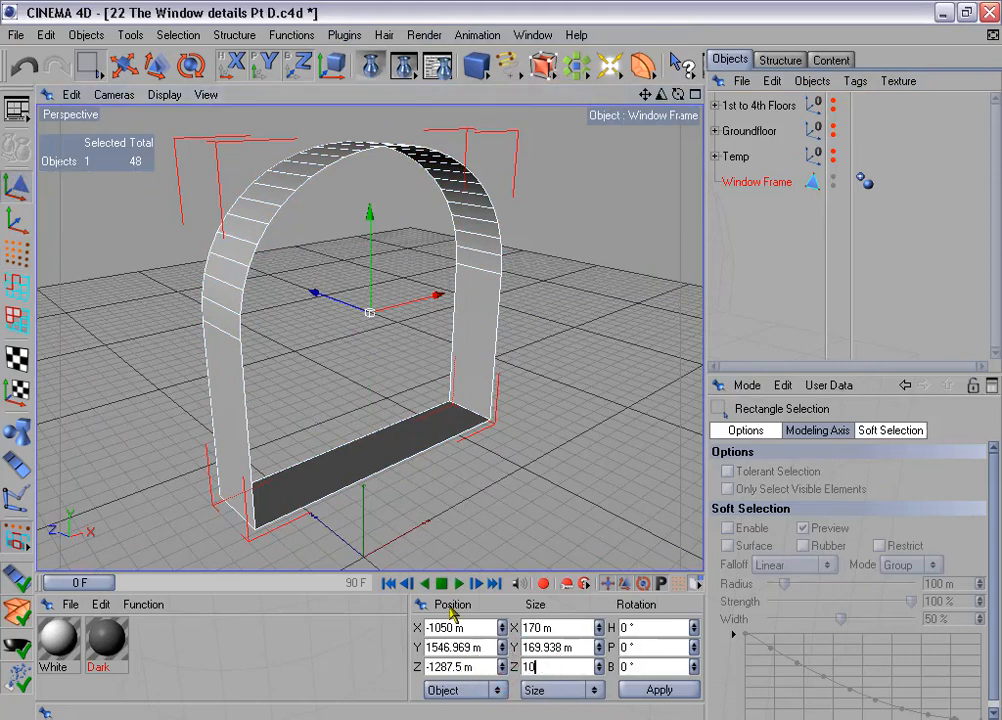
key(Return)
- Examine how the 10 m deep Window Frame sits in its arched opening with the 1st to 4th Floors group temporarily shown
alt+drag(406, 343, 417, 369)
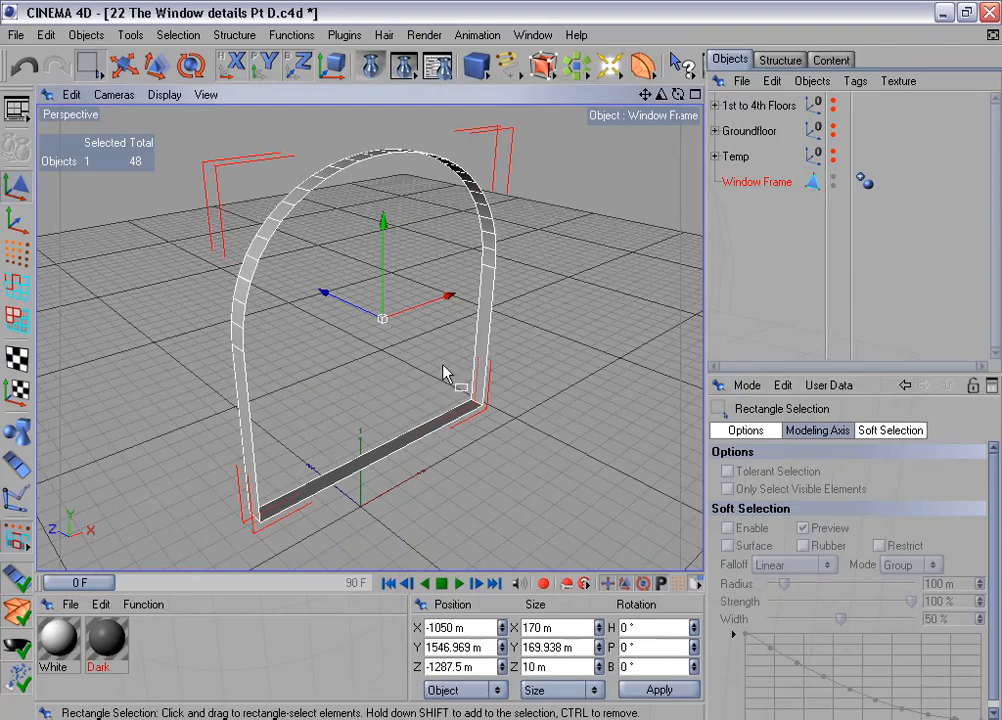
click(833, 102)
scroll(530, 324, down, 8)
alt+drag(521, 340, 472, 427)
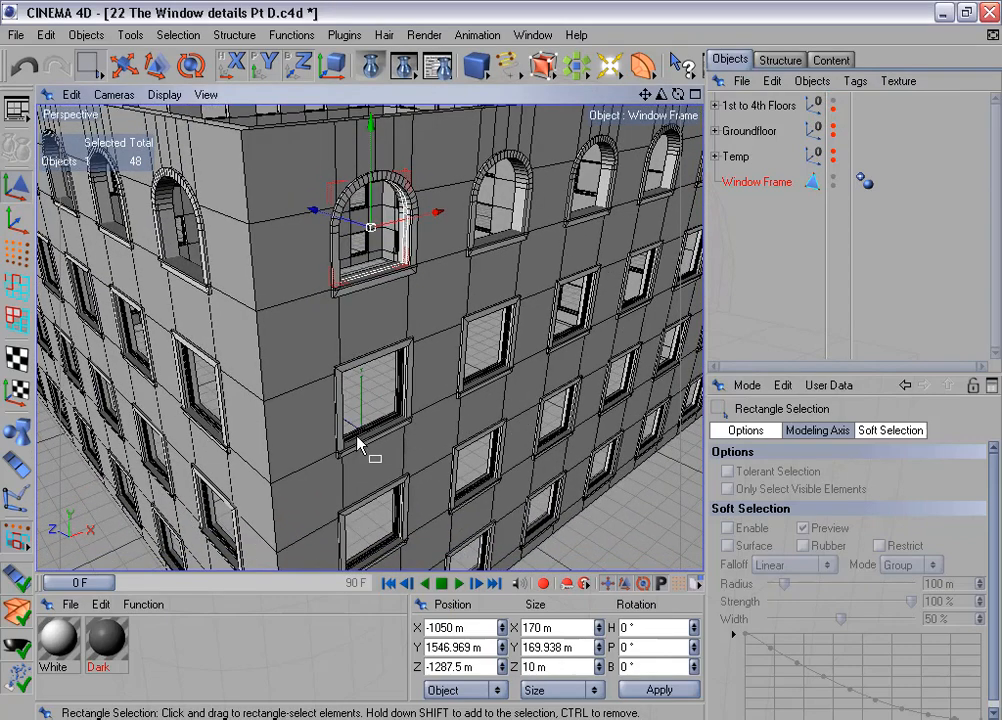
click(833, 102)
click(833, 102)
alt+drag(590, 288, 592, 255)
alt+middle_drag(527, 290, 504, 429)
- Extrude all Window Frame polygons with an offset of 4.5 m
scroll(527, 290, up, 5)
click(16, 318)
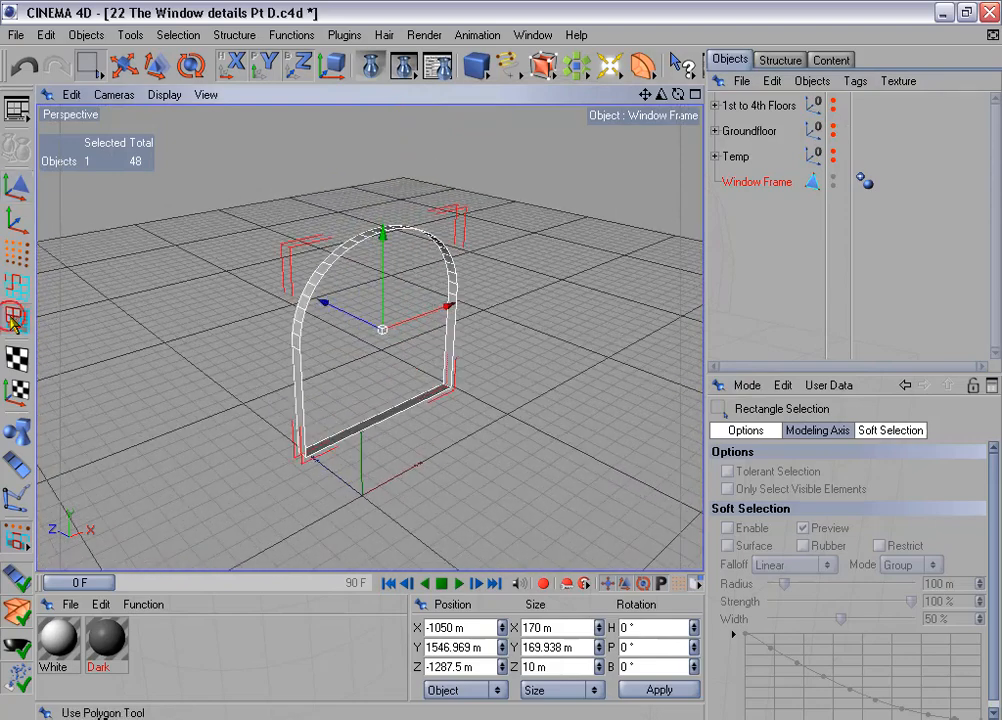
key(ctrl+a)
right_click(490, 280)
click(563, 318)
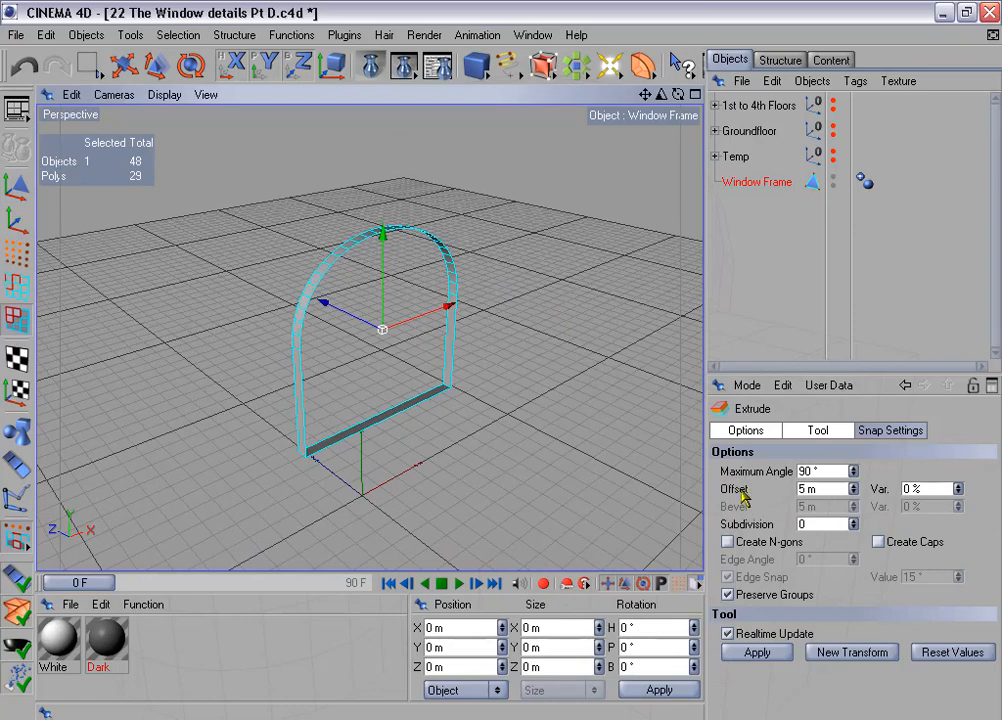
double_click(819, 488)
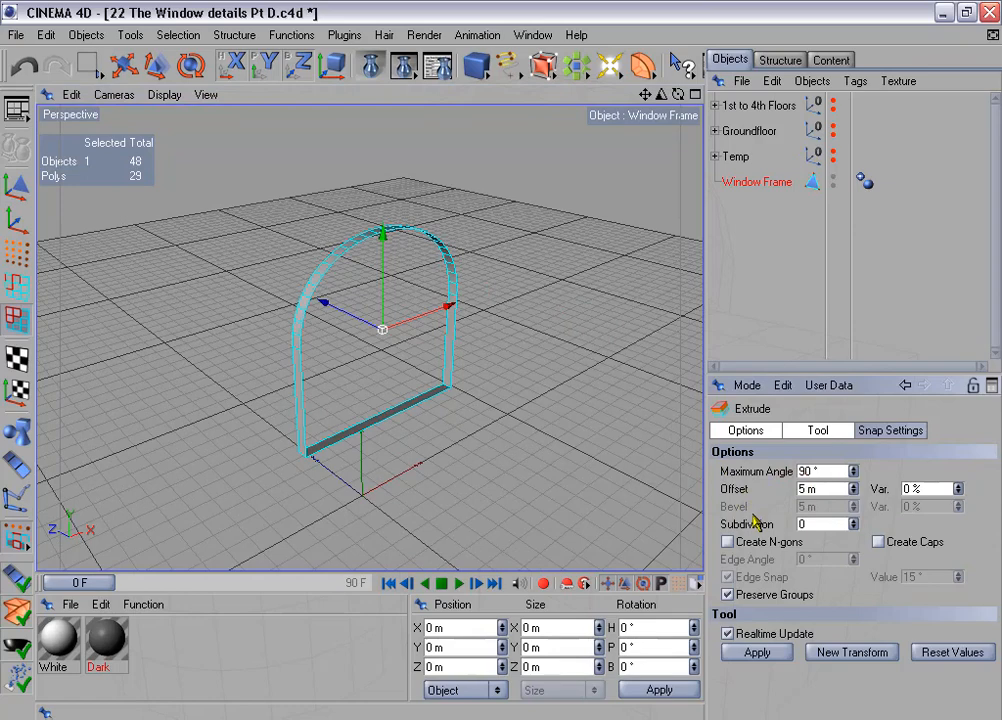
text(4.5)
key(Return)
- Inset the selected inner band of Window Frame polygons using Extrude Inner with an offset of 2.5 m
drag(661, 94, 750, 94)
right_click(586, 217)
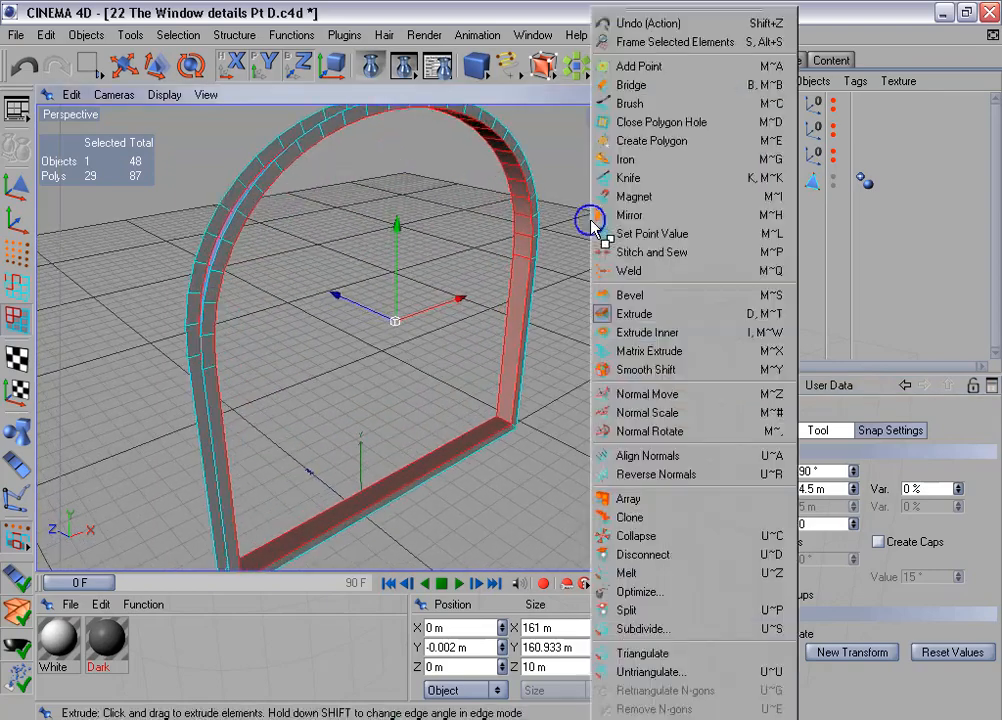
click(678, 343)
click(803, 488)
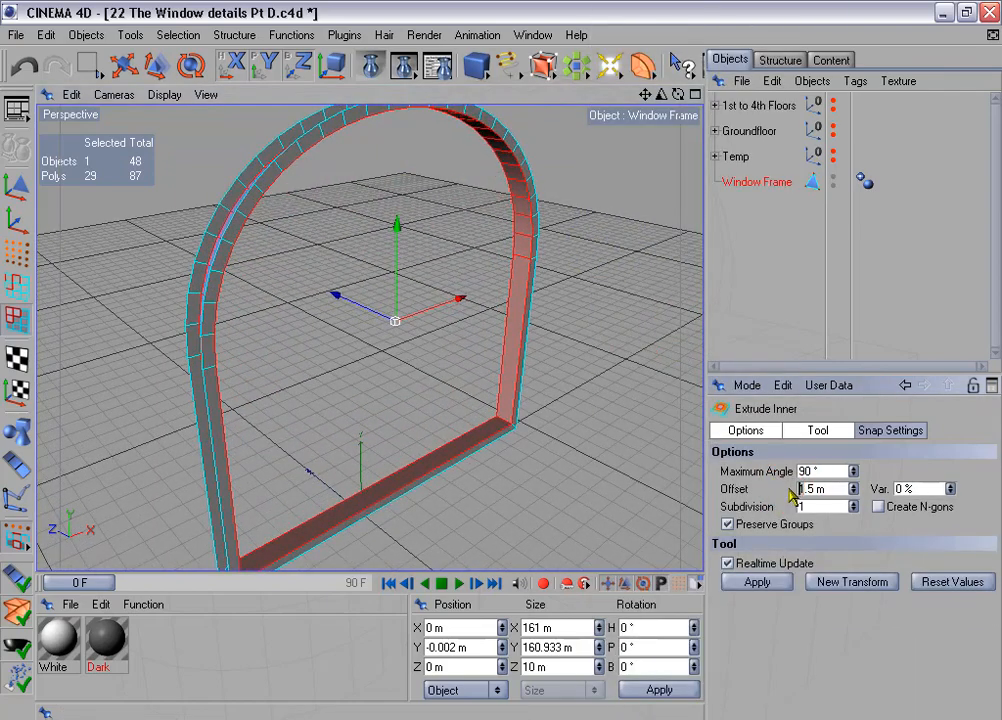
click(765, 586)
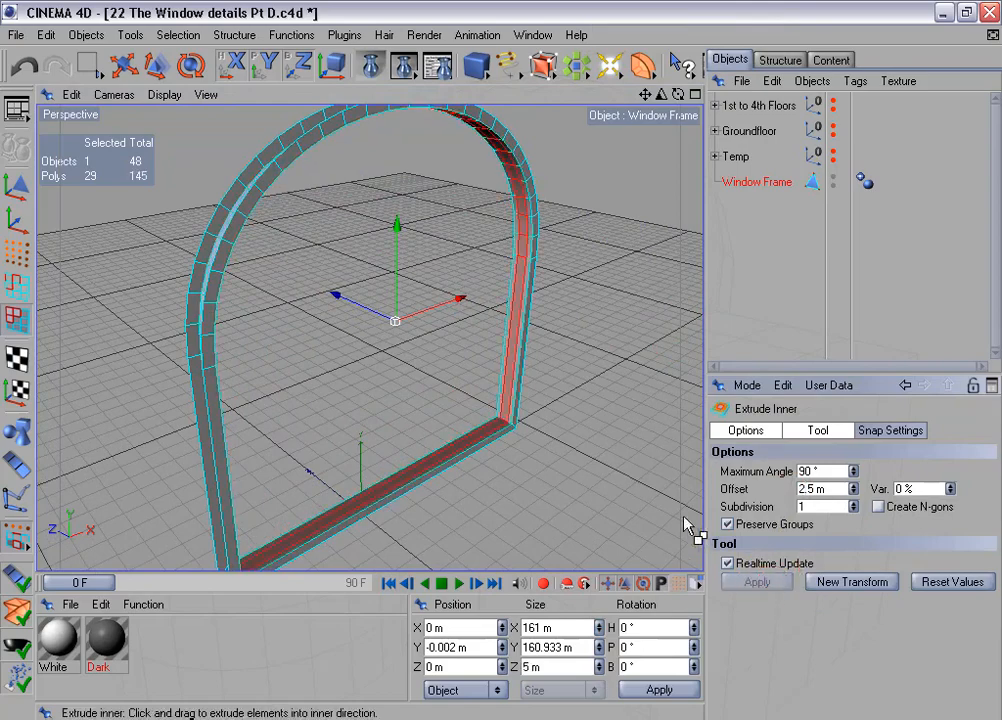
- Extrude the inset Window Frame polygons with an offset of 2.5 m
right_click(640, 483)
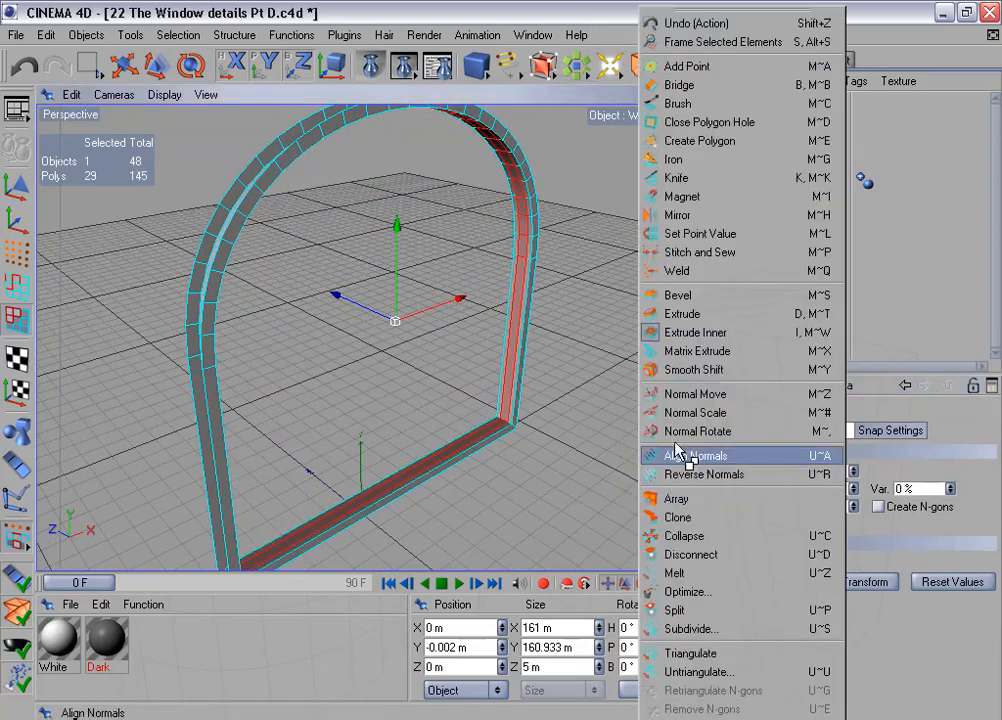
click(707, 314)
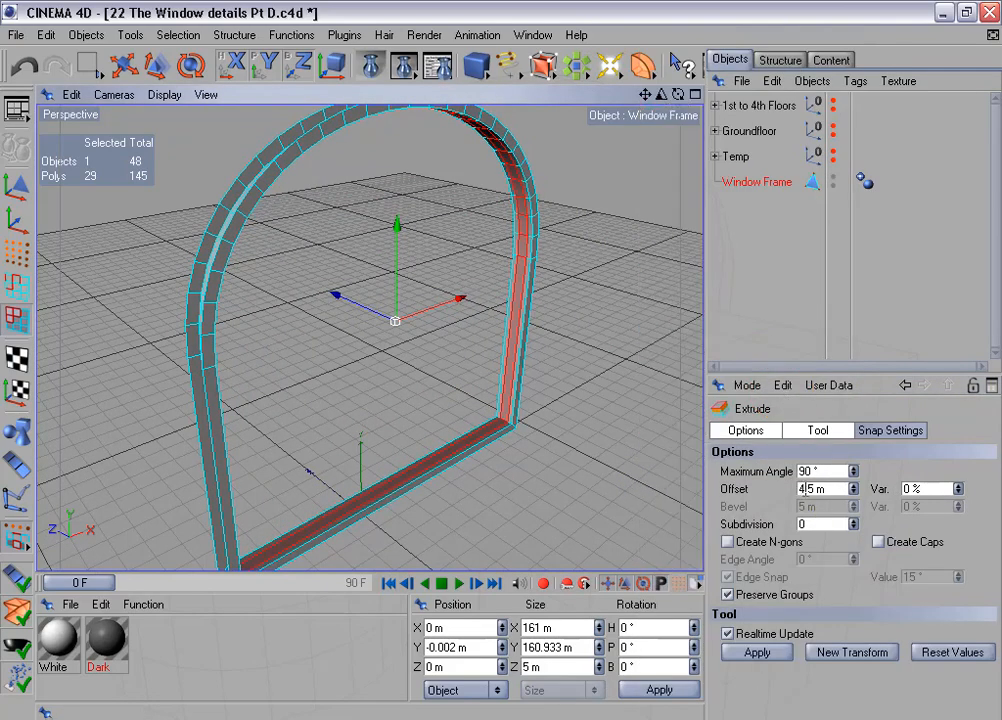
click(757, 652)
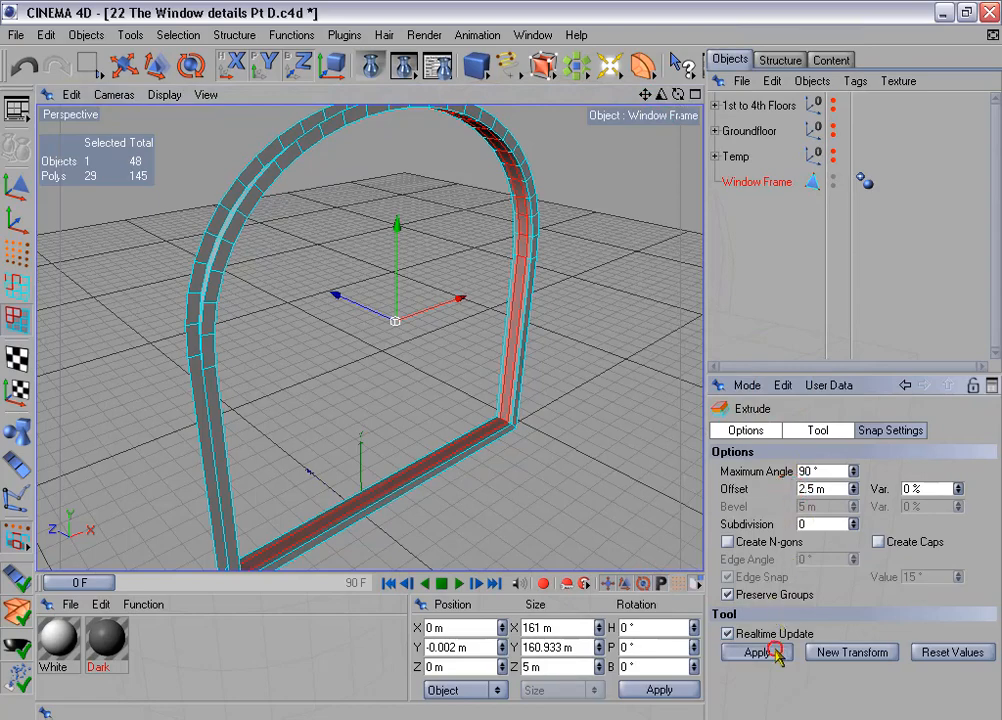
- Inset the extruded inner polygons again using Extrude Inner with an offset of 1.5 m
right_click(601, 422)
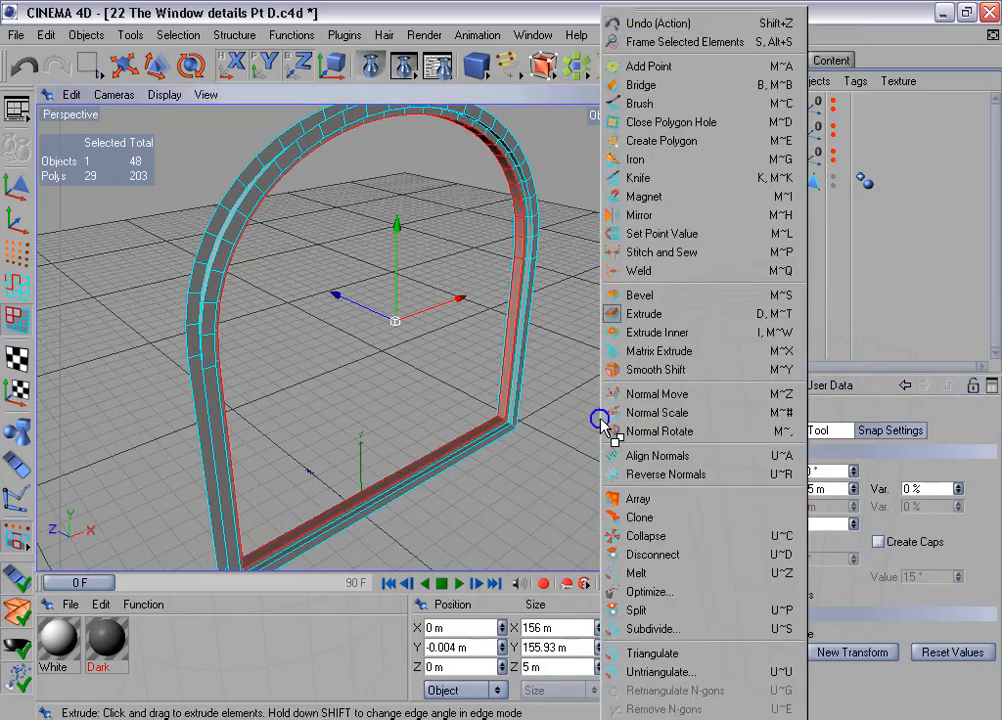
click(684, 342)
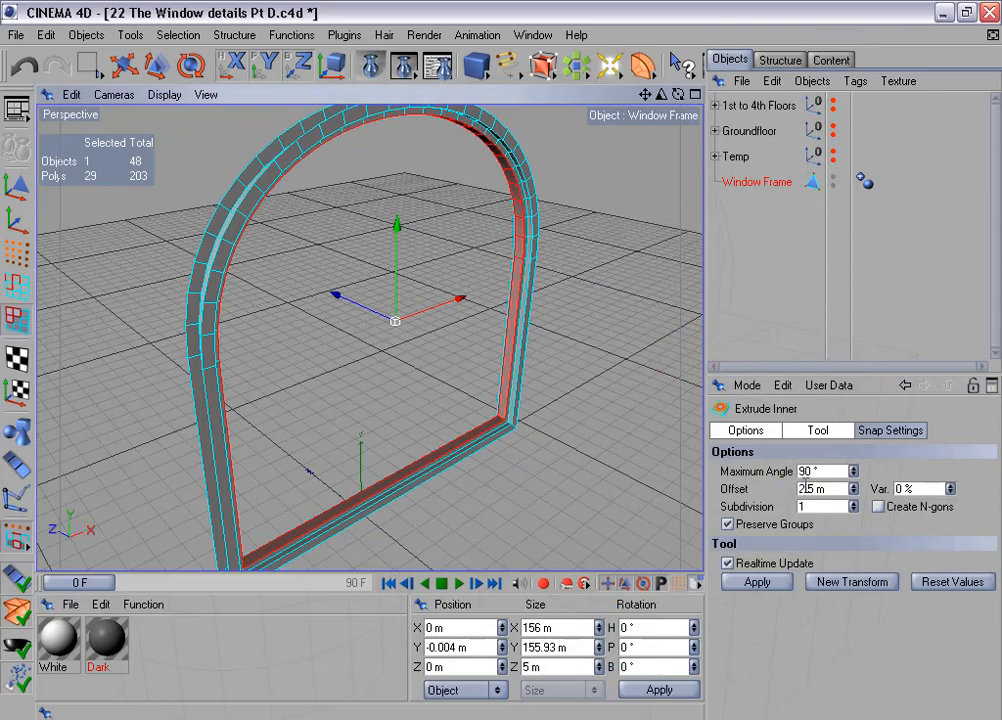
click(806, 487)
key(BackSpace)
text(1)
click(760, 582)
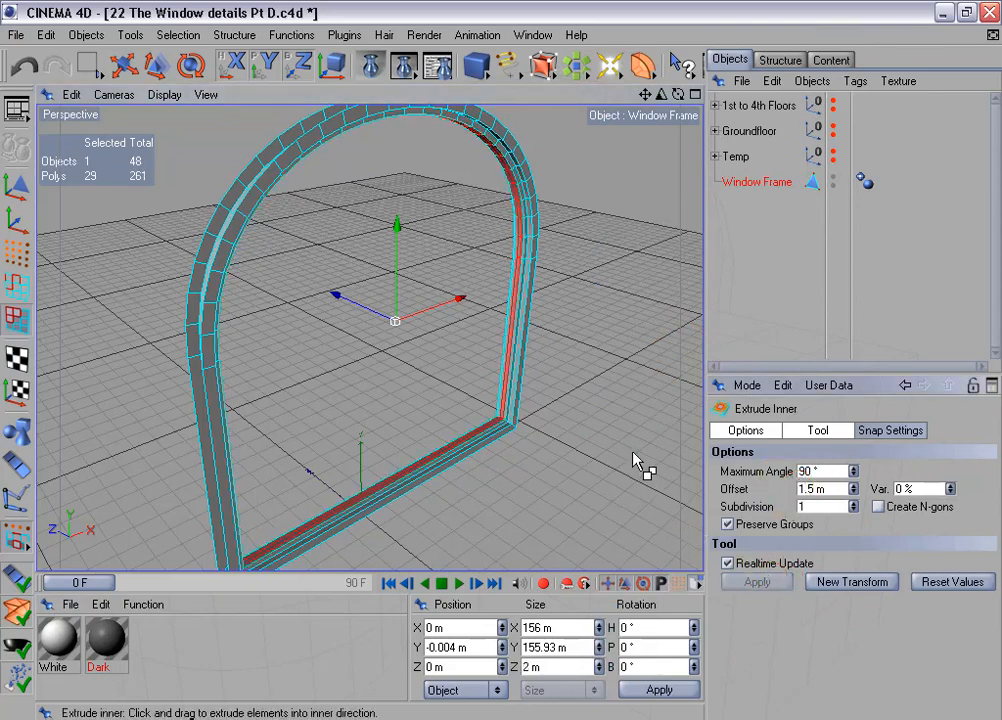
- Extrude the narrowed inner polygons of Window Frame with an offset of 4 m
key(d)
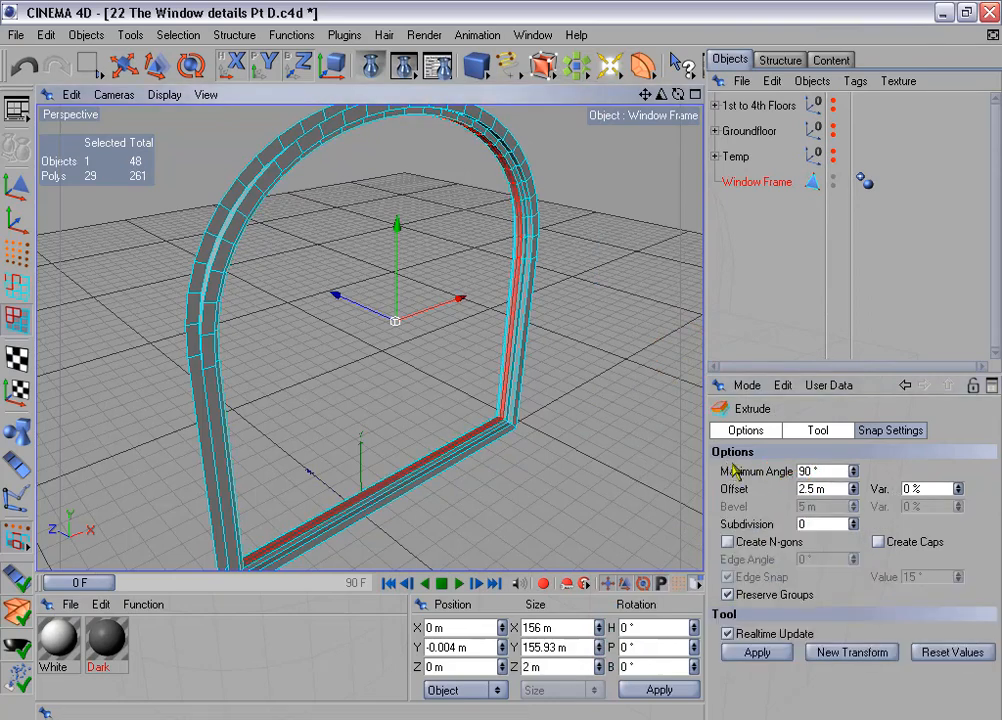
click(796, 484)
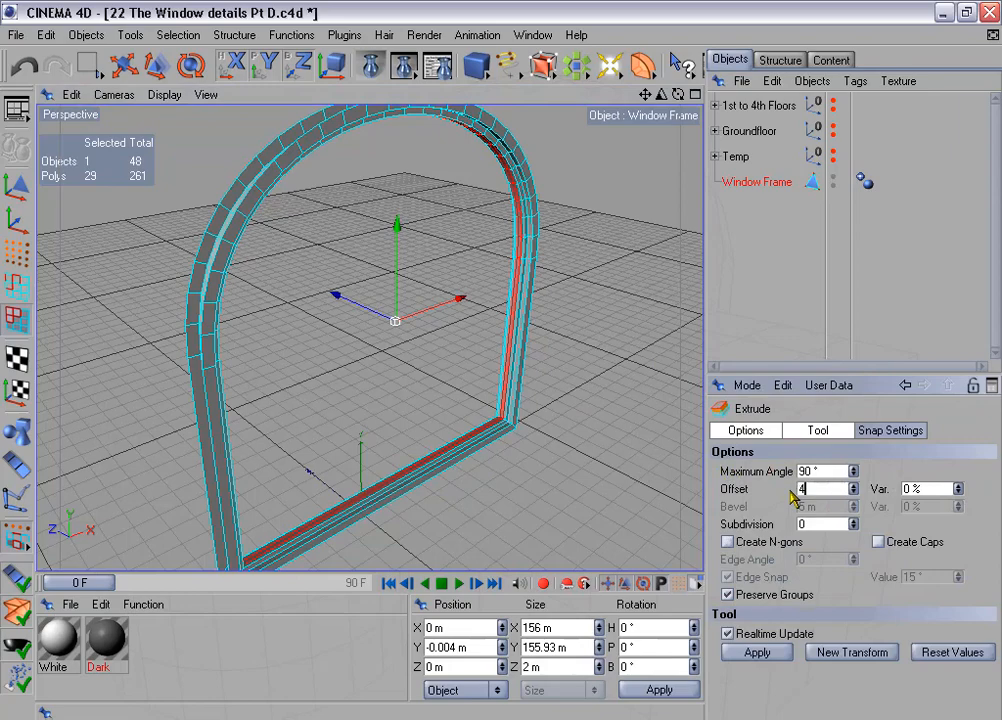
click(771, 655)
alt+drag(503, 366, 572, 308)
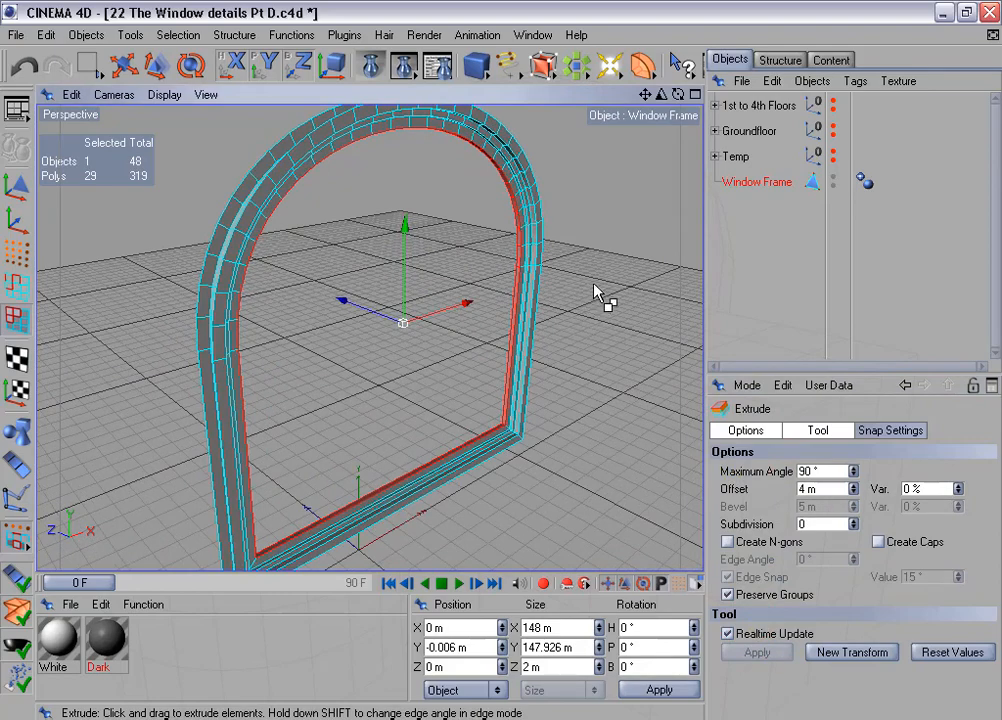
- Check the Z position of the innermost bottom points on the positive Z side of Window Frame, using point mode in the Right view
alt+drag(600, 291, 494, 280)
middle_click(493, 272)
middle_click(305, 384)
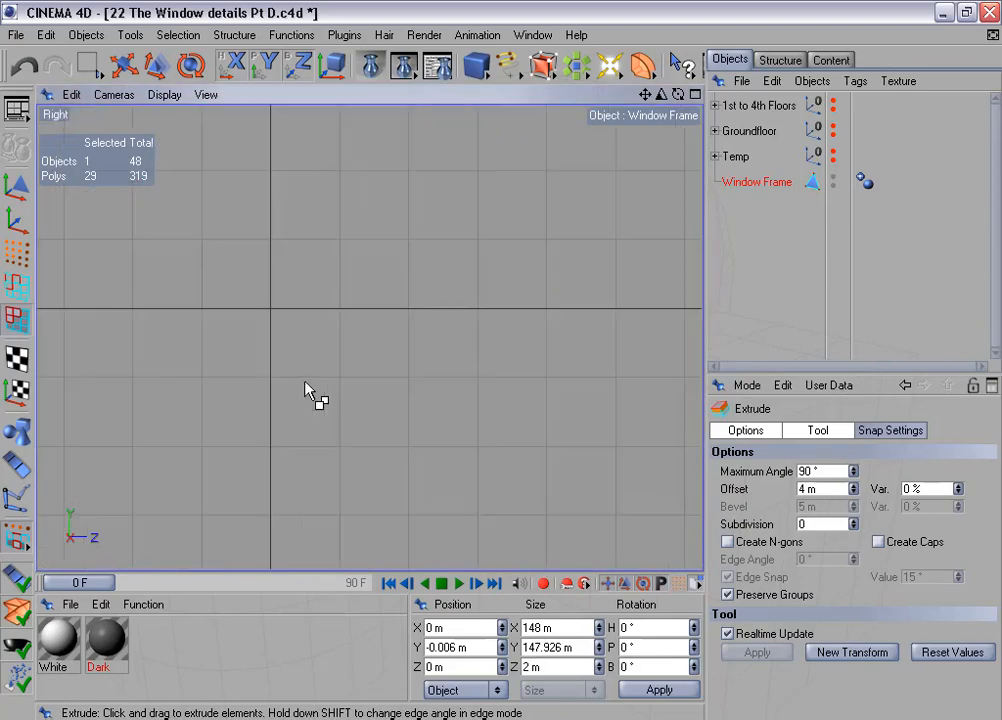
key(o)
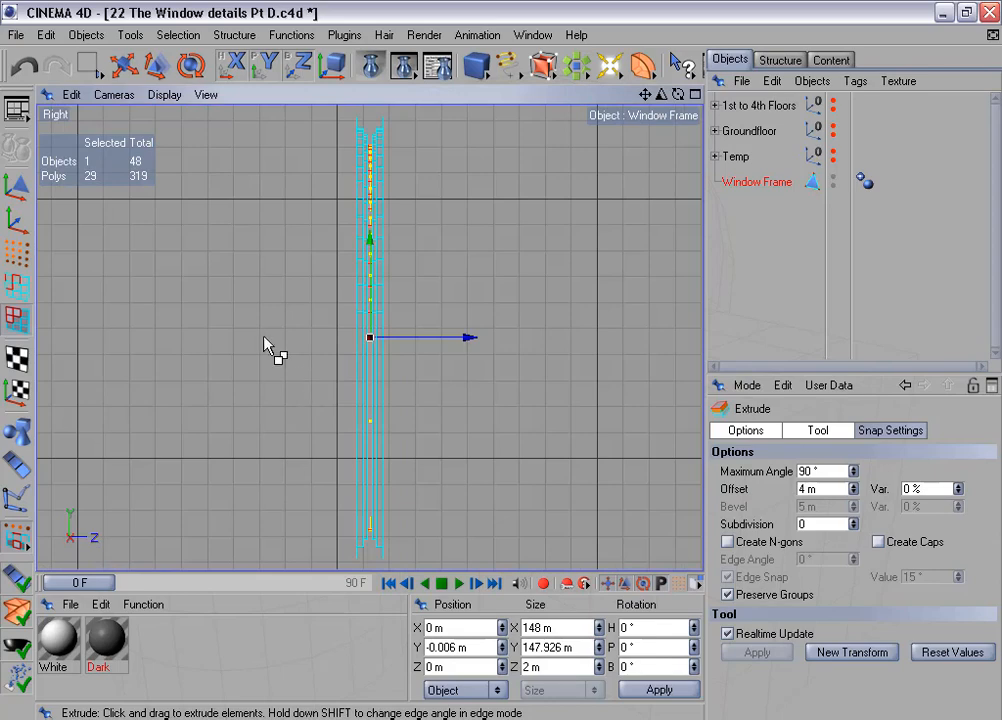
click(16, 252)
click(80, 57)
scroll(430, 431, up, 2)
alt+middle_drag(430, 431, 412, 186)
scroll(463, 425, up, 3)
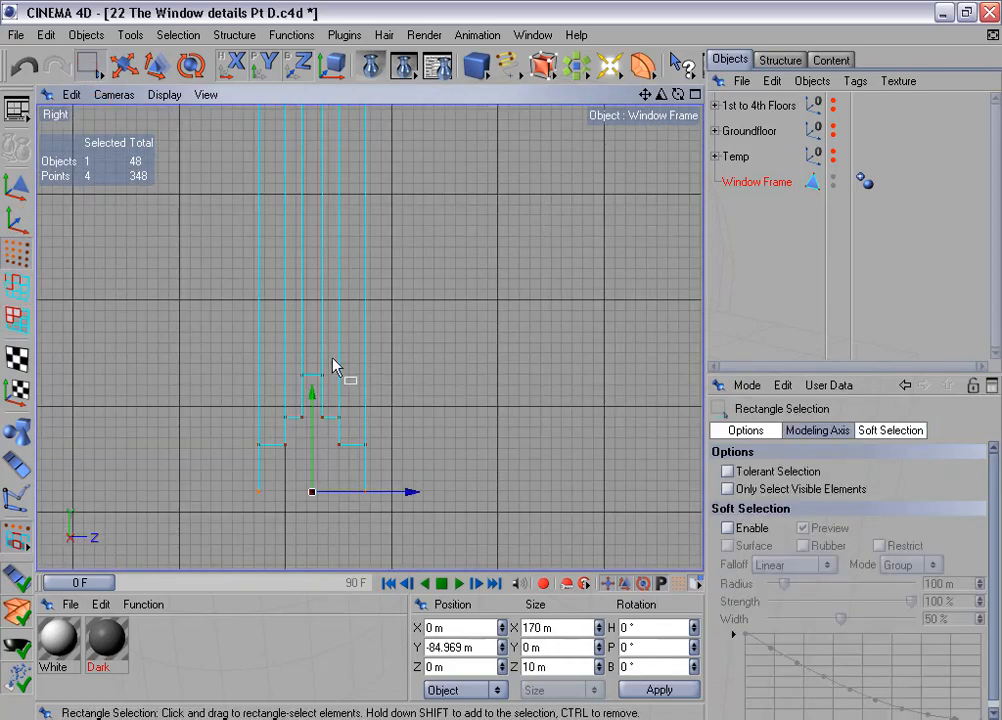
drag(316, 347, 336, 390)
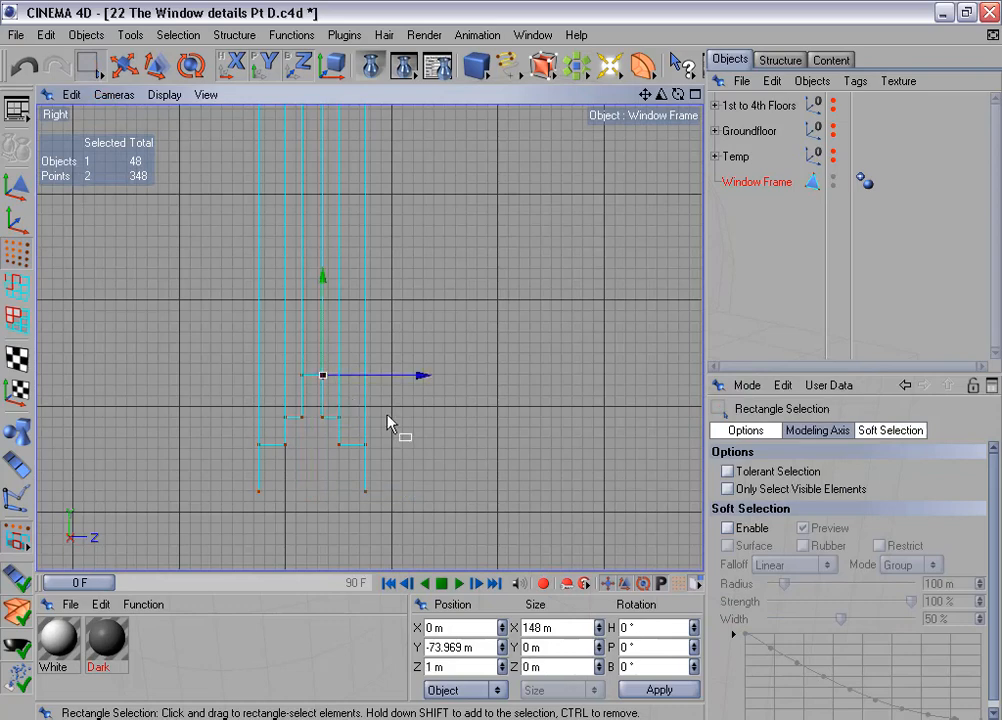
scroll(388, 416, up, 1)
click(468, 668)
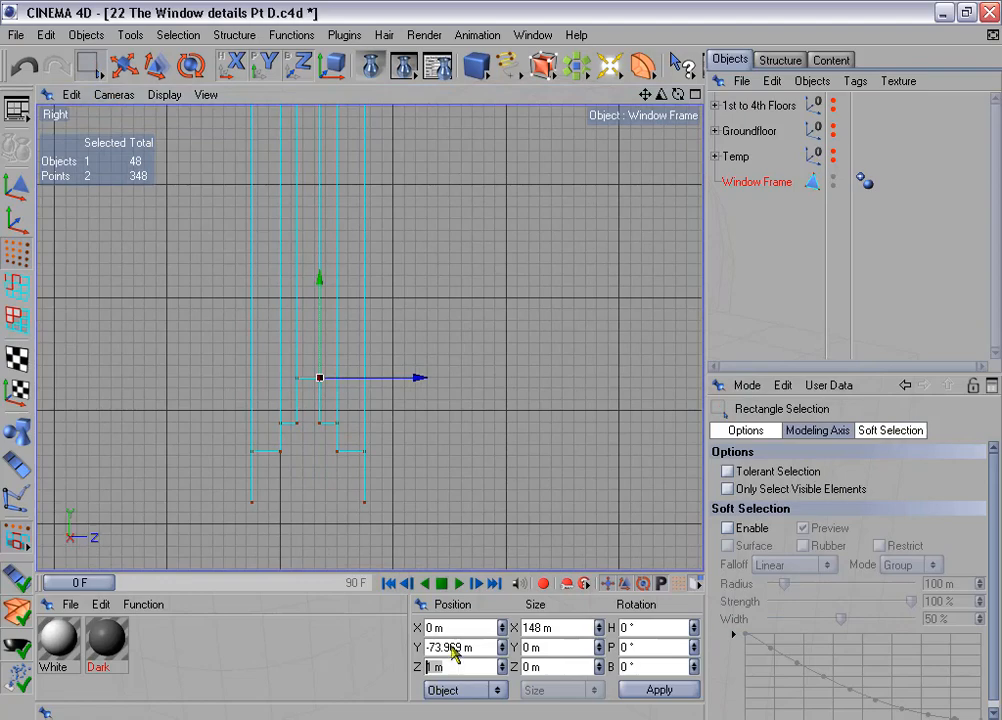
- Select all Window Frame points on the positive Z side of the profile, from the arch's top to the sill
drag(313, 403, 398, 523)
scroll(416, 445, down, 3)
alt+middle_drag(463, 293, 530, 718)
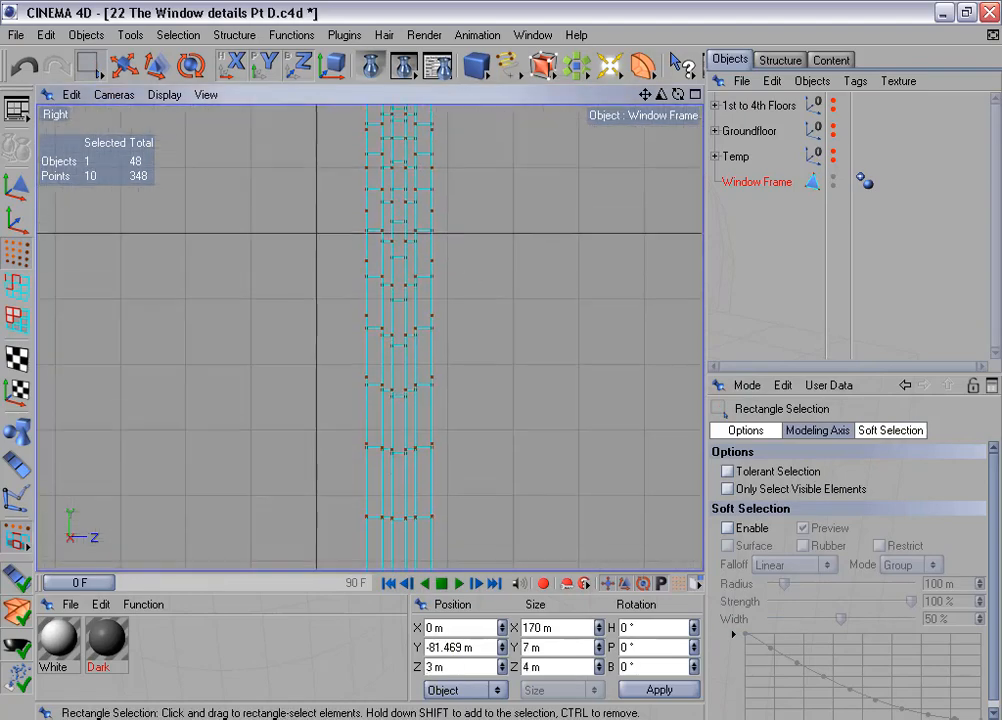
key(ctrl+Tab)
scroll(470, 278, down, 5)
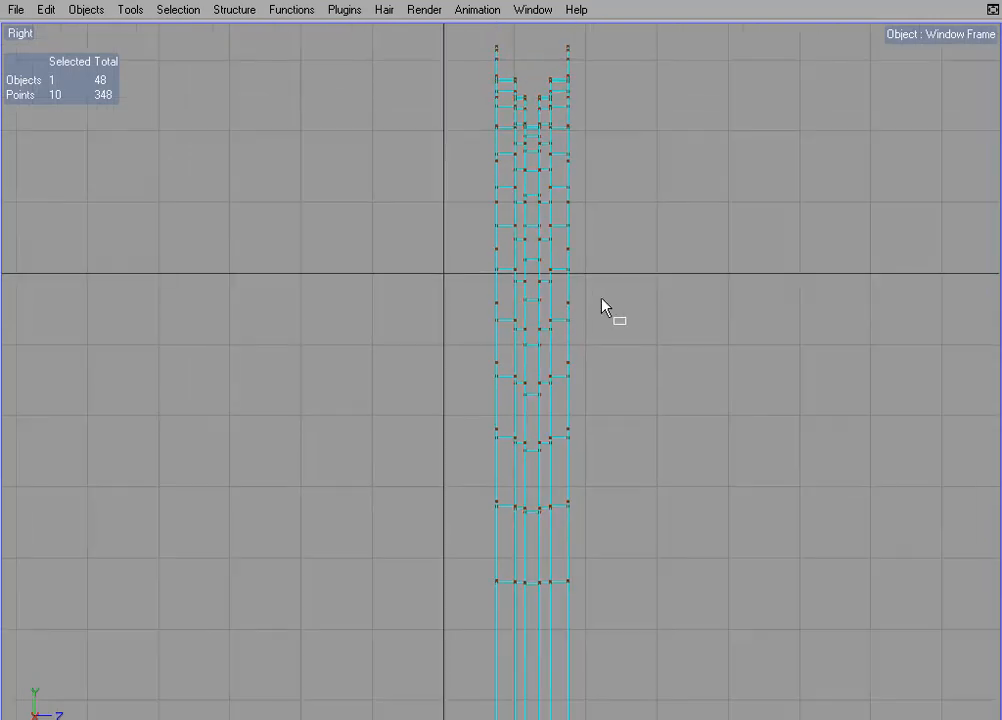
scroll(601, 298, down, 1)
alt+middle_drag(601, 298, 533, 303)
drag(461, 70, 661, 635)
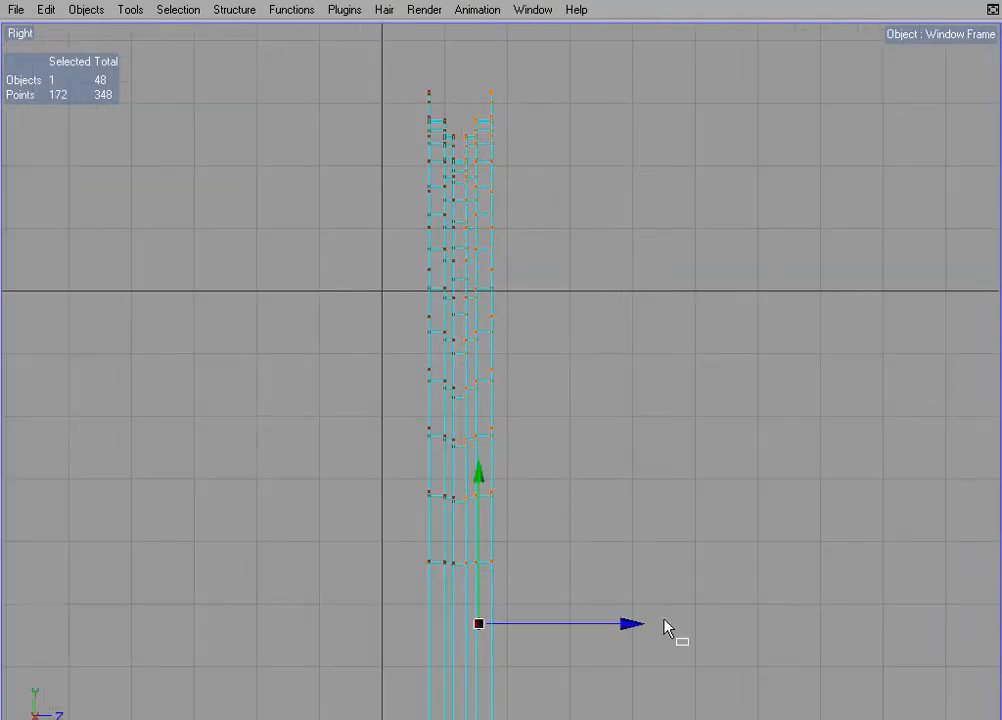
key(ctrl+Tab)
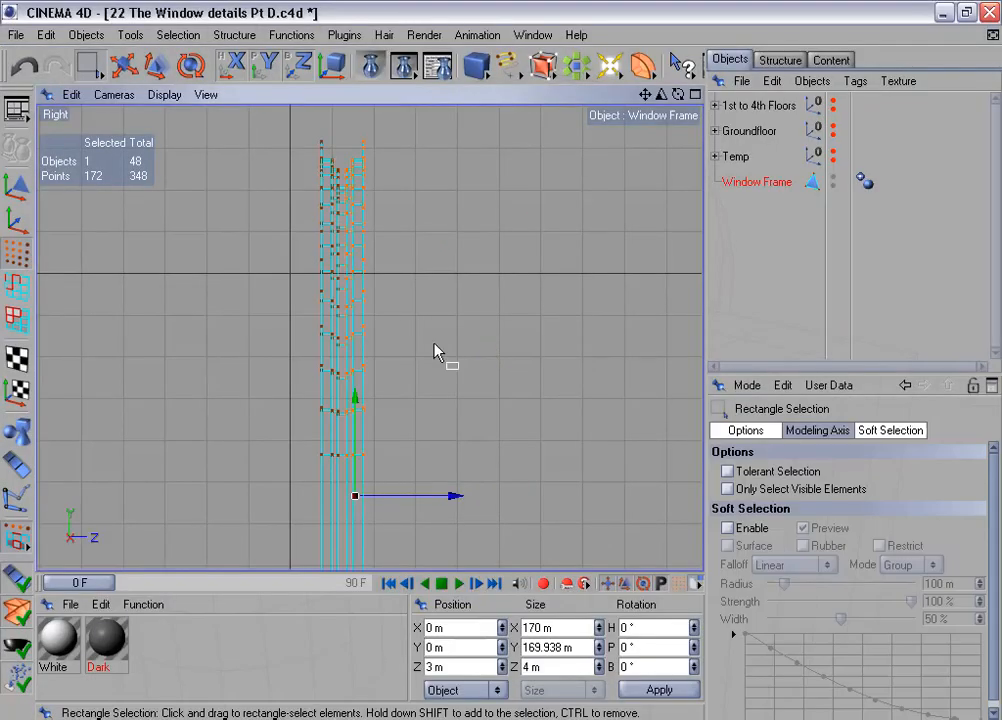
- Flatten the selected points onto one plane by setting their Z position to 1 m and Z size to 0 m
scroll(434, 345, down, 3)
alt+middle_drag(434, 346, 435, 187)
scroll(427, 366, down, 1)
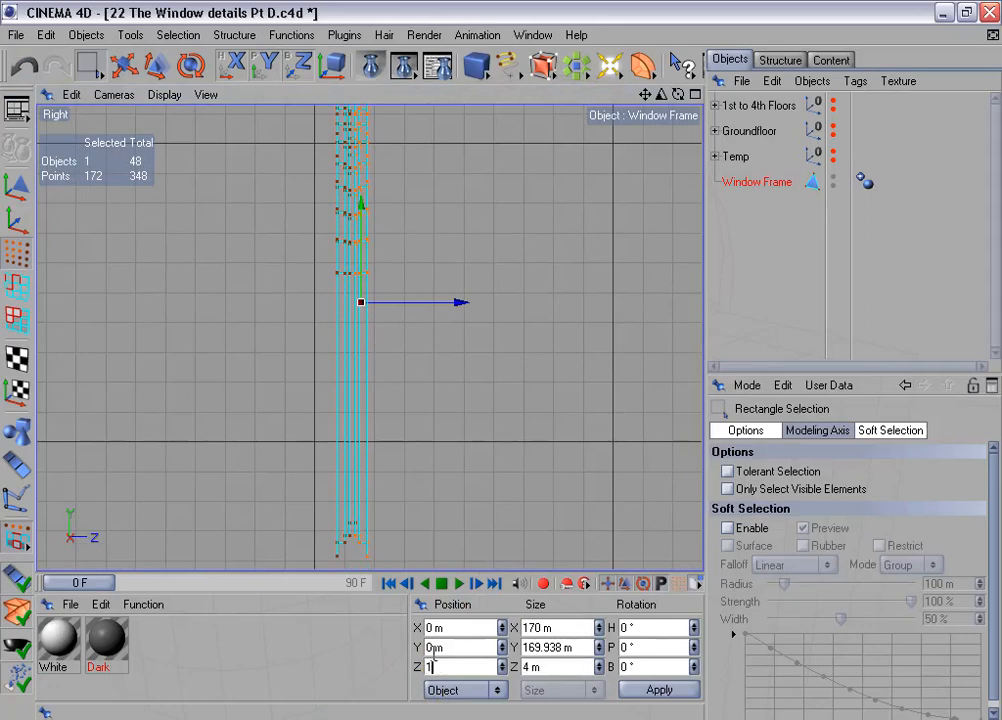
click(556, 666)
click(688, 690)
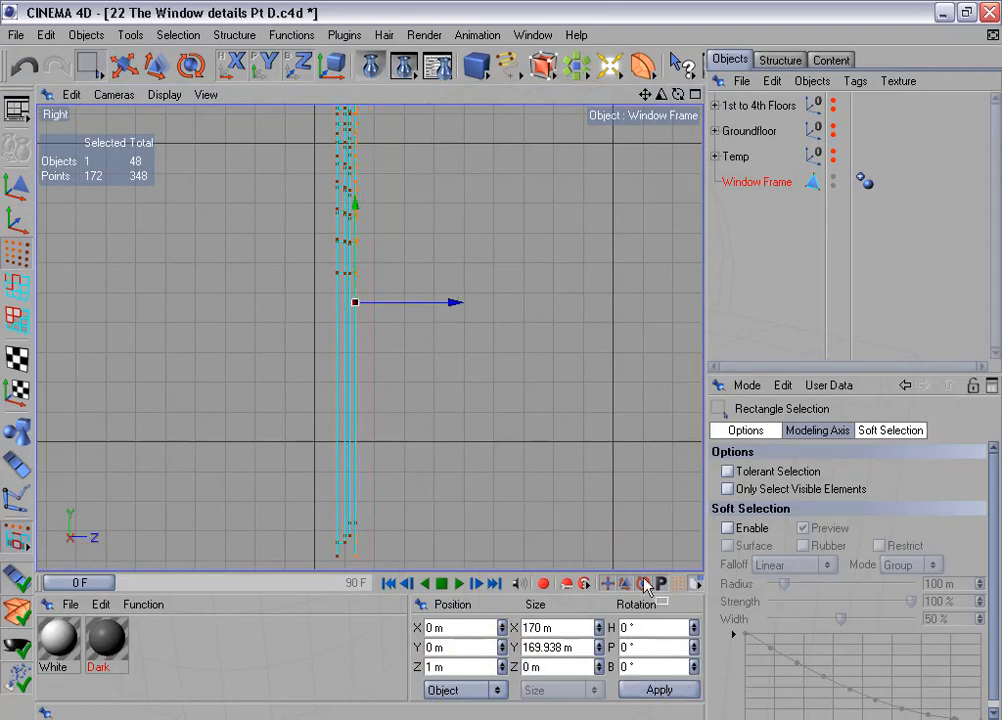
scroll(387, 253, down, 2)
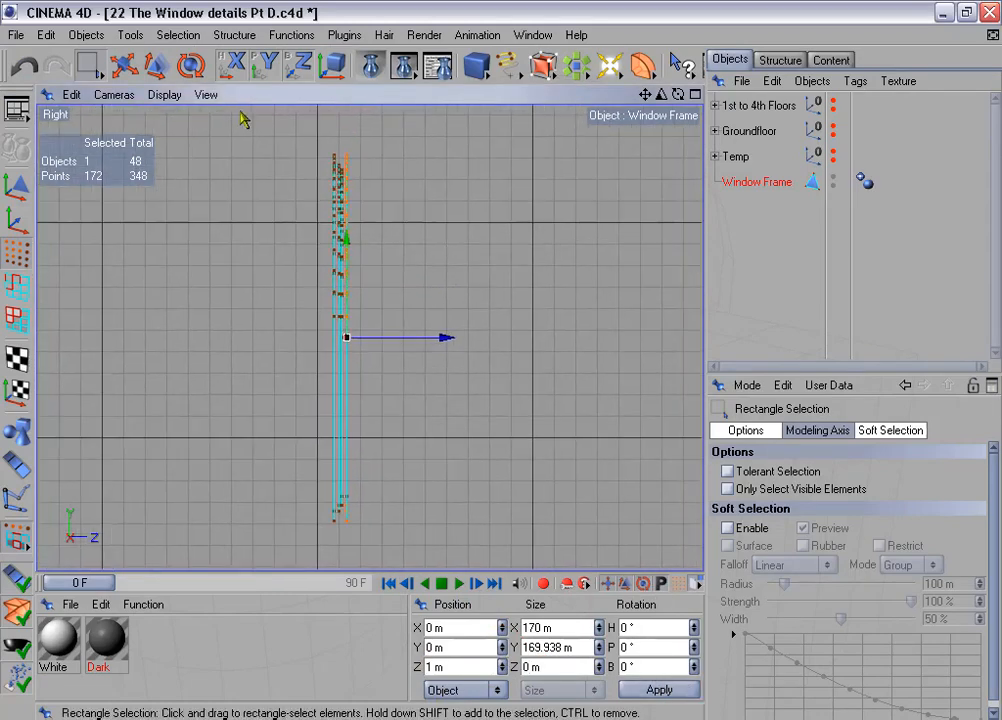
- Deselect all points and run Optimize on the whole Window Frame to merge the duplicates
click(177, 34)
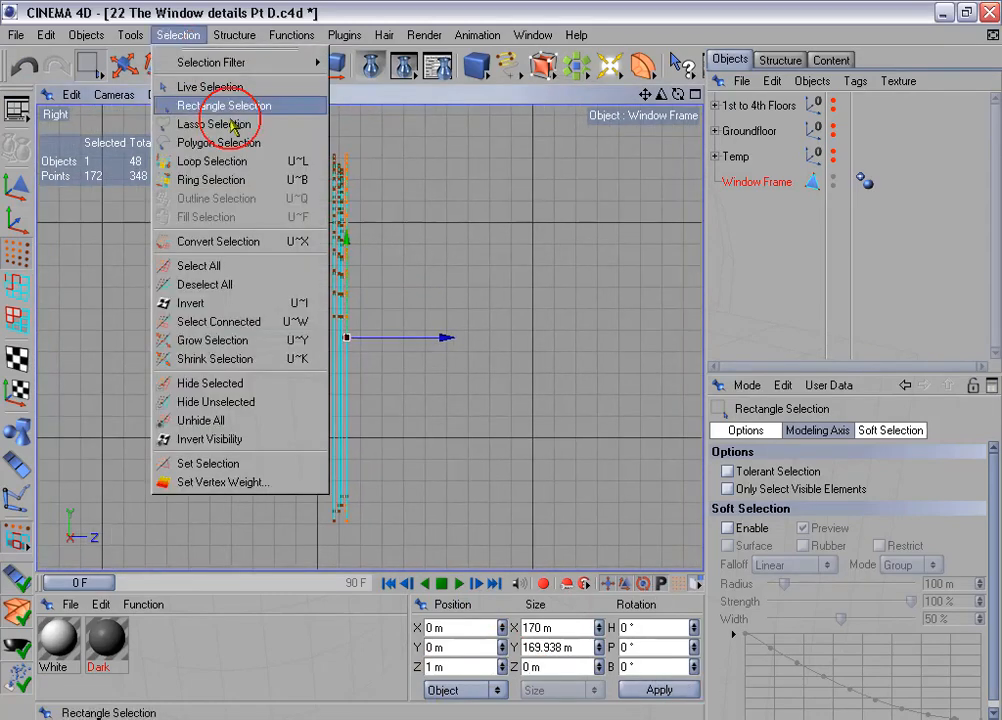
click(266, 289)
click(291, 35)
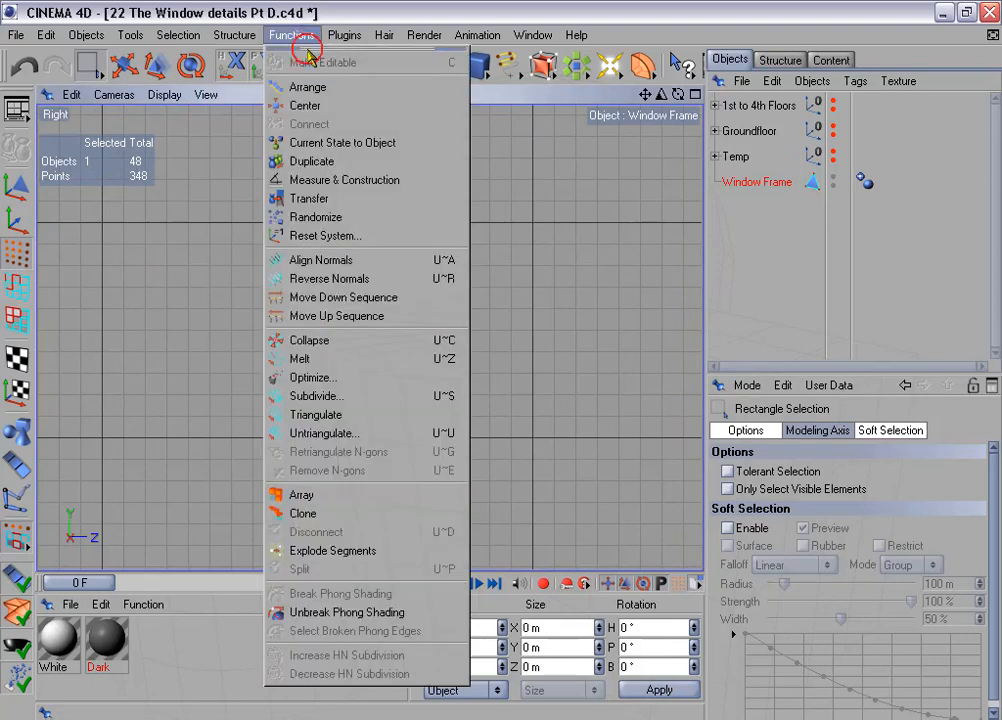
click(356, 380)
click(320, 361)
- Show Window Frame through the Back camera and switch to polygon mode with Live Selection
middle_click(398, 398)
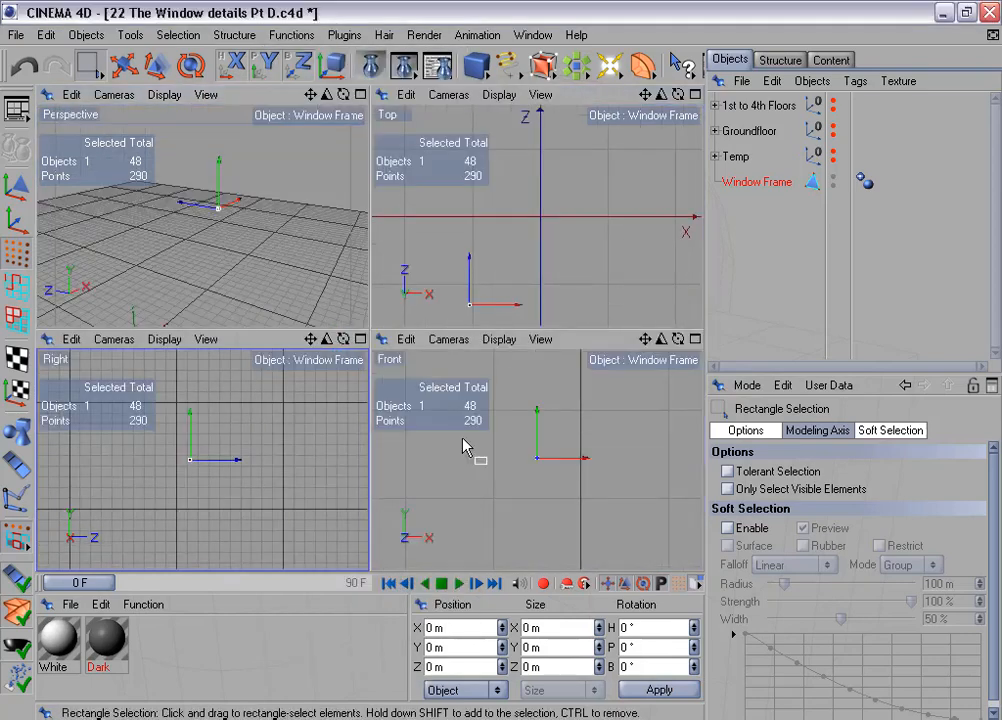
middle_click(466, 447)
click(113, 94)
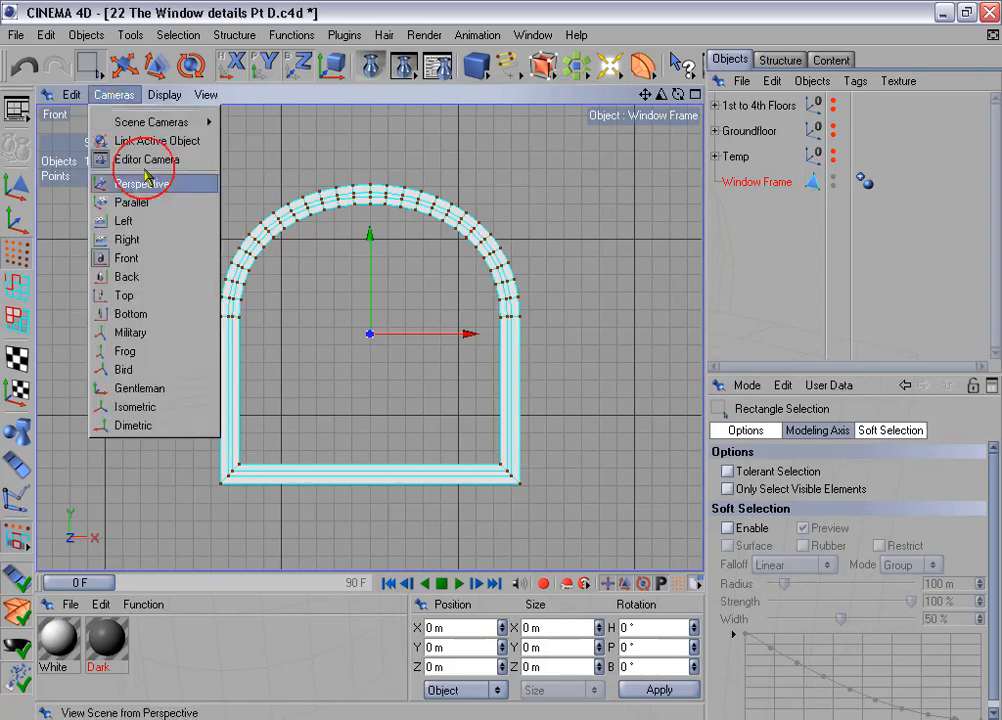
click(140, 276)
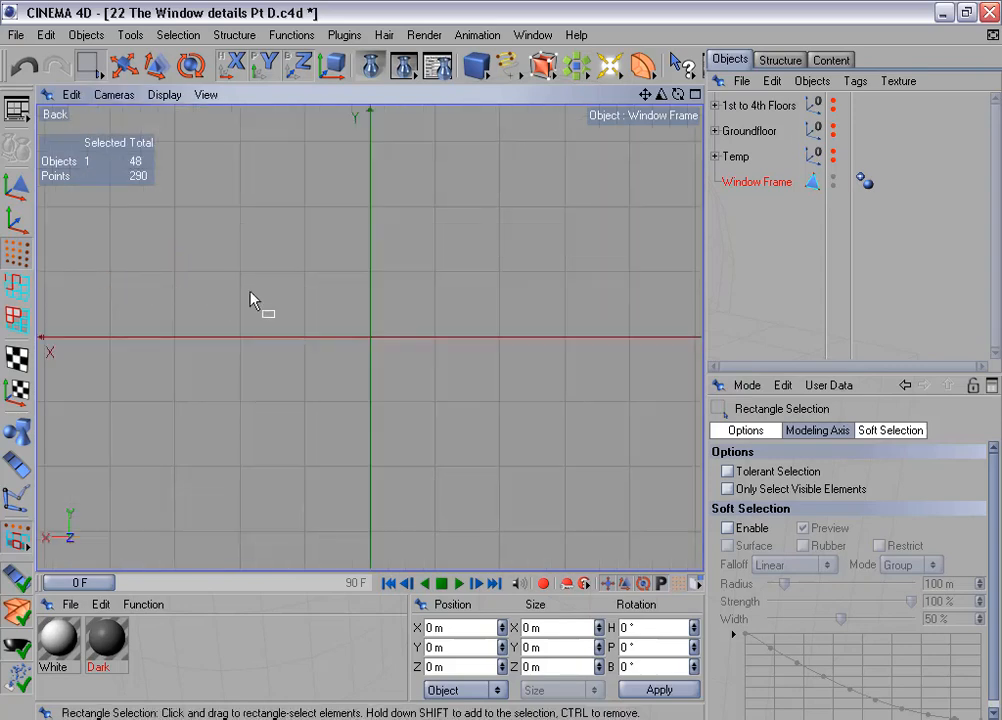
key(h)
click(18, 320)
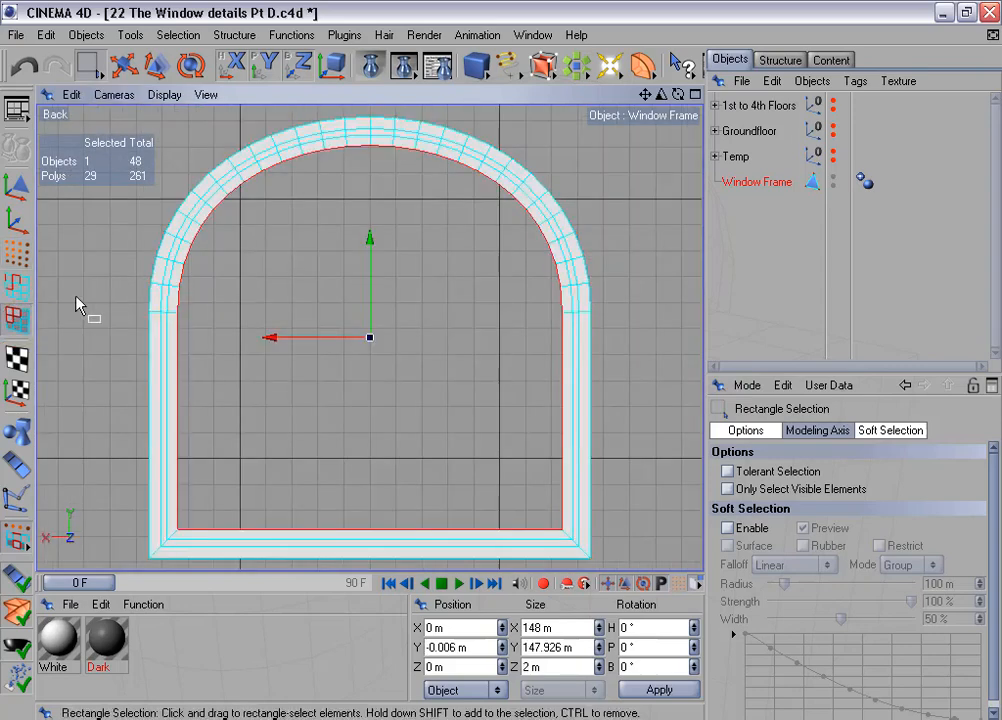
drag(88, 64, 113, 88)
click(113, 88)
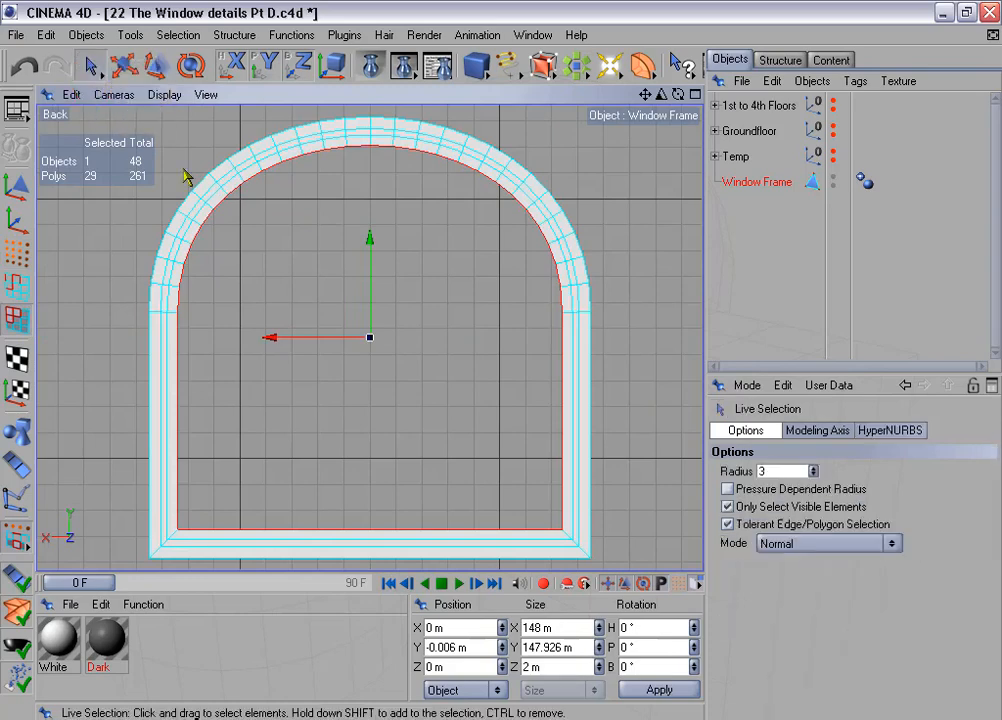
key(ctrl+Tab)
alt+middle_drag(404, 344, 400, 313)
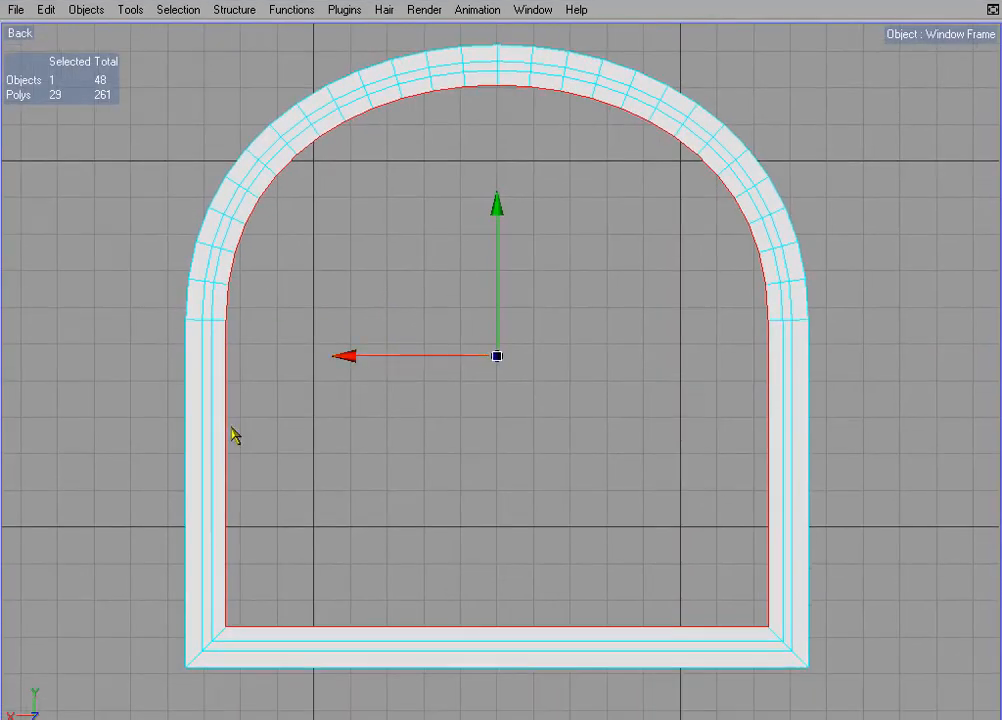
- Melt the strips of the +X upright and of every second arch segment on the flat back face into separate single n-gons
mouse_move(168, 454)
mouse_down()
mouse_move(227, 467)
mouse_move(222, 320)
mouse_up()
shift+click(198, 262)
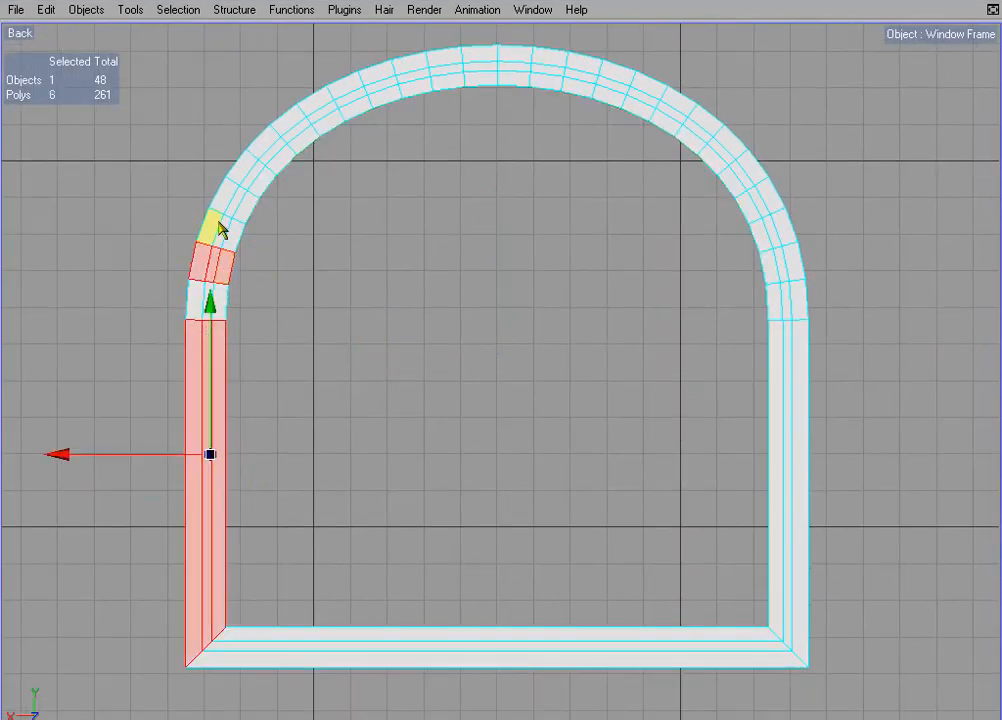
shift+click(230, 198)
shift+click(270, 150)
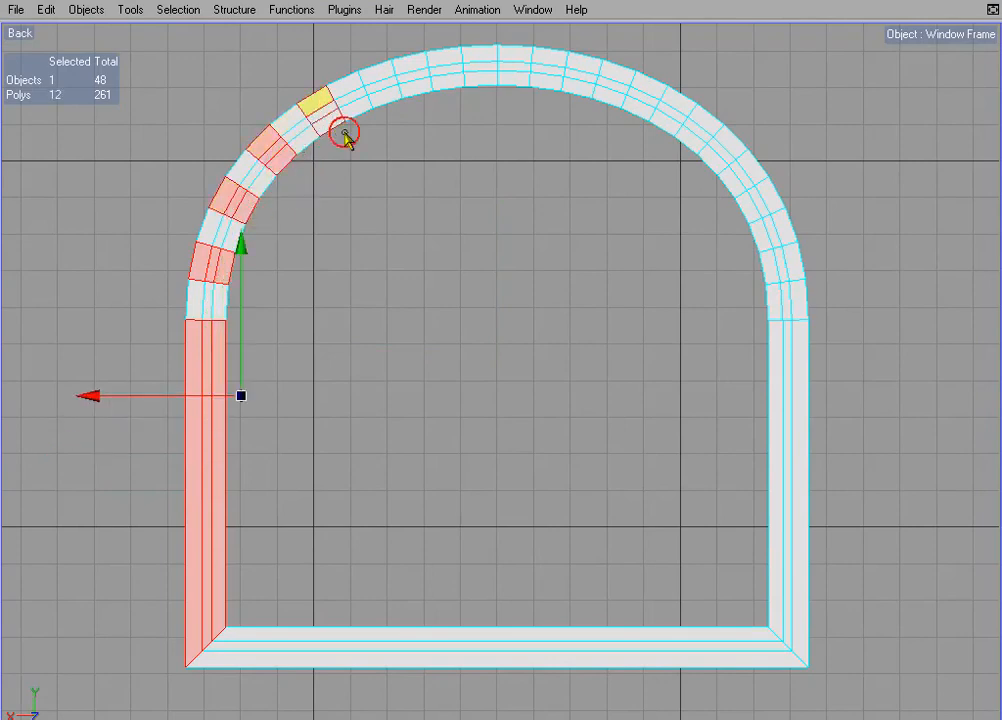
shift+click(338, 128)
shift+click(387, 98)
shift+click(447, 60)
shift+click(510, 62)
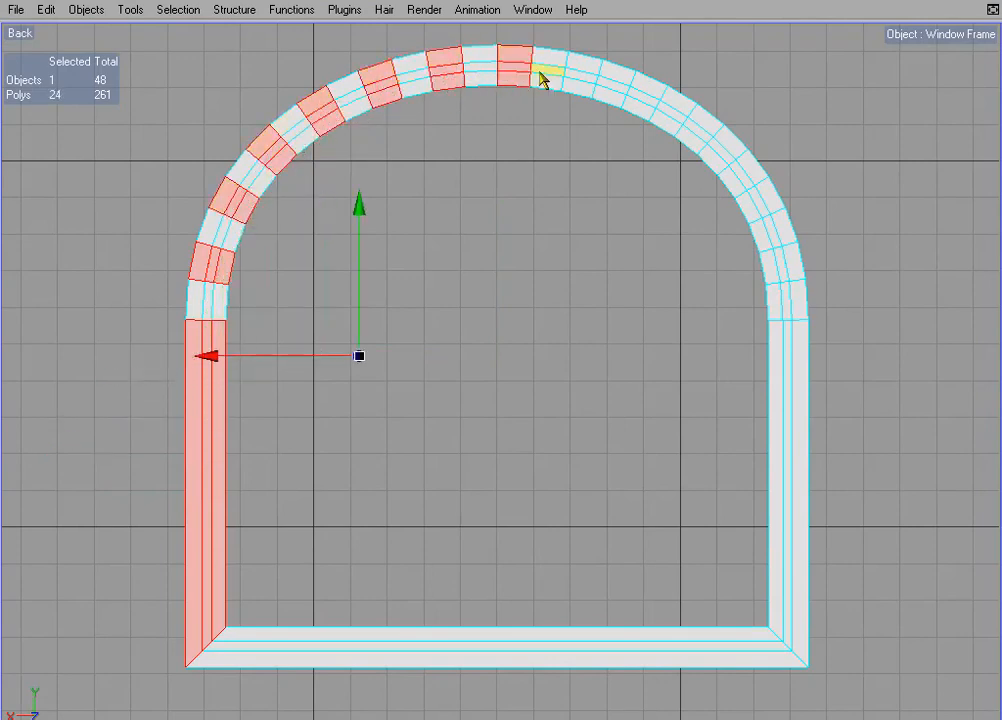
shift+click(584, 88)
shift+click(645, 85)
shift+click(706, 140)
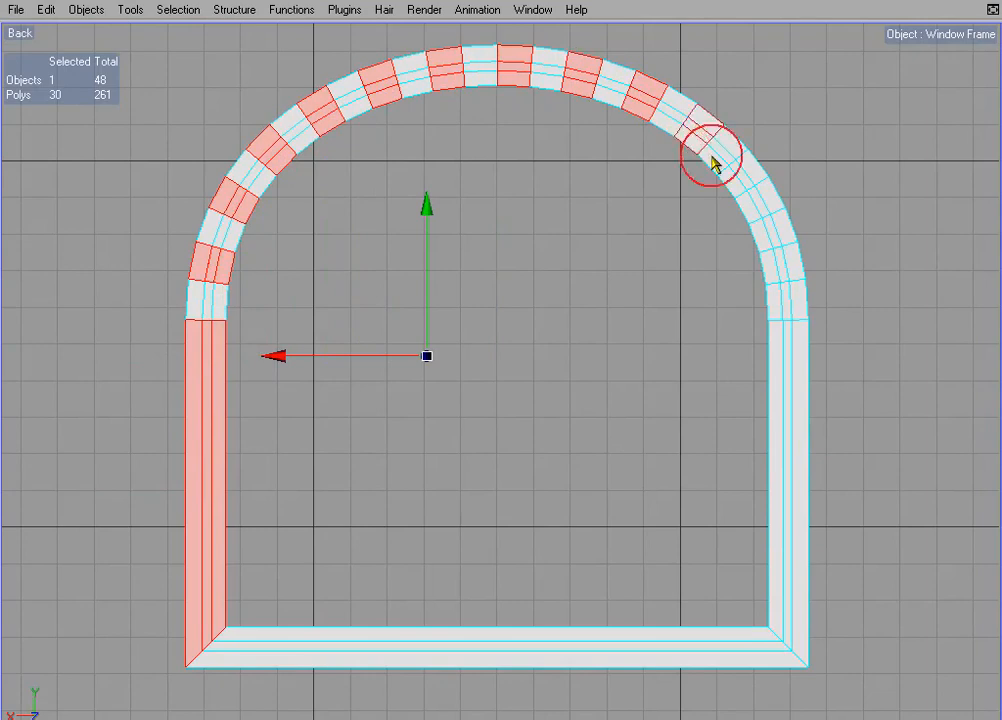
shift+click(738, 182)
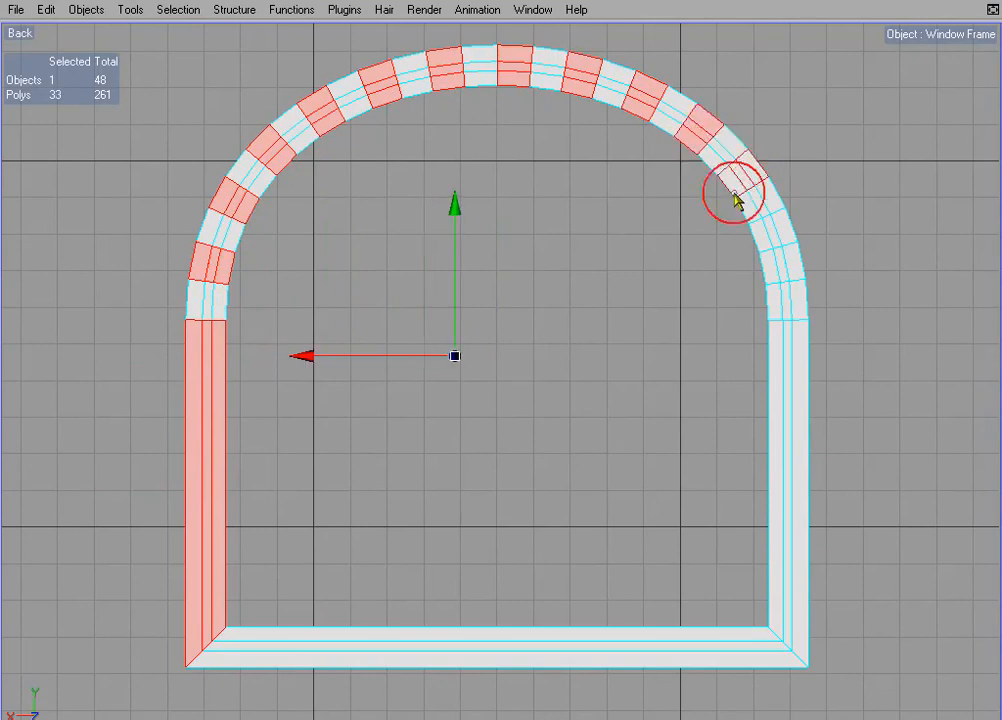
shift+click(780, 268)
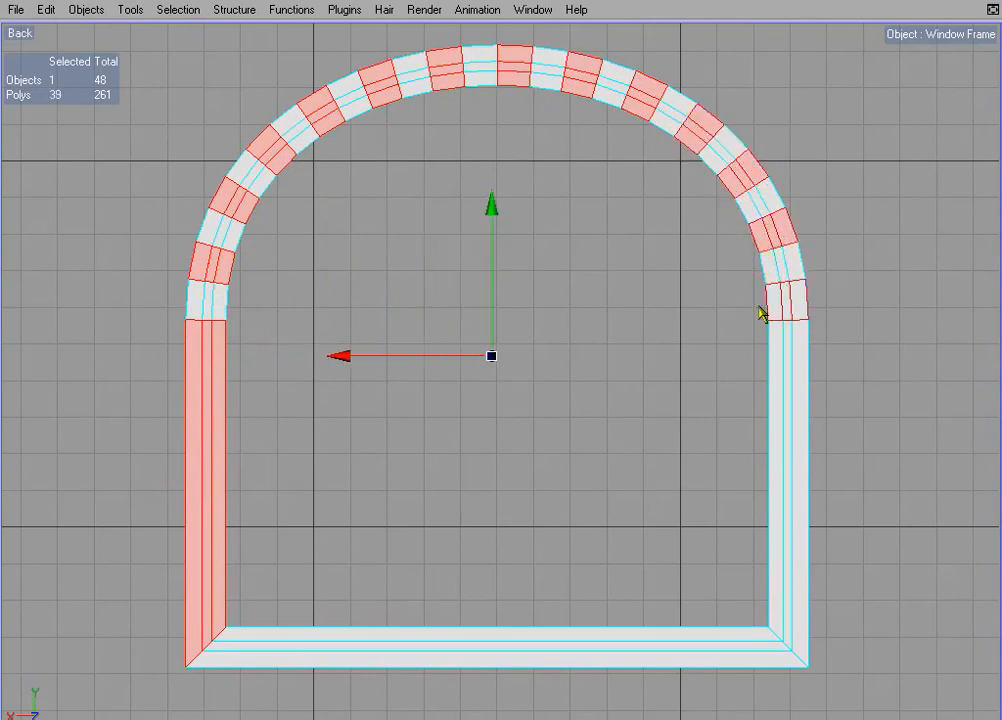
shift+click(765, 308)
right_click(604, 351)
click(684, 574)
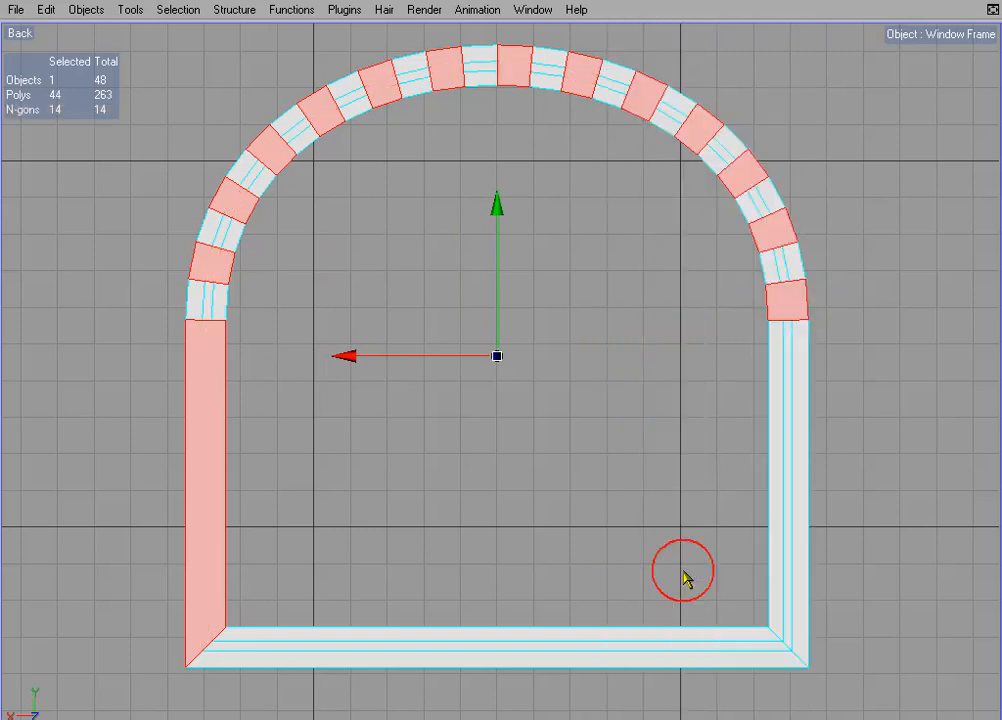
- Melt the three strips of the opposite, -X upright on the back face into one n-gon
drag(749, 423, 831, 437)
right_click(650, 326)
click(715, 572)
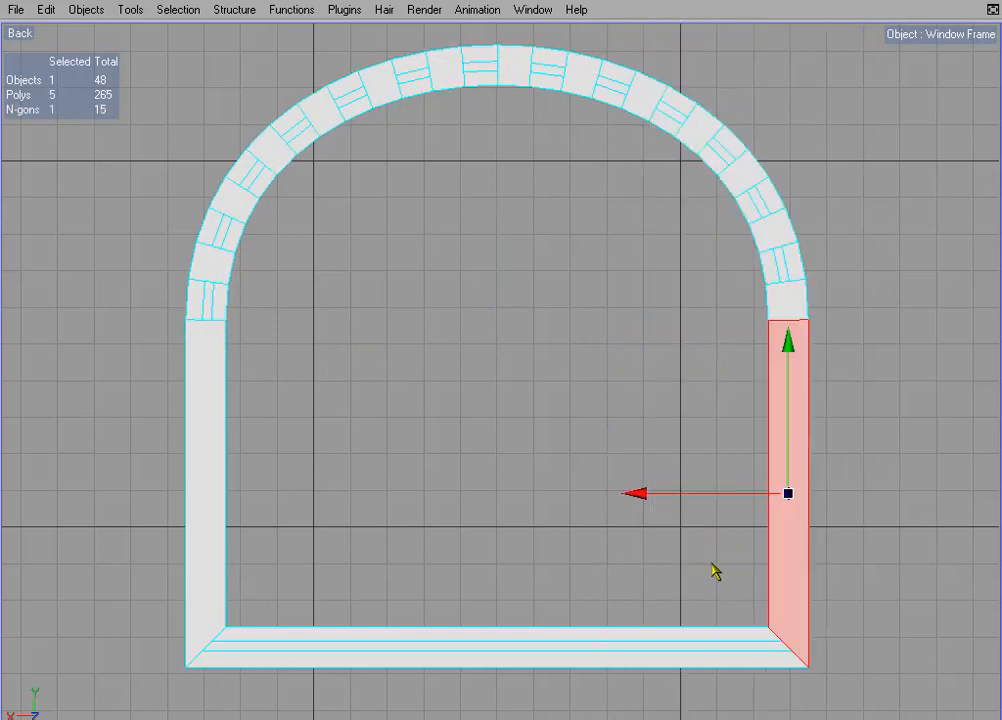
- Melt the strips of the bottom sill and of the remaining alternate arch segments on the back face into separate n-gons
drag(539, 589, 527, 672)
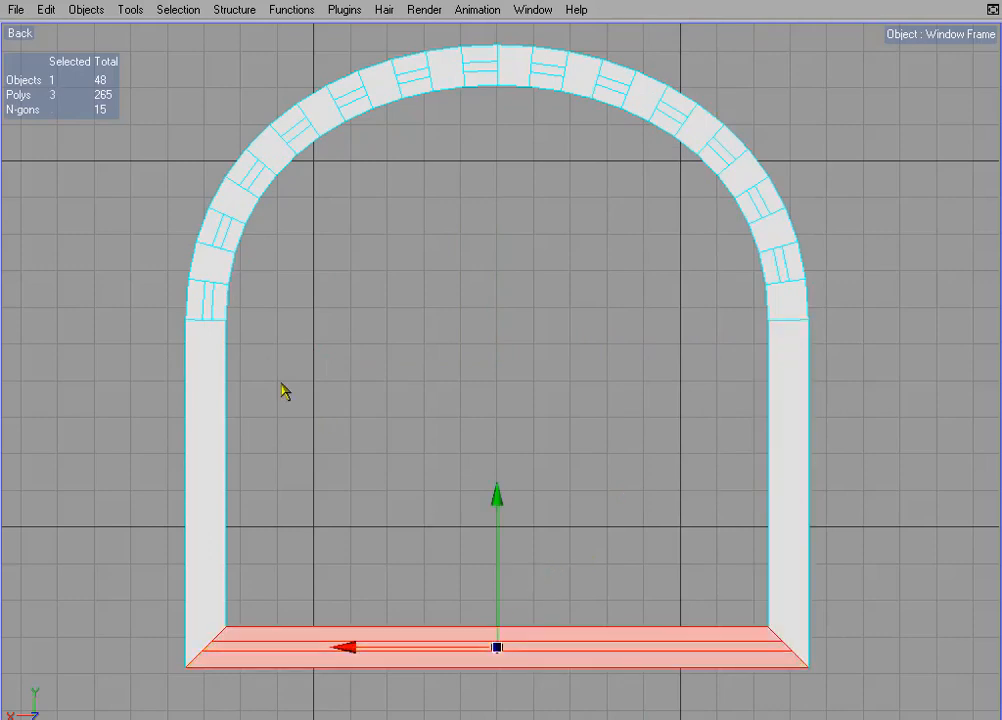
shift+click(212, 298)
shift+click(222, 229)
shift+click(262, 178)
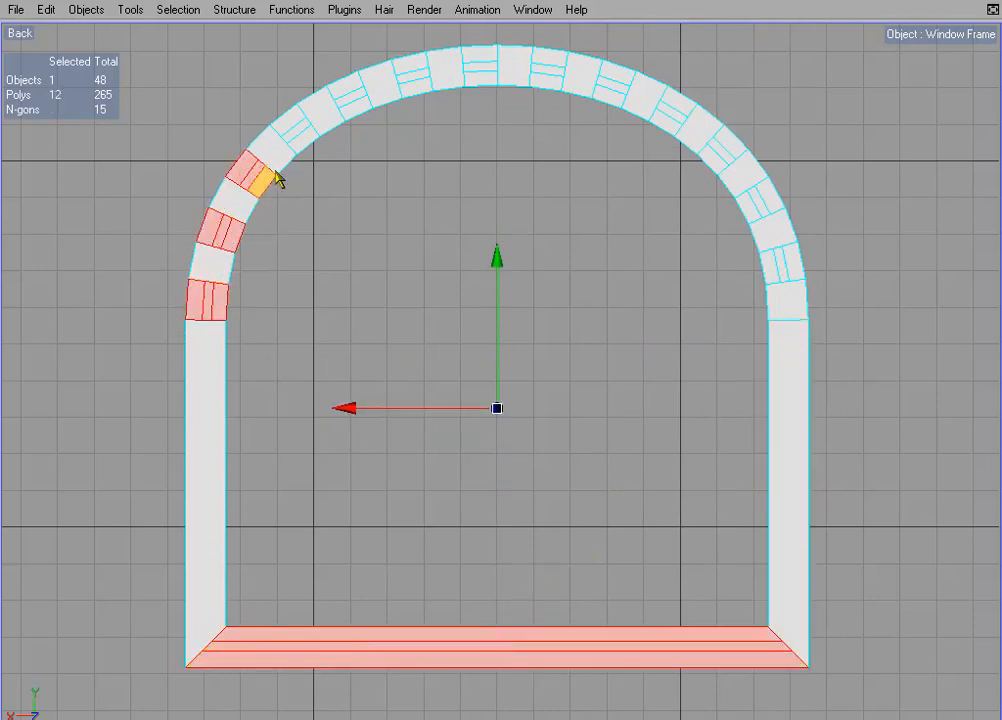
shift+click(305, 138)
shift+click(355, 93)
shift+click(418, 72)
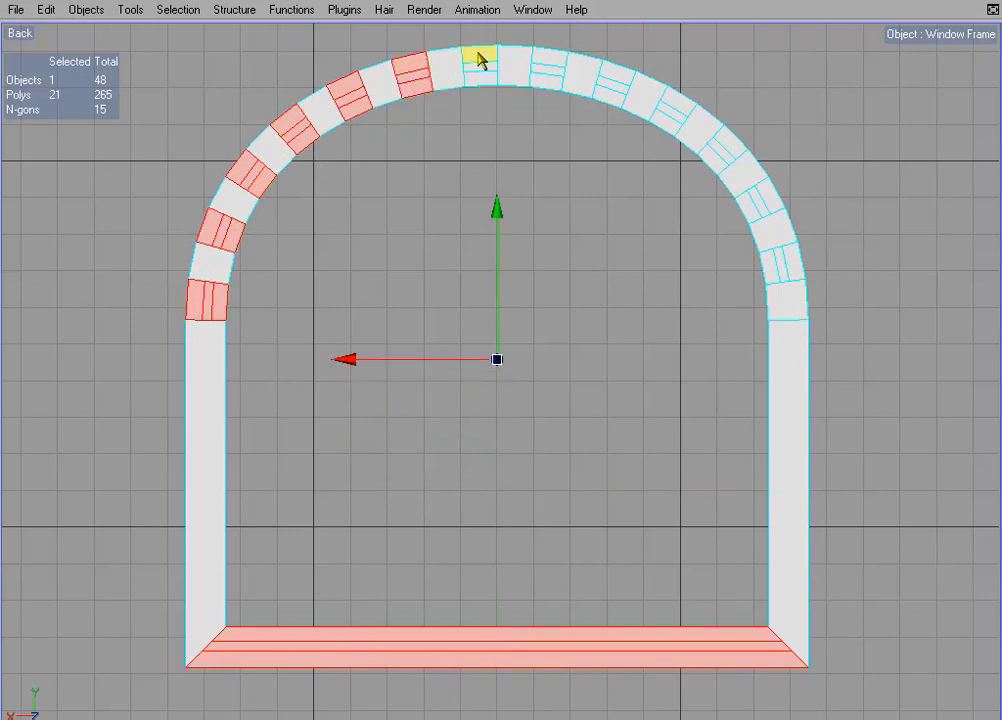
shift+click(478, 60)
shift+click(547, 70)
shift+click(613, 83)
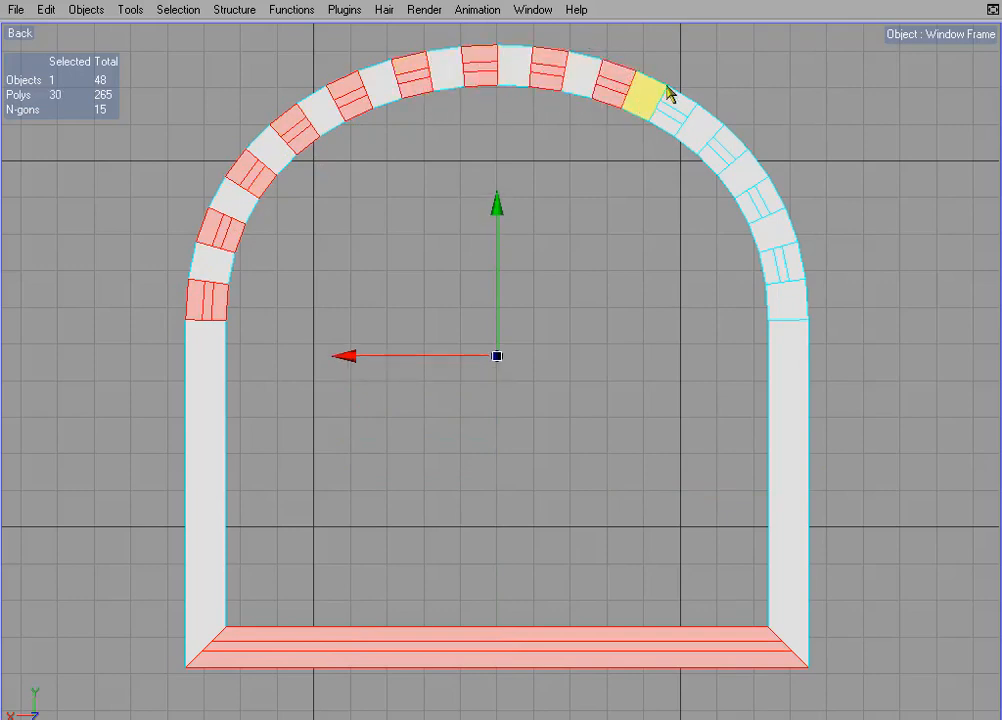
shift+click(675, 106)
shift+click(716, 158)
shift+click(738, 212)
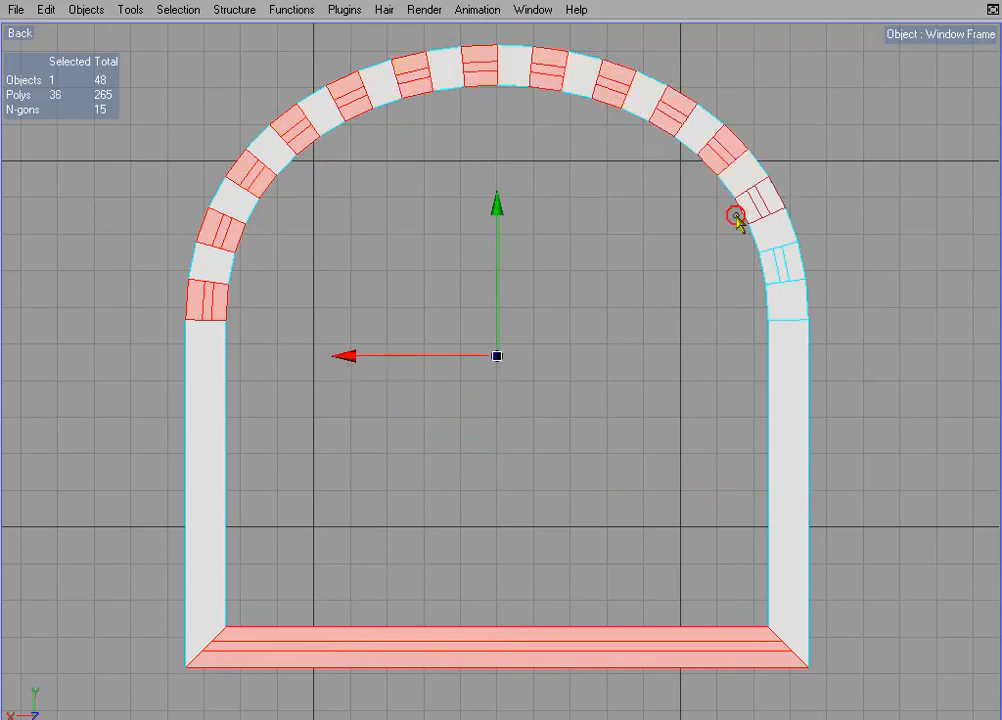
shift+click(790, 264)
shift+click(787, 300)
right_click(610, 288)
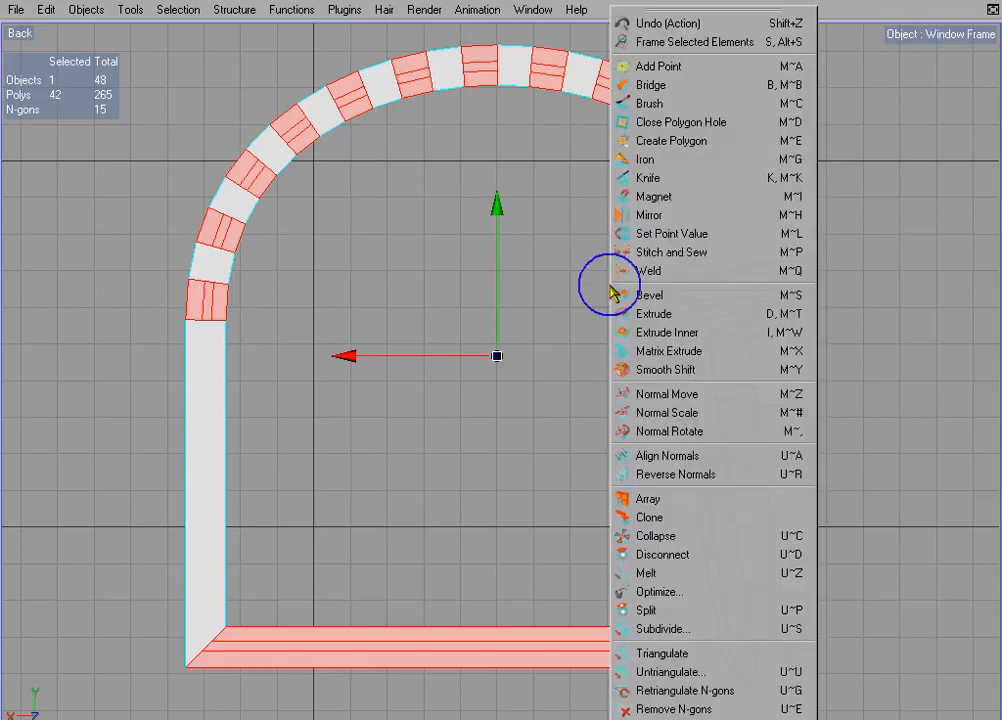
click(690, 575)
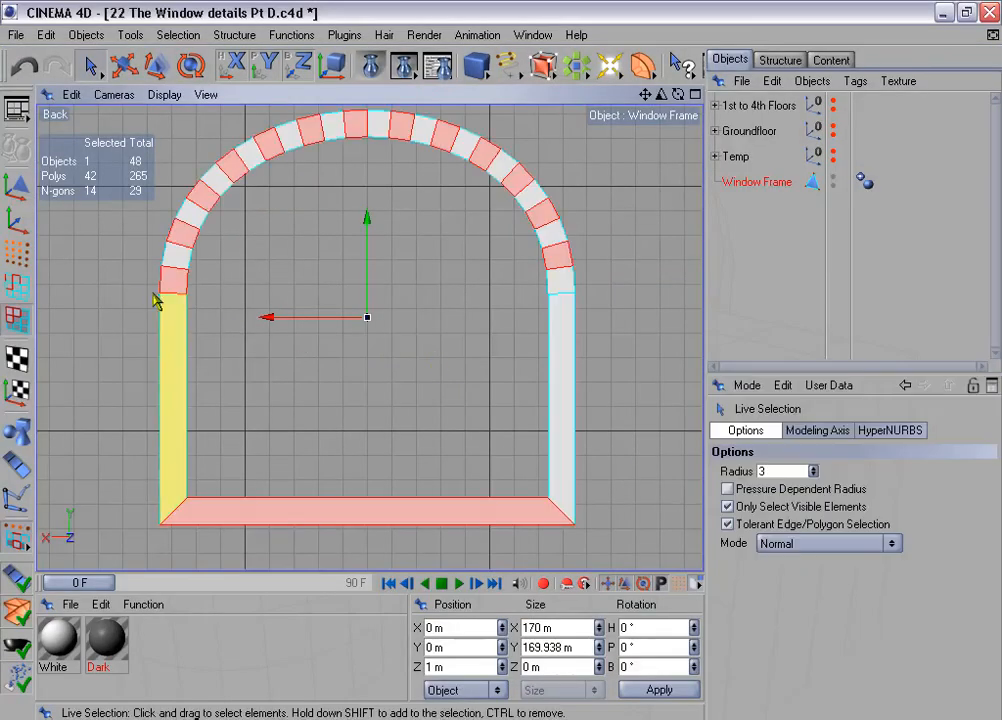
- In point mode with a Live Selection radius of 12, delete the leftover intermediate points on all arch segment joints of the back face
click(12, 255)
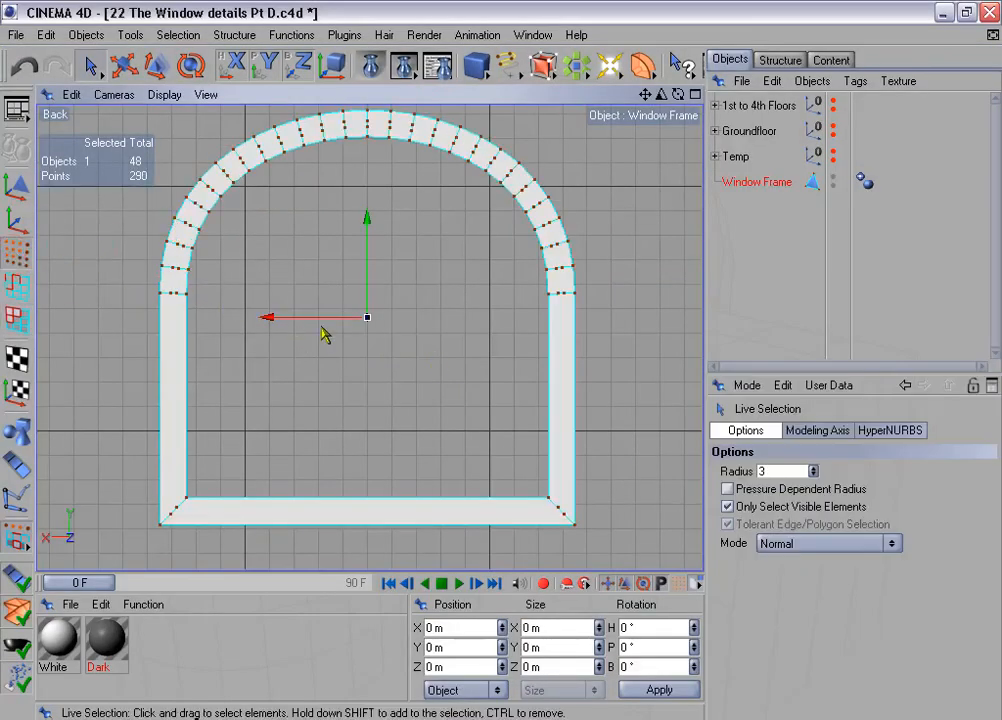
click(814, 468)
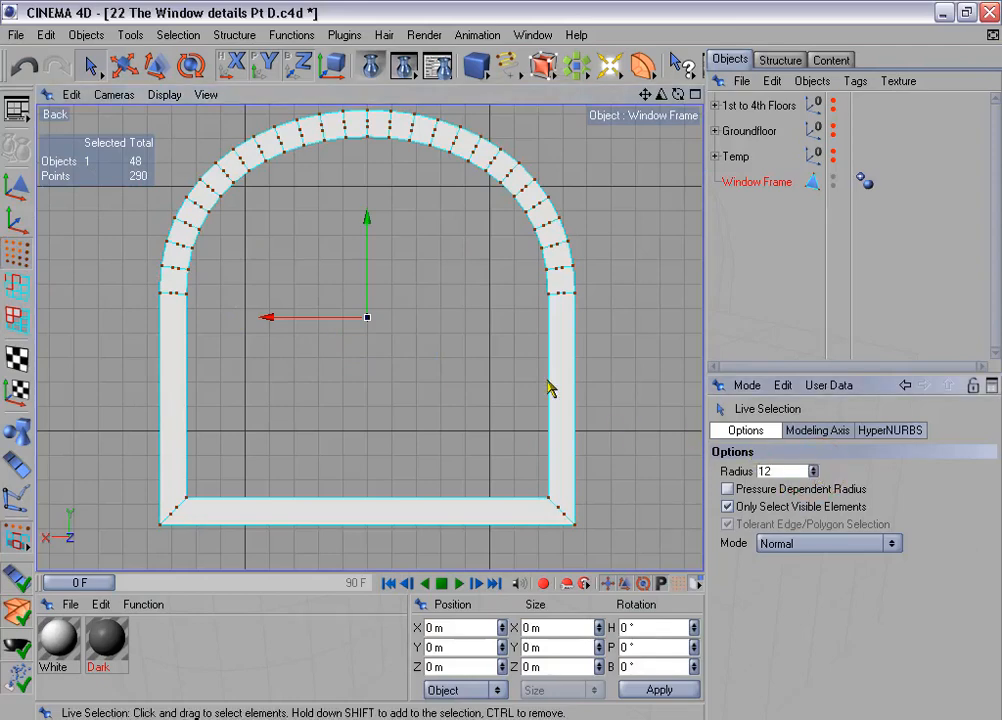
key(ctrl+Tab)
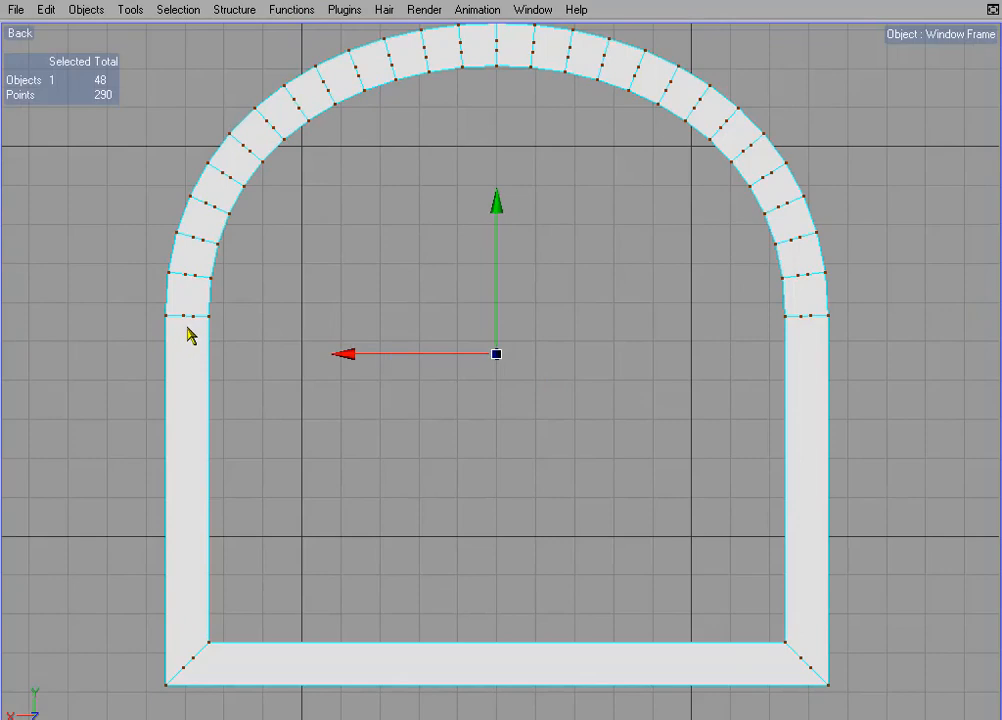
drag(188, 330, 189, 270)
drag(320, 88, 421, 55)
drag(676, 93, 754, 158)
drag(784, 211, 808, 300)
key(Delete)
- Delete the two leftover intermediate points on each bottom corner mitre of the back face
click(188, 667)
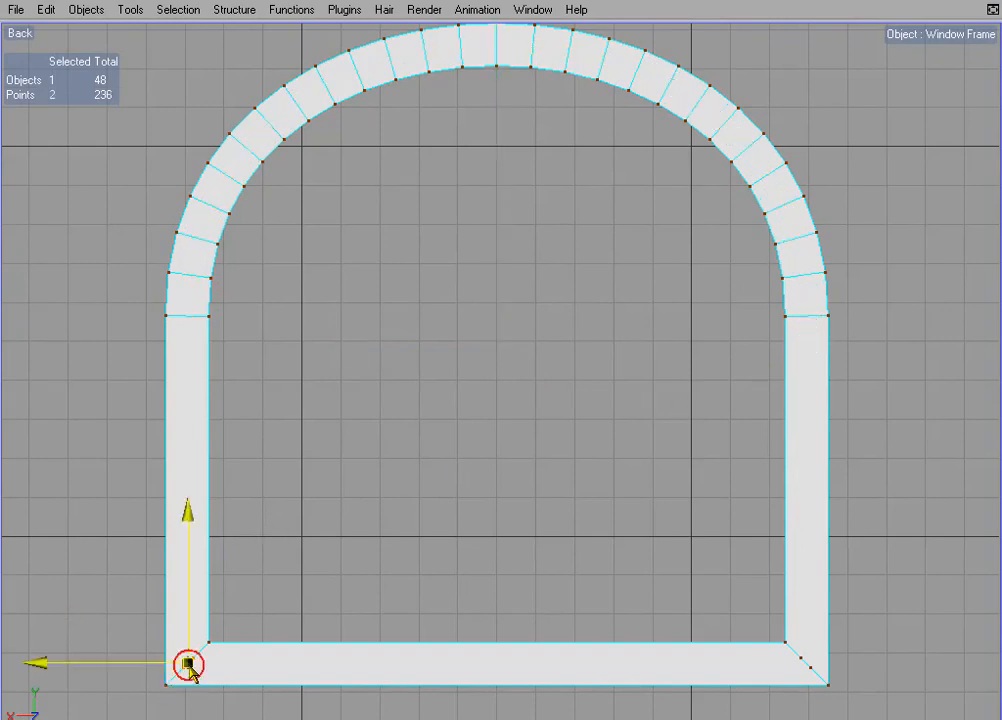
shift+click(806, 665)
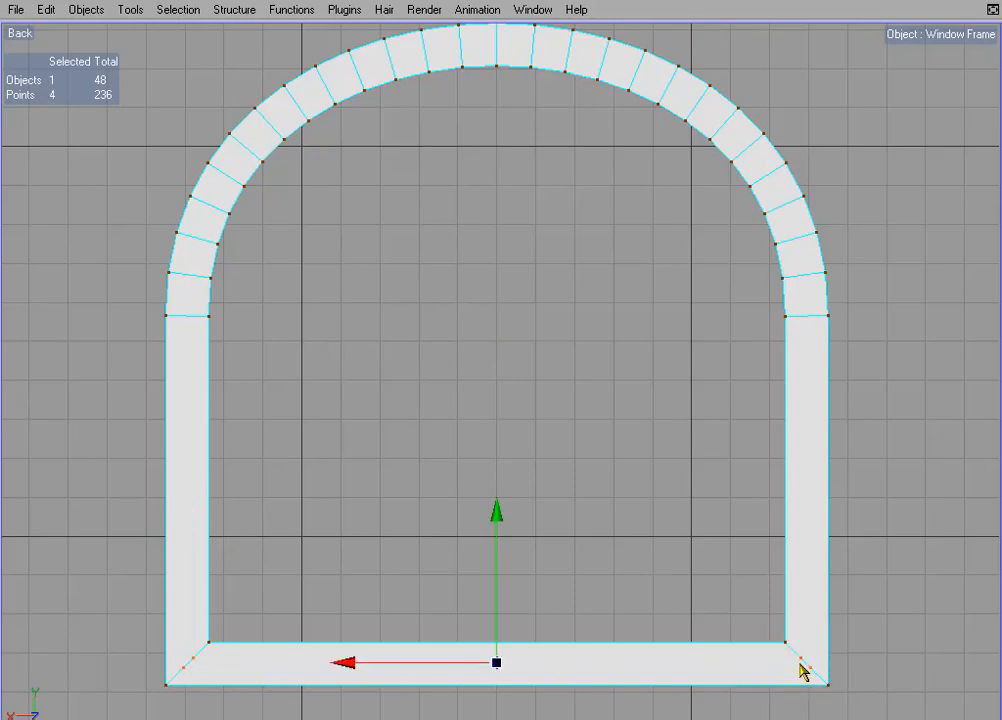
key(Delete)
- Render Window Frame in the perspective view from behind and from the stepped front to check its surfaces
middle_click(670, 509)
middle_click(335, 302)
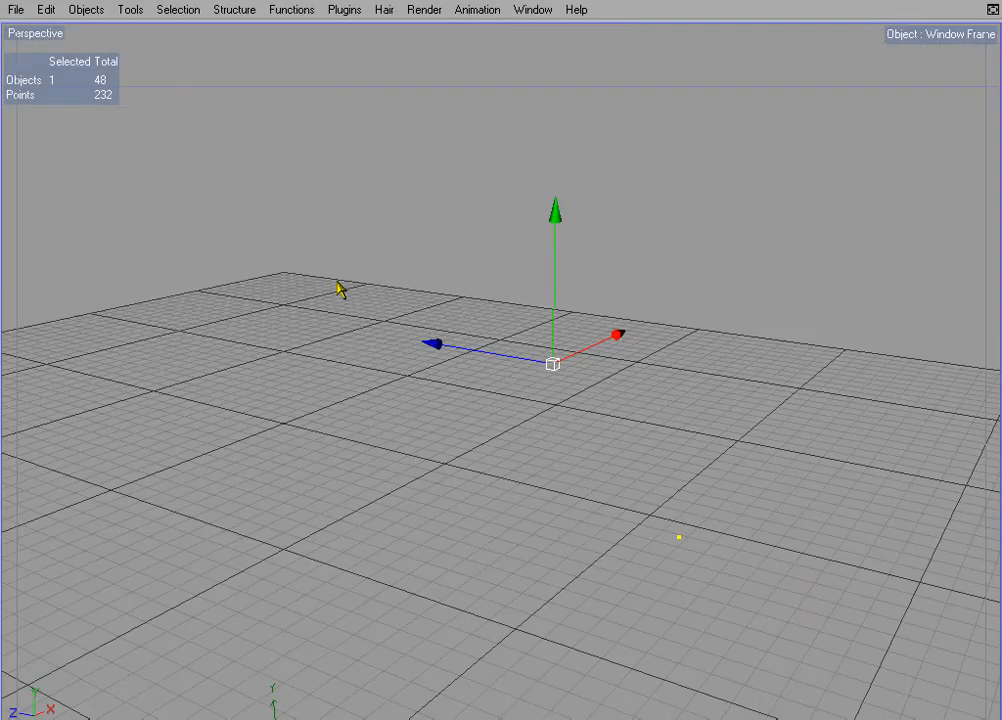
key(ctrl+Tab)
alt+drag(566, 245, 680, 245)
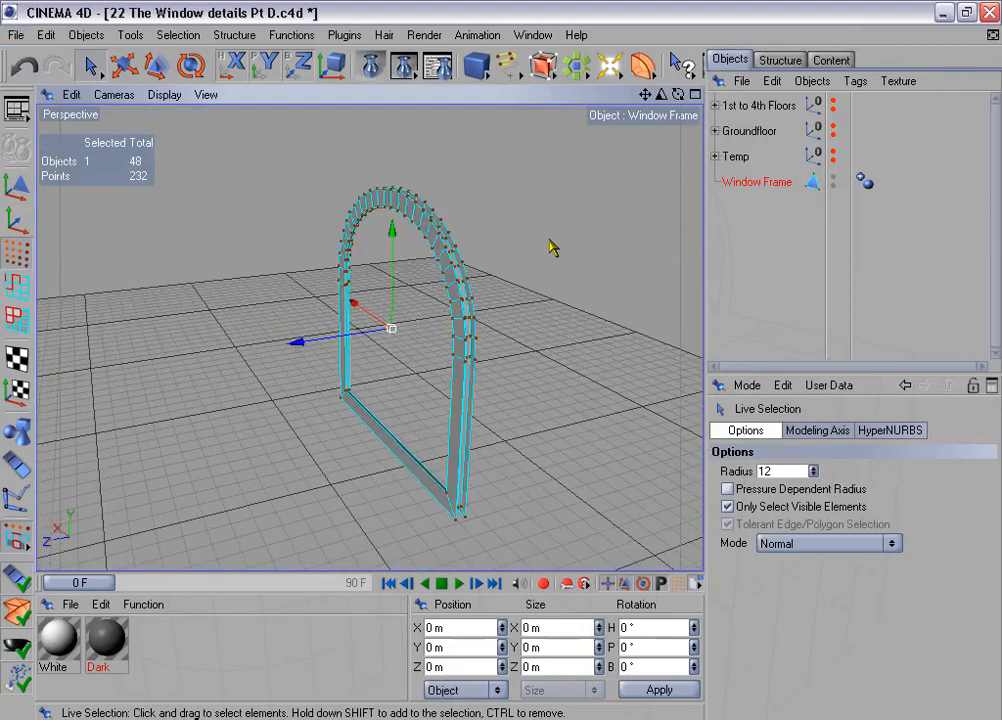
key(ctrl+r)
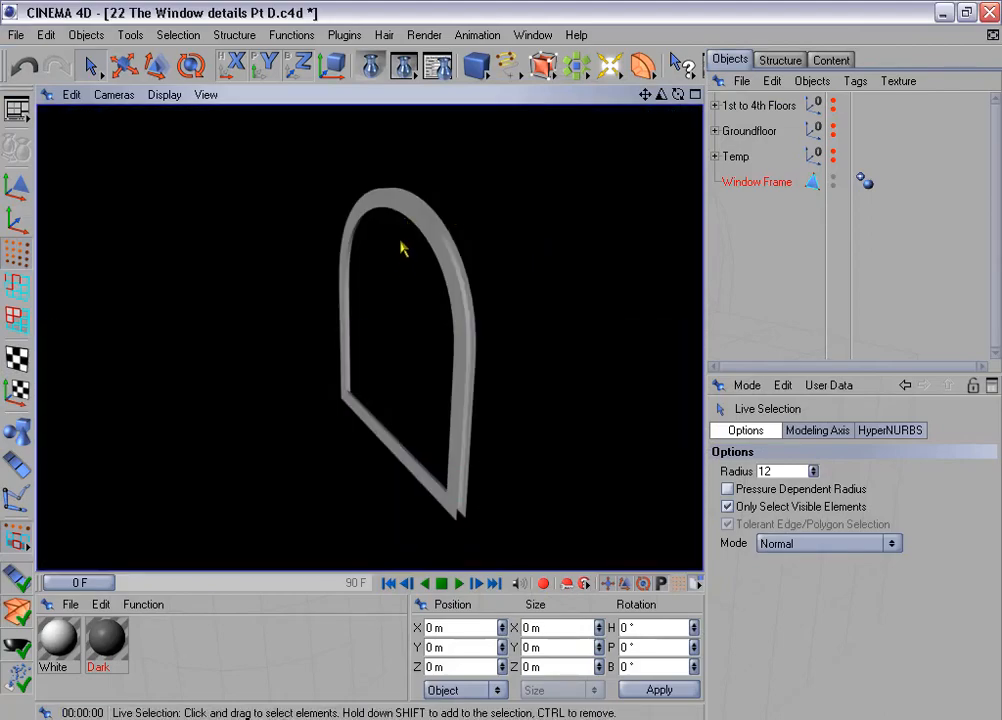
alt+drag(402, 246, 255, 246)
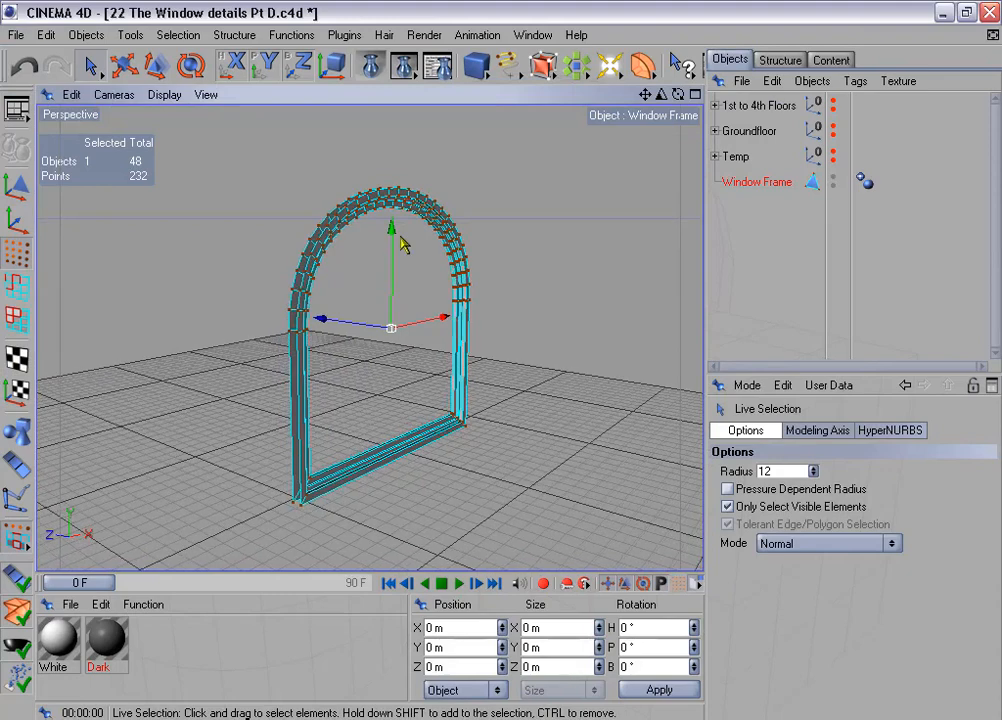
key(ctrl+r)
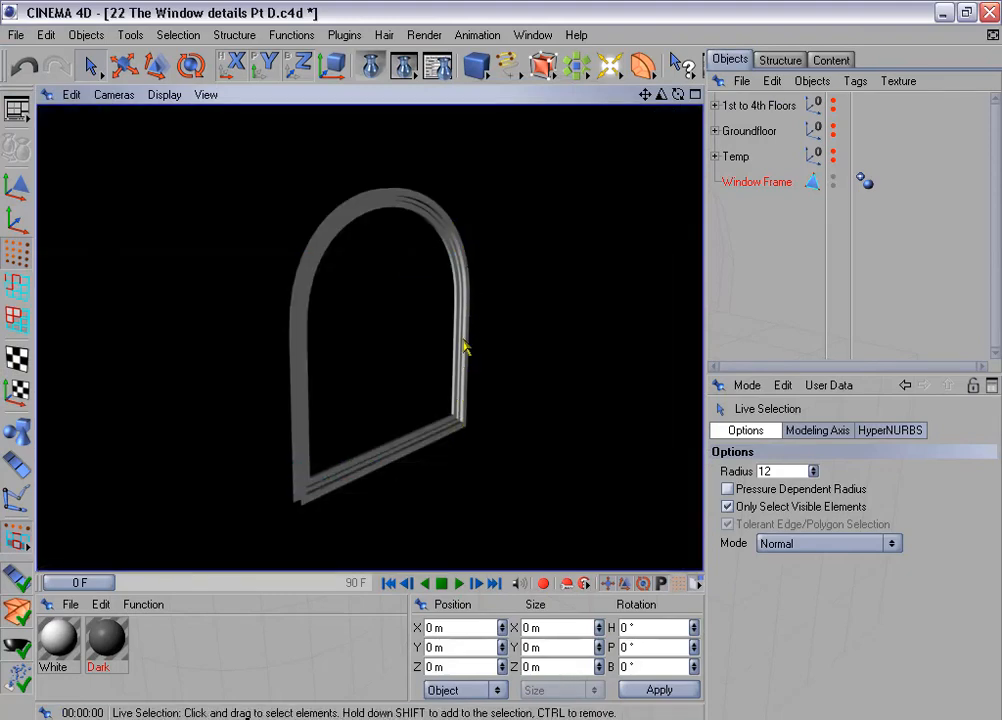
scroll(441, 236, down, 3)
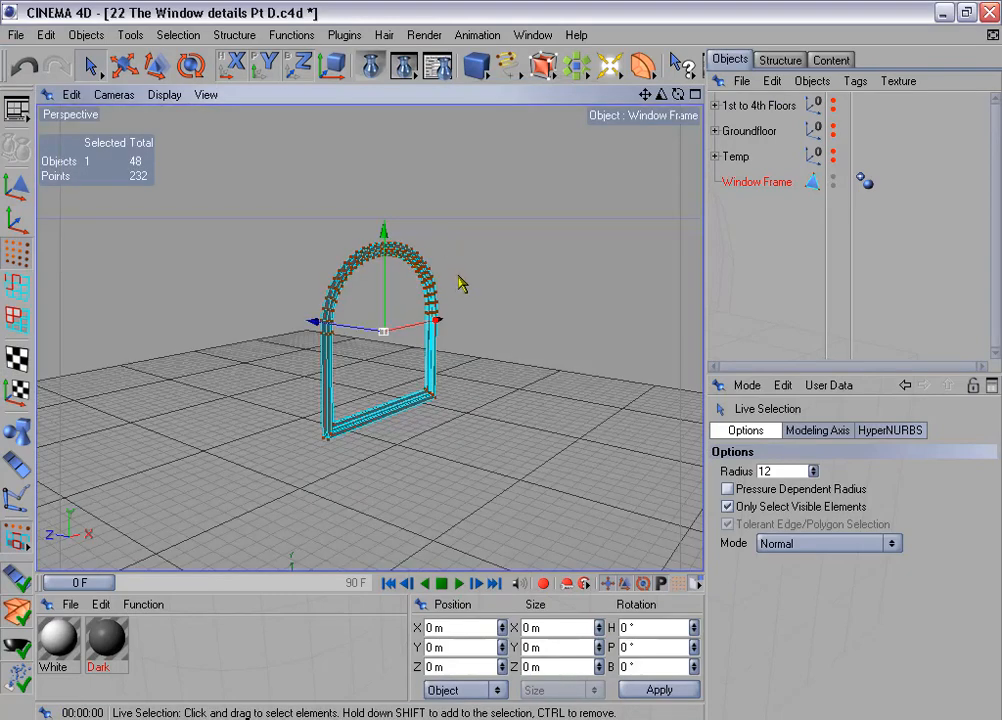
- Switch Window Frame to edge mode and clear the existing edge selection
click(15, 288)
scroll(397, 365, up, 5)
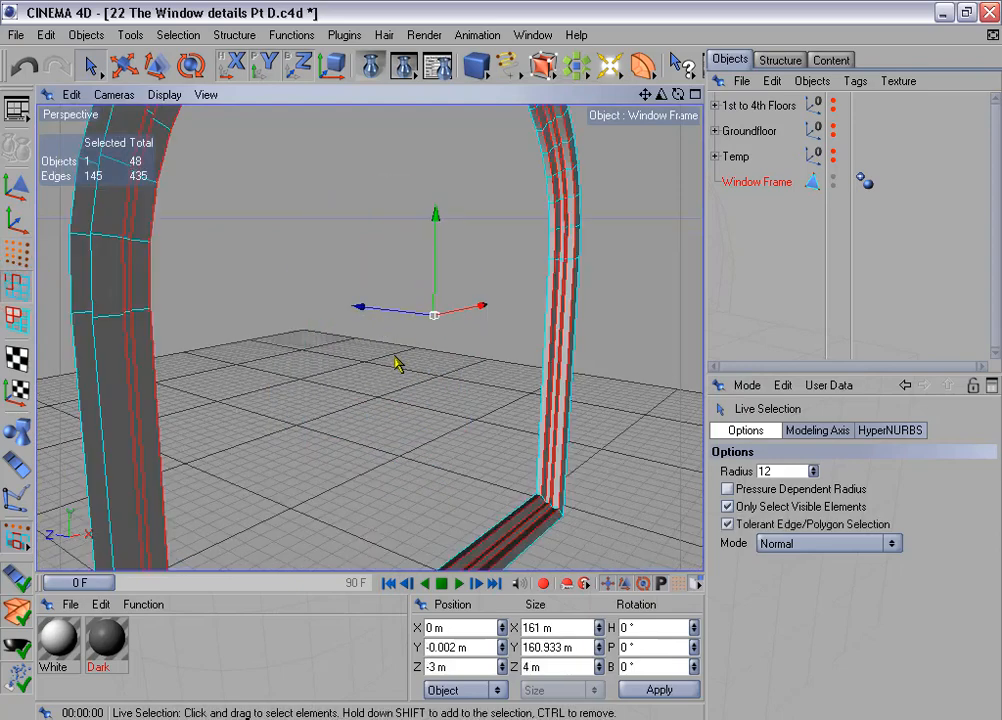
click(180, 35)
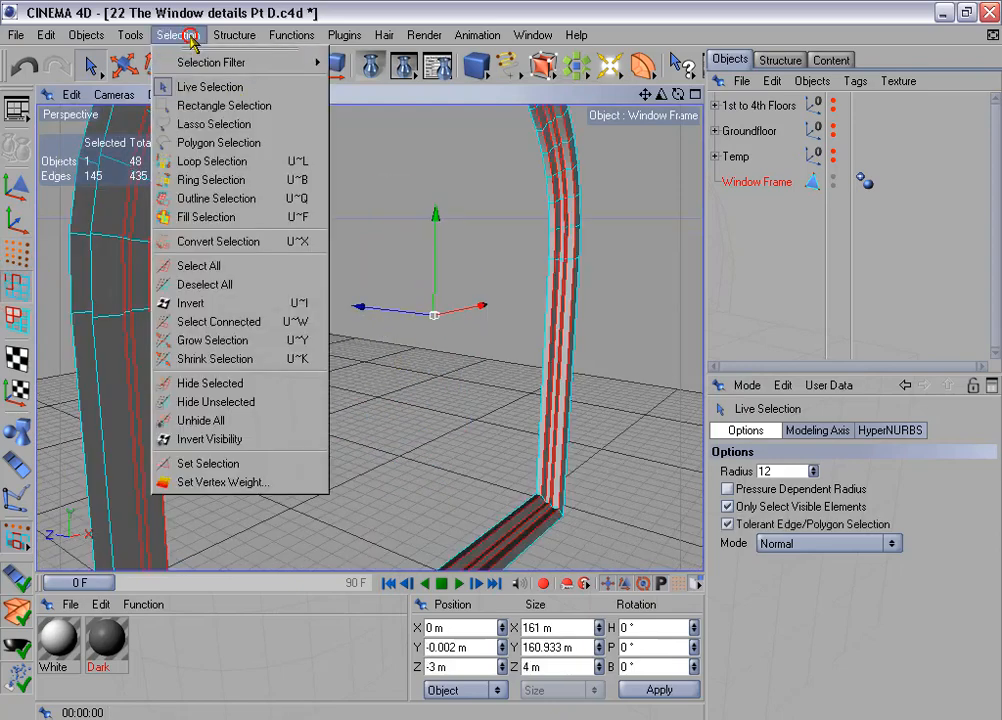
click(249, 287)
- Select the five edge loops along the frame's stepped inner profile with Loop Selection, and return to Live Selection near the +X bottom corner
click(182, 35)
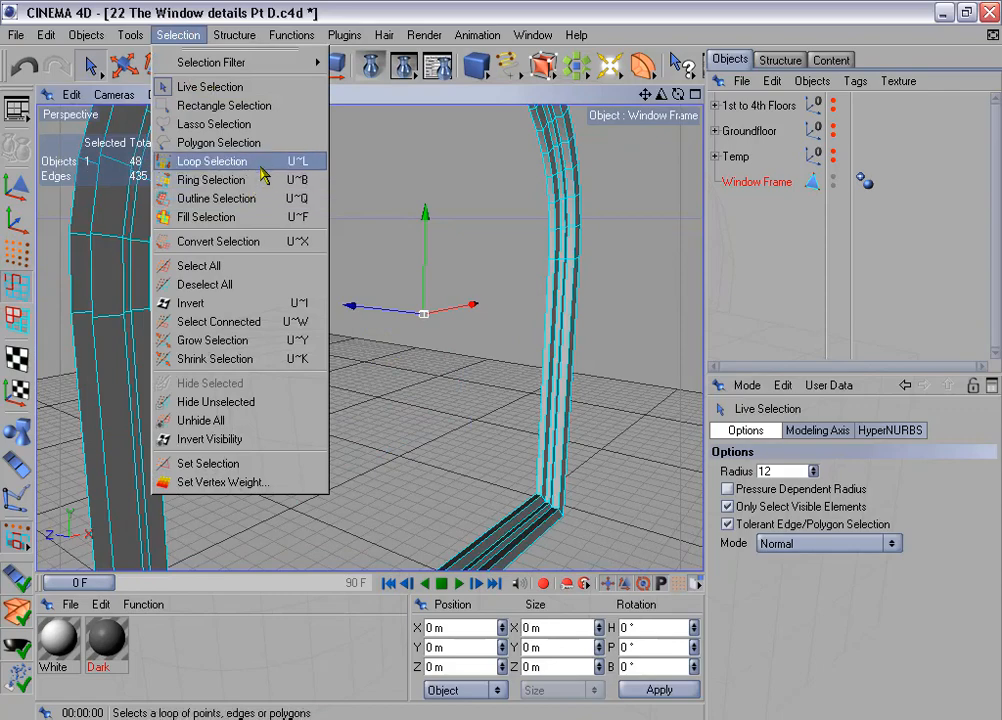
click(261, 168)
alt+middle_drag(500, 297, 454, 225)
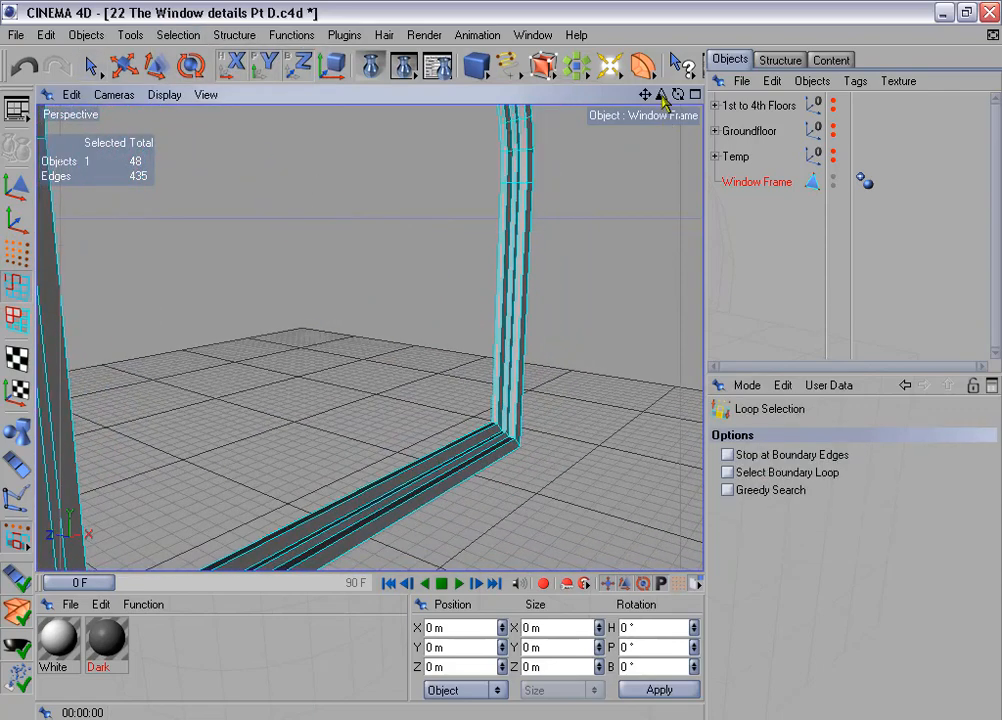
drag(662, 100, 716, 97)
alt+middle_drag(575, 315, 526, 290)
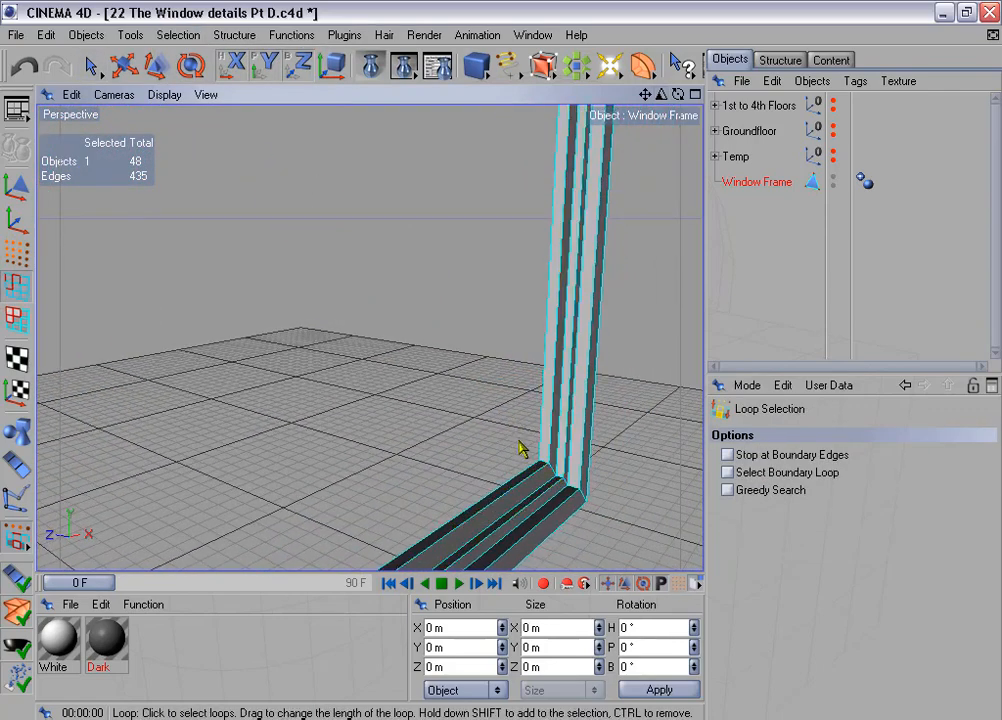
click(539, 476)
shift+click(549, 492)
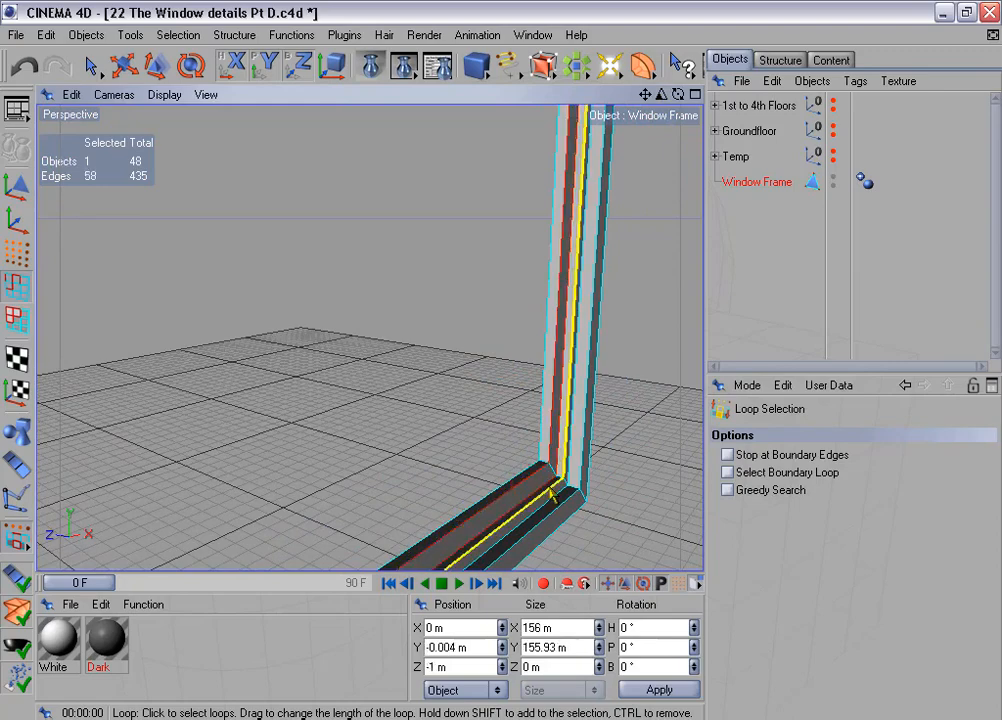
shift+click(556, 502)
shift+click(562, 506)
shift+click(566, 510)
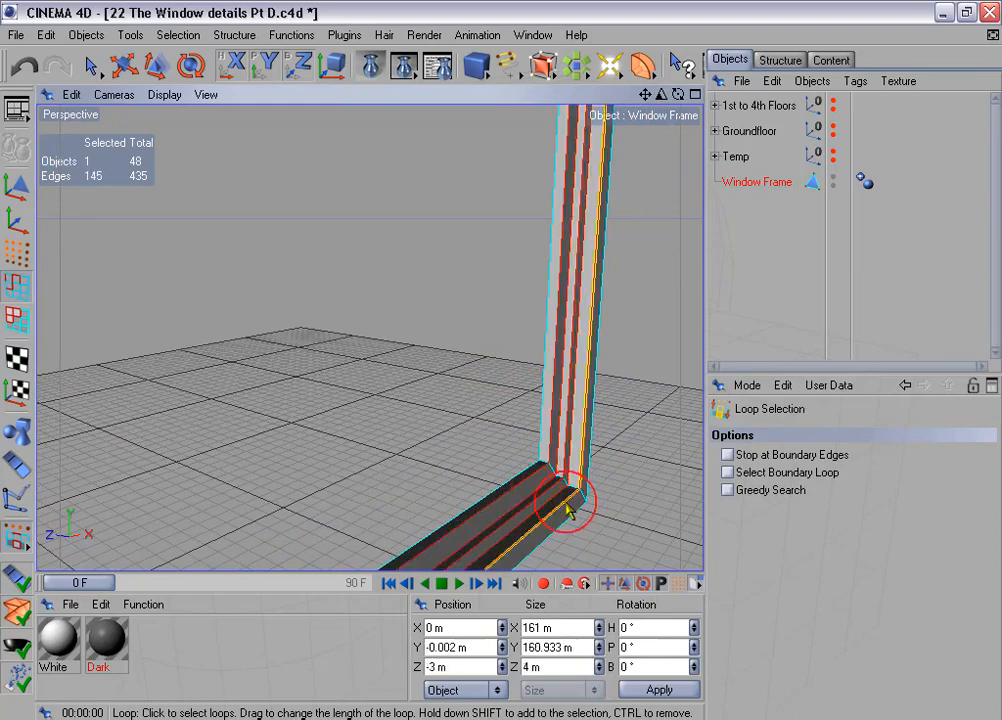
alt+drag(500, 356, 588, 494)
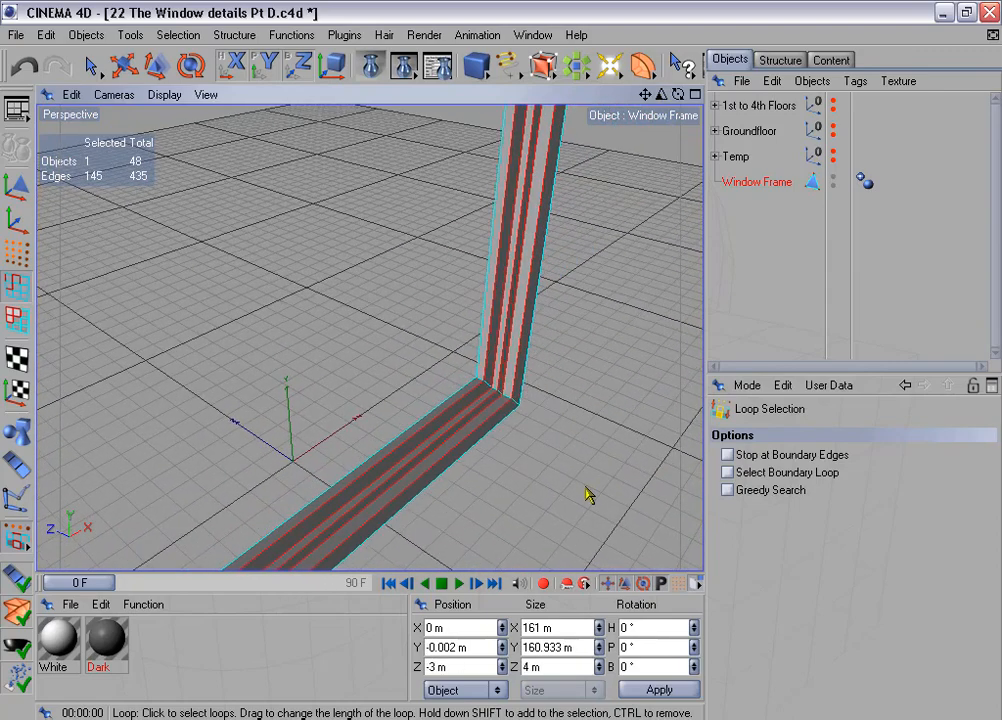
click(92, 69)
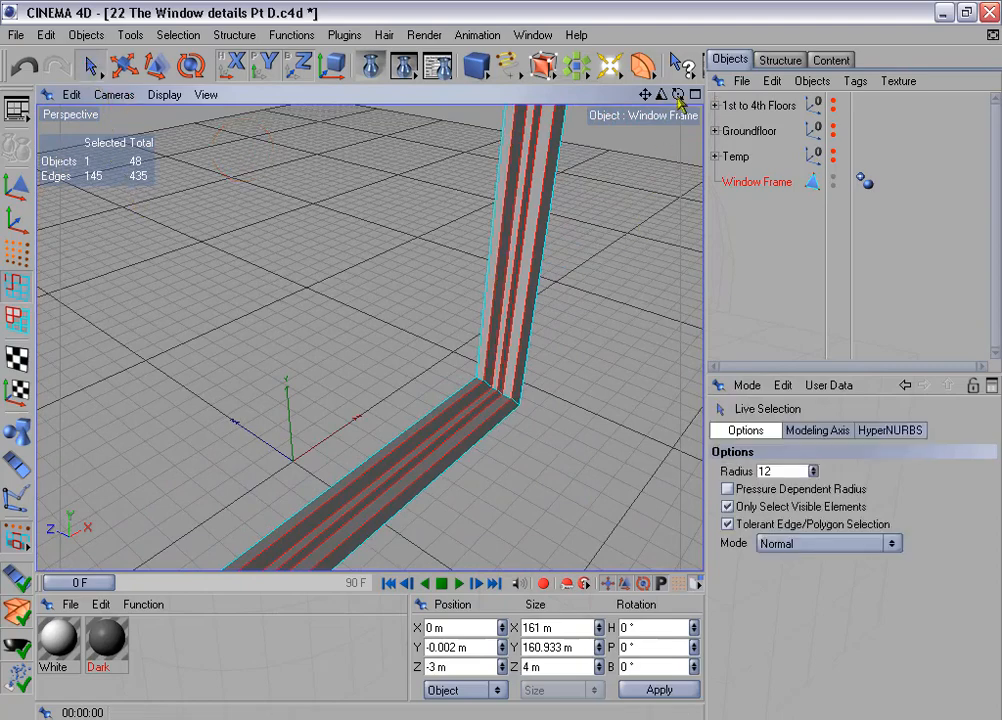
drag(662, 98, 698, 98)
mouse_move(598, 400)
alt+mouse_down()
mouse_move(598, 385)
mouse_move(597, 405)
alt+mouse_up()
shift+click(597, 405)
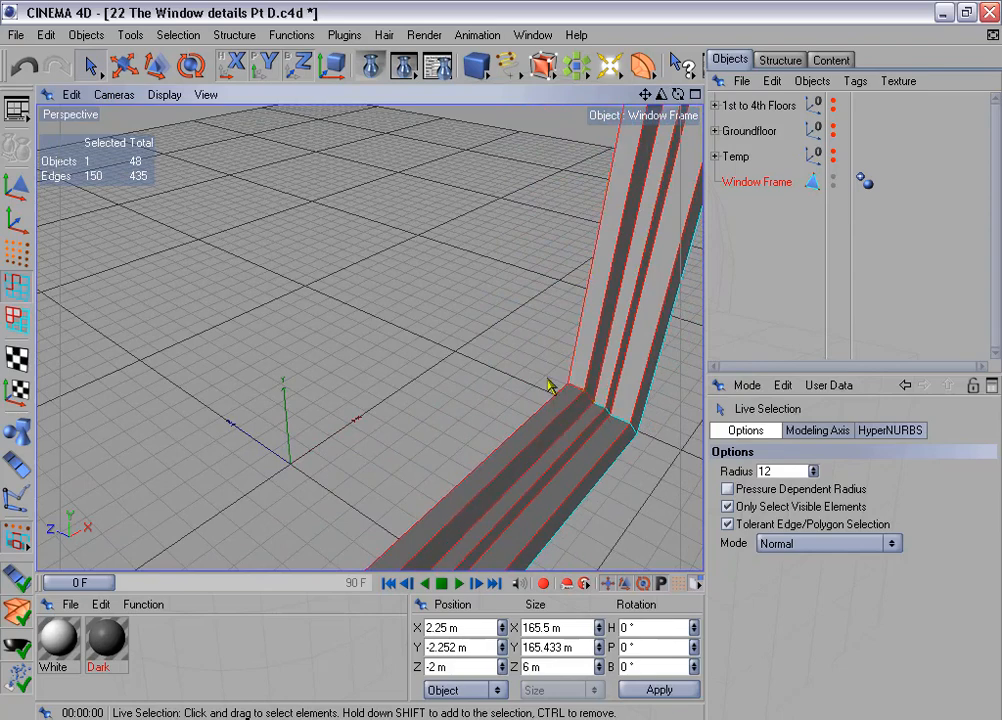
key(ctrl+z)
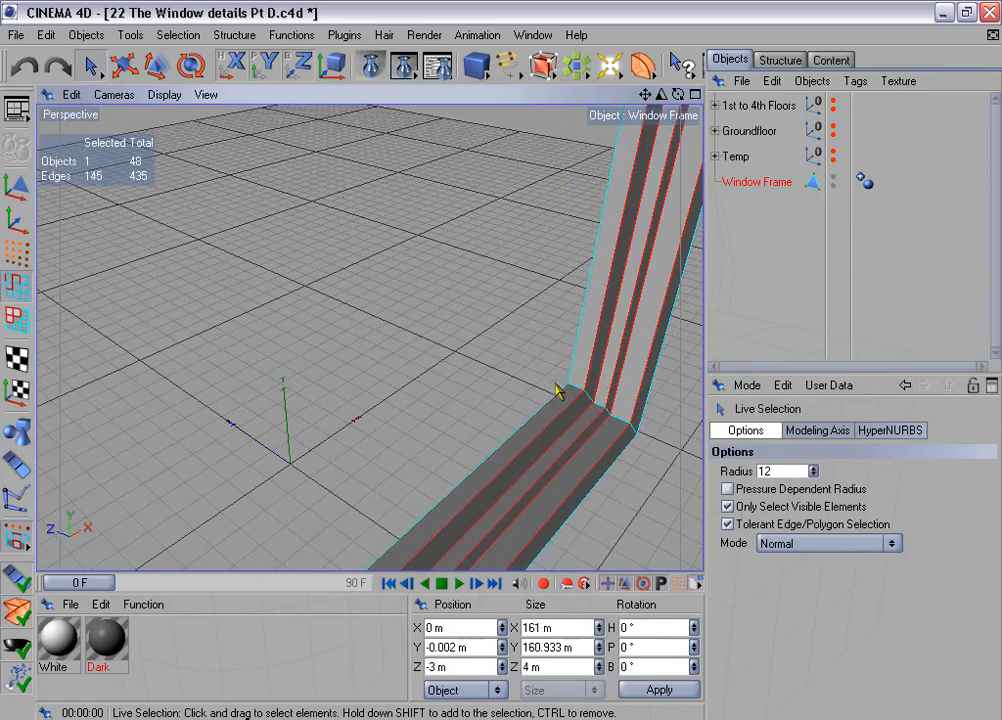
- Set the Live Selection radius to 2 and add the three depth-direction step edges at the +X bottom corner to the selection
click(812, 475)
click(812, 475)
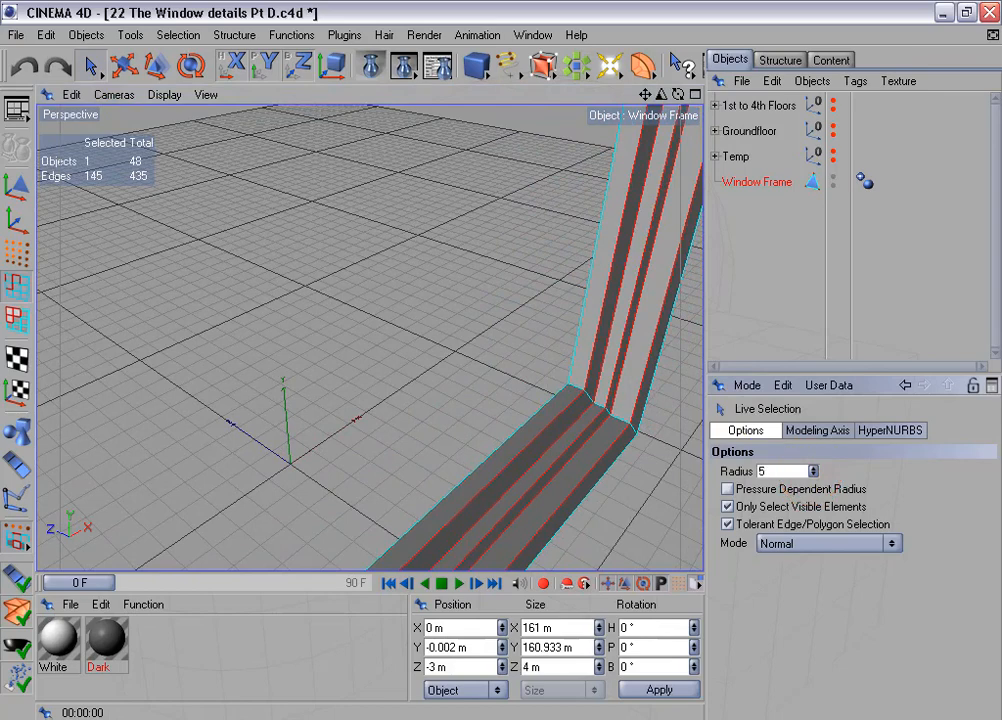
click(812, 468)
shift+click(576, 392)
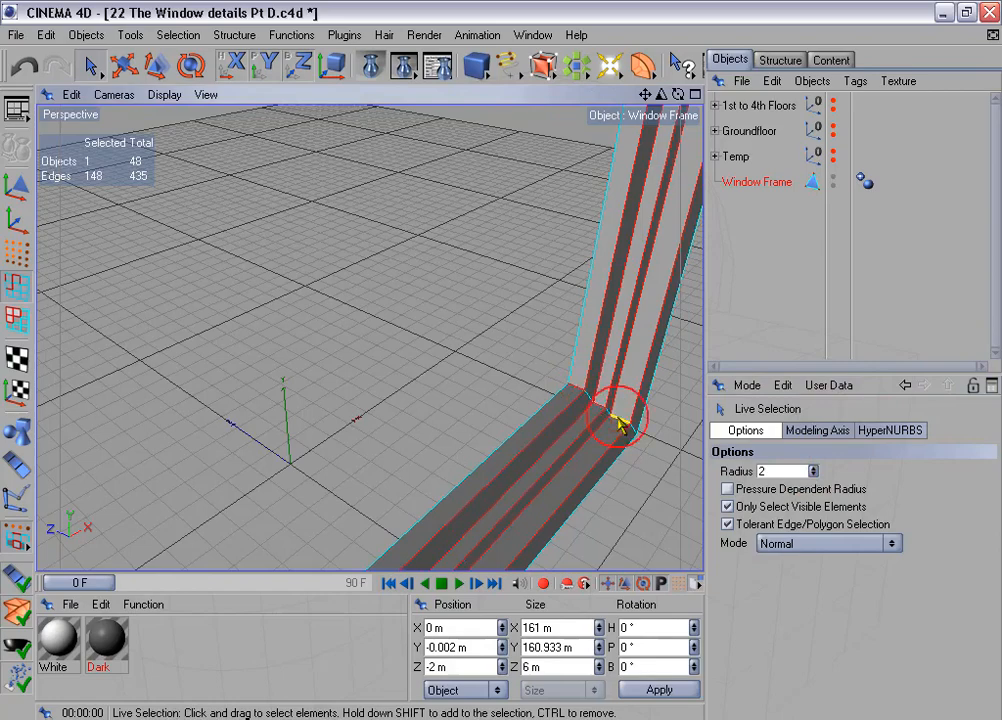
- Add the three matching depth-direction step edges at the opposite, -X bottom corner to the edge selection
scroll(618, 425, down, 4)
alt+drag(548, 283, 427, 284)
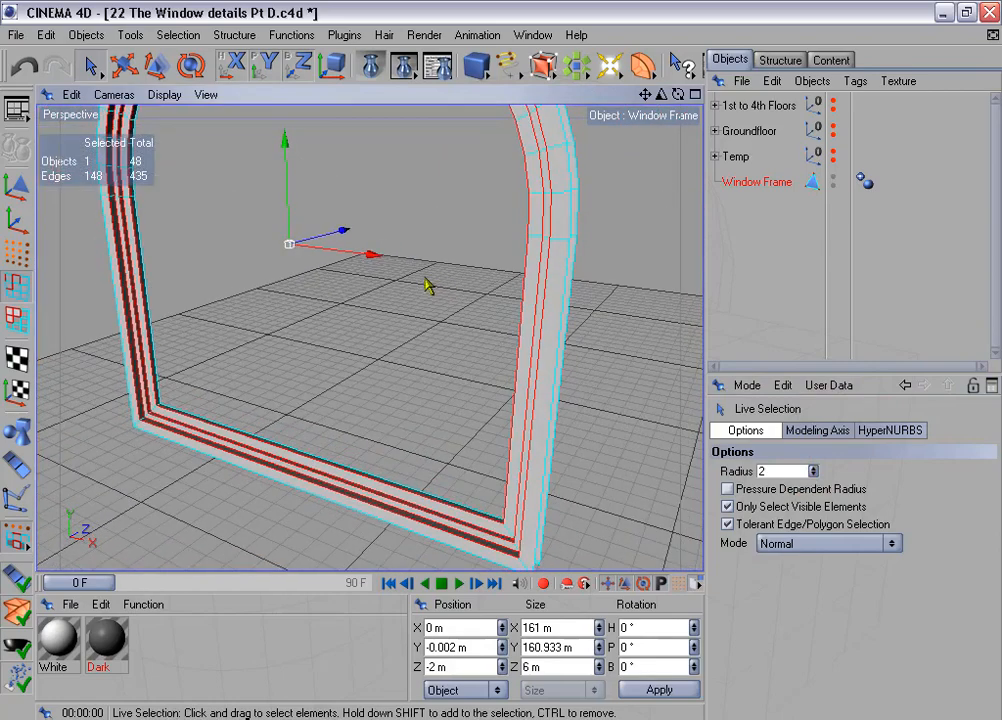
alt+middle_drag(427, 285, 690, 340)
scroll(228, 329, down, 3)
alt+middle_drag(228, 329, 329, 246)
alt+drag(275, 329, 200, 328)
alt+middle_drag(349, 329, 298, 368)
drag(660, 94, 710, 94)
shift+click(313, 419)
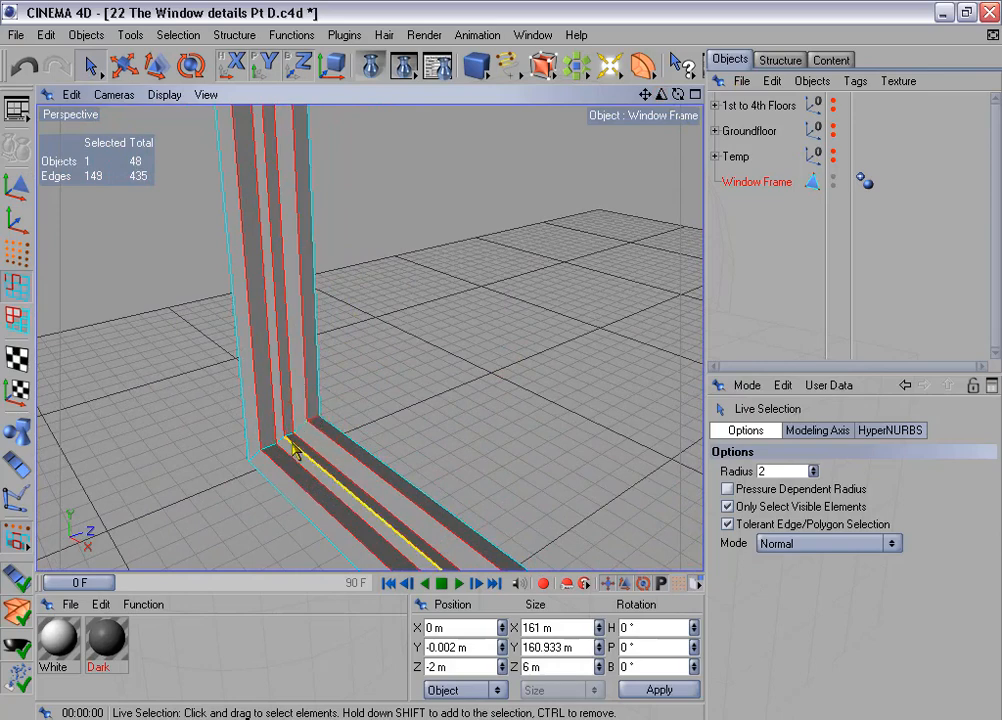
shift+click(283, 446)
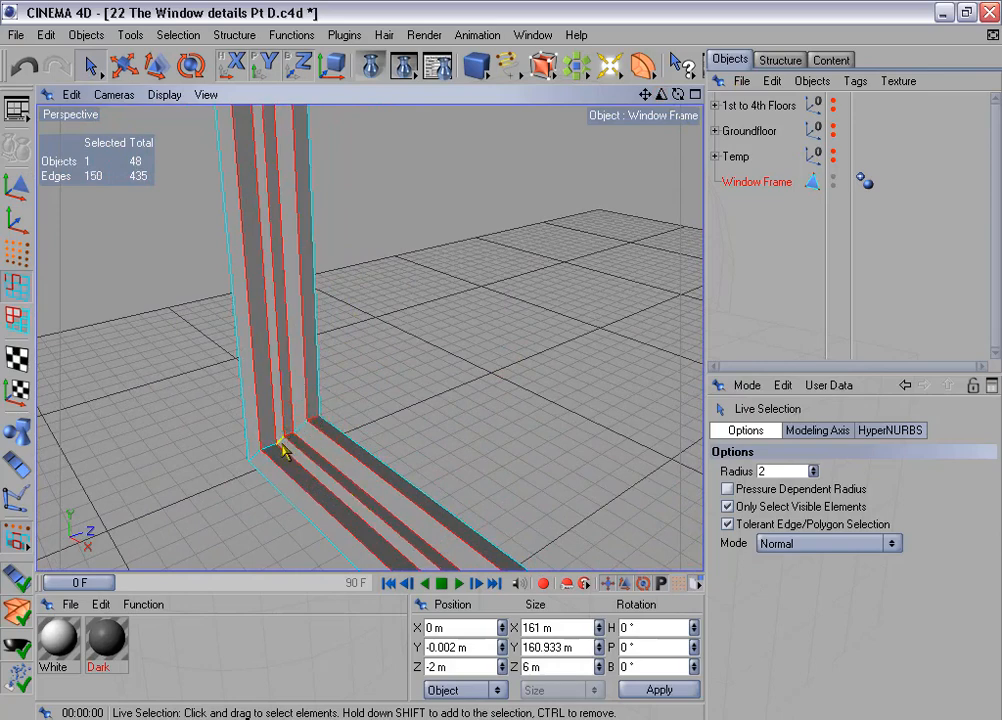
shift+click(270, 452)
scroll(362, 418, down, 10)
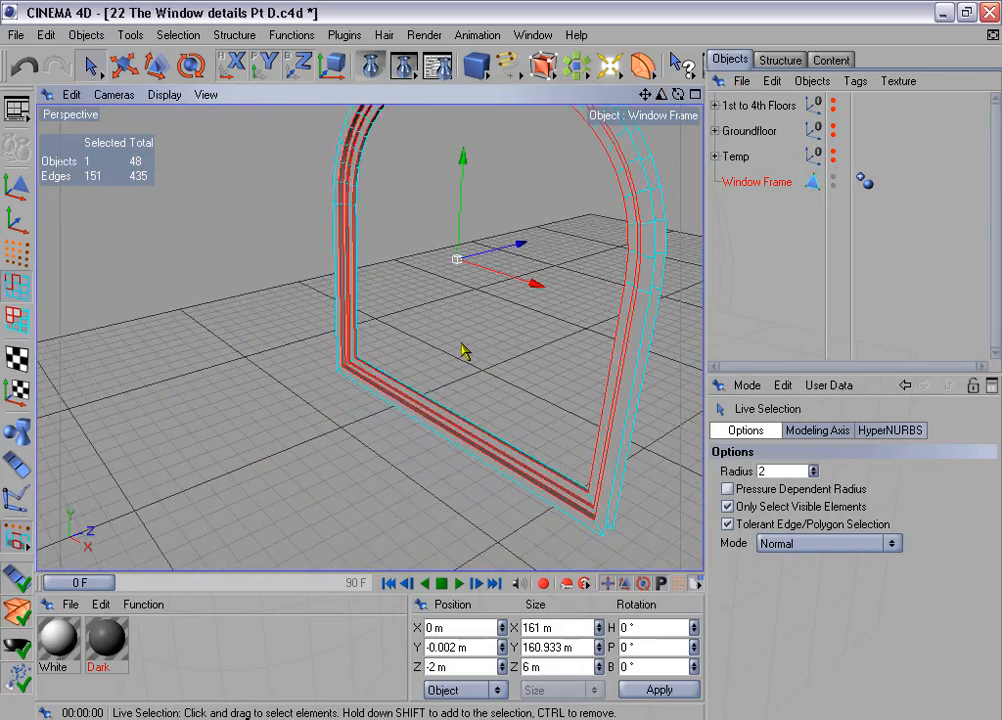
- Store the selected edges in a selection tag on Window Frame and name it "Edges for beveling"
alt+drag(463, 349, 380, 250)
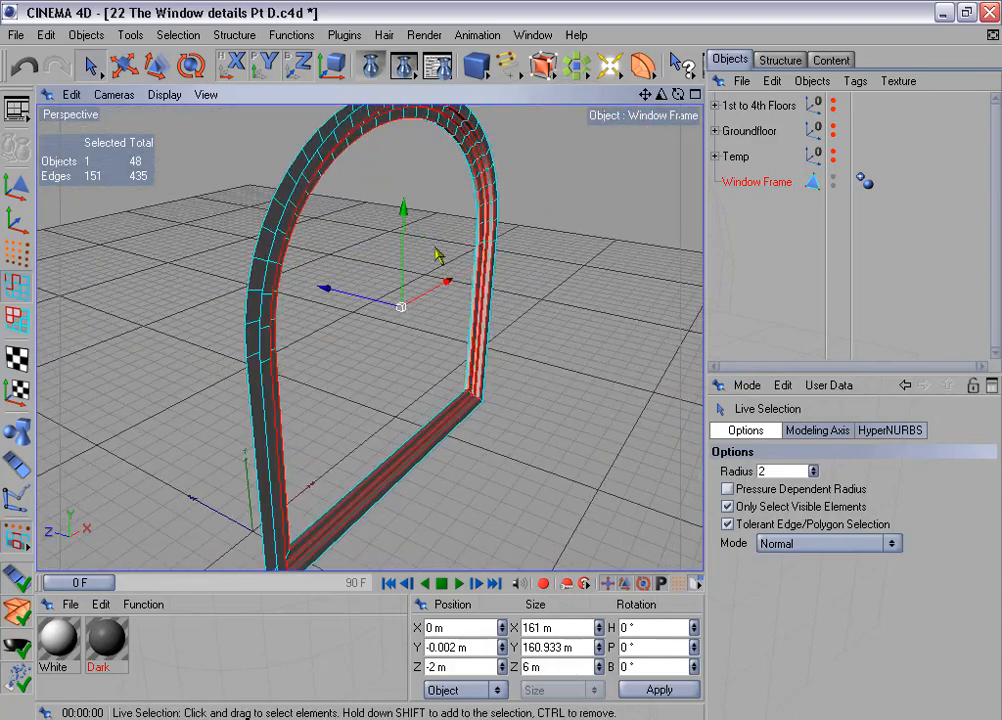
click(184, 38)
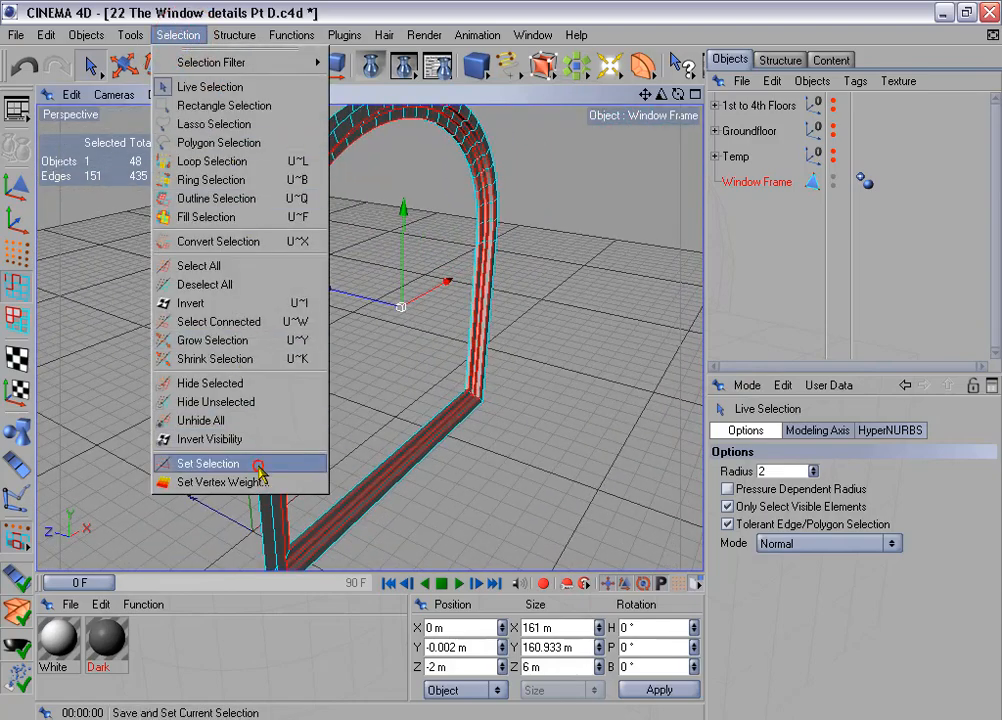
click(208, 464)
click(779, 454)
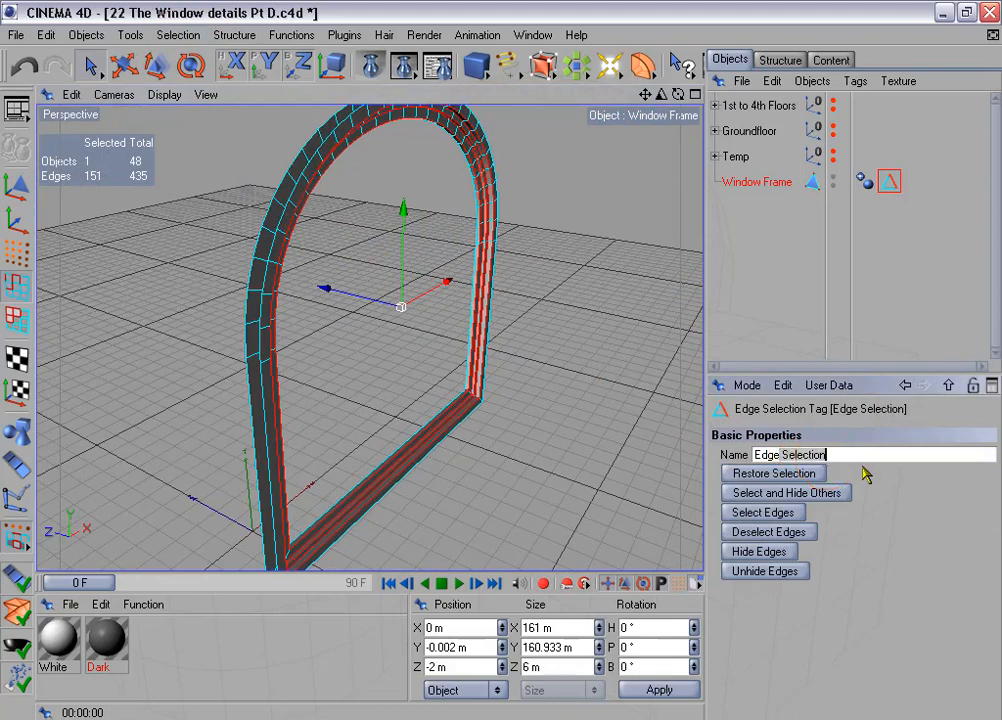
key(BackSpace)
key(BackSpace)
key(BackSpace)
key(BackSpace)
key(BackSpace)
key(BackSpace)
key(BackSpace)
key(BackSpace)
key(BackSpace)
key(BackSpace)
text(s)
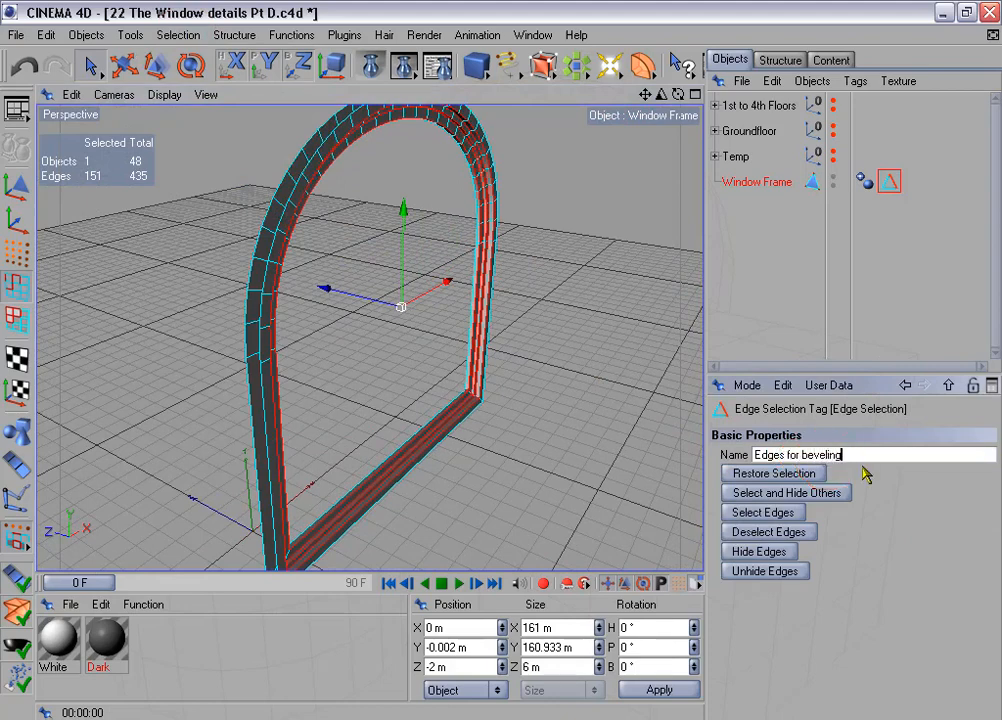
- Switch Window Frame from edge mode to model mode and frame the whole object in the perspective view
scroll(535, 289, down, 5)
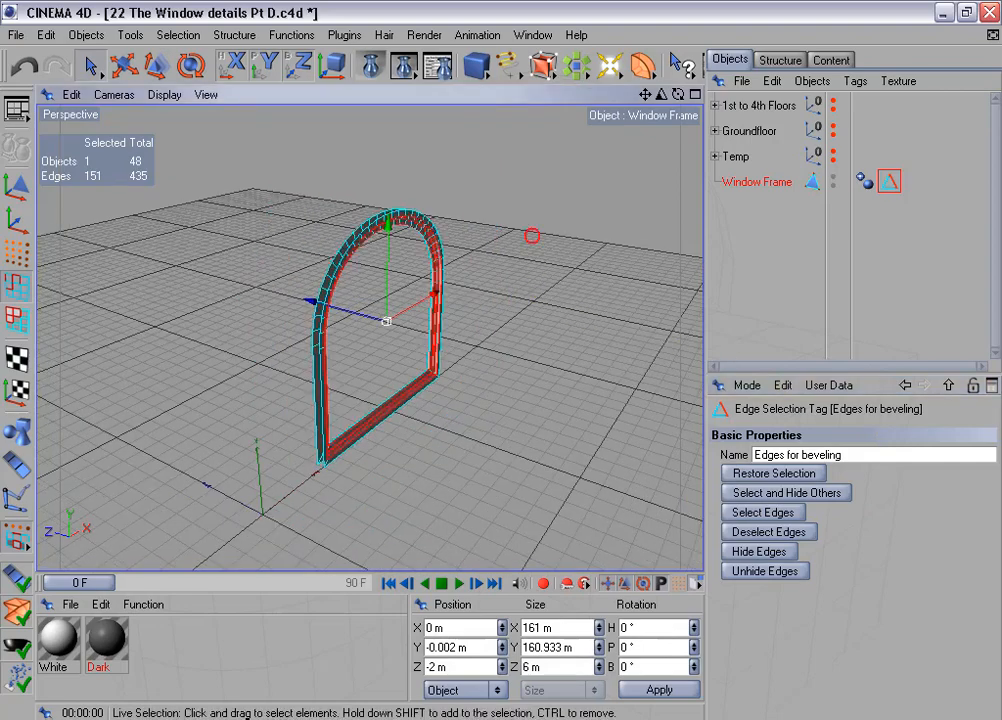
alt+drag(532, 236, 506, 237)
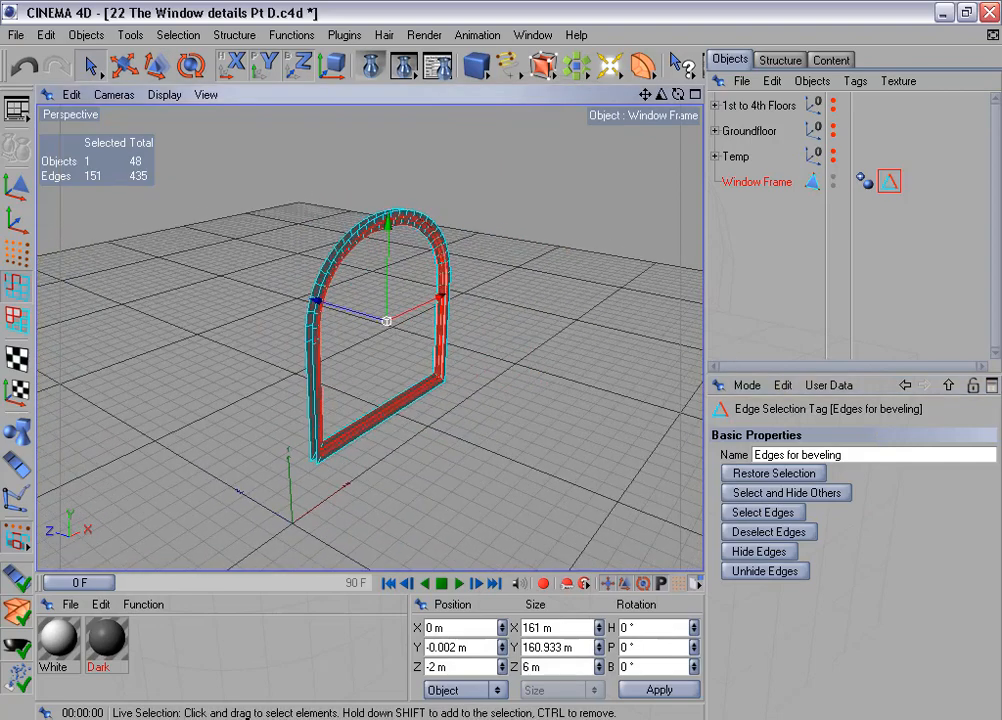
click(14, 182)
alt+drag(408, 210, 400, 221)
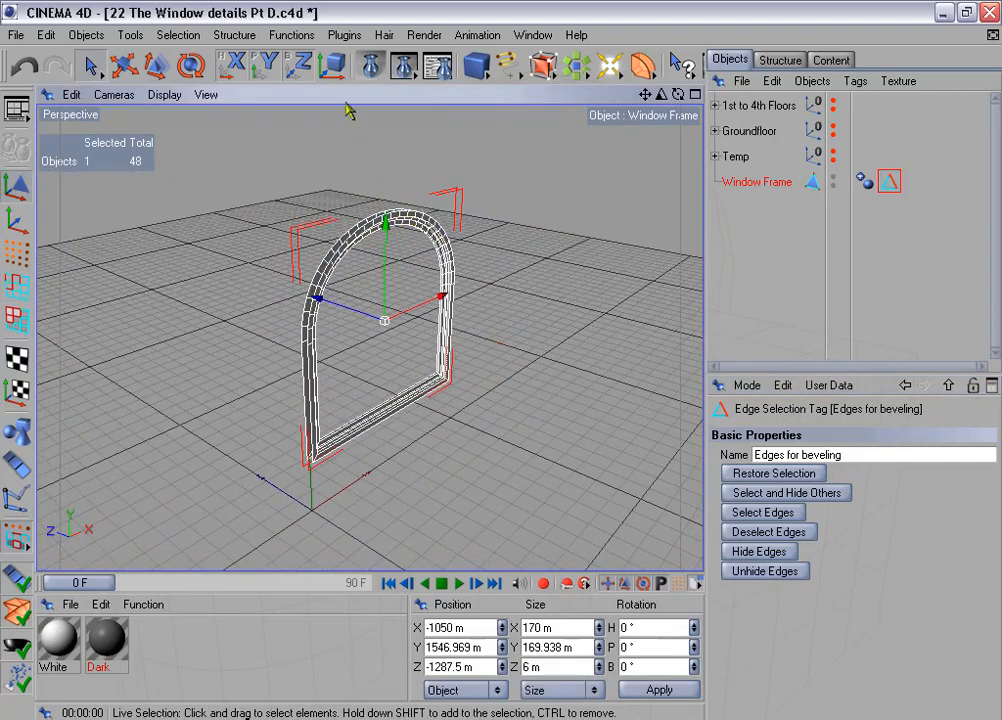
- Center Window Frame's axis on all of its points with the Axis Center plugin
click(345, 36)
mouse_move(455, 104)
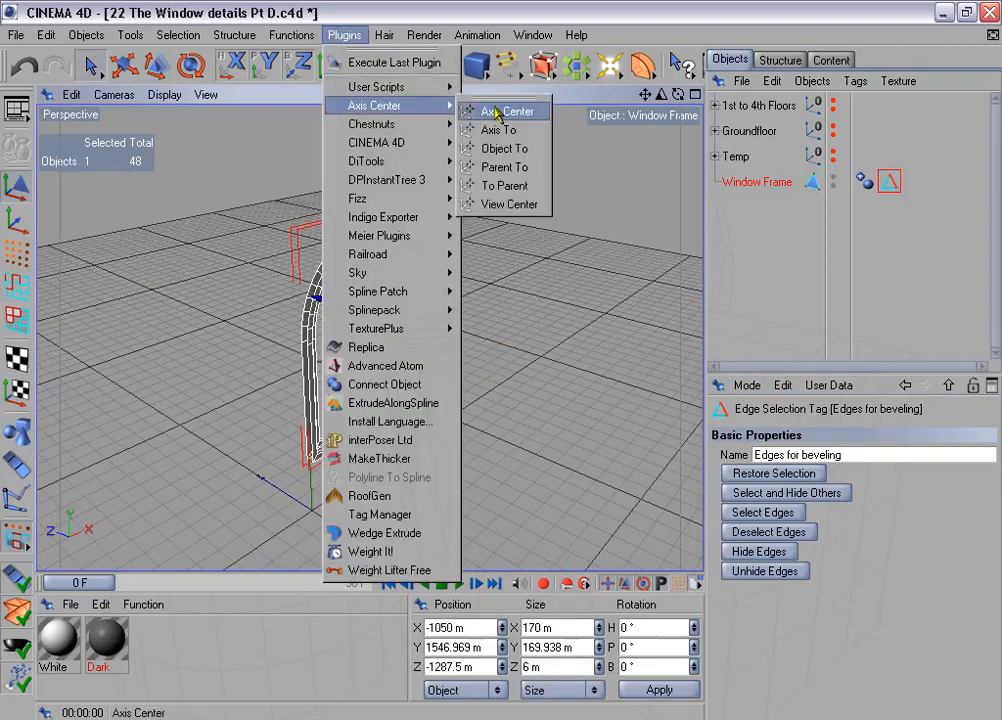
click(539, 113)
click(525, 284)
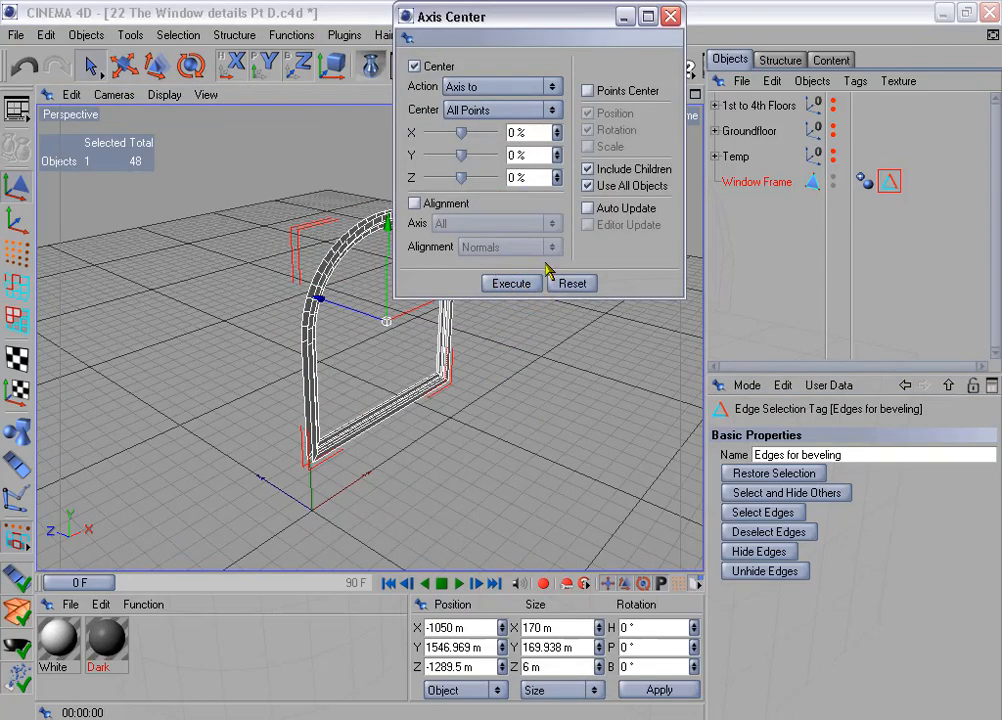
click(666, 17)
- Set Window Frame's Z position to -1290 m and show 1st to 4th Floors in the editor to check its placement
alt+middle_drag(537, 292, 546, 236)
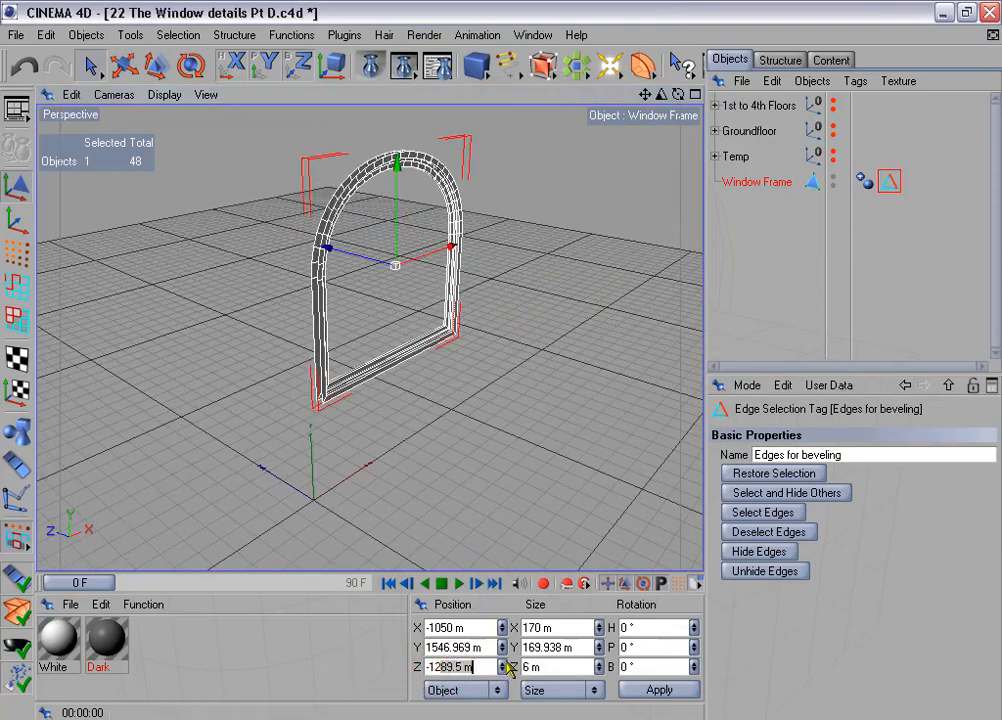
click(683, 691)
alt+drag(501, 362, 537, 385)
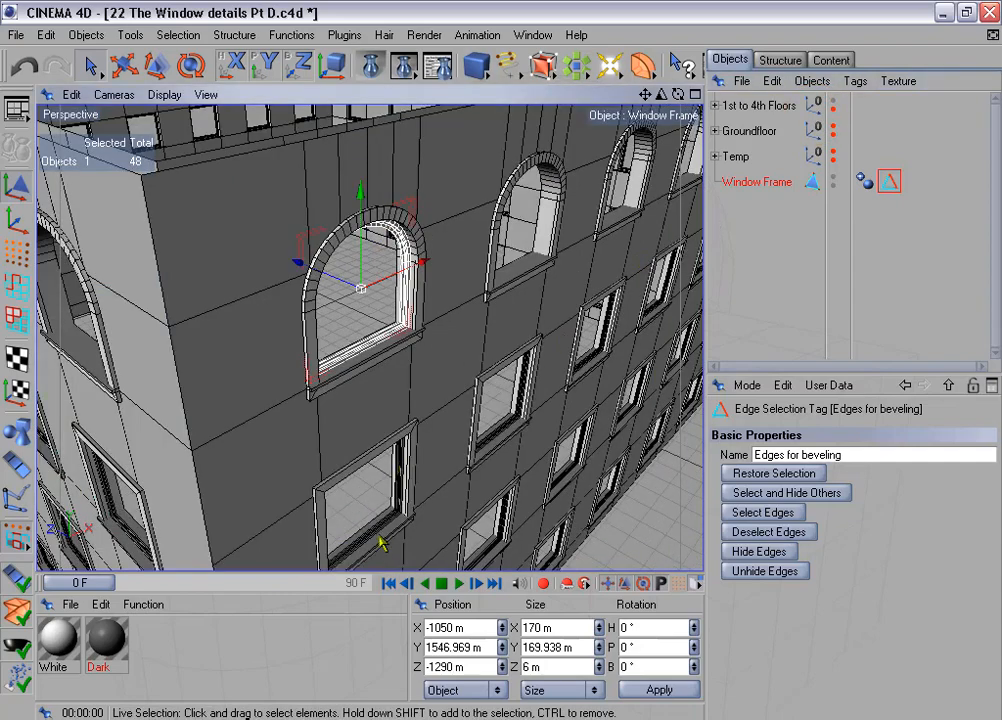
mouse_move(524, 294)
alt+mouse_down()
mouse_move(540, 296)
mouse_move(524, 294)
alt+mouse_up()
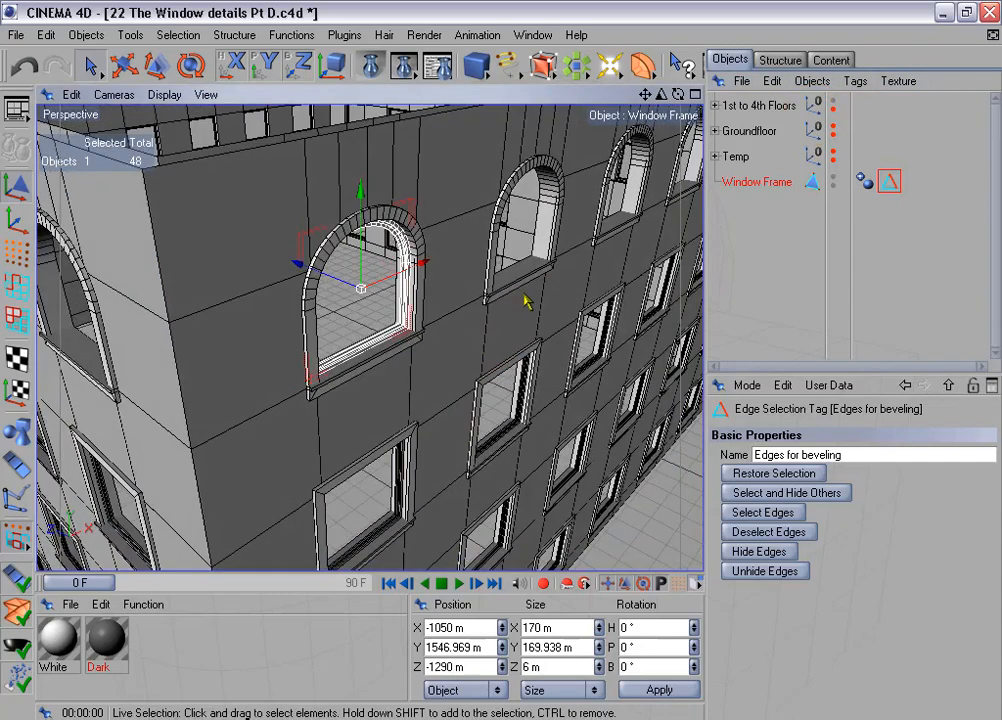
- Hide 1st to 4th Floors, switch Window Frame to edge mode, and show the floors in the editor again
click(834, 101)
click(16, 287)
scroll(300, 343, down, 5)
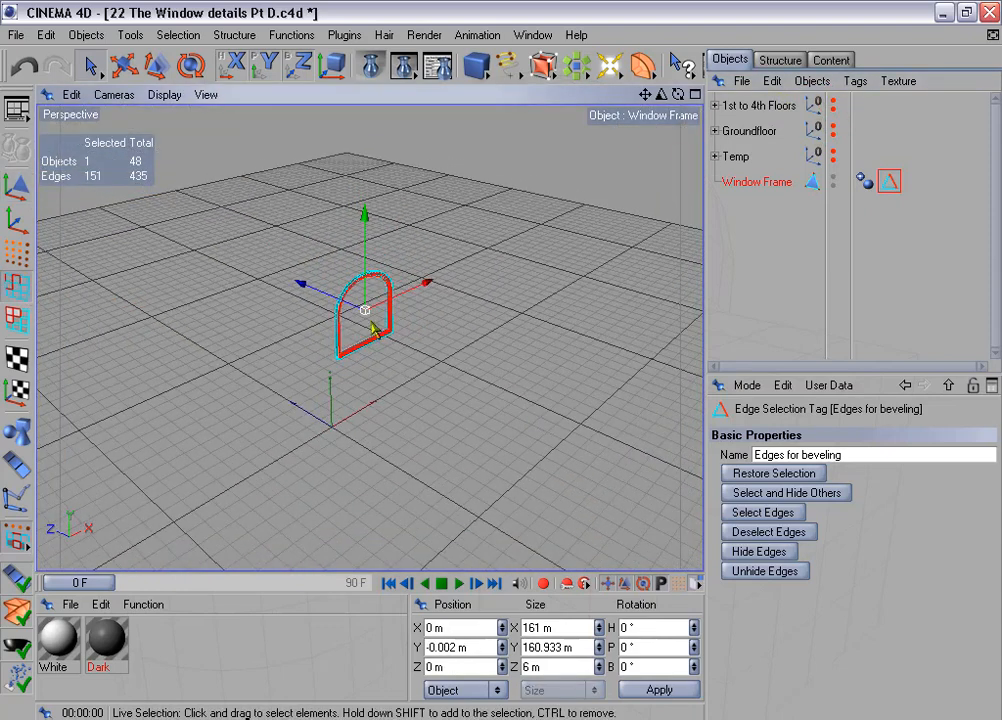
alt+middle_drag(375, 317, 271, 338)
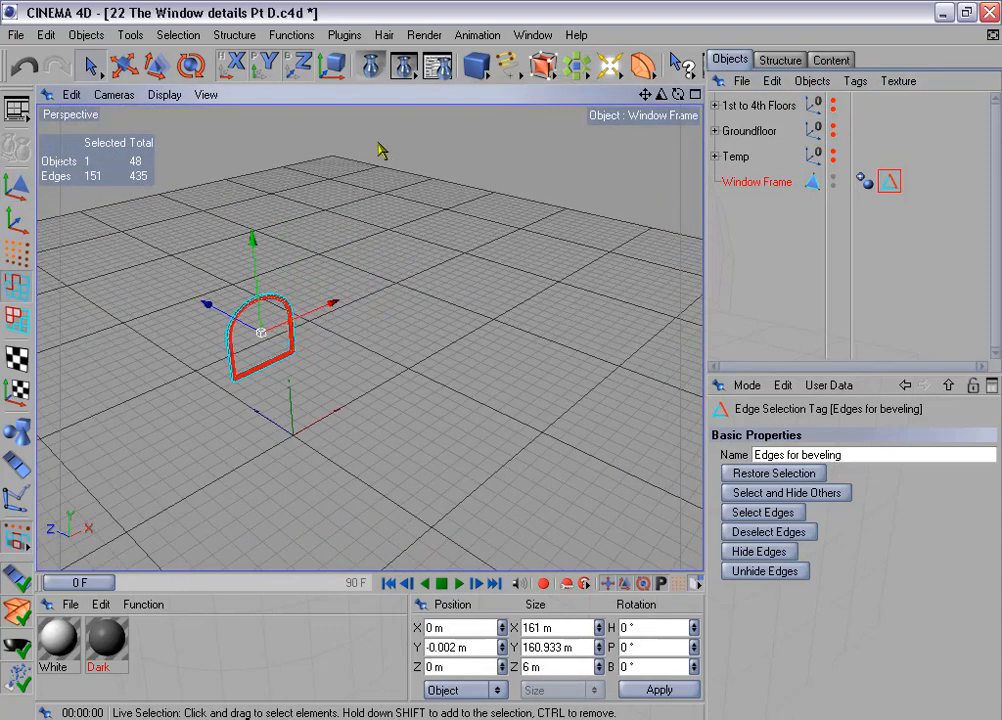
click(834, 101)
alt+drag(366, 140, 462, 200)
alt+drag(465, 338, 396, 289)
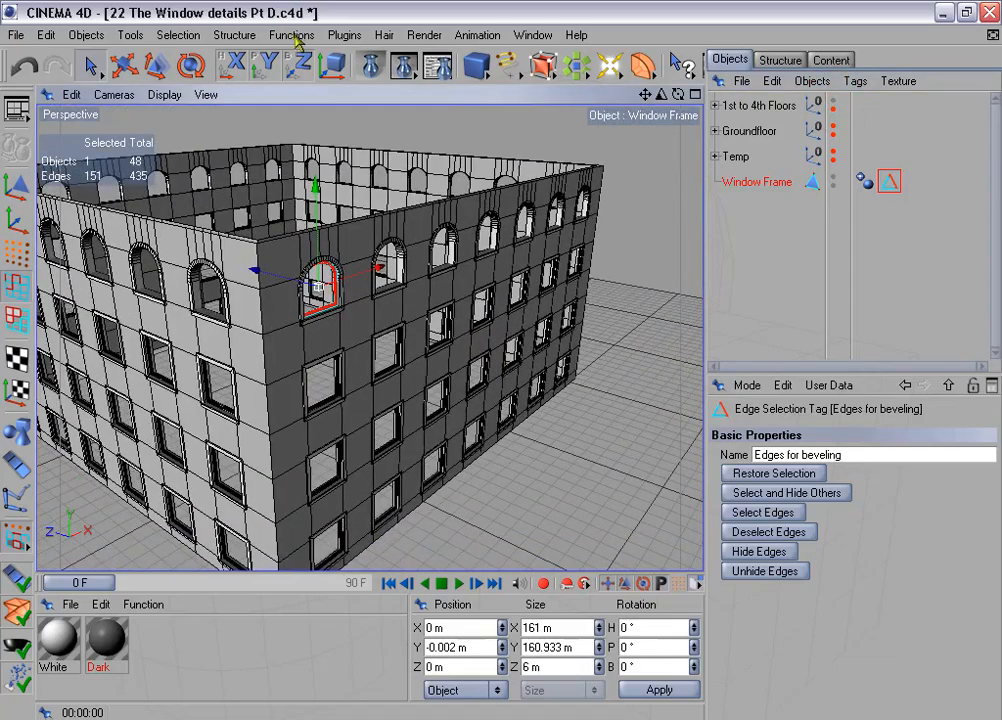
- Duplicate Window Frame in linear mode into six copies spaced 350 m per step along X, with position enabled and rotation disabled
click(291, 35)
click(358, 163)
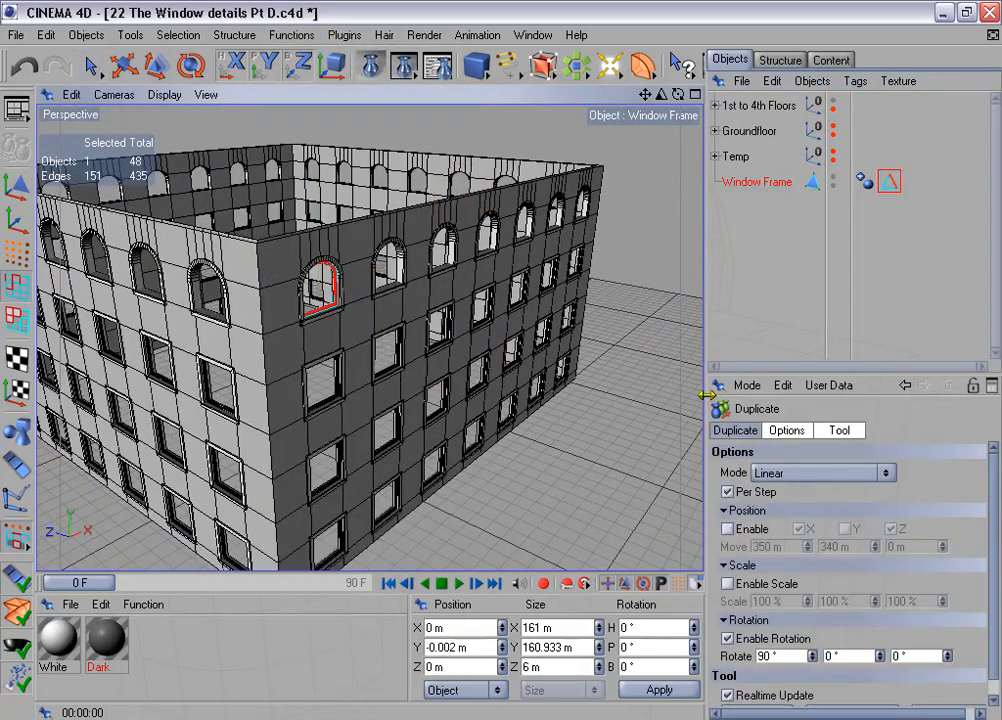
drag(704, 402, 702, 306)
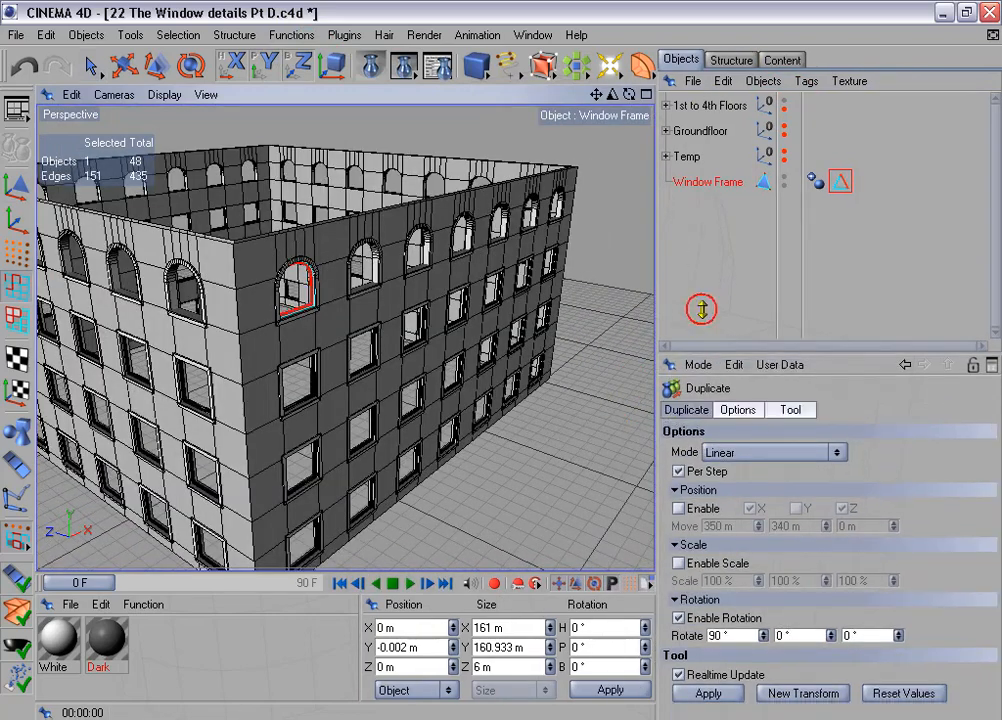
click(688, 366)
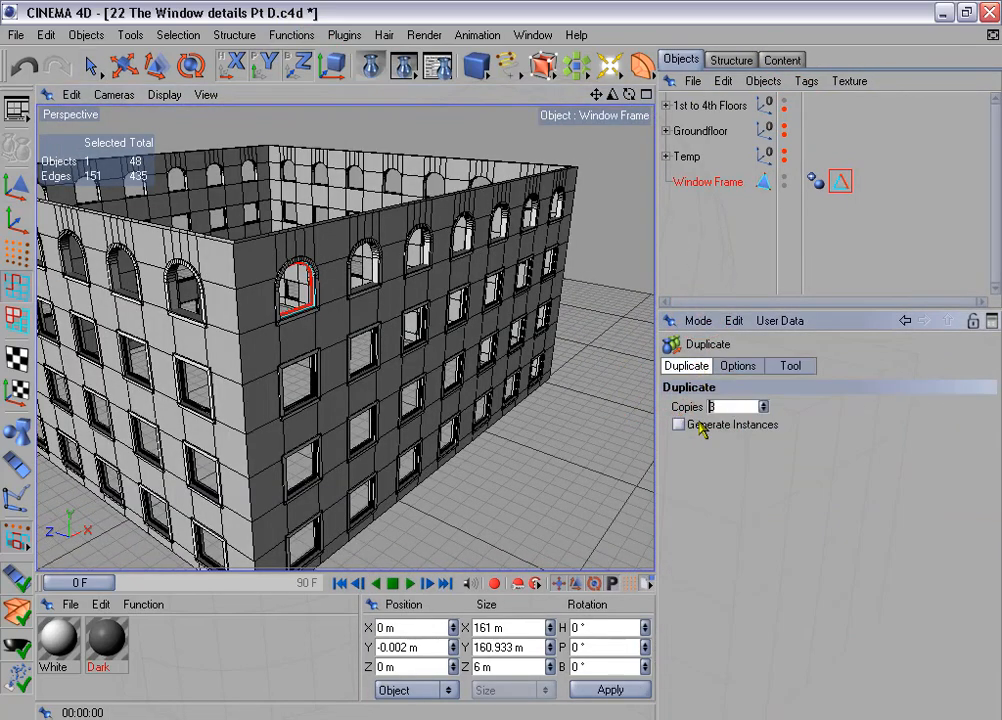
click(740, 366)
click(679, 465)
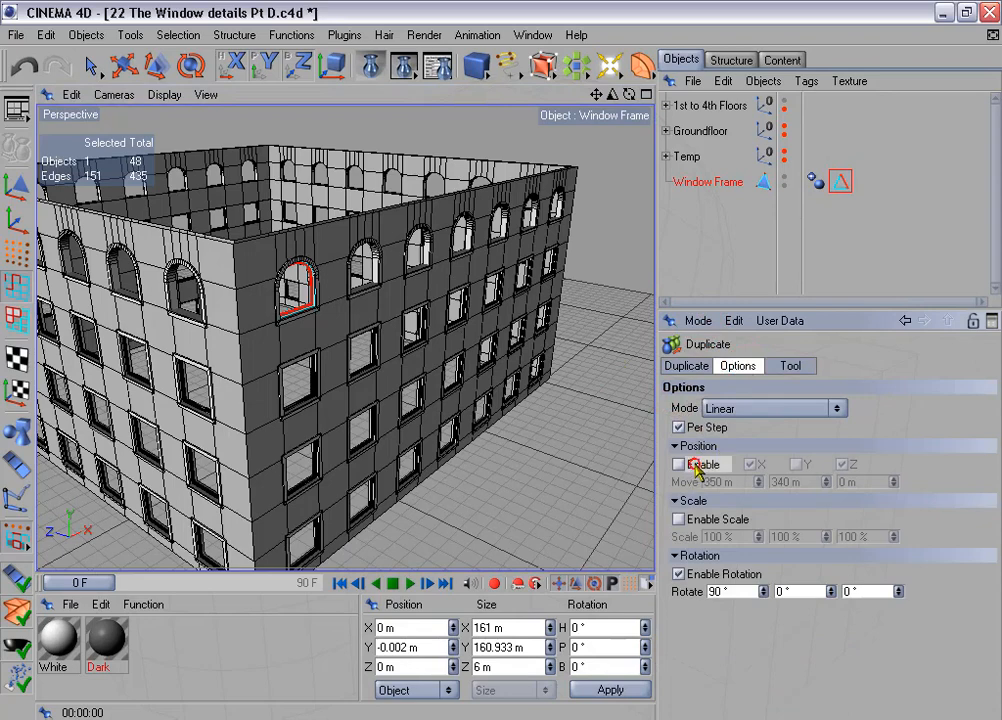
click(760, 469)
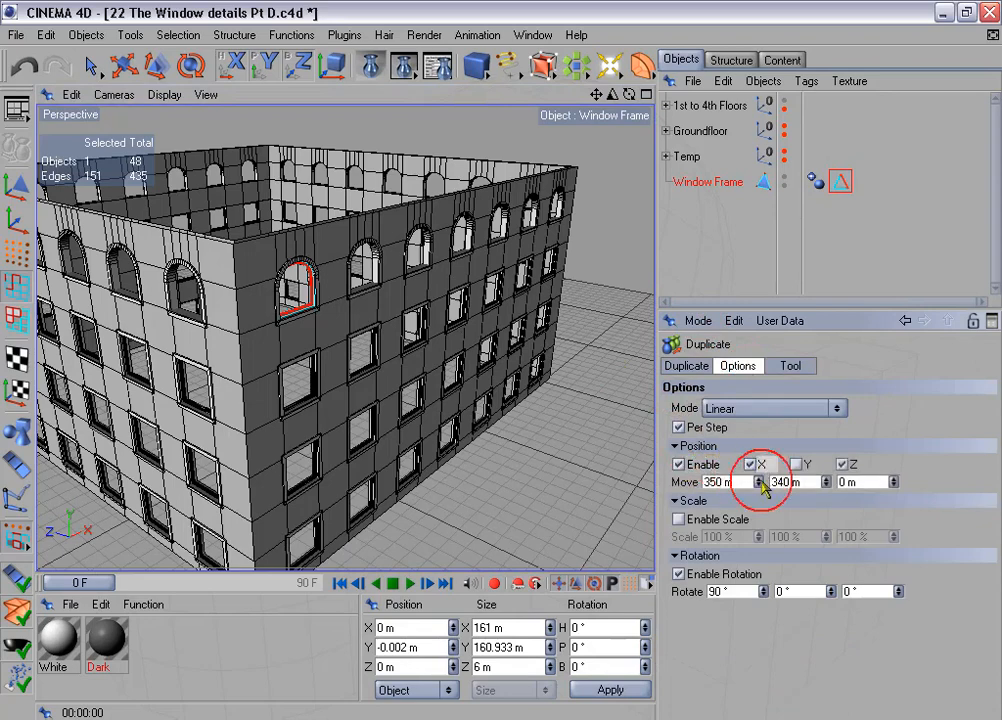
click(679, 575)
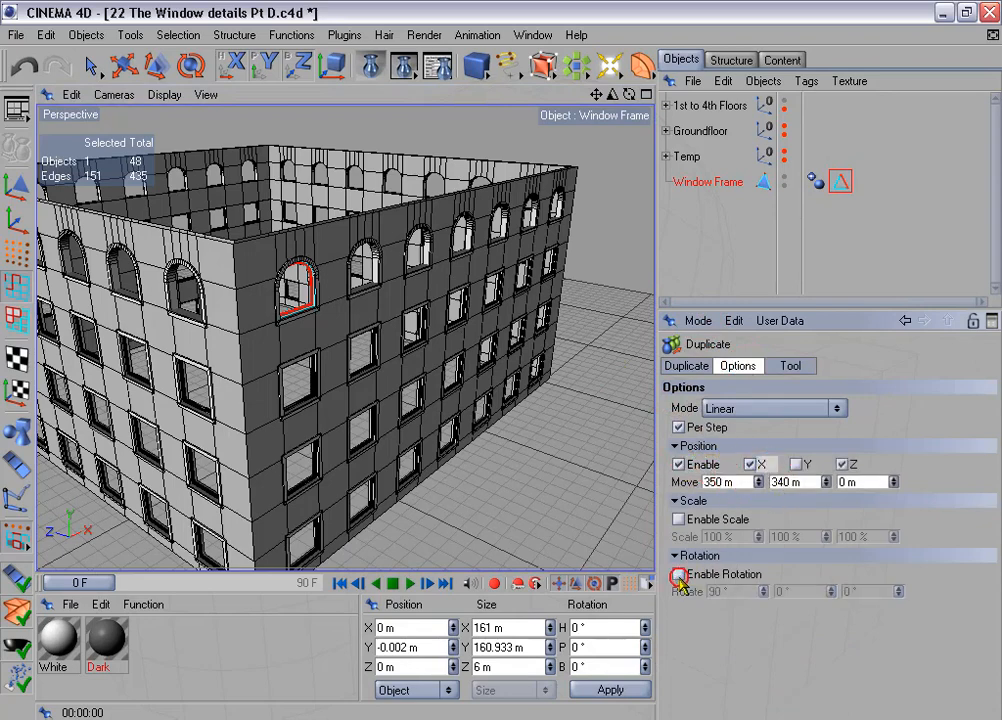
click(790, 365)
click(708, 425)
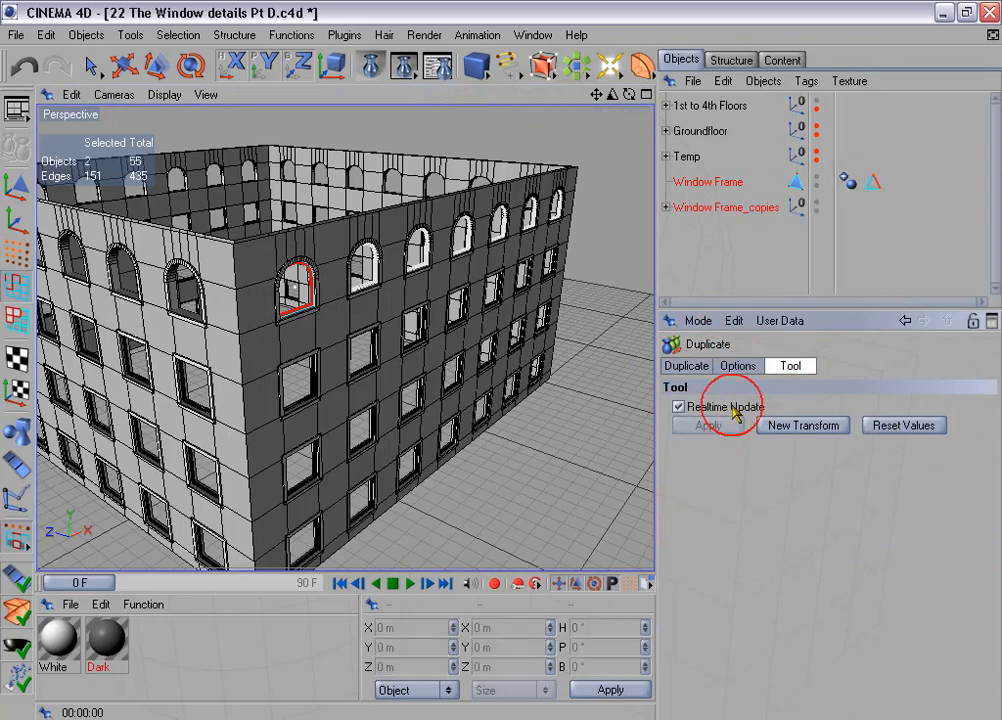
- Connect the original Window Frame and its six copies into a single polygon object
click(666, 207)
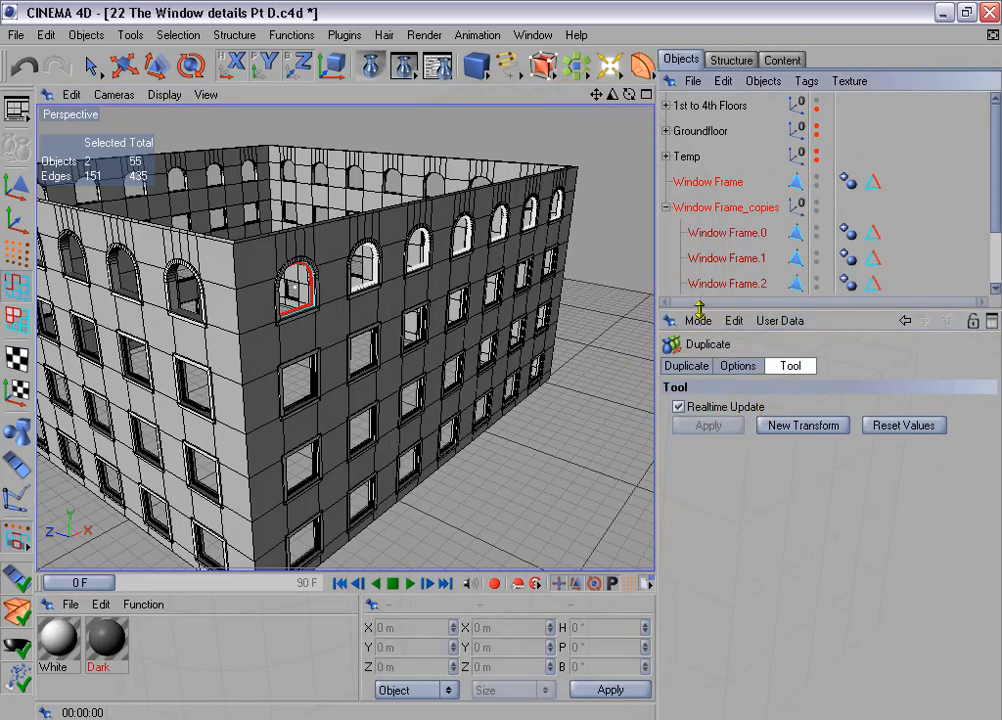
drag(699, 311, 700, 419)
click(692, 184)
shift+drag(686, 240, 731, 368)
right_click(726, 340)
click(763, 456)
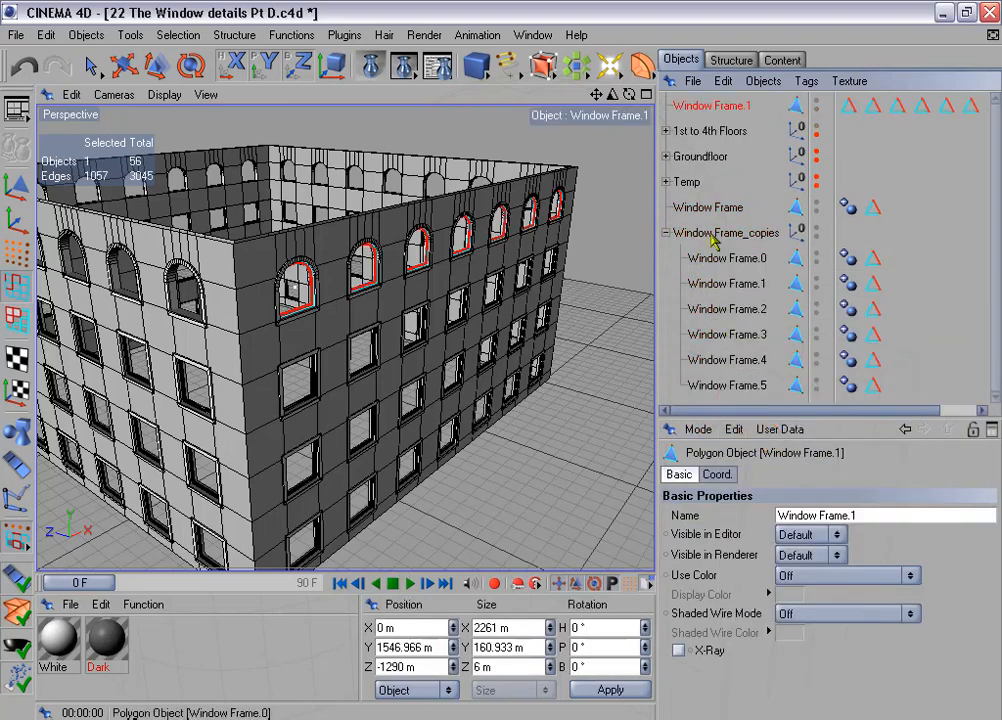
- Delete the original Window Frame and the Window Frame_copies group, keeping only the connected object
click(706, 208)
shift+click(710, 231)
key(Delete)
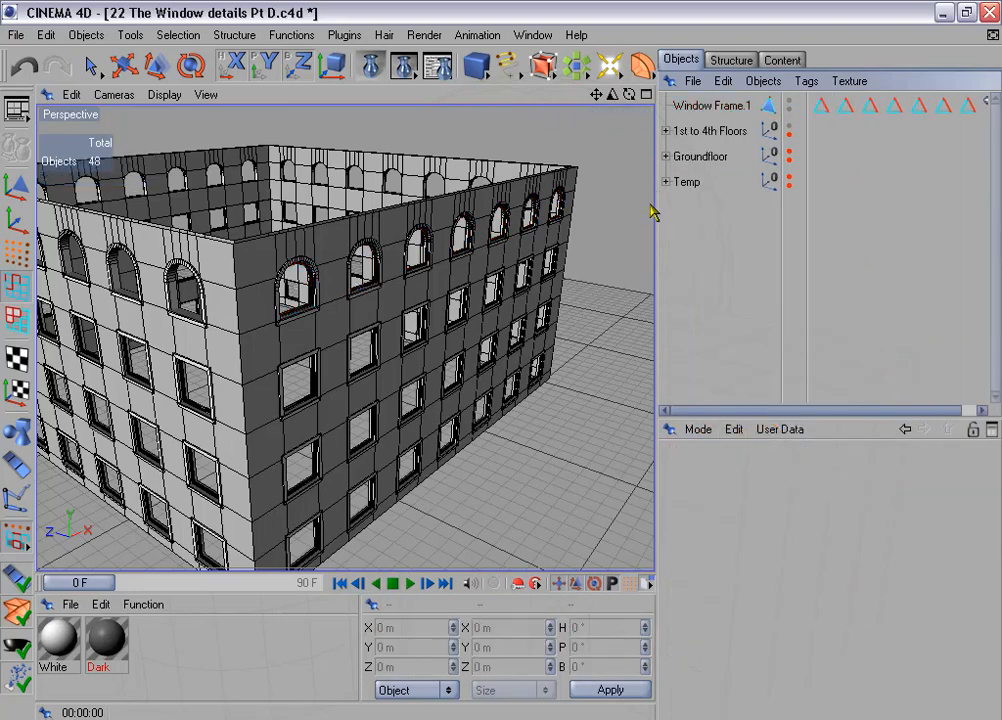
- Select the edges stored in all seven "Edges for beveling" tags on Window Frame.1
drag(653, 206, 577, 199)
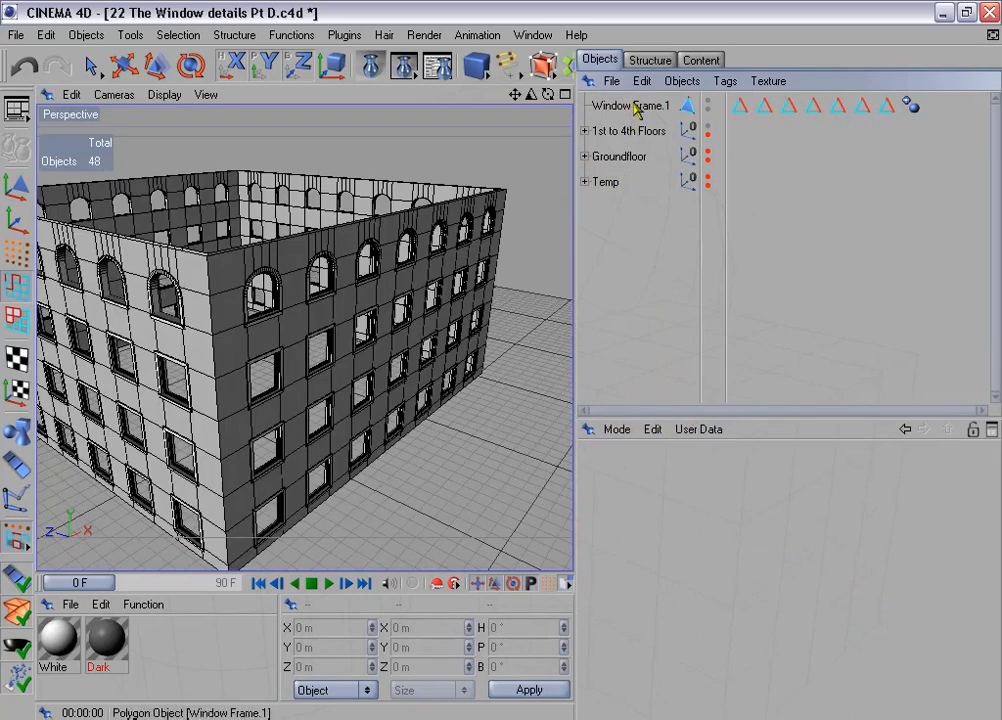
click(640, 105)
drag(773, 120, 880, 116)
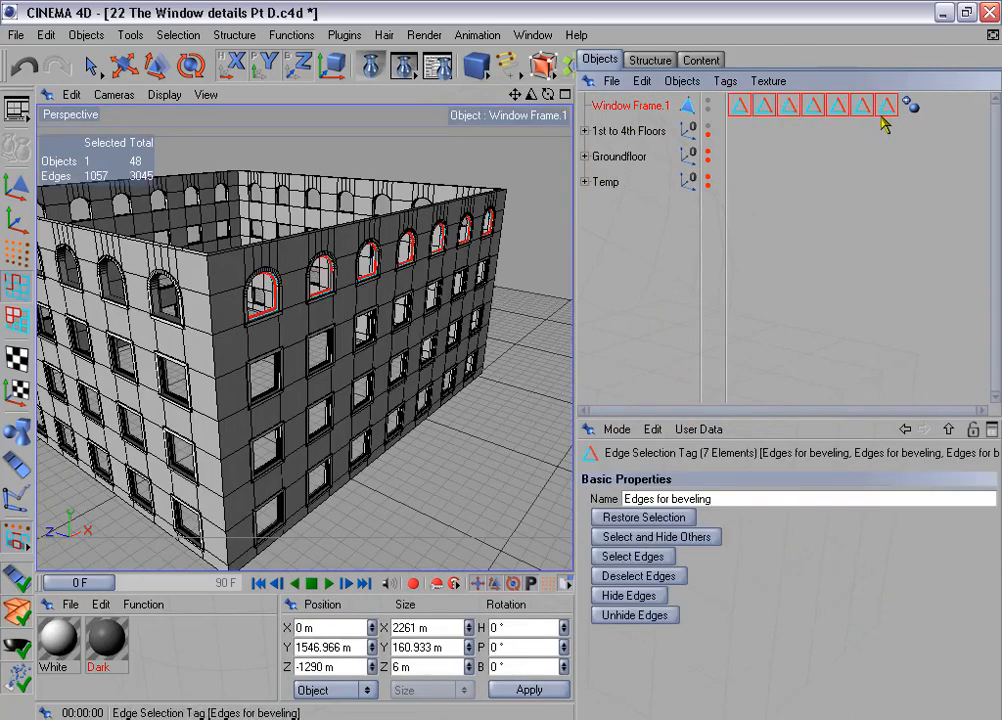
click(680, 520)
click(668, 574)
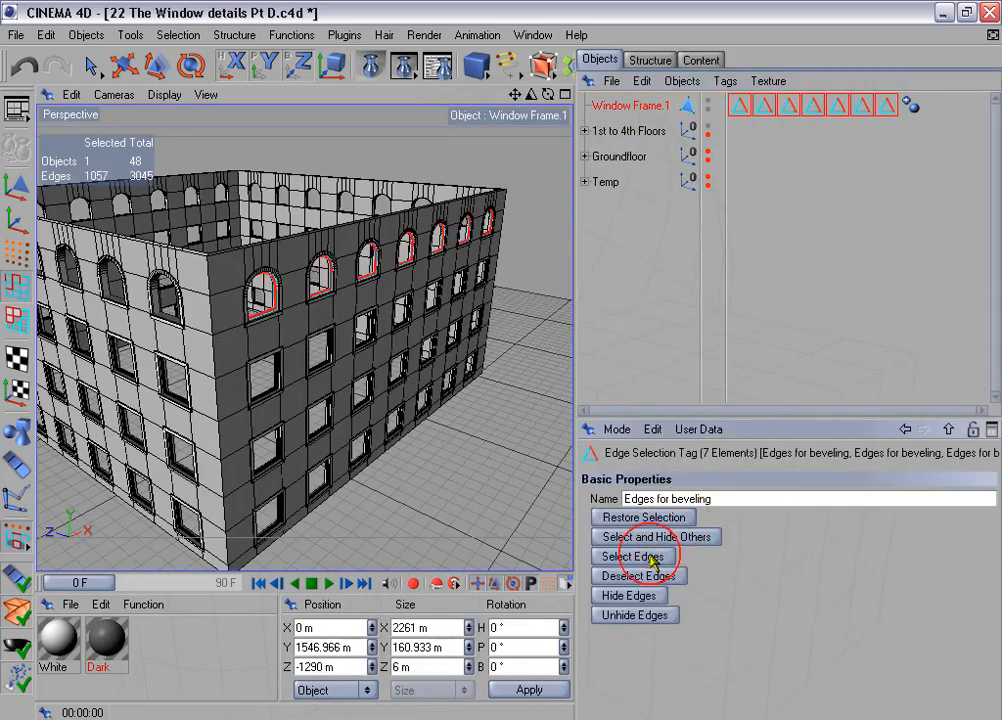
- Store the combined edge selection in one "Edges for beveling" tag and delete the six redundant selection tags
click(178, 35)
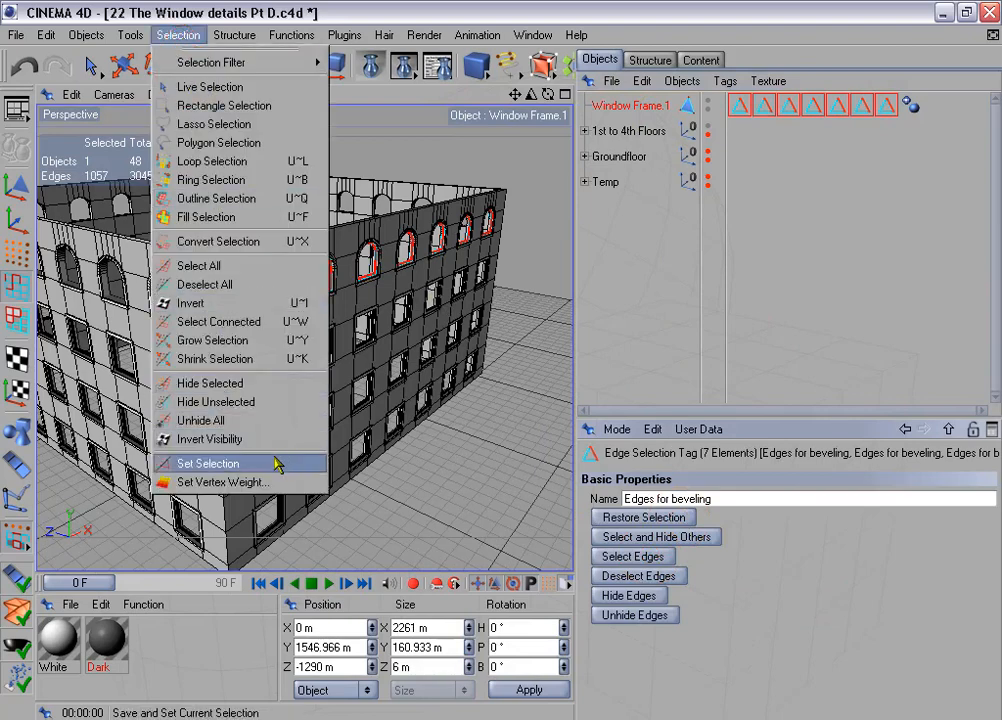
click(310, 461)
drag(760, 121, 884, 112)
key(Delete)
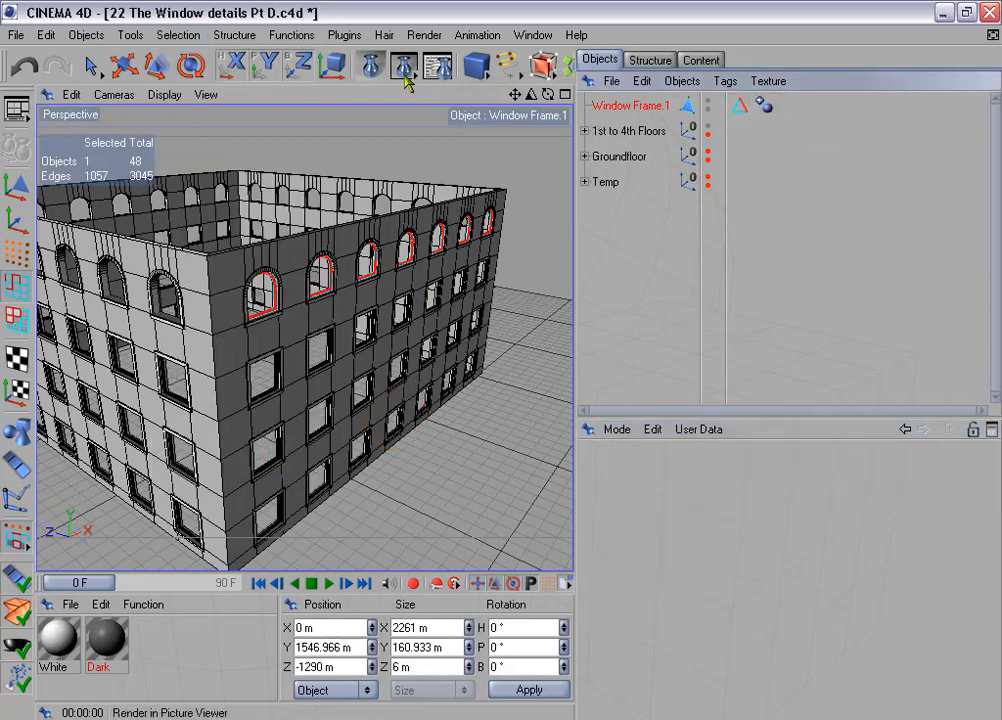
- Duplicate Window Frame.1 into three copies rotated 90° in heading per step, with position offset disabled, to cover the other façades
click(274, 34)
click(352, 162)
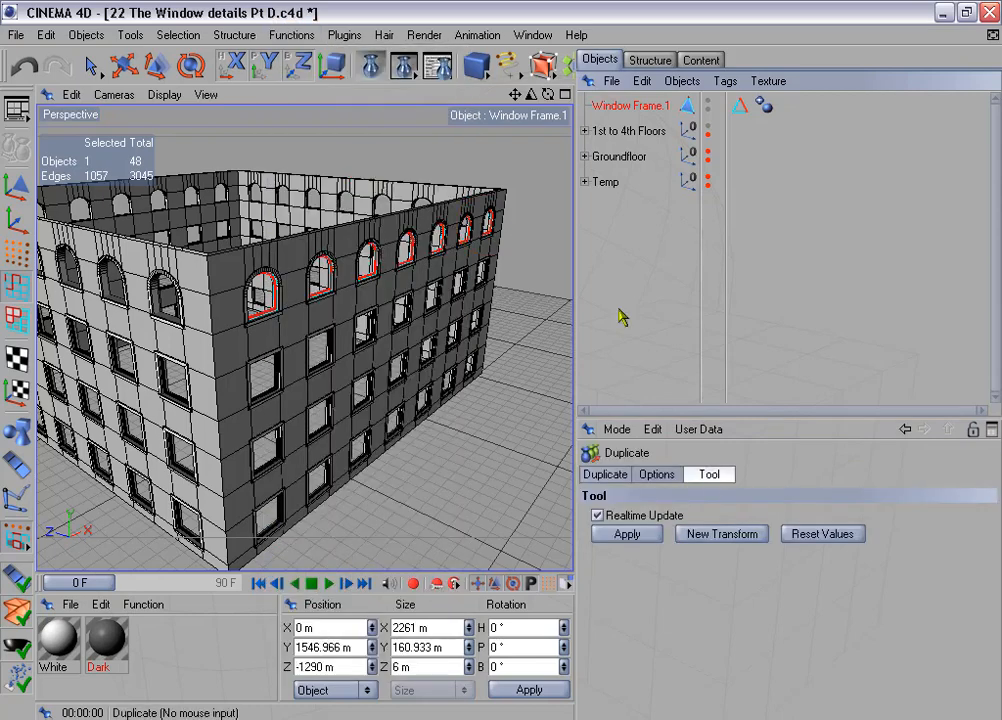
click(610, 475)
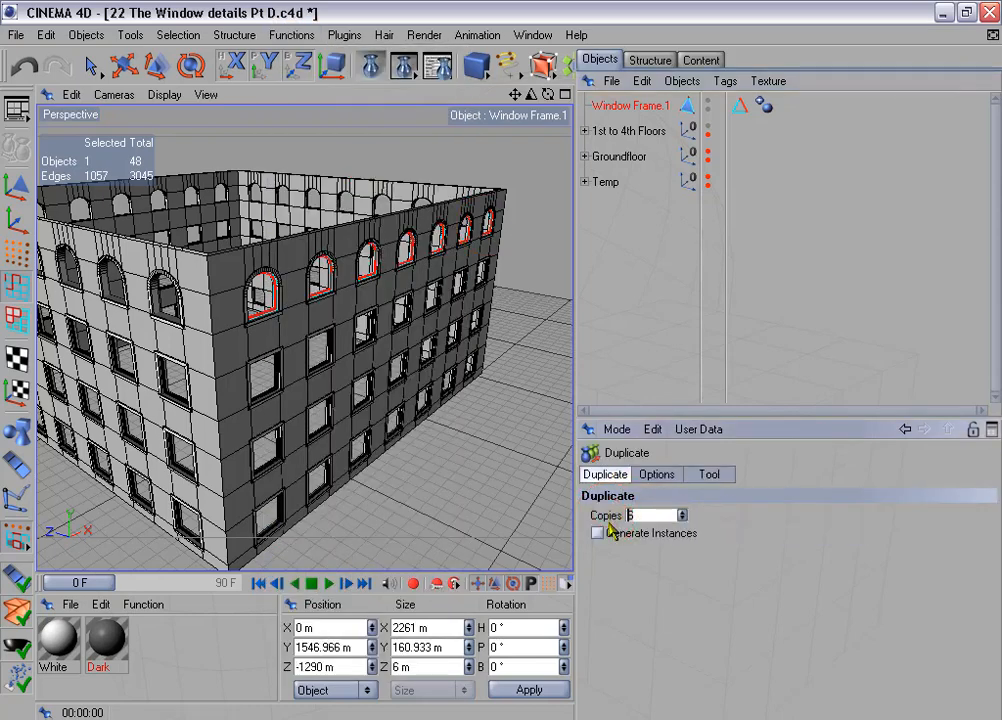
click(657, 474)
click(598, 574)
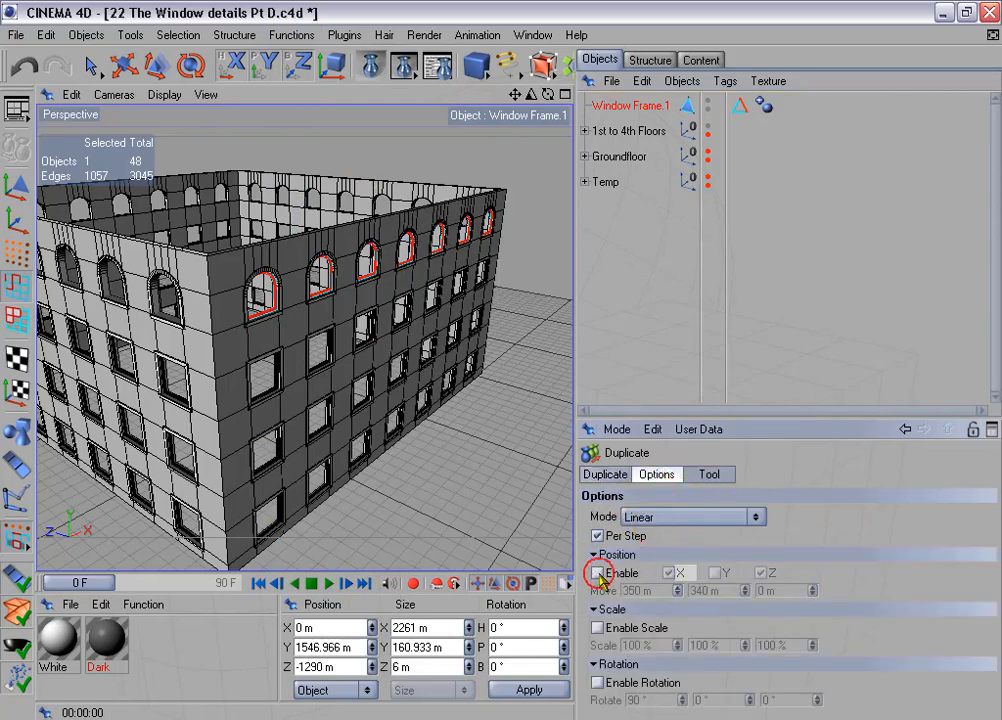
click(598, 683)
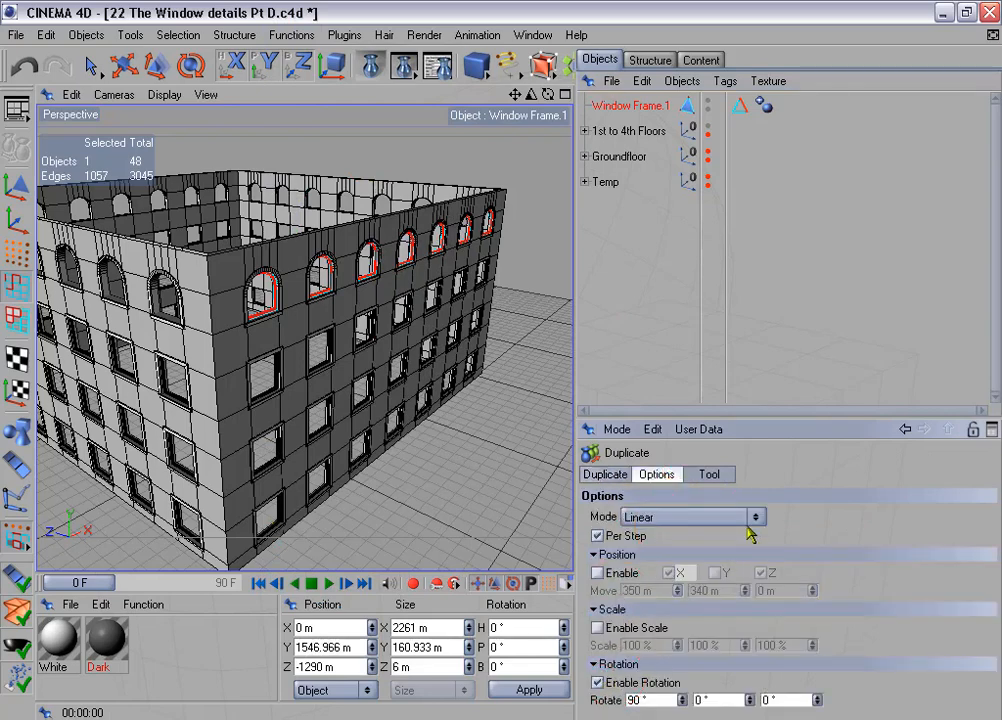
click(709, 474)
click(636, 535)
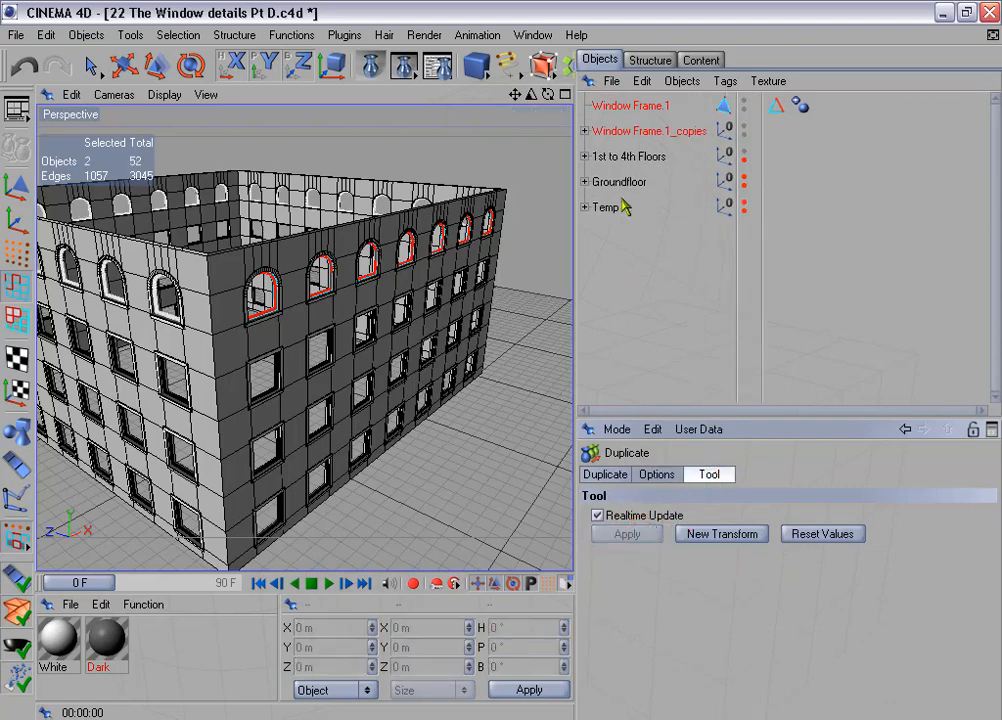
- Connect Window Frame.1 and its three rotated copies into one polygon object
click(586, 131)
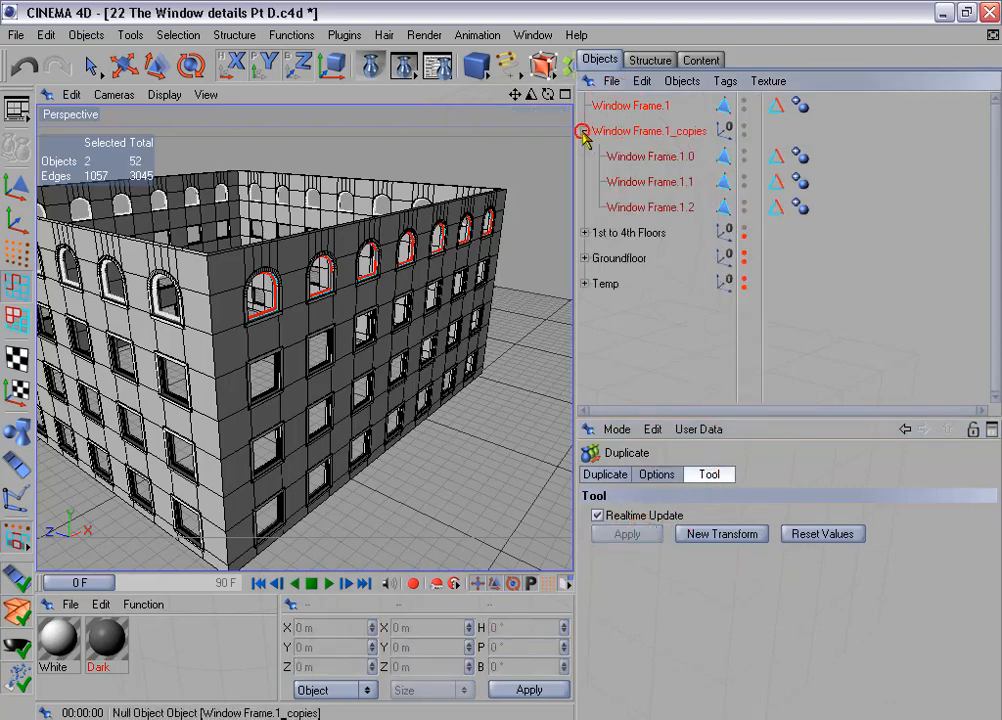
click(612, 110)
ctrl+click(615, 157)
ctrl+click(615, 183)
ctrl+click(615, 206)
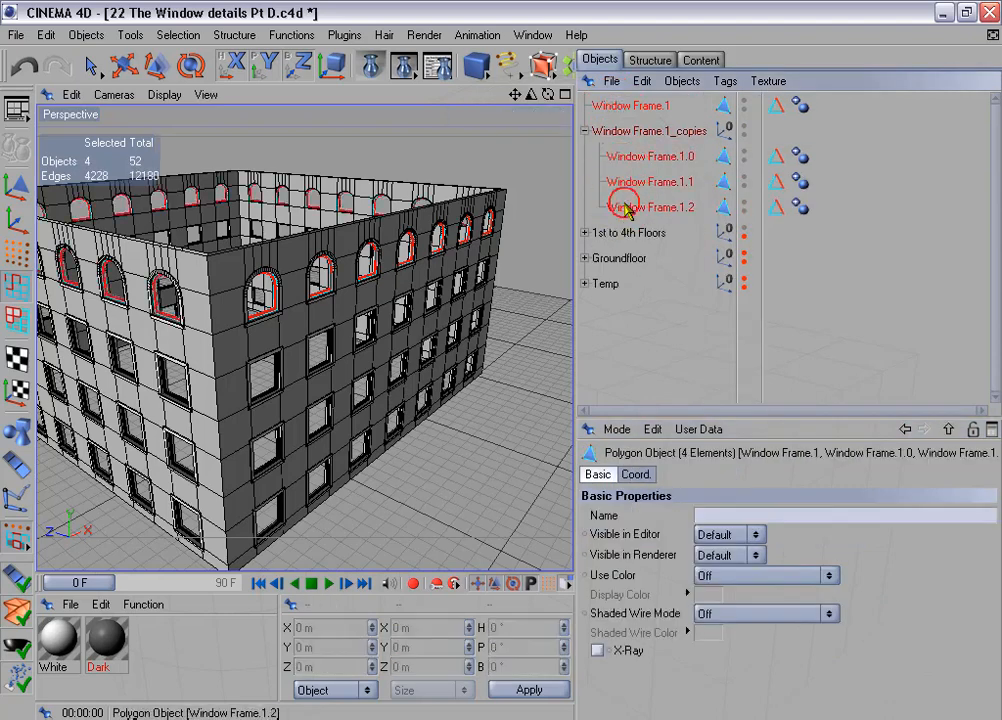
right_click(622, 208)
click(704, 411)
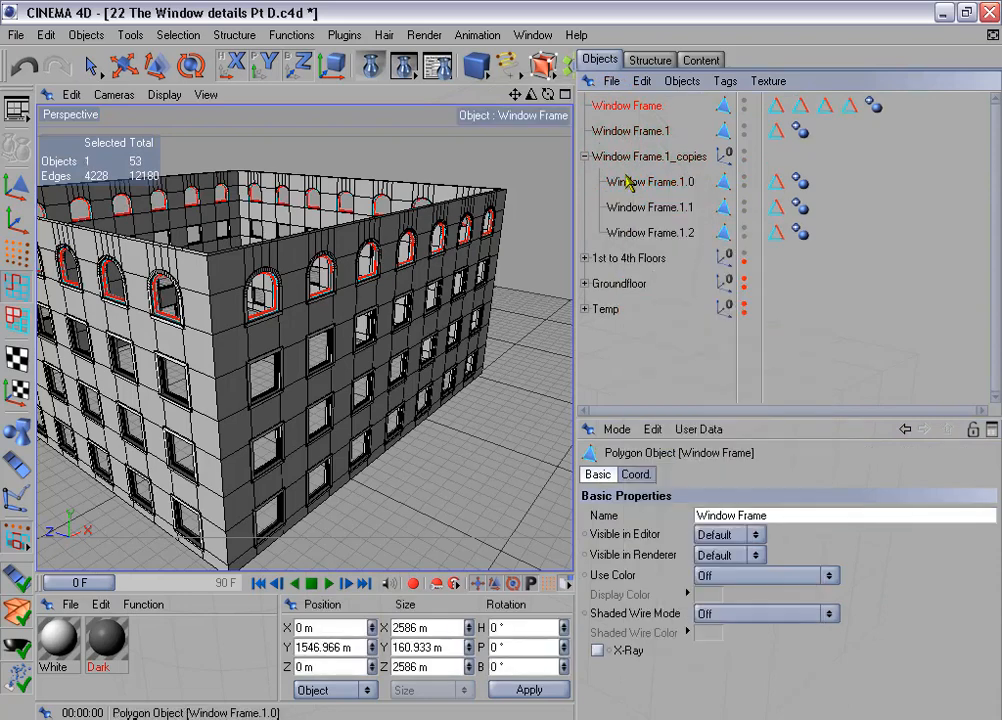
- Delete Window Frame.1 and the Window Frame.1_copies group, keeping only the connected Window Frame
click(628, 131)
ctrl+click(633, 157)
key(Delete)
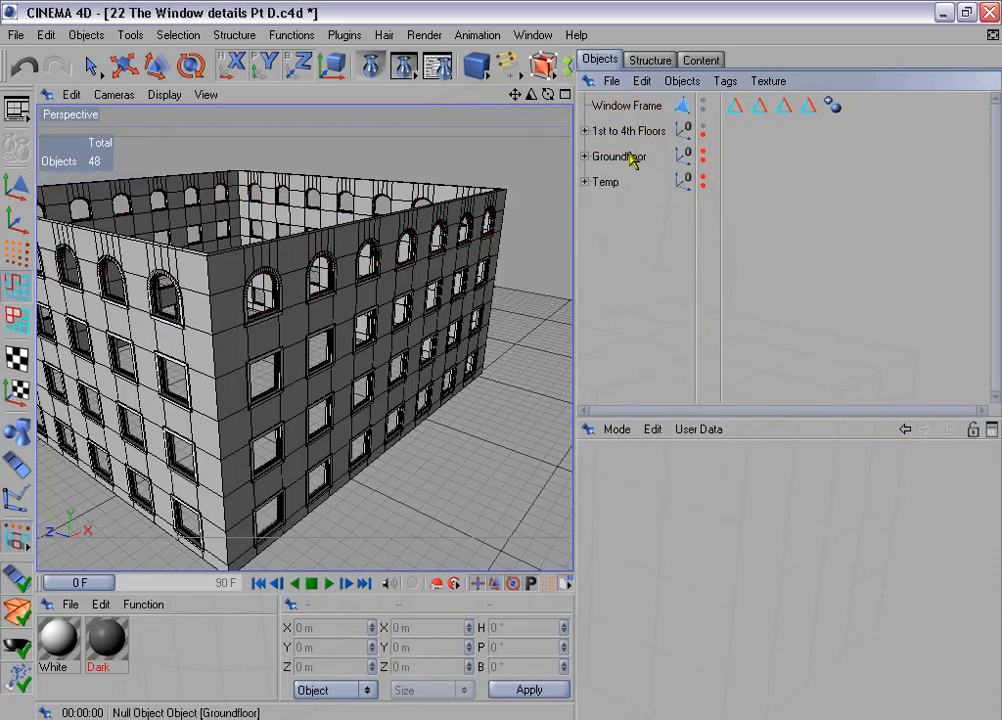
- Select the edges of all four "Edges for beveling" tags on Window Frame and store the combined selection in the first tag
click(636, 106)
drag(742, 122, 807, 110)
click(672, 519)
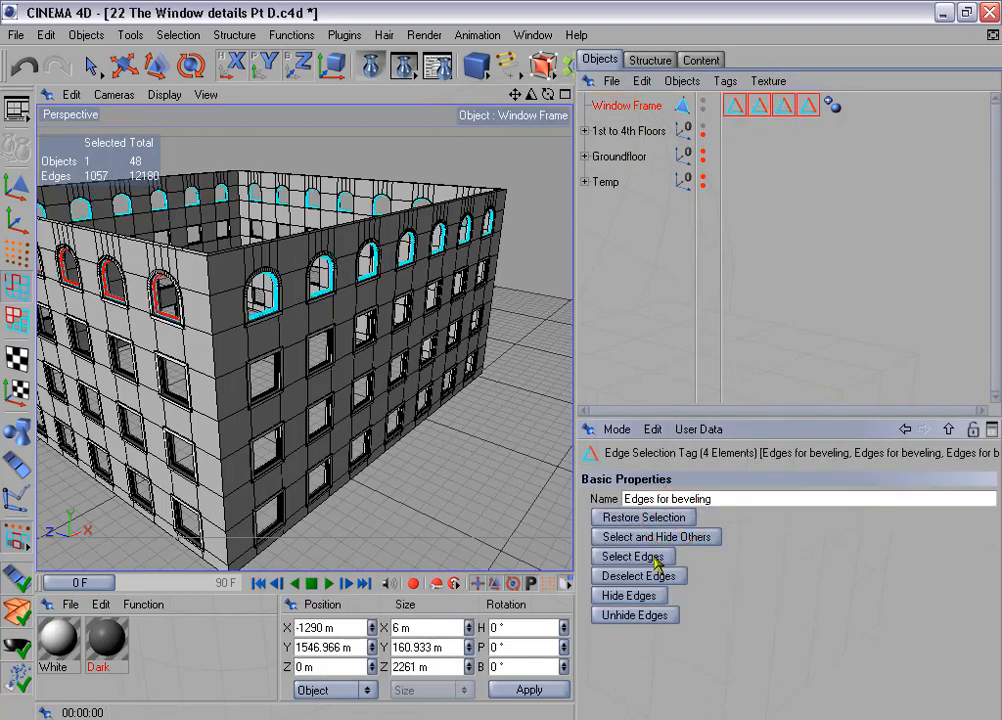
click(652, 558)
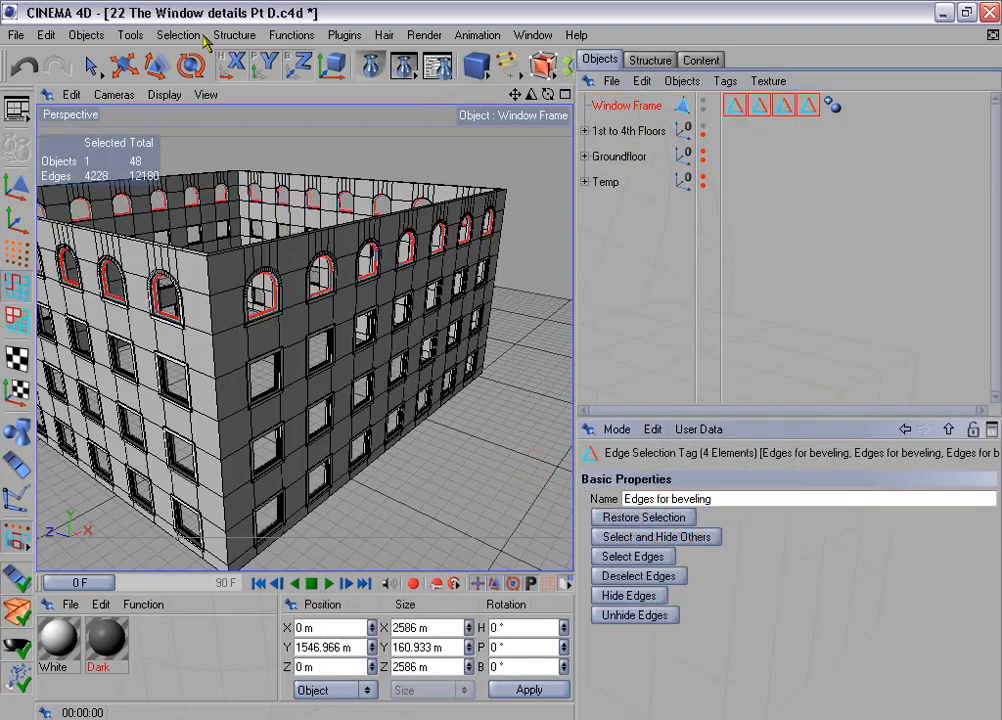
click(203, 36)
click(289, 458)
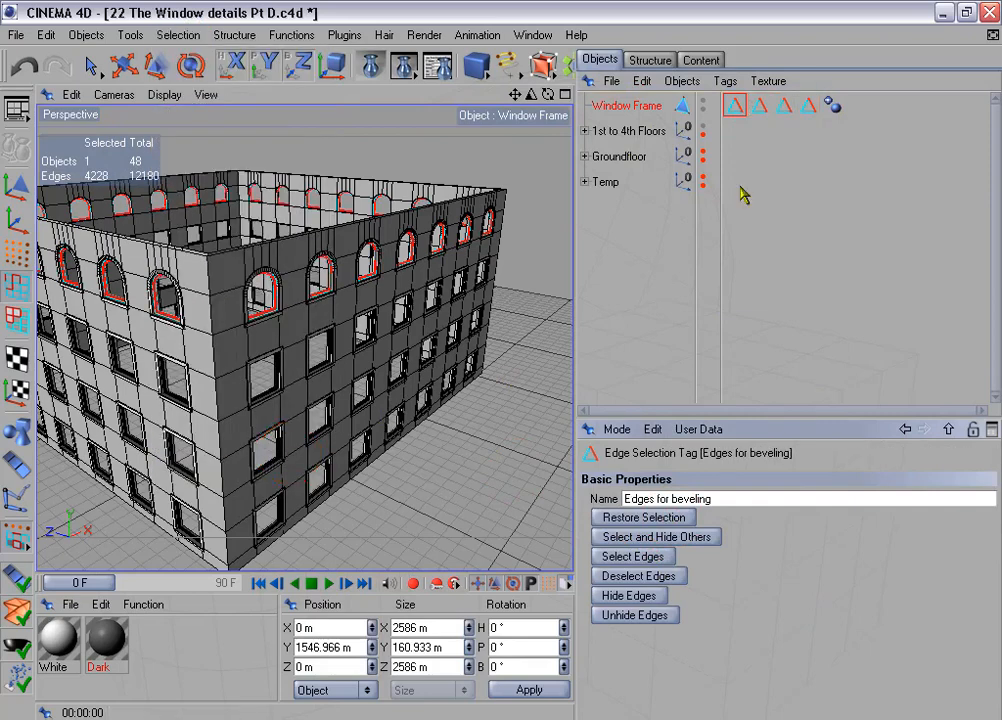
- Delete Window Frame's three surplus "Edges for beveling" tags and take Window Frames out of the 1st to 4th Floors group
drag(756, 123, 812, 107)
key(Delete)
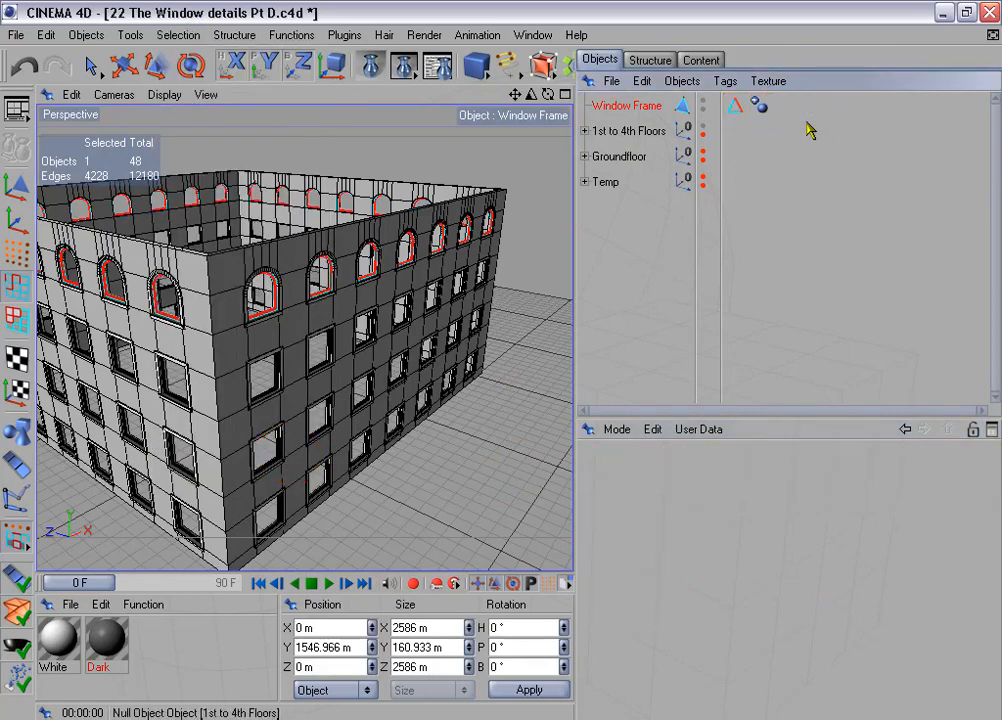
click(584, 131)
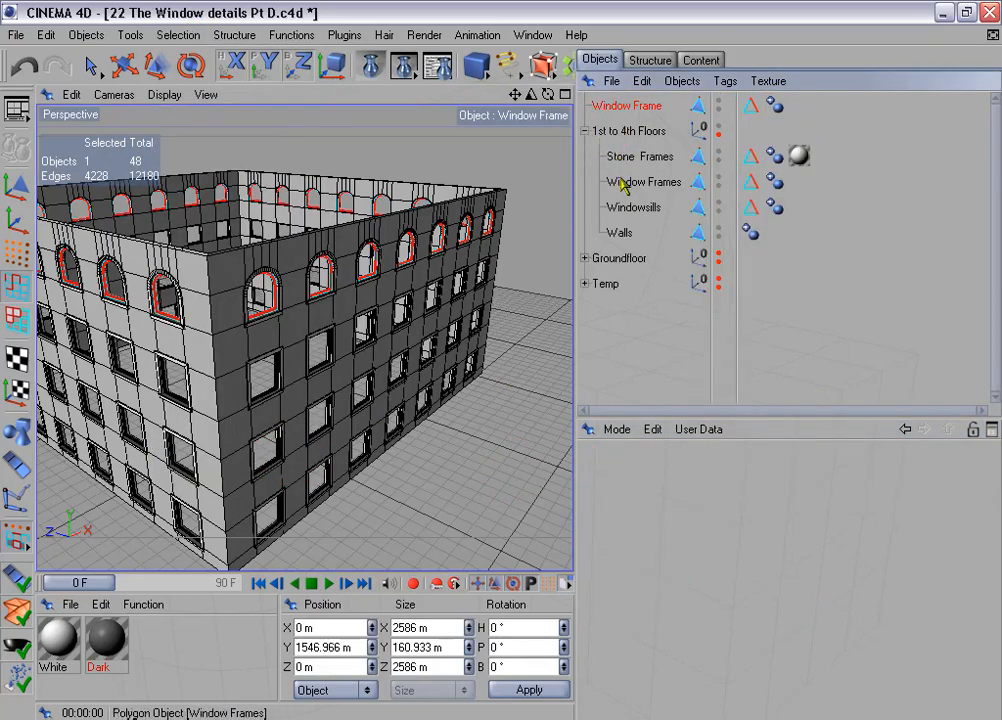
drag(613, 184, 630, 122)
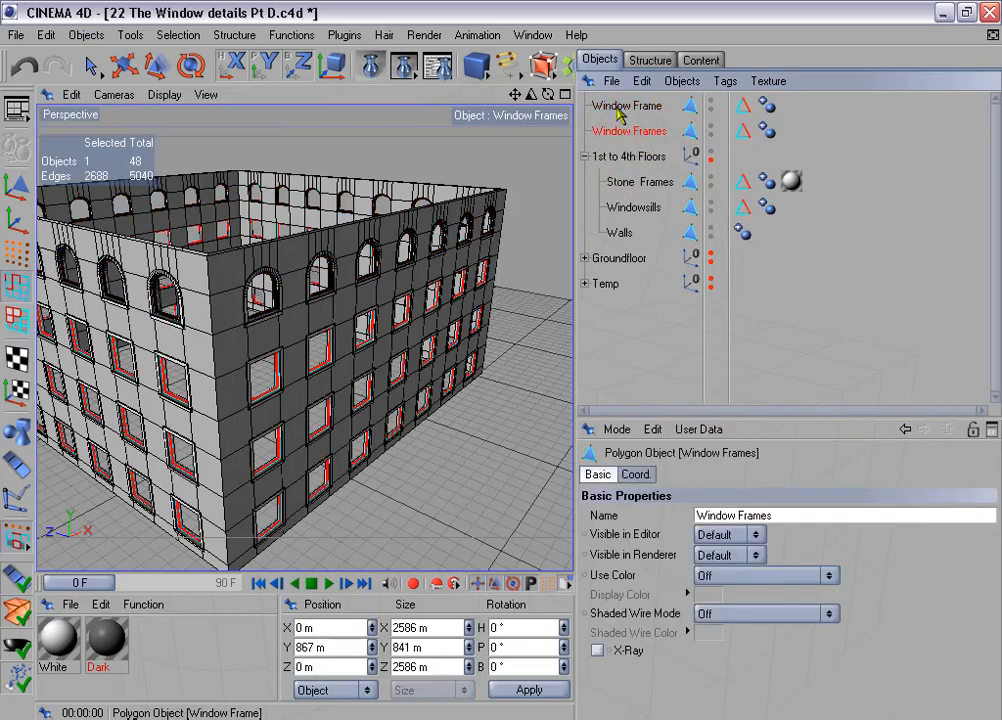
- Connect Window Frame and Window Frames into one polygon object and delete the two originals
ctrl+click(622, 106)
right_click(622, 115)
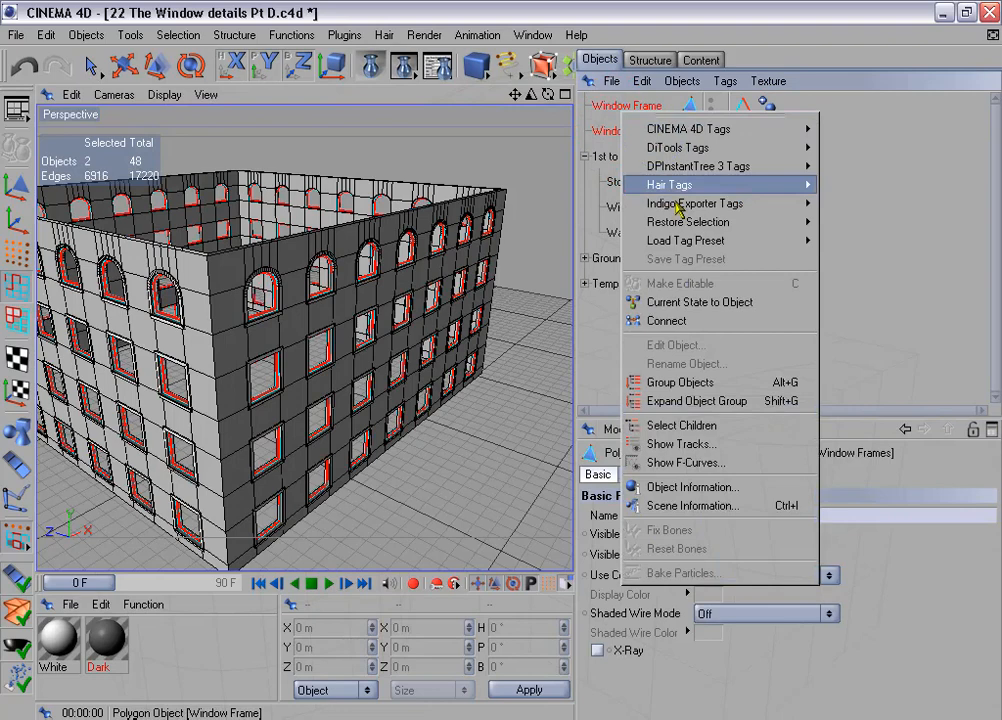
click(703, 320)
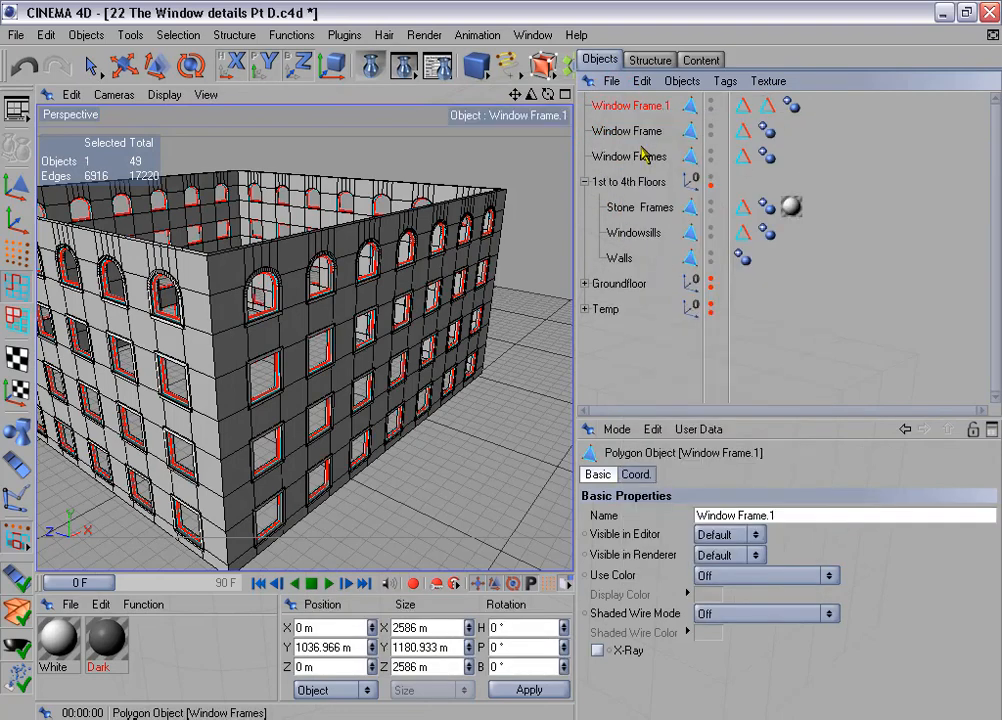
click(645, 132)
ctrl+click(640, 158)
key(Delete)
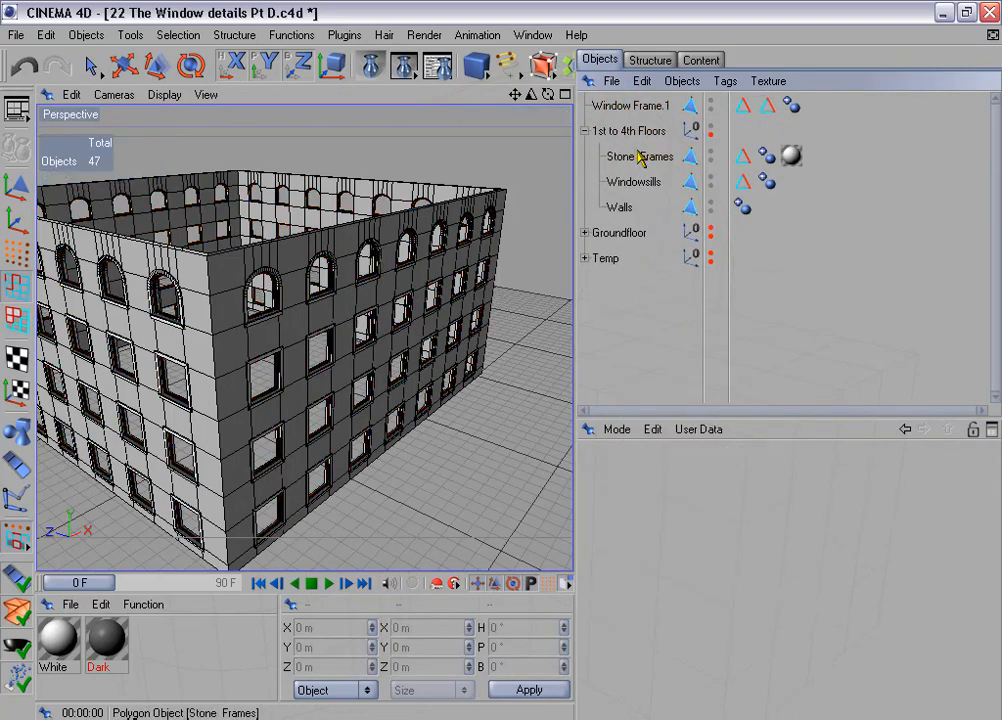
- Store the selected edges of Window Frame.1 in its first "Edges for beveling" tag and delete the second tag
click(643, 106)
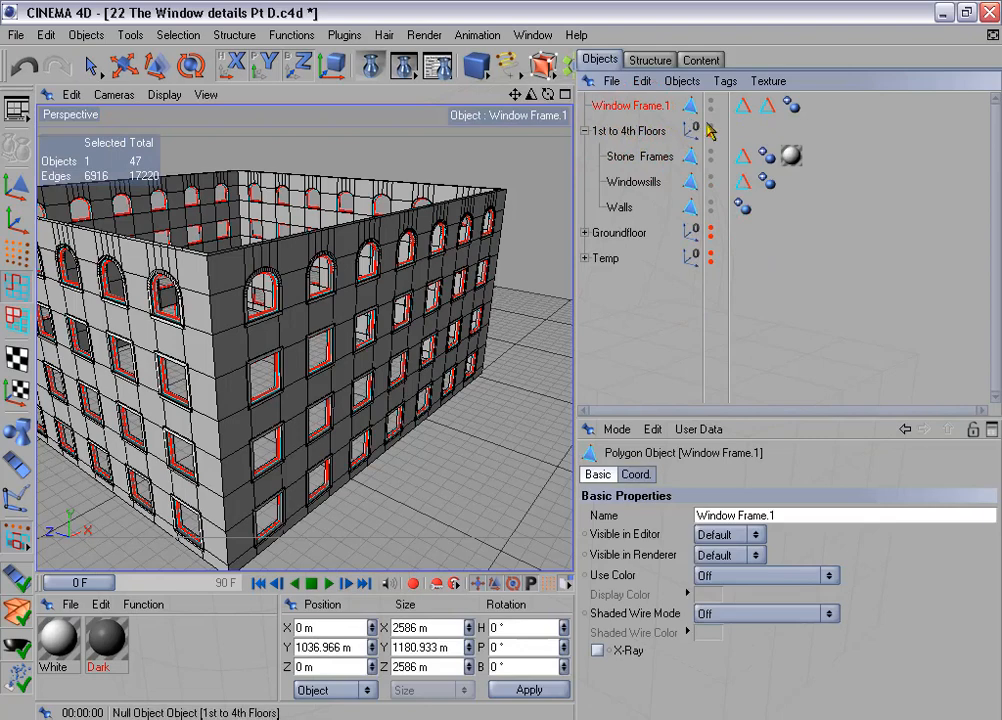
click(765, 108)
ctrl+click(743, 108)
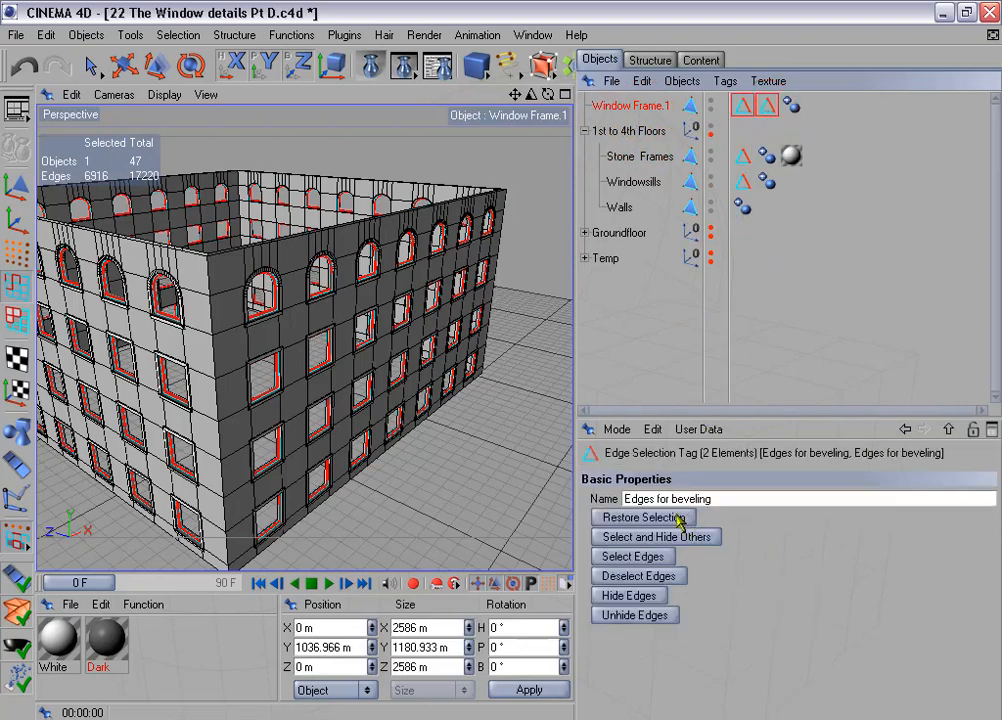
click(650, 558)
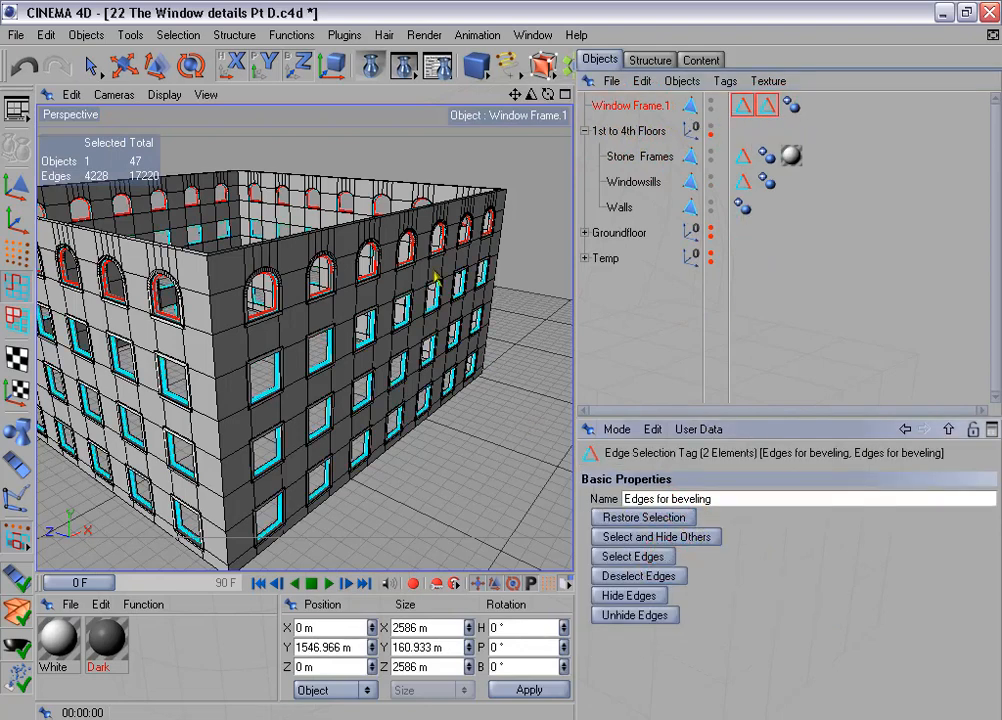
key(ctrl+z)
click(190, 37)
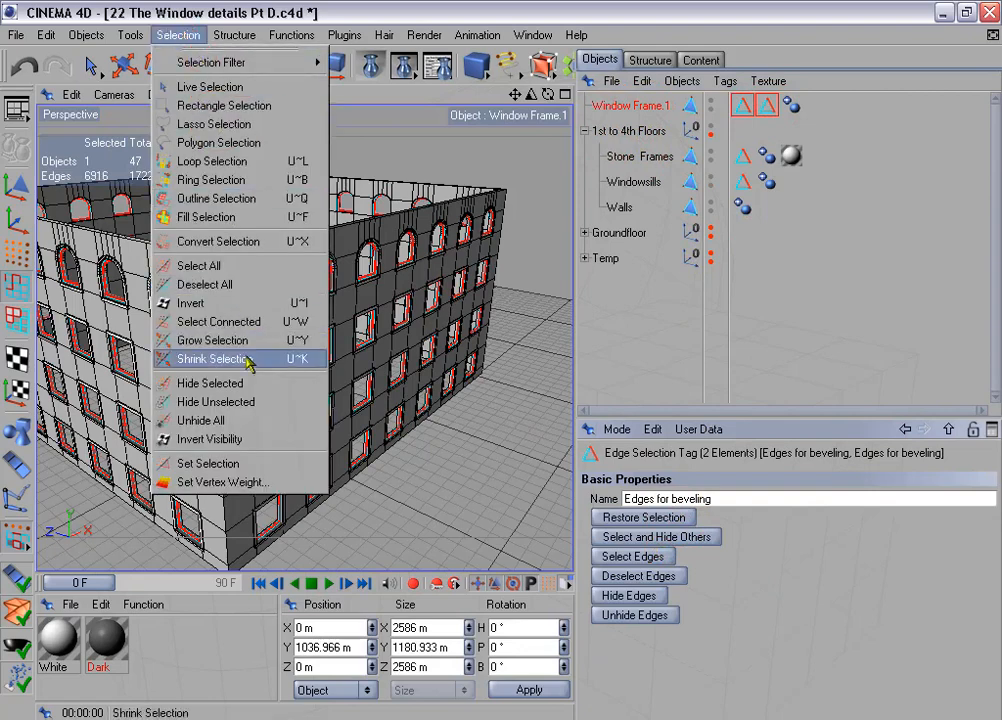
click(270, 455)
click(767, 106)
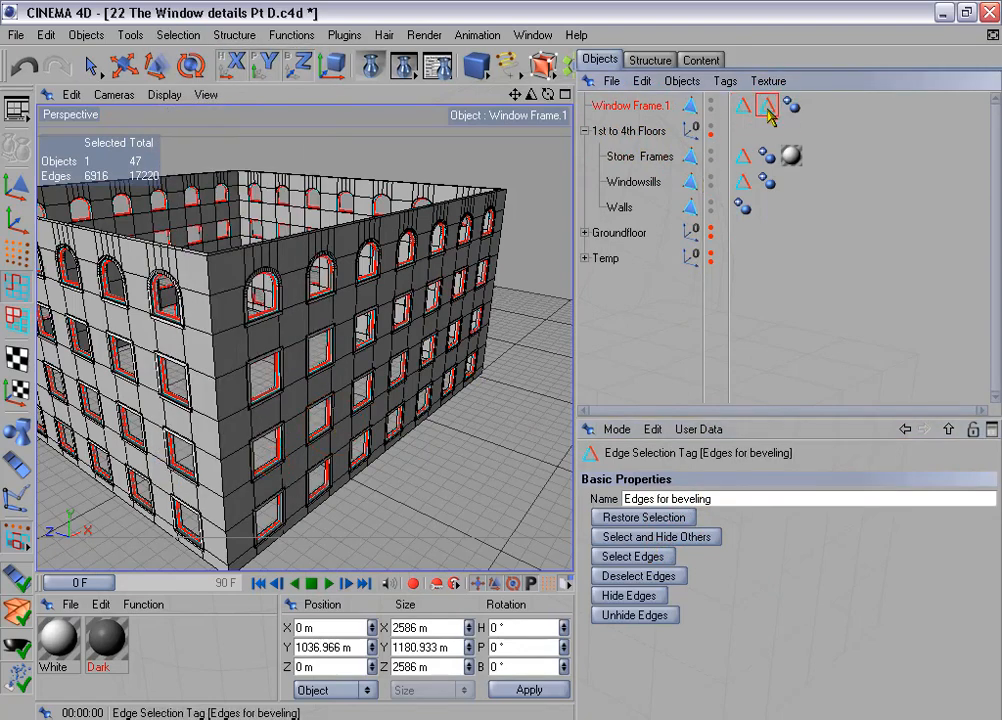
key(Delete)
- Rename Window Frame.1 as Window Frames and place it in the 1st to 4th Floors group
double_click(640, 105)
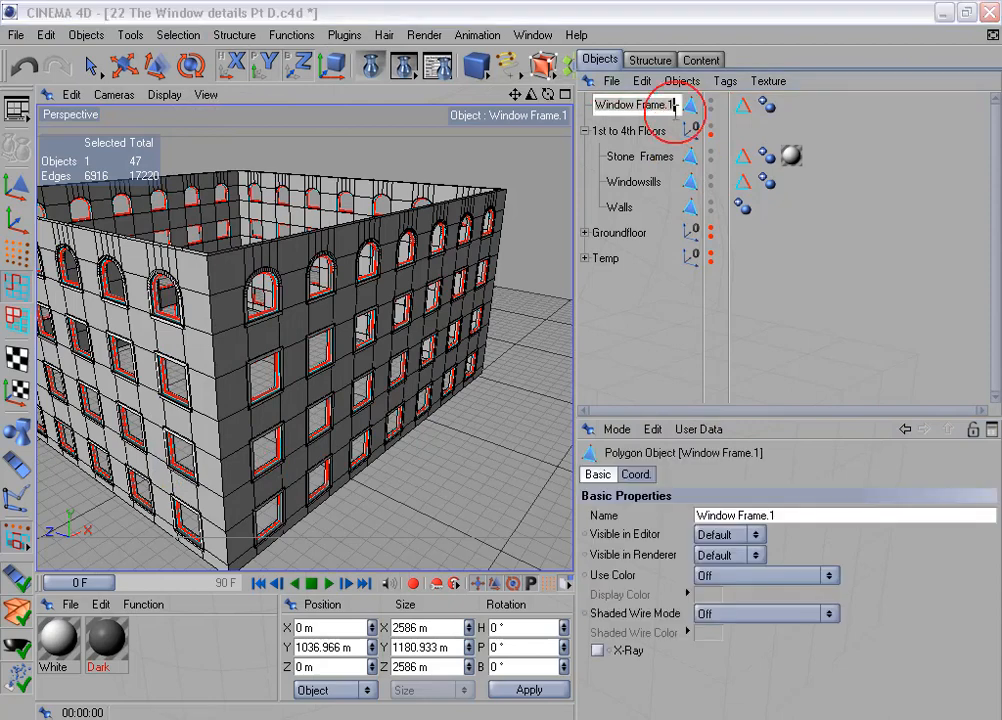
click(670, 105)
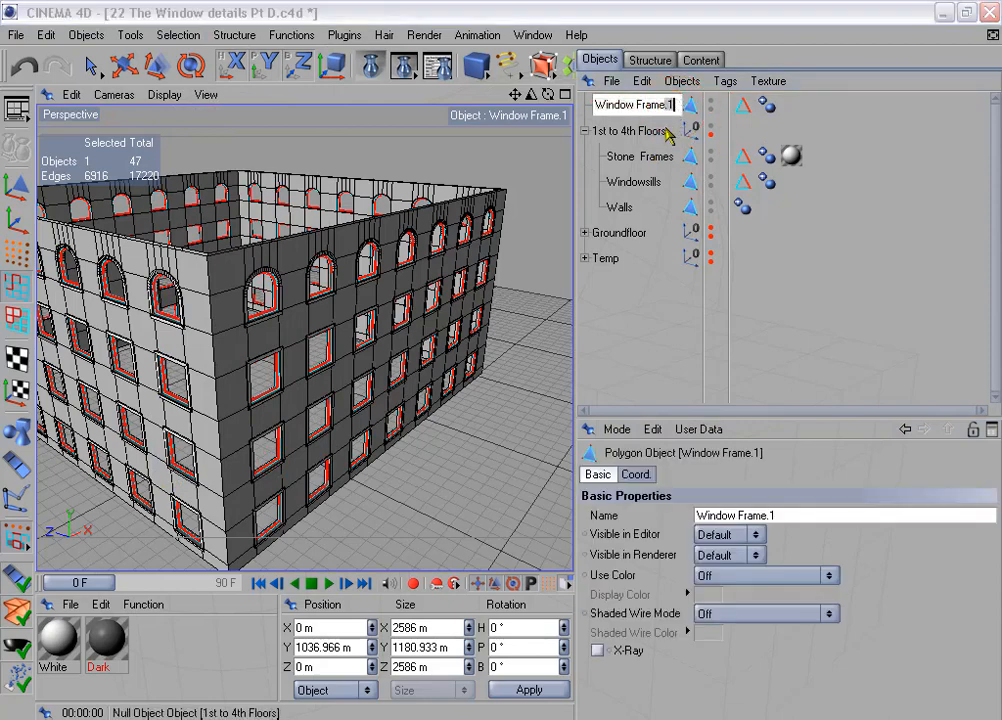
text(s)
key(Return)
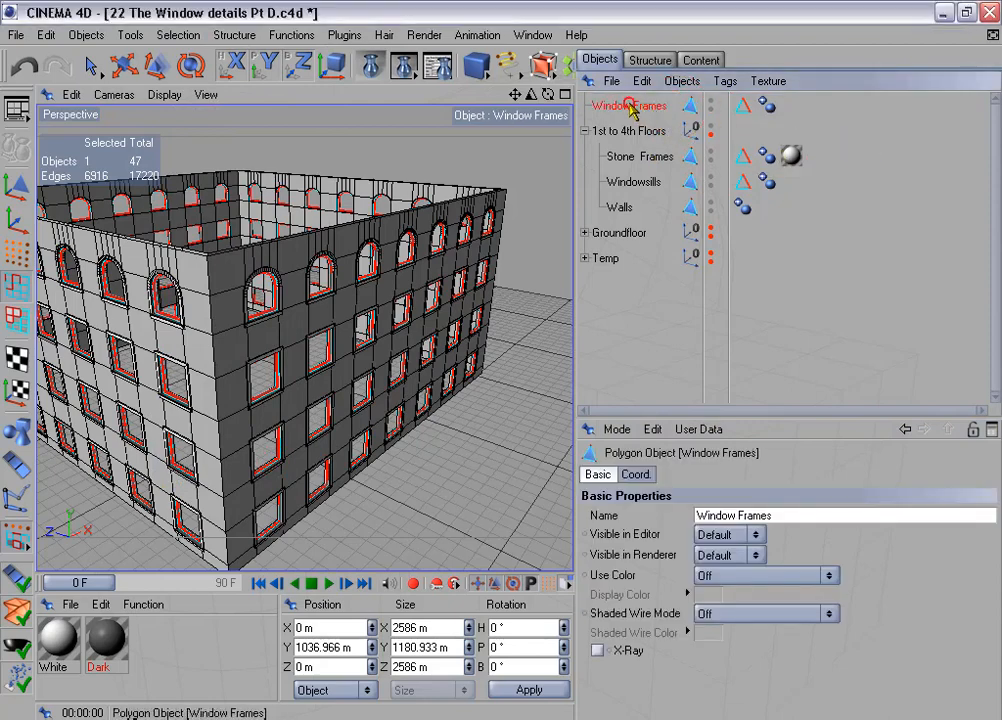
drag(630, 108, 650, 136)
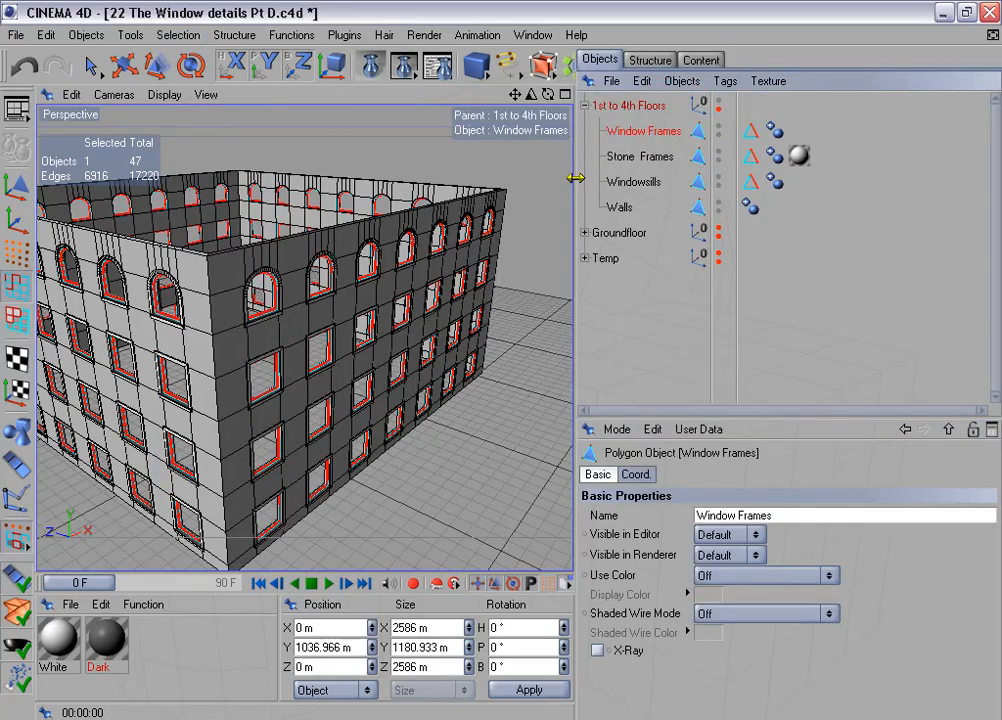
- Make the 1st to 4th Floors group visible in the renderer and render the building to inspect its window frames
drag(577, 196, 697, 196)
scroll(581, 259, up, 3)
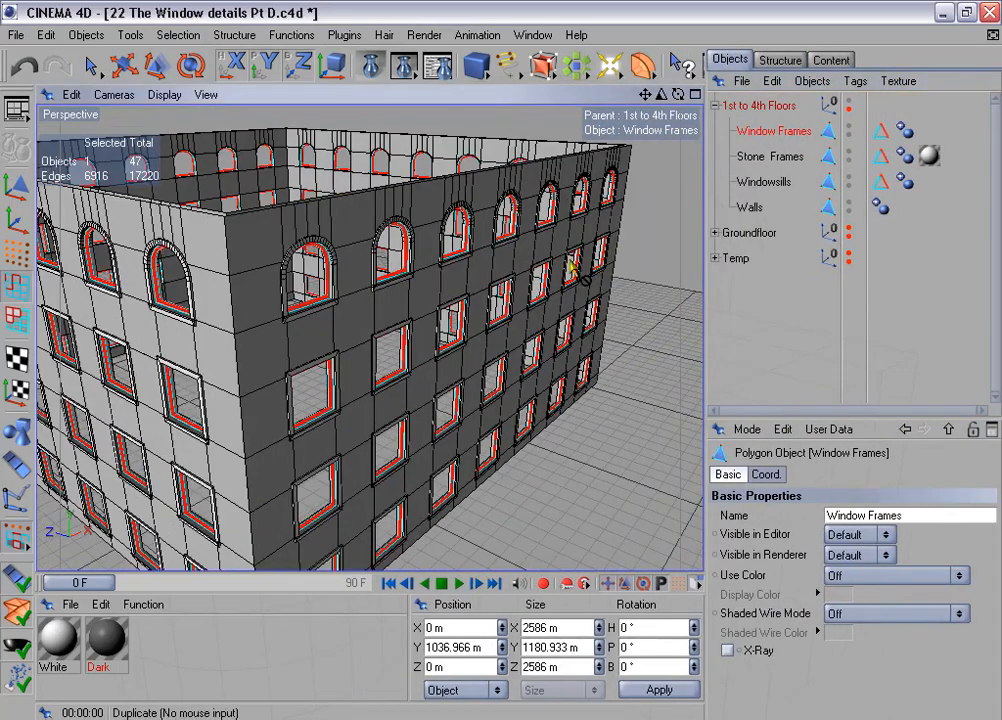
alt+drag(569, 259, 596, 250)
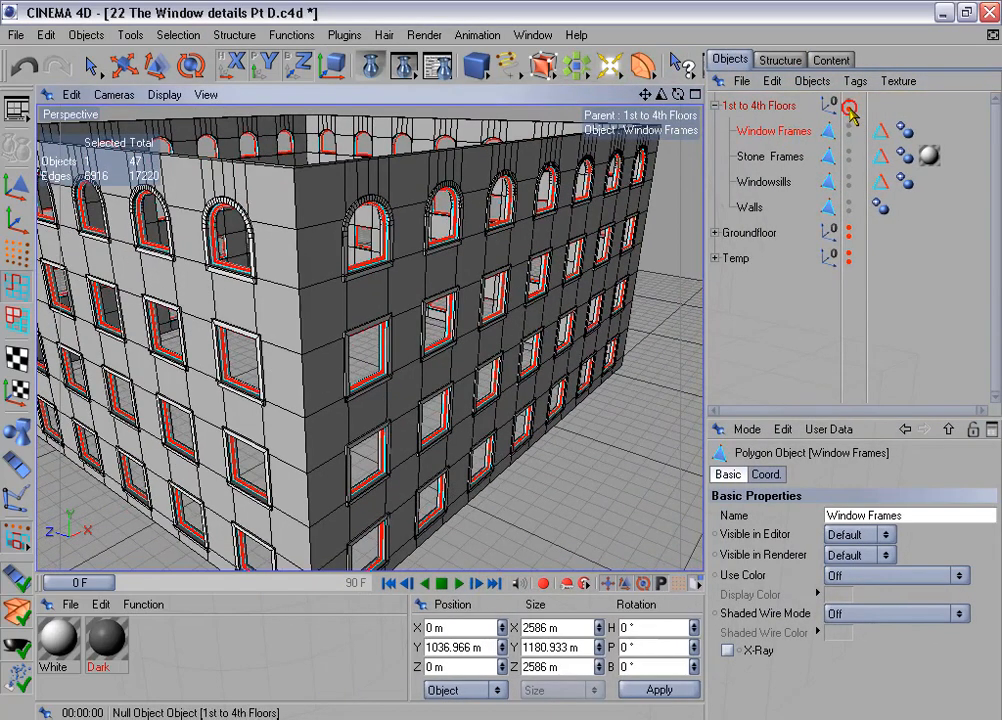
scroll(552, 215, down, 2)
alt+drag(552, 212, 492, 150)
click(405, 66)
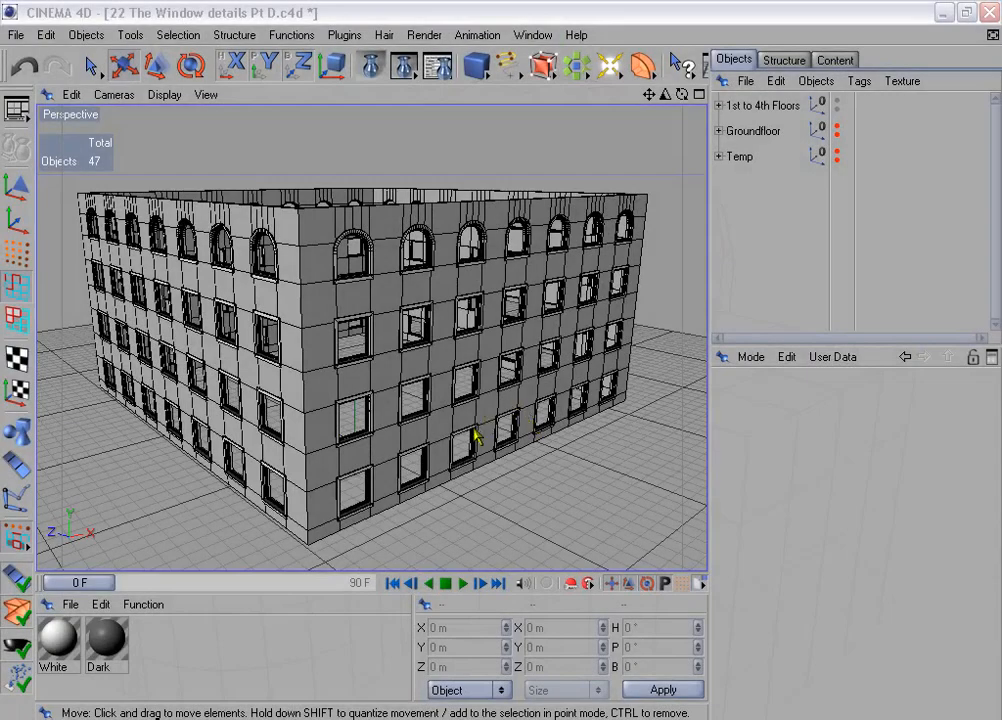
- Hide the 1st to 4th Floors group and take the Window Panes object out of the Temp group
click(837, 102)
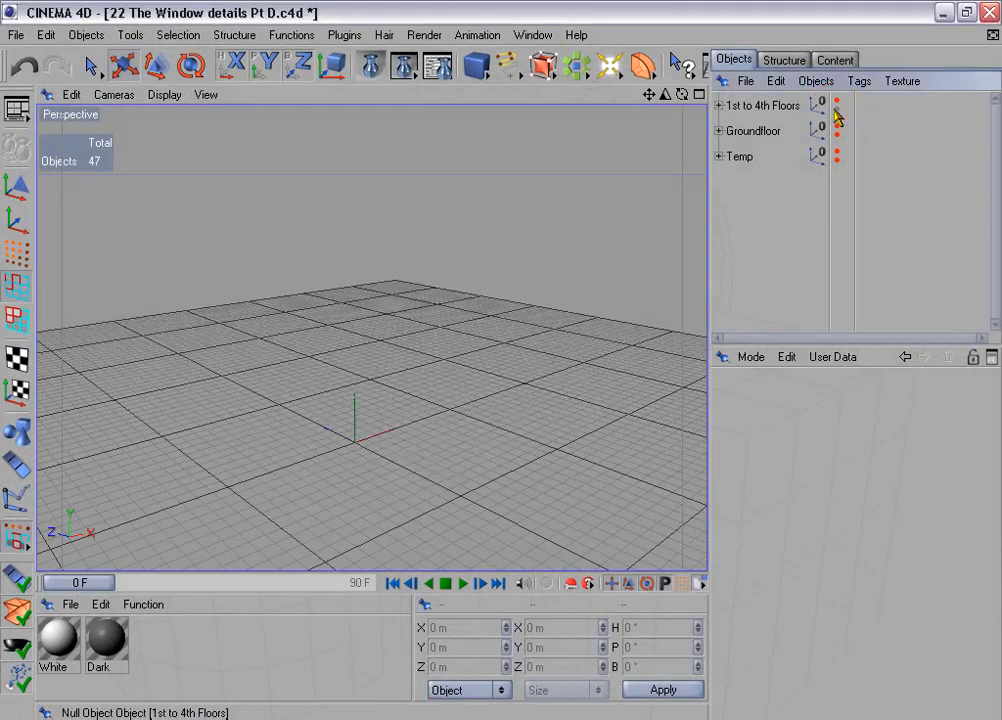
click(718, 156)
drag(773, 213, 767, 262)
click(718, 156)
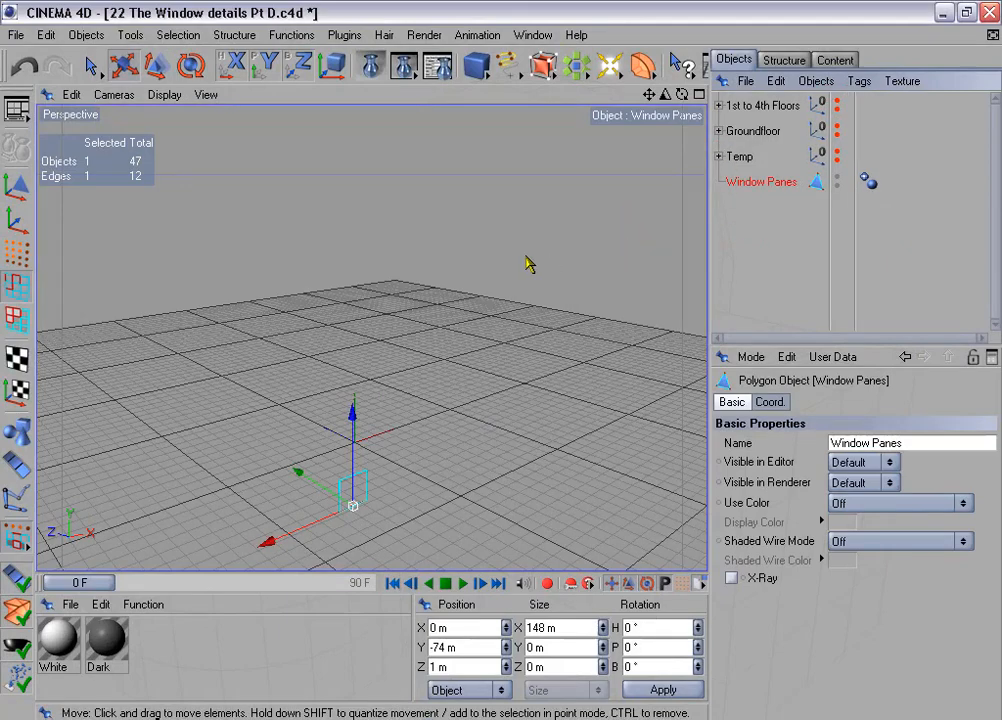
- Close one open side of the Window Panes object with Close Polygon Hole
key(o)
mouse_move(537, 283)
alt+mouse_down()
mouse_move(499, 353)
mouse_move(548, 268)
alt+mouse_up()
click(225, 35)
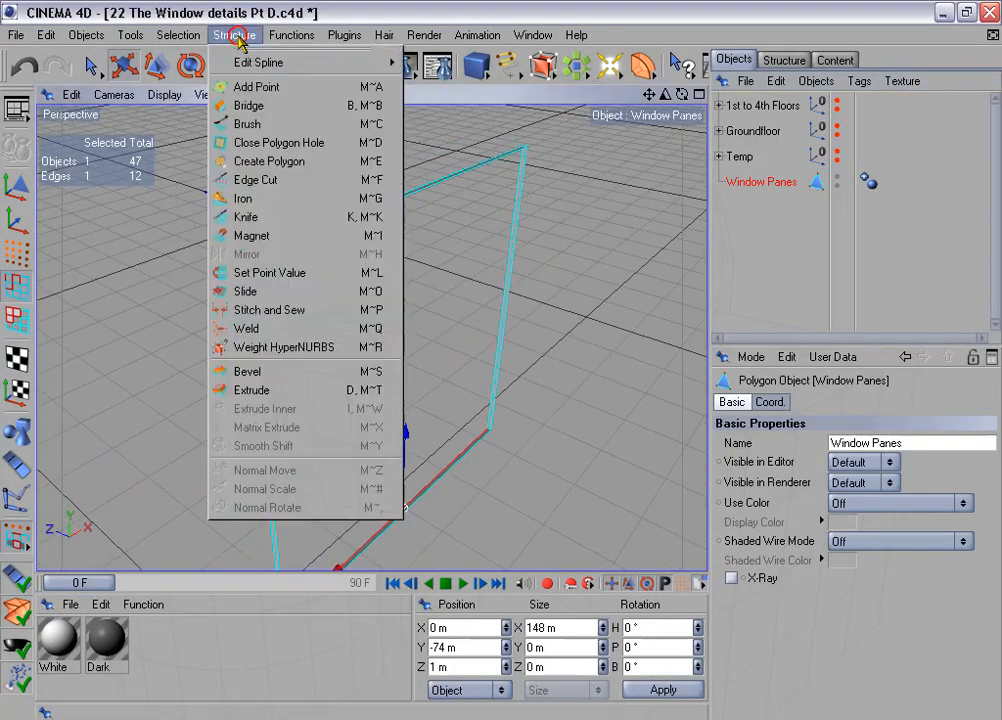
click(330, 137)
click(245, 258)
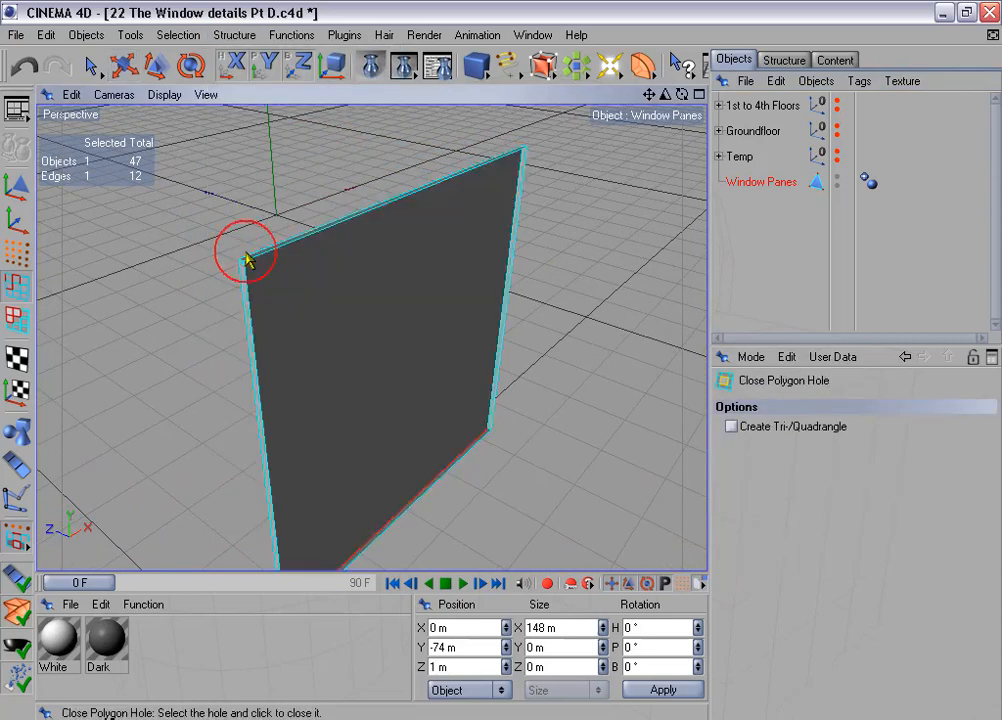
- Delete the edge loop around the open rim of Window Panes, keeping only the flat pane polygon
click(177, 35)
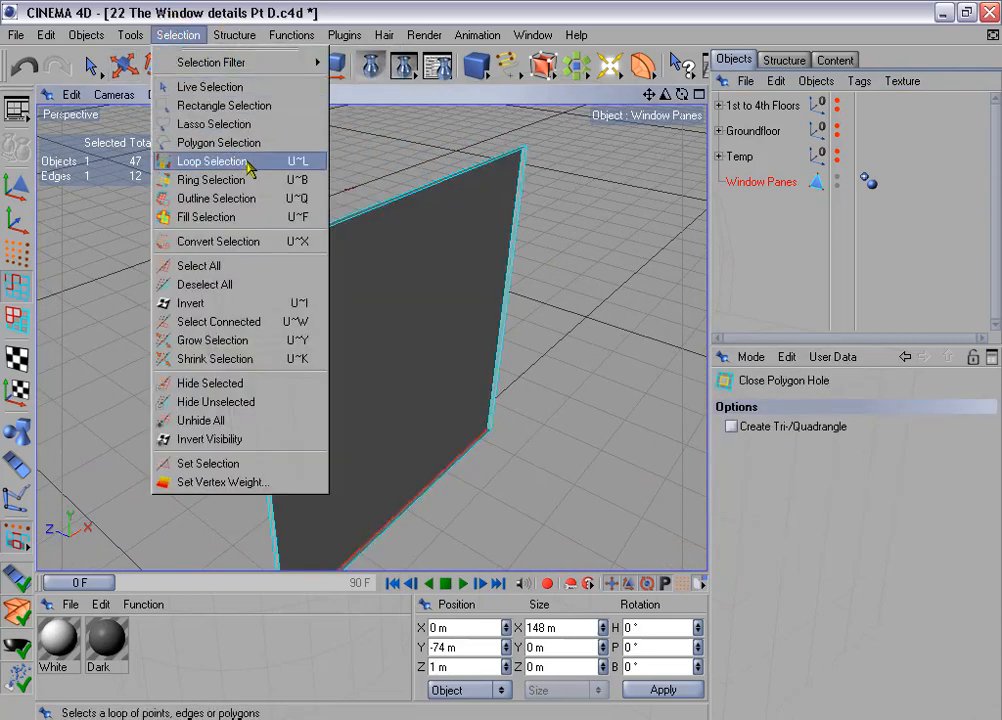
click(212, 161)
click(273, 259)
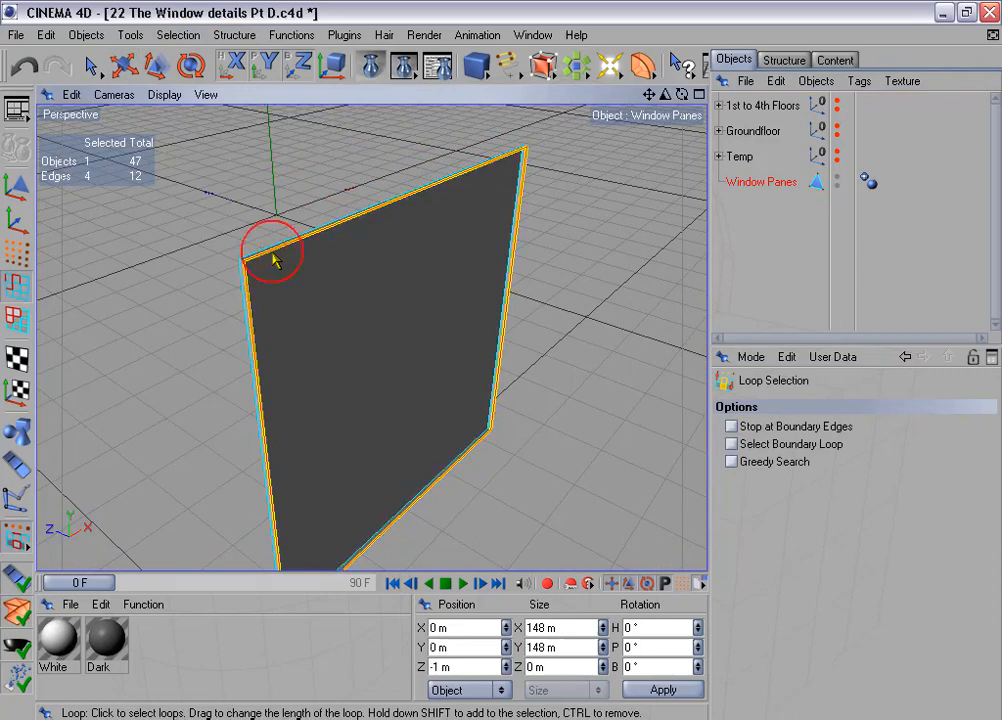
key(Delete)
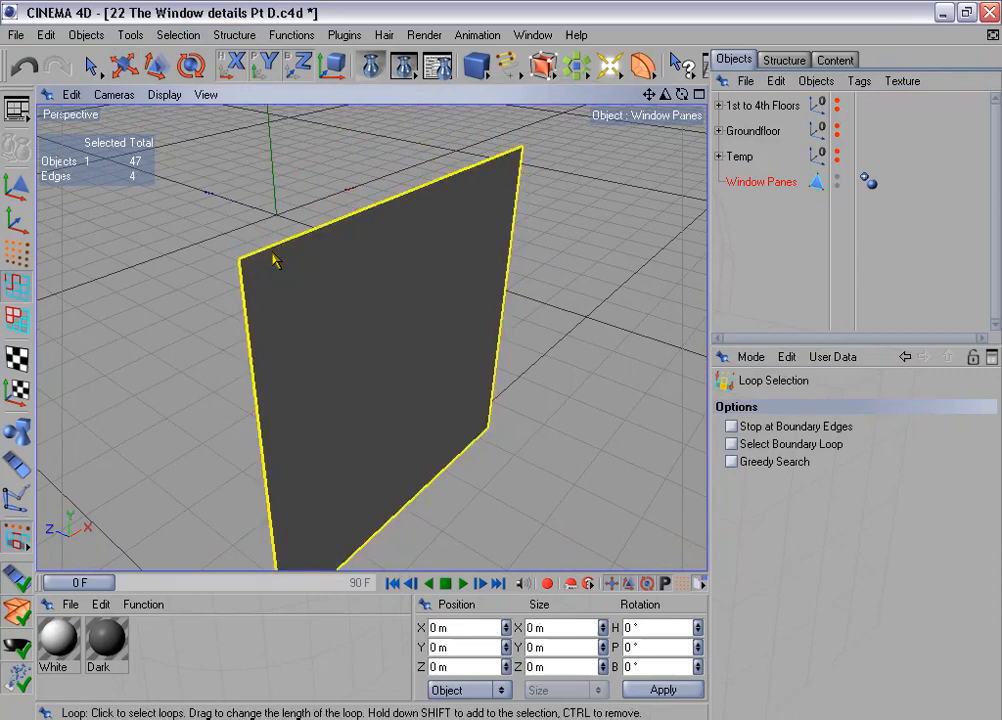
- Move the axis of Window Panes to the center of all its points with the Axis Center plug-in
click(344, 35)
mouse_move(400, 105)
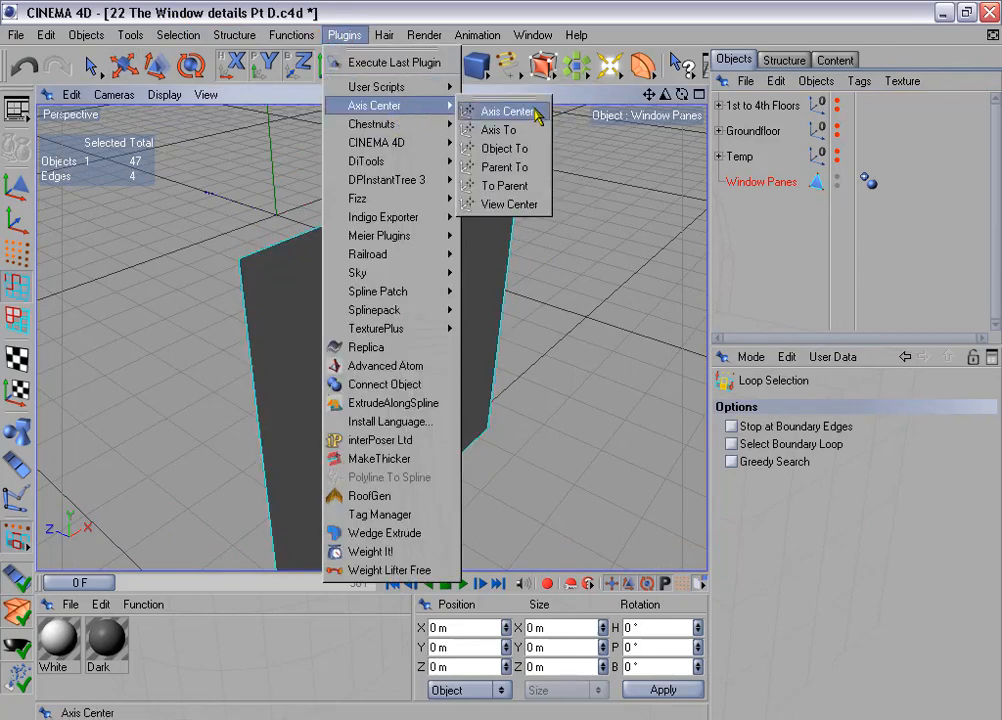
click(507, 112)
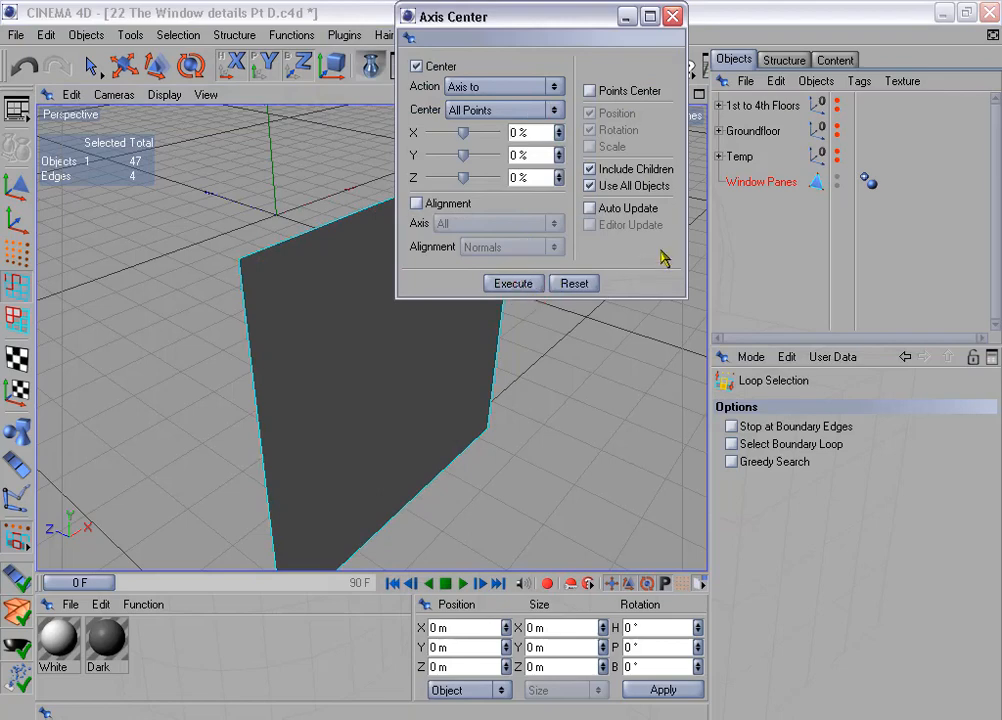
click(673, 16)
- Copy Window Panes under the name Window Grid and store the copy in the Temp group
ctrl+drag(752, 190, 808, 214)
double_click(770, 207)
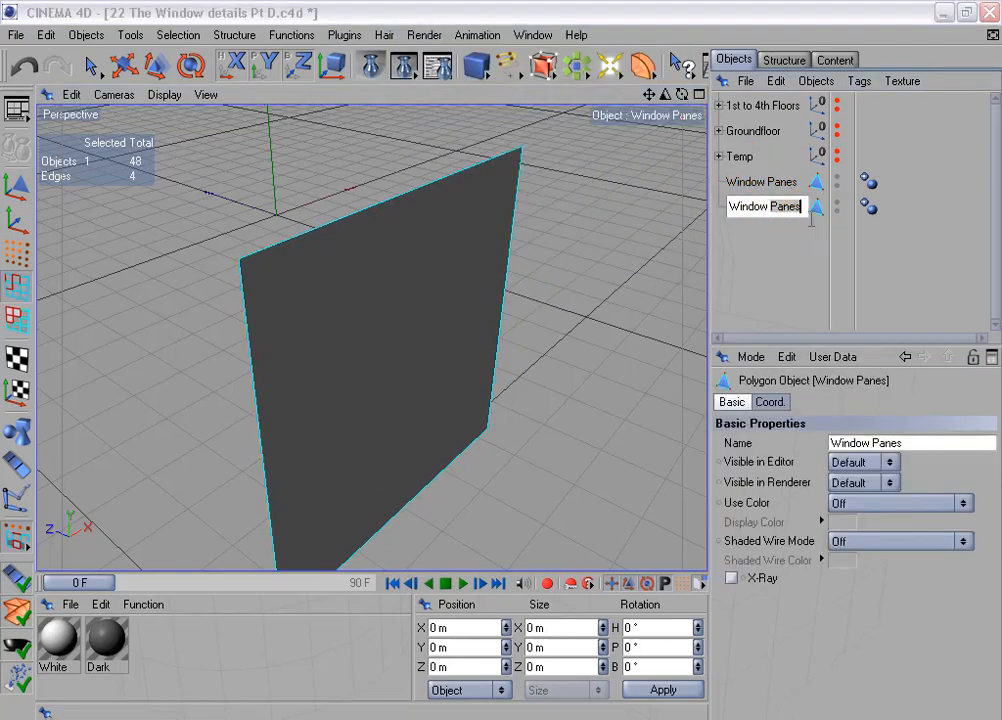
text(Grid)
key(Return)
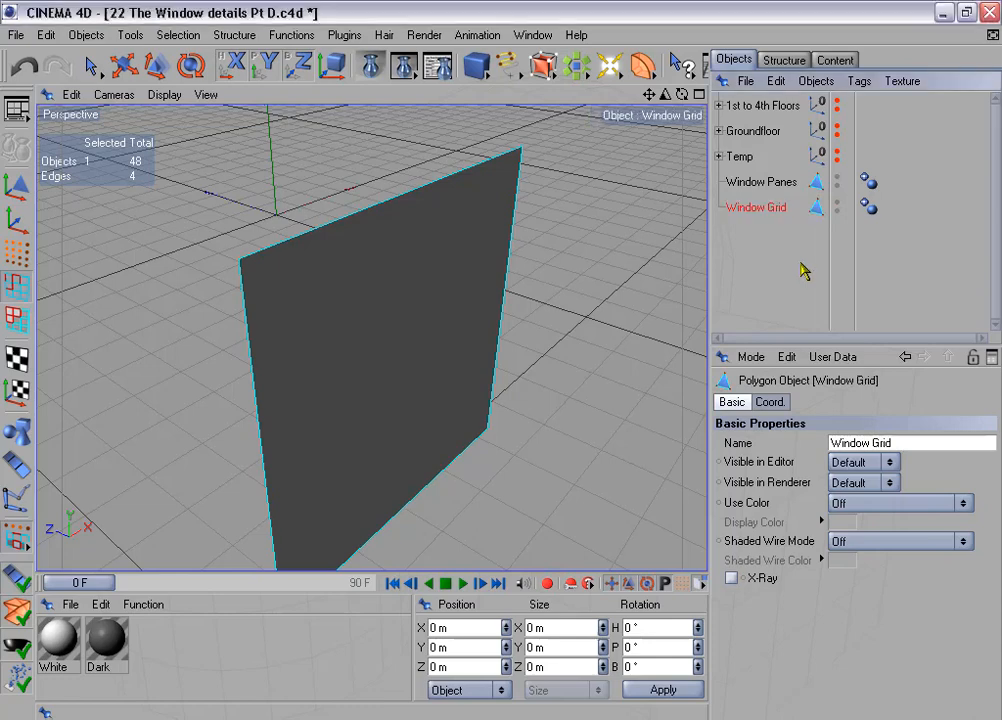
drag(758, 210, 740, 163)
click(719, 156)
- Select Window Panes and show the 1st to 4th Floors group again, with the whole building in view
click(762, 182)
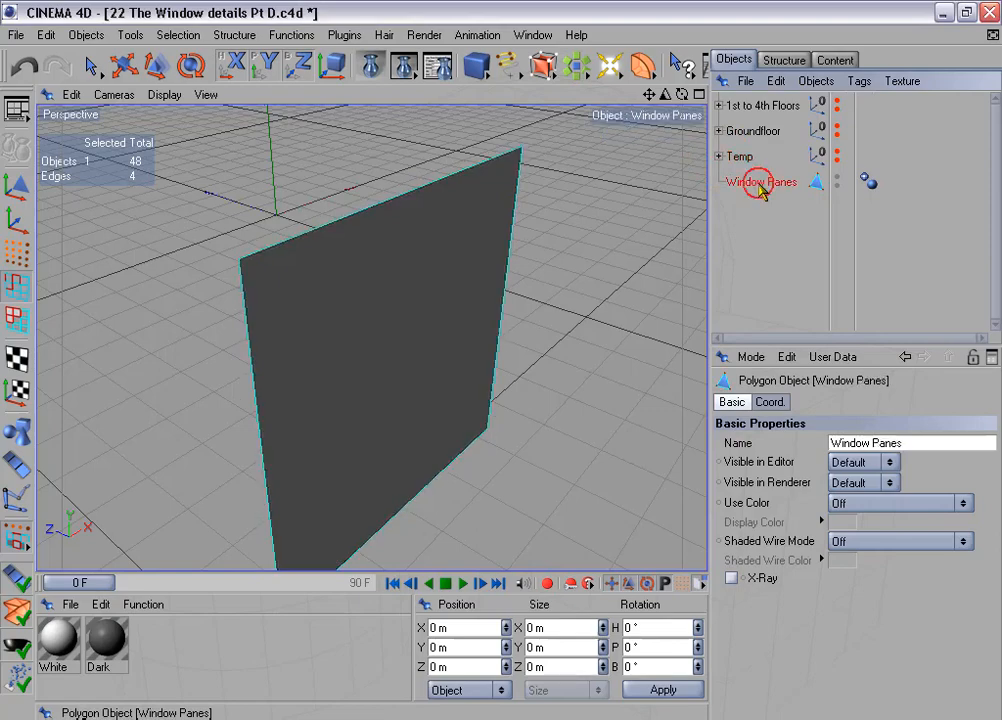
scroll(546, 259, down, 5)
scroll(546, 259, down, 2)
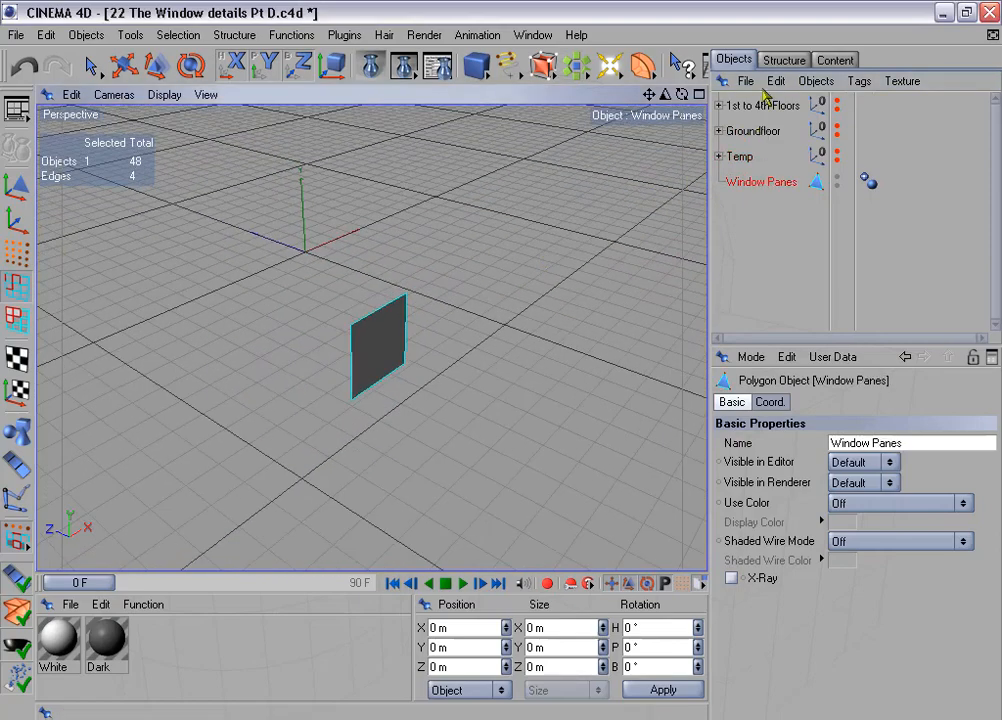
click(837, 102)
scroll(459, 253, down, 5)
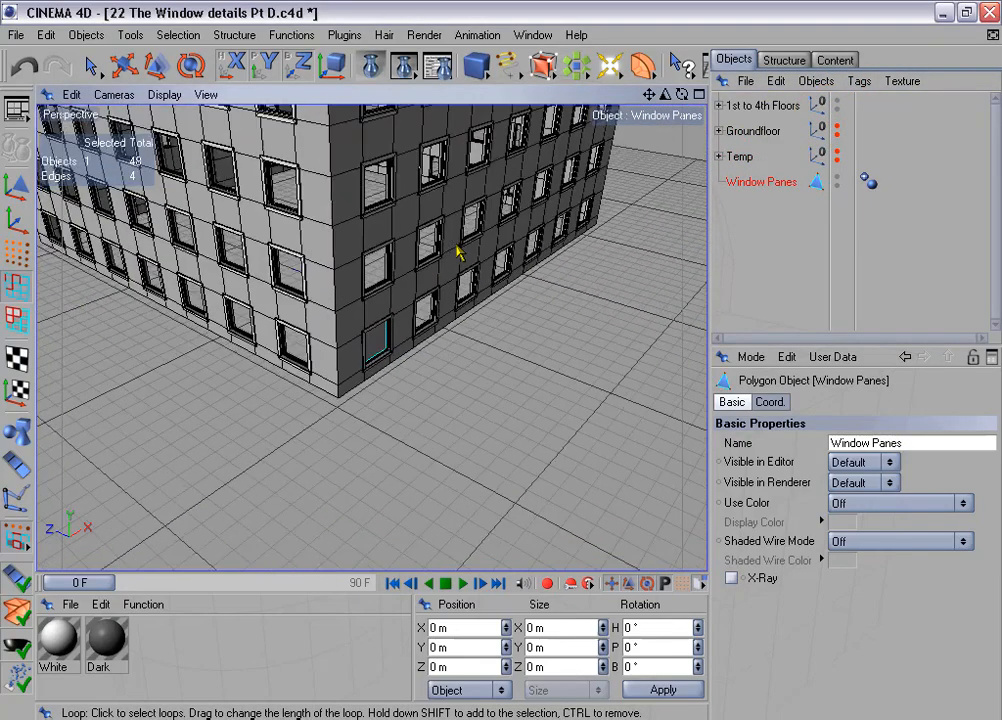
alt+middle_drag(485, 206, 468, 330)
alt+drag(485, 206, 414, 404)
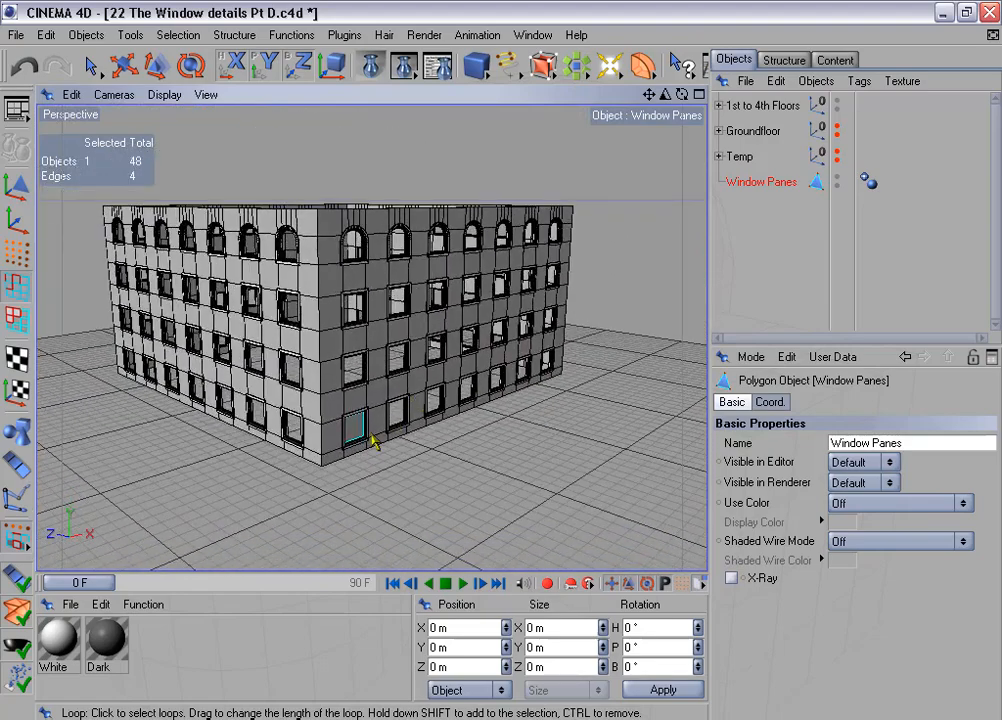
- Duplicate Window Panes with 6 linear copies spaced 350 m apart in X, leaving the Y offset off
click(289, 35)
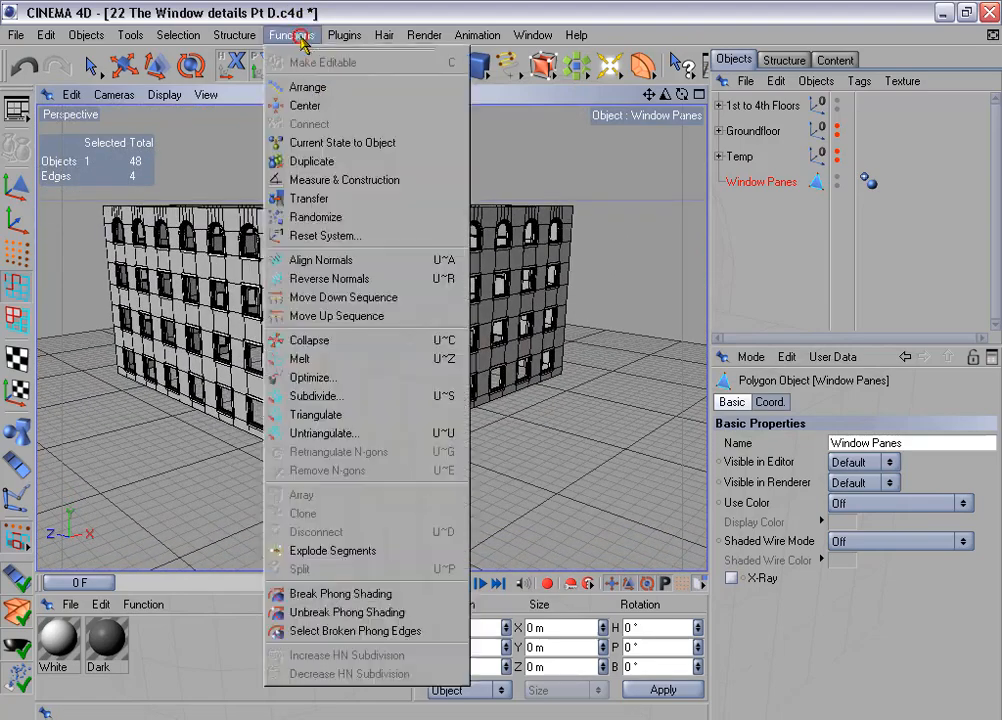
click(371, 161)
click(757, 401)
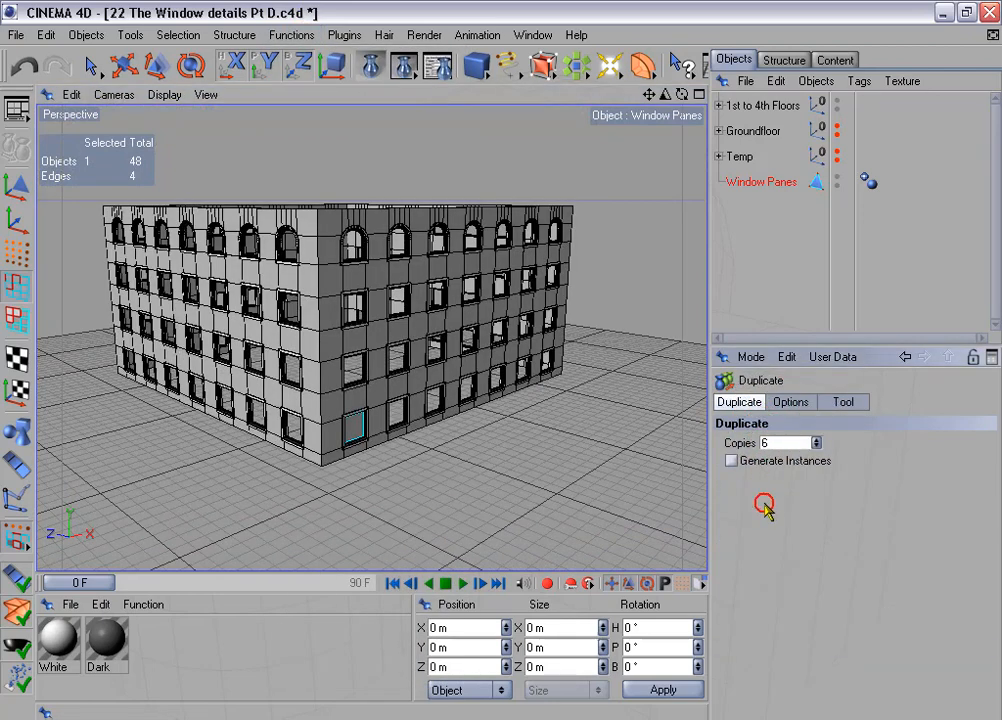
click(789, 402)
click(803, 500)
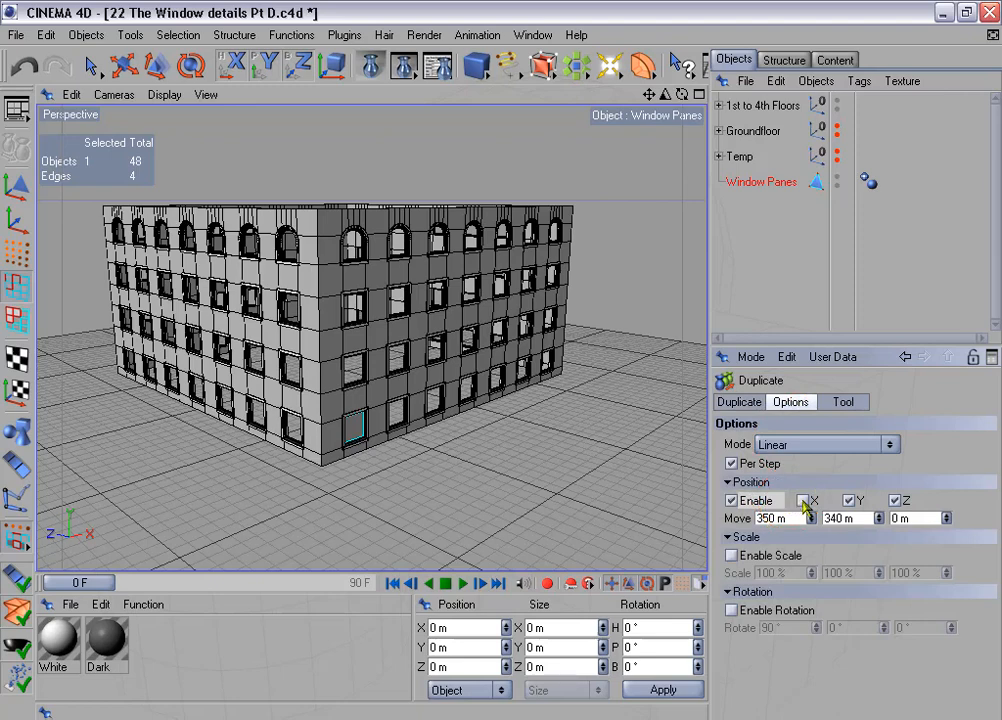
click(850, 502)
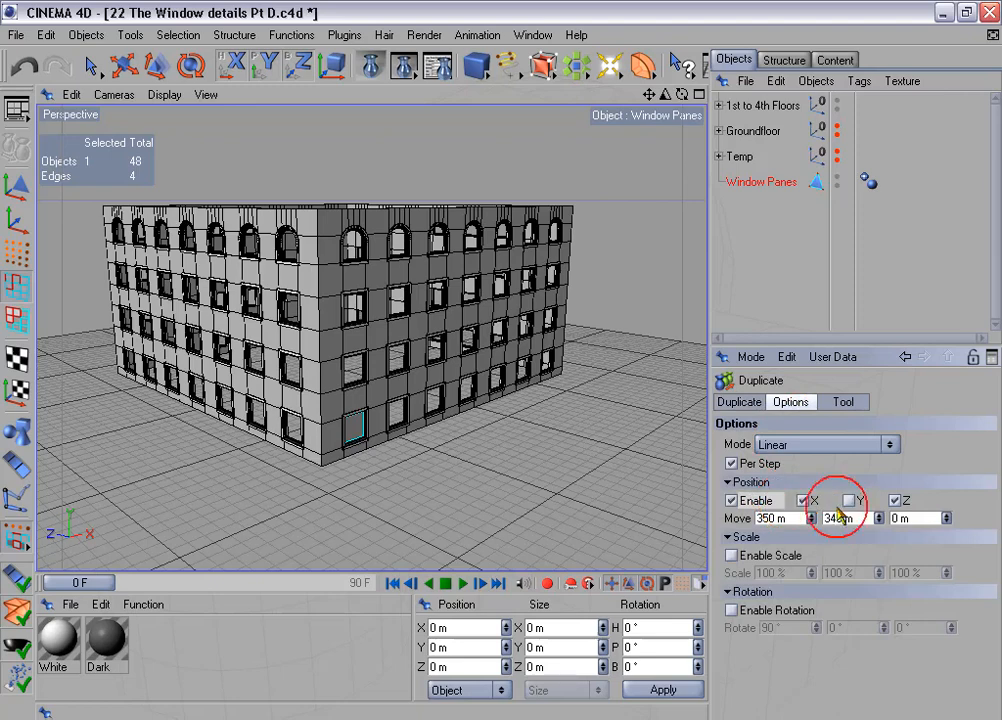
click(845, 402)
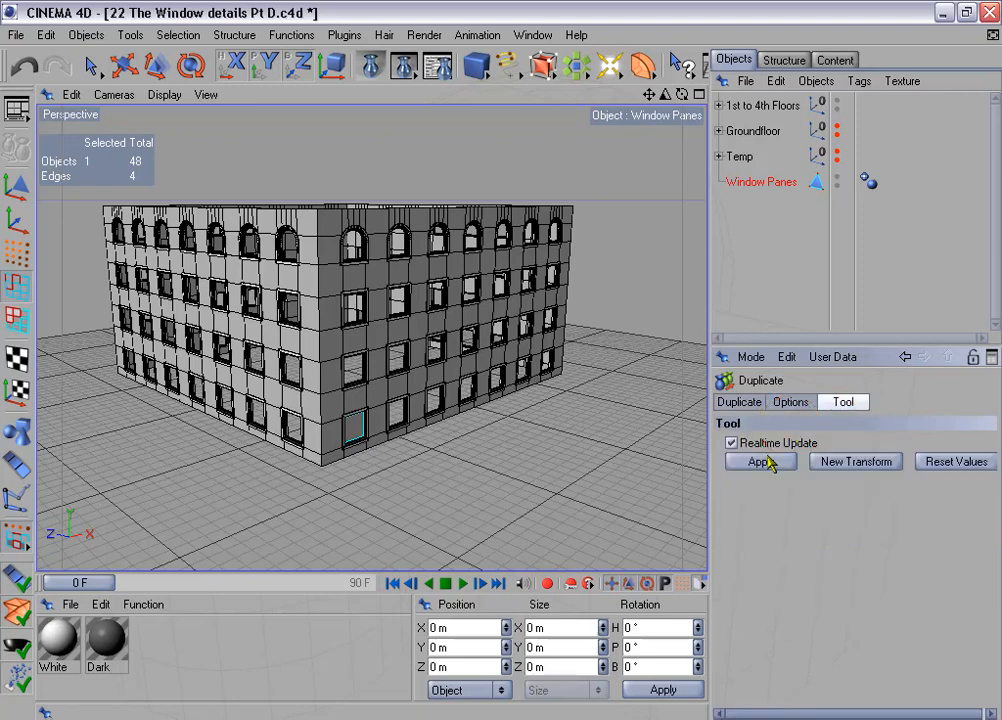
click(761, 462)
- Connect Window Panes and its six copies into one object, and delete the original and the copies group
click(721, 207)
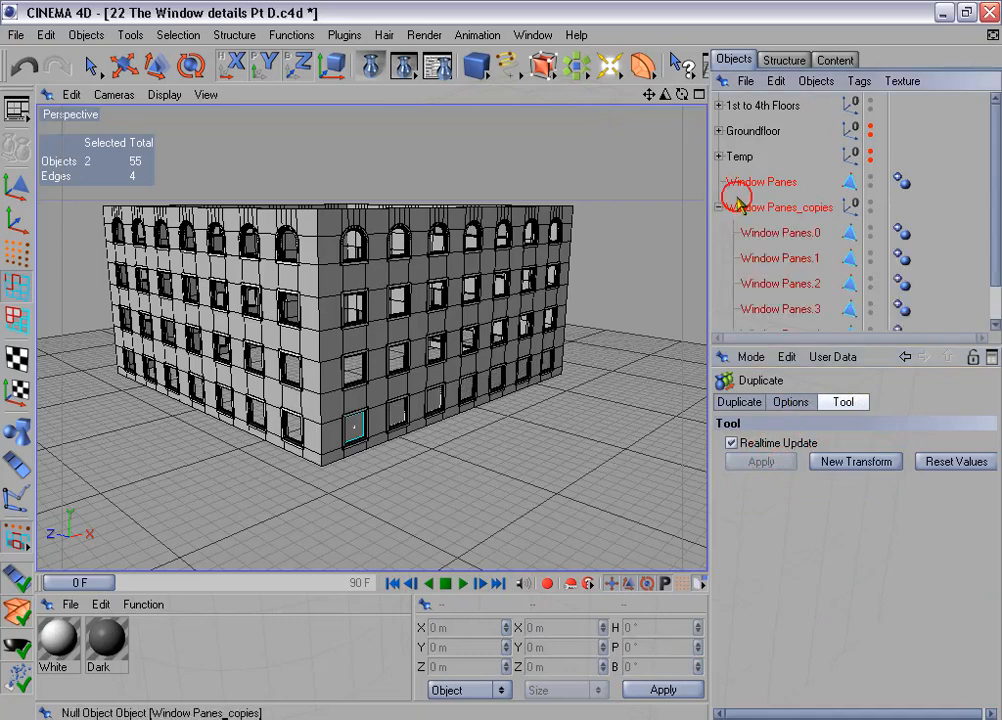
shift+drag(722, 221, 778, 322)
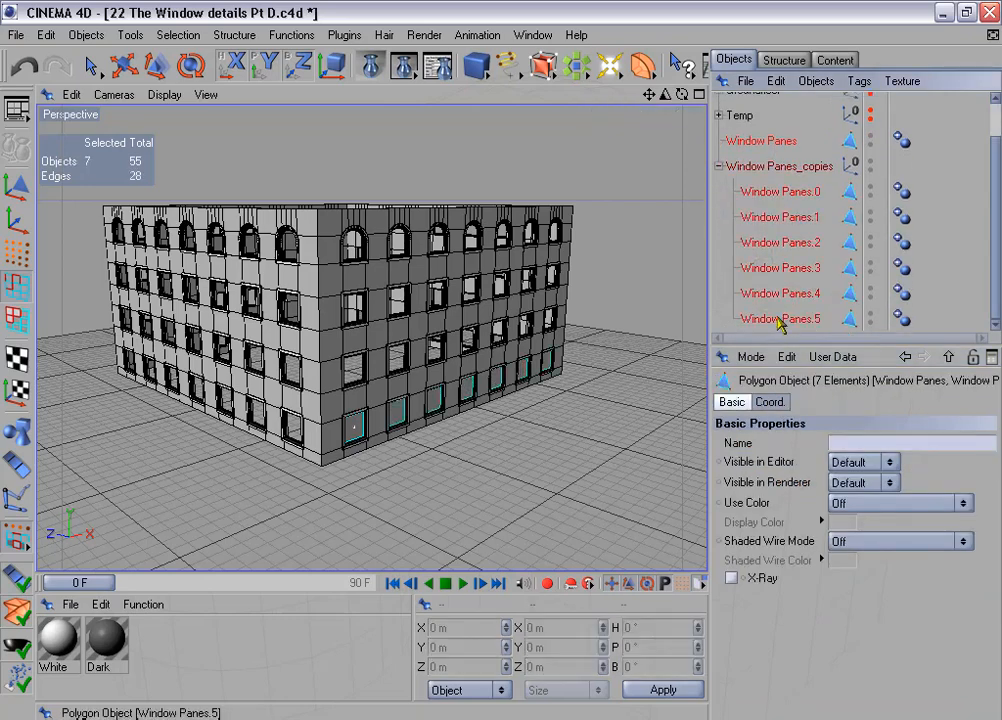
right_click(773, 272)
click(790, 456)
click(752, 165)
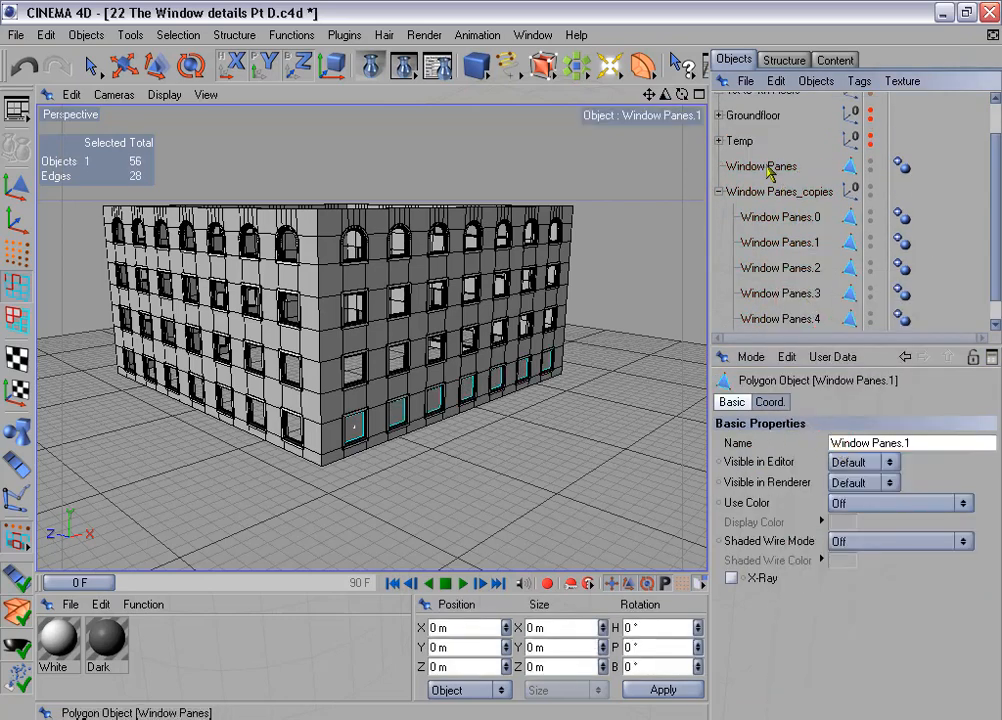
ctrl+double_click(766, 191)
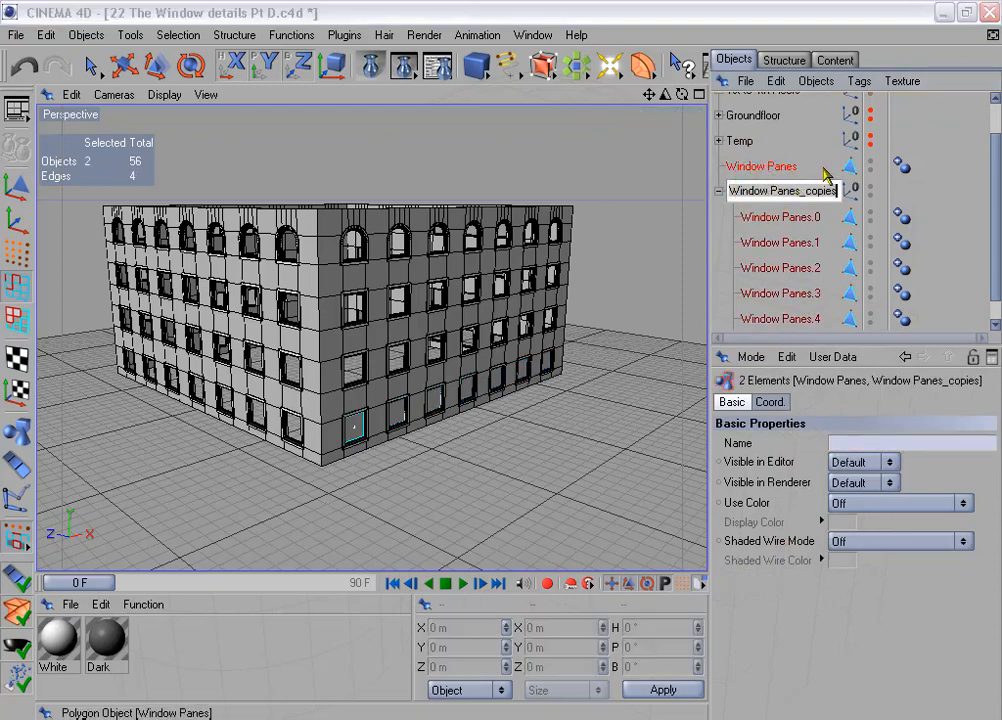
click(817, 174)
key(Delete)
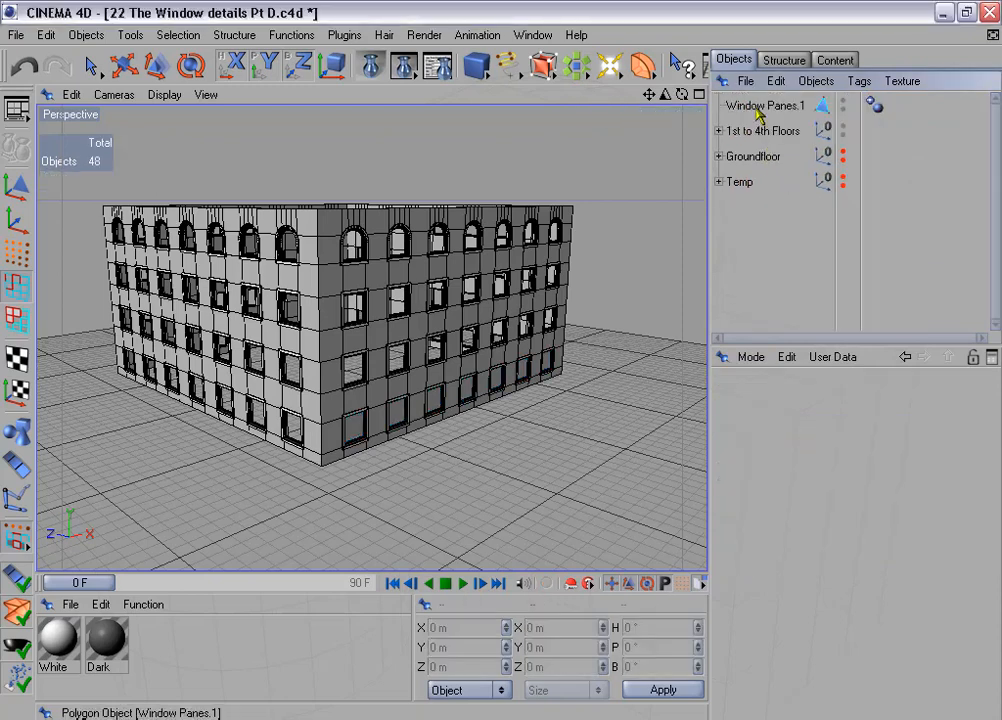
- Duplicate the connected pane row with 3 copies rotated 90° per step, with the position offset disabled
click(757, 106)
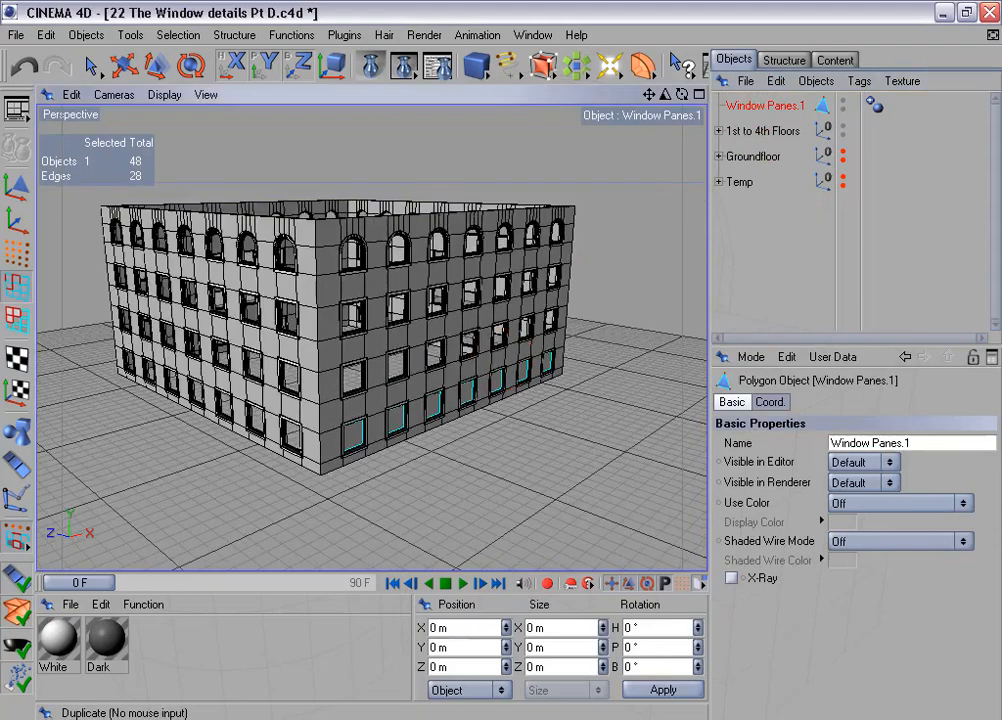
click(288, 34)
click(348, 163)
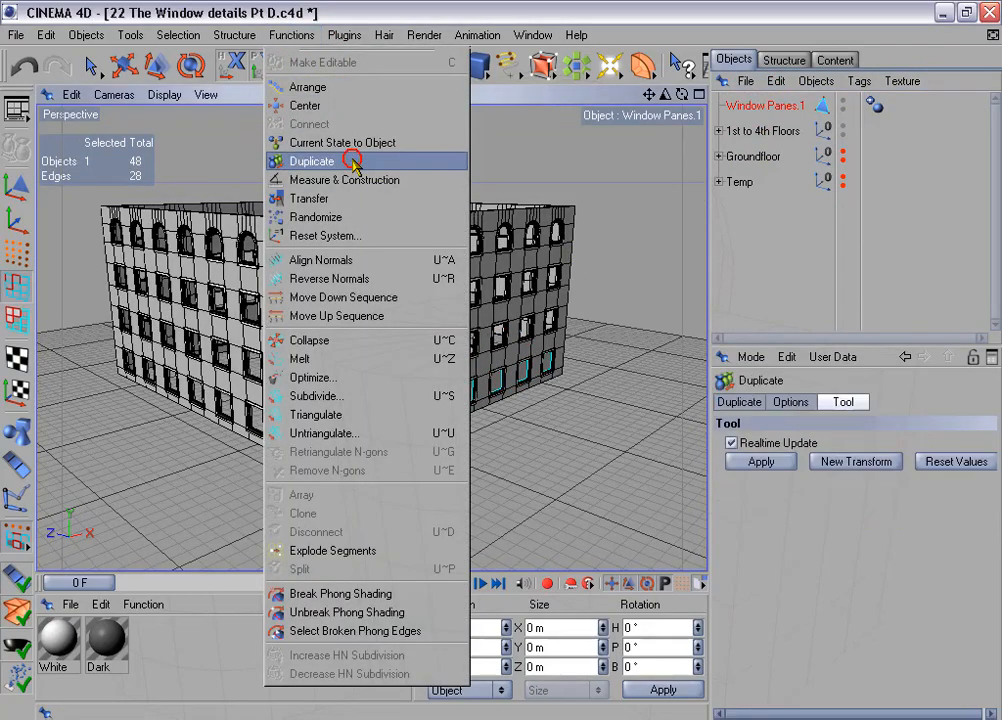
click(740, 402)
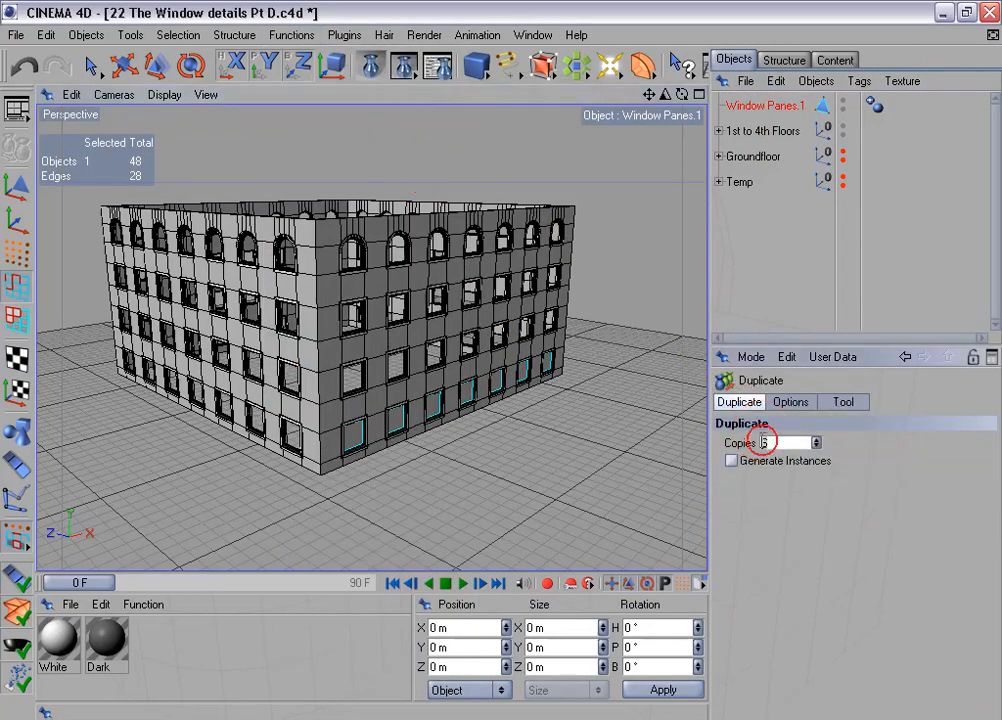
click(792, 403)
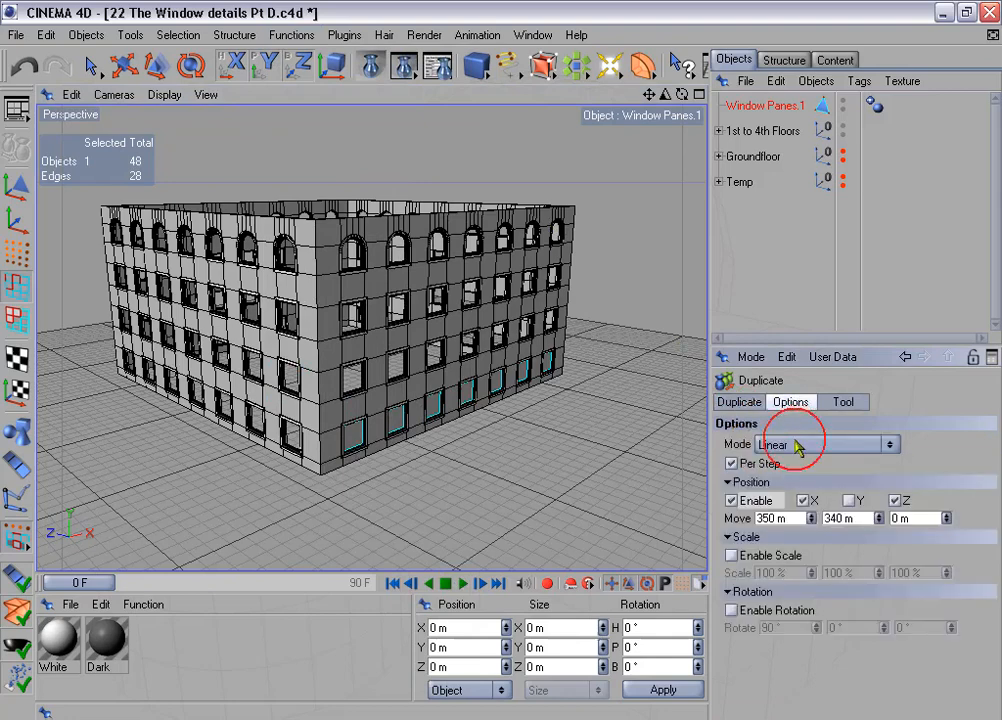
click(731, 500)
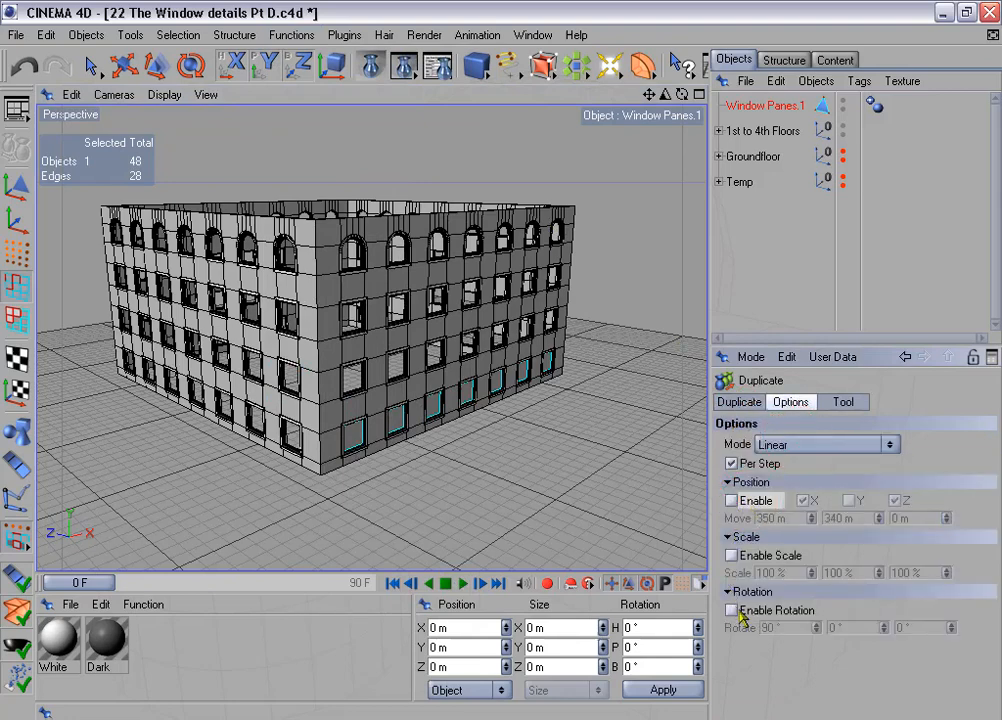
click(731, 610)
click(843, 402)
click(772, 462)
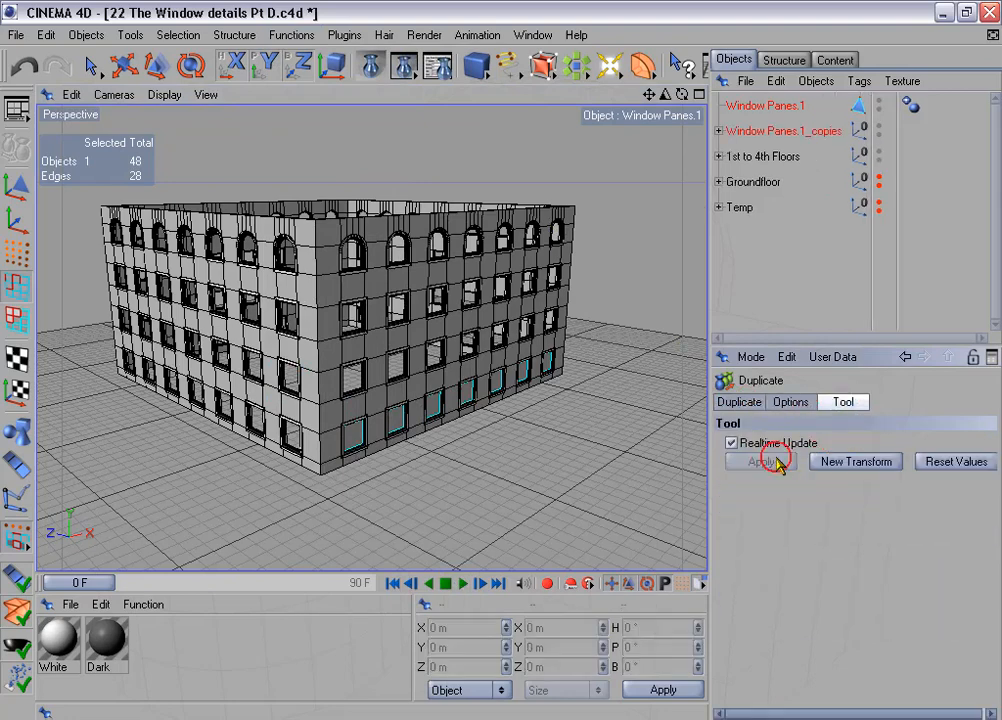
- Connect the pane row and its three rotated copies into one object, and delete the source row and copies group
click(718, 131)
click(750, 105)
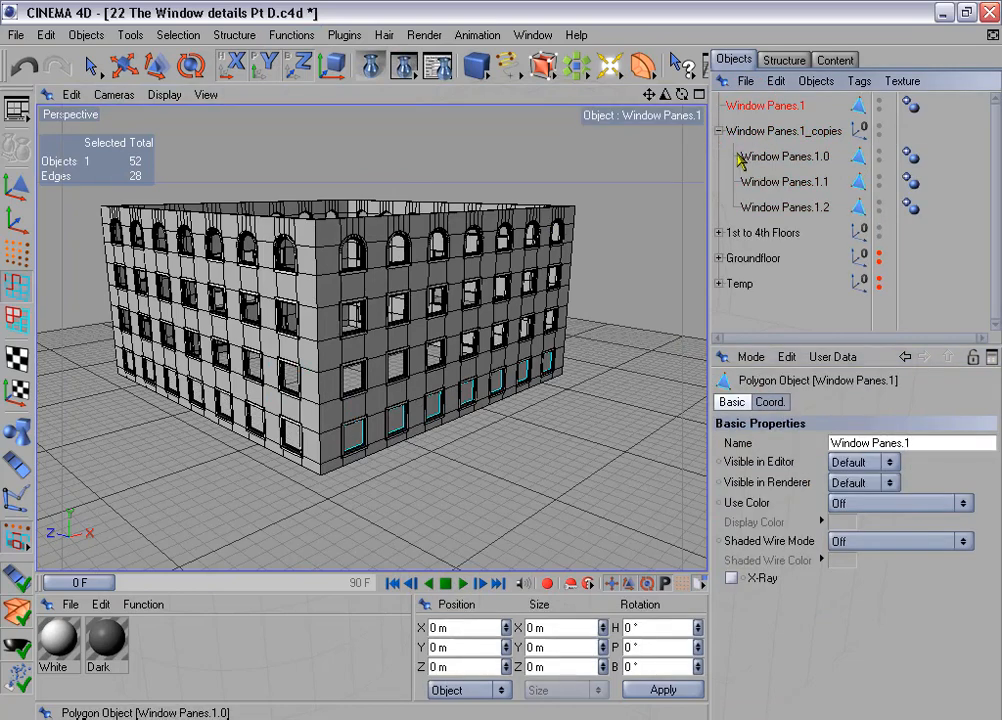
shift+click(770, 207)
right_click(762, 208)
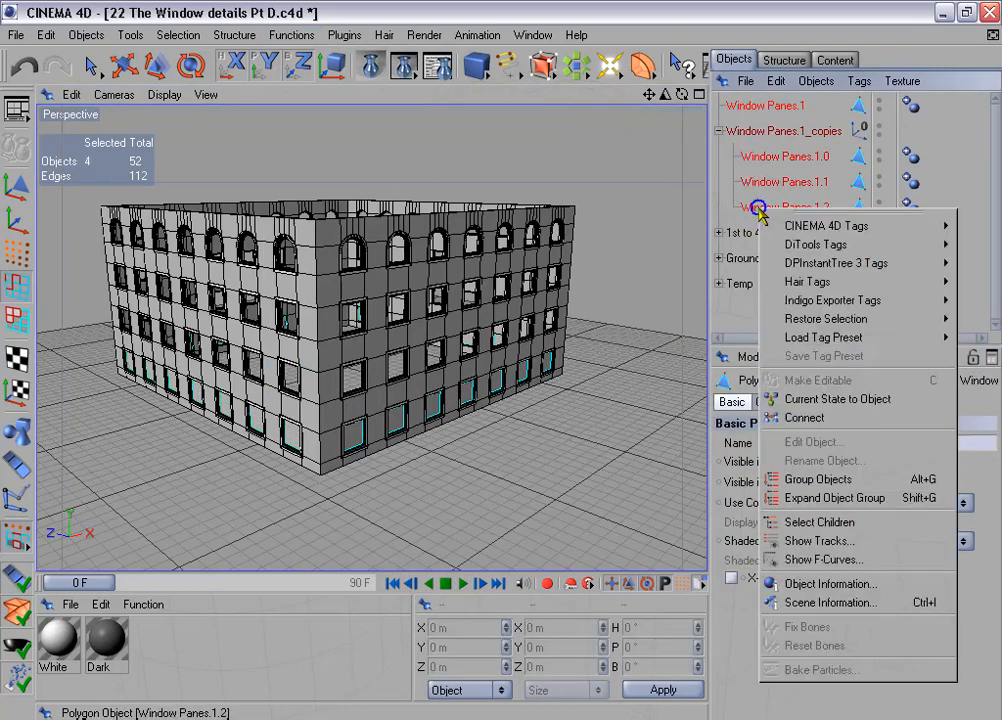
click(838, 418)
click(765, 130)
shift+click(762, 157)
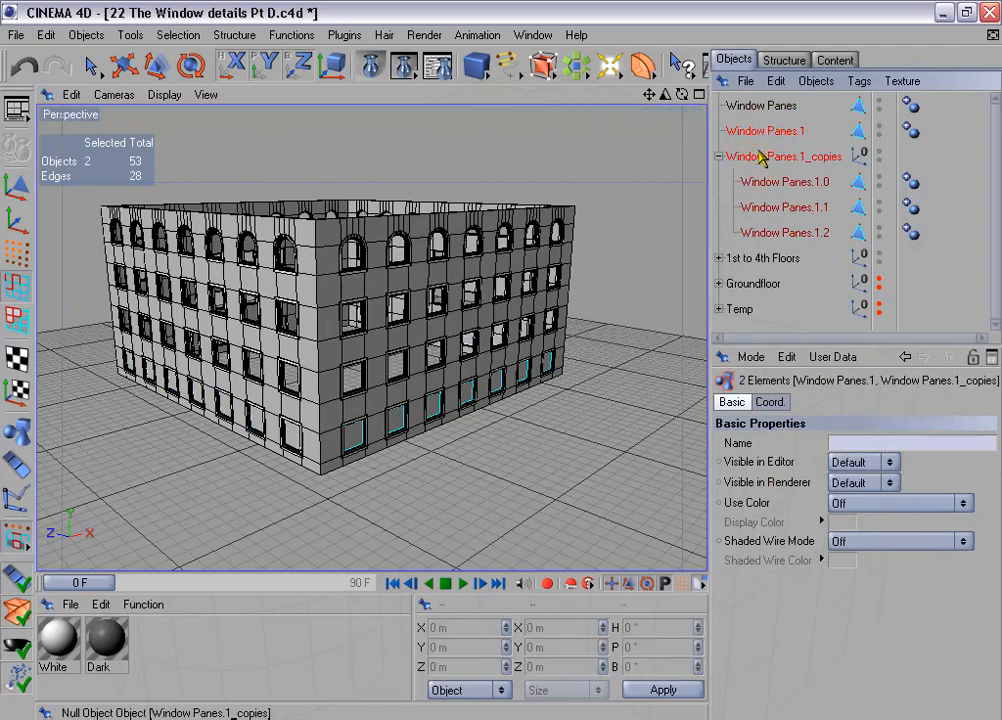
key(Delete)
- Duplicate the ring of panes with 3 copies moved 340 m in Y per step, with X offset and rotation off
click(760, 106)
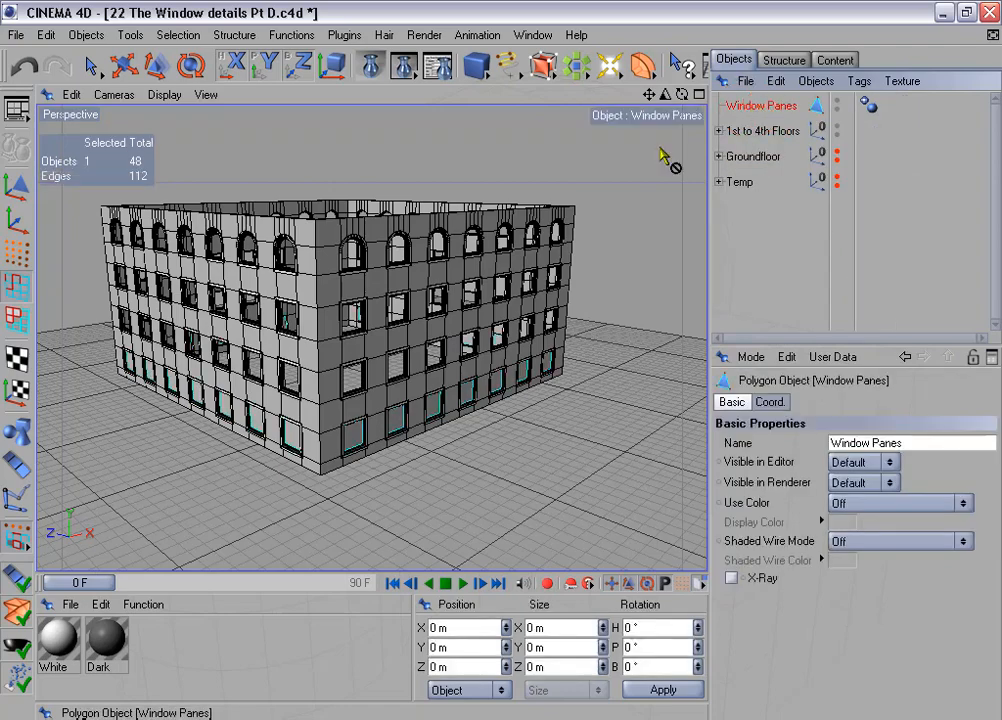
click(291, 35)
click(363, 164)
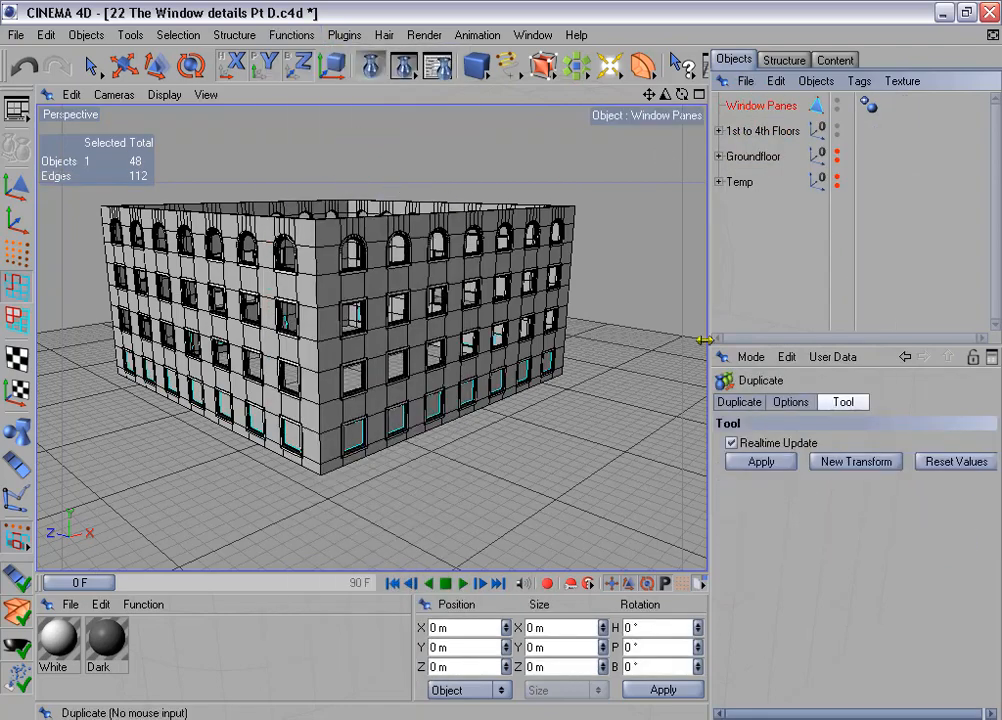
click(740, 402)
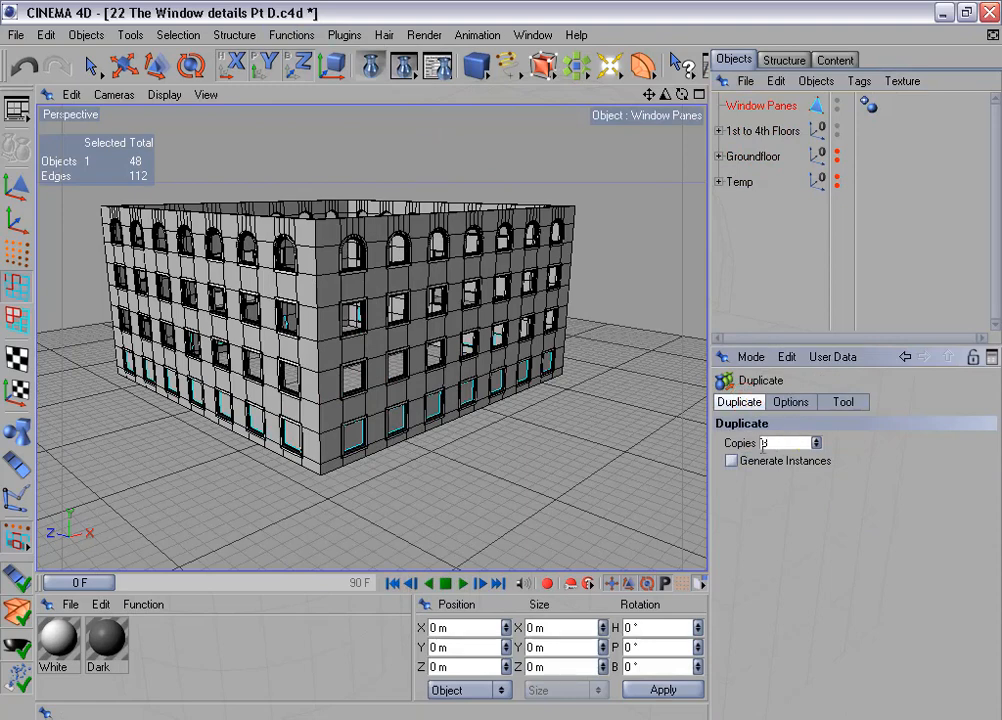
click(791, 402)
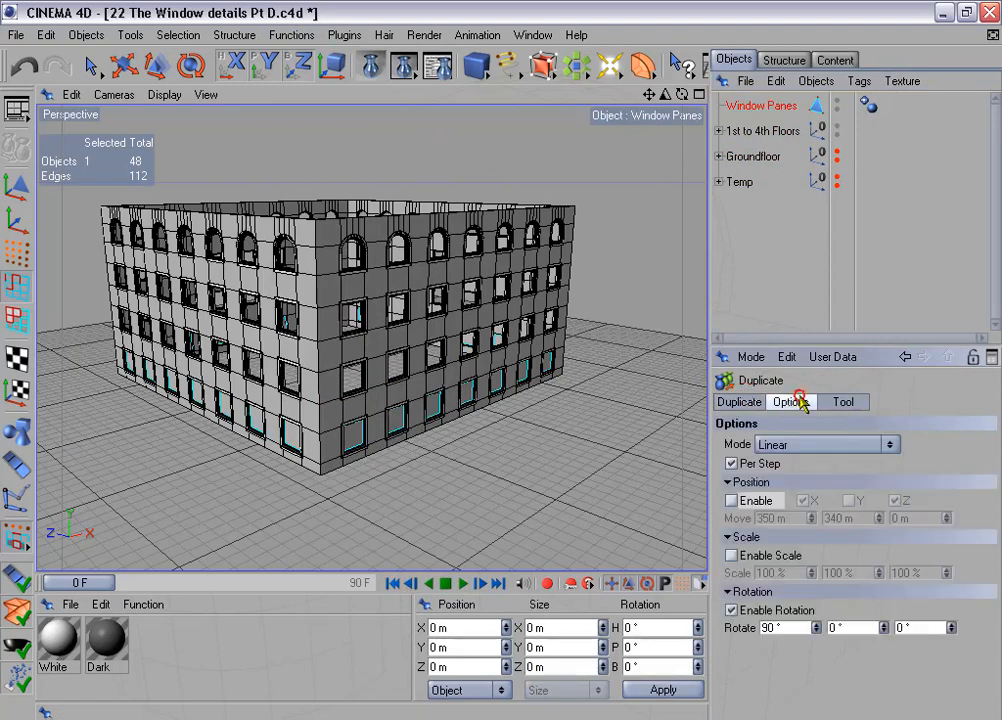
click(731, 501)
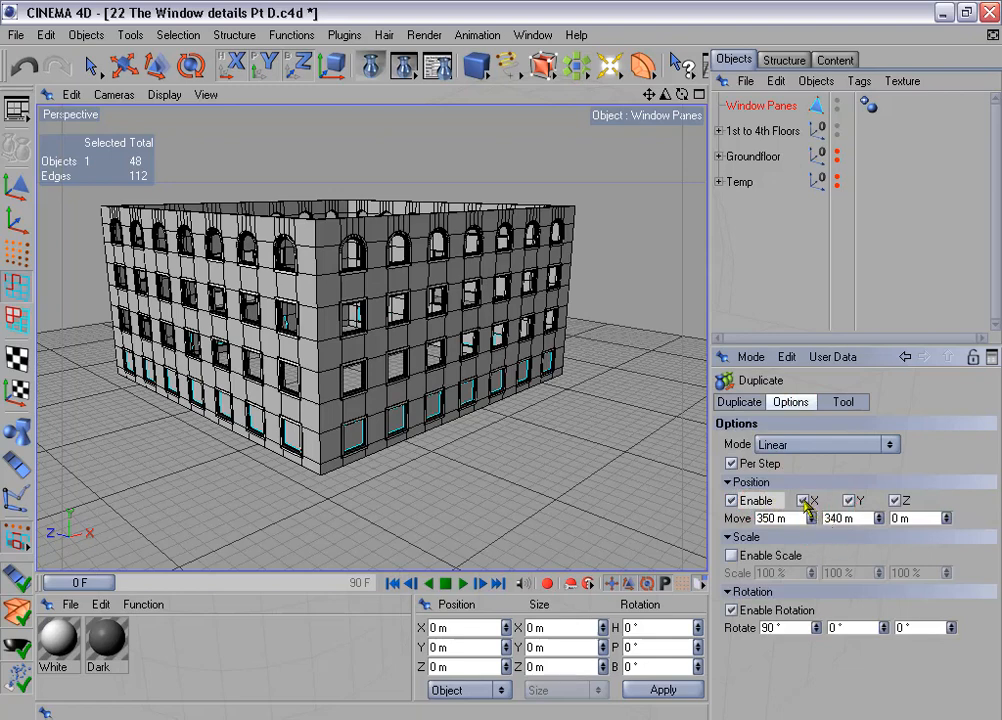
click(733, 611)
click(733, 611)
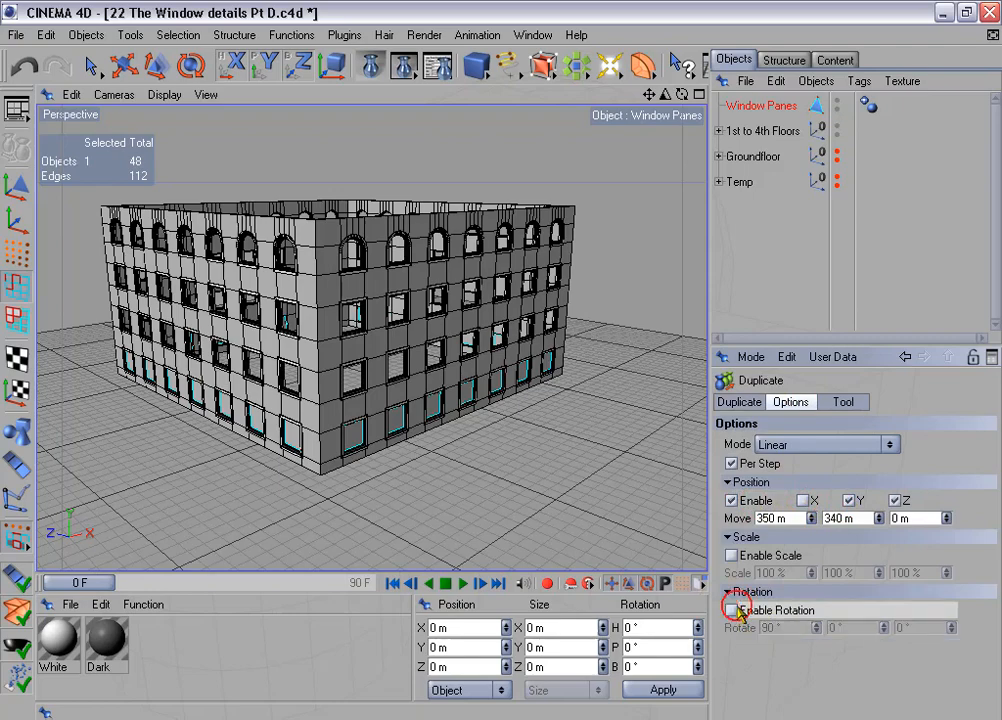
click(845, 402)
click(761, 462)
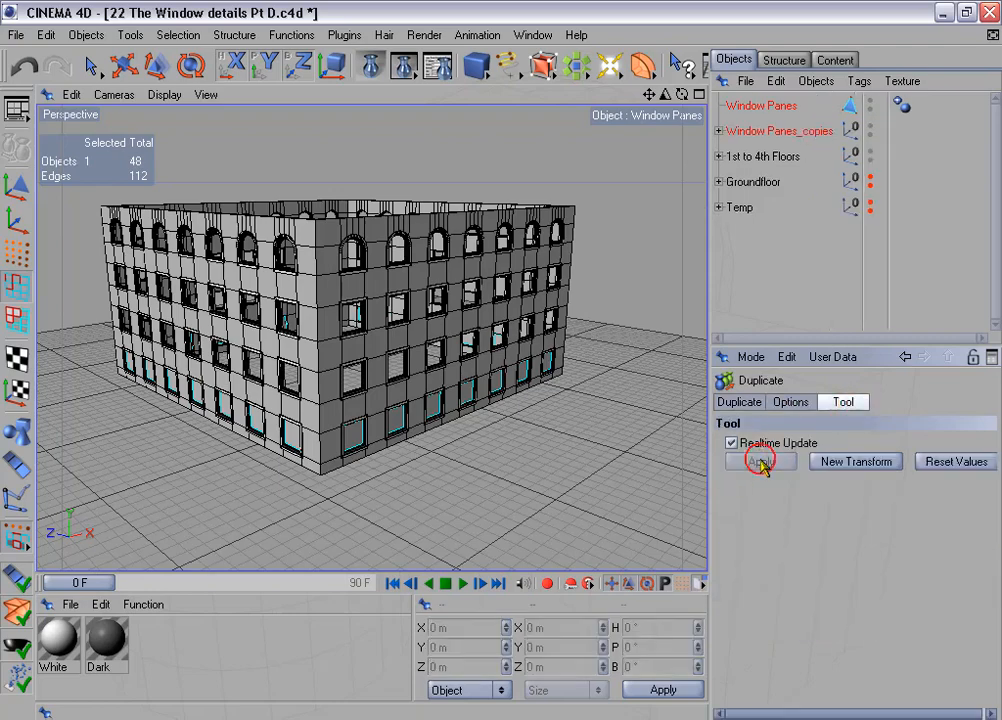
alt+drag(497, 353, 470, 335)
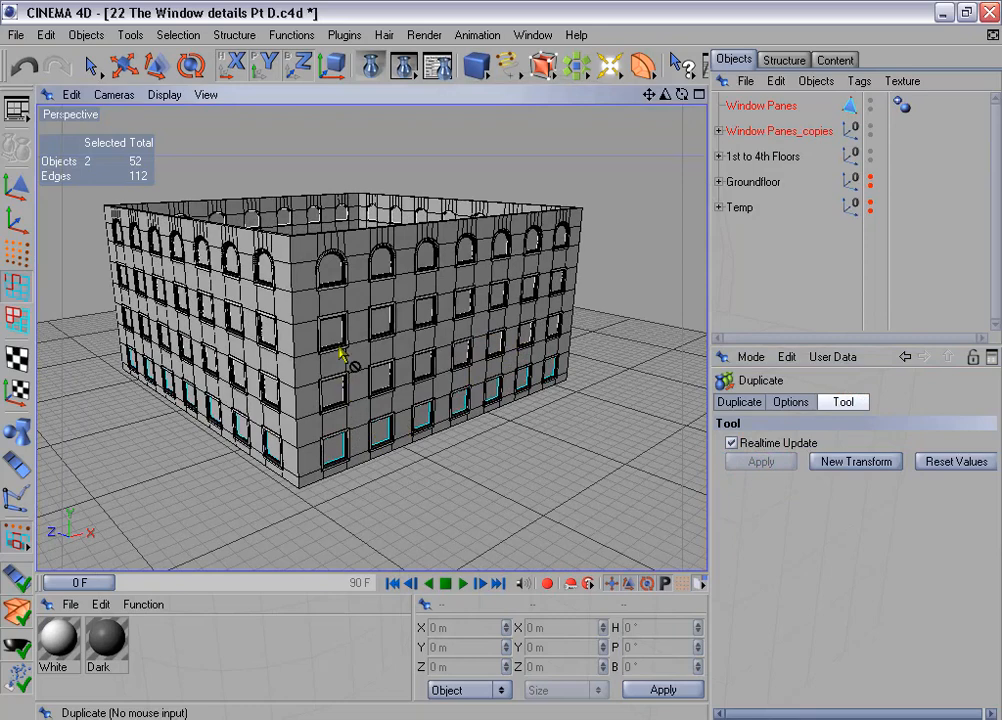
- Merge the pane ring and its three upper copies into a single object named Window Panes, deleting the sources
click(719, 131)
click(752, 105)
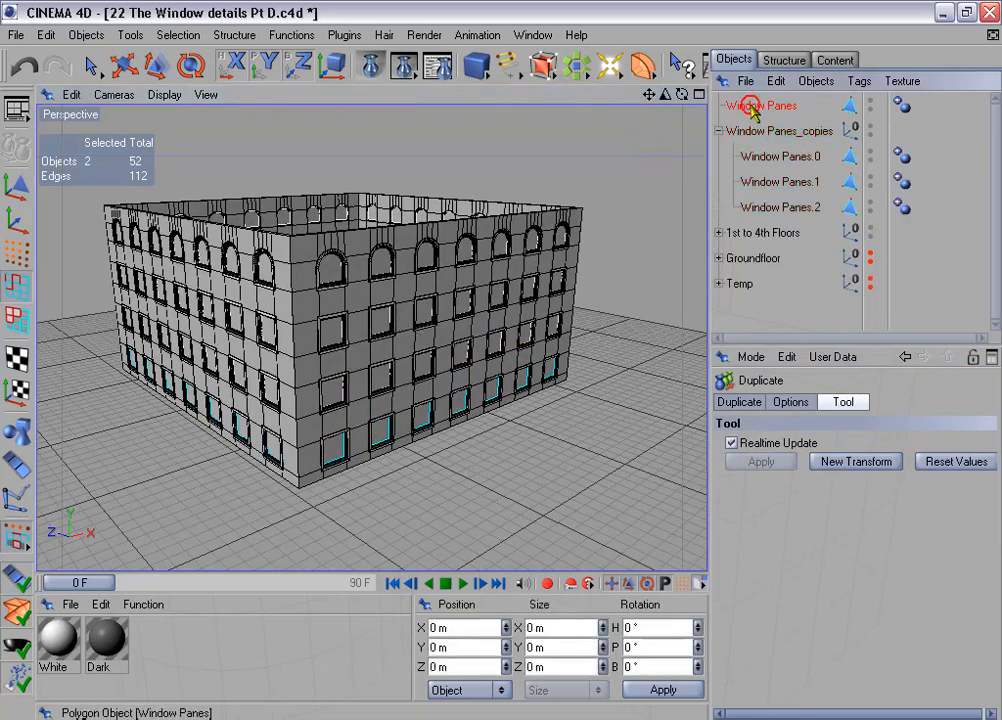
drag(731, 149, 763, 192)
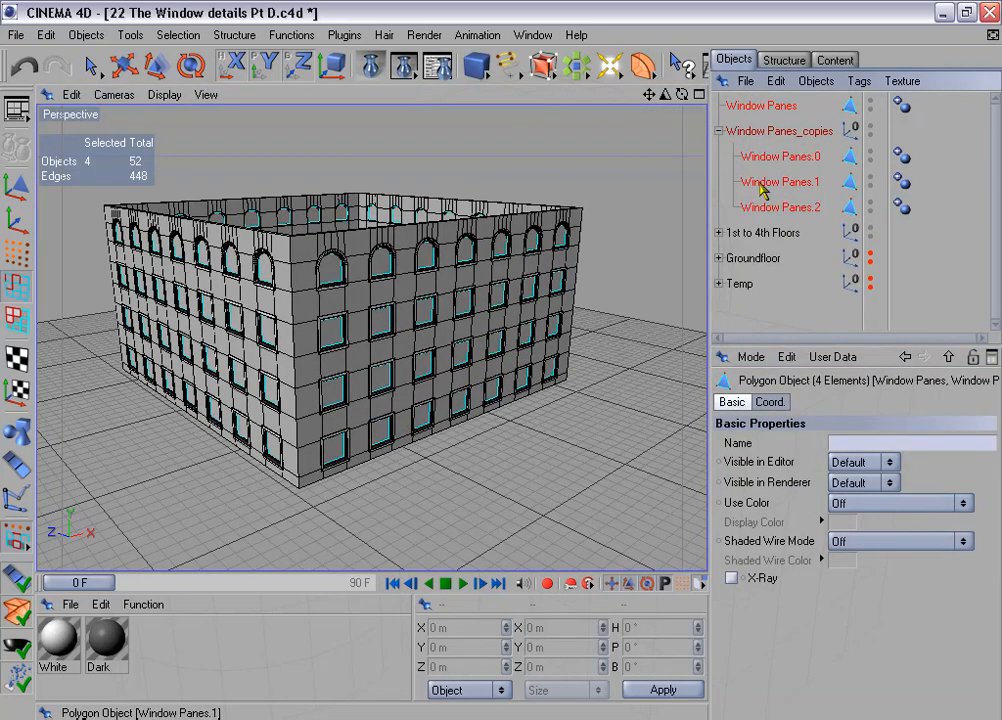
right_click(765, 194)
click(785, 394)
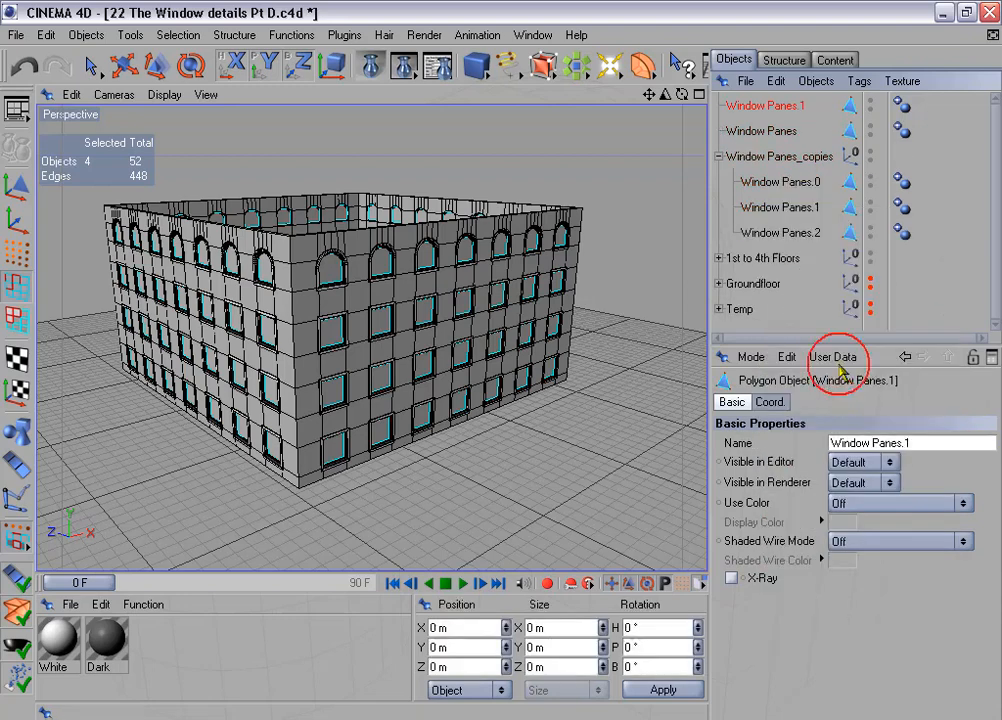
click(760, 131)
ctrl+click(762, 157)
key(Delete)
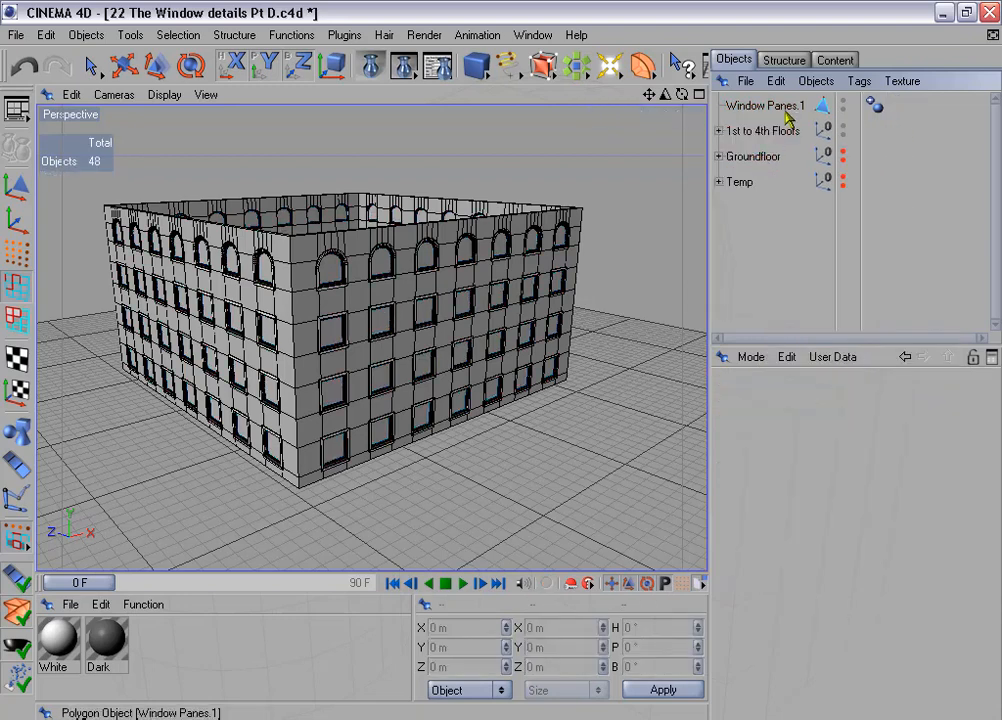
double_click(790, 106)
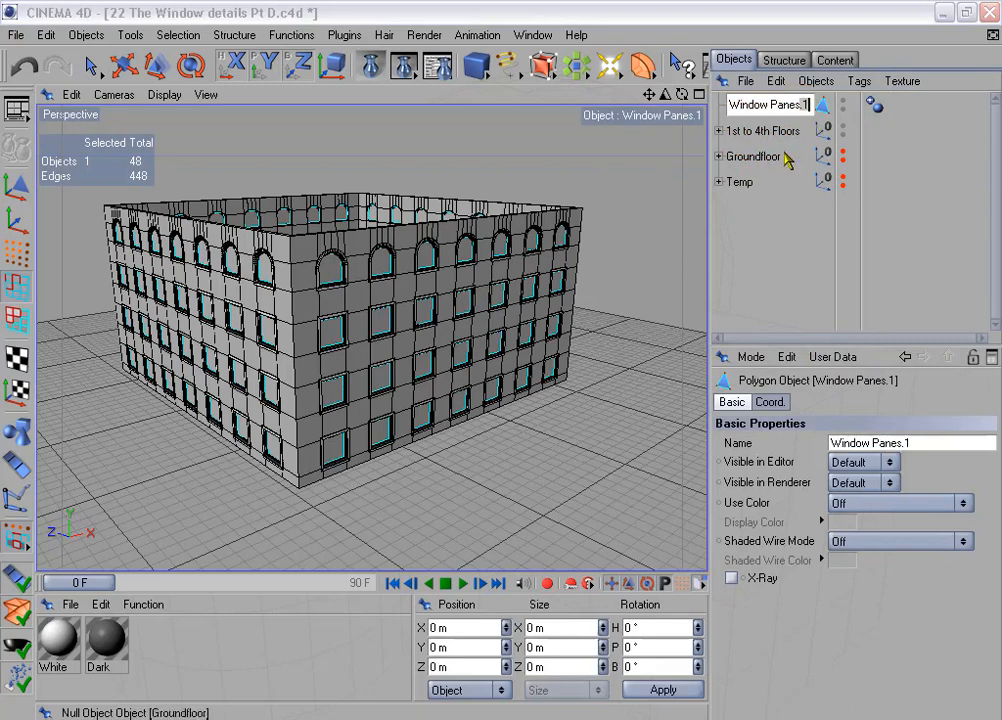
click(763, 216)
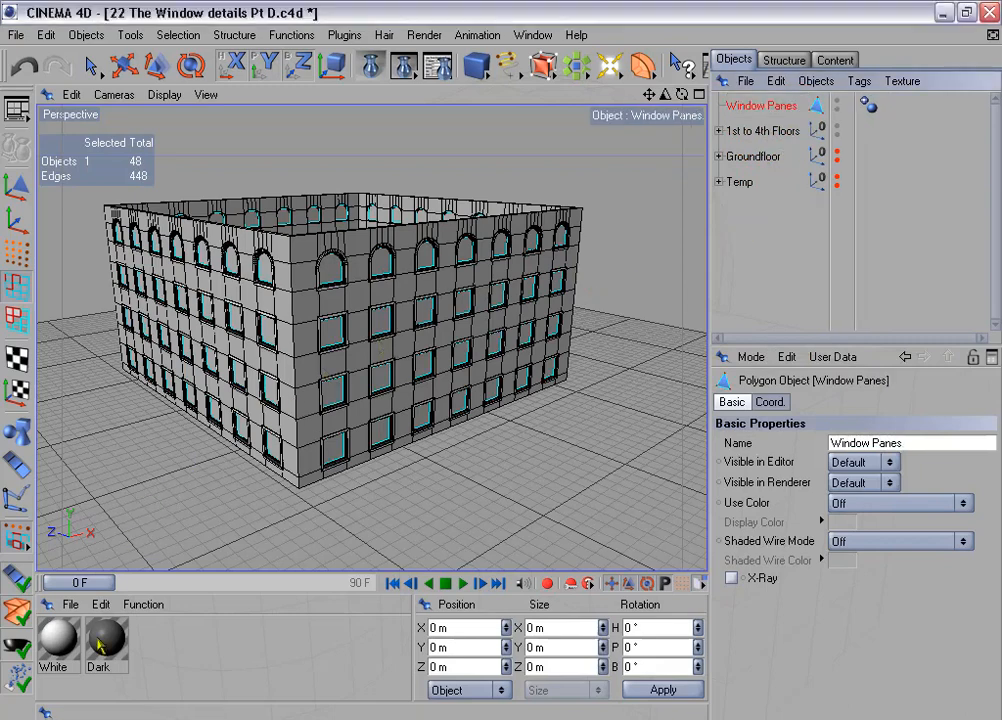
- Apply the Dark material to Window Panes and switch to Polygon mode
drag(97, 639, 760, 108)
alt+drag(569, 228, 545, 238)
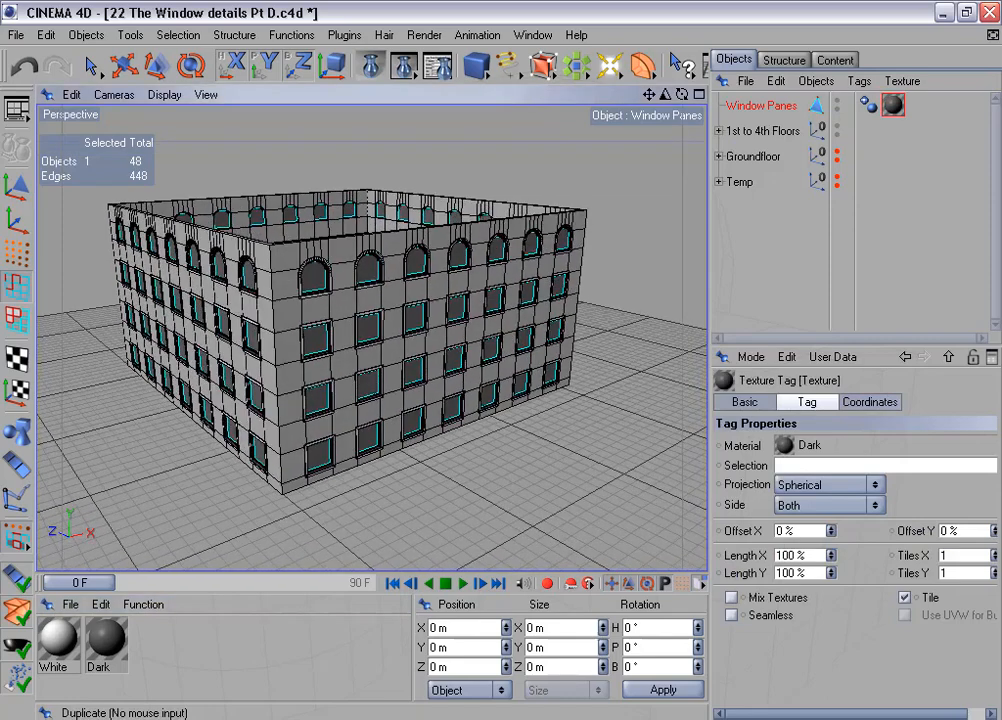
click(16, 319)
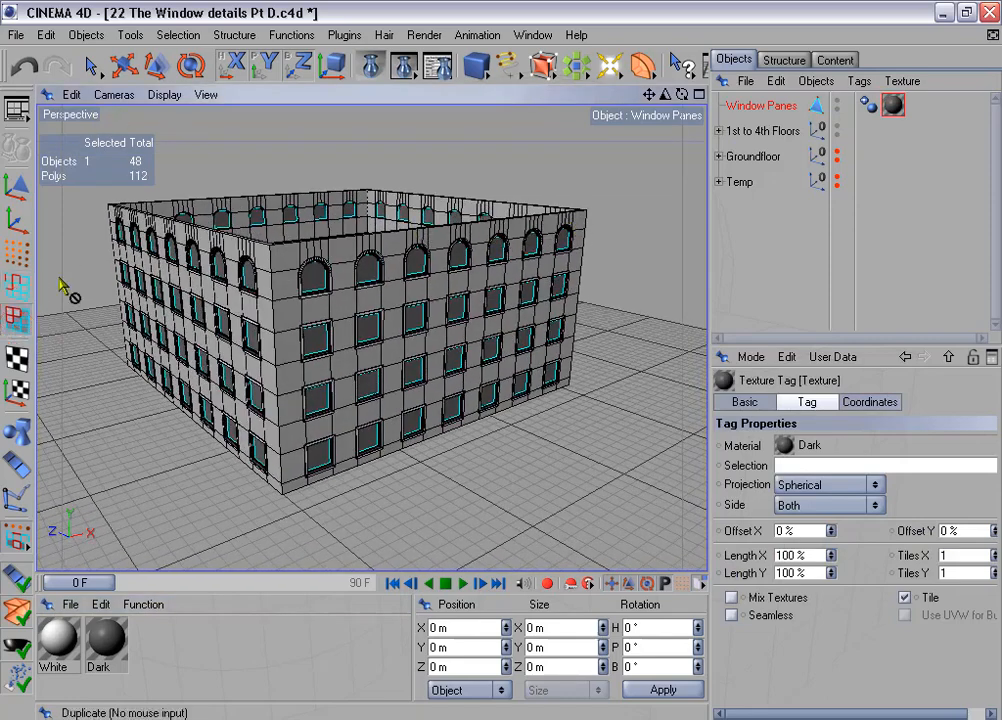
- Select the pane of the top-floor arched window nearest the building corner and inspect its fit against the frame up close
click(90, 66)
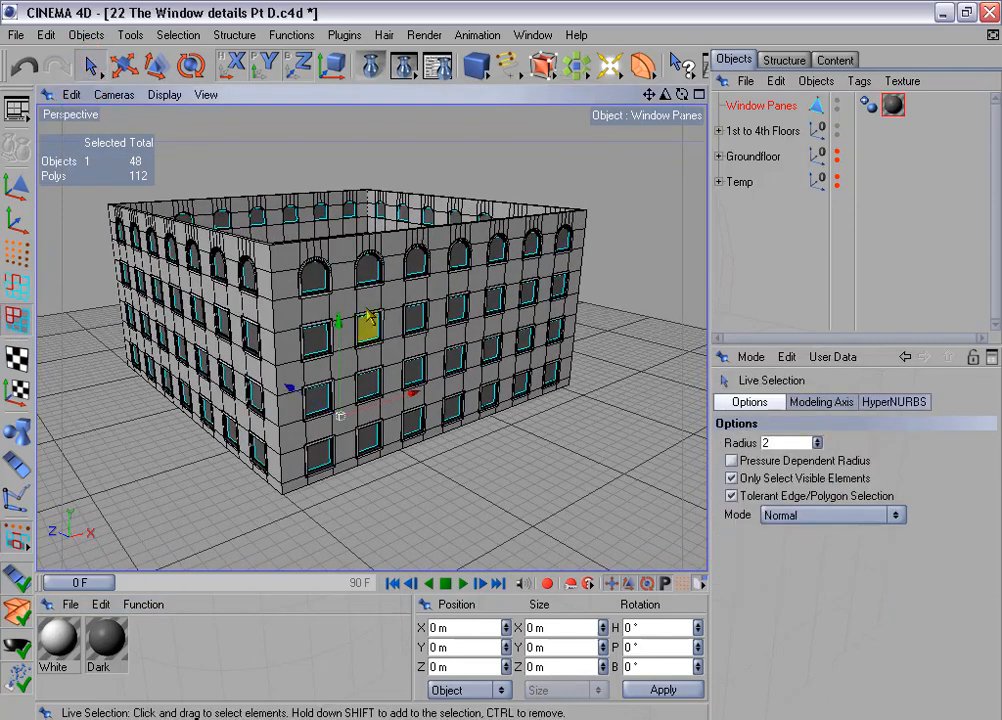
click(318, 278)
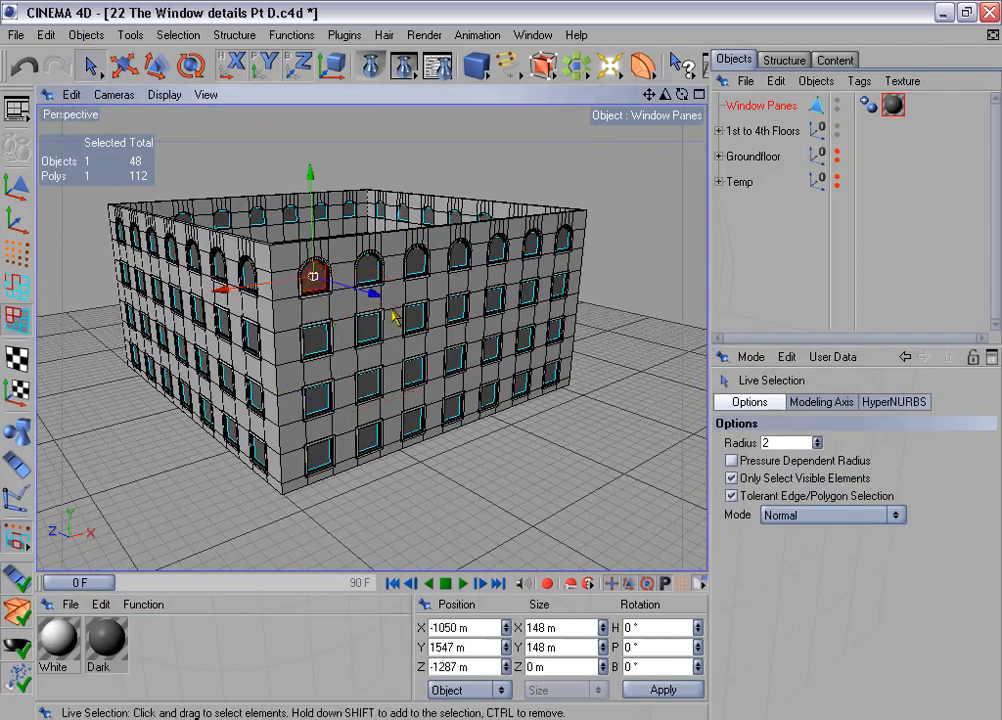
key(s)
alt+drag(558, 254, 690, 275)
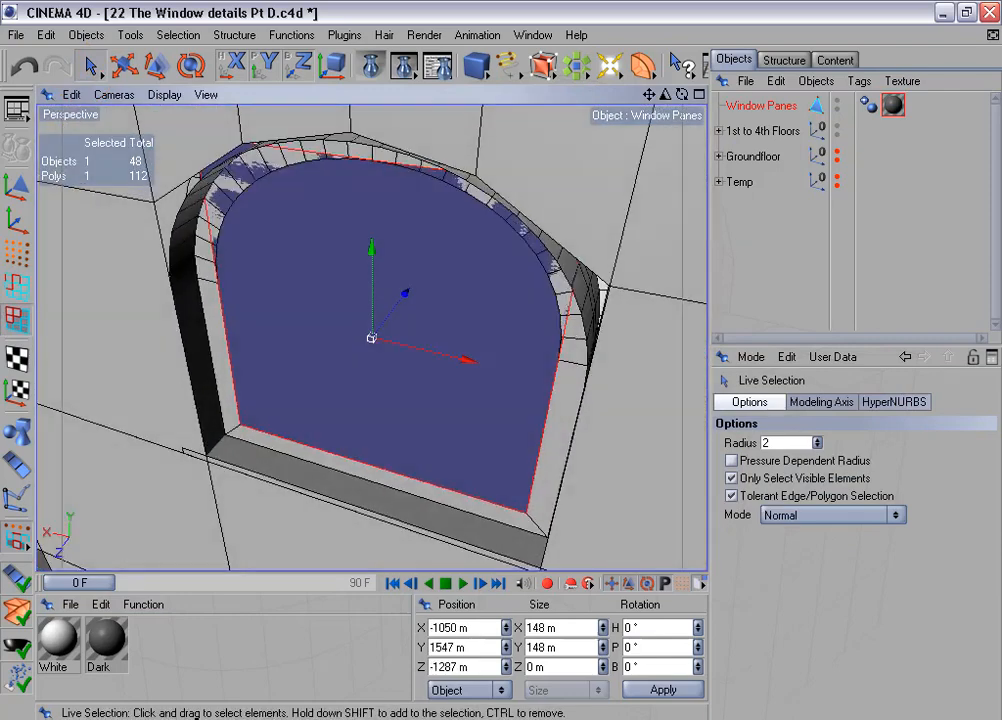
alt+drag(560, 304, 556, 255)
click(349, 475)
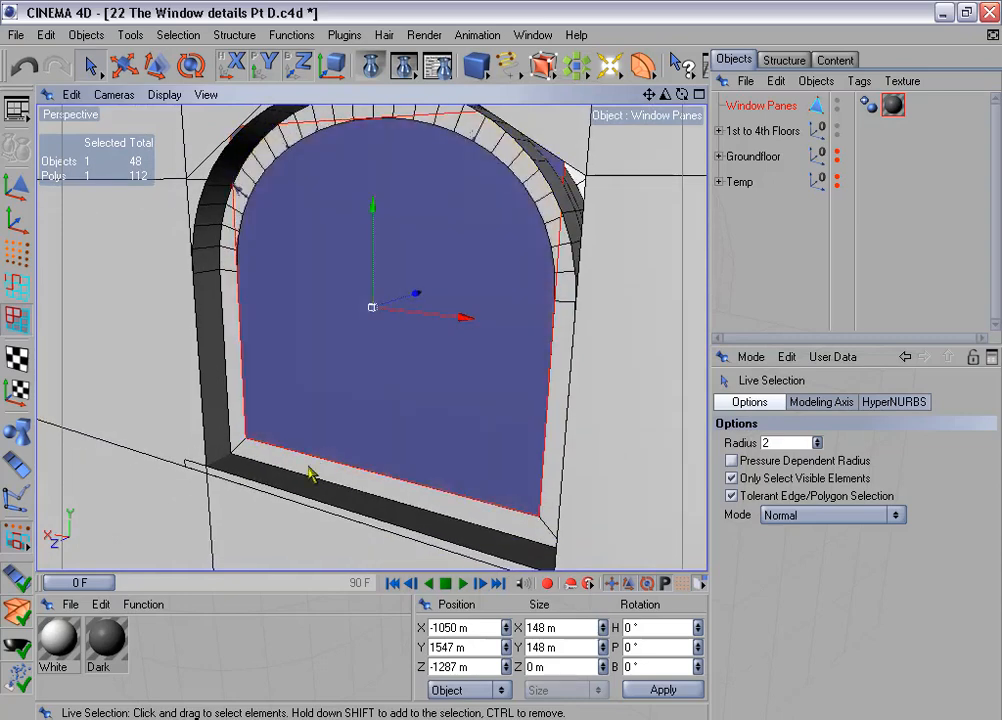
mouse_move(390, 376)
alt+mouse_down()
mouse_move(358, 372)
mouse_move(388, 382)
alt+mouse_up()
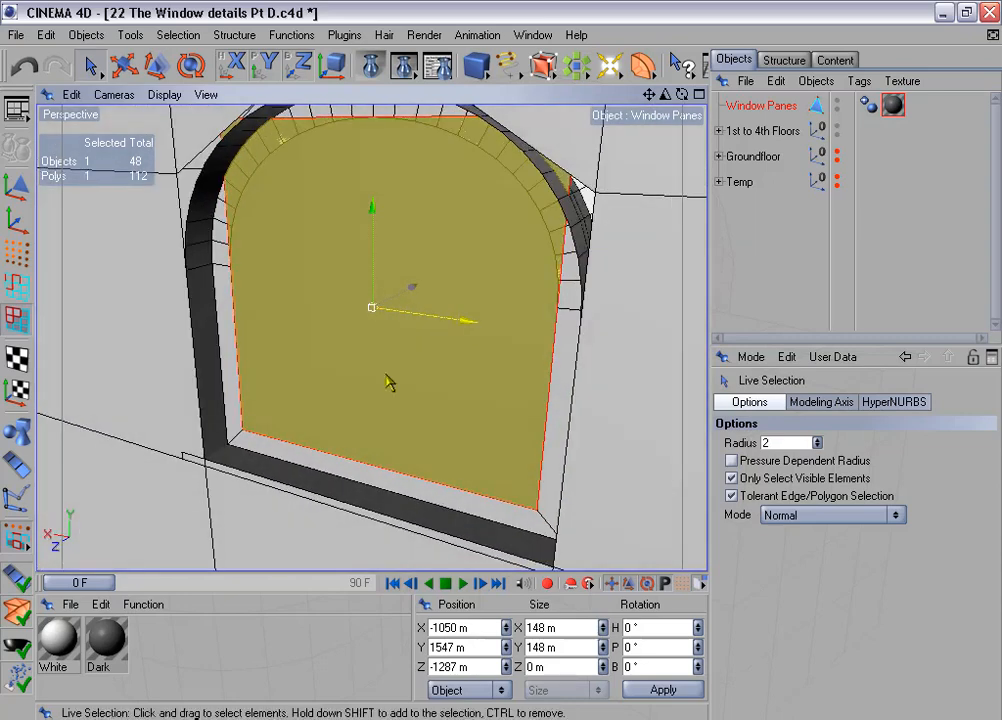
alt+drag(454, 360, 463, 371)
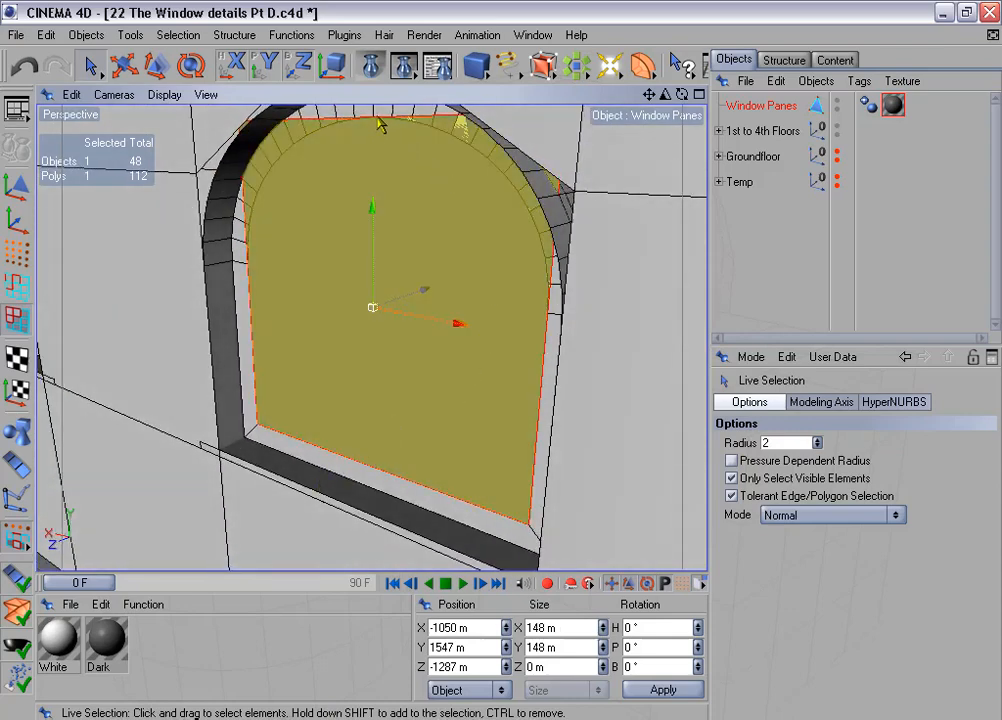
alt+middle_drag(532, 150, 532, 216)
alt+drag(501, 360, 481, 362)
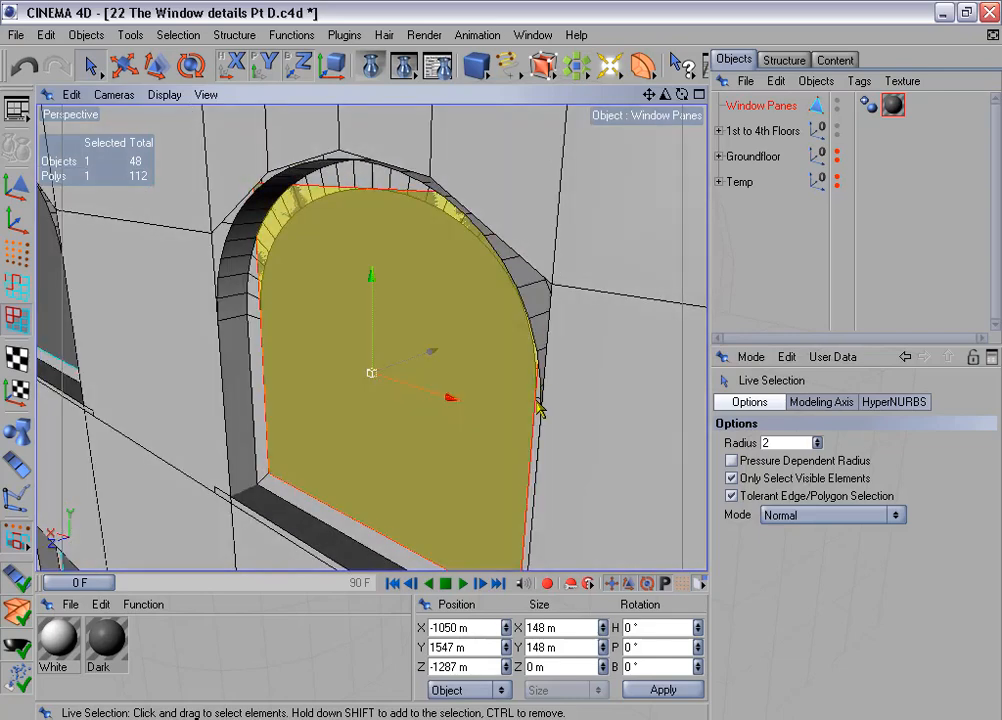
- Examine the selected pane's upper corners against the arched frame in the Front view
middle_click(539, 405)
middle_click(543, 482)
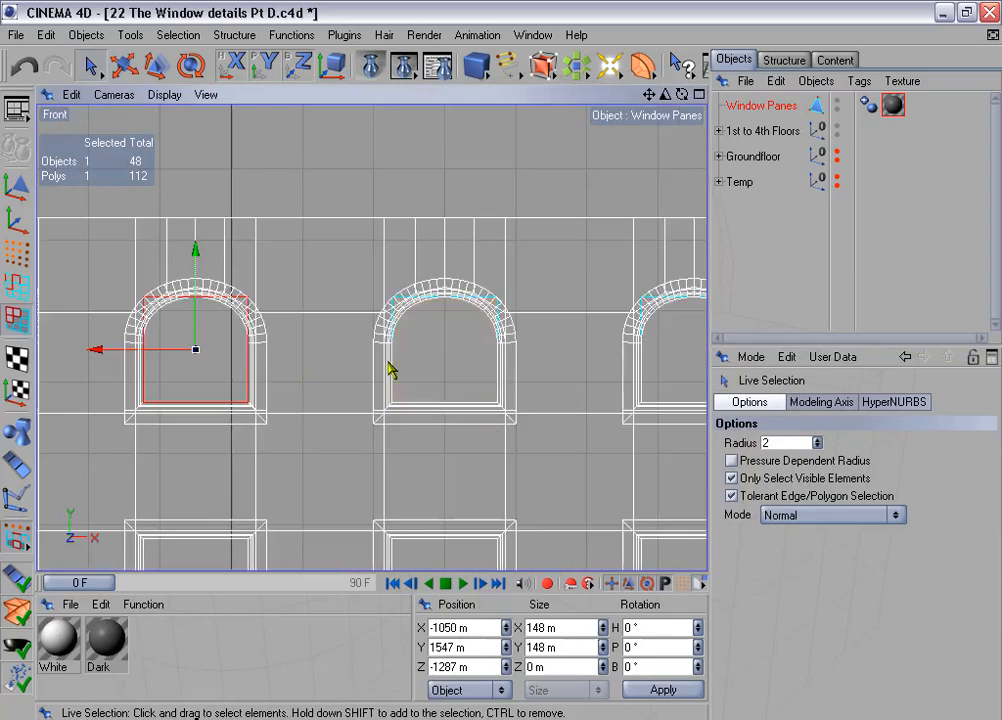
scroll(386, 360, up, 4)
alt+middle_drag(351, 331, 420, 358)
scroll(352, 331, up, 1)
scroll(352, 331, up, 6)
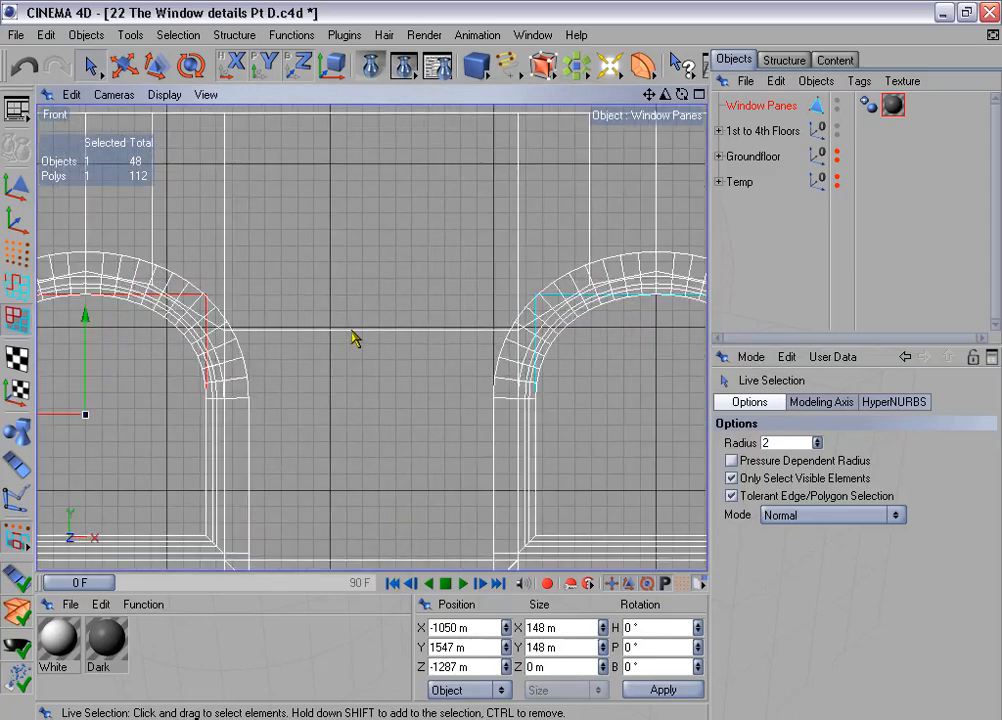
alt+middle_drag(399, 306, 632, 301)
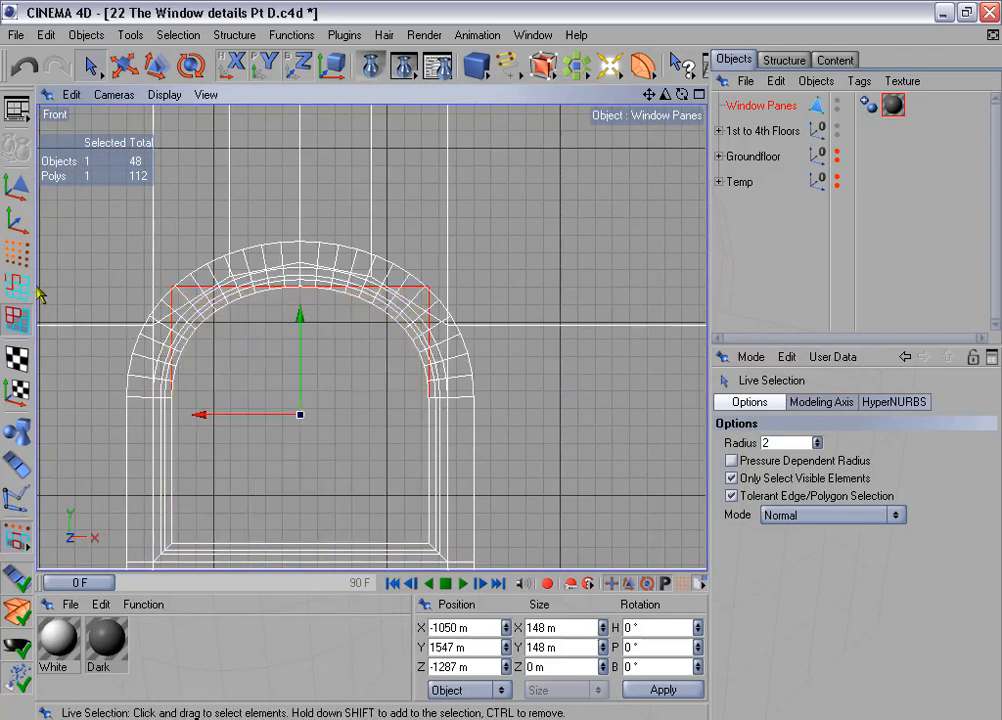
- In Edge mode, select the upper edges of the top-floor arched panes with Rectangle Selection in the Front view
click(17, 288)
scroll(114, 303, down, 5)
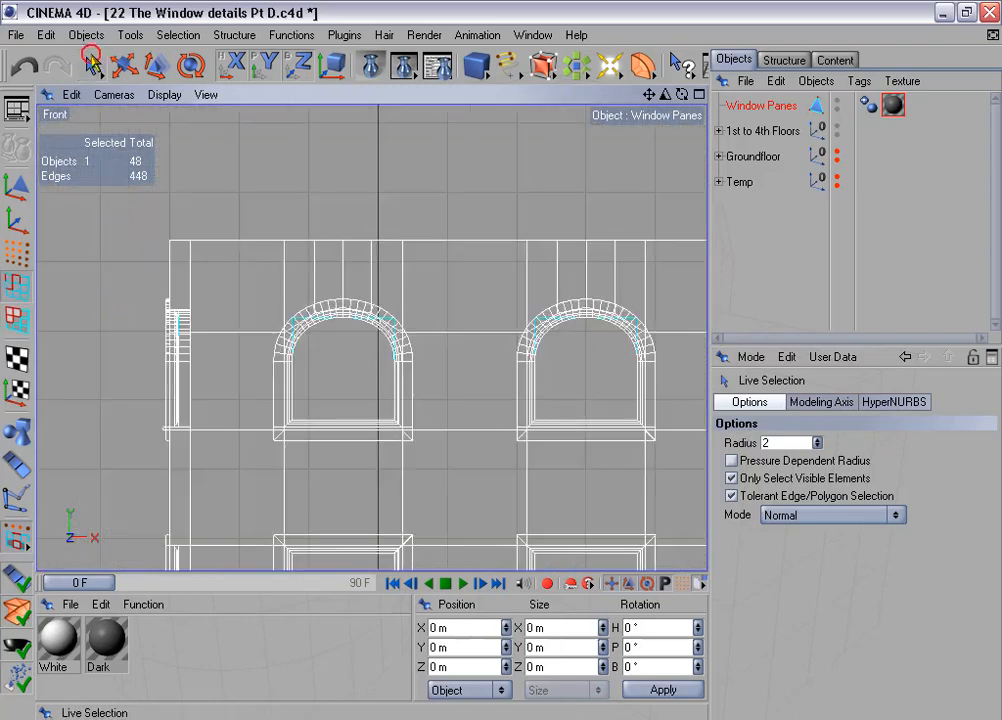
drag(90, 65, 120, 62)
drag(137, 218, 680, 338)
scroll(465, 324, up, 6)
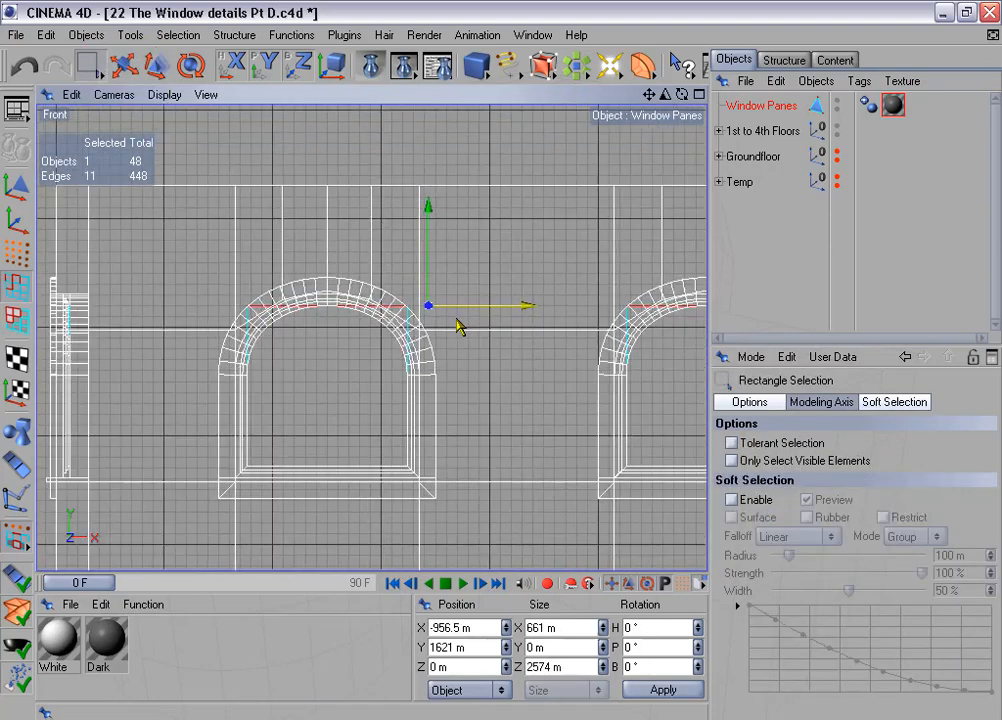
scroll(271, 317, up, 2)
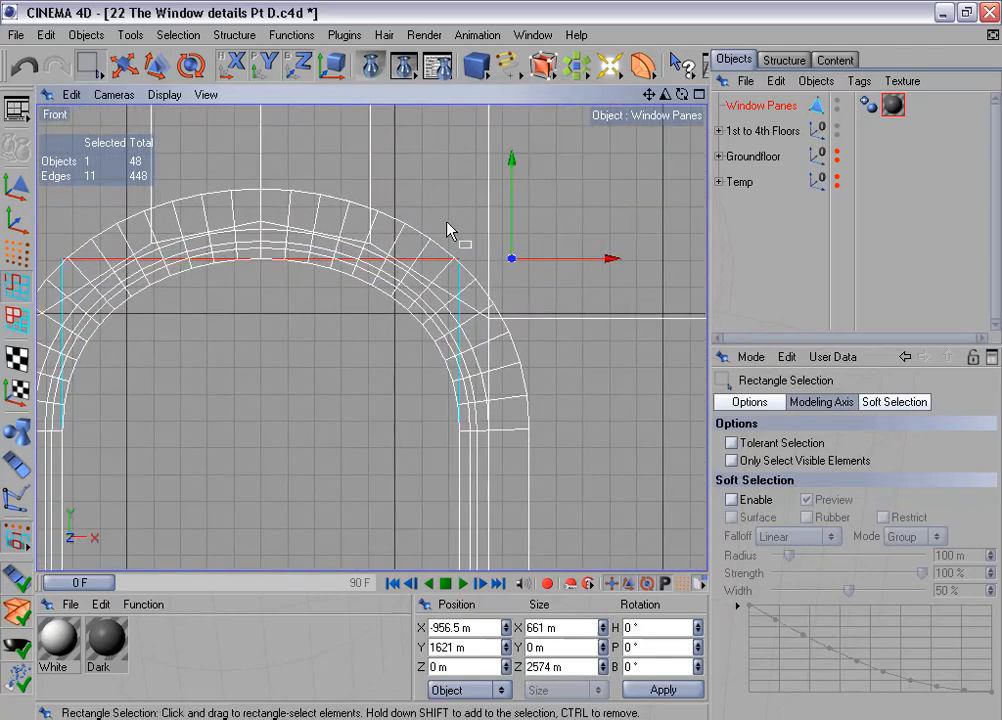
- Activate the Move tool for the selected pane edges and show its snap settings
click(128, 70)
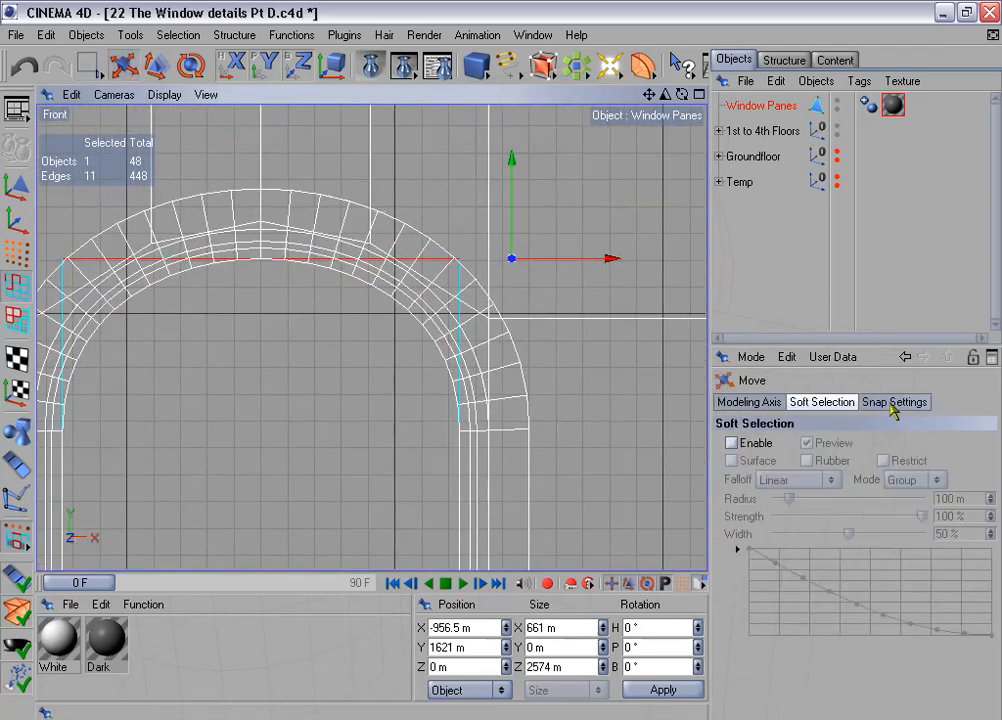
click(893, 404)
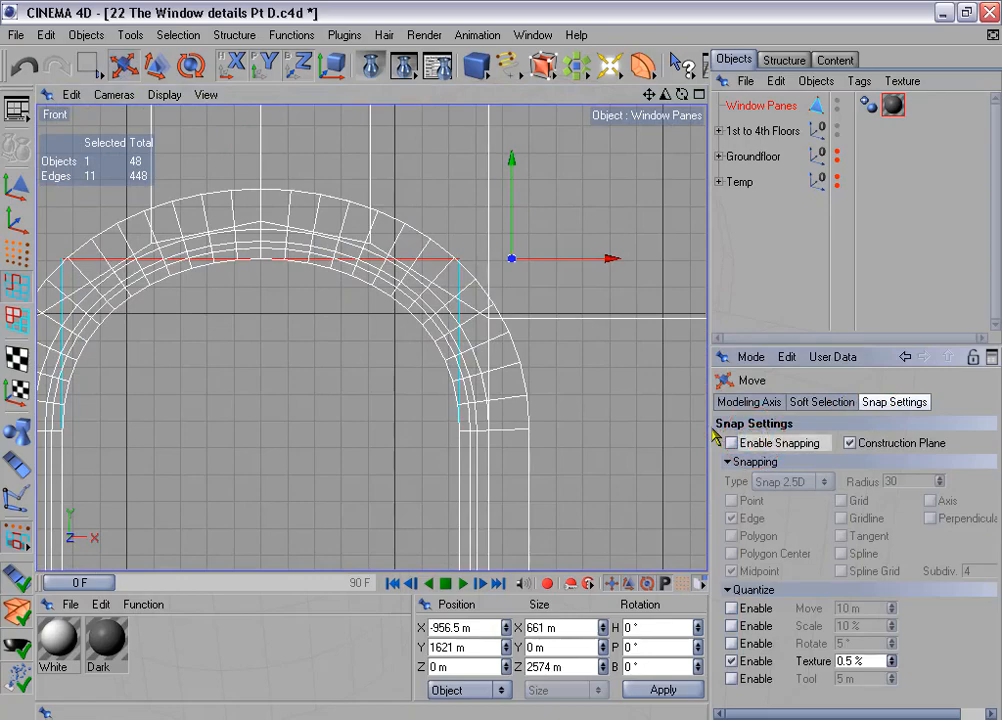
- Render a perspective view of the building's corner to the Picture Viewer and examine the window panes in the enlarged image
scroll(492, 330, down, 5)
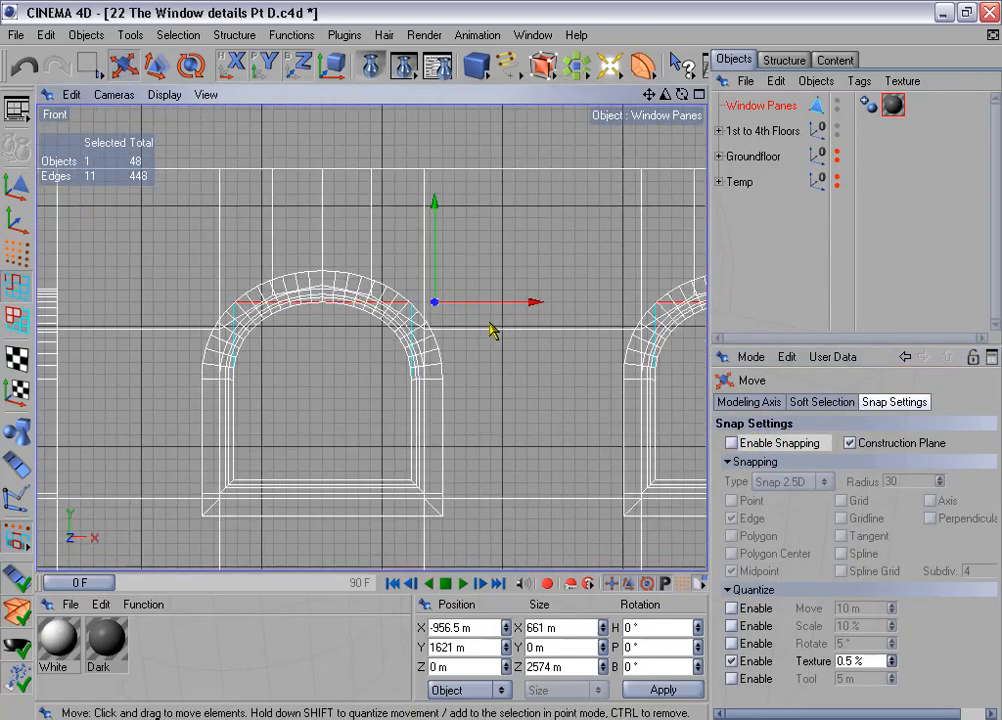
middle_click(492, 330)
middle_click(239, 206)
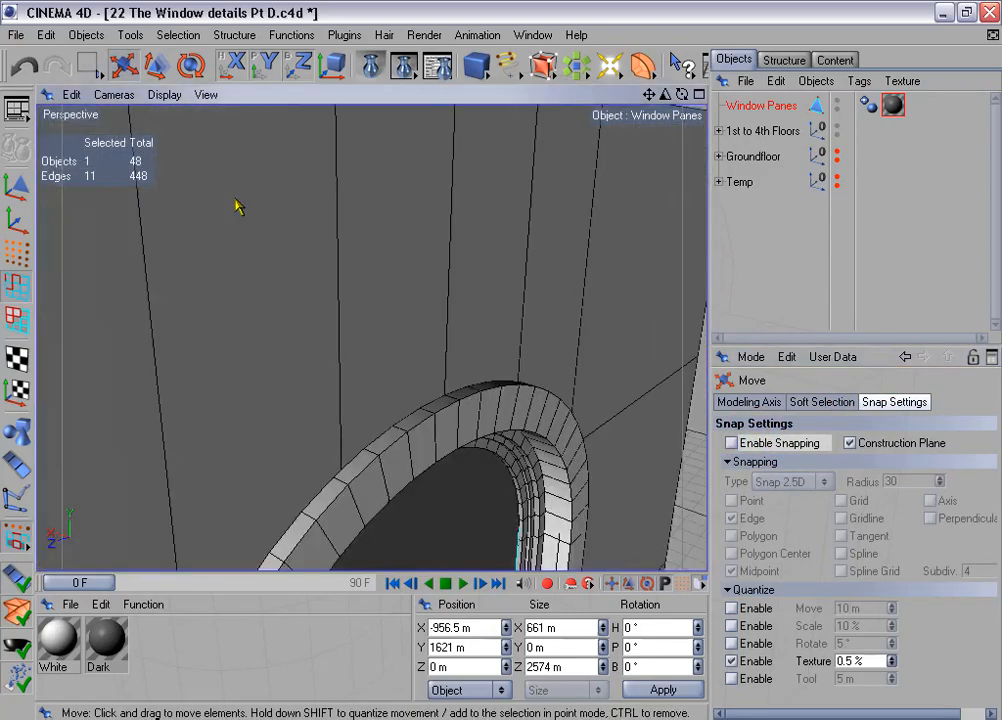
scroll(239, 206, down, 10)
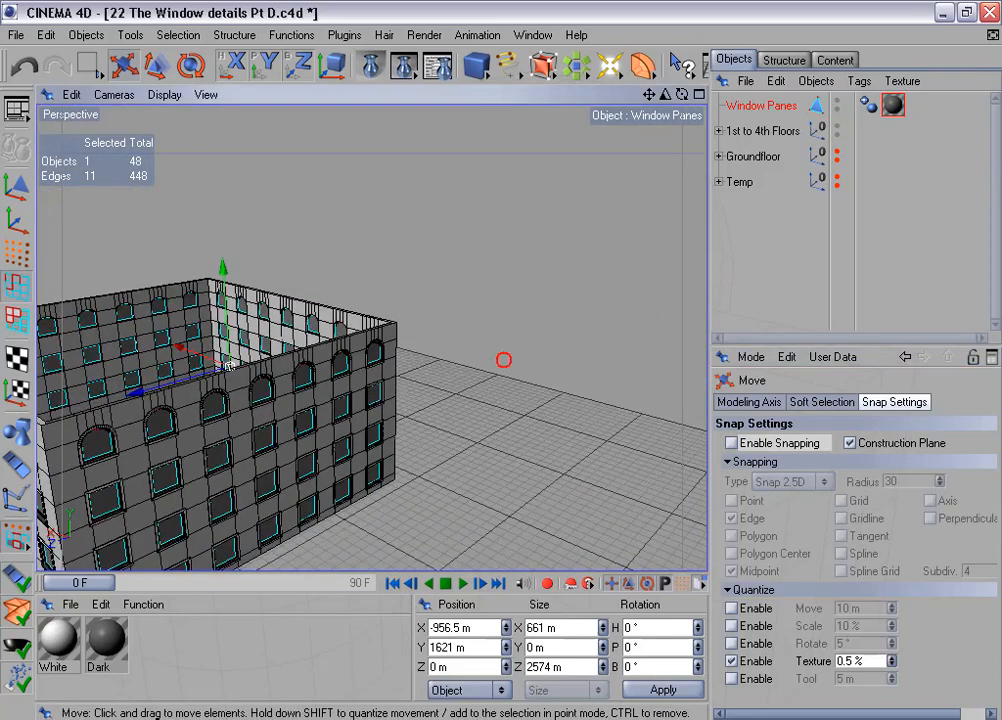
mouse_move(211, 241)
alt+mouse_down()
mouse_move(105, 242)
mouse_move(211, 241)
alt+mouse_up()
alt+middle_drag(211, 241, 392, 132)
scroll(216, 257, up, 4)
alt+drag(437, 239, 437, 185)
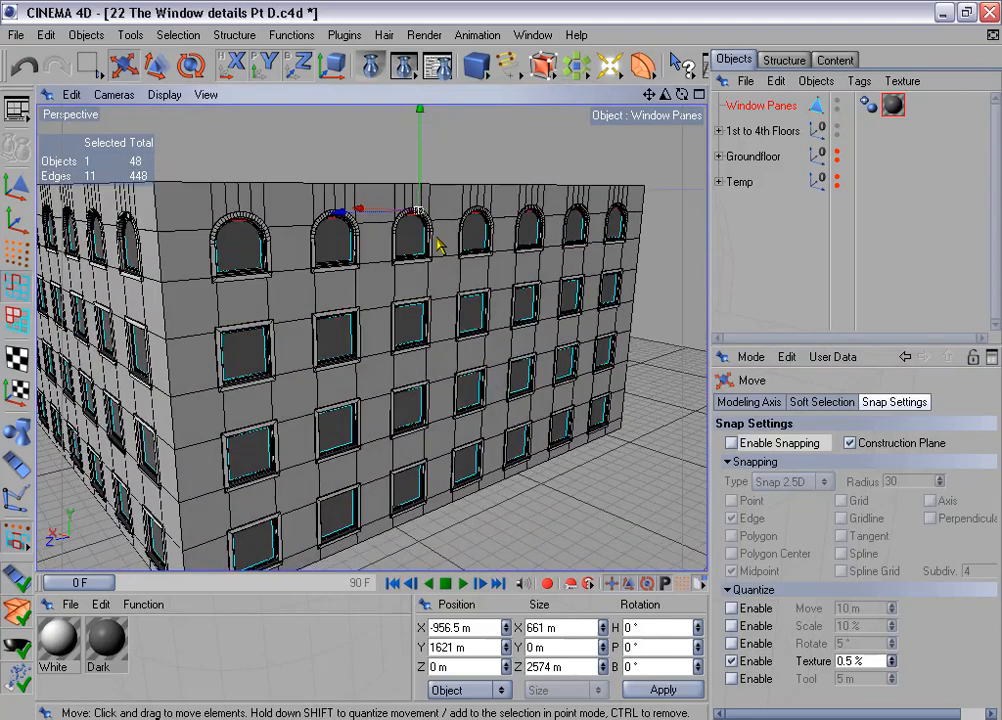
click(403, 65)
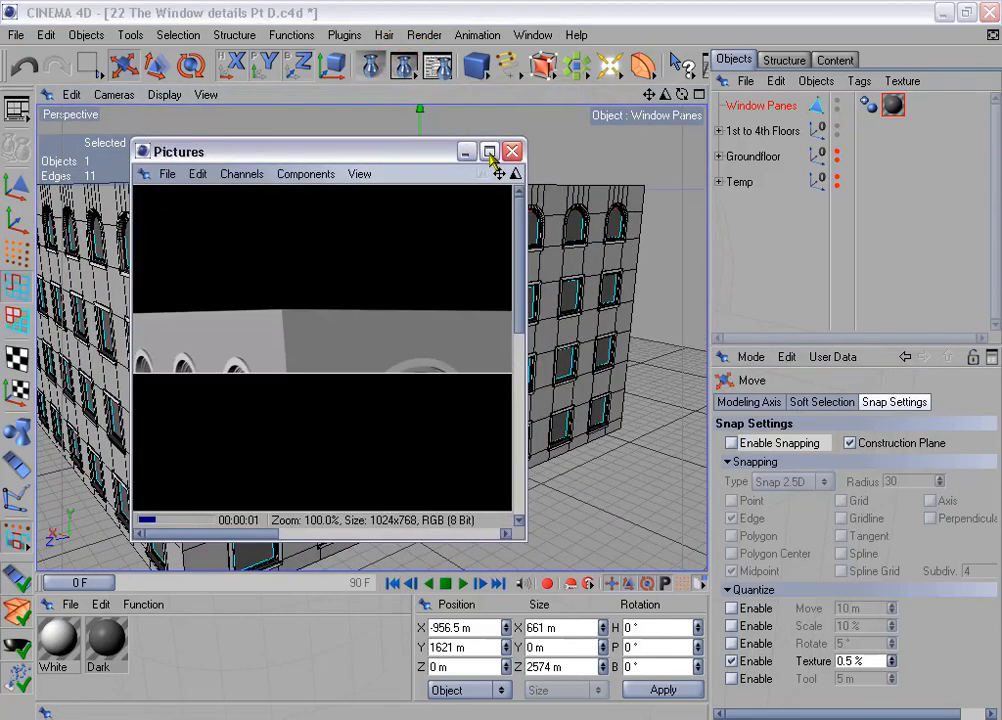
click(489, 152)
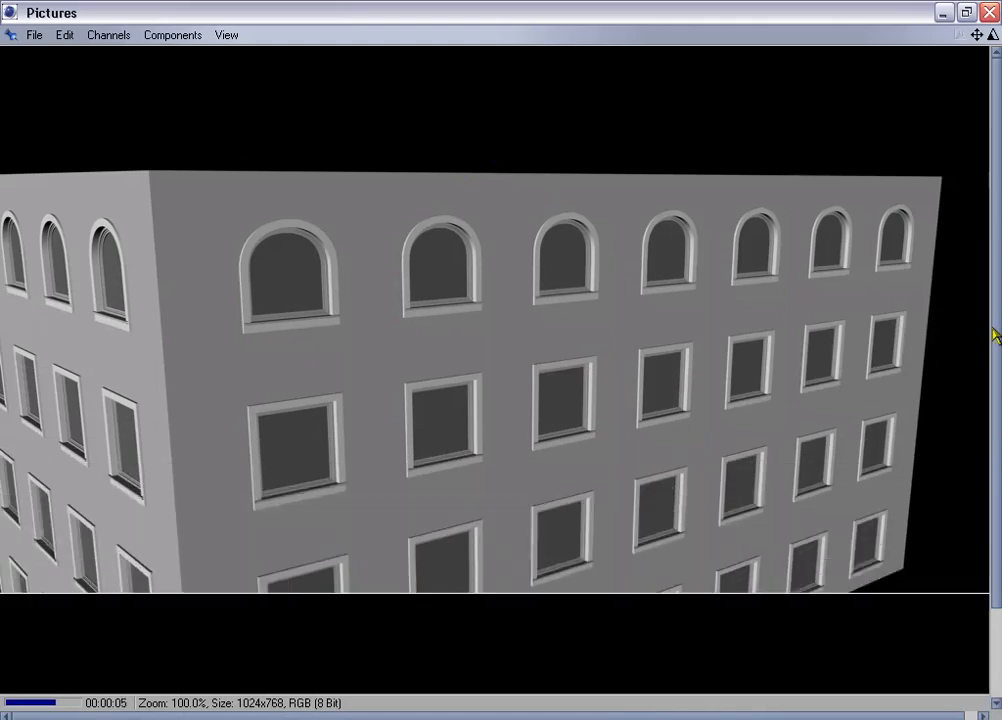
drag(996, 335, 994, 424)
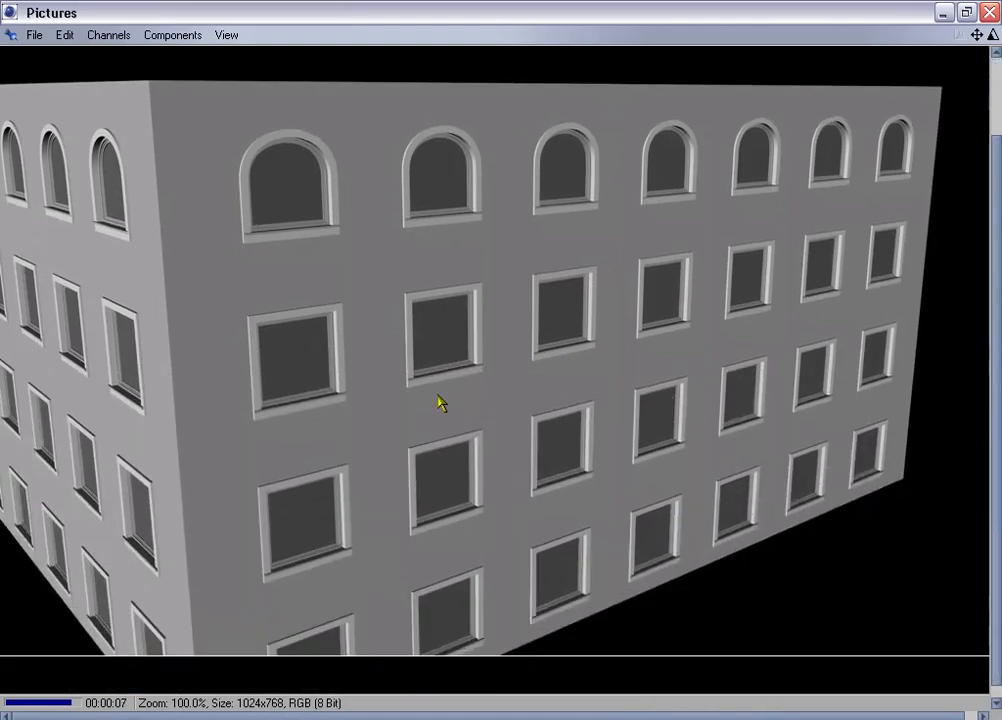
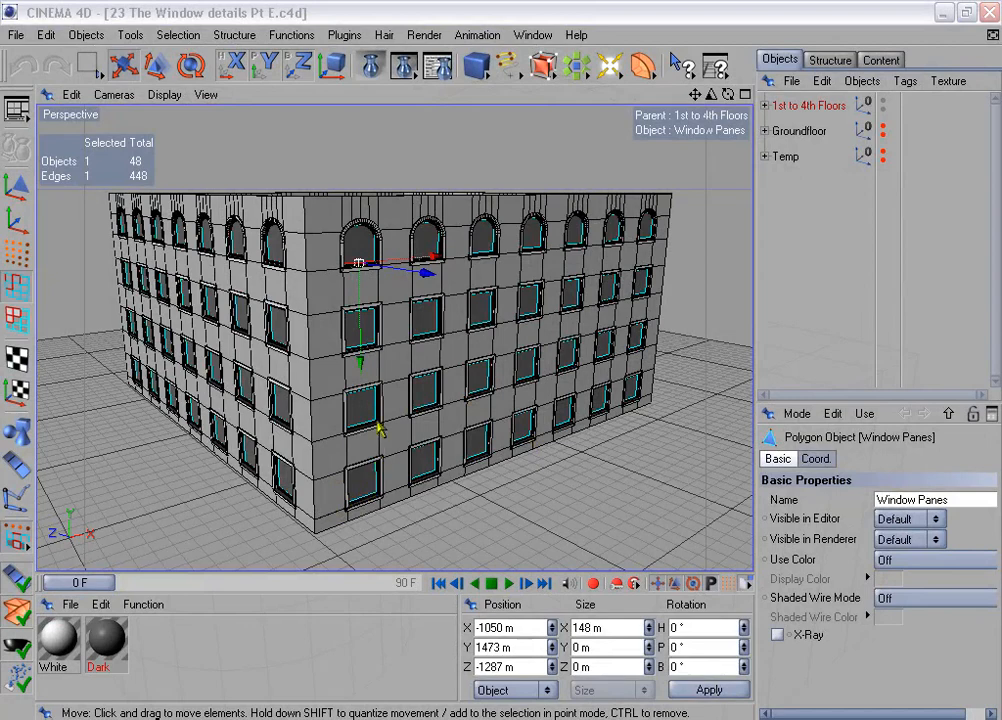
- Hide the 1st to 4th Floors and Groundfloor groups and move the Window Grid object out of the Temp group
click(883, 103)
click(883, 126)
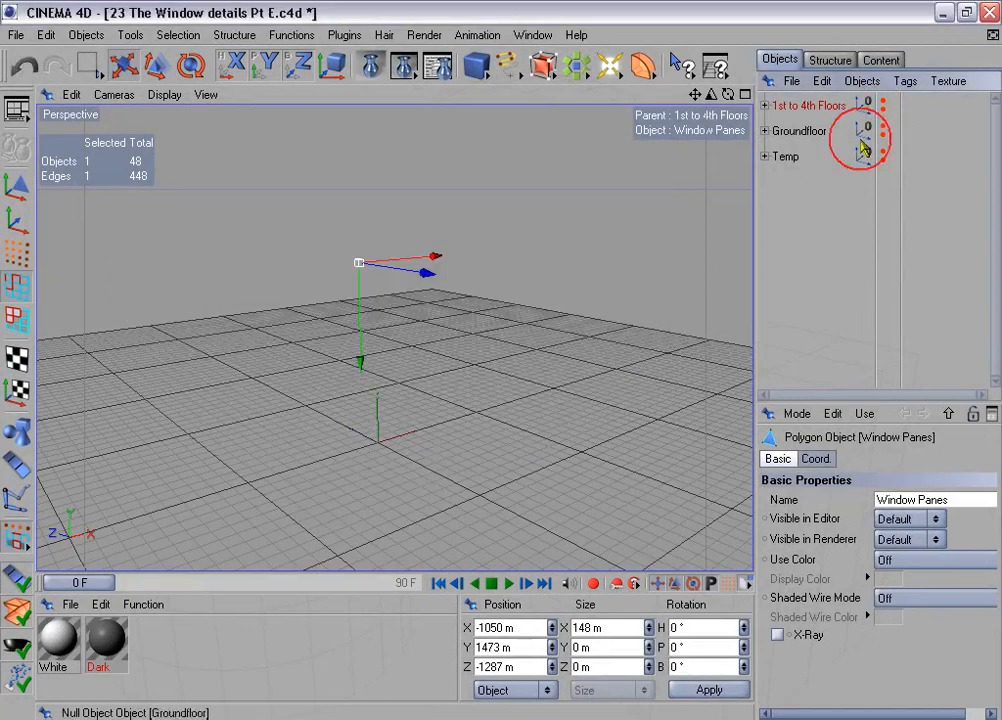
click(765, 156)
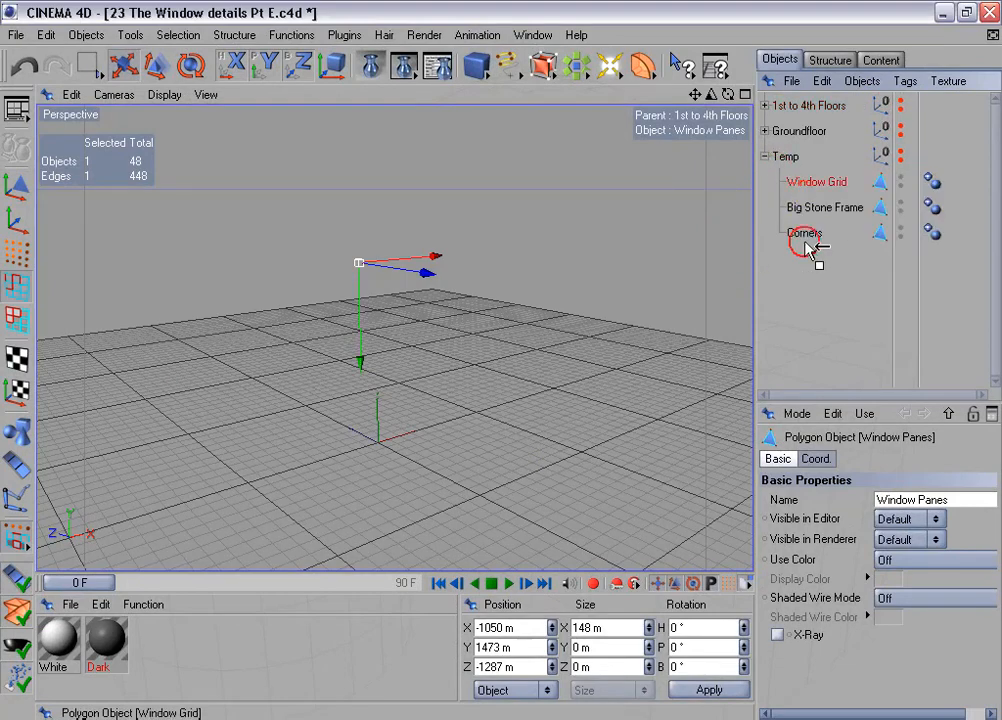
drag(805, 295, 805, 300)
click(765, 156)
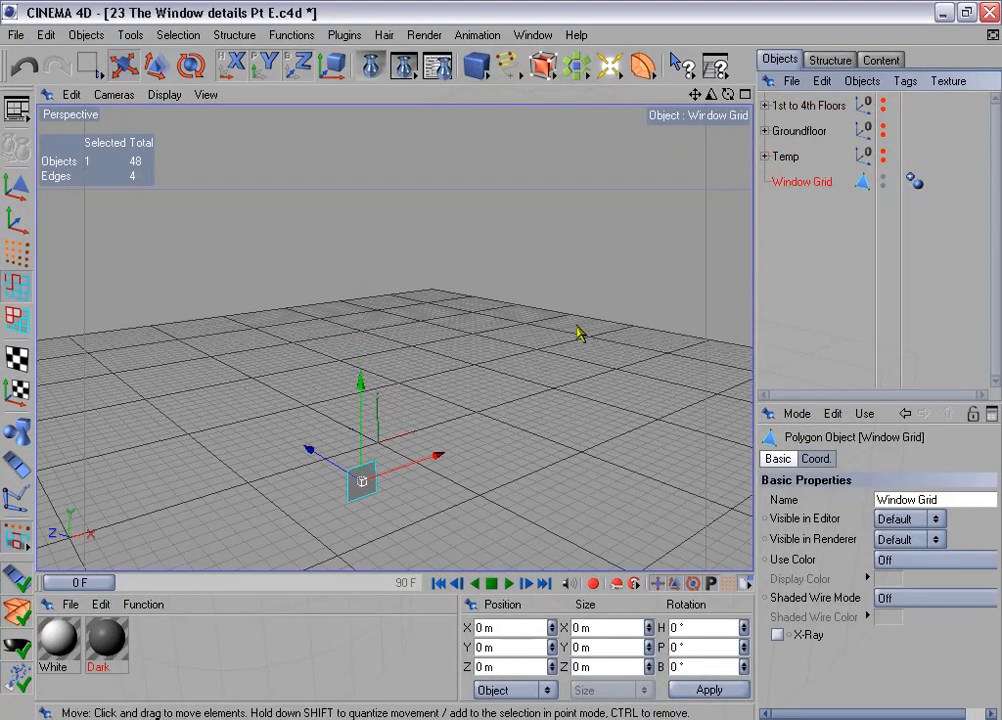
- Frame the Window Grid object in a maximized Front view and display it with Gouraud Shading (Lines)
key(o)
middle_click(564, 347)
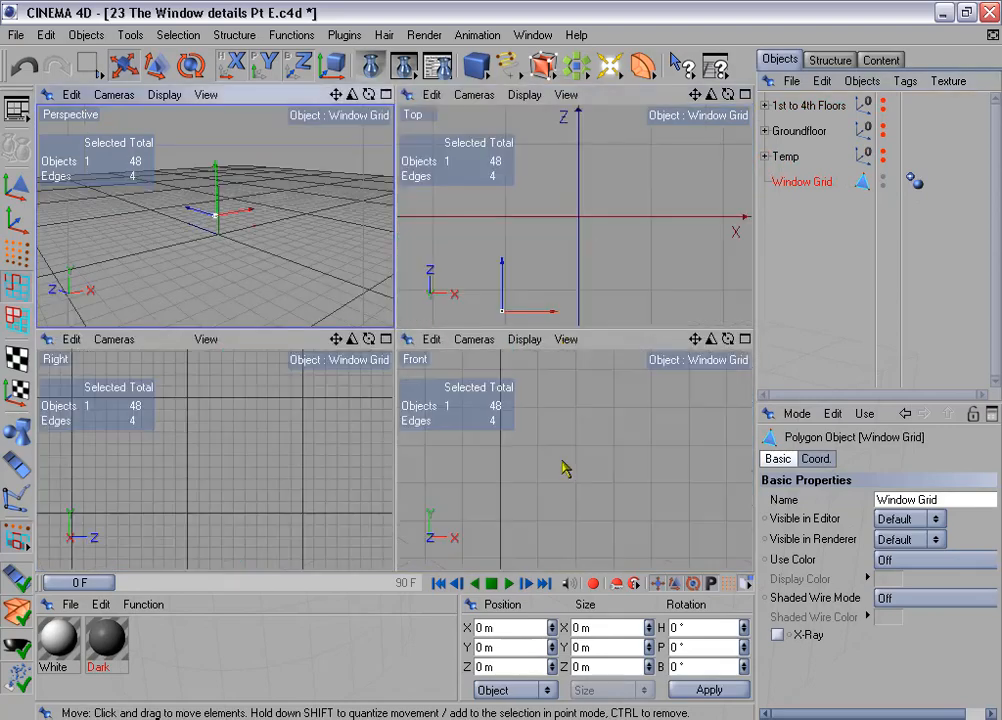
middle_click(563, 468)
key(o)
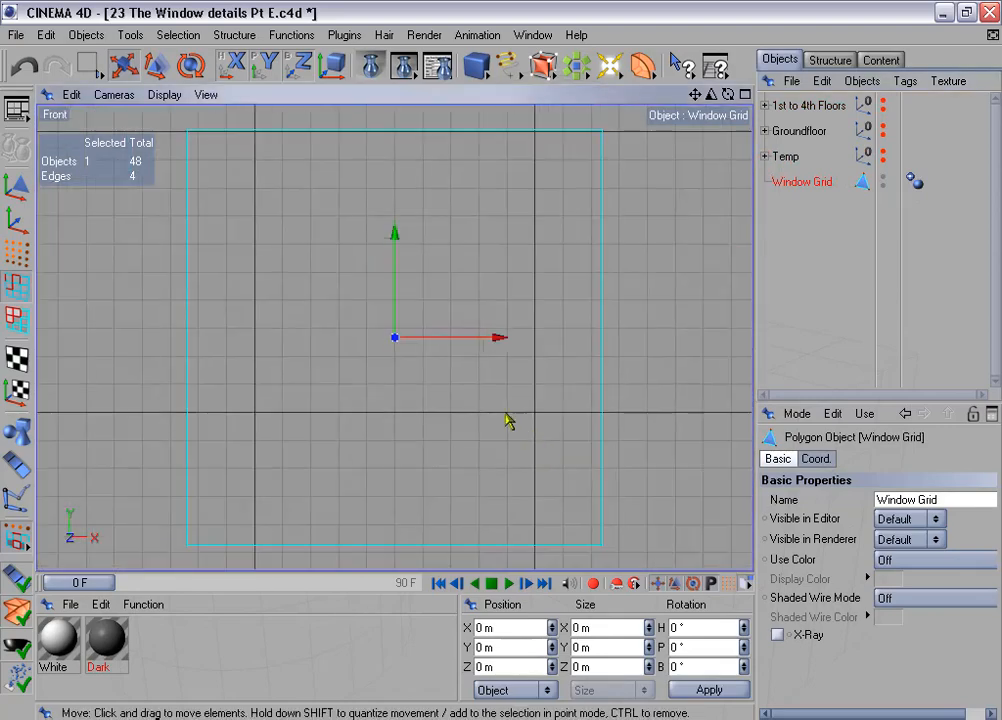
click(165, 96)
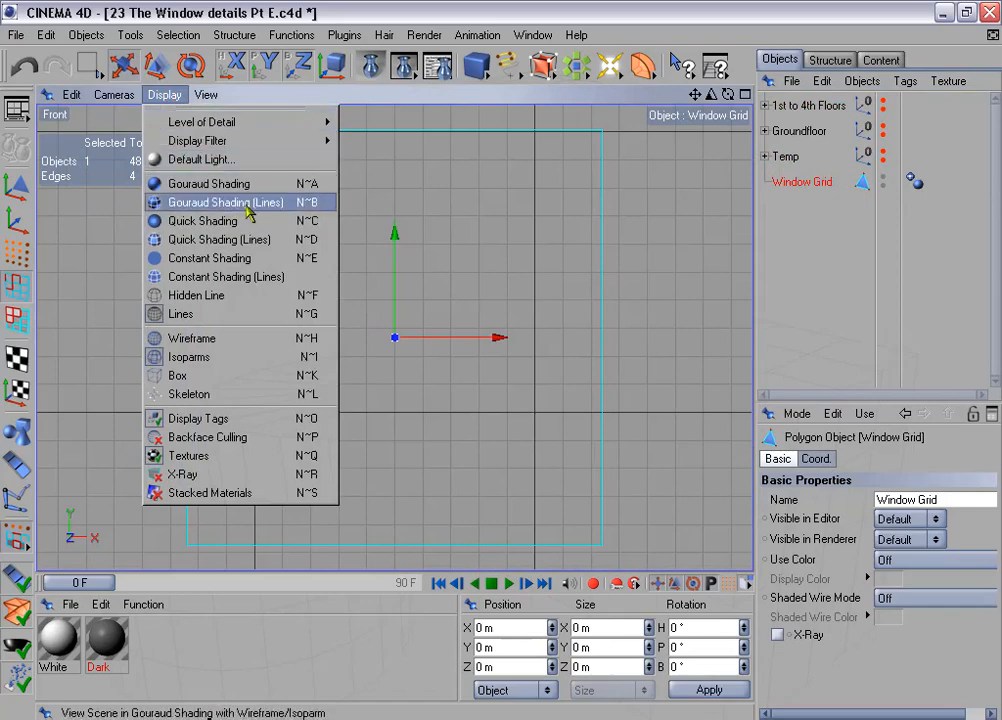
click(290, 206)
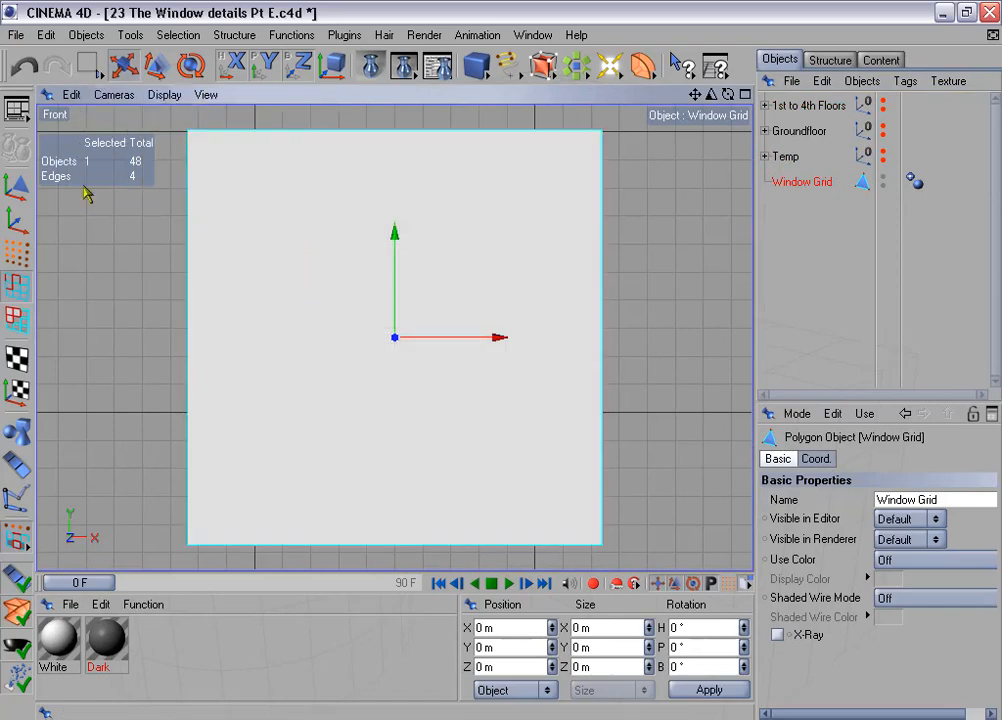
- Cut the Window Grid's two vertical side edges with Edge Cut at 50% offset, subdivision 1, without N-gons
drag(88, 66, 112, 88)
mouse_move(118, 338)
mouse_down()
mouse_move(557, 311)
mouse_move(626, 335)
mouse_up()
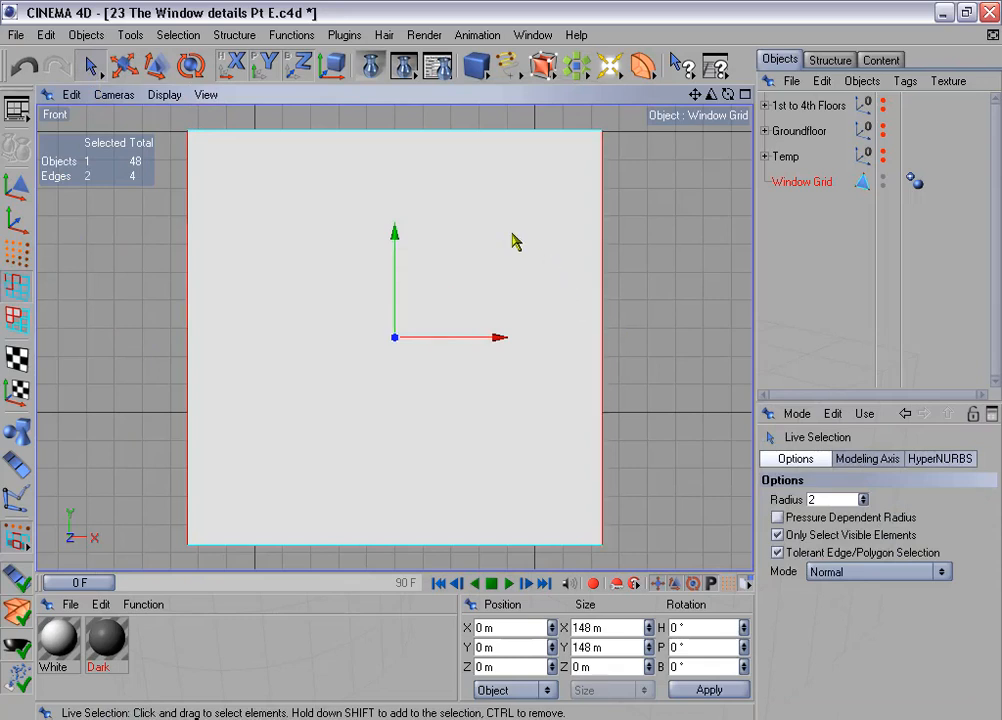
right_click(515, 239)
click(557, 387)
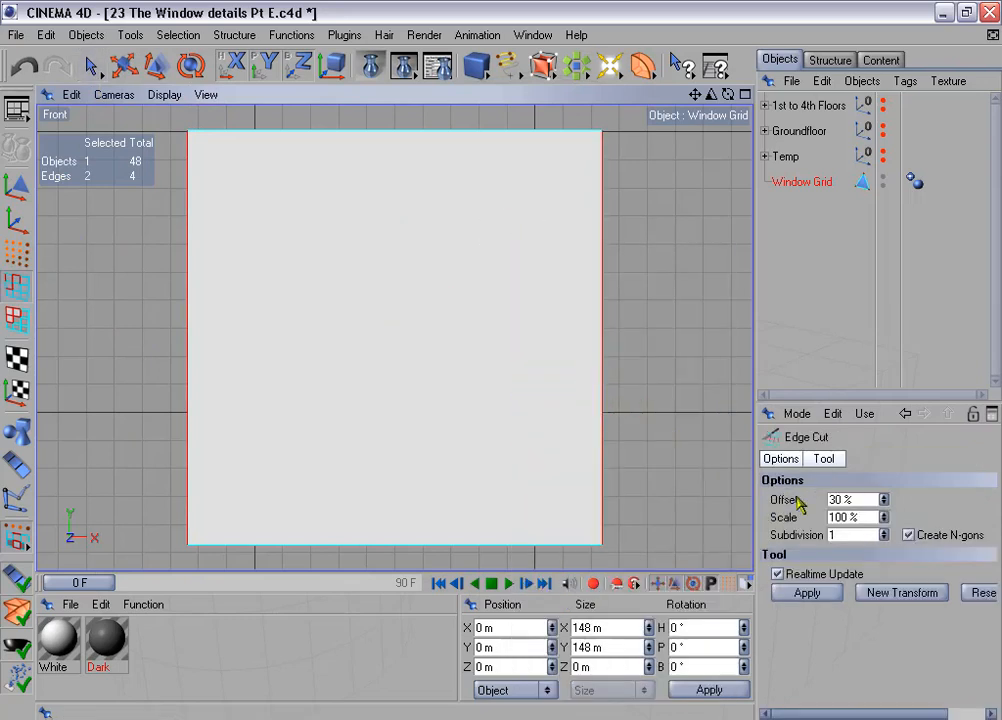
drag(838, 500, 808, 507)
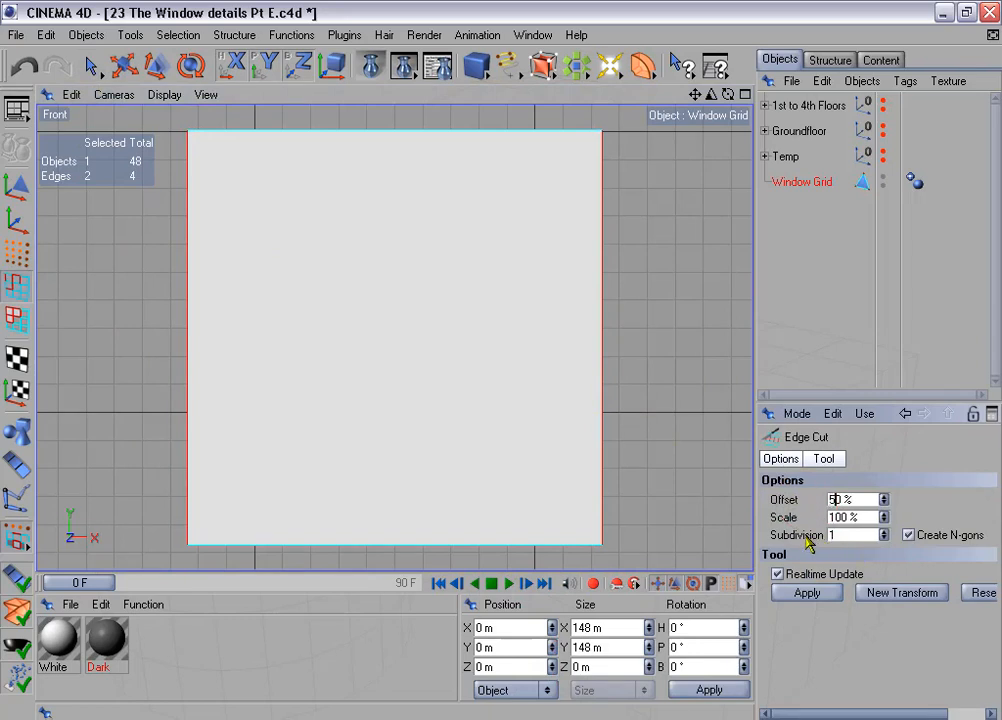
click(806, 537)
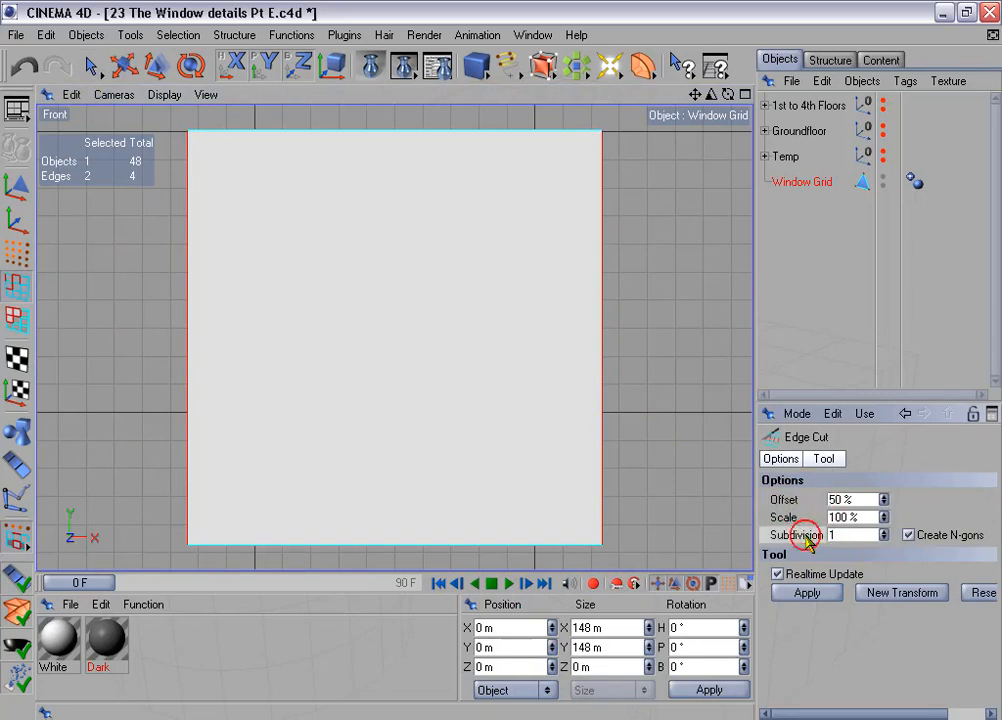
click(928, 536)
click(909, 536)
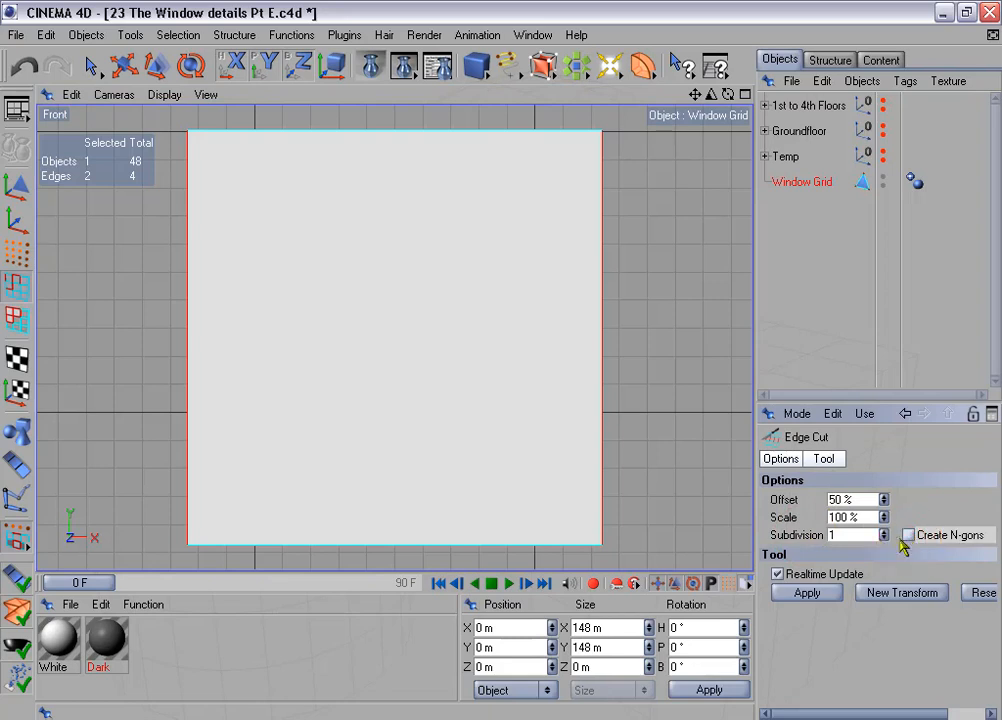
click(807, 593)
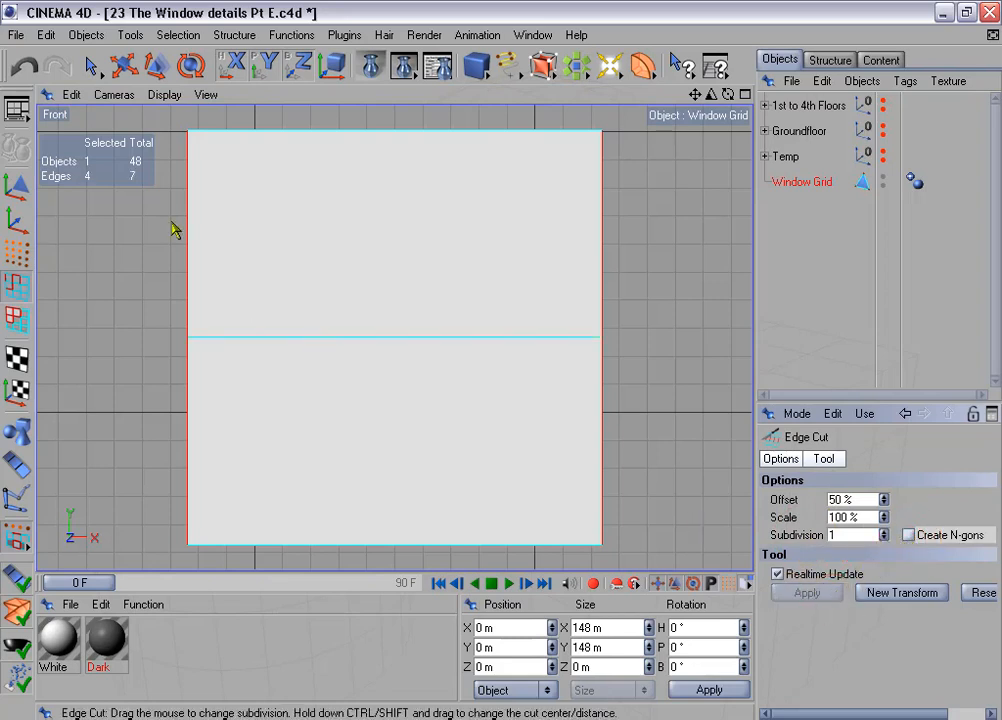
- Select the new horizontal middle edge and set its Y position to 45 m
click(91, 66)
drag(318, 288, 320, 341)
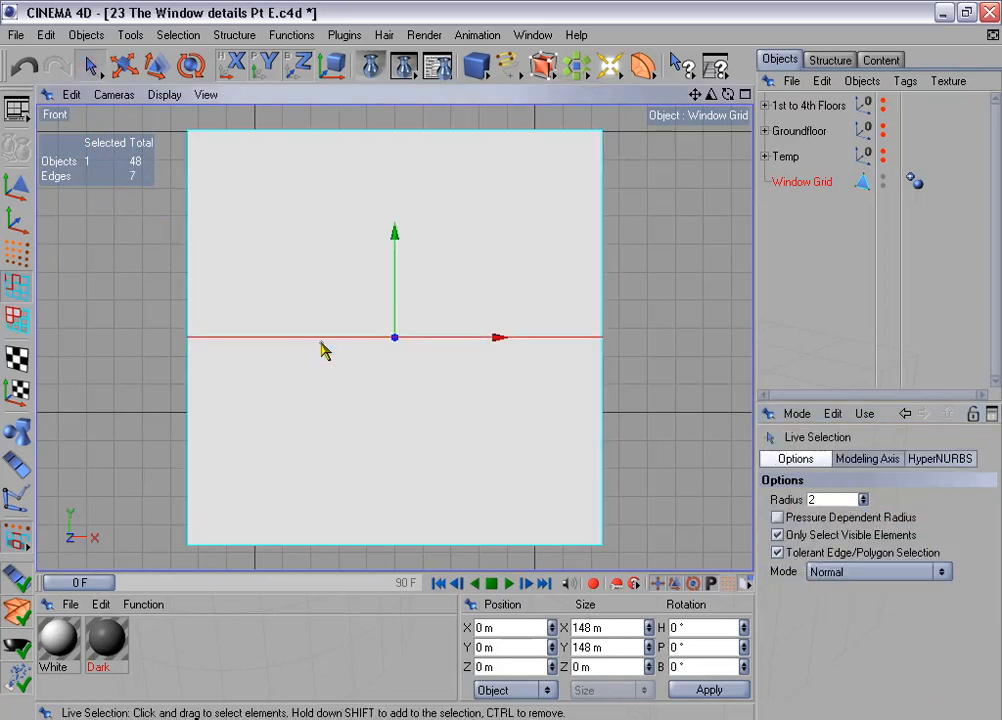
click(506, 648)
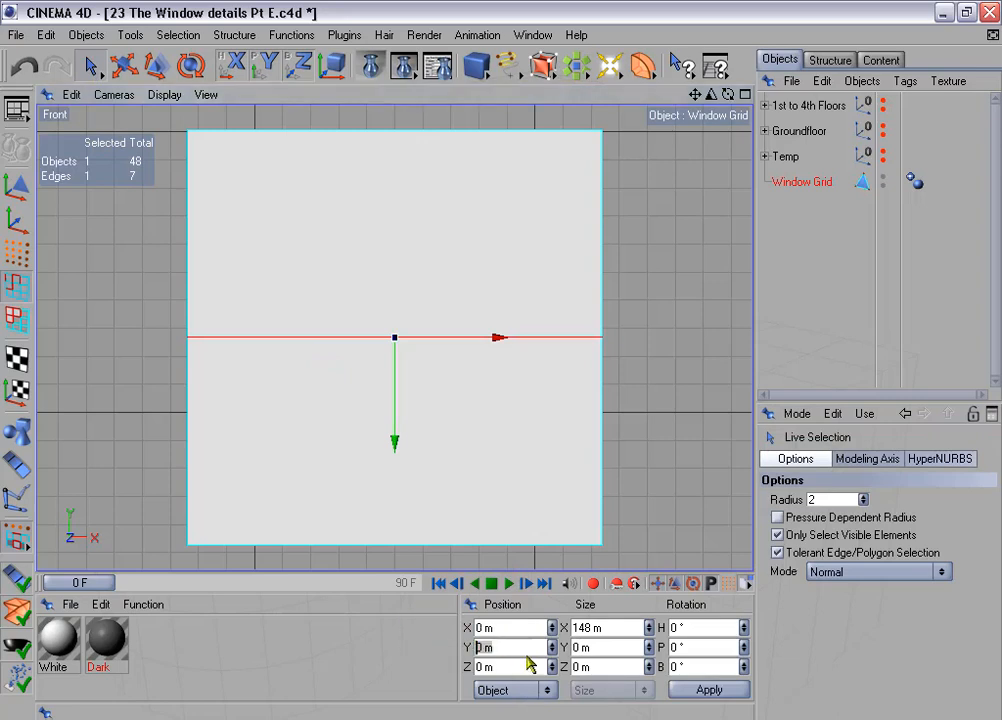
click(727, 692)
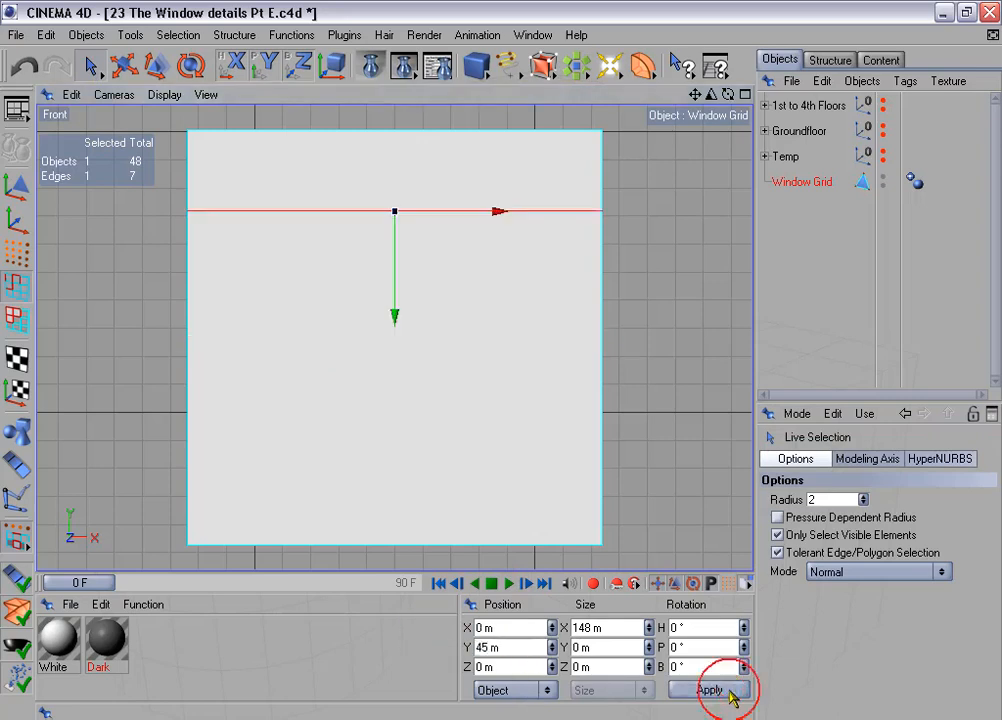
- Select the three horizontal edges and cut them with Edge Cut at subdivision 2
click(298, 131)
shift+click(300, 211)
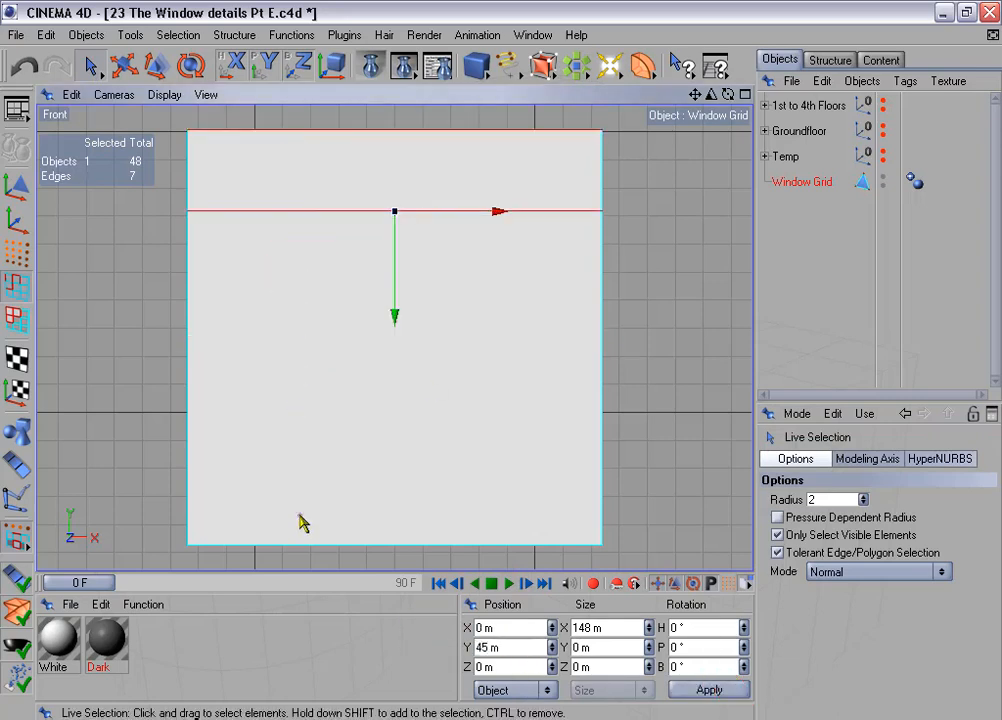
shift+click(304, 545)
right_click(490, 302)
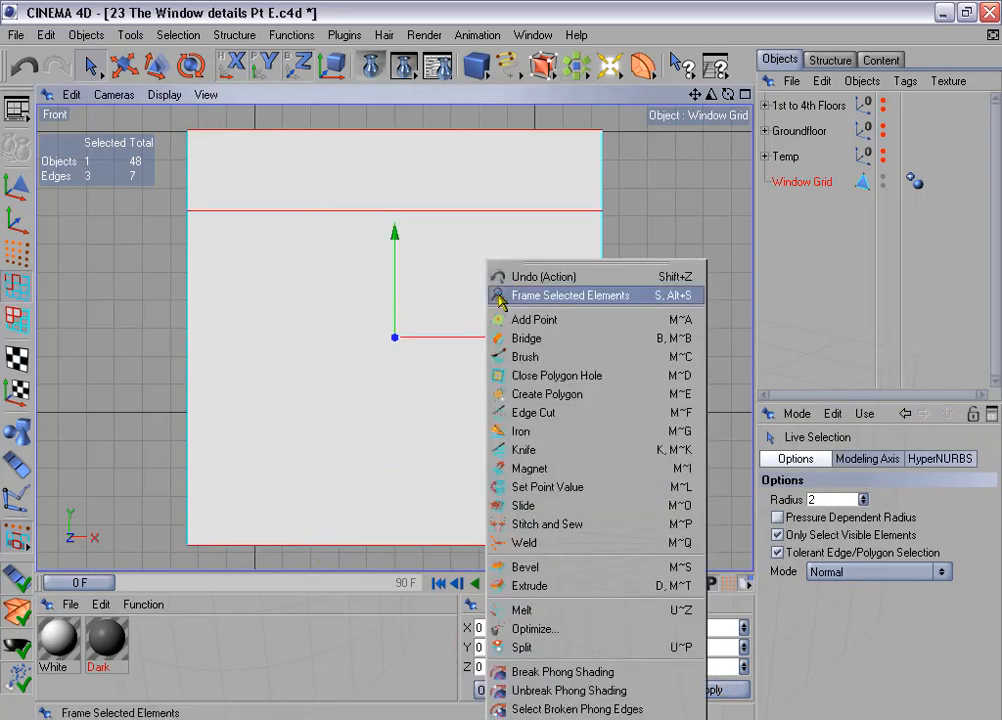
click(590, 413)
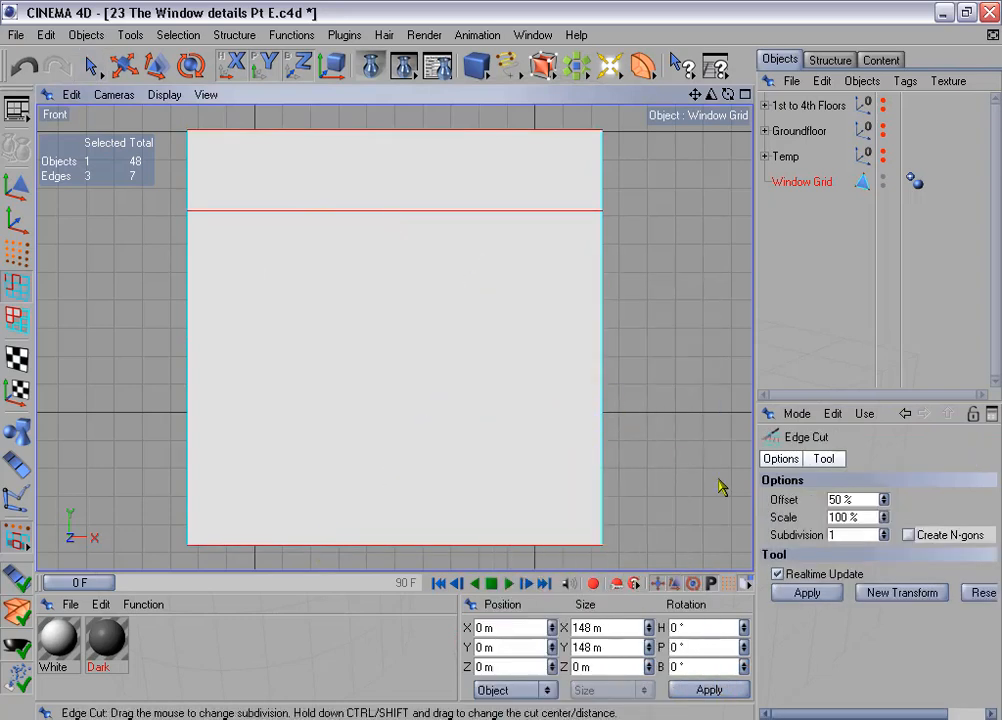
click(883, 531)
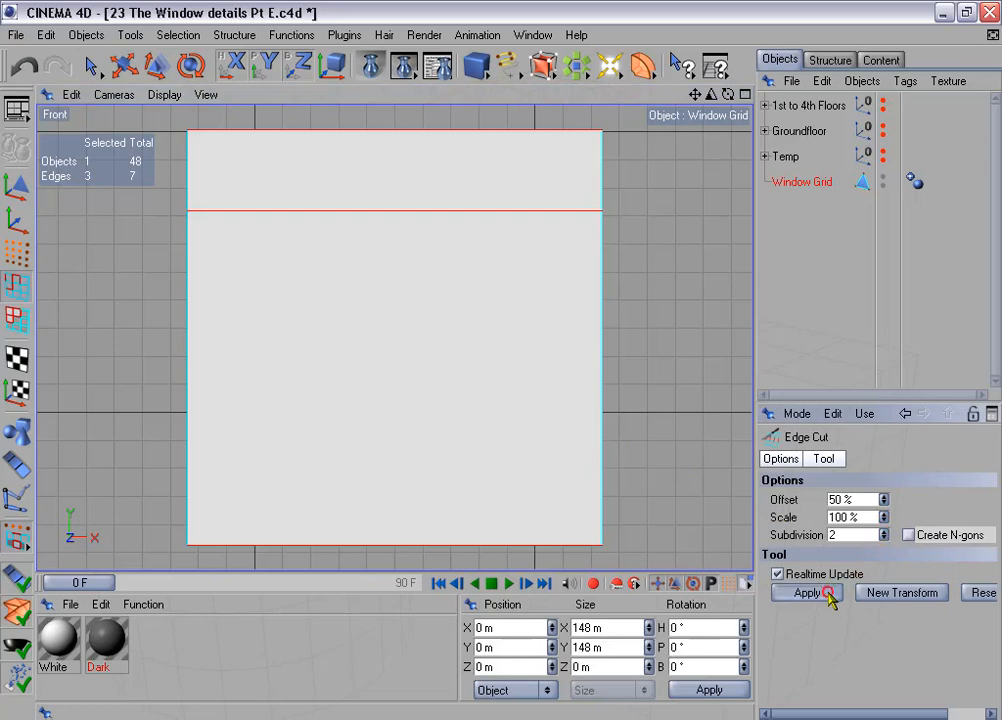
click(807, 592)
- Rectangle-select the two inner vertical edge lines over their full height and set the selection's X size to 90 m
drag(88, 65, 119, 64)
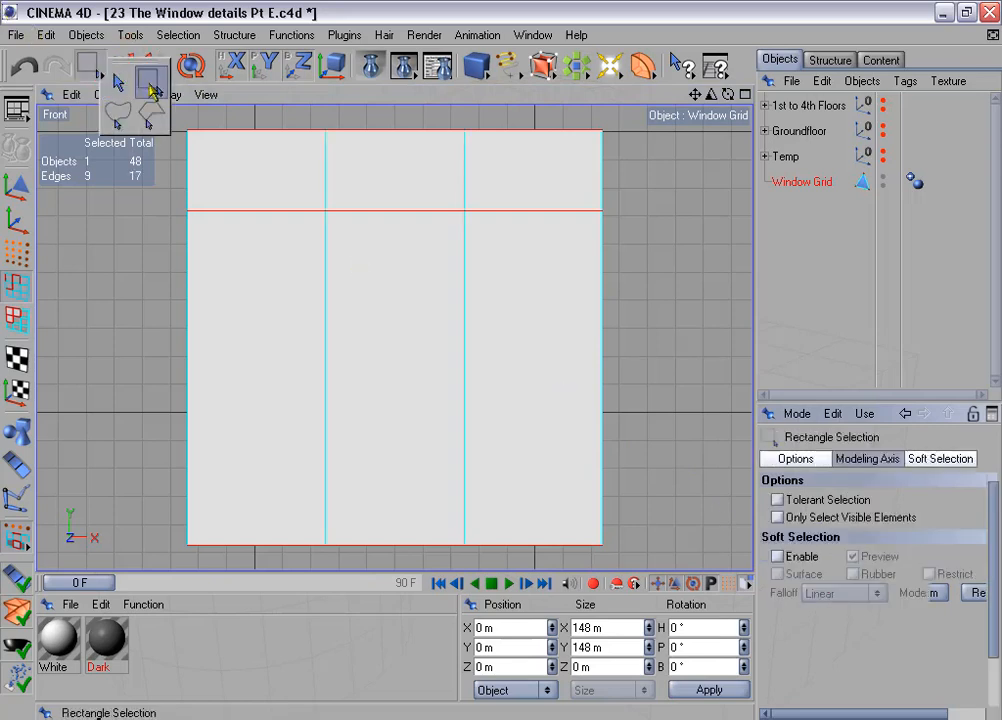
drag(293, 126, 506, 398)
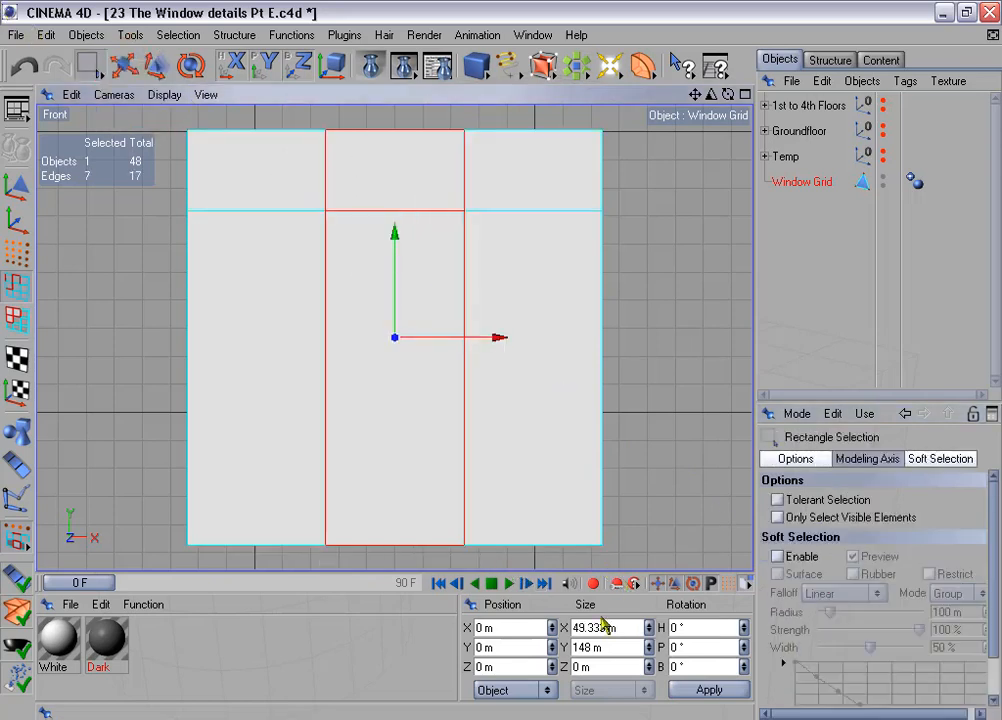
click(633, 627)
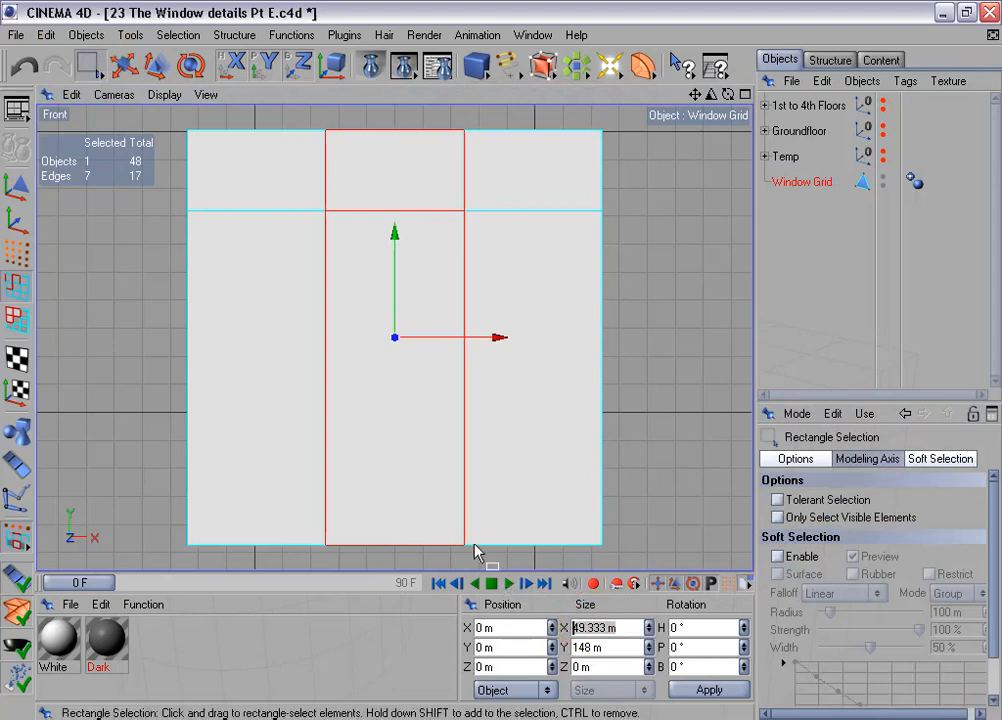
text(90)
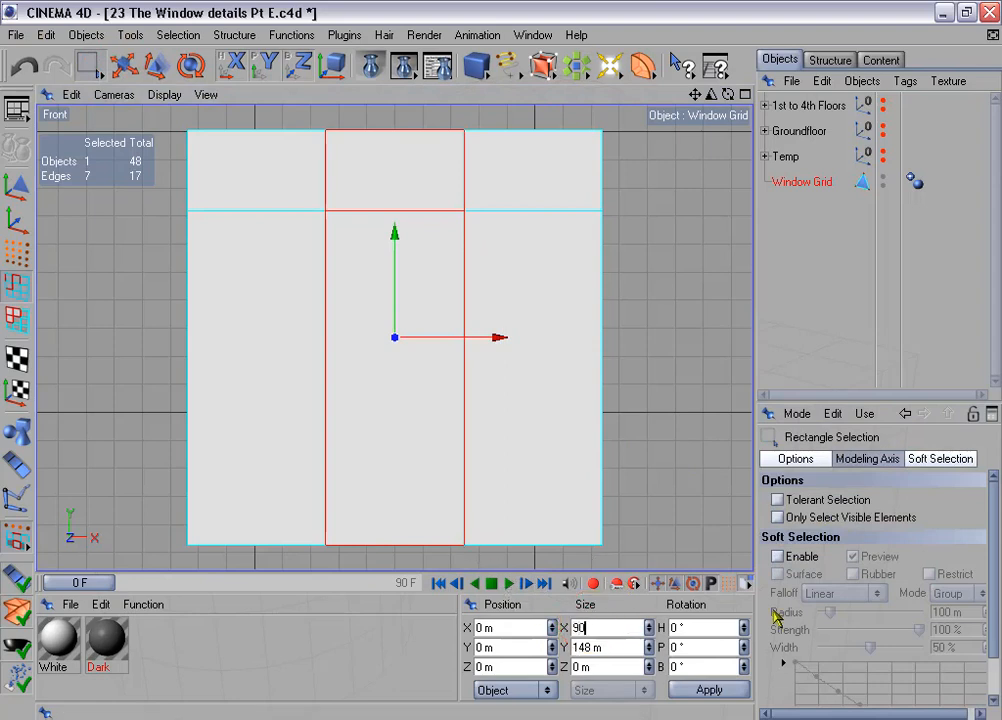
click(745, 691)
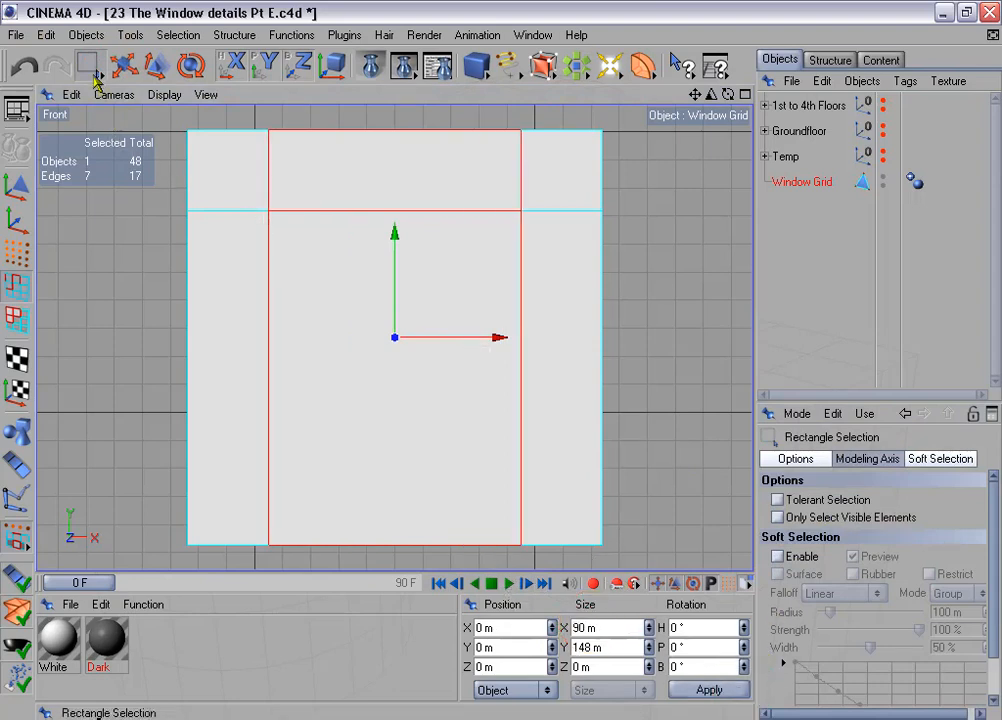
- Select all inner edges of the grid with Live Selection and bevel them with a 3 m inner offset
drag(94, 70, 115, 82)
mouse_move(266, 195)
mouse_down()
mouse_move(306, 242)
mouse_move(497, 190)
mouse_move(492, 259)
mouse_up()
right_click(480, 259)
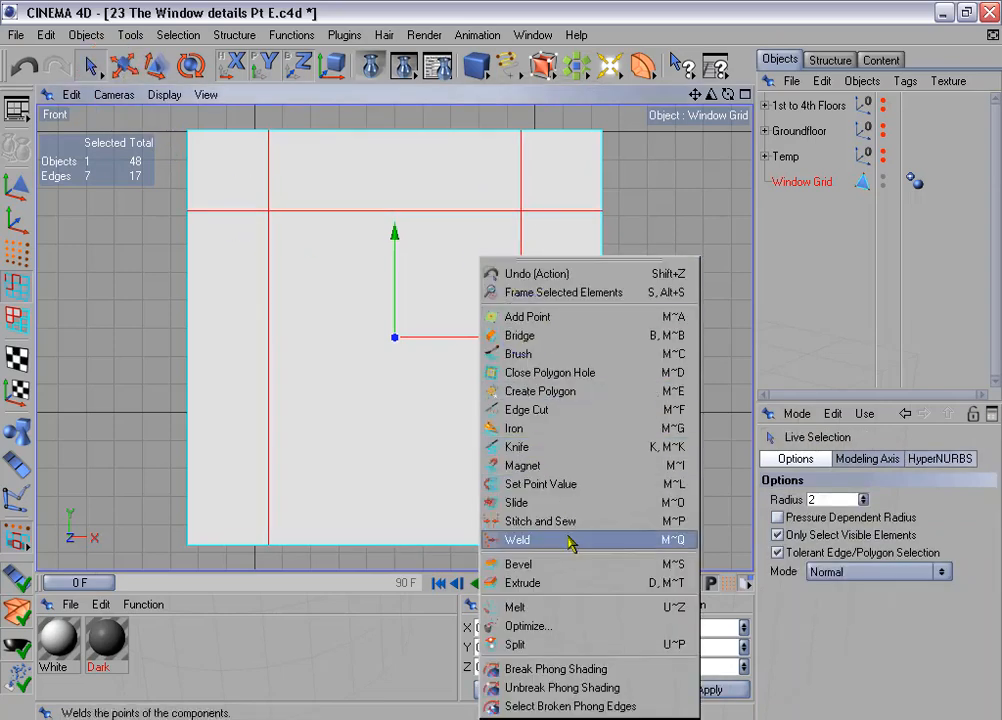
click(580, 568)
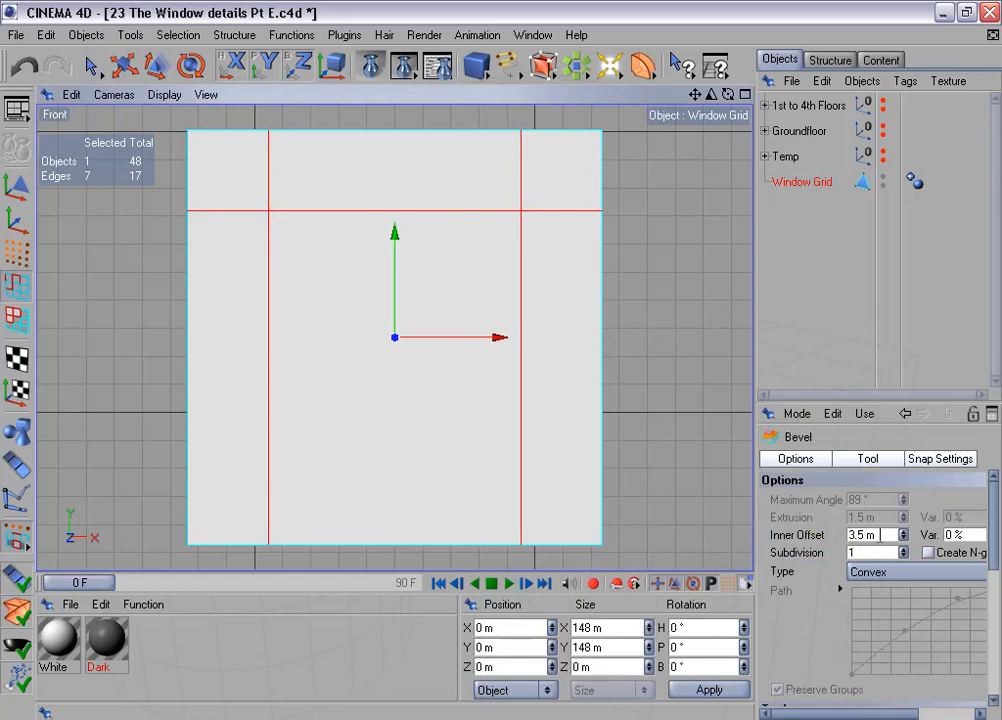
click(858, 534)
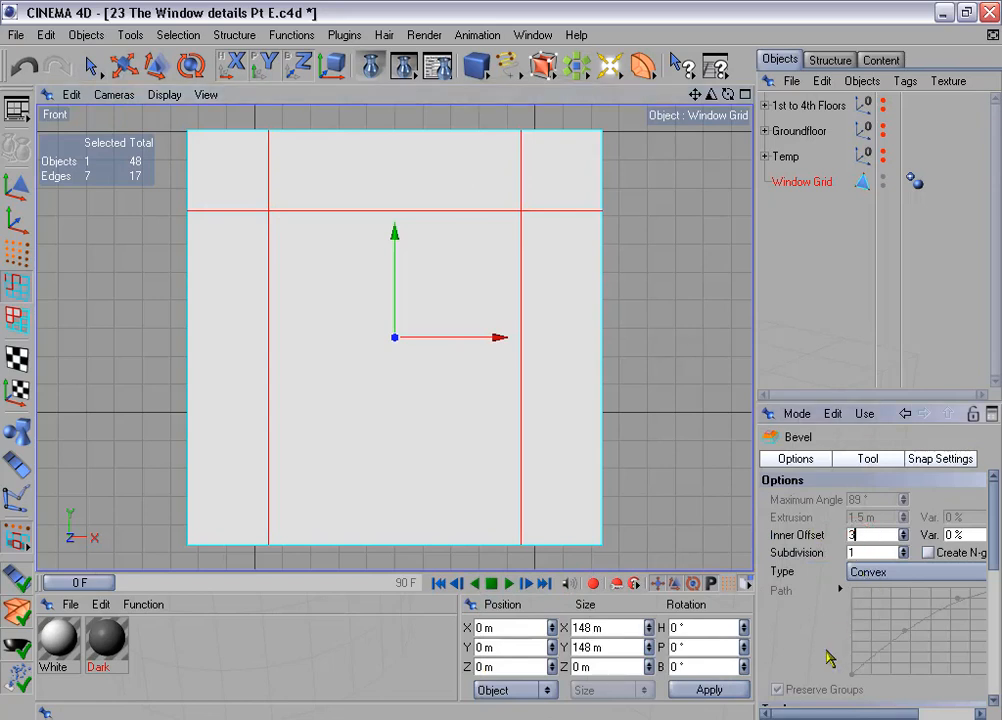
drag(796, 401, 776, 295)
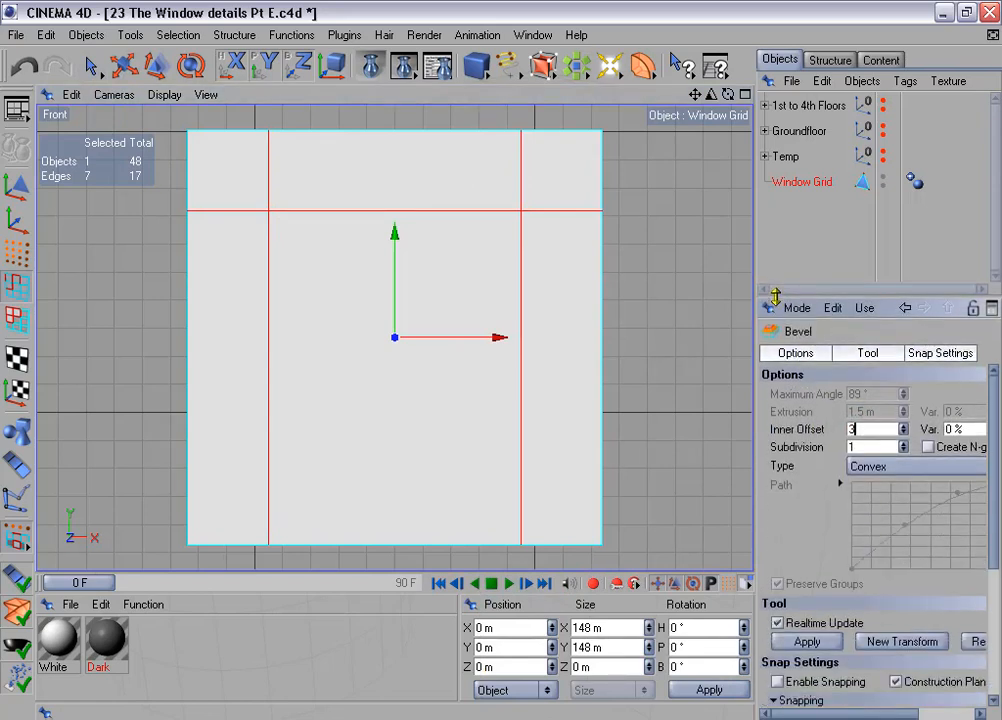
text(3)
click(812, 642)
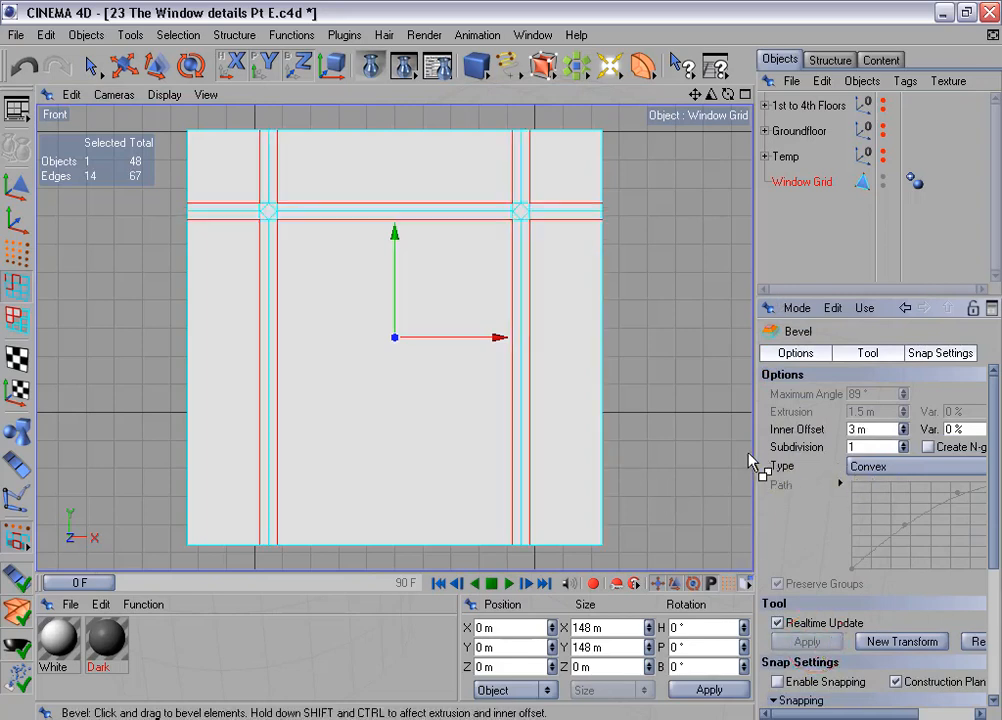
- Change the bevel's type to Linear and its subdivision to 0
drag(754, 462, 690, 458)
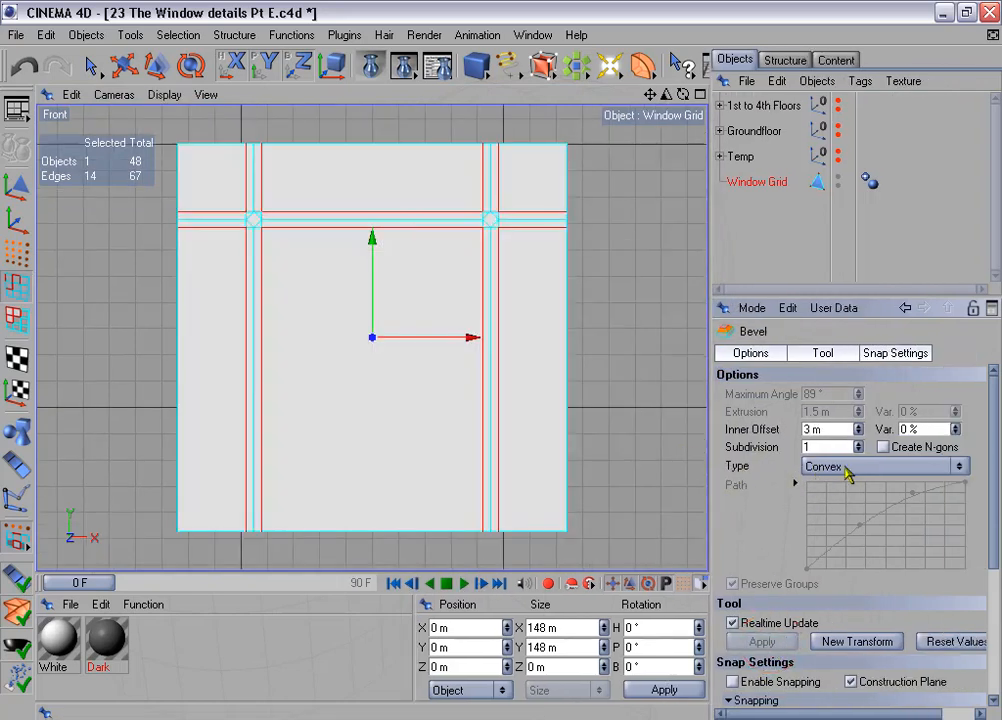
click(845, 466)
click(847, 486)
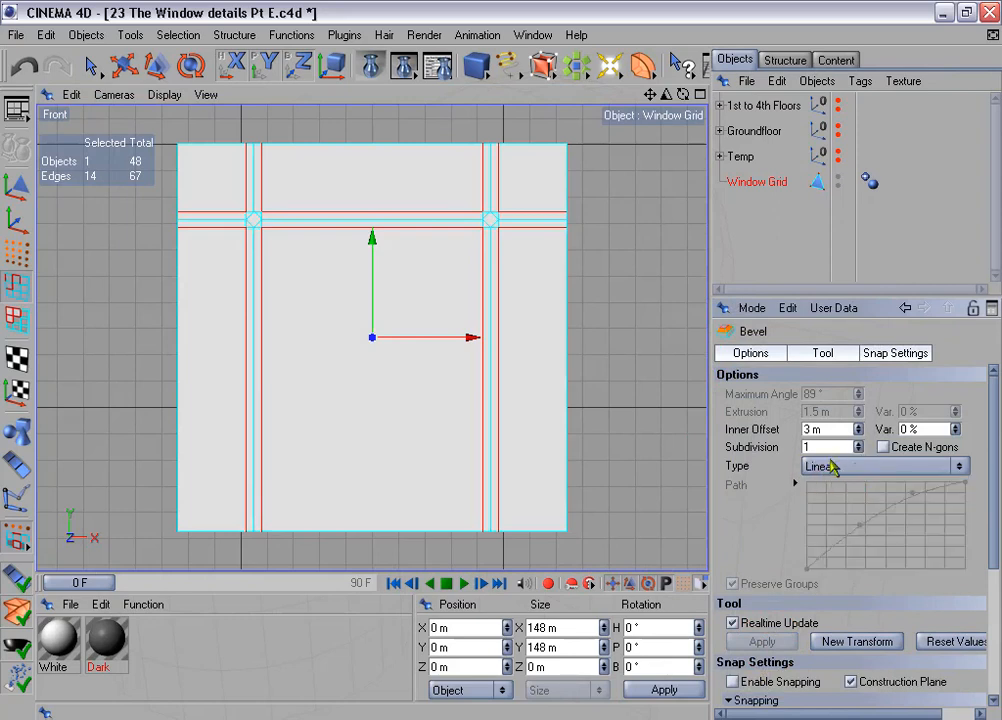
click(765, 448)
click(858, 451)
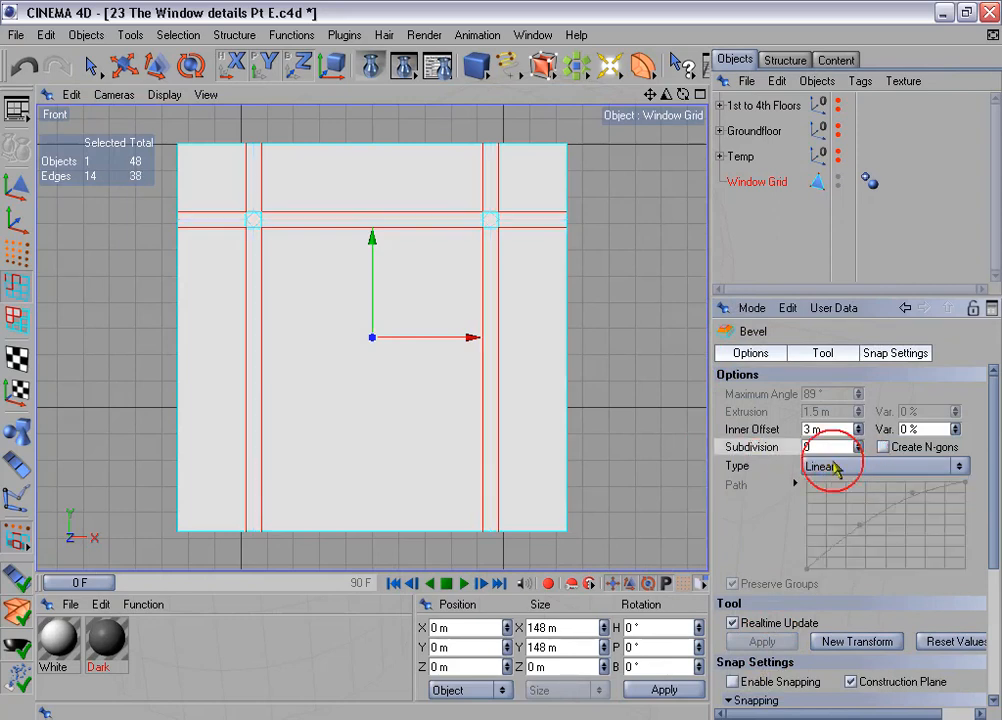
- In Polygon mode, select the six large polygons between the grid bars and delete them
click(16, 318)
click(91, 66)
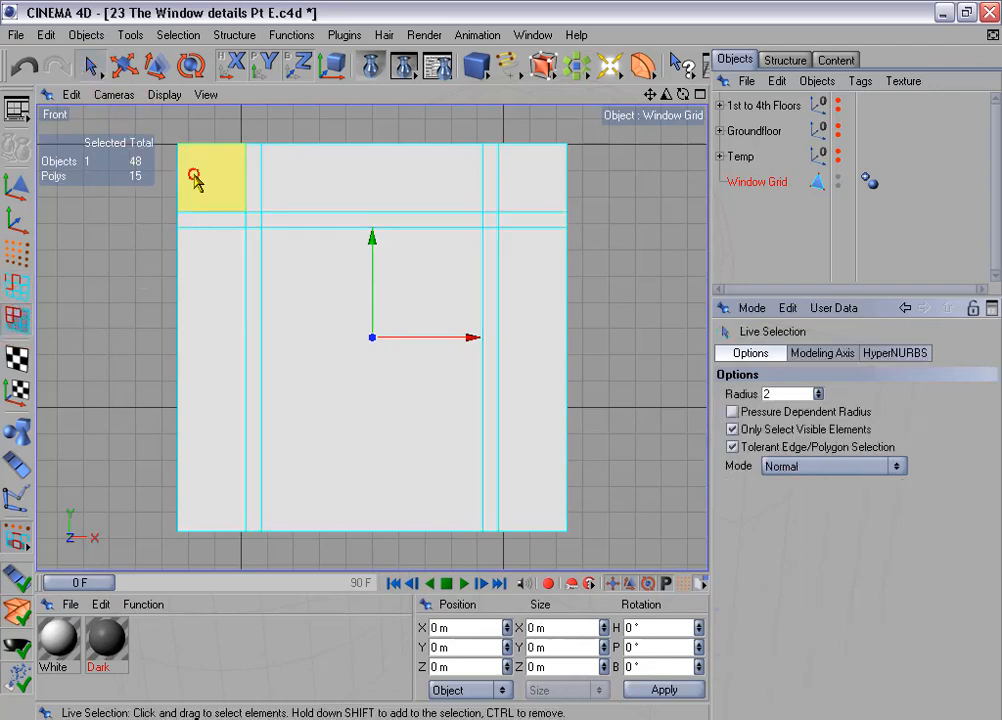
click(197, 174)
shift+click(365, 190)
shift+click(558, 178)
shift+click(539, 275)
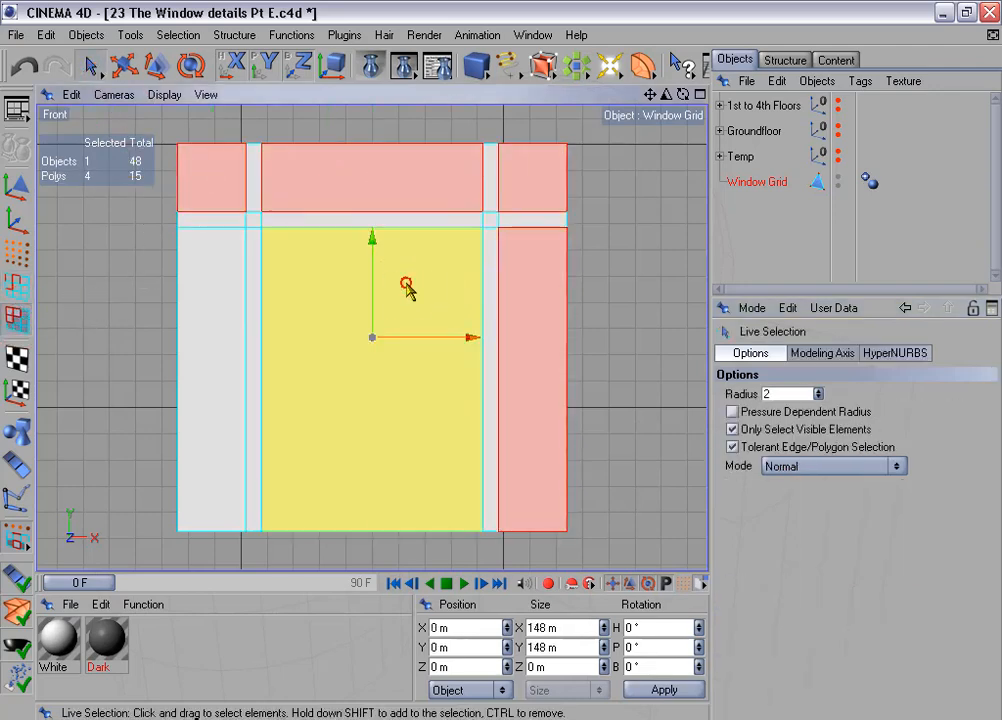
shift+click(405, 286)
shift+click(195, 295)
key(Delete)
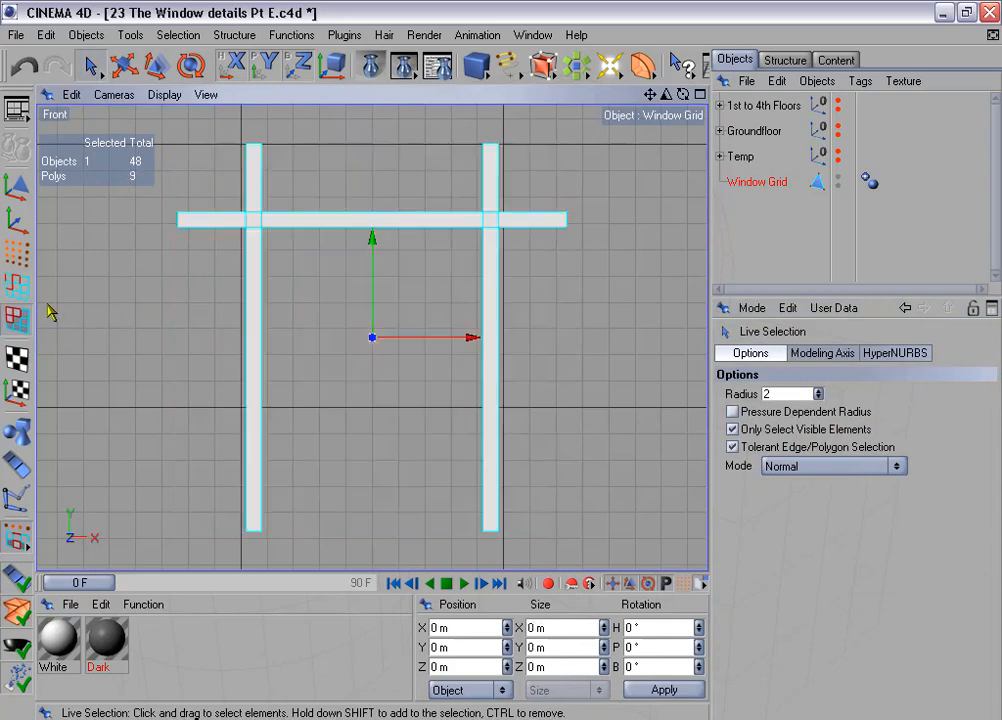
- In Points mode, run Optimize on the Window Grid to remove the stray points left by the deleted polygons
click(16, 250)
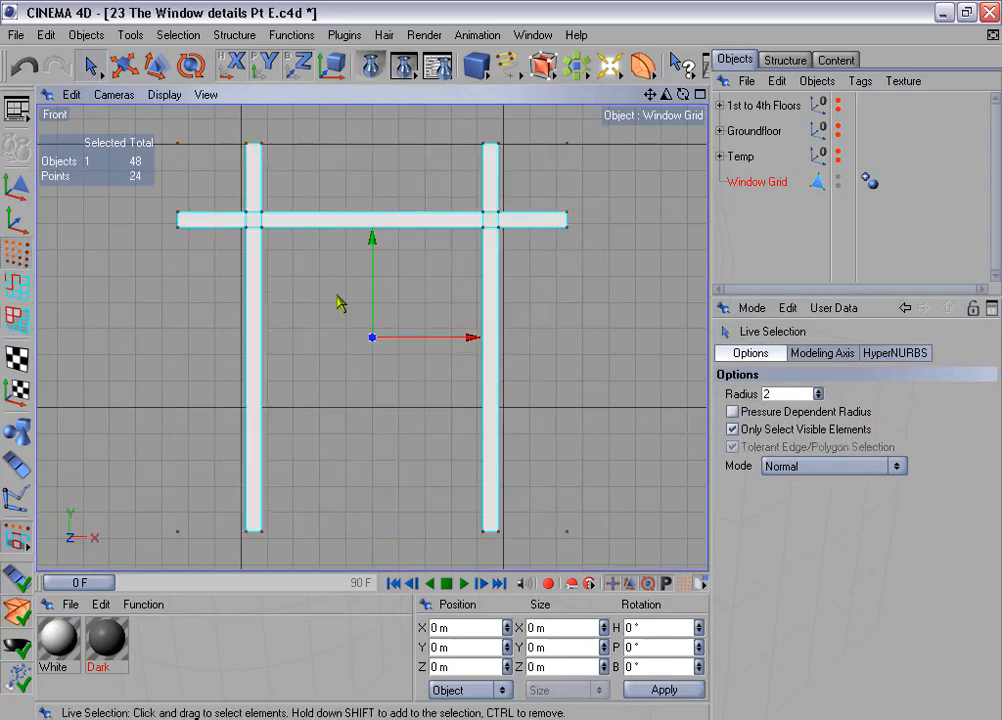
click(288, 35)
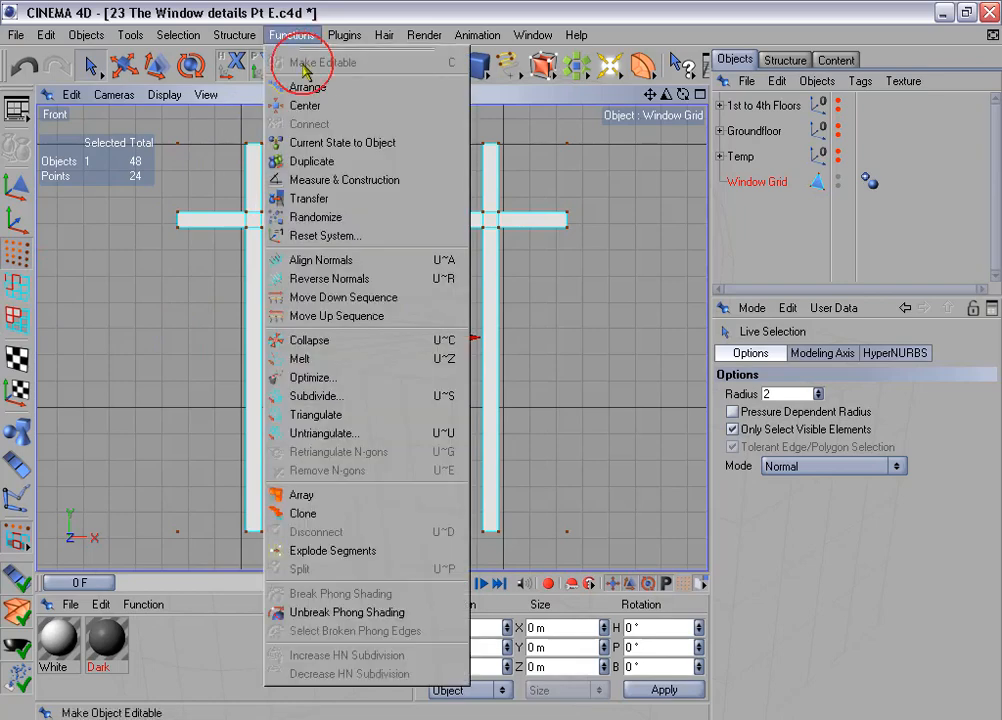
click(340, 378)
click(328, 432)
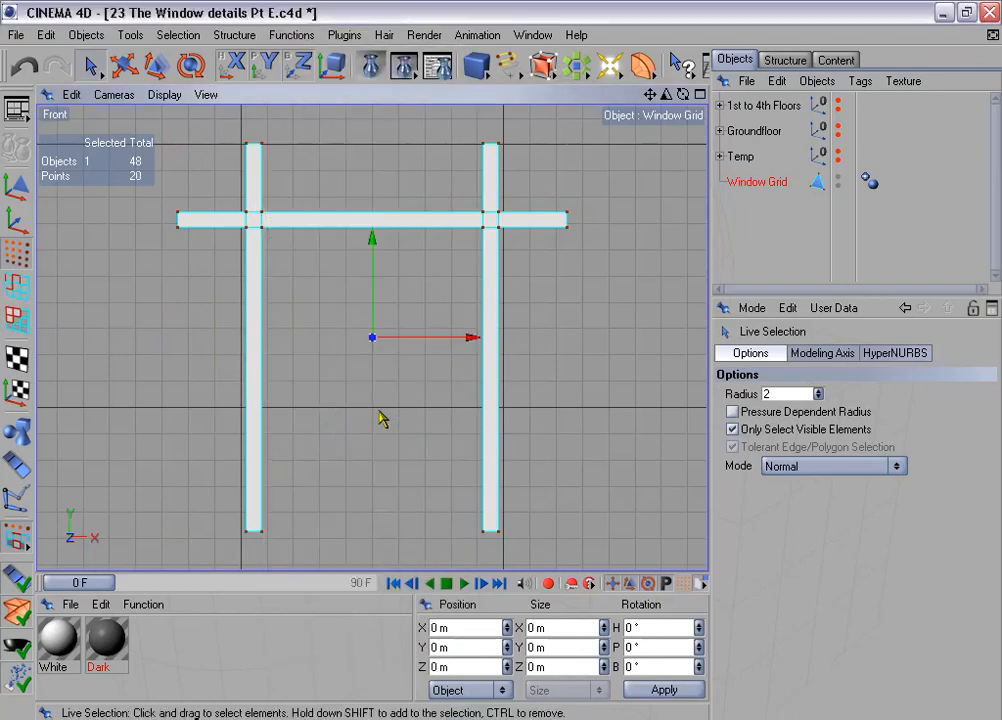
- Extrude all of the grid's polygons with a 2 m offset and check them against the 1st to 4th Floors group
click(16, 319)
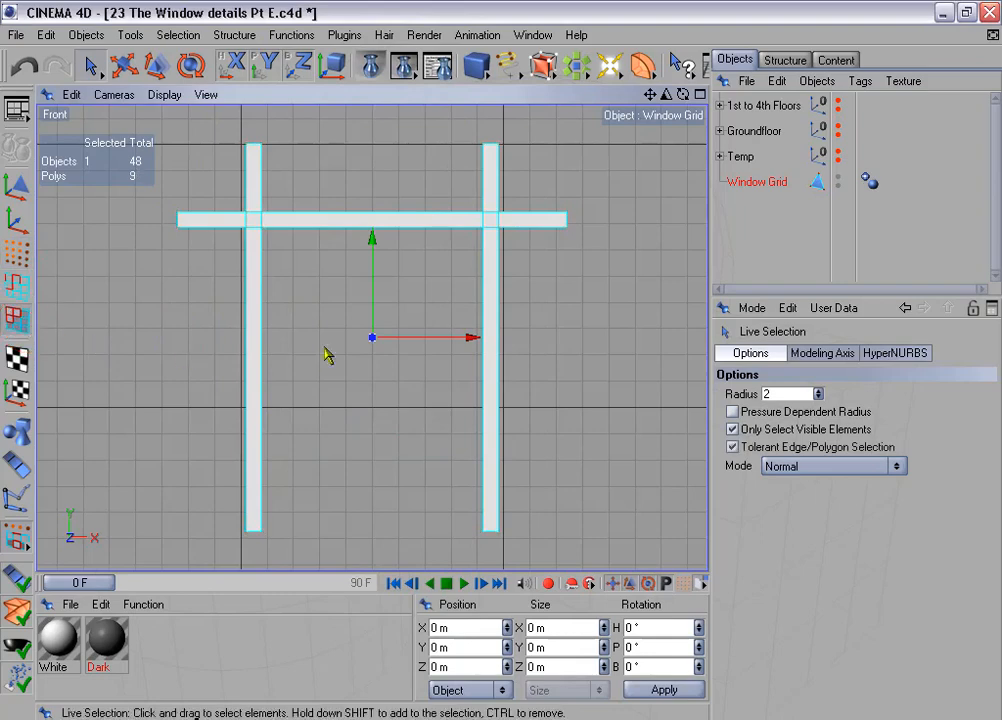
middle_click(312, 355)
middle_click(286, 277)
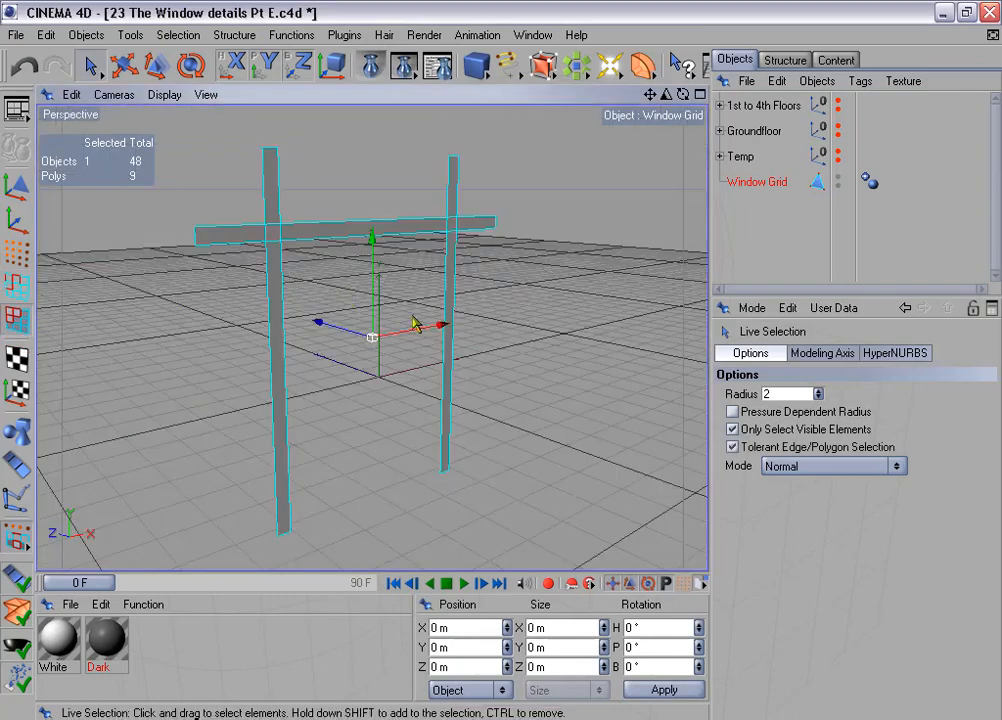
right_click(492, 322)
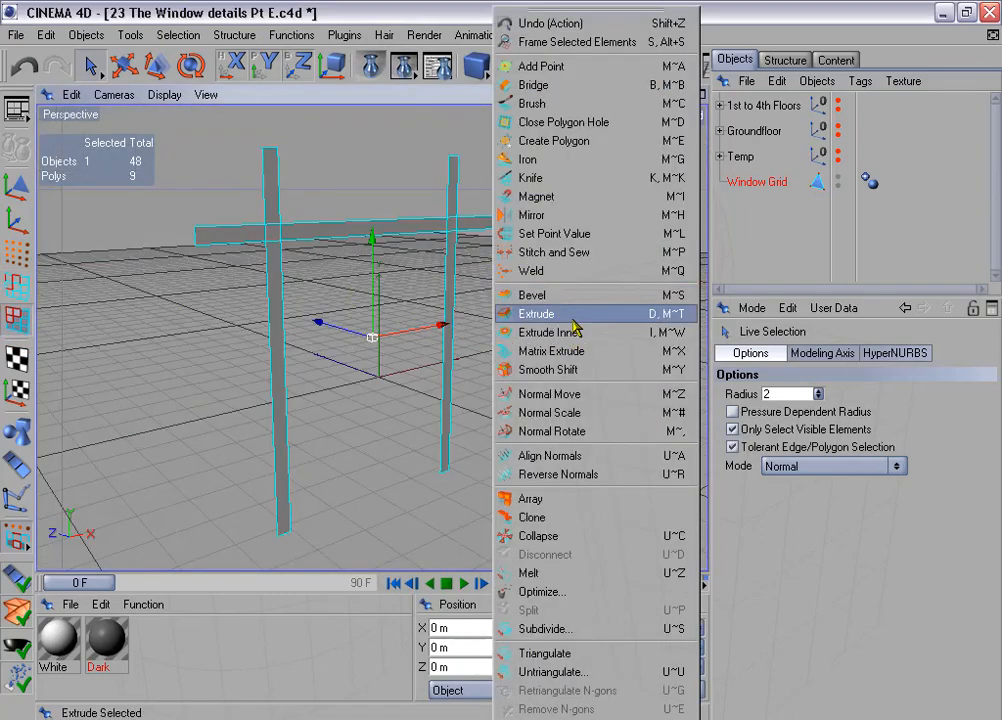
click(573, 316)
drag(823, 412, 790, 416)
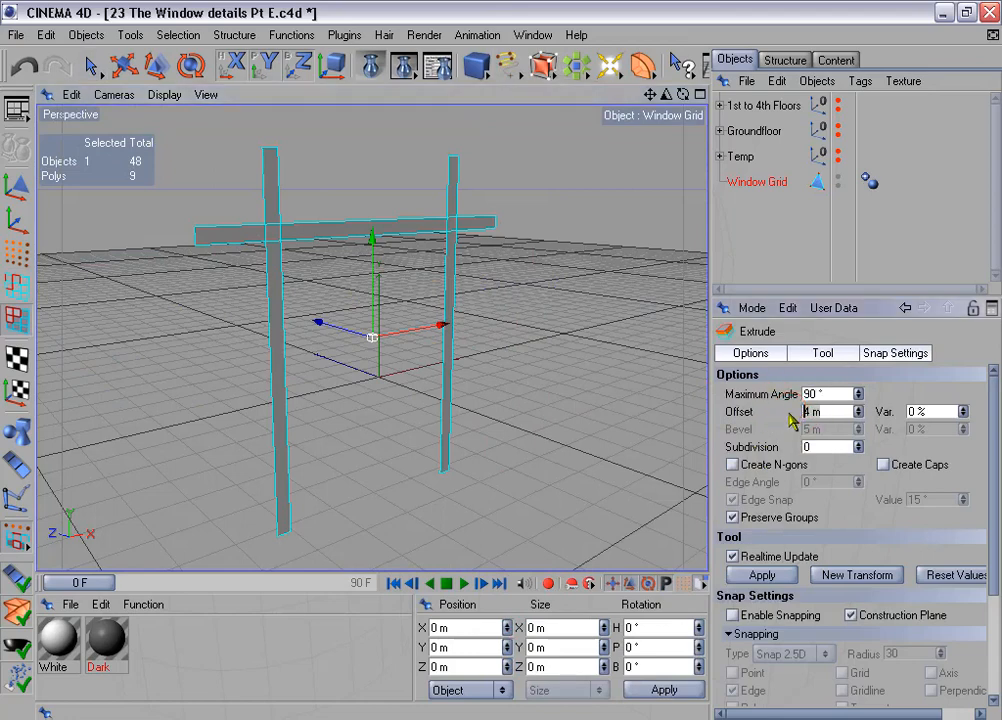
text(2)
click(762, 575)
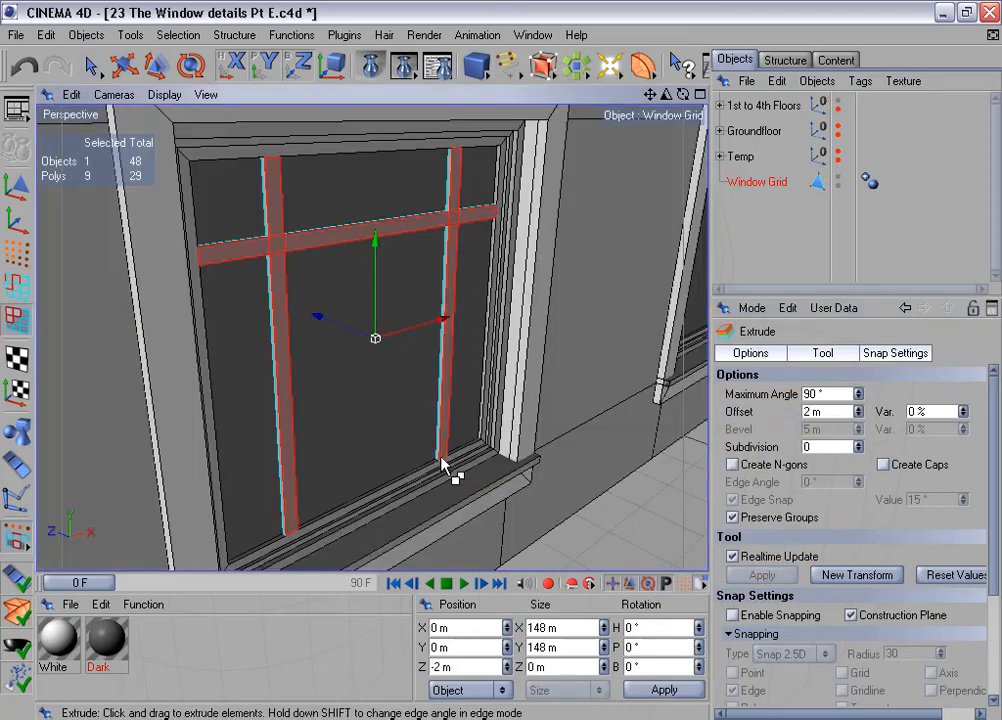
alt+double_click(838, 104)
- Select the six small end polygons capping the two vertical bars and the horizontal bar, and delete them
alt+drag(496, 350, 508, 425)
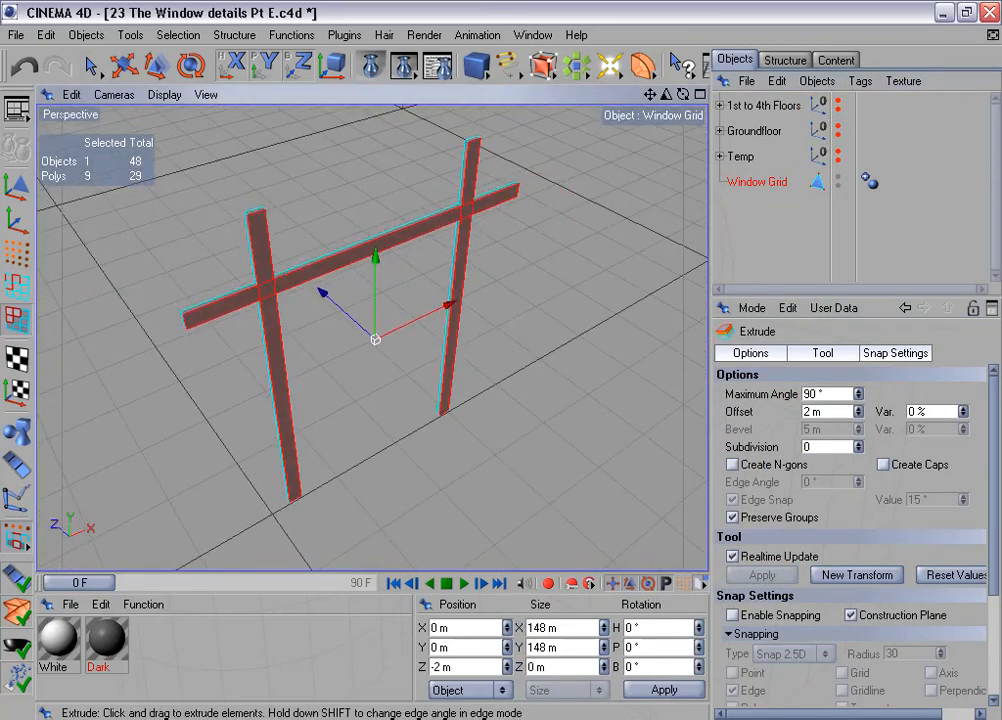
alt+middle_drag(530, 158, 538, 208)
click(88, 64)
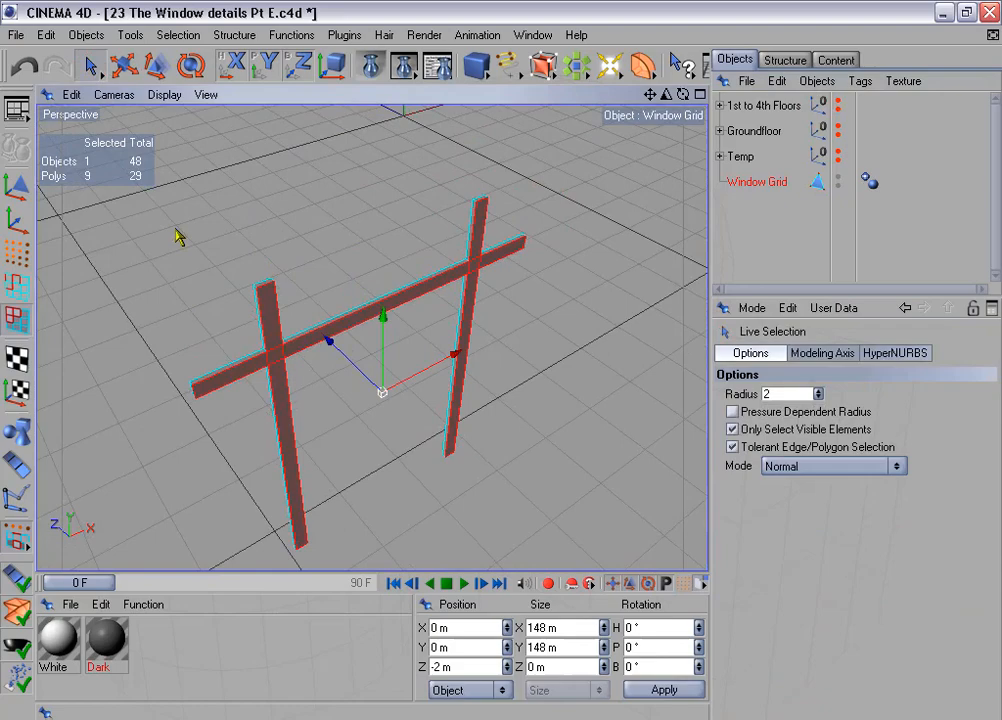
click(267, 284)
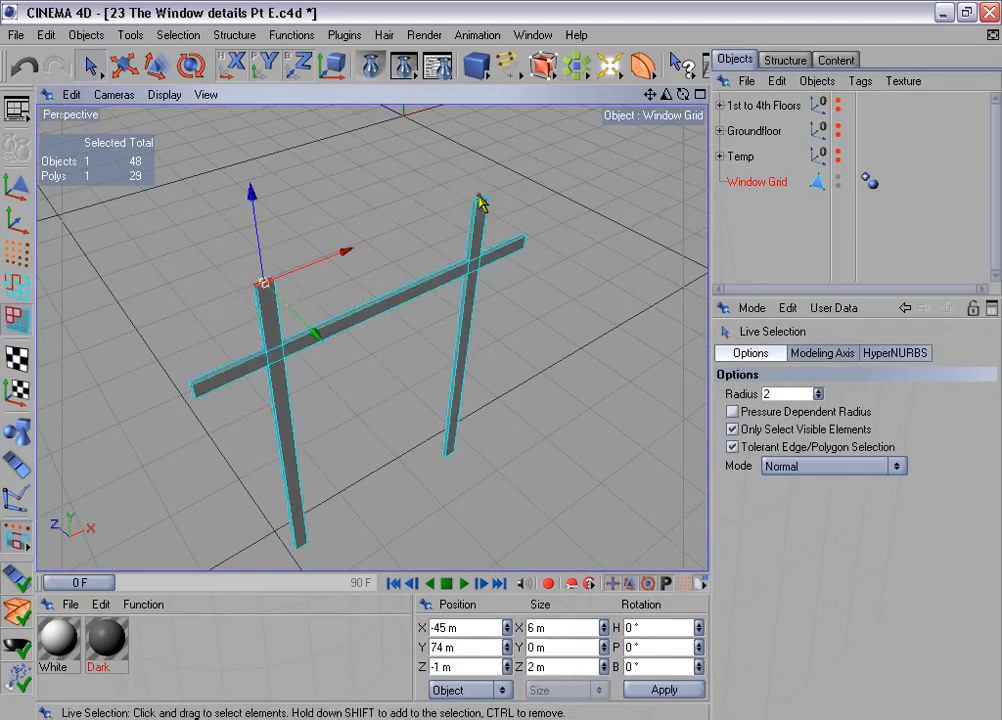
shift+click(479, 203)
alt+drag(494, 367, 270, 300)
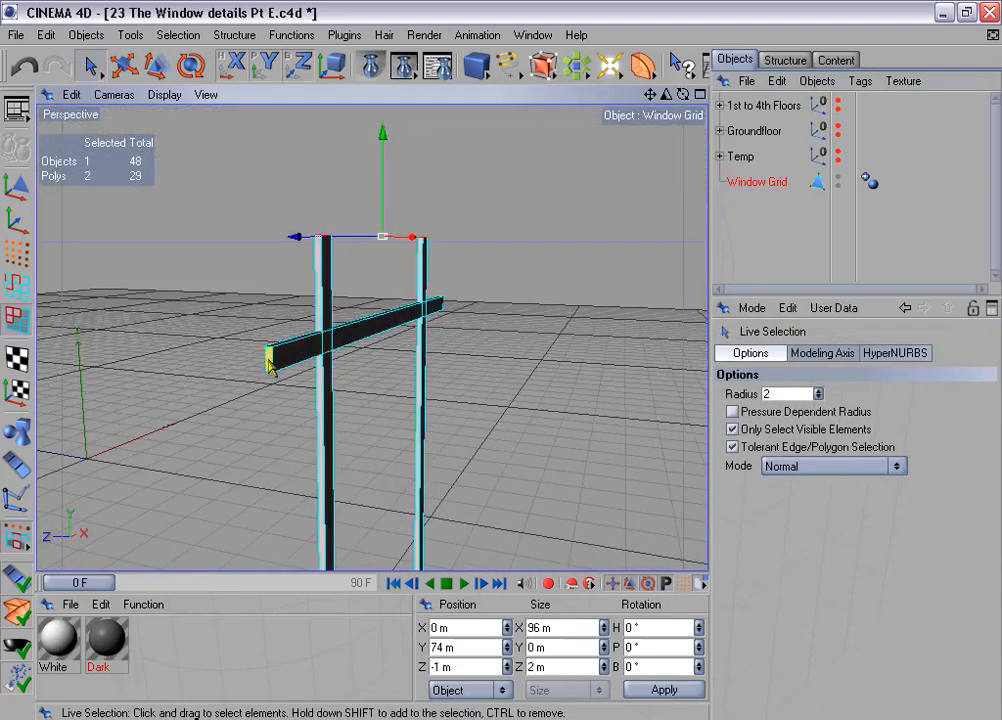
shift+click(270, 365)
alt+drag(270, 365, 637, 290)
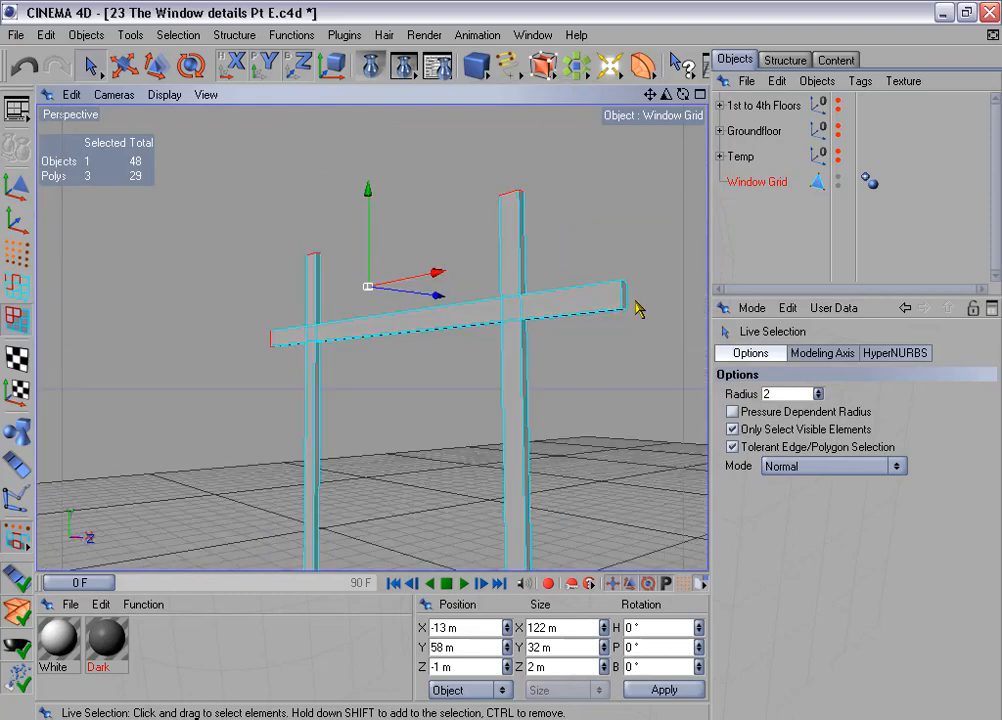
shift+click(625, 300)
alt+middle_drag(530, 228, 452, 32)
shift+click(515, 362)
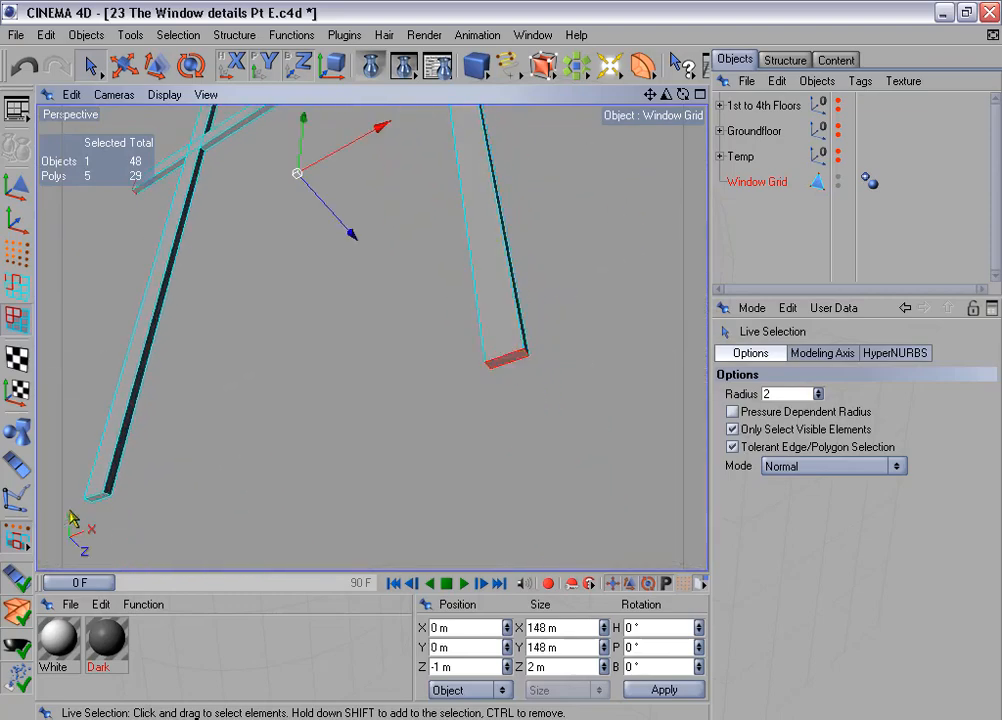
shift+click(100, 503)
key(Delete)
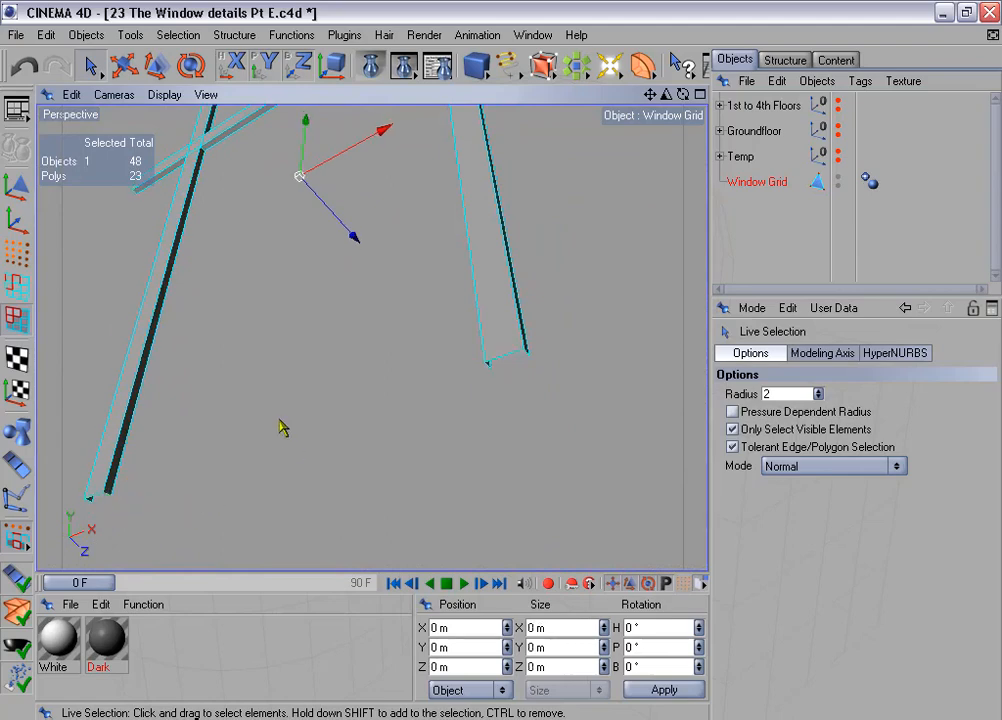
- In Edge mode, set up Loop Selection in the Front view with Stop at Boundary Edges enabled
click(16, 285)
alt+drag(414, 306, 416, 273)
alt+middle_drag(415, 270, 482, 405)
middle_click(488, 412)
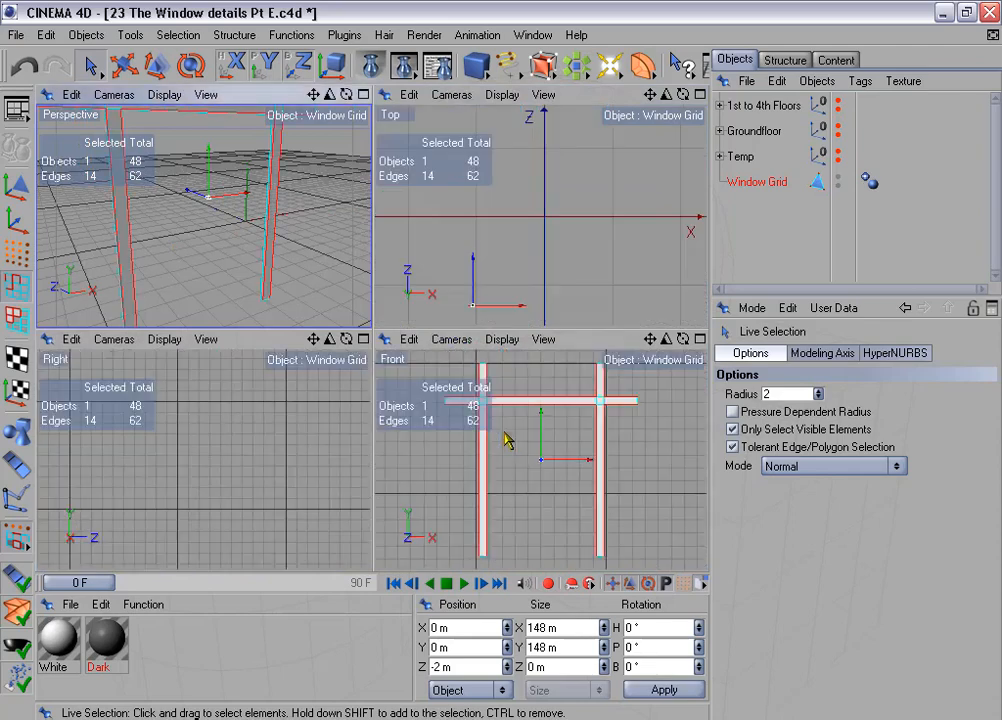
middle_click(505, 437)
scroll(459, 386, up, 1)
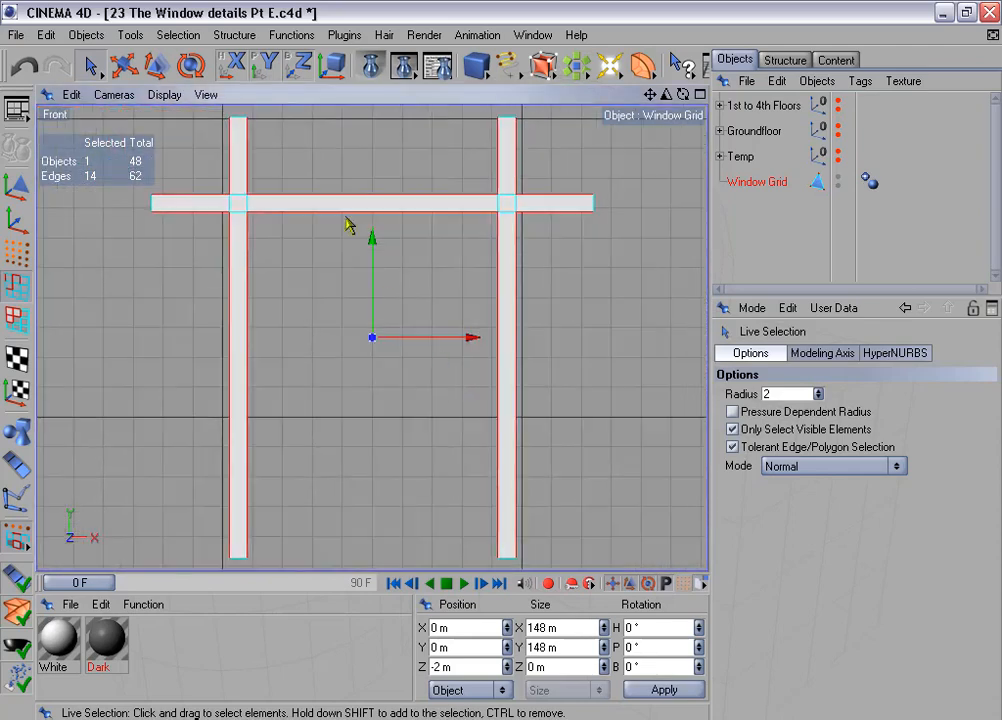
click(178, 34)
click(212, 161)
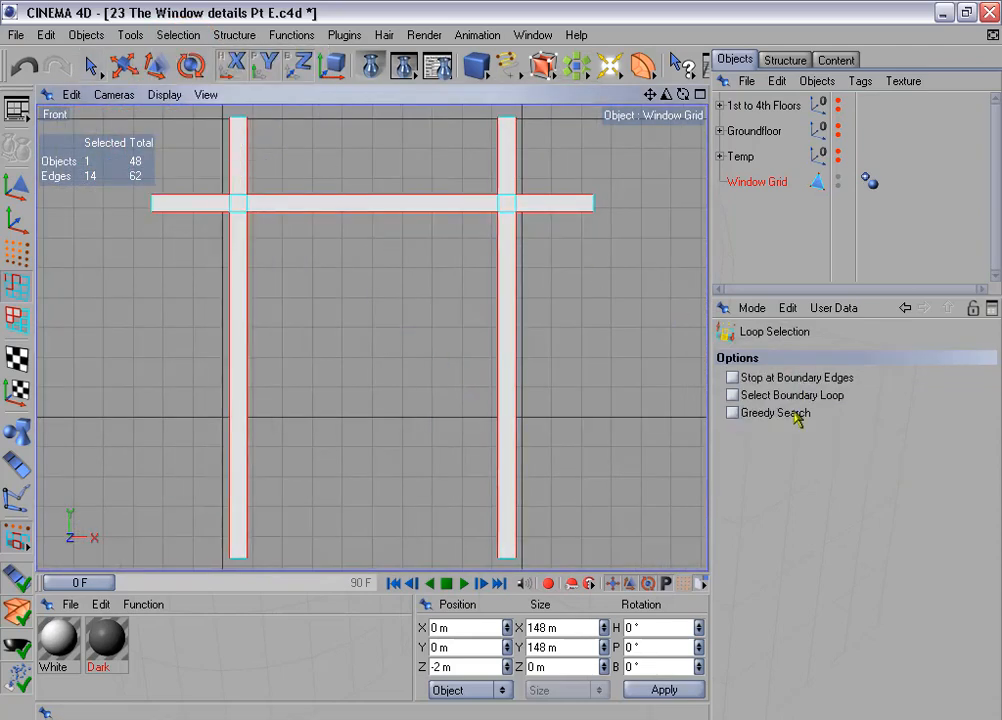
click(782, 384)
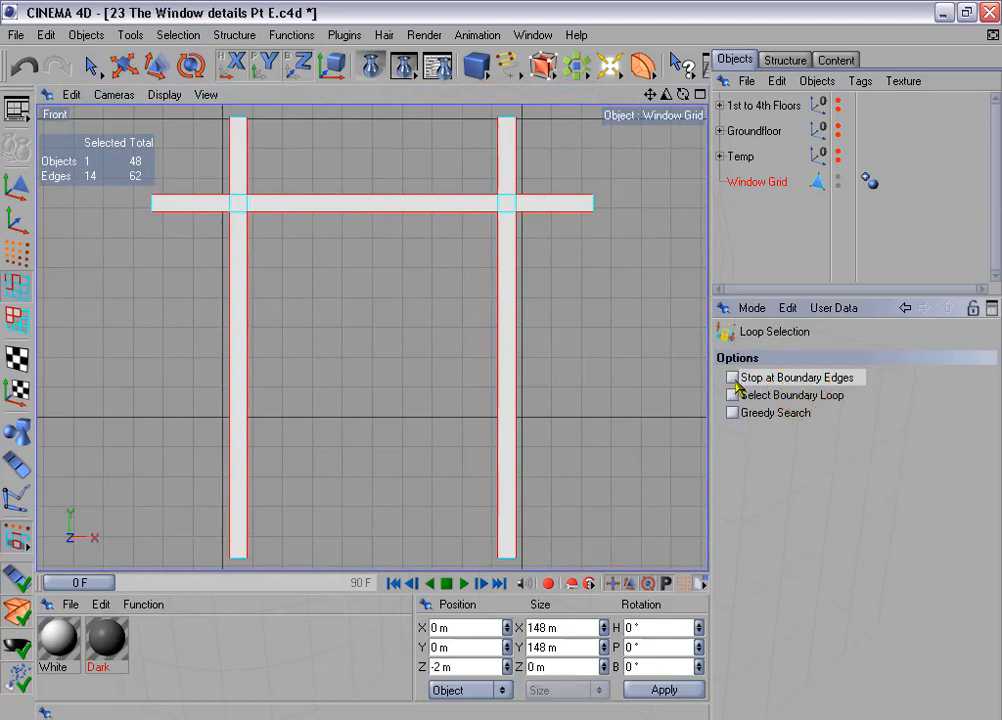
click(732, 377)
- Loop-select all six runs of front outline edges along the bars, adding each run to the selection
click(217, 202)
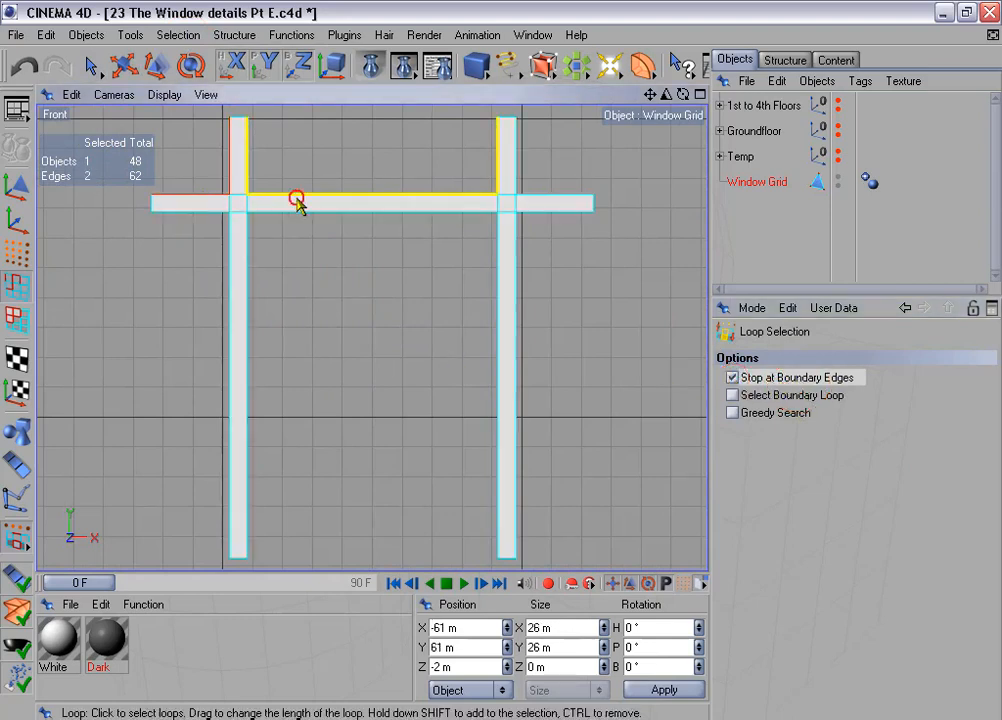
shift+click(297, 199)
shift+click(541, 197)
shift+click(546, 212)
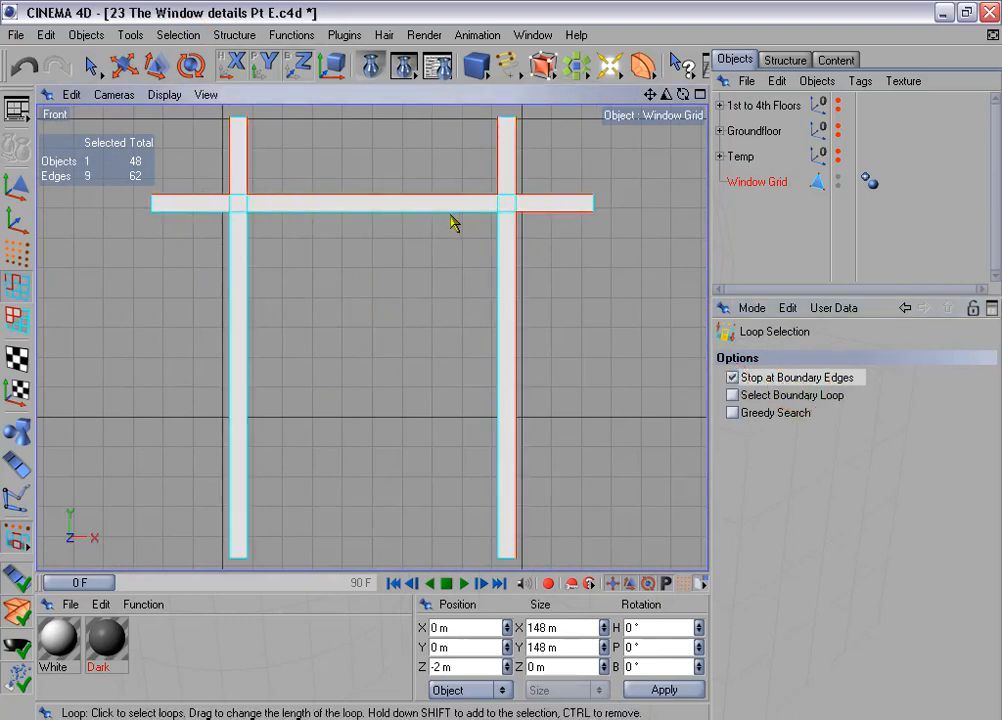
shift+click(430, 215)
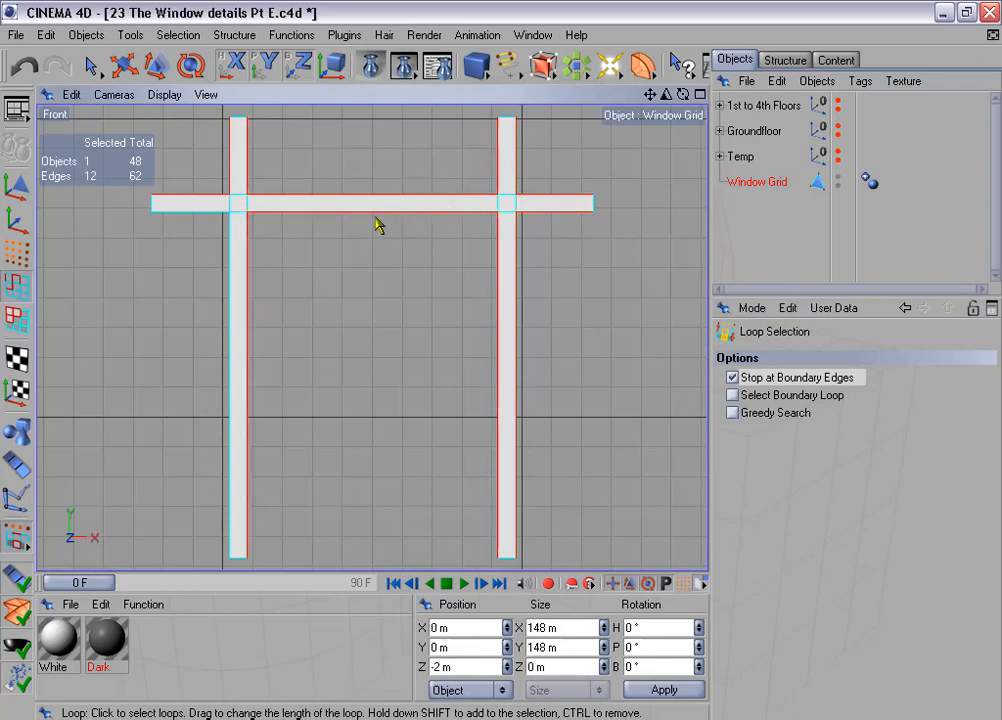
shift+click(196, 218)
- Use Live Selection to add the upper and lower horizontal edges of both bar crossings to the edge selection
click(88, 63)
scroll(286, 185, up, 3)
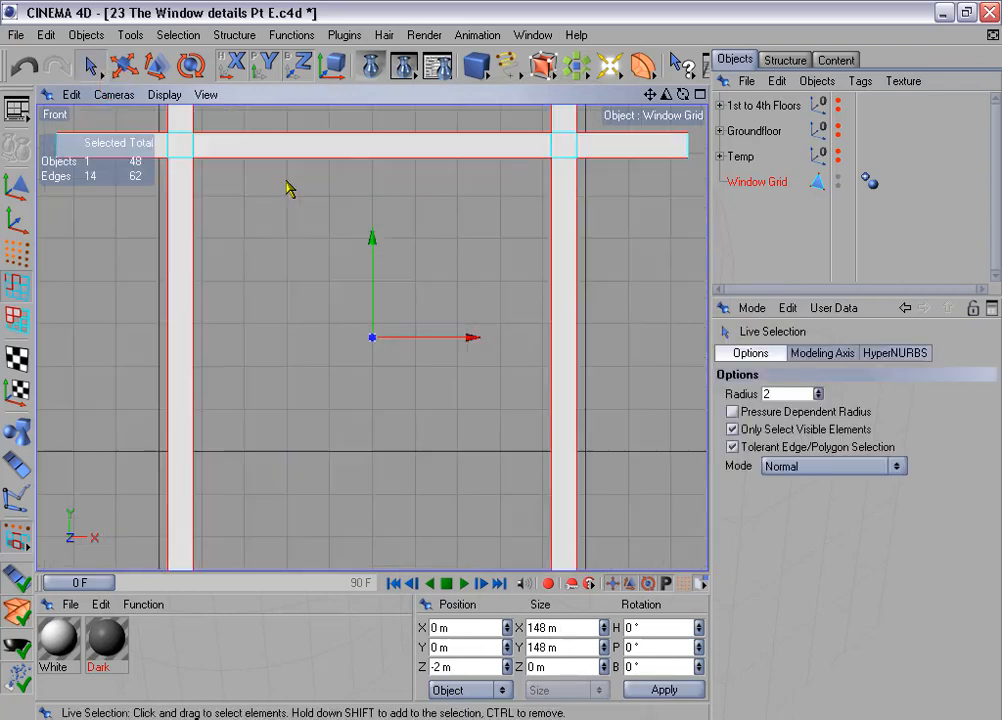
scroll(297, 235, down, 3)
scroll(249, 264, up, 3)
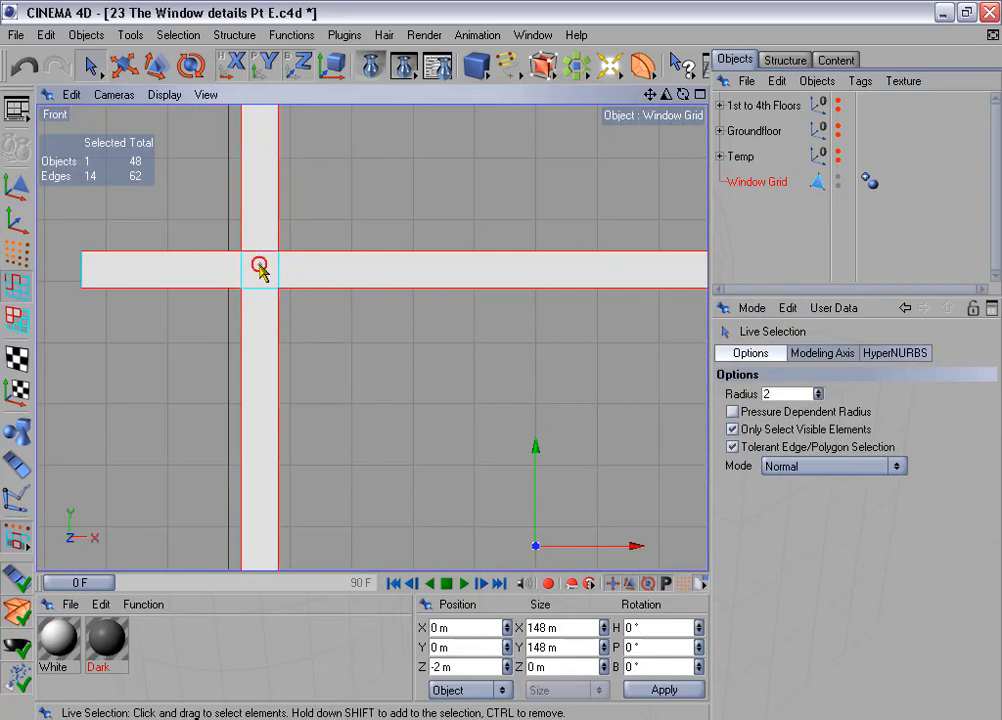
shift+drag(259, 265, 258, 292)
scroll(367, 313, down, 2)
alt+middle_drag(420, 302, 4, 275)
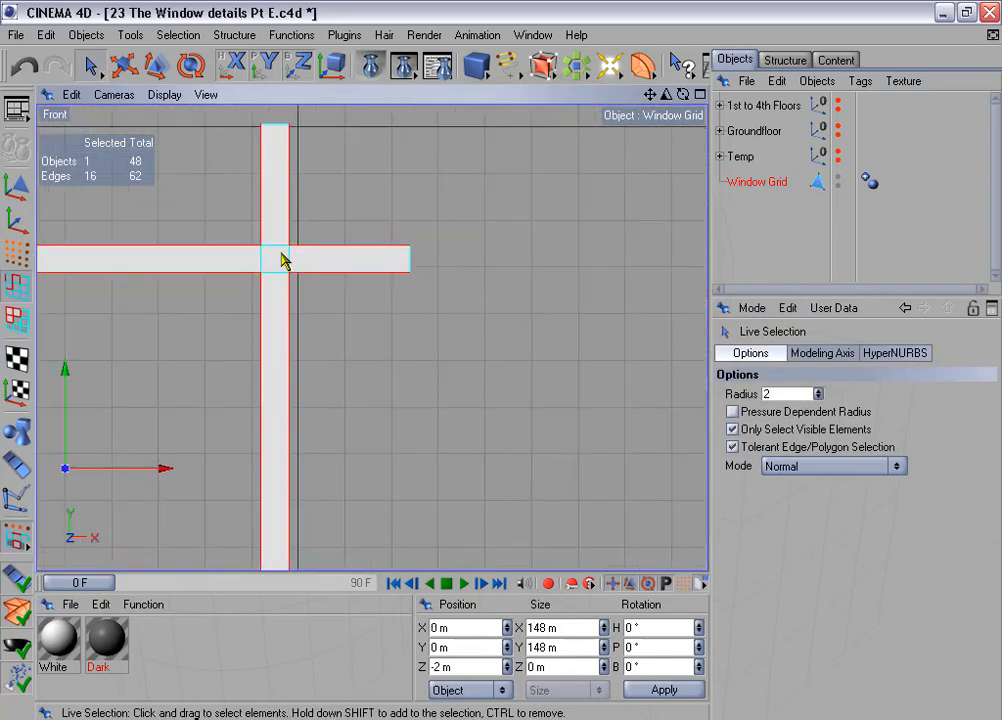
scroll(383, 314, up, 2)
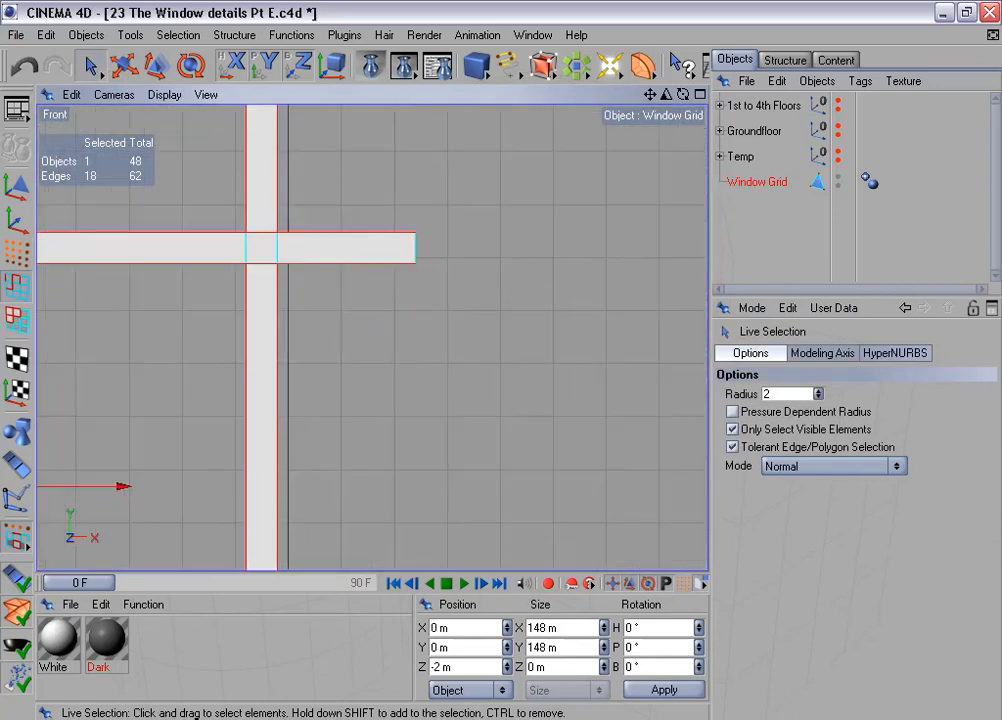
- Use Rectangle Selection to add the short depth edges at the corners of both bar crossings to the selection
alt+middle_drag(376, 323, 503, 357)
drag(90, 65, 122, 66)
drag(345, 242, 380, 274)
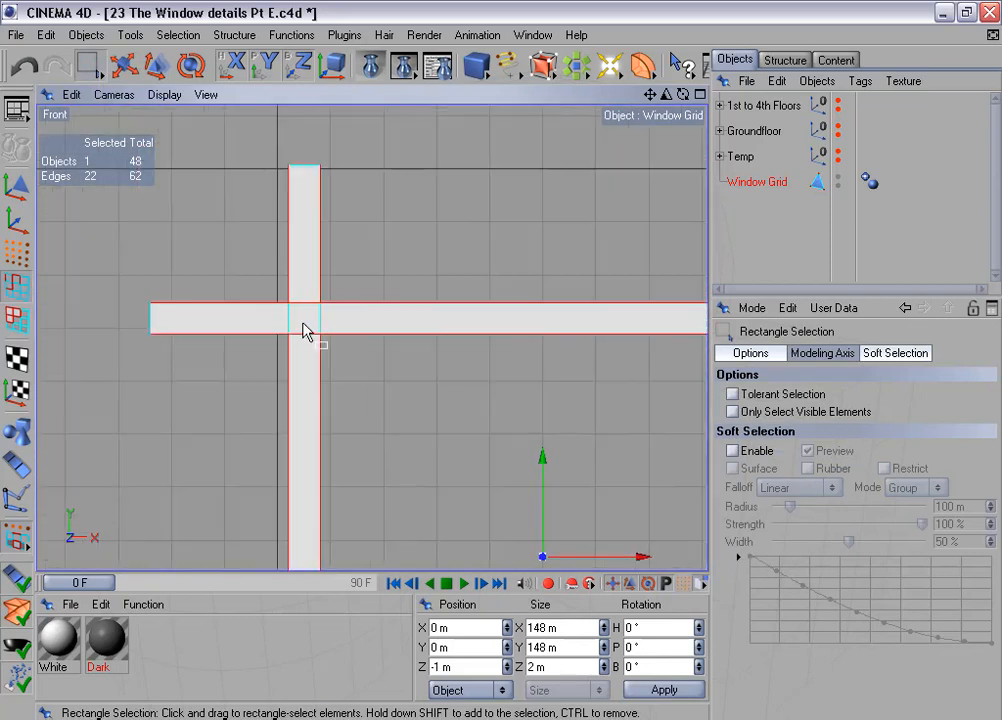
shift+click(313, 293)
shift+drag(334, 355, 336, 357)
- Inspect the selected edges around the bar crossings from several angles in the Perspective view
middle_click(374, 366)
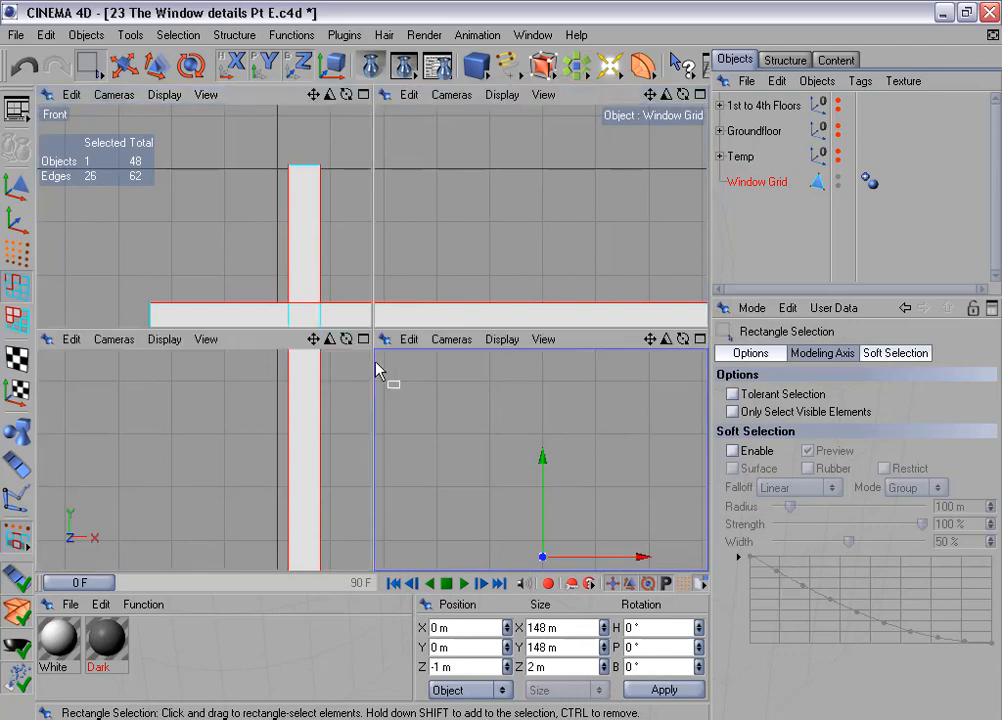
middle_click(289, 253)
alt+drag(495, 347, 527, 396)
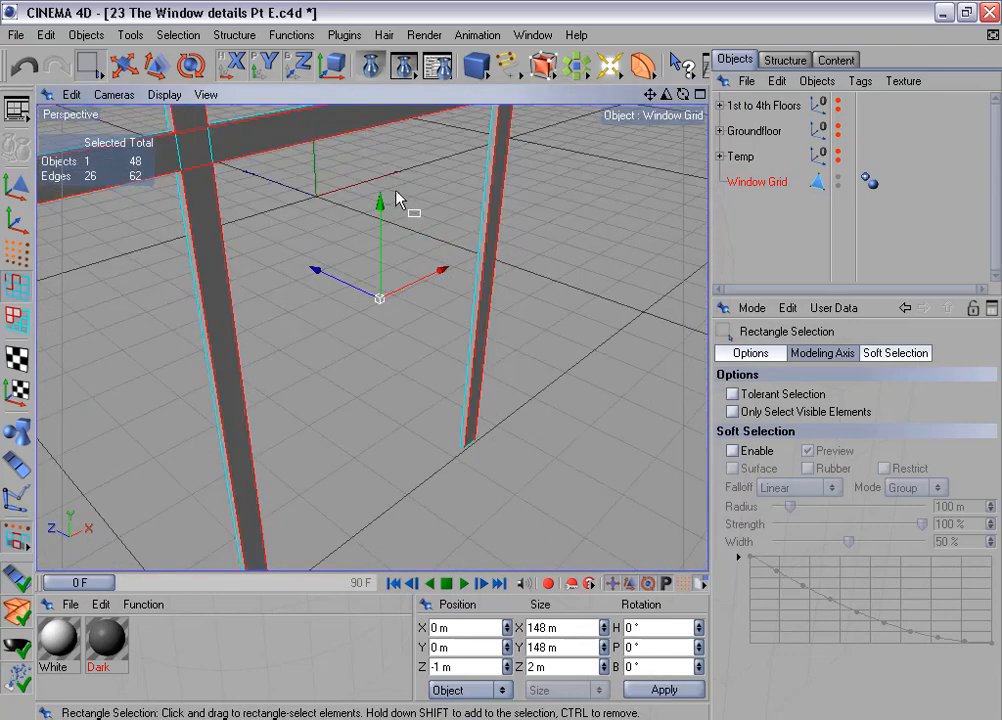
alt+middle_drag(358, 150, 396, 258)
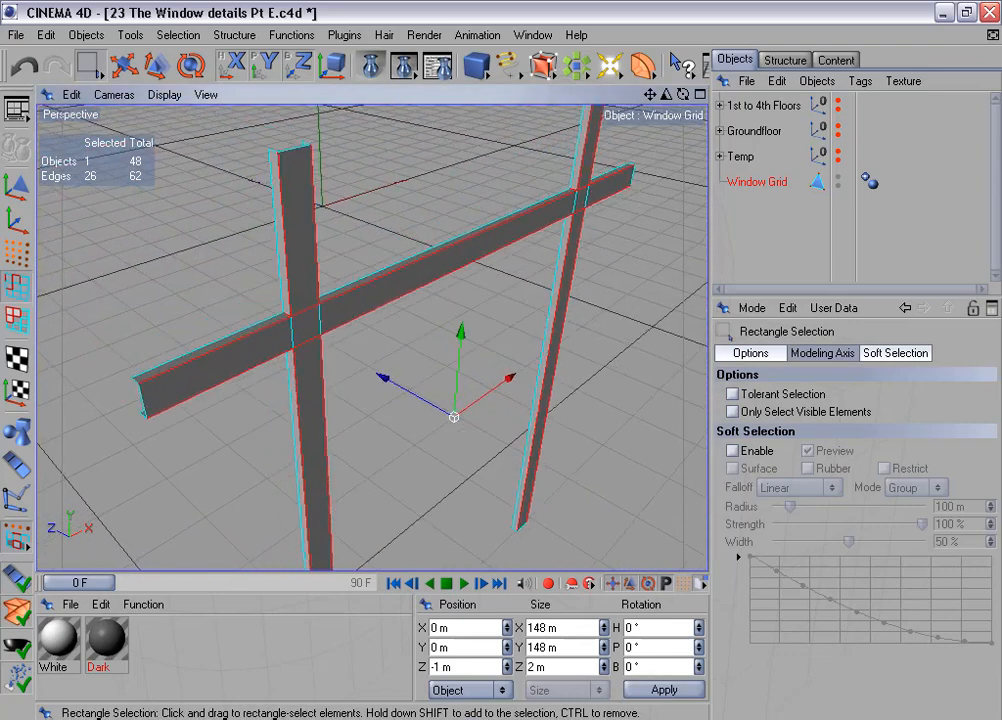
drag(669, 94, 725, 94)
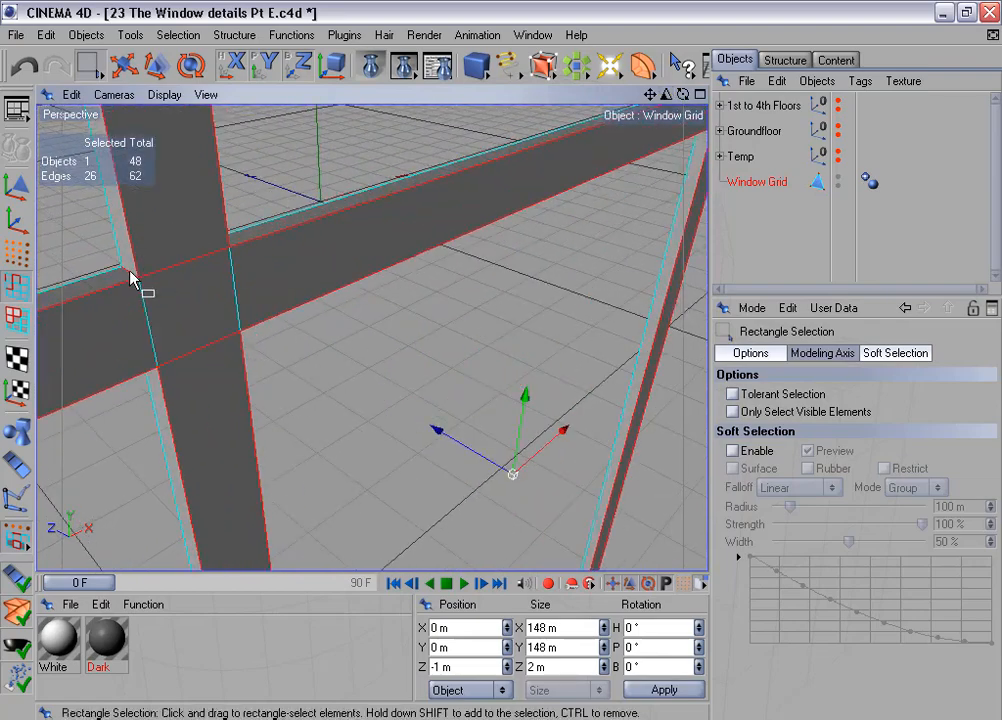
alt+drag(267, 251, 338, 195)
alt+middle_drag(338, 195, 342, 258)
alt+drag(342, 258, 395, 206)
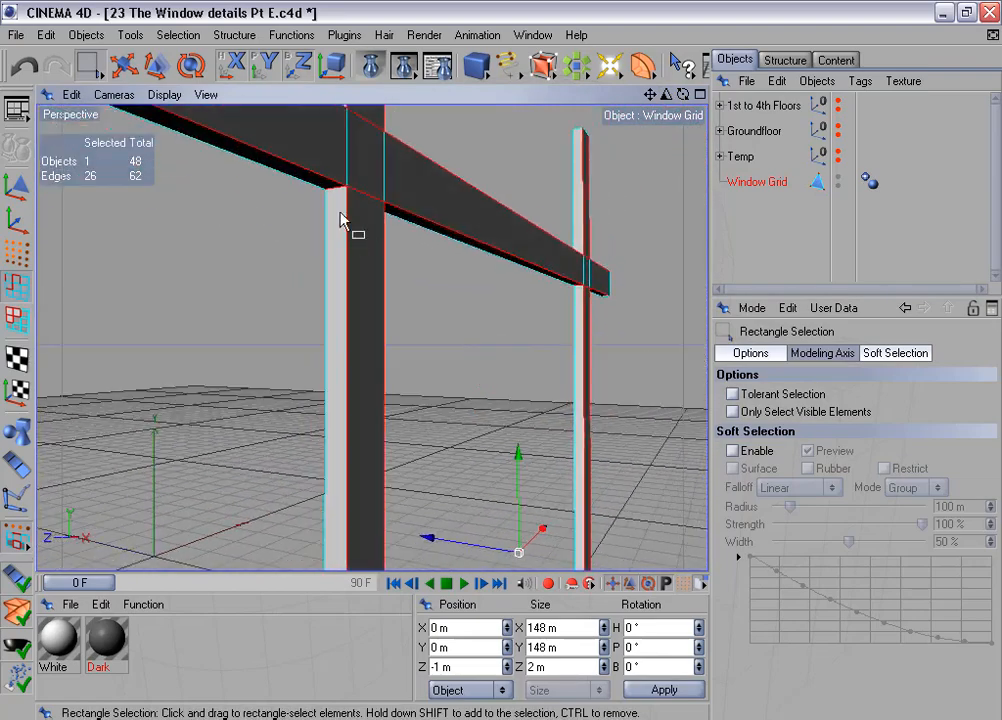
alt+drag(454, 215, 451, 231)
scroll(451, 231, down, 6)
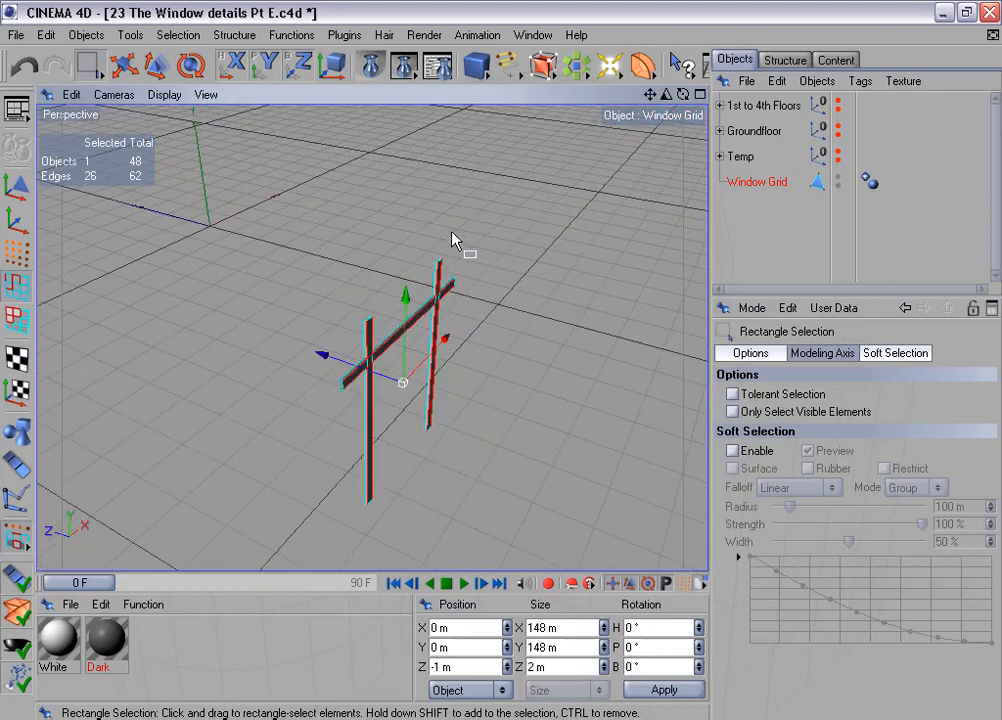
- Store the selected bar edges in an edge selection tag named "Edges for beveling"
click(178, 35)
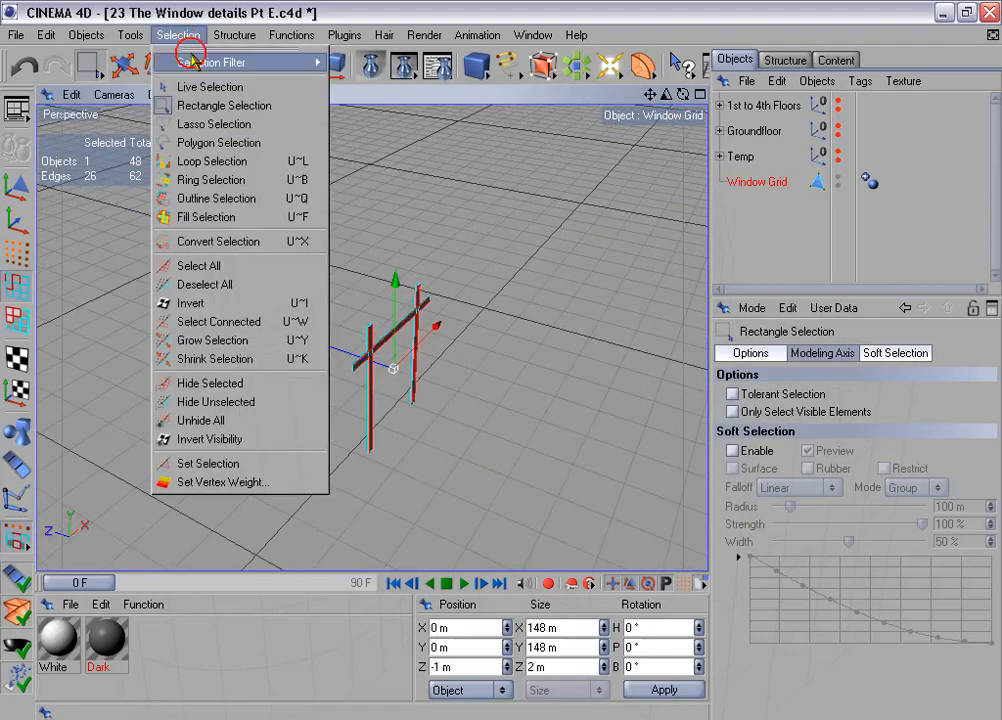
click(252, 466)
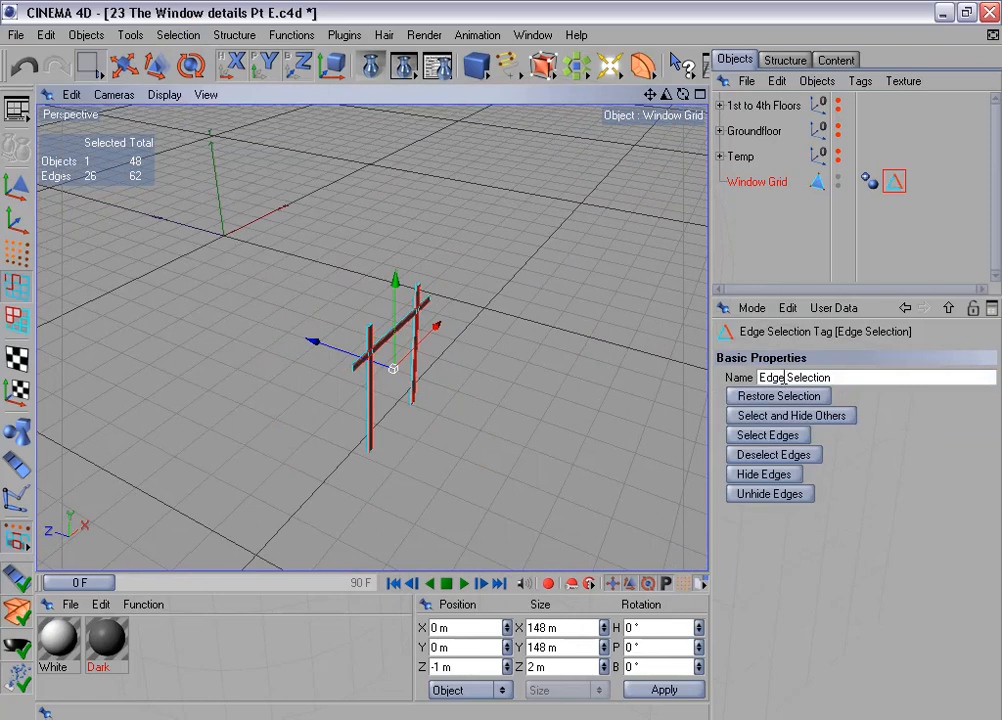
drag(785, 378, 884, 390)
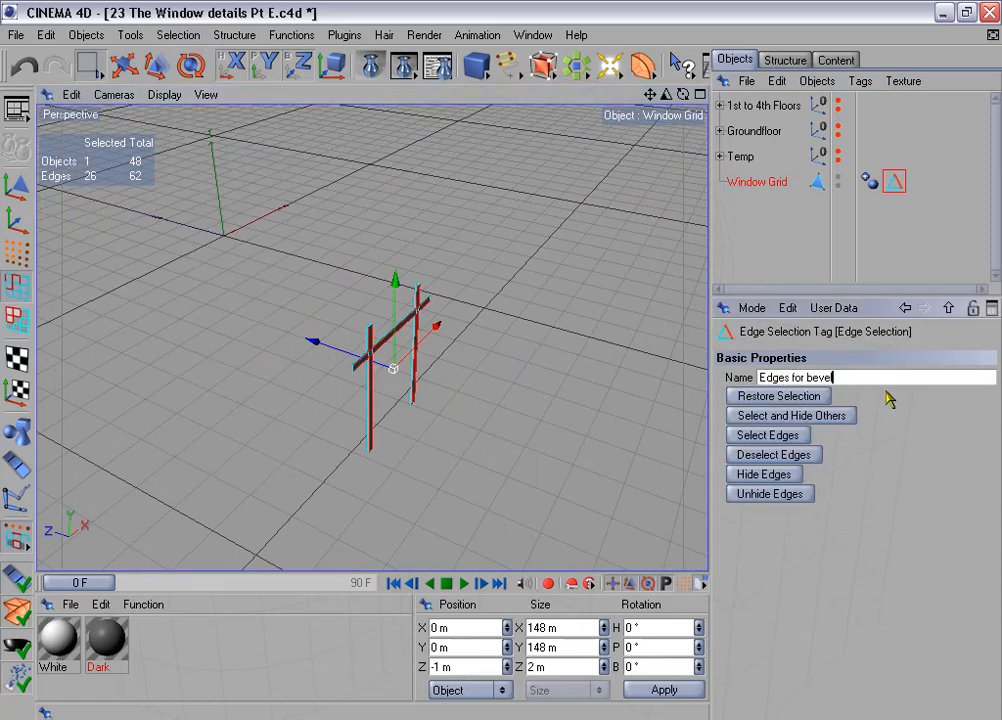
- Make the 1st to 4th Floors group visible in the editor around the Window Grid
click(839, 101)
scroll(457, 270, down, 5)
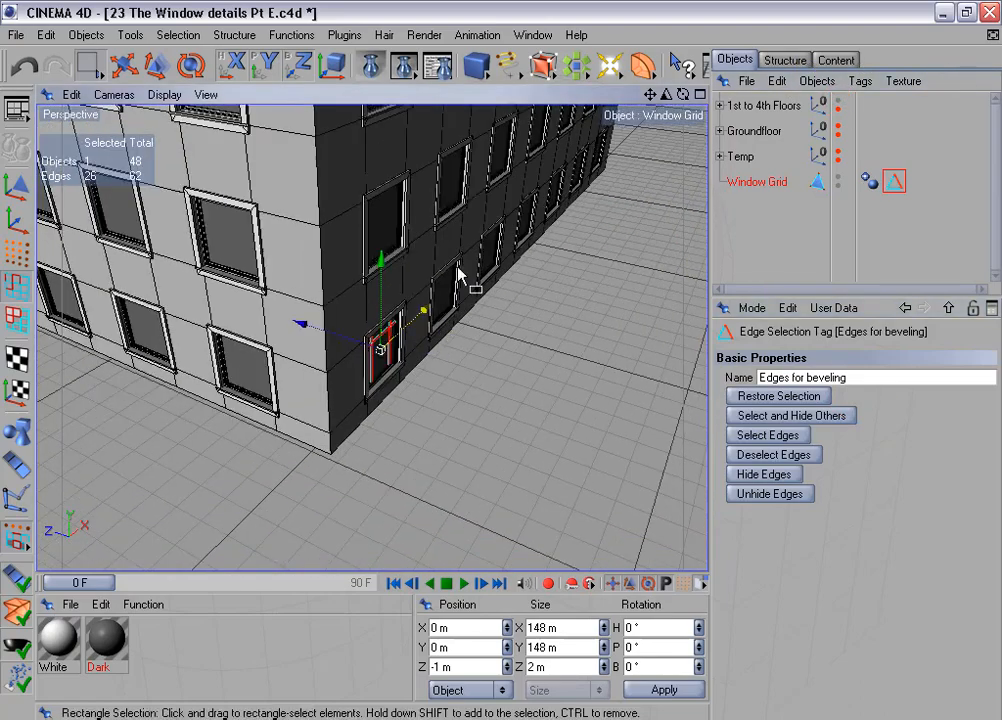
mouse_move(514, 214)
alt+mouse_down()
mouse_move(508, 371)
mouse_move(514, 228)
alt+mouse_up()
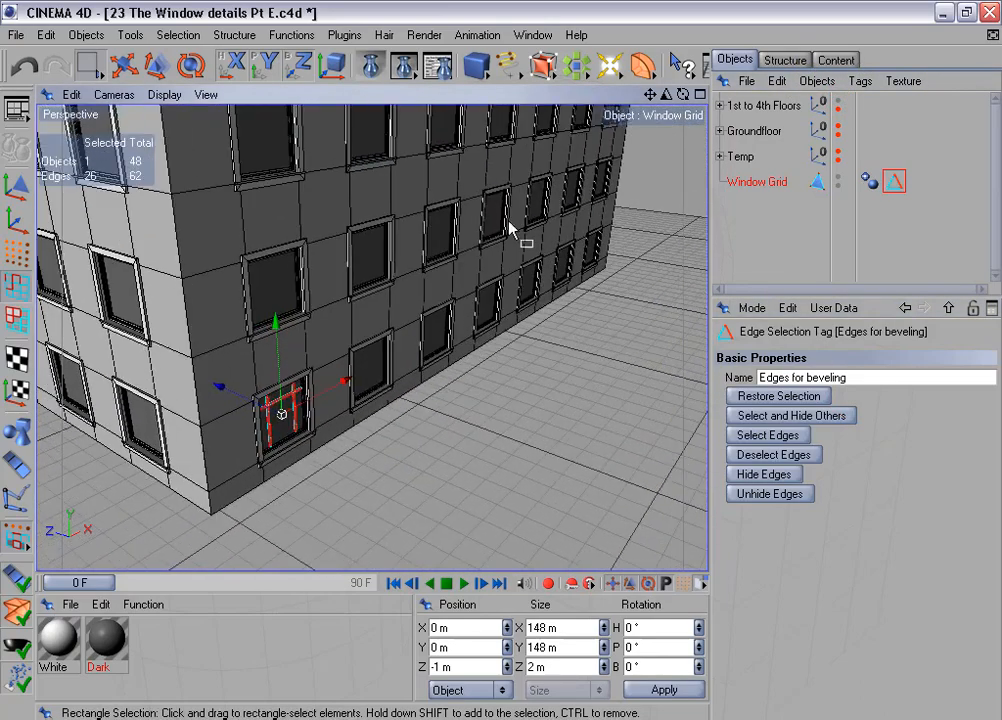
- Duplicate the Window Grid with 6 linear copies, moved 350 m in X per step with the Y offset disabled
click(291, 35)
click(355, 163)
click(731, 353)
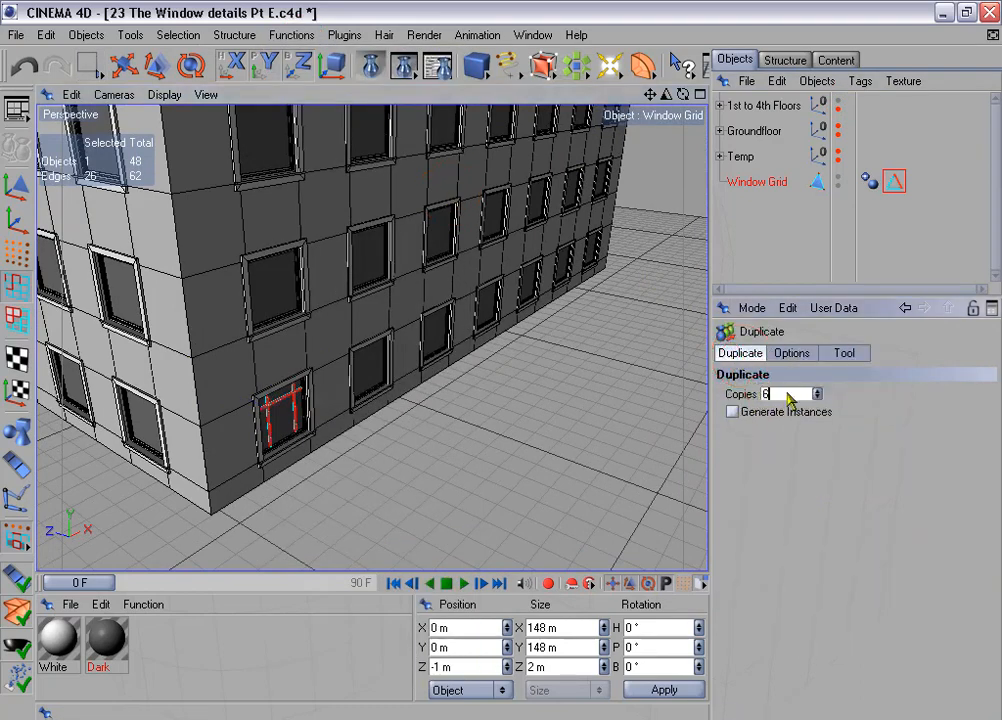
click(795, 355)
click(757, 452)
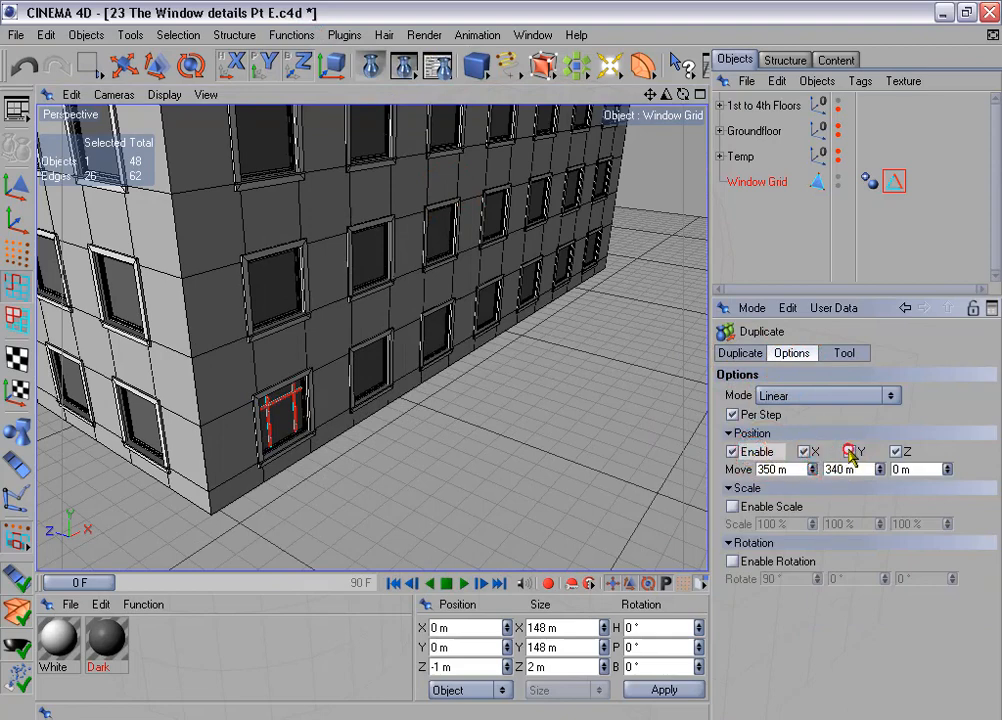
click(845, 355)
click(738, 413)
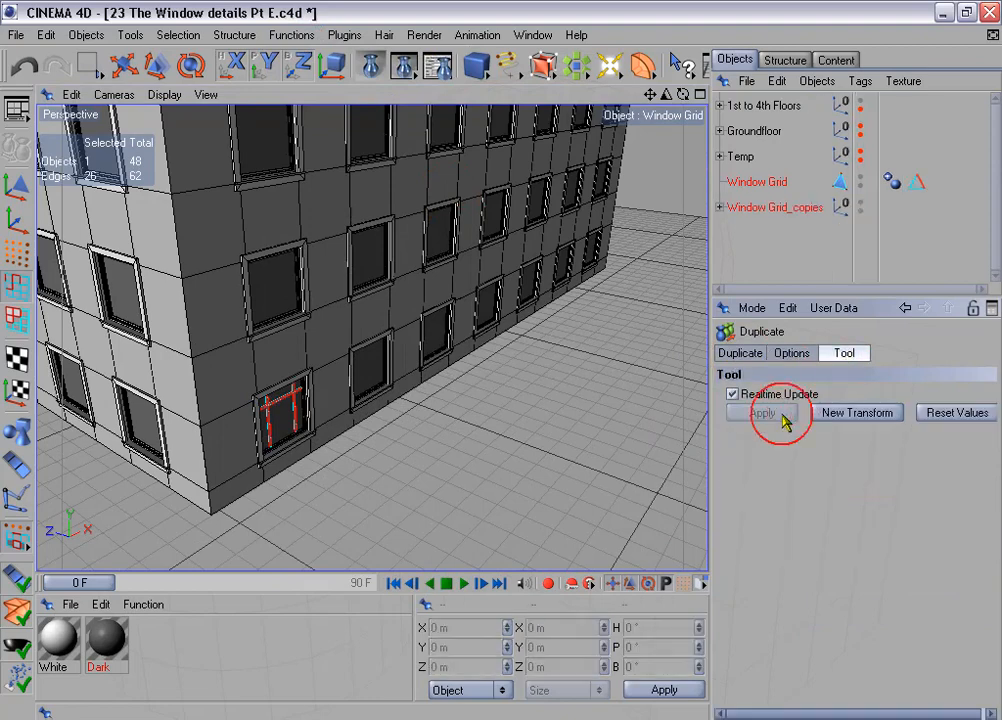
- Connect the original Window Grid and its six copies into a single object
drag(755, 296, 758, 418)
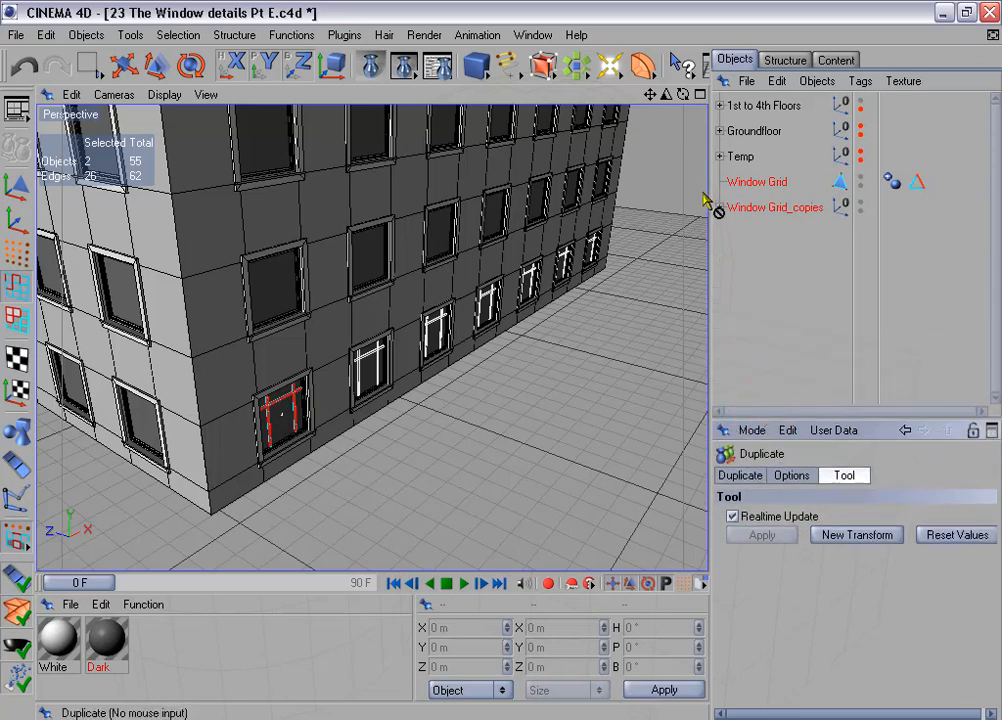
click(719, 207)
click(755, 185)
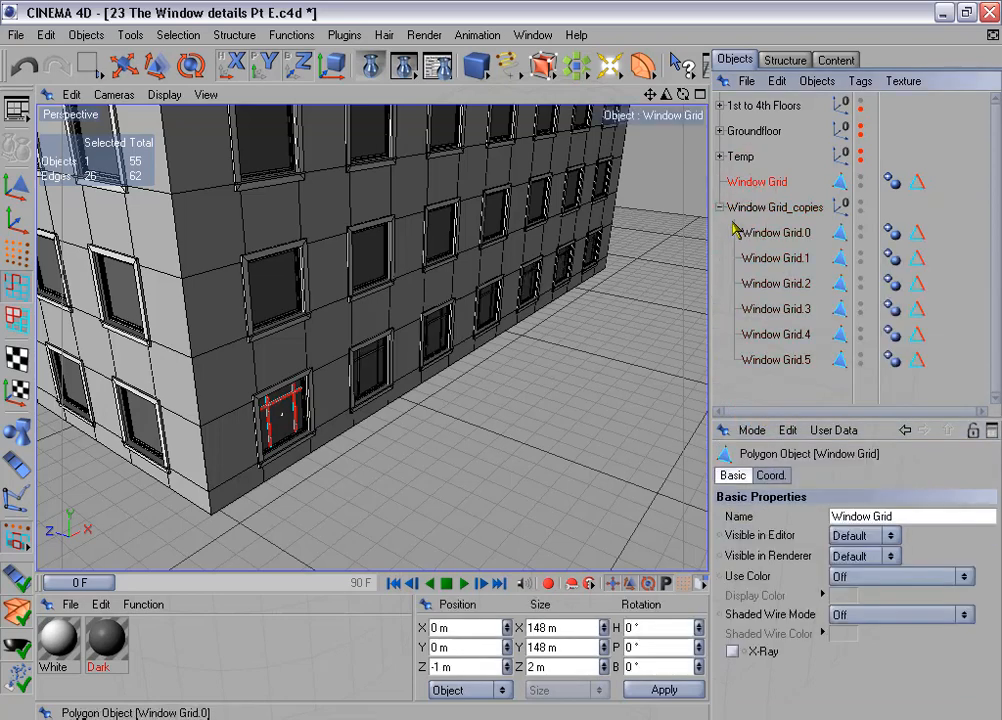
shift+click(787, 359)
right_click(760, 313)
click(803, 456)
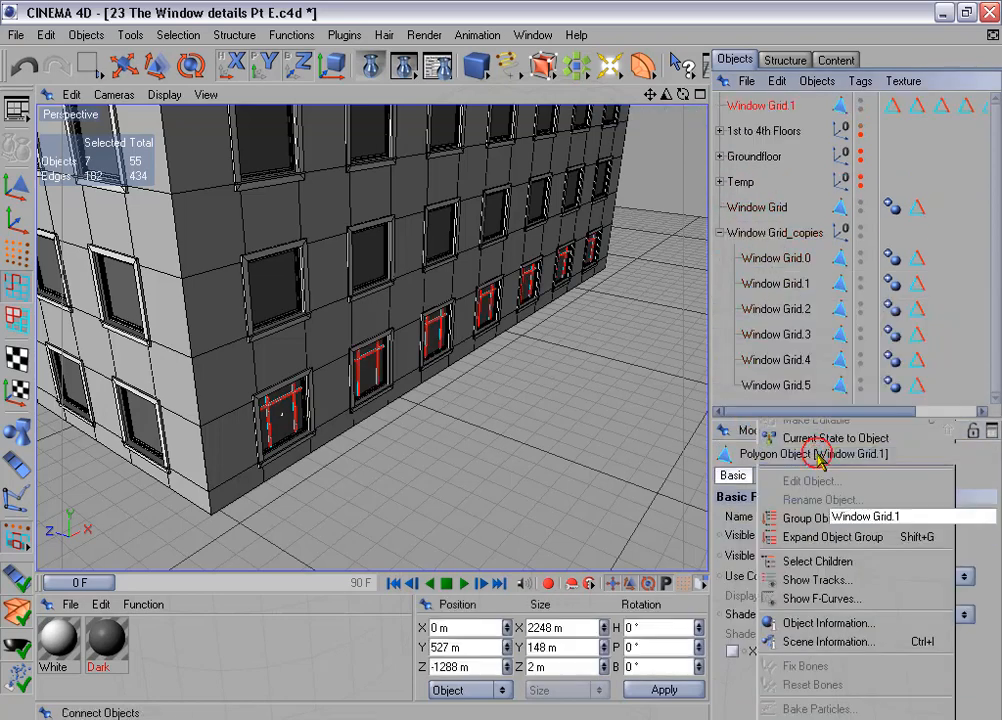
- Delete the original Window Grid and the Window Grid_copies group, keeping the merged Window Grid.1 selected
click(766, 210)
shift+click(766, 232)
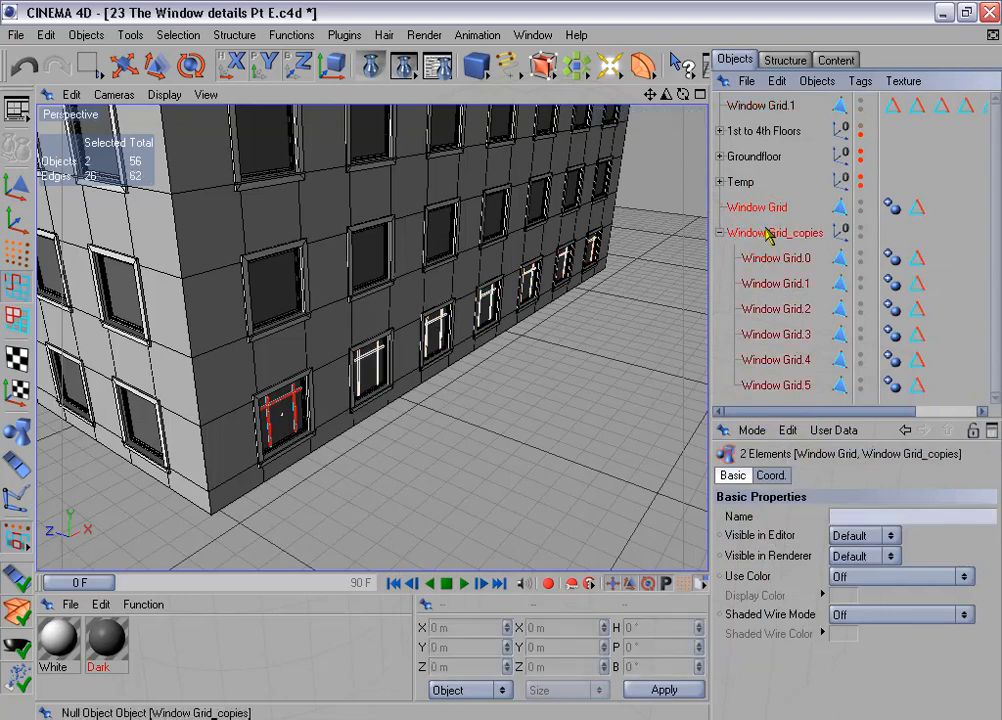
key(Delete)
click(763, 106)
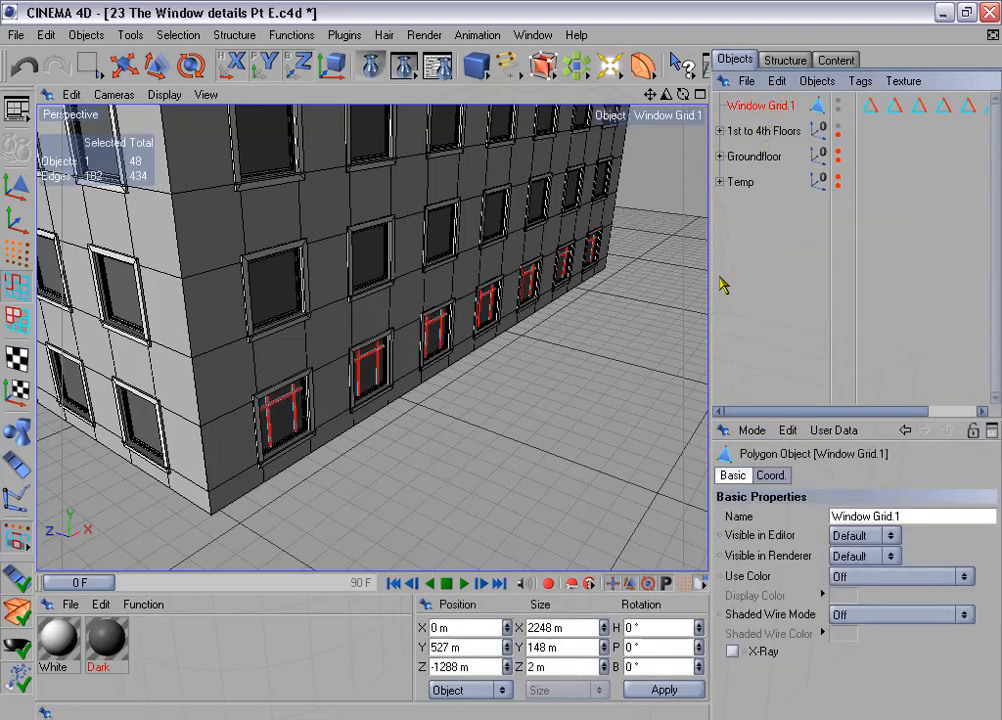
- Select the edges stored in all seven "Edges for beveling" tags of Window Grid.1 together
drag(711, 276, 604, 253)
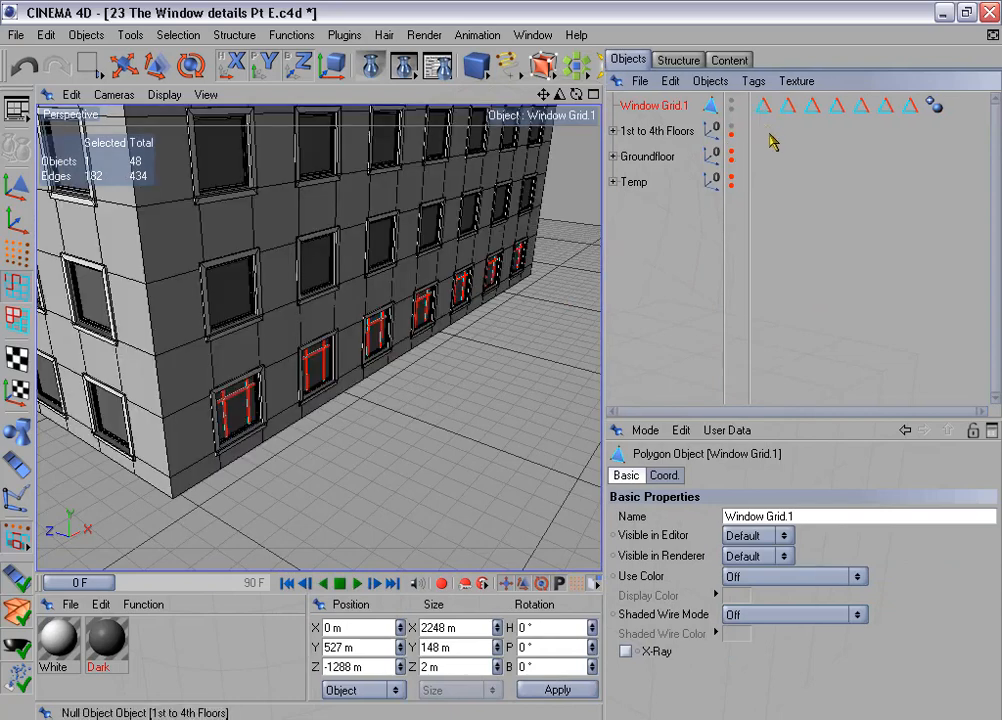
drag(760, 130, 883, 139)
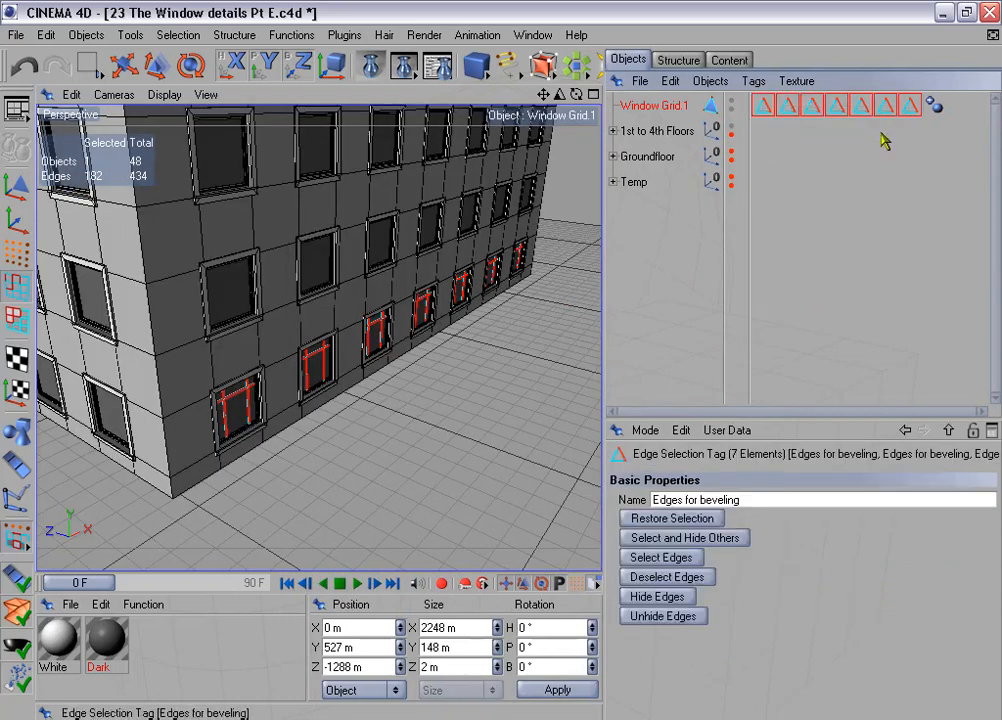
click(705, 519)
click(688, 558)
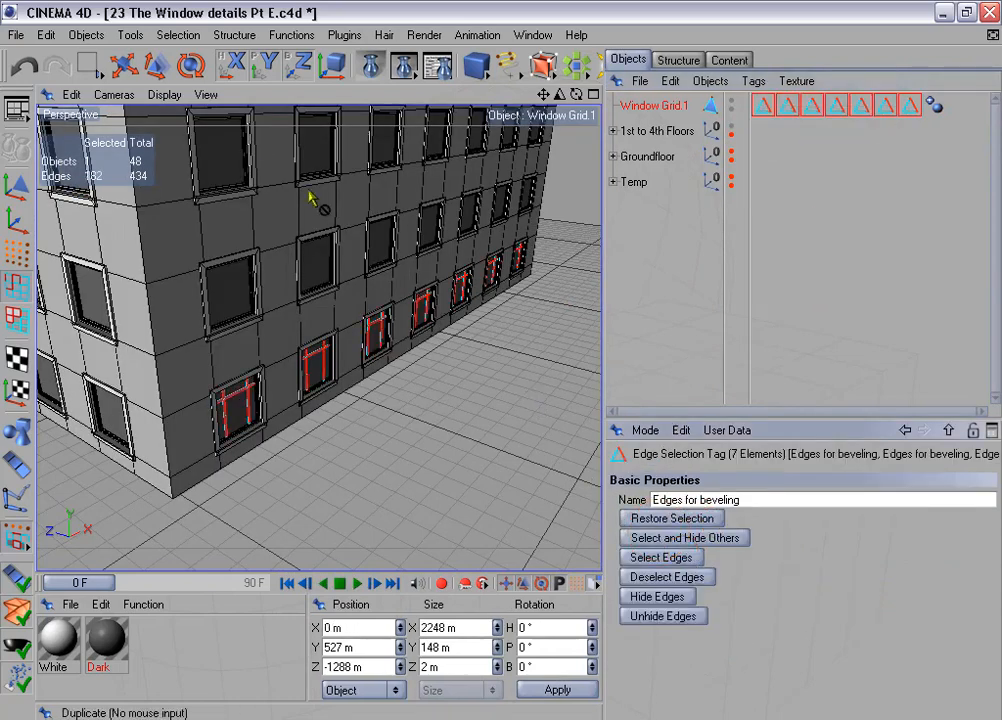
- Store the combined edge selection in a single "Edges for beveling" tag on Window Grid.1 and delete the six redundant tags
click(180, 35)
click(297, 467)
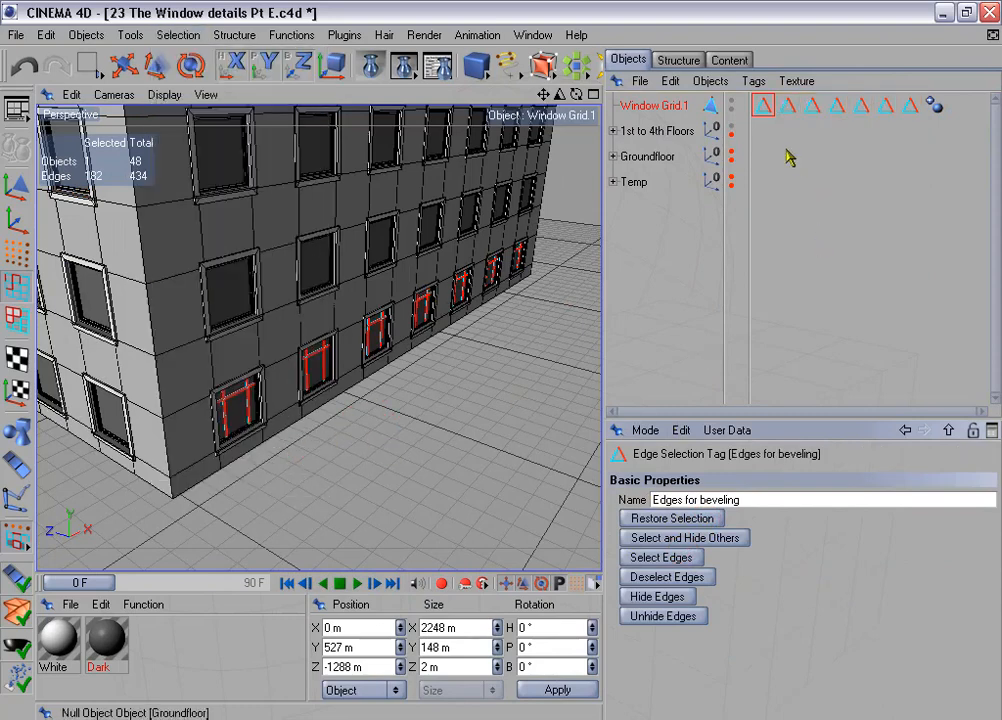
drag(788, 128, 910, 106)
key(Delete)
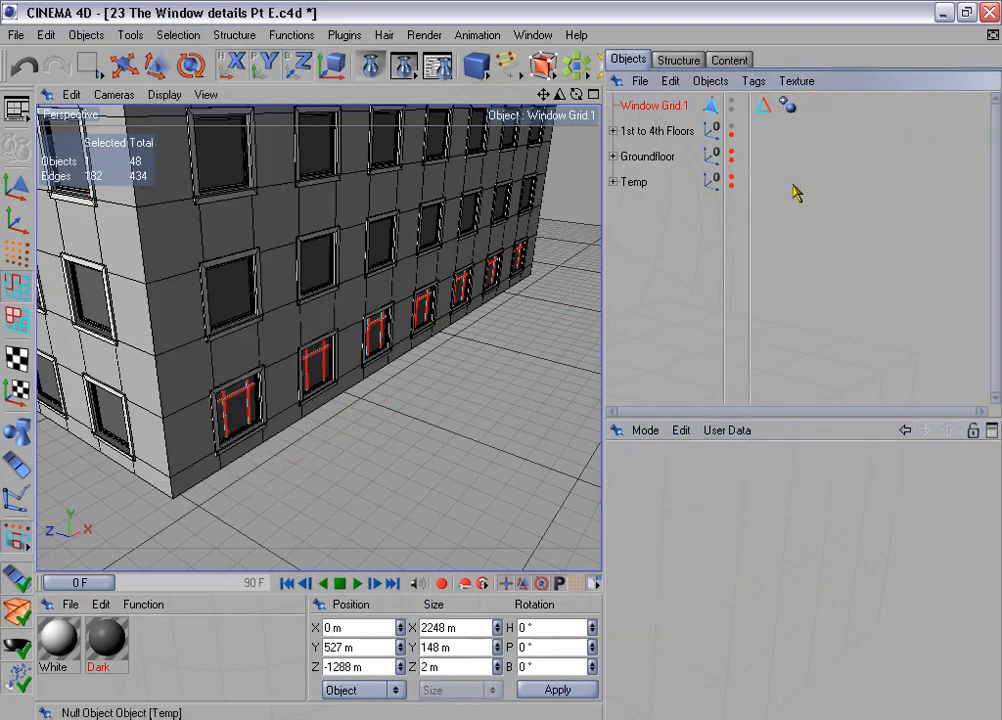
- Duplicate Window Grid.1 with 3 copies, position offset disabled and rotation enabled at 90° per step, to cover the other building sides
click(290, 35)
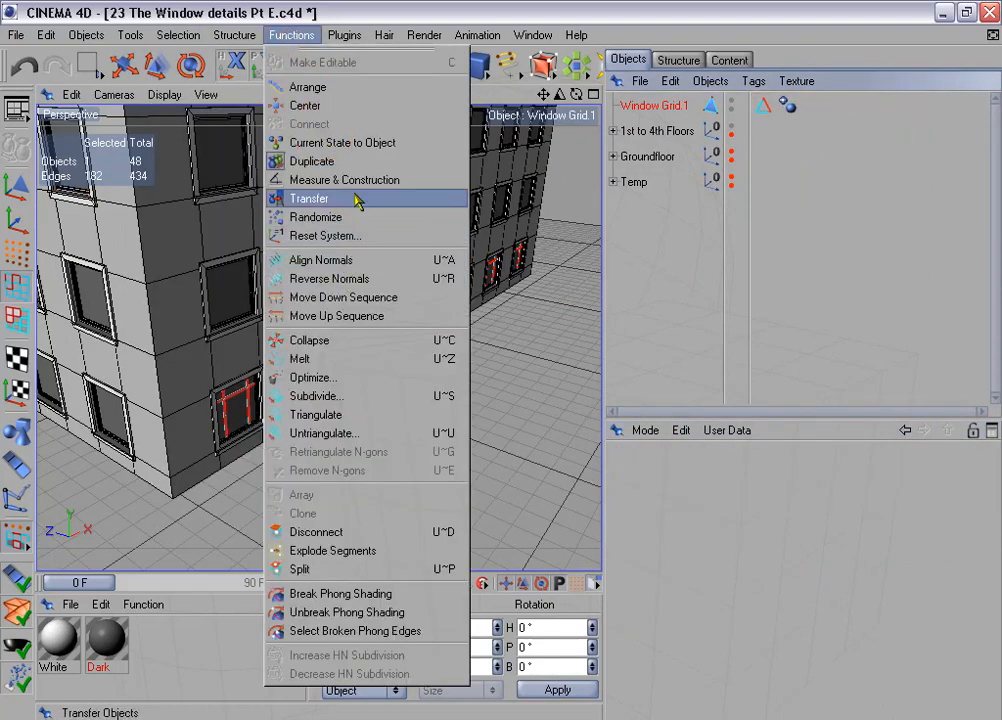
click(355, 161)
click(637, 475)
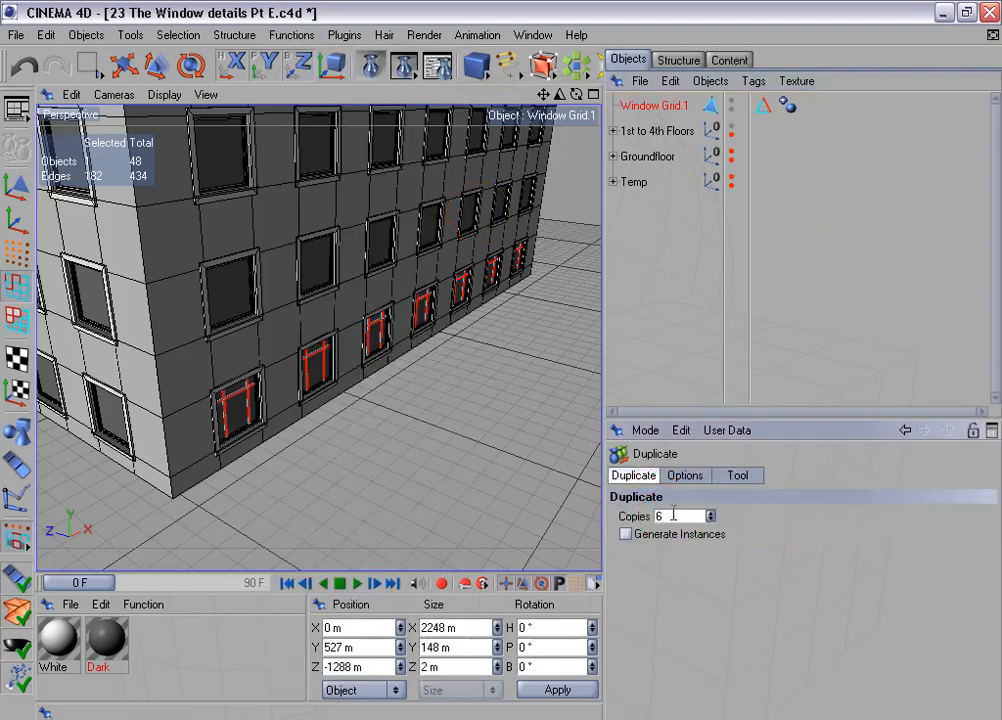
click(690, 476)
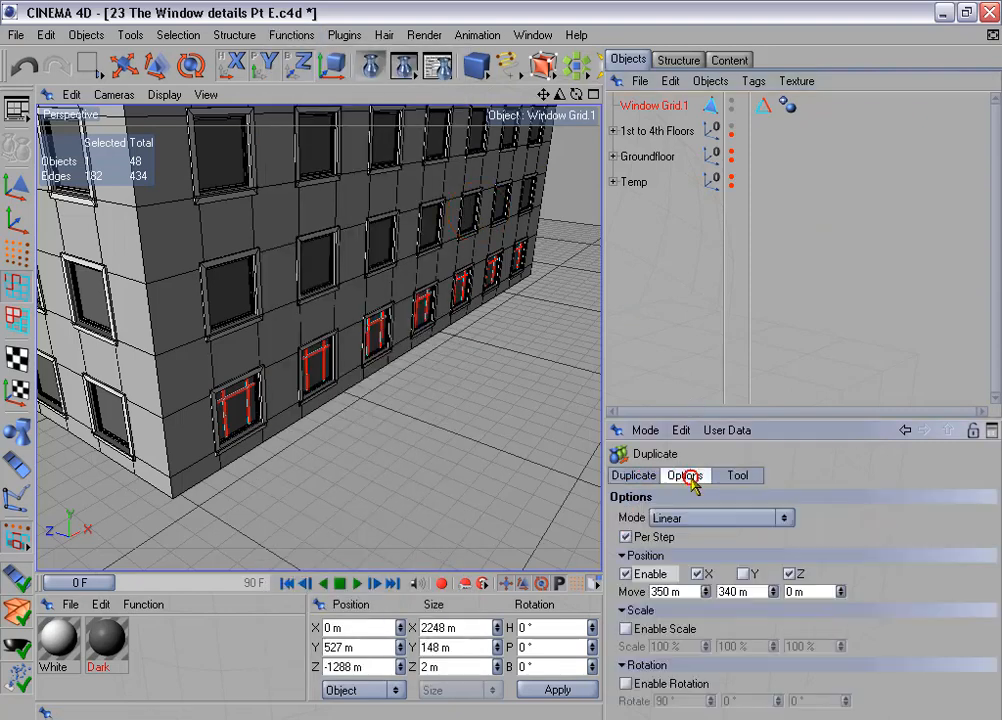
click(626, 575)
click(626, 683)
click(735, 477)
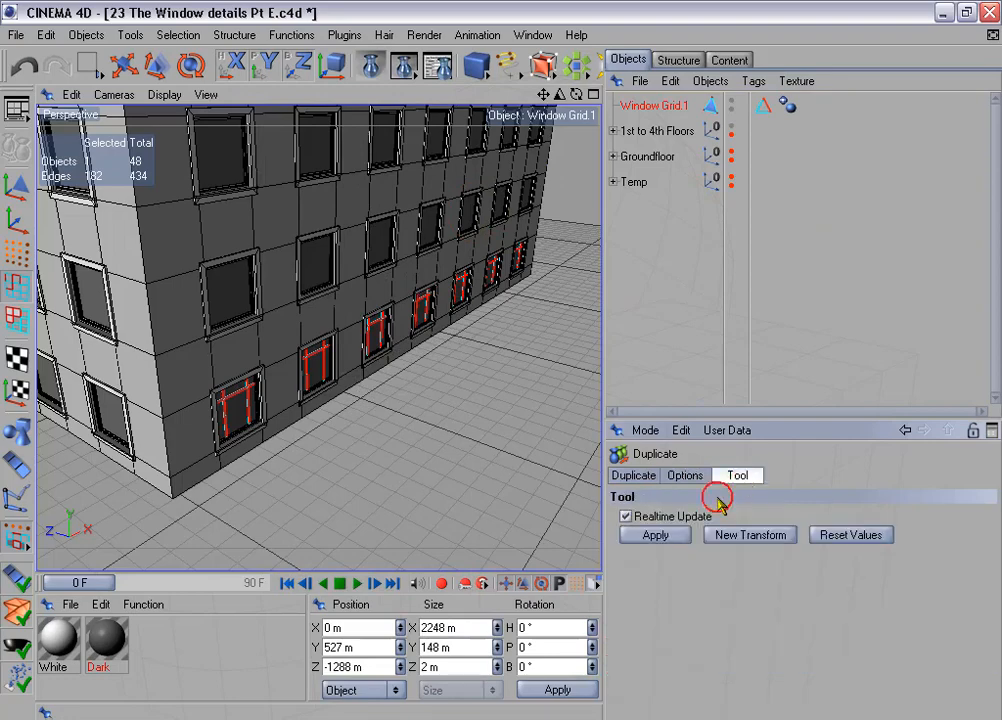
click(655, 535)
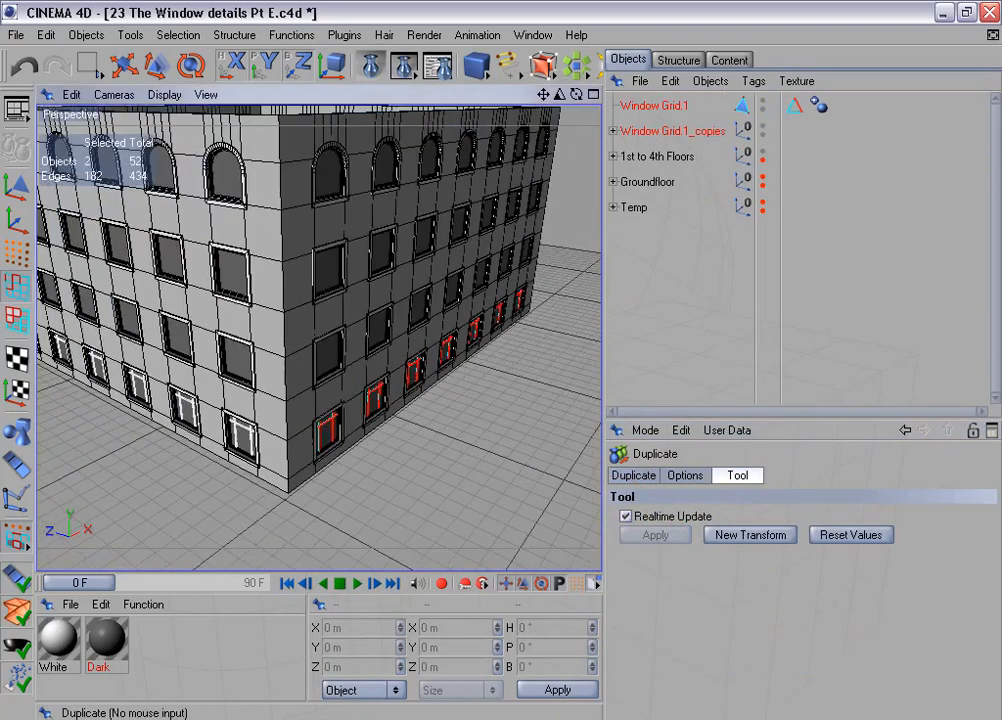
- Connect Window Grid.1 and its three rotated copies into one object
click(613, 131)
click(649, 104)
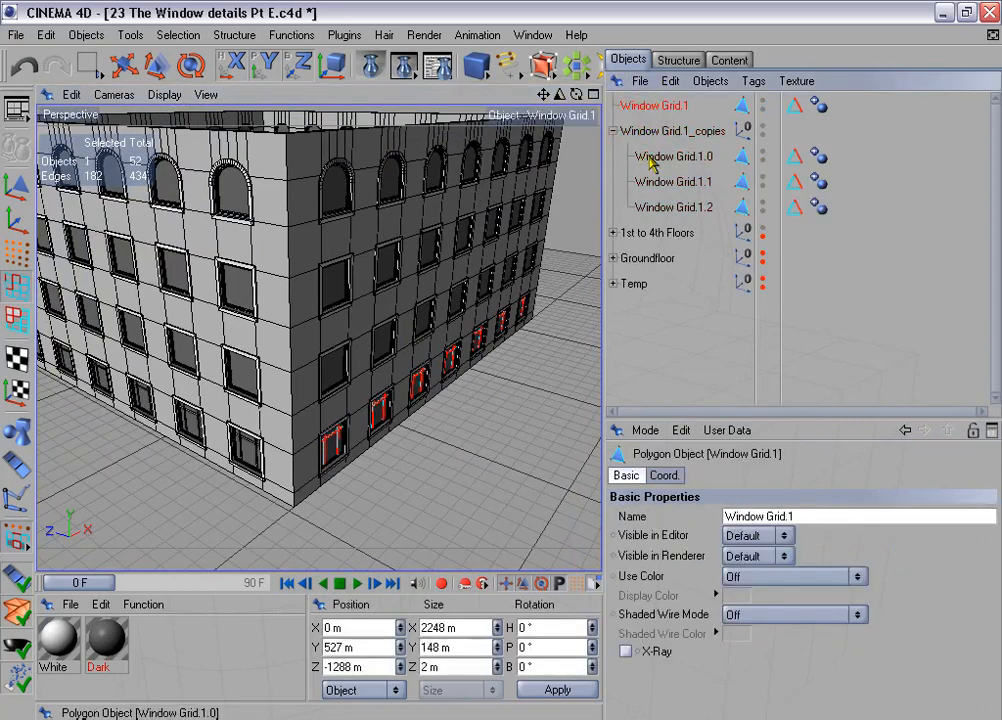
ctrl+click(655, 157)
ctrl+click(660, 181)
right_click(667, 207)
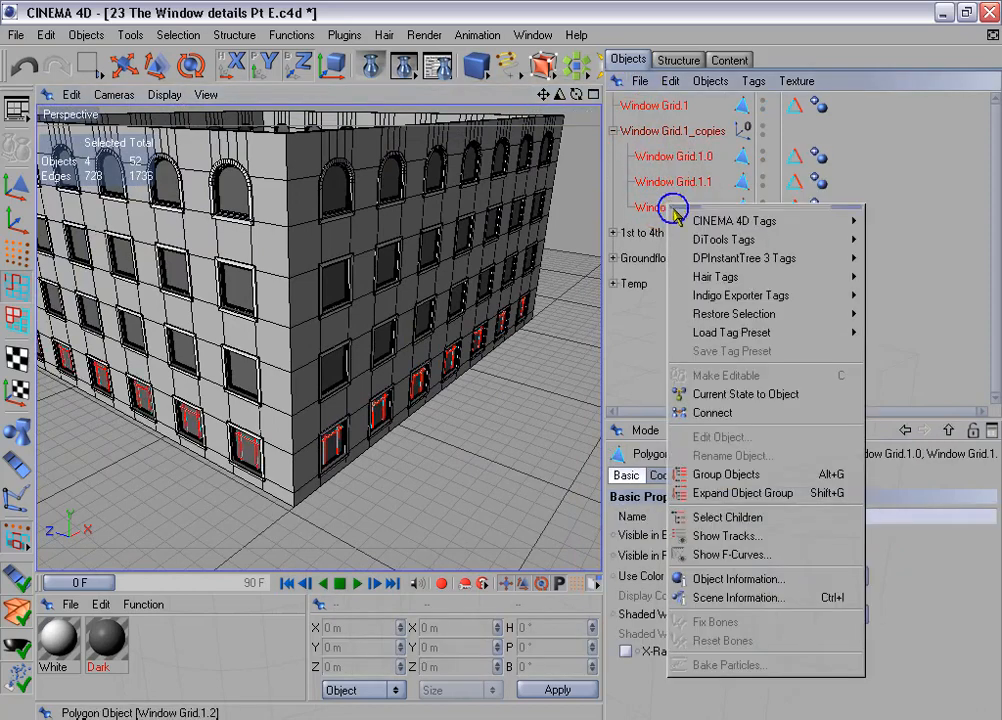
click(752, 412)
- Delete the source Window Grid.1 and the Window Grid.1_copies group
click(660, 131)
ctrl+click(655, 157)
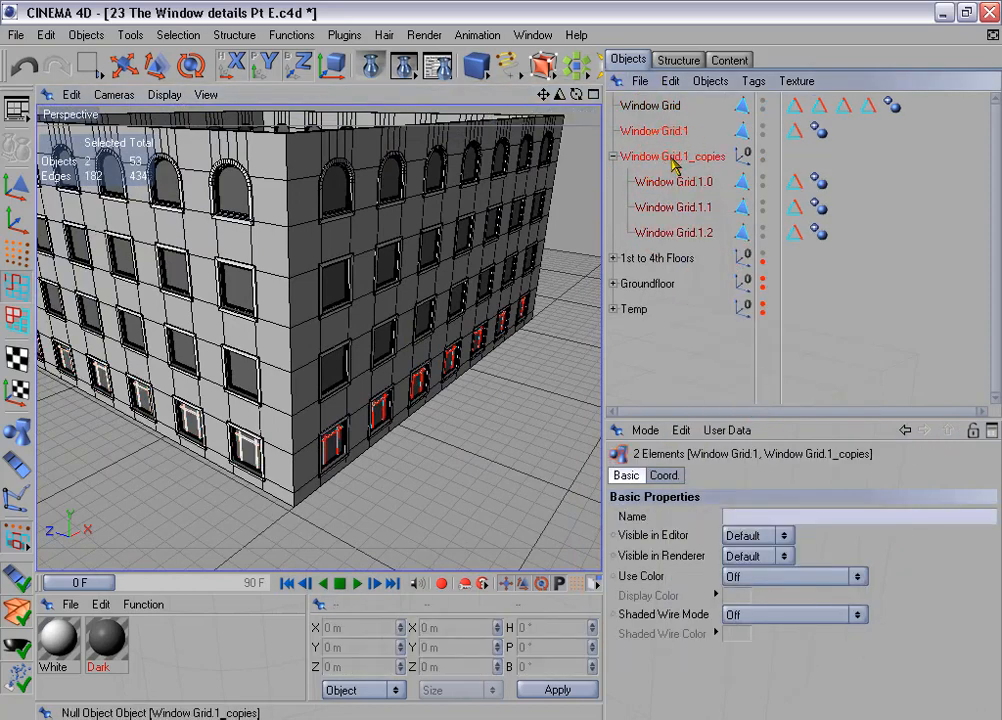
key(Delete)
- Select the edges stored in all four edge selection tags of the merged Window Grid
click(758, 116)
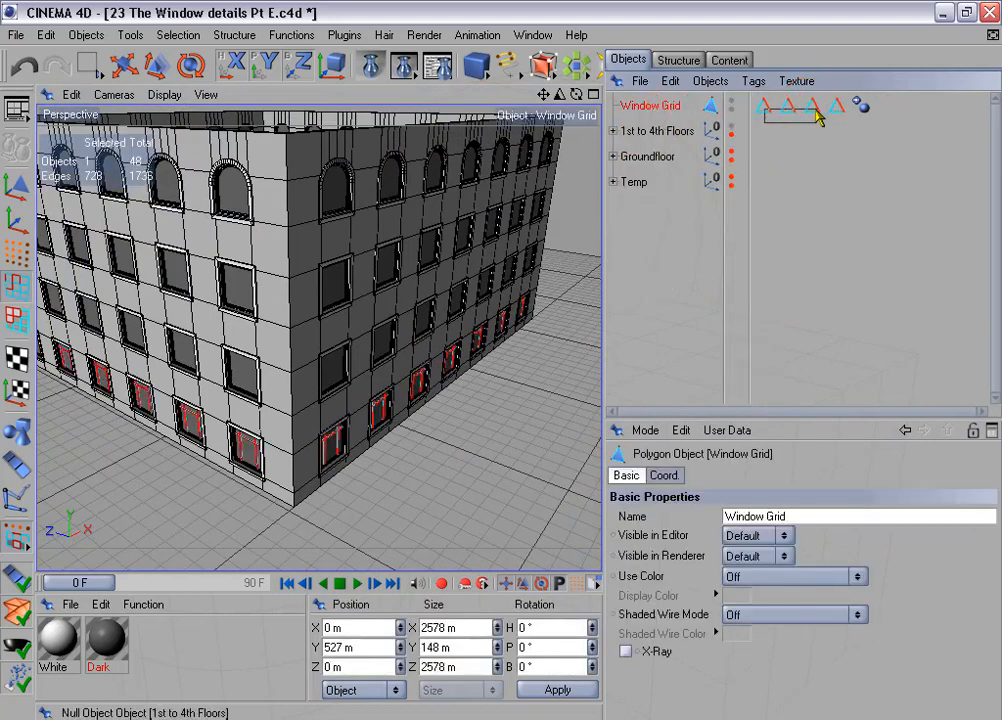
drag(834, 117, 732, 364)
click(700, 520)
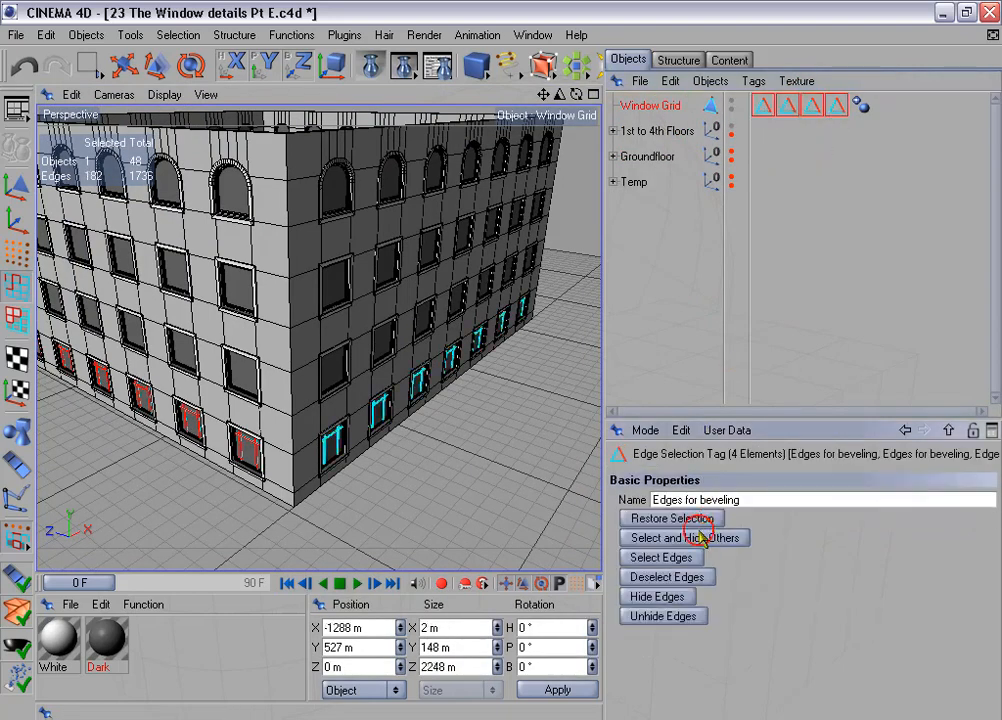
click(689, 559)
- Store the bar edges of all four sides in one "Edges for beveling" tag and delete the other three tags
click(190, 35)
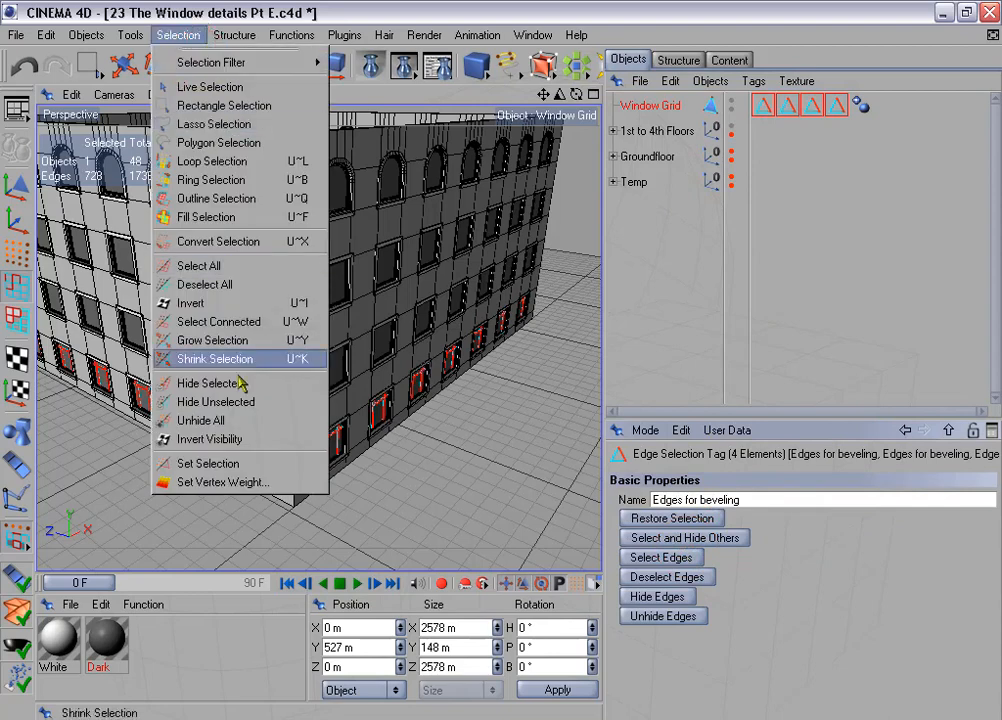
click(279, 464)
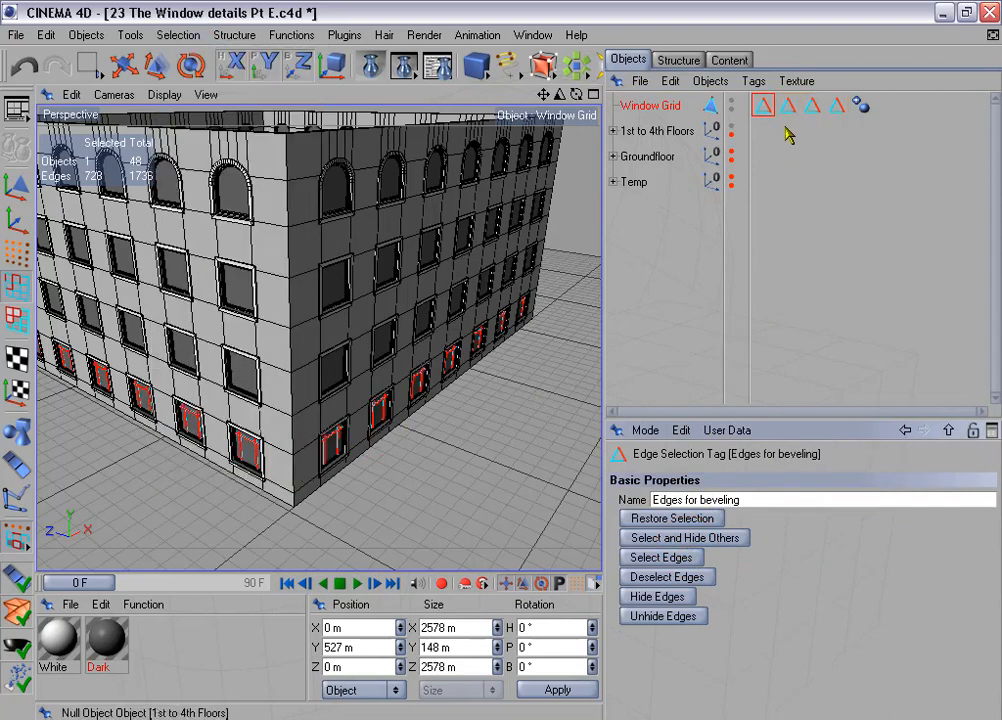
drag(787, 127, 842, 109)
key(Delete)
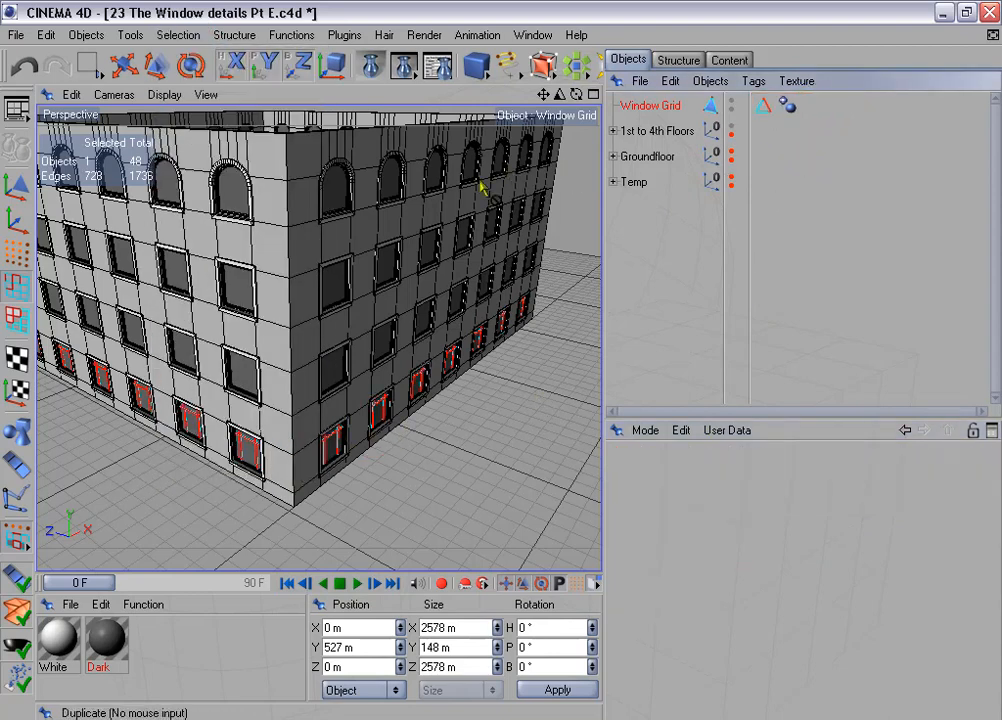
- Start duplicating the merged Window Grid with 3 copies
scroll(420, 217, down, 2)
alt+drag(384, 217, 338, 214)
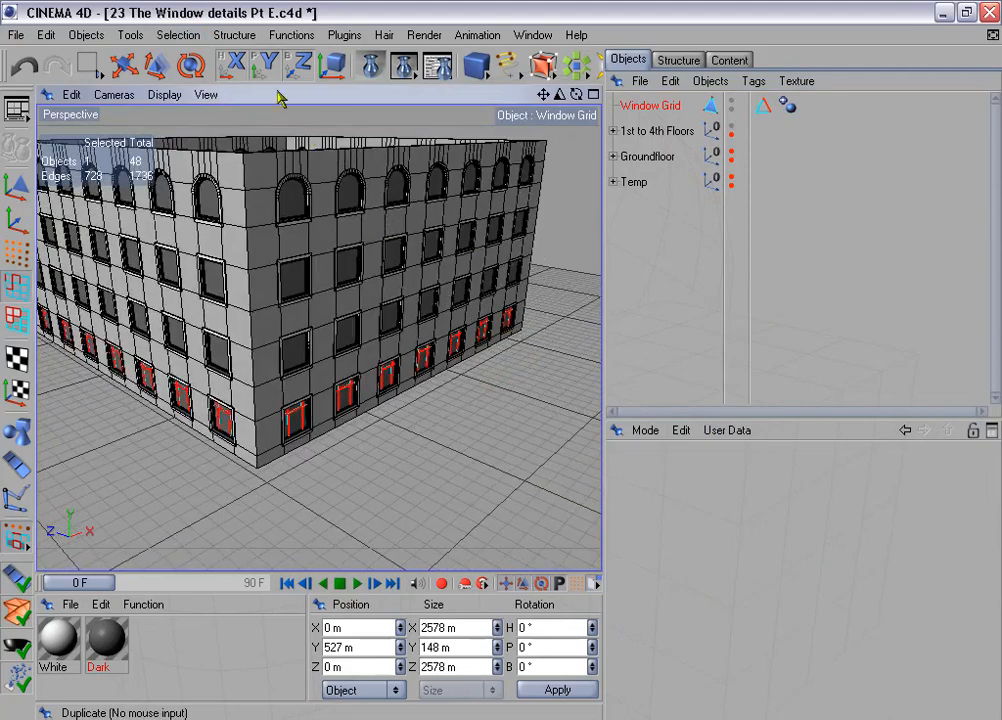
click(291, 35)
click(368, 163)
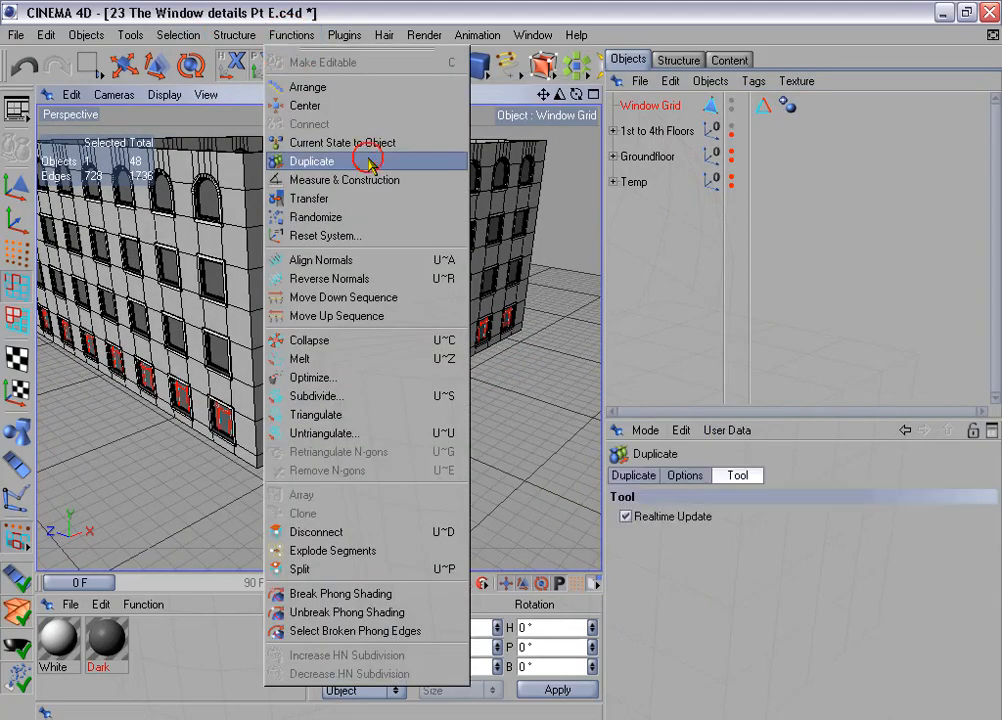
click(645, 475)
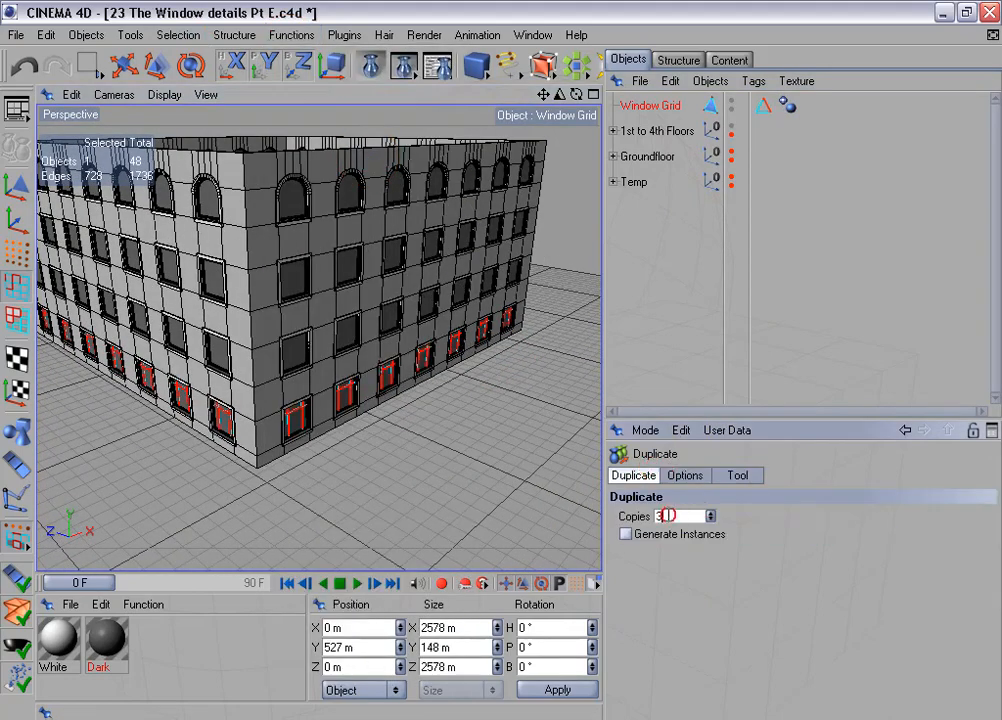
- Offset each copy 340 m along Y, with the X offset and rotation disabled, and apply the duplication
click(686, 476)
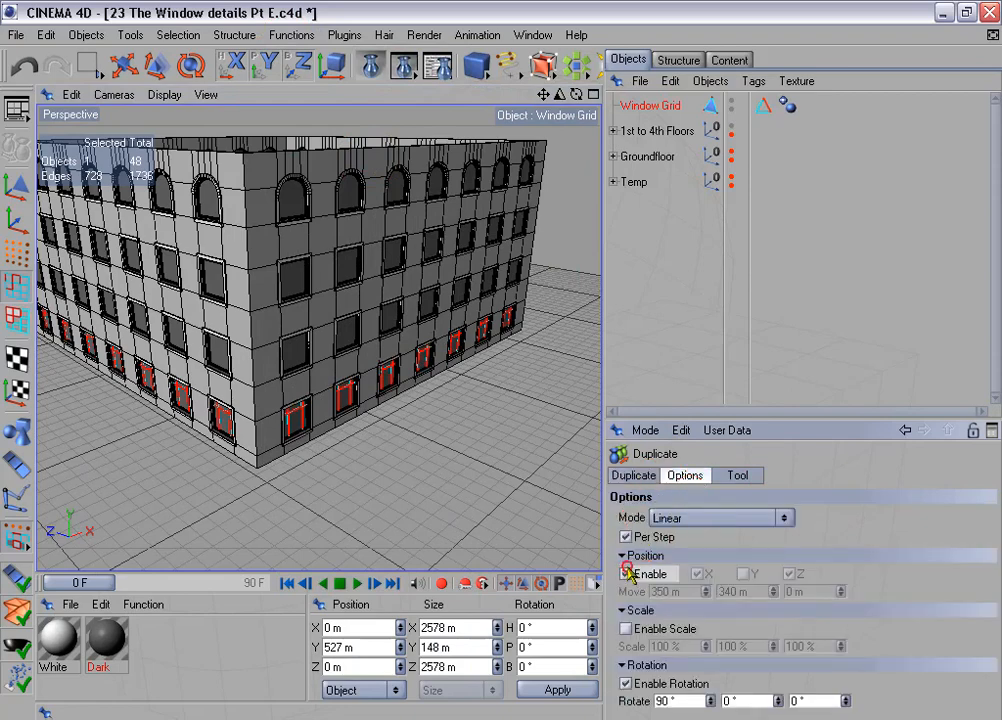
click(627, 572)
click(743, 575)
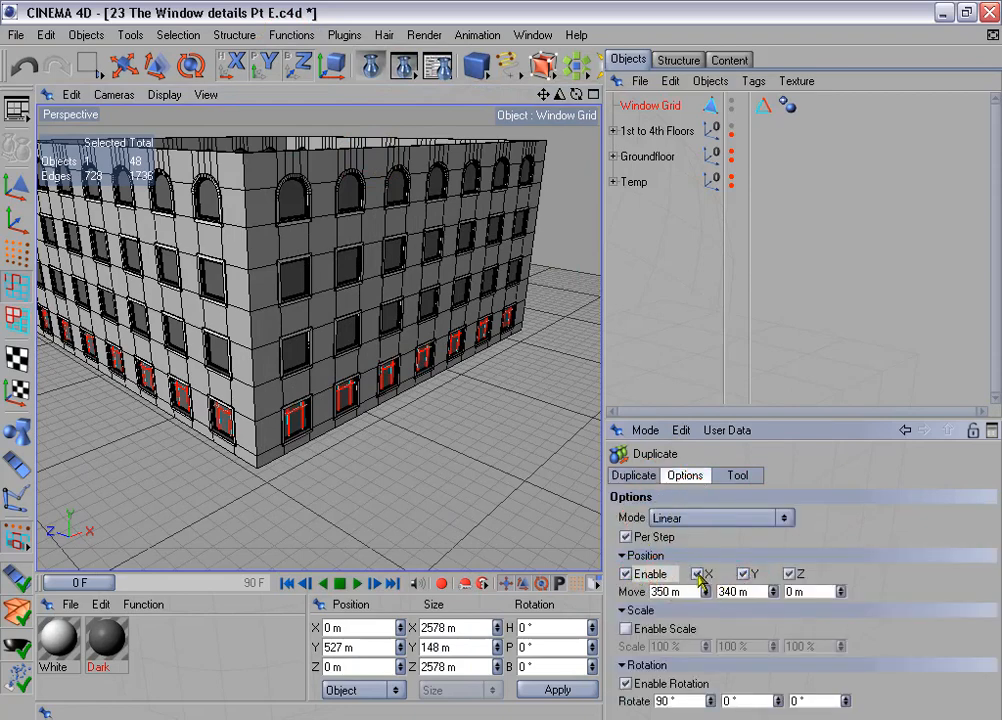
drag(672, 416, 668, 336)
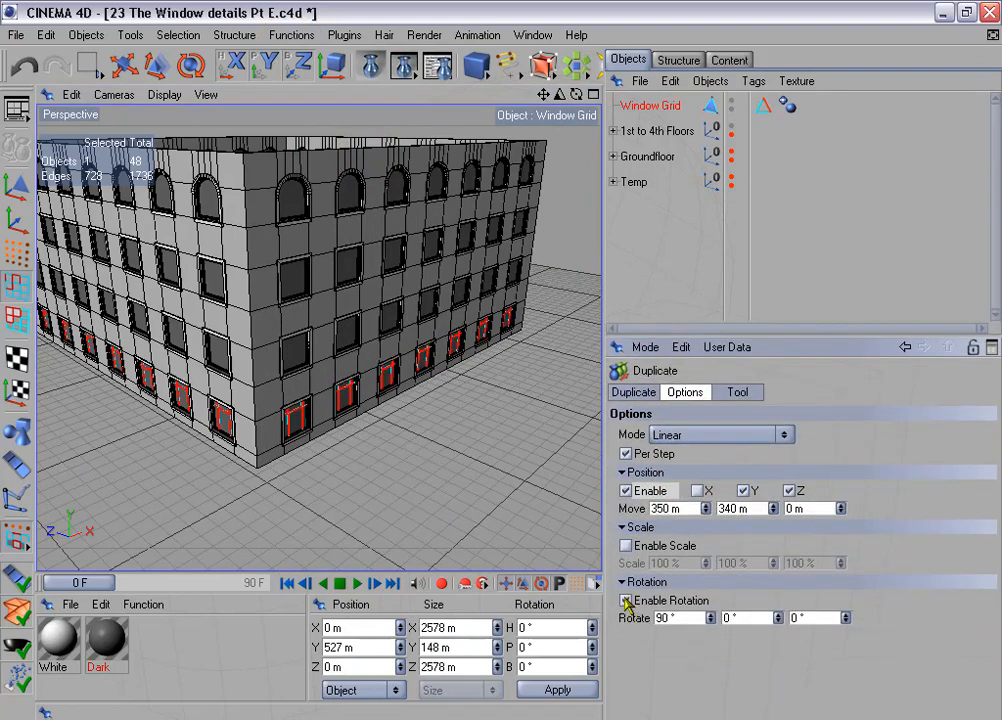
click(739, 392)
click(655, 452)
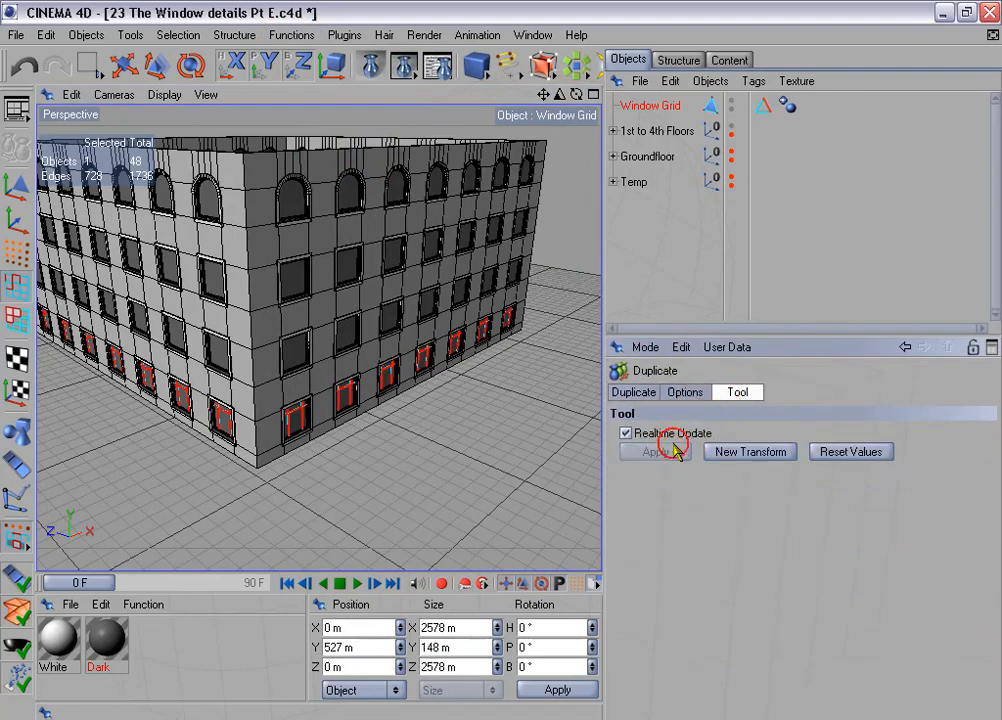
alt+drag(404, 244, 478, 295)
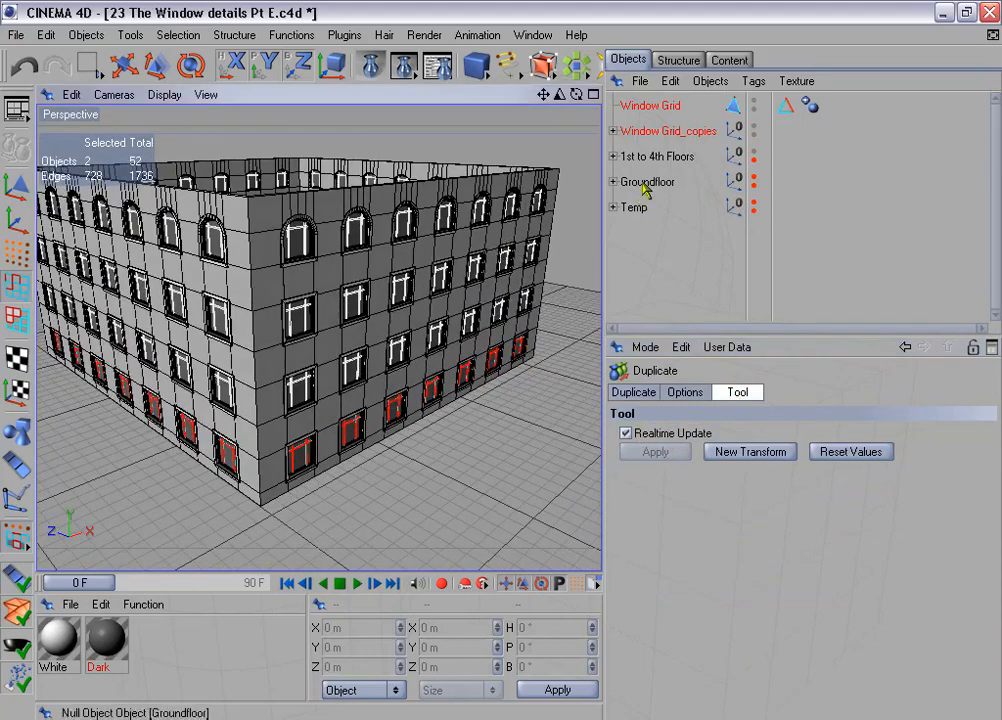
- Connect the Window Grid and its three upper-floor copies into one object
click(613, 131)
click(645, 105)
shift+click(669, 156)
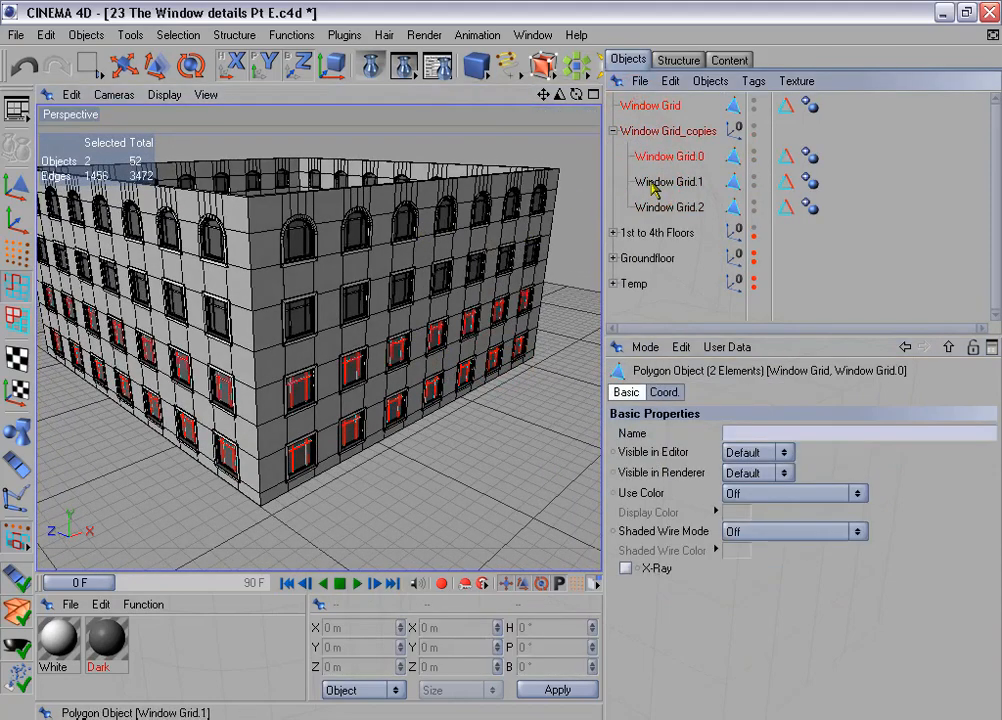
shift+click(669, 181)
shift+click(669, 207)
right_click(678, 230)
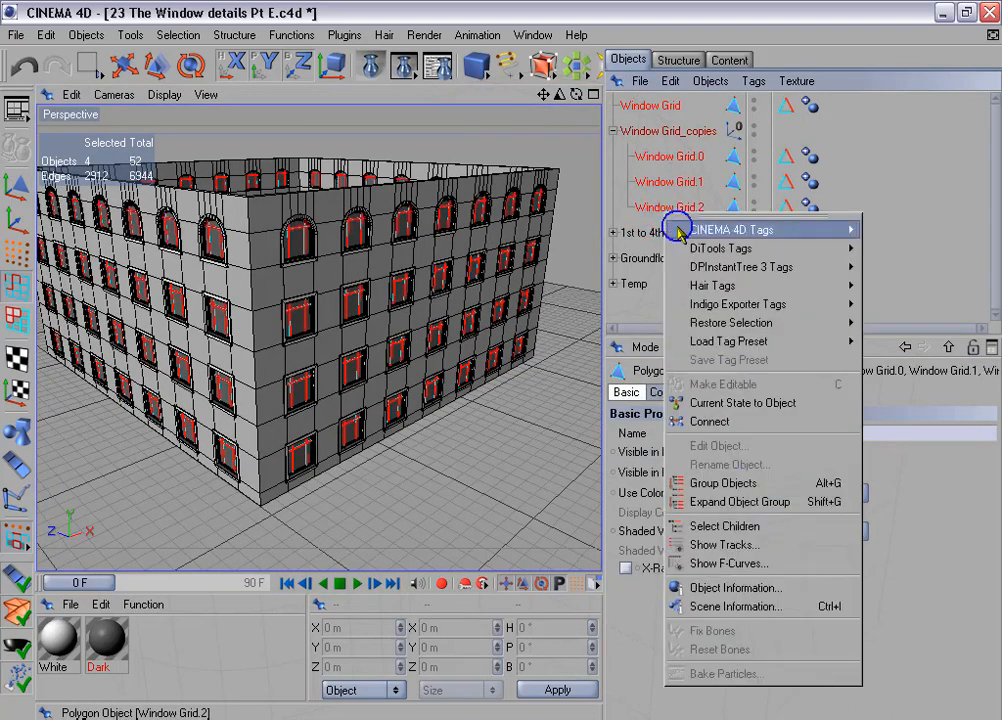
click(735, 421)
- Delete the source Window Grid and the Window Grid_copies group
click(652, 131)
shift+click(661, 157)
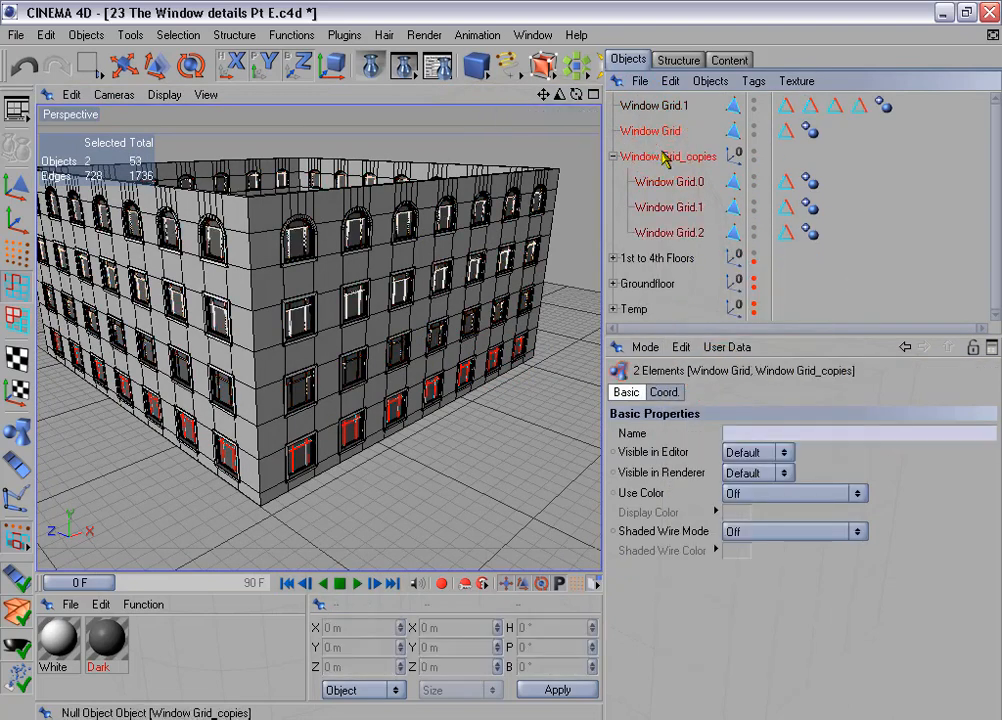
key(Delete)
- Select the edges stored in all four "Edges for beveling" tags of the connected Window Grid.1
click(652, 105)
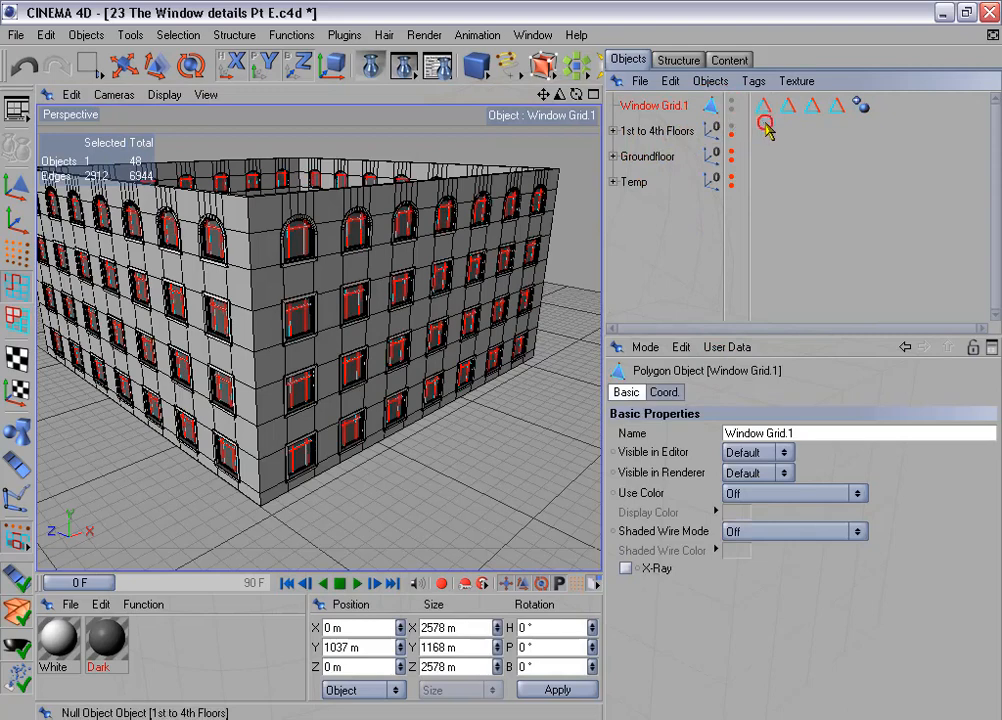
drag(758, 98, 842, 116)
click(700, 434)
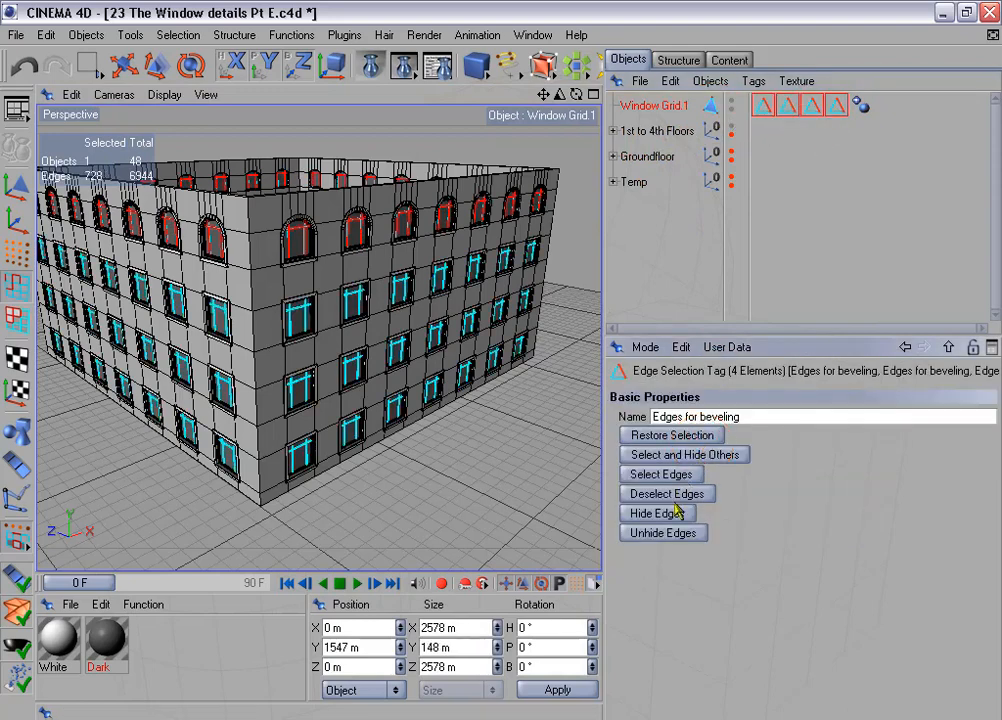
click(691, 476)
- Store the selected edges of all floors in one edge selection tag and delete the other three tags
click(178, 35)
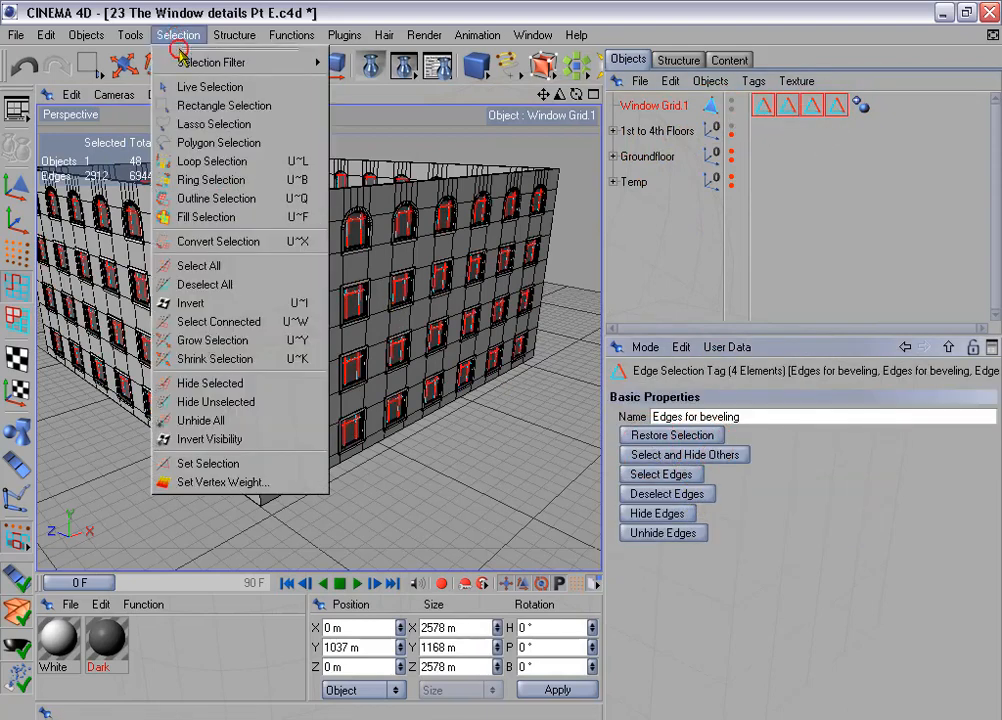
click(255, 463)
drag(789, 131, 838, 116)
key(Delete)
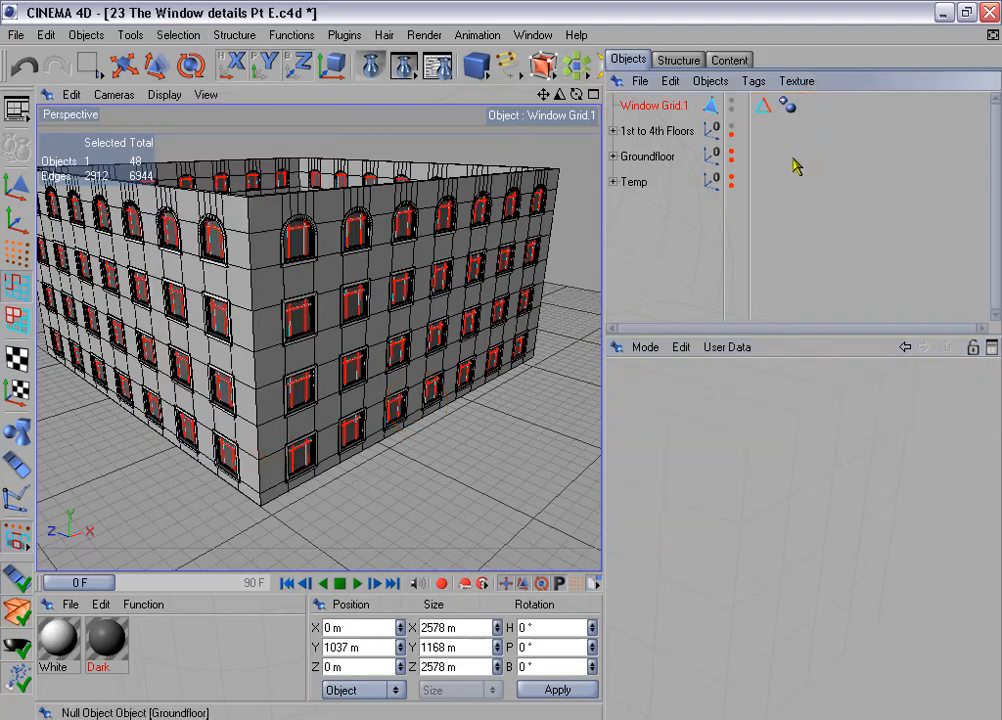
- Rename the connected object Window Grid and move it into the 1st to 4th Floors group
double_click(668, 104)
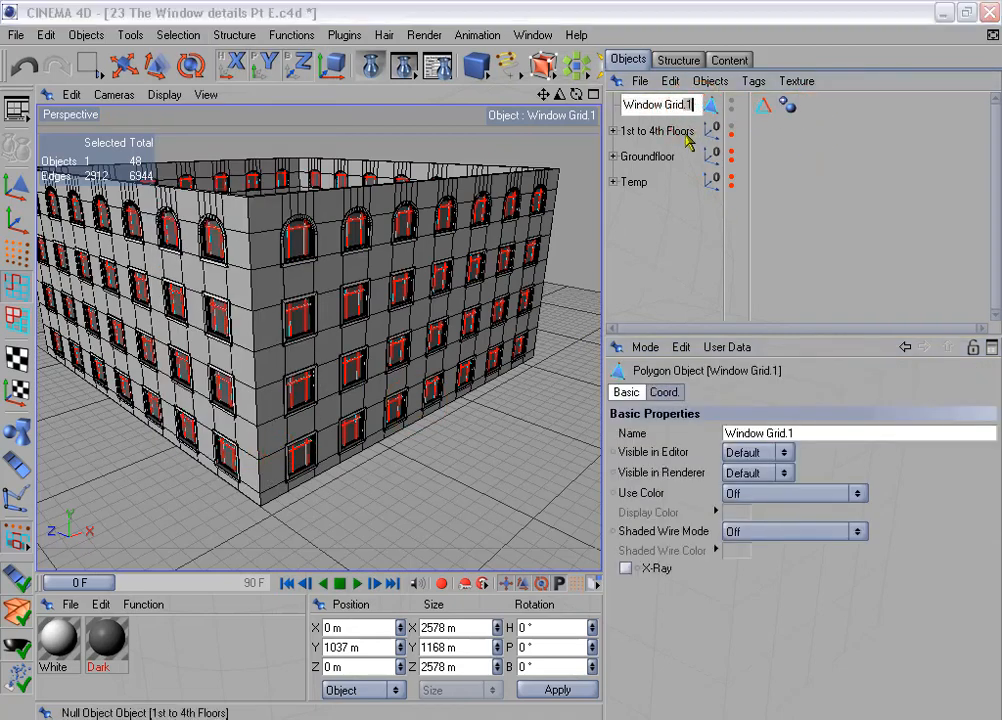
key(Return)
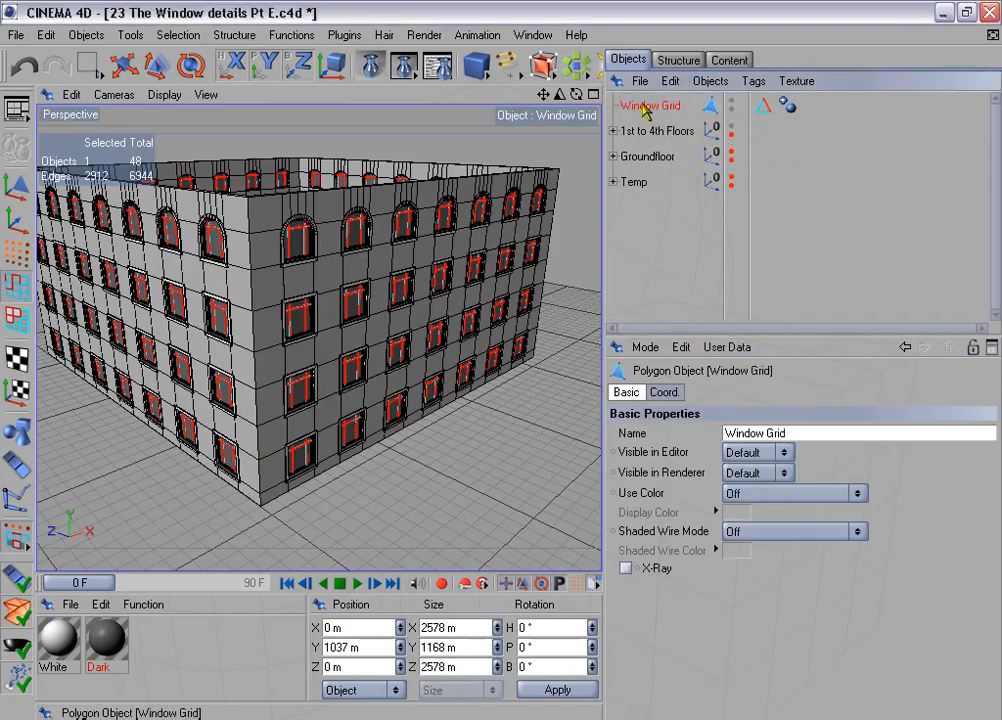
drag(645, 108, 670, 138)
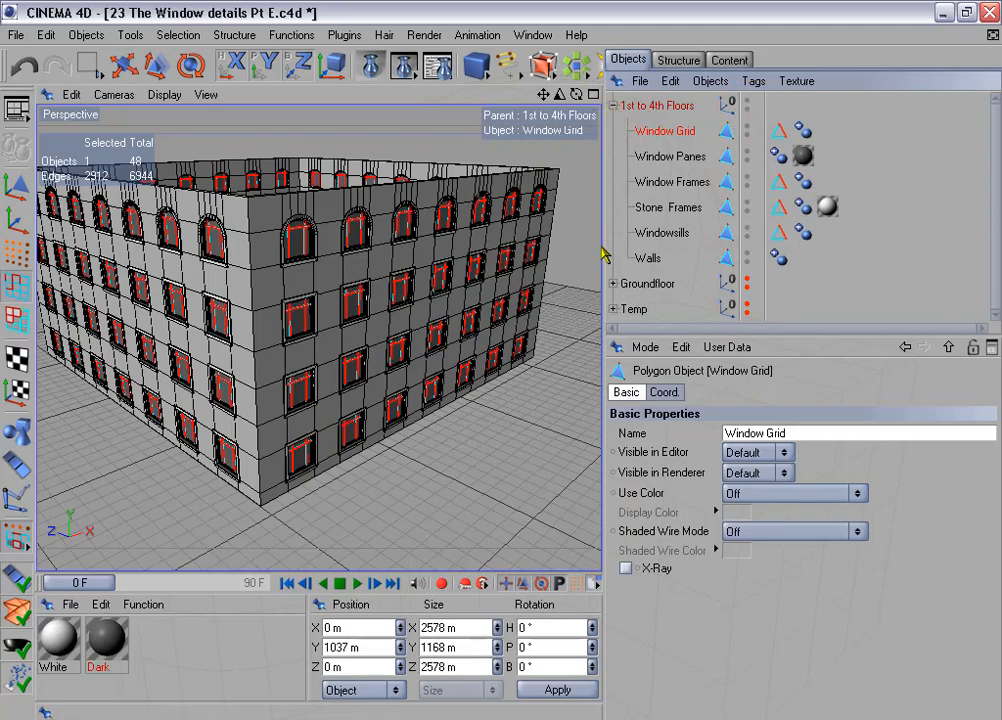
drag(603, 245, 678, 245)
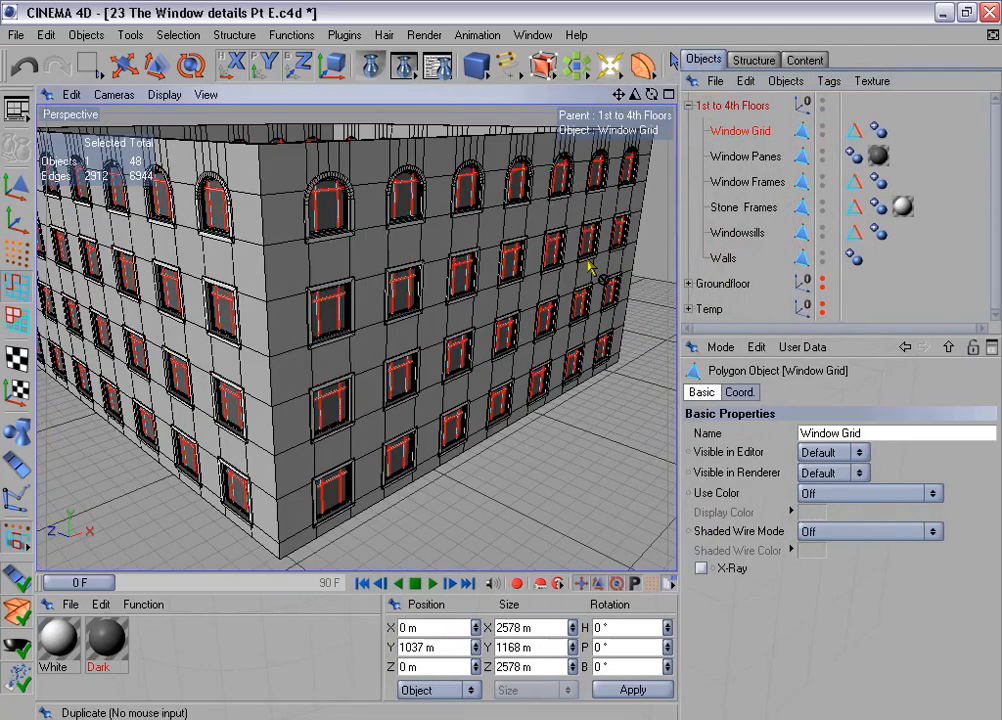
- Rectangle-select the grid polygons of a top-floor arched corner window and frame them in the view
click(16, 318)
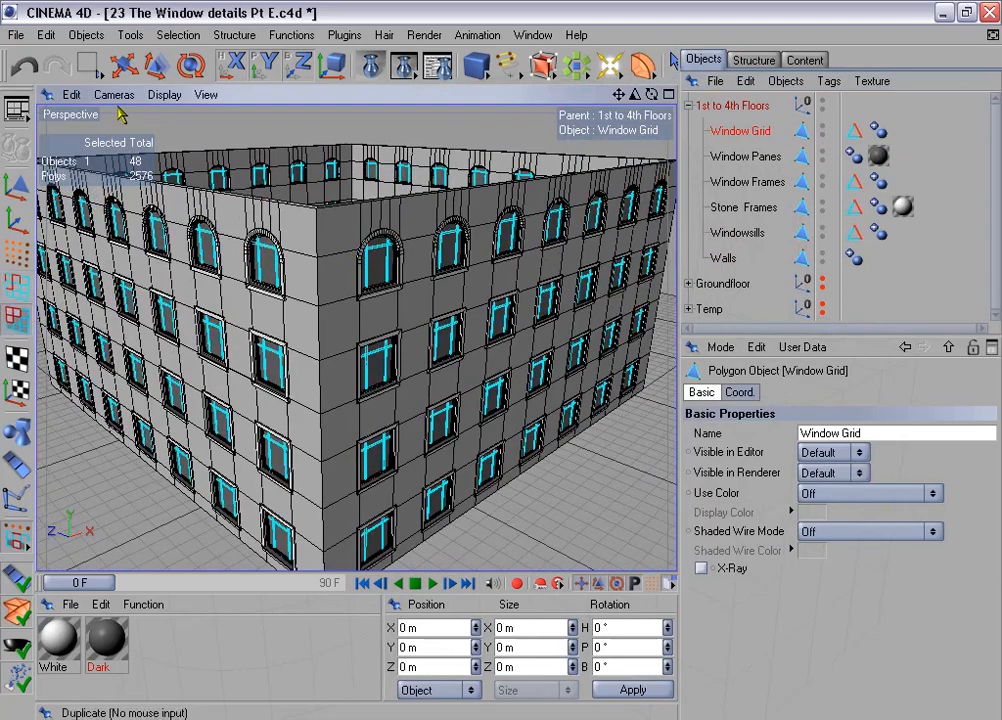
drag(88, 63, 150, 82)
drag(321, 188, 417, 304)
alt+drag(501, 361, 560, 272)
key(s)
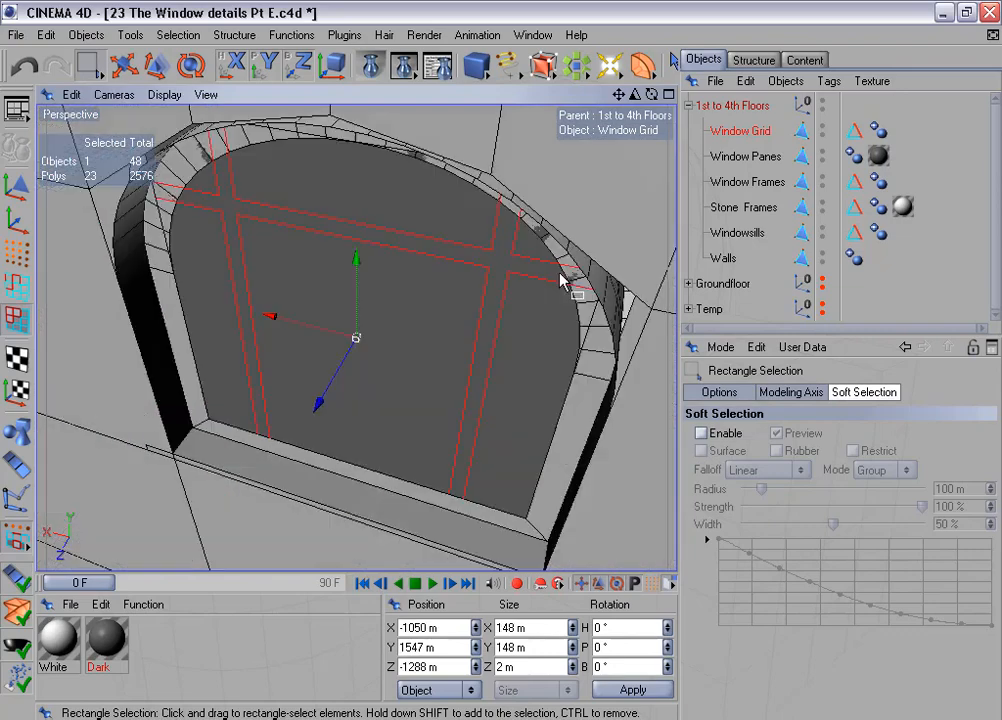
- Examine where the arched window's grid bars meet the frame and sill, and test-render the view
alt+drag(540, 137, 500, 63)
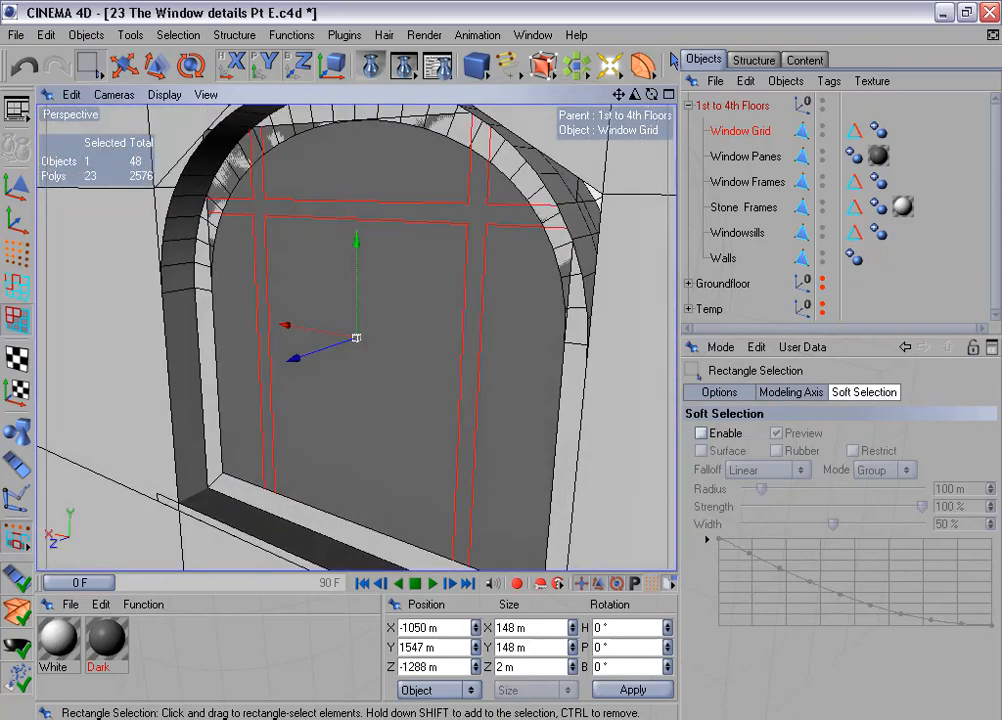
alt+middle_drag(545, 145, 553, 25)
scroll(541, 161, up, 2)
alt+drag(541, 161, 485, 178)
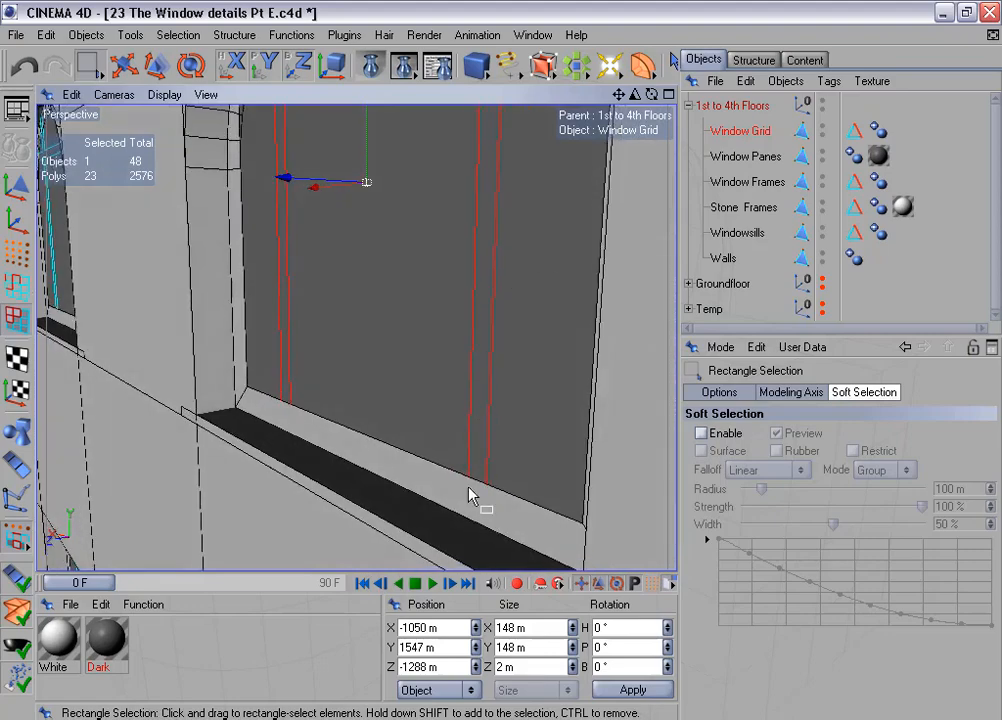
scroll(469, 399, down, 2)
alt+drag(454, 226, 432, 239)
scroll(435, 225, down, 4)
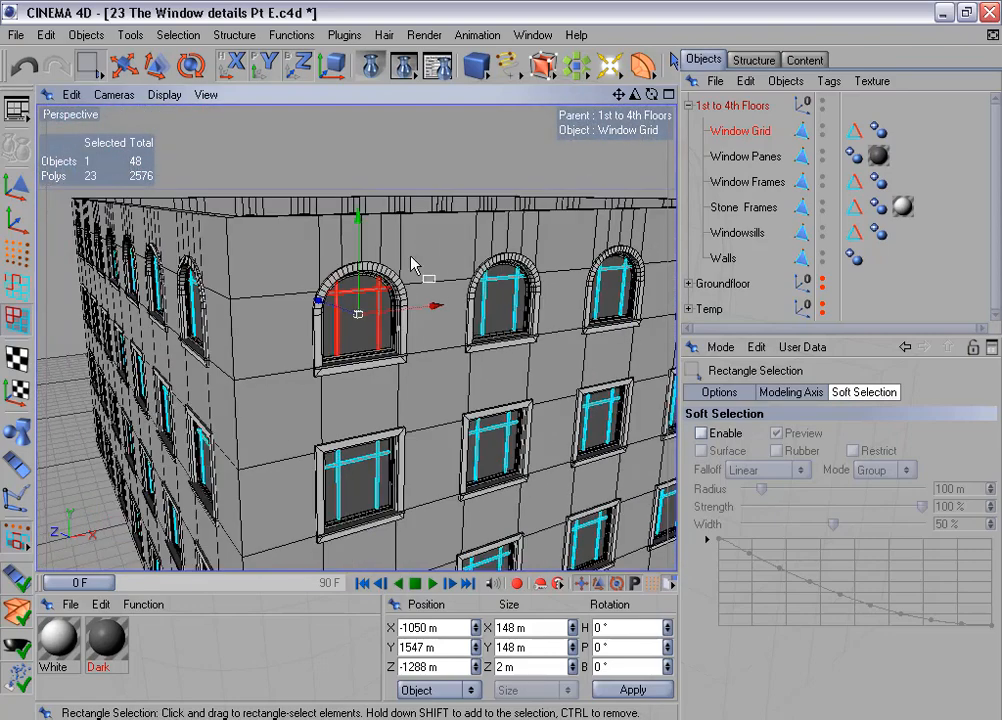
key(ctrl+r)
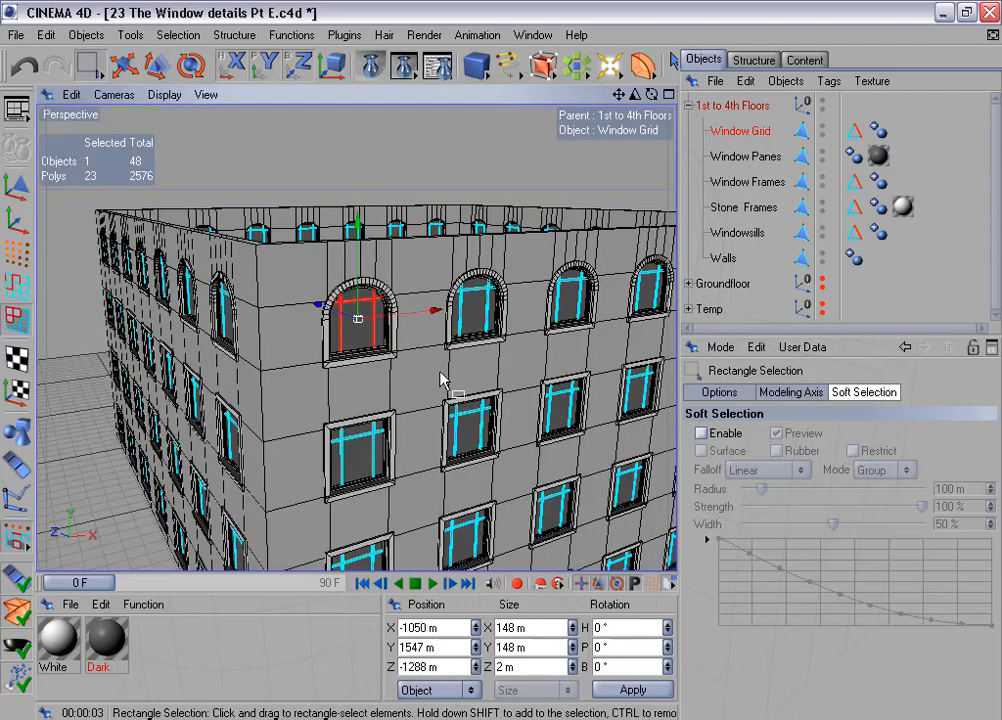
- Rectangle-select the horizontal grid bar of the arched corner window and test-render the view
scroll(420, 342, up, 3)
alt+drag(416, 337, 432, 312)
alt+middle_drag(417, 312, 379, 272)
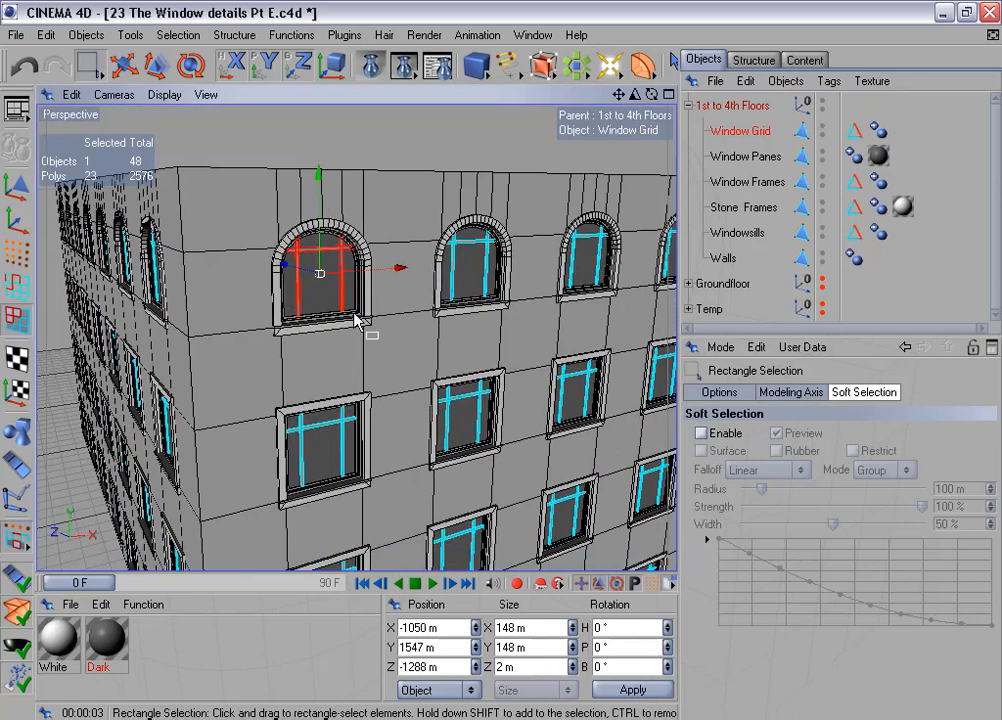
drag(261, 238, 394, 265)
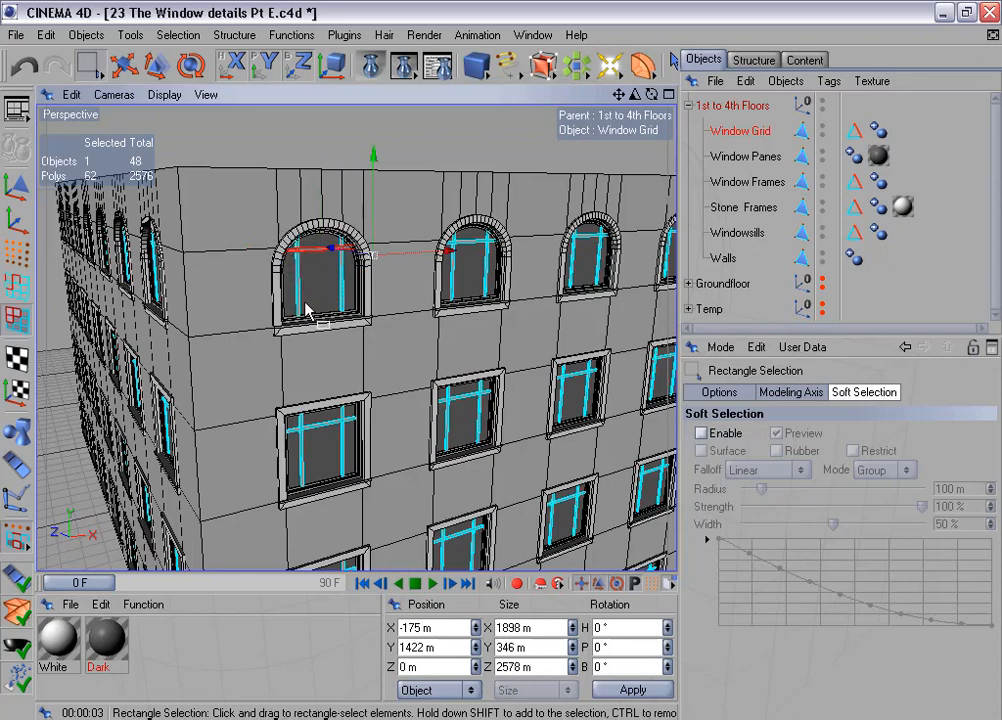
key(ctrl+r)
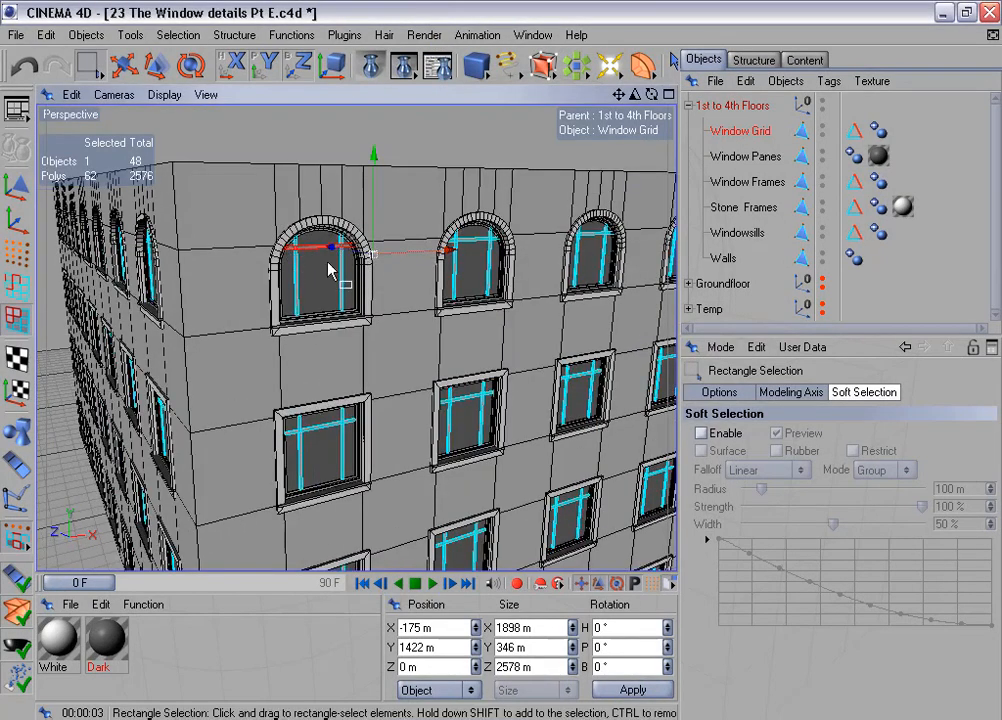
- Assign the Dark material to the Window Grid
alt+drag(543, 275, 573, 278)
middle_click(557, 286)
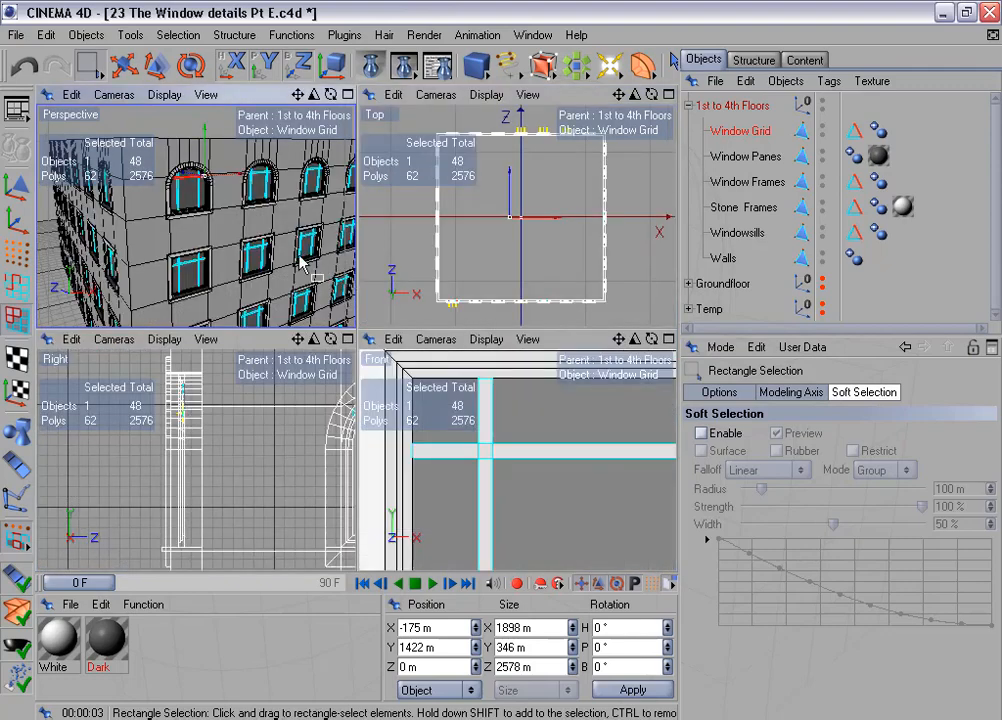
middle_click(302, 257)
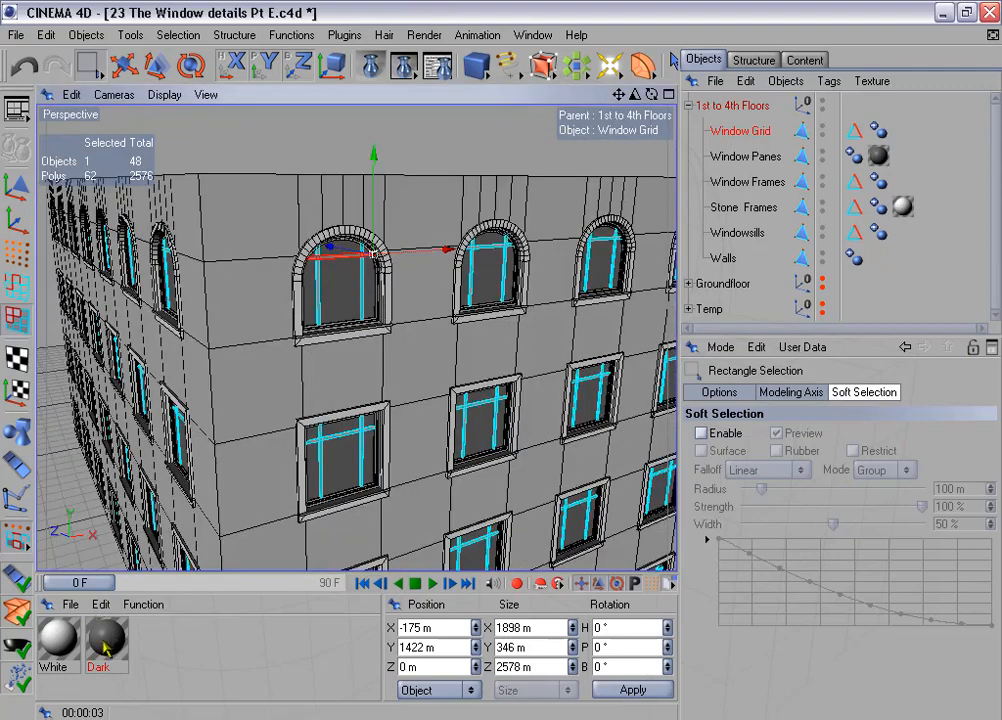
drag(105, 647, 755, 140)
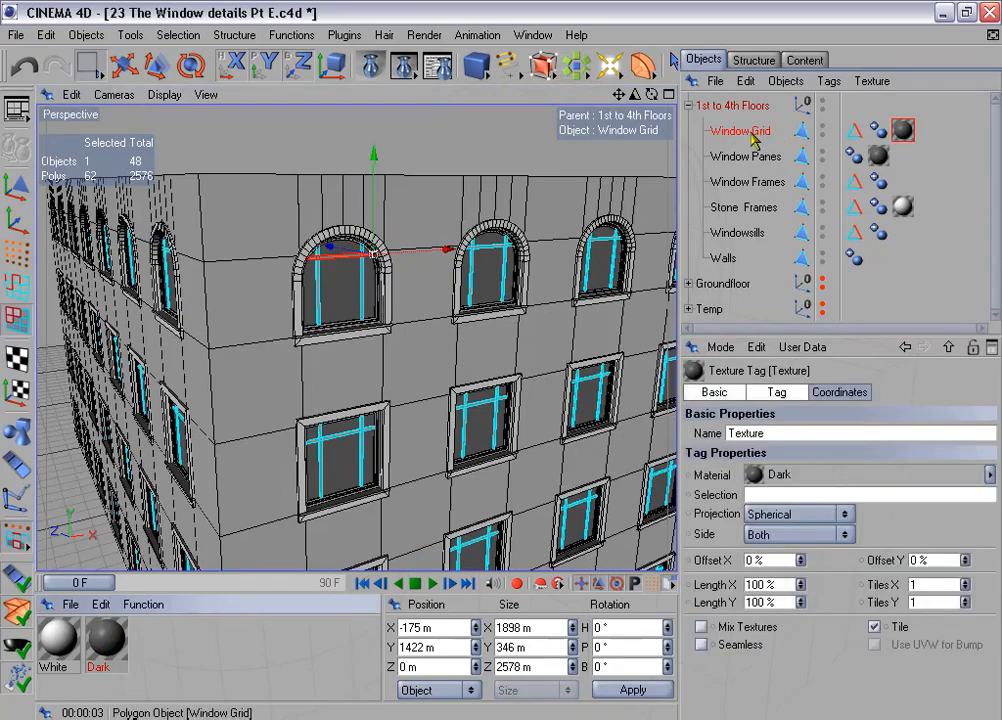
- Render a close view of the arched windows to check how the Window Grid looks with the Dark material
drag(634, 95, 501, 360)
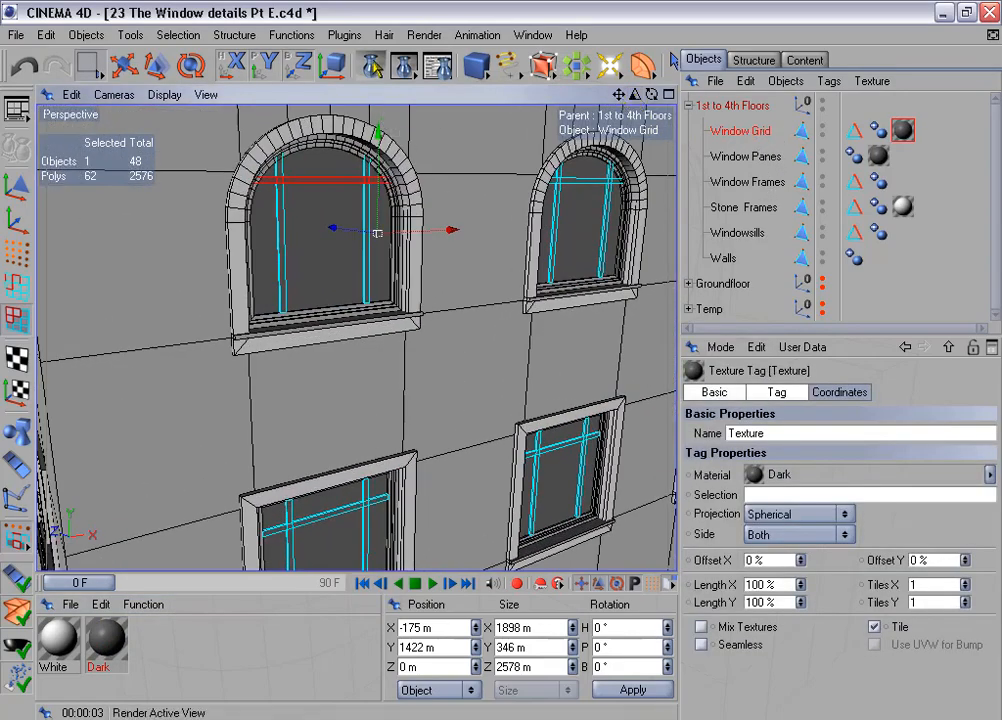
click(371, 65)
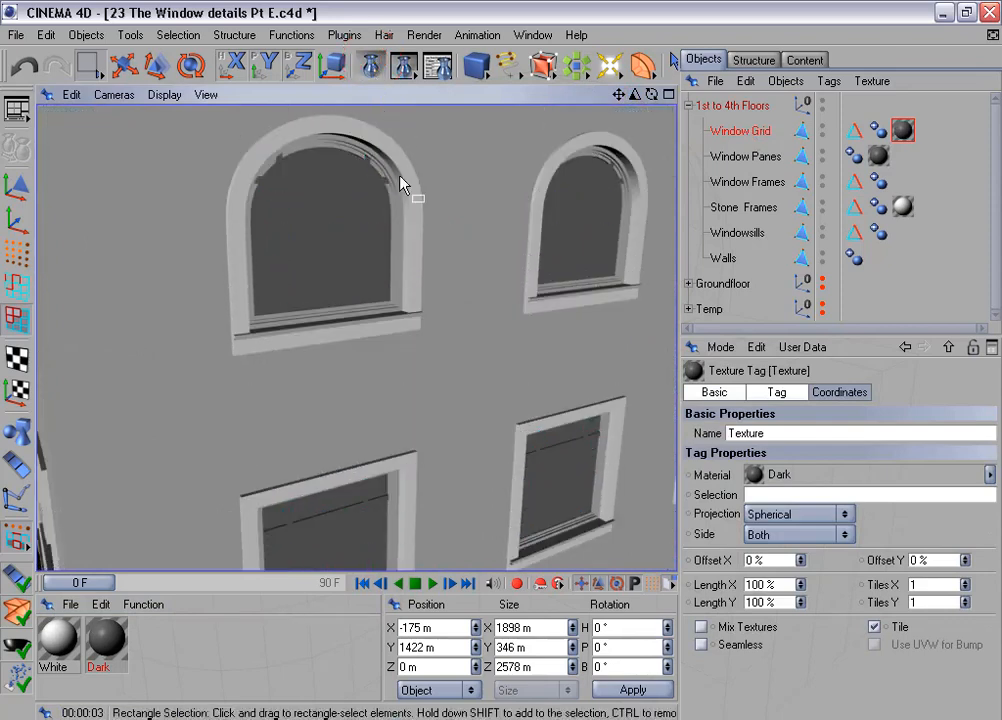
drag(636, 95, 670, 95)
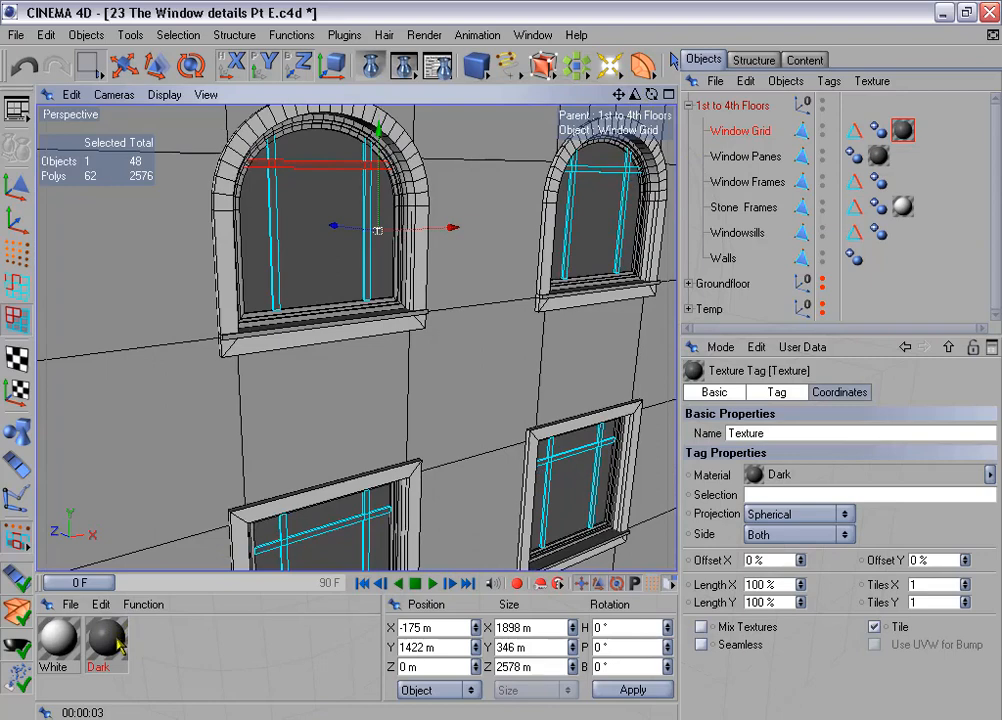
alt+drag(500, 358, 512, 412)
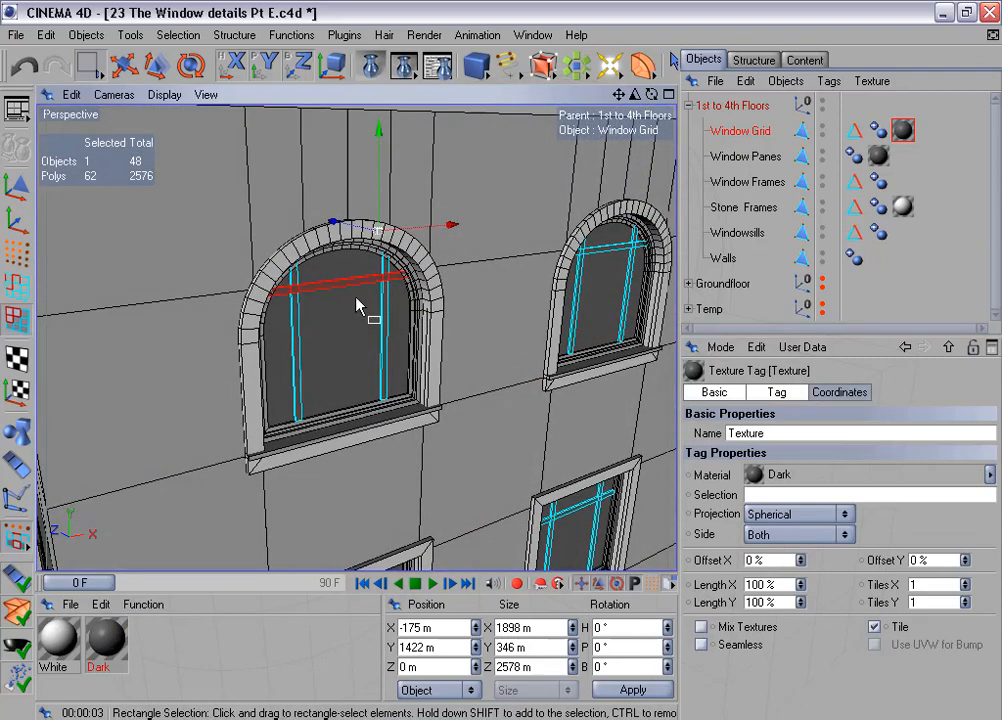
- Examine how the Window Grid bars fit inside the arched corner window from several close angles and against the whole facade
alt+drag(501, 358, 522, 262)
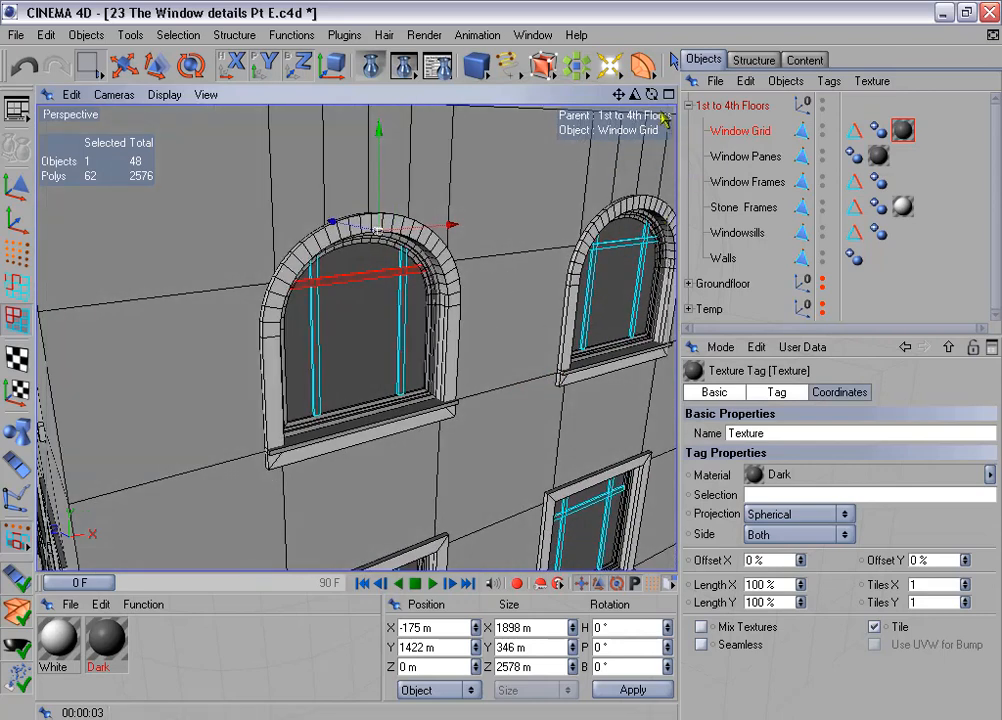
drag(637, 93, 676, 93)
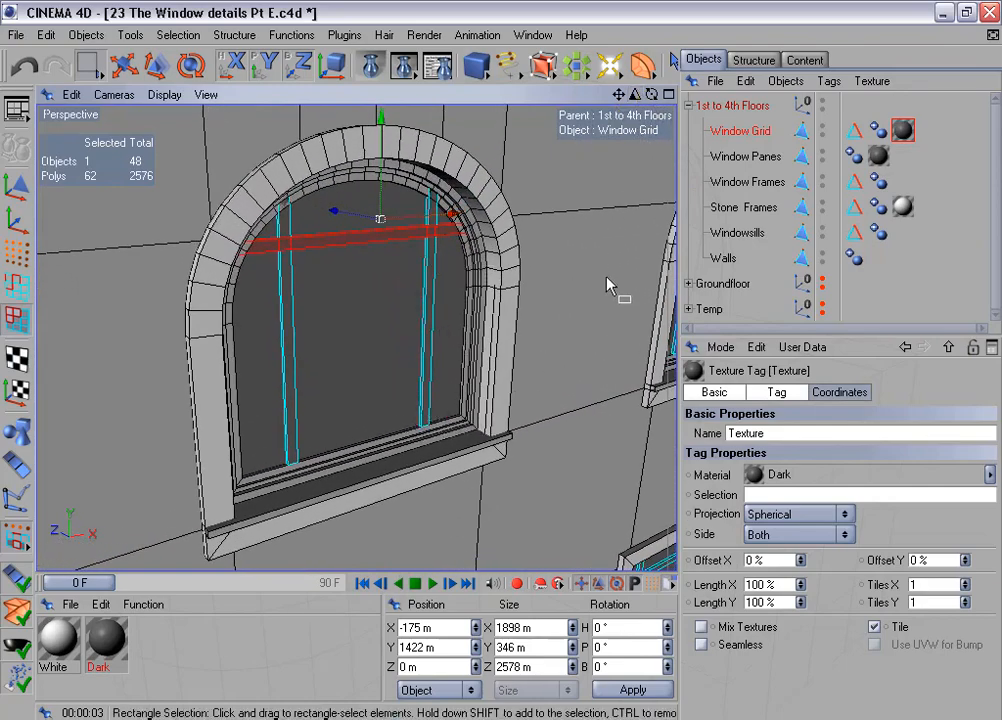
alt+drag(499, 360, 545, 368)
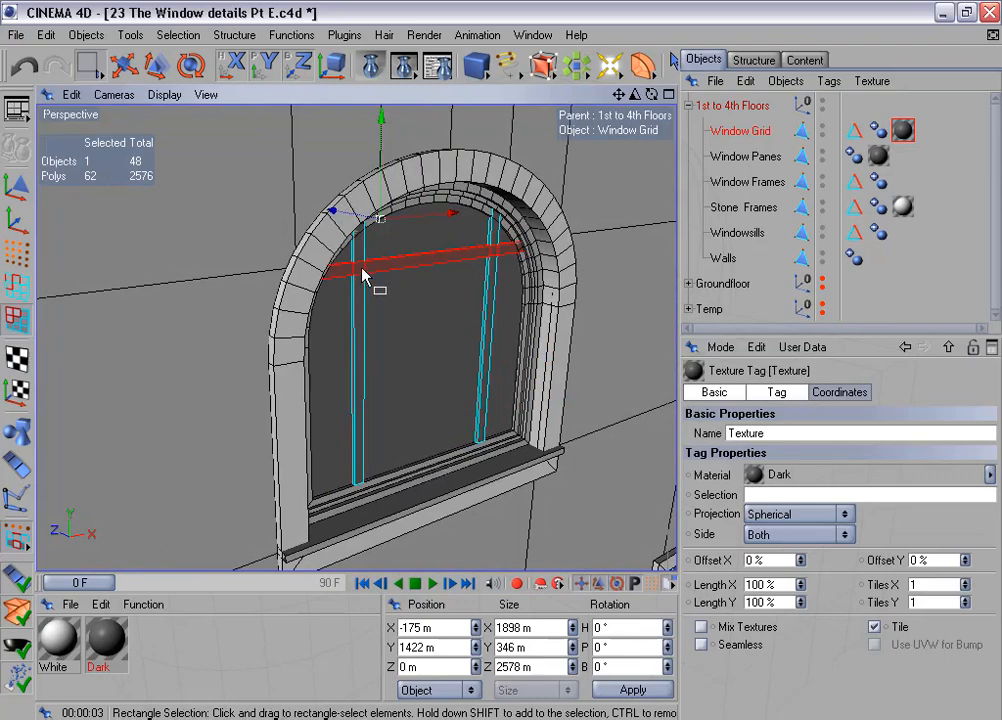
mouse_move(573, 255)
alt+mouse_down()
mouse_move(590, 305)
mouse_move(577, 258)
alt+mouse_up()
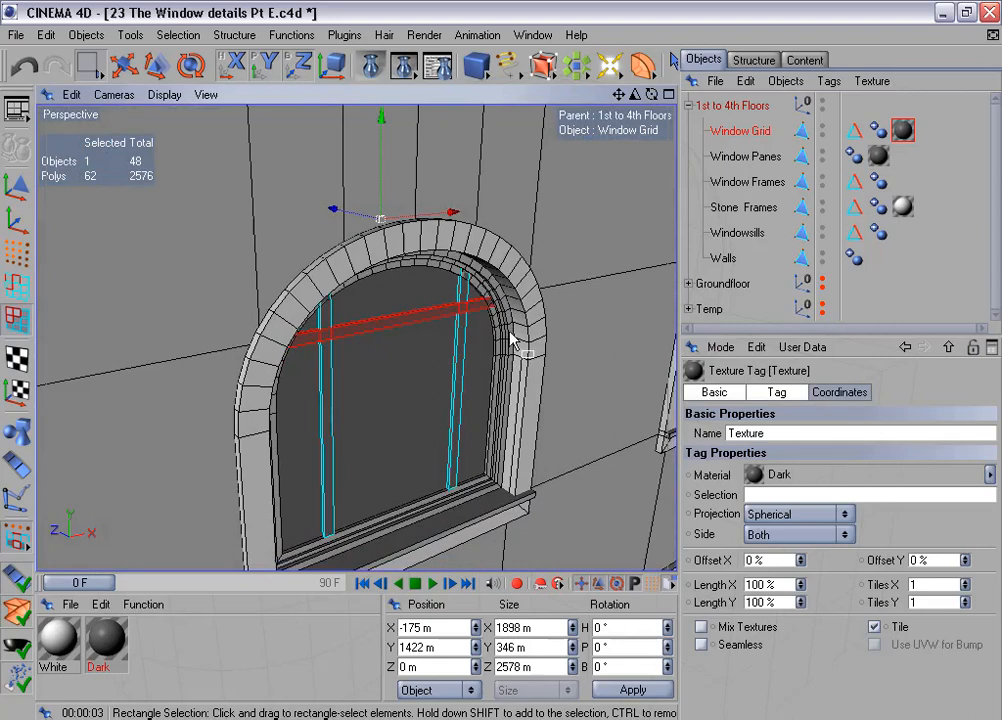
alt+middle_drag(541, 279, 514, 243)
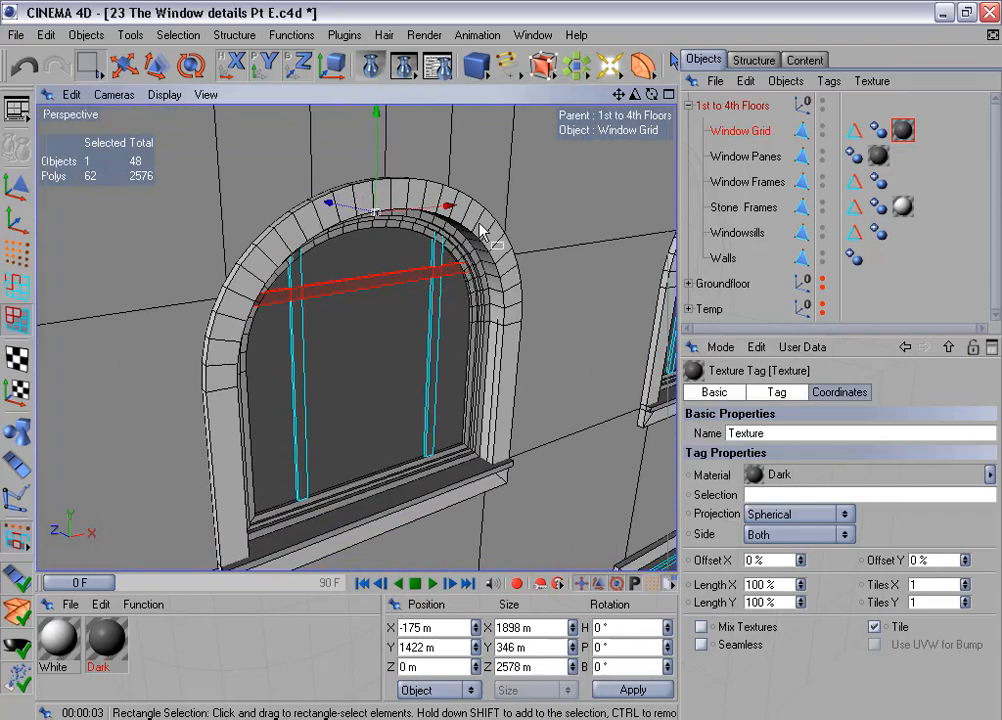
scroll(478, 223, down, 5)
mouse_move(478, 223)
alt+mouse_down()
mouse_move(422, 208)
mouse_move(492, 223)
alt+mouse_up()
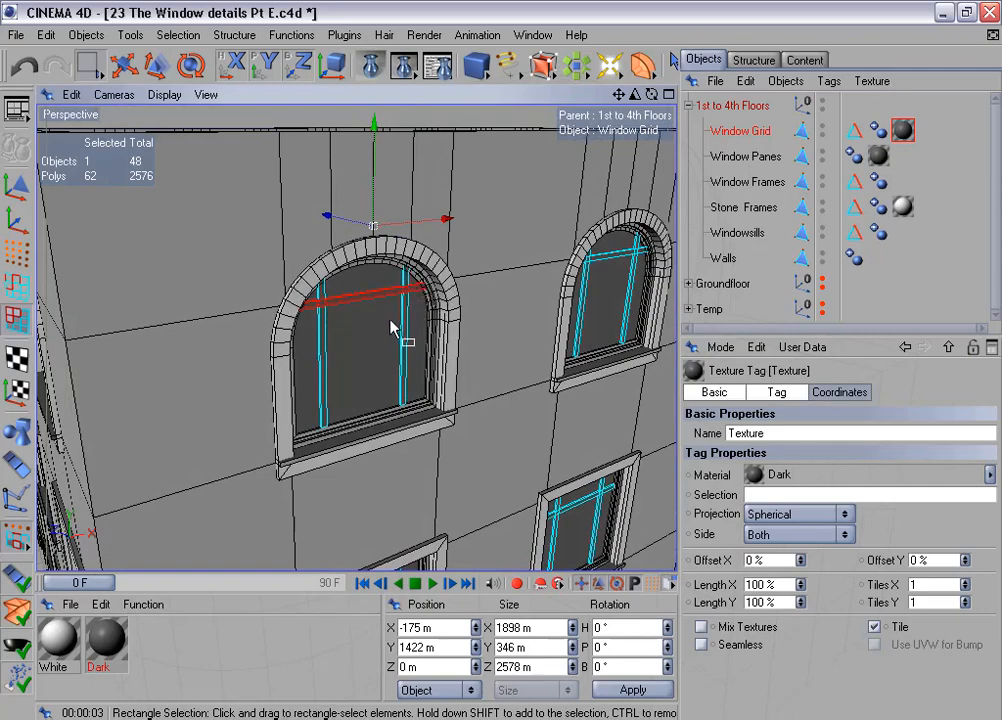
scroll(391, 329, down, 8)
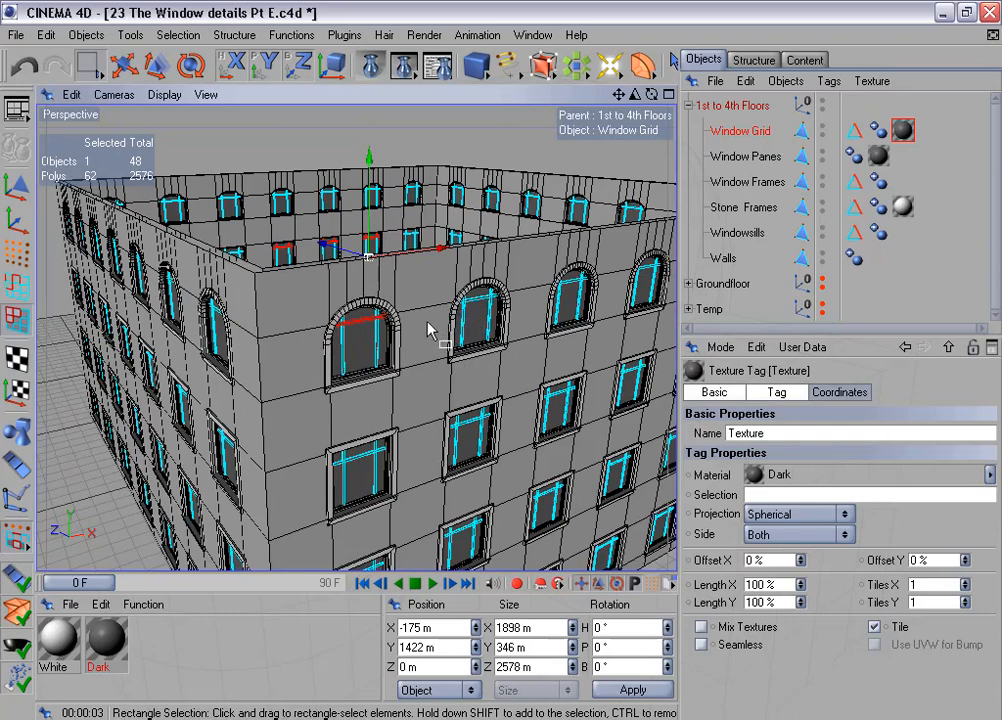
- Duplicate the Window Grid outside the 1st to 4th Floors group and hide the copy in the editor
click(740, 135)
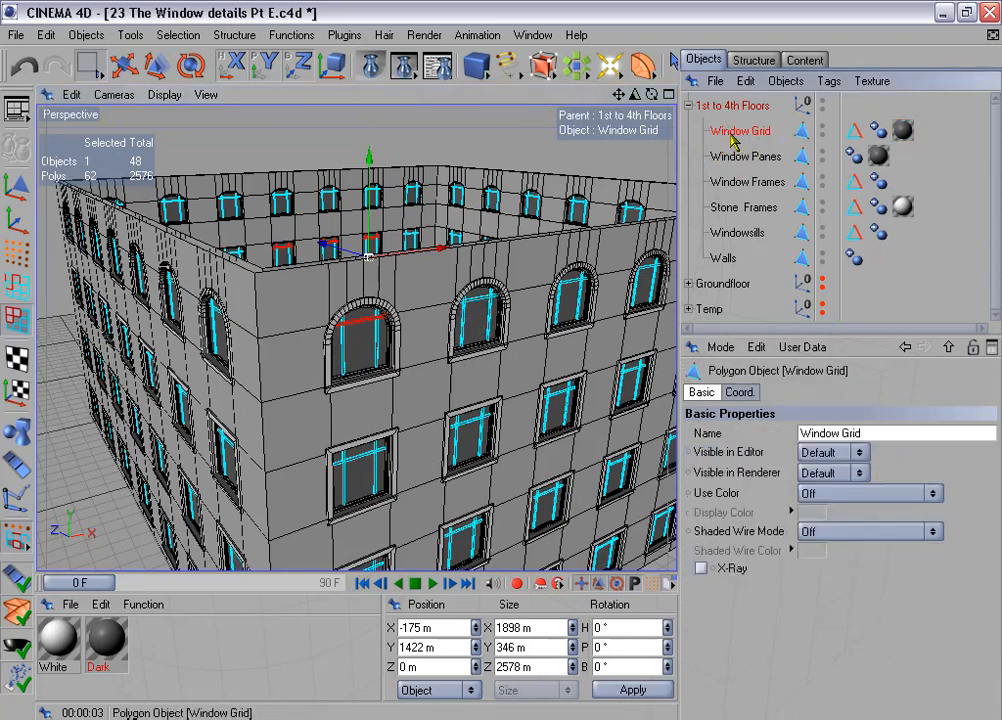
ctrl+drag(733, 143, 748, 102)
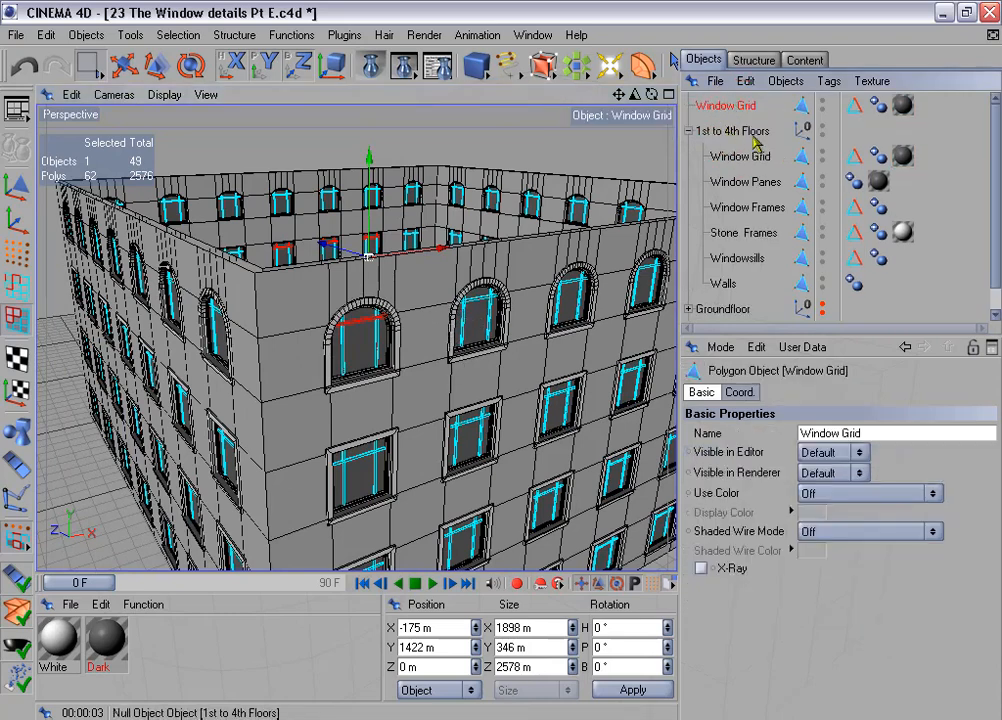
click(822, 101)
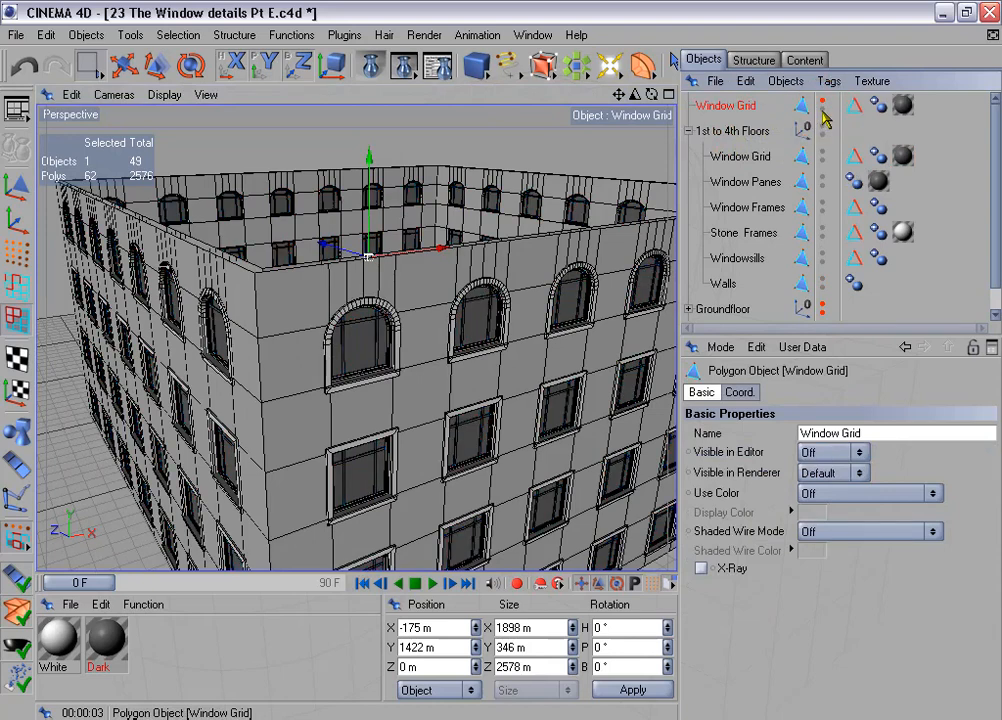
- In the front view, rectangle-select and delete all grid points of the arched top-floor windows from the grouped Window Grid
middle_click(505, 366)
middle_click(481, 438)
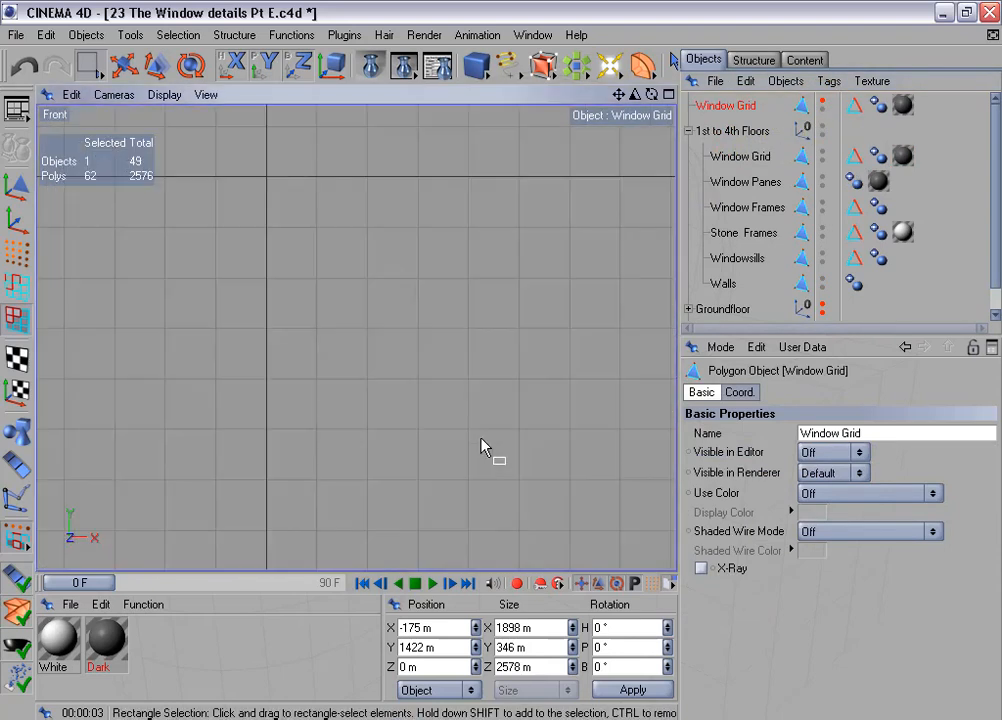
click(750, 158)
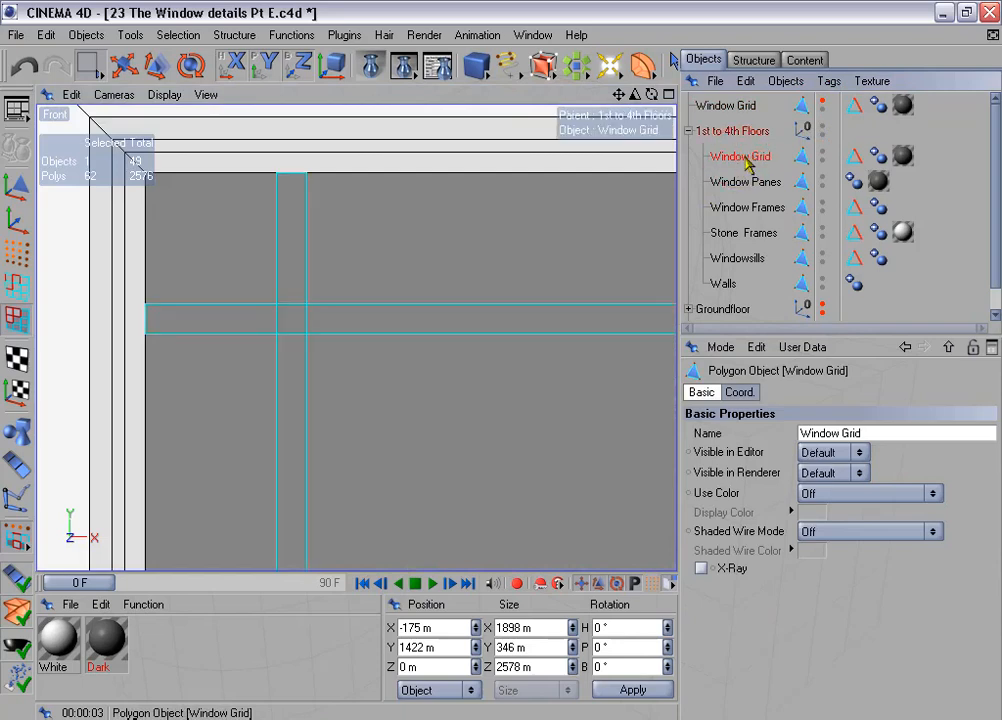
key(h)
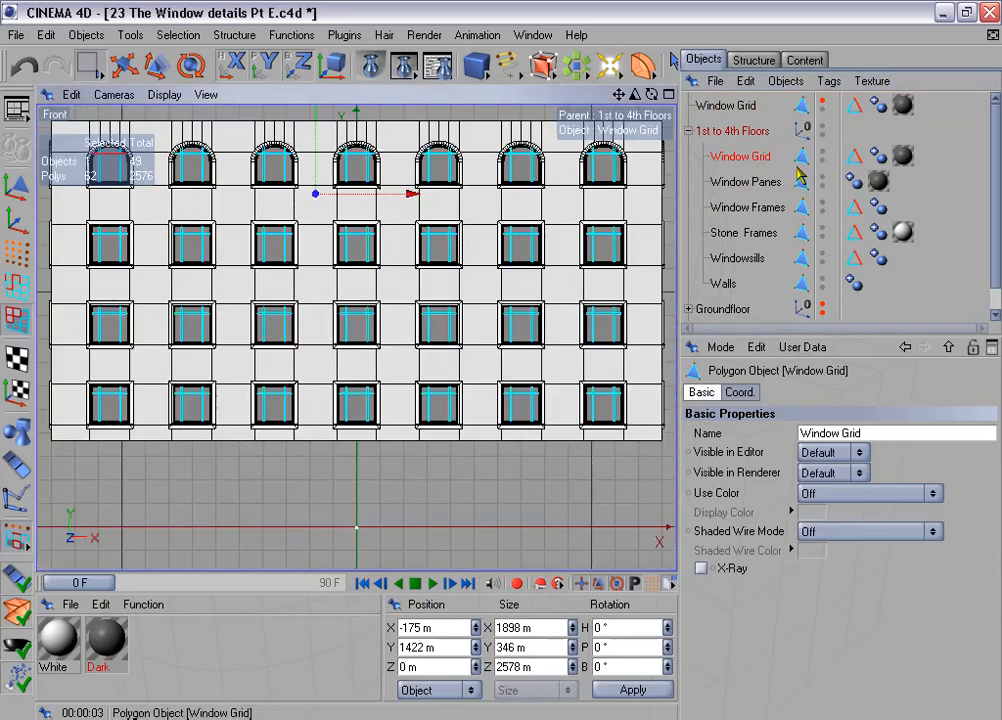
scroll(521, 230, down, 4)
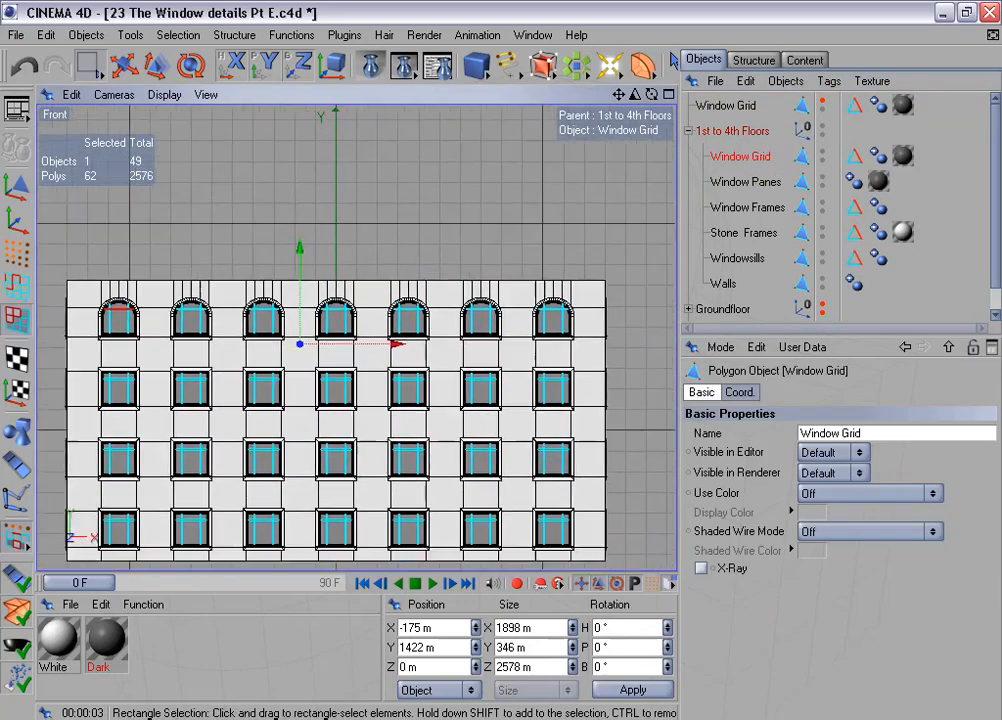
click(16, 252)
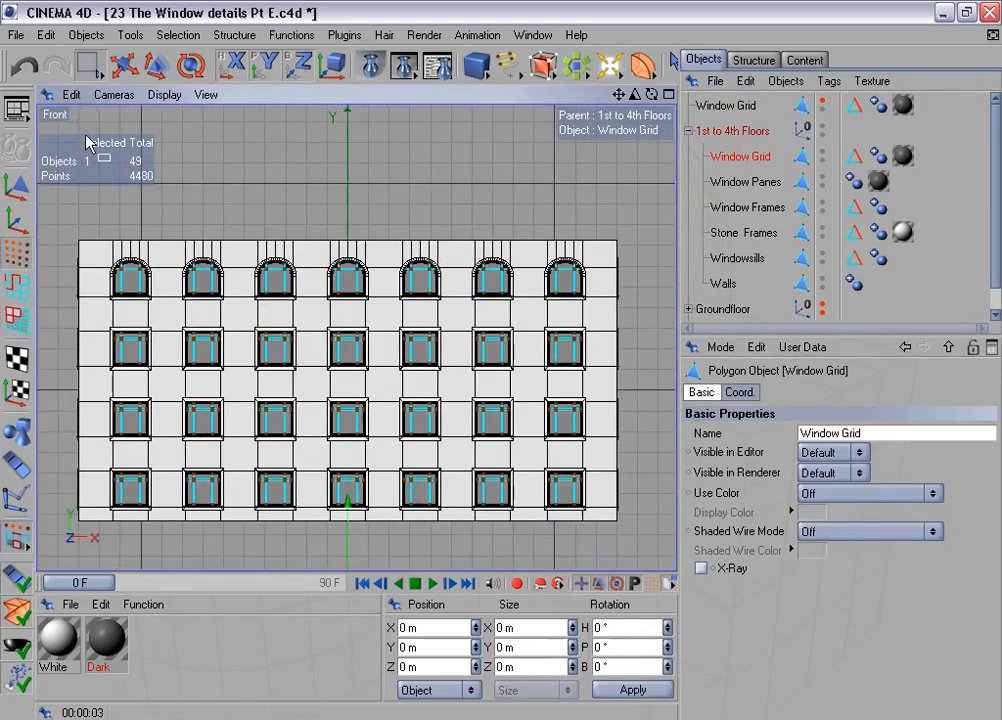
click(89, 66)
drag(66, 260, 632, 307)
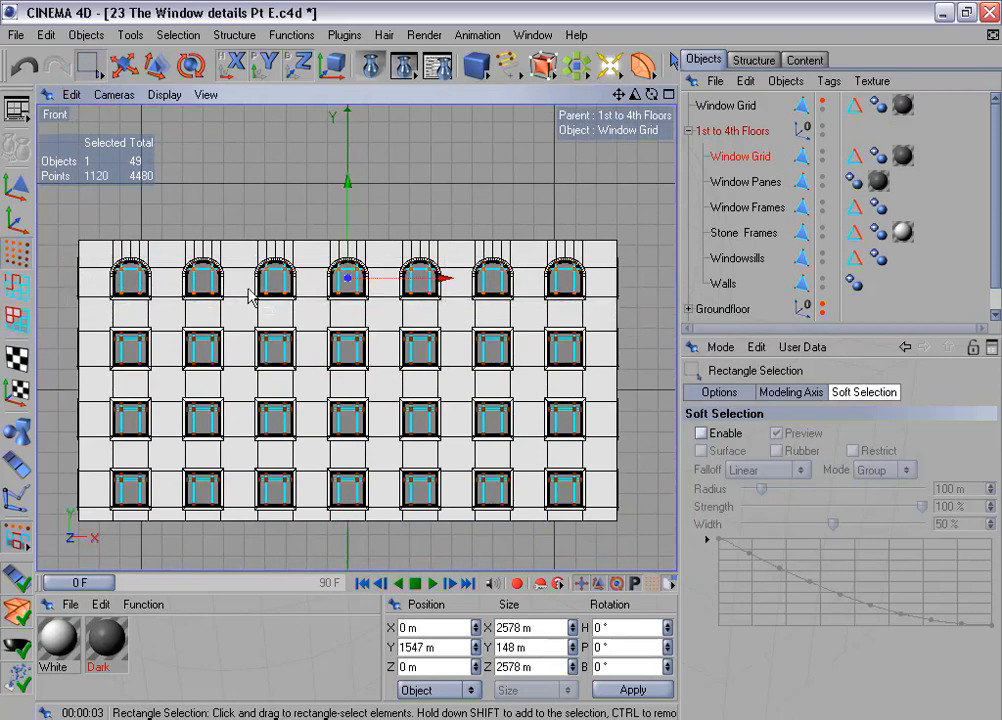
key(Delete)
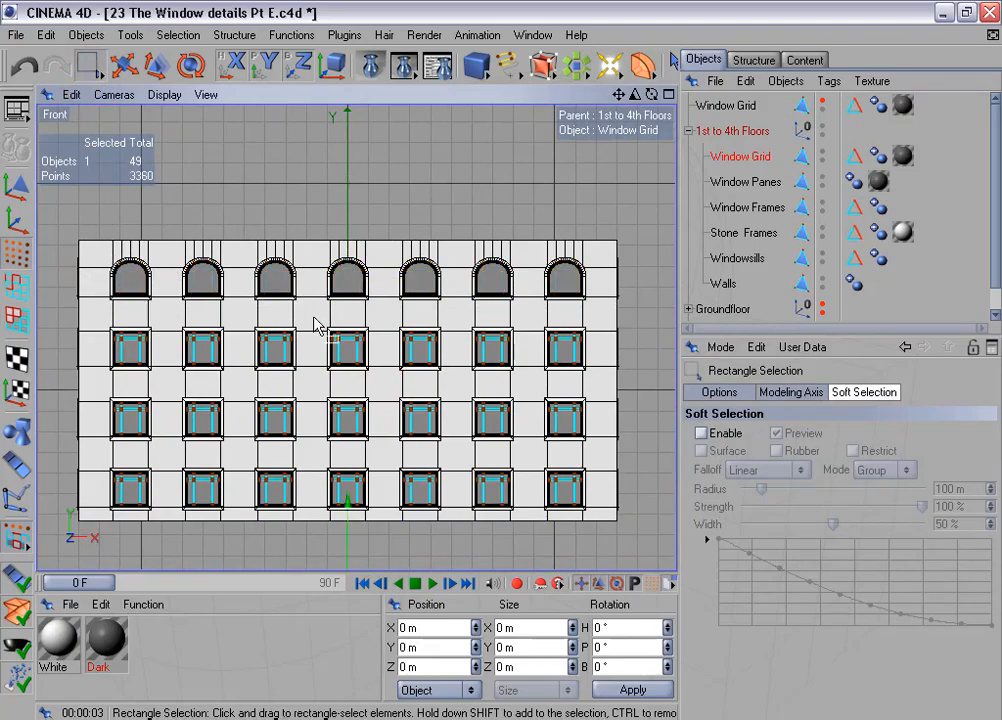
middle_click(317, 313)
middle_click(252, 238)
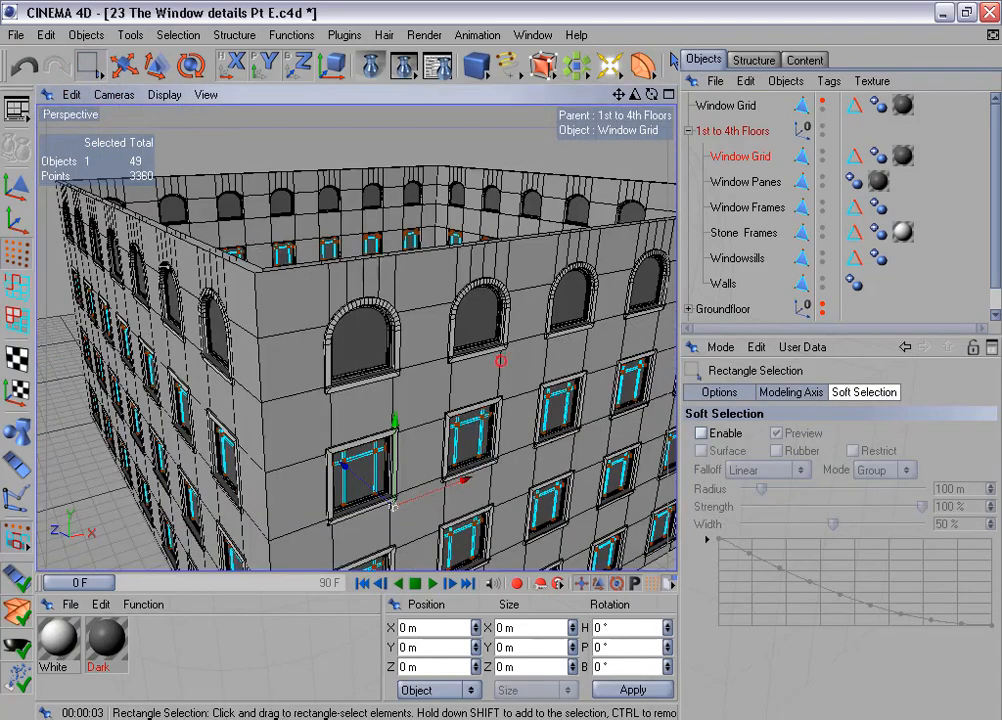
alt+drag(501, 358, 475, 340)
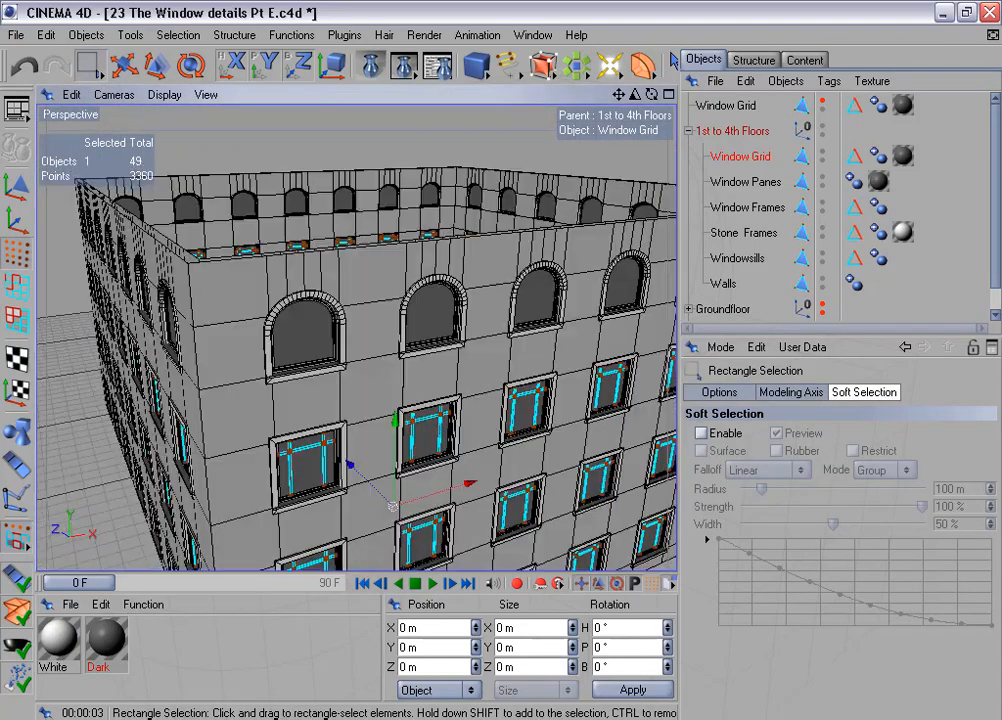
- Collapse and hide the 1st to 4th Floors group, then show and select the separate Window Grid copy
click(692, 131)
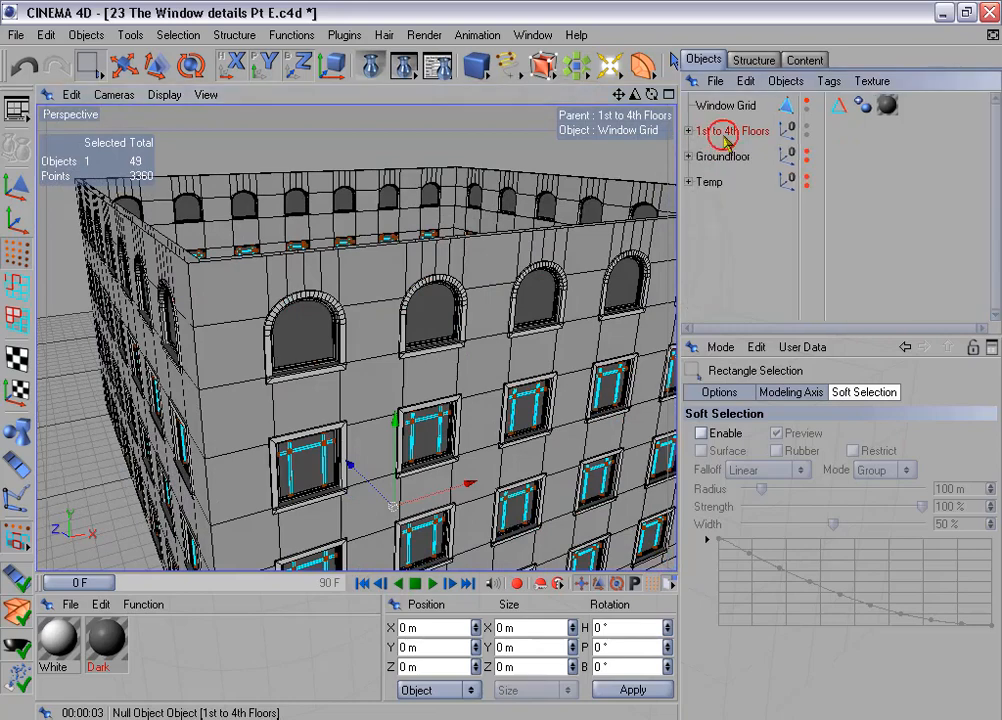
click(806, 125)
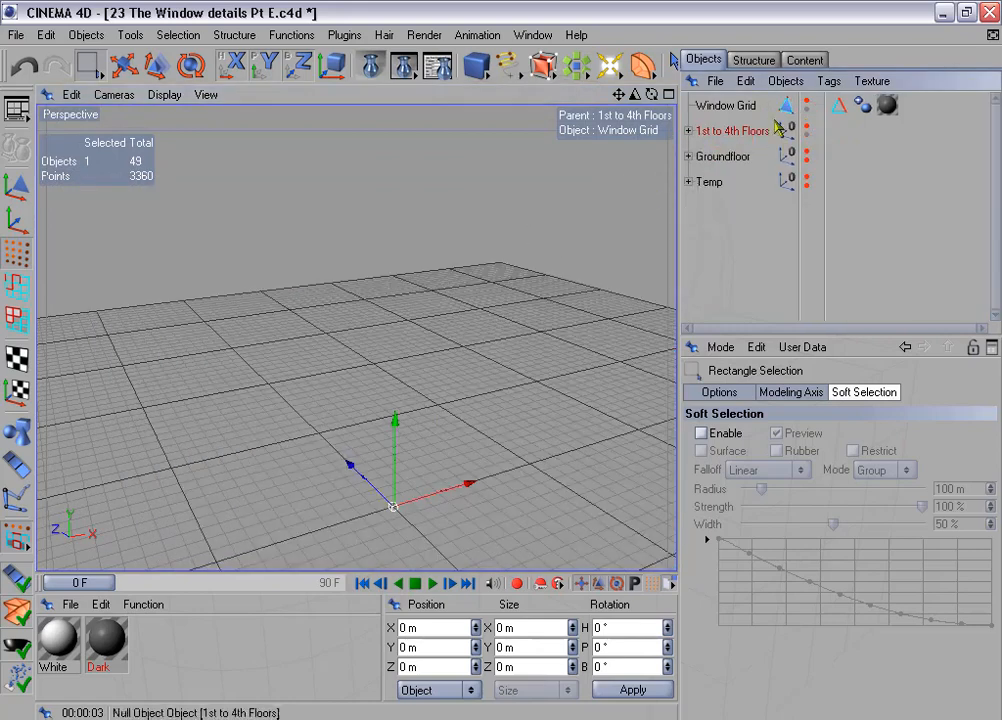
click(806, 101)
click(725, 105)
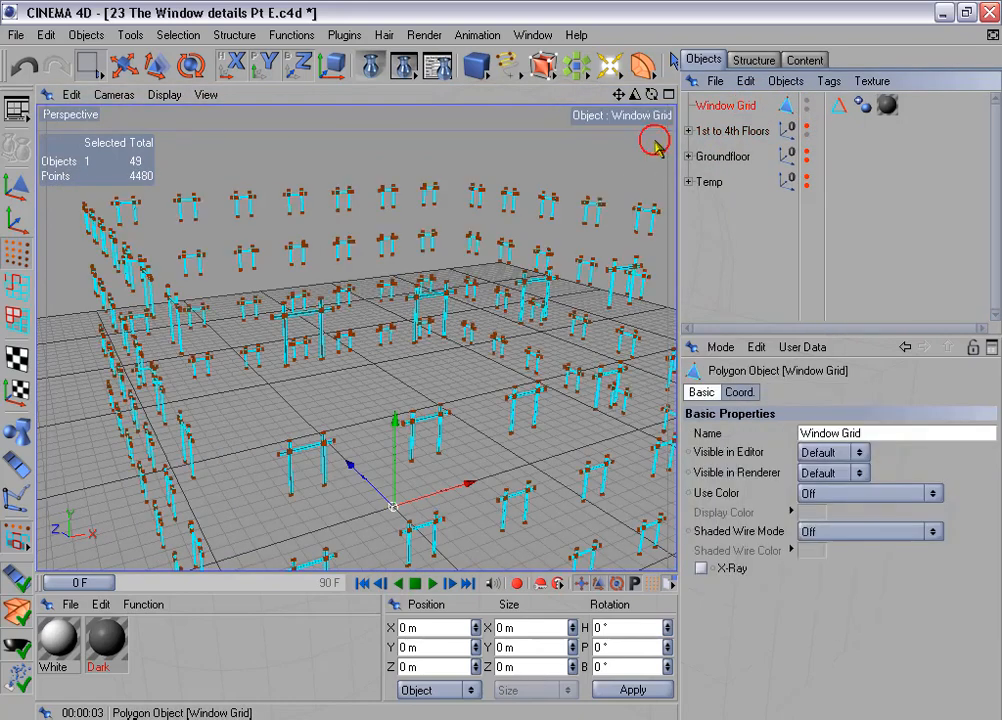
- Delete all points of the Window Grid copy except those of the leftmost top-floor window, using an inverted rectangle selection in the front view
middle_click(502, 272)
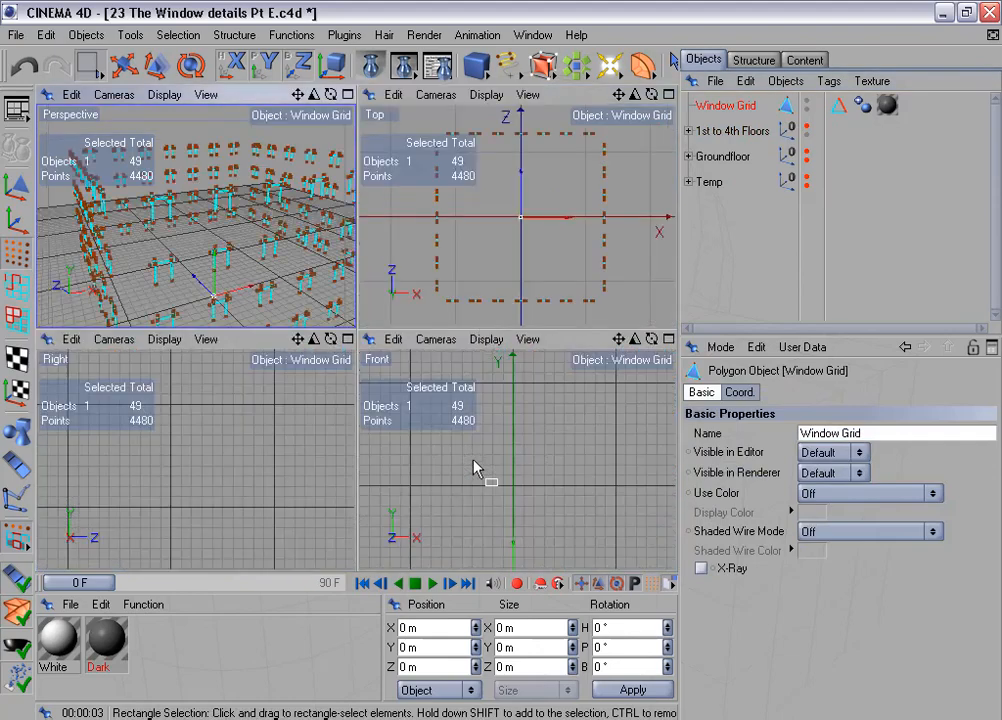
middle_click(472, 458)
drag(99, 229, 161, 309)
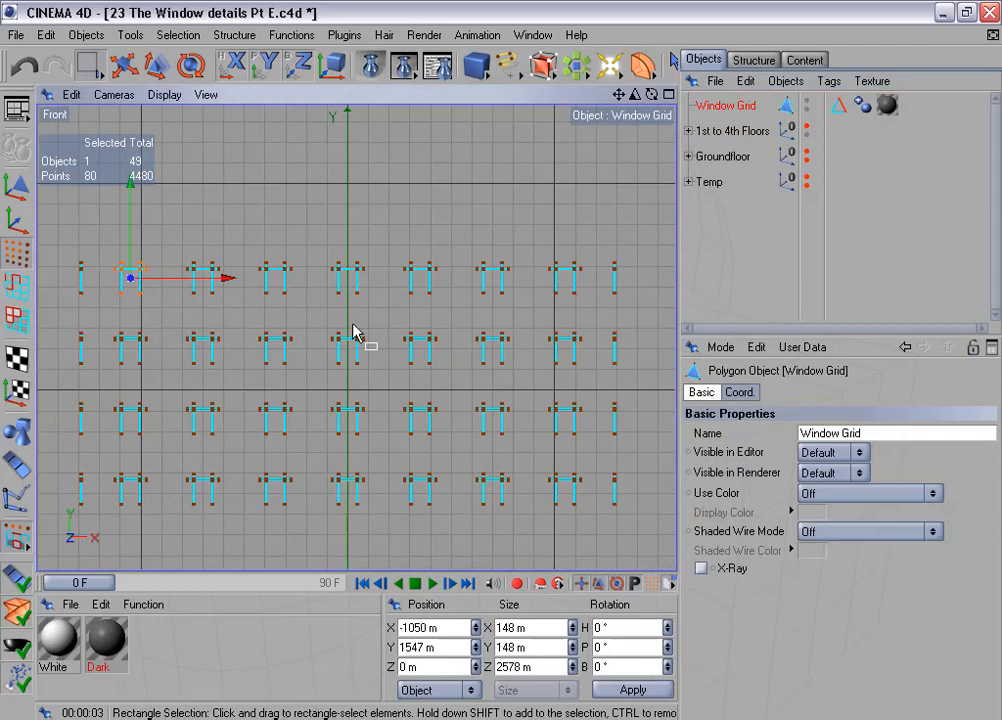
alt+middle_drag(353, 325, 435, 292)
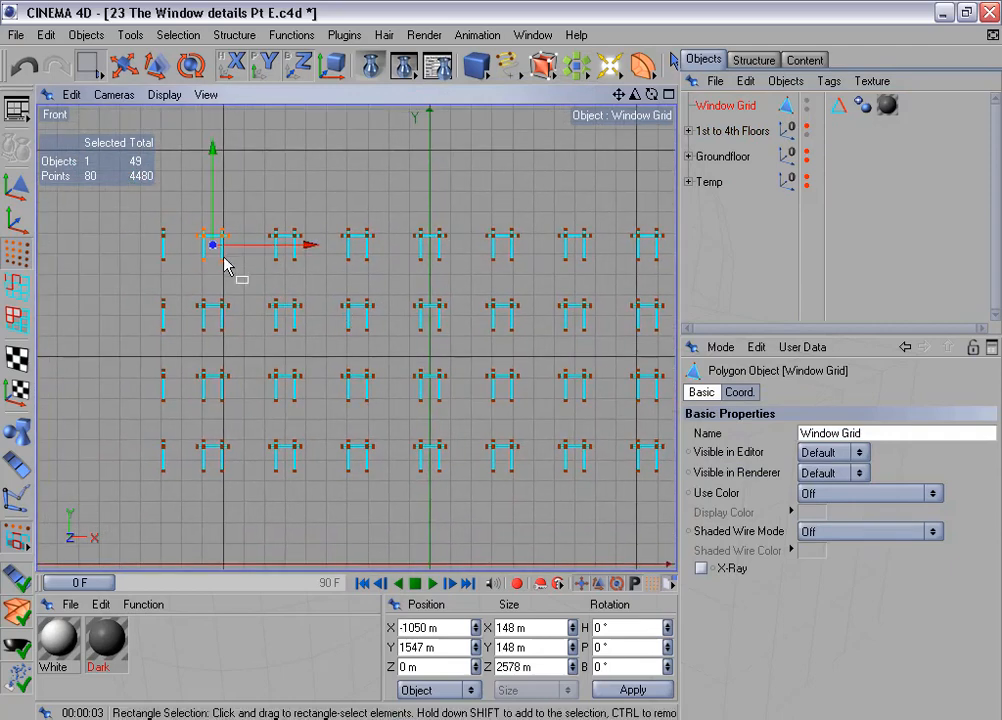
scroll(290, 335, up, 2)
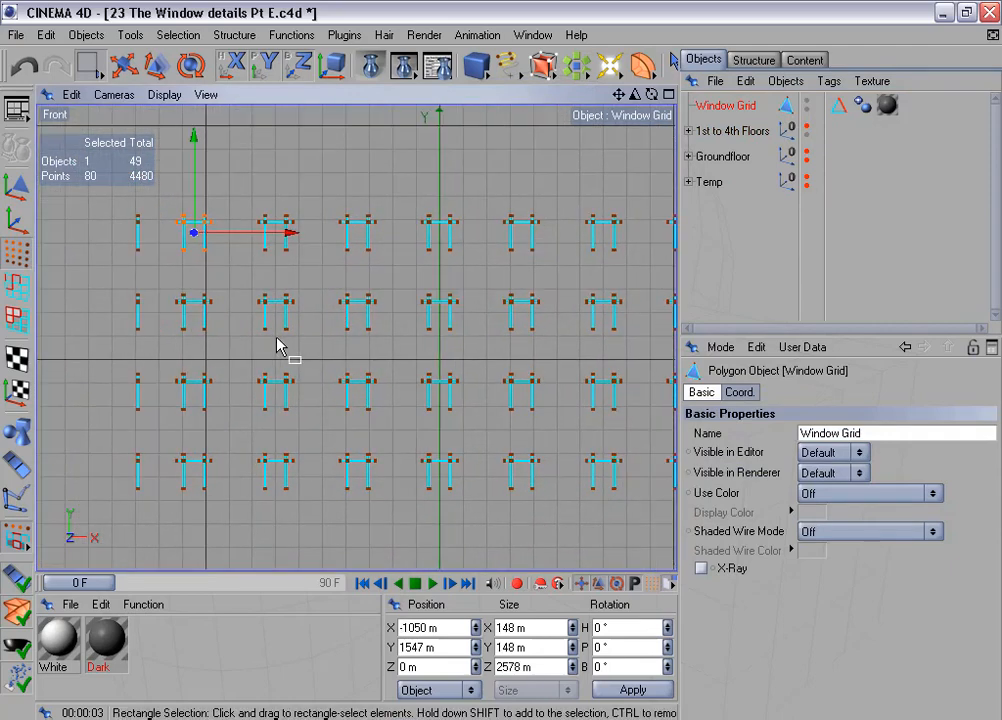
click(186, 35)
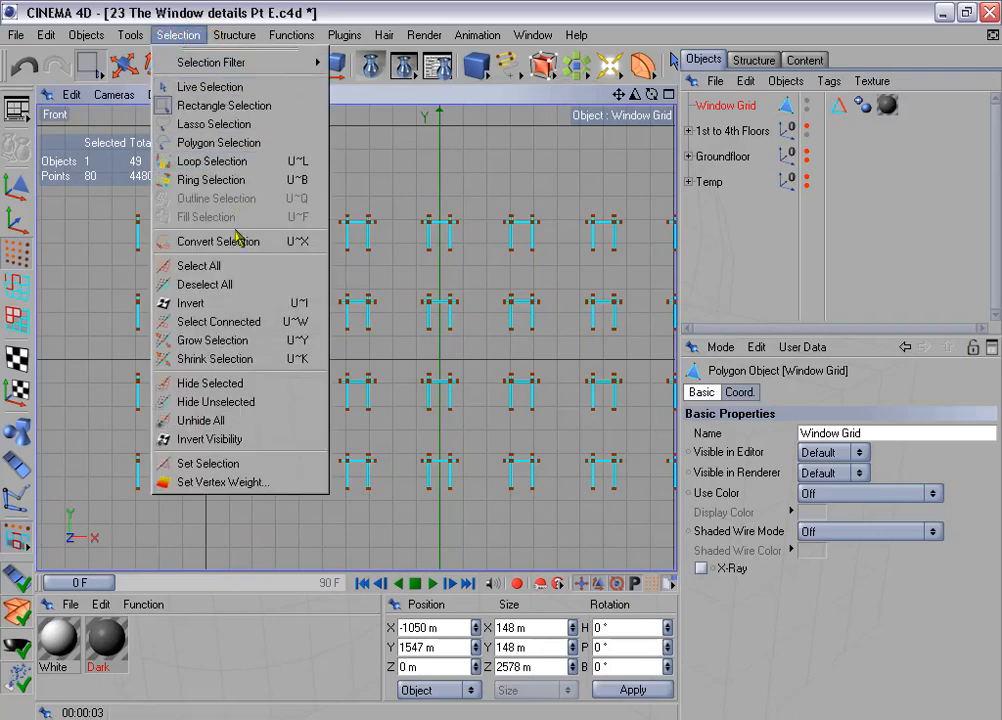
click(265, 303)
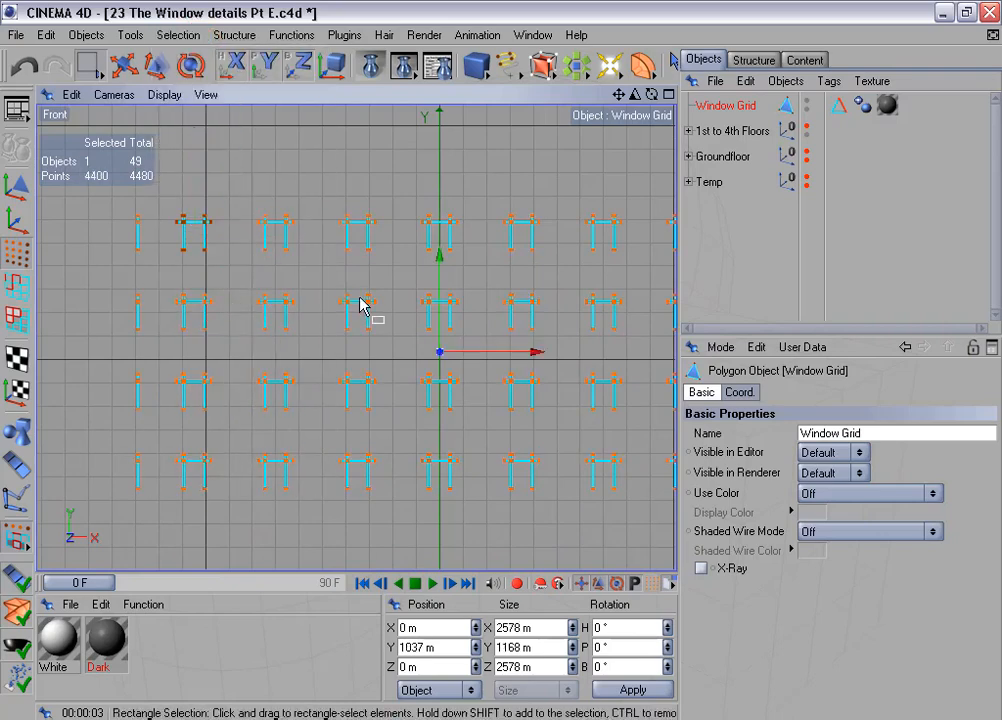
key(Delete)
- Delete the points of the remaining grid on the building's rear side, keeping only the front window's grid
key(F5)
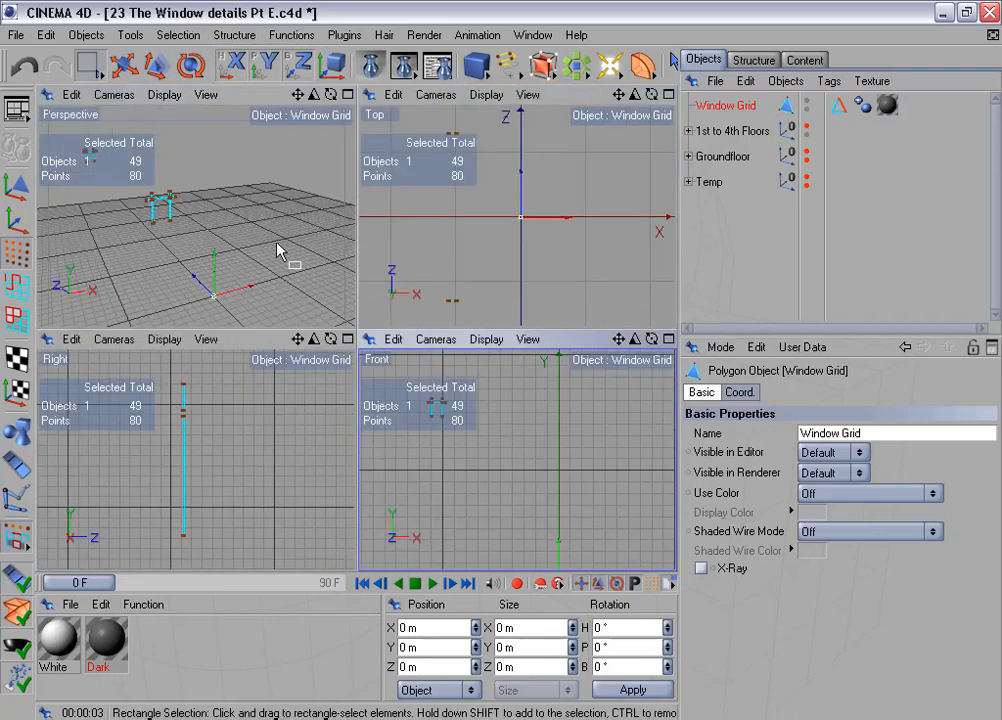
middle_click(278, 250)
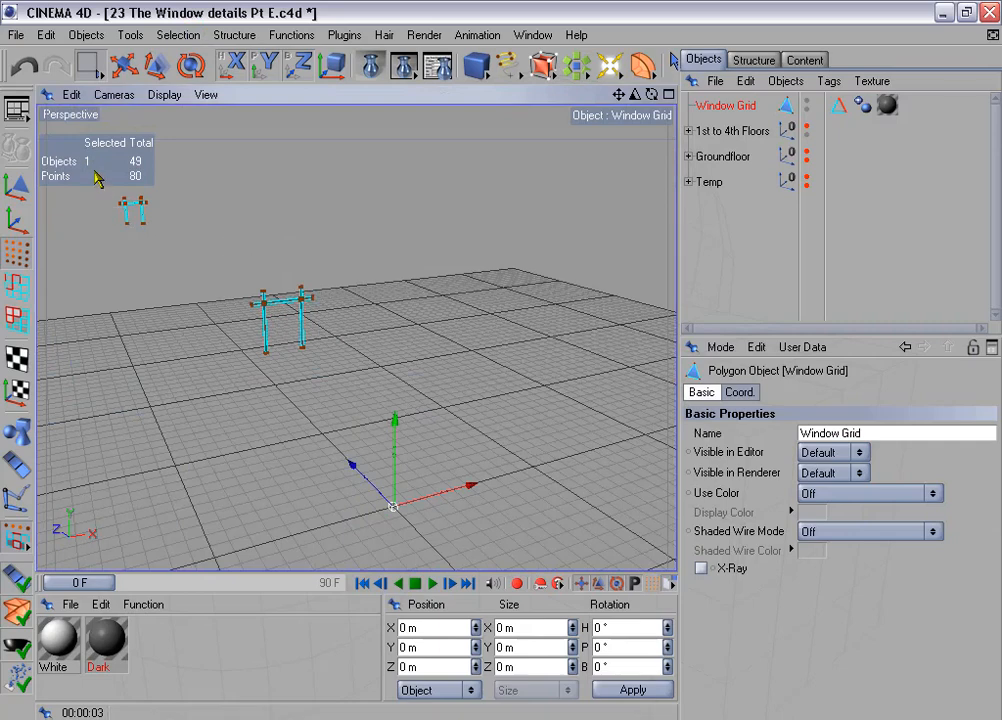
drag(67, 127, 160, 219)
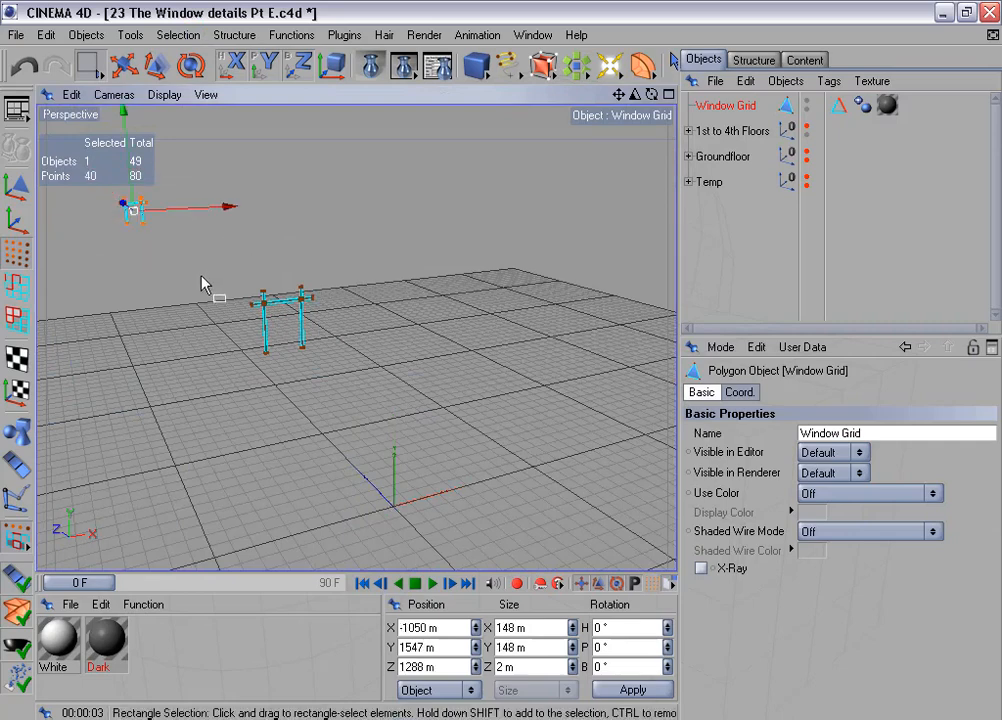
key(Delete)
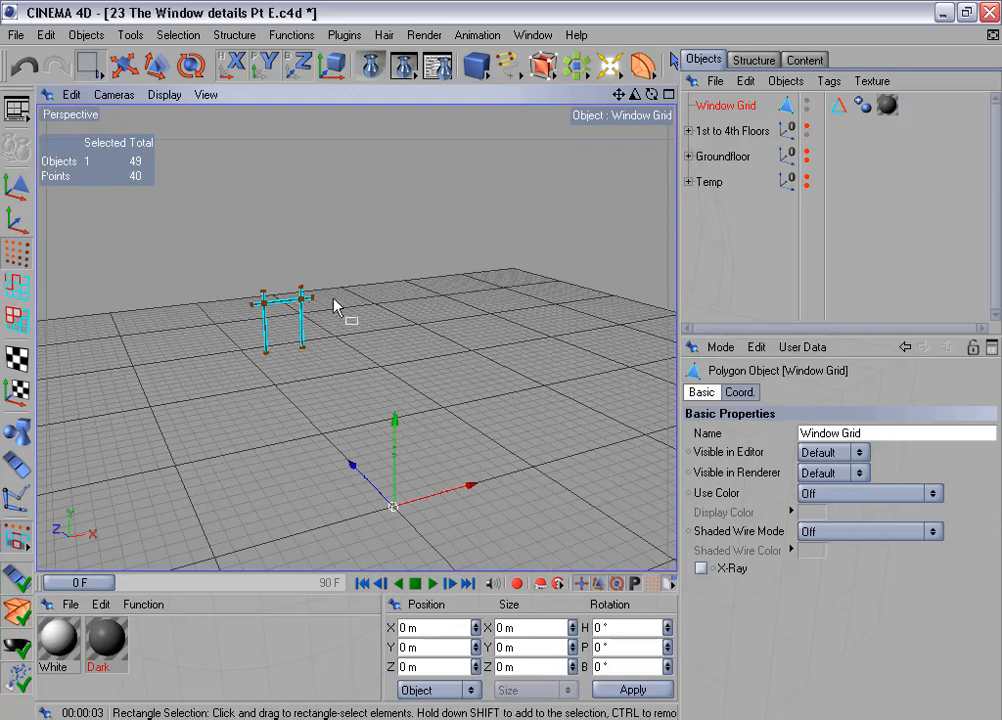
- Move the Window Grid copy's axis to the center of all its points with Axis Center, using 0% on X, Y and Z
alt+middle_drag(391, 297, 442, 285)
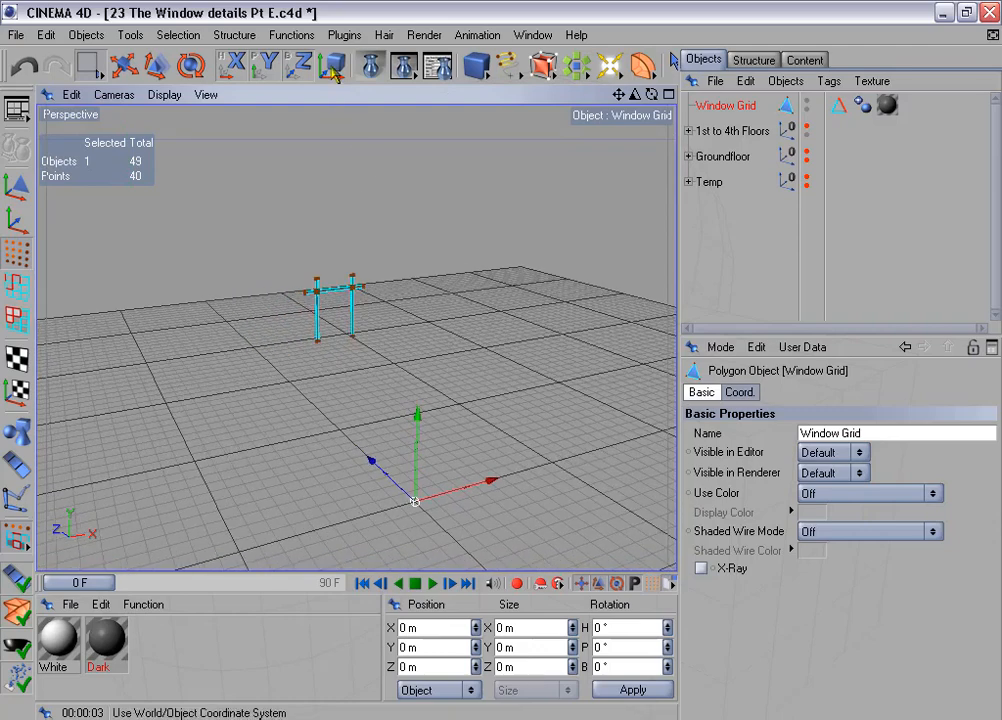
click(344, 34)
mouse_move(400, 105)
click(508, 111)
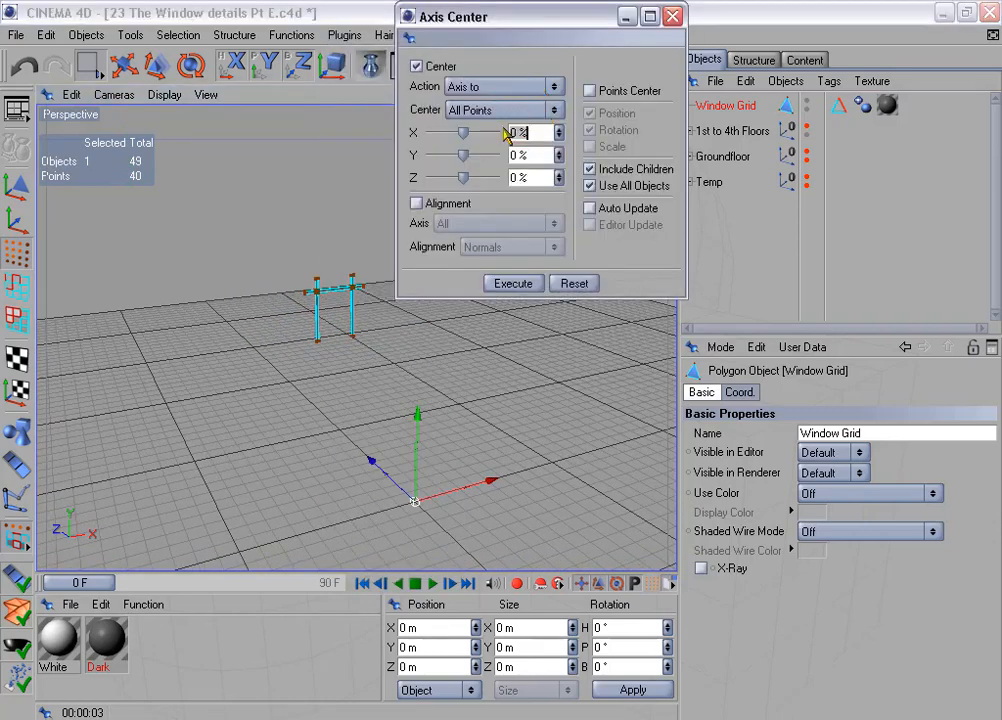
click(533, 286)
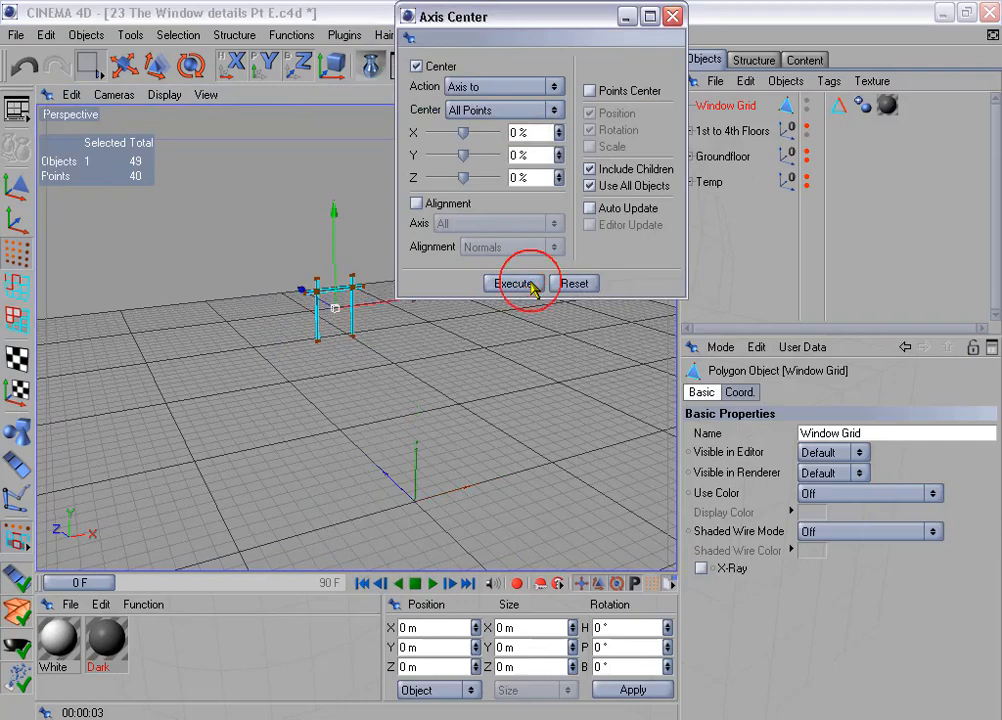
- Close Axis Center and select all points of the Window Grid's horizontal crossbar in the front view
click(672, 16)
middle_click(463, 429)
middle_click(464, 430)
scroll(464, 430, up, 2)
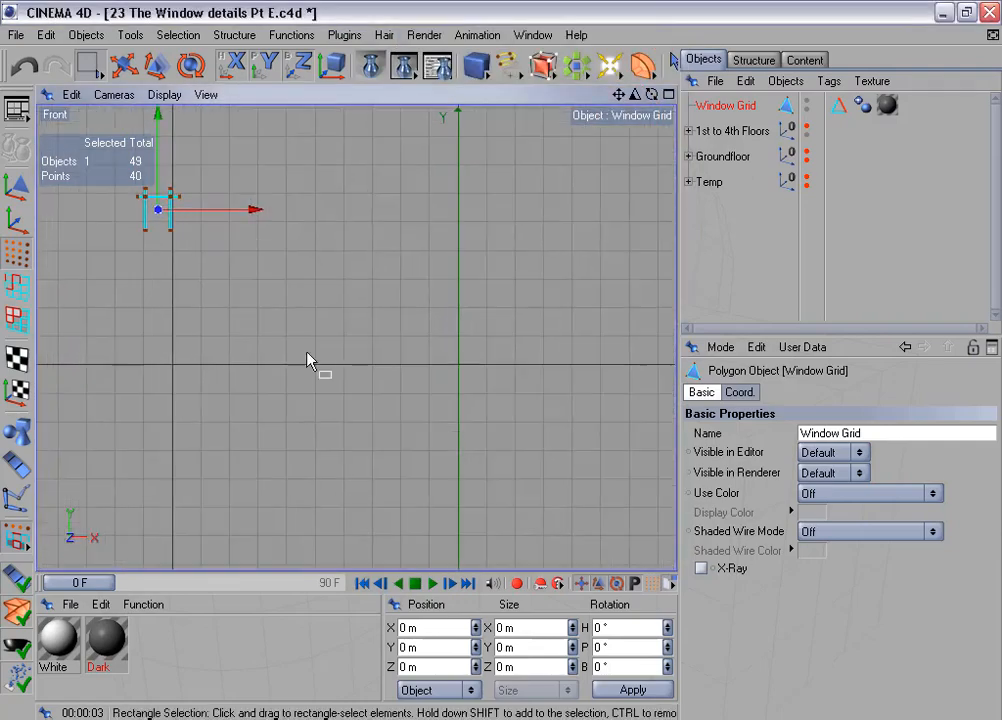
alt+middle_drag(307, 352, 466, 436)
key(o)
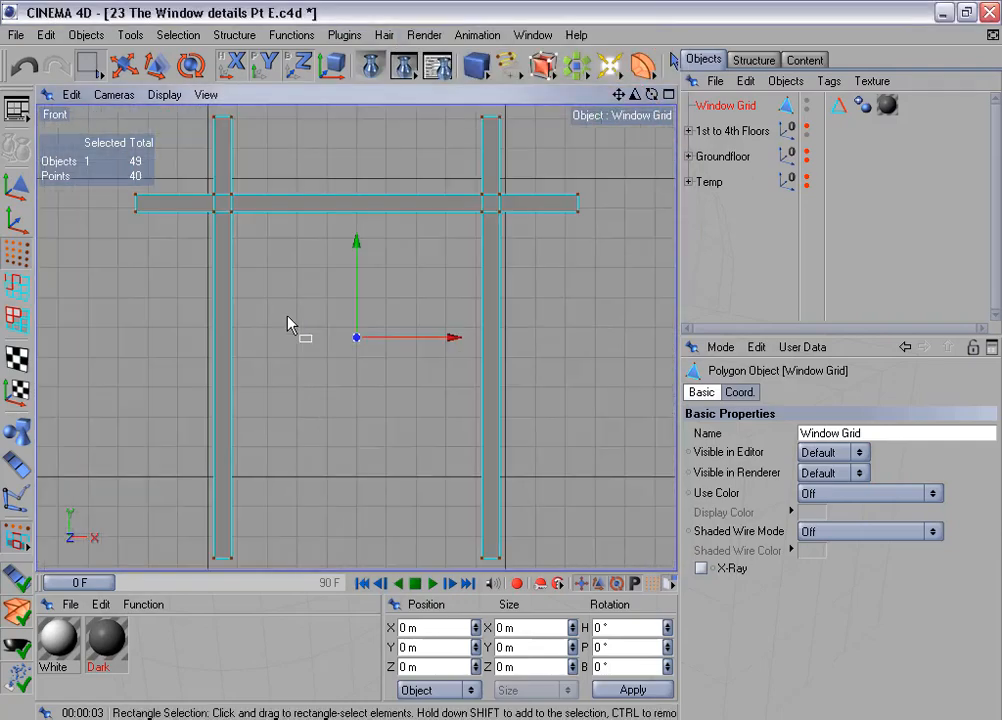
scroll(288, 325, down, 2)
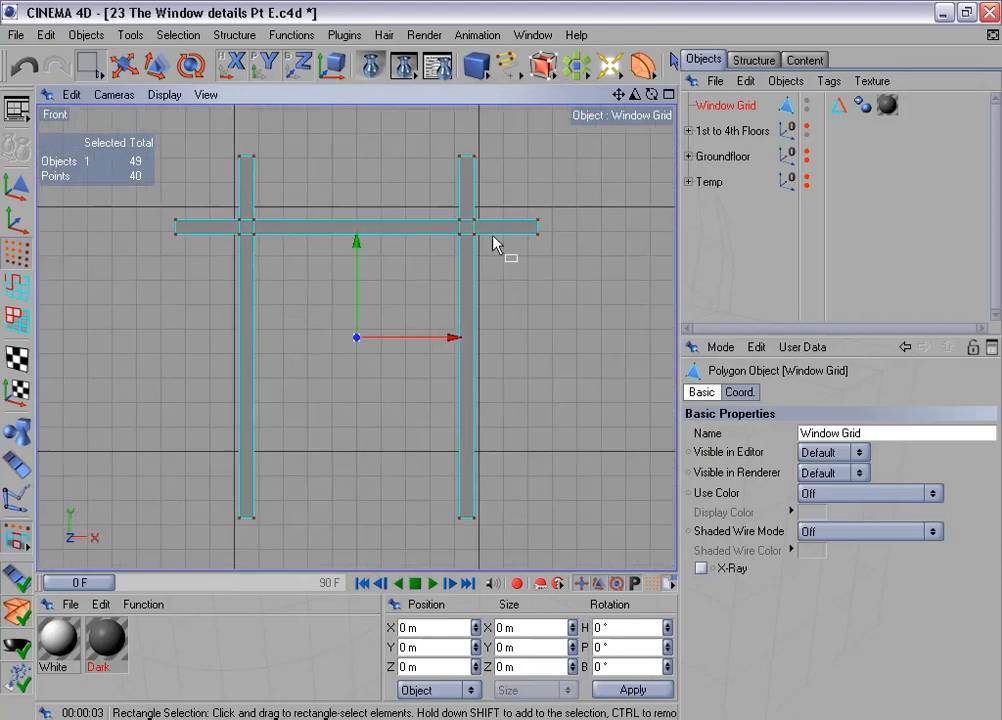
drag(147, 205, 572, 257)
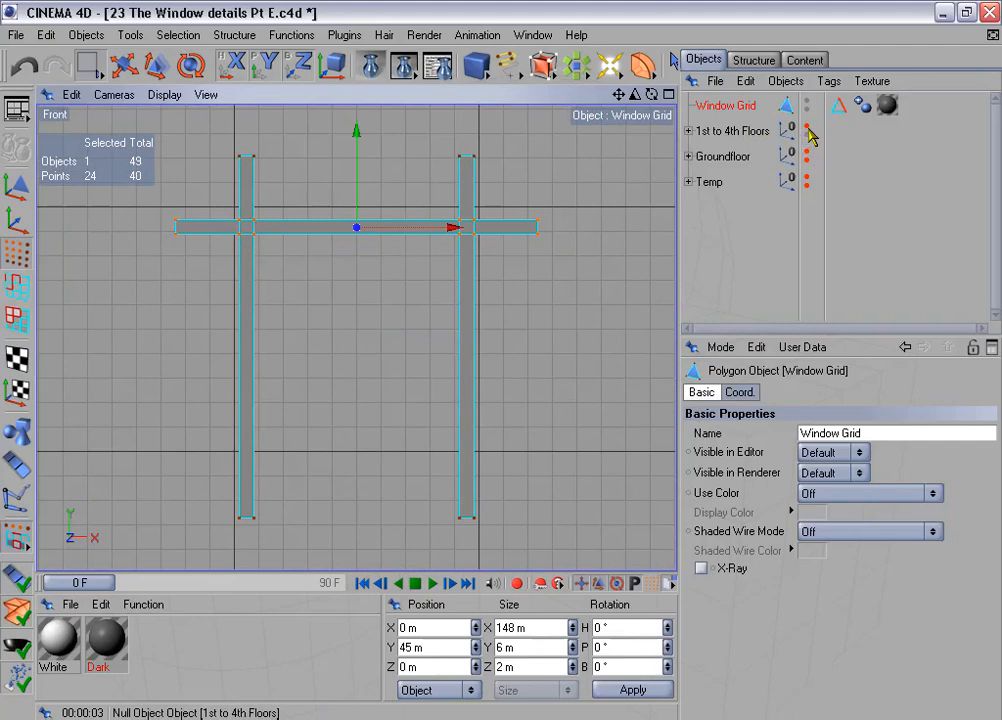
- Show the 1st to 4th Floors group and lower the selected crossbar points to about Y 23.7 m within the arched window
click(807, 137)
scroll(452, 280, up, 5)
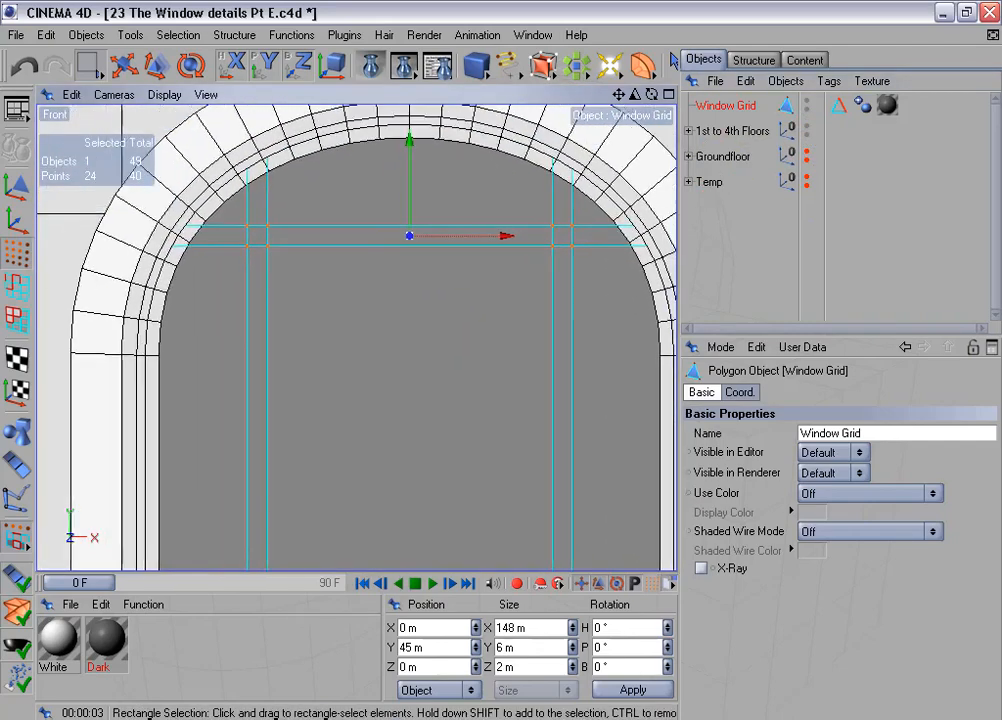
key(e)
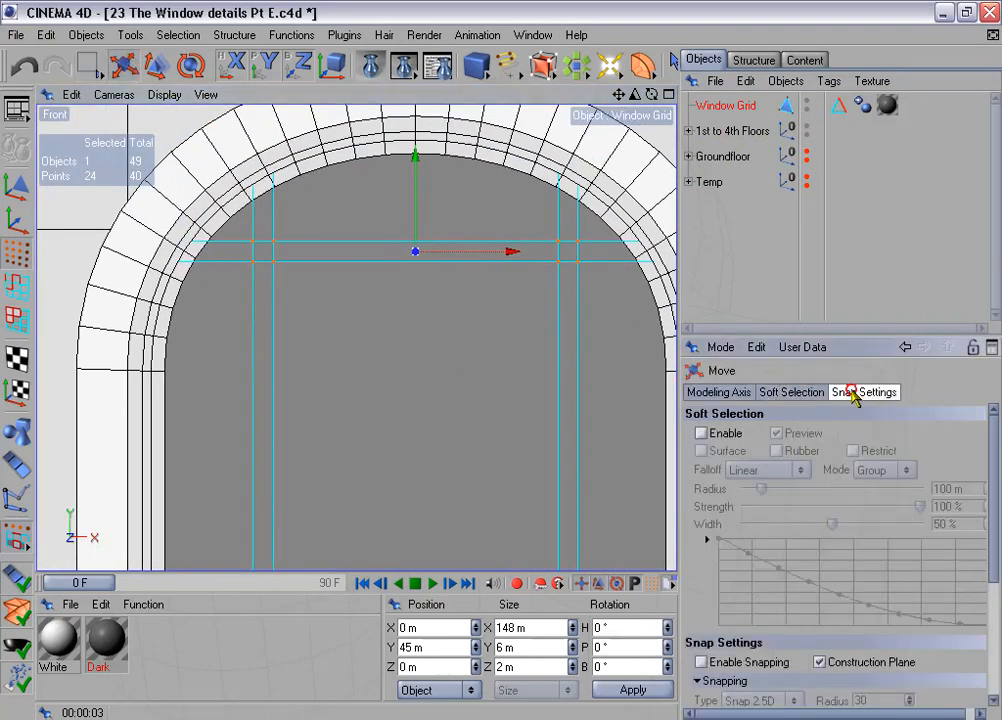
click(853, 392)
scroll(506, 367, up, 2)
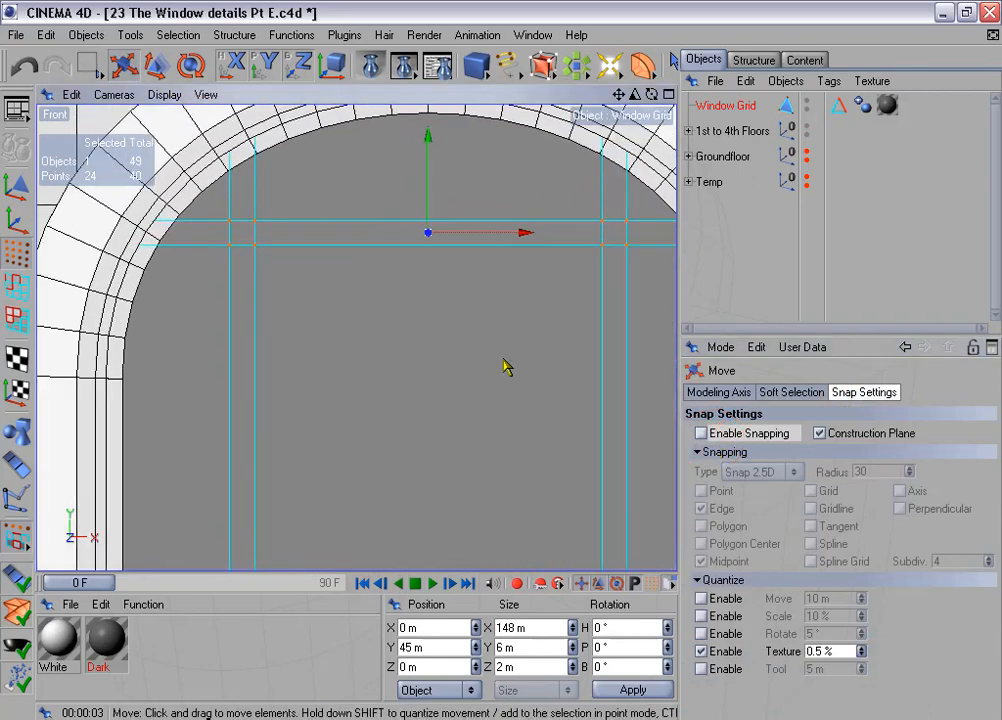
alt+middle_drag(506, 367, 504, 385)
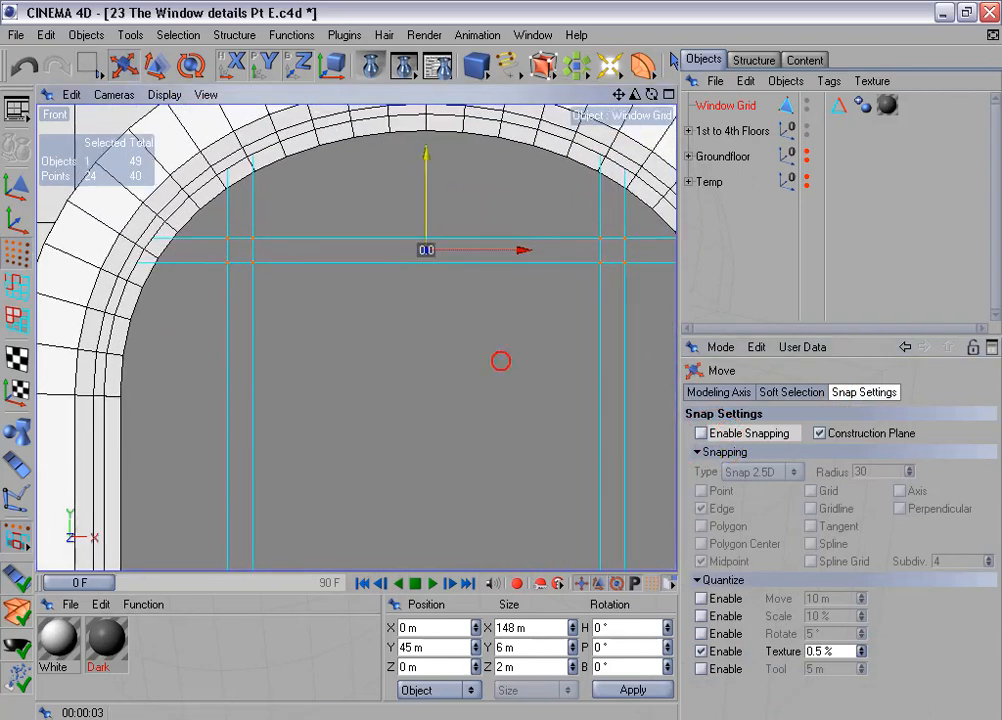
drag(425, 160, 425, 248)
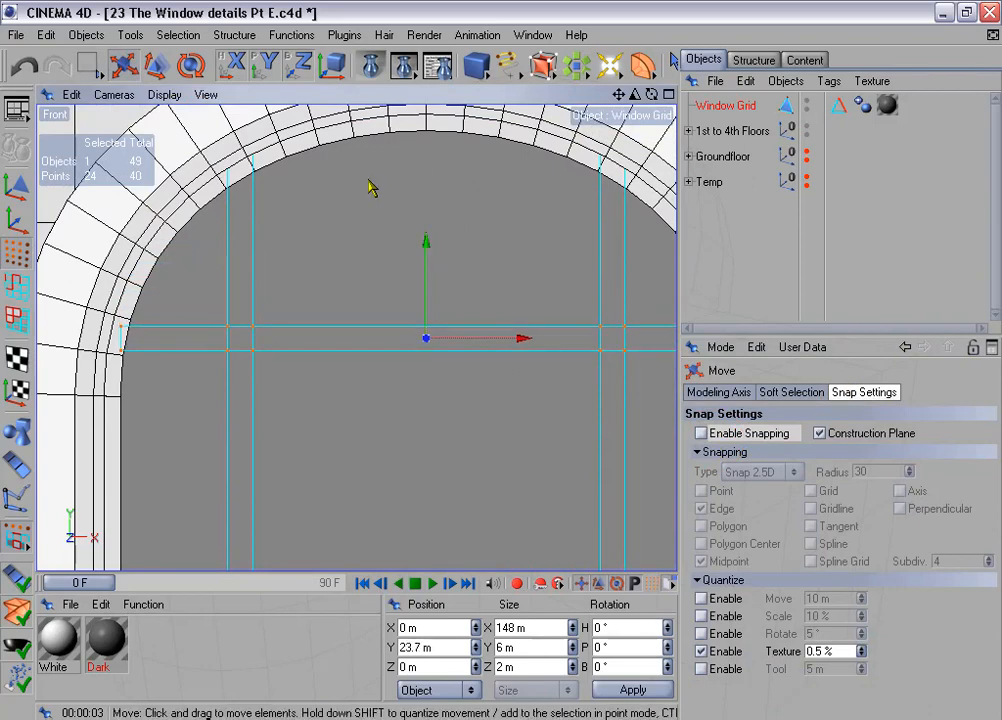
scroll(371, 186, down, 3)
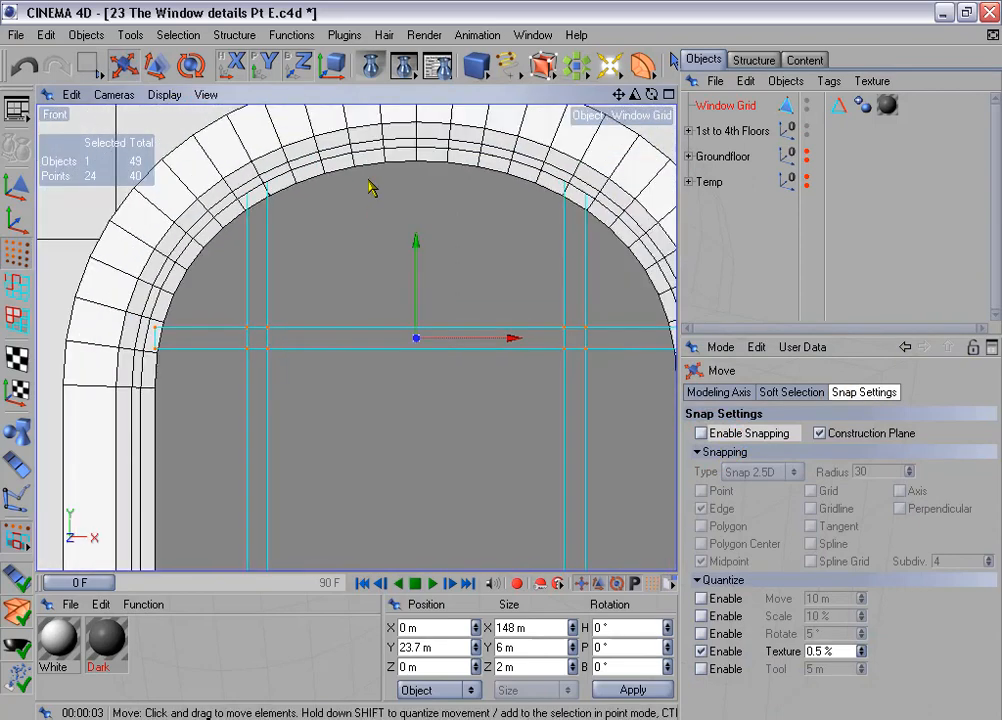
scroll(344, 222, down, 2)
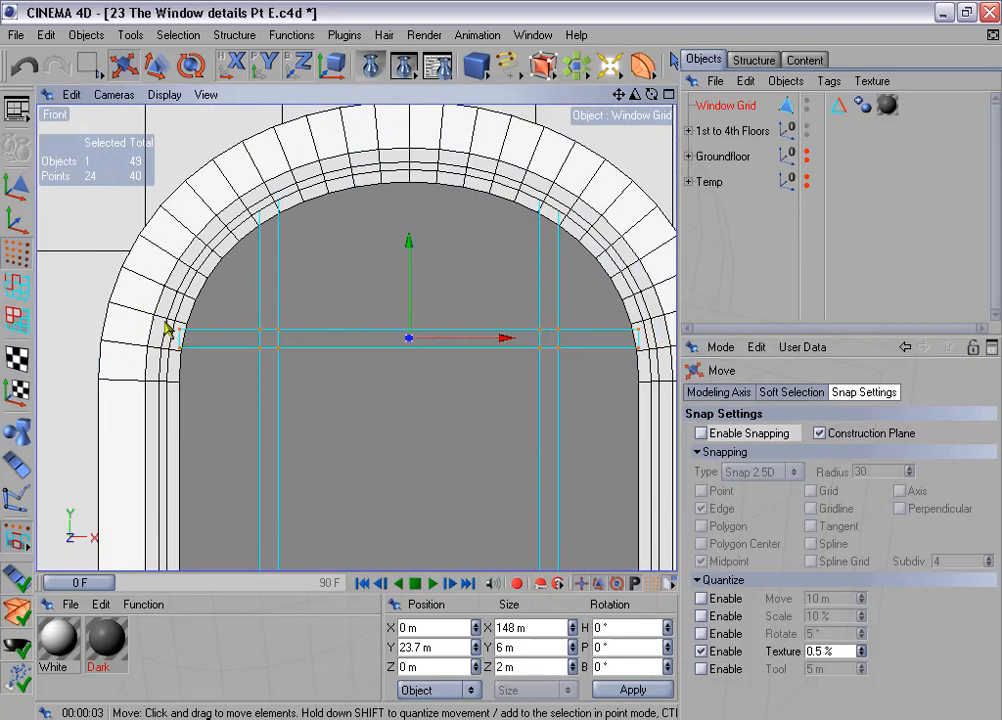
- Hide the 1st to 4th Floors group and compare the X positions of the crossbar's left and right end points
drag(88, 65, 148, 80)
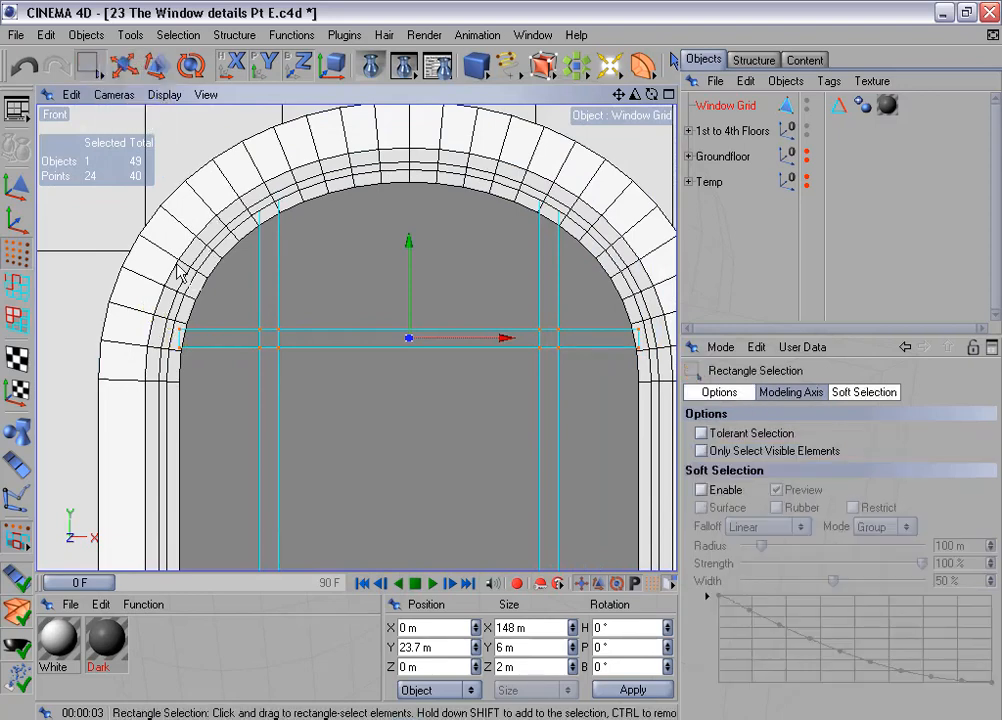
drag(171, 325, 199, 373)
scroll(180, 349, up, 3)
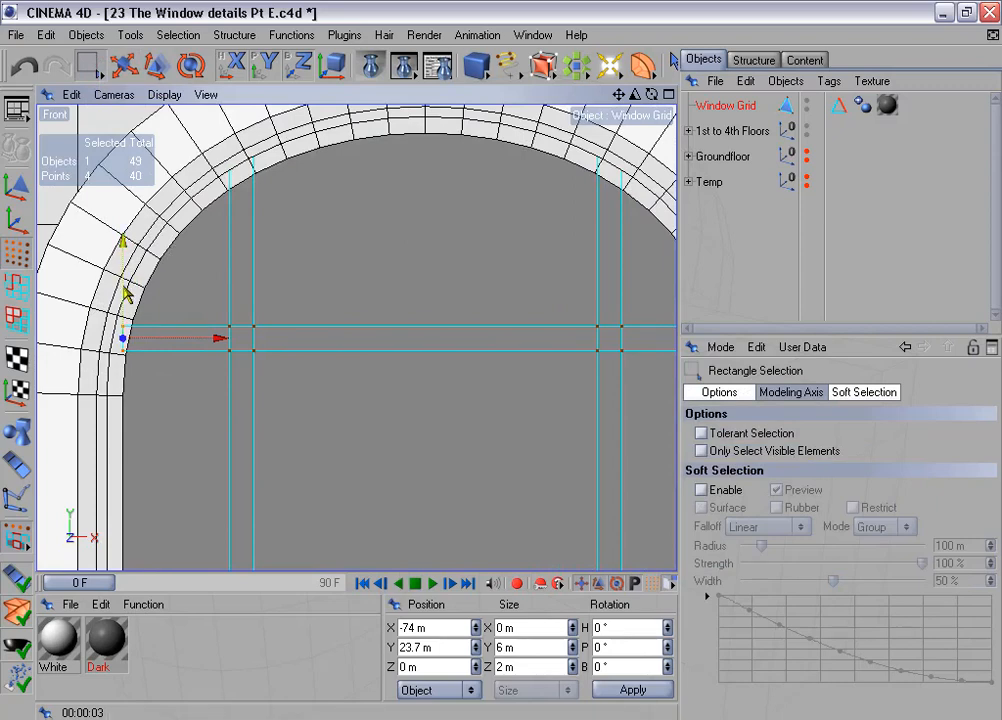
scroll(125, 292, down, 4)
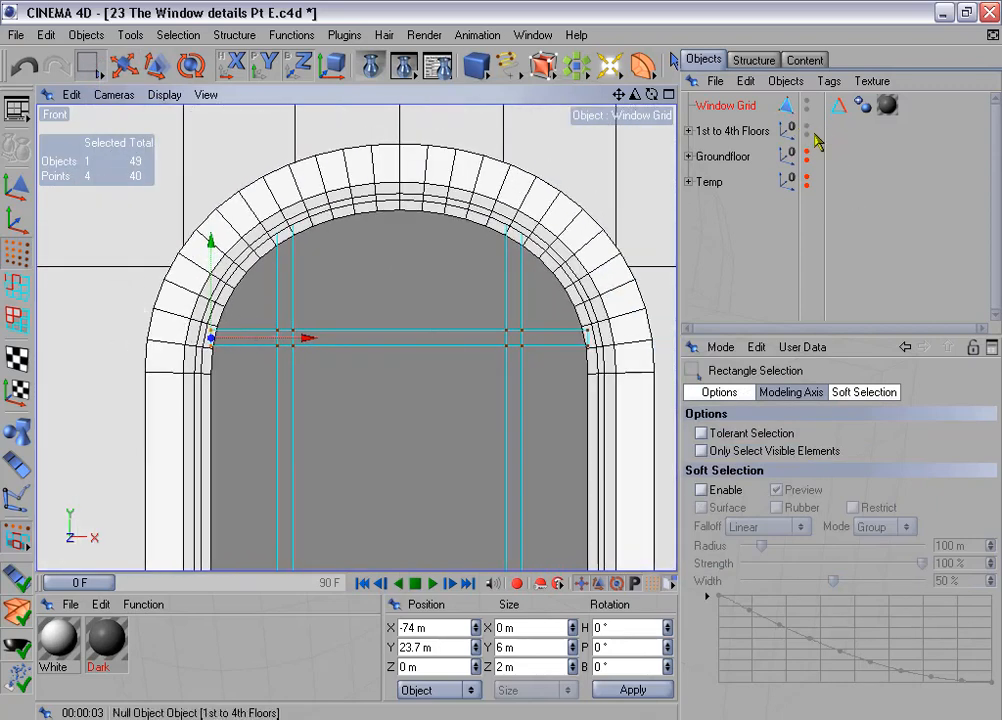
drag(806, 128, 806, 177)
drag(190, 322, 232, 383)
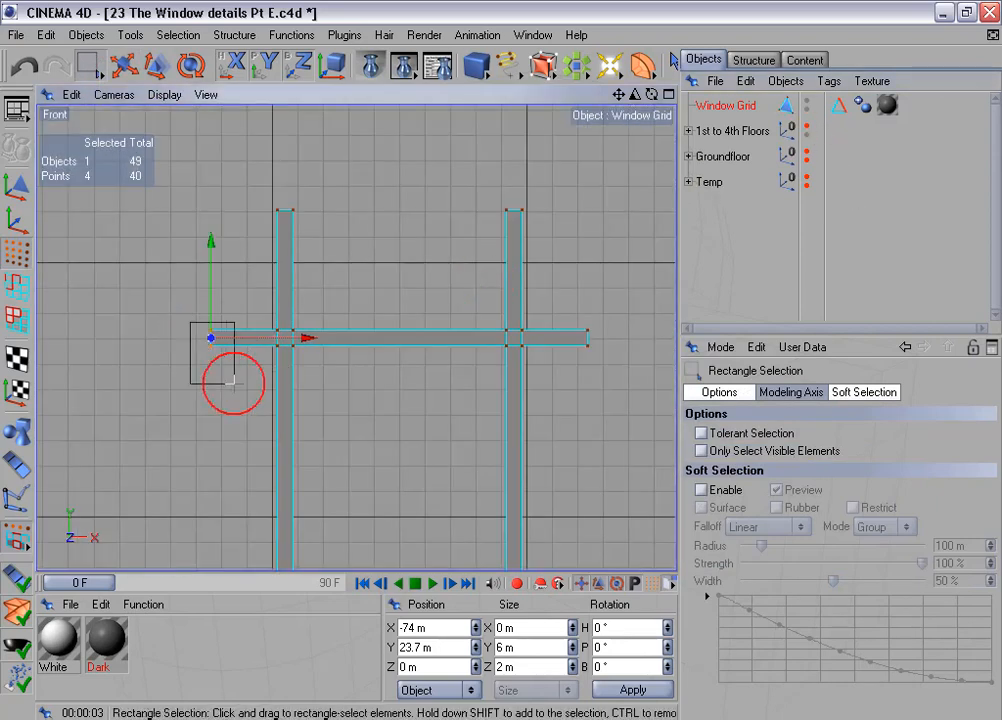
click(408, 628)
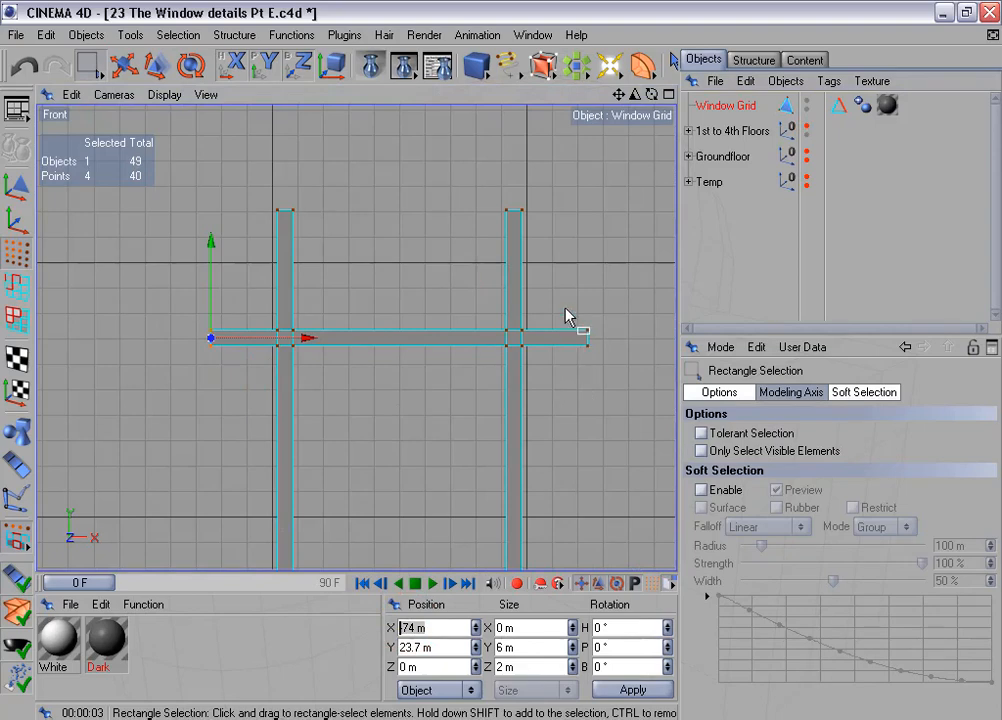
drag(565, 309, 612, 393)
click(436, 628)
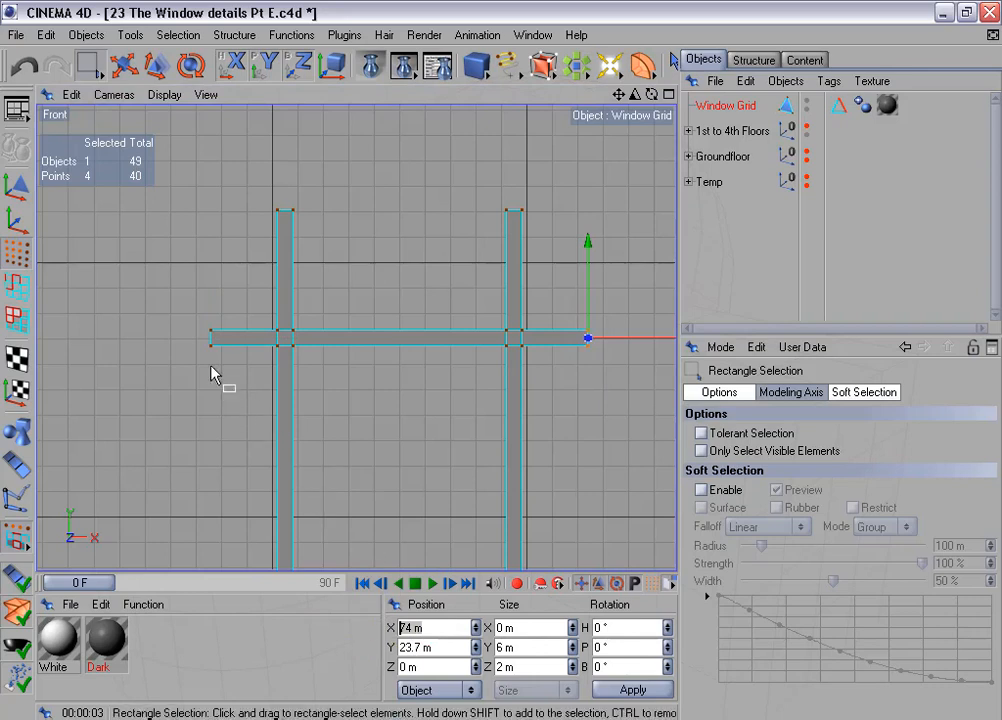
- Select the outer points on the left half of the grid and then on the right half to compare their coordinates
drag(176, 293, 231, 384)
shift+drag(255, 190, 312, 270)
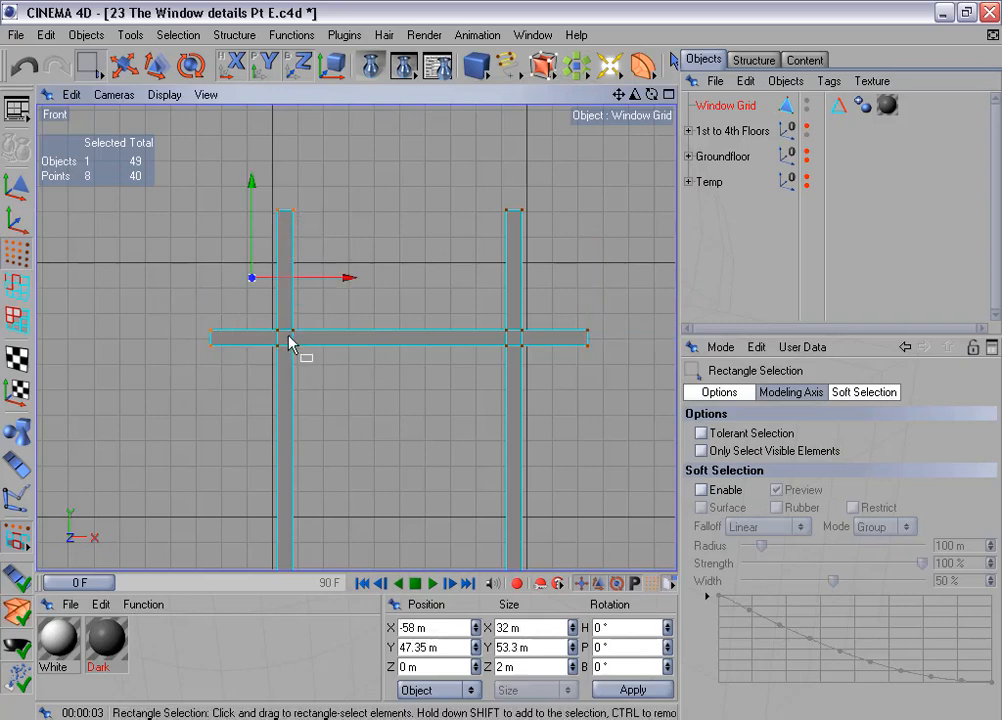
scroll(328, 358, up, 2)
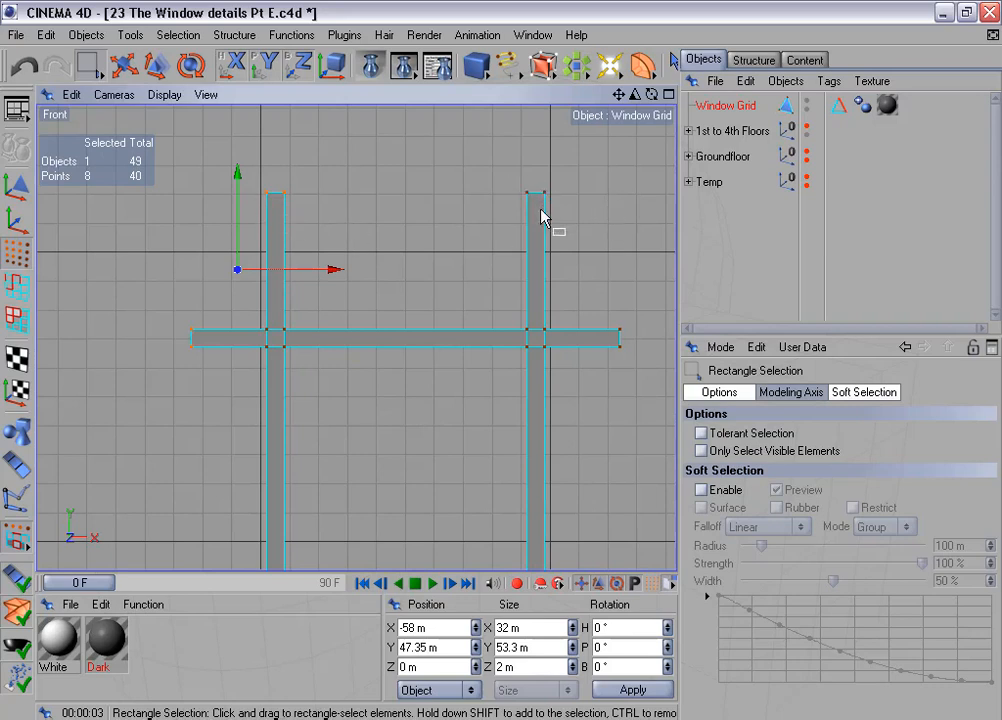
drag(510, 170, 636, 382)
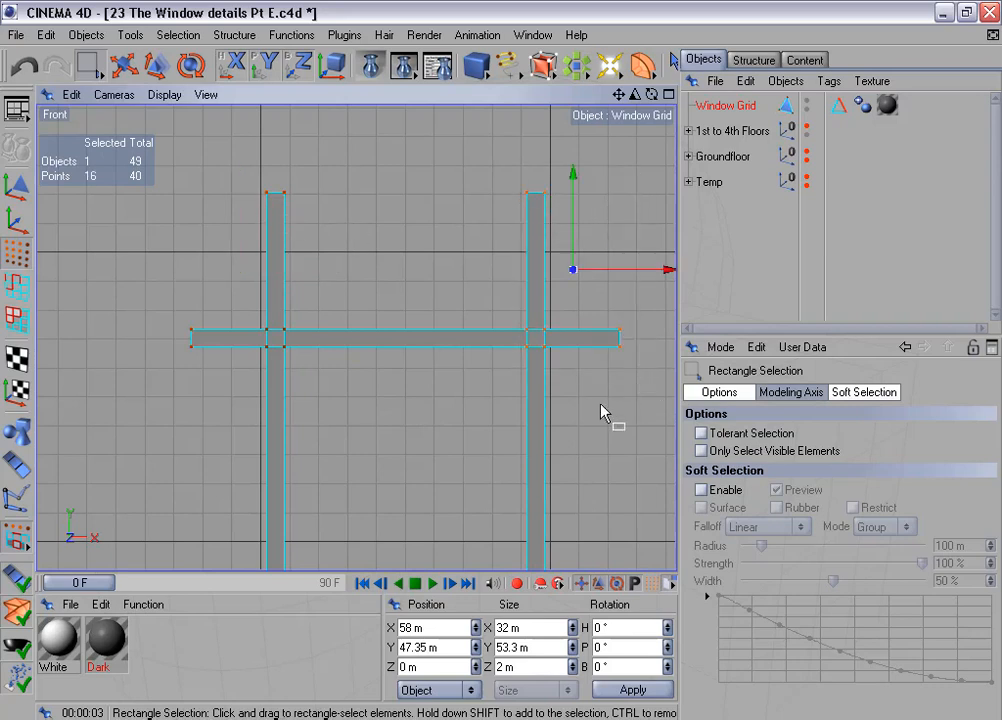
scroll(545, 375, up, 1)
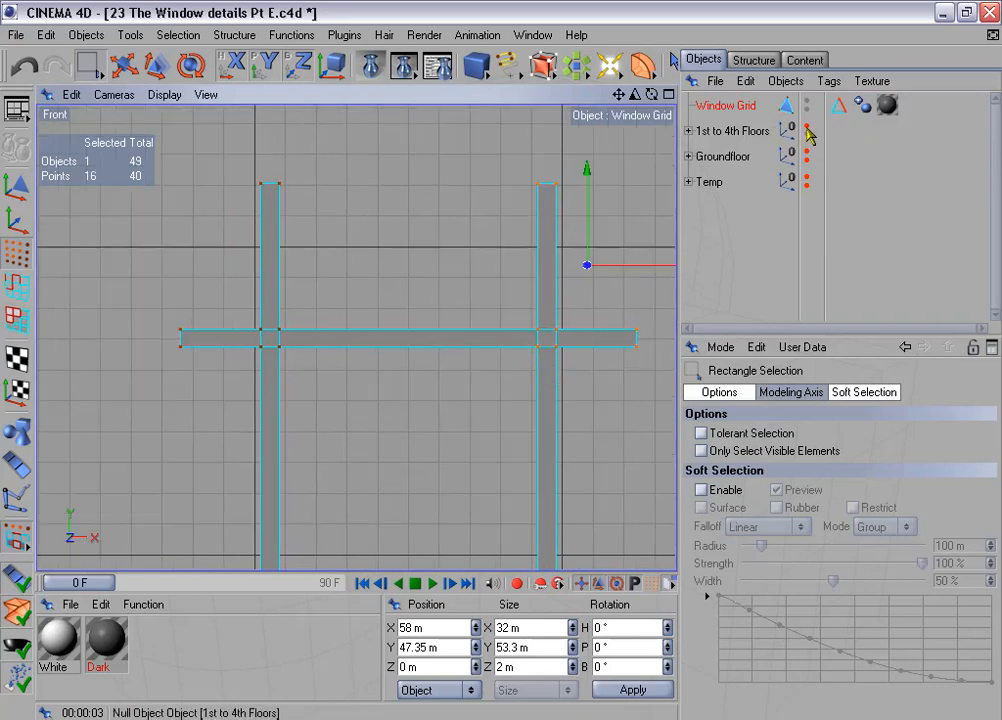
- Show the 1st to 4th Floors group, select the crossbar's left end points, and set the front view to Lines display
click(806, 128)
scroll(501, 320, up, 3)
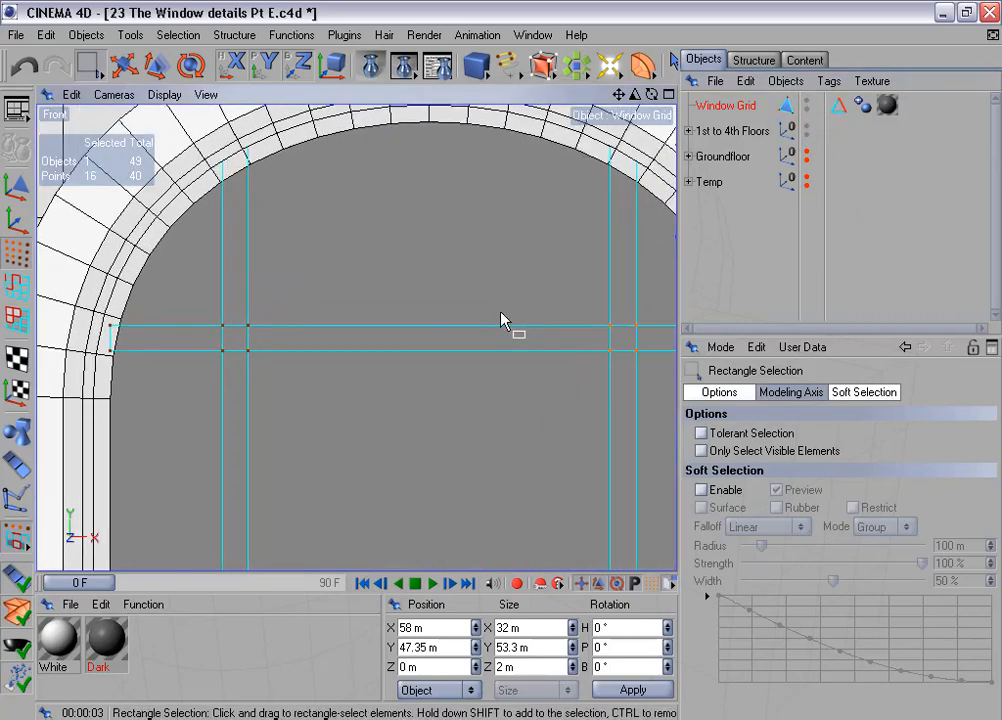
drag(80, 316, 170, 411)
scroll(268, 447, up, 4)
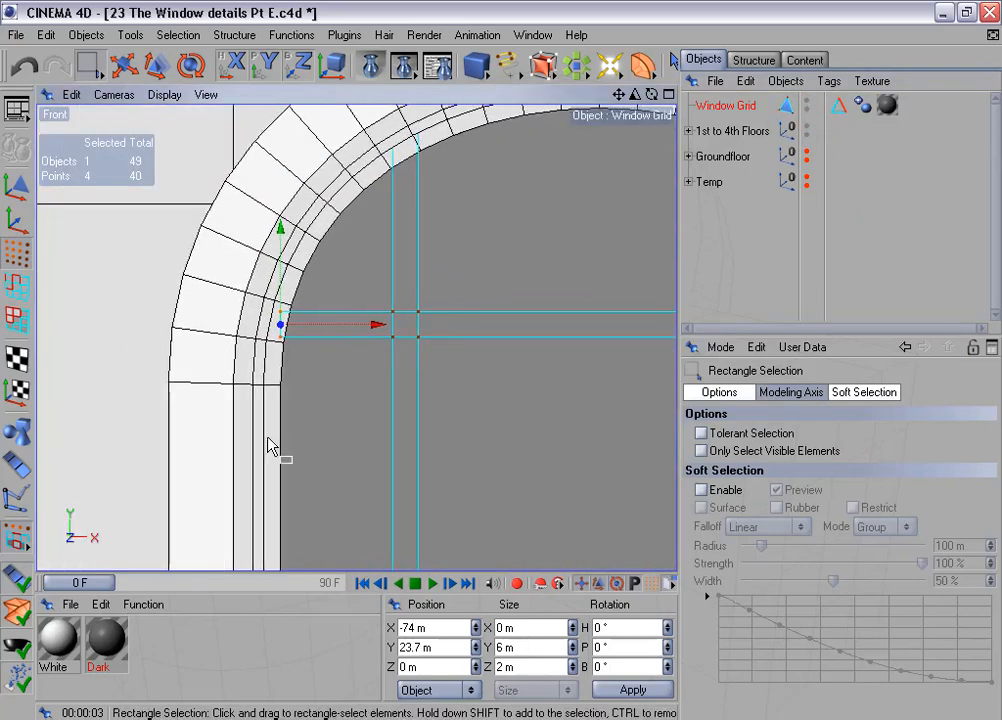
scroll(268, 447, up, 4)
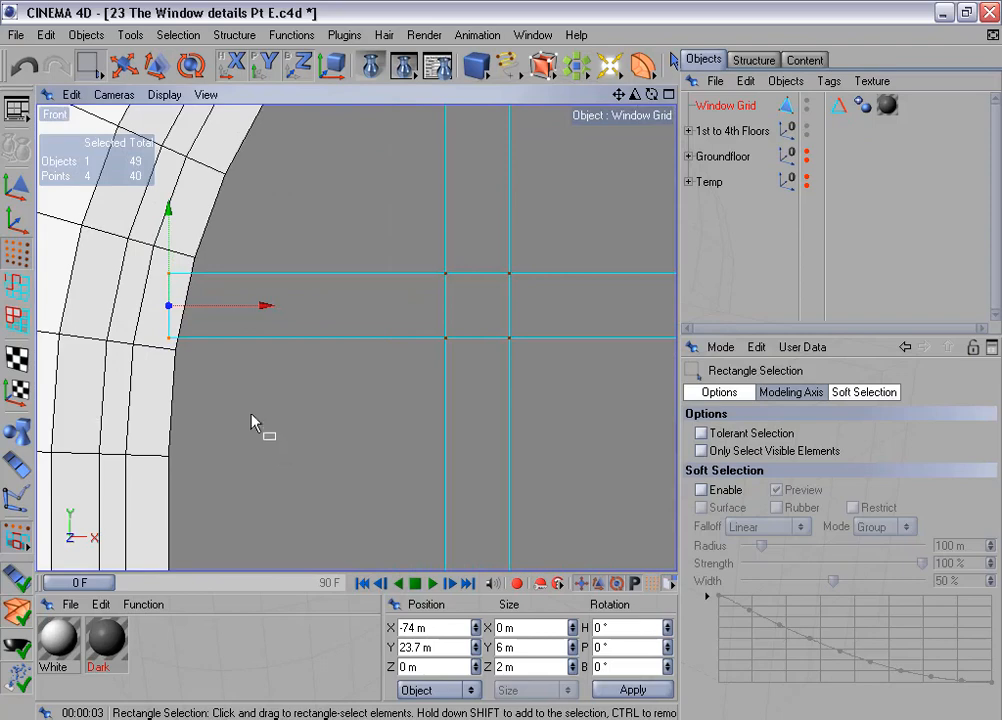
click(164, 94)
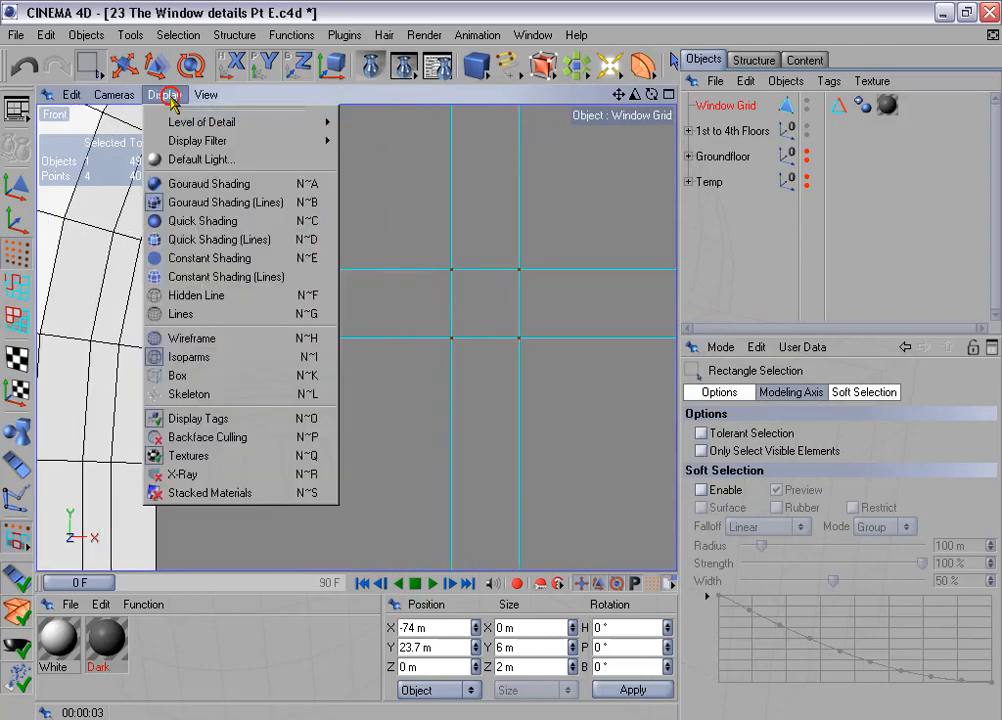
click(229, 316)
- Fit the crossbar's left end to the arch's inner edge, moving its points to about X -73.07 m and the upper ones to about X -71.87 m
scroll(250, 360, up, 3)
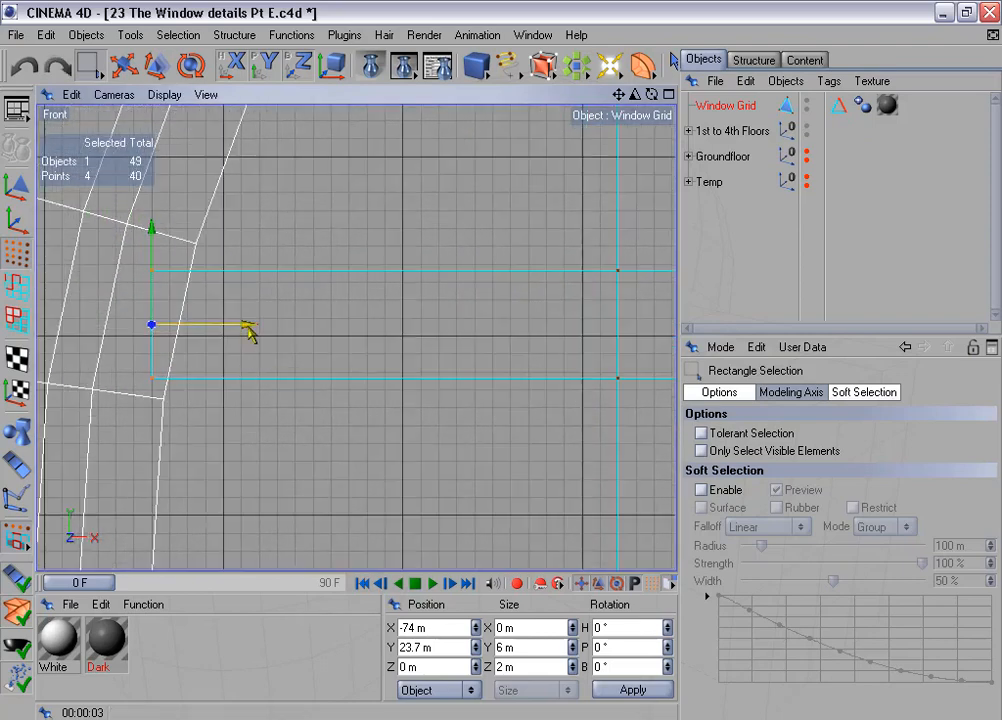
drag(247, 325, 264, 325)
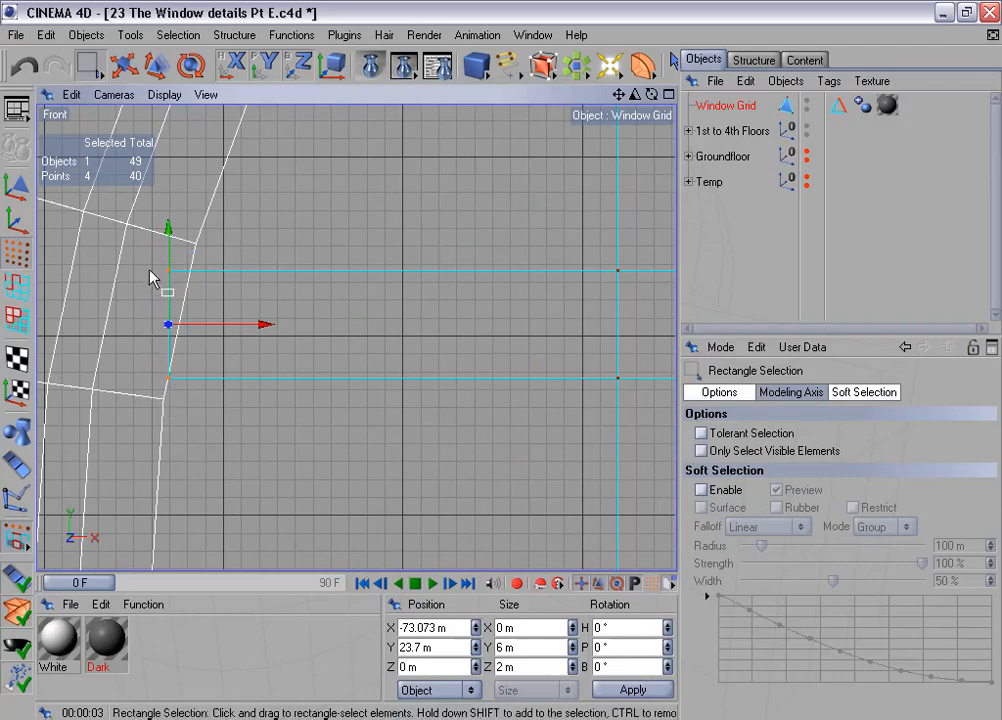
drag(145, 253, 195, 298)
drag(266, 271, 289, 271)
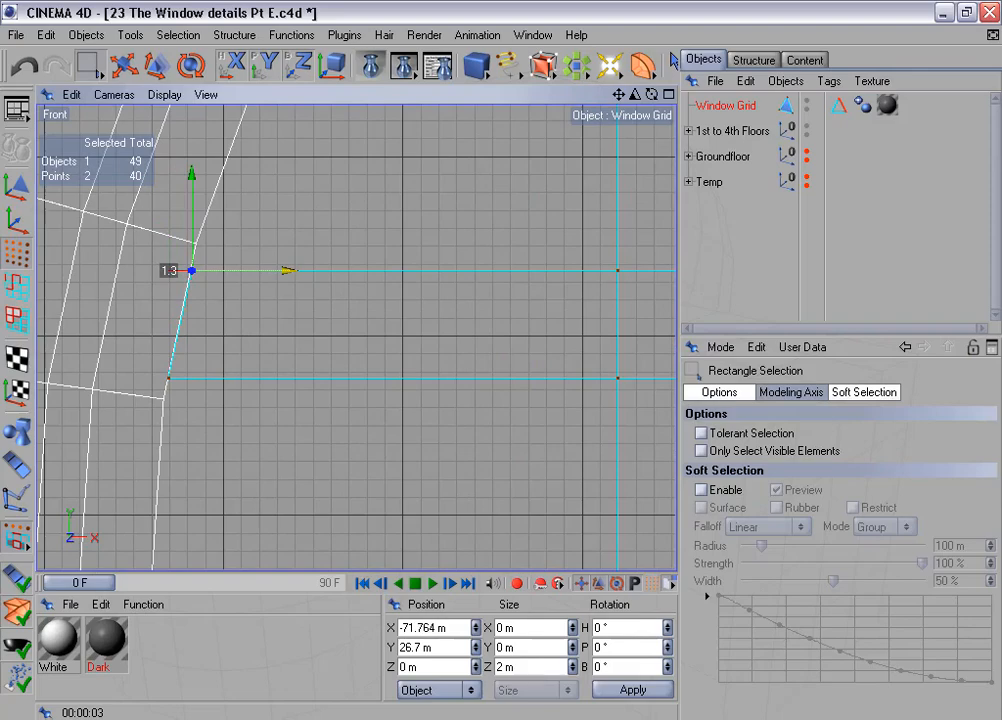
- Fit the left vertical bar's top to the arch, lowering its points to about Y 63.82 m and the left ones to about Y 60.13 m
scroll(267, 280, down, 3)
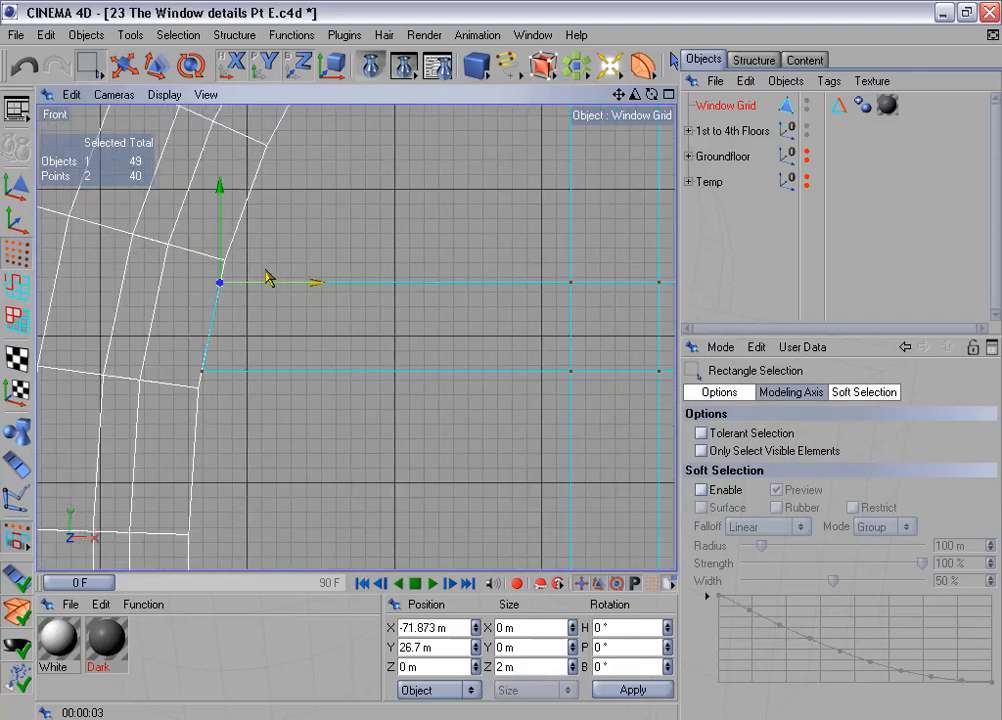
alt+middle_drag(267, 280, 1, 719)
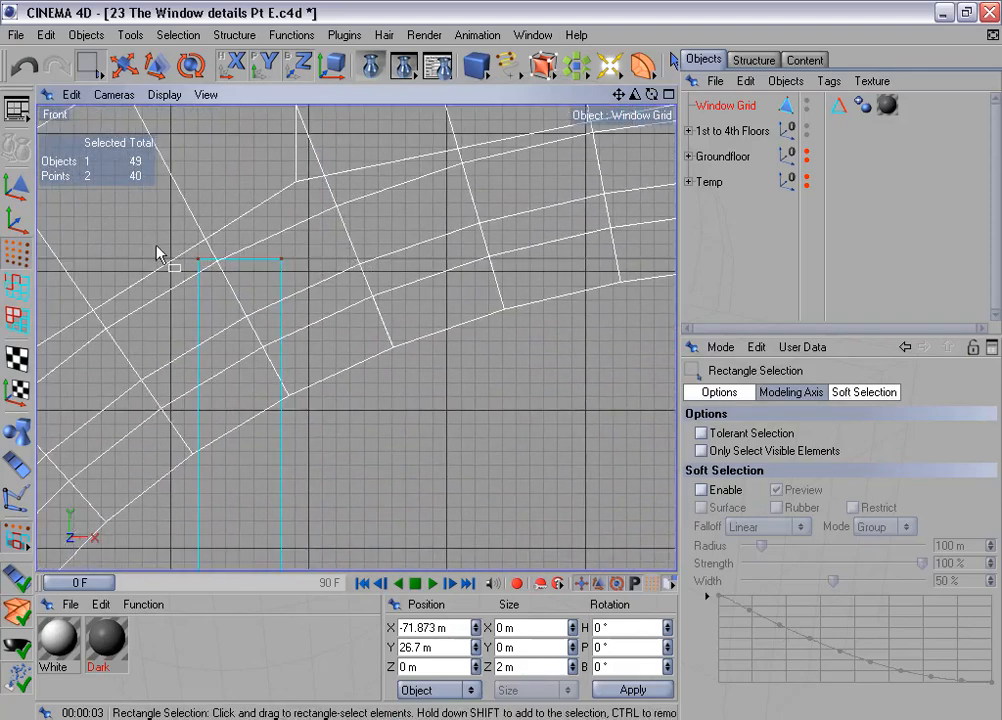
drag(166, 206, 331, 302)
scroll(340, 314, down, 2)
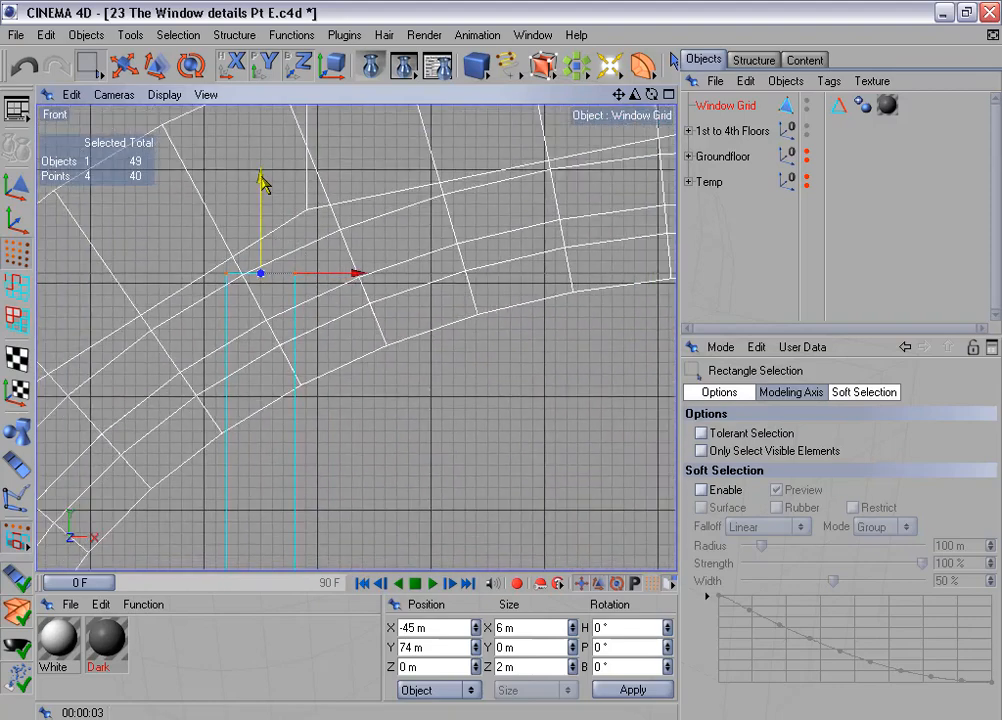
drag(262, 181, 261, 292)
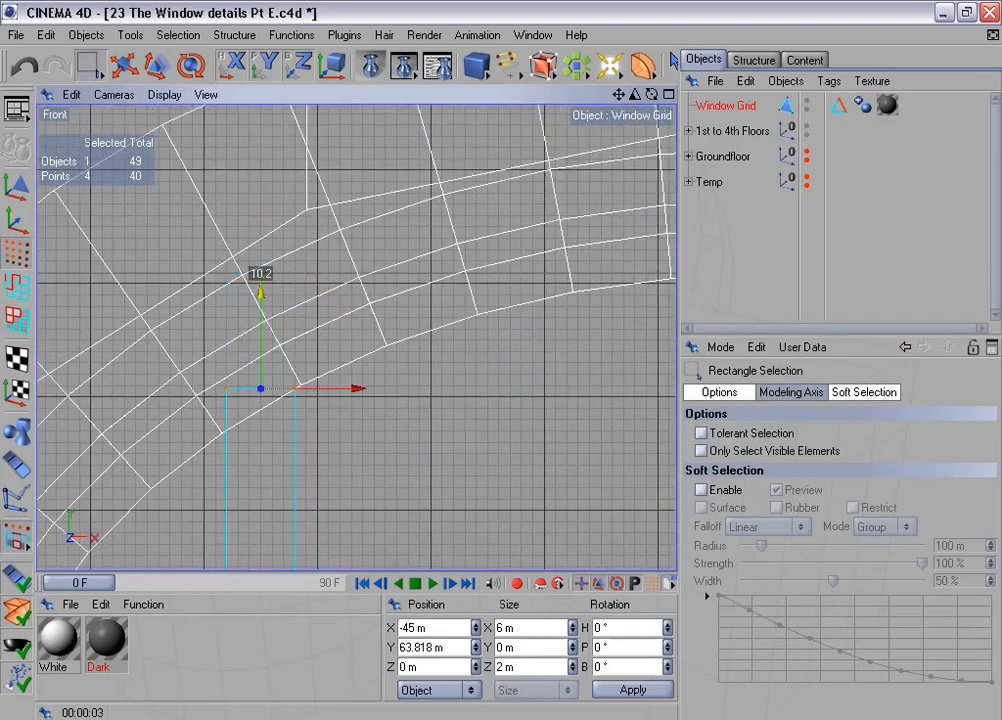
alt+middle_drag(338, 280, 414, 171)
scroll(344, 284, up, 4)
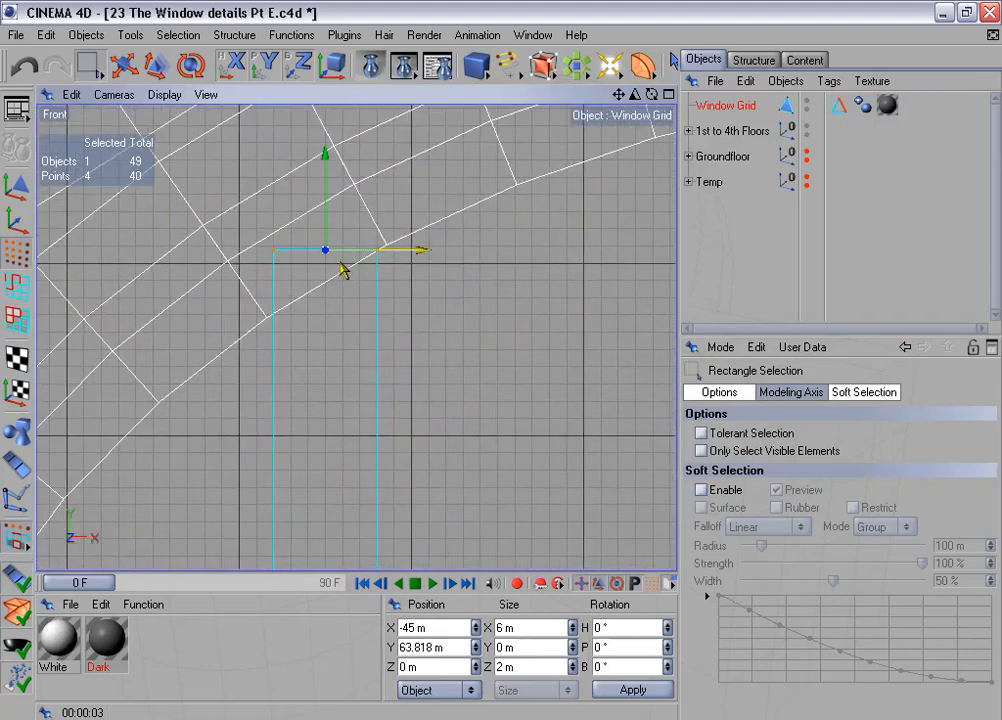
drag(253, 201, 301, 310)
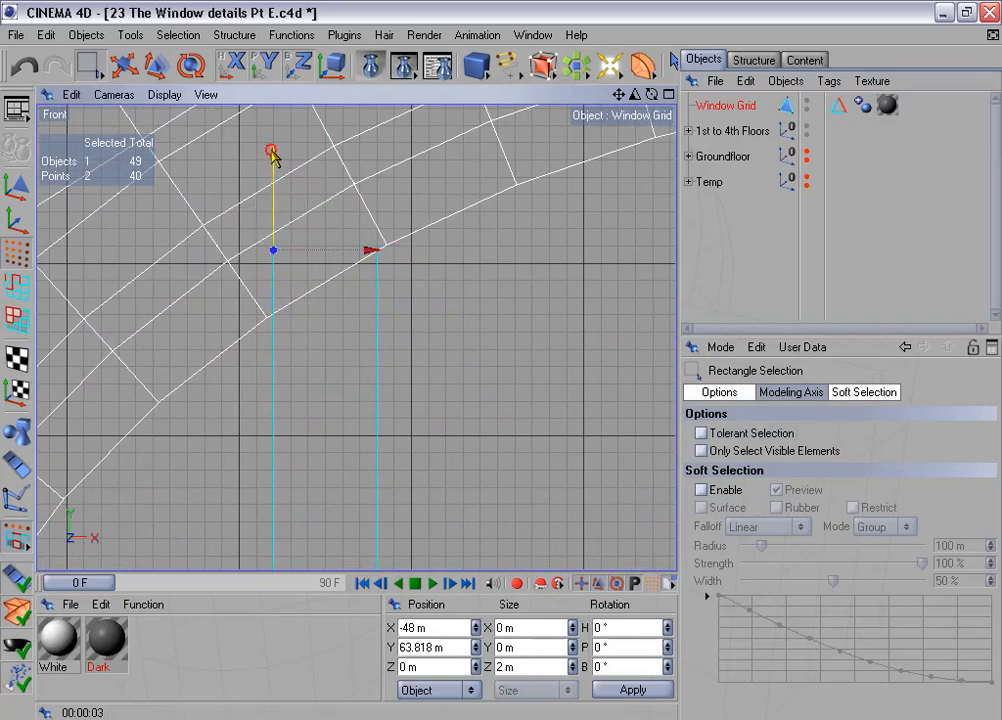
drag(272, 155, 273, 219)
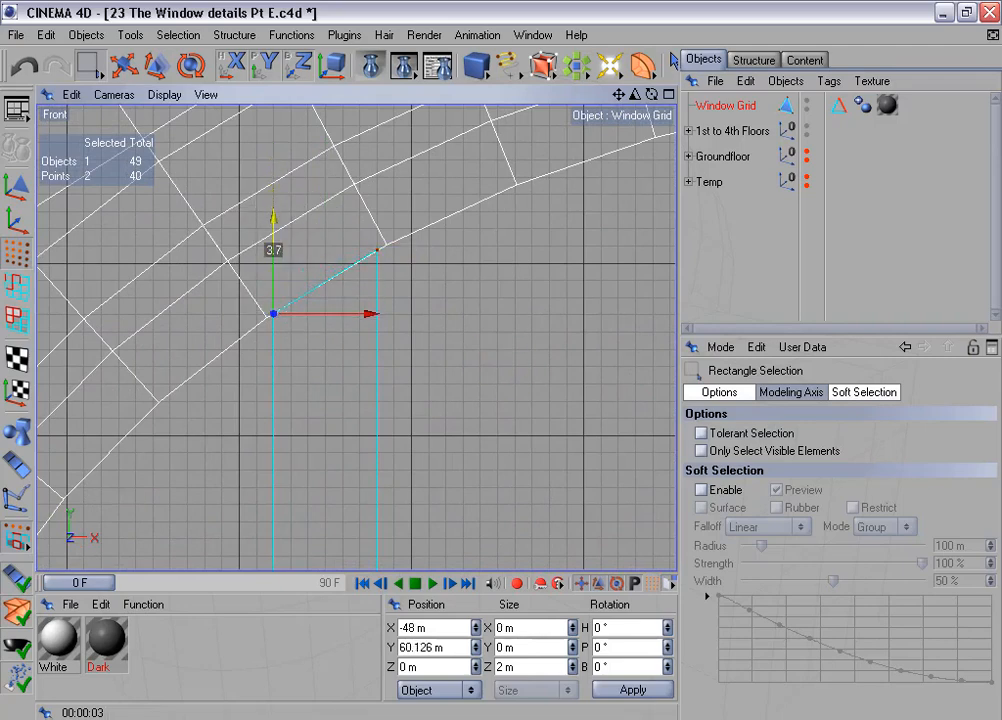
- Remove the Dark material from both the separated Window Grid and the Window Grid in the 1st to 4th Floors group
click(887, 106)
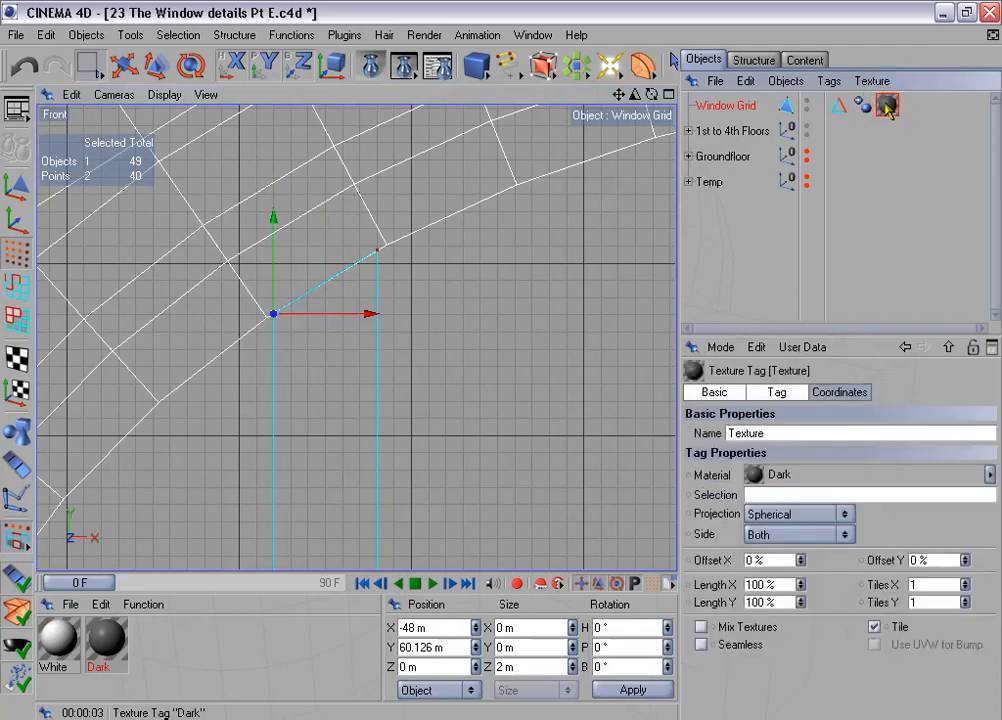
key(Delete)
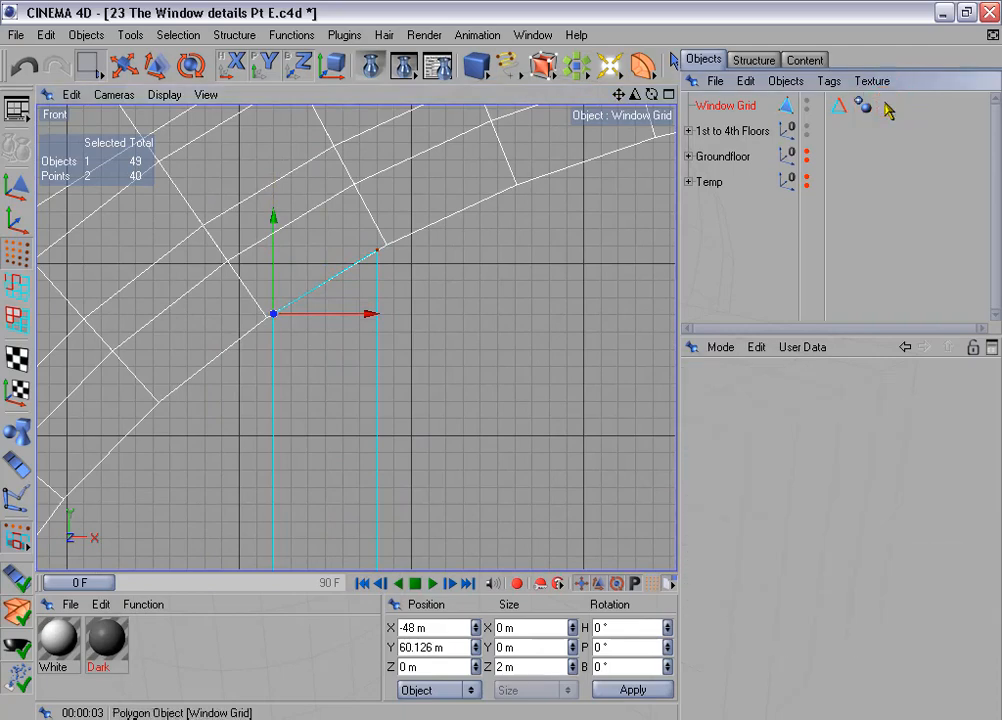
click(688, 131)
click(903, 157)
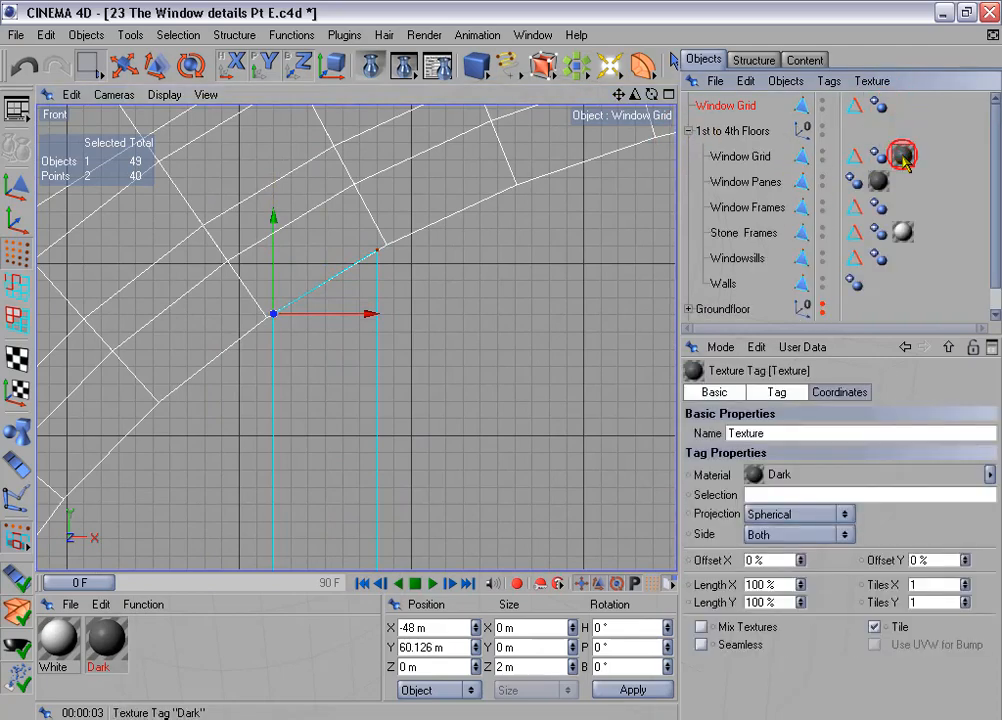
key(Delete)
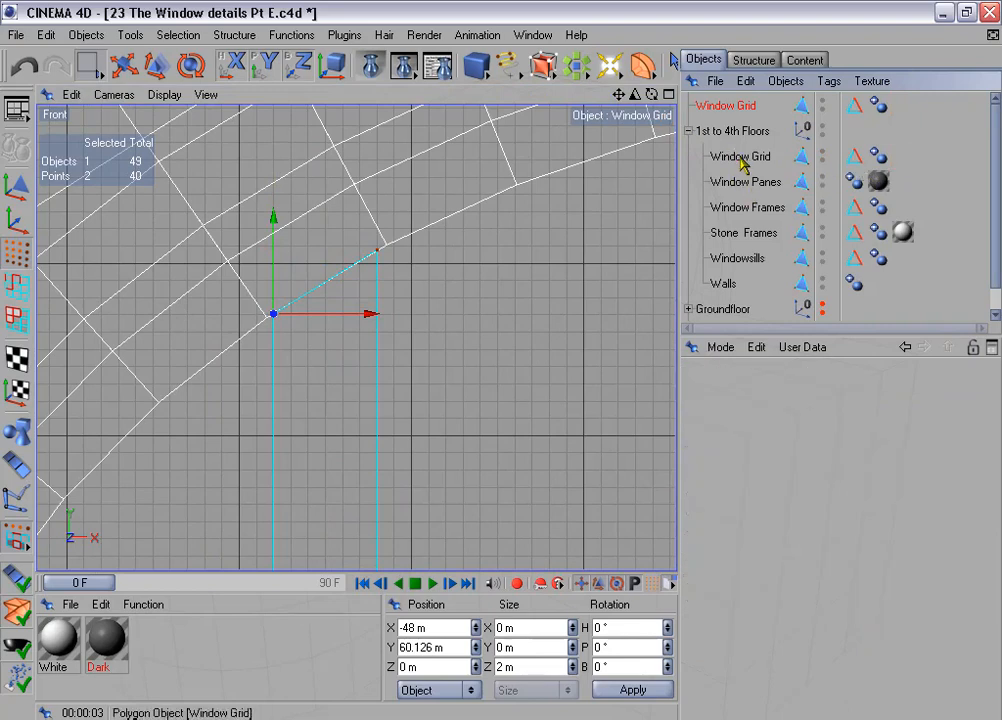
click(741, 157)
click(688, 131)
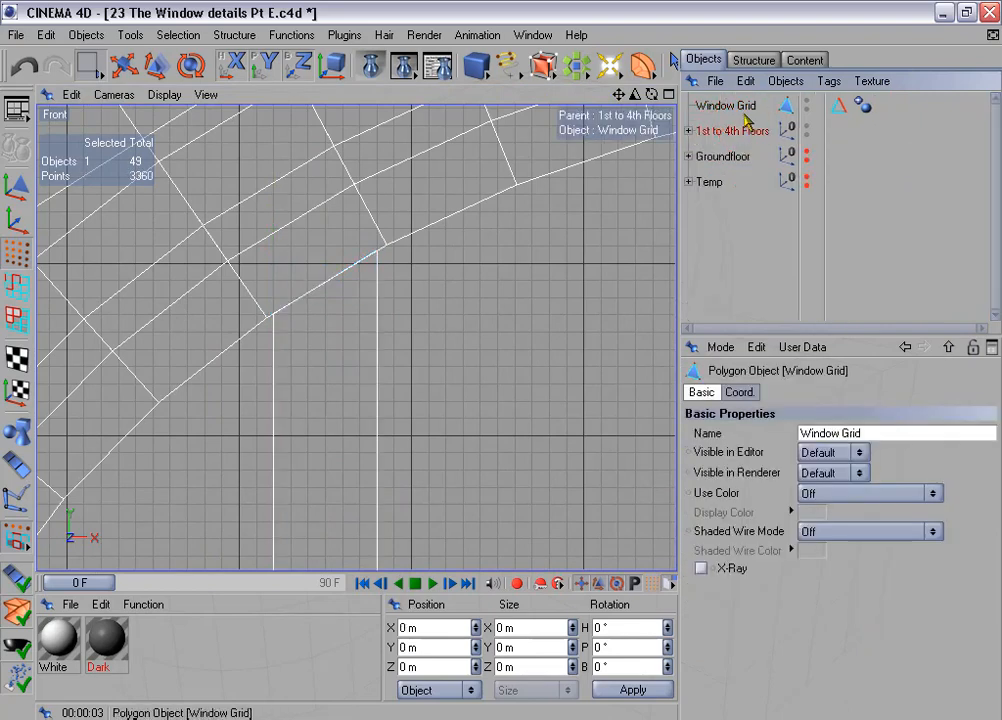
- Render close-ups of the separated Window Grid in the front view to check the left vertical bar's top against the arch
click(720, 105)
scroll(482, 266, up, 2)
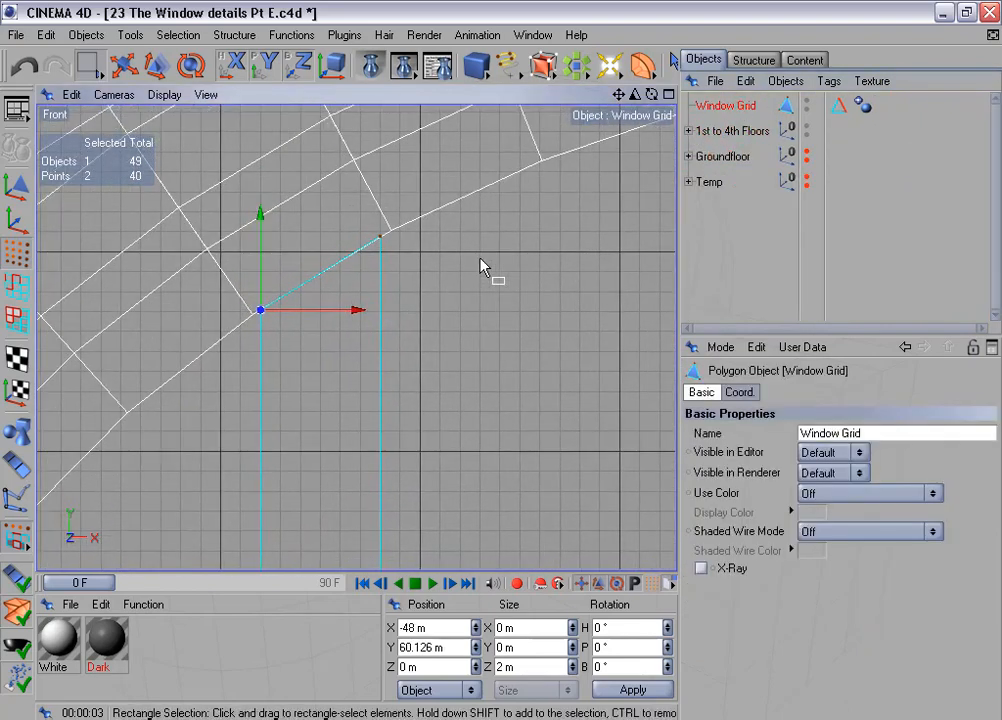
key(ctrl+r)
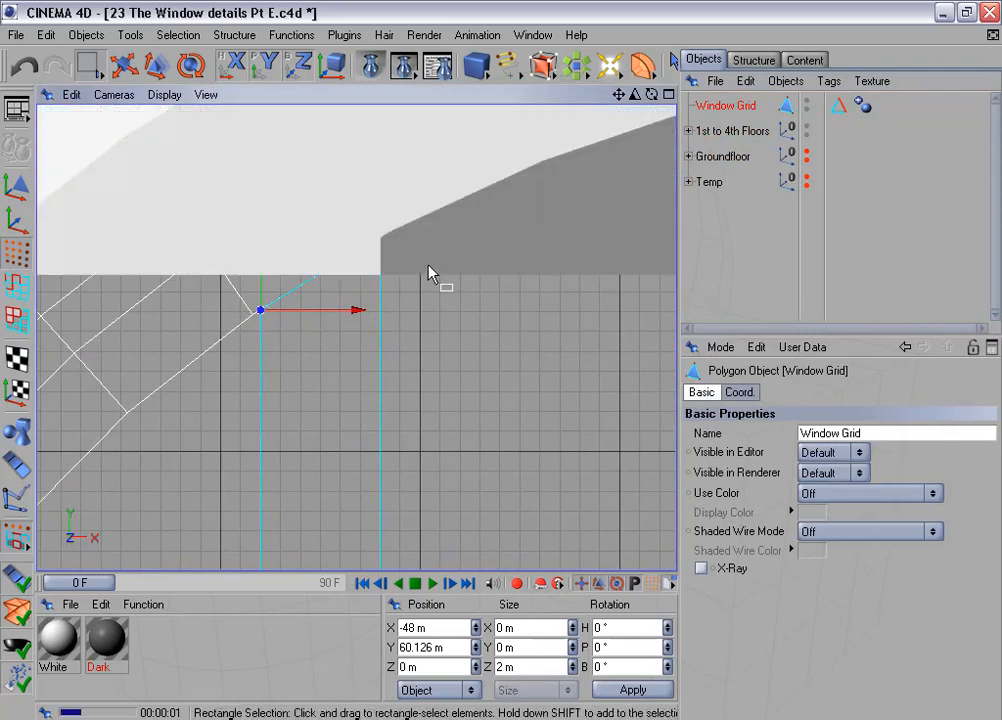
scroll(429, 266, up, 3)
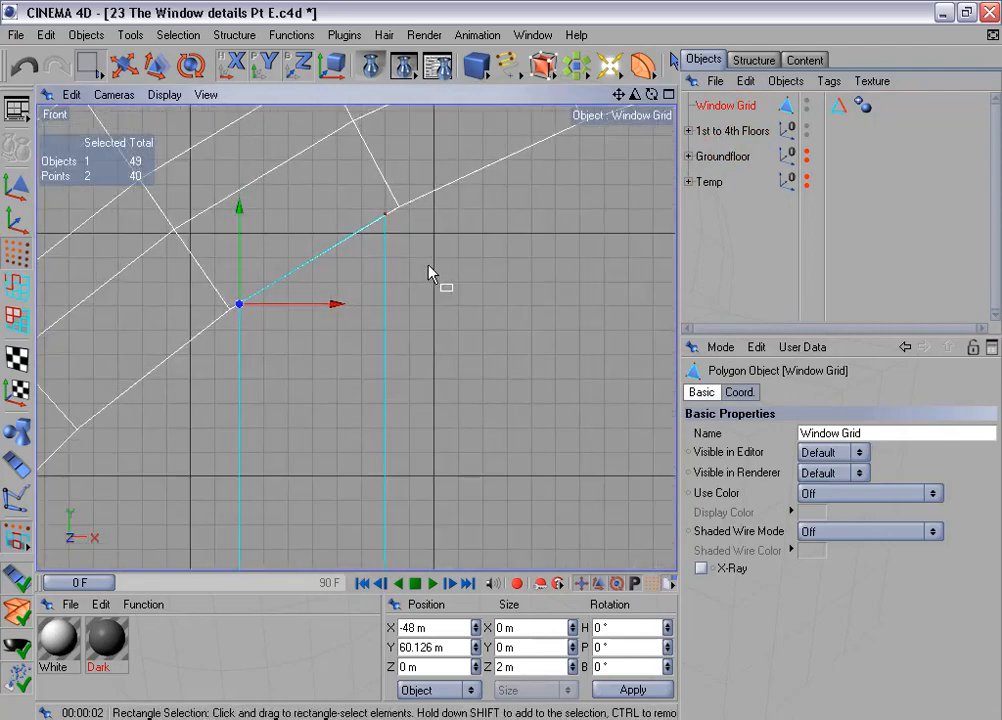
scroll(429, 272, up, 3)
key(ctrl+r)
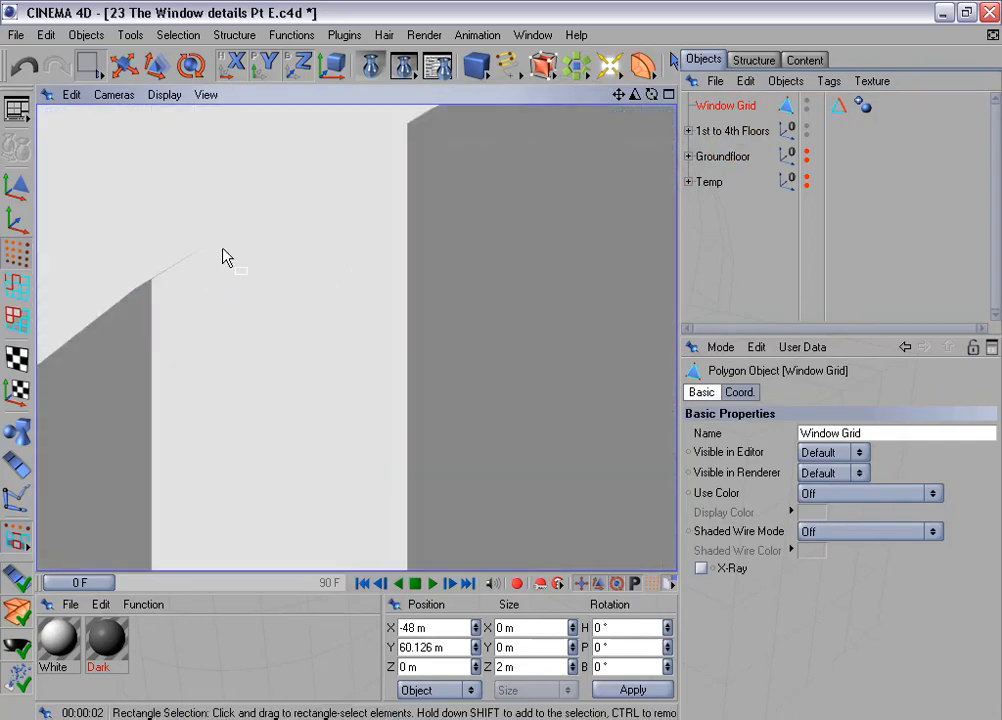
- Raise the left points at the left vertical bar's top to about Y 60.14 m, onto the arch's inner edge
scroll(223, 250, up, 1)
drag(88, 229, 163, 318)
scroll(172, 311, up, 2)
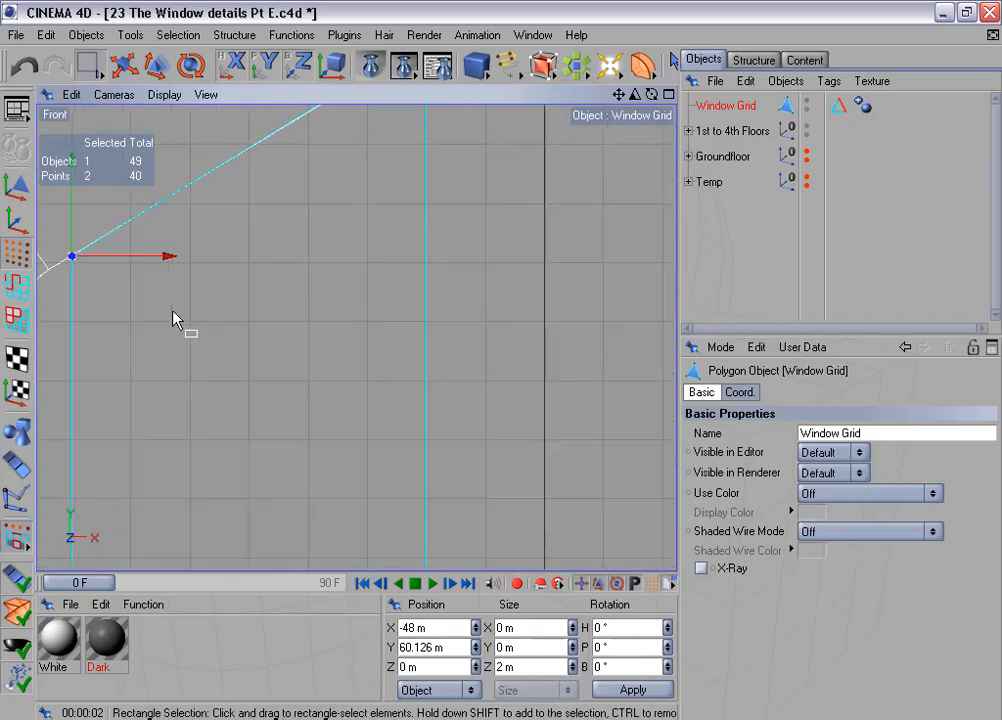
alt+middle_drag(173, 311, 452, 346)
scroll(217, 255, up, 7)
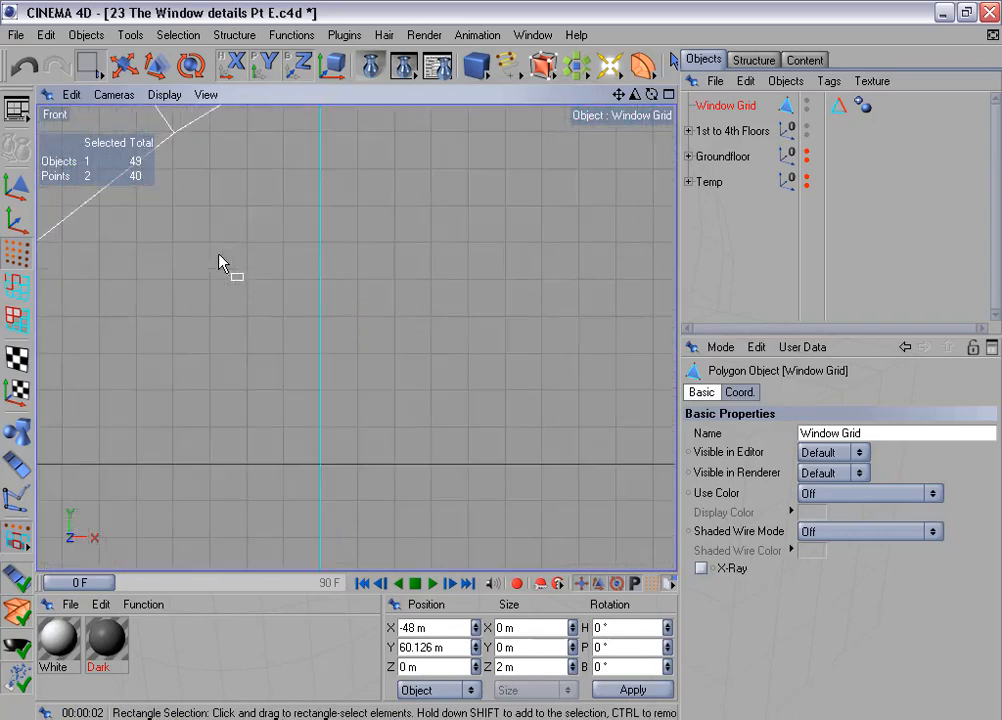
scroll(219, 255, up, 2)
alt+middle_drag(336, 192, 365, 689)
scroll(336, 192, up, 1)
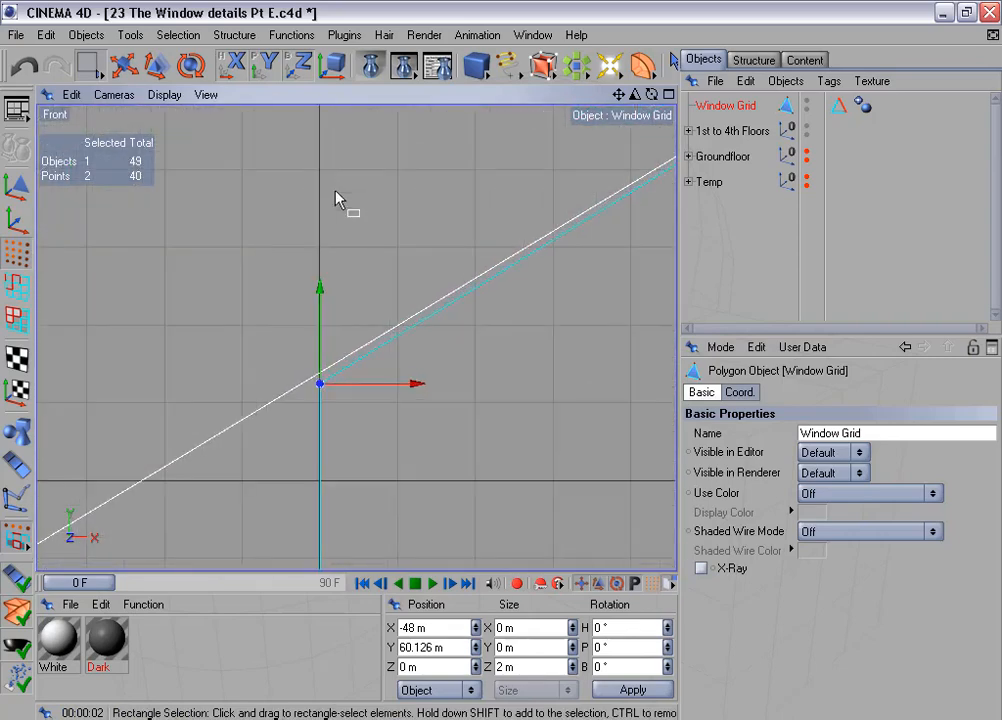
scroll(336, 193, up, 1)
scroll(304, 192, up, 1)
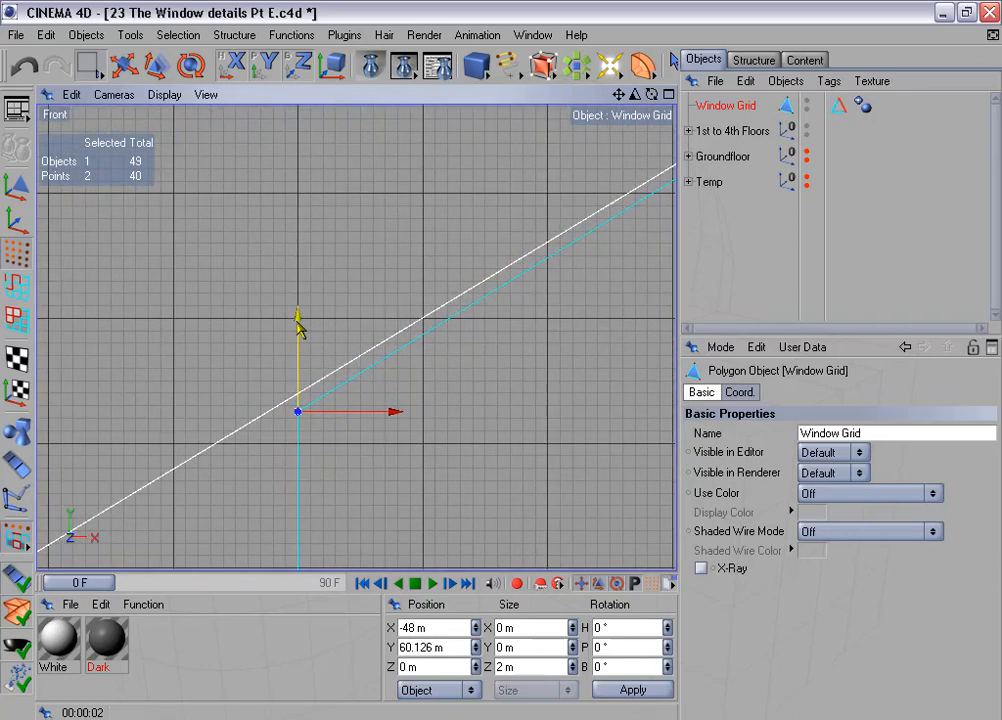
drag(297, 320, 297, 301)
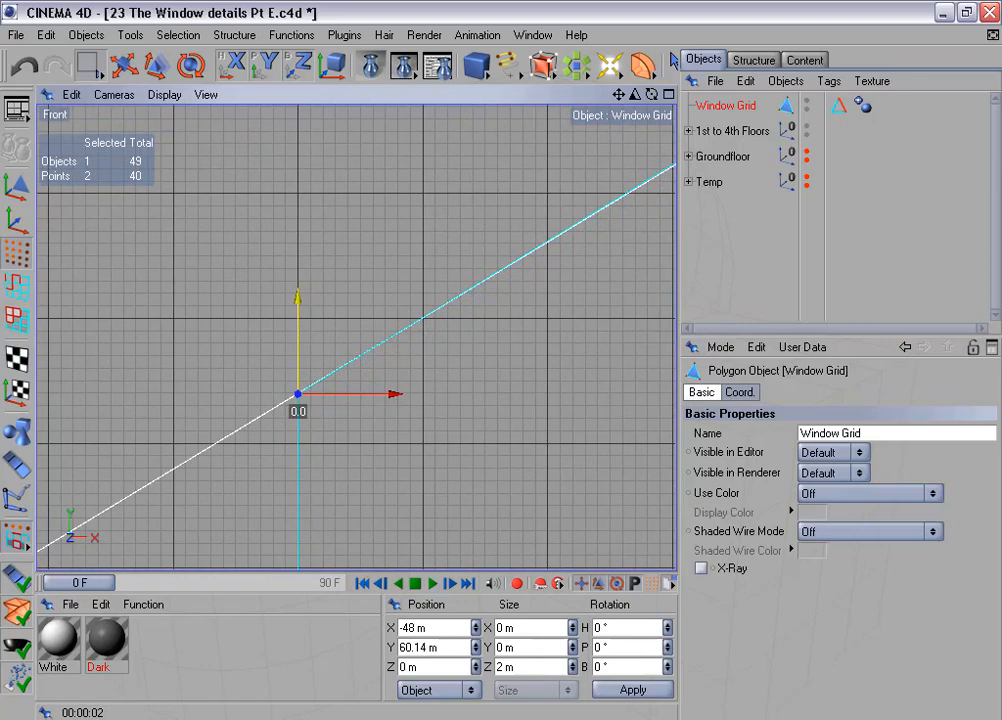
- Lower the right points at the left vertical bar's top to about Y 63.78 m, onto the arch's inner edge
scroll(300, 331, down, 4)
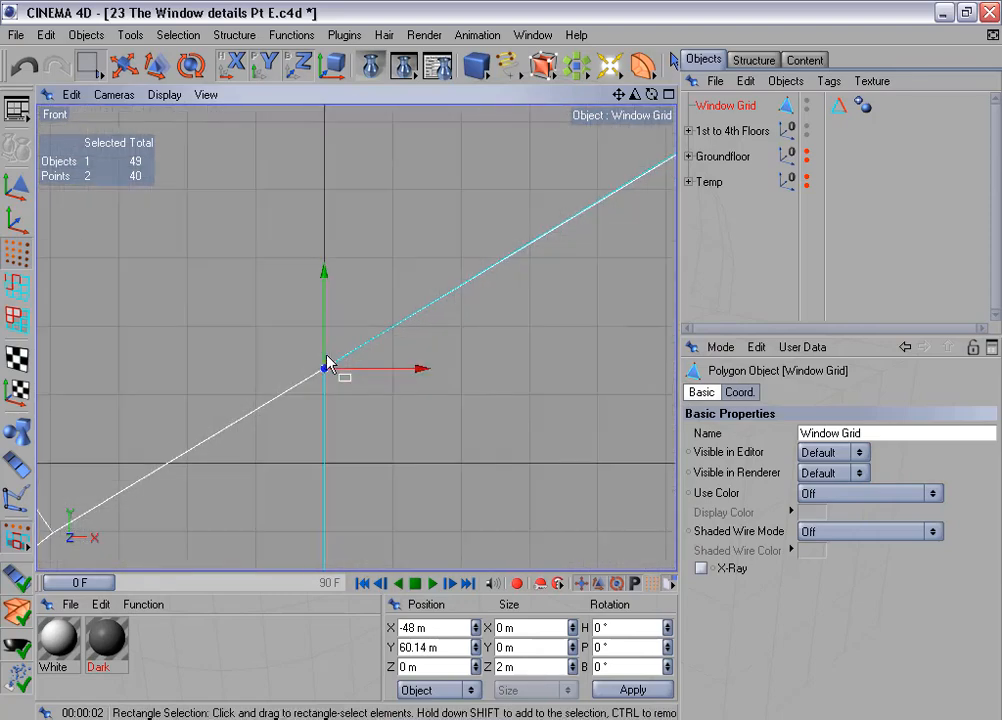
scroll(334, 354, down, 2)
alt+middle_drag(438, 277, 326, 314)
scroll(475, 238, down, 2)
alt+middle_drag(476, 239, 351, 362)
scroll(314, 324, up, 3)
drag(365, 163, 427, 237)
alt+middle_drag(427, 237, 425, 323)
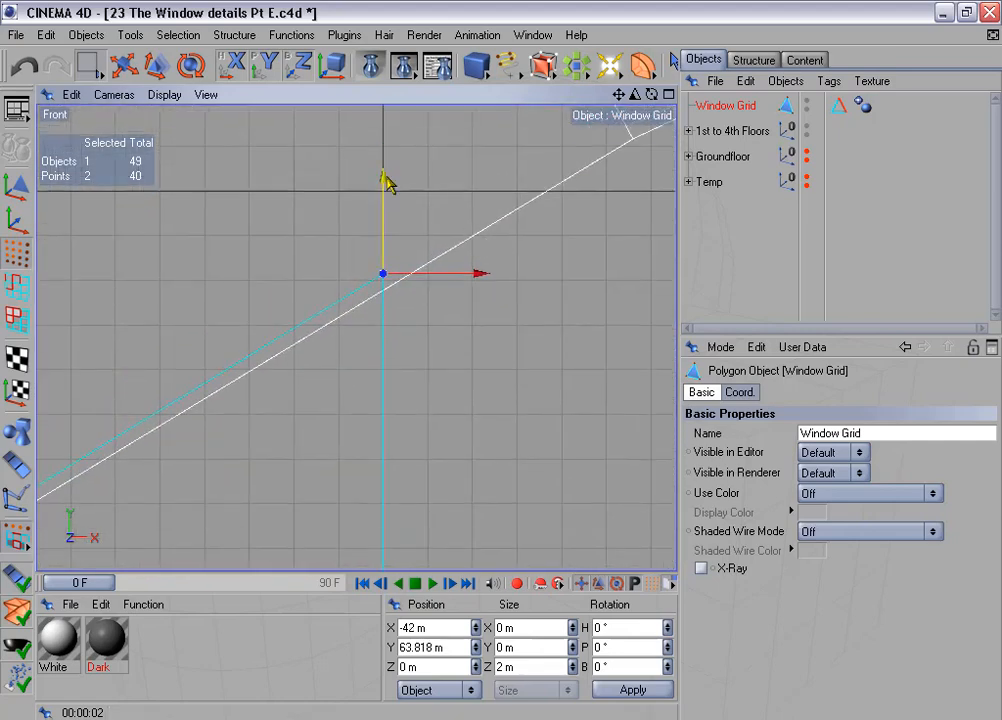
drag(383, 180, 383, 197)
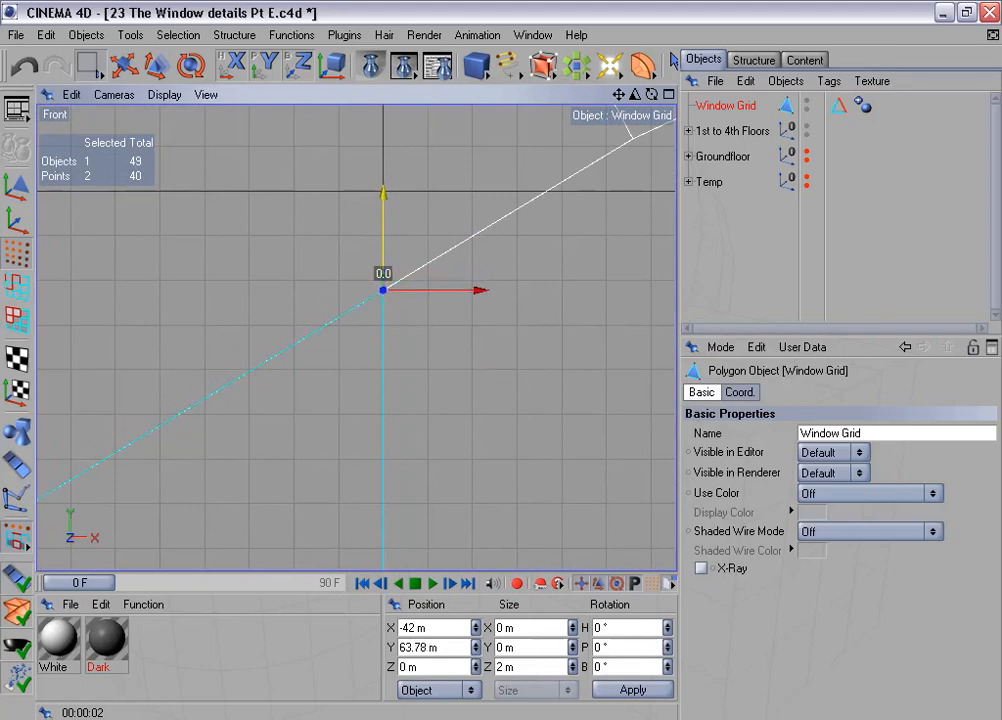
- Select the upper points at the crossbar's left end to refine their fit to the arch's inner edge
scroll(433, 246, down, 4)
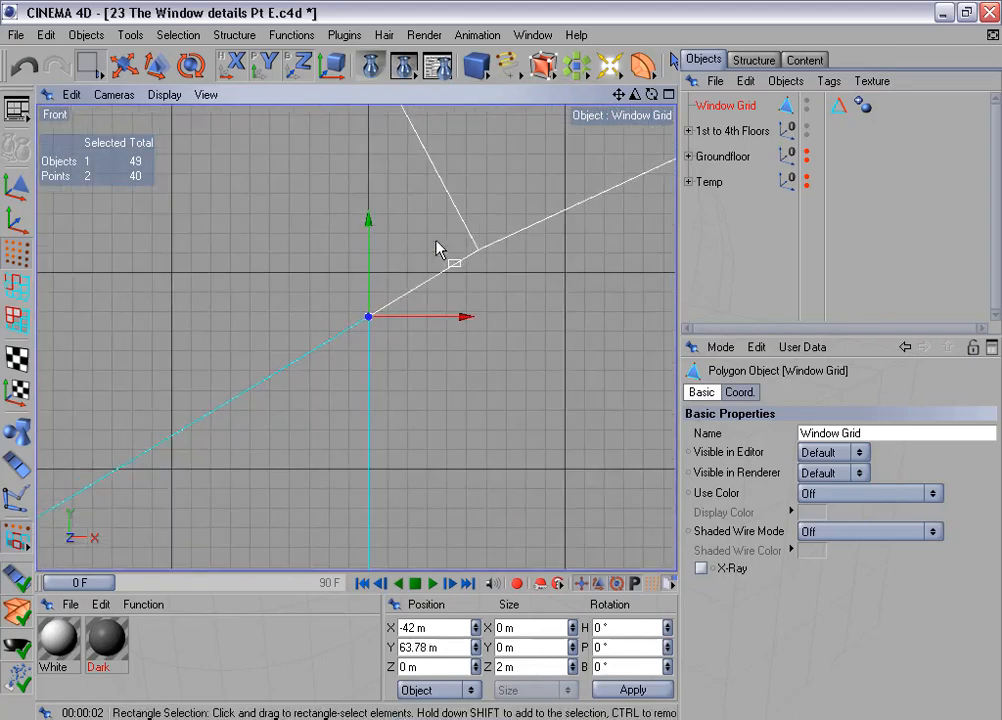
scroll(433, 247, down, 3)
alt+middle_drag(343, 378, 1000, 0)
scroll(343, 378, down, 2)
scroll(338, 382, down, 4)
alt+middle_drag(287, 408, 418, 72)
scroll(264, 427, up, 6)
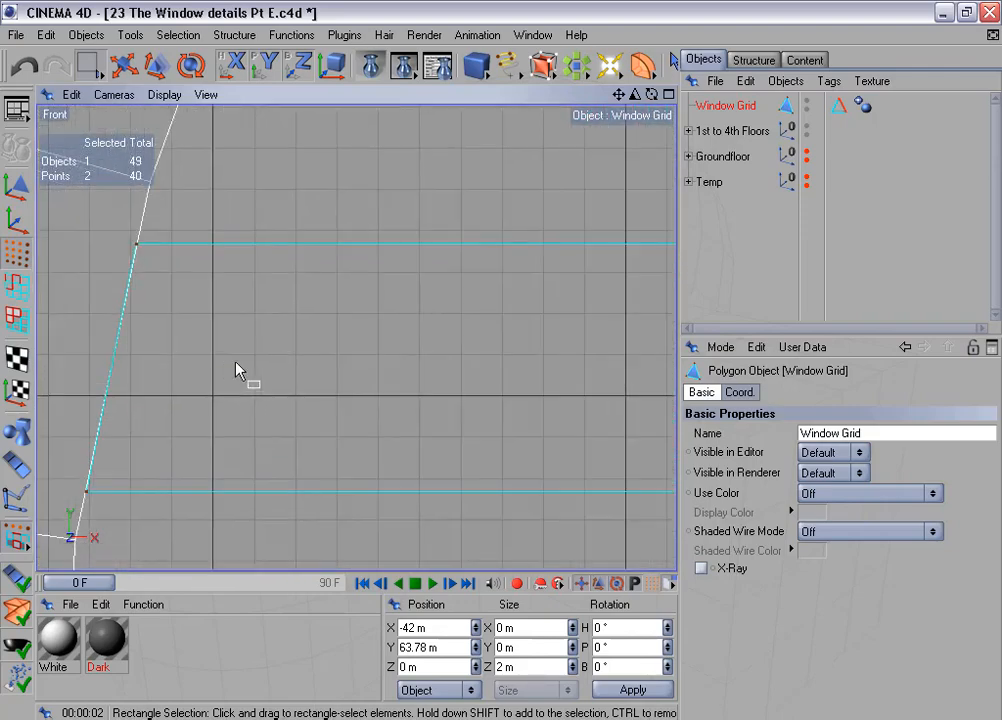
alt+middle_drag(237, 364, 423, 335)
scroll(239, 363, up, 6)
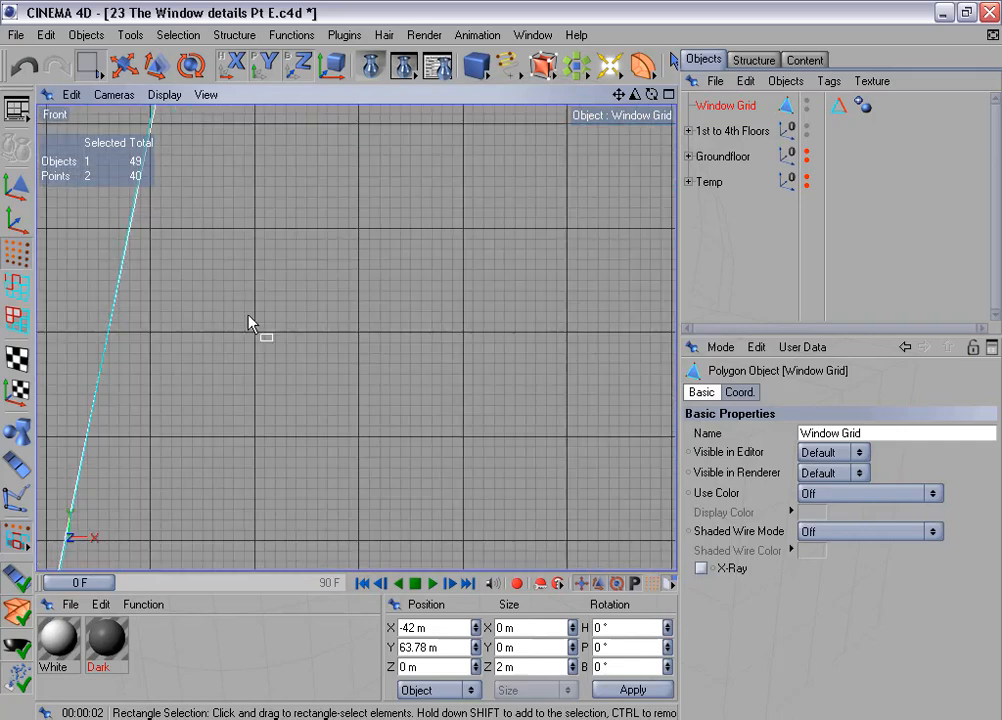
alt+middle_drag(248, 320, 289, 457)
drag(148, 152, 289, 286)
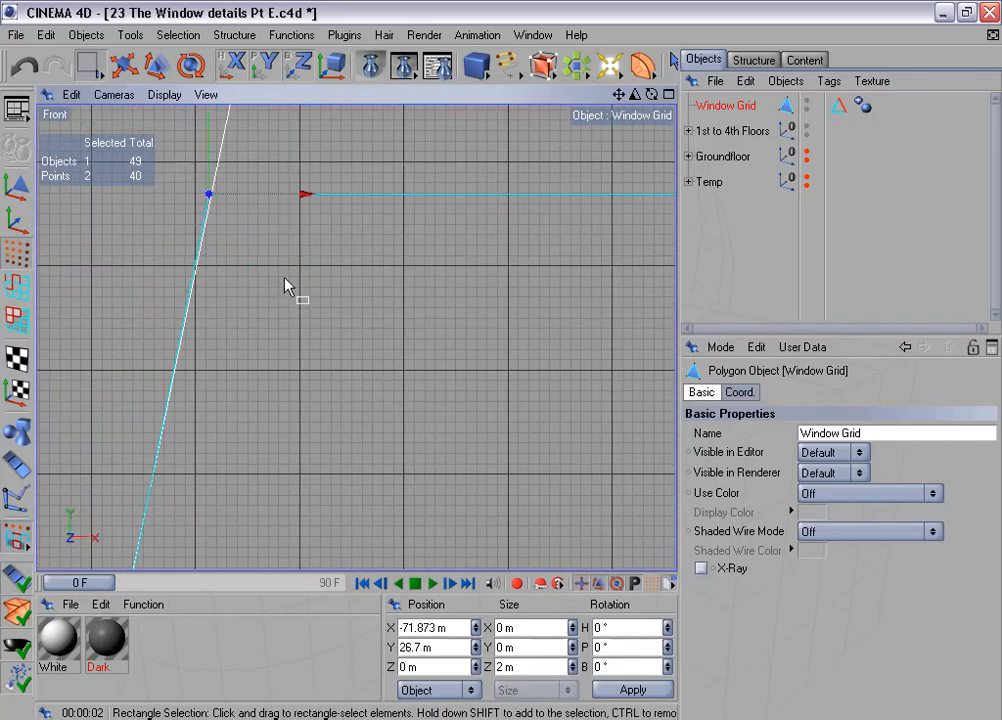
scroll(289, 286, up, 2)
alt+middle_drag(276, 231, 408, 416)
scroll(275, 231, up, 5)
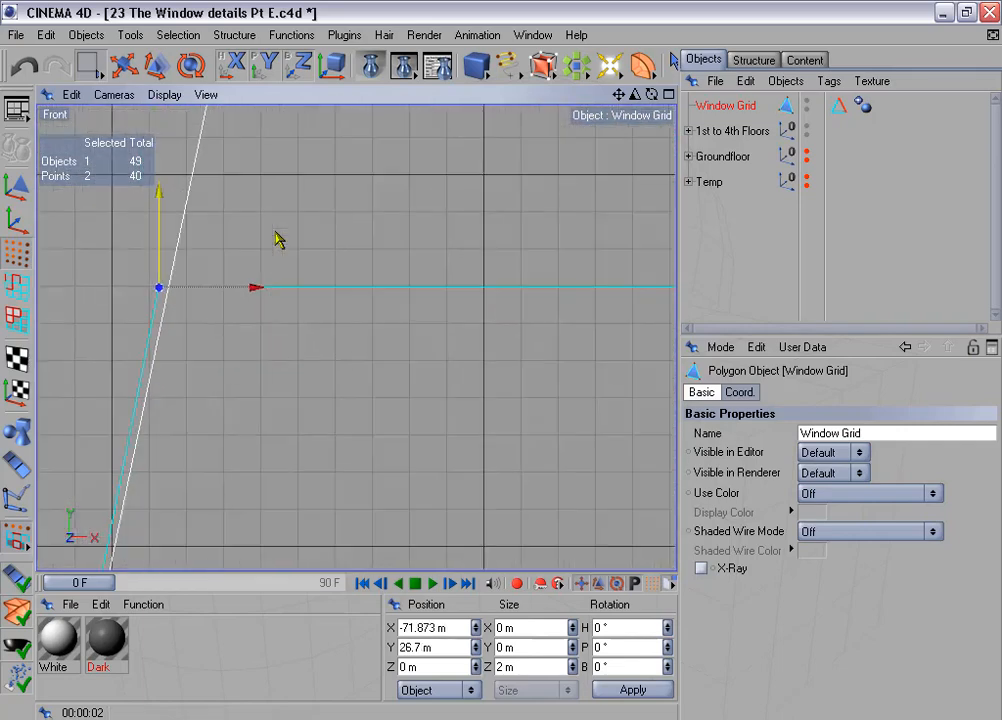
alt+middle_drag(258, 324, 387, 312)
scroll(266, 334, up, 3)
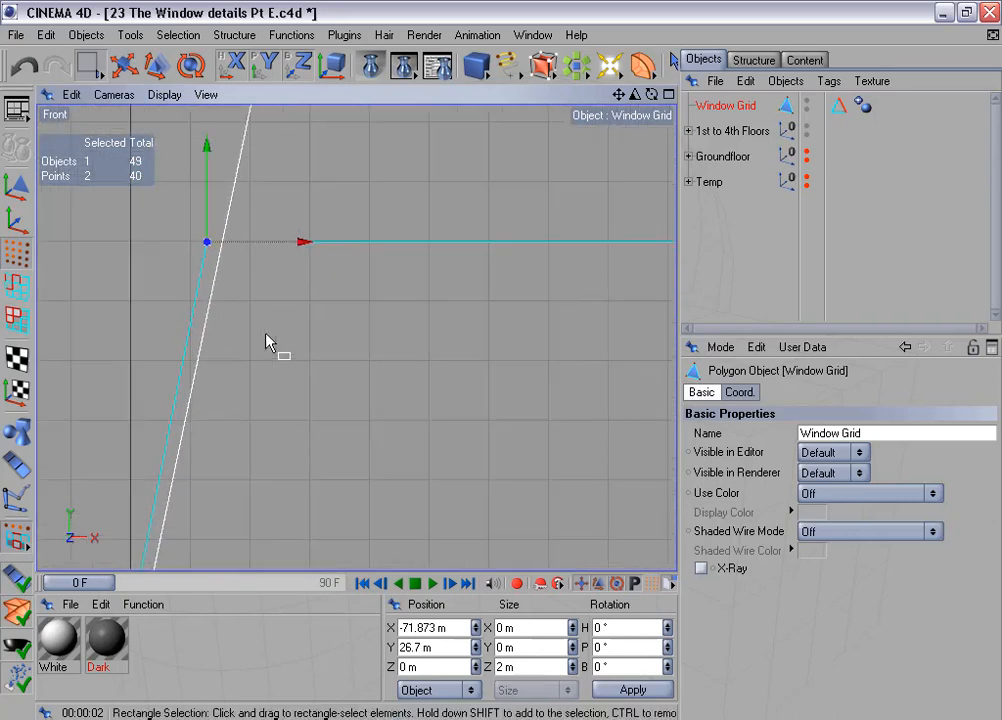
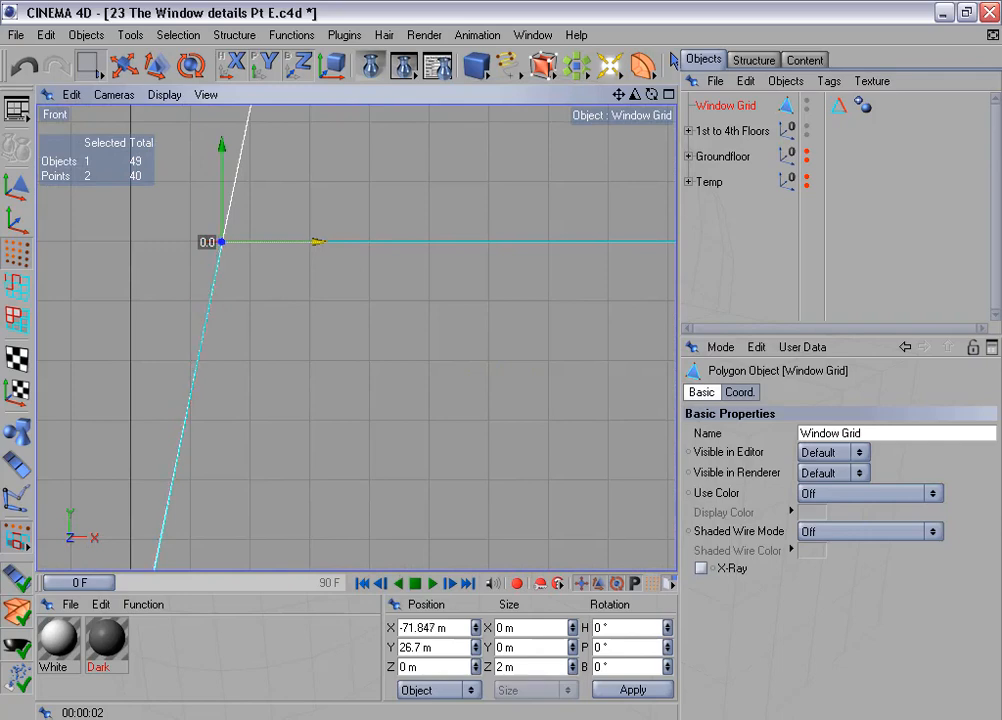
- Move the crossbar's lower left end points along X to about -73.098 m so they meet the arch's inner edge
scroll(299, 300, down, 5)
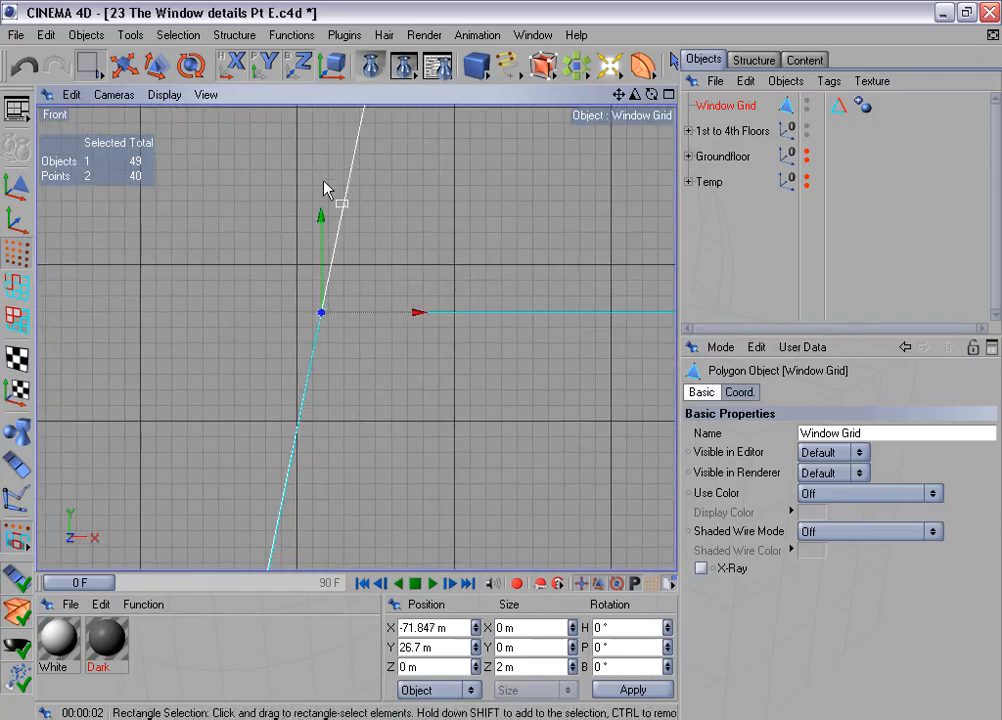
scroll(290, 340, down, 8)
alt+middle_drag(350, 437, 284, 221)
drag(200, 300, 286, 407)
scroll(286, 407, up, 6)
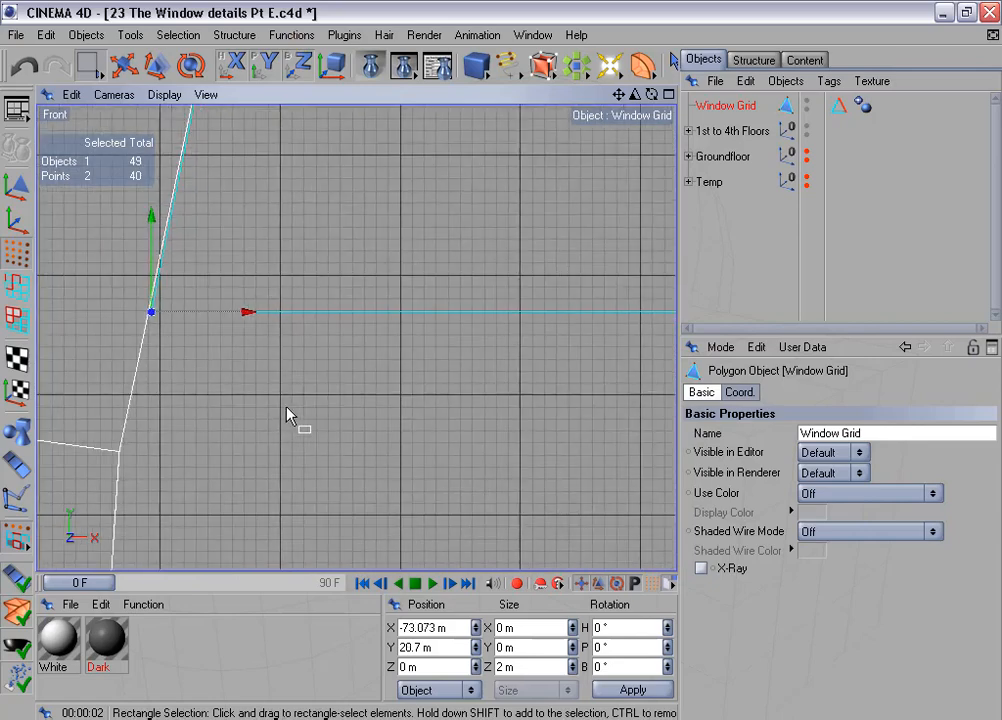
alt+middle_drag(286, 407, 489, 438)
scroll(245, 404, up, 8)
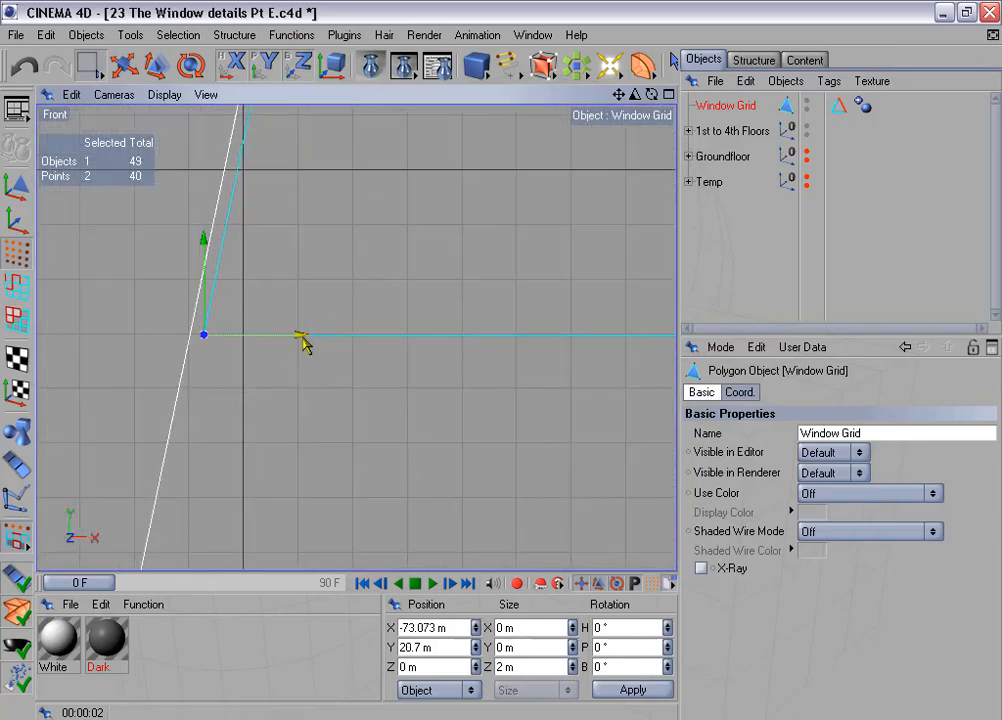
drag(304, 343, 296, 344)
scroll(303, 345, down, 5)
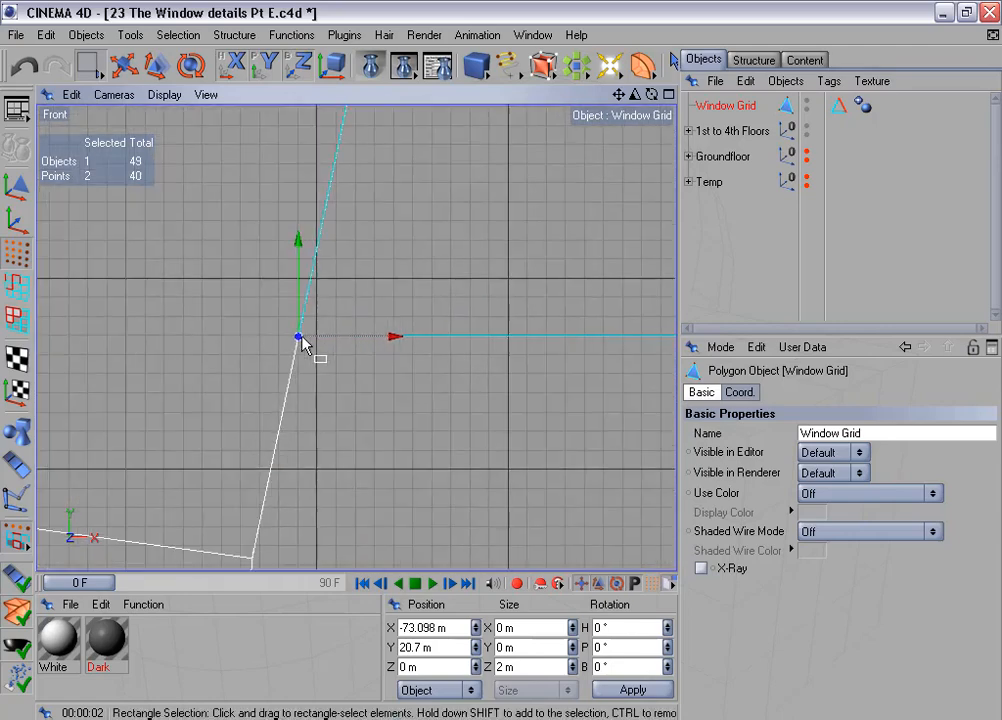
- Render the front view around the crossbar's left end to check its fit against the arch
alt+middle_drag(366, 232, 290, 472)
scroll(366, 232, down, 3)
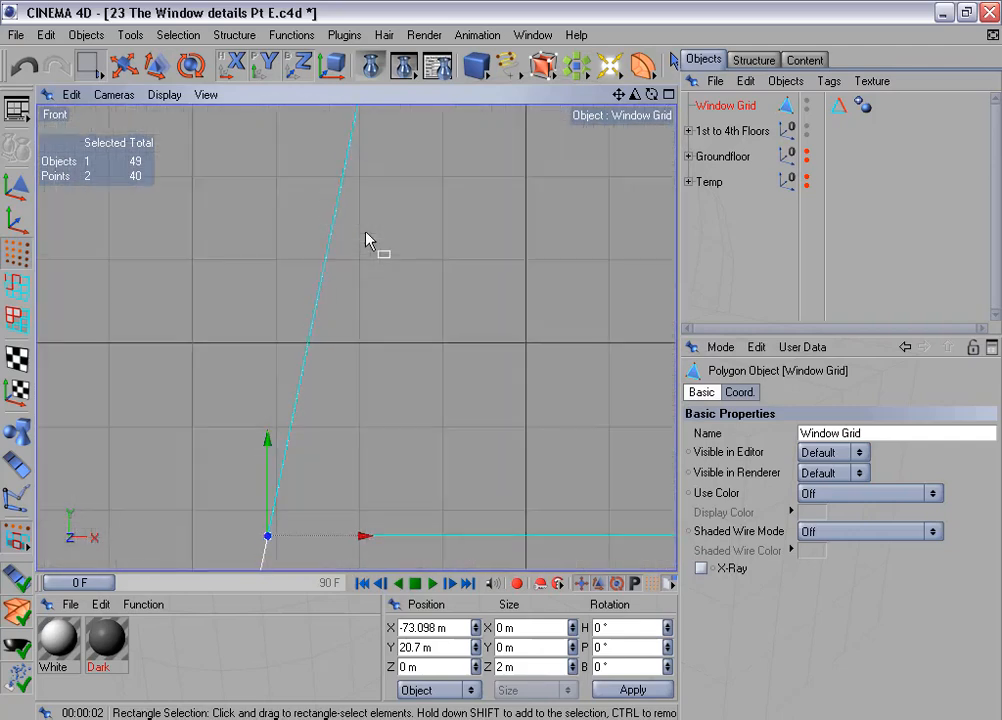
alt+middle_drag(366, 240, 369, 188)
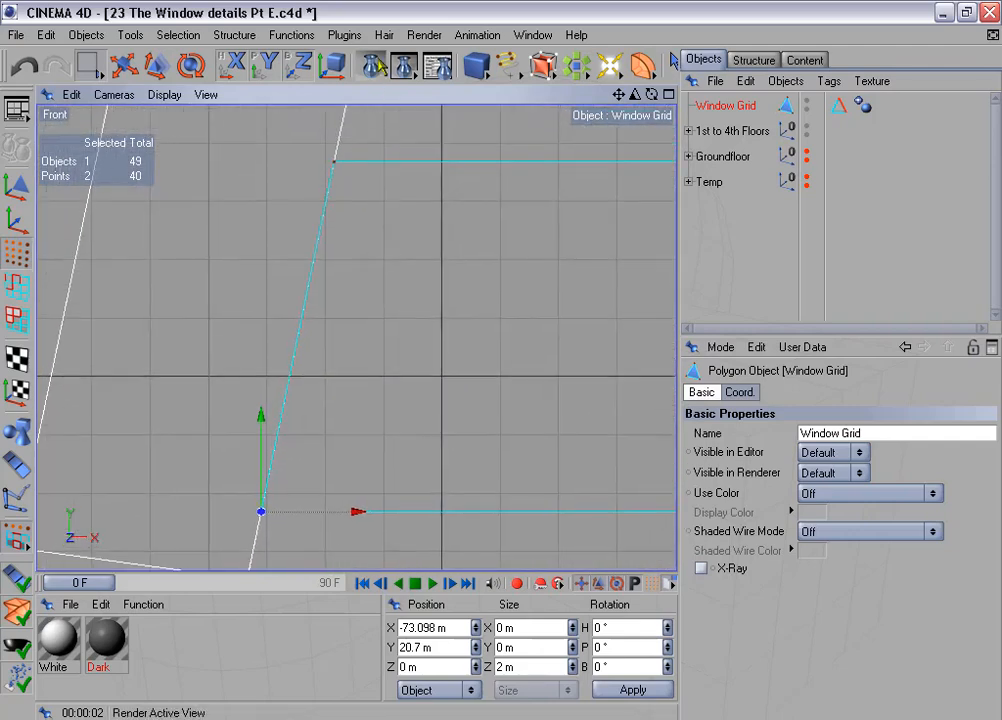
click(371, 65)
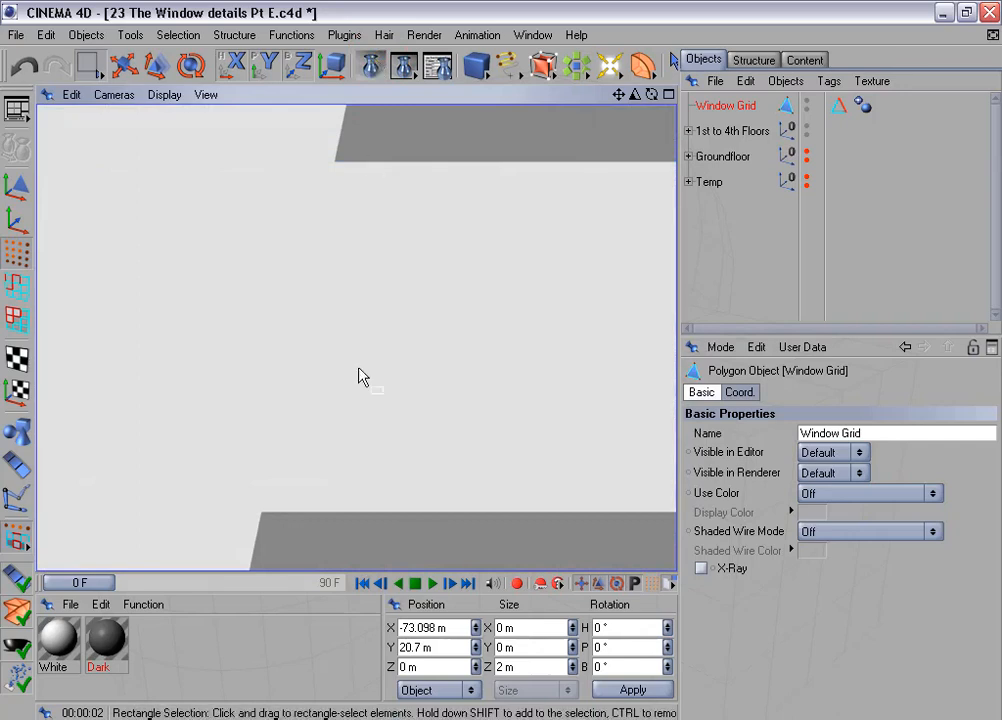
- Apply the Dark material to the Window Grid and test-render the crossbar's left end in the front view
drag(112, 640, 752, 106)
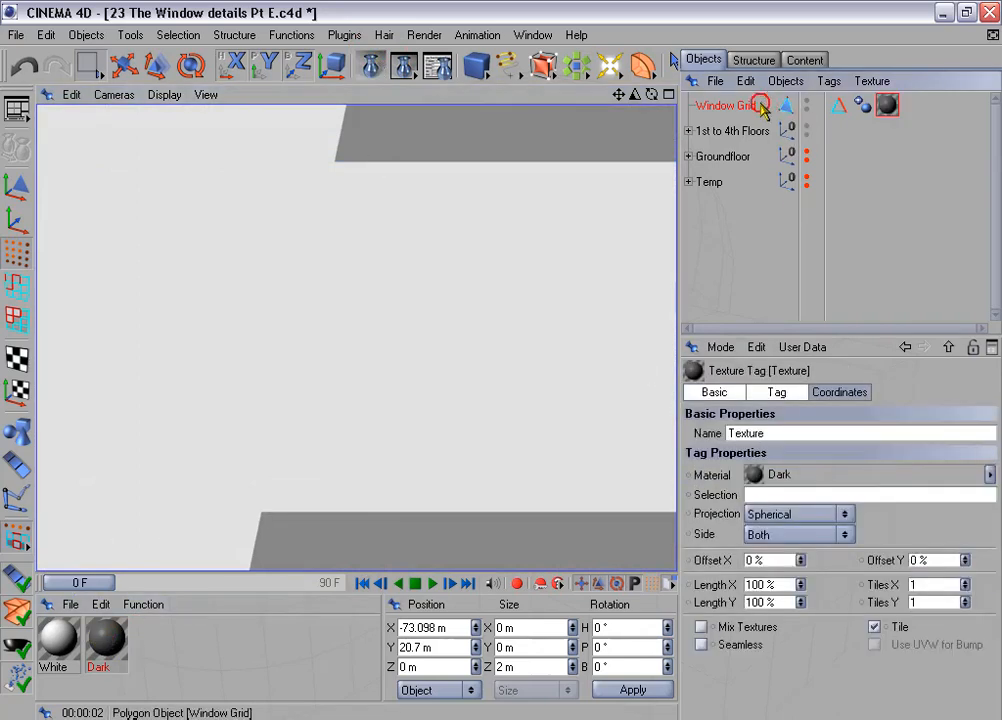
click(750, 108)
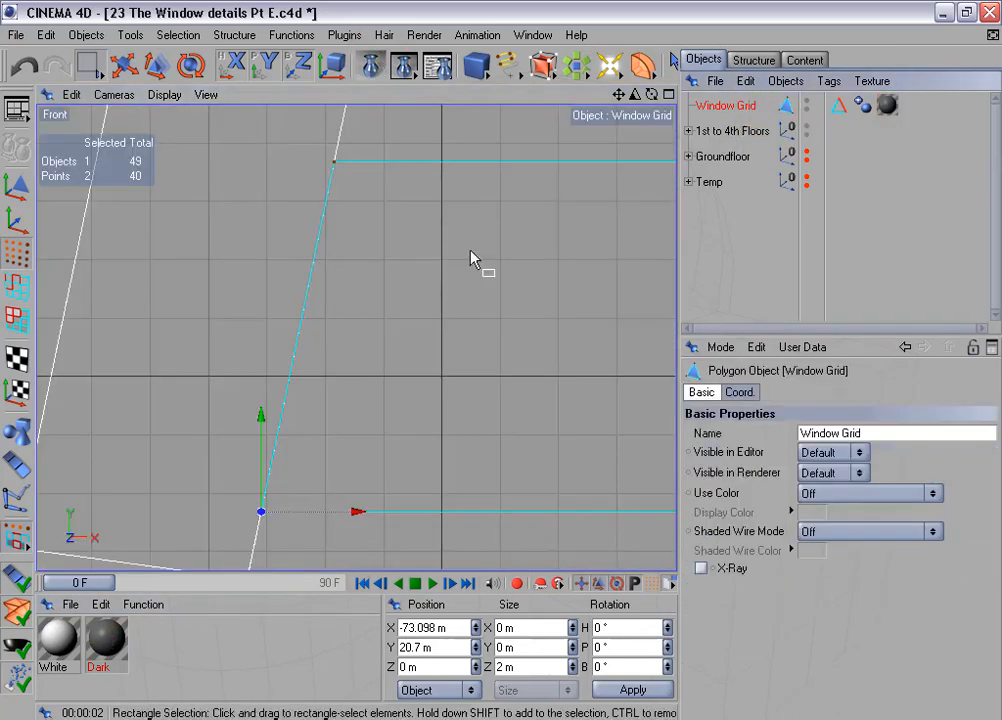
key(ctrl+r)
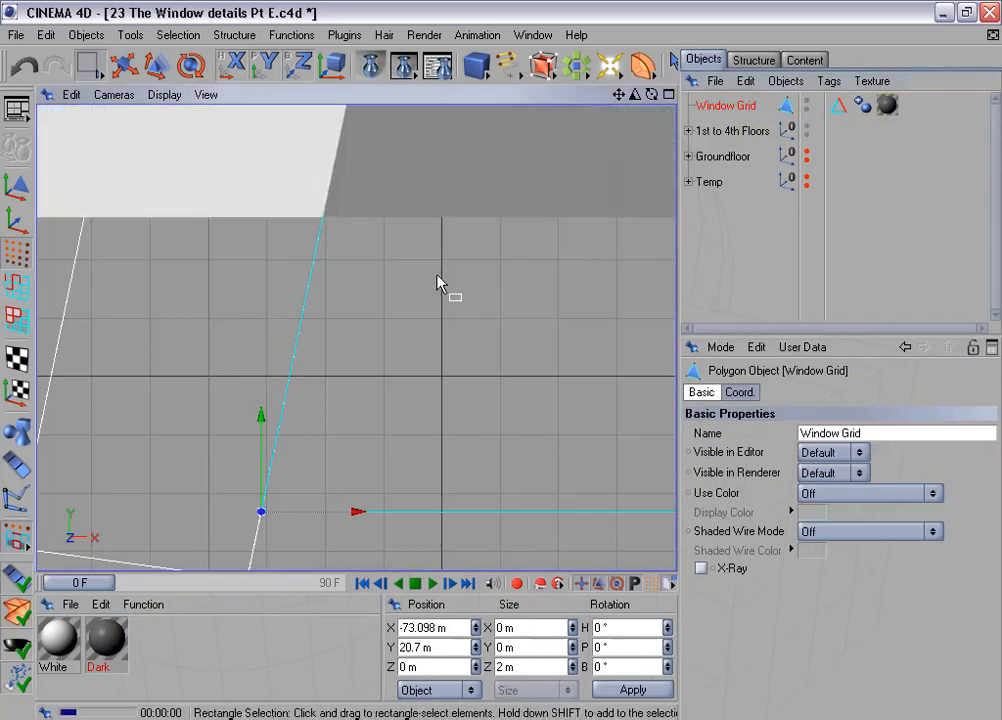
click(497, 275)
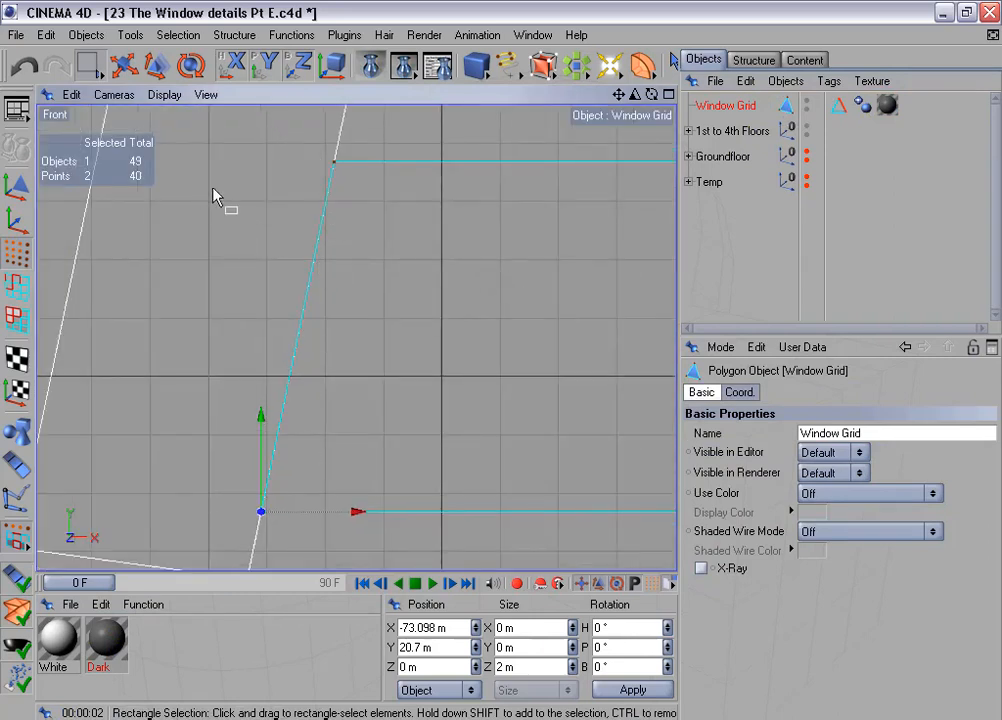
key(ctrl+r)
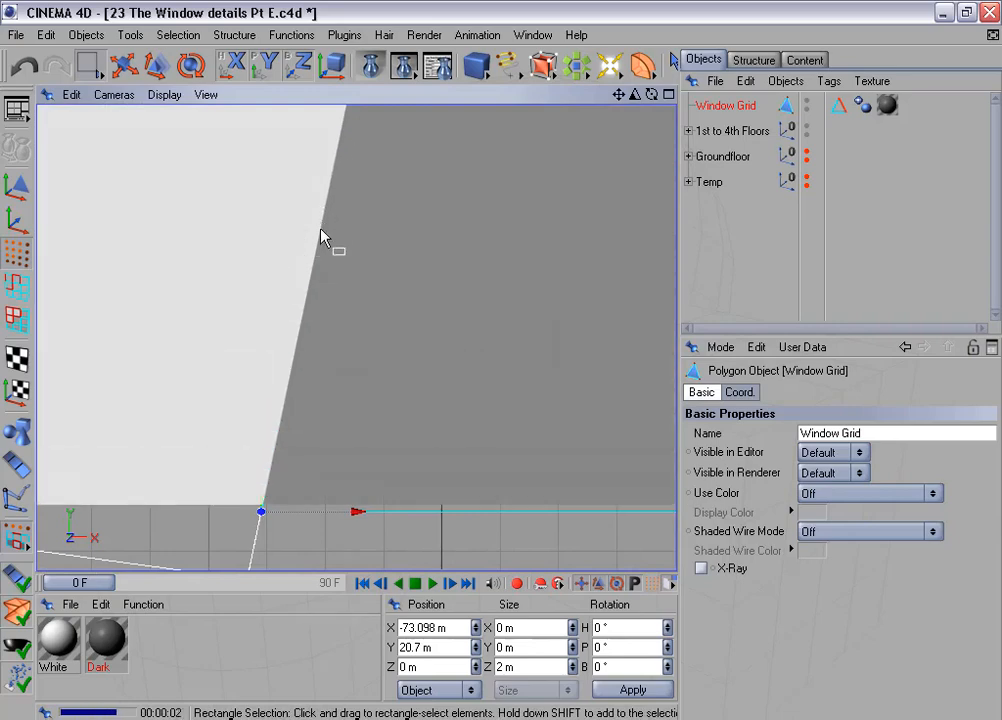
click(308, 438)
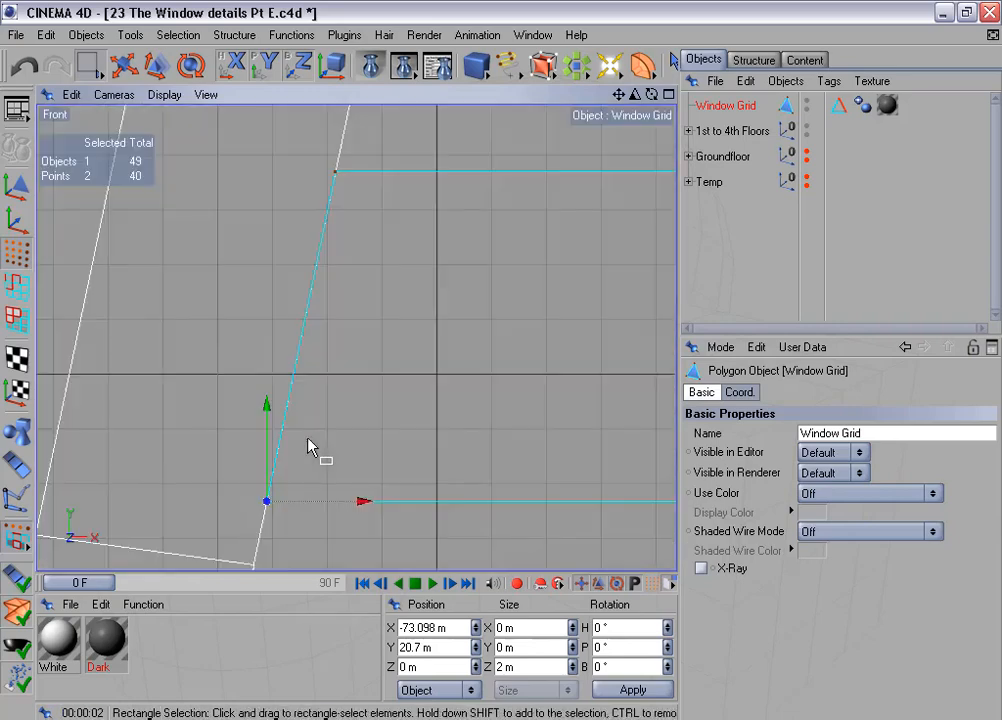
- Mirror the X position of the crossbar's lower left end onto its lower right end points as 73.098 m
scroll(308, 438, down, 7)
scroll(310, 447, down, 10)
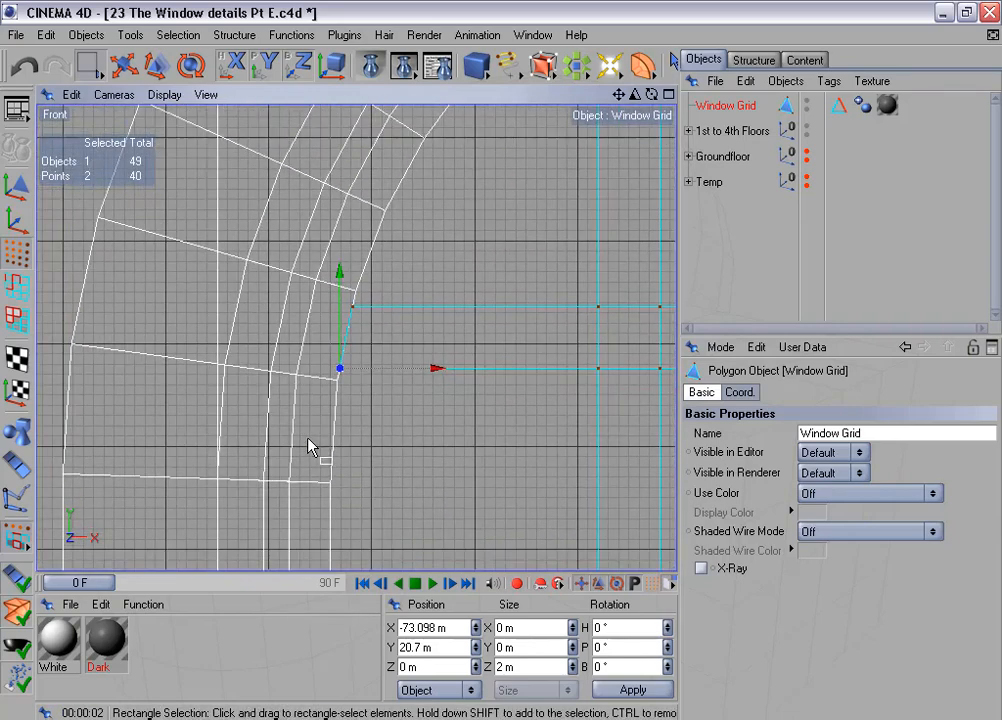
alt+middle_drag(474, 297, 118, 388)
scroll(474, 297, down, 7)
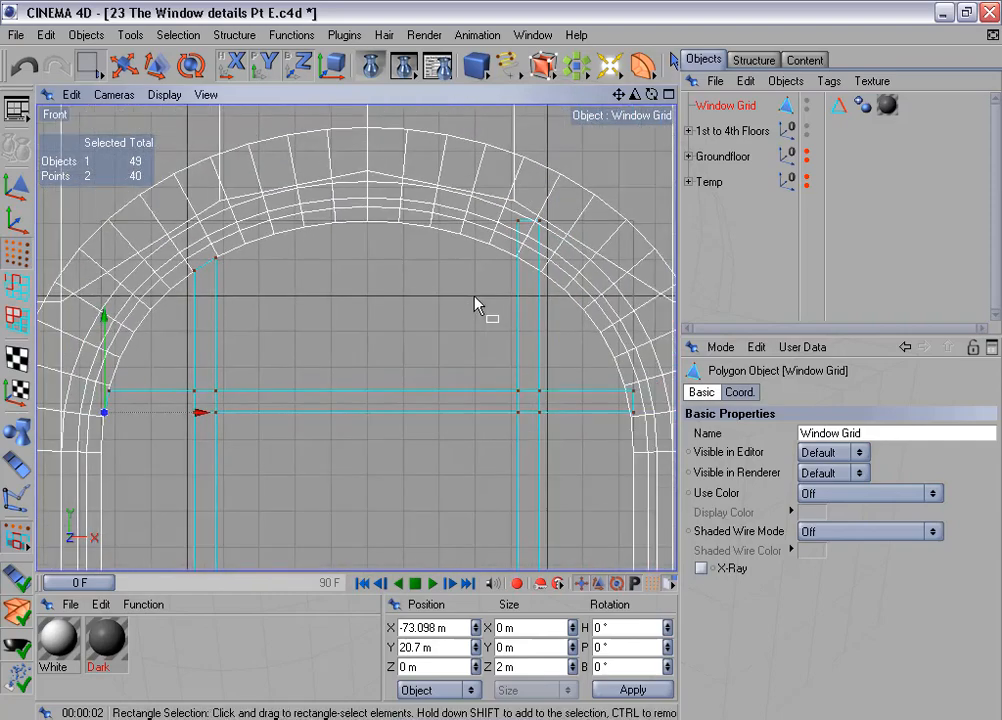
alt+middle_drag(461, 342, 522, 268)
scroll(461, 343, up, 3)
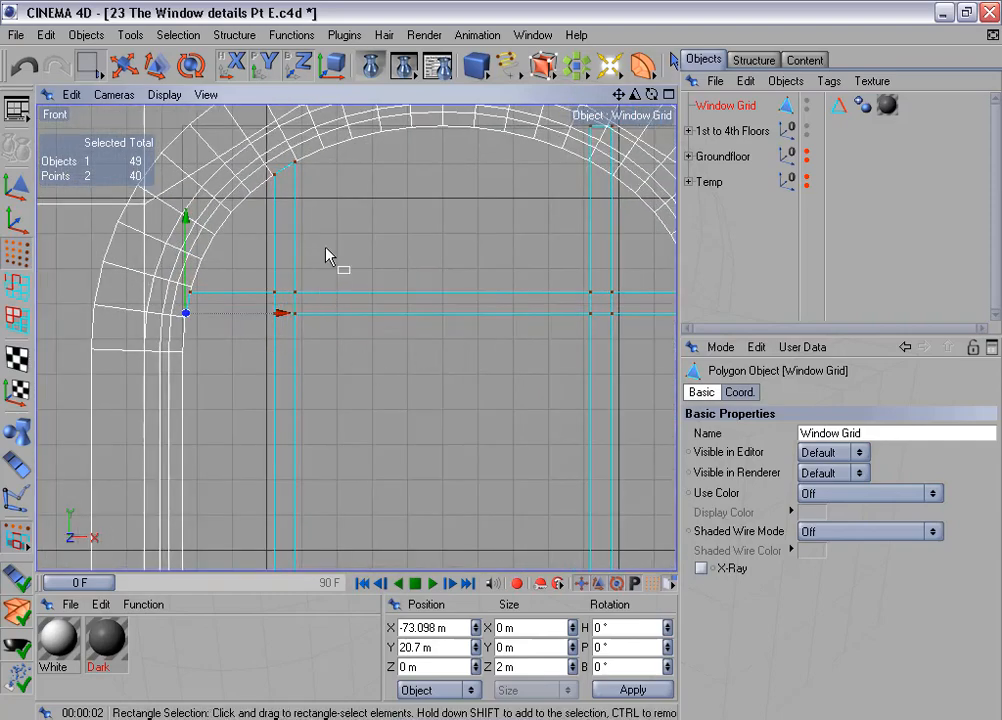
scroll(266, 330, up, 2)
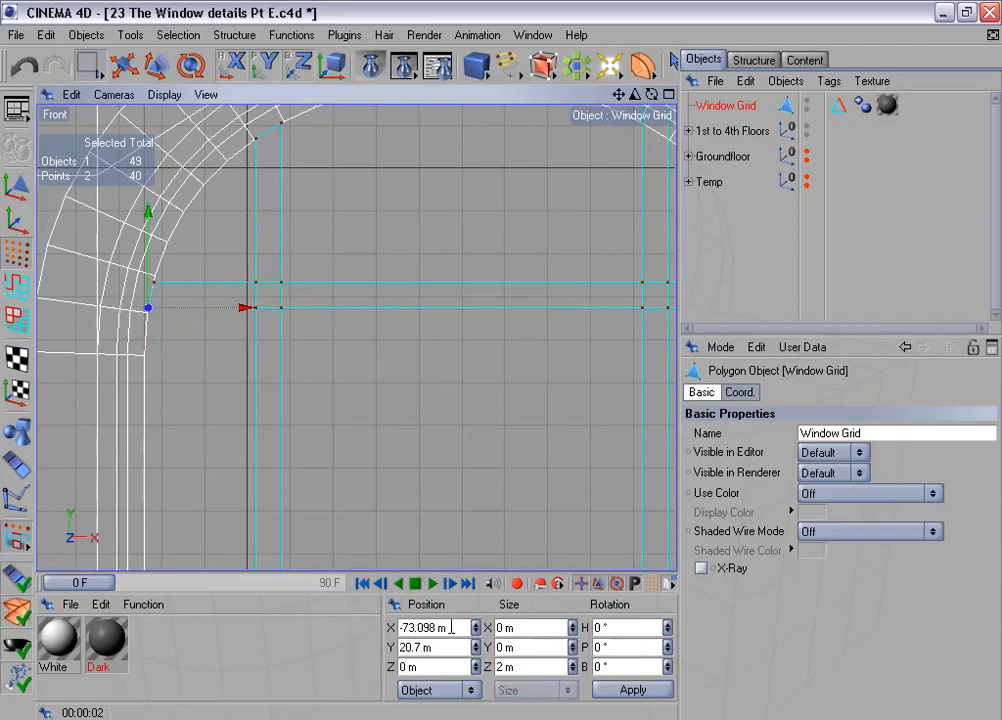
drag(449, 627, 401, 626)
key(ctrl+c)
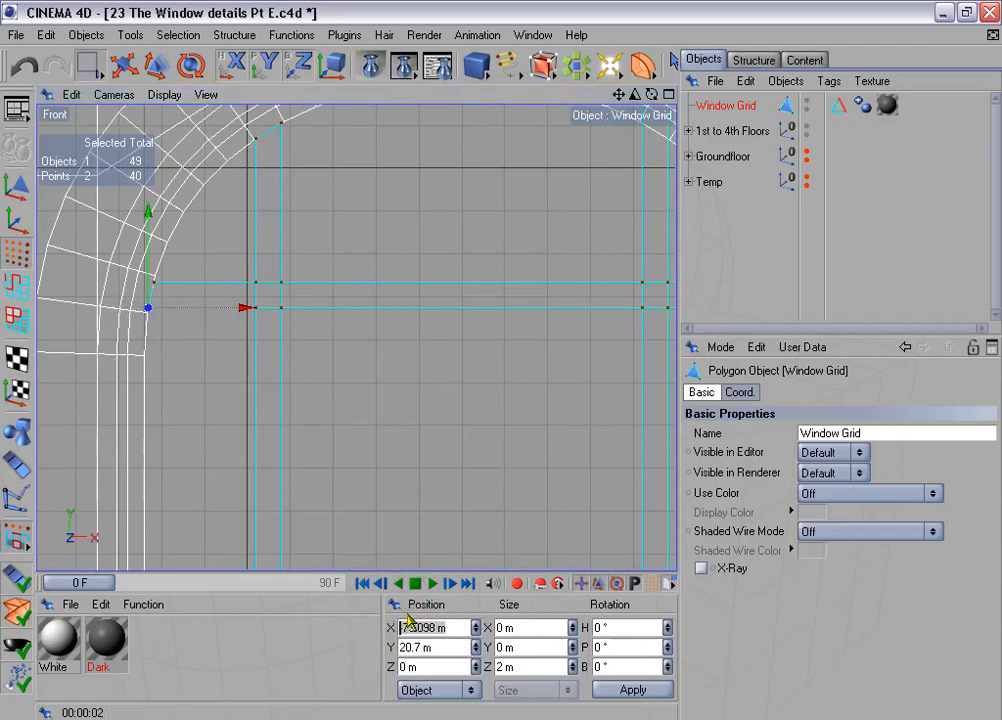
scroll(447, 472, down, 2)
alt+middle_drag(447, 472, 296, 476)
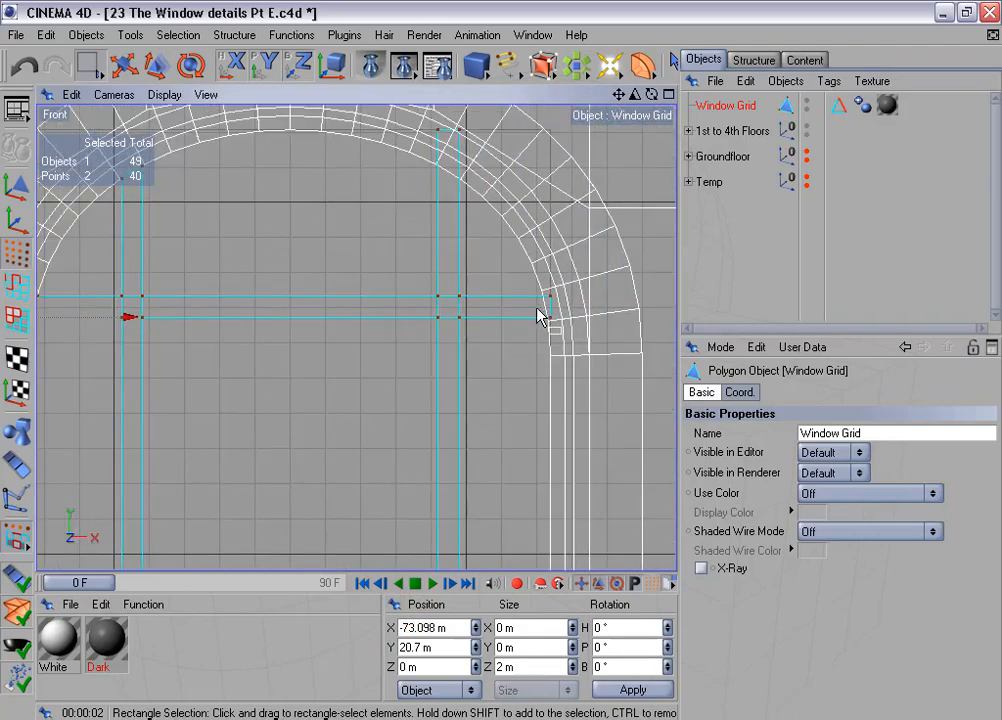
drag(537, 309, 581, 346)
drag(440, 629, 363, 619)
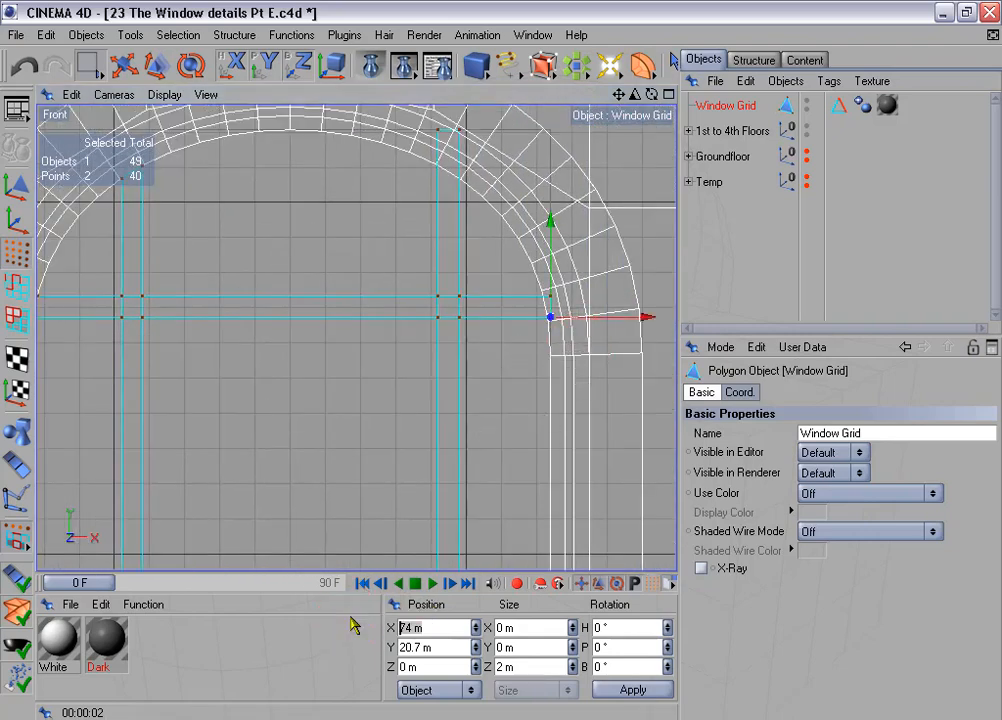
key(ctrl+v)
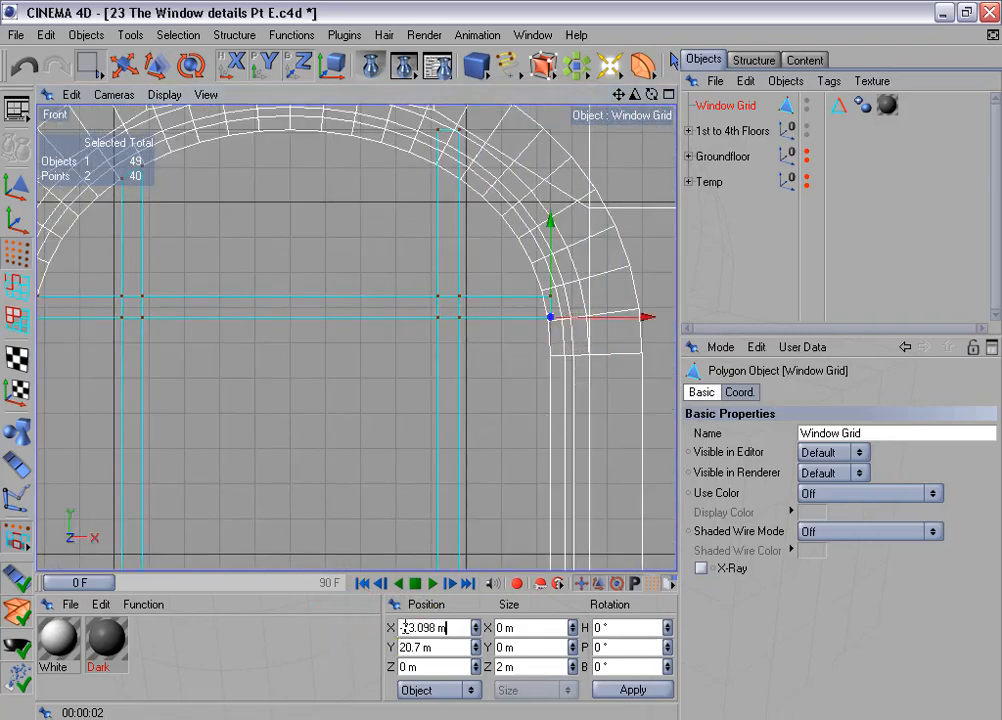
click(649, 687)
- Mirror the X position of the crossbar's upper left end onto its upper right end points as 71.847 m
alt+middle_drag(418, 485, 521, 474)
scroll(357, 438, down, 1)
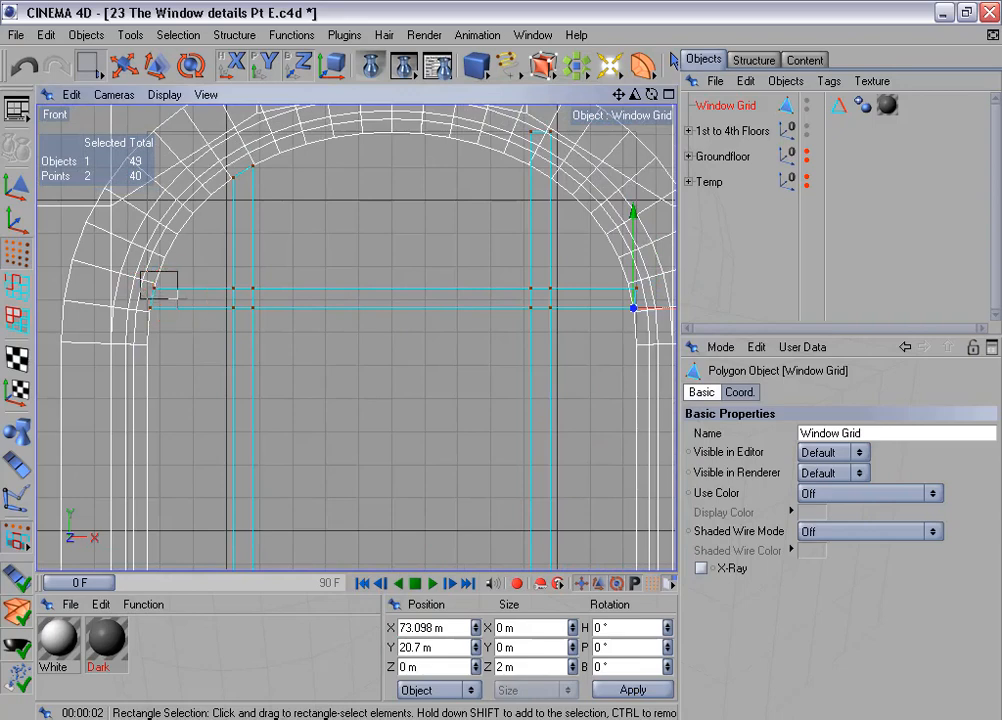
drag(176, 292, 178, 293)
click(357, 622)
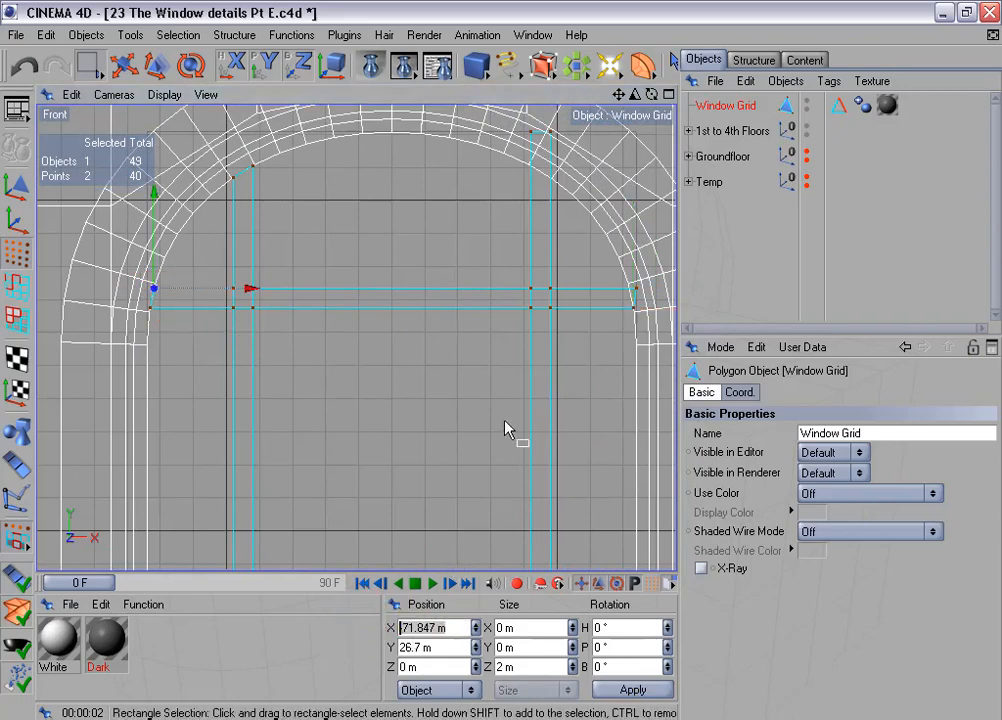
scroll(508, 427, down, 1)
alt+middle_drag(508, 427, 468, 427)
drag(537, 278, 583, 304)
double_click(431, 627)
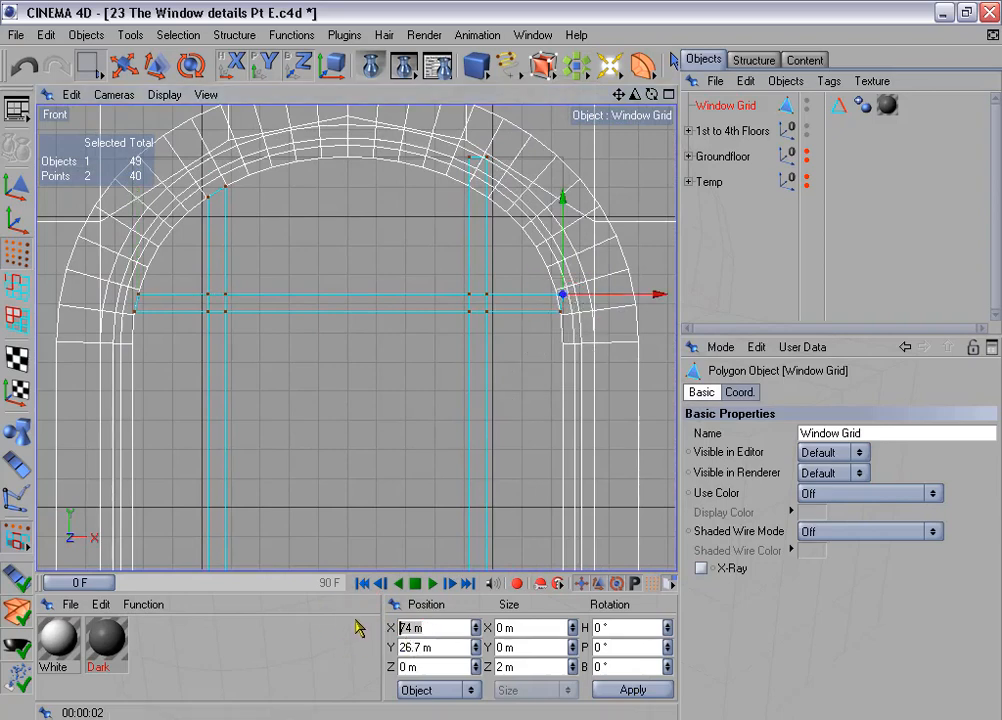
text(-71.547)
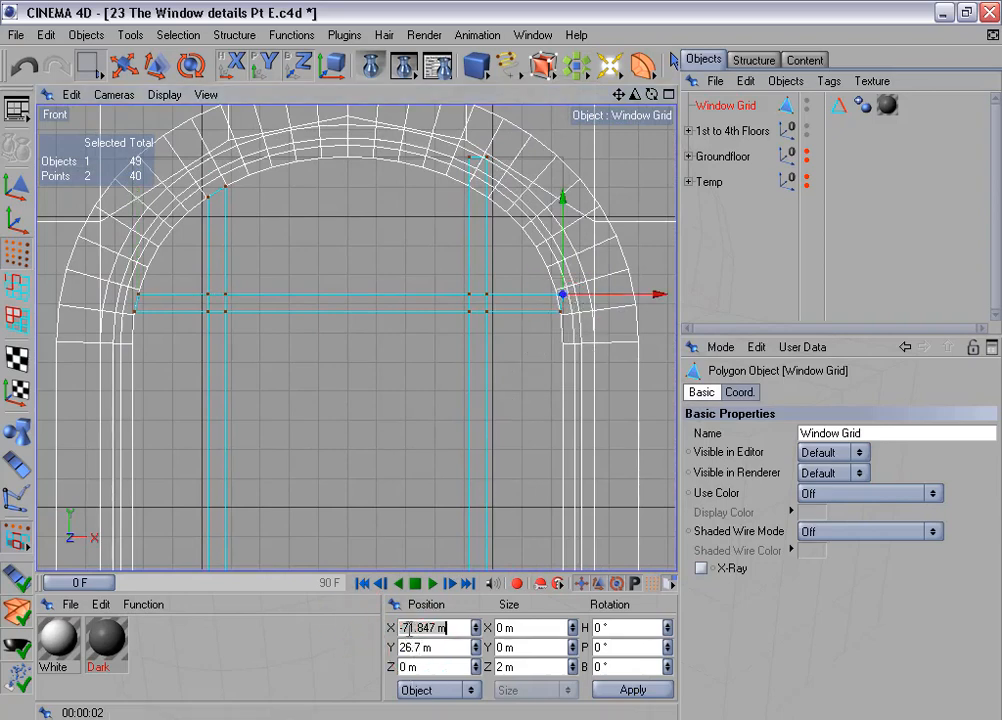
click(405, 627)
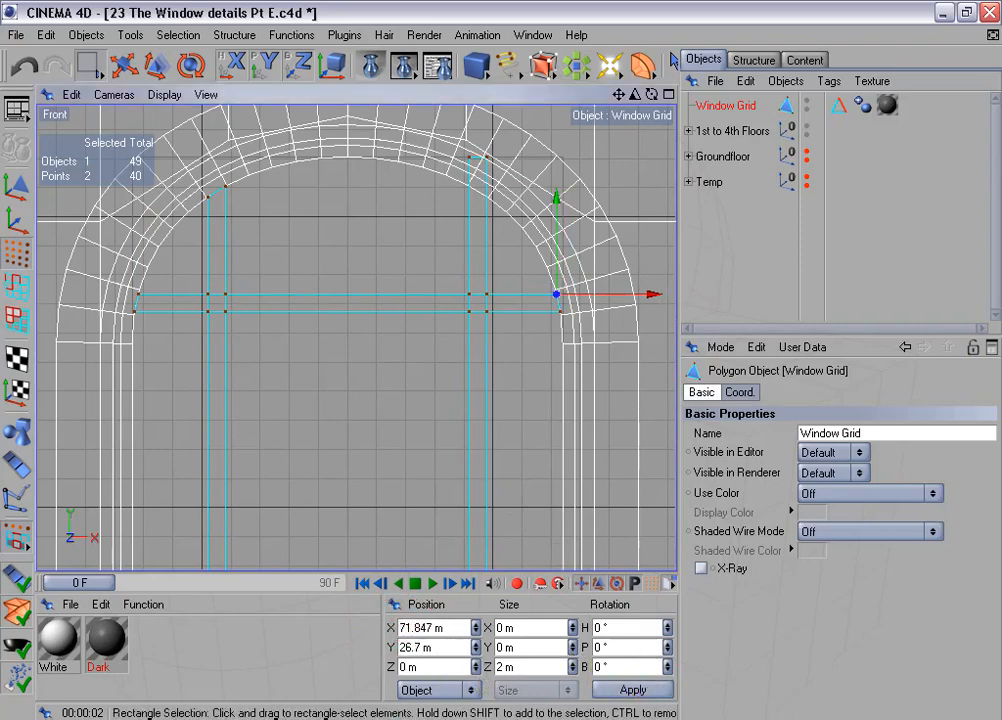
- Copy the Y position of the left vertical bar's outer top corner to the right bar's outer top corner as 60.14 m
scroll(374, 385, up, 3)
click(168, 268)
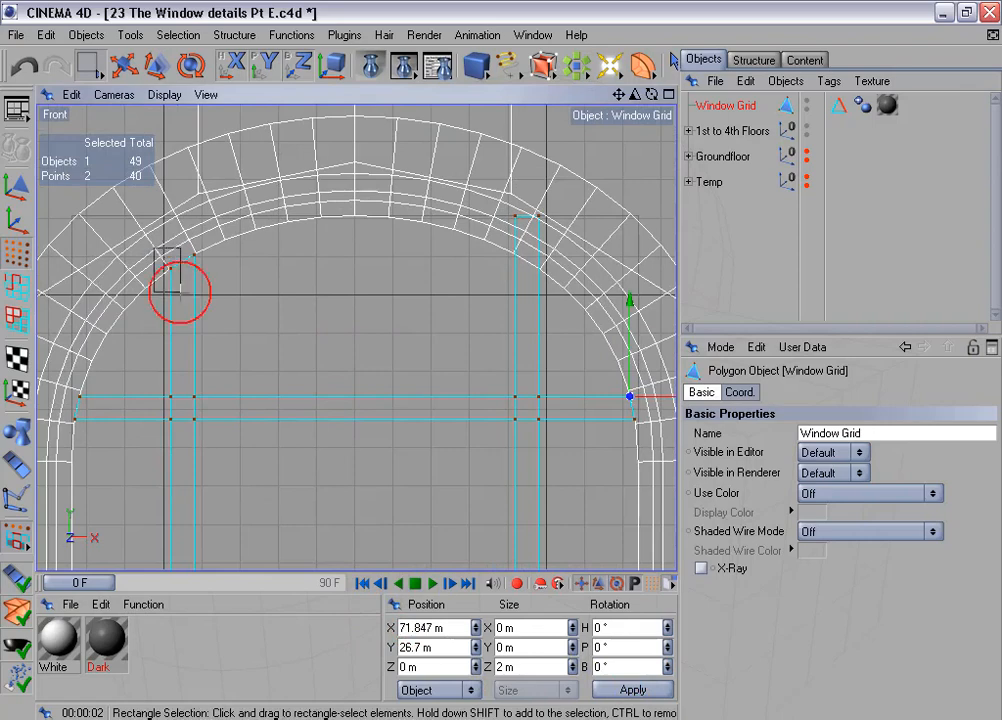
click(418, 645)
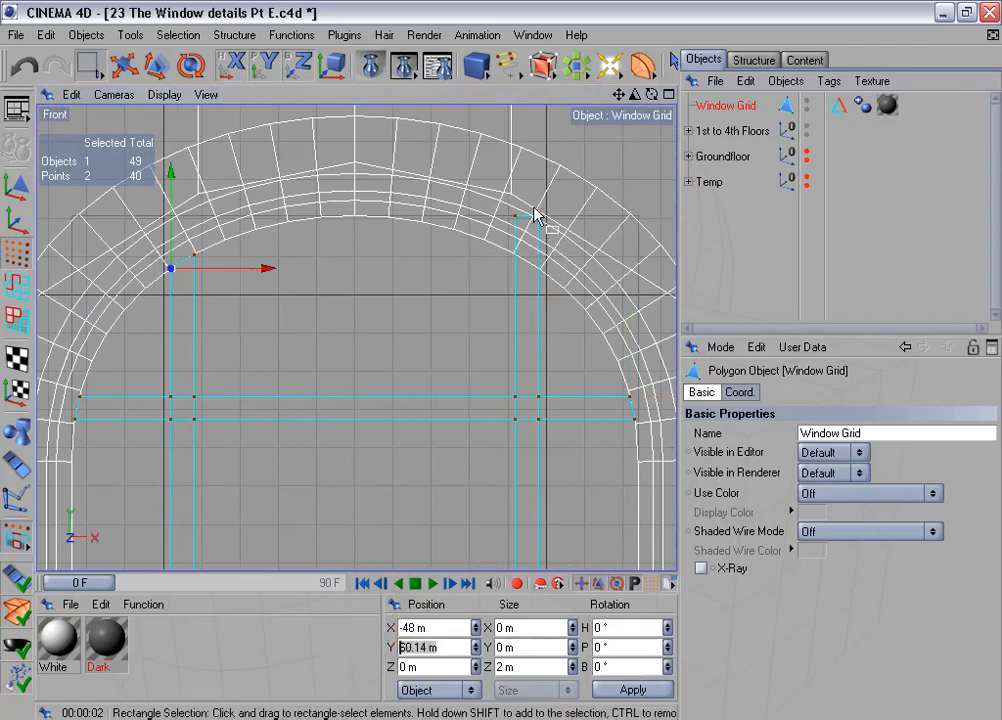
drag(534, 208, 555, 242)
drag(432, 647, 380, 641)
text(60.14 m)
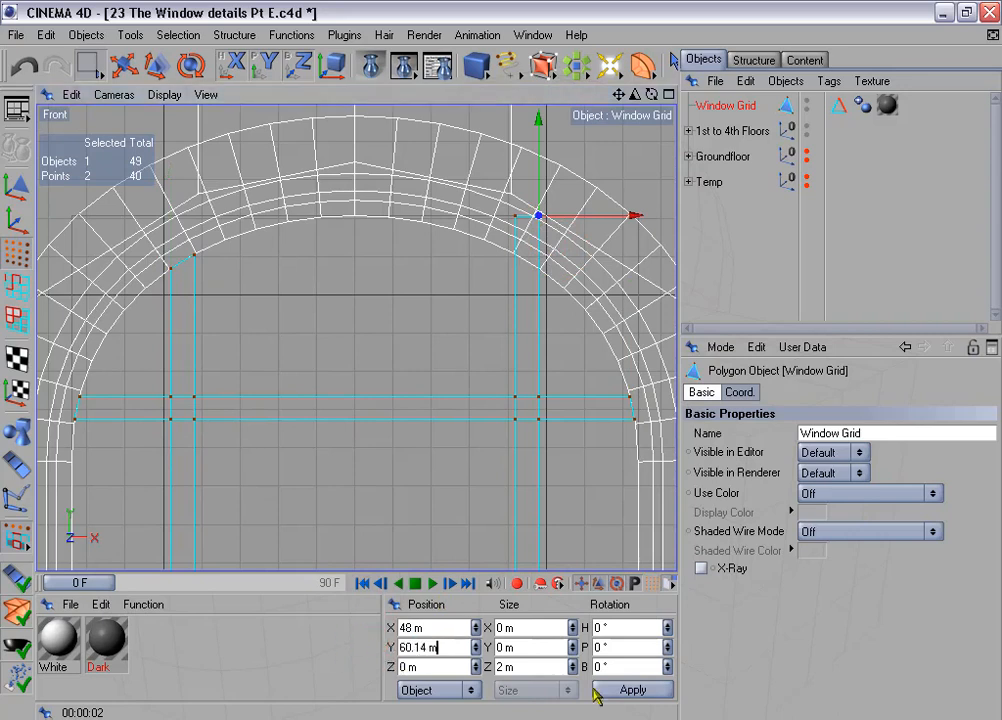
click(631, 689)
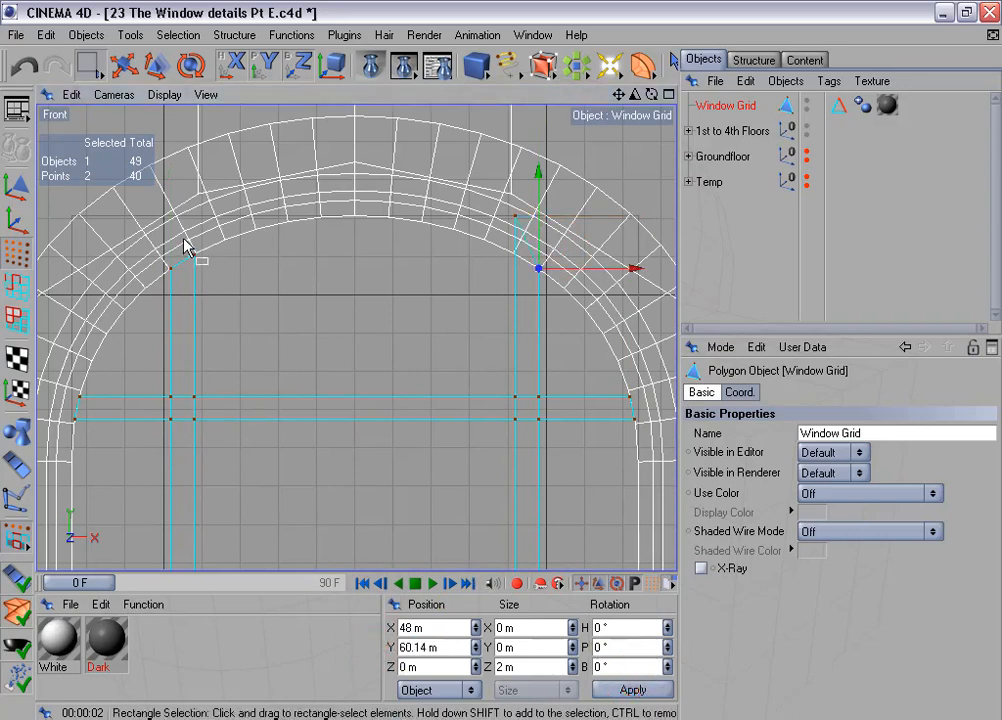
- Copy the Y position of the left vertical bar's inner top corner to the right bar's inner top corner as 63.78 m
drag(184, 248, 215, 287)
drag(444, 645, 367, 641)
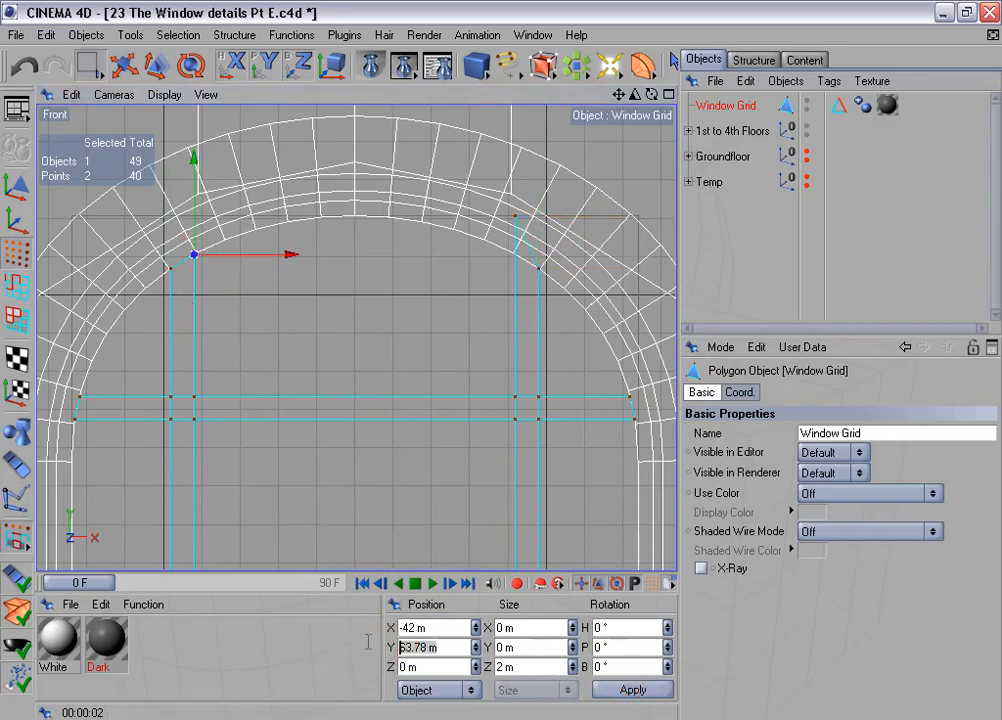
drag(500, 201, 539, 250)
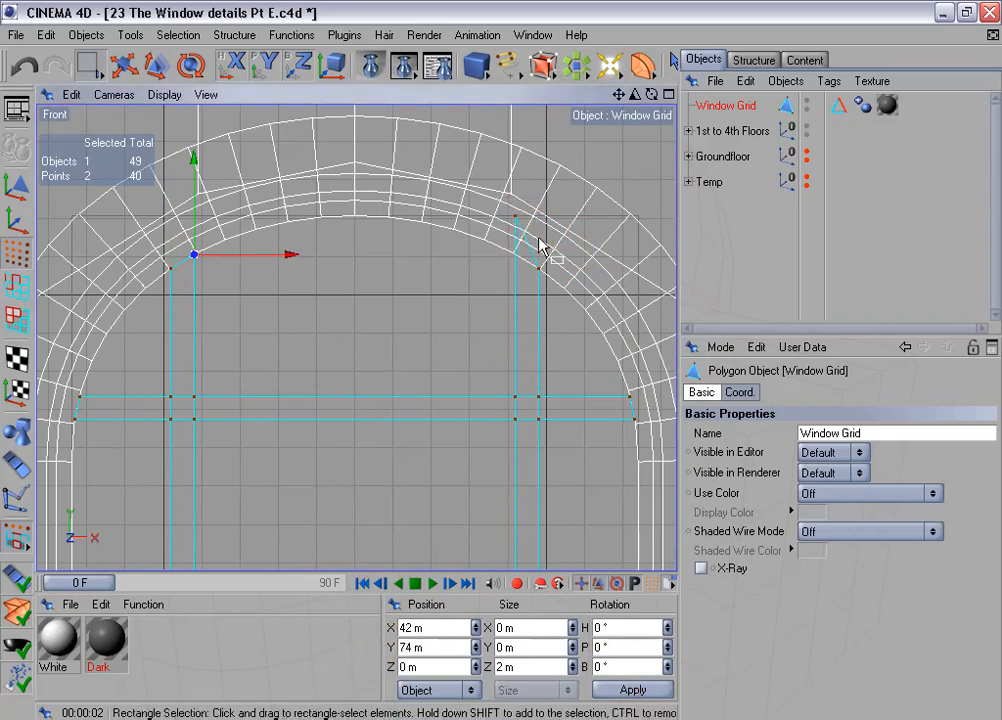
drag(432, 646, 355, 666)
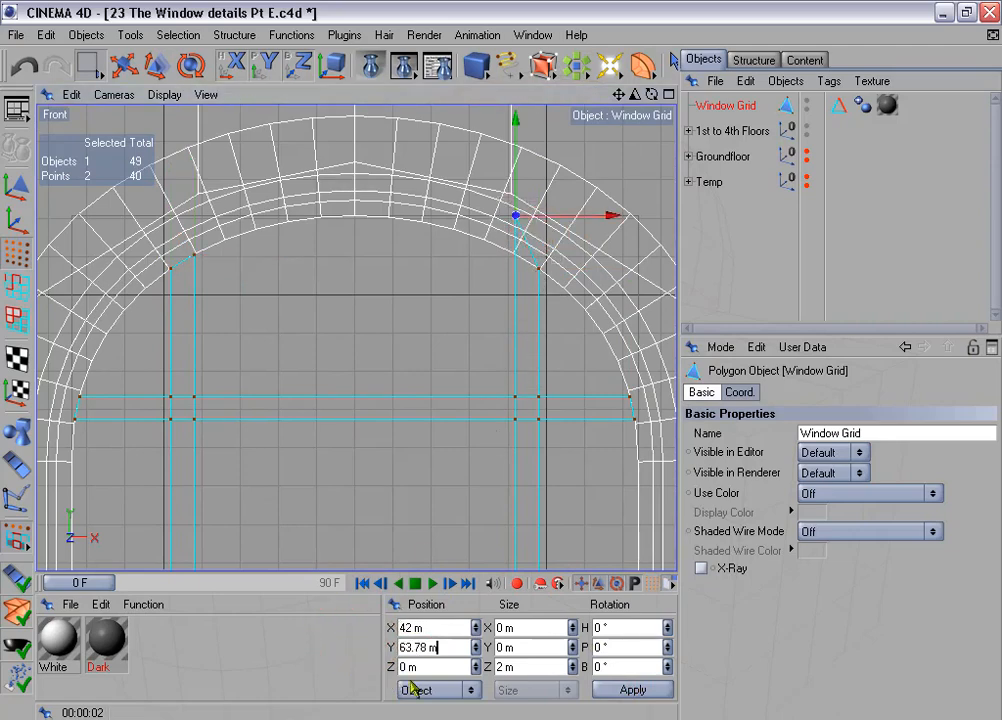
click(629, 687)
- Return to the perspective view and examine the window grid inside the arched corner window
middle_click(477, 351)
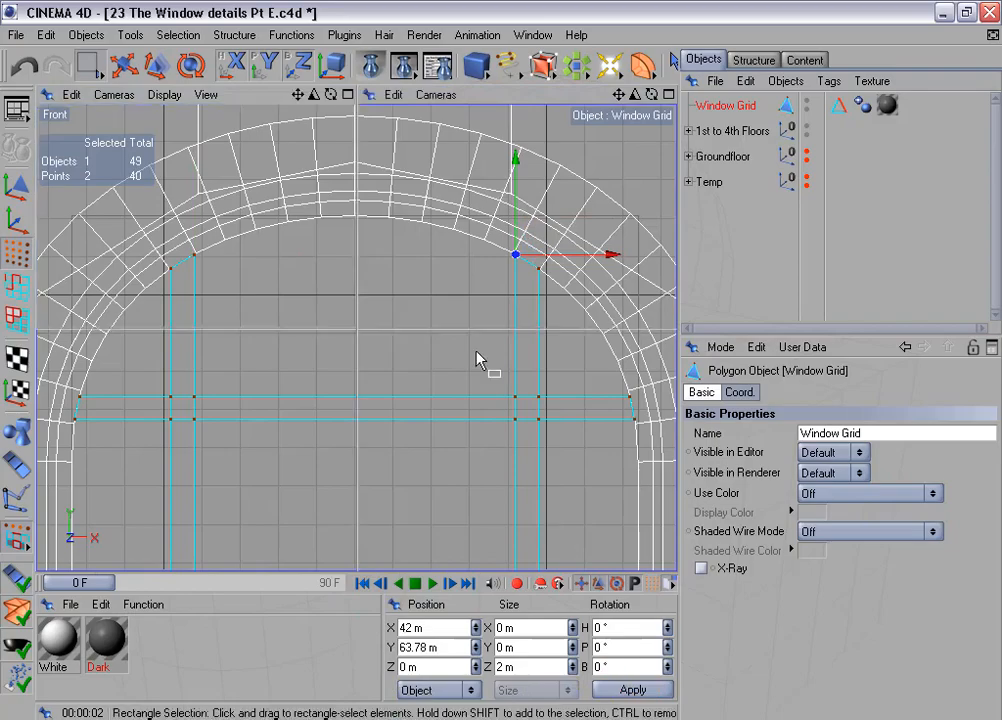
middle_click(258, 218)
alt+drag(452, 257, 490, 278)
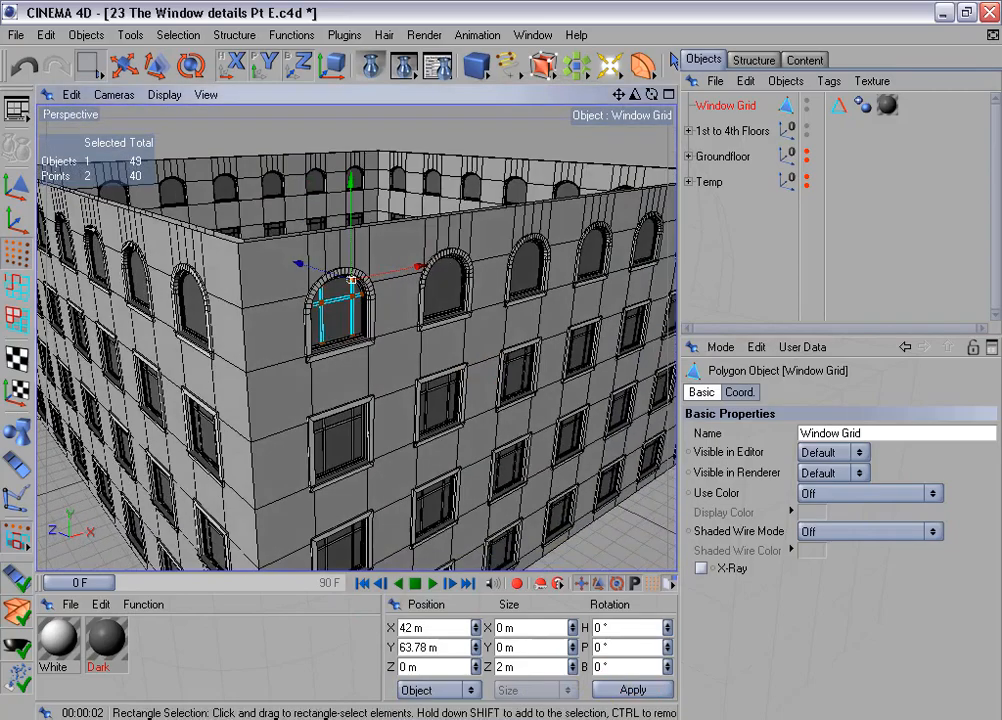
- Inspect the corner window's grid up close, then restore its Edges for beveling selection in edge mode
scroll(452, 257, up, 4)
scroll(453, 264, up, 8)
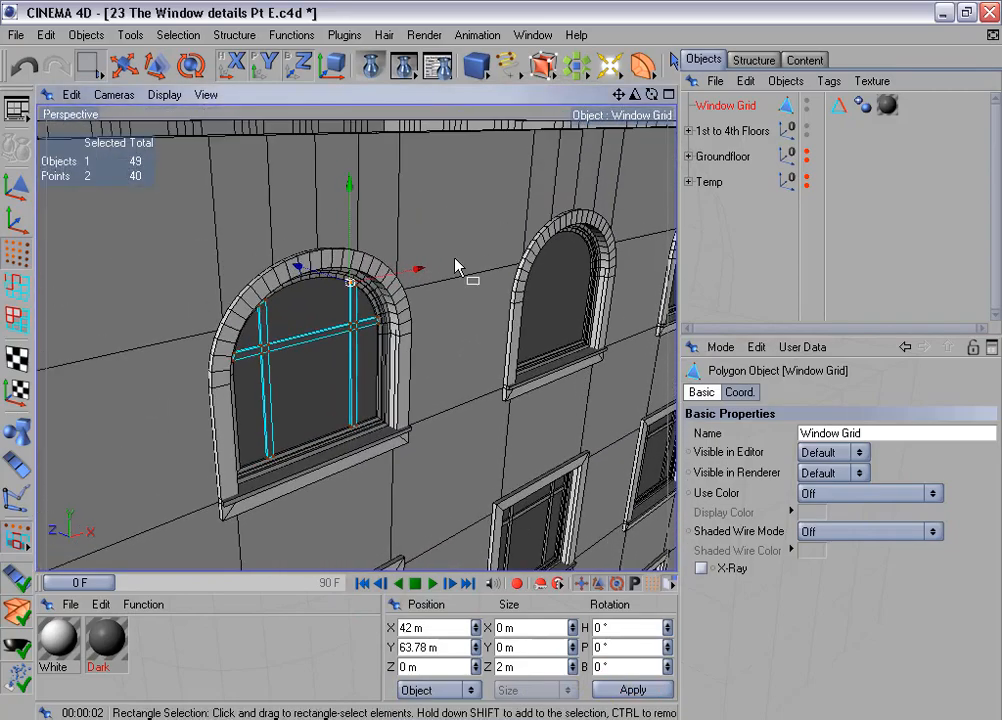
alt+middle_drag(455, 265, 418, 180)
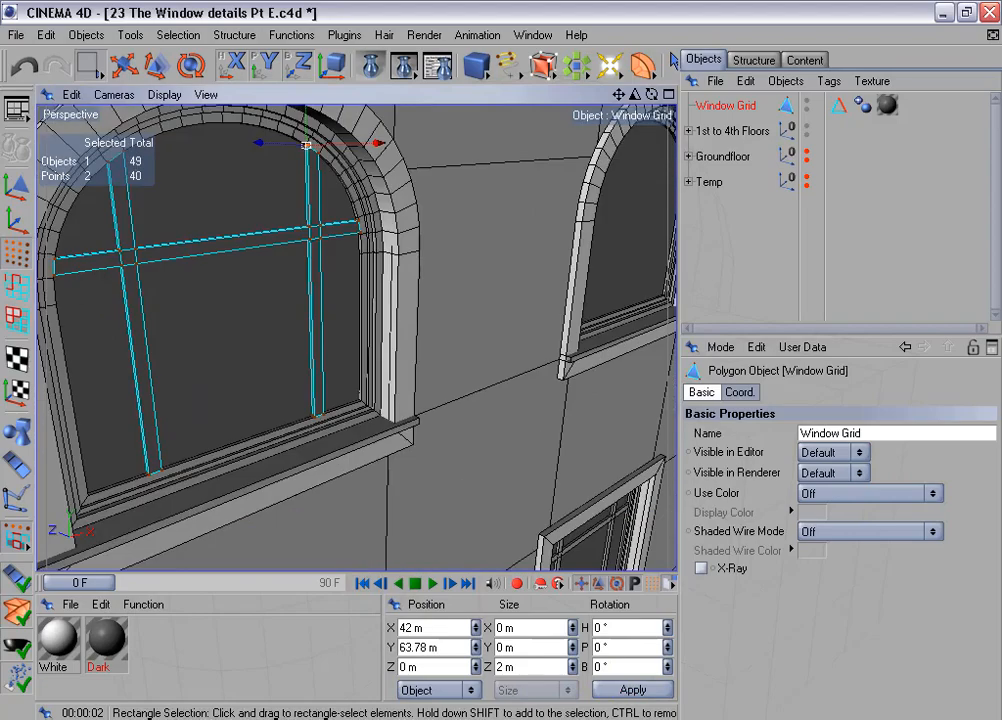
click(18, 289)
scroll(237, 280, down, 3)
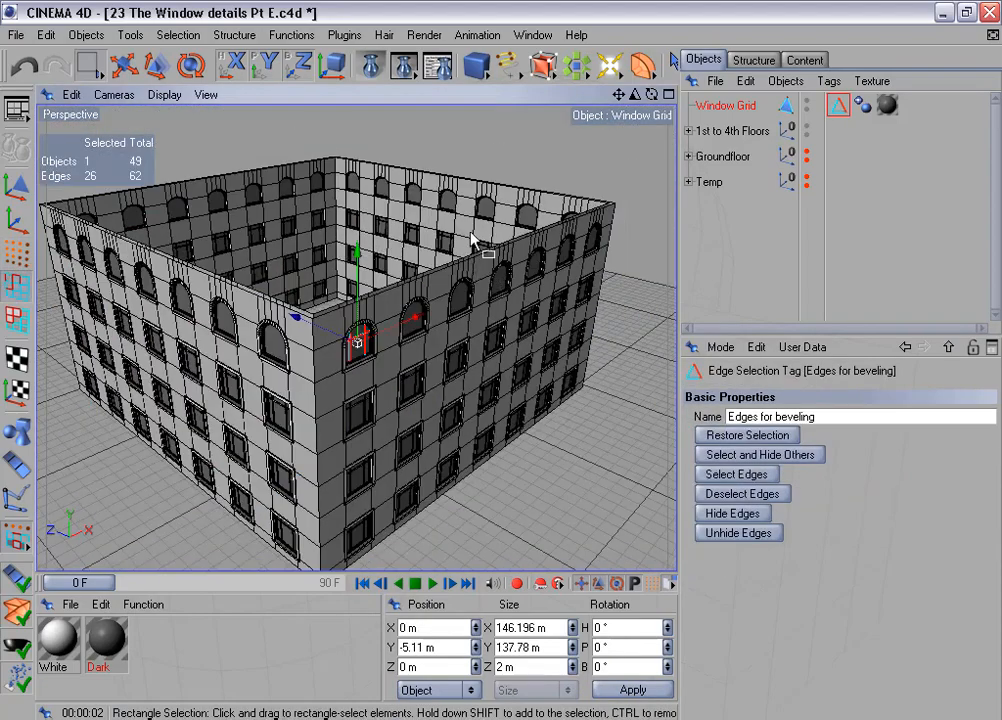
mouse_move(472, 240)
alt+mouse_down()
mouse_move(488, 258)
mouse_move(458, 253)
alt+mouse_up()
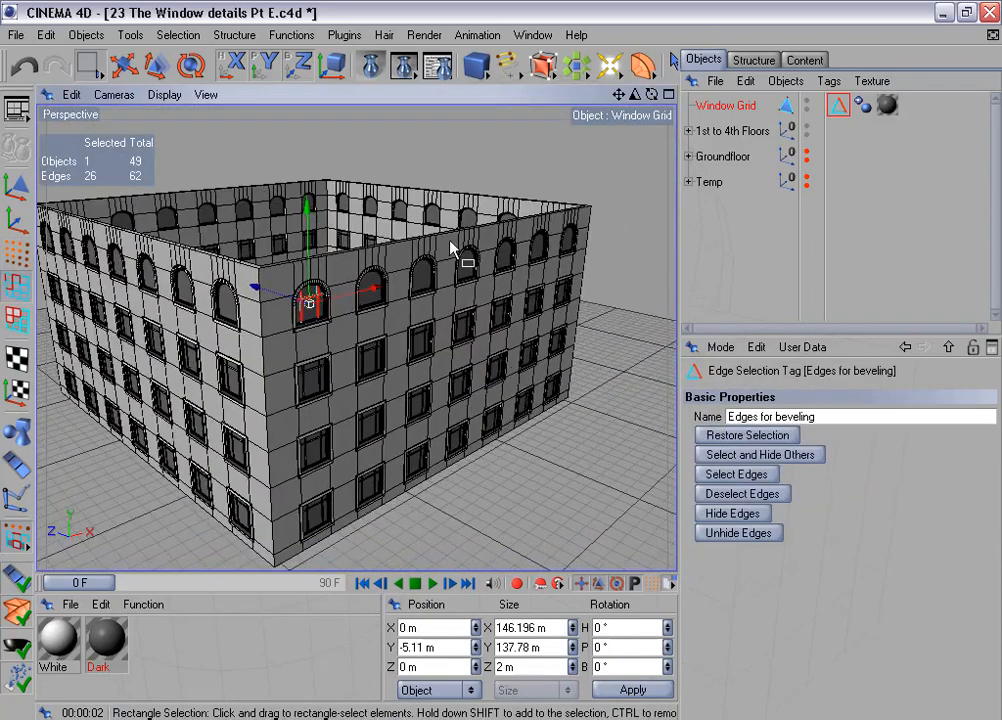
- Duplicate the Window Grid linearly with 6 copies, moving each one 350 m per step along X only
click(275, 36)
click(326, 162)
click(708, 392)
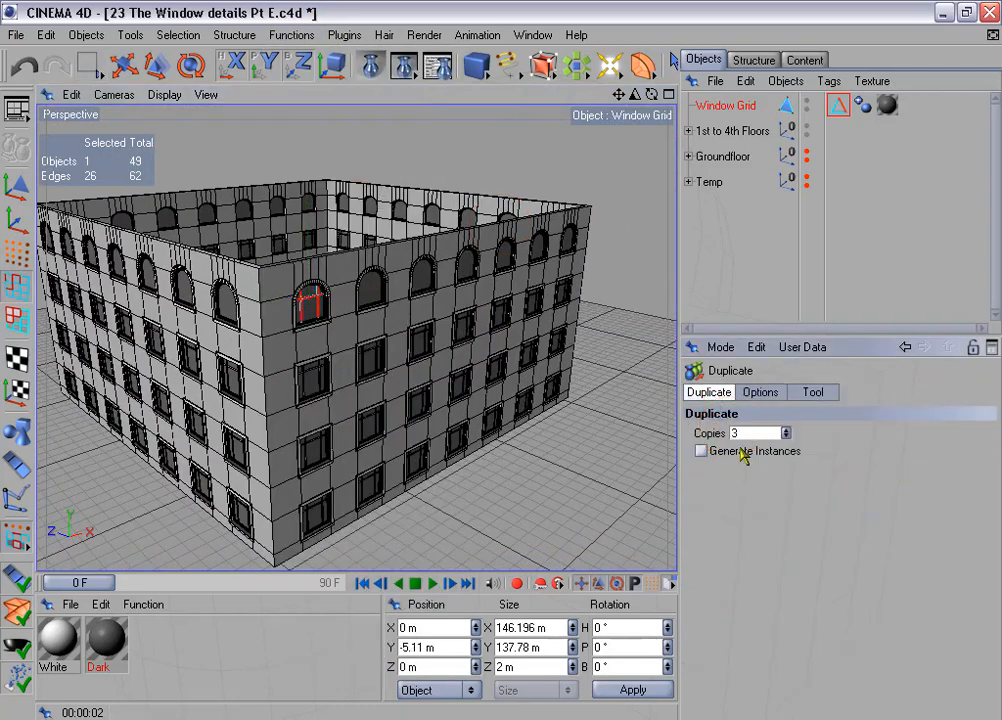
click(742, 433)
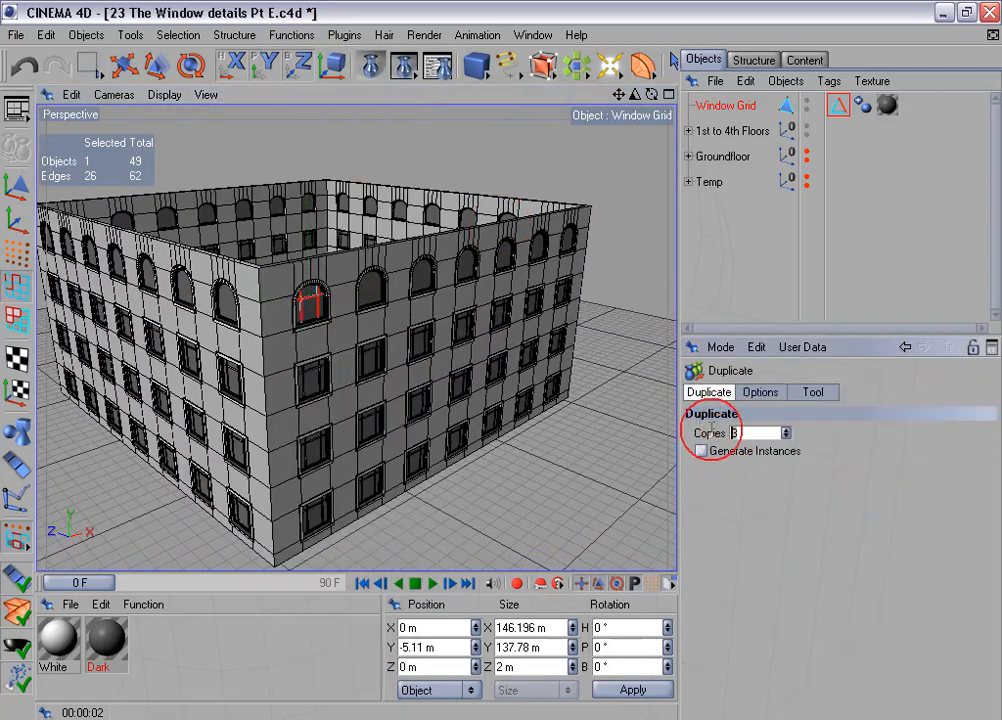
click(757, 392)
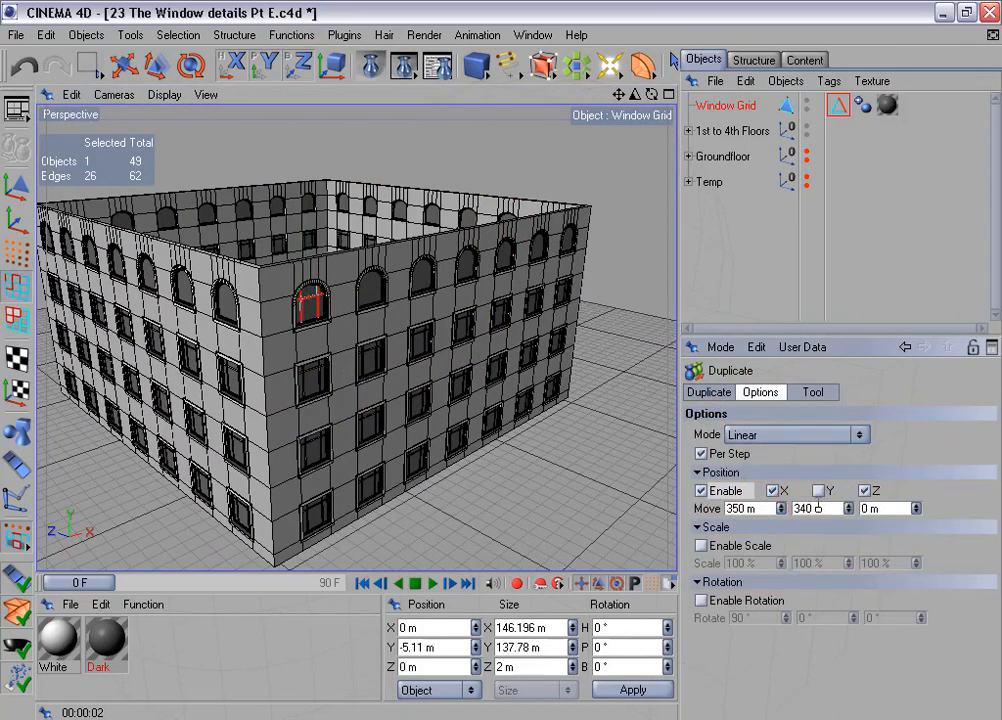
click(813, 392)
click(731, 452)
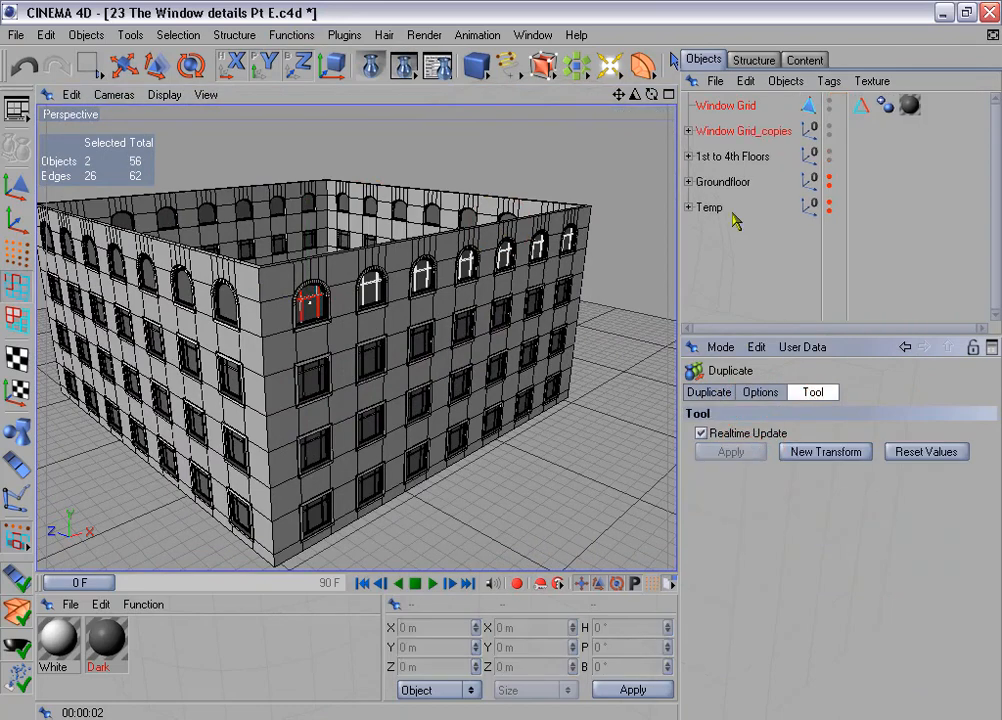
- Delete the Dark texture tags from the Window Grid and all six of its copies
click(688, 131)
click(718, 108)
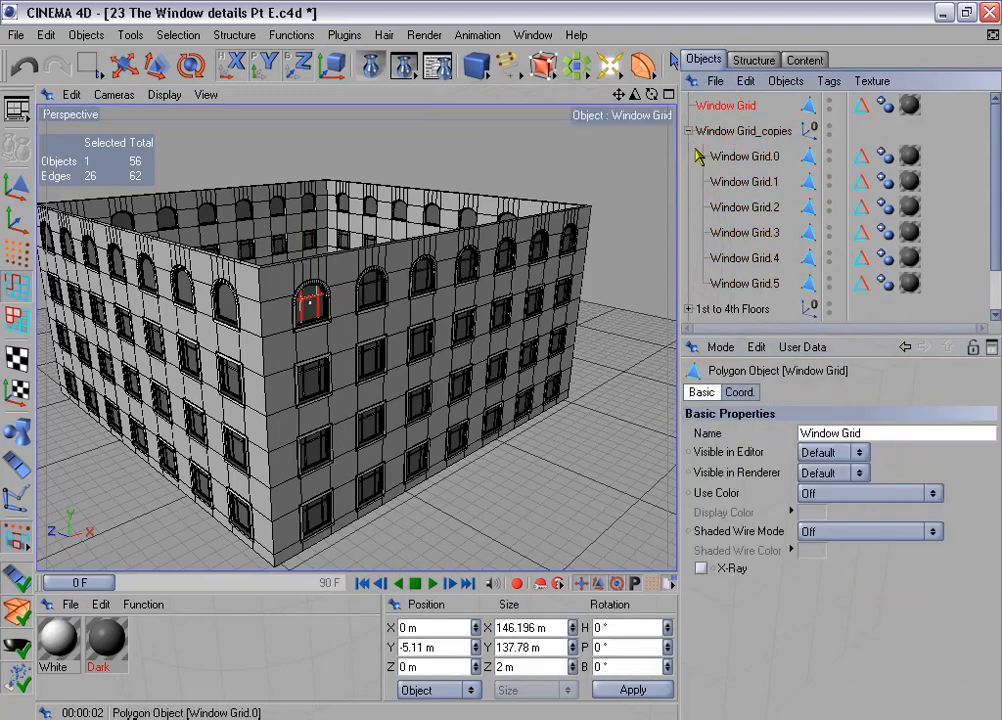
drag(937, 97, 907, 292)
click(907, 291)
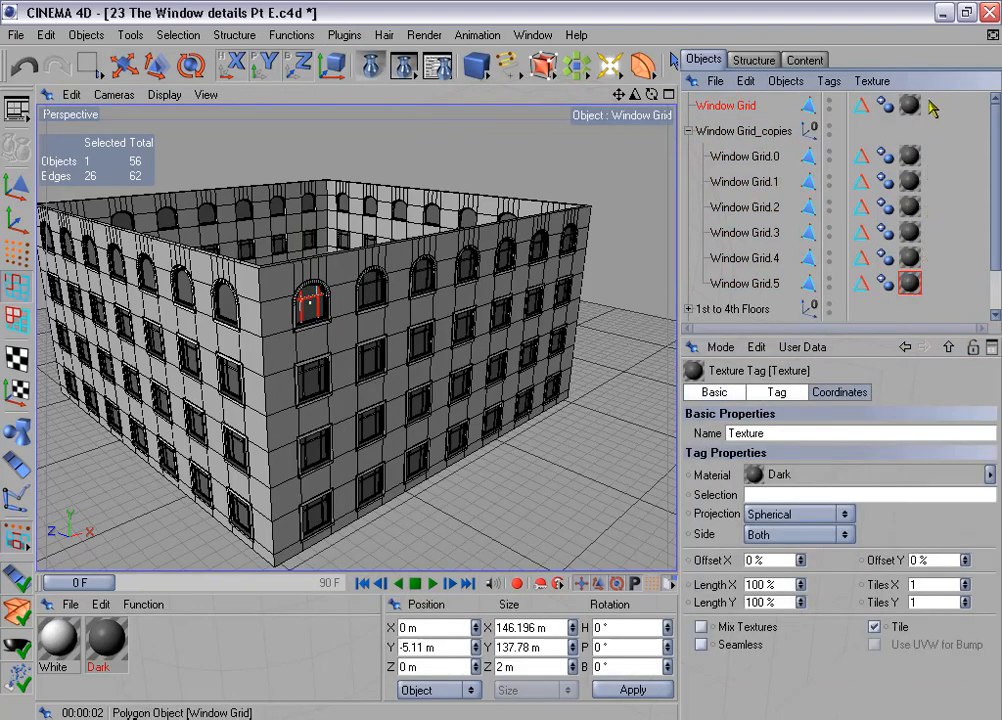
drag(929, 100, 903, 290)
key(Delete)
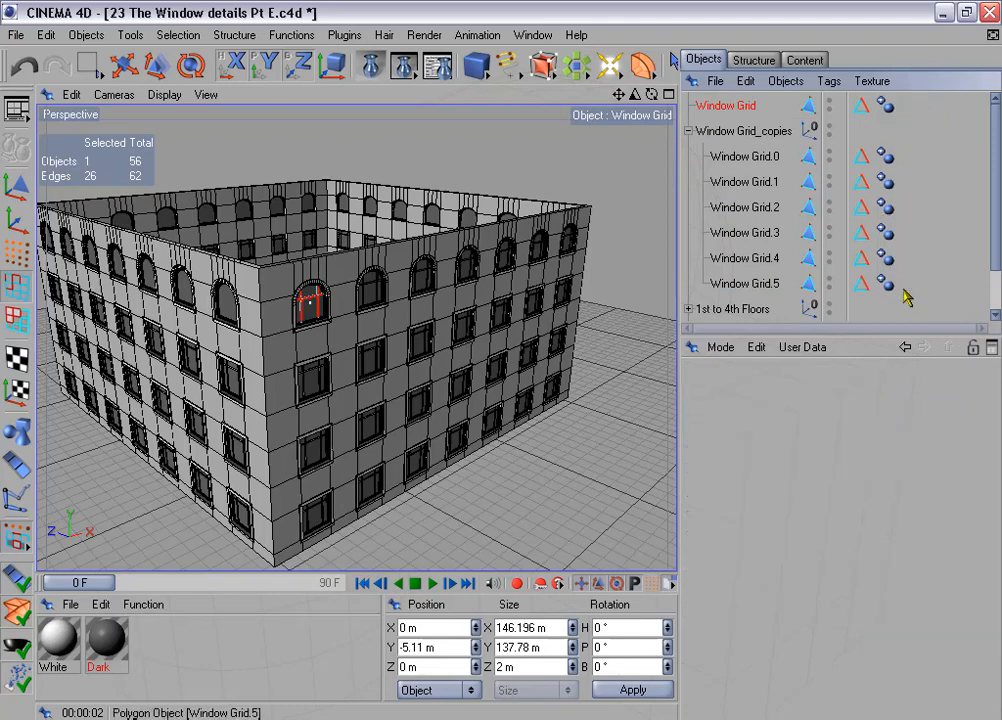
- Connect the Window Grid and its six copies into one object, and delete the original with the copies group
click(711, 105)
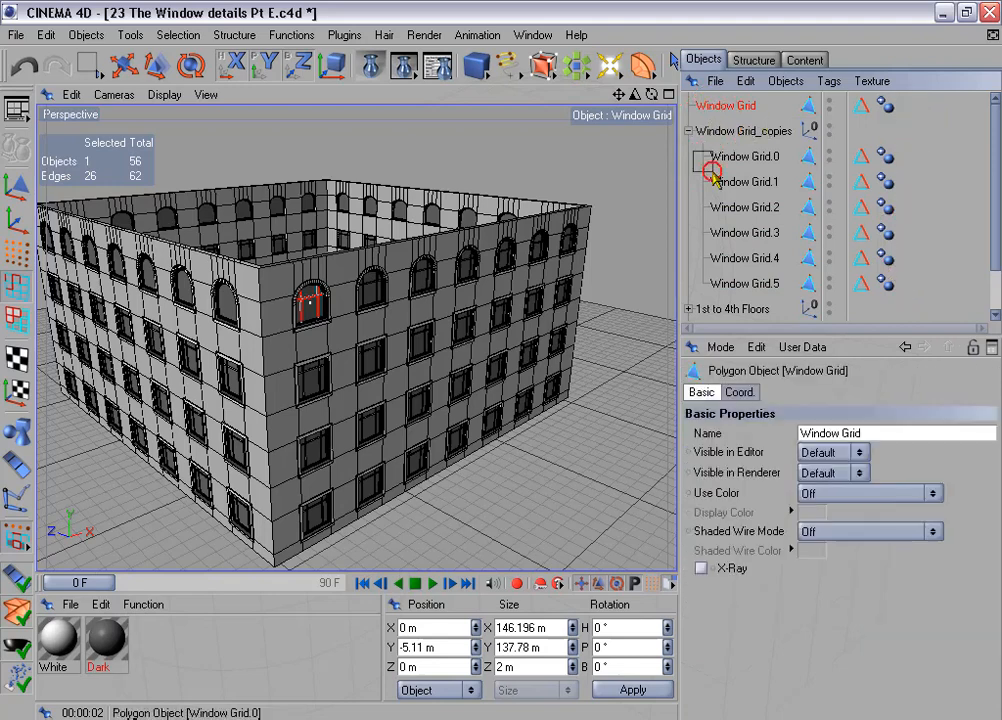
shift+click(770, 284)
right_click(729, 172)
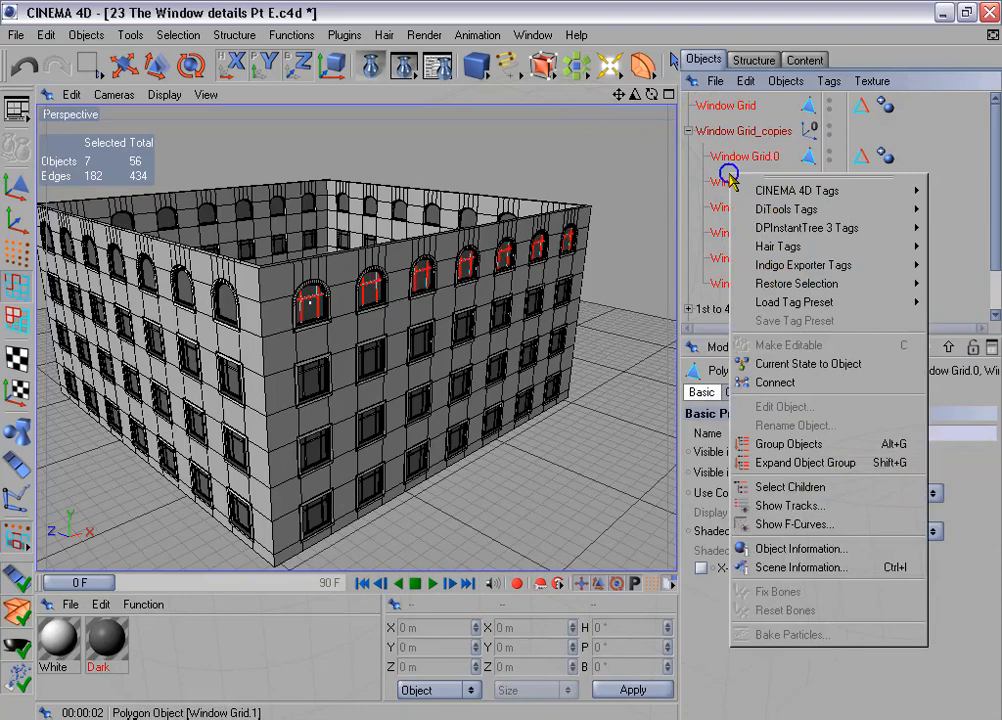
click(772, 382)
click(724, 131)
shift+click(738, 157)
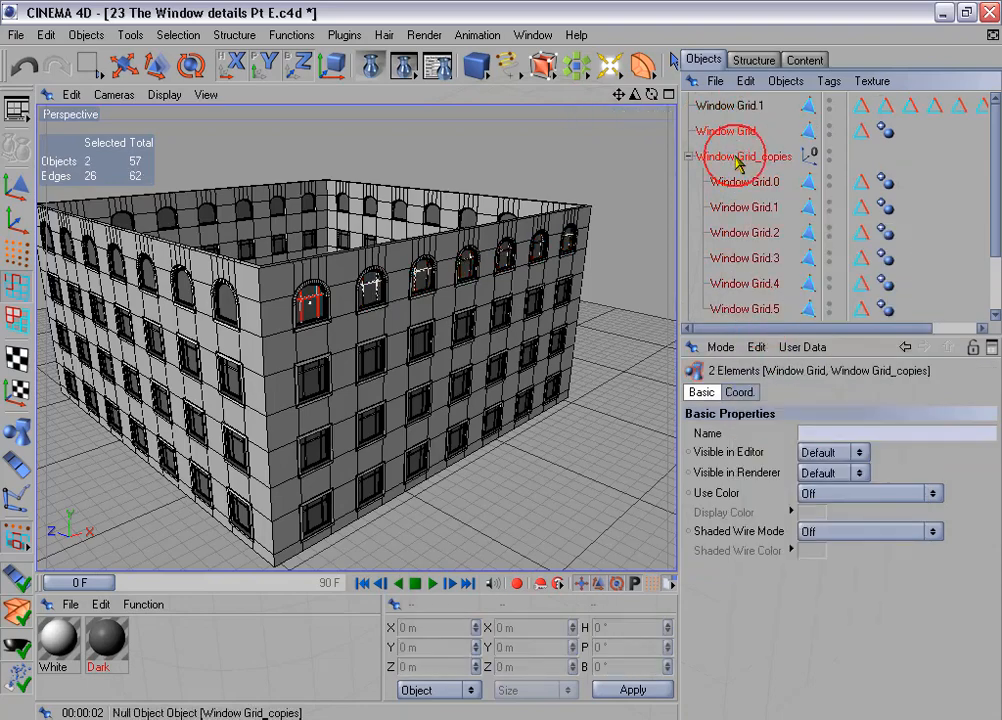
key(Delete)
- Merge the connected grid's seven Edges for beveling selections into one tag and delete the six redundant tags
drag(678, 170, 570, 160)
click(614, 107)
drag(725, 135, 888, 98)
click(673, 440)
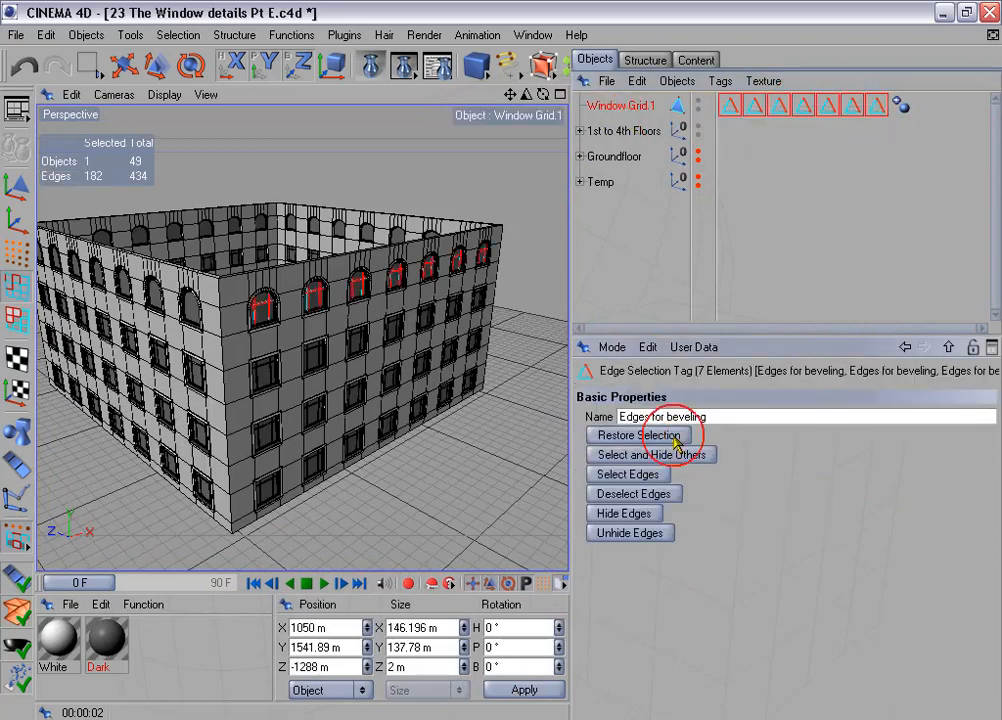
click(658, 475)
click(179, 35)
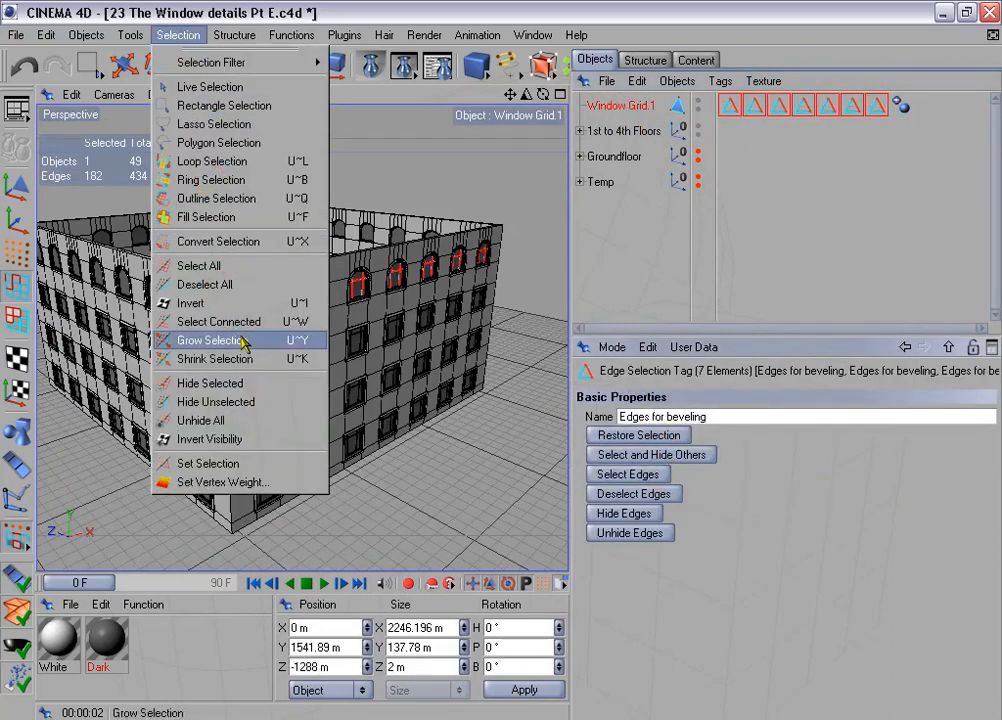
click(277, 461)
drag(762, 142, 877, 102)
key(Delete)
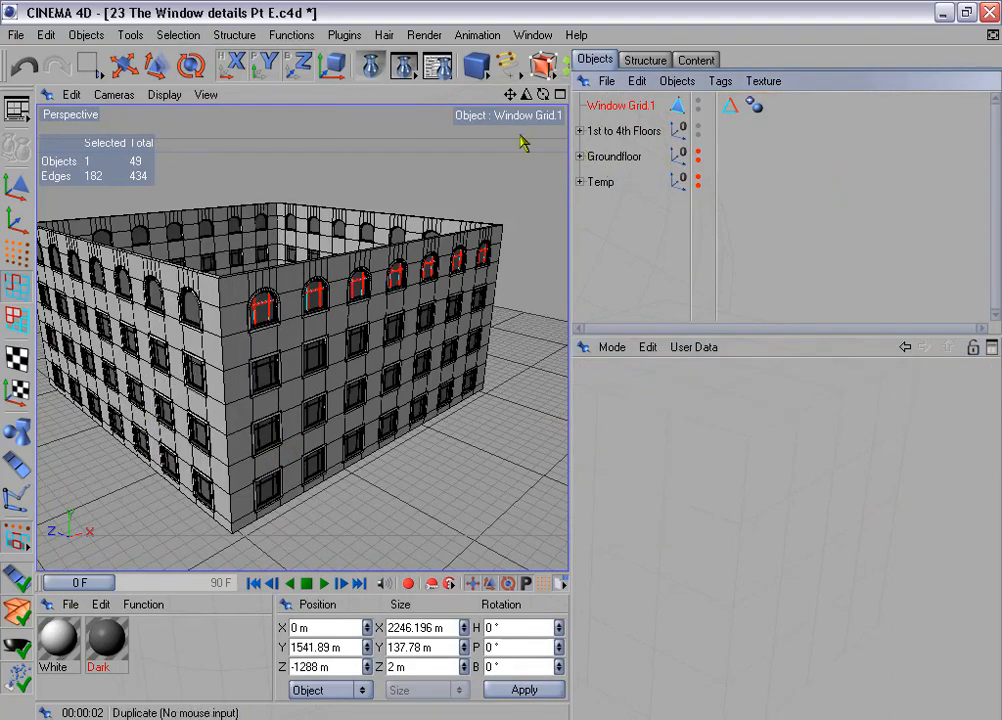
- Duplicate the facade's connected window grid with 3 copies, position offset disabled and rotation enabled at 90° heading
click(293, 36)
click(355, 162)
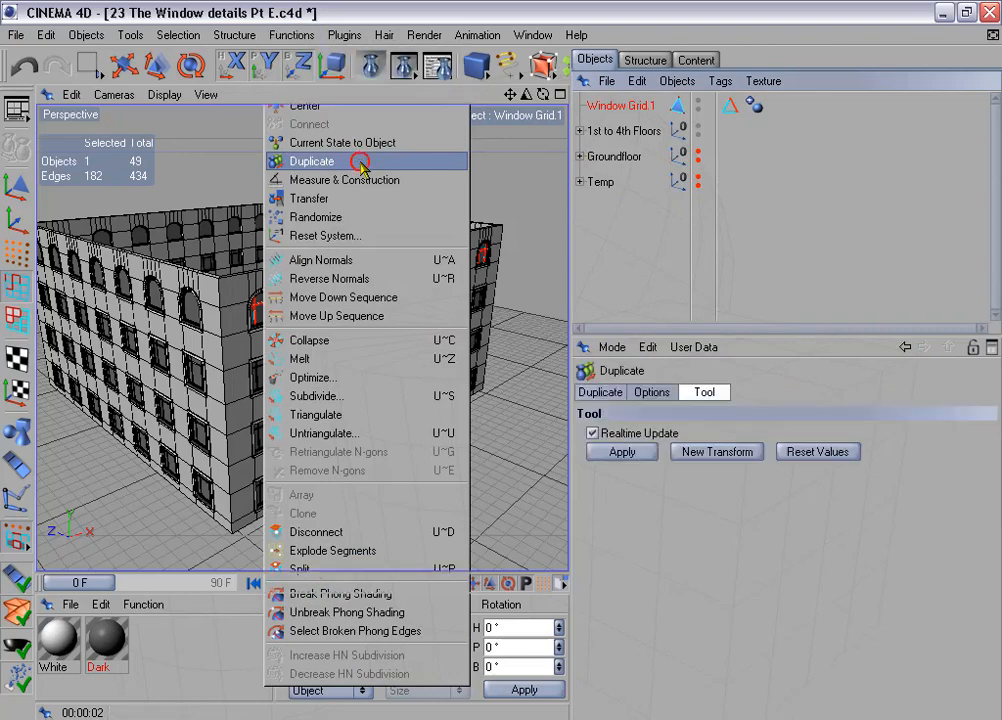
click(614, 391)
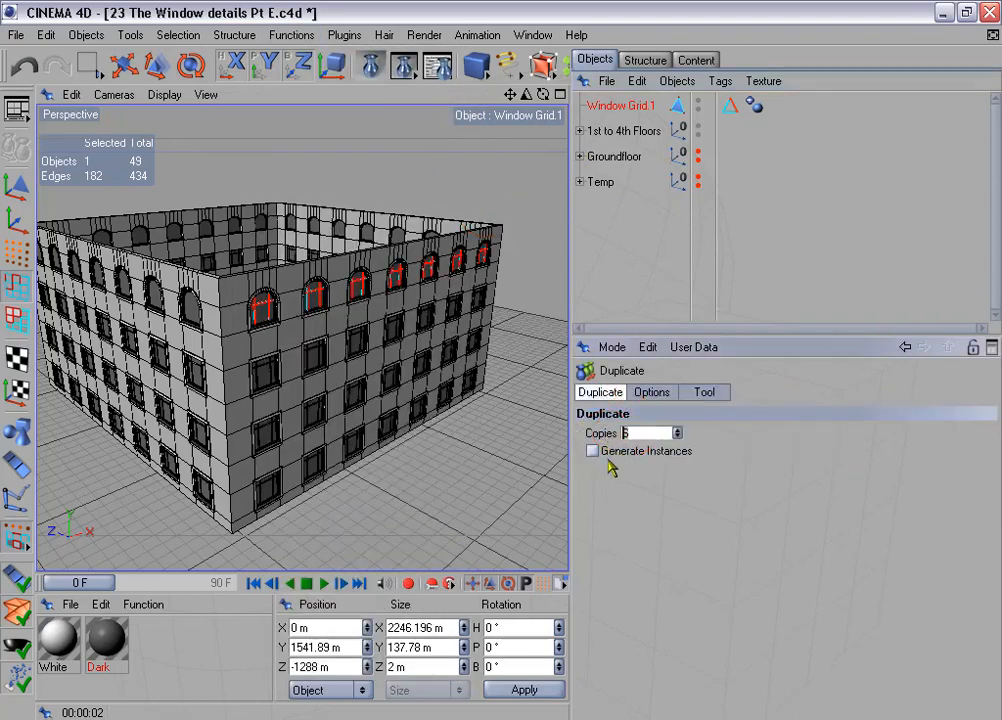
click(662, 393)
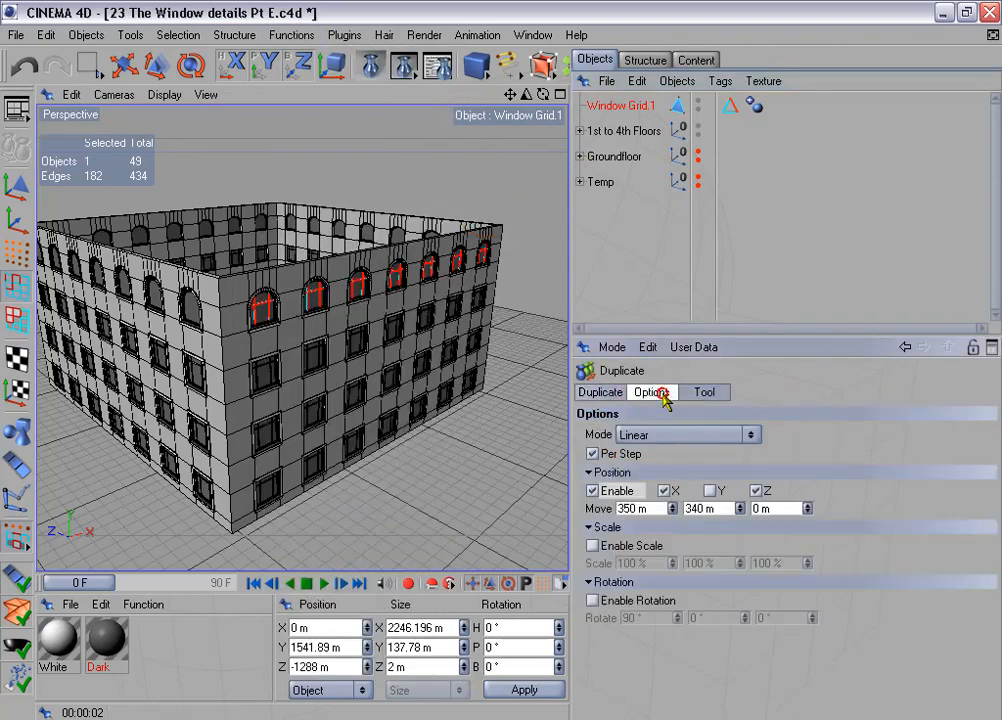
click(592, 491)
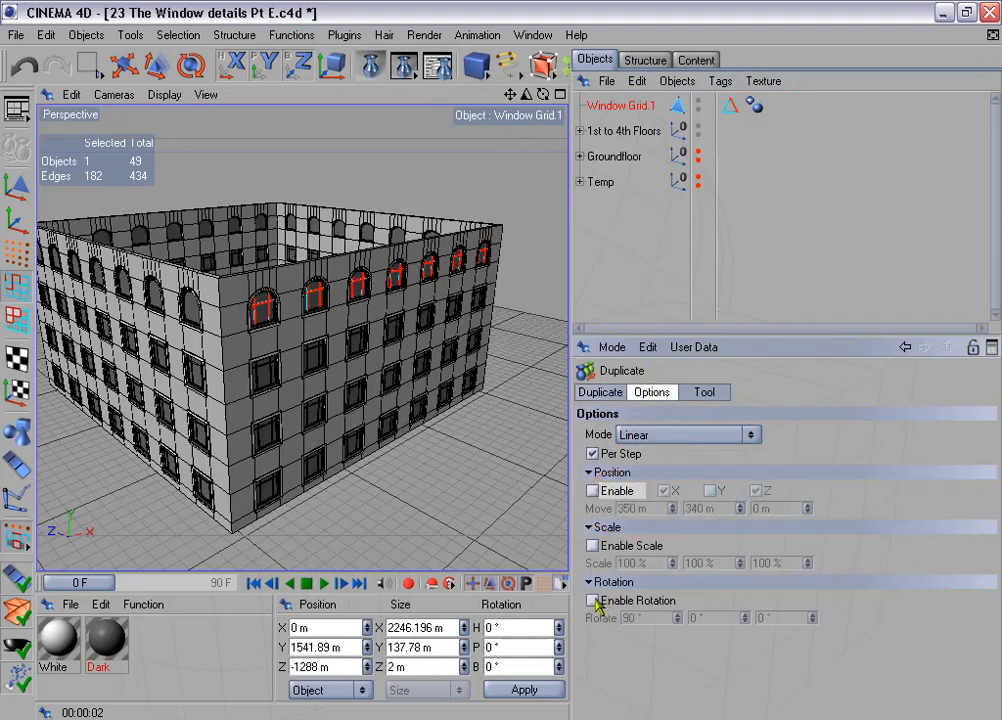
click(592, 601)
click(705, 392)
click(640, 452)
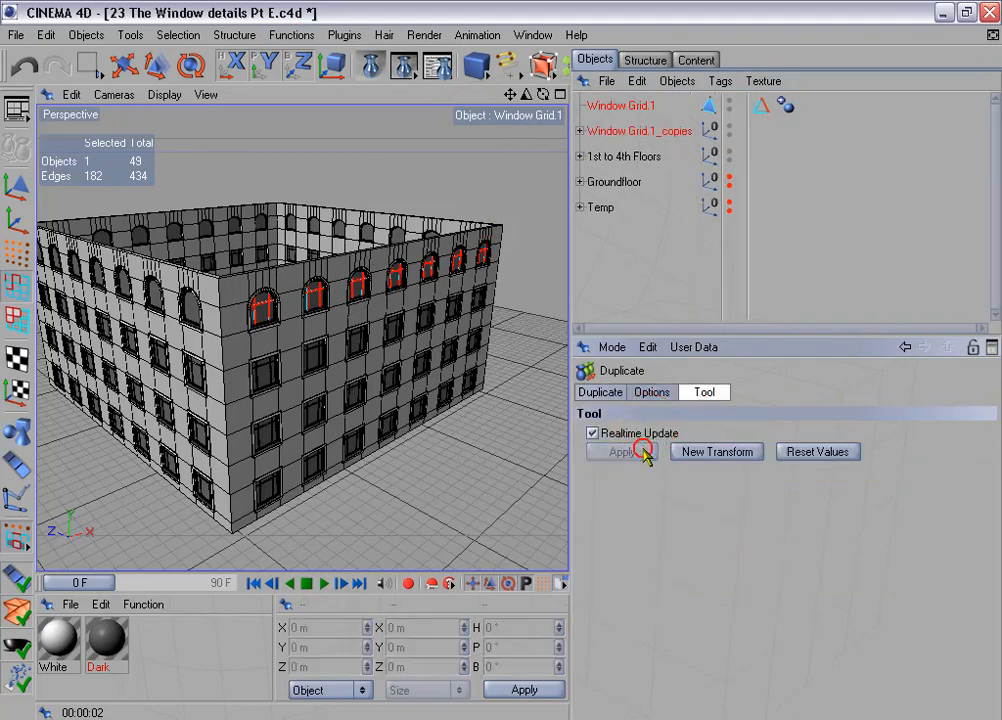
- Connect the facade grid and its three rotated copies into one object, and delete the source objects
click(580, 131)
click(602, 108)
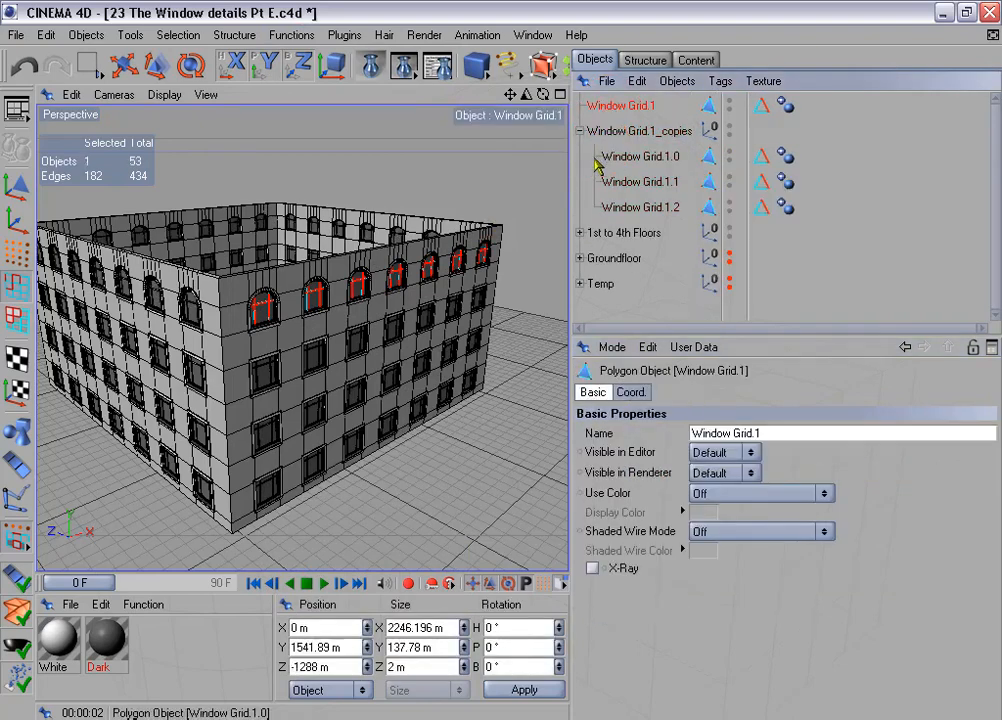
shift+click(632, 207)
right_click(640, 210)
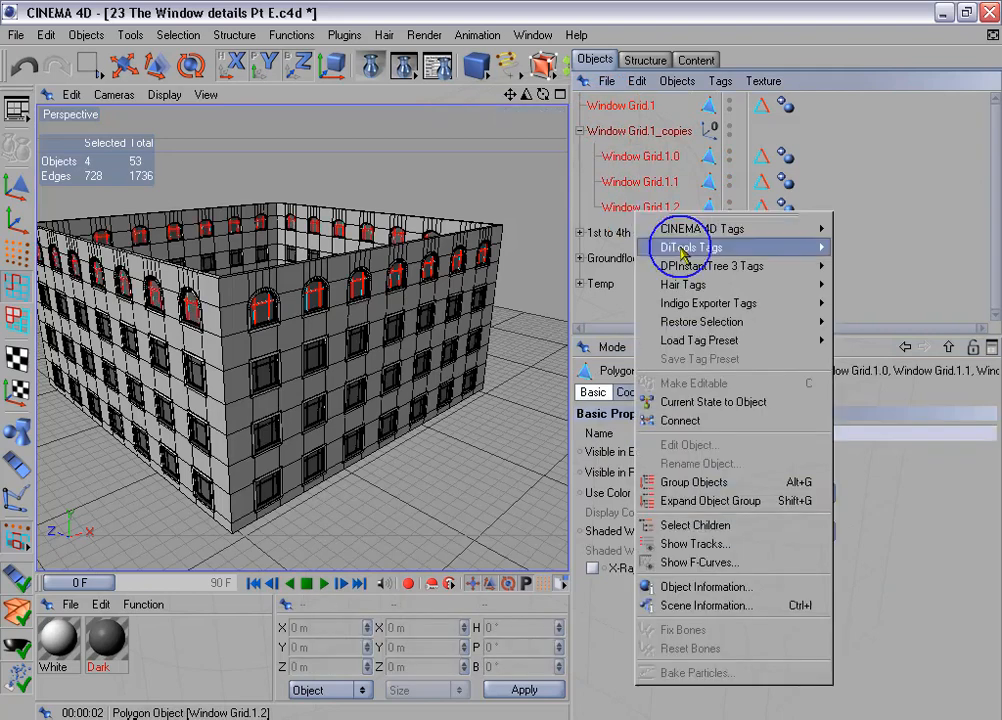
click(705, 403)
click(615, 131)
shift+click(630, 157)
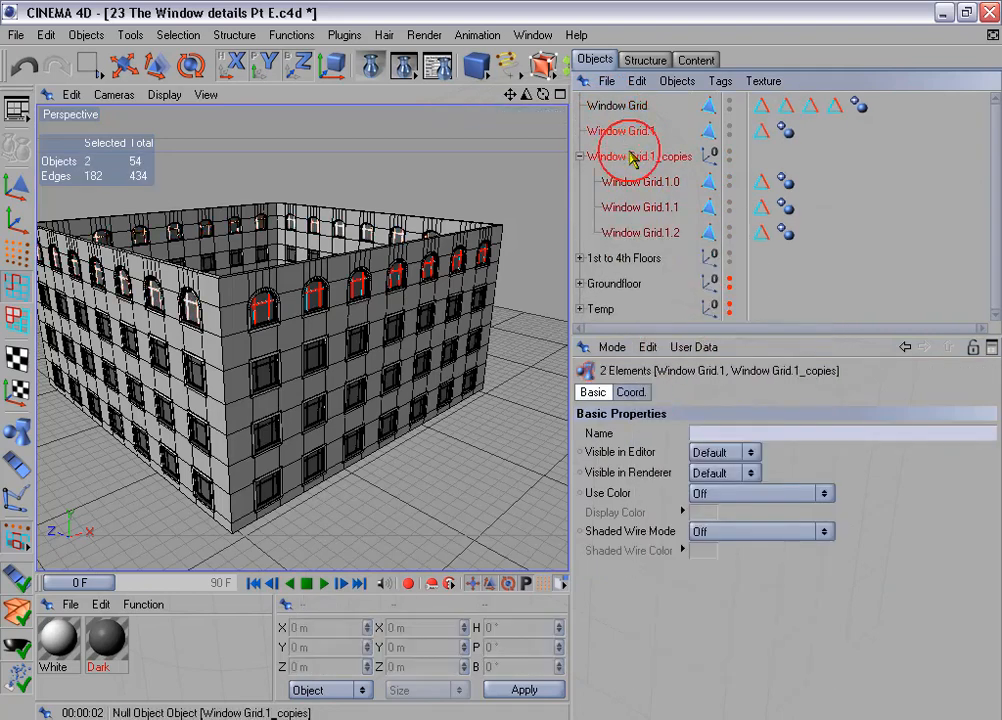
key(Delete)
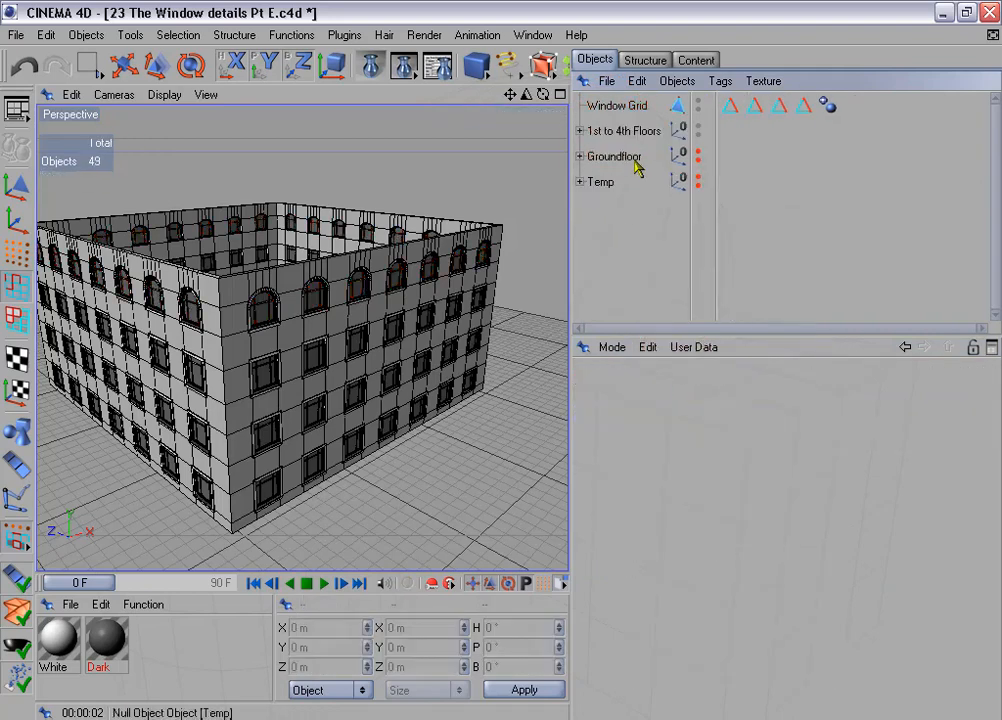
- Take the existing Window Grid out of the 1st to 4th Floors group, connect it with the arched window grid, and delete both originals
click(579, 131)
mouse_move(628, 160)
mouse_down()
mouse_move(638, 165)
mouse_move(625, 125)
mouse_move(629, 140)
mouse_up()
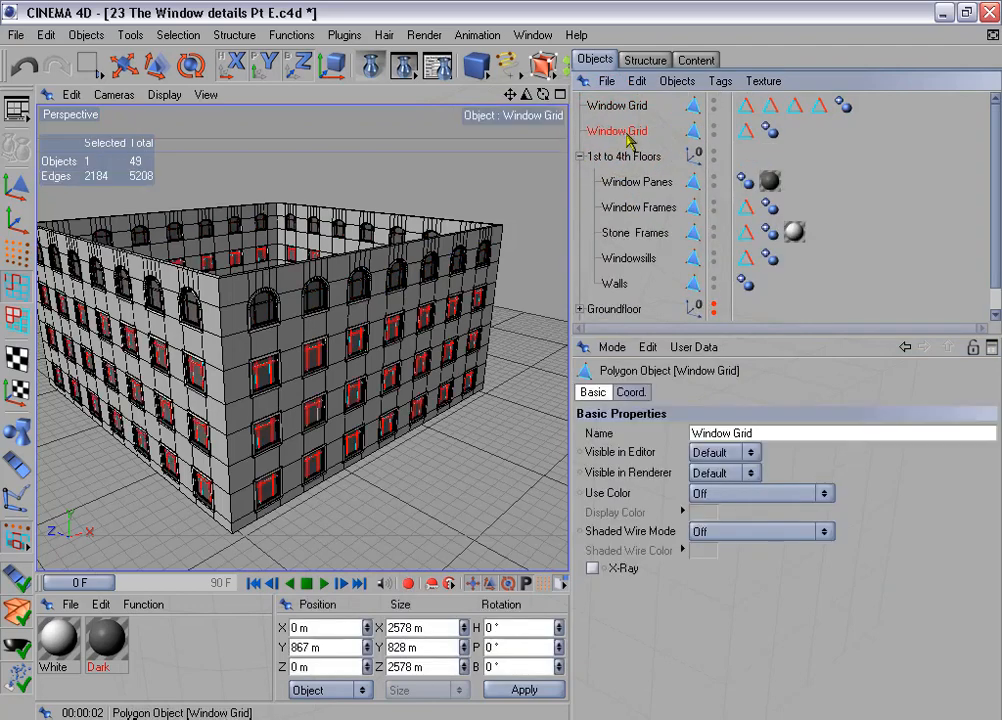
shift+click(618, 108)
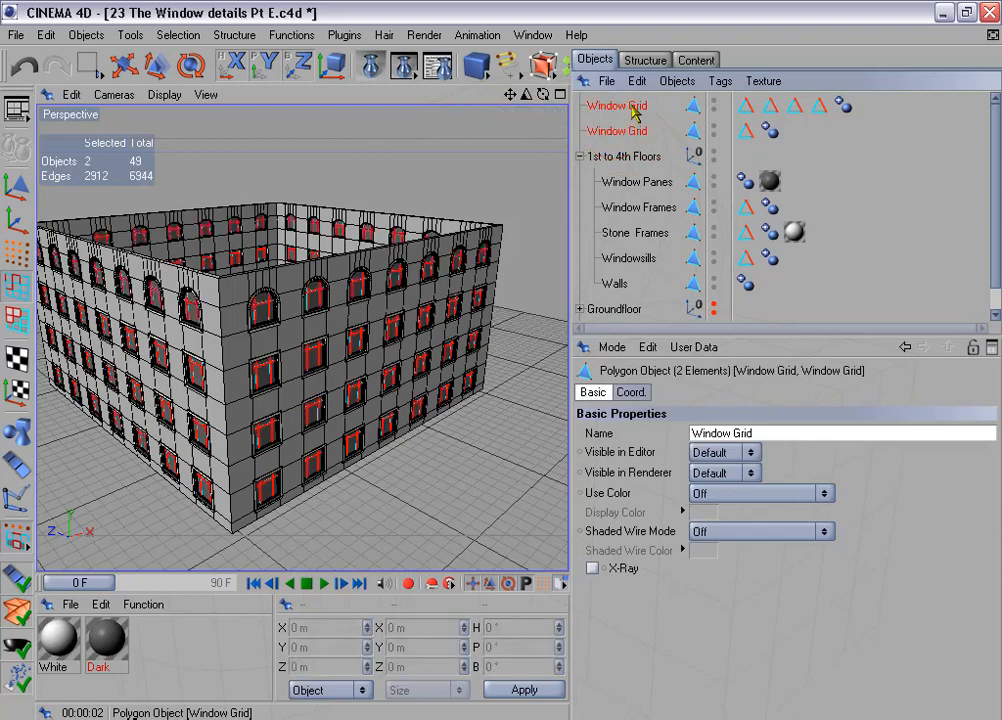
right_click(632, 113)
click(650, 316)
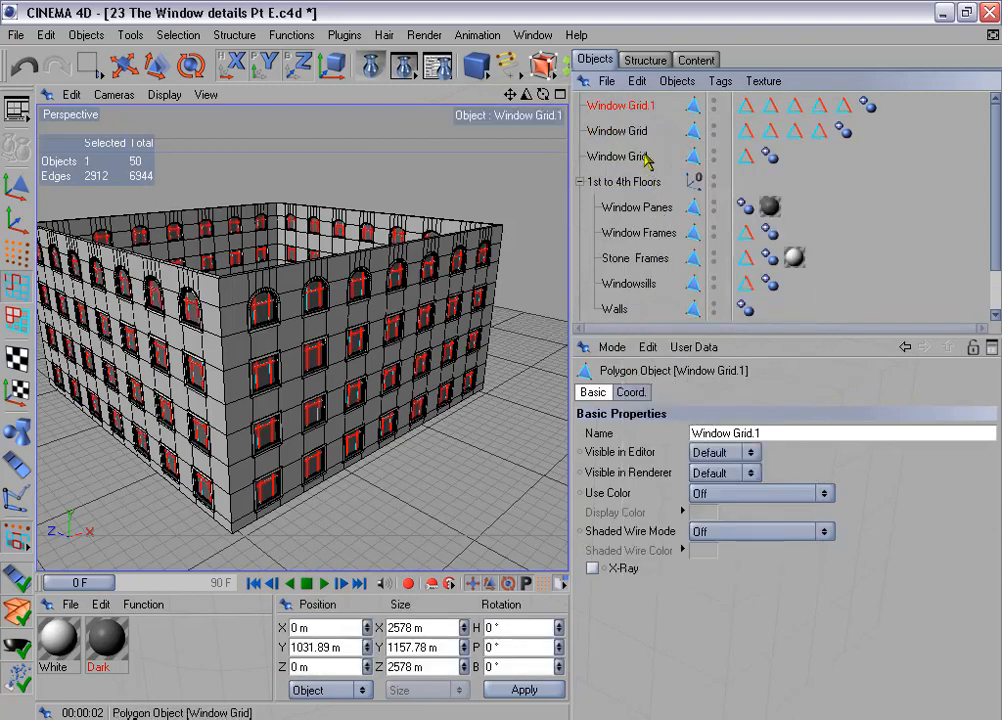
click(632, 130)
shift+click(642, 157)
key(Delete)
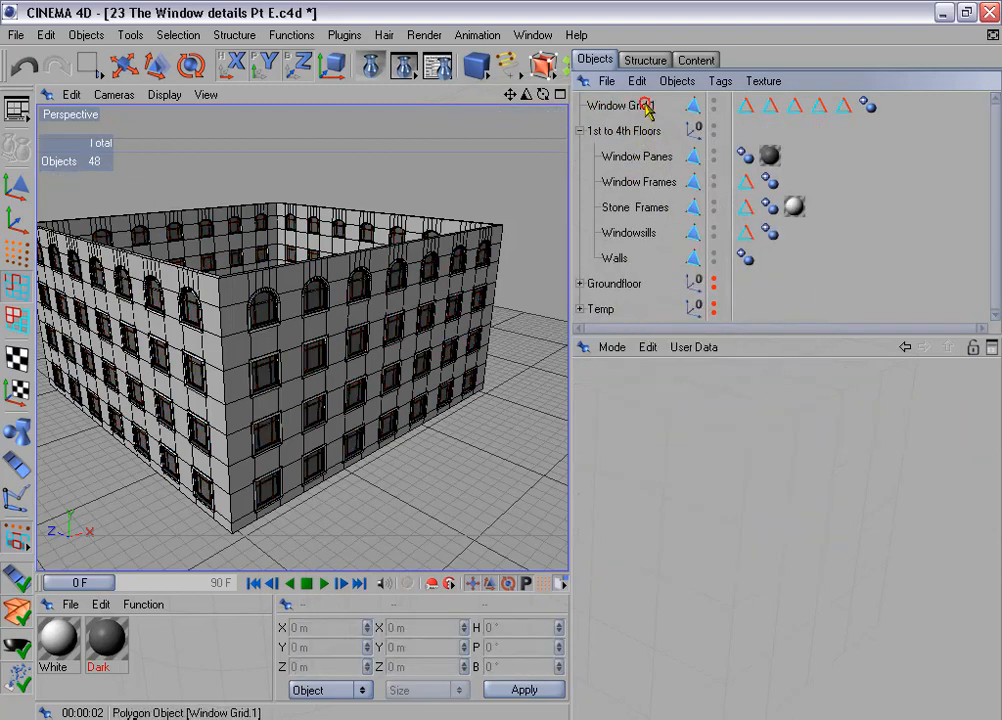
- Merge the combined grid's five Edges for beveling selections into one tag and delete the four redundant tags
click(645, 106)
drag(755, 117, 850, 103)
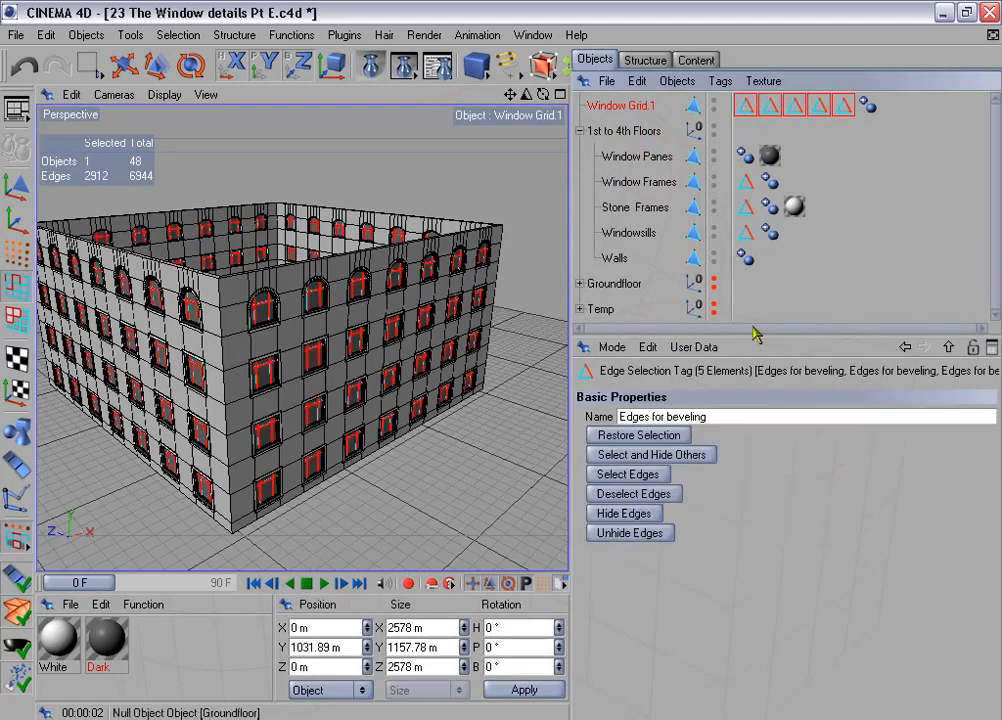
click(680, 437)
click(650, 476)
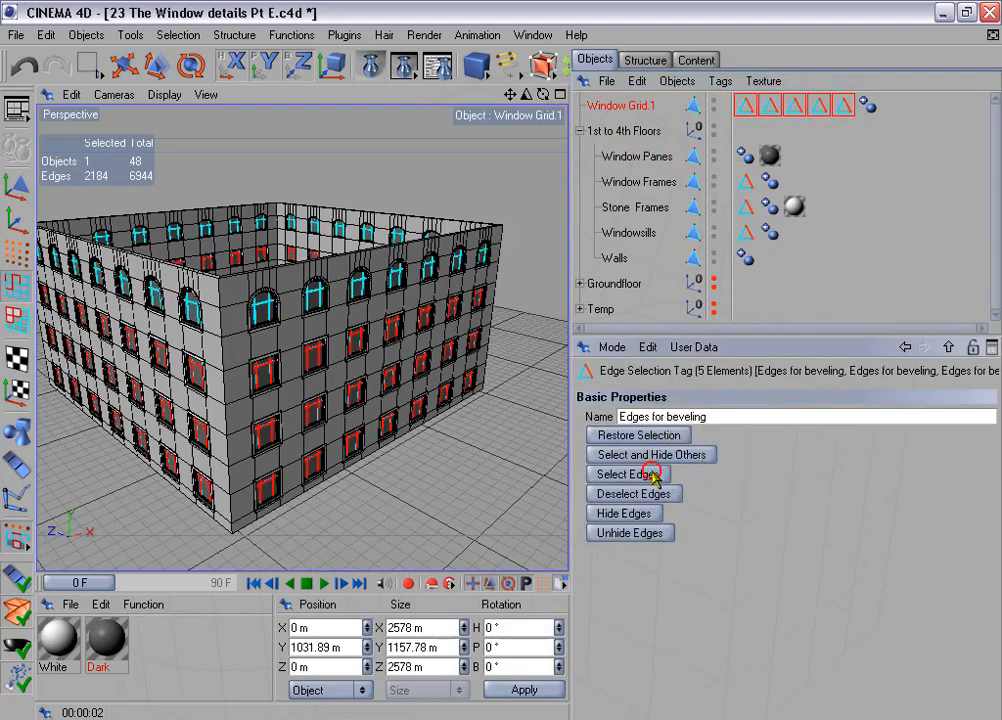
click(178, 35)
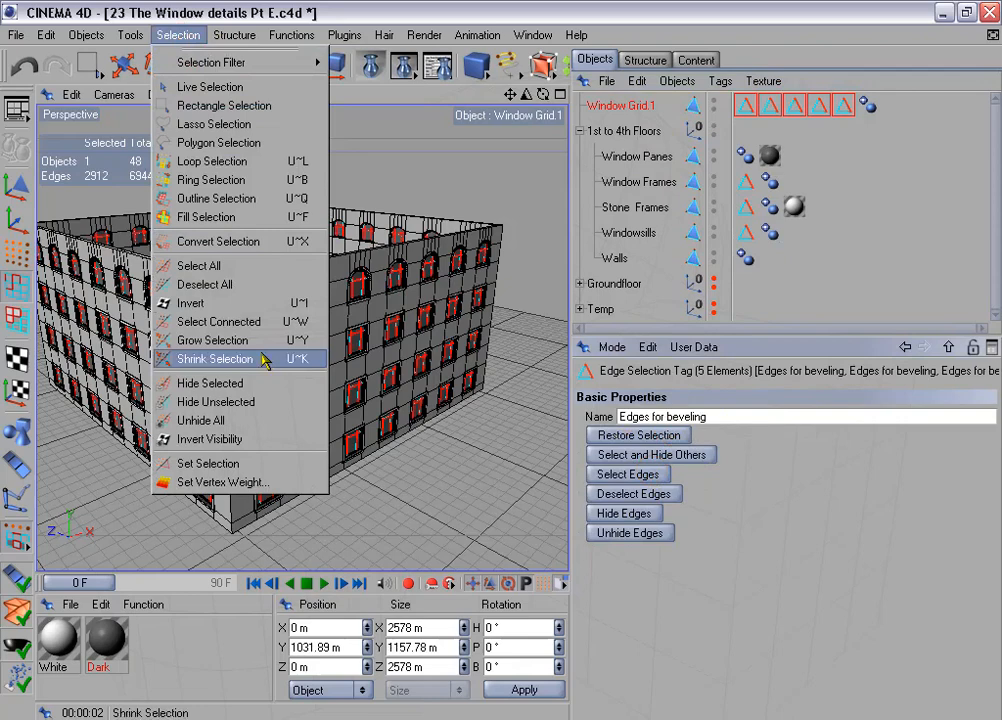
click(272, 463)
drag(772, 106, 836, 139)
key(Delete)
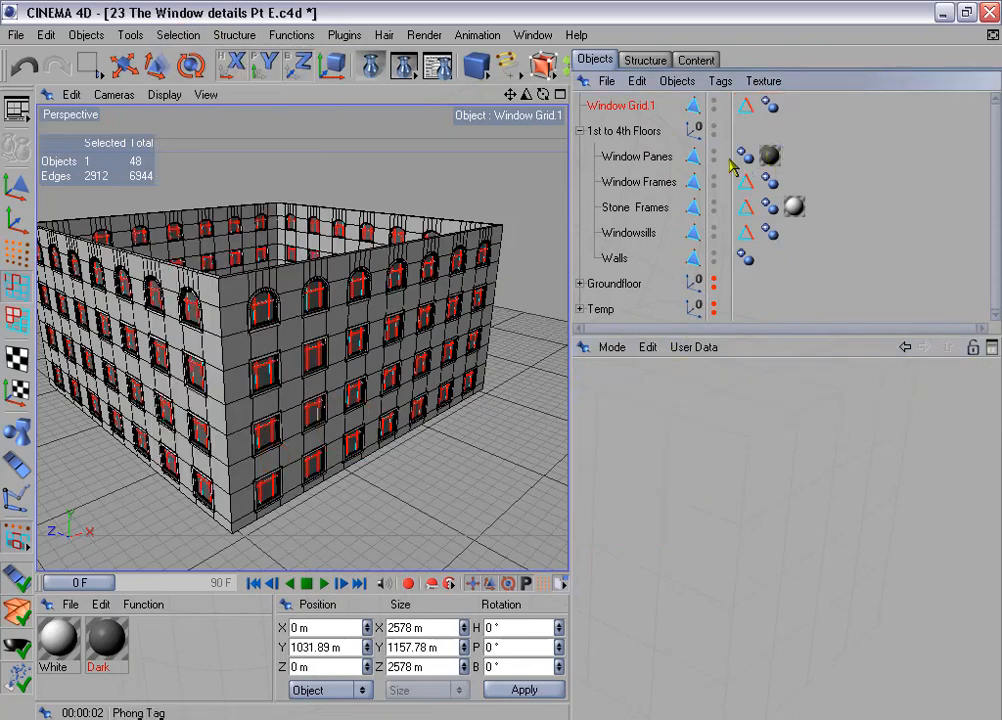
- Rename the combined grid as Window Grid, move it into the 1st to 4th Floors group, and collapse the group
double_click(645, 105)
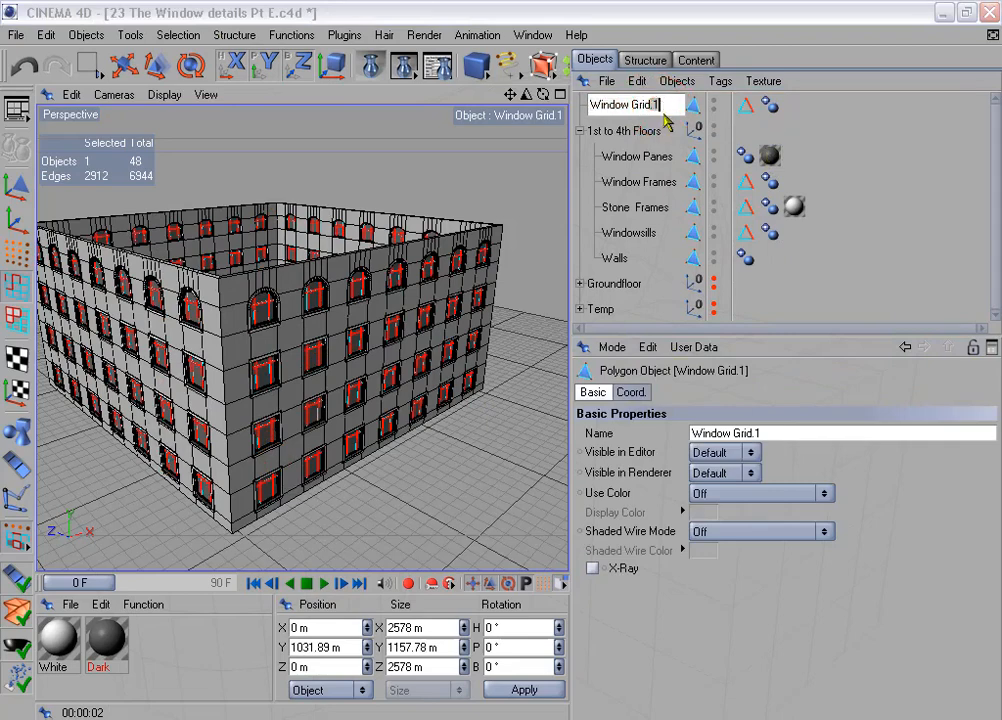
key(BackSpace)
key(BackSpace)
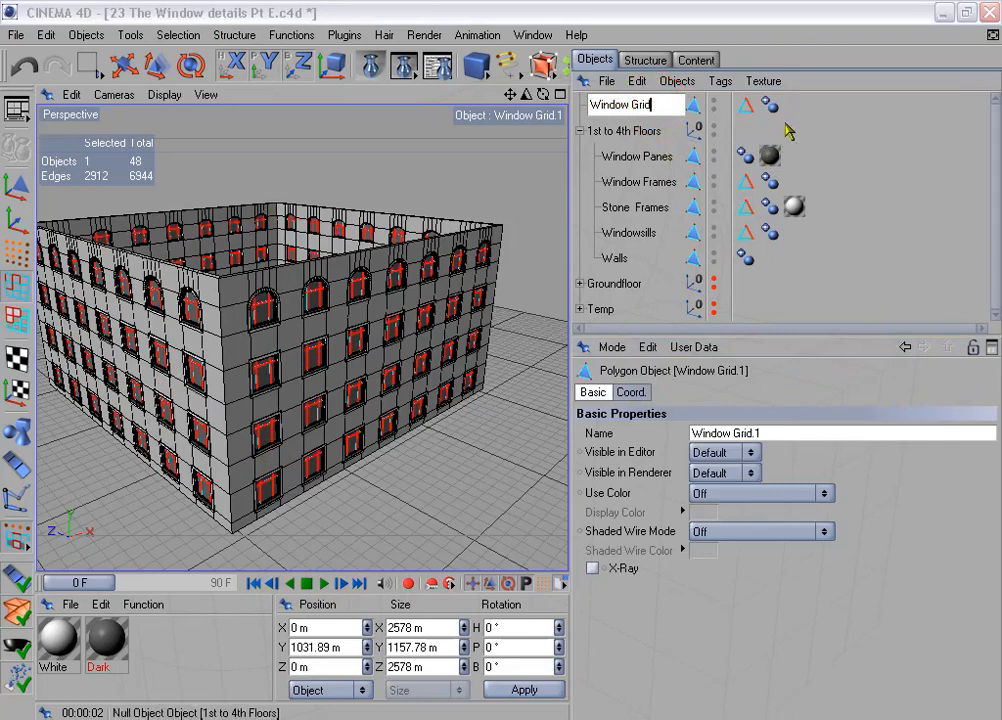
key(Return)
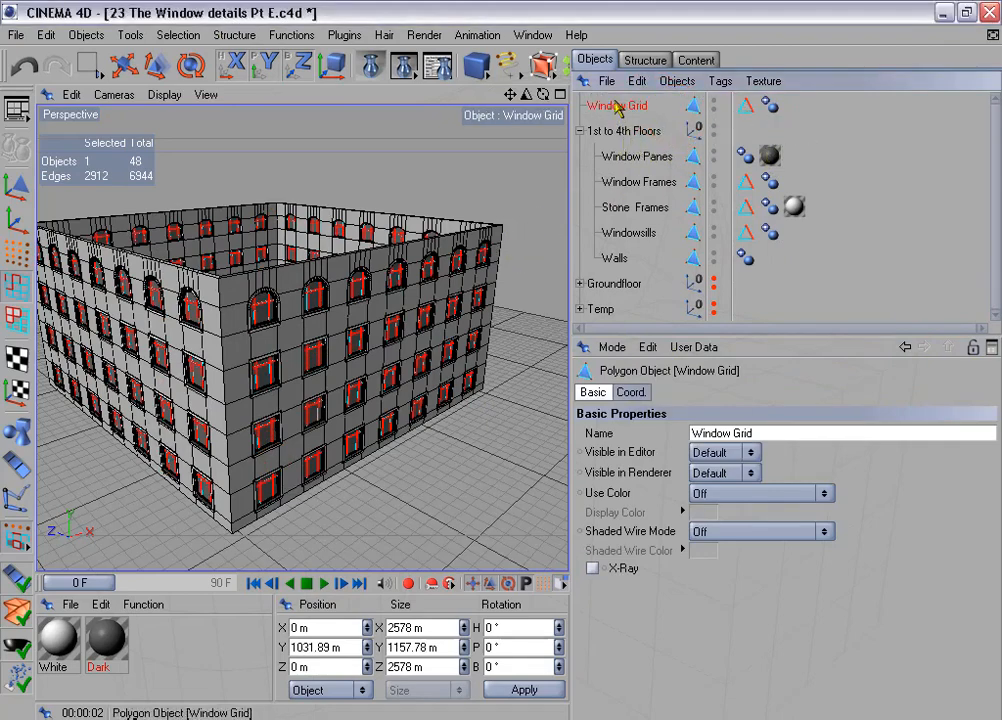
drag(631, 140, 610, 133)
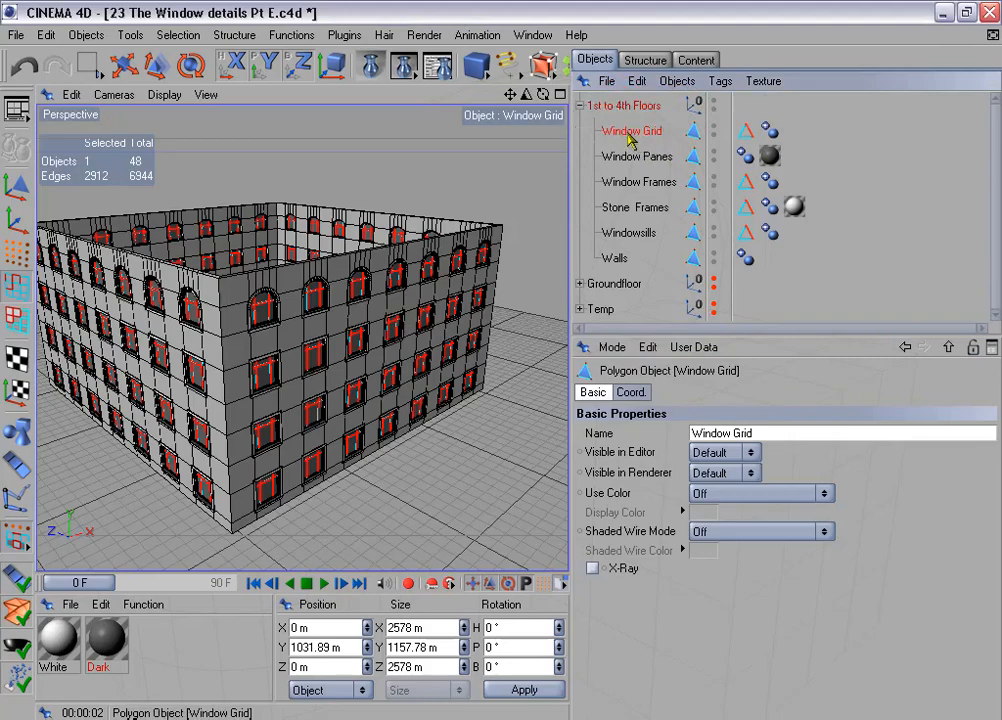
click(580, 105)
- Enlarge the viewport, reframe the building, and render it in the Picture Viewer
drag(571, 215, 721, 216)
alt+drag(502, 367, 577, 217)
click(405, 67)
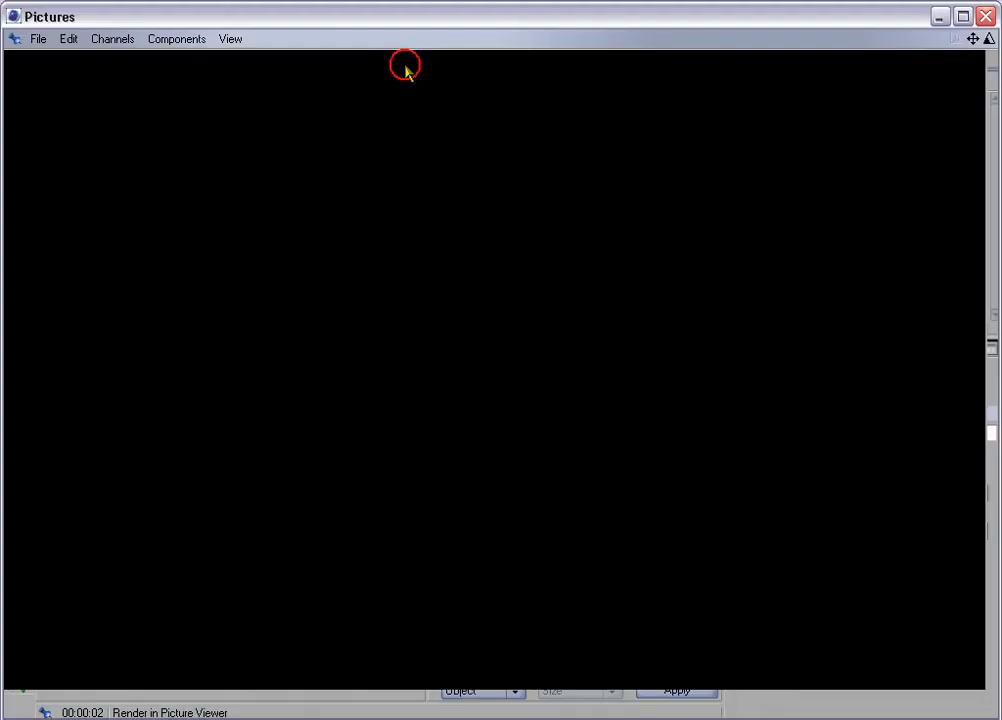